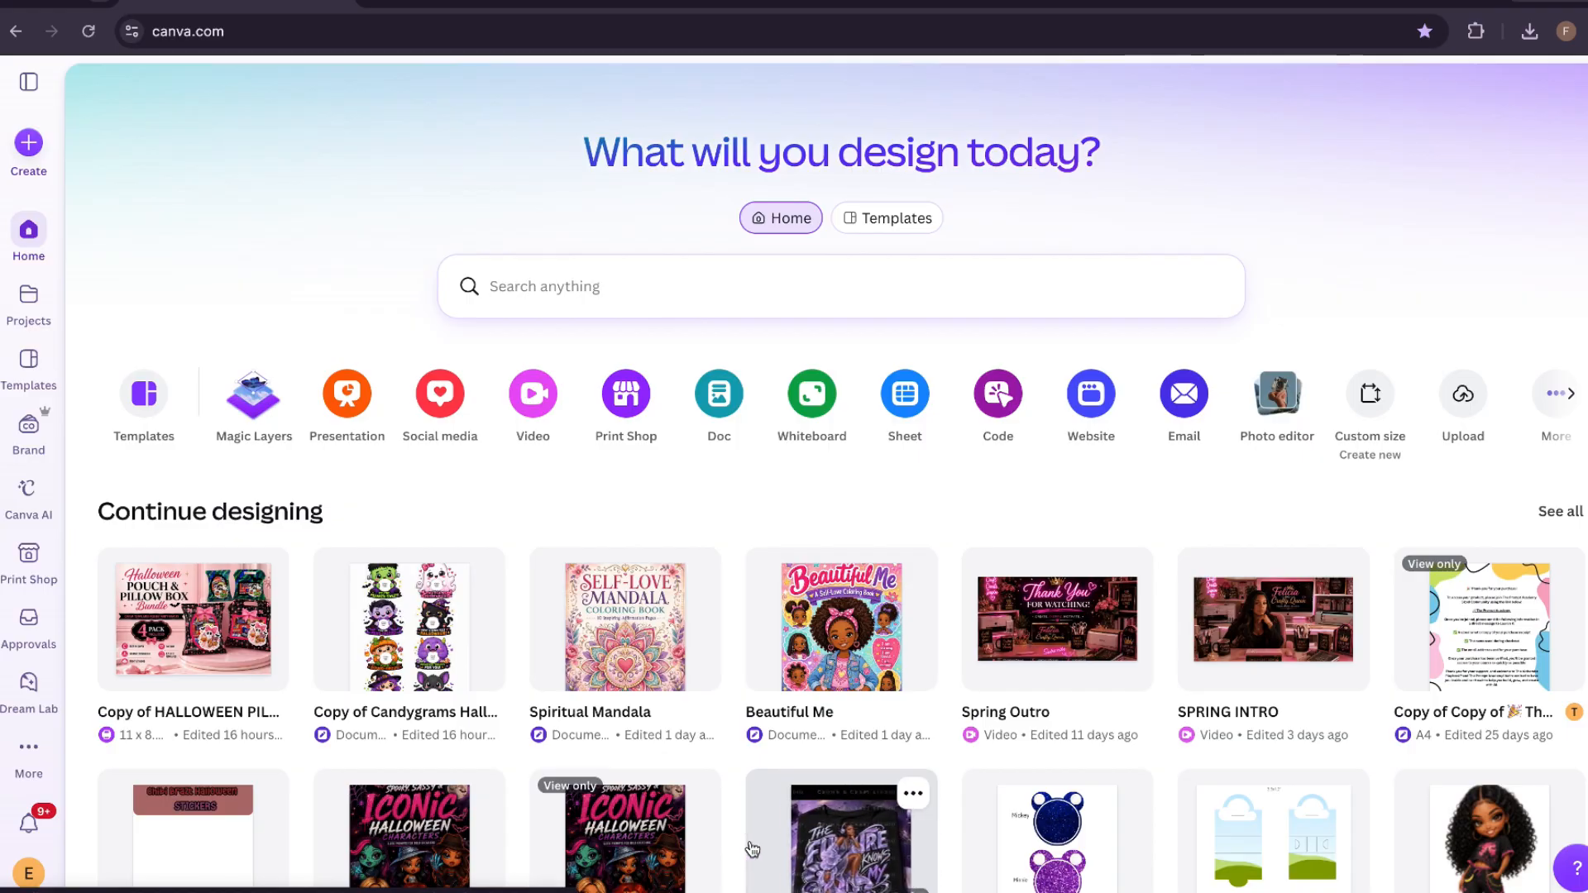
{"action": "scroll", "coordinate": [552, 672], "scroll_direction": "down", "scroll_amount": 8}
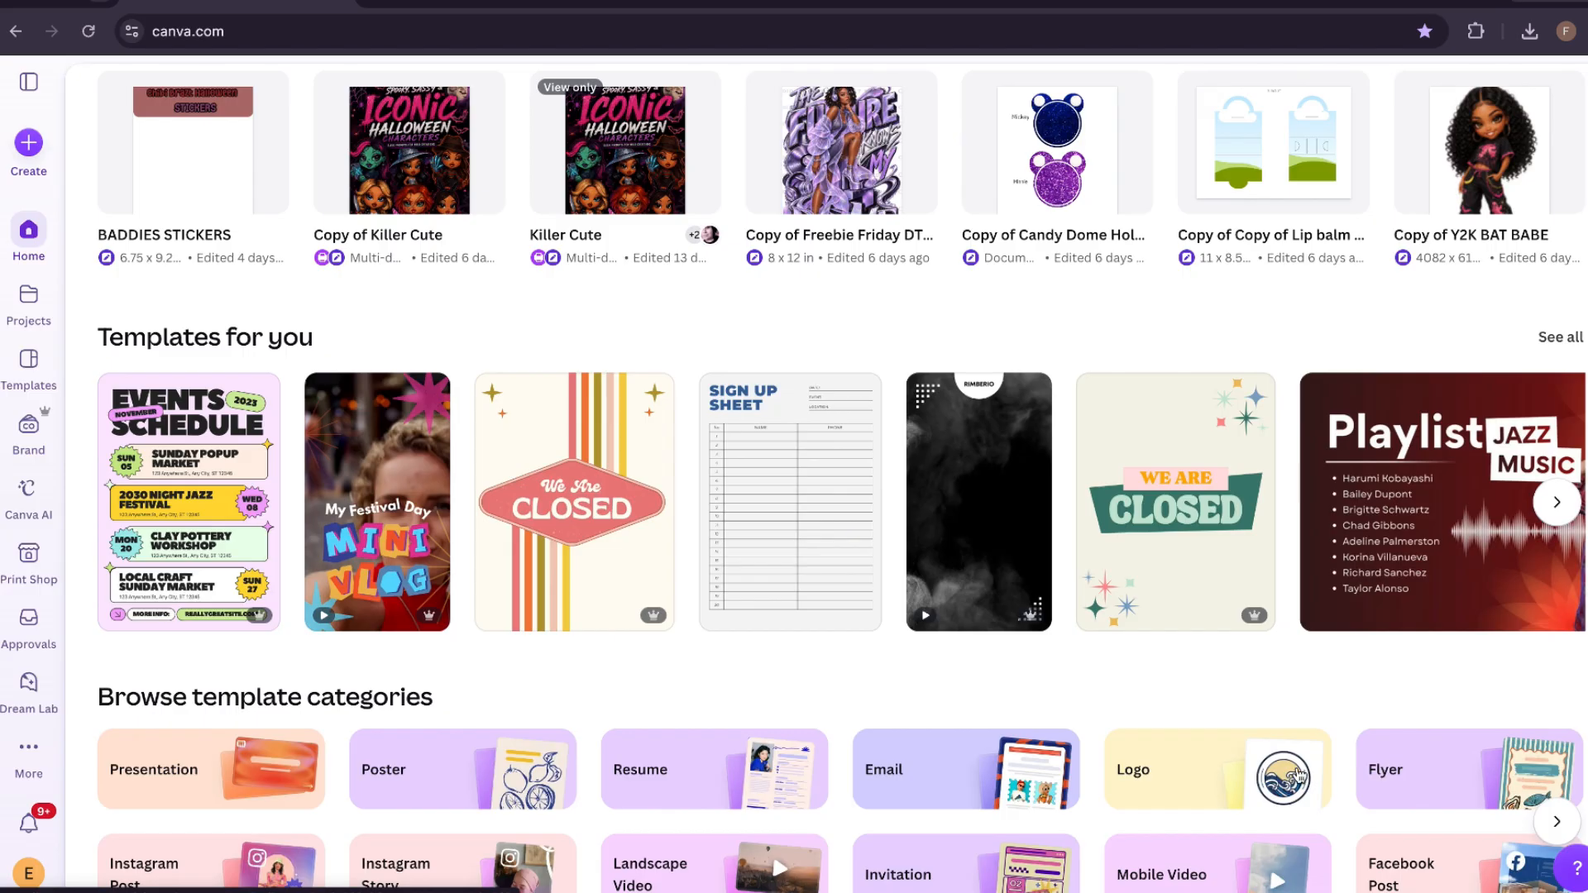
{"action": "scroll", "coordinate": [596, 642], "scroll_direction": "up", "scroll_amount": 8}
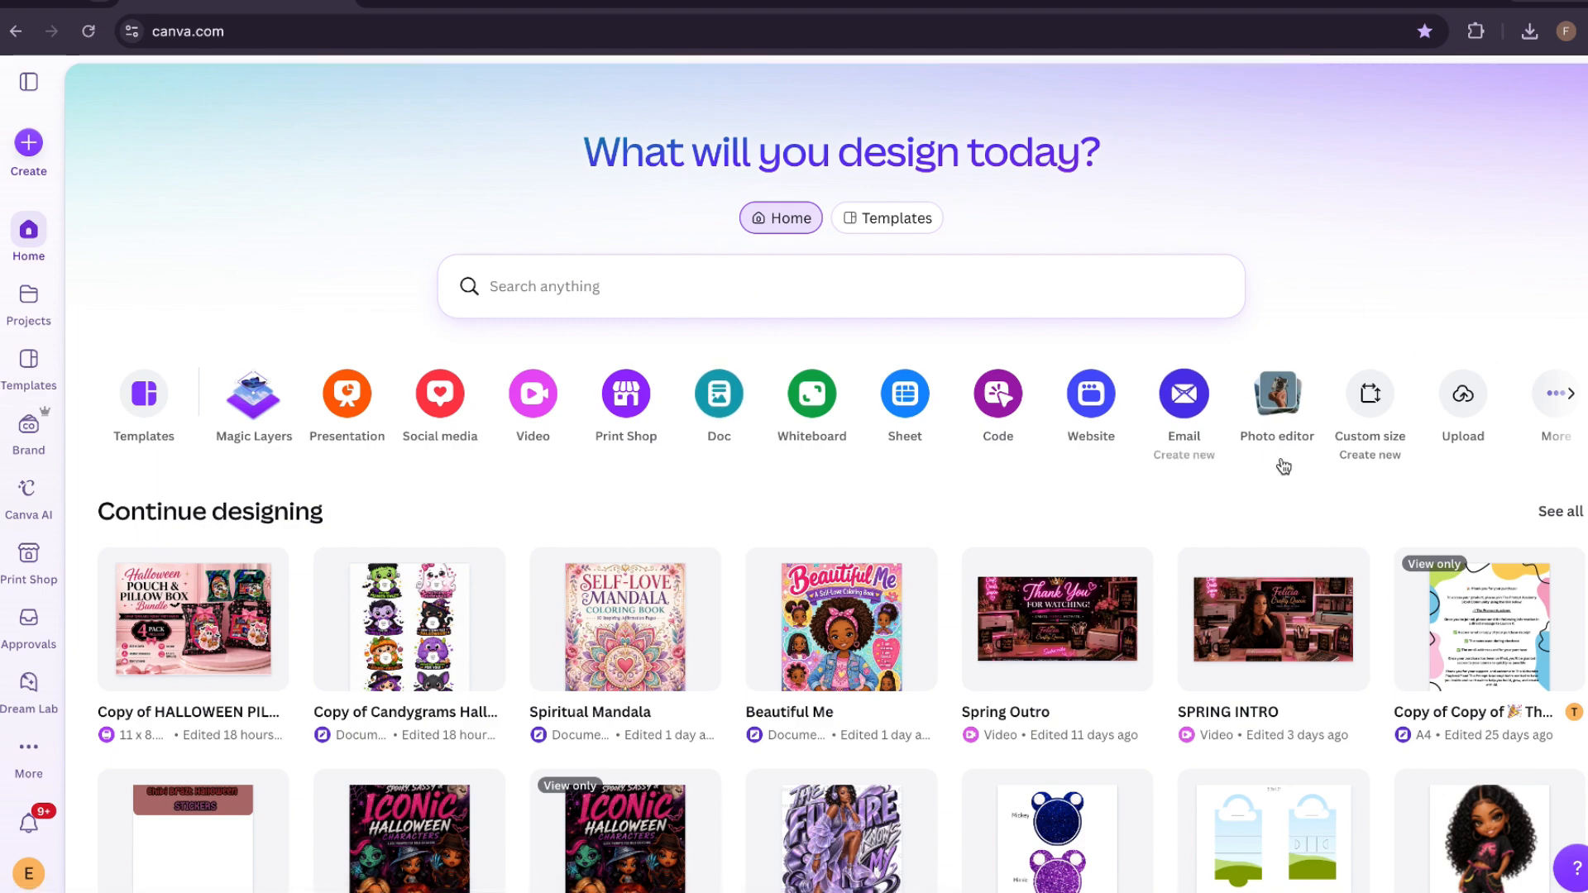
- Open the custom size setup, keep inches as the units, and switch to the untitled 6.75 × 9.25 in design
{"action": "left_click", "coordinate": [1368, 397]}
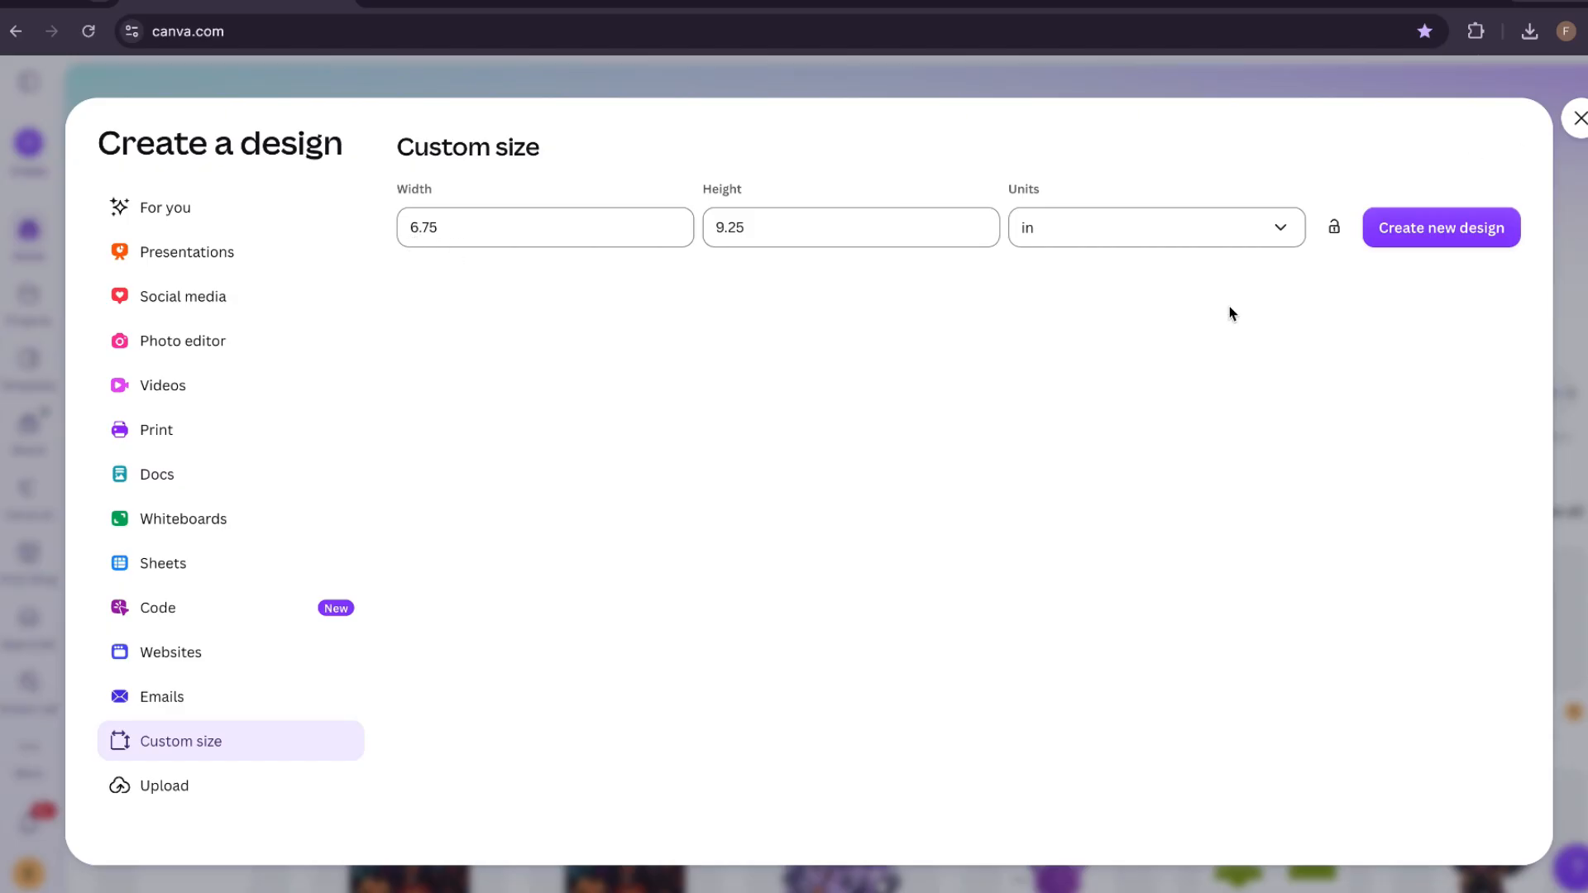
{"action": "left_click", "coordinate": [1281, 236]}
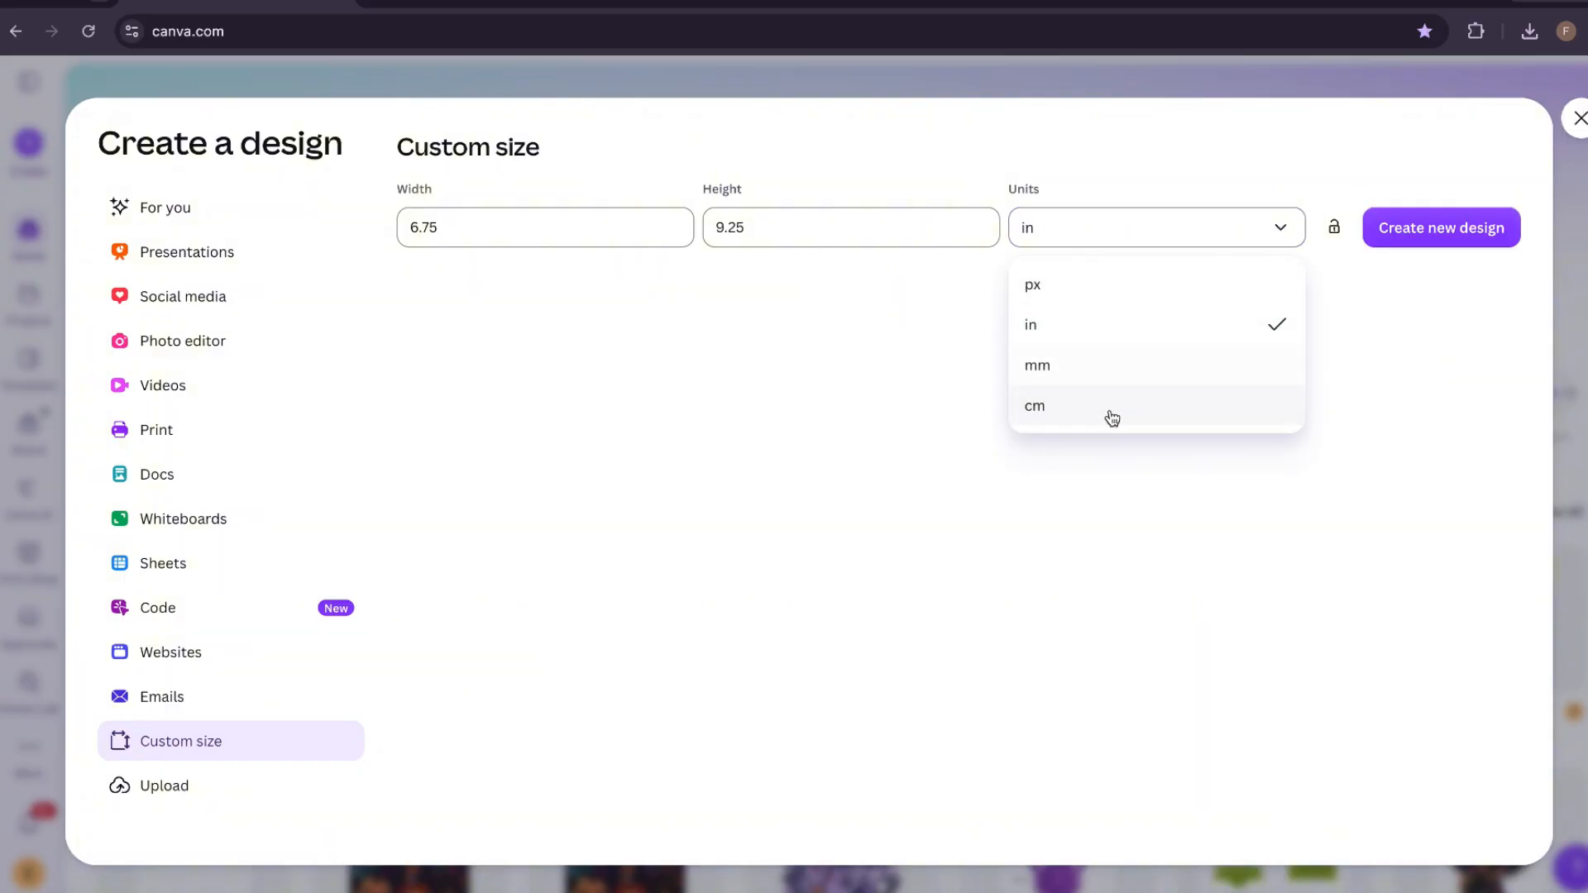
{"action": "left_click", "coordinate": [1103, 335]}
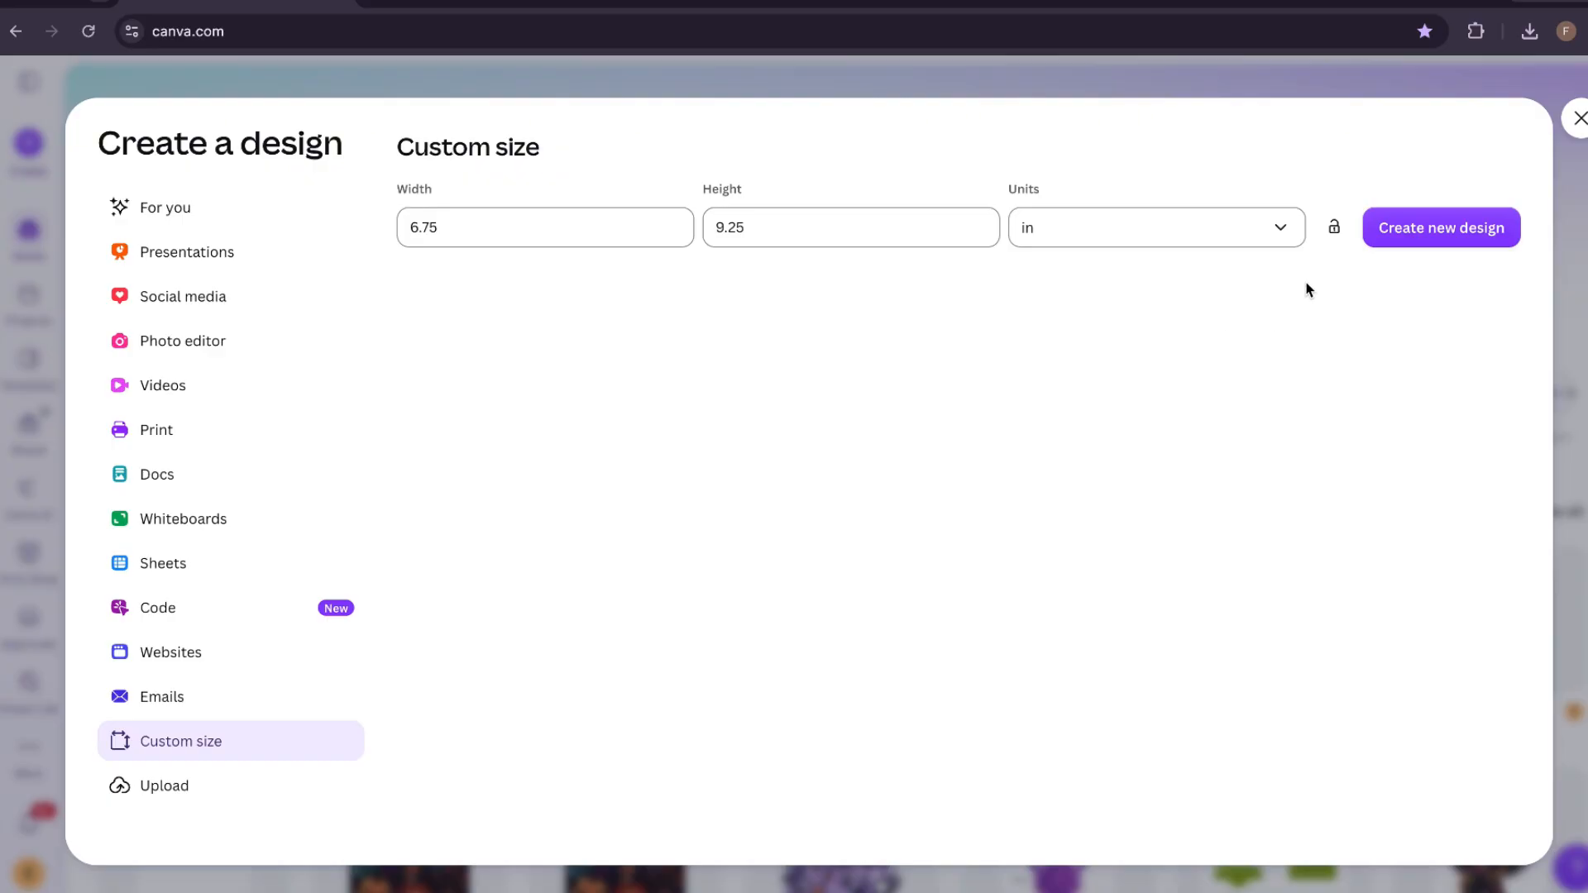
{"action": "left_click", "coordinate": [1280, 240]}
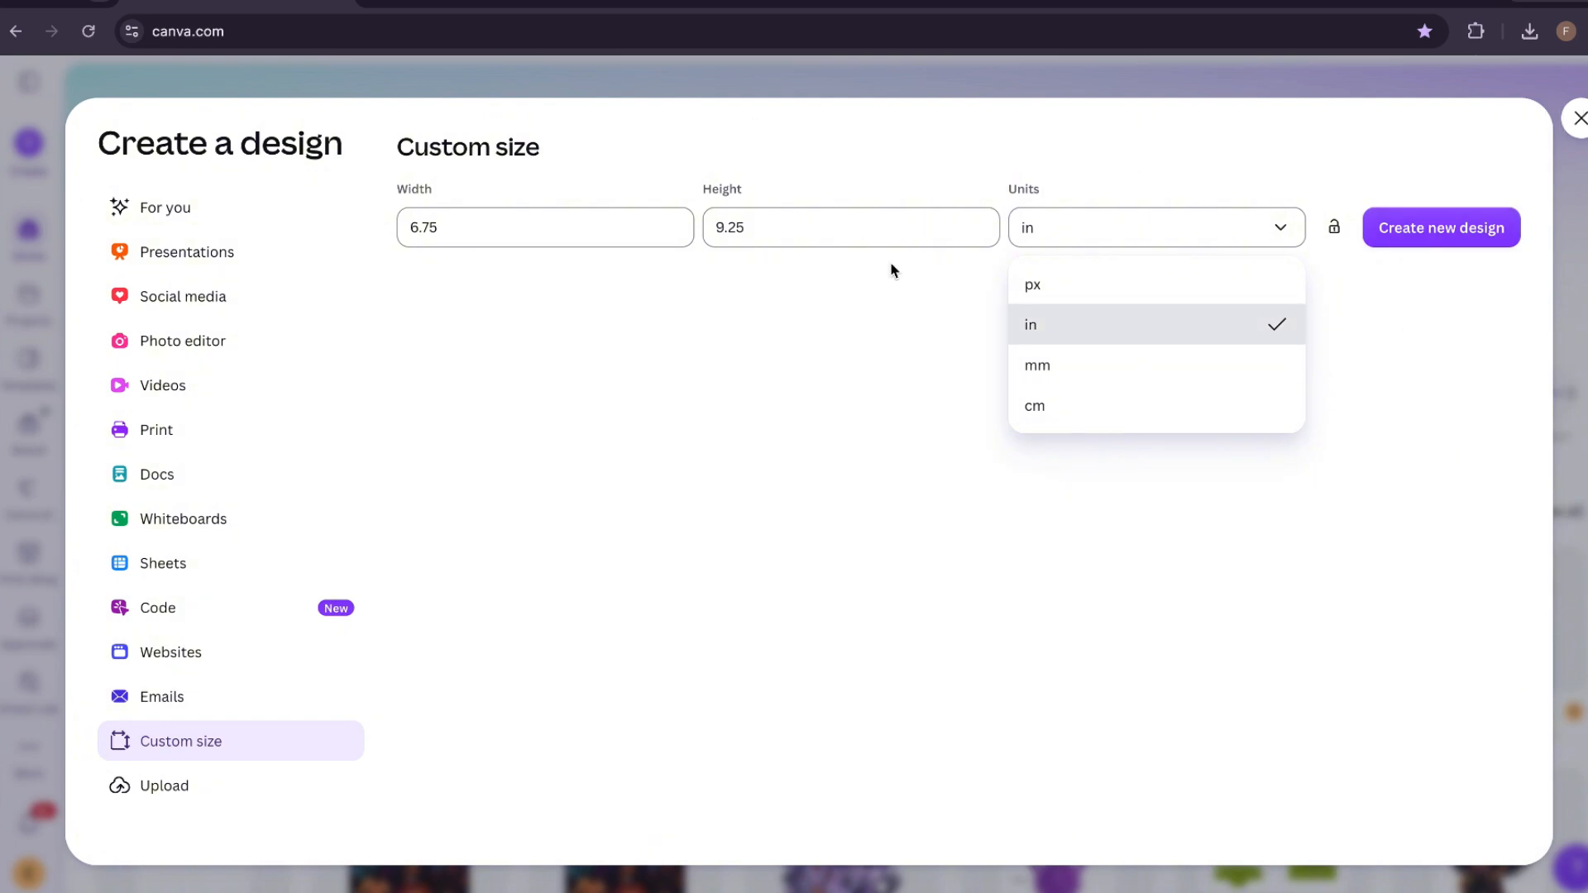
{"action": "left_click", "coordinate": [893, 382]}
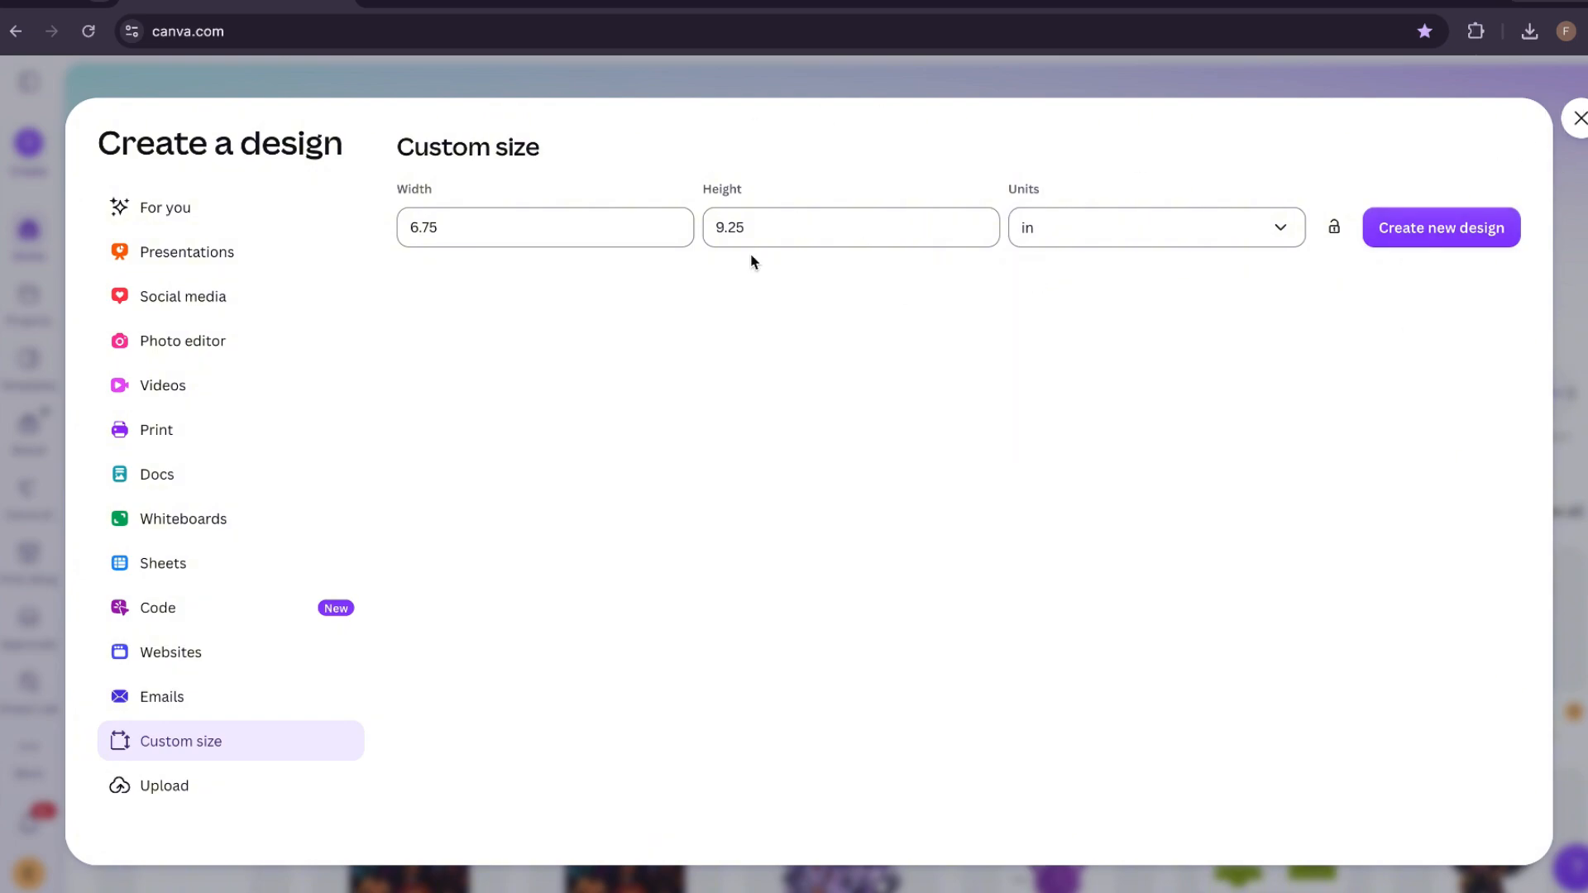
{"action": "left_click", "coordinate": [465, 4]}
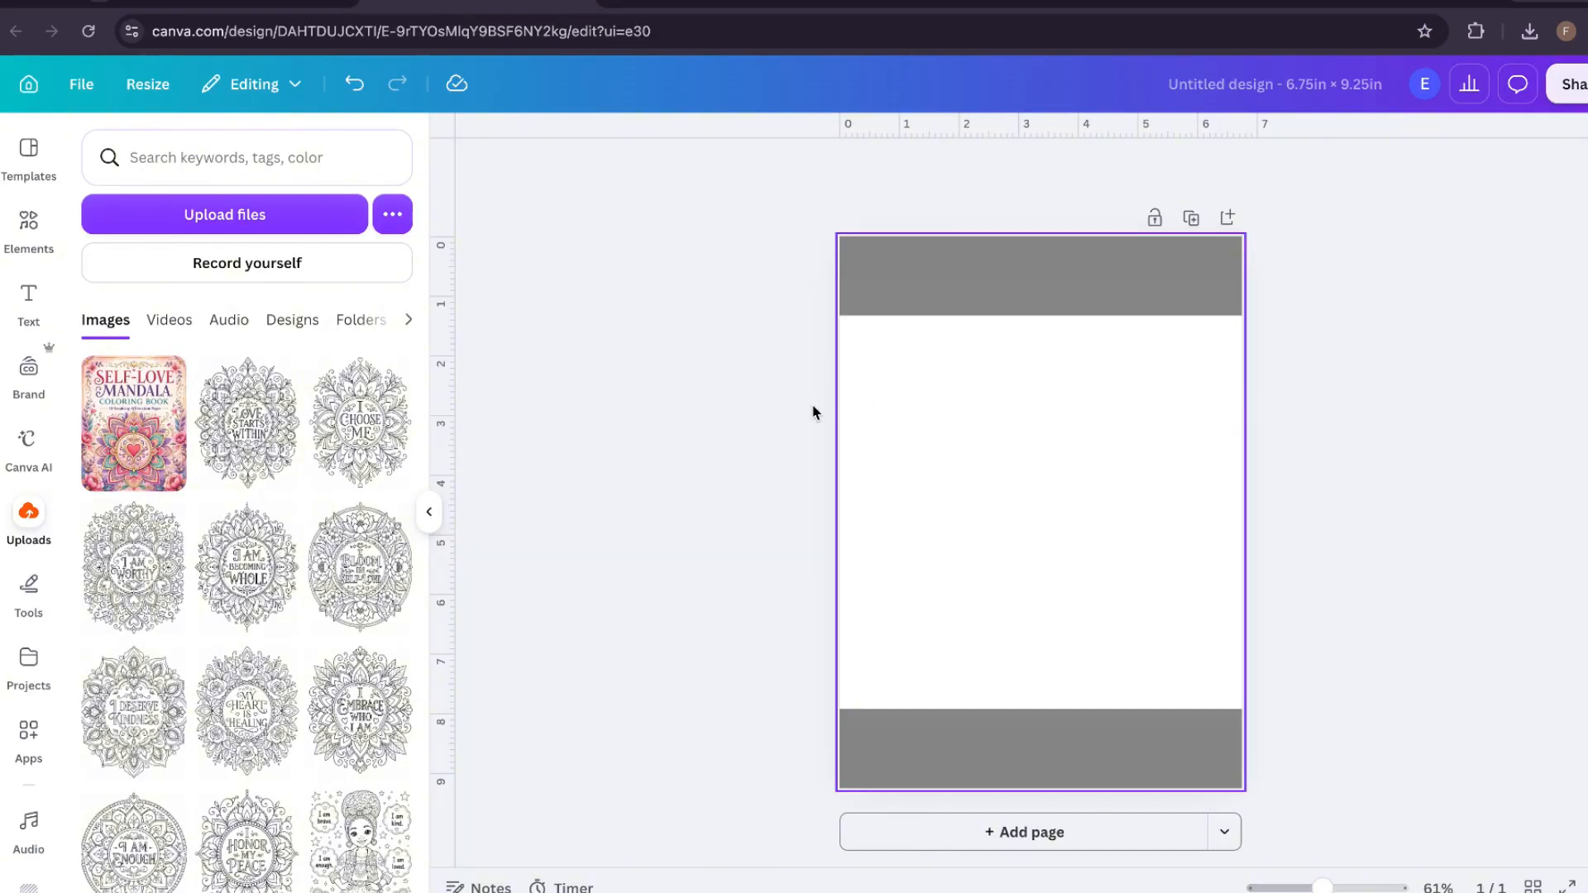
- Look through the Shapes collection, then the recently used elements and the element categories
{"action": "left_click", "coordinate": [29, 241]}
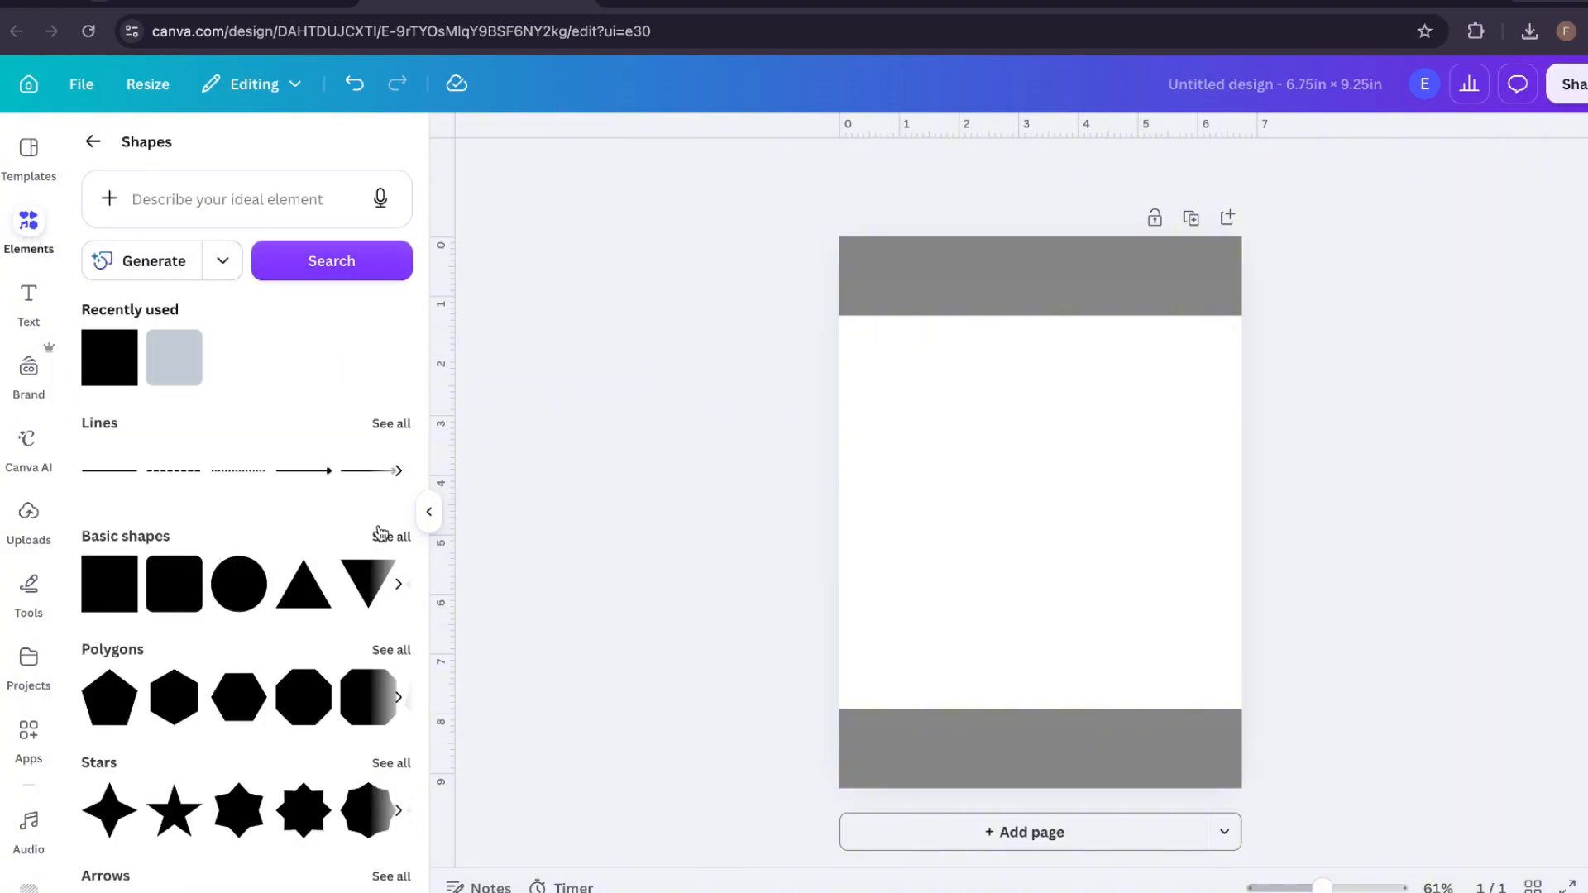
{"action": "scroll", "coordinate": [378, 532], "scroll_direction": "down", "scroll_amount": 1}
{"action": "scroll", "coordinate": [376, 532], "scroll_direction": "down", "scroll_amount": 3}
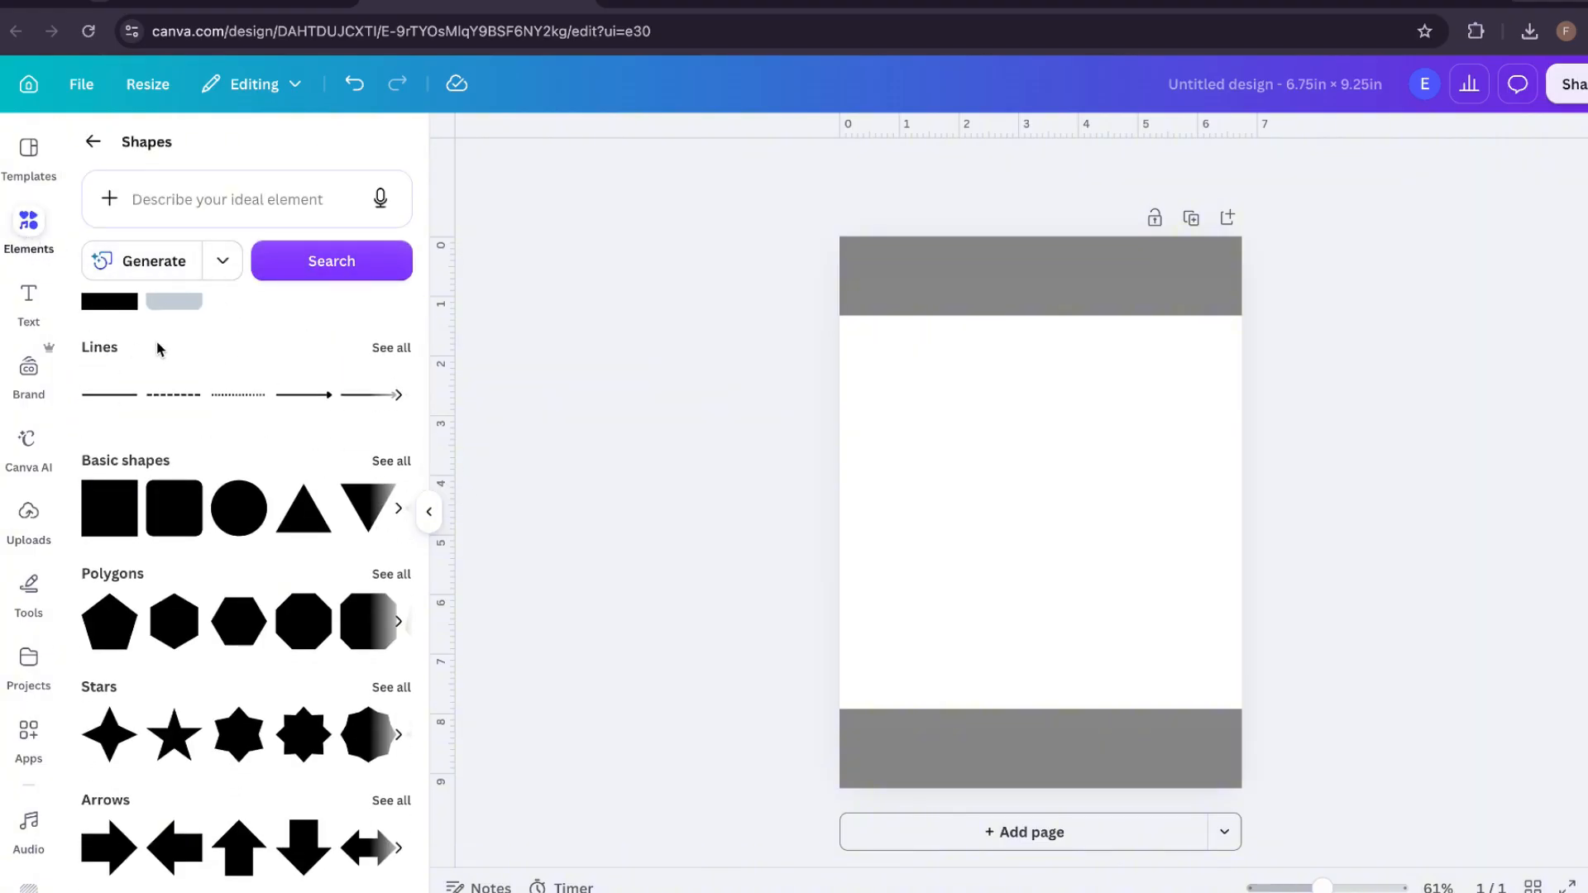
{"action": "scroll", "coordinate": [156, 340], "scroll_direction": "up", "scroll_amount": 4}
{"action": "scroll", "coordinate": [337, 604], "scroll_direction": "down", "scroll_amount": 10}
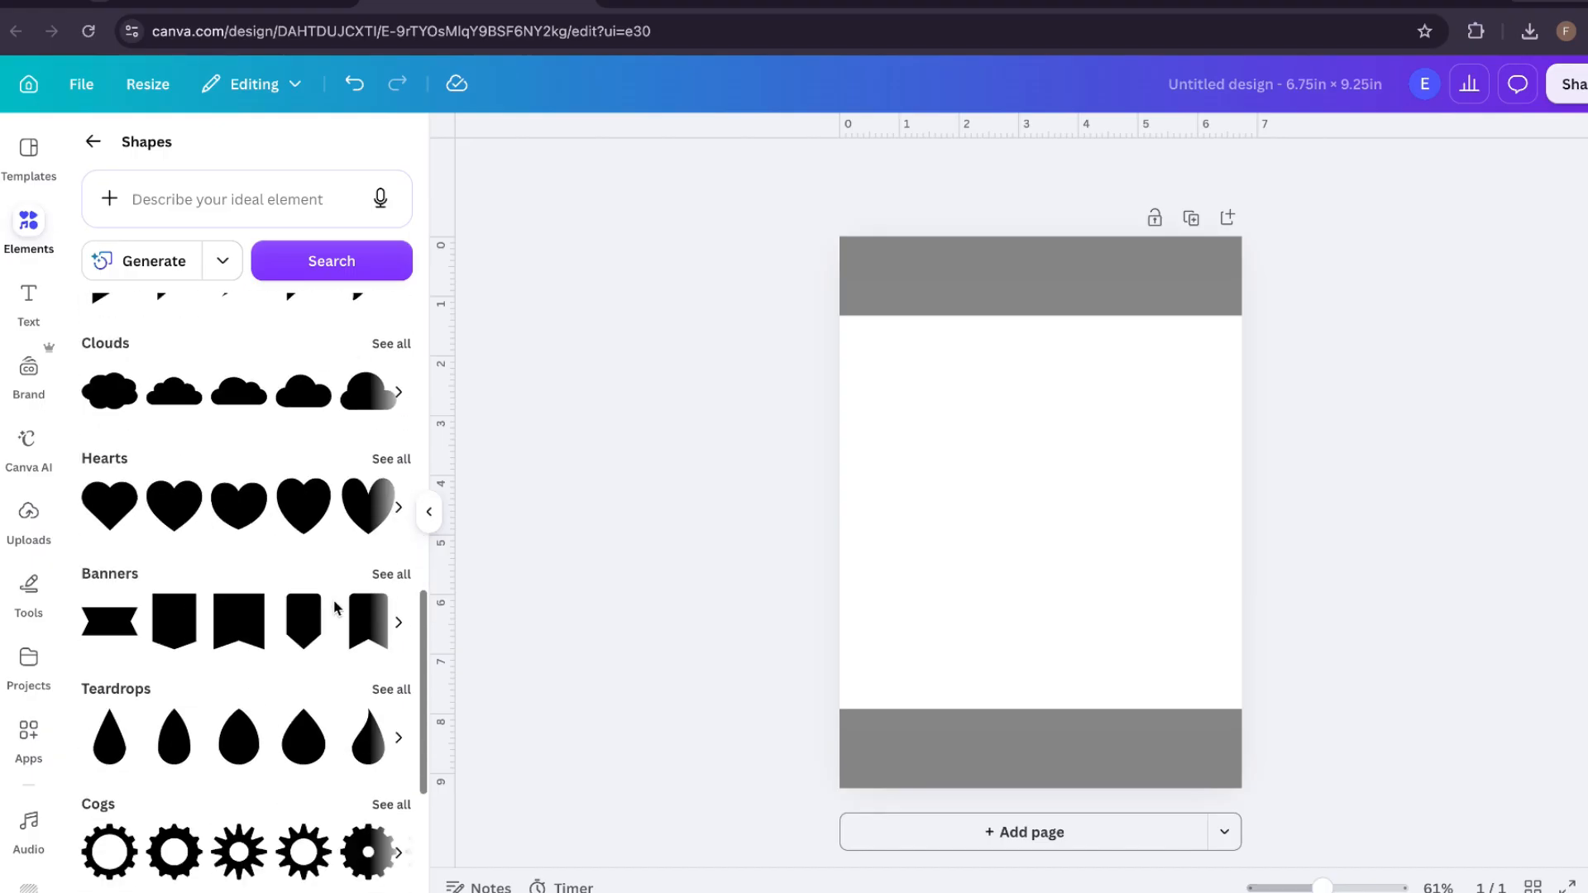
{"action": "scroll", "coordinate": [337, 606], "scroll_direction": "up", "scroll_amount": 8}
{"action": "scroll", "coordinate": [336, 607], "scroll_direction": "up", "scroll_amount": 2}
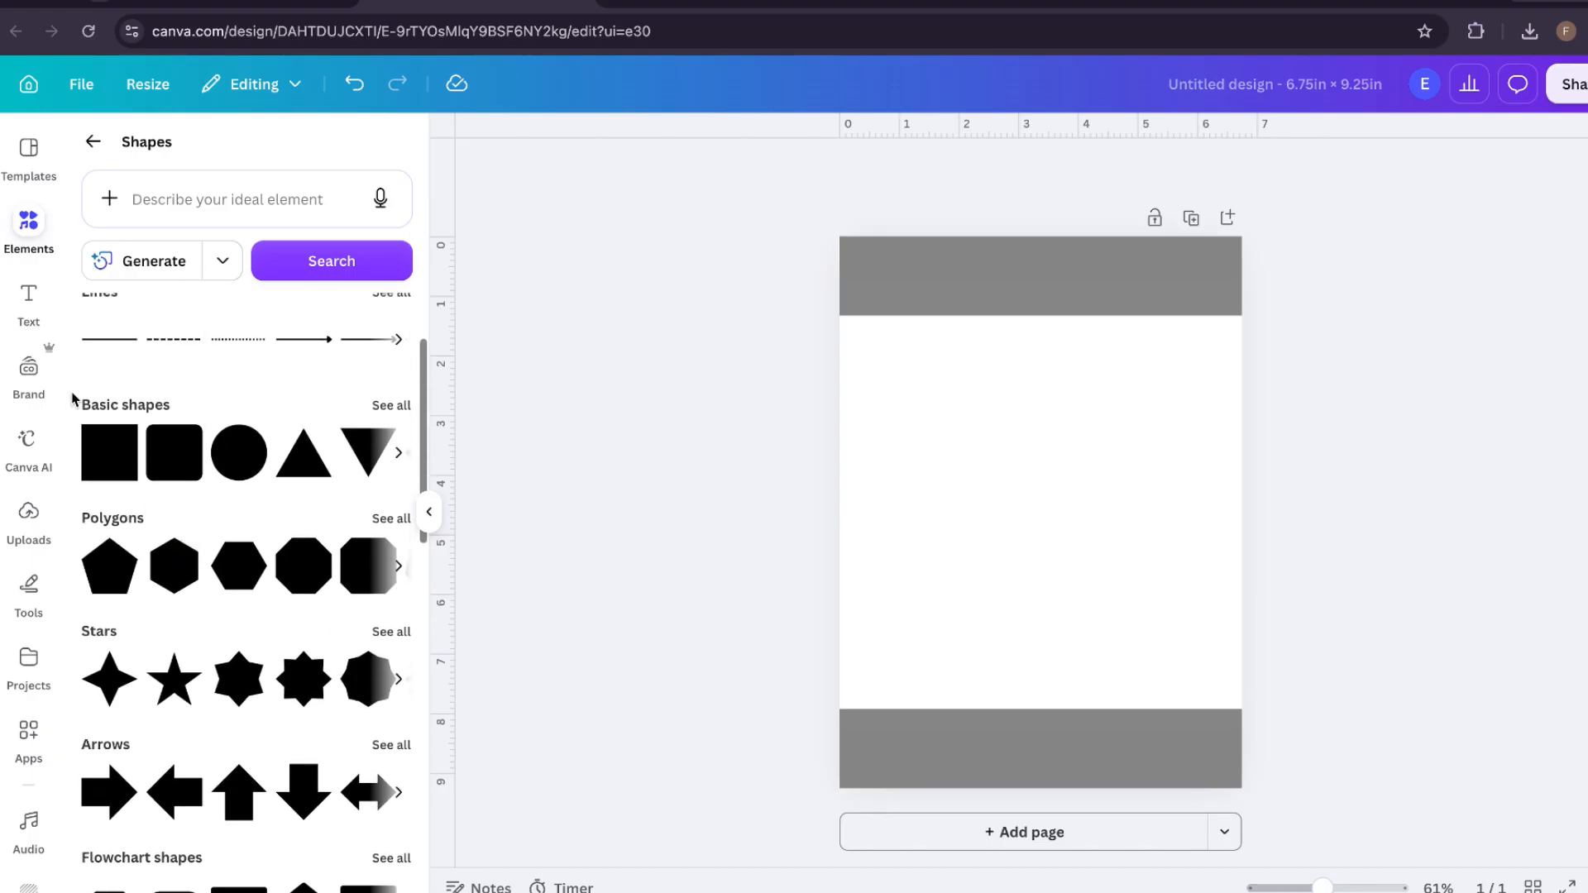
{"action": "left_click", "coordinate": [94, 141]}
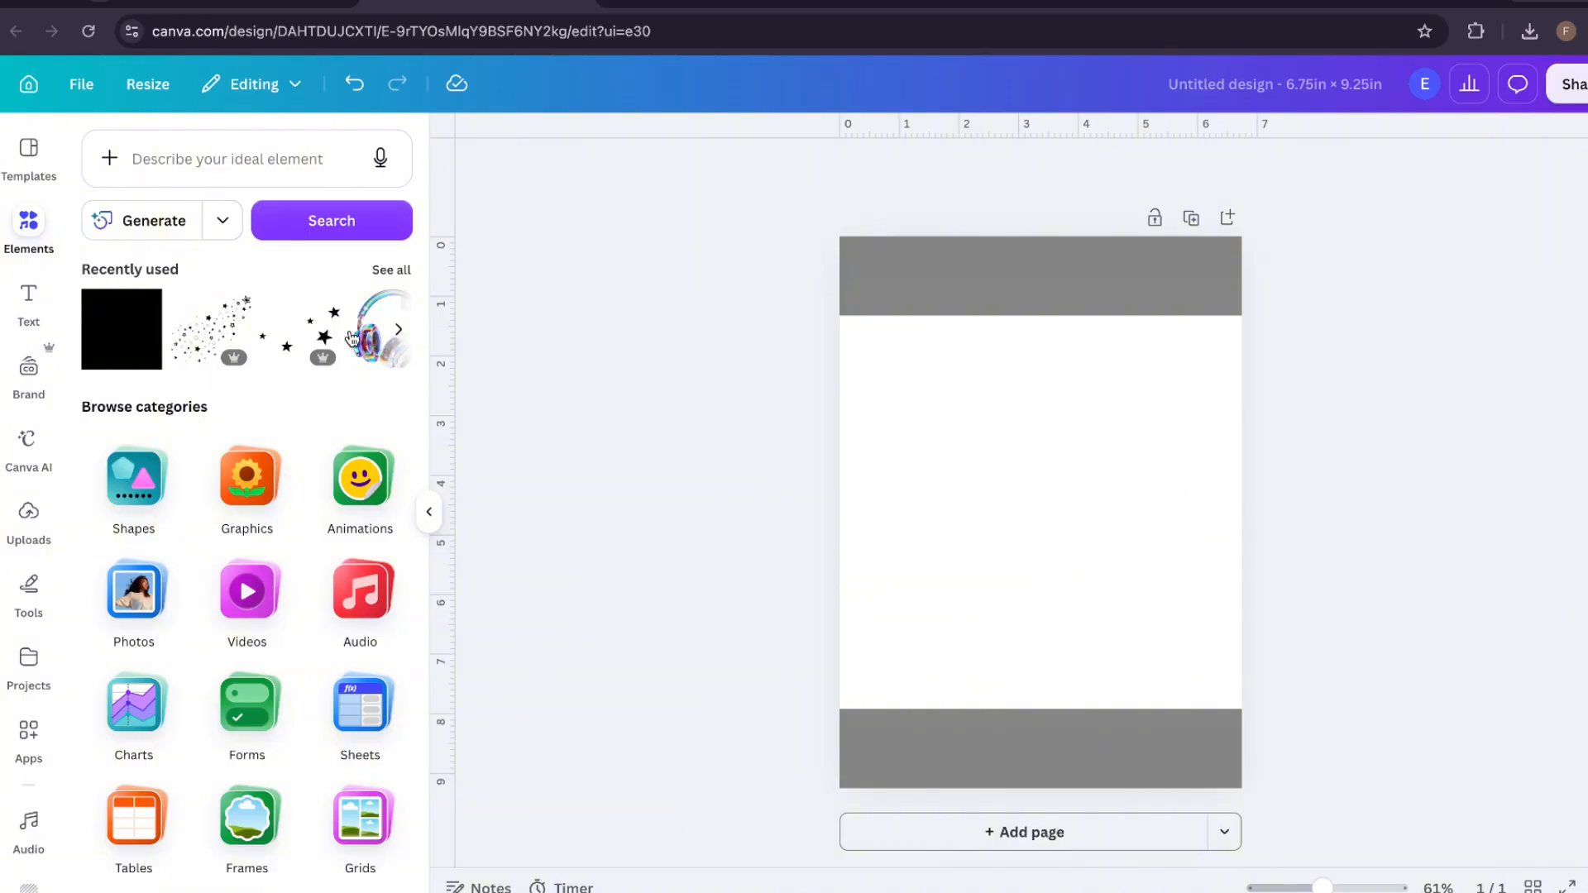
{"action": "scroll", "coordinate": [350, 335], "scroll_direction": "right", "scroll_amount": 2}
{"action": "scroll", "coordinate": [350, 335], "scroll_direction": "right", "scroll_amount": 1}
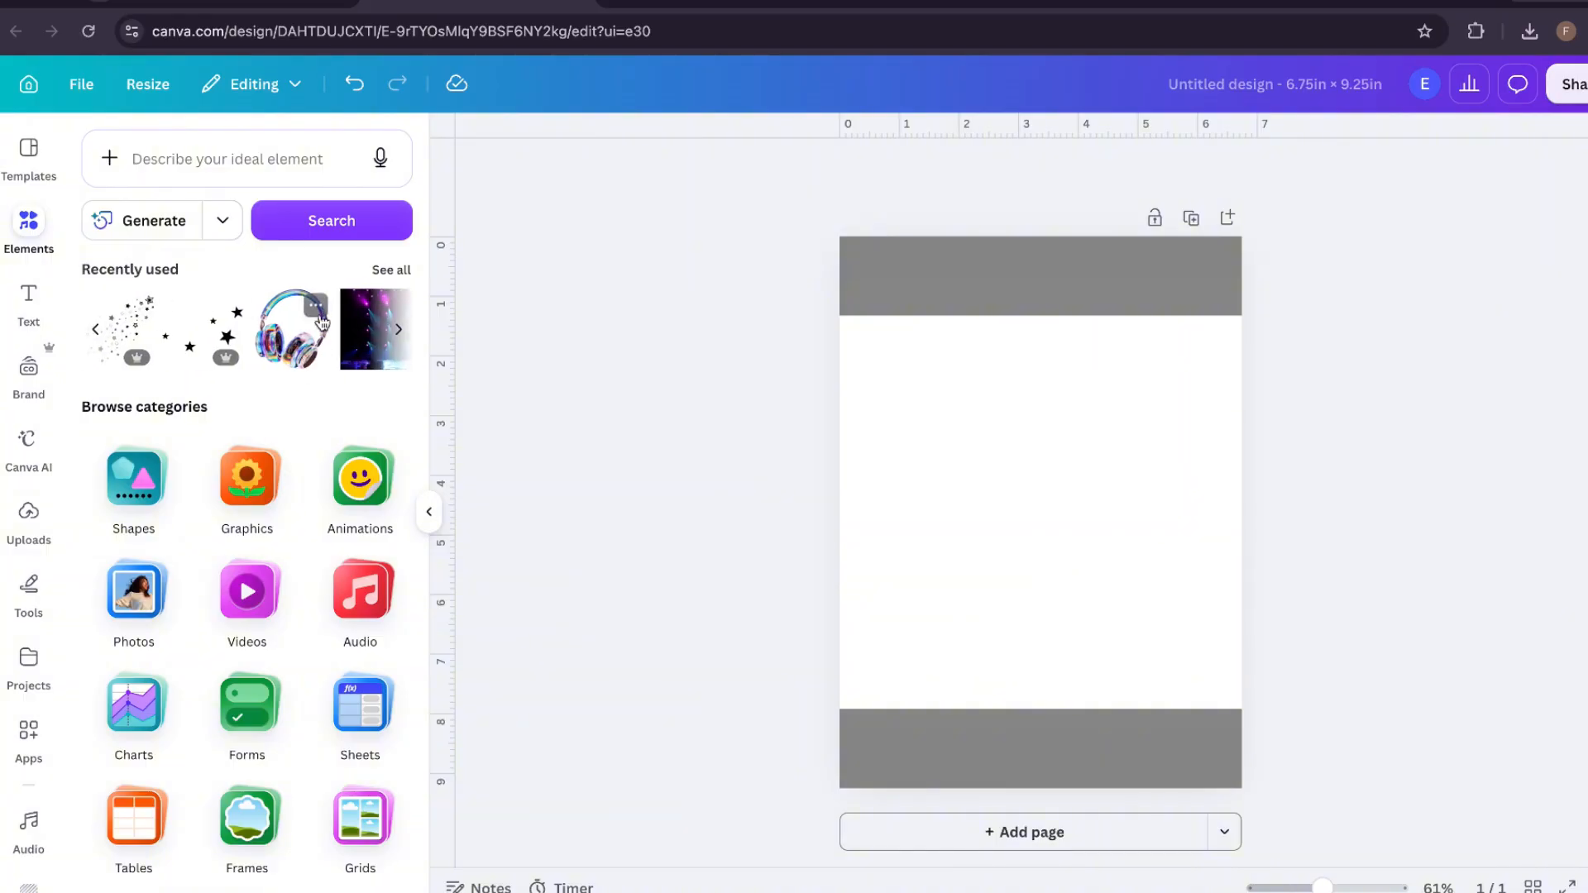
{"action": "mouse_move", "coordinate": [222, 361]}
- Shorten the page's lower gray bar to about 0.7 in high and its upper gray bar to about 1.1 in high
{"action": "left_click", "coordinate": [865, 248]}
{"action": "left_click", "coordinate": [995, 749]}
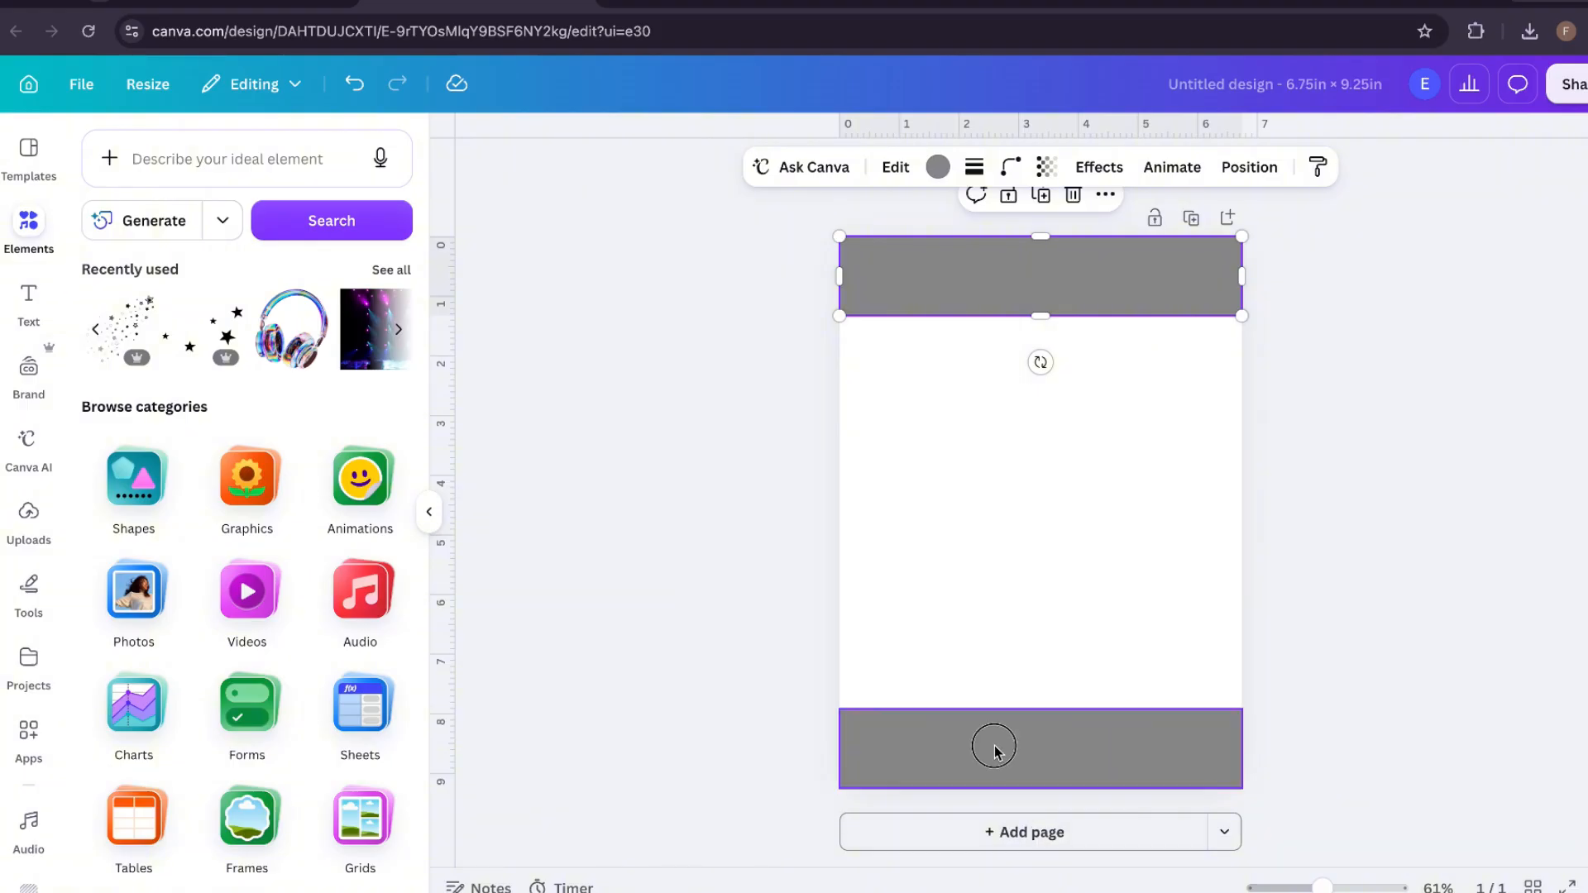
{"action": "left_click_drag", "start_coordinate": [1040, 709], "coordinate": [1039, 748]}
{"action": "left_click", "coordinate": [1059, 271]}
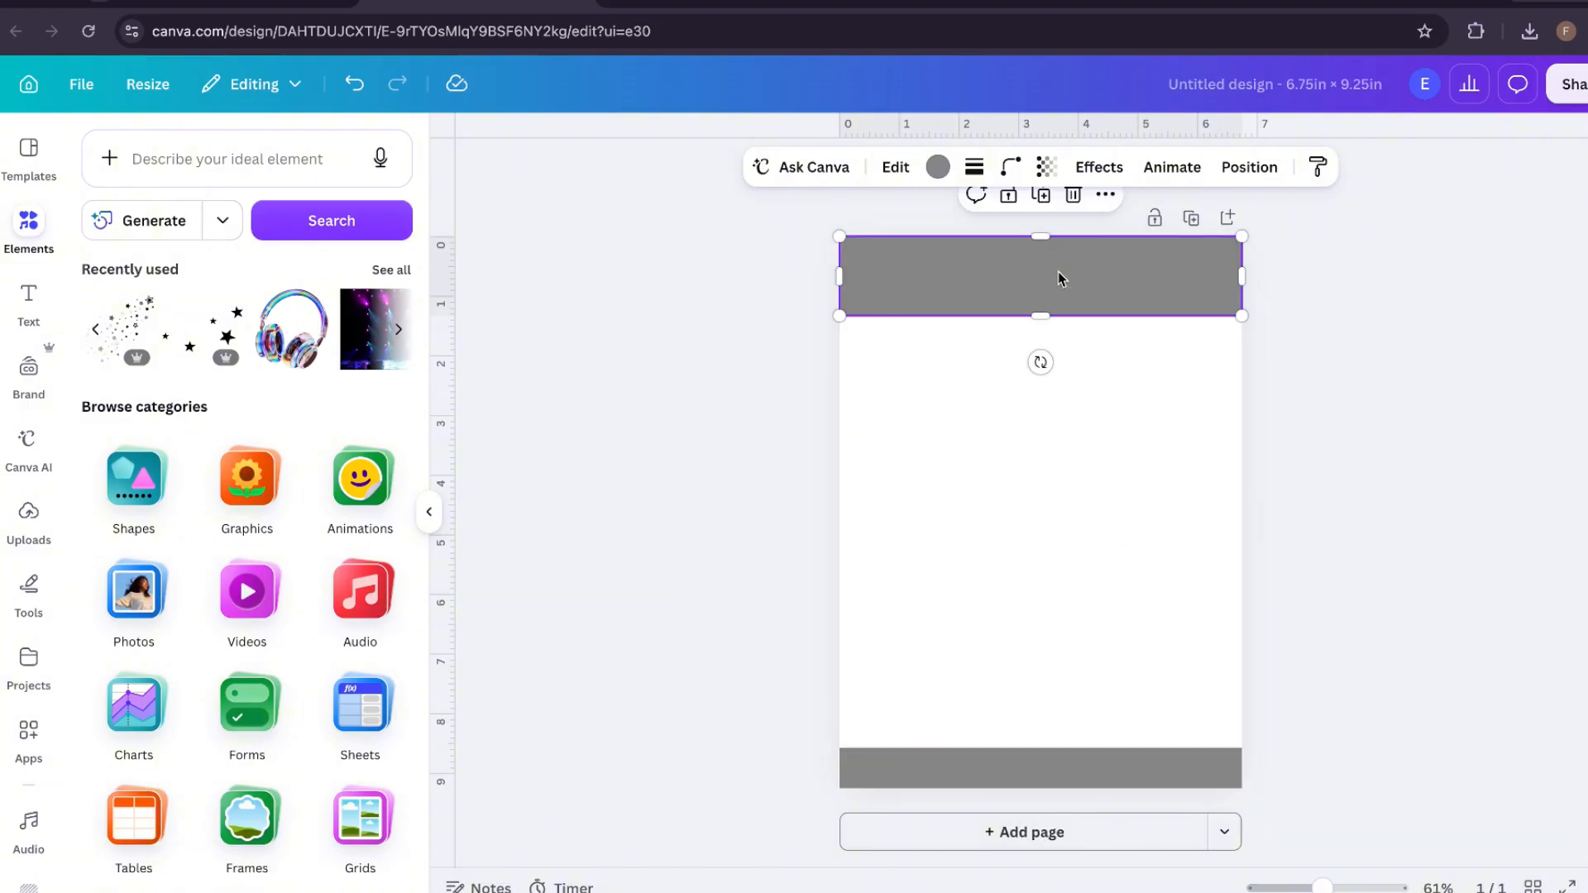
{"action": "left_click_drag", "start_coordinate": [1041, 316], "coordinate": [1046, 303]}
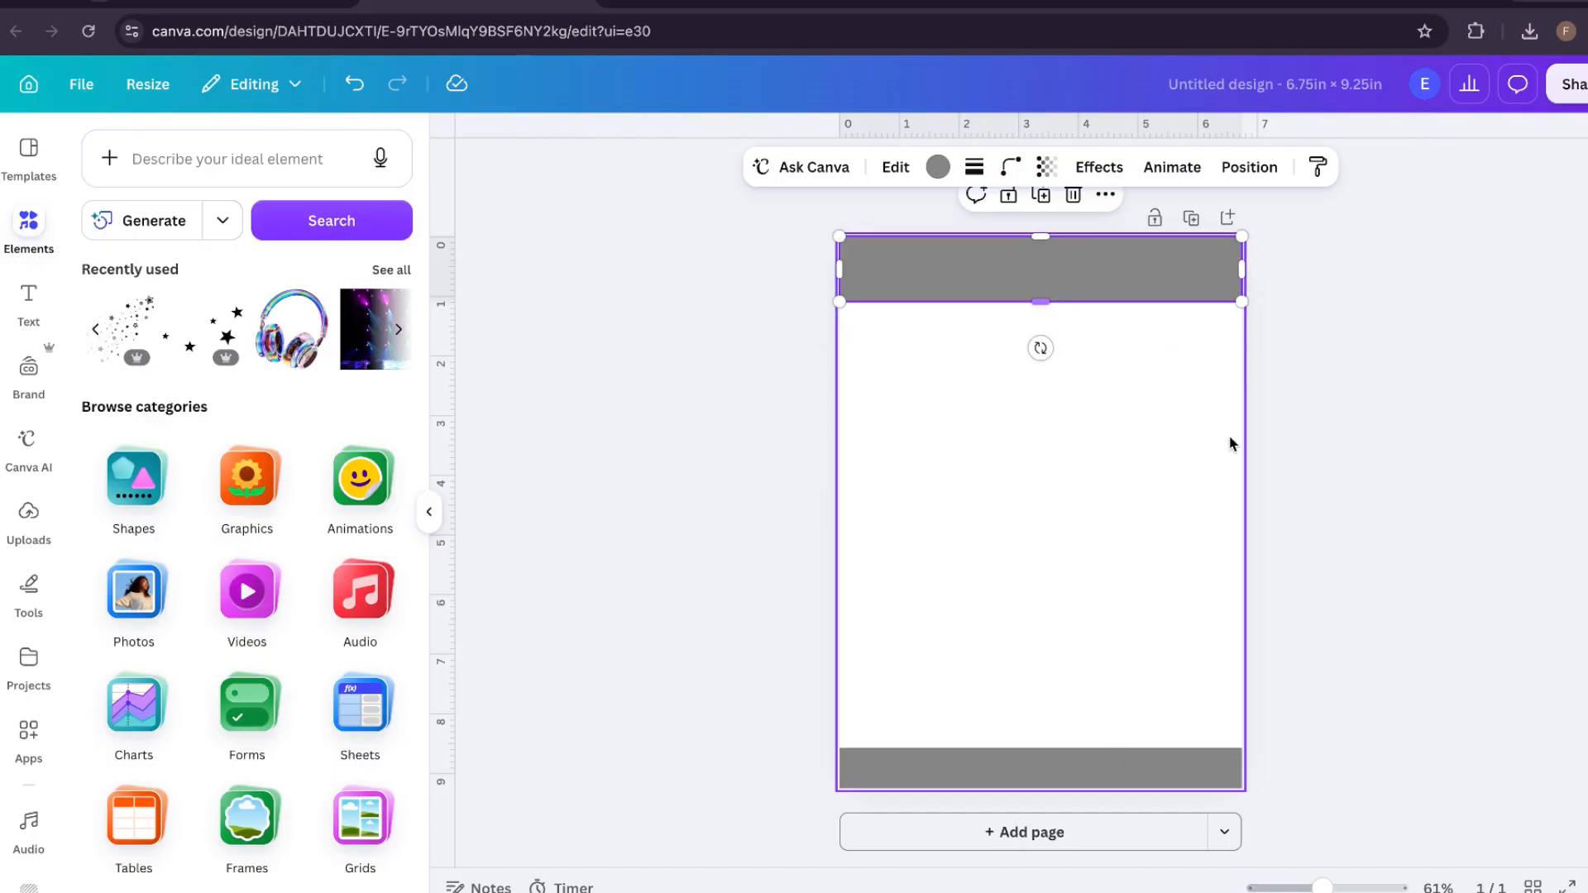
{"action": "left_click", "coordinate": [583, 506]}
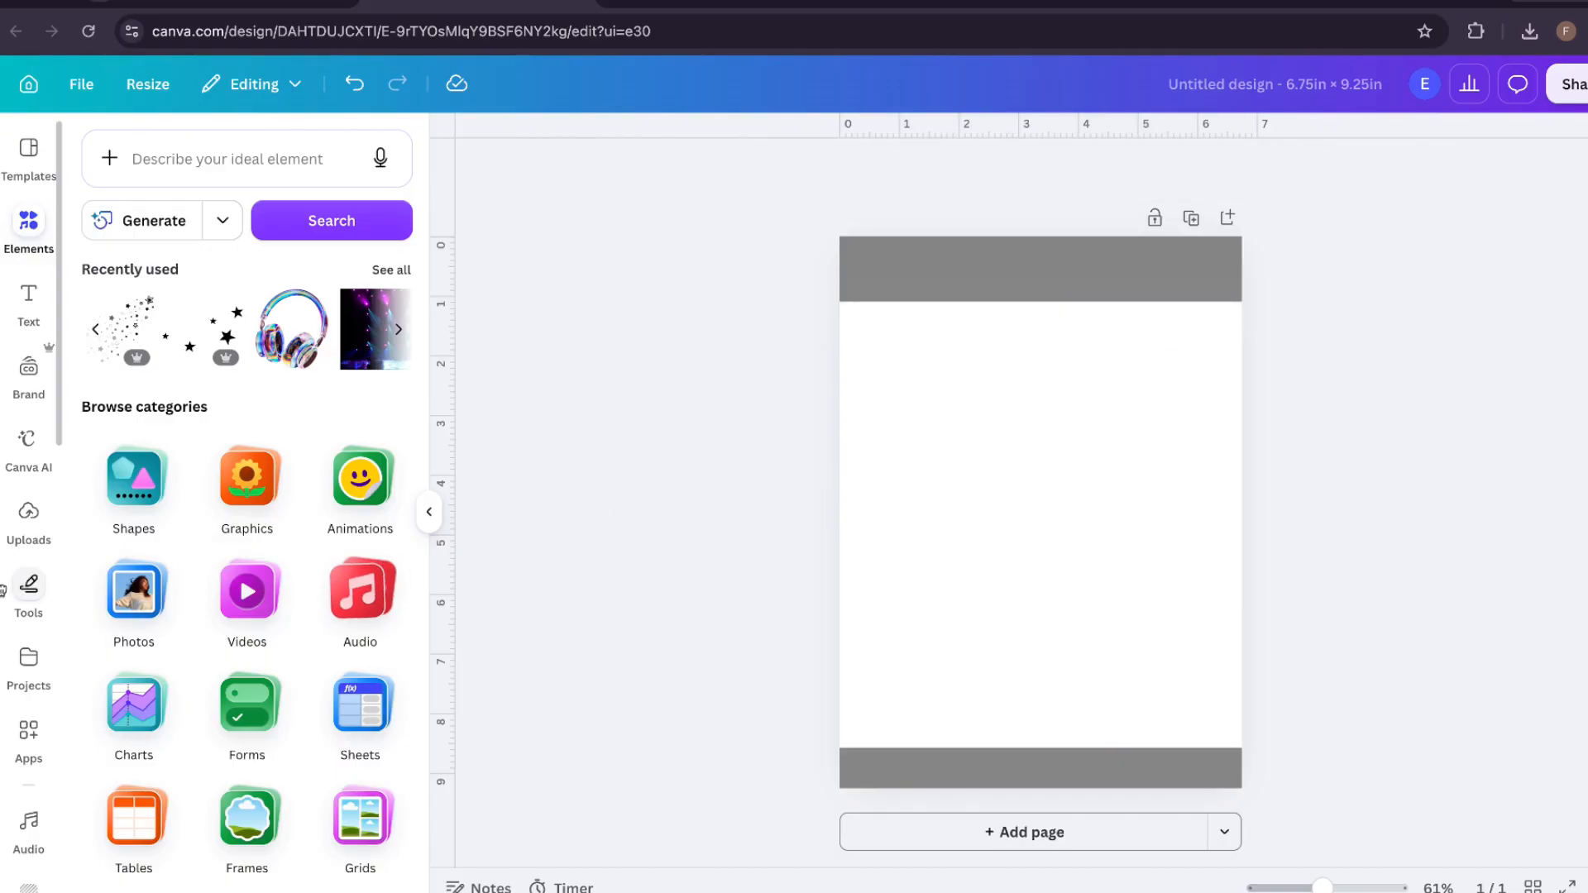
- Look through the previously uploaded images
{"action": "left_click", "coordinate": [33, 516]}
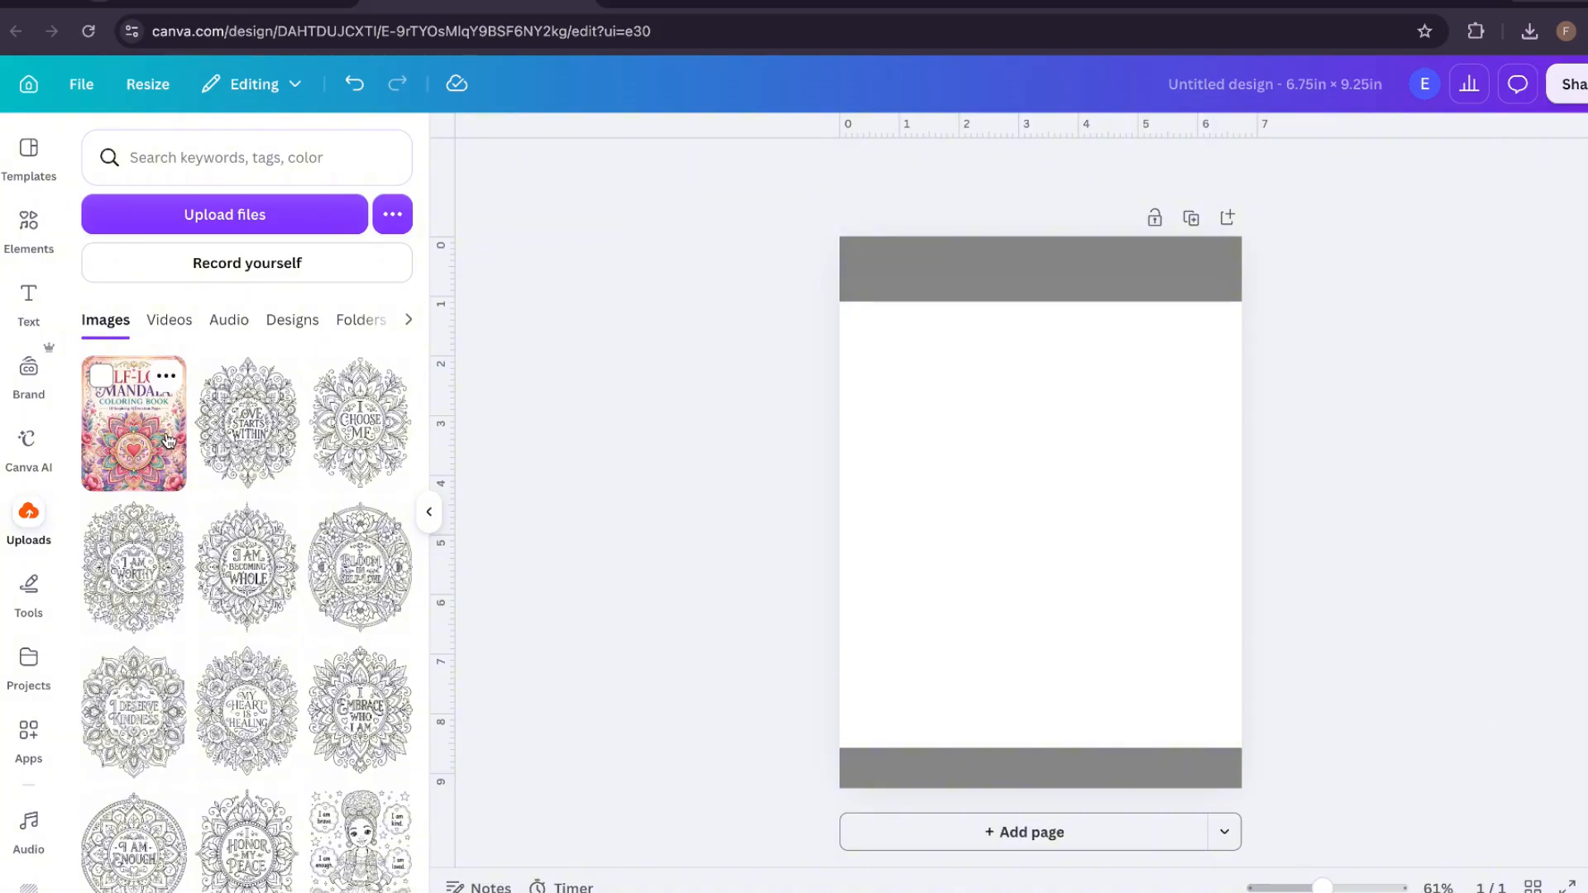
{"action": "scroll", "coordinate": [158, 442], "scroll_direction": "down", "scroll_amount": 10}
{"action": "scroll", "coordinate": [149, 438], "scroll_direction": "up", "scroll_amount": 5}
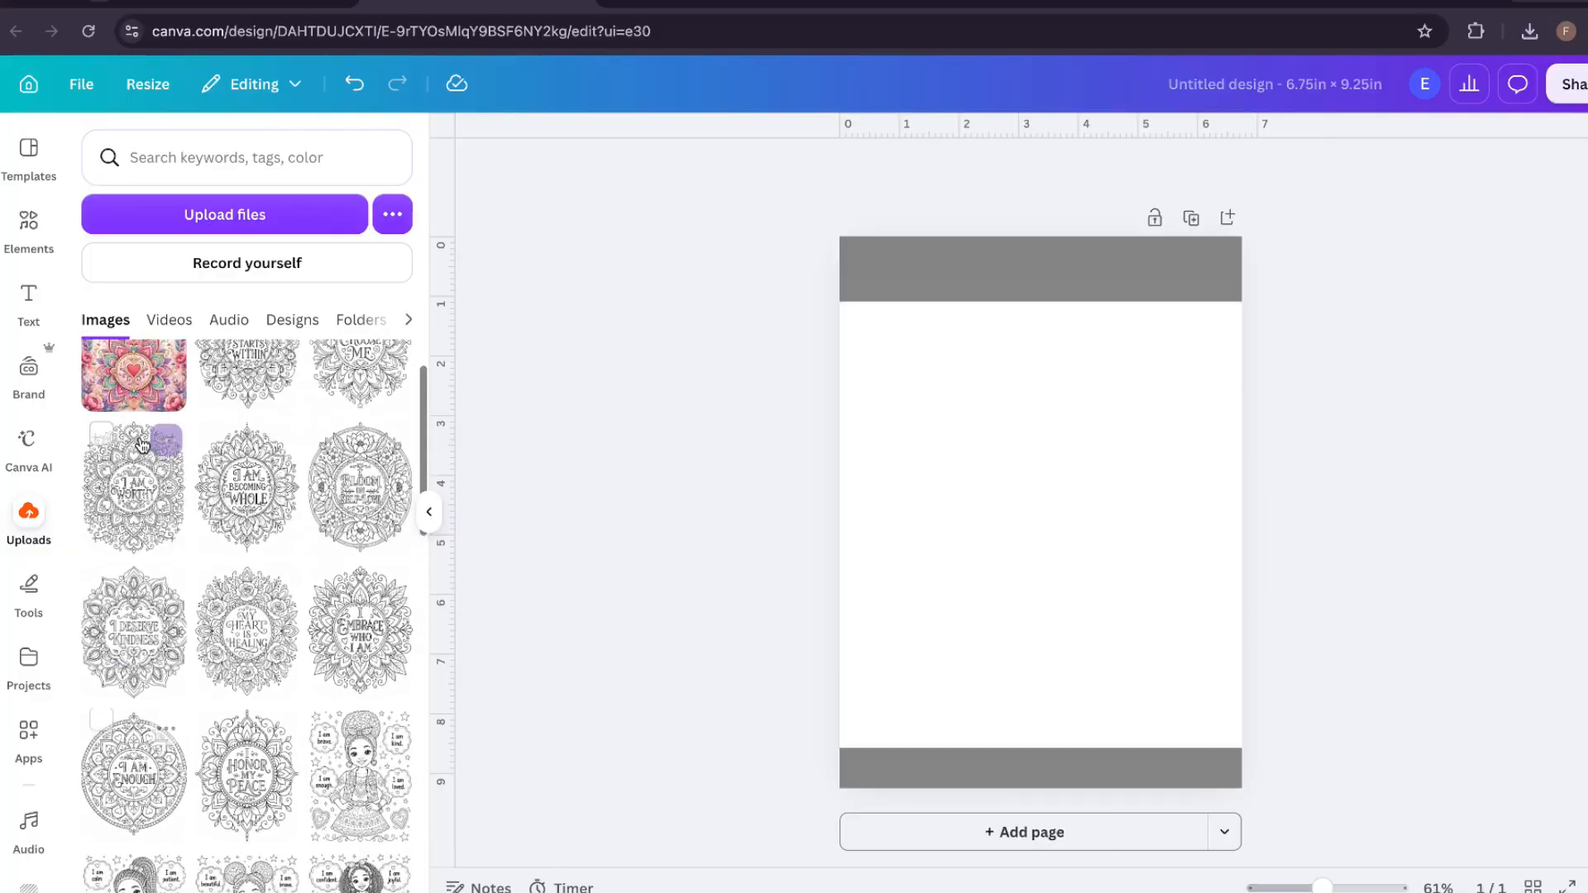
{"action": "scroll", "coordinate": [147, 413], "scroll_direction": "down", "scroll_amount": 10}
{"action": "scroll", "coordinate": [147, 410], "scroll_direction": "up", "scroll_amount": 3}
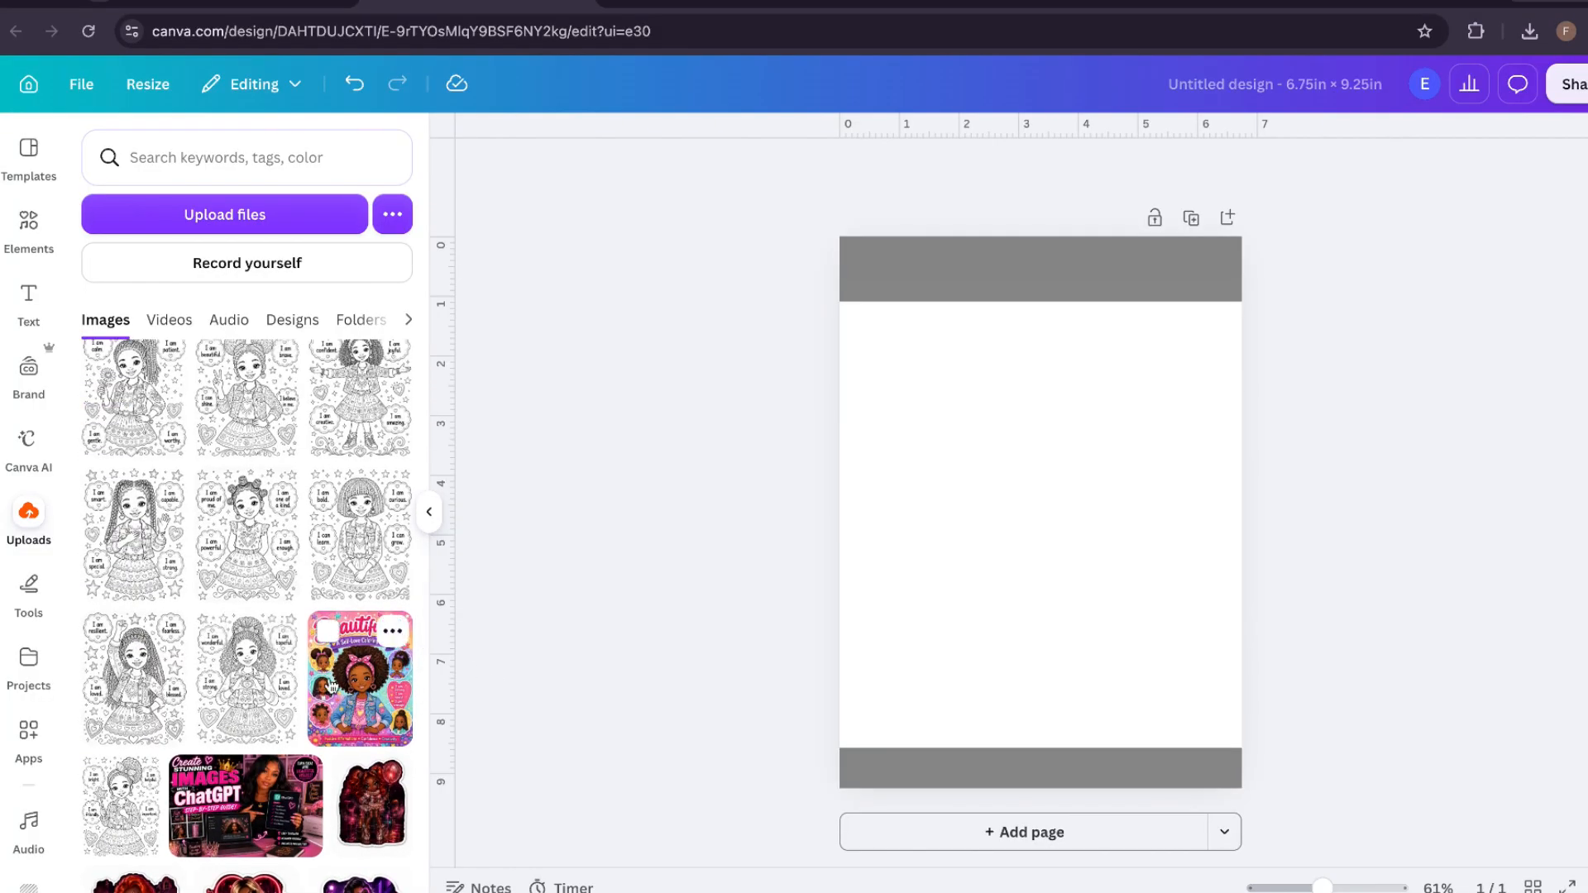
{"action": "scroll", "coordinate": [300, 560], "scroll_direction": "up", "scroll_amount": 7}
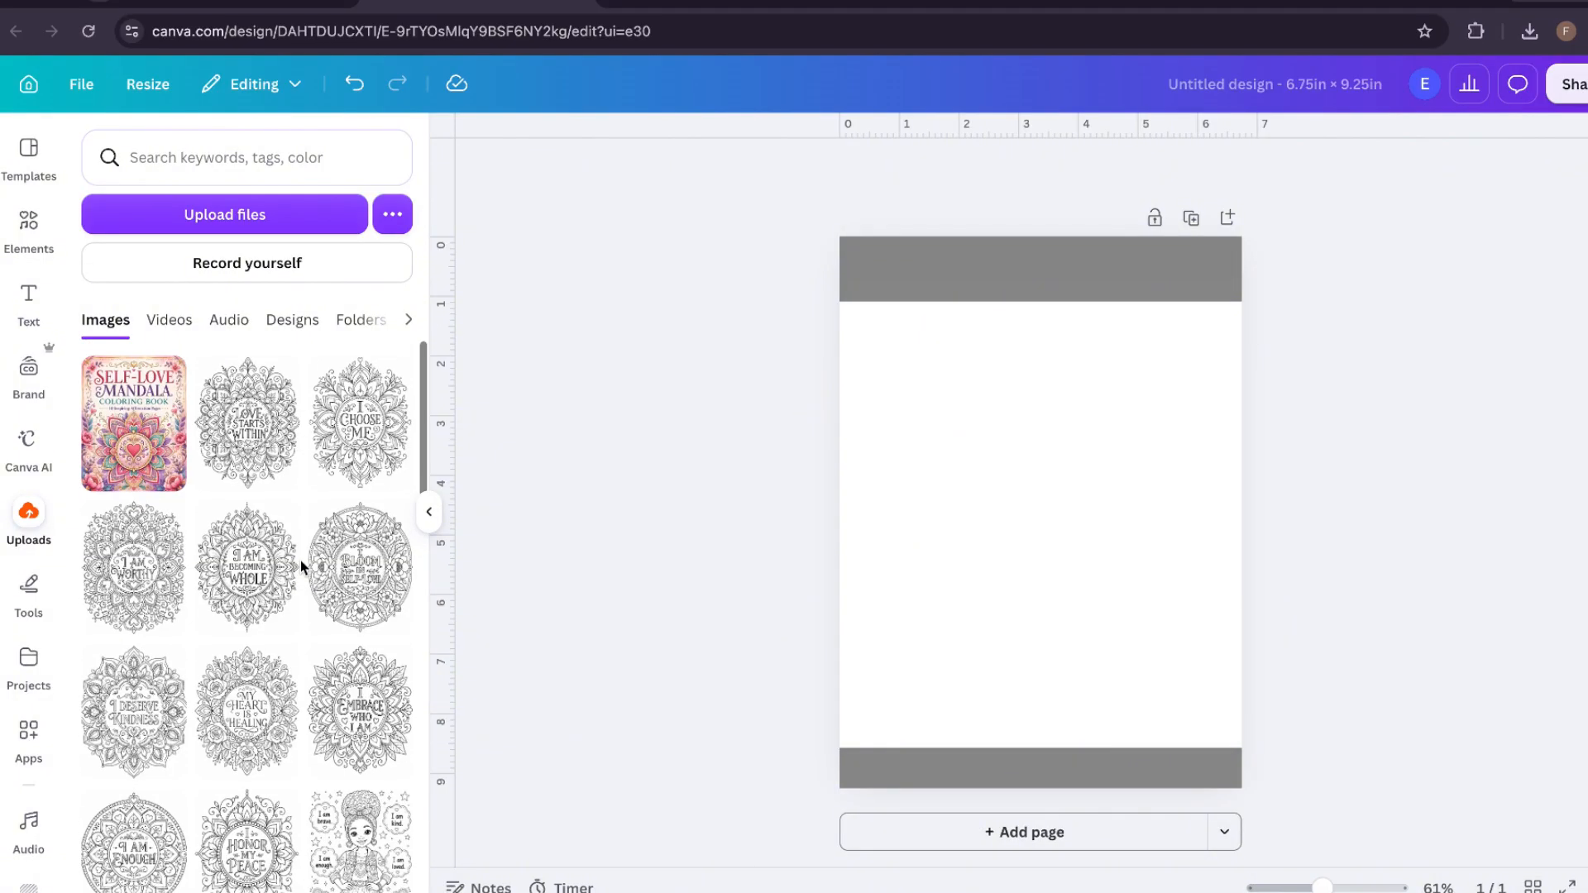
- Start a file upload and find the ChatGPT Image Aug 22 character files in the Downloads folder
{"action": "left_click", "coordinate": [286, 217]}
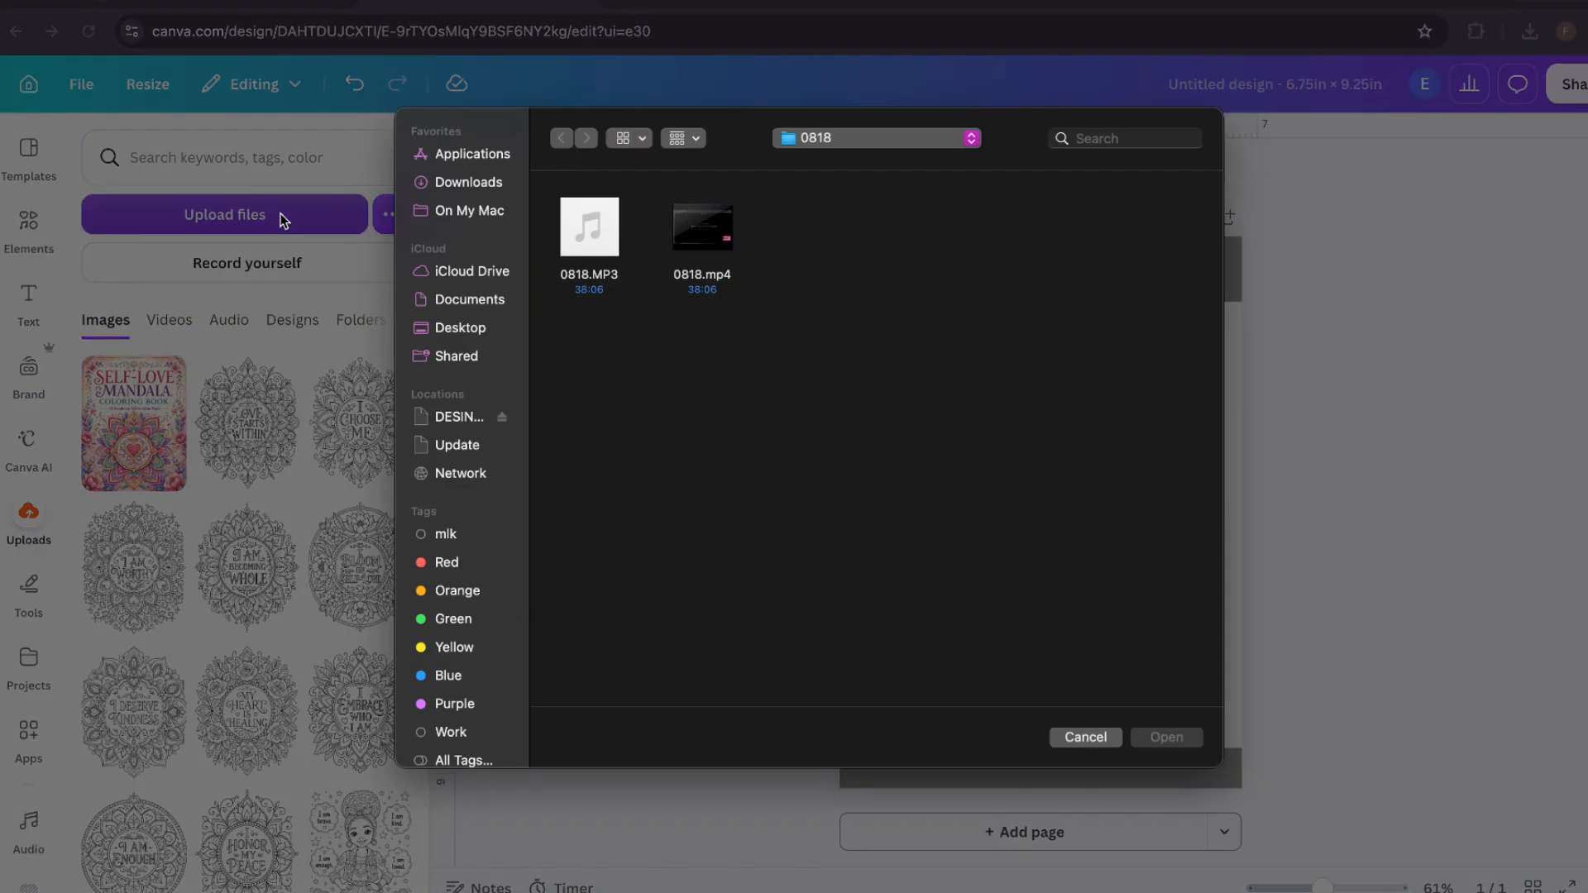
{"action": "left_click", "coordinate": [444, 183]}
{"action": "scroll", "coordinate": [1084, 419], "scroll_direction": "down", "scroll_amount": 8}
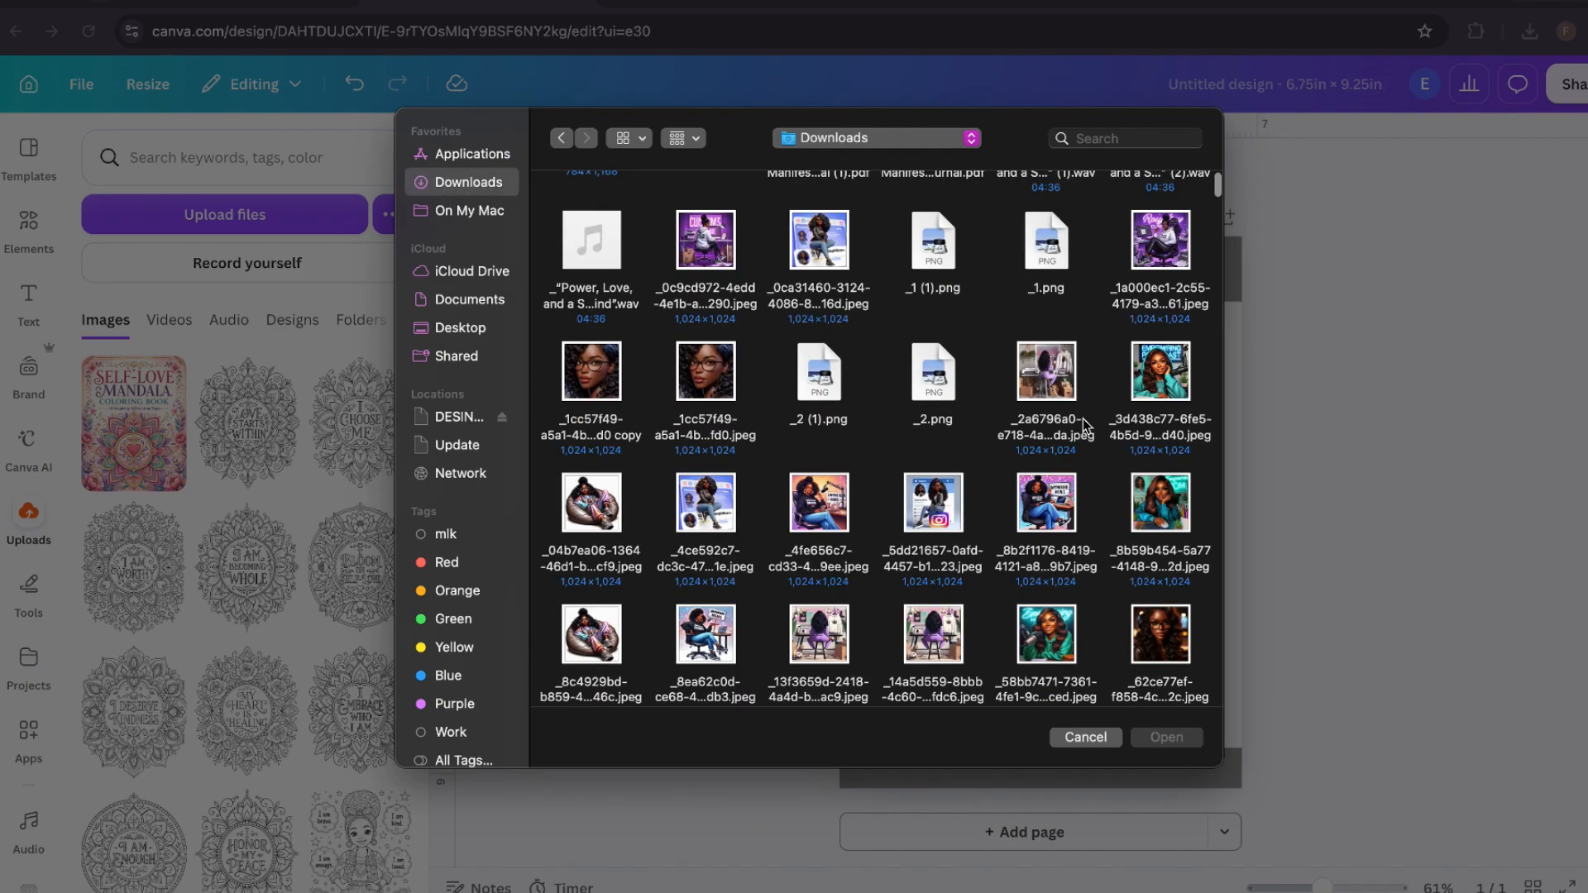
{"action": "left_click_drag", "start_coordinate": [1216, 237], "coordinate": [1216, 325]}
{"action": "scroll", "coordinate": [1147, 356], "scroll_direction": "up", "scroll_amount": 15}
{"action": "scroll", "coordinate": [1147, 357], "scroll_direction": "up", "scroll_amount": 15}
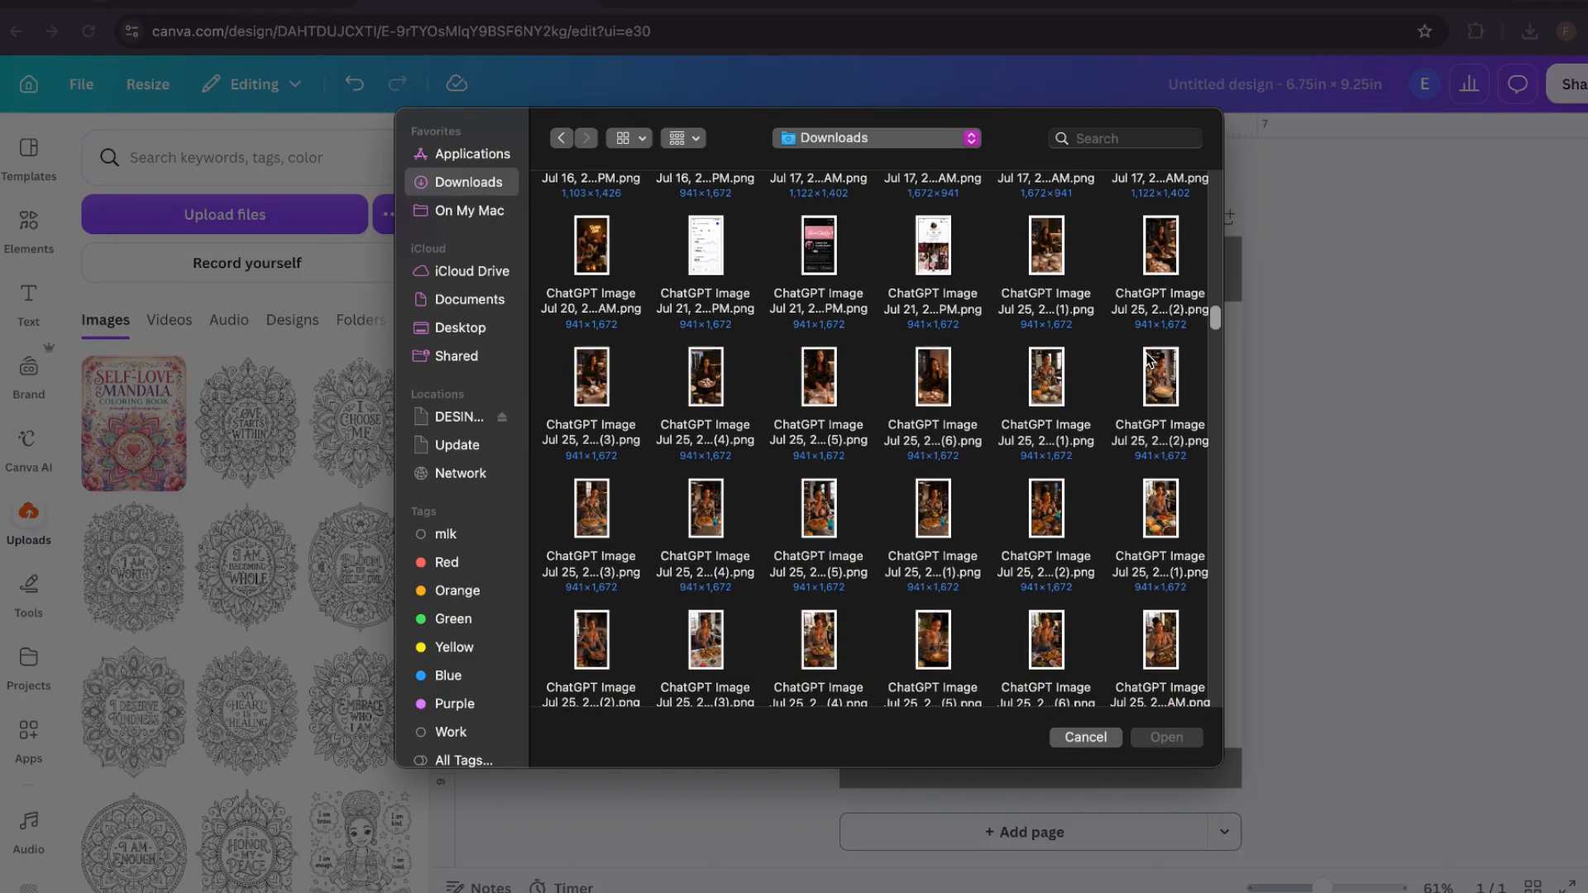
{"action": "scroll", "coordinate": [1147, 357], "scroll_direction": "up", "scroll_amount": 15}
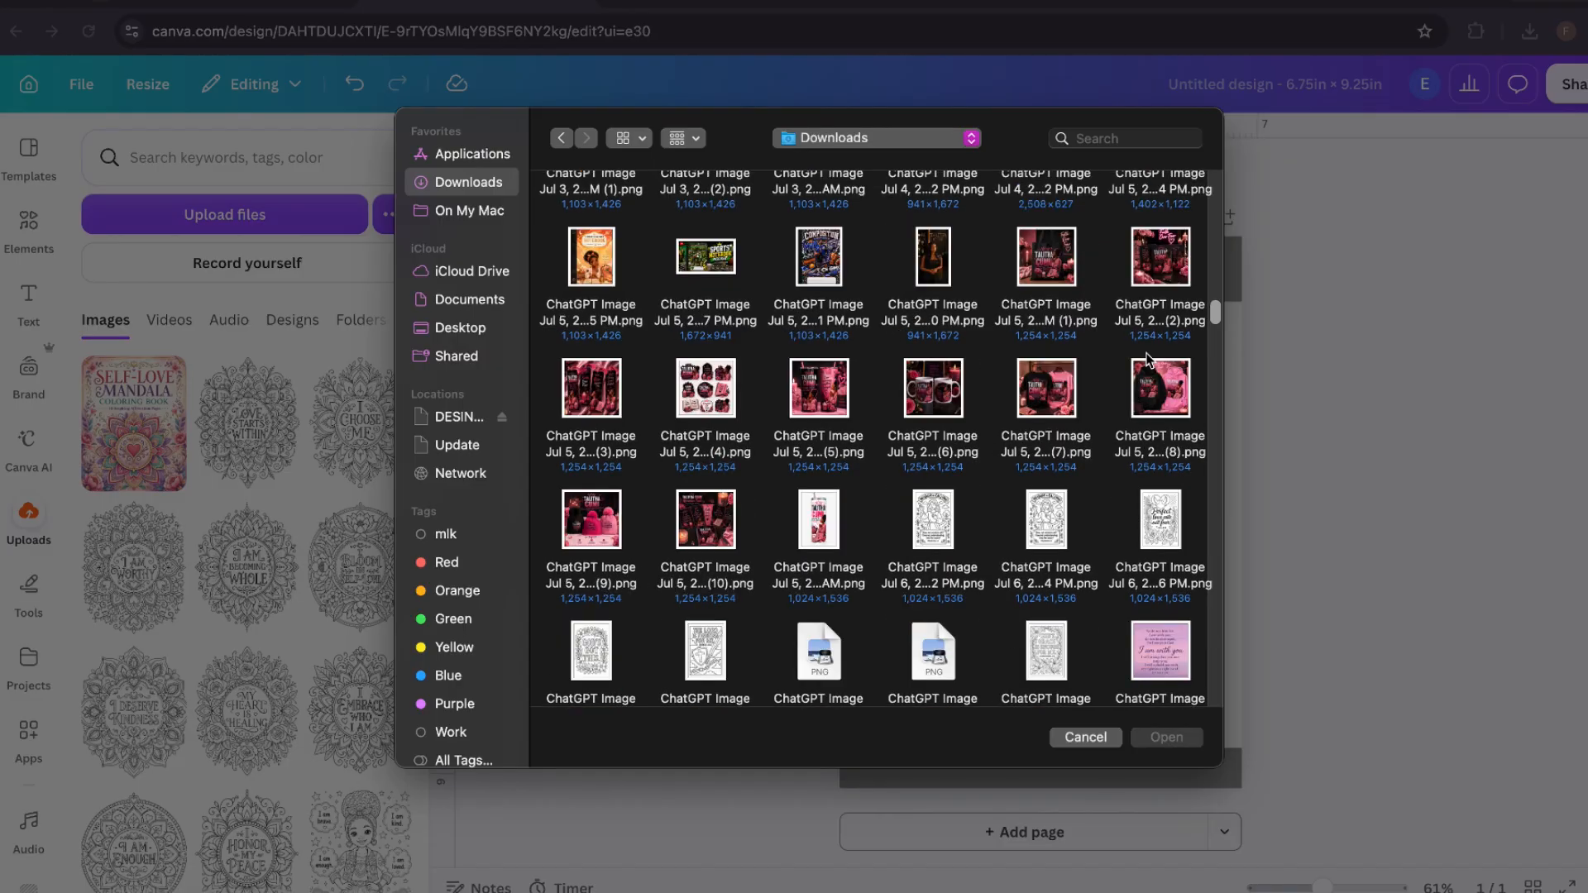
{"action": "scroll", "coordinate": [1147, 358], "scroll_direction": "up", "scroll_amount": 10}
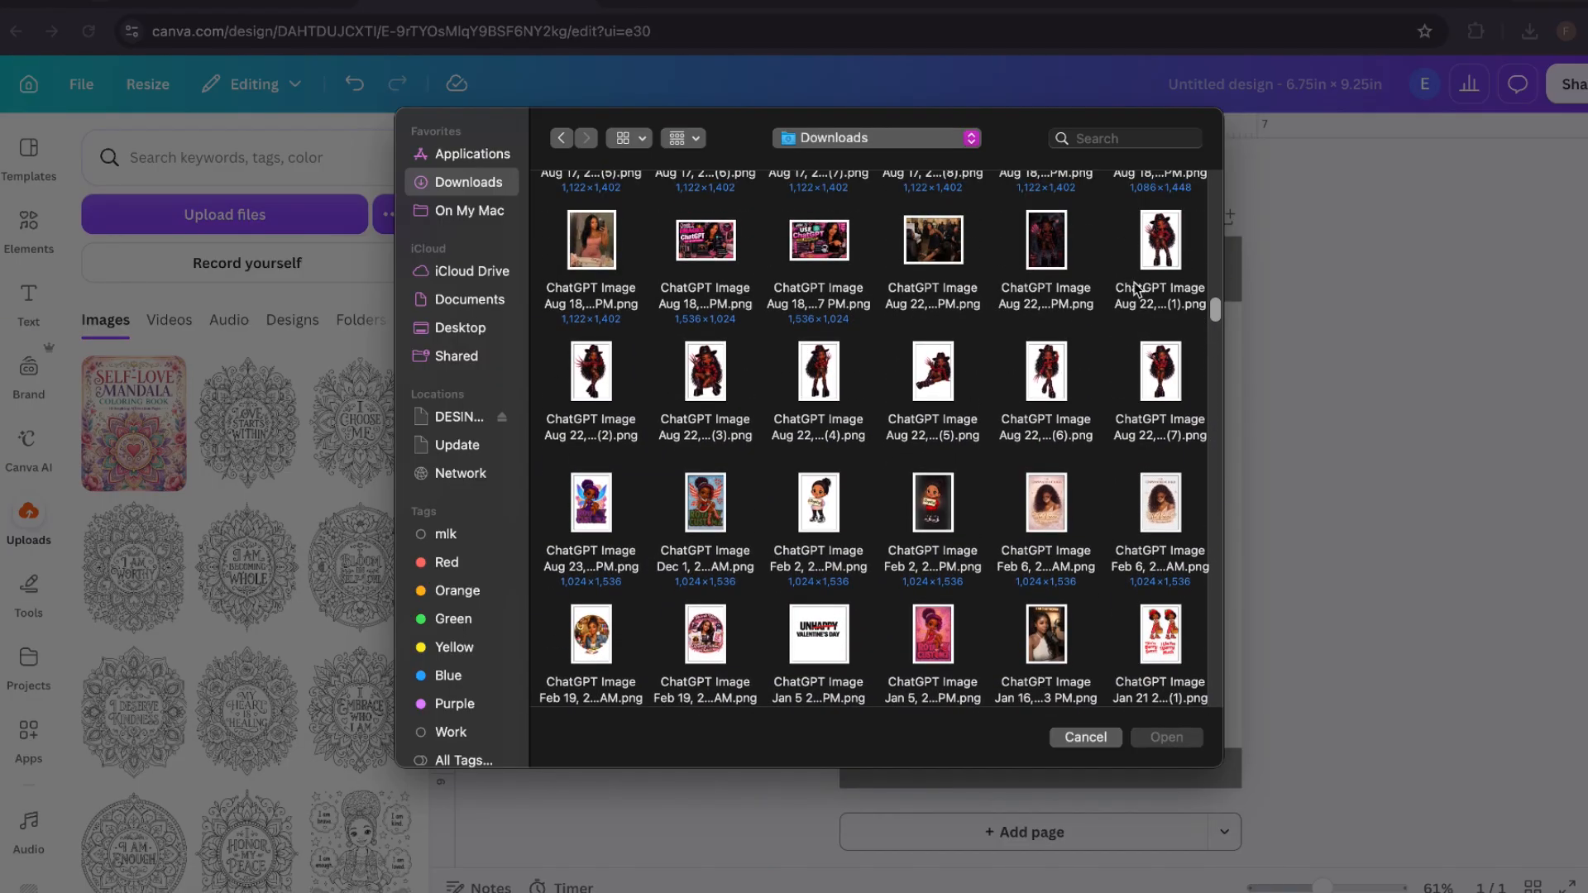
- Upload the seven ChatGPT Image Aug 22 PNG files numbered (1) to (7)
{"action": "left_click", "coordinate": [1166, 247]}
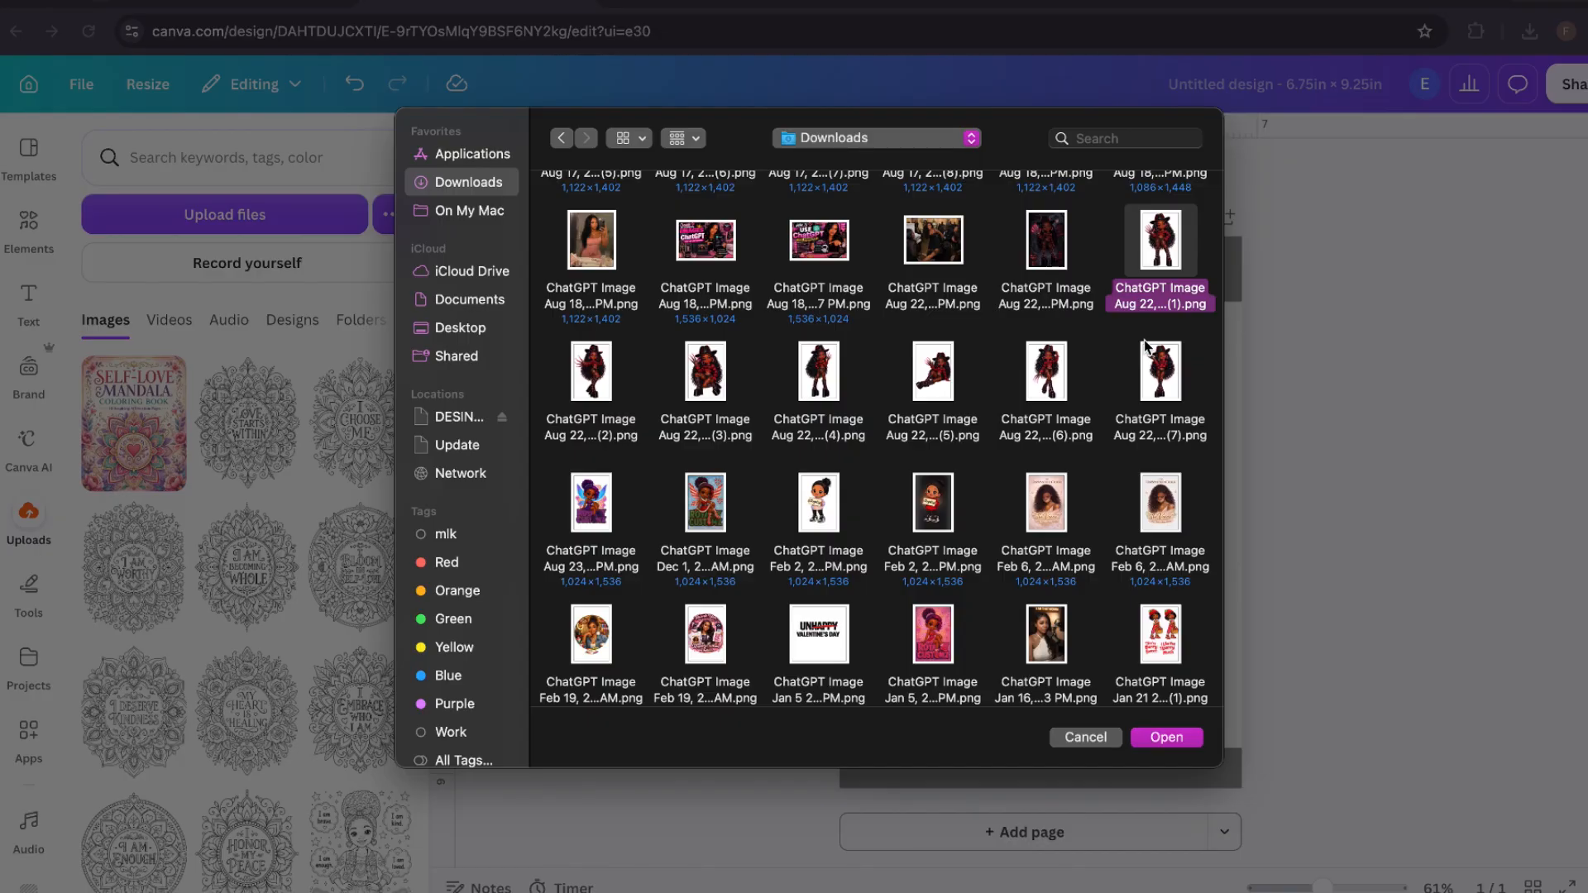
{"action": "left_click", "coordinate": [1168, 385], "text": "super"}
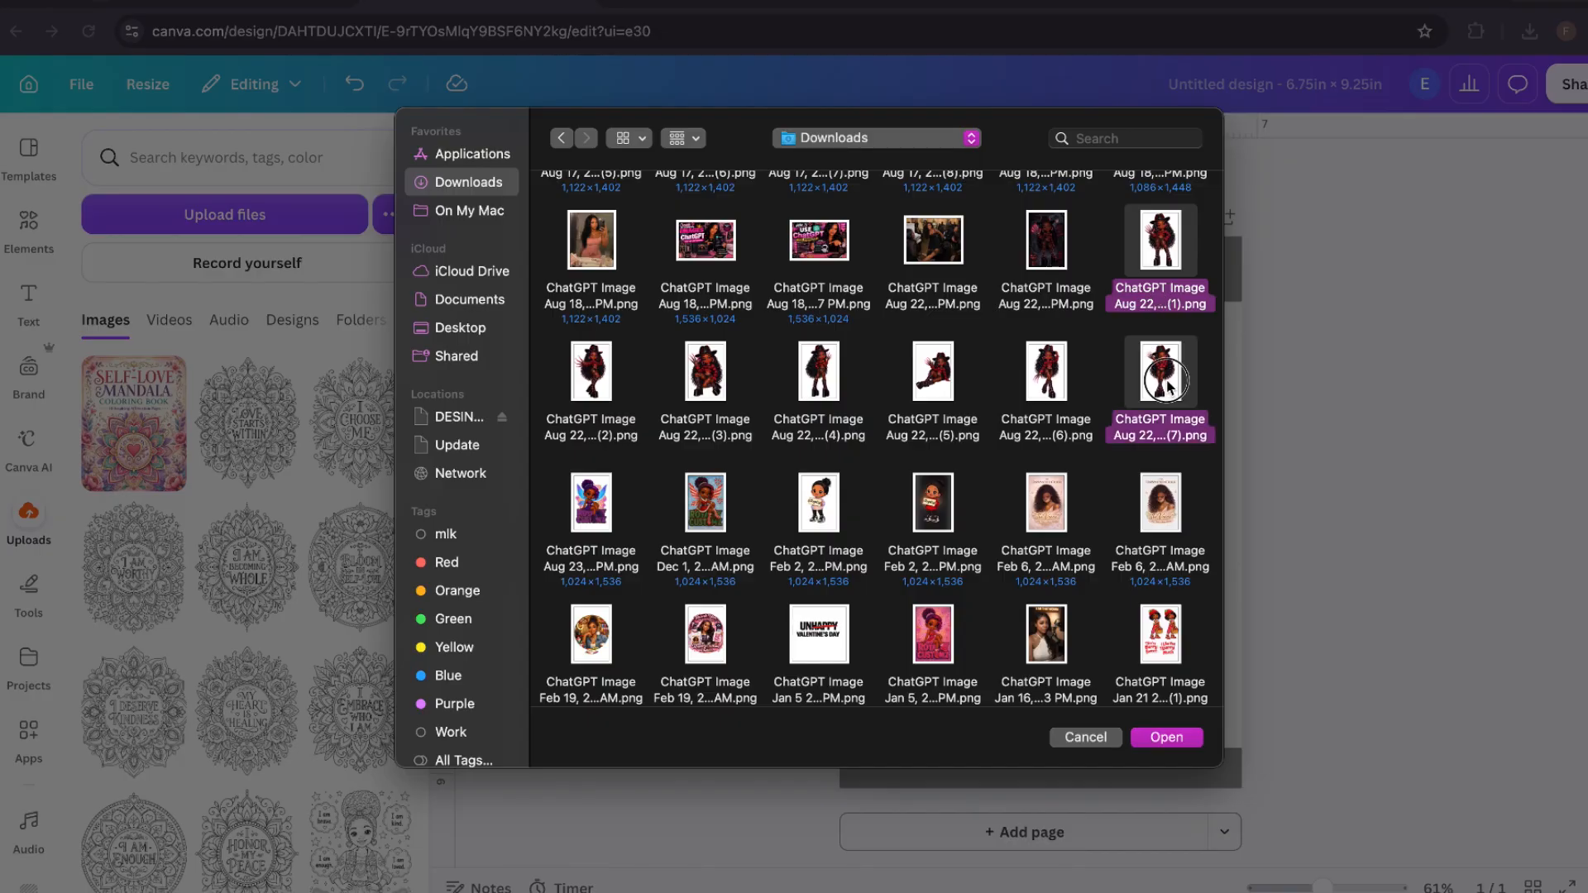
{"action": "left_click", "coordinate": [1057, 382], "text": "super"}
{"action": "left_click", "coordinate": [939, 383], "text": "super"}
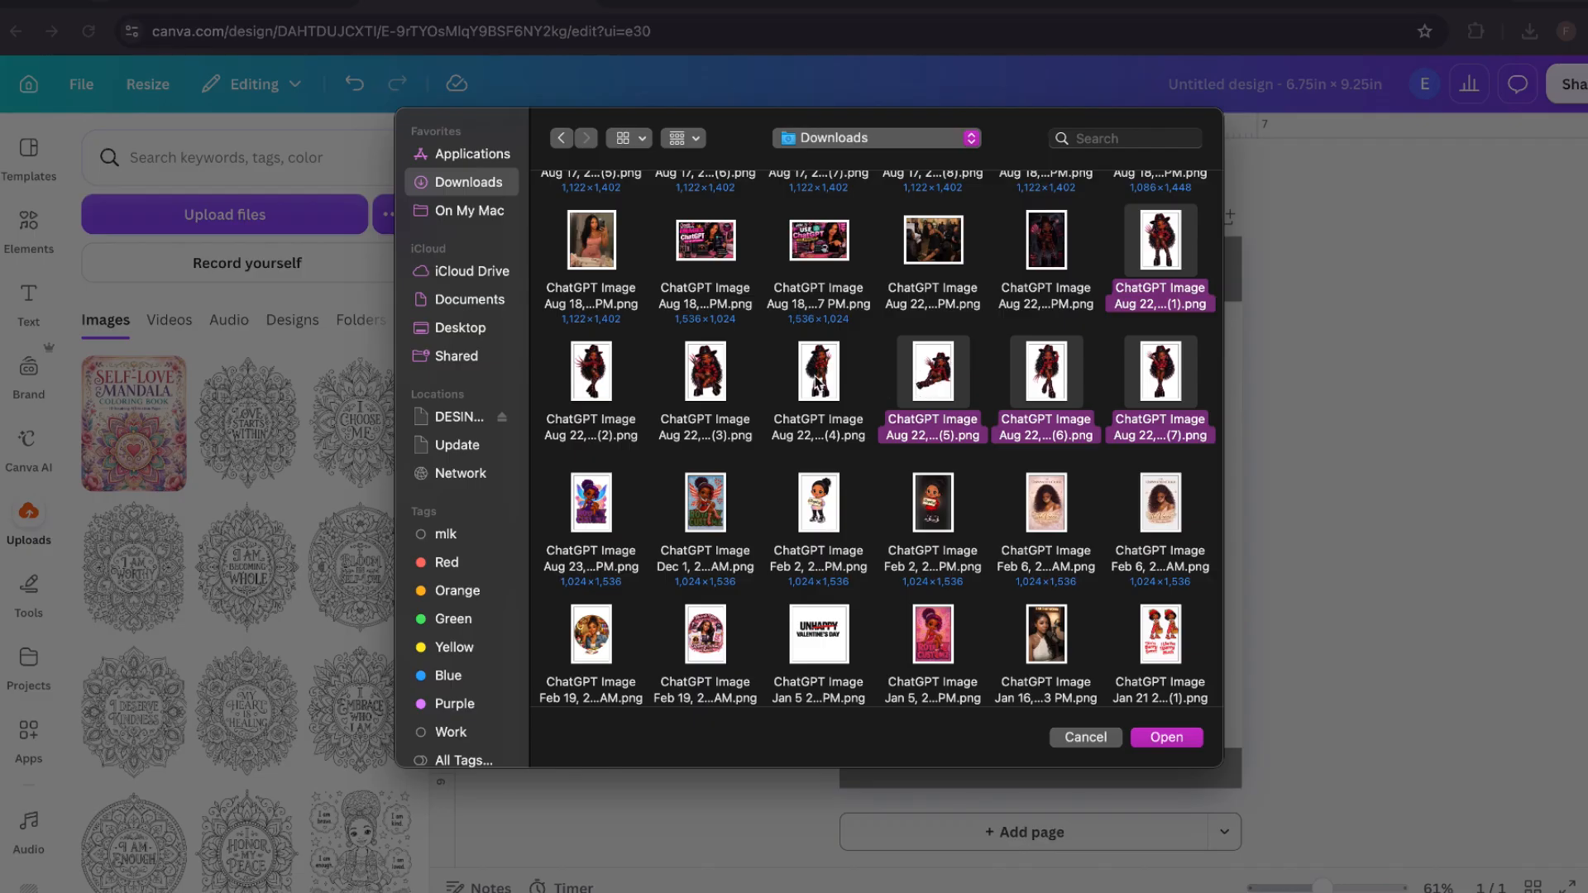
{"action": "left_click", "coordinate": [817, 382], "text": "super"}
{"action": "left_click", "coordinate": [702, 385], "text": "super"}
{"action": "left_click", "coordinate": [594, 380], "text": "super"}
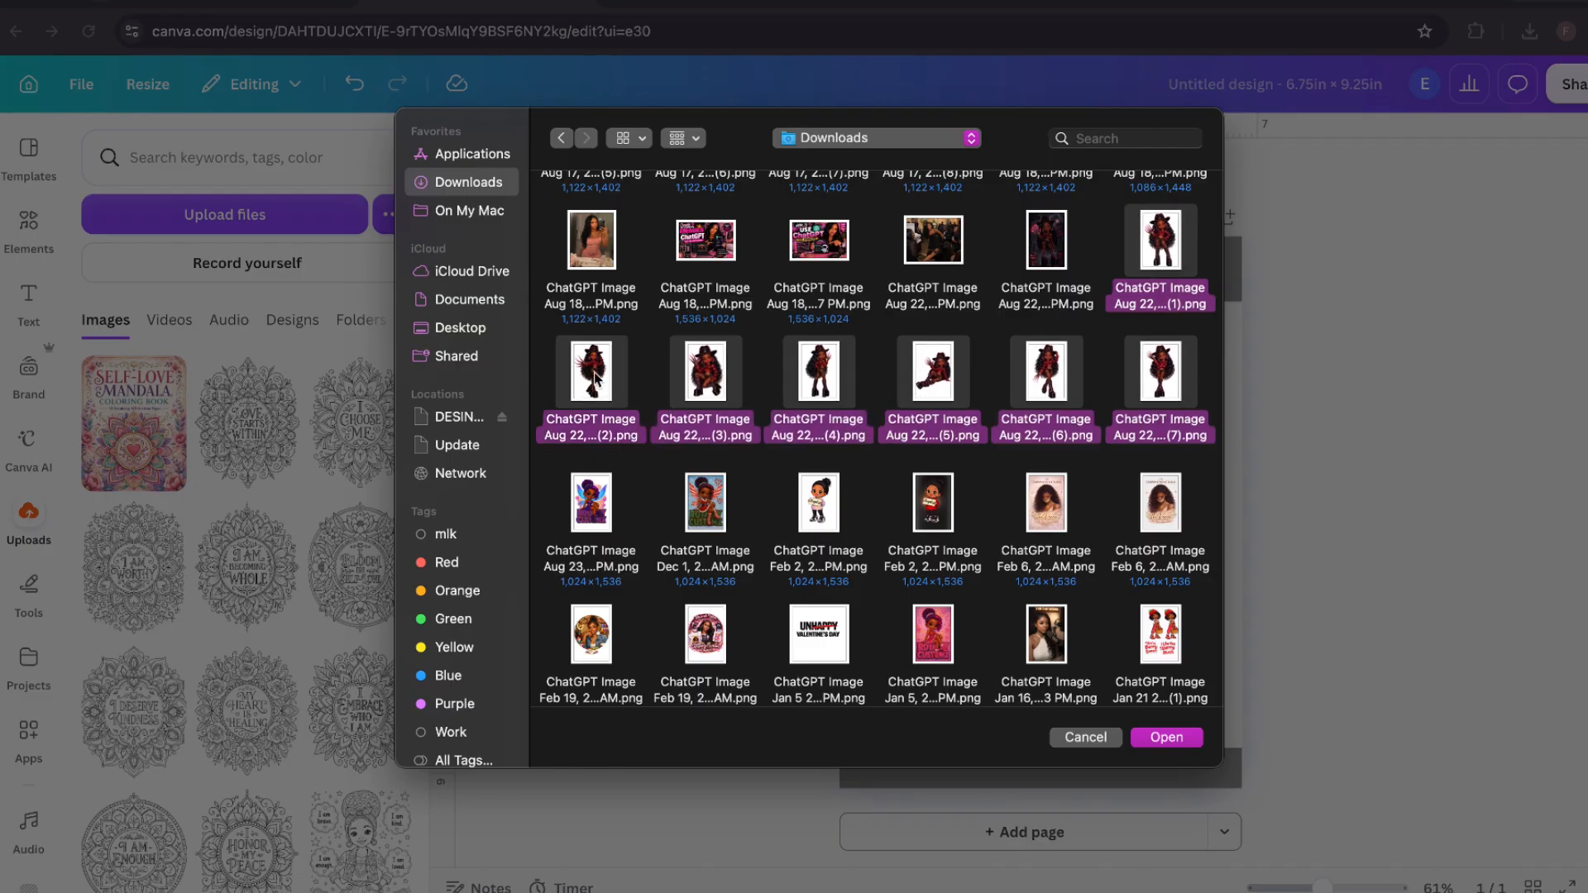
{"action": "left_click", "coordinate": [1177, 744]}
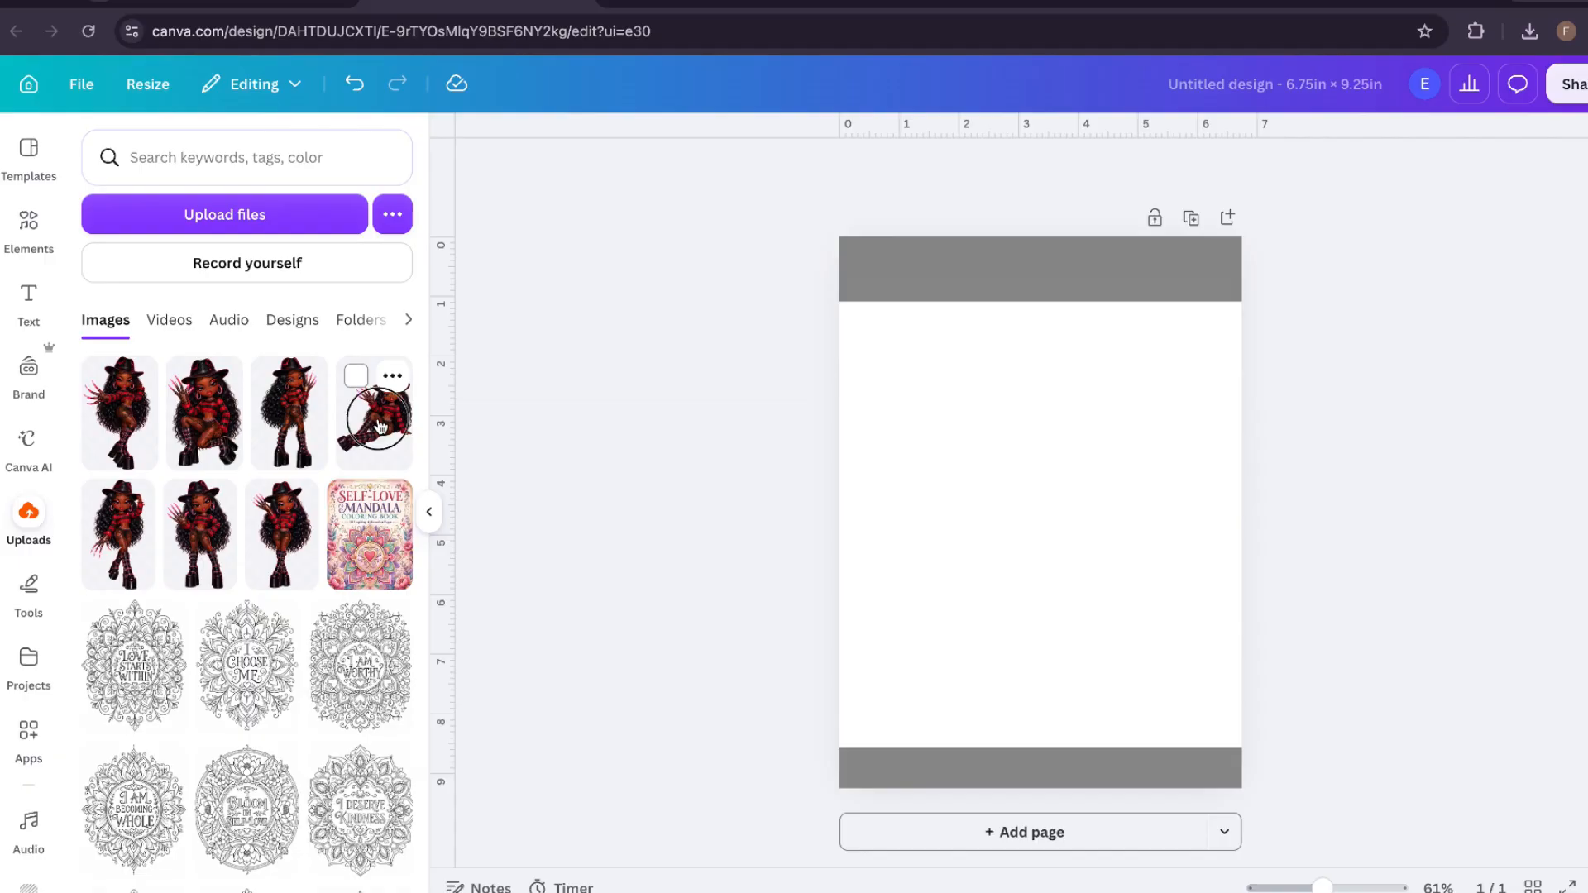
- Add the uploaded seated character with the black hat to the page and shrink it to about 4 in wide
{"action": "left_click_drag", "start_coordinate": [380, 425], "coordinate": [385, 423]}
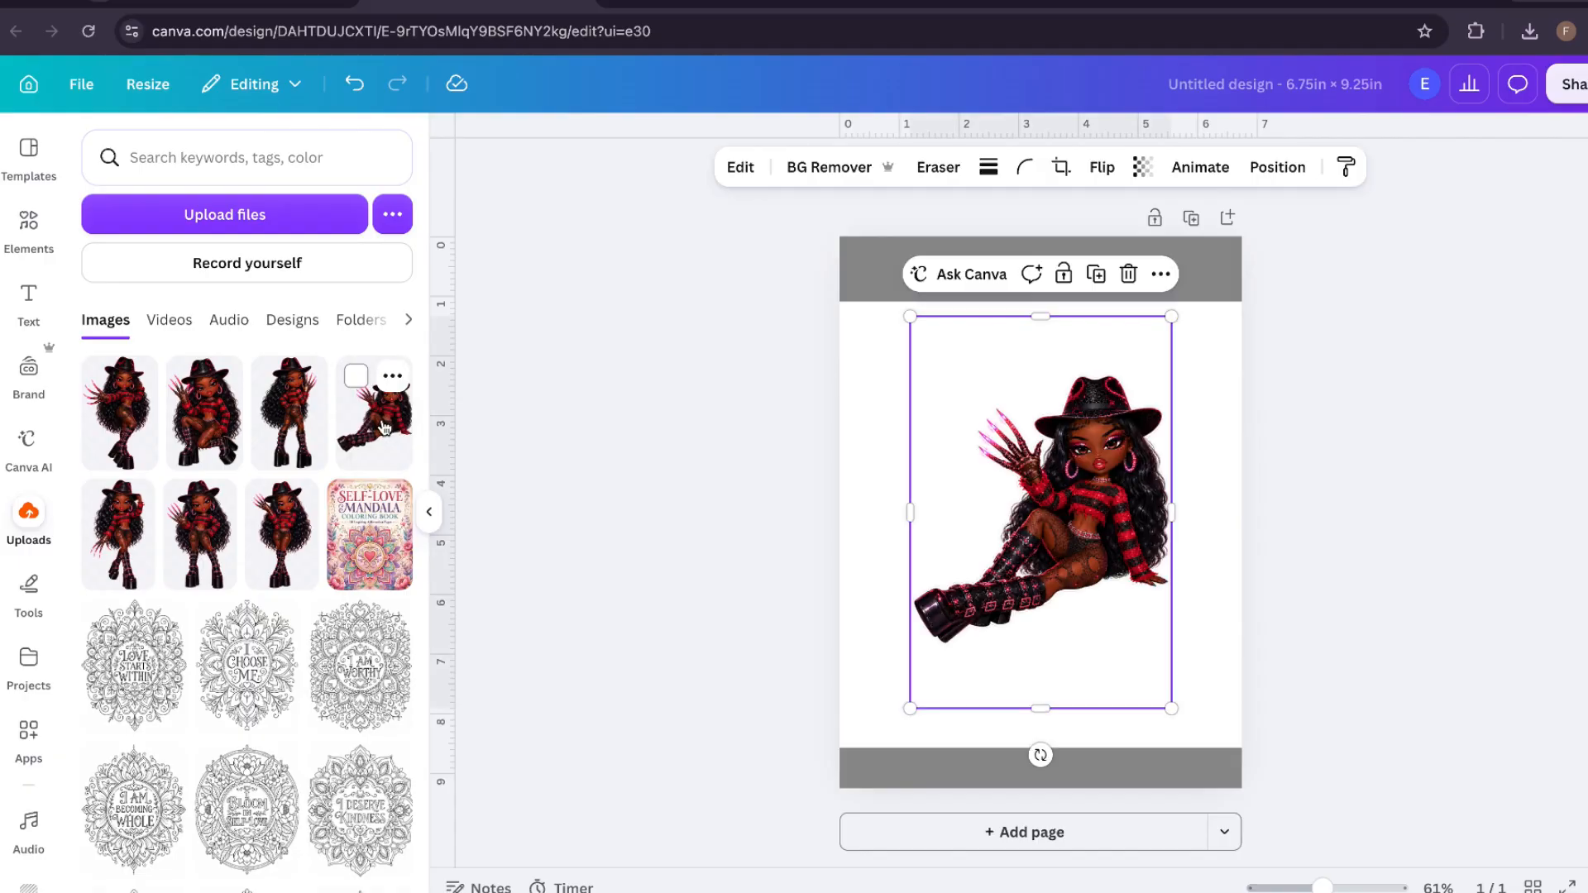
{"action": "left_click_drag", "start_coordinate": [1167, 317], "coordinate": [1148, 350]}
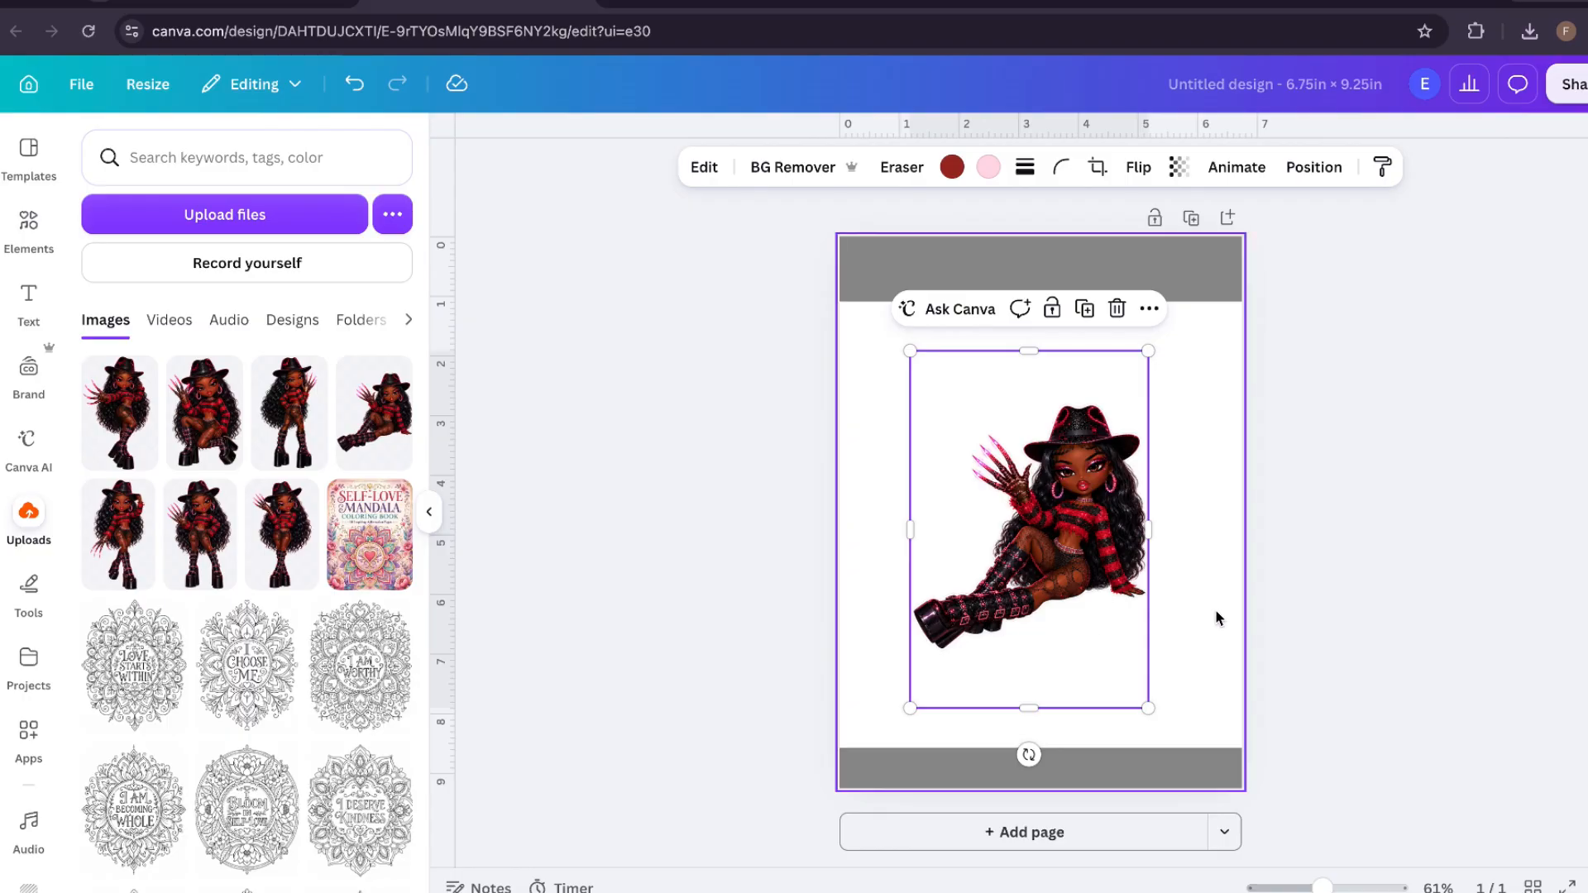
- Try the pale photo colors on the header bar, finishing with the white one
{"action": "left_click", "coordinate": [910, 270]}
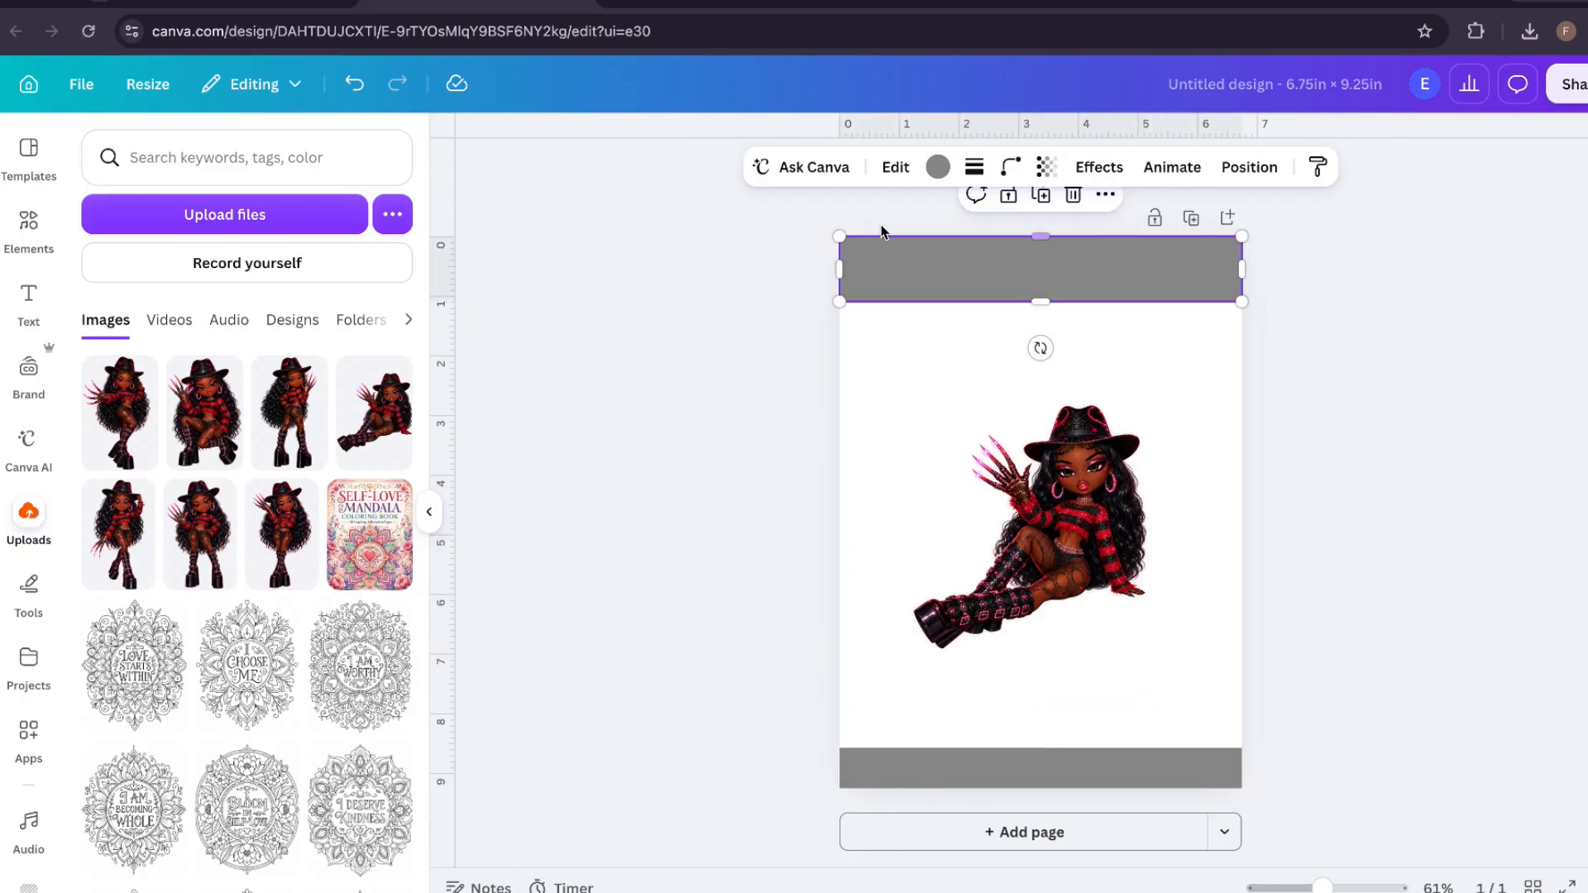
{"action": "left_click", "coordinate": [941, 167]}
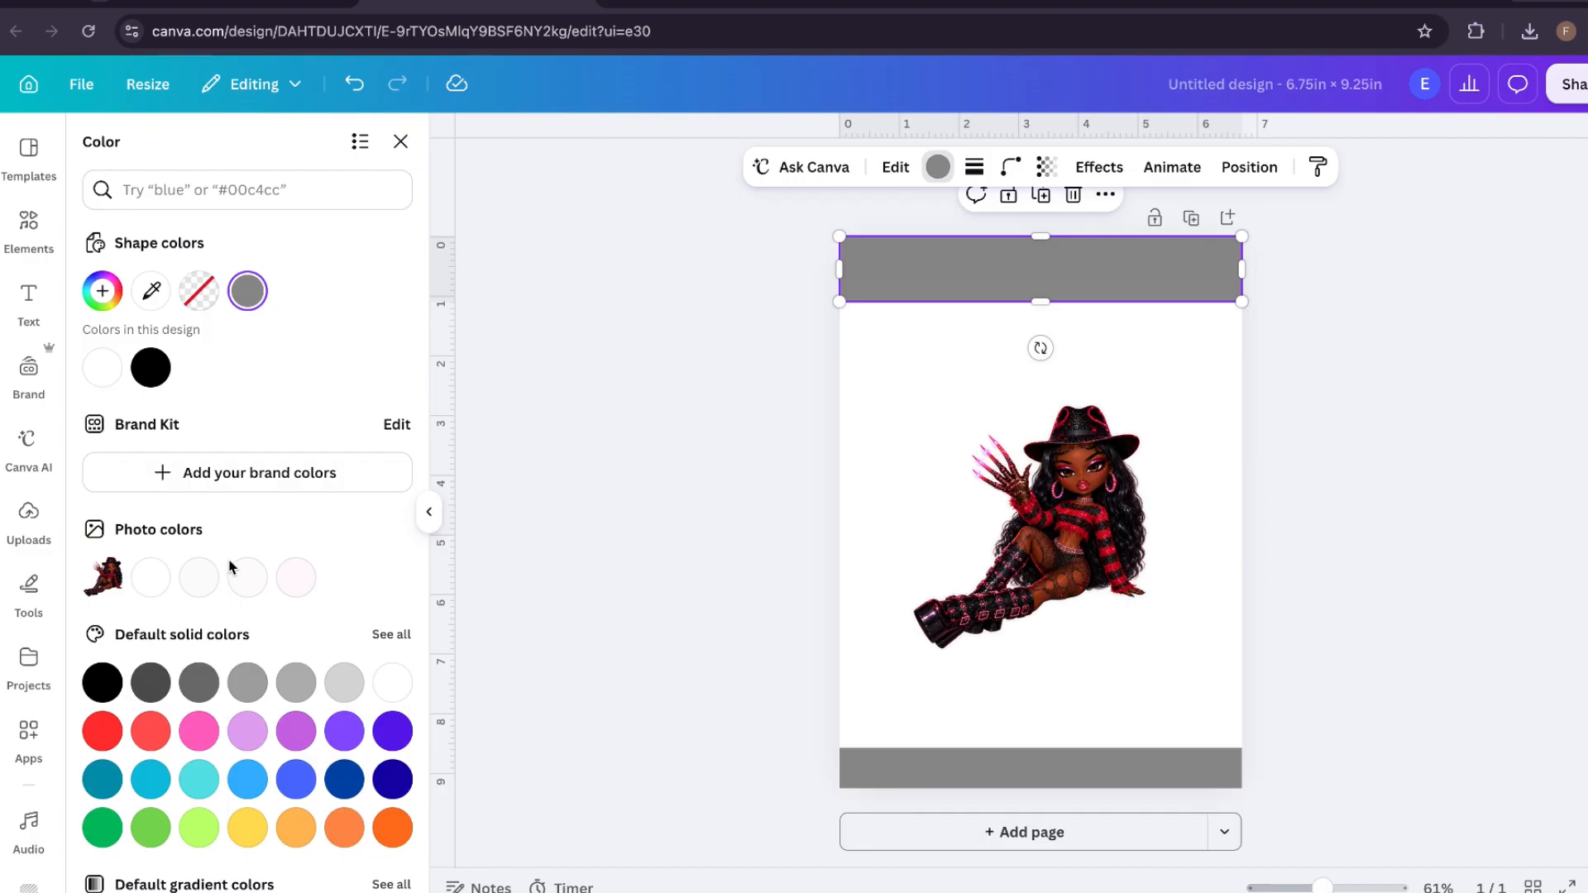
{"action": "left_click", "coordinate": [248, 578]}
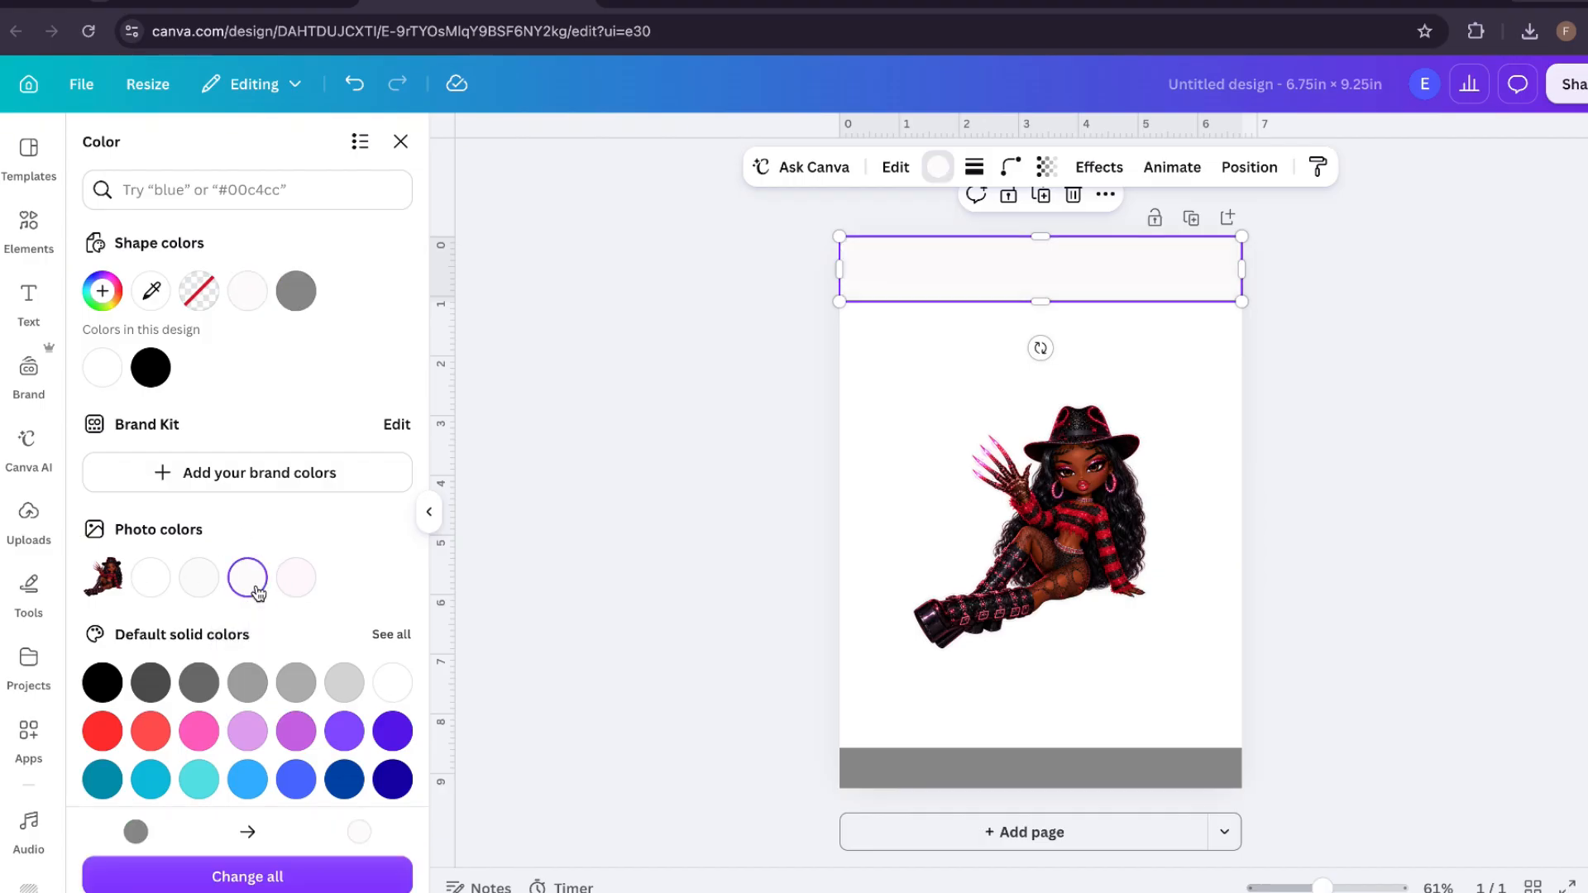
{"action": "left_click", "coordinate": [302, 586]}
{"action": "left_click", "coordinate": [153, 583]}
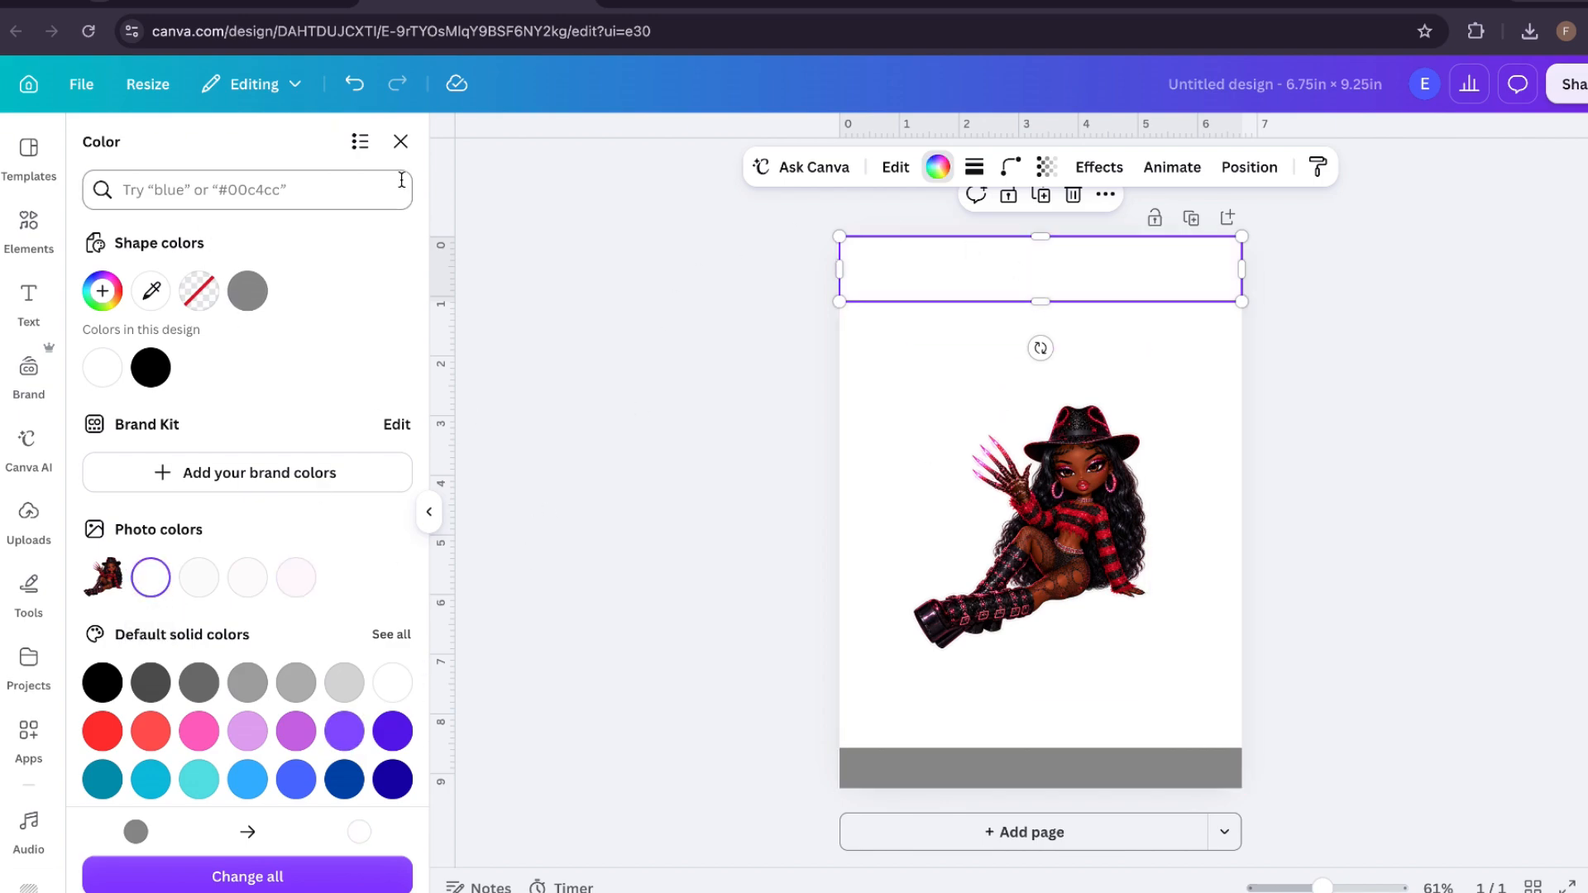
{"action": "left_click", "coordinate": [400, 141]}
{"action": "left_click", "coordinate": [1086, 513]}
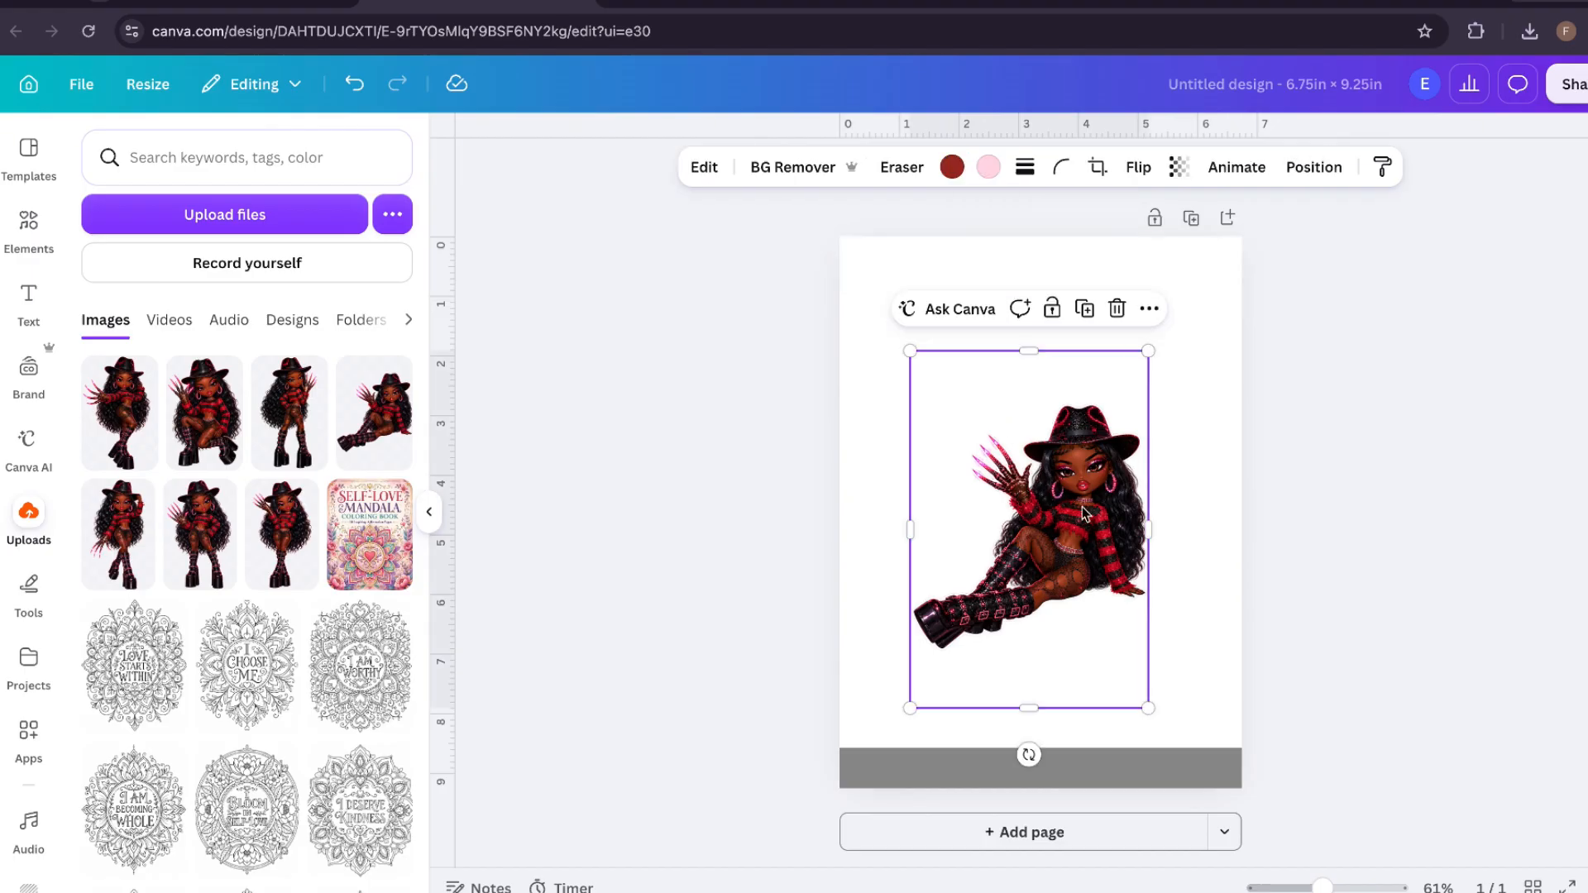
{"action": "left_click", "coordinate": [1117, 309]}
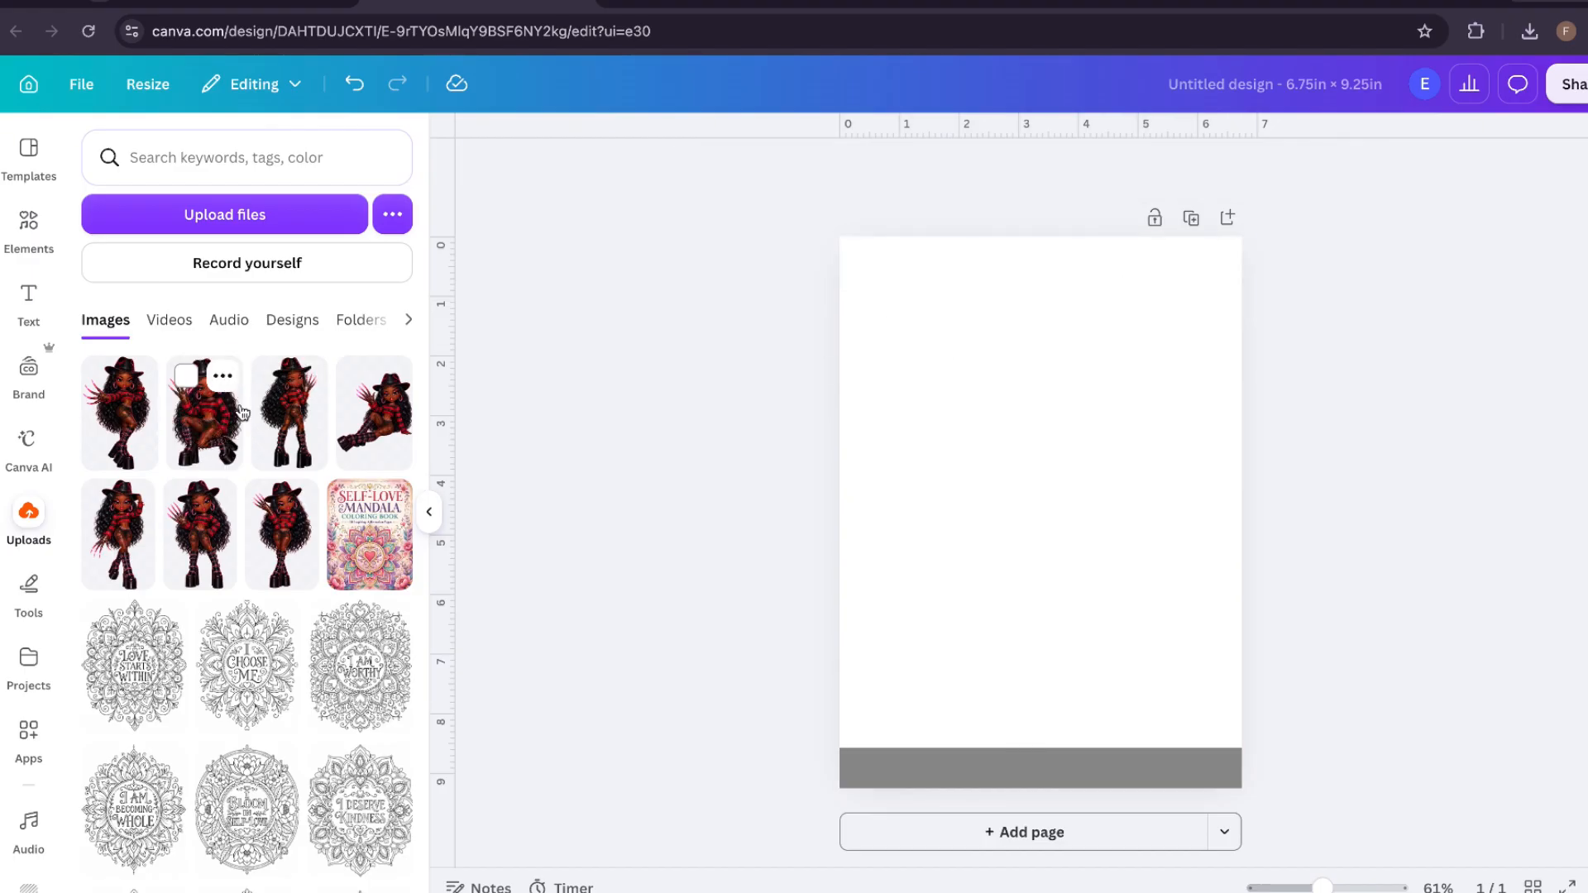
{"action": "left_click", "coordinate": [353, 84]}
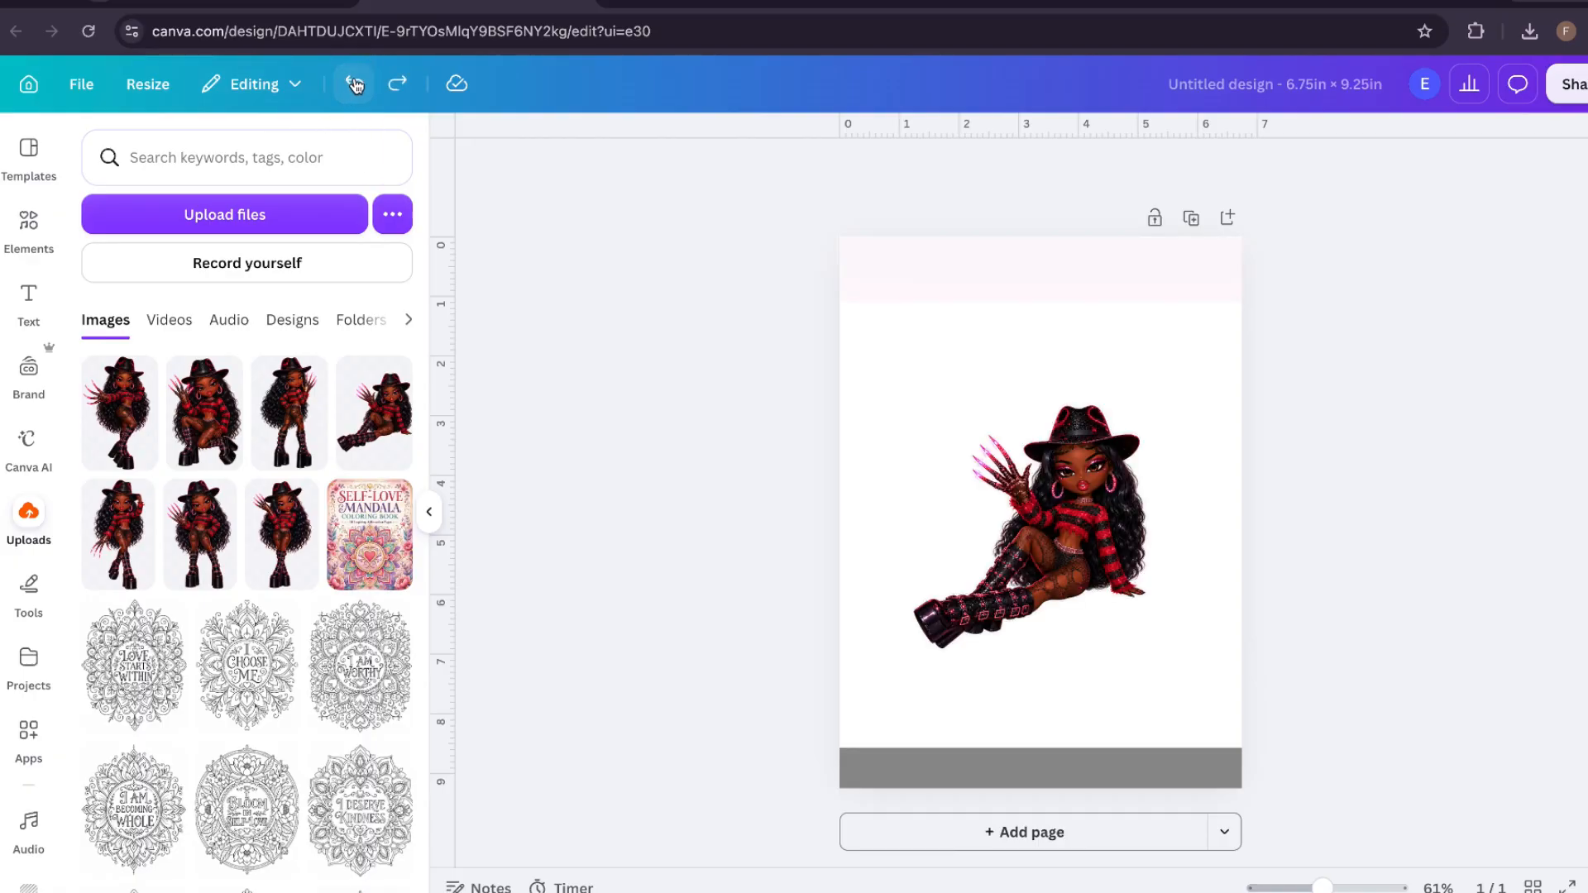
- Replace the reclining character on the page with the uploaded crouching character in platform boots
{"action": "left_click", "coordinate": [1087, 555]}
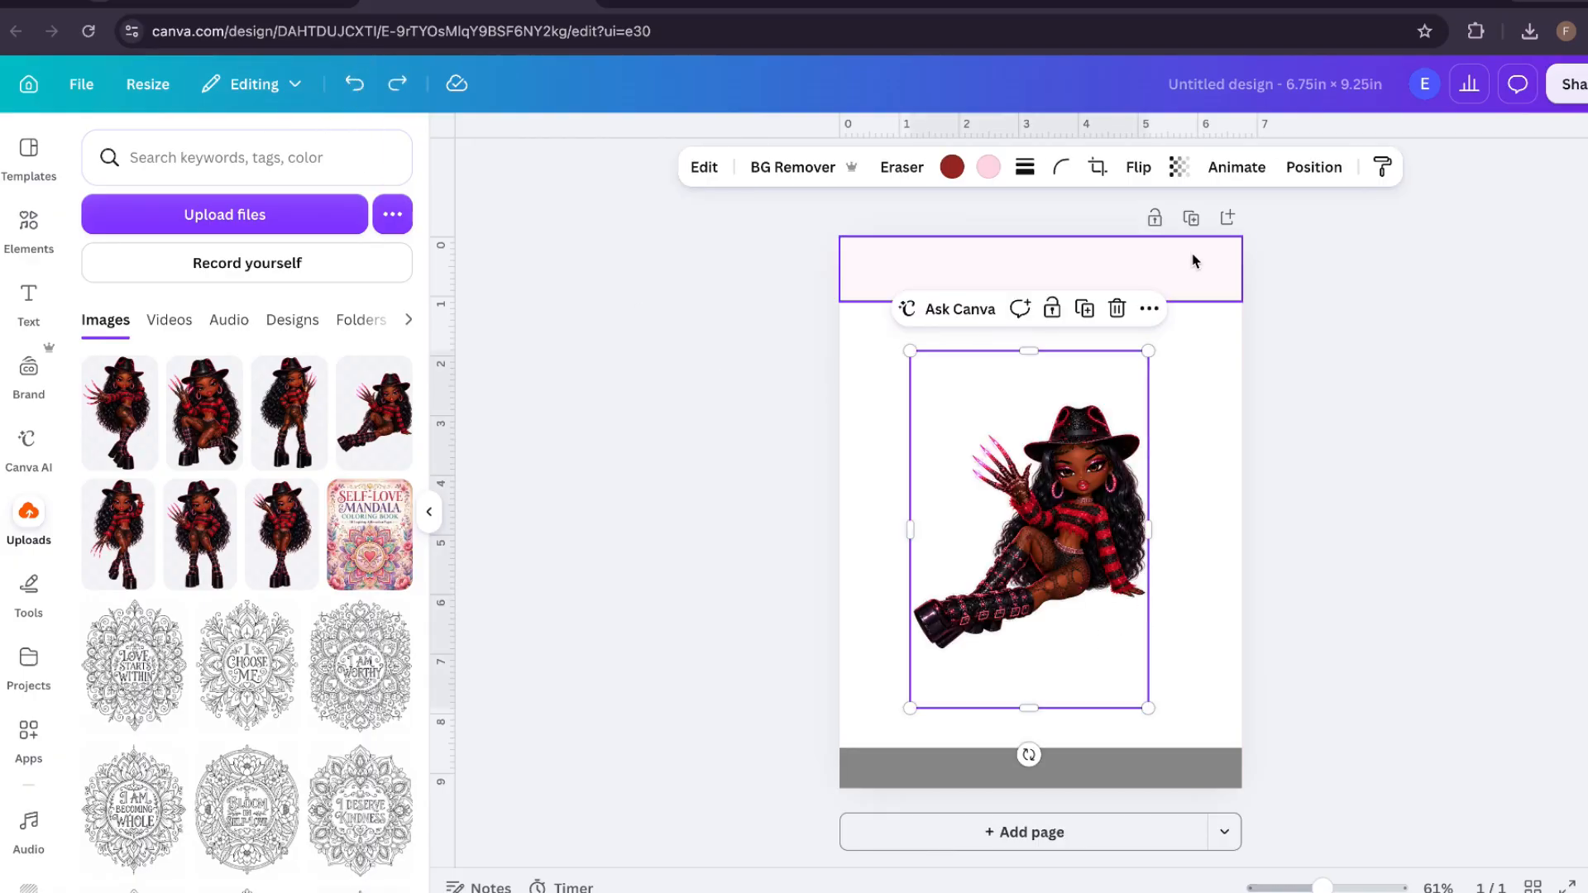
{"action": "left_click", "coordinate": [1119, 310]}
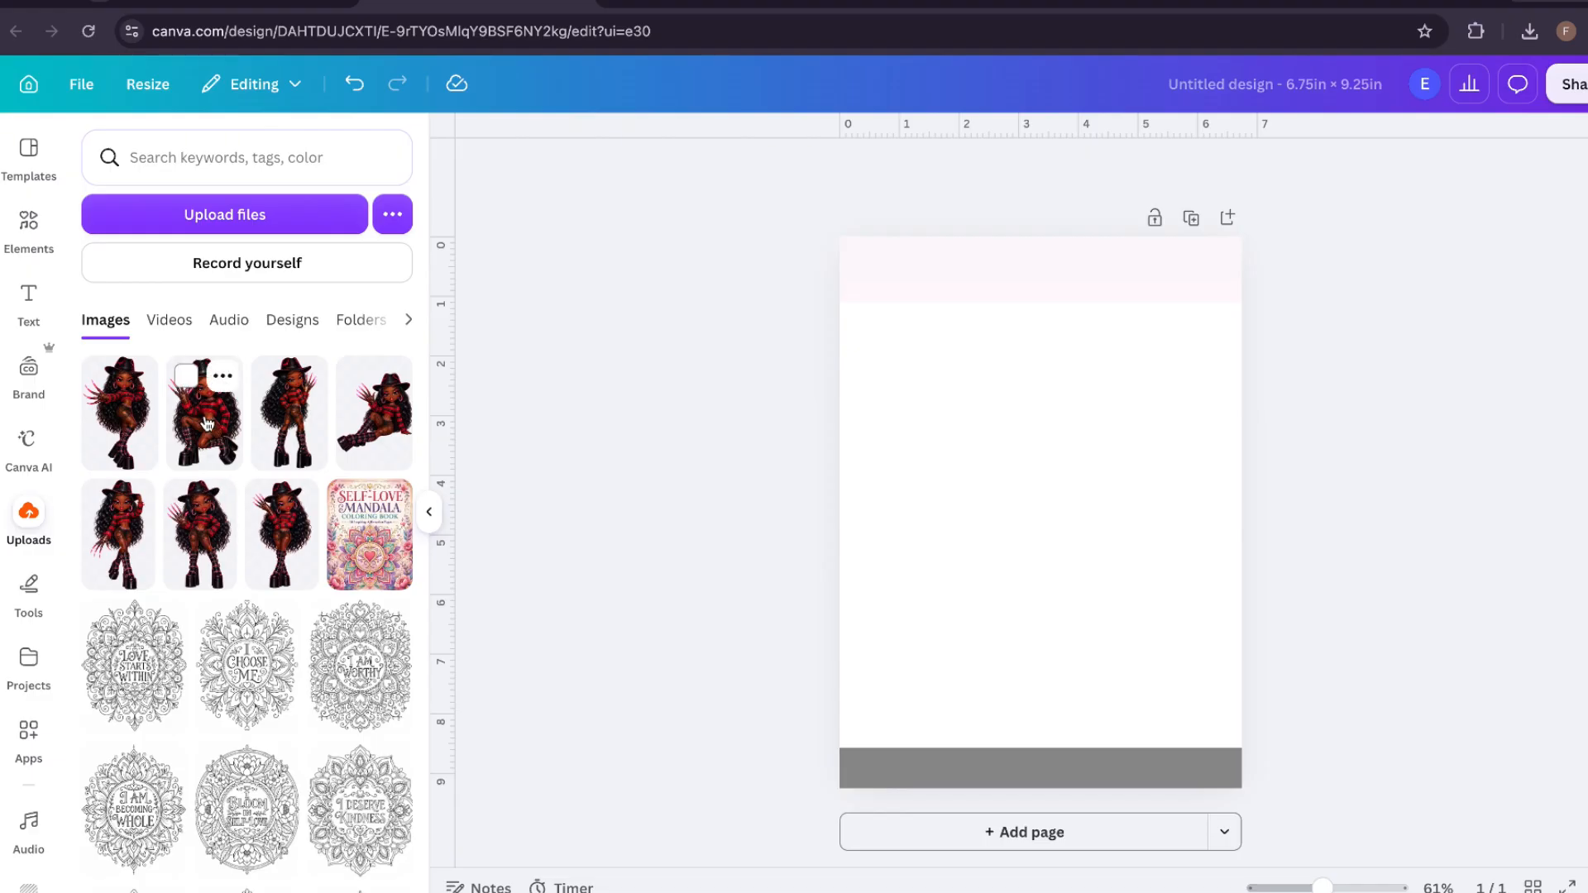
{"action": "left_click", "coordinate": [209, 427]}
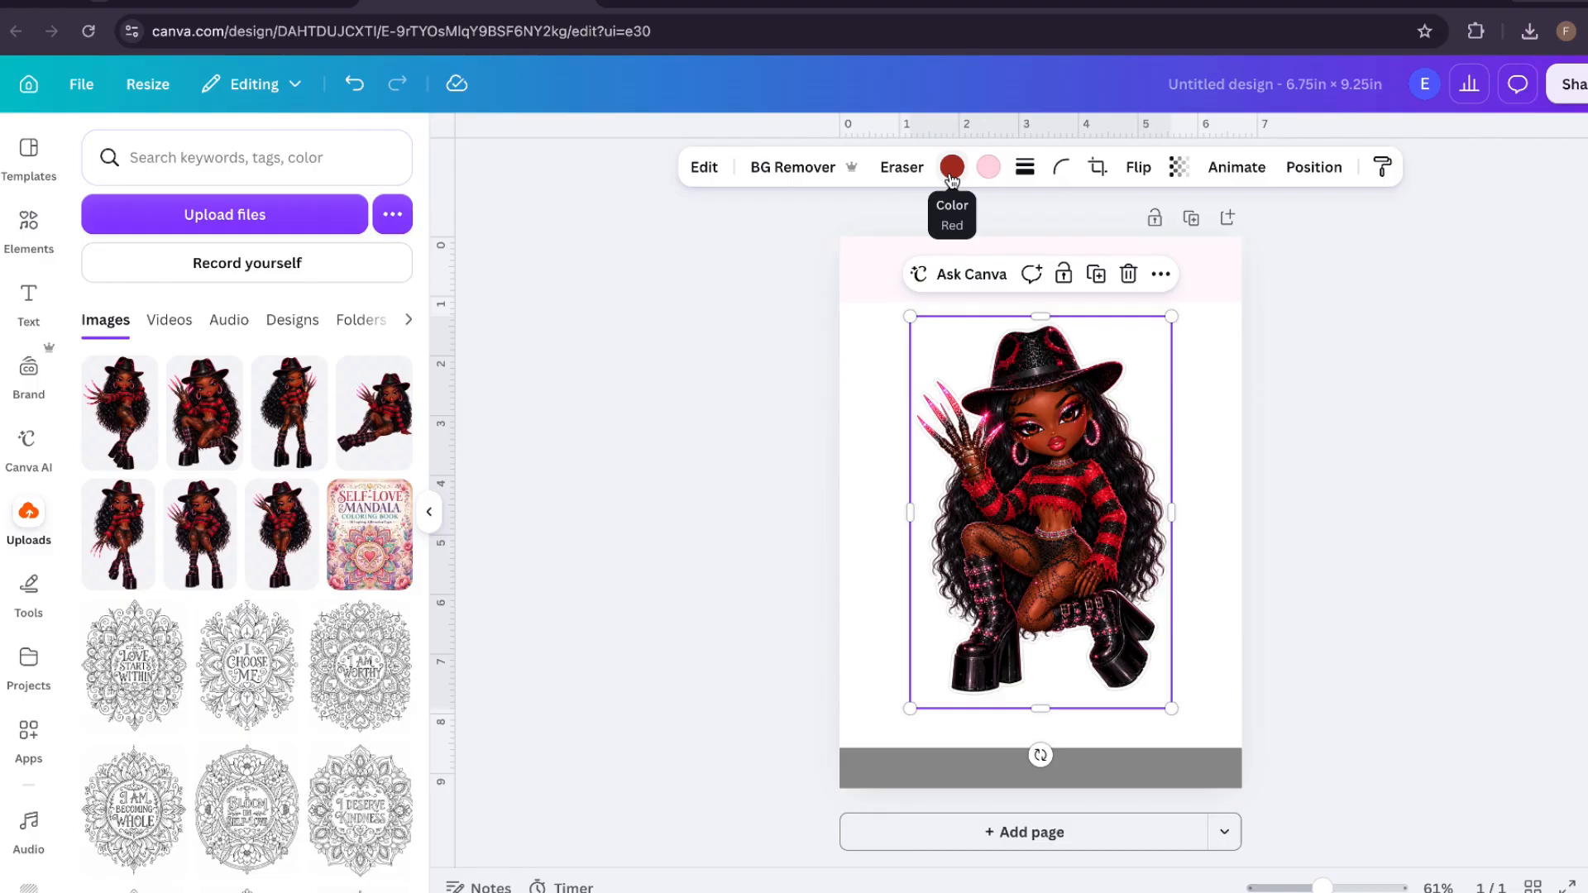
- Look through the color choices for the header bar, including the full set of default solid colors
{"action": "left_click", "coordinate": [886, 265]}
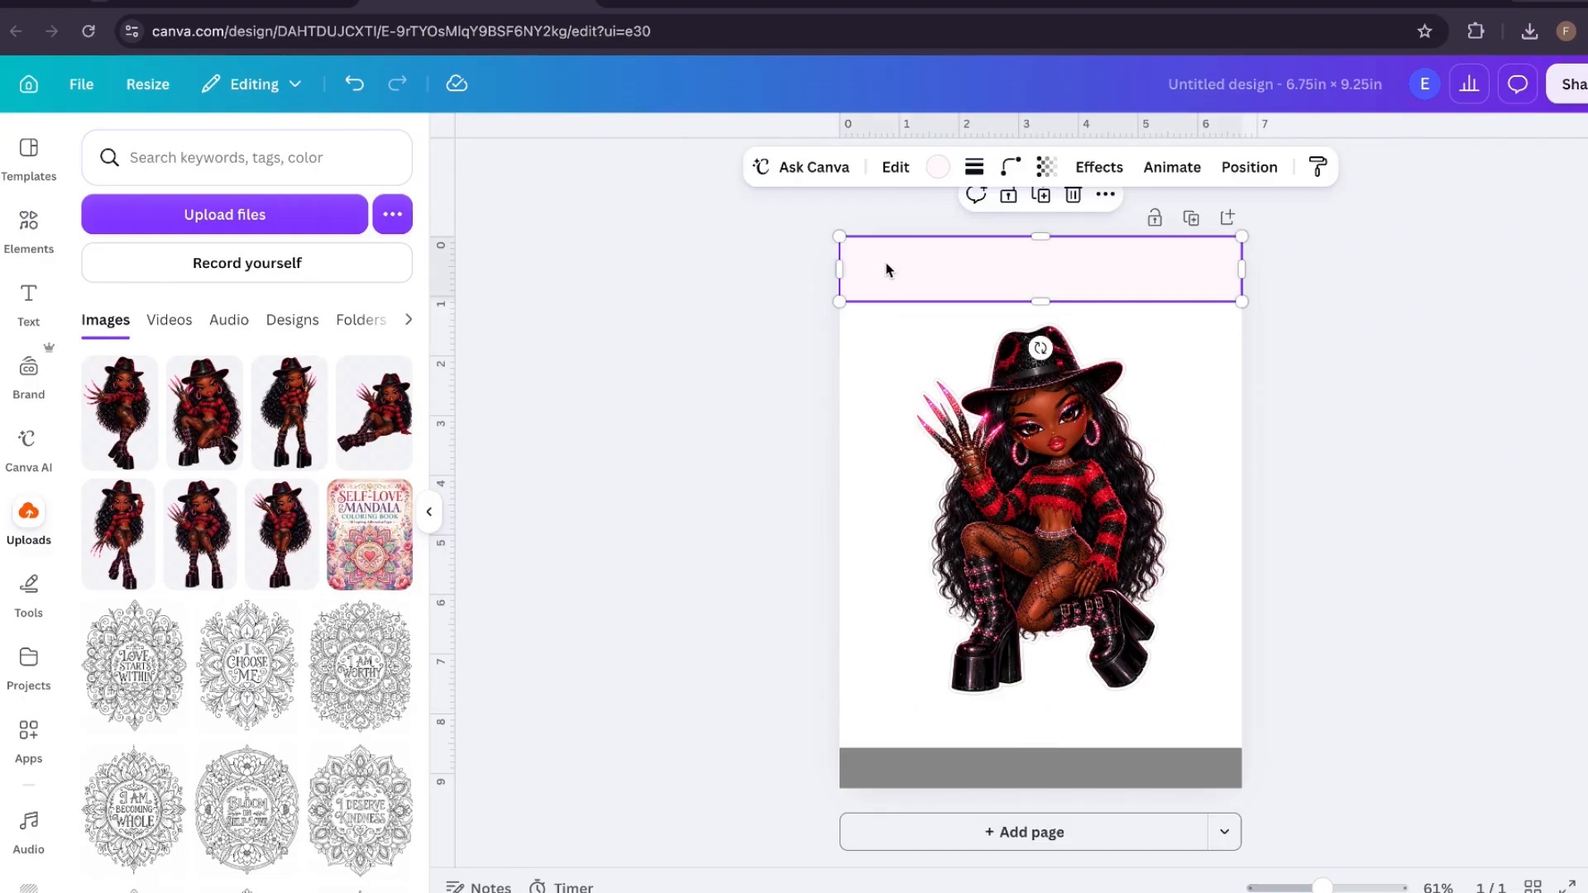
{"action": "left_click", "coordinate": [938, 167]}
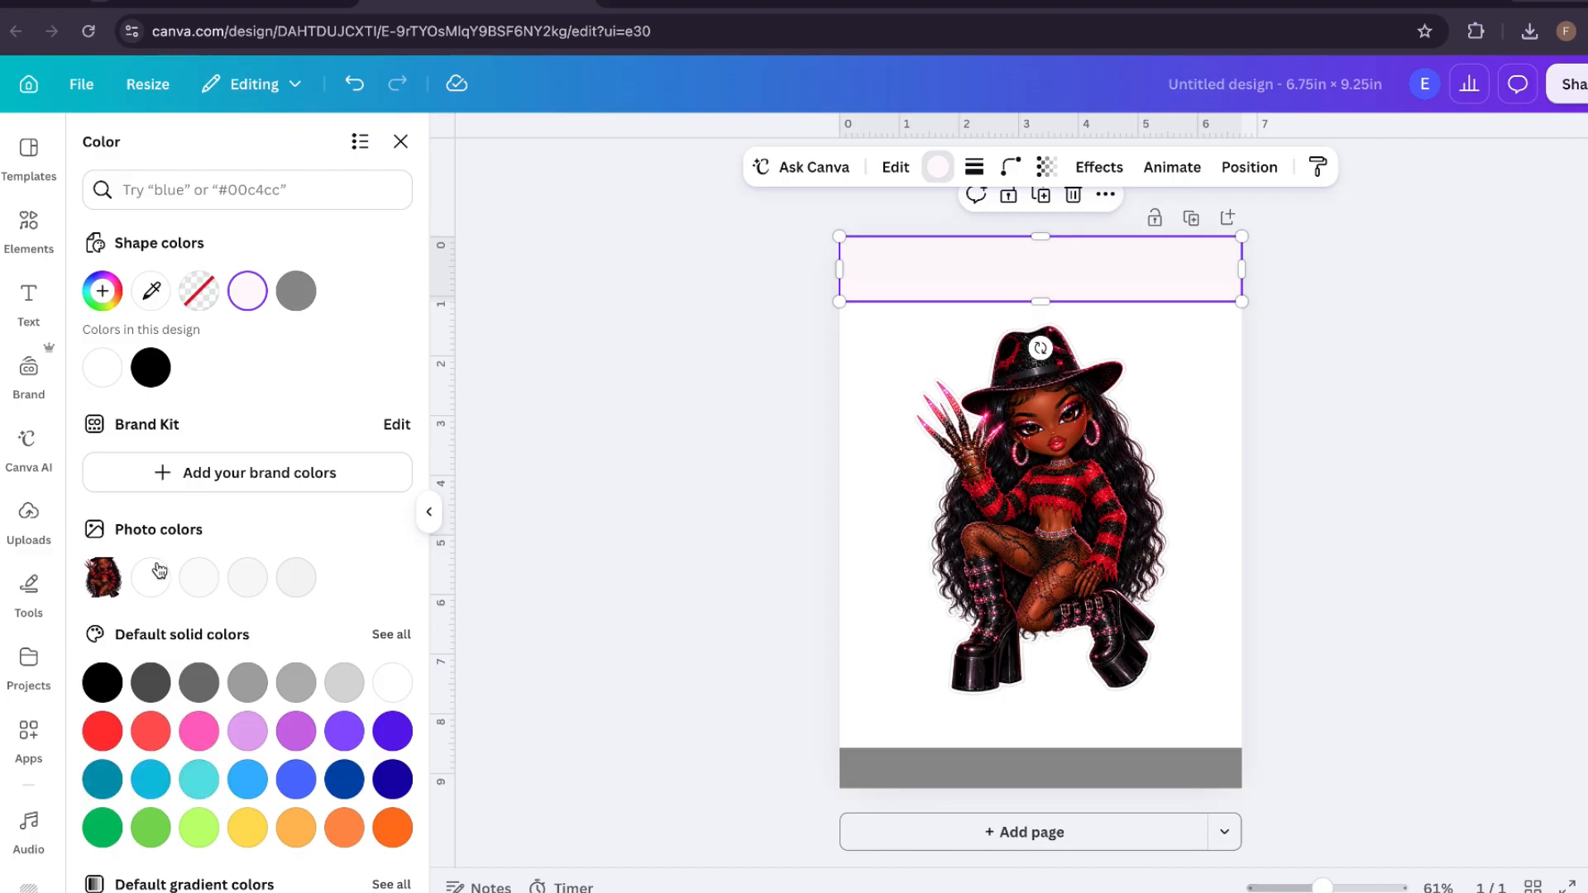
{"action": "scroll", "coordinate": [344, 720], "scroll_direction": "down", "scroll_amount": 2}
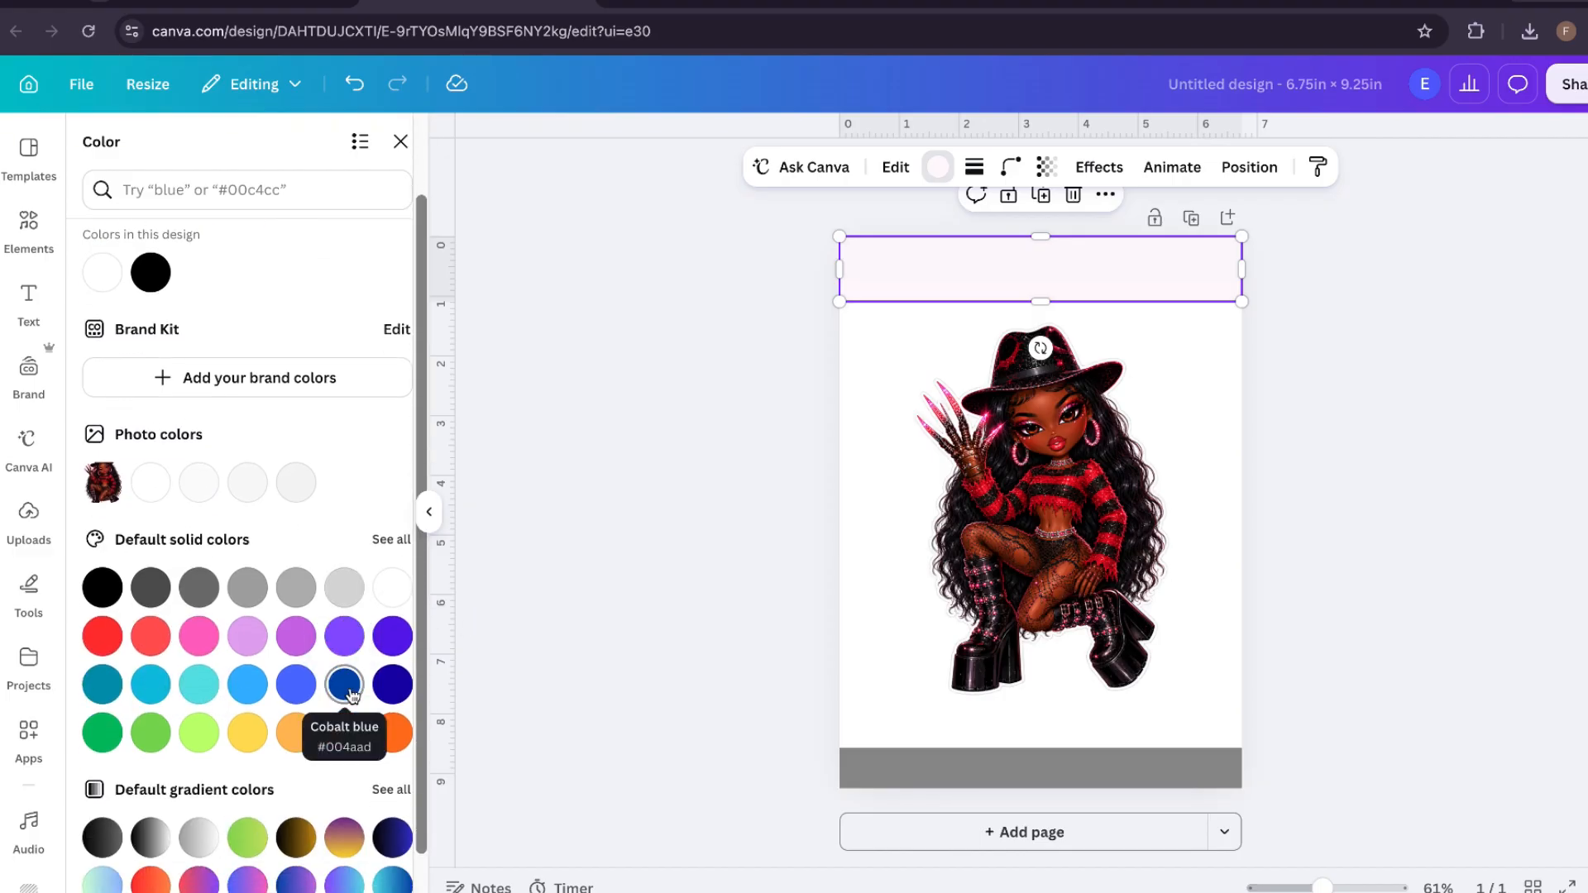
{"action": "left_click", "coordinate": [391, 540]}
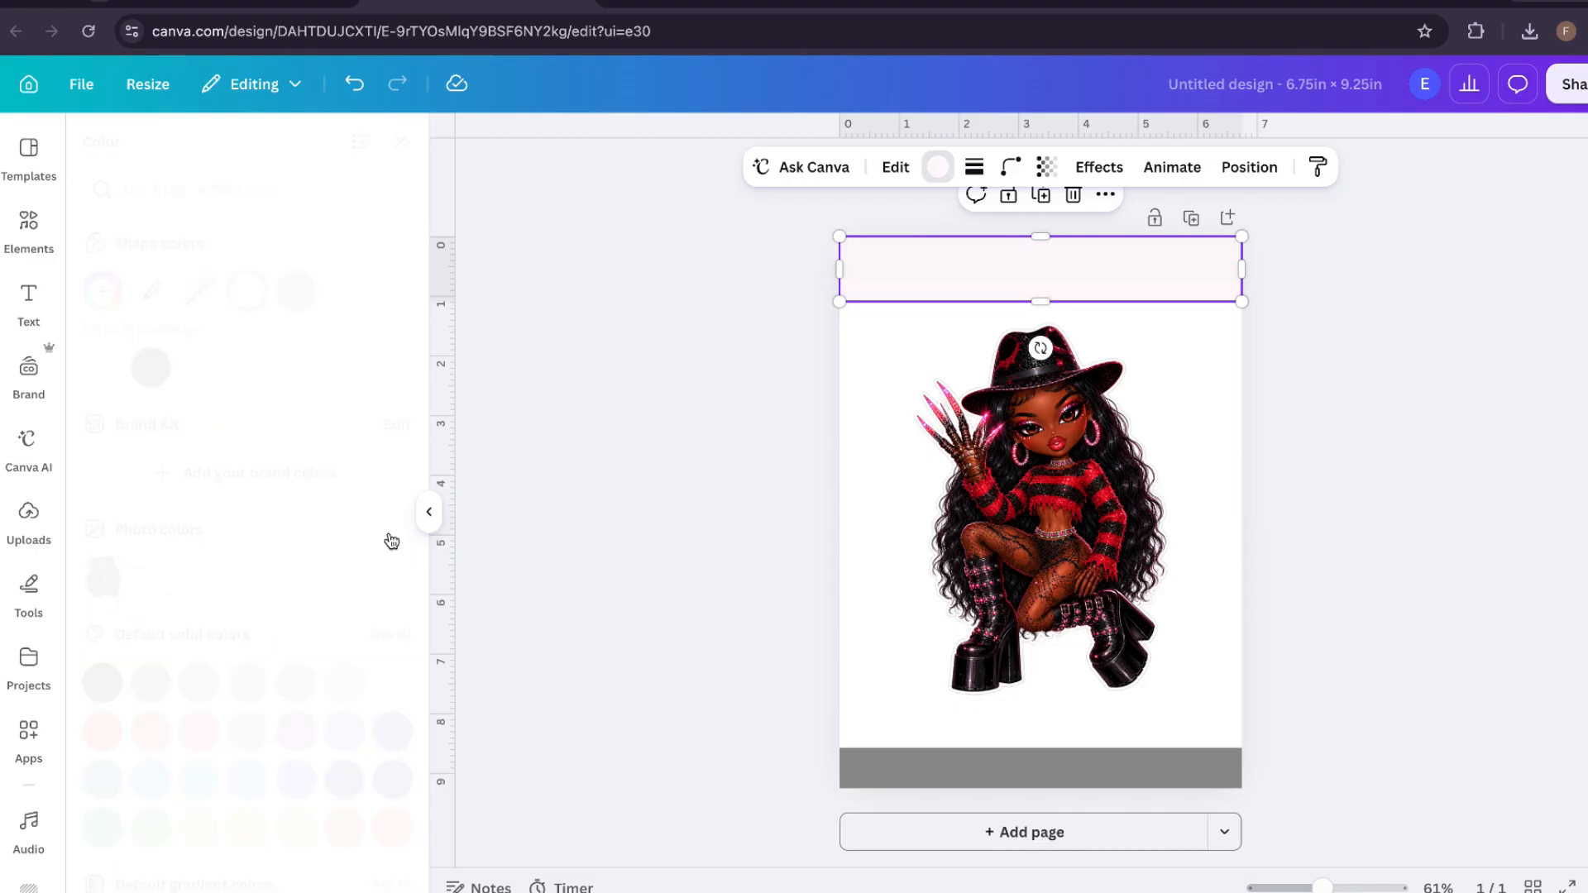
{"action": "scroll", "coordinate": [391, 540], "scroll_direction": "down", "scroll_amount": 2}
{"action": "scroll", "coordinate": [391, 540], "scroll_direction": "up", "scroll_amount": 2}
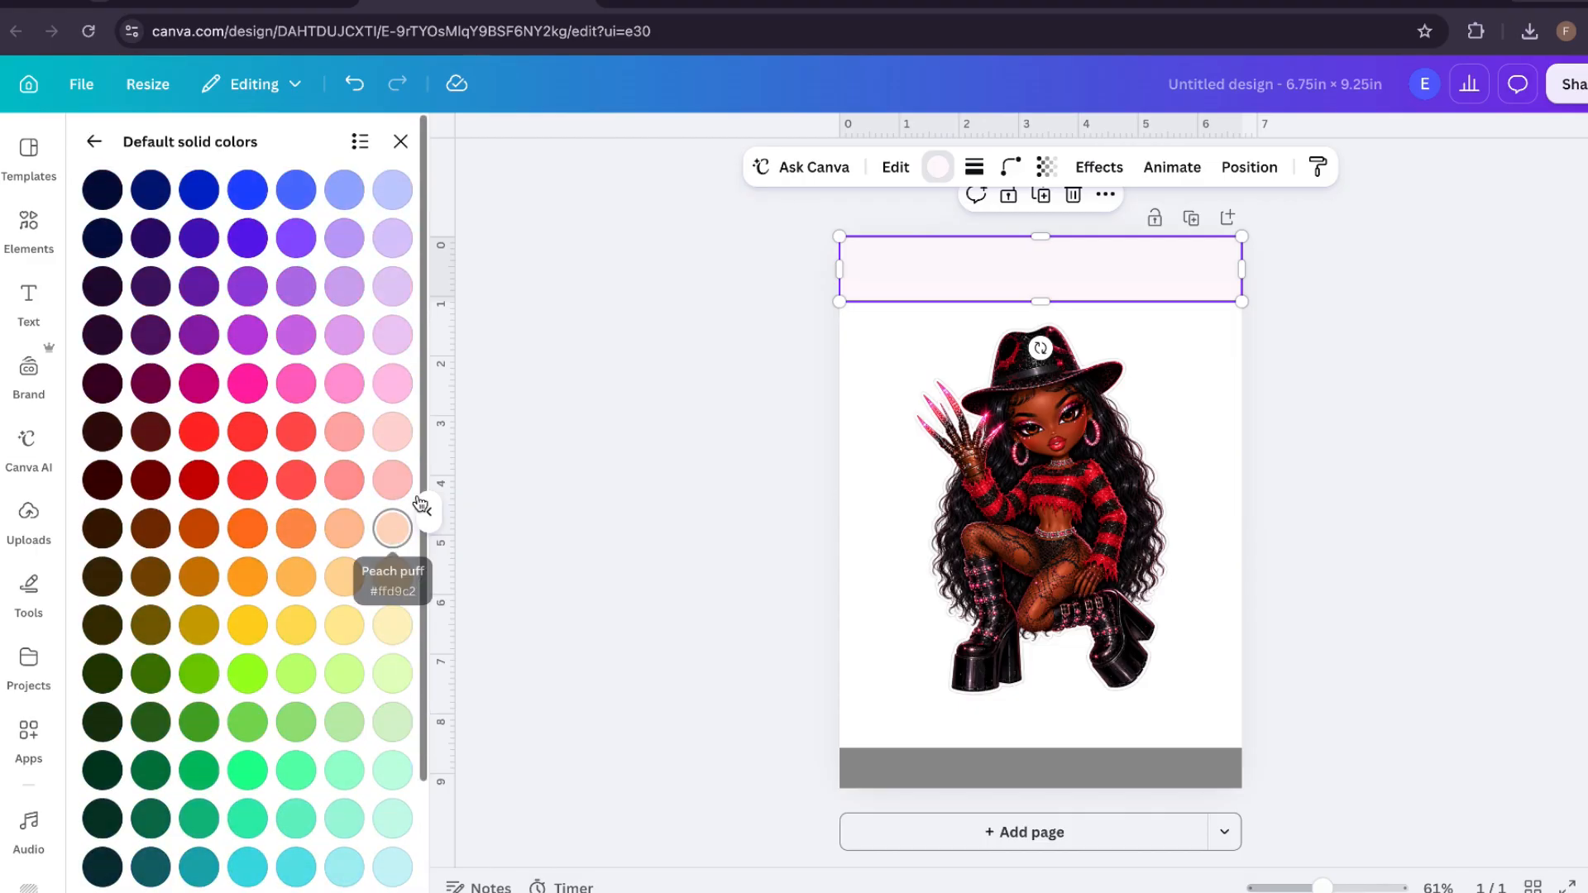
{"action": "left_click", "coordinate": [92, 145]}
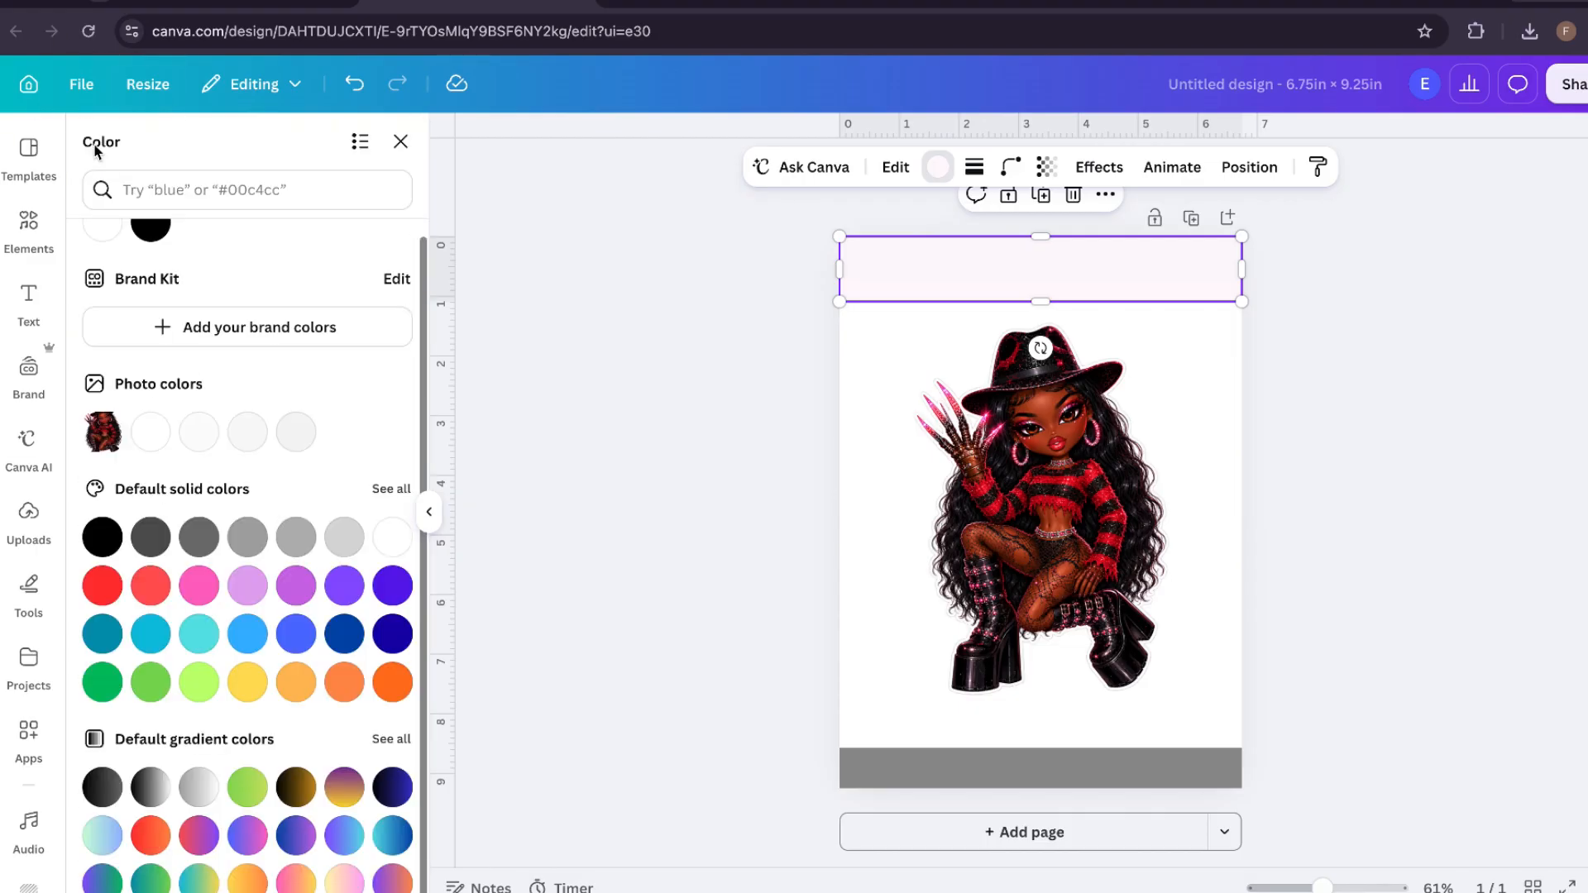
{"action": "scroll", "coordinate": [237, 509], "scroll_direction": "up", "scroll_amount": 1}
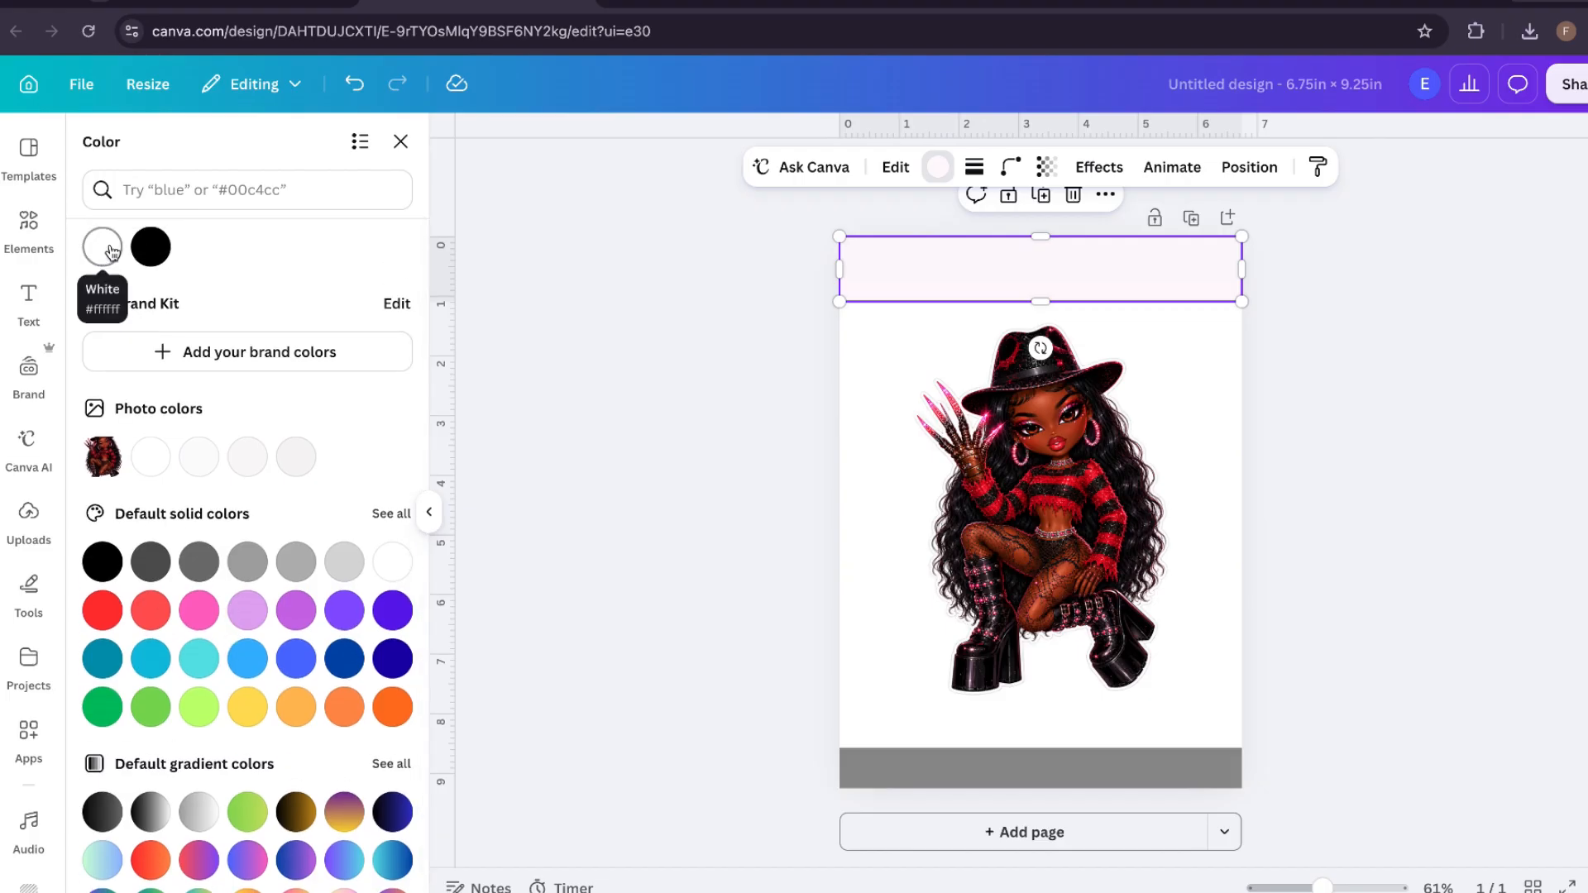
{"action": "left_click", "coordinate": [219, 190]}
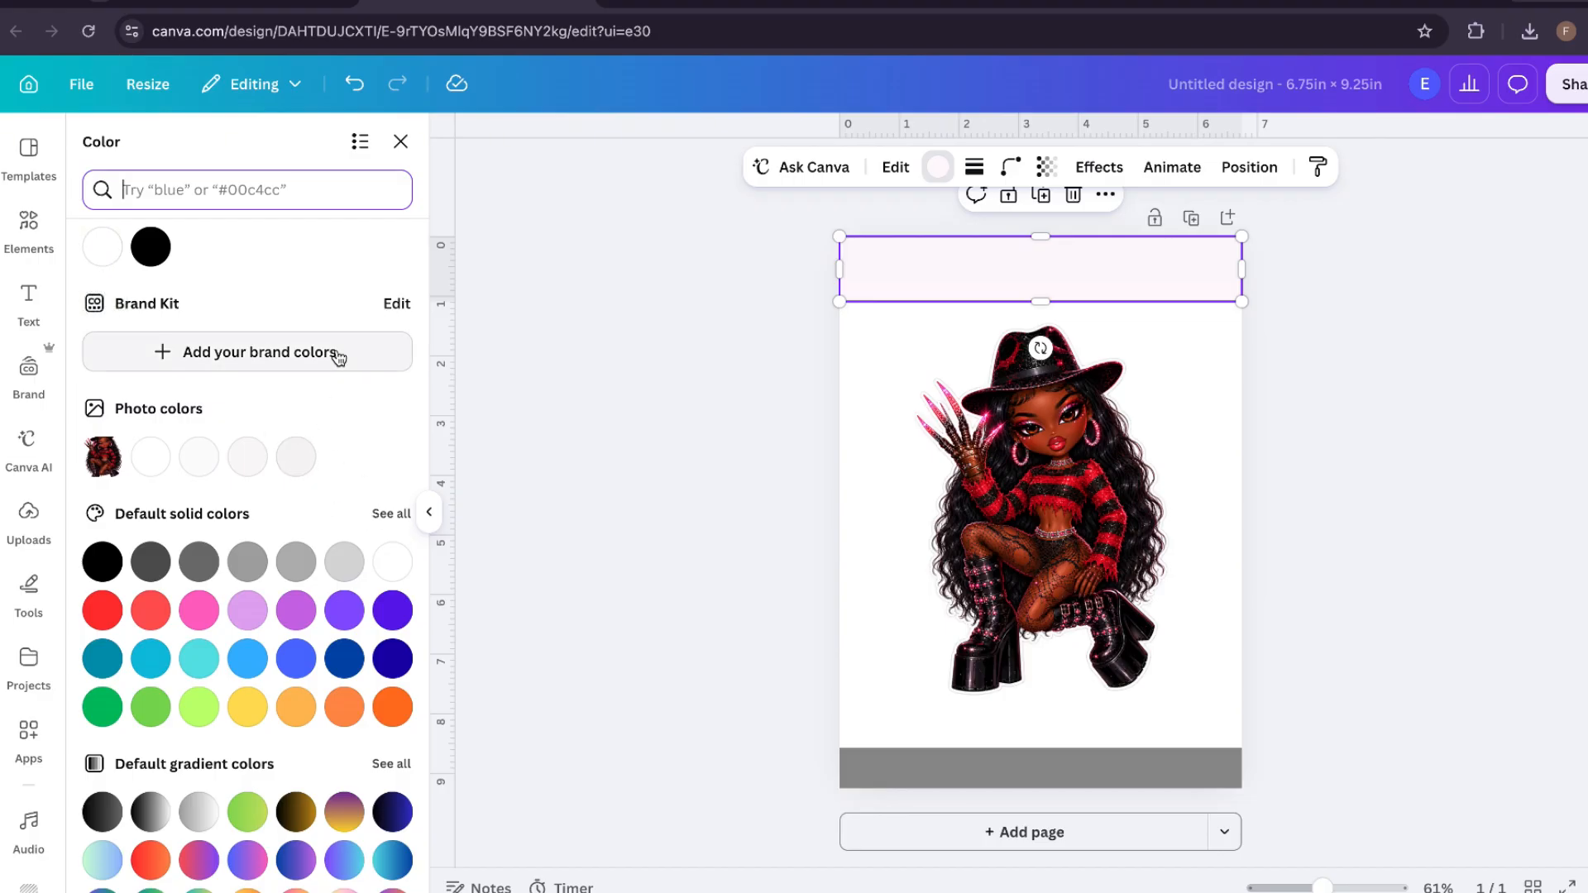
{"action": "scroll", "coordinate": [299, 414], "scroll_direction": "down", "scroll_amount": 1}
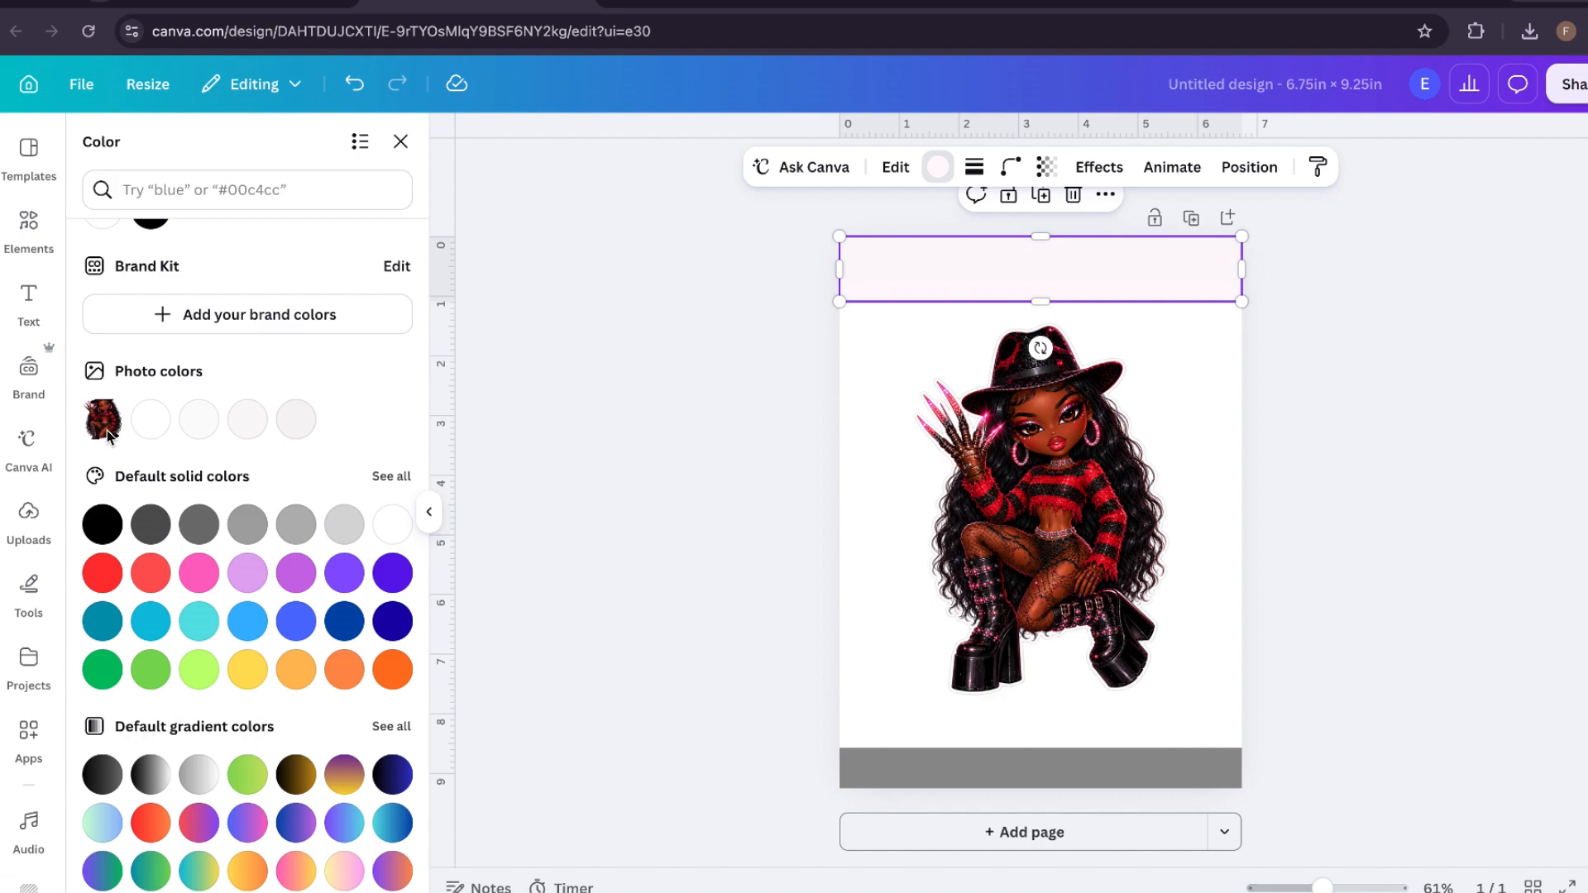
{"action": "left_click", "coordinate": [1064, 497]}
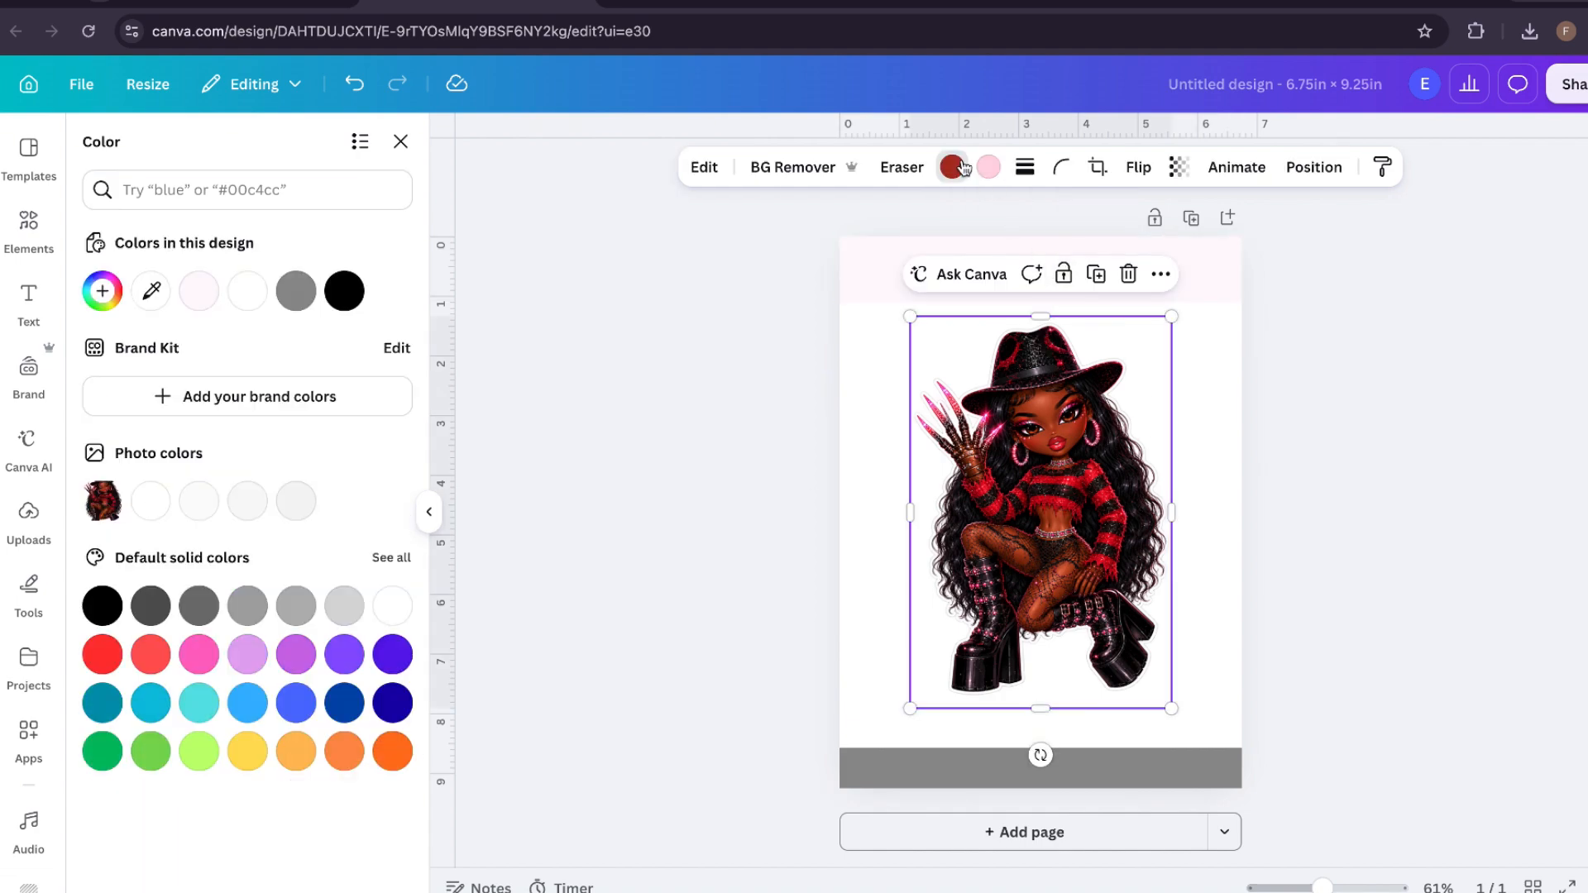
{"action": "left_click", "coordinate": [953, 168]}
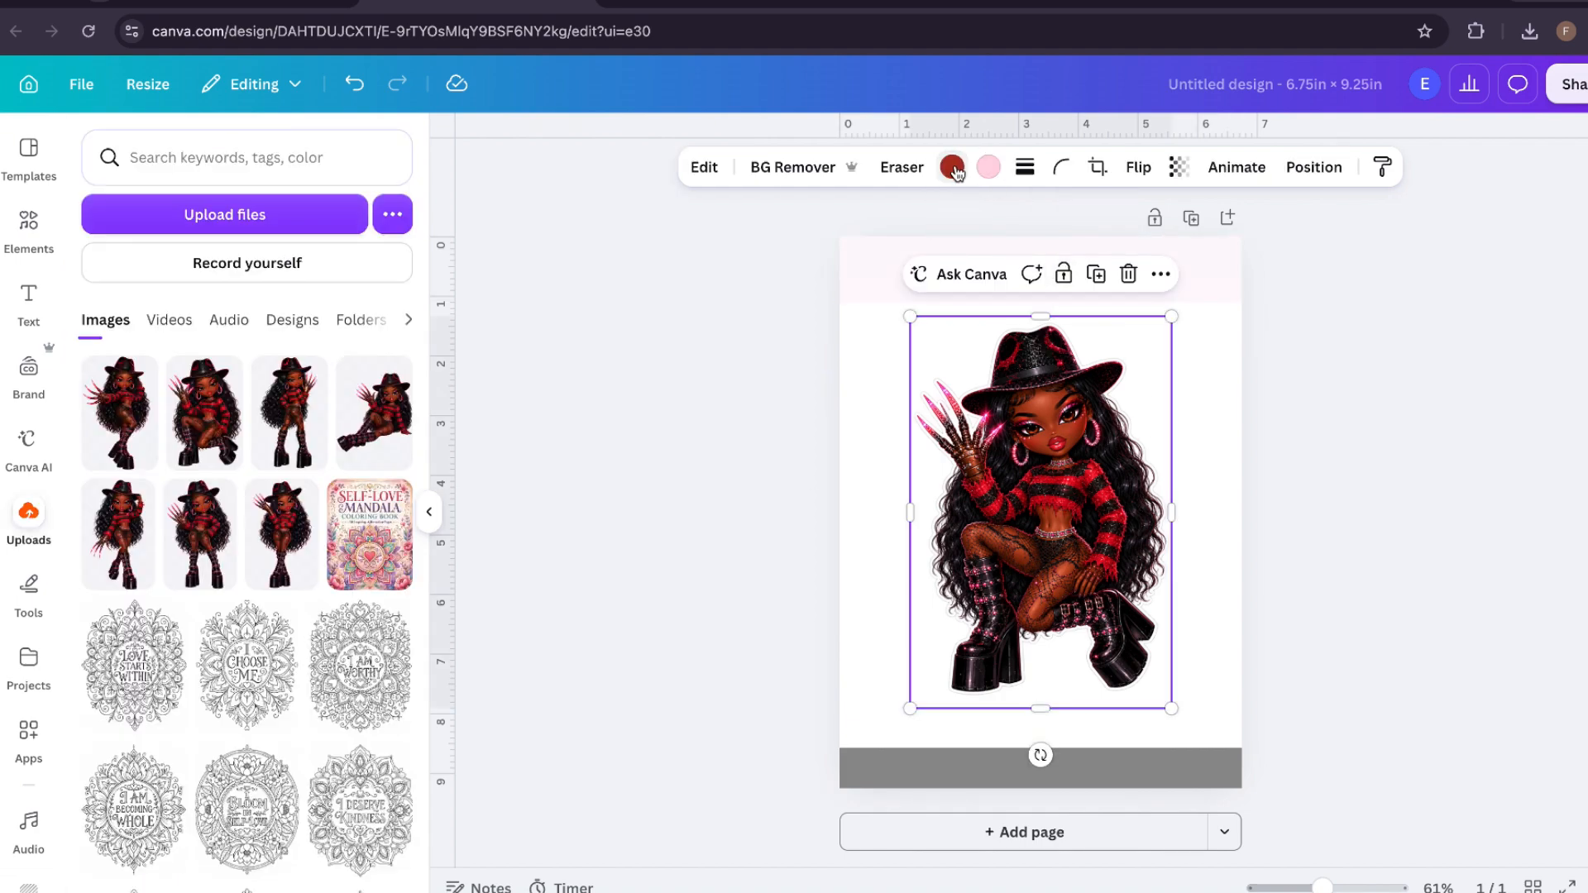
{"action": "left_click", "coordinate": [955, 171]}
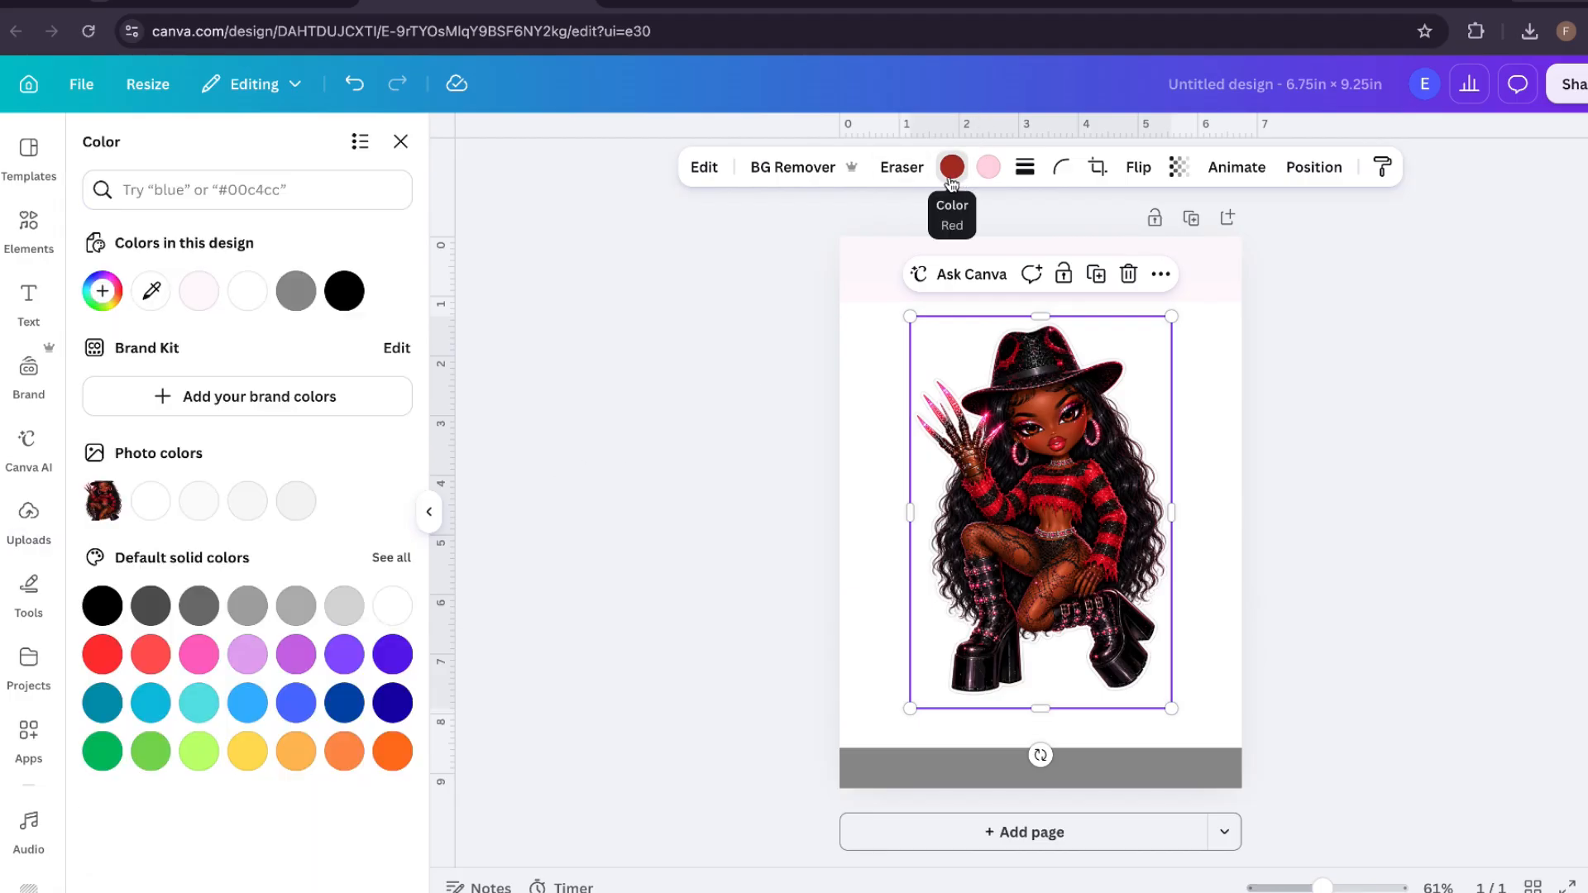
{"action": "key", "text": "Escape"}
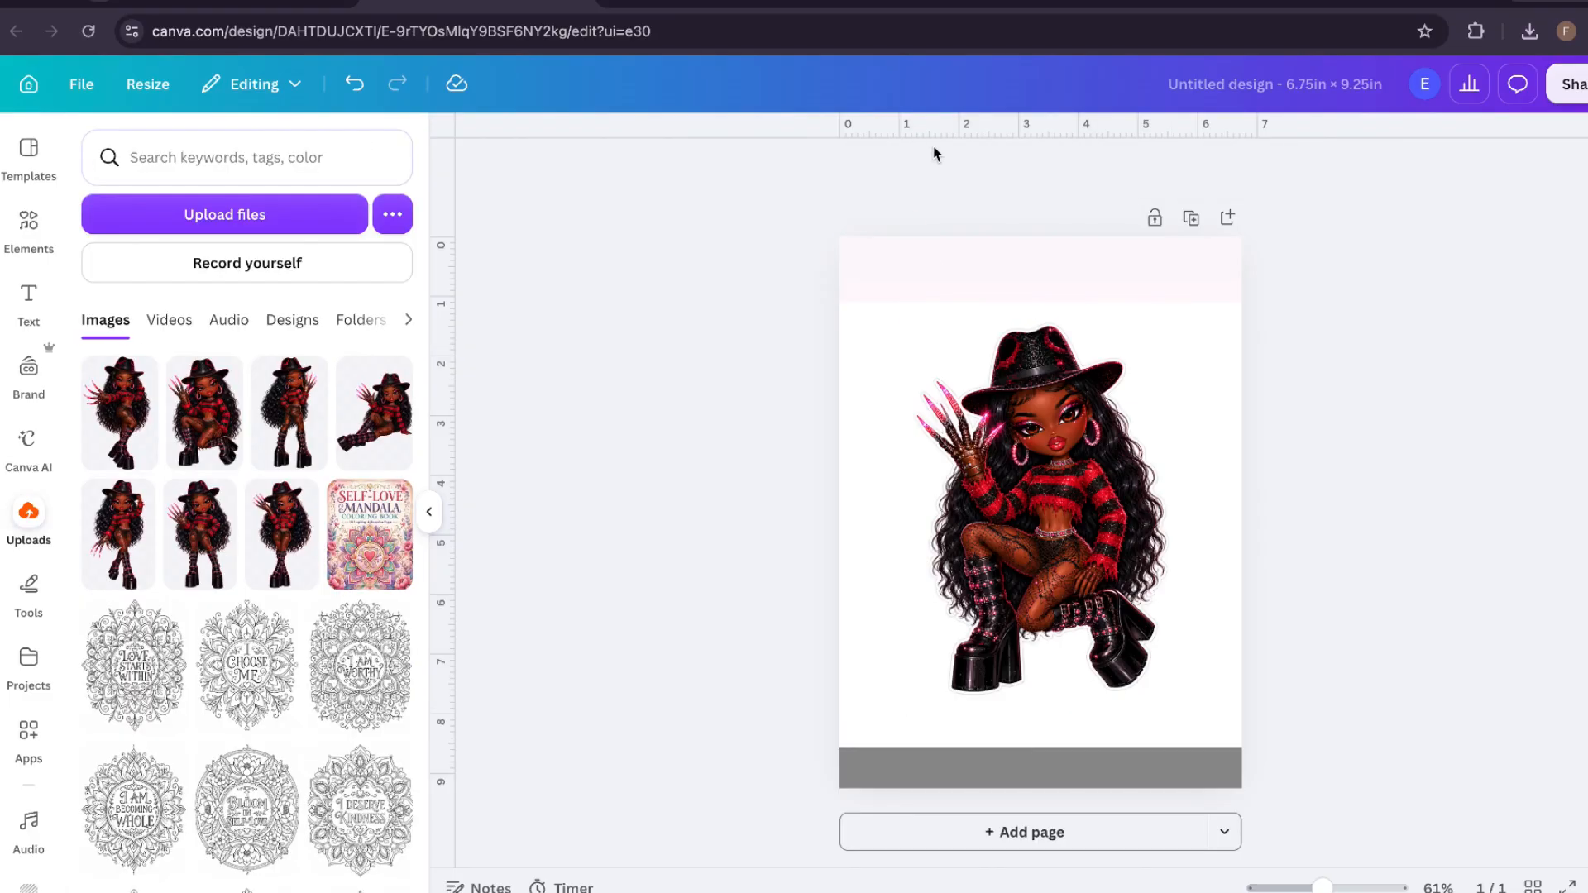
- Try header bar colors sampled from the character image: sweater red, the pink on the boot, and dark sleeve red
{"action": "left_click", "coordinate": [928, 266]}
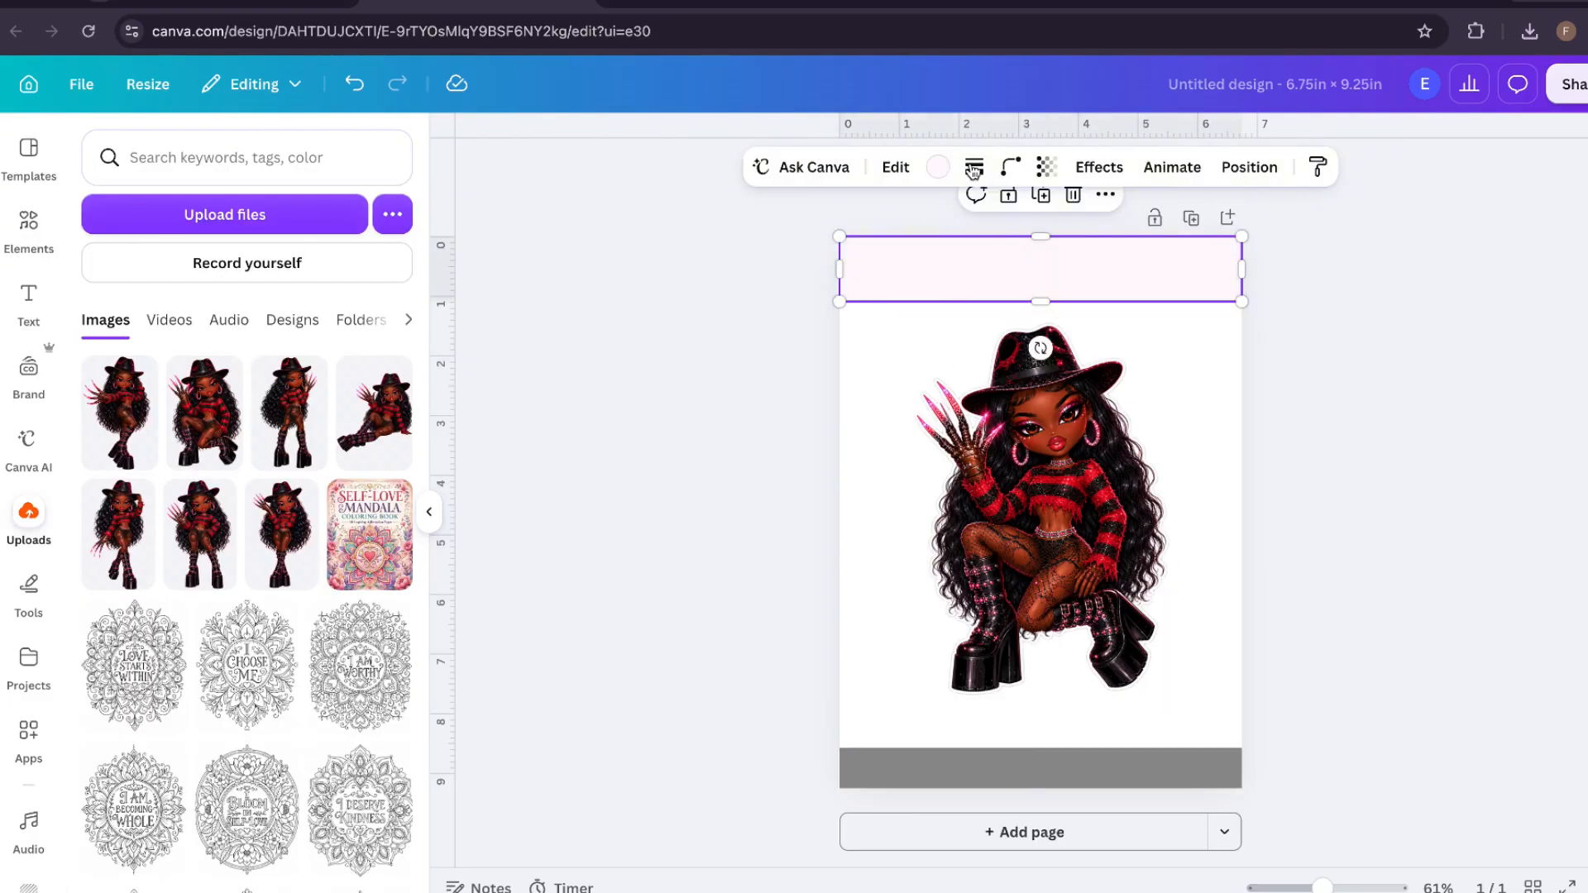
{"action": "left_click", "coordinate": [937, 167]}
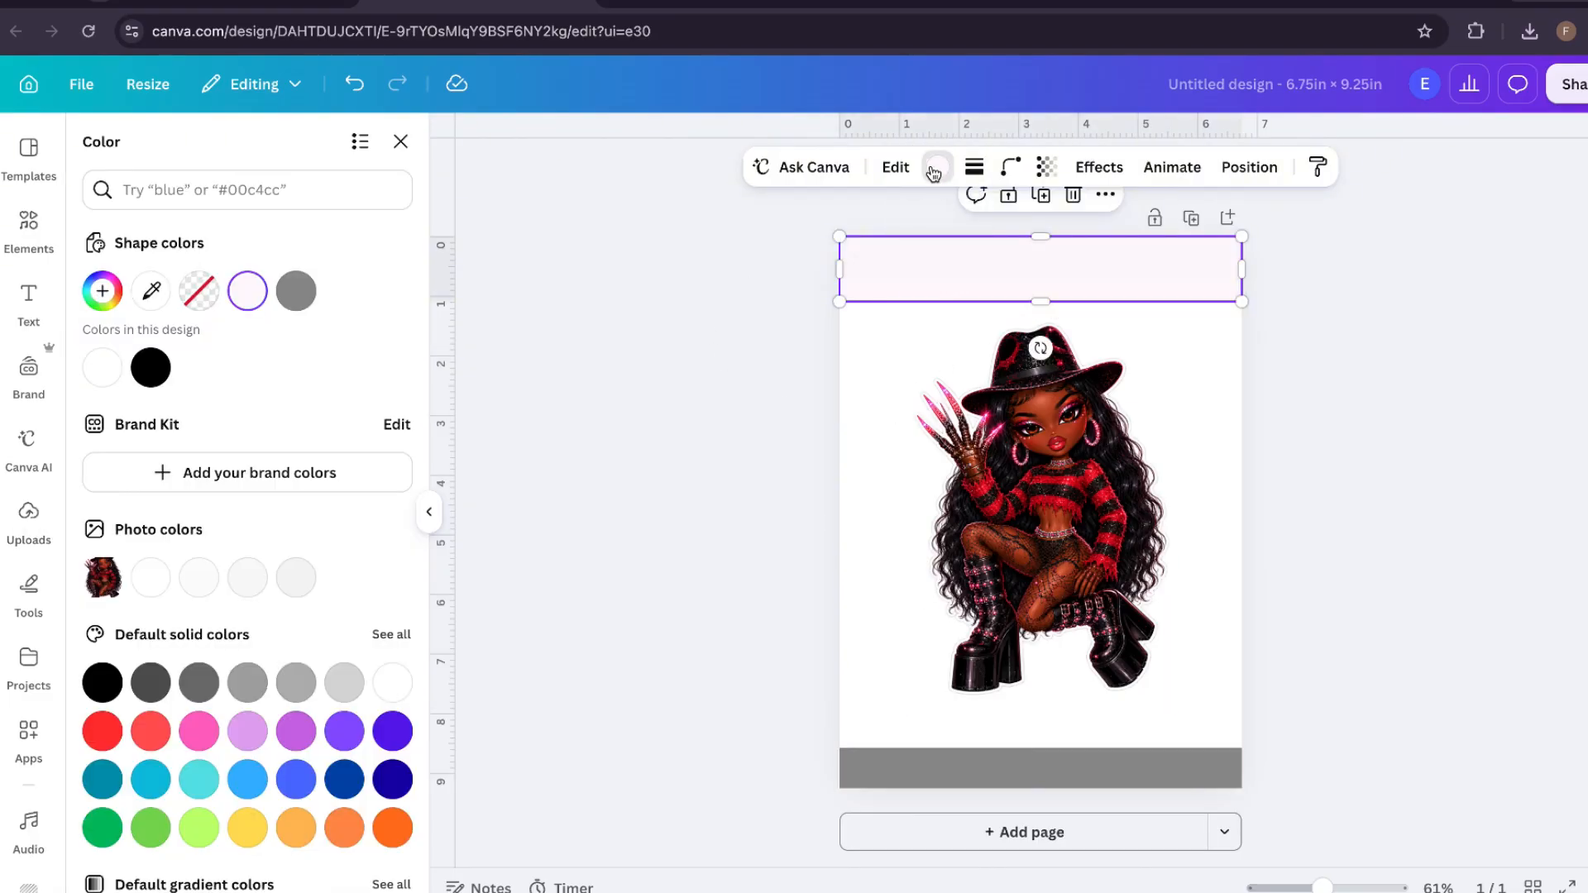
{"action": "left_click", "coordinate": [149, 300]}
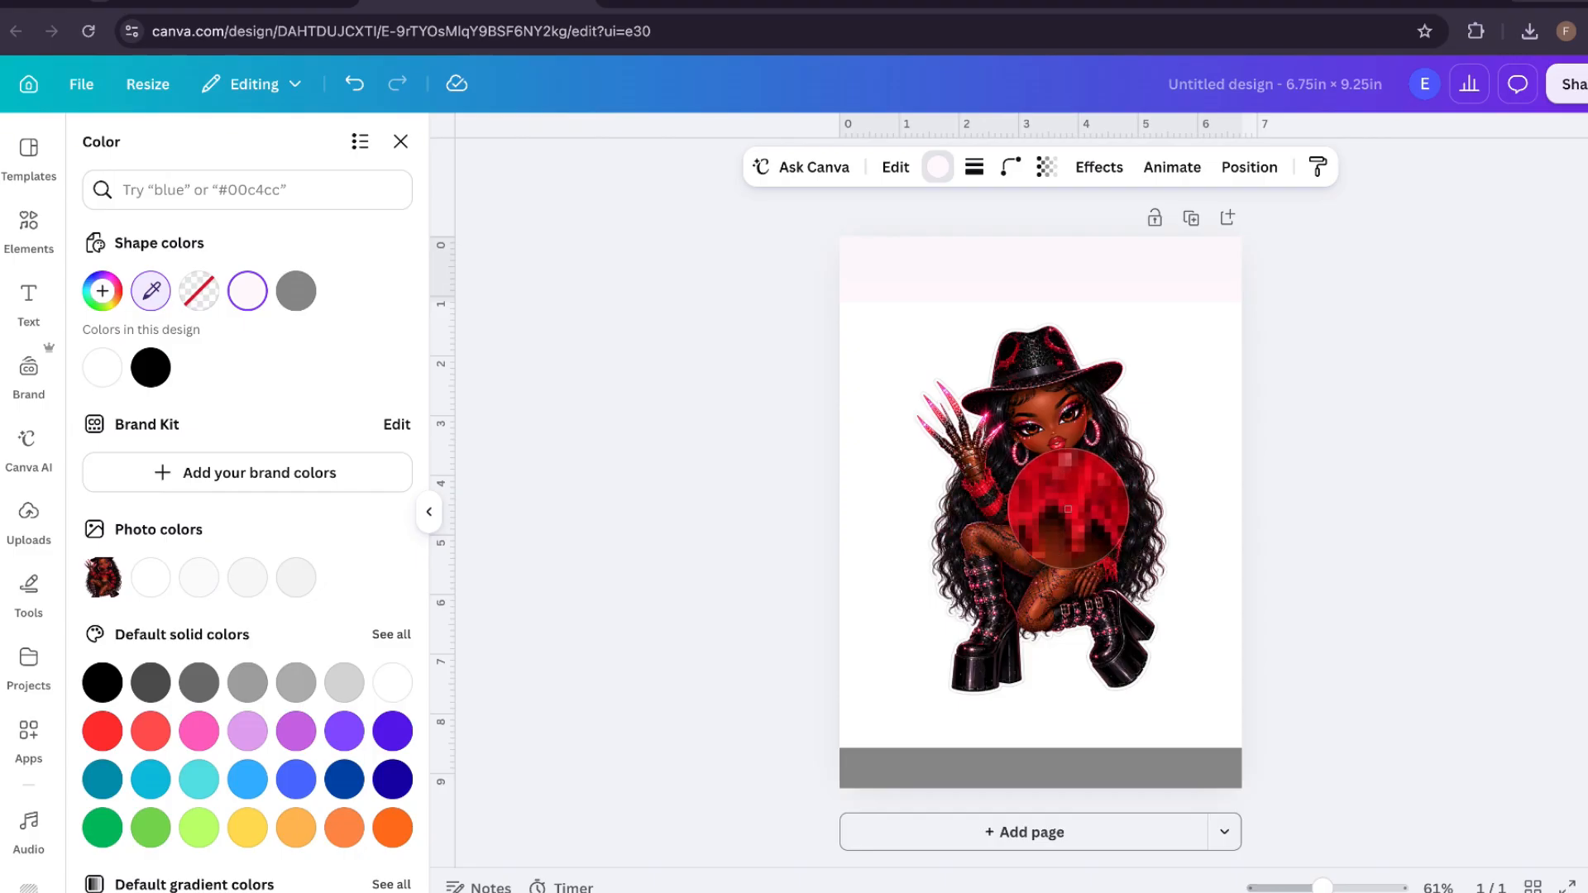
{"action": "left_click", "coordinate": [1068, 503]}
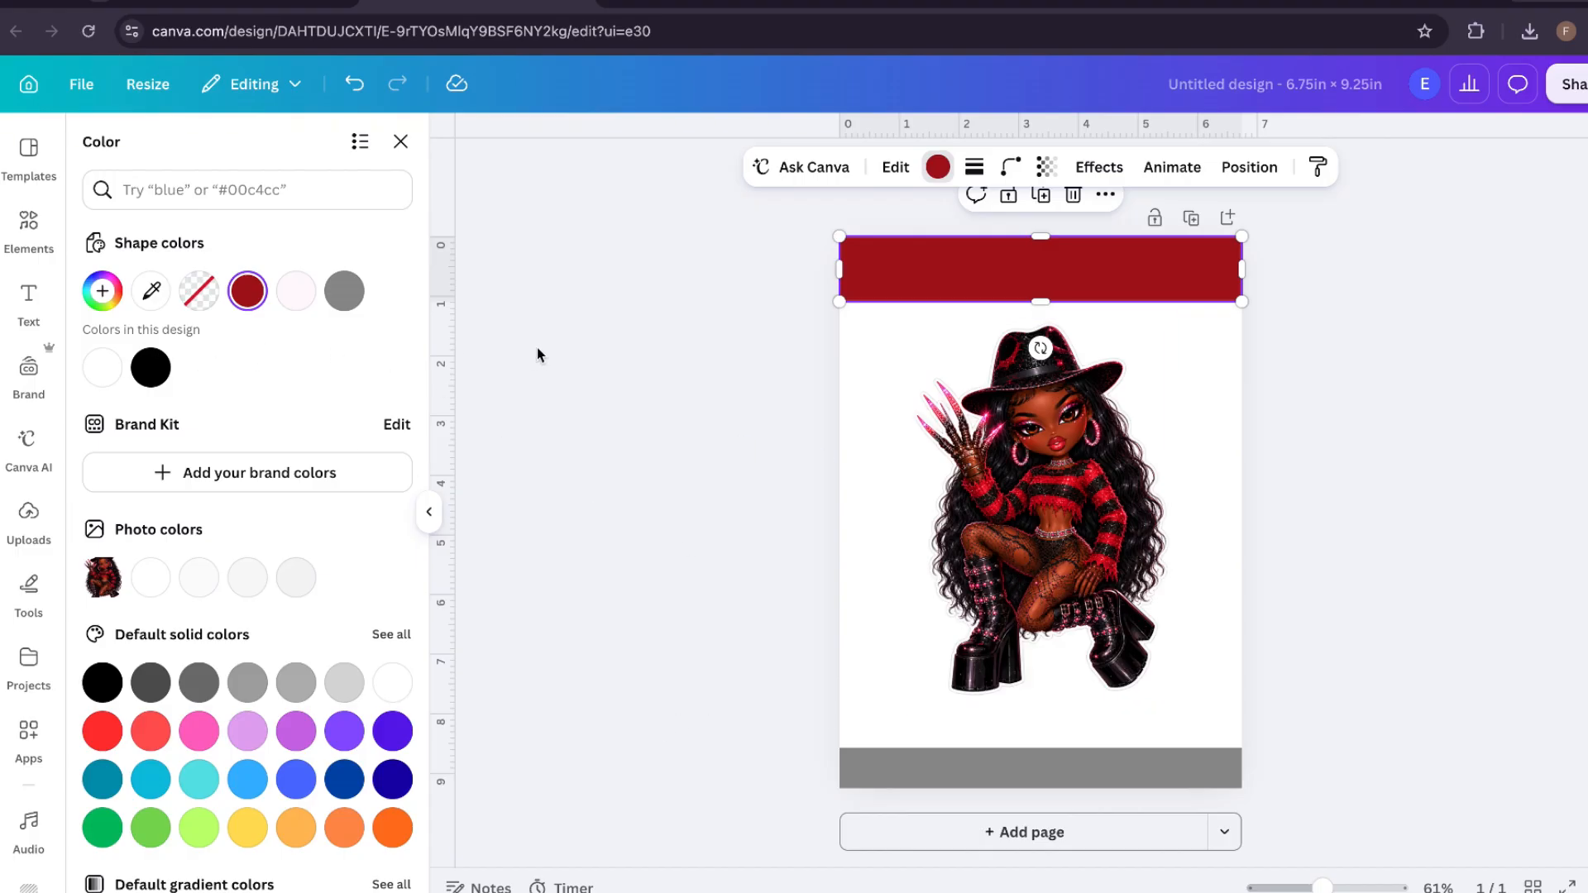
{"action": "left_click", "coordinate": [152, 290]}
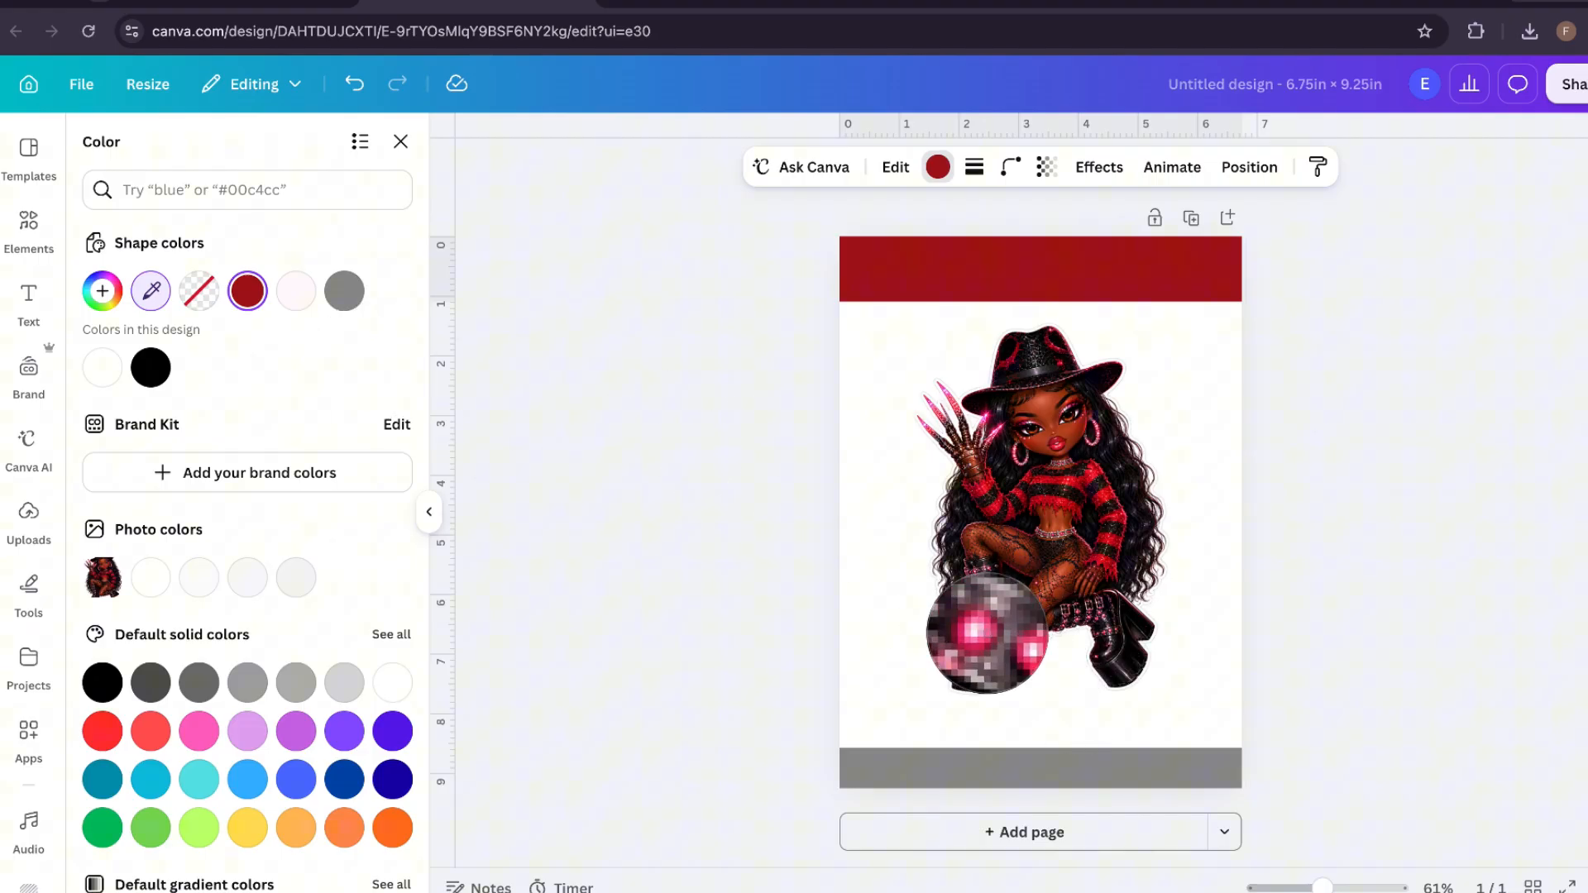
{"action": "left_click", "coordinate": [989, 637]}
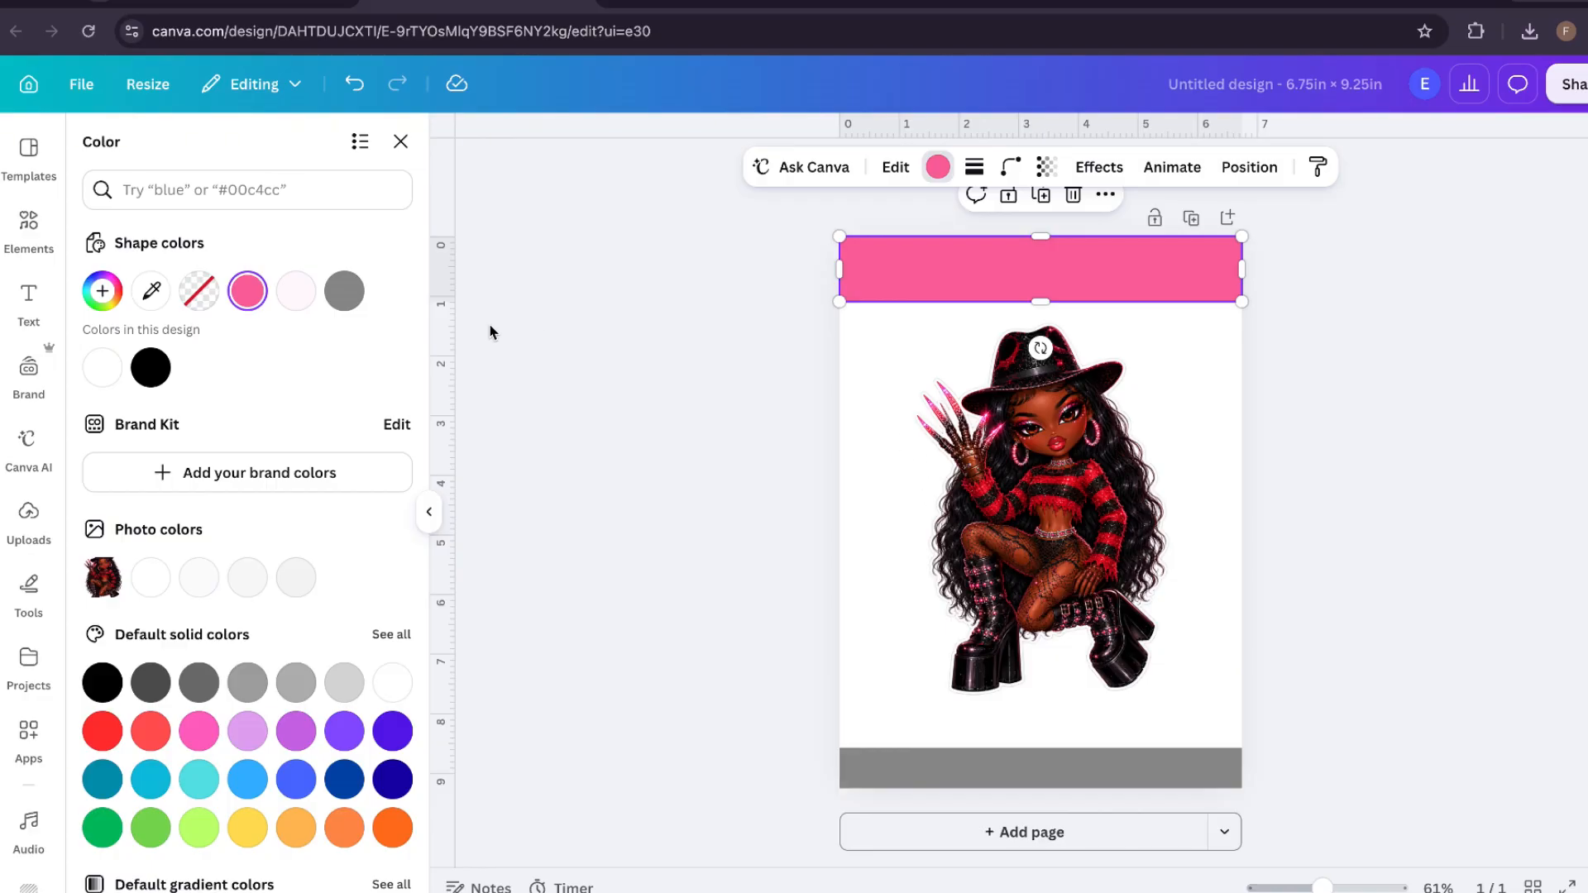
{"action": "left_click", "coordinate": [153, 292]}
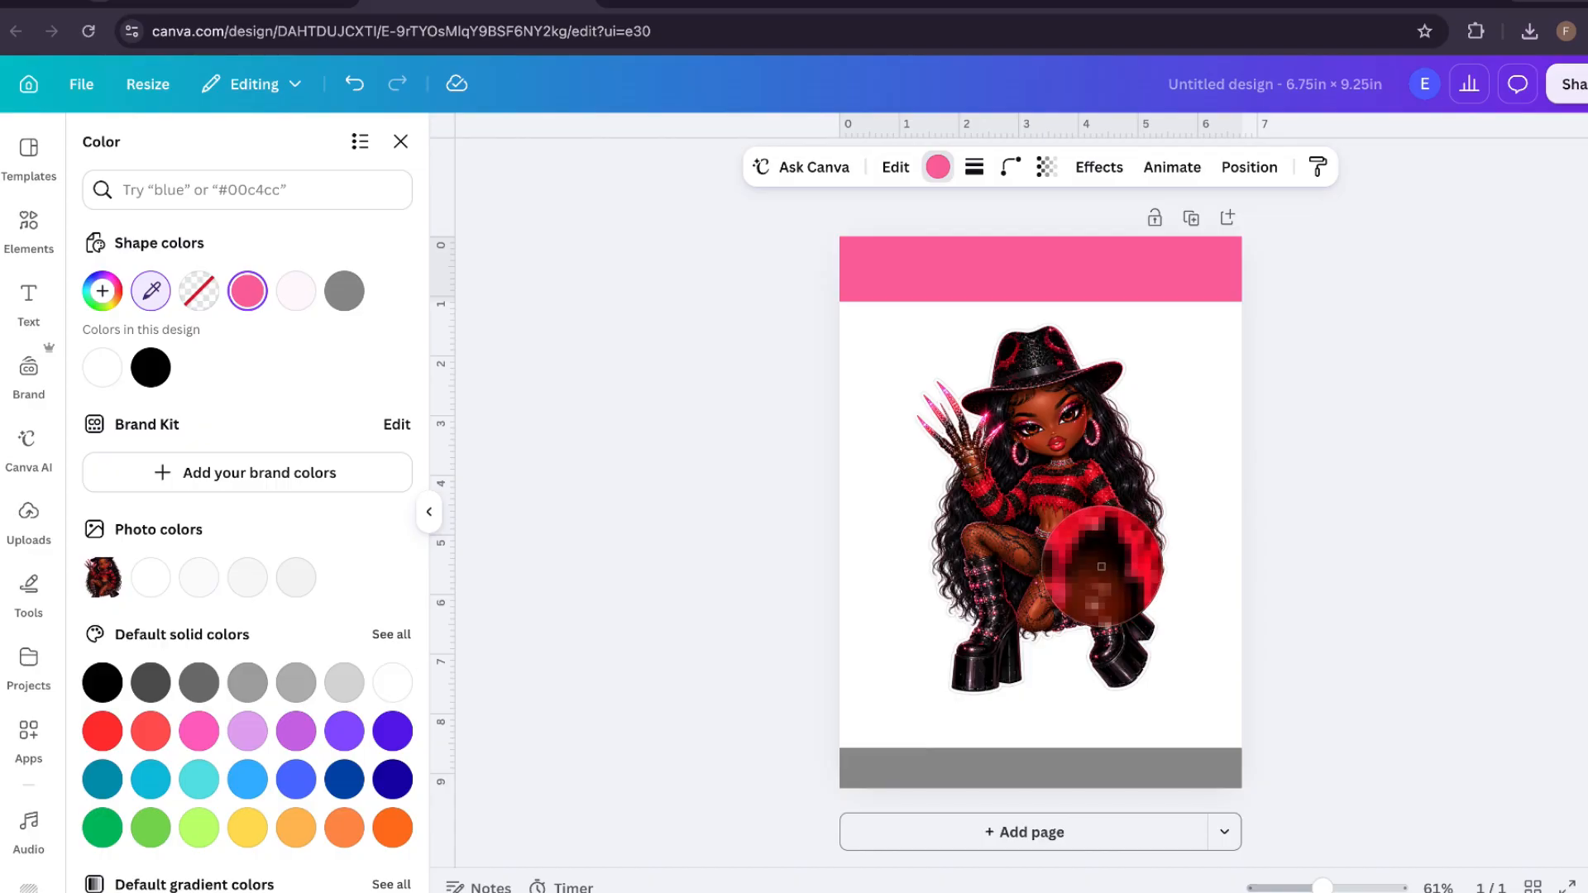
{"action": "left_click", "coordinate": [1110, 565]}
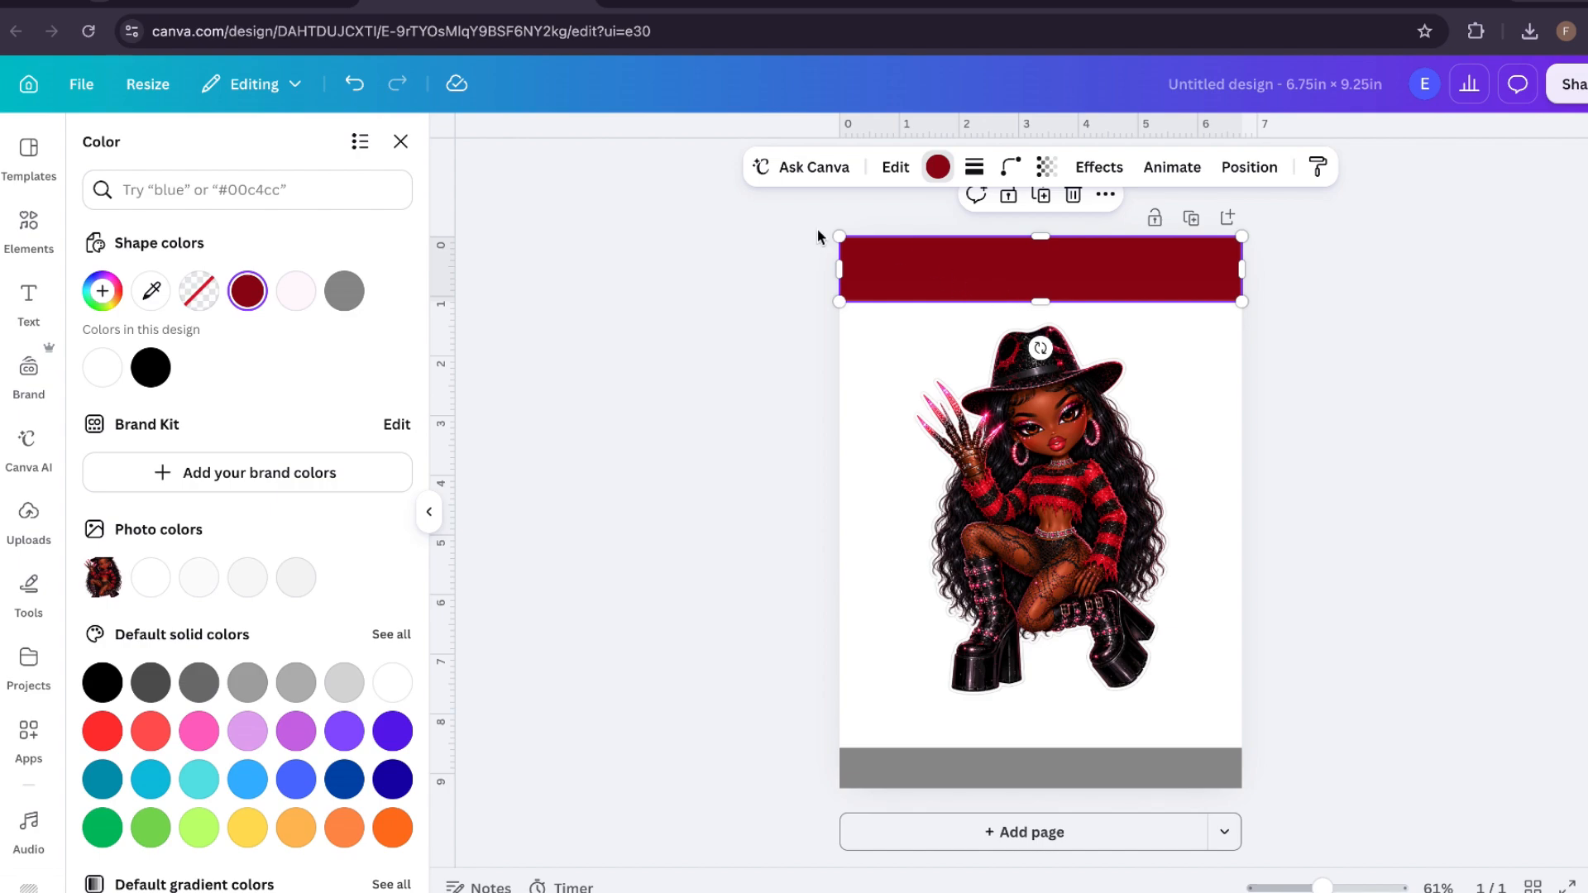
- Recolor the header bar with the vivid red sampled from the character's striped sweater, and make the footer bar black
{"action": "left_click", "coordinate": [151, 290]}
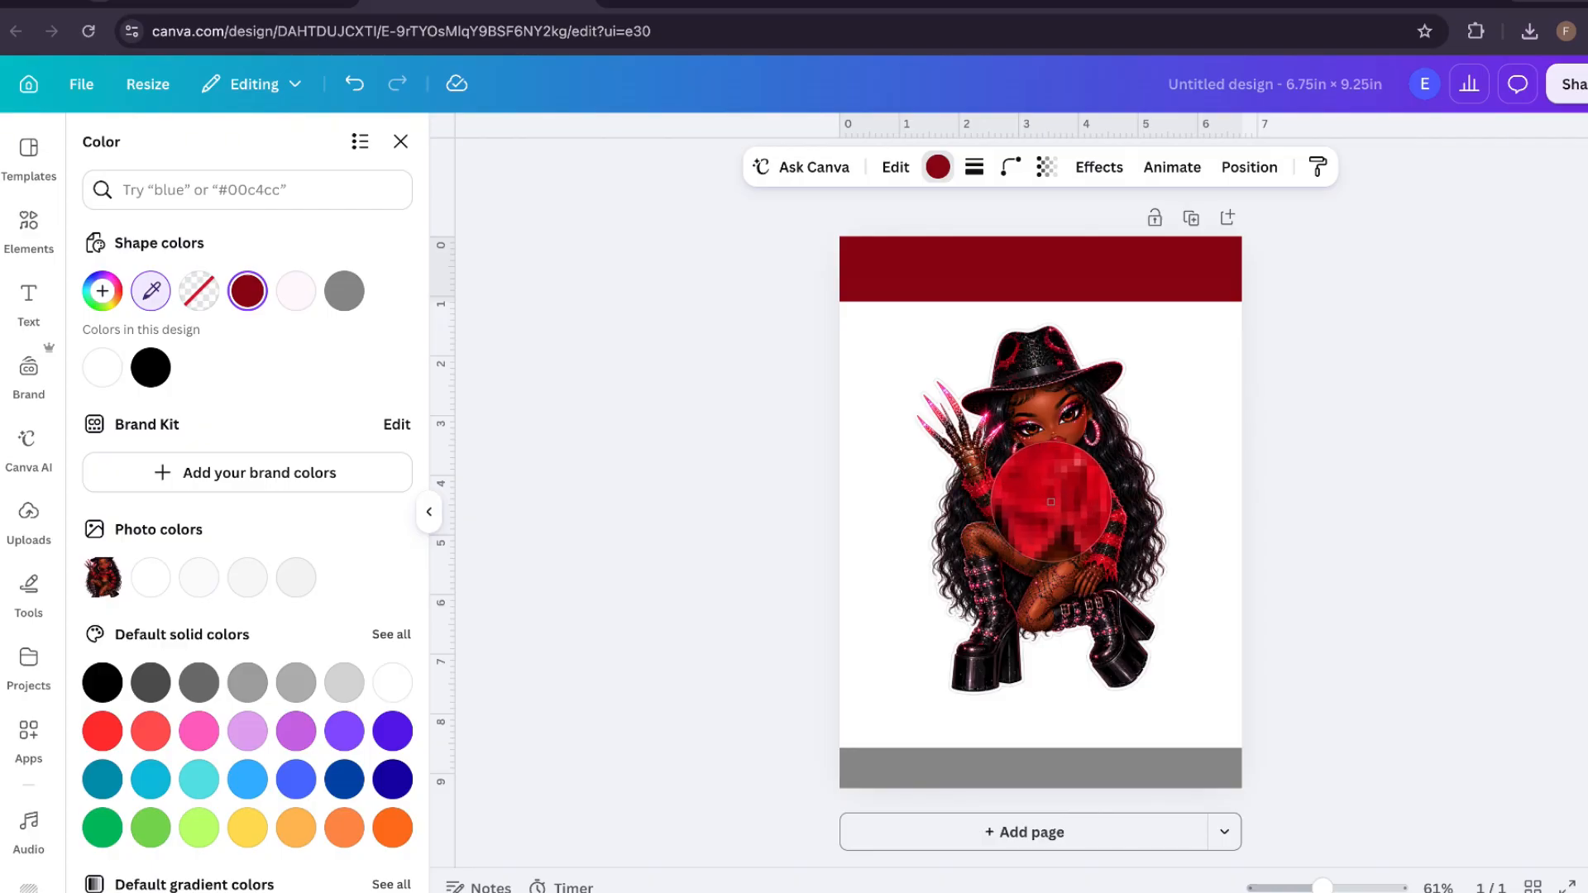
{"action": "left_click", "coordinate": [1050, 501]}
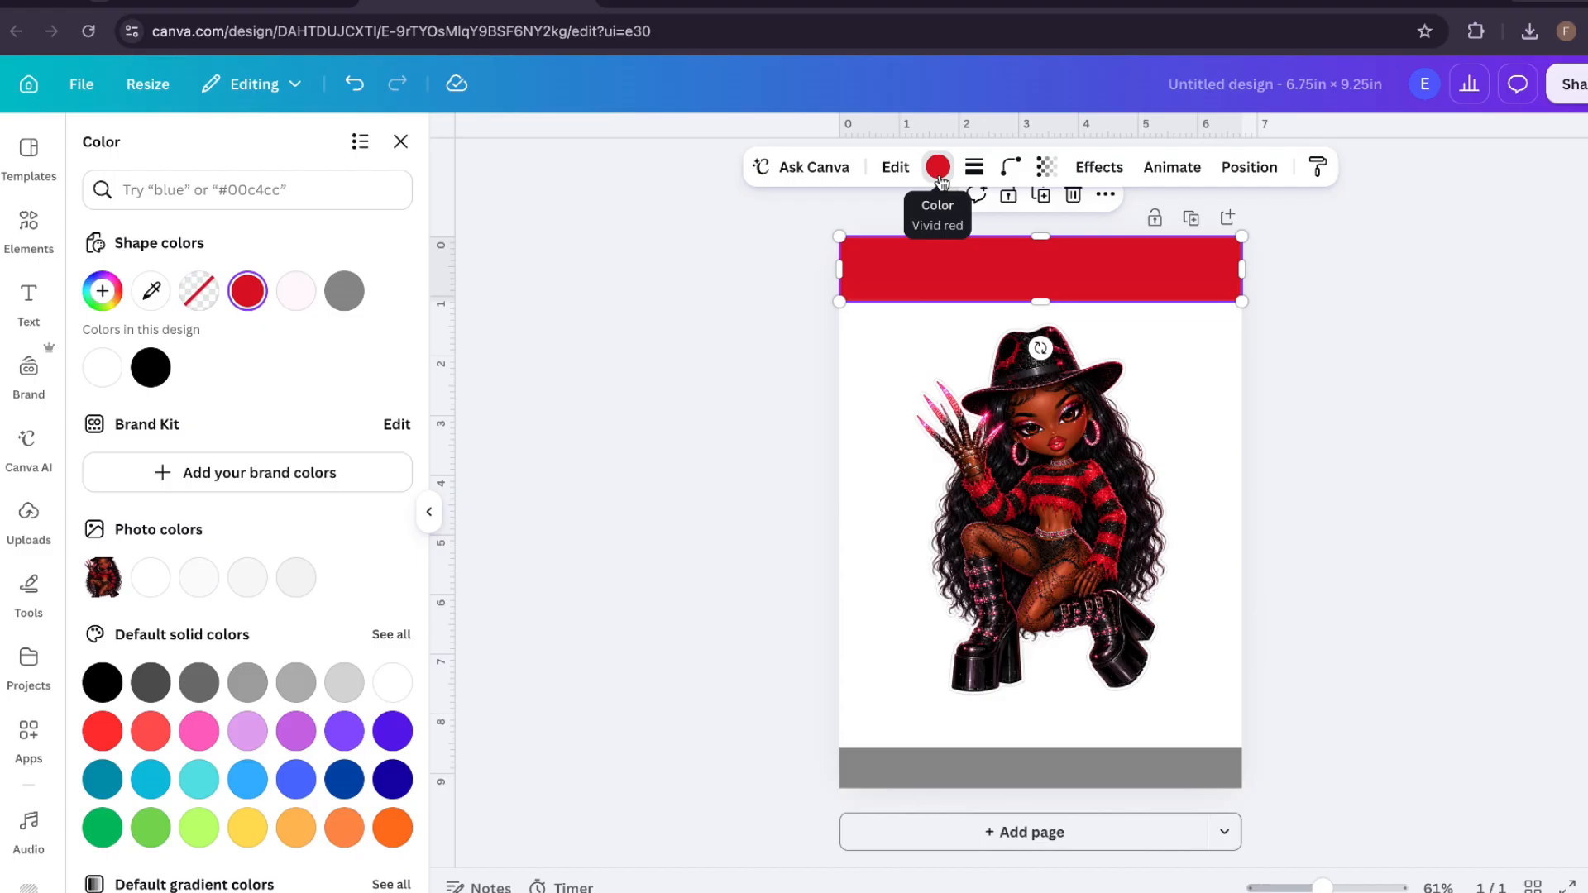
{"action": "left_click", "coordinate": [1007, 776]}
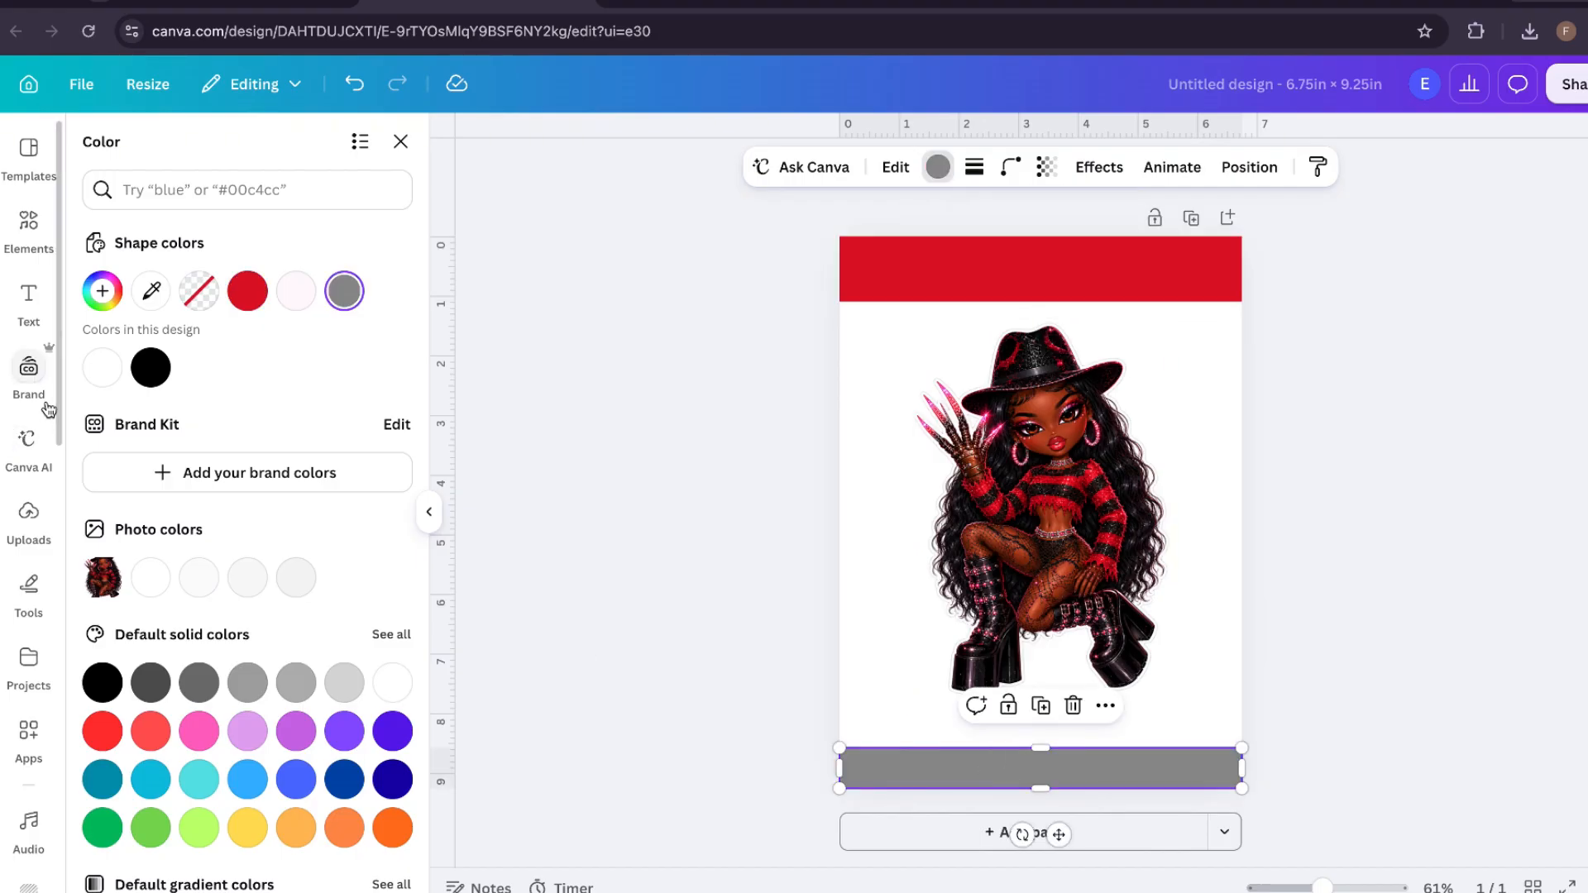
{"action": "left_click", "coordinate": [150, 367]}
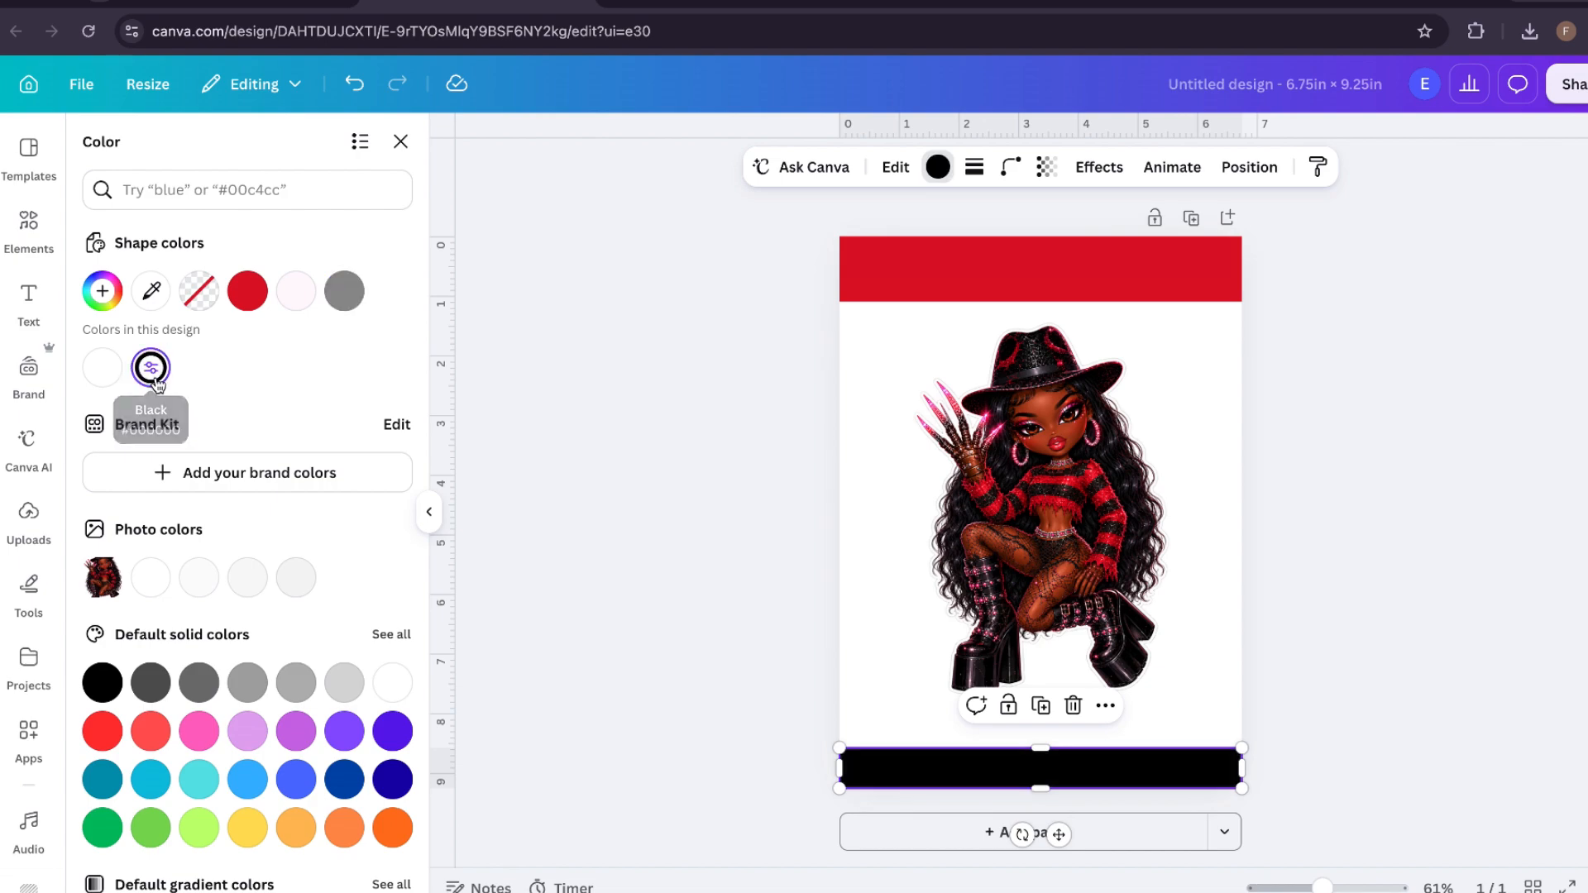
- Delete the crouching character from the page and open the options for adding text
{"action": "left_click", "coordinate": [1105, 549]}
{"action": "left_click", "coordinate": [1128, 274]}
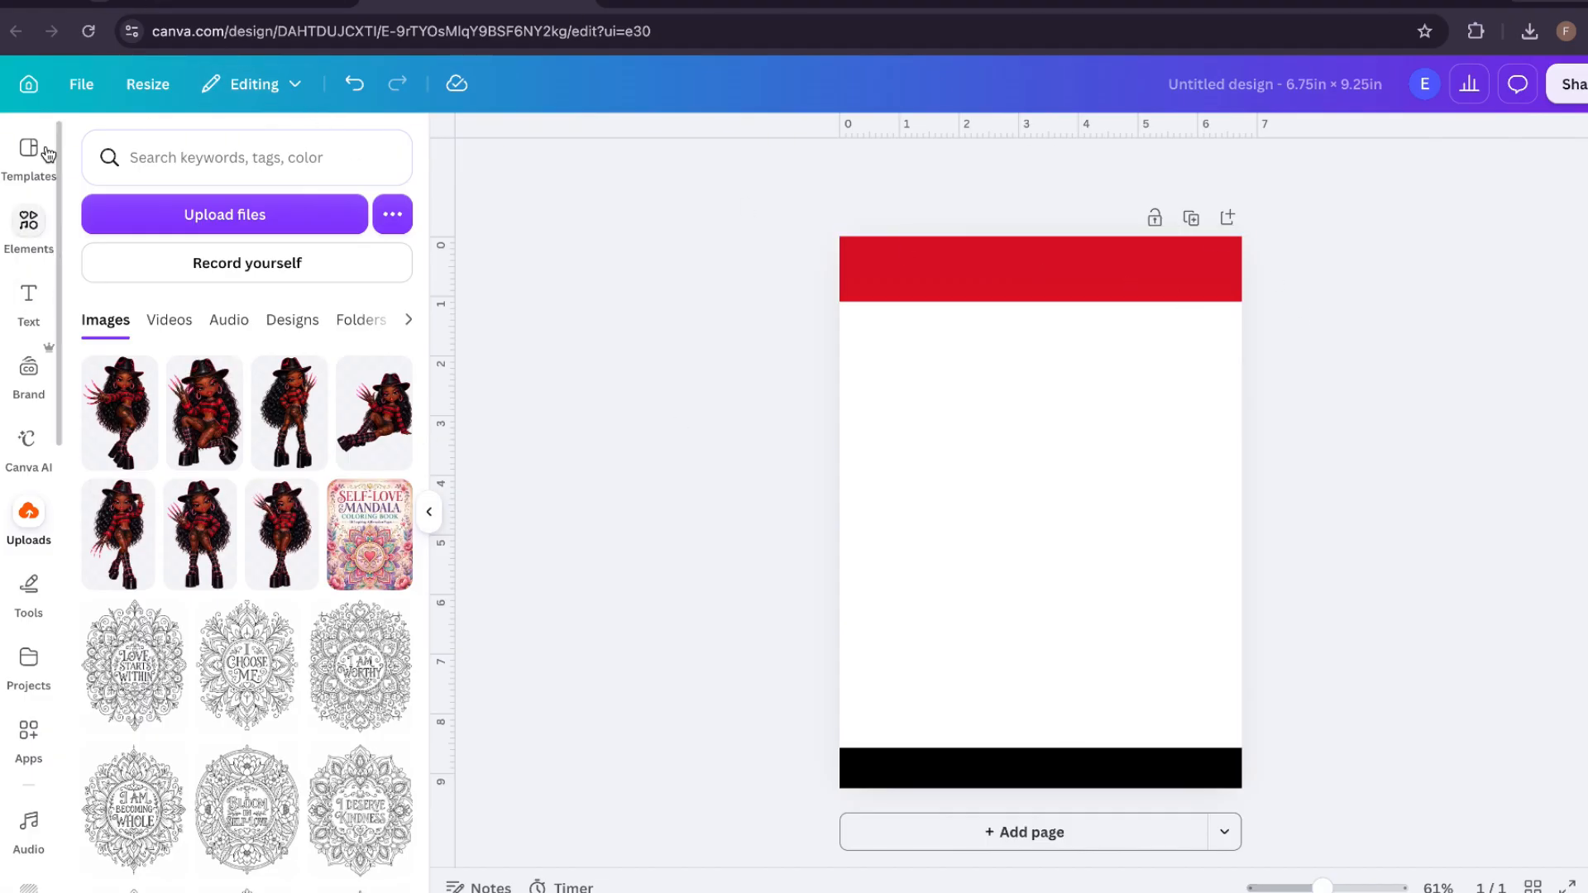
{"action": "left_click", "coordinate": [29, 300]}
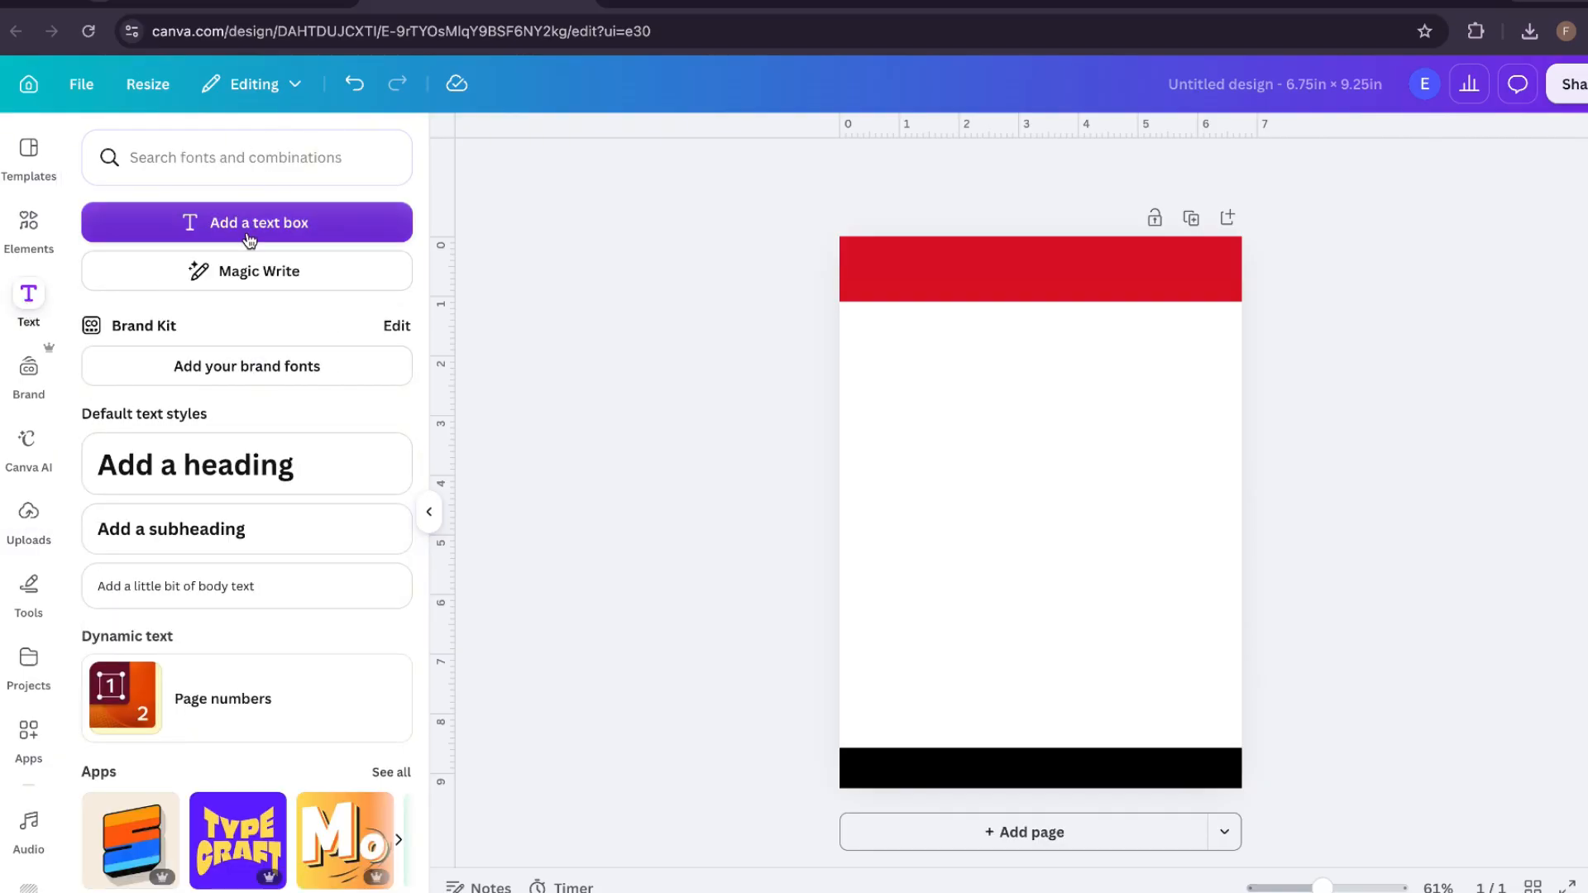
{"action": "left_click", "coordinate": [266, 223]}
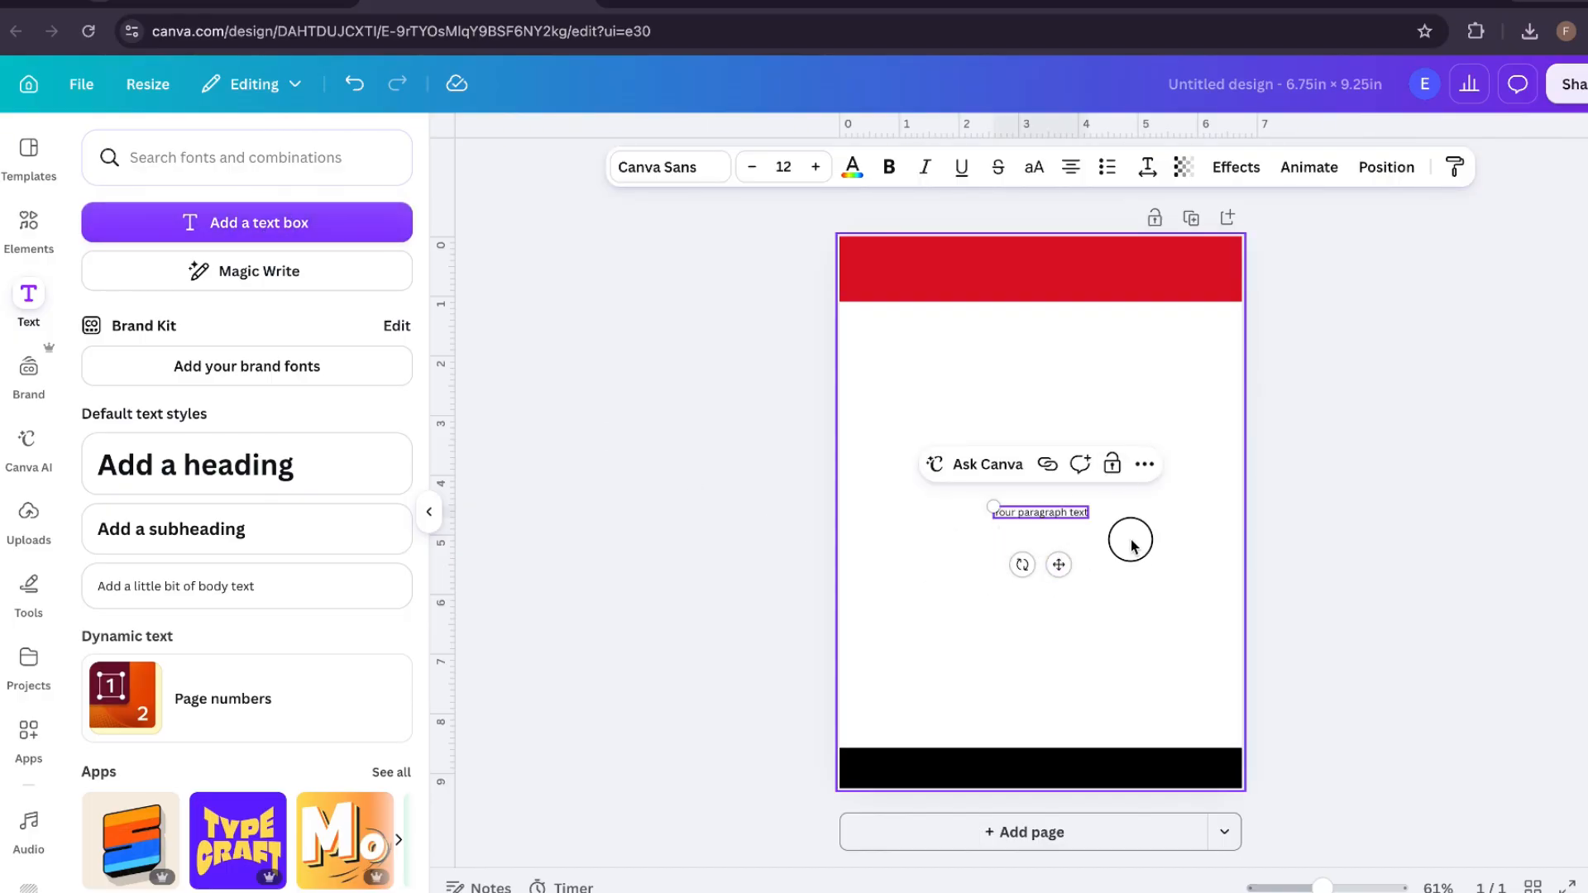
{"action": "left_click", "coordinate": [1047, 524]}
{"action": "right_click", "coordinate": [1044, 513]}
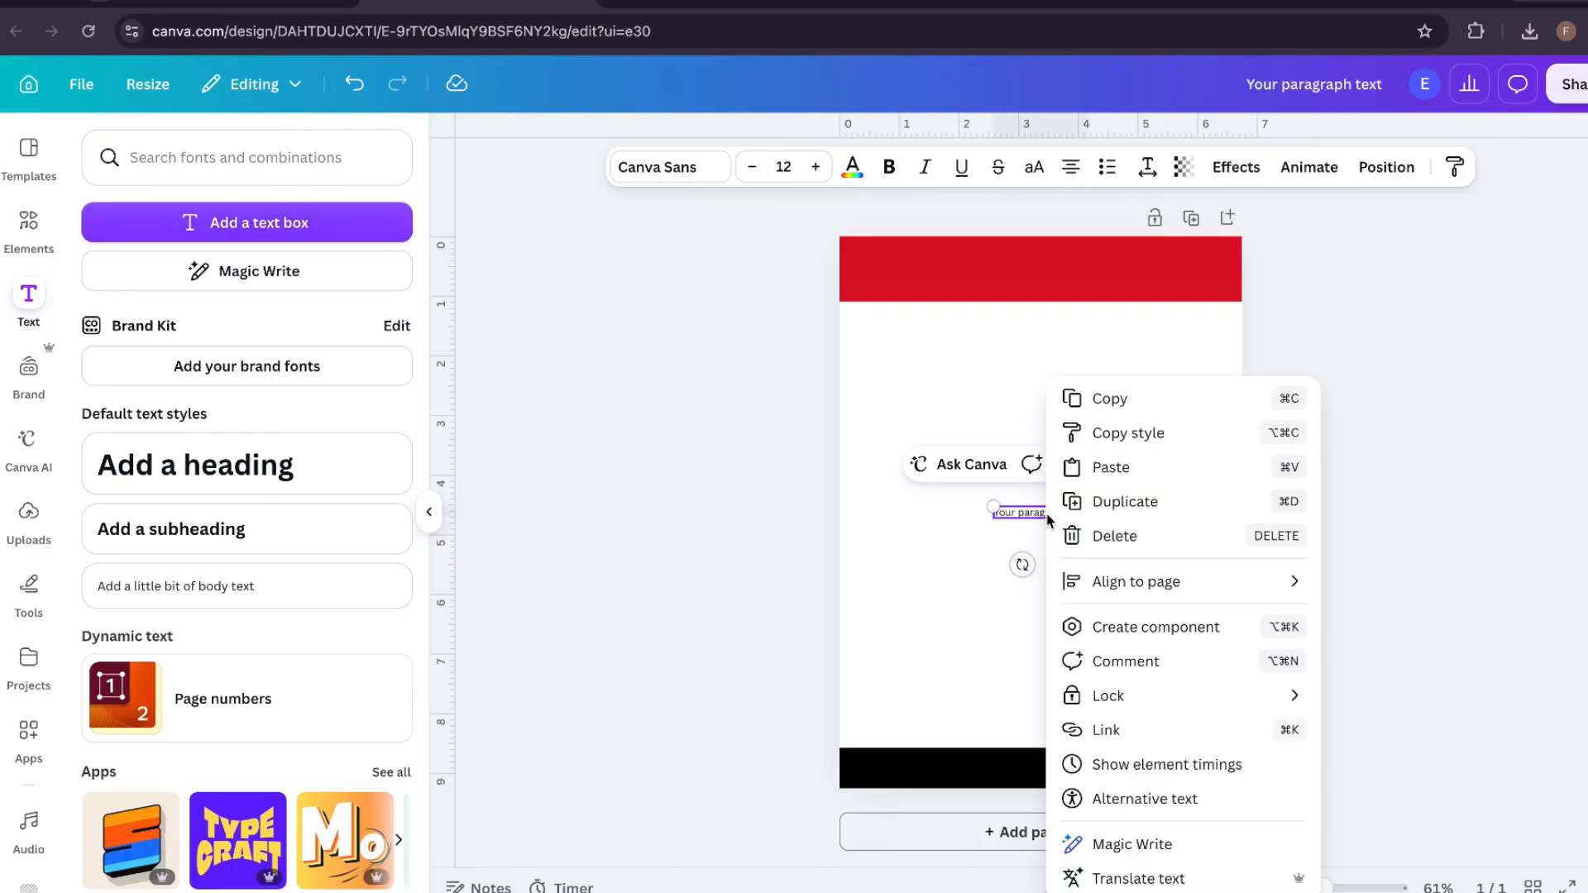
{"action": "left_click", "coordinate": [1117, 536]}
- Add a heading to the page and set its font to Barbie Kawaii Regular
{"action": "left_click", "coordinate": [166, 463]}
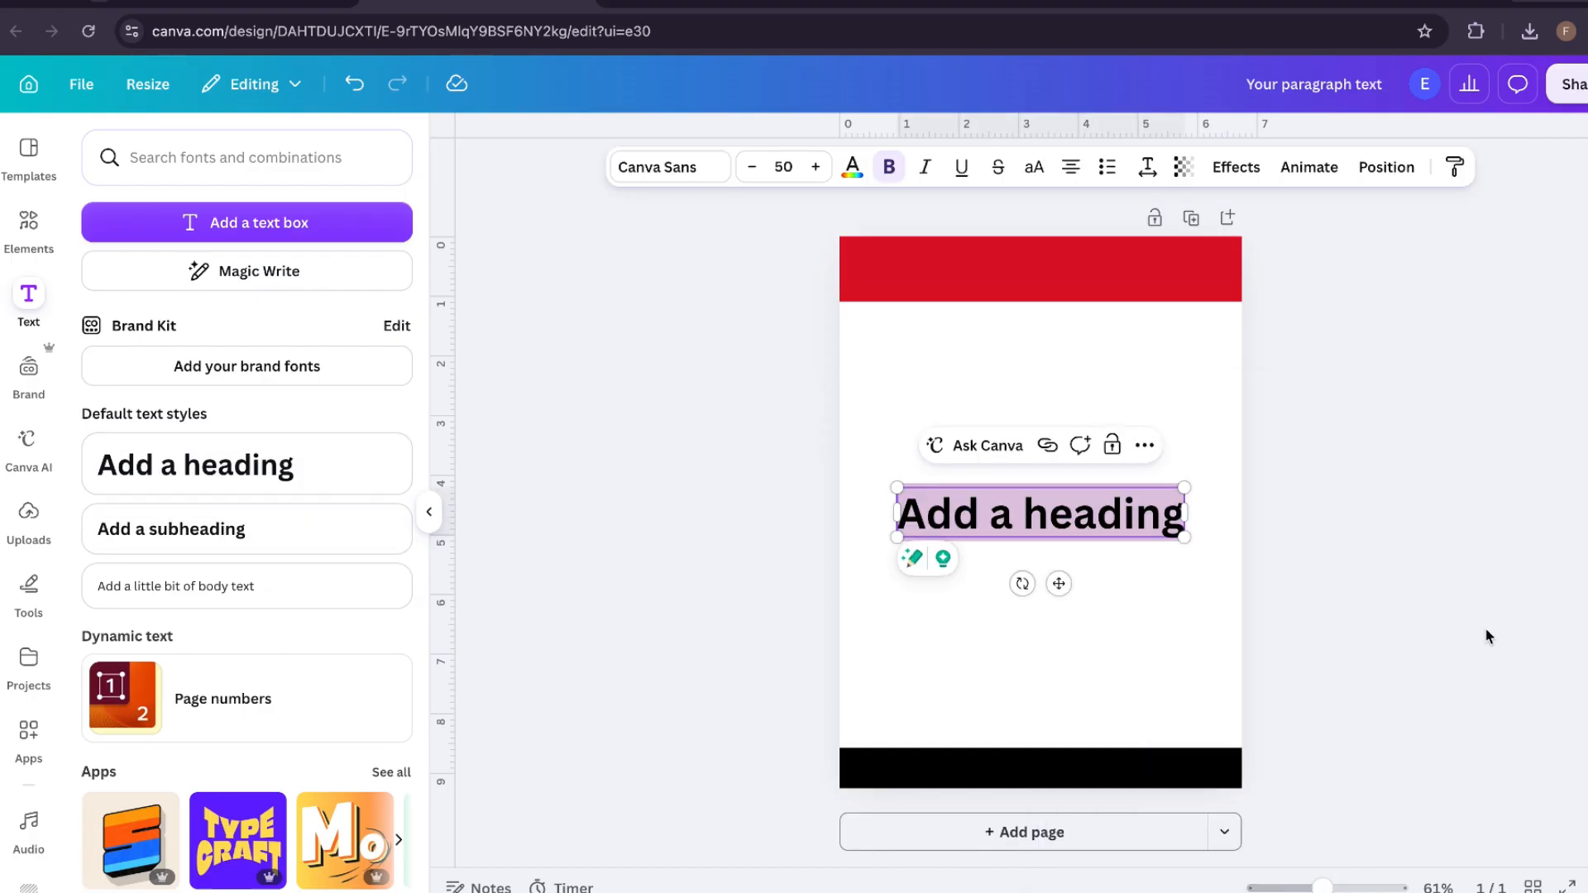
{"action": "left_click", "coordinate": [659, 168]}
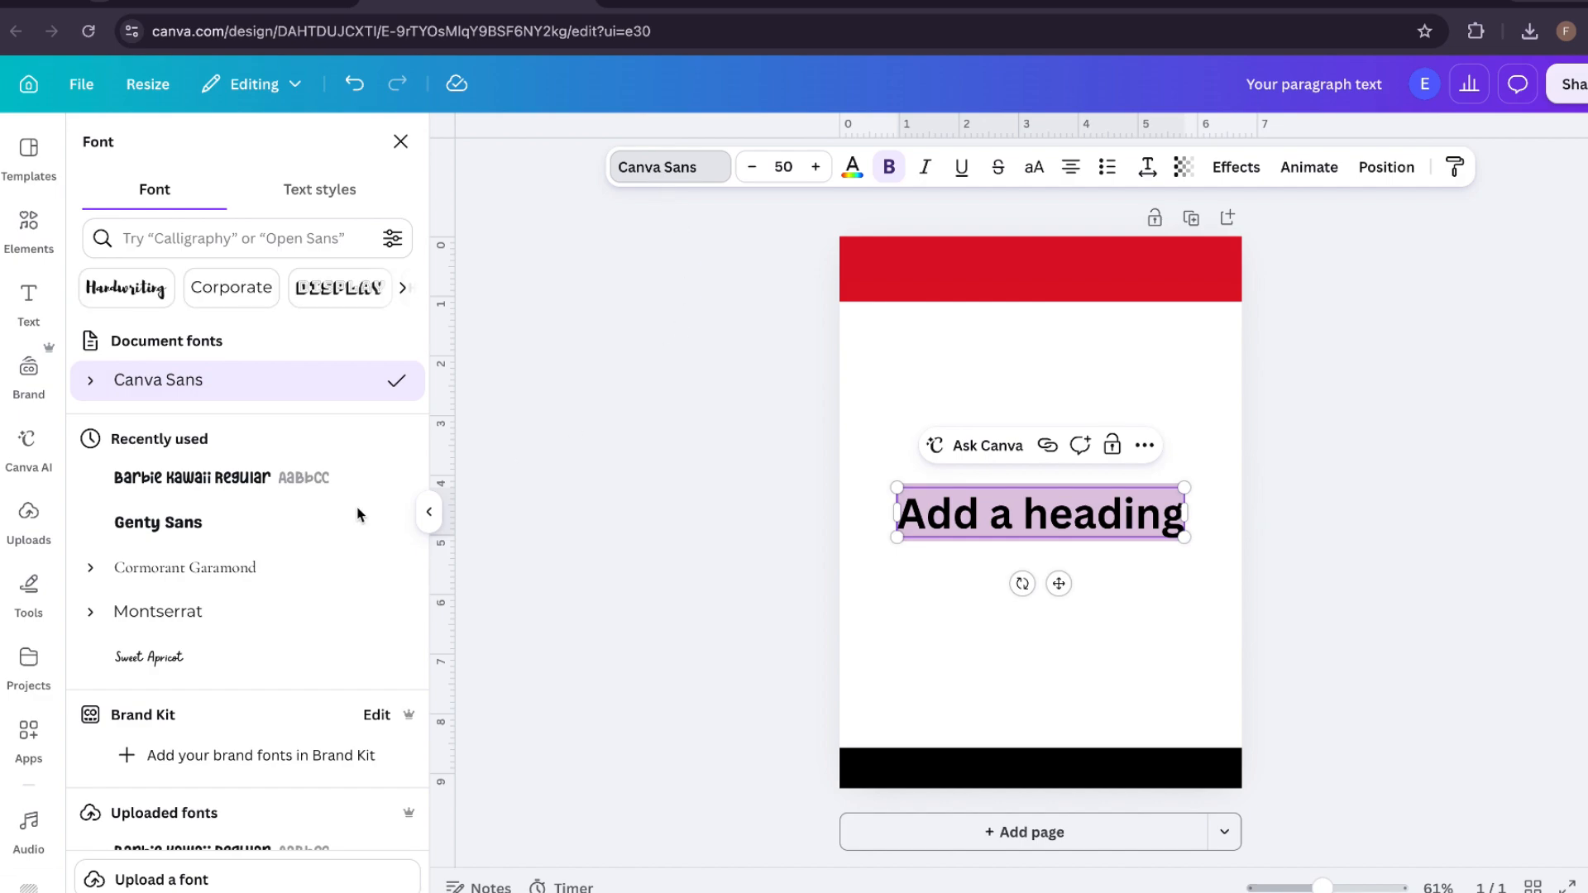
{"action": "left_click", "coordinate": [190, 479]}
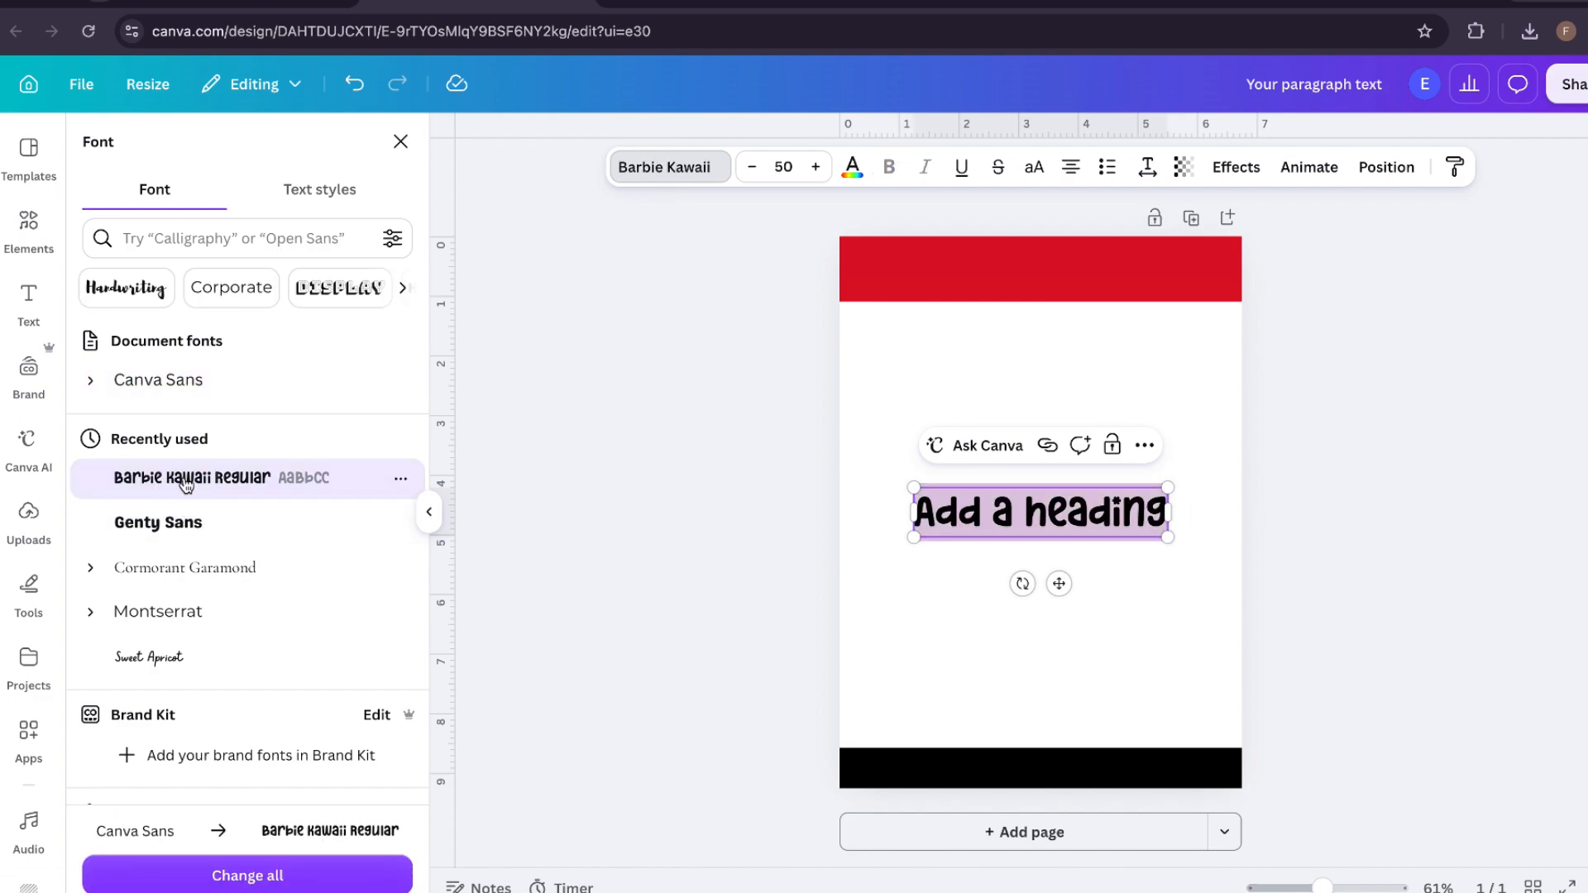
- Replace the heading's placeholder text with "Chibi Bratz Halloween" on the first line and "Stickers" on the second
{"action": "left_click", "coordinate": [1162, 515]}
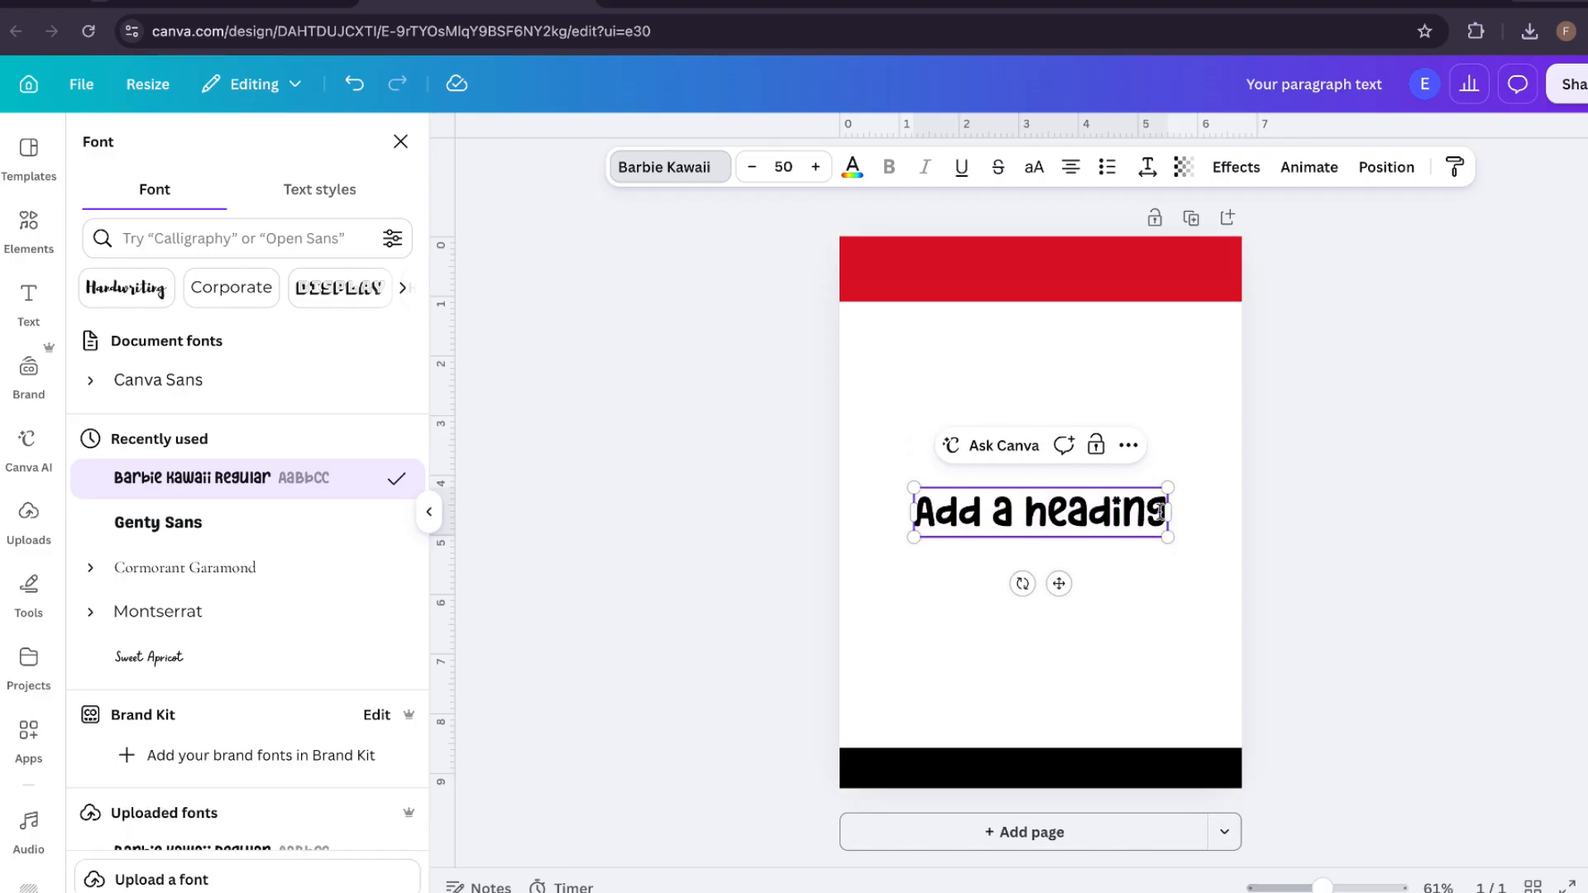
{"action": "key", "text": "BackSpace"}
{"action": "key", "text": "BackSpace"}
{"action": "key", "text": "BackSpace"}
{"action": "key", "text": "BackSpace"}
{"action": "key", "text": "BackSpace"}
{"action": "key", "text": "BackSpace"}
{"action": "key", "text": "BackSpace"}
{"action": "key", "text": "BackSpace"}
{"action": "key", "text": "BackSpace"}
{"action": "key", "text": "BackSpace"}
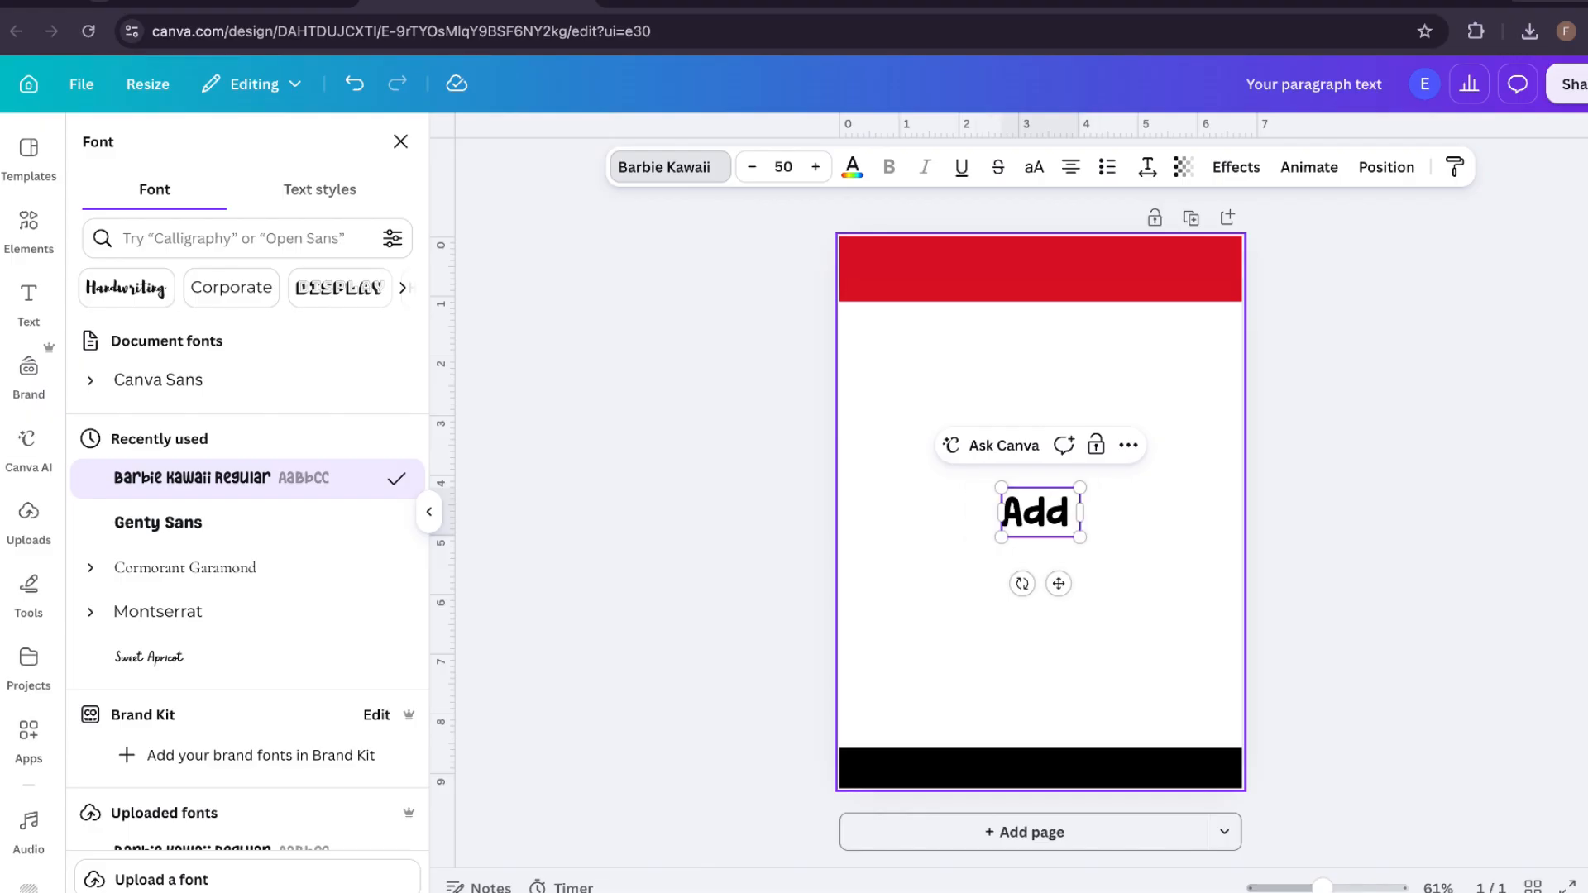
{"action": "key", "text": "BackSpace"}
{"action": "key", "text": "BackSpace"}
{"action": "key", "text": "BackSpace"}
{"action": "type", "text": "Chibi"}
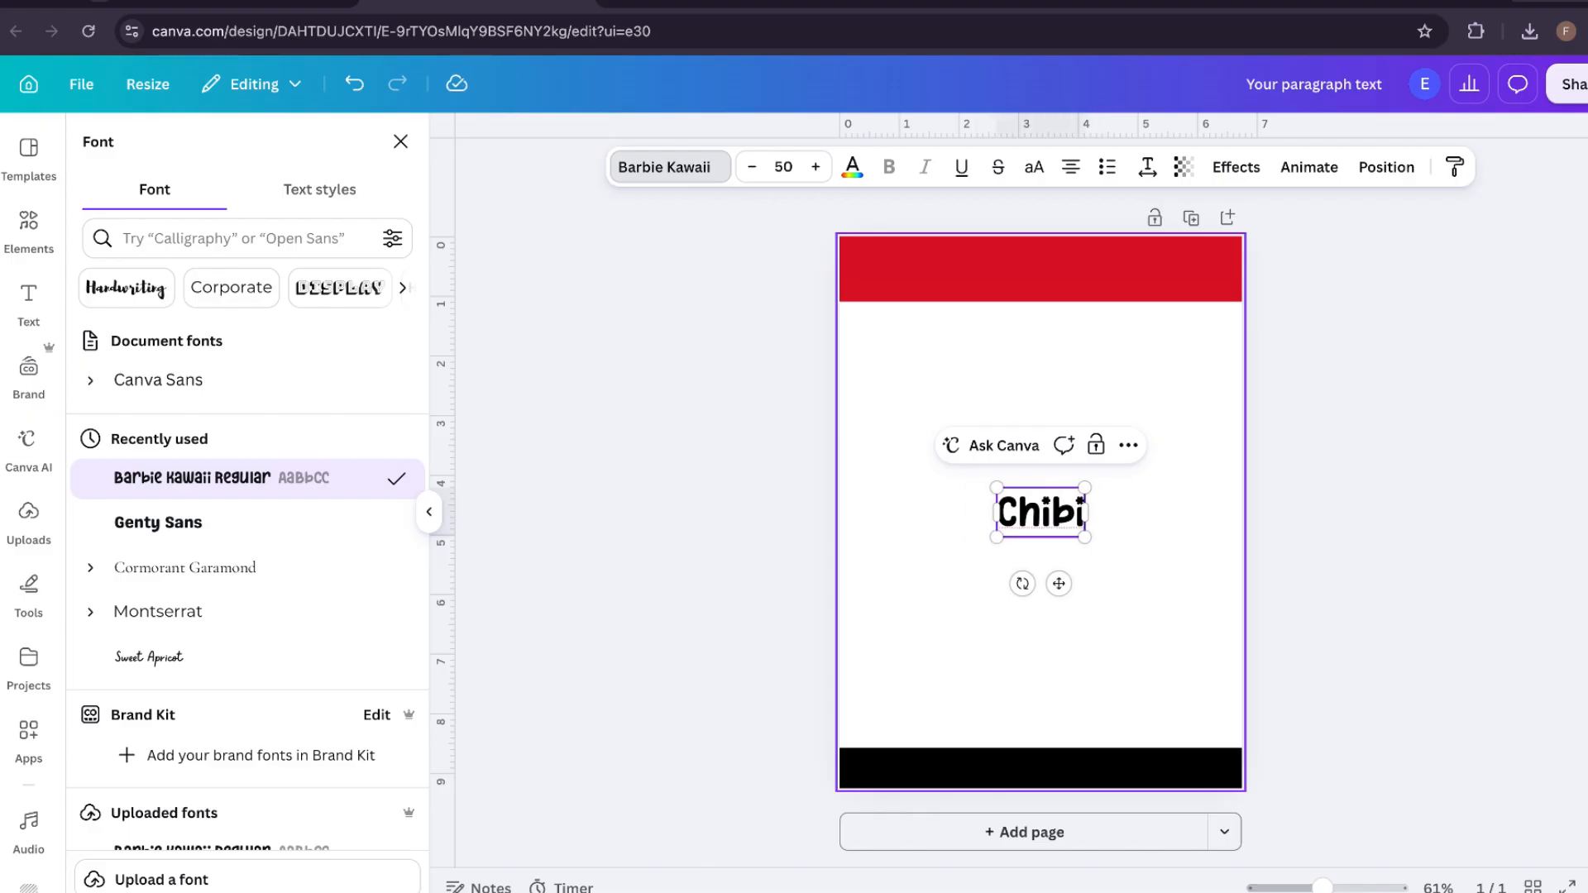
{"action": "type", "text": " B"}
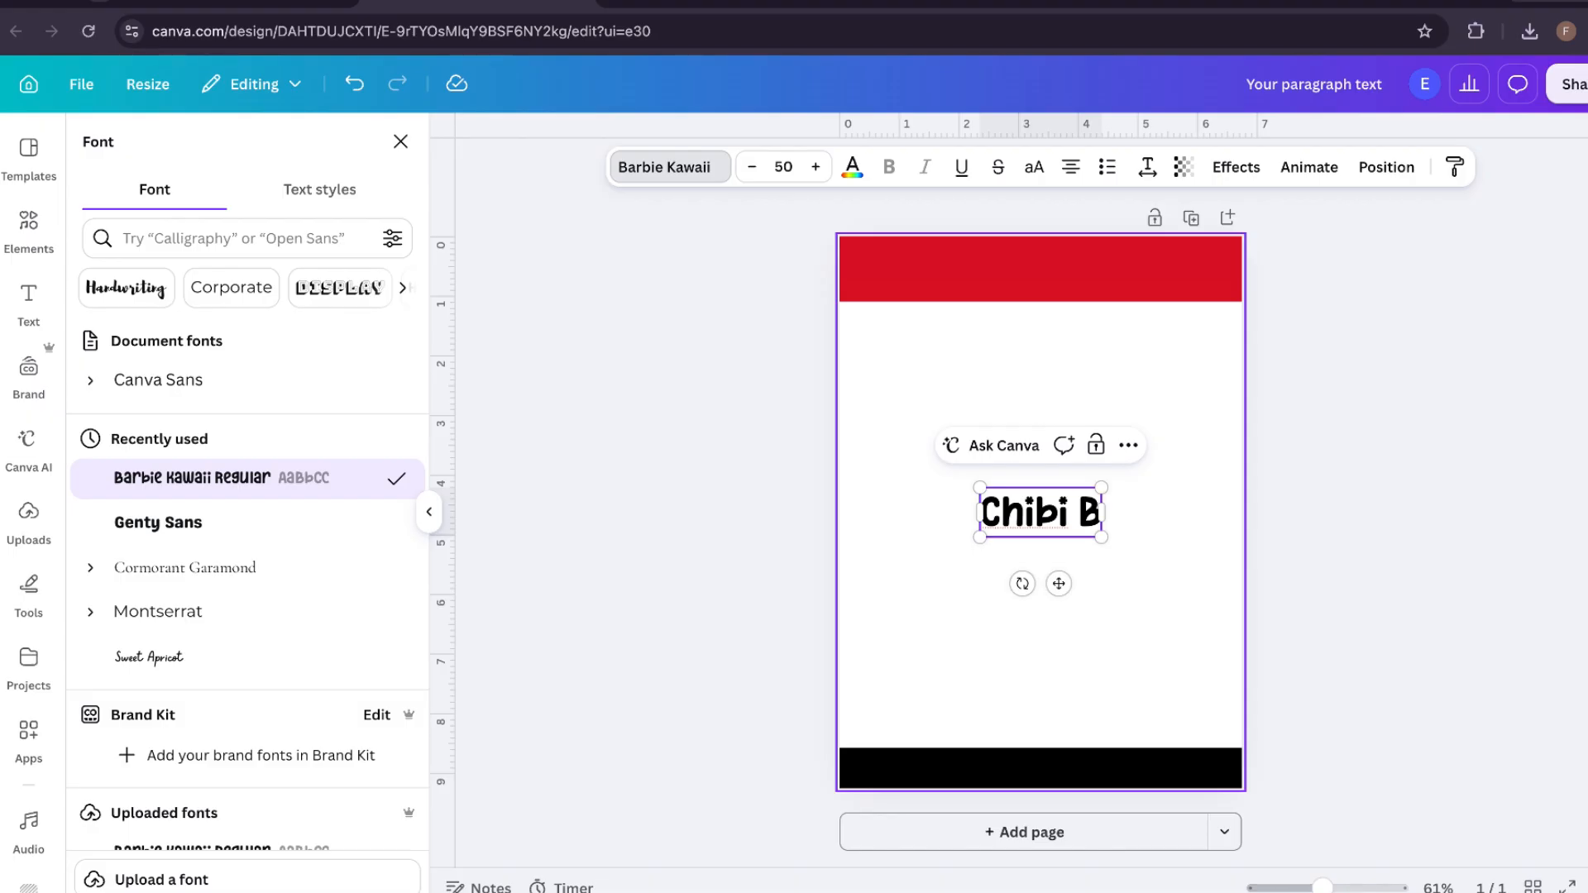
{"action": "type", "text": "ratz"}
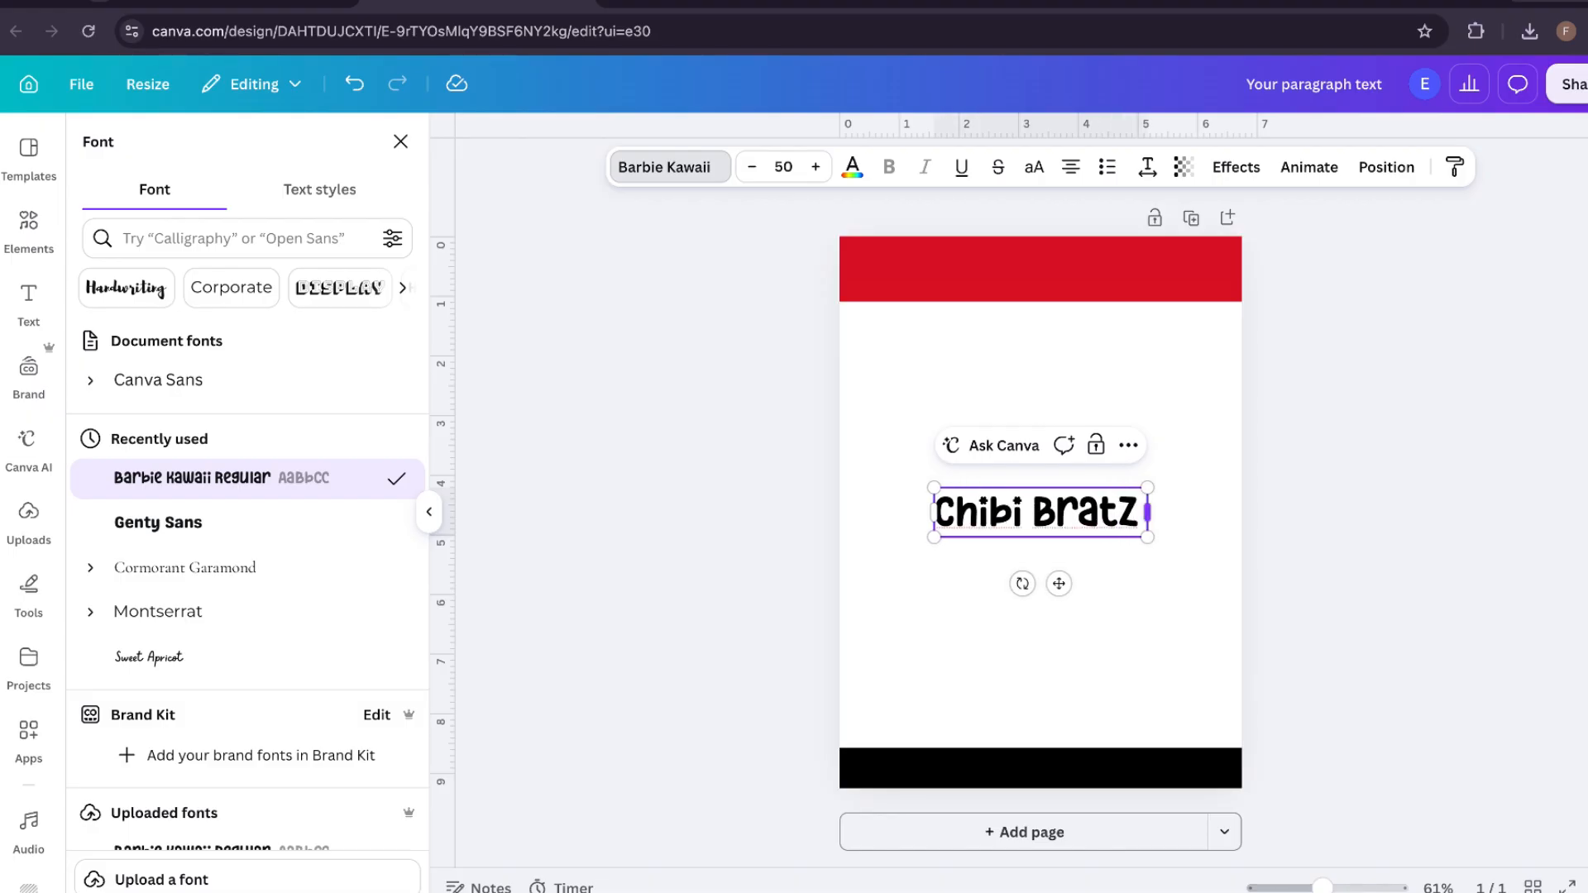
{"action": "type", "text": " Hall"}
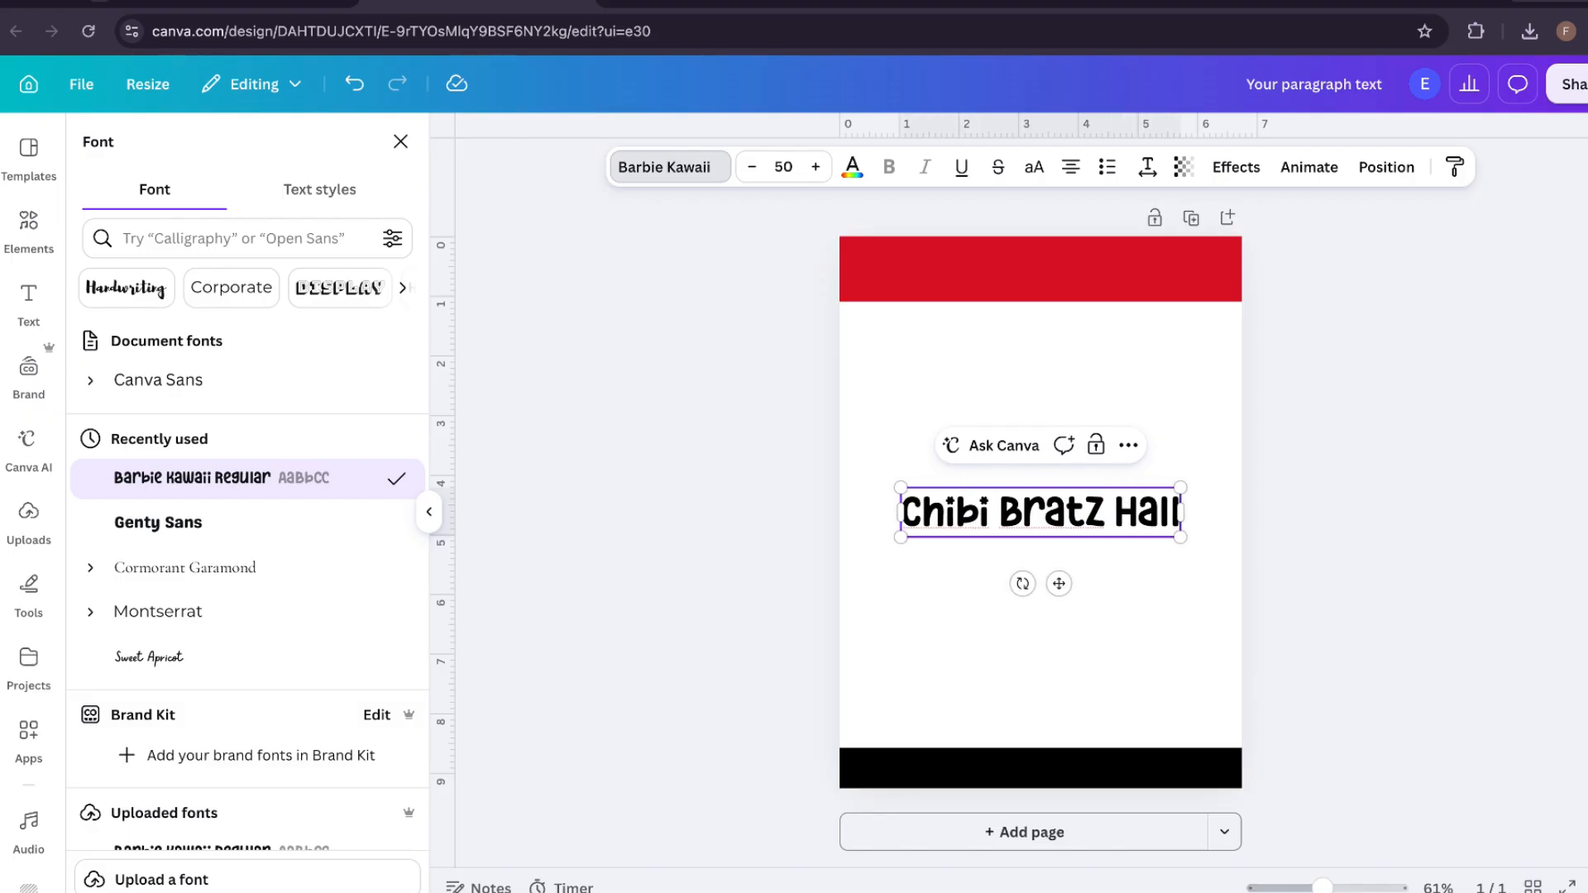
{"action": "type", "text": "oween"}
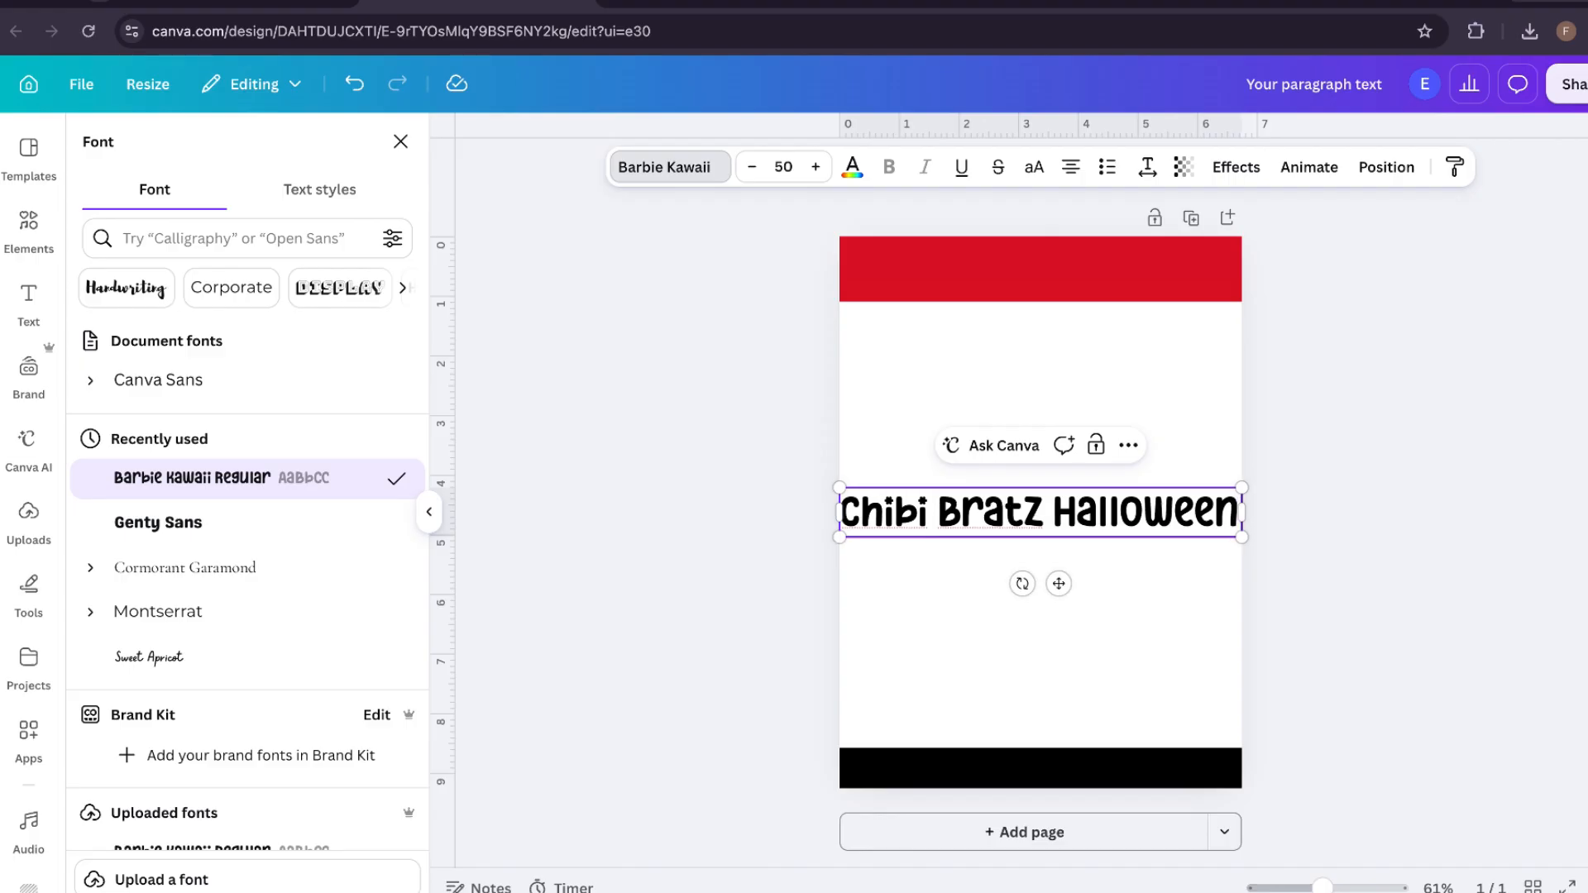
{"action": "key", "text": "Return"}
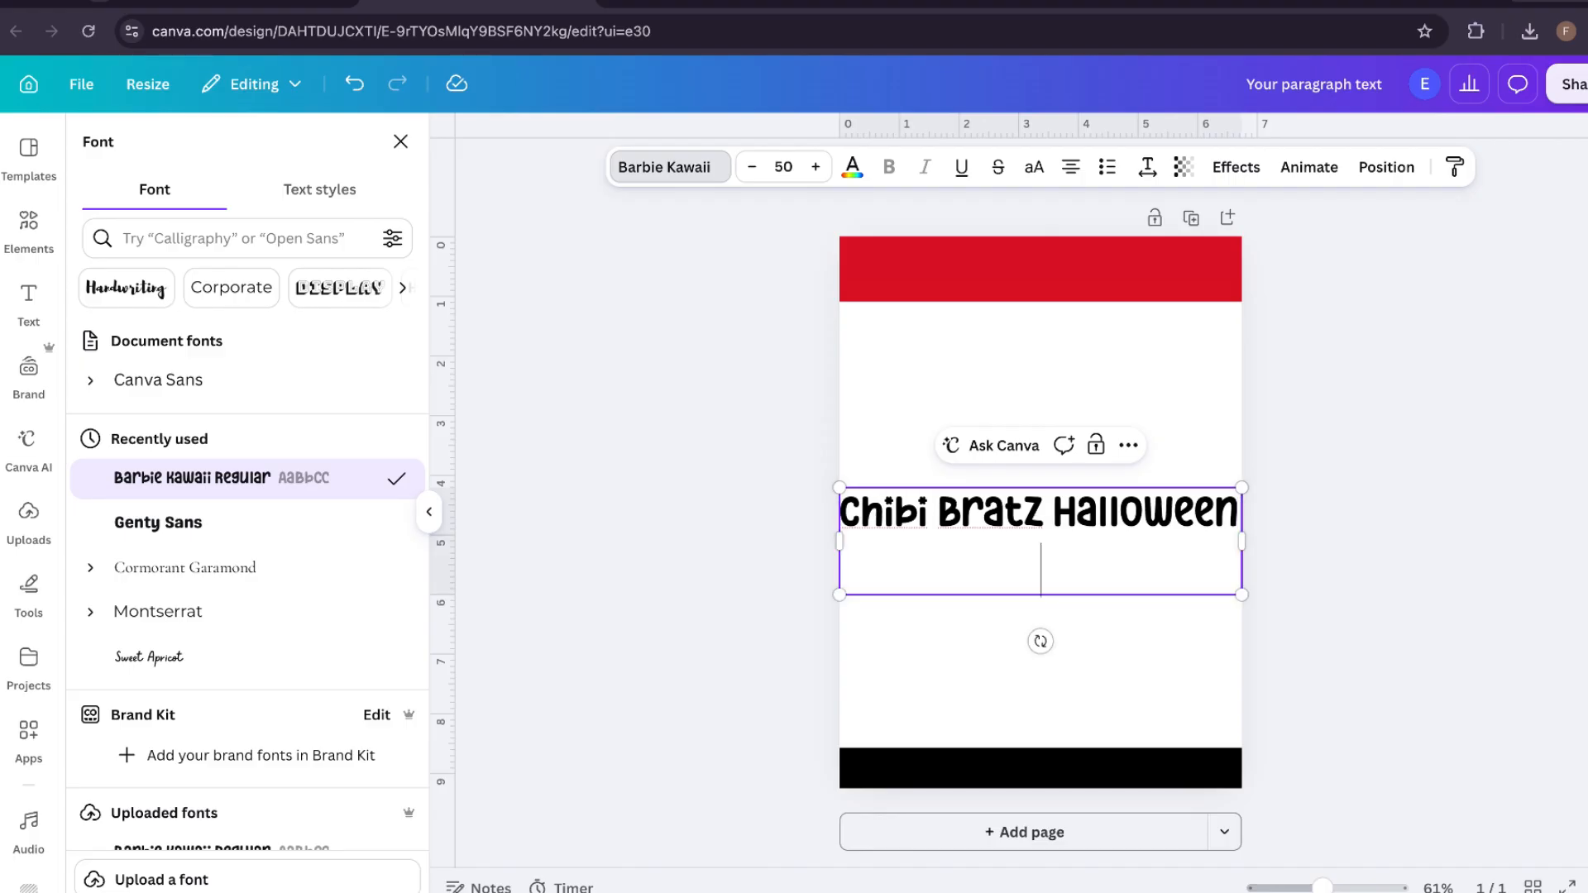
{"action": "type", "text": "Stickers"}
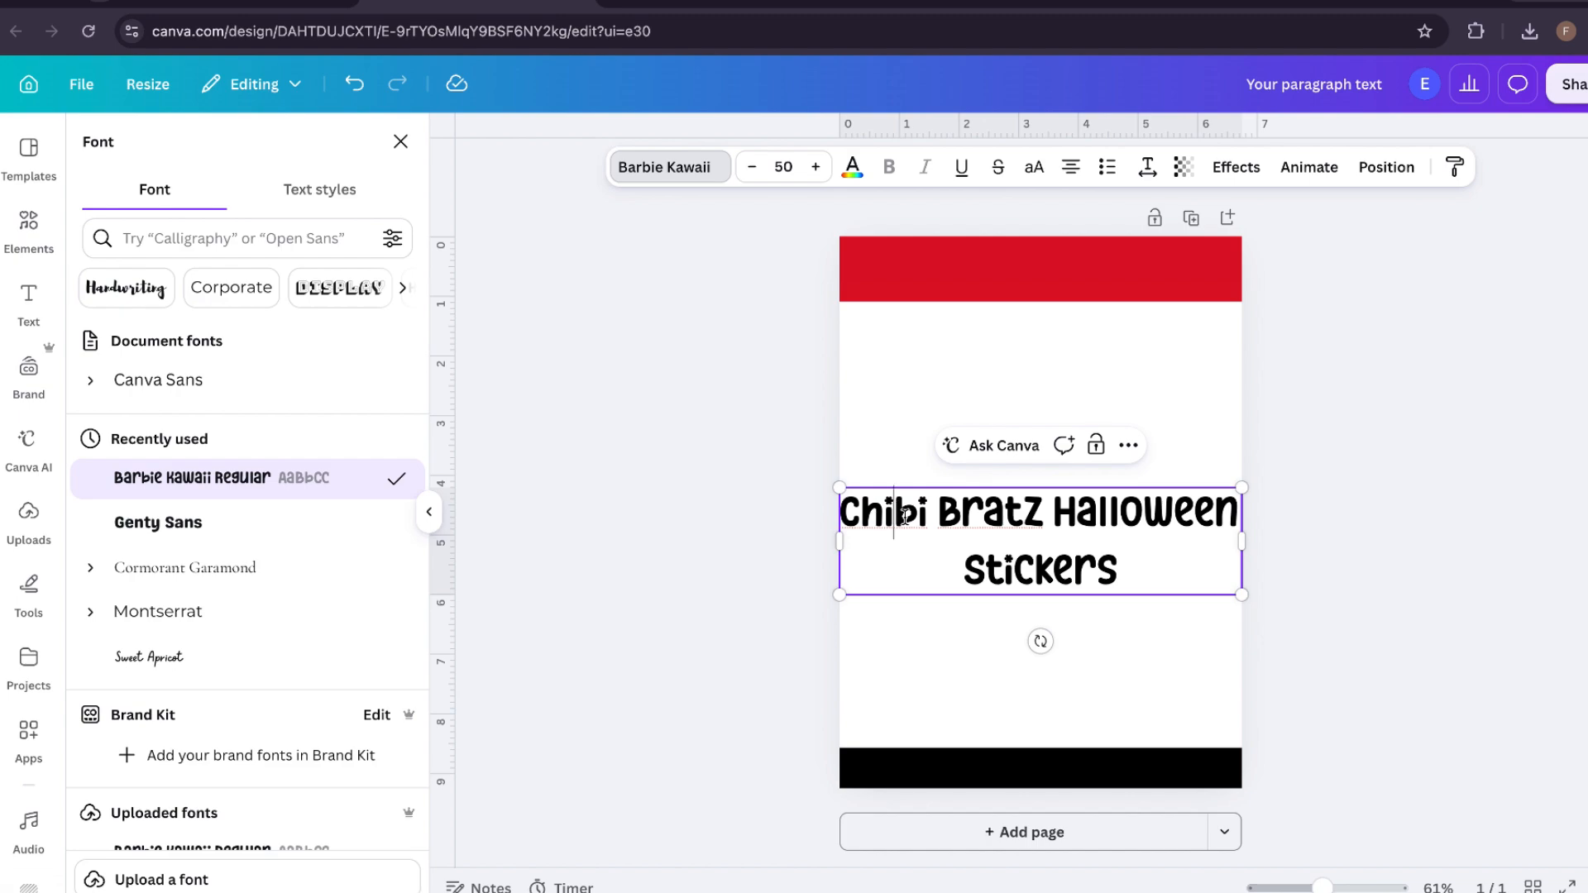
{"action": "right_click", "coordinate": [954, 521]}
{"action": "left_click", "coordinate": [902, 516]}
{"action": "right_click", "coordinate": [888, 517]}
{"action": "left_click", "coordinate": [890, 422]}
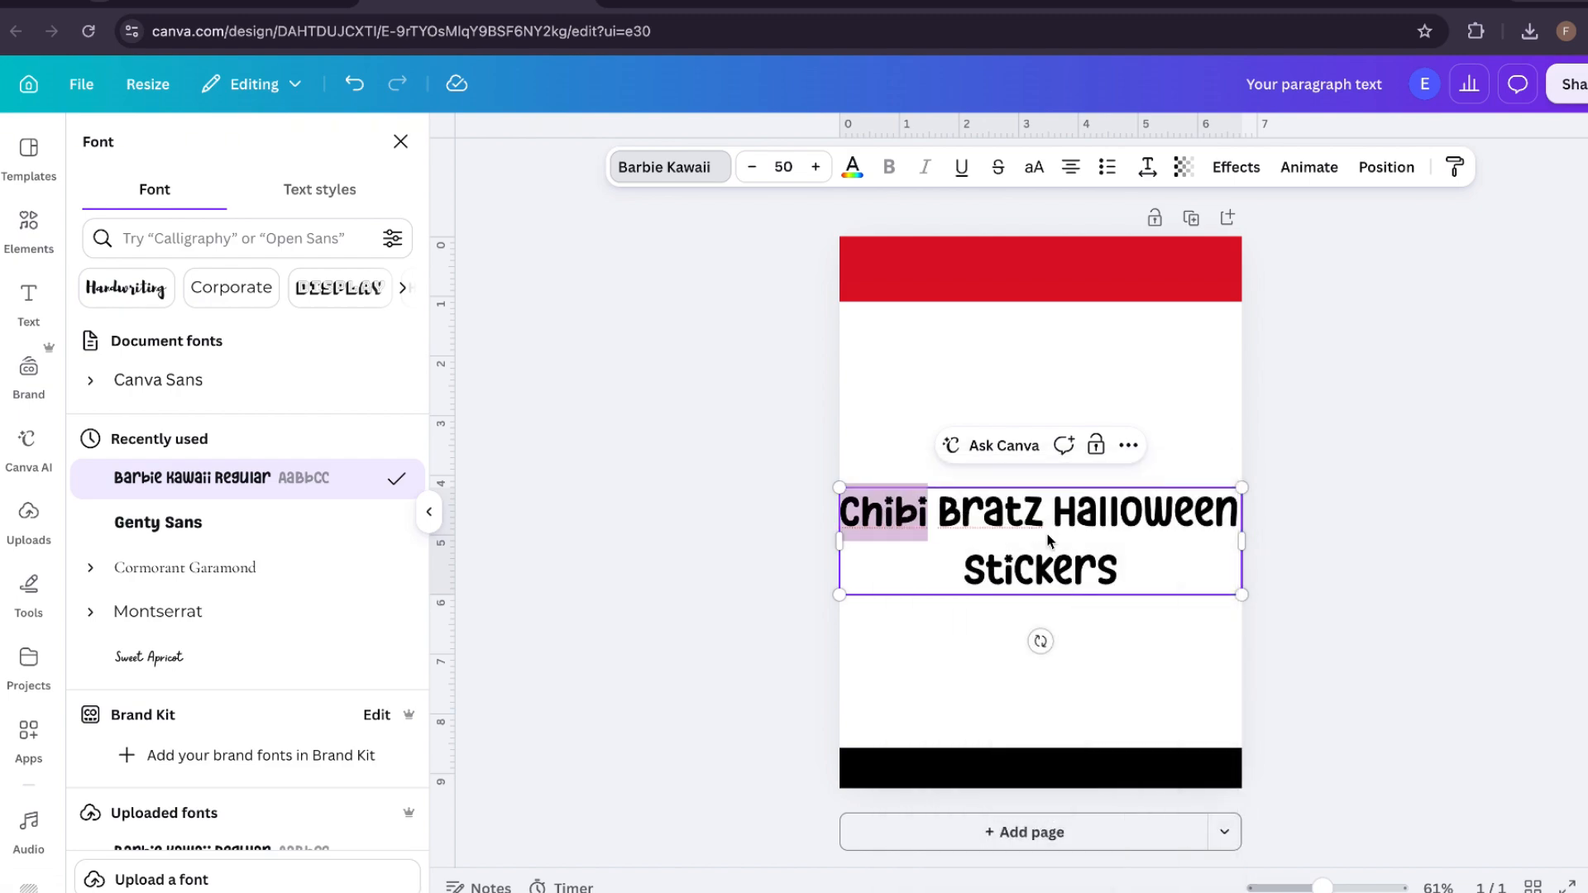
{"action": "left_click", "coordinate": [1080, 555]}
{"action": "left_click", "coordinate": [1152, 460]}
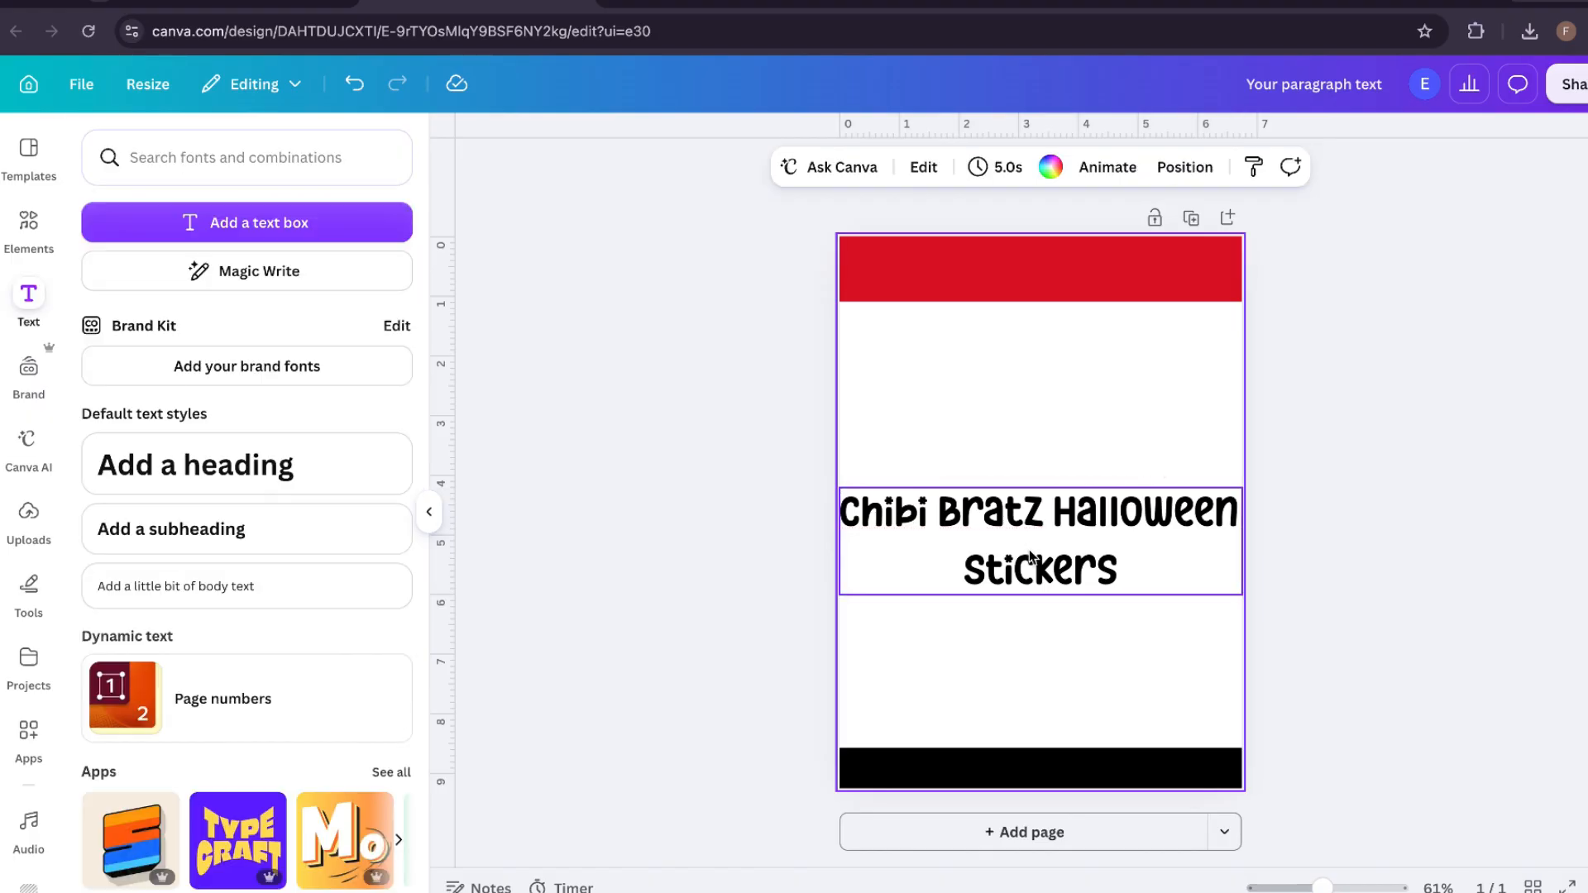
- Shrink the "Chibi Bratz Halloween Stickers" title to a font size of about 36.5 and place it just below the header bar
{"action": "left_click", "coordinate": [1061, 560]}
{"action": "left_click_drag", "start_coordinate": [1241, 595], "coordinate": [1145, 563]}
{"action": "left_click_drag", "start_coordinate": [1003, 536], "coordinate": [1026, 300]}
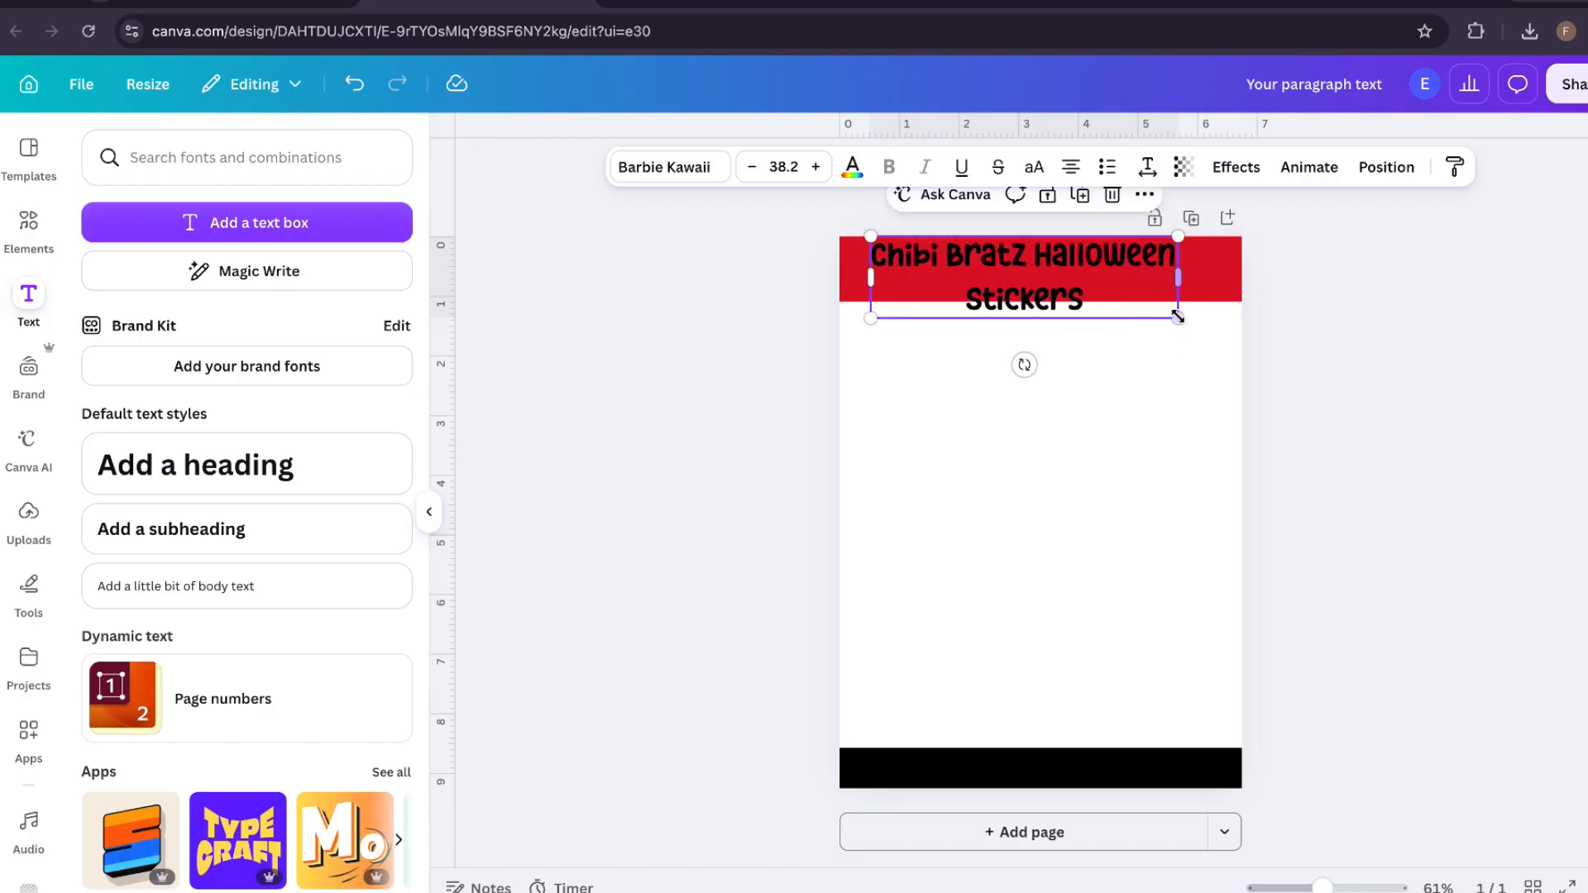
{"action": "left_click_drag", "start_coordinate": [1177, 317], "coordinate": [1098, 435]}
- Make the red header bar about 1.4 in tall and move the title onto it
{"action": "left_click", "coordinate": [1096, 286]}
{"action": "left_click_drag", "start_coordinate": [1044, 297], "coordinate": [1043, 313]}
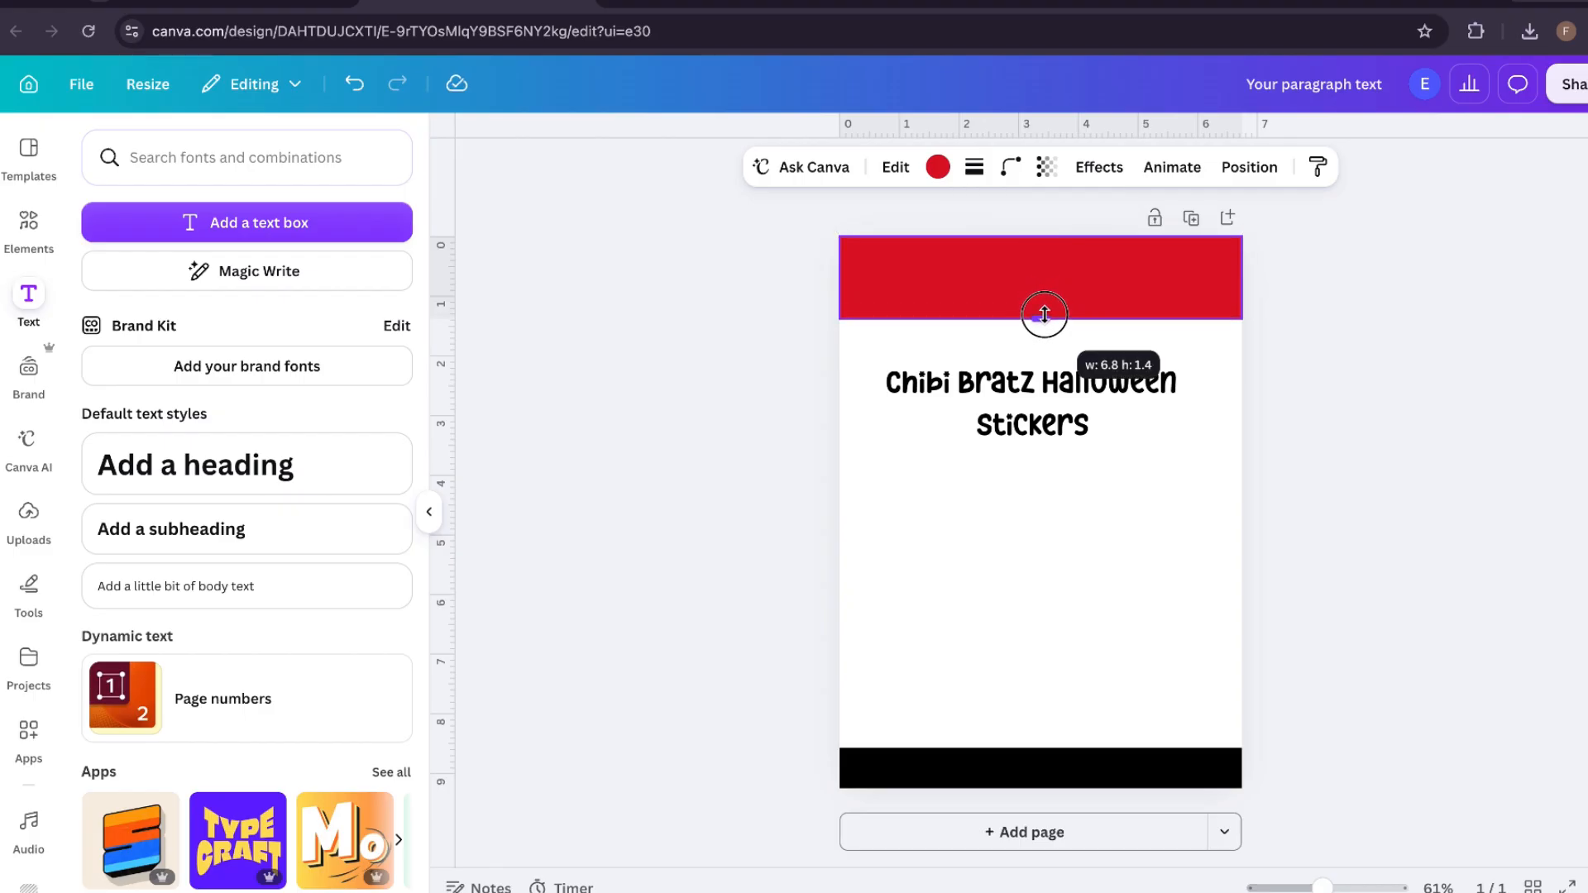
{"action": "left_click", "coordinate": [1035, 405]}
{"action": "left_click_drag", "start_coordinate": [1035, 405], "coordinate": [1072, 261]}
{"action": "left_click", "coordinate": [1138, 333]}
{"action": "left_click", "coordinate": [1066, 265]}
{"action": "left_click", "coordinate": [1047, 420]}
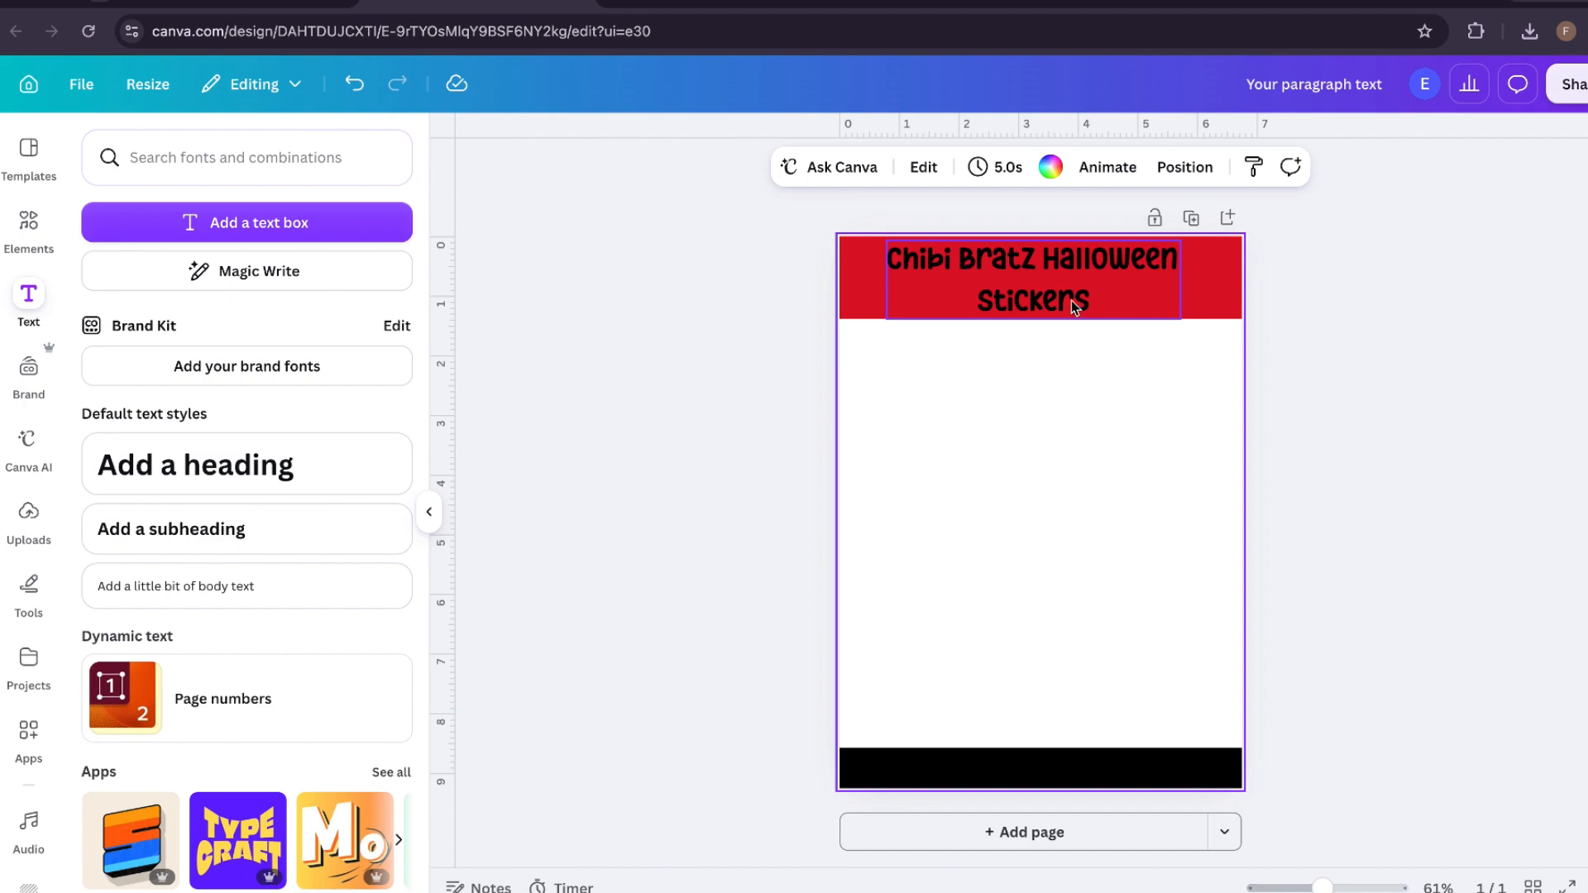
- Open the text effects for the title and look through the available styles, shapes and advanced effects
{"action": "left_click", "coordinate": [1085, 277]}
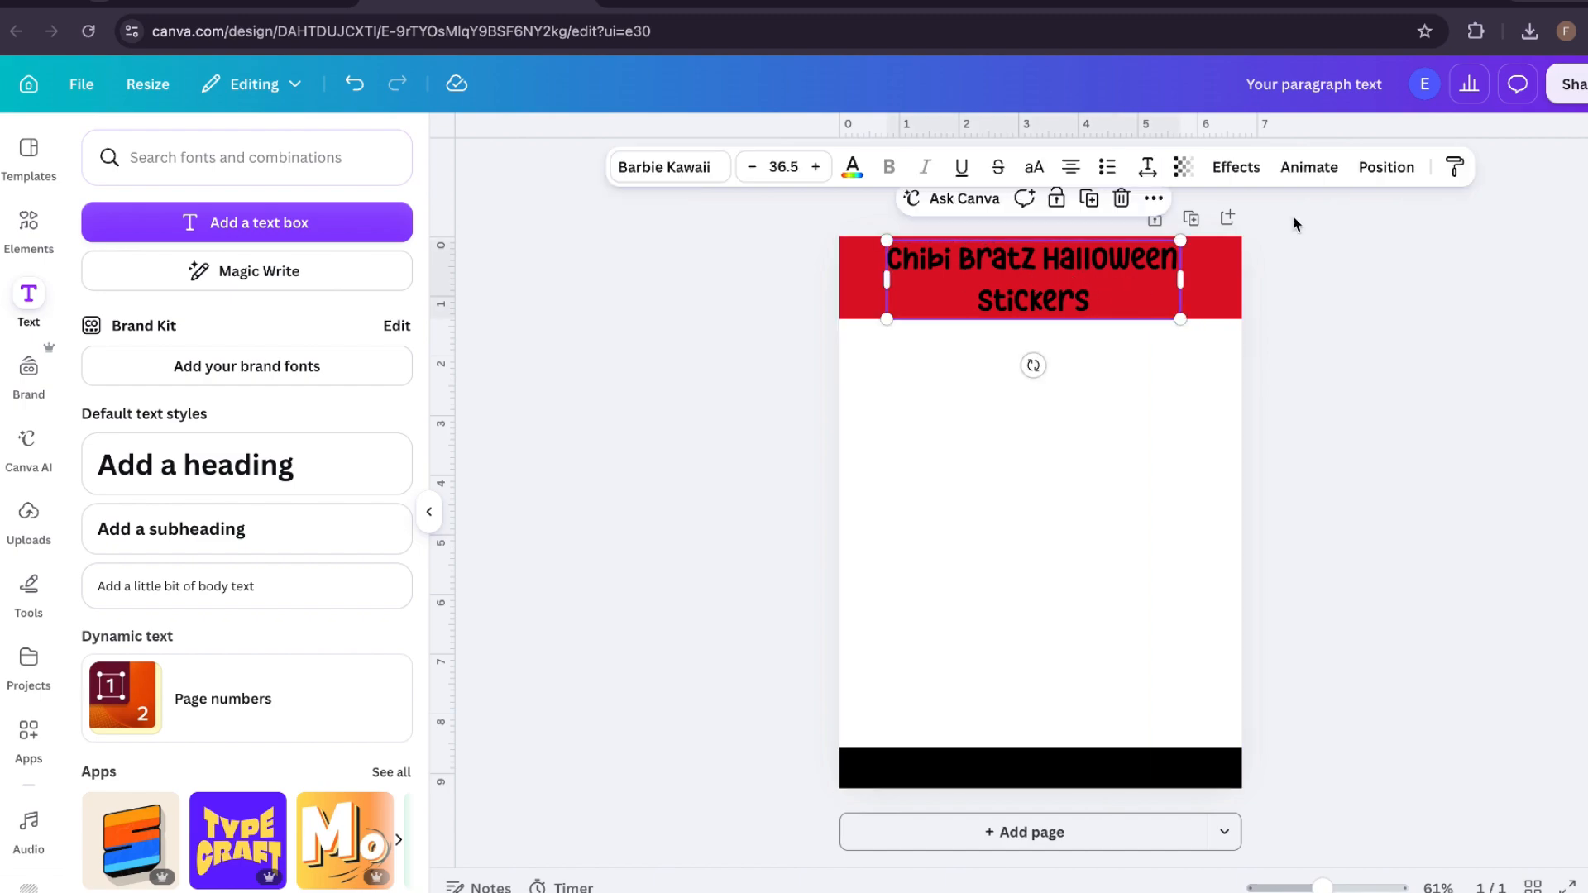
{"action": "left_click", "coordinate": [1230, 176]}
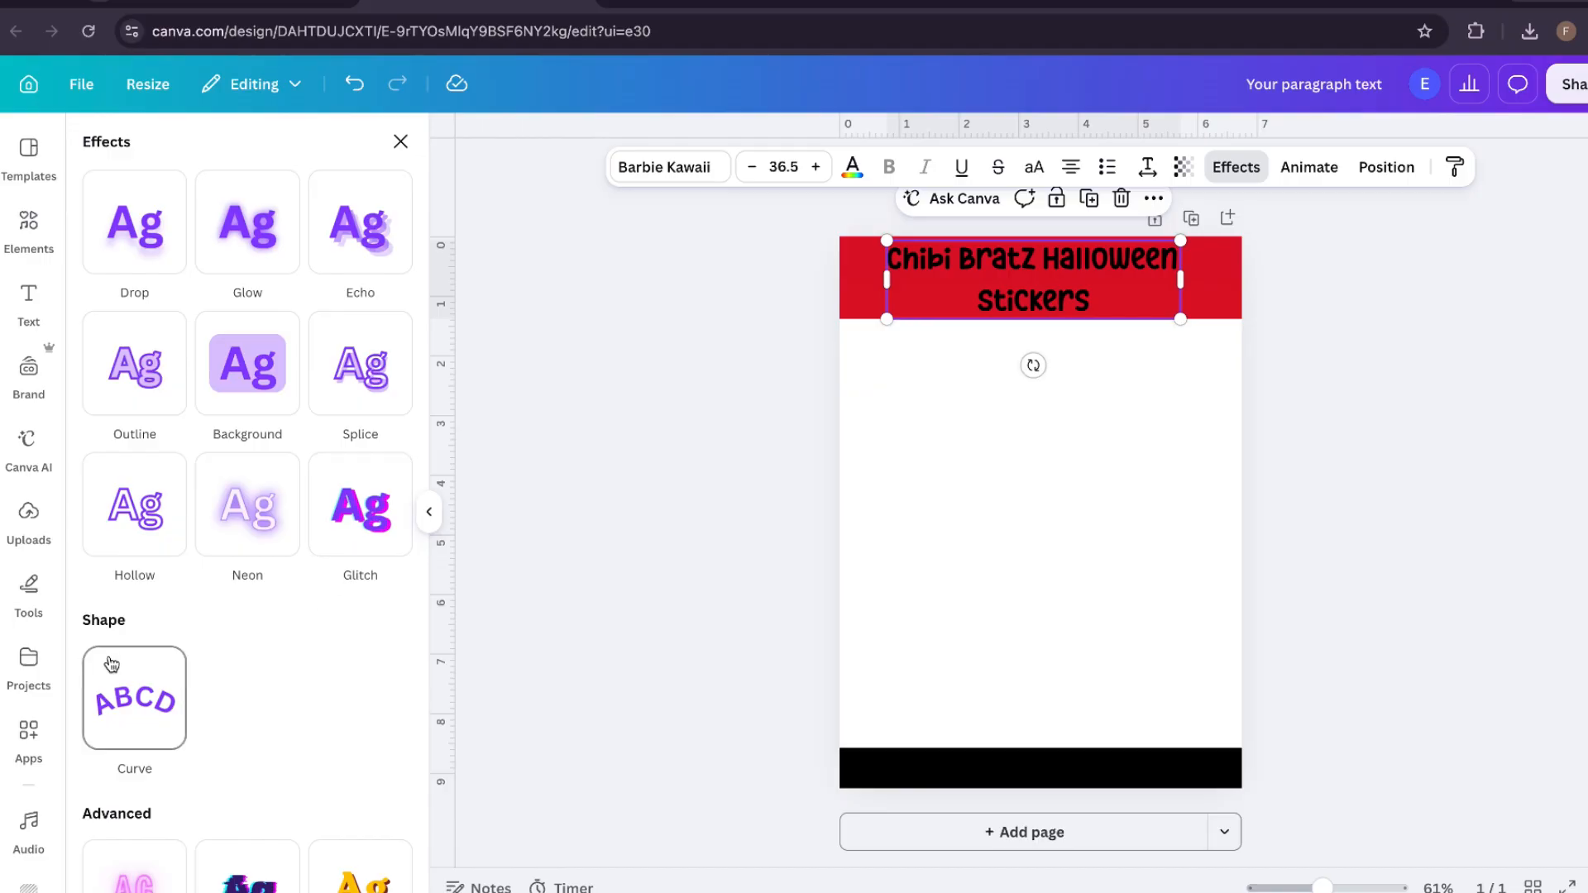
{"action": "scroll", "coordinate": [125, 678], "scroll_direction": "down", "scroll_amount": 2}
{"action": "scroll", "coordinate": [126, 678], "scroll_direction": "up", "scroll_amount": 2}
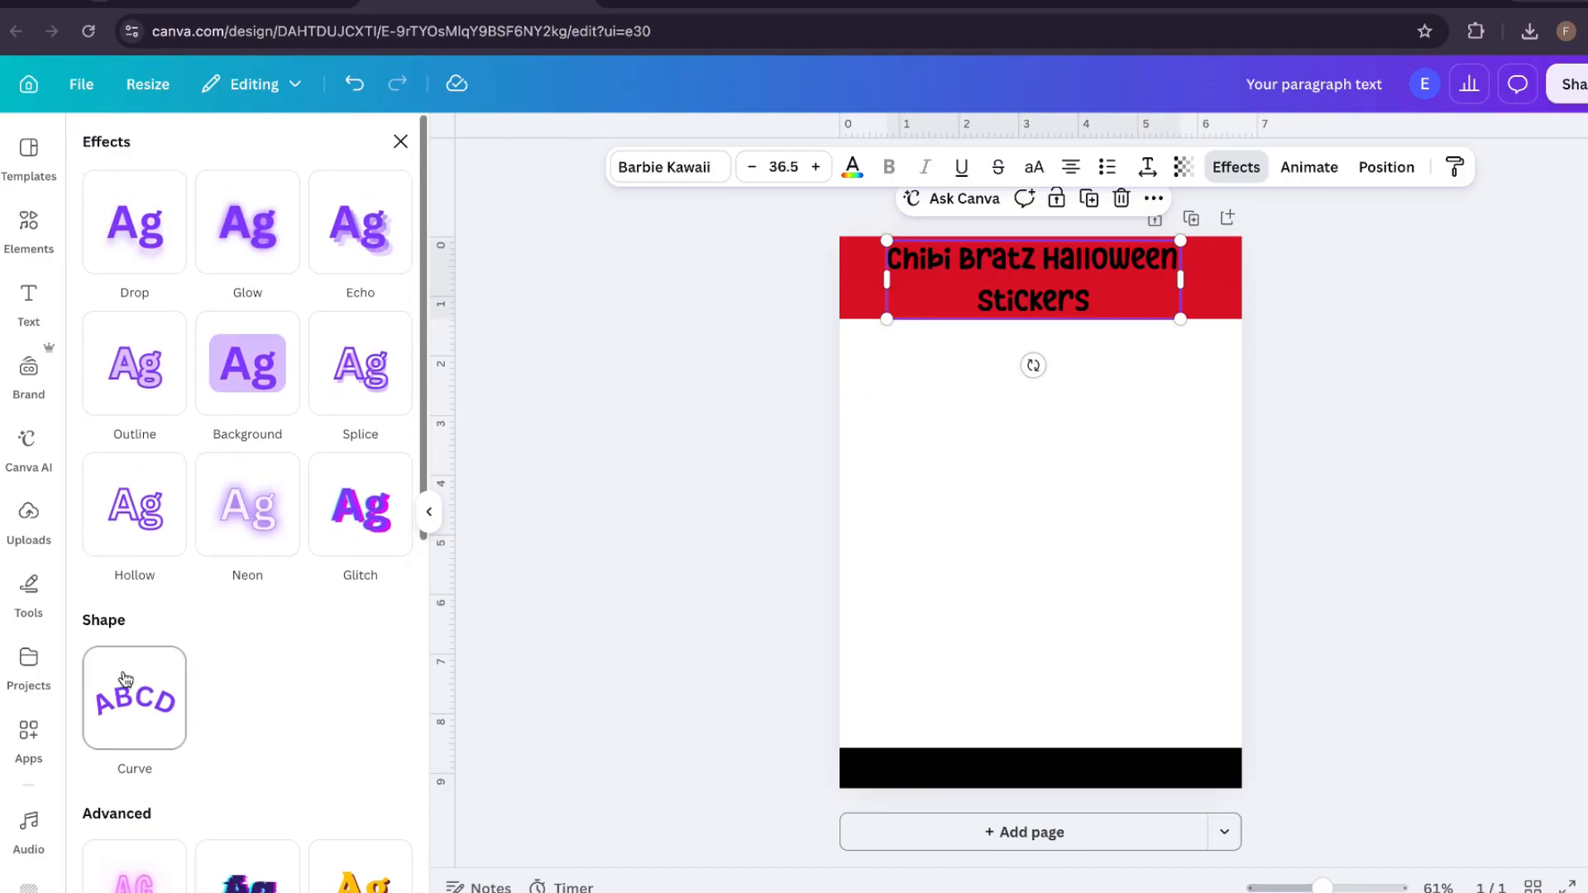
{"action": "scroll", "coordinate": [125, 678], "scroll_direction": "down", "scroll_amount": 1}
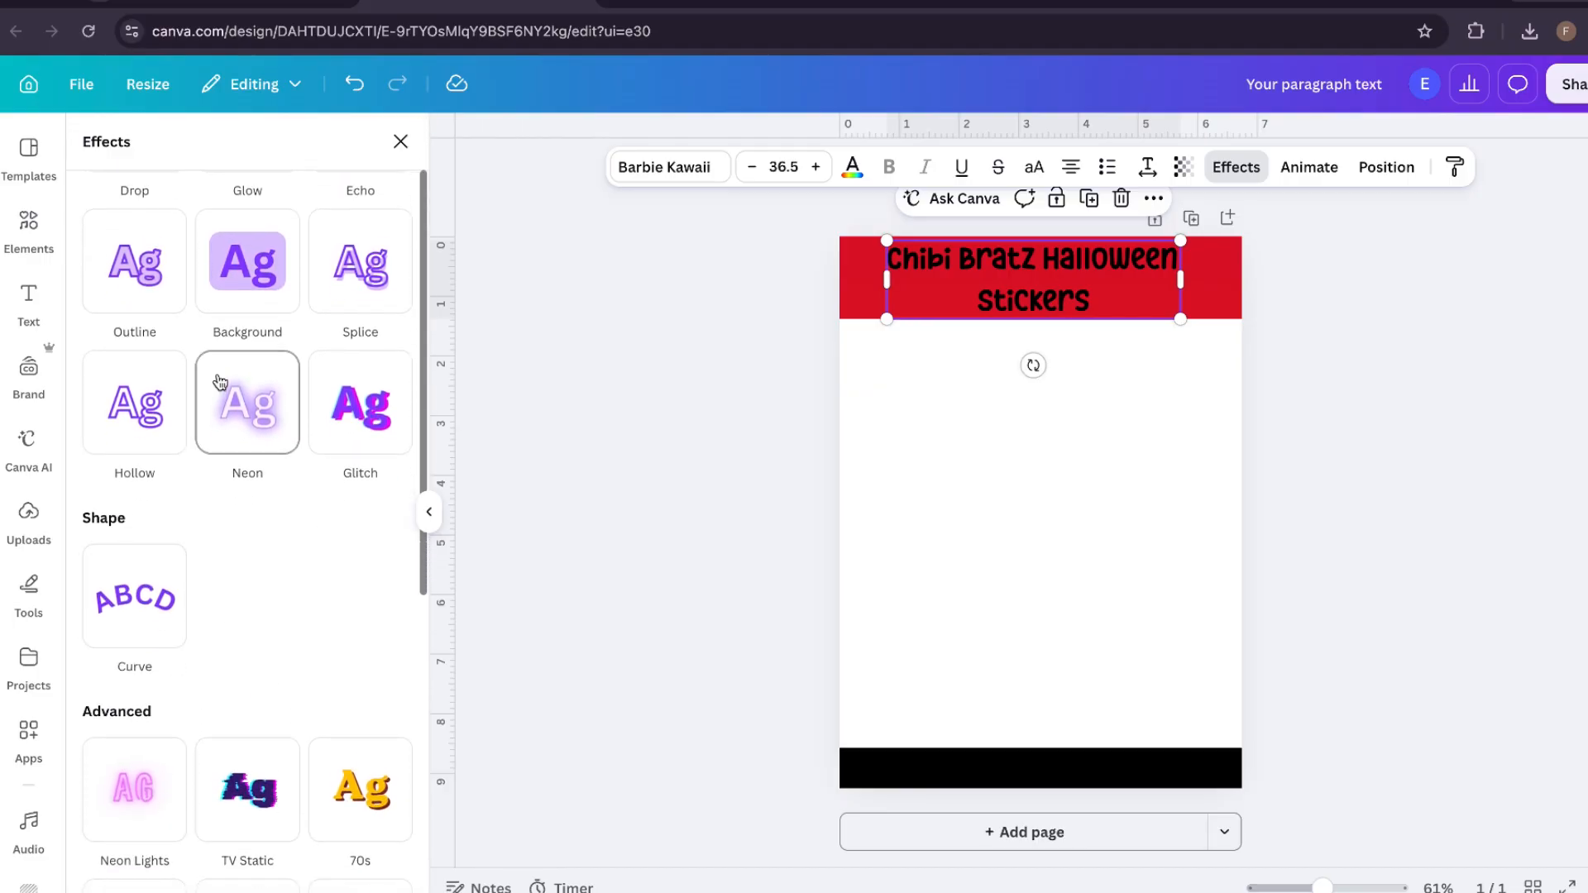
{"action": "scroll", "coordinate": [178, 296], "scroll_direction": "up", "scroll_amount": 1}
- Try a Glow effect with an intensity of 57 on the title, and remove it
{"action": "left_click", "coordinate": [249, 235]}
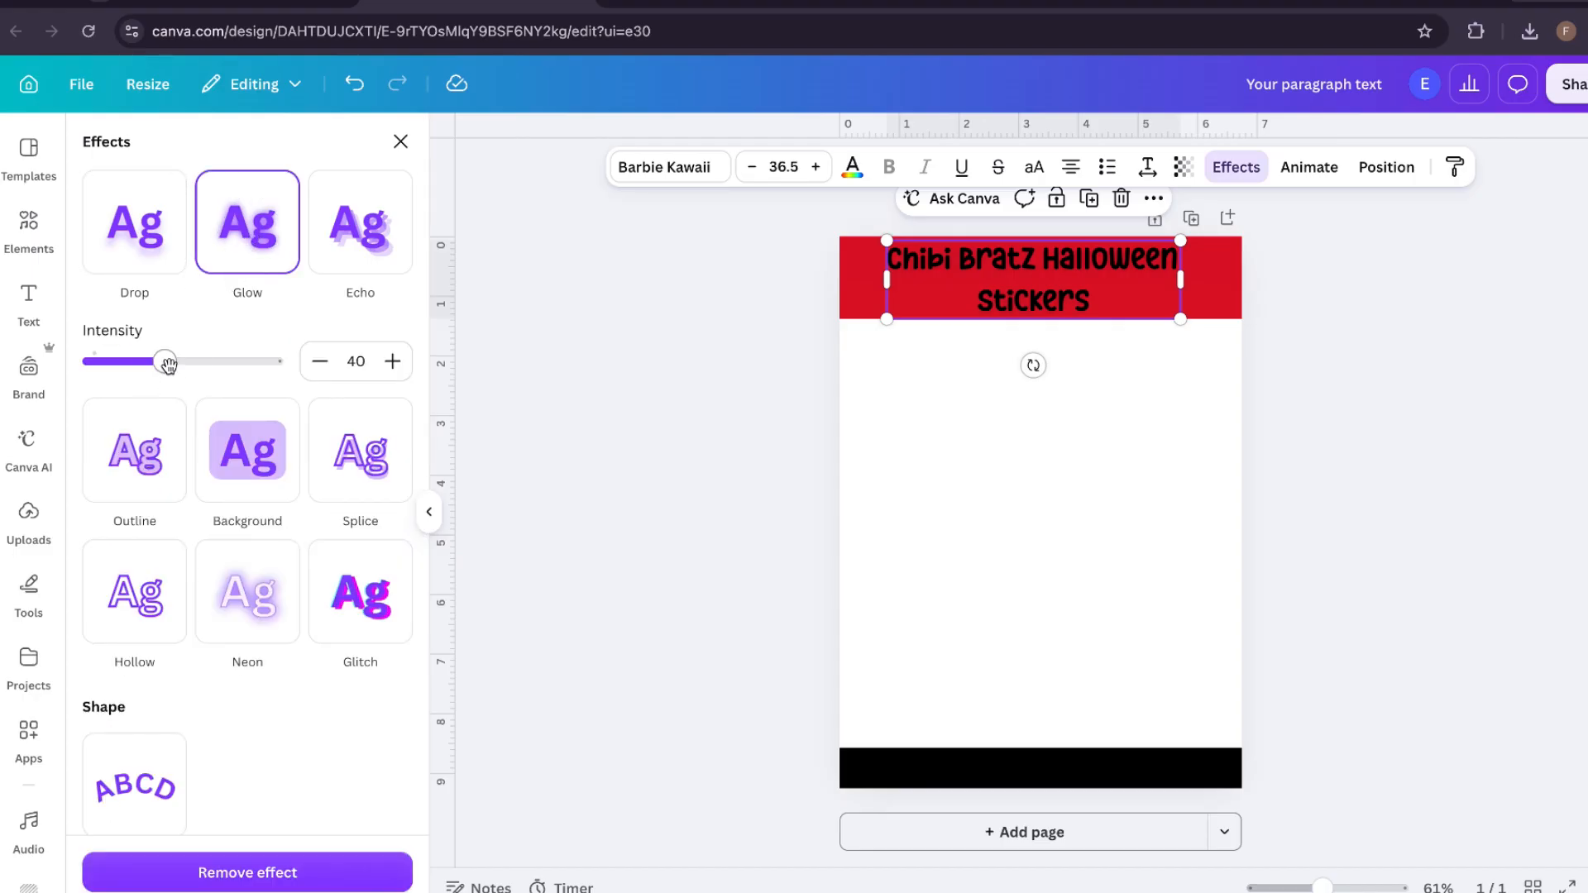
{"action": "mouse_move", "coordinate": [165, 361]}
{"action": "left_mouse_down"}
{"action": "mouse_move", "coordinate": [271, 367]}
{"action": "mouse_move", "coordinate": [149, 366]}
{"action": "mouse_move", "coordinate": [195, 364]}
{"action": "left_mouse_up"}
{"action": "scroll", "coordinate": [195, 371], "scroll_direction": "down", "scroll_amount": 3}
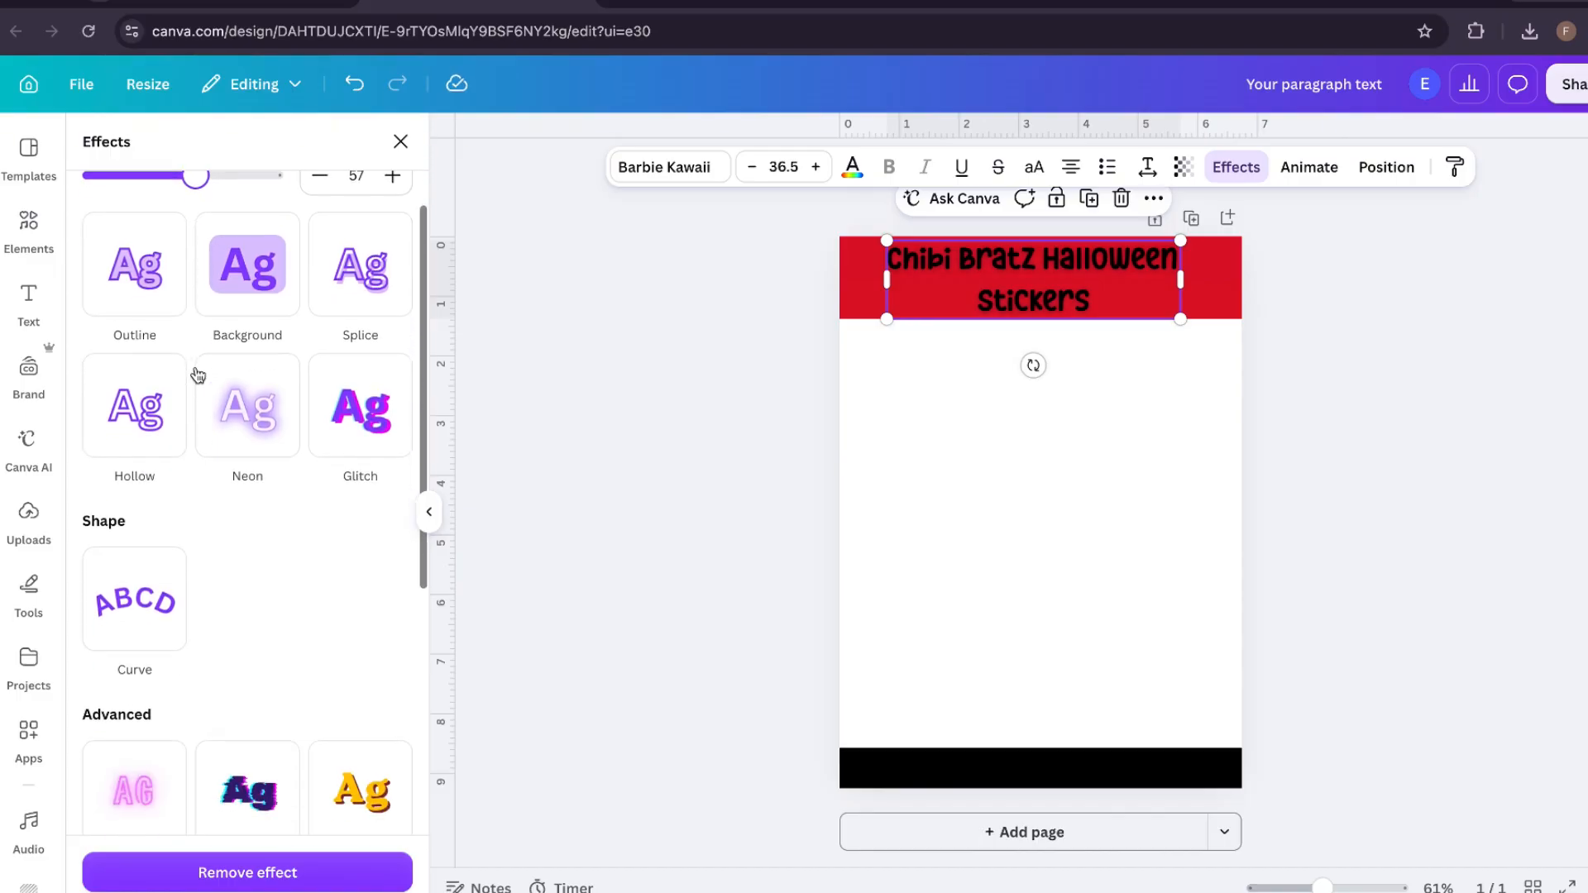
{"action": "scroll", "coordinate": [197, 376], "scroll_direction": "up", "scroll_amount": 2}
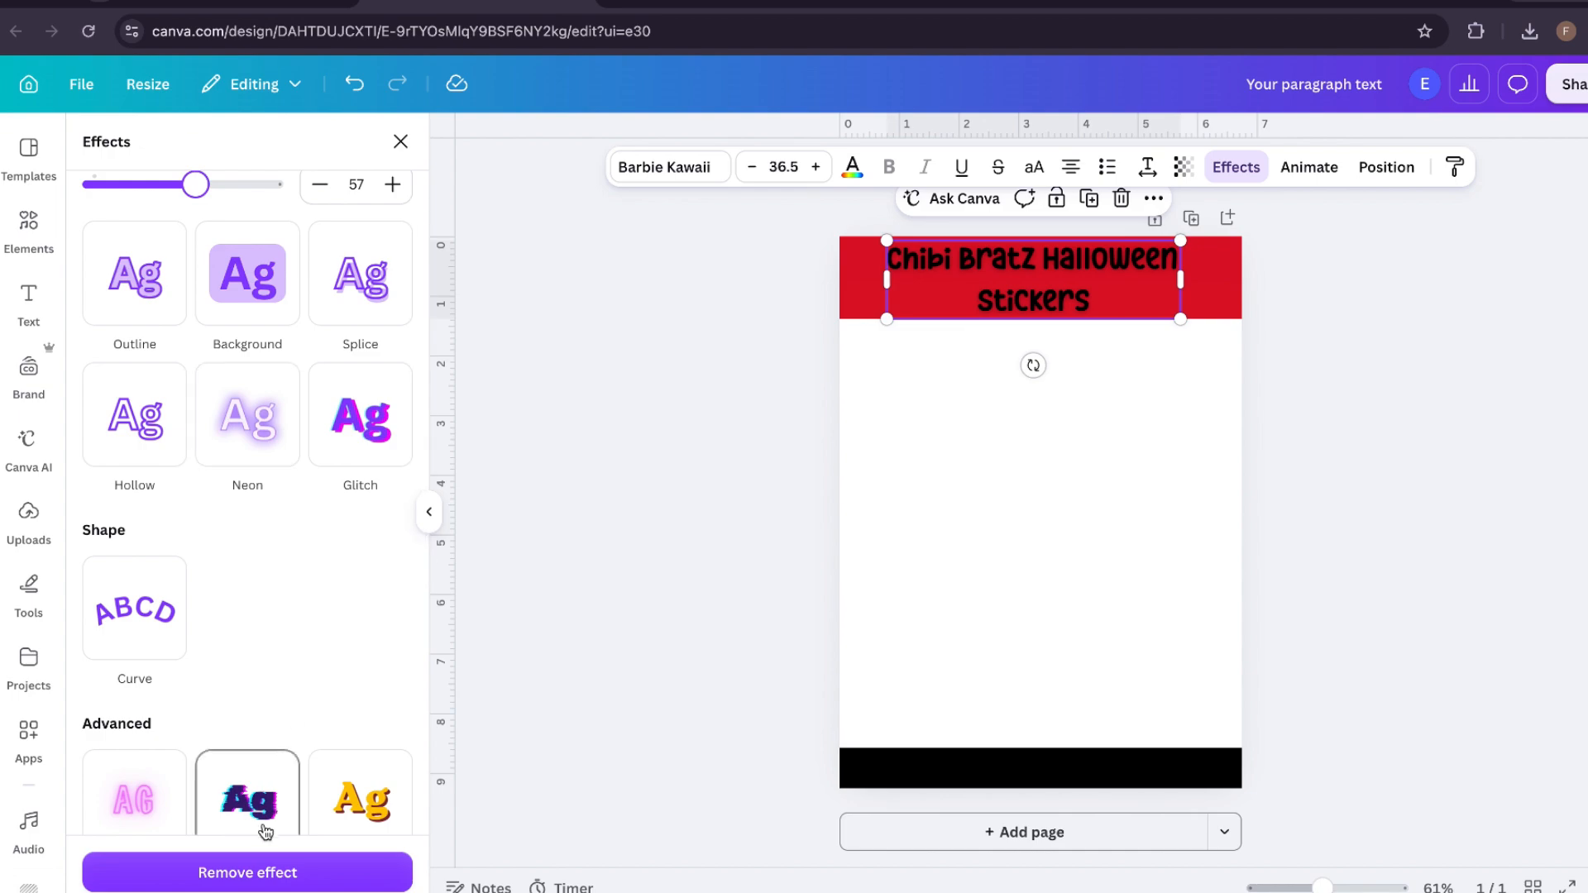
{"action": "left_click", "coordinate": [237, 875]}
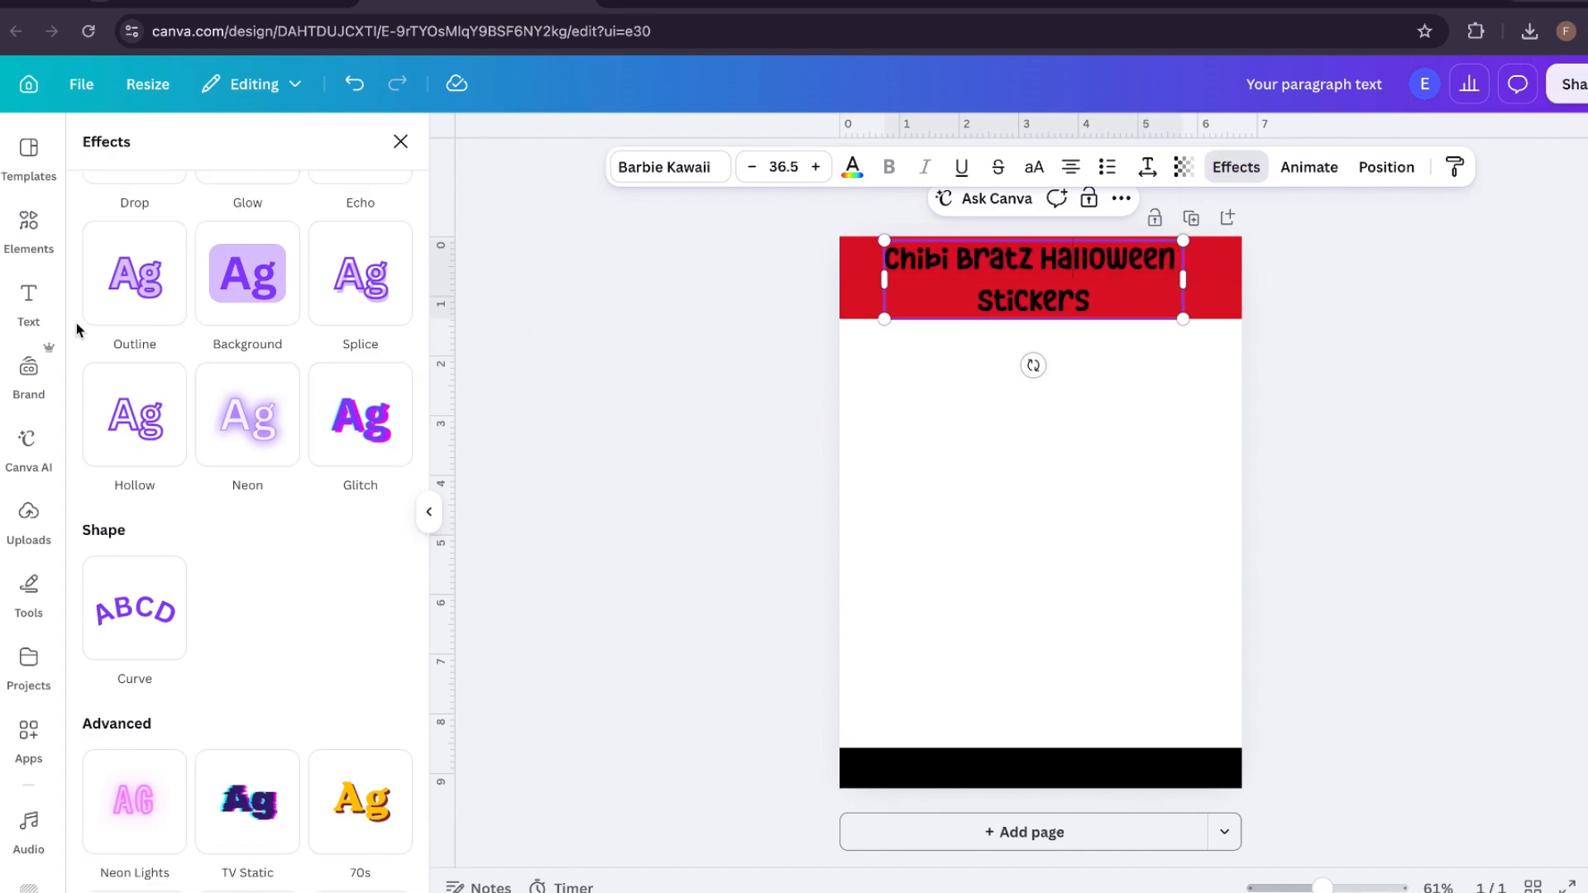
- Give the title a white Outline effect with a thickness of 73
{"action": "left_click", "coordinate": [124, 302]}
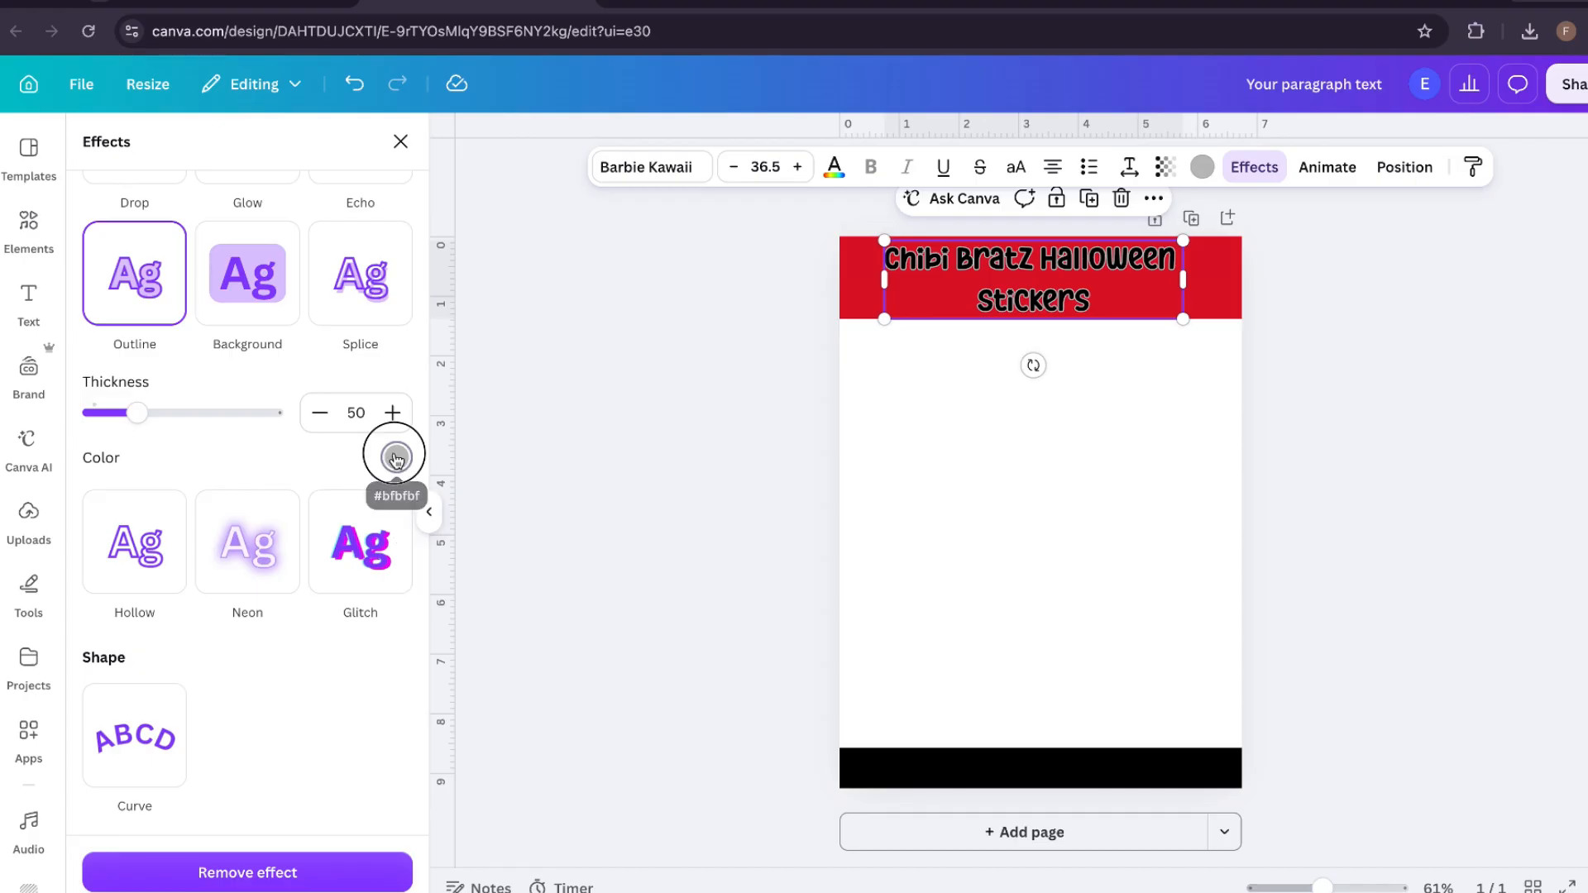
{"action": "left_click", "coordinate": [397, 457]}
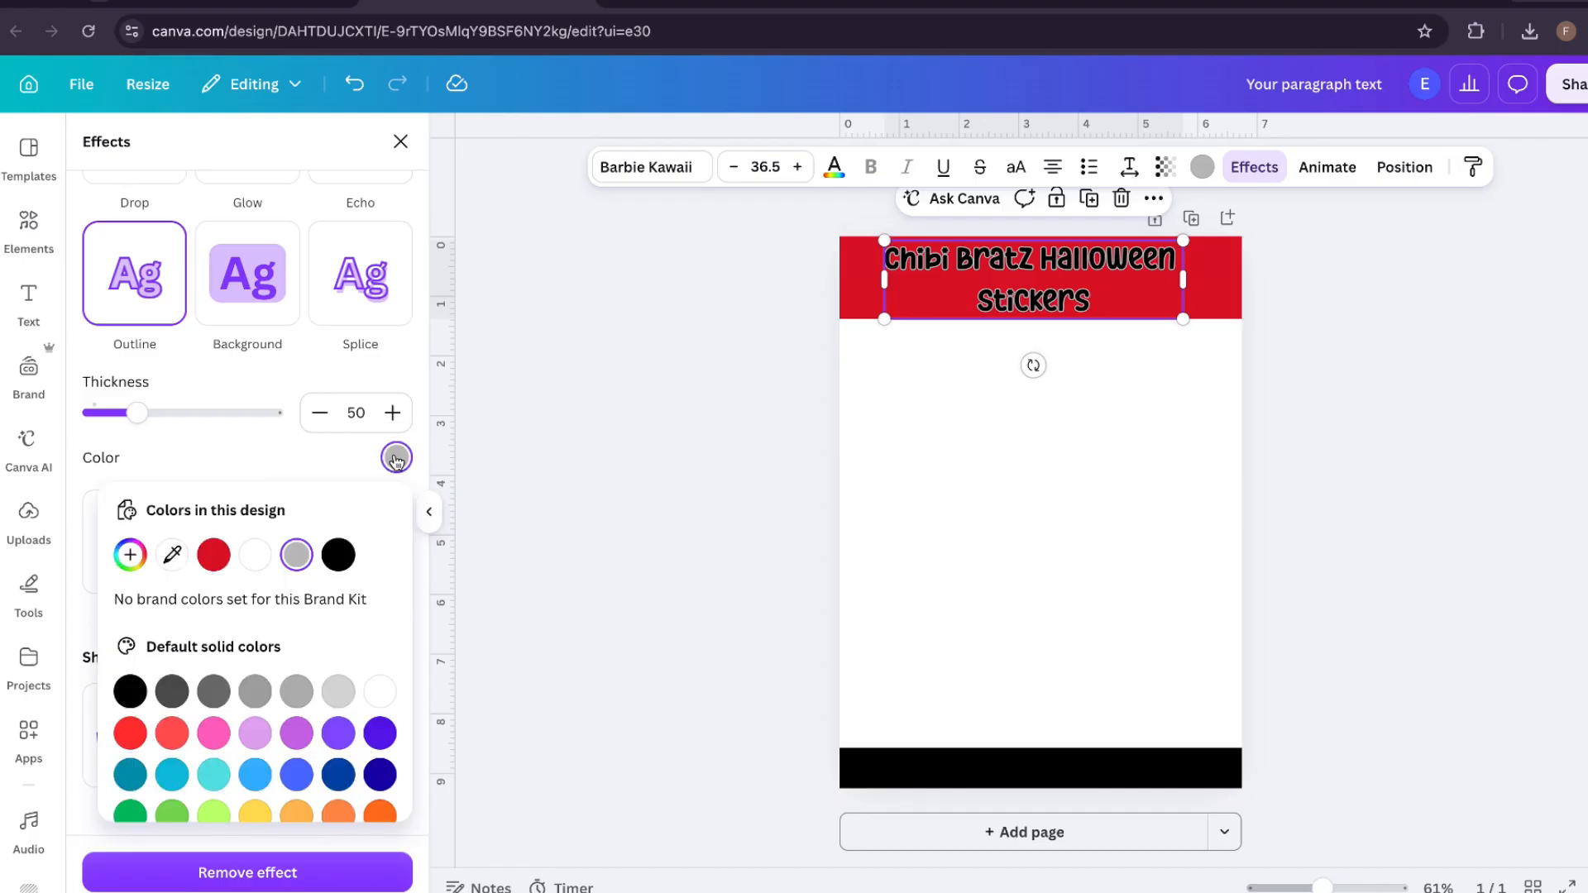
{"action": "left_click", "coordinate": [255, 554]}
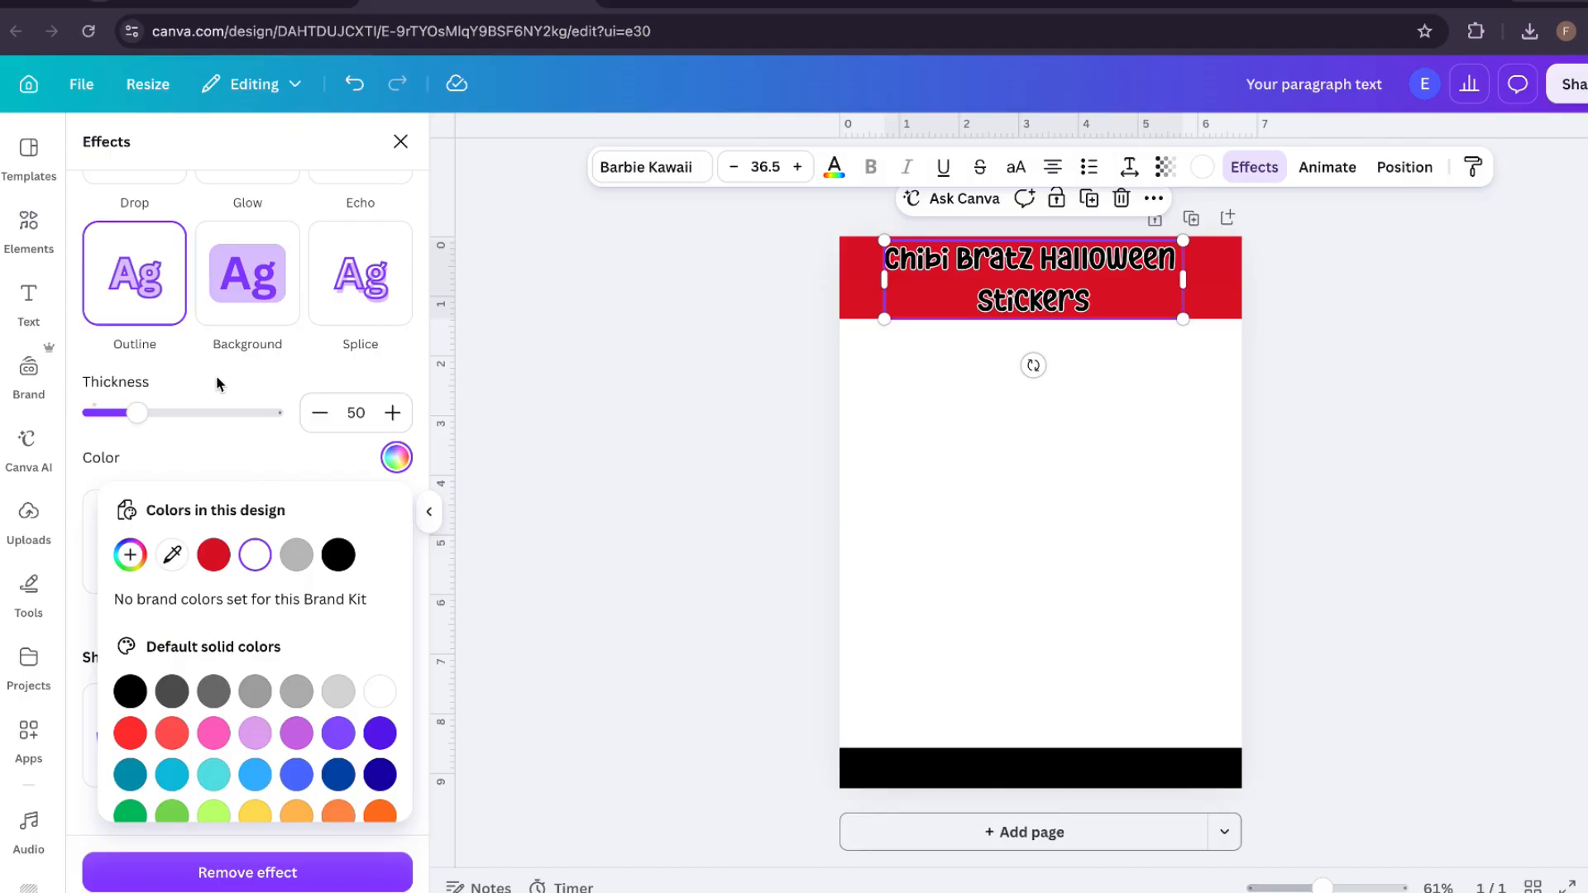
{"action": "left_click_drag", "start_coordinate": [137, 416], "coordinate": [158, 424]}
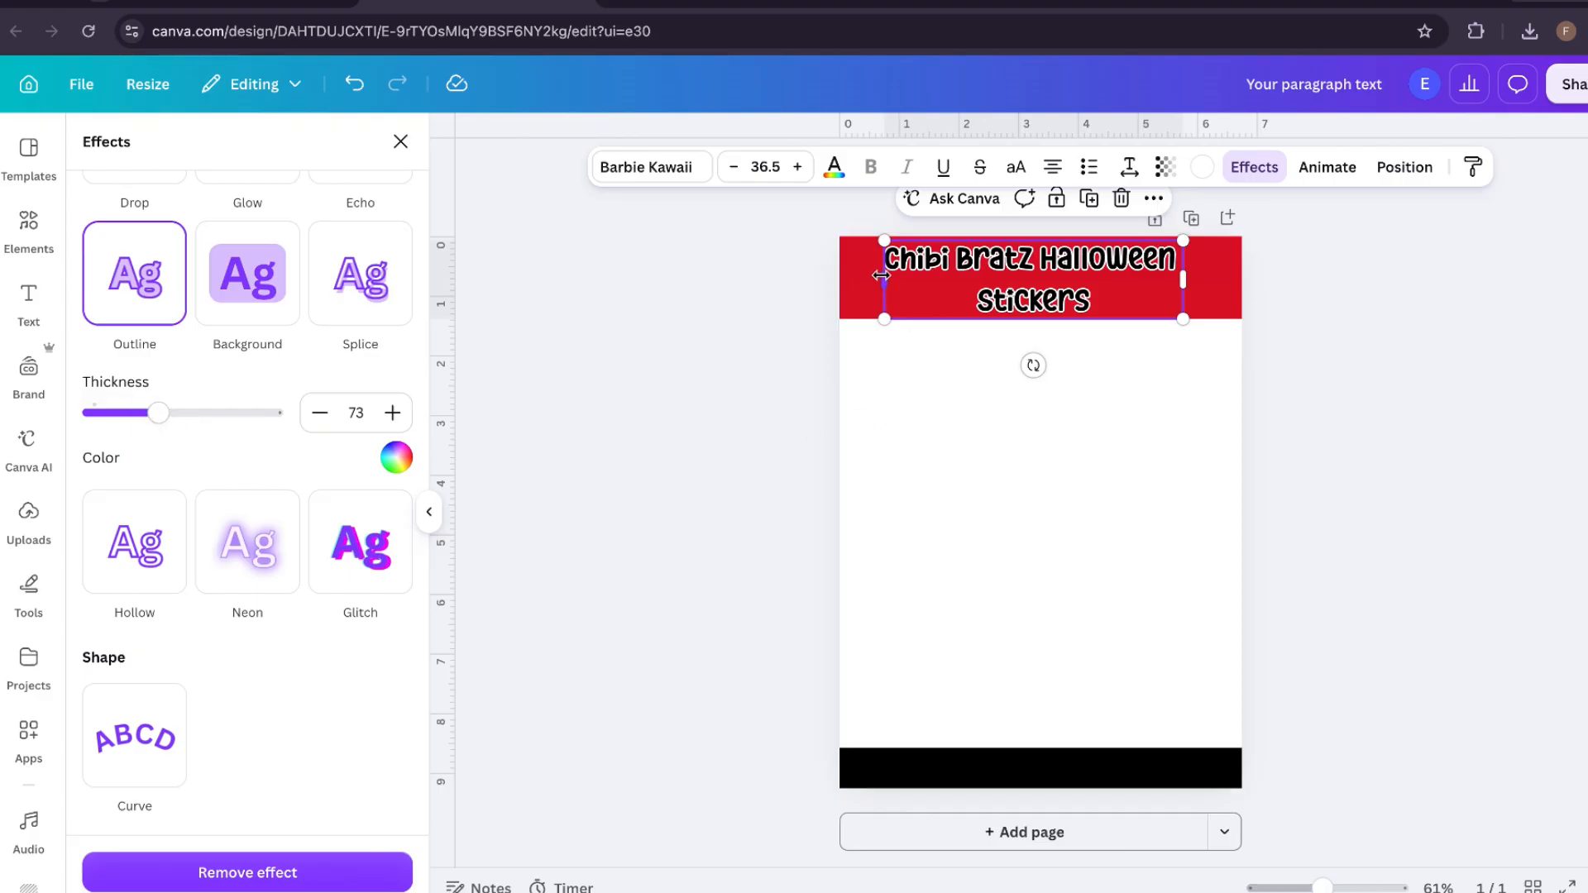
- Widen the title's text box on both sides so the title sits centered in the header bar
{"action": "left_click_drag", "start_coordinate": [881, 275], "coordinate": [862, 280]}
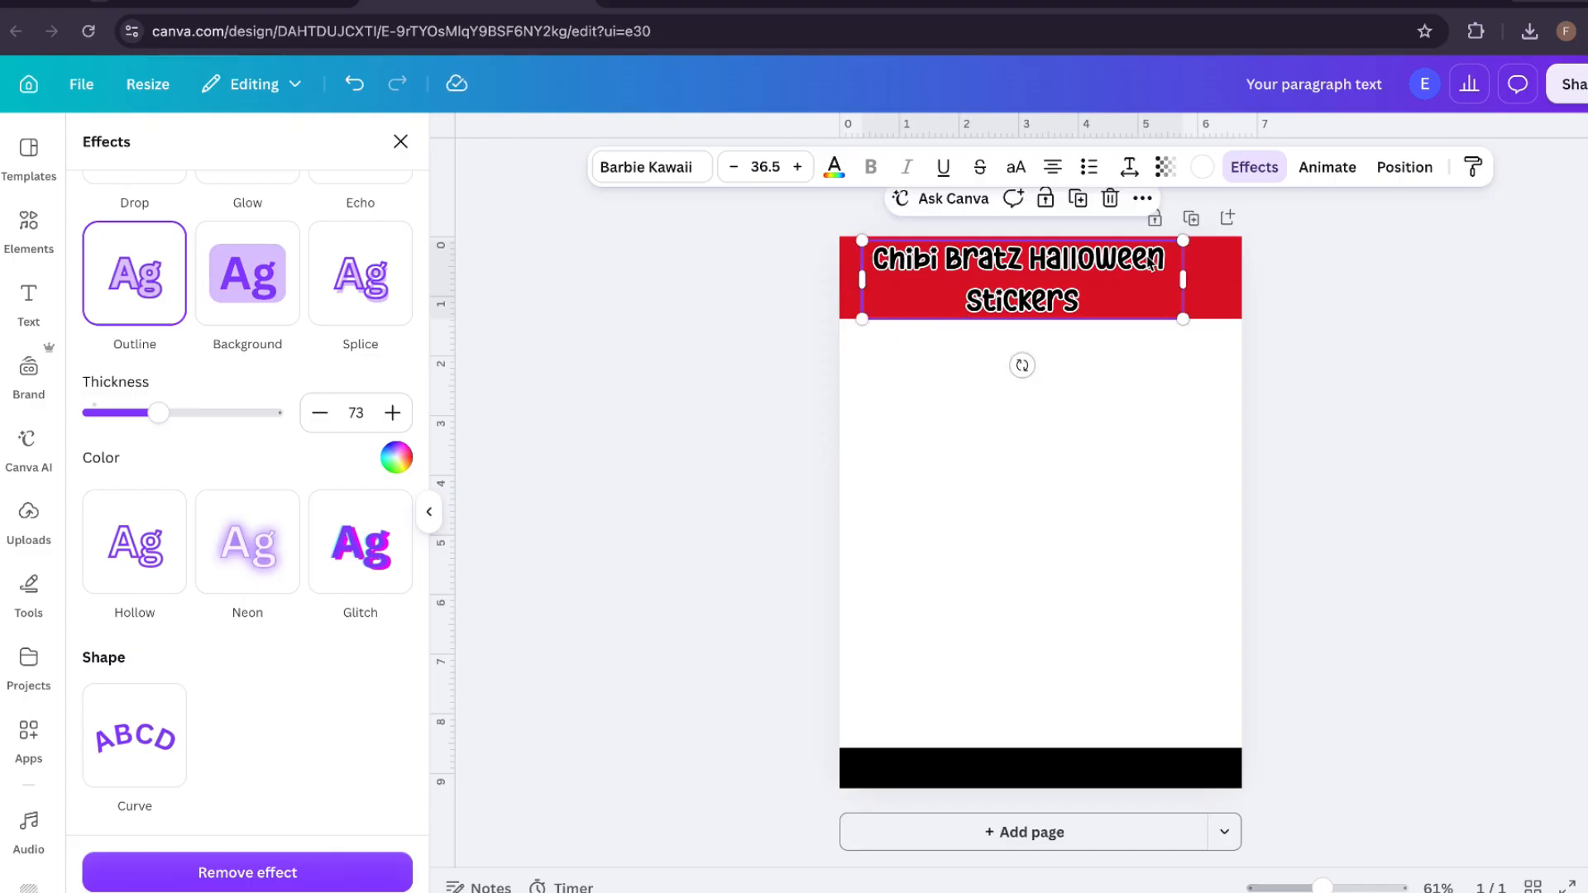
{"action": "left_click_drag", "start_coordinate": [1182, 279], "coordinate": [1222, 280]}
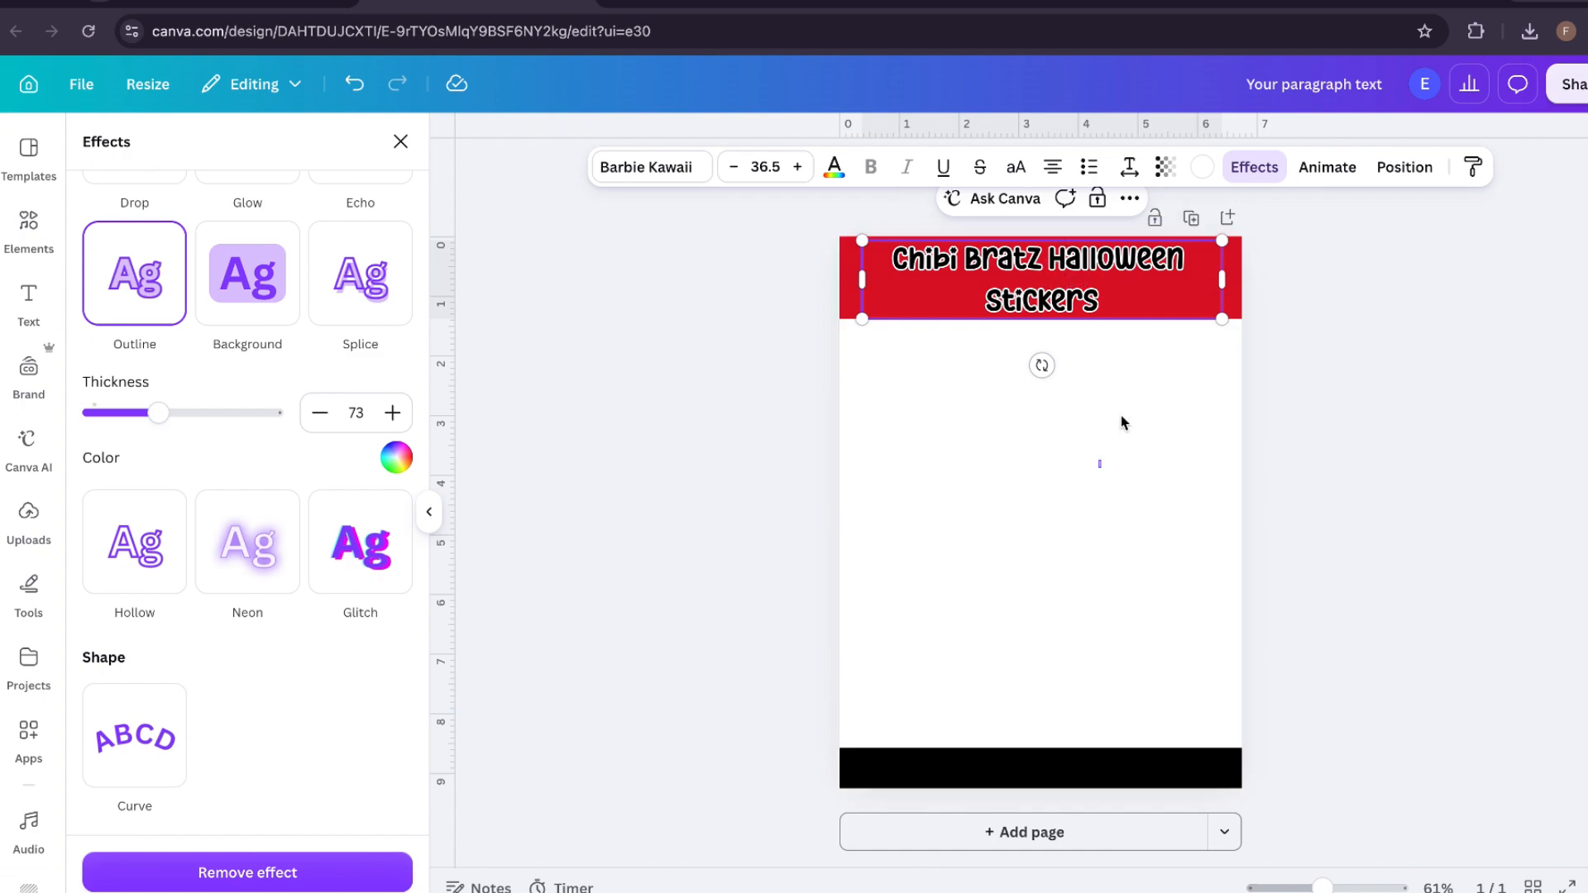
- Nudge the title so it is centered horizontally on the page within the red header bar
{"action": "left_click", "coordinate": [1042, 285]}
{"action": "left_click", "coordinate": [1400, 372]}
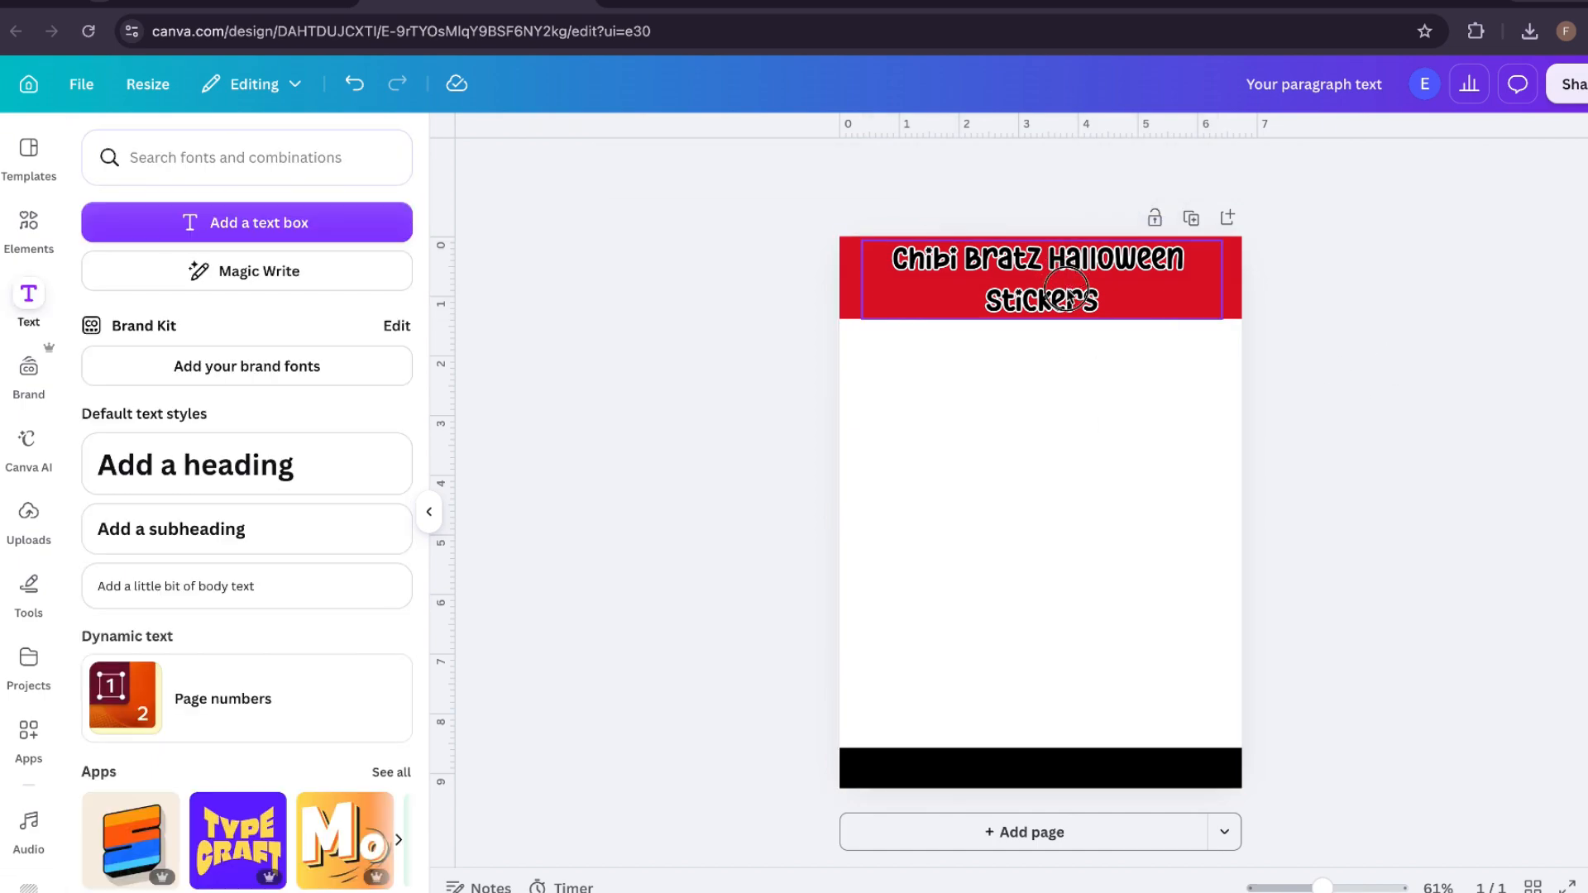
{"action": "left_click_drag", "start_coordinate": [1067, 298], "coordinate": [1055, 290]}
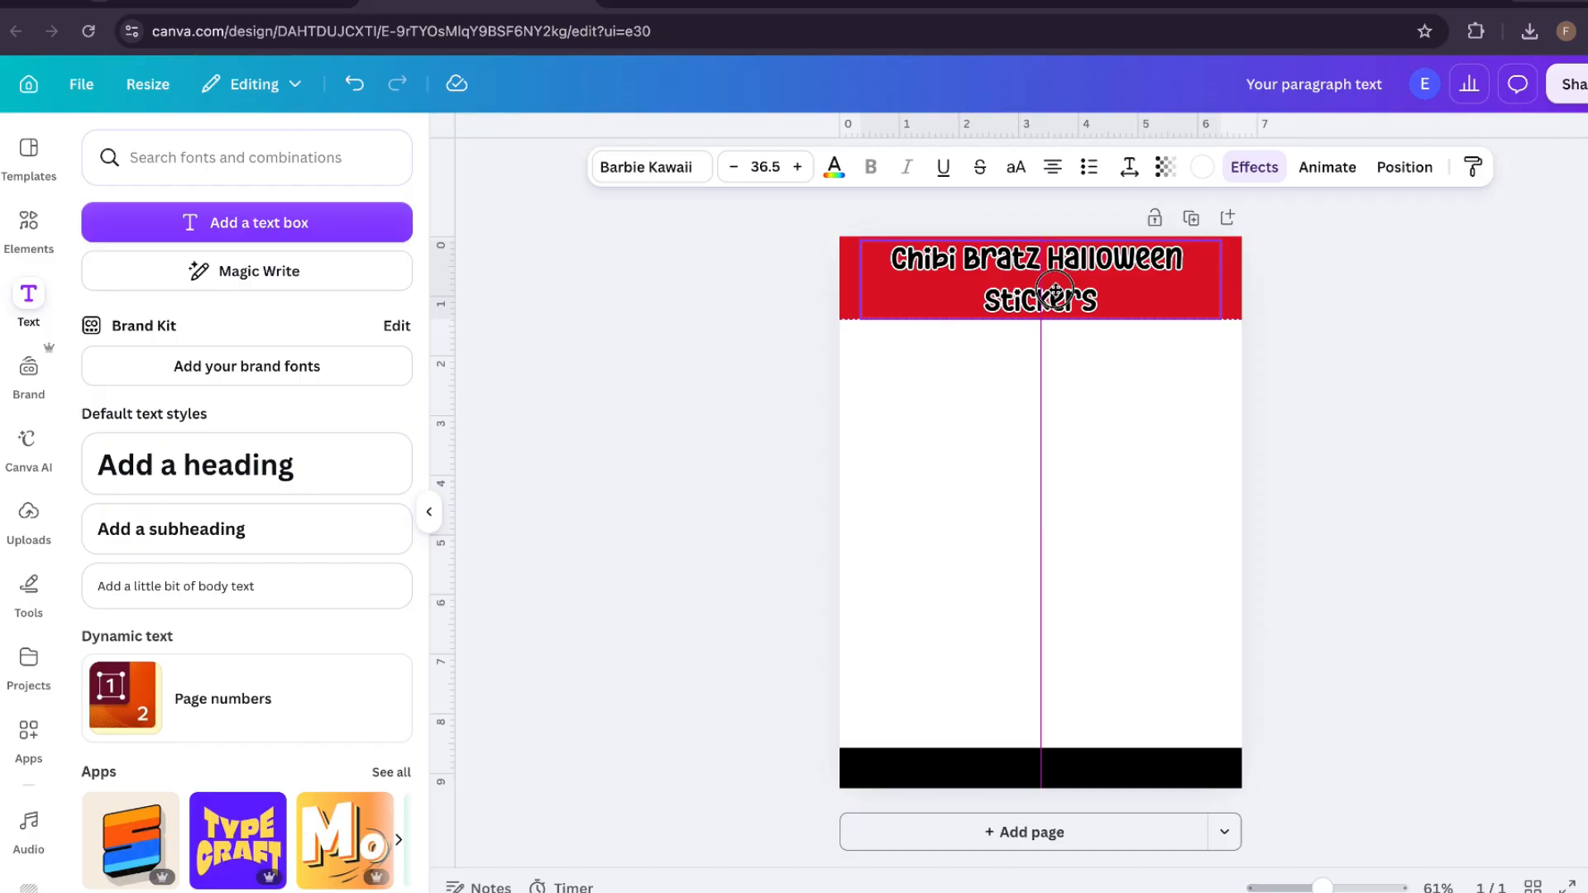
{"action": "left_click_drag", "start_coordinate": [1056, 289], "coordinate": [1055, 291]}
{"action": "left_click", "coordinate": [1093, 437]}
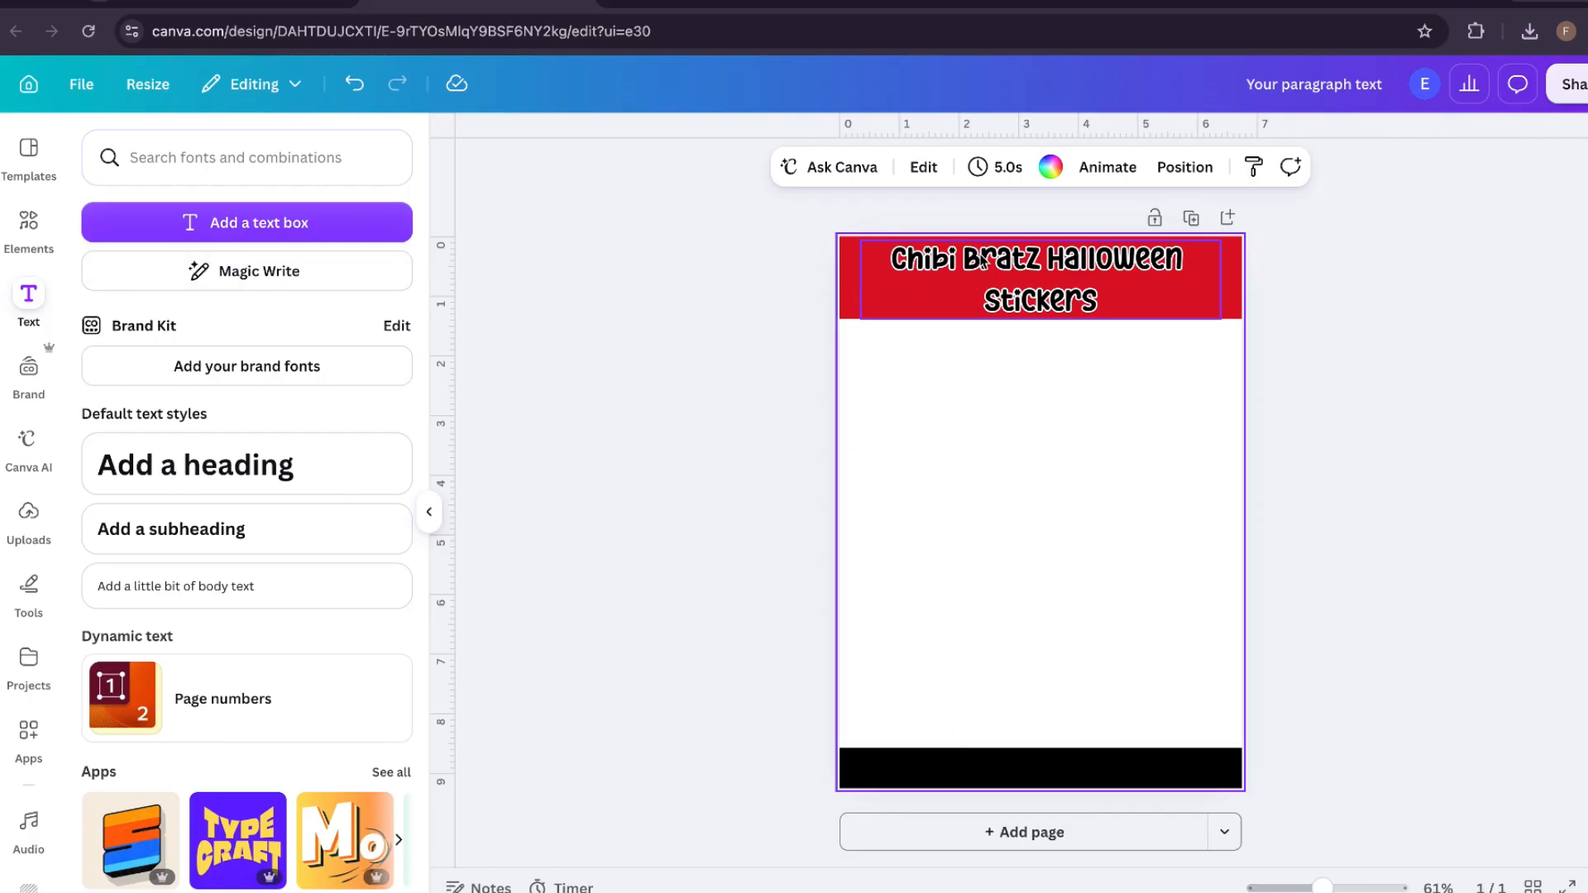
- Add a heading containing the creator's brand name and set its font to Barbie Kawaii
{"action": "left_click", "coordinate": [231, 491]}
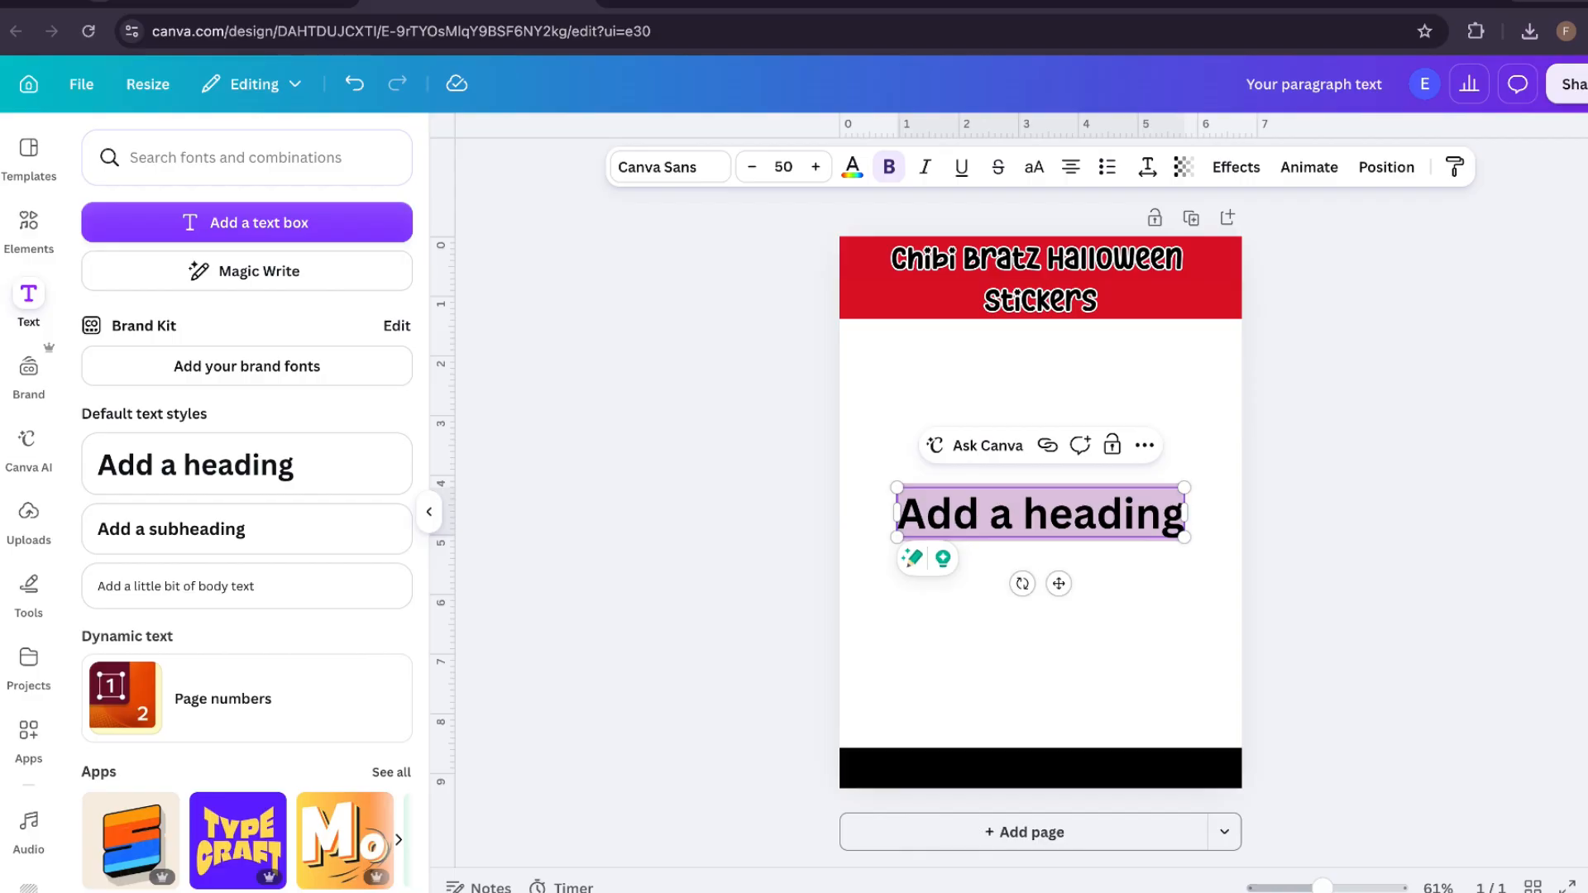
{"action": "type", "text": "Felix"}
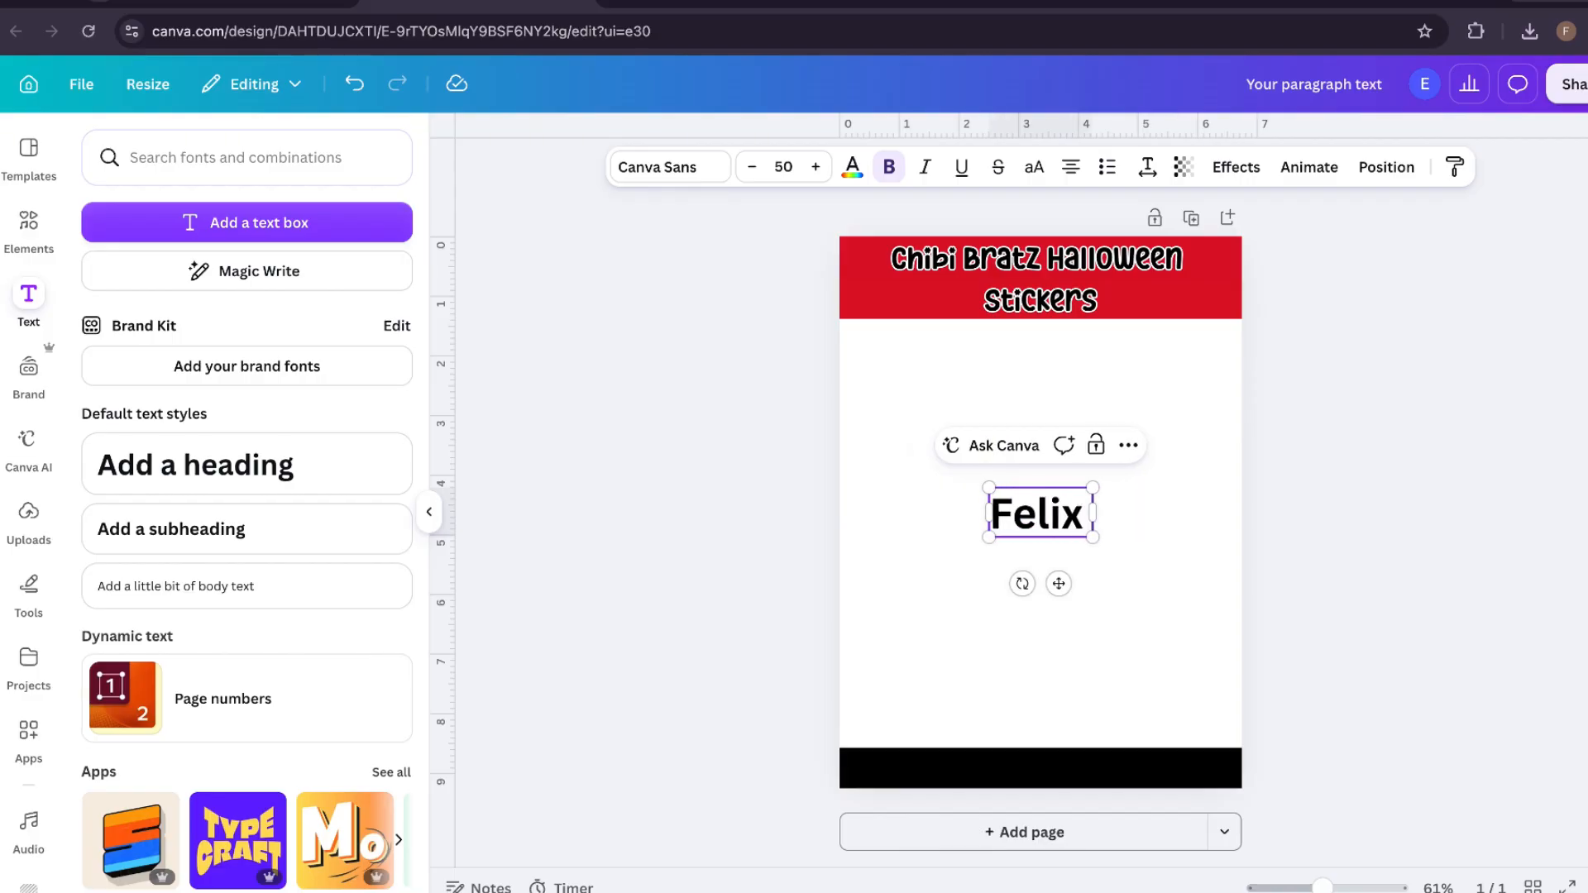
{"action": "key", "text": "BackSpace"}
{"action": "type", "text": "ci"}
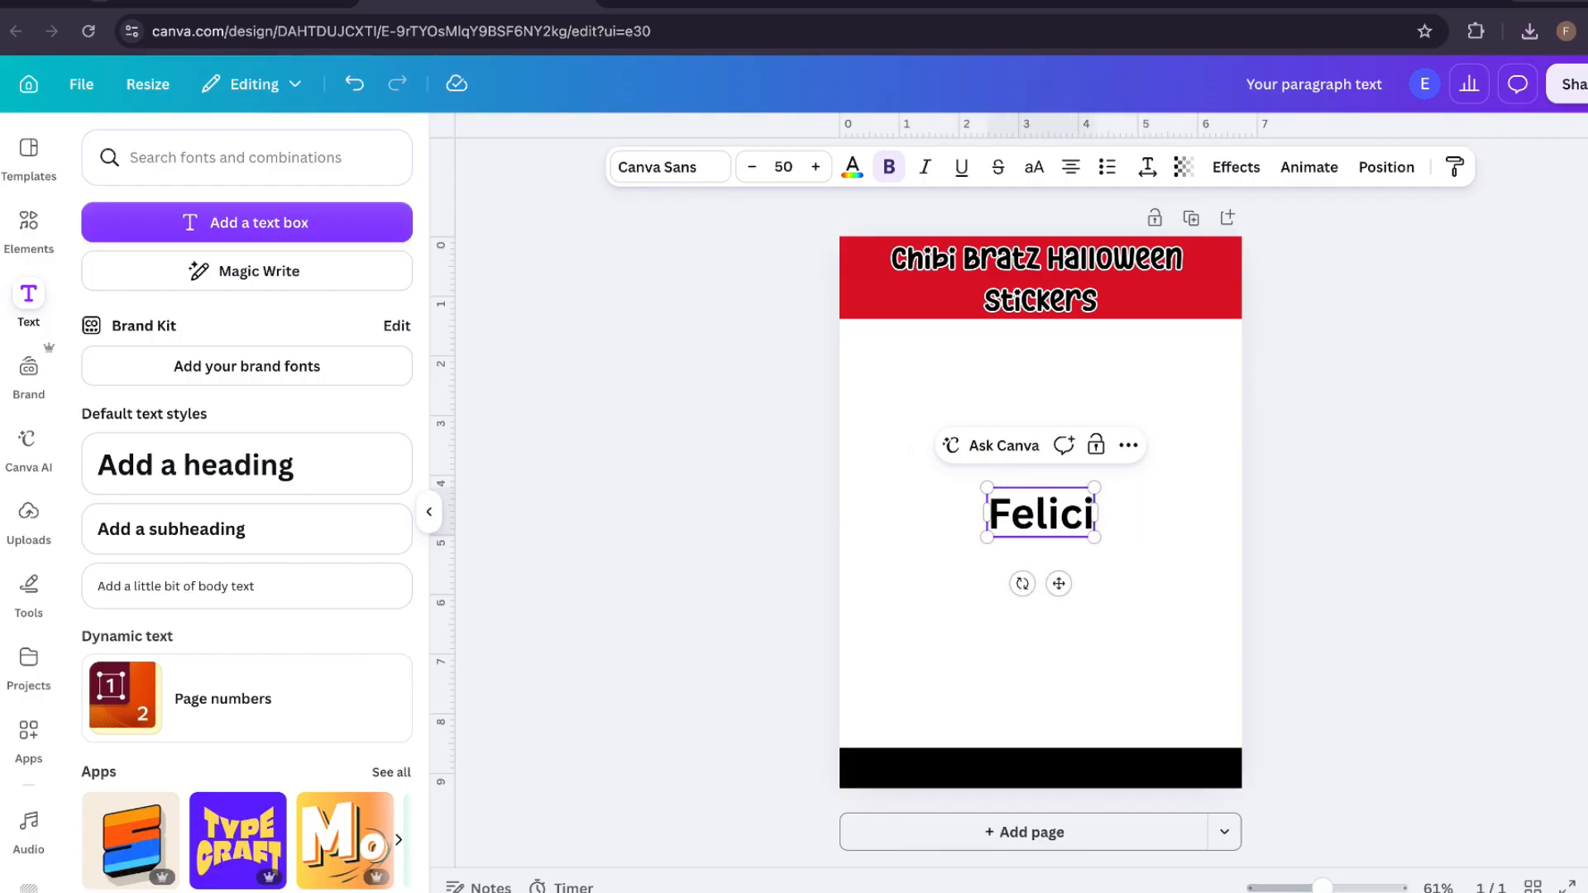
{"action": "type", "text": "a Craft"}
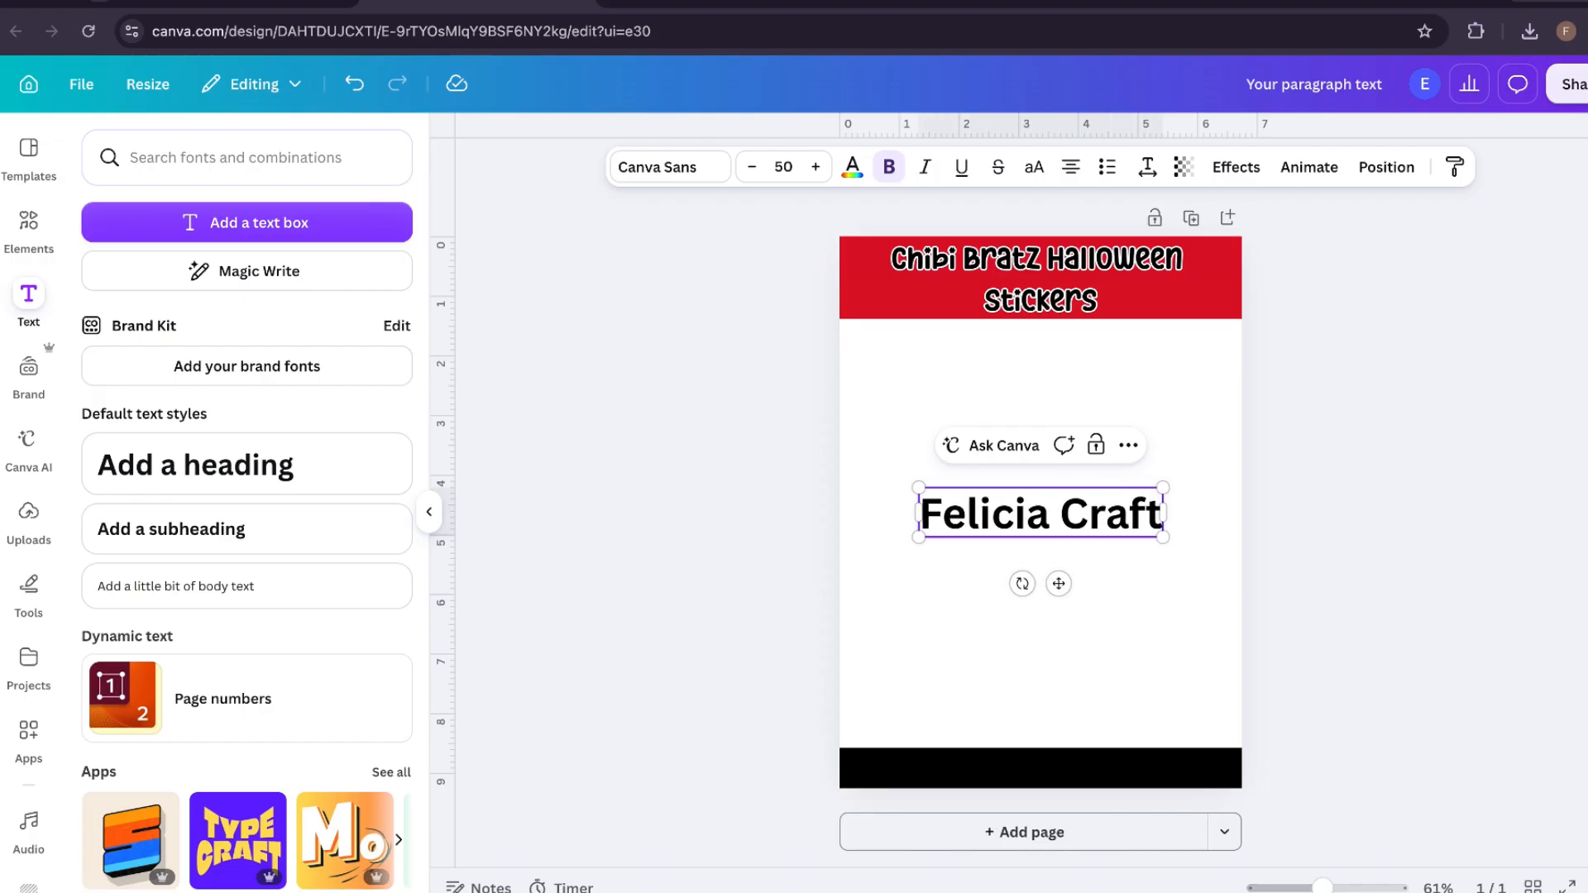
{"action": "type", "text": "y Queen"}
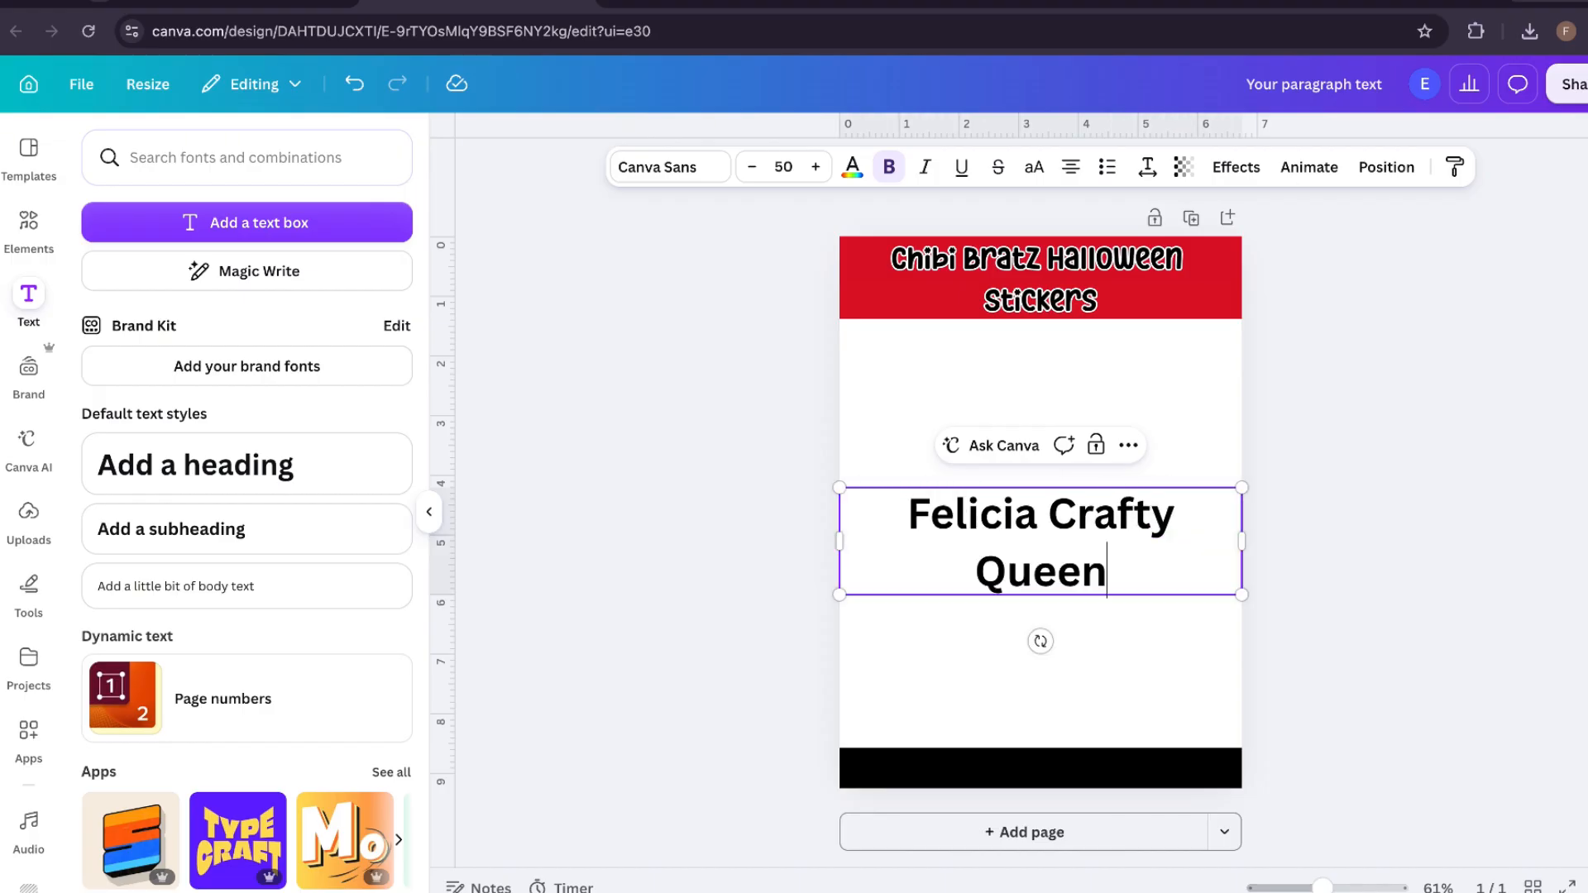
{"action": "left_click", "coordinate": [654, 166]}
{"action": "left_click", "coordinate": [177, 391]}
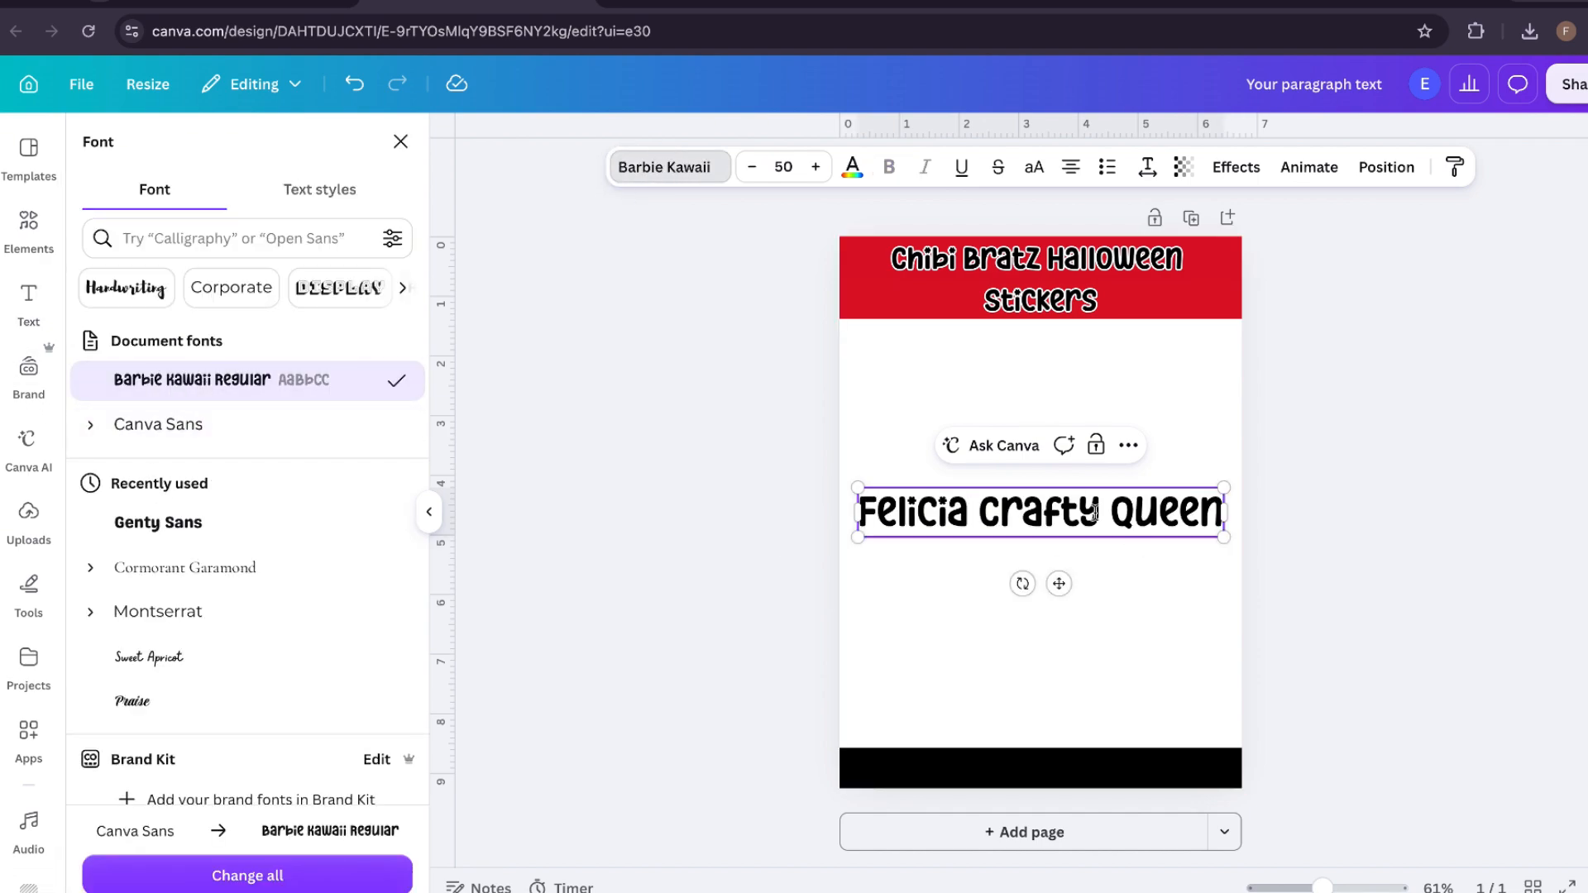
{"action": "left_click", "coordinate": [1252, 513]}
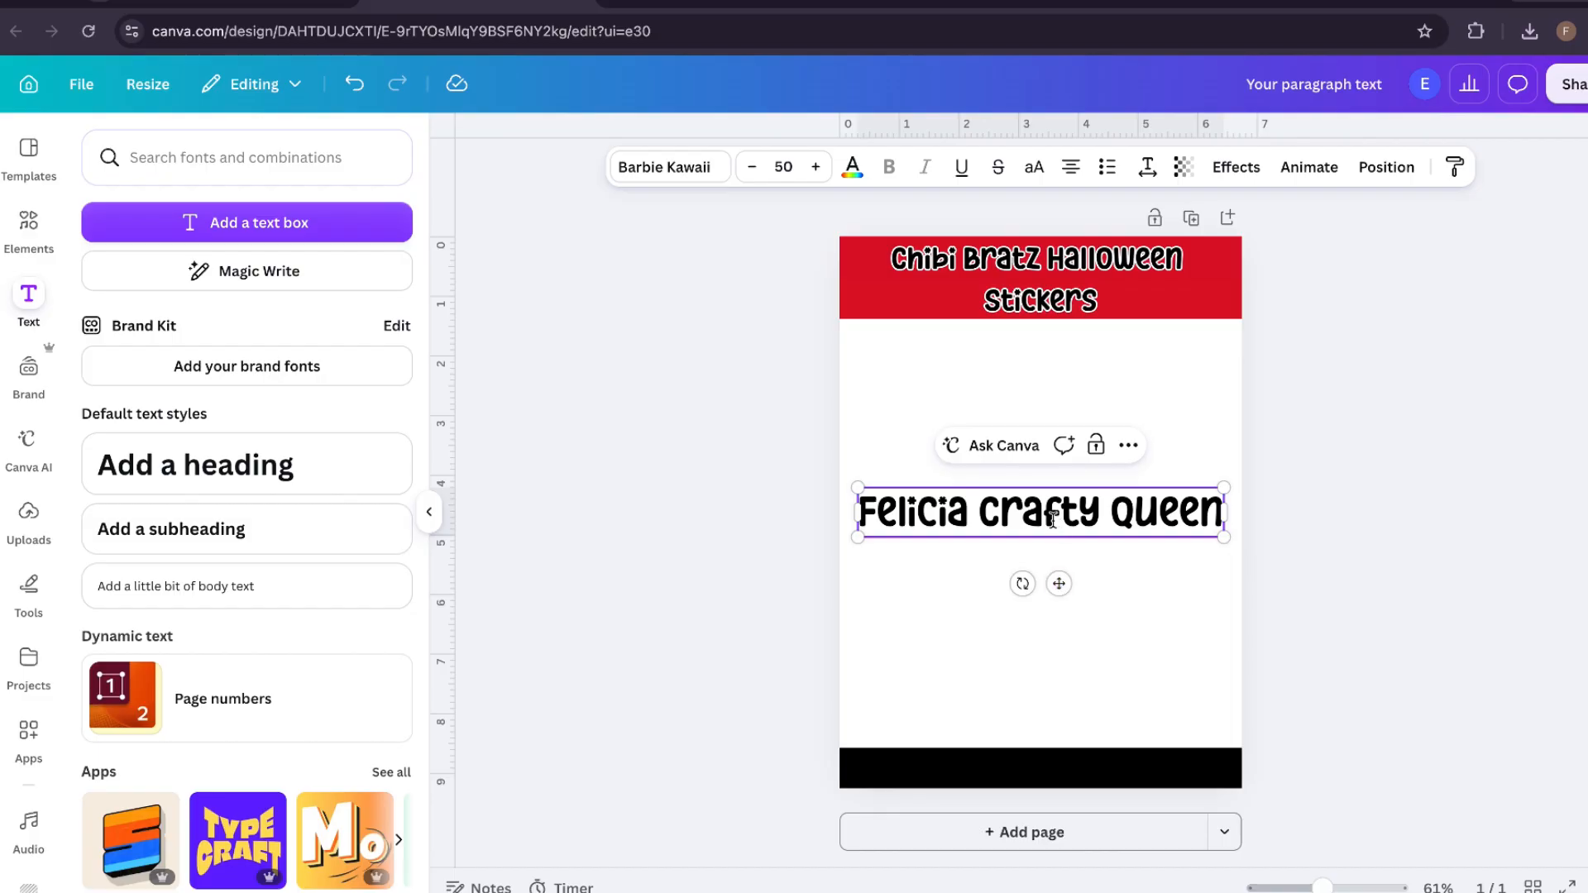
- Recolor the brand-name heading with the design's red and apply the change to all matching black text on the page
{"action": "left_click", "coordinate": [852, 168]}
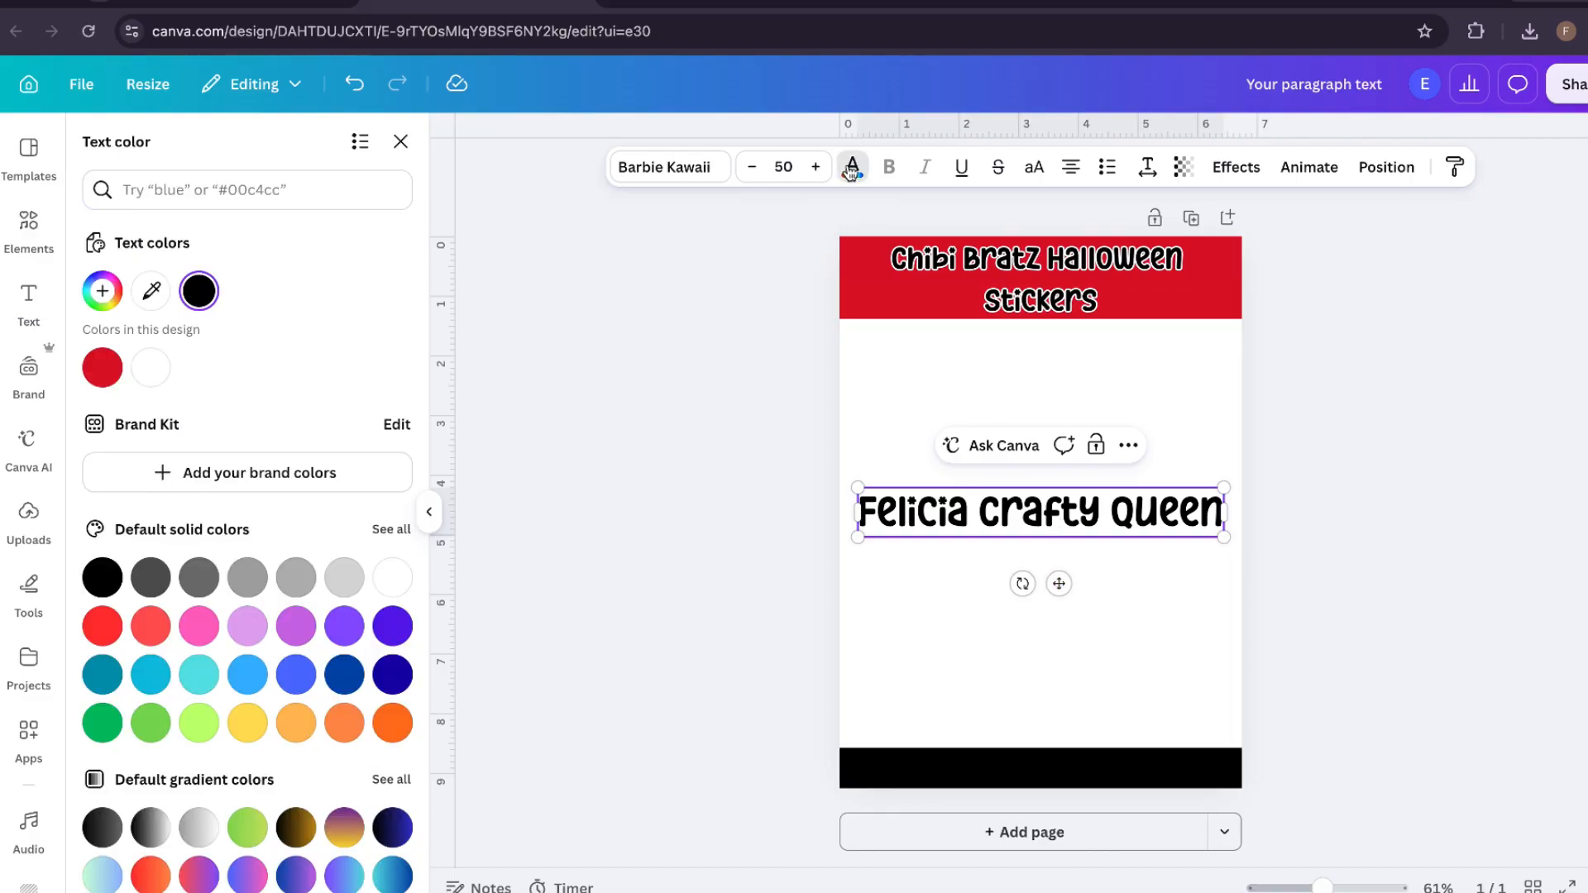
{"action": "left_click", "coordinate": [93, 374]}
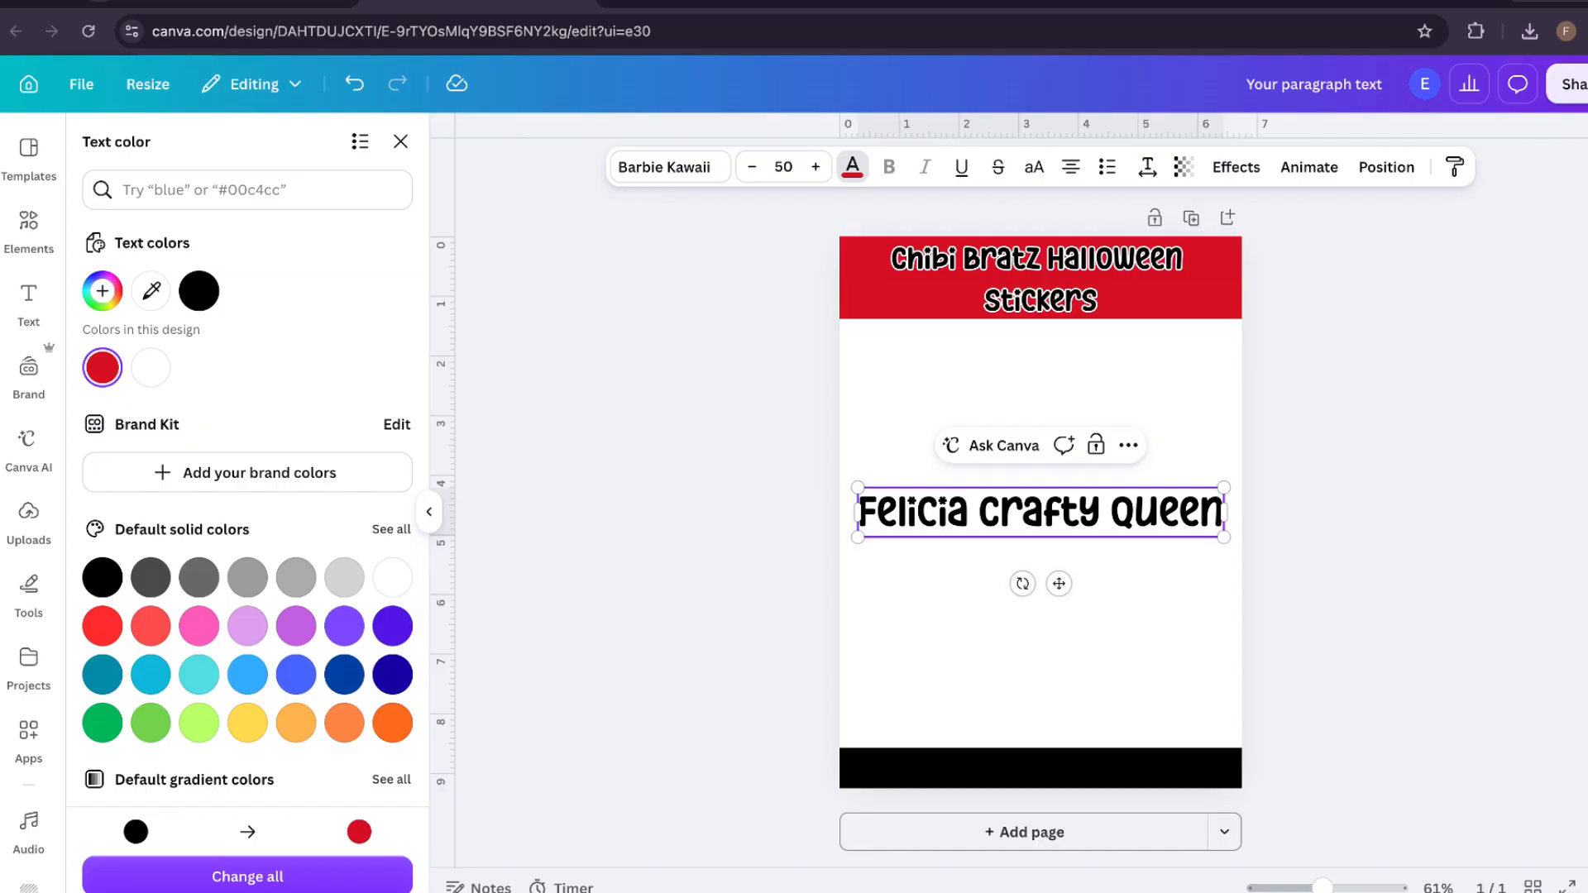
{"action": "left_click", "coordinate": [308, 879]}
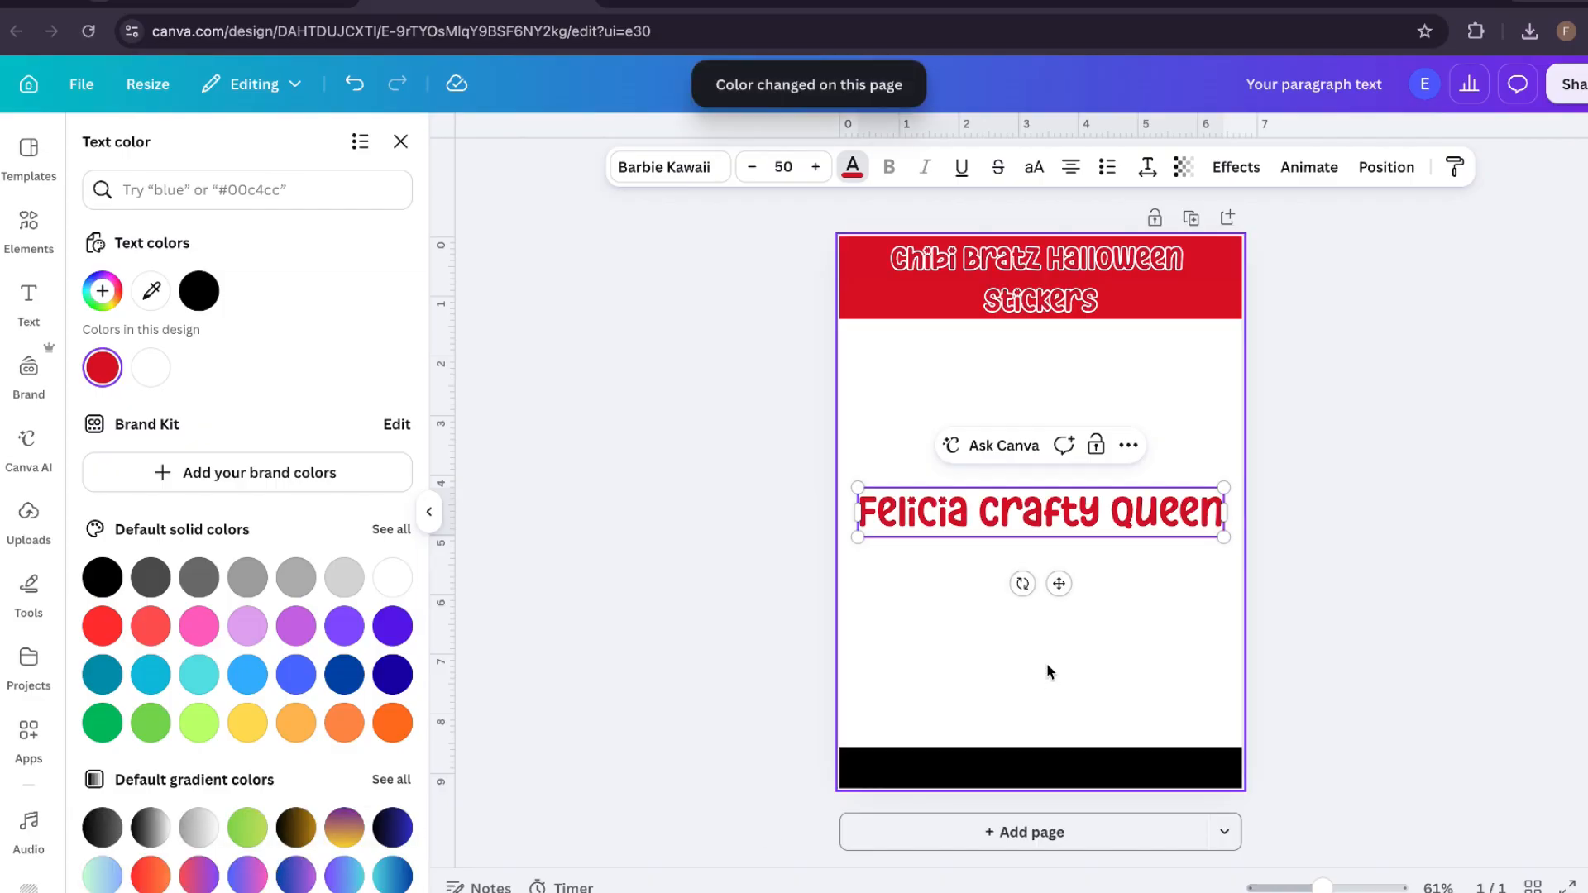
{"action": "left_click", "coordinate": [1180, 444]}
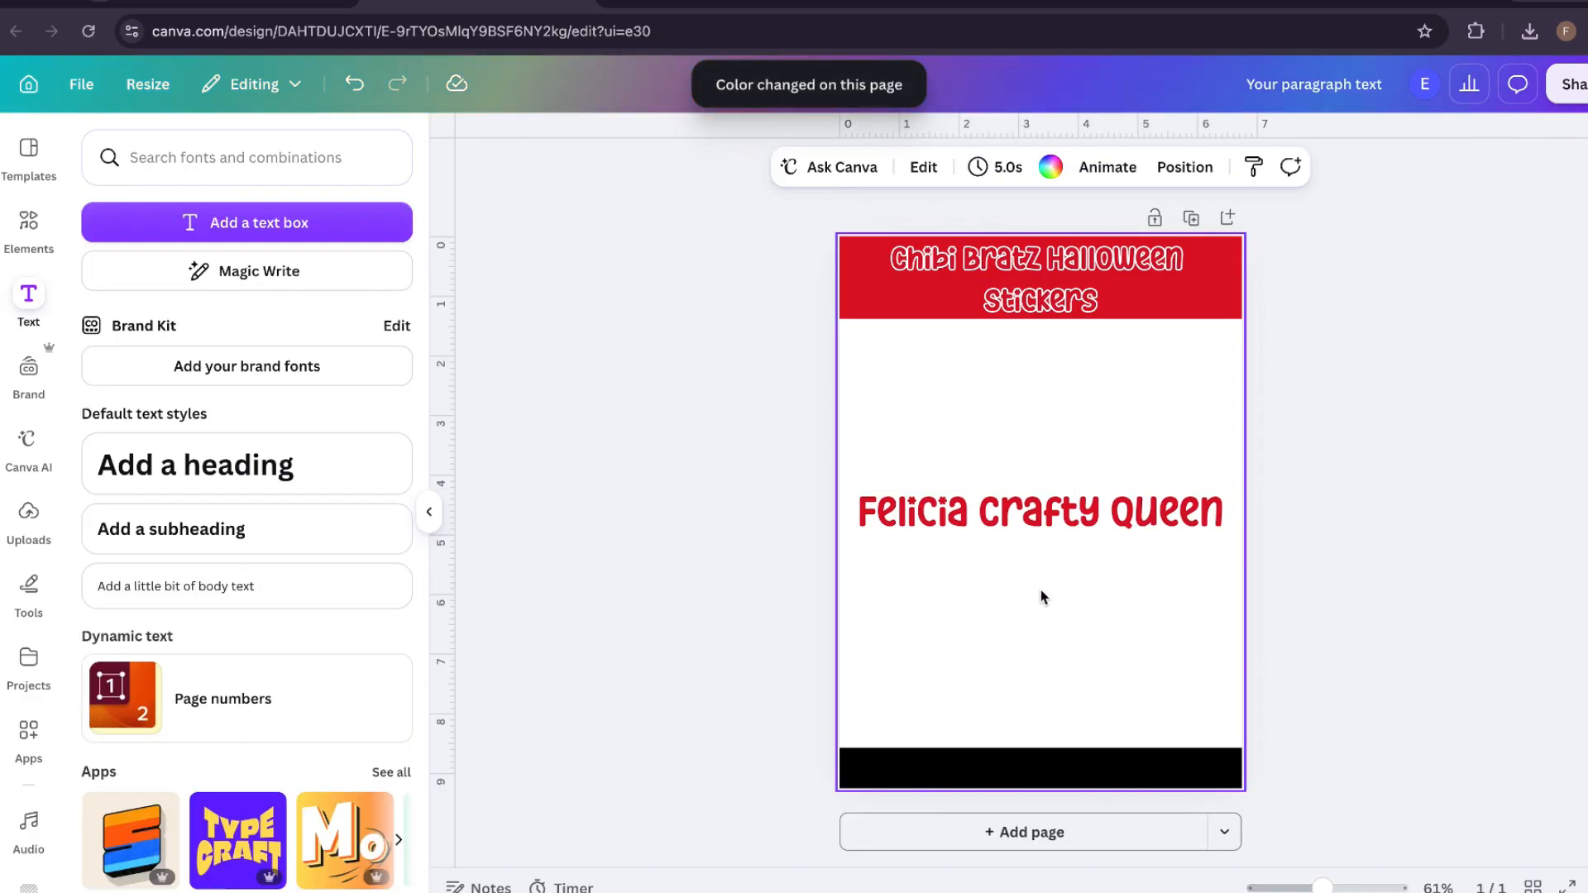
- Move the brand-name heading into the black footer bar and scale it down to a font size of about 40.7
{"action": "left_click", "coordinate": [1073, 527]}
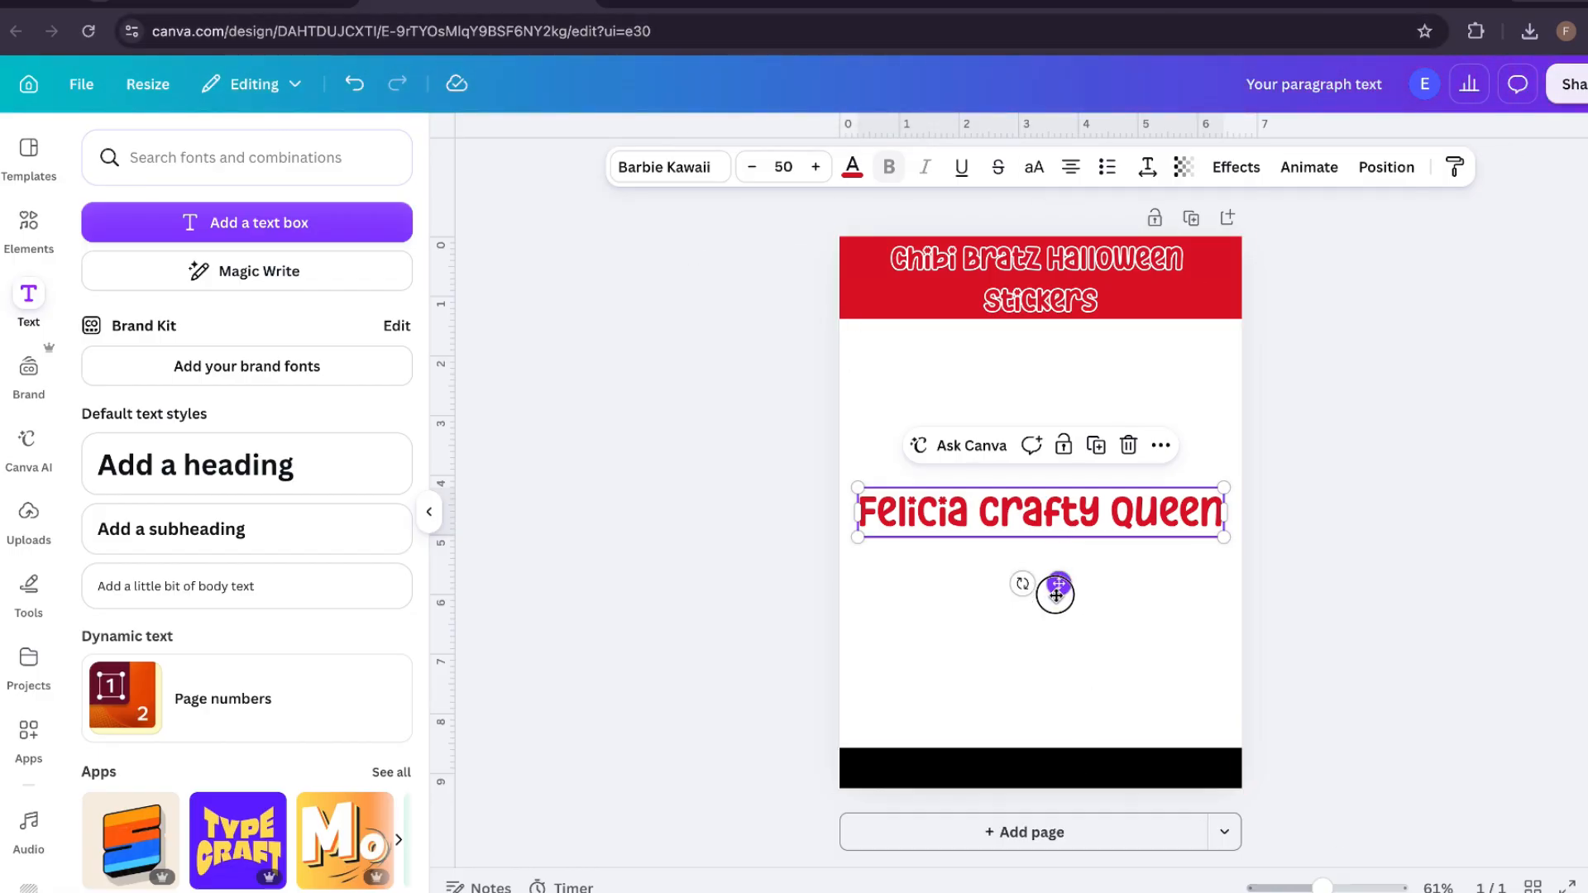
{"action": "left_click_drag", "start_coordinate": [1059, 584], "coordinate": [1057, 835]}
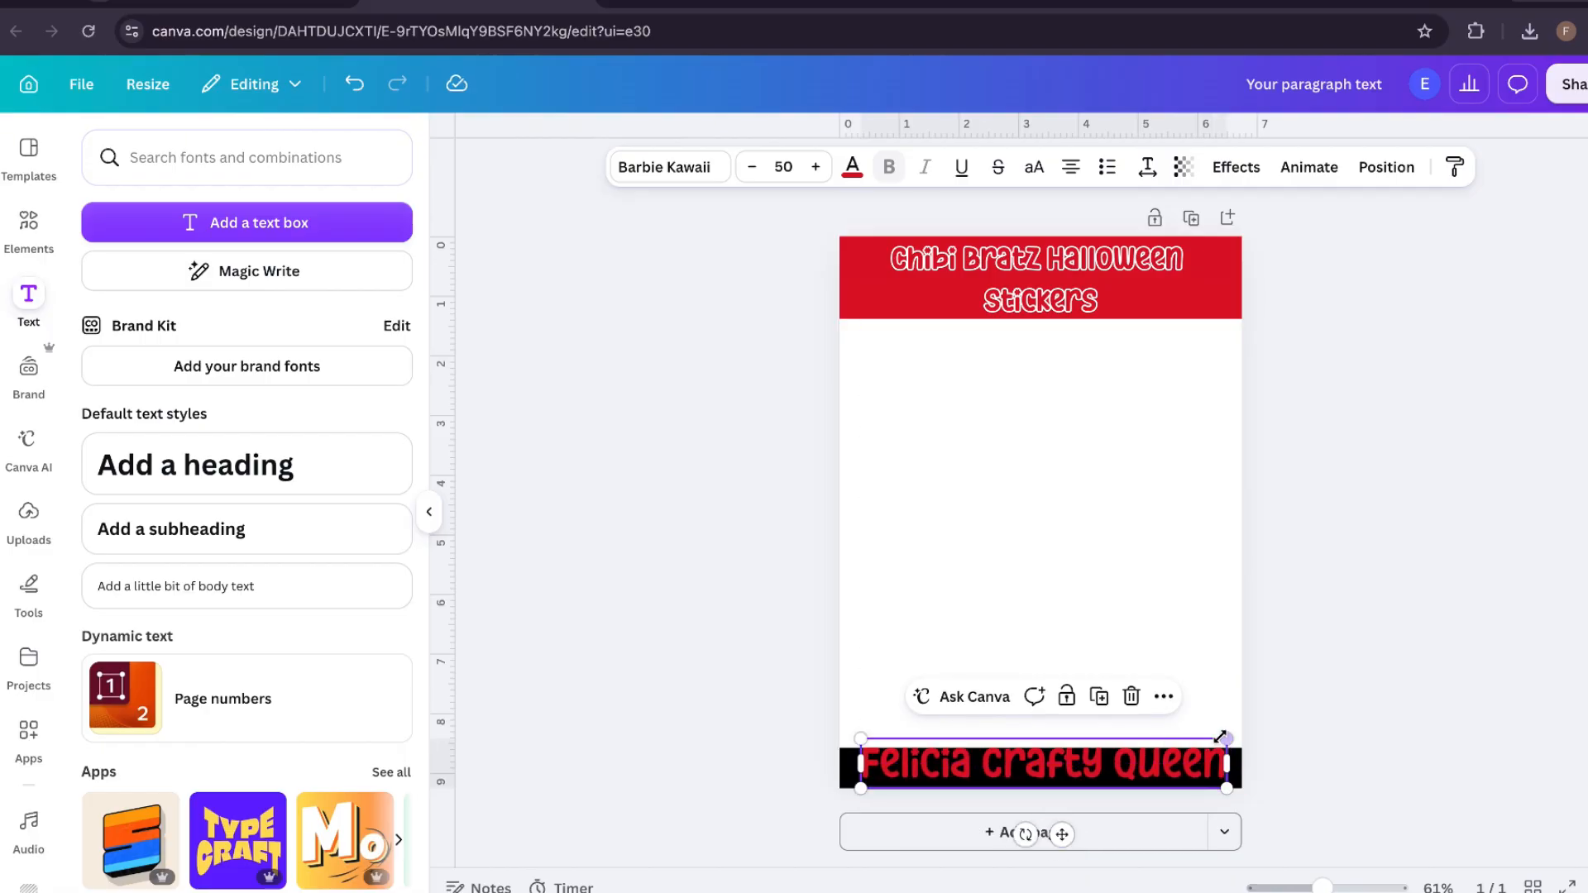
{"action": "left_click_drag", "start_coordinate": [1227, 737], "coordinate": [1185, 770]}
{"action": "left_click", "coordinate": [1400, 727]}
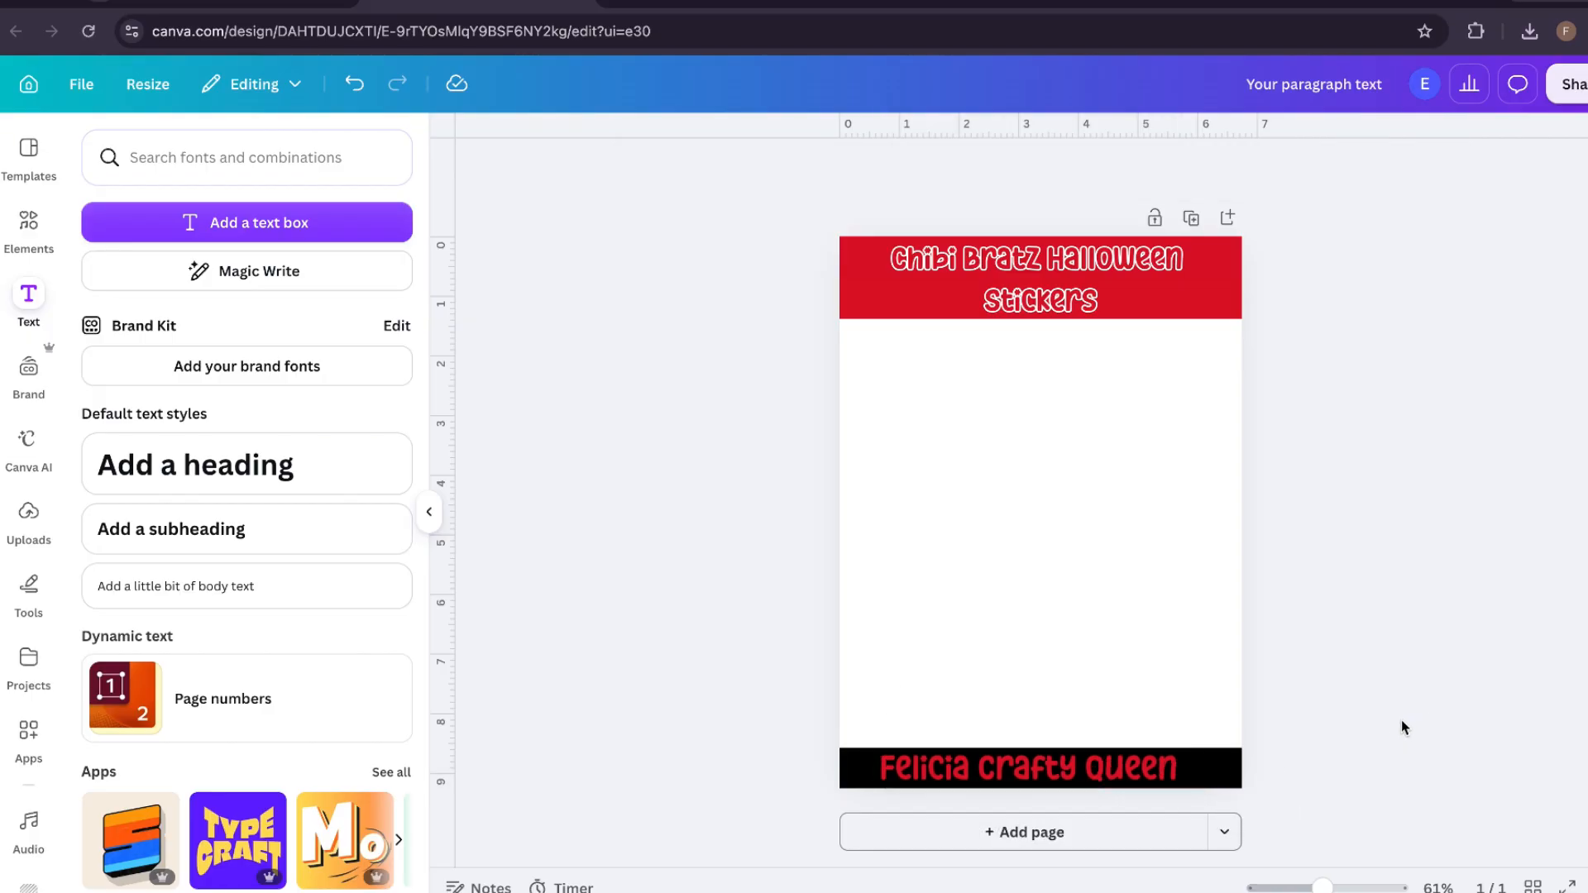
- Give the brand name in the footer a white Outline effect
{"action": "left_click", "coordinate": [1169, 767]}
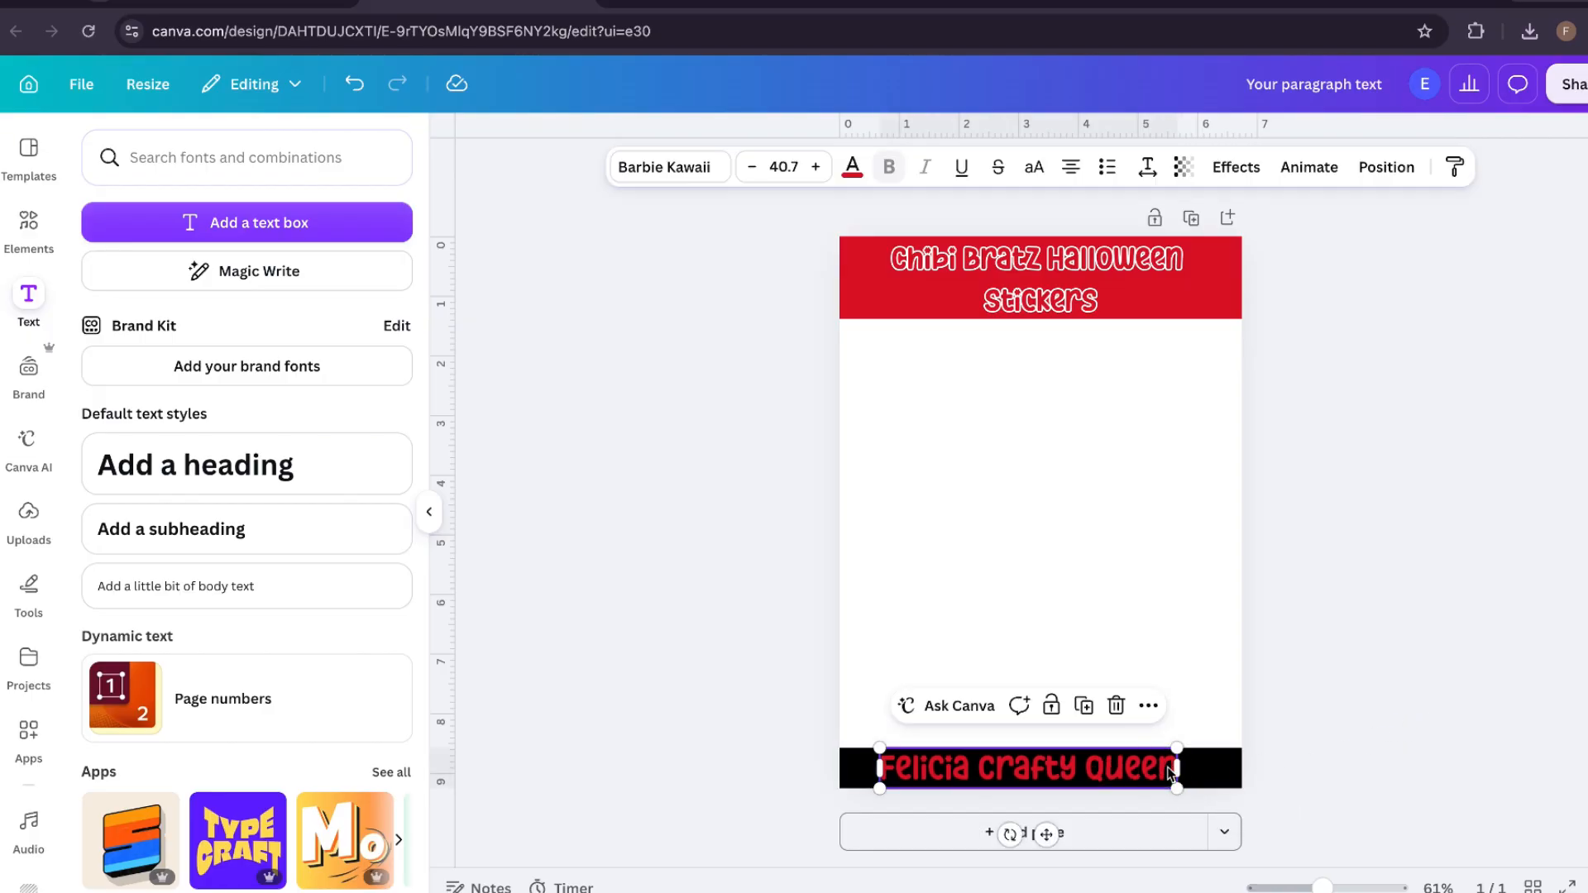
{"action": "left_click", "coordinate": [1251, 172]}
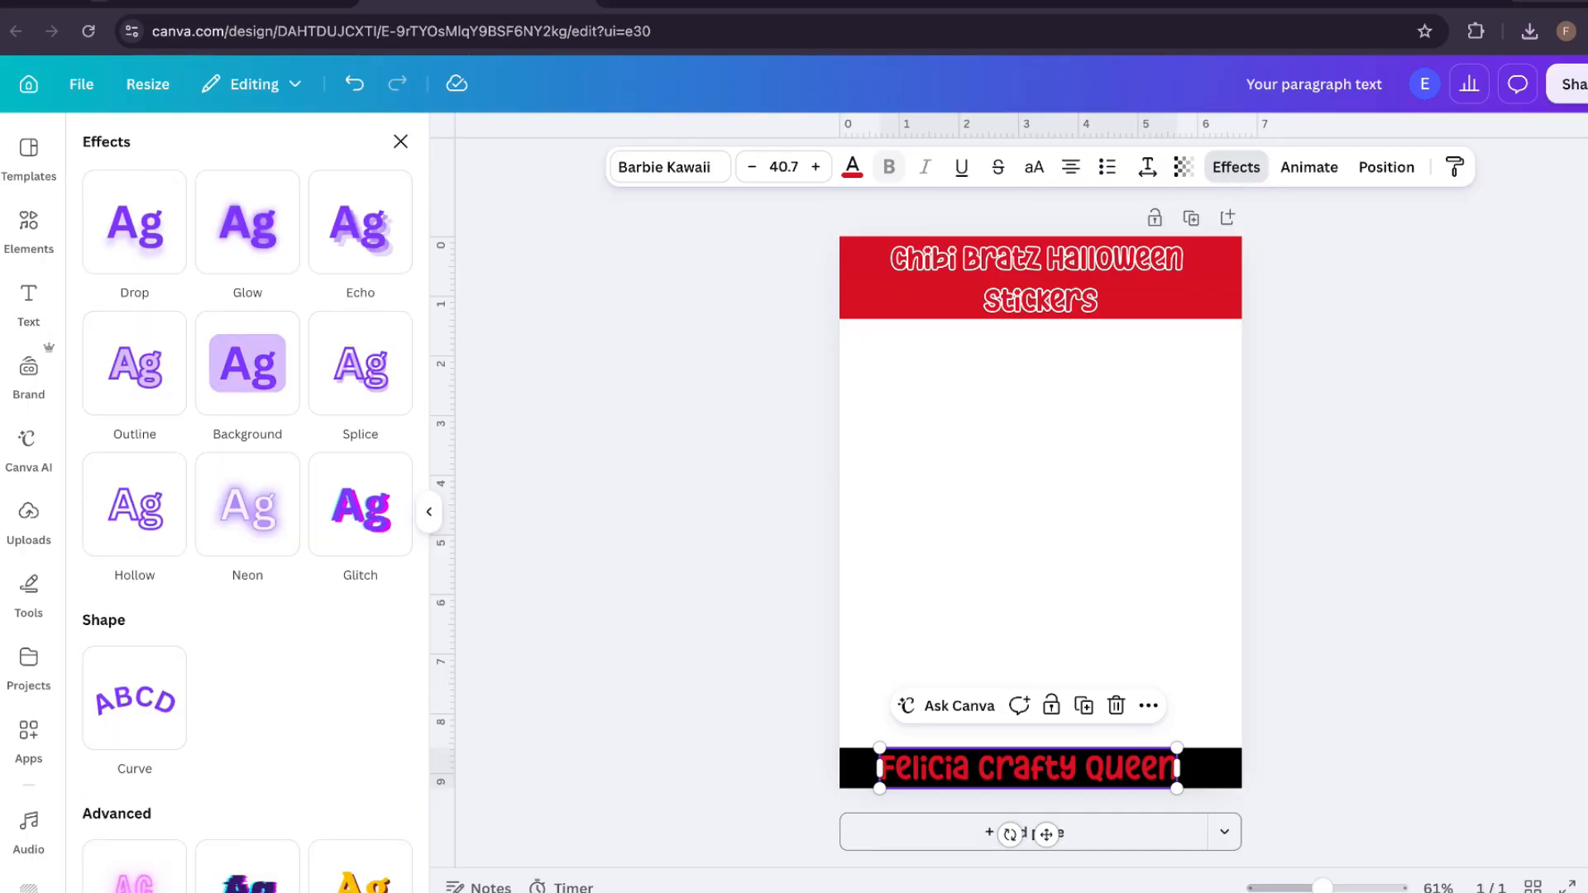
{"action": "left_click", "coordinate": [134, 391]}
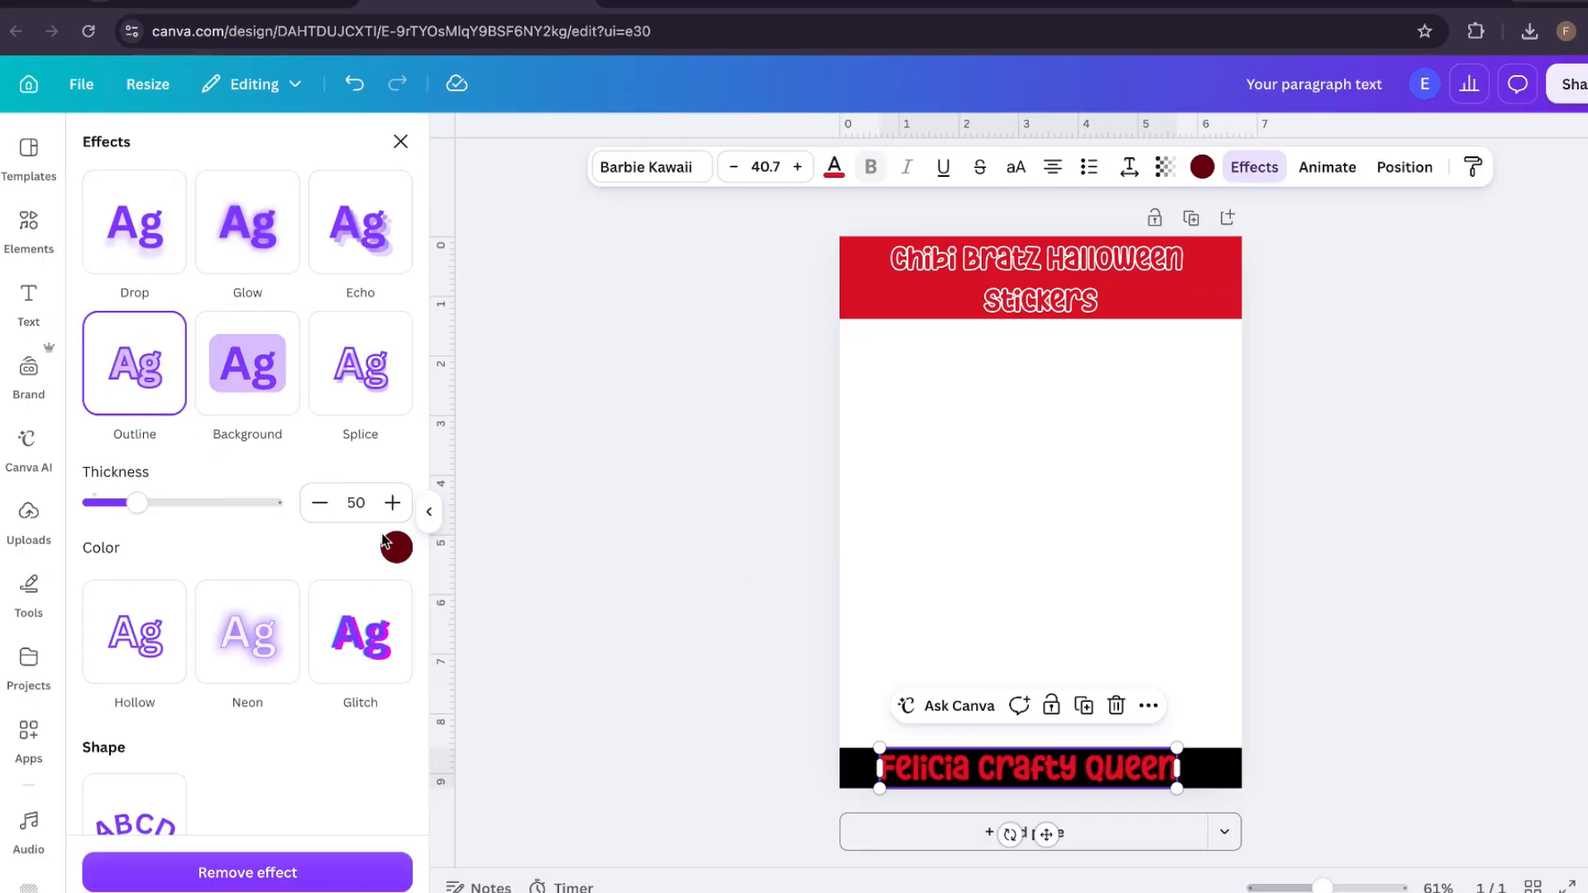
{"action": "left_click", "coordinate": [396, 548]}
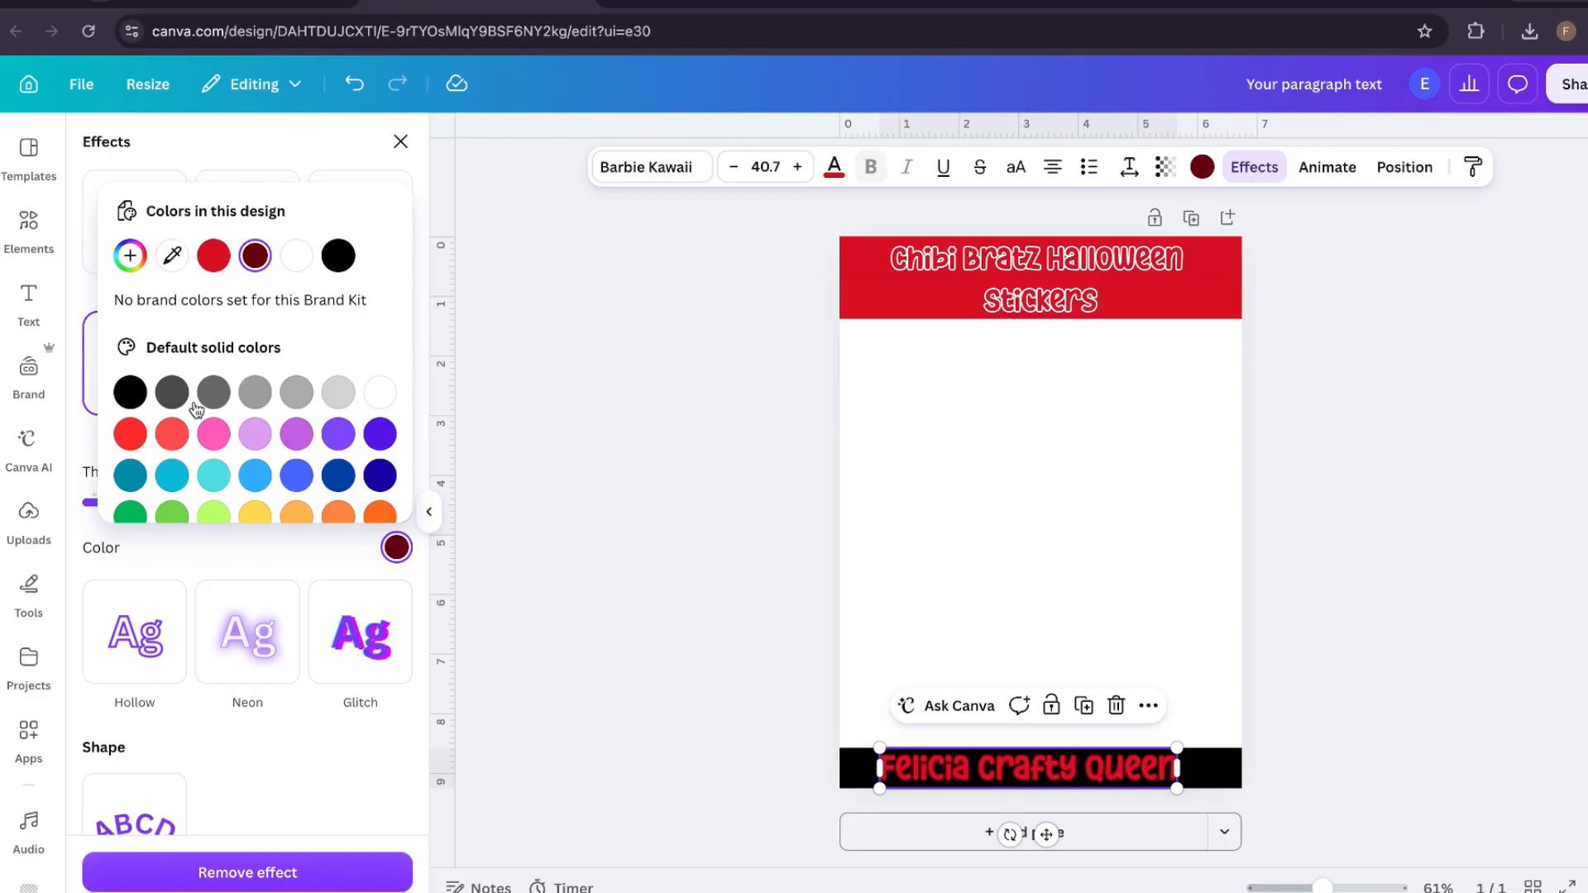
{"action": "left_click", "coordinate": [129, 394]}
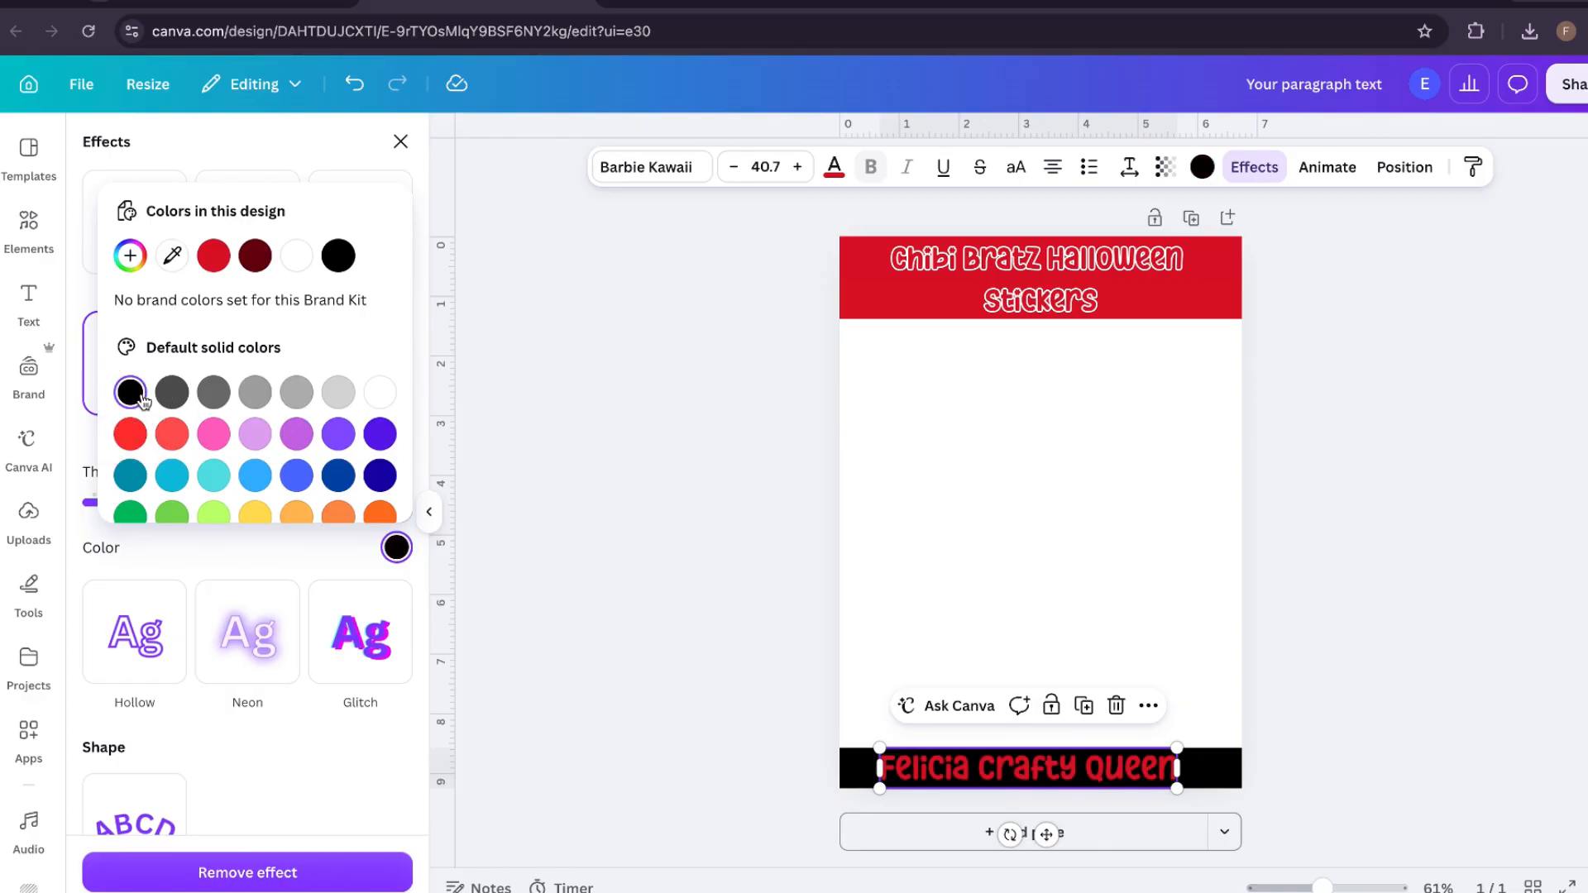
{"action": "left_click", "coordinate": [386, 397]}
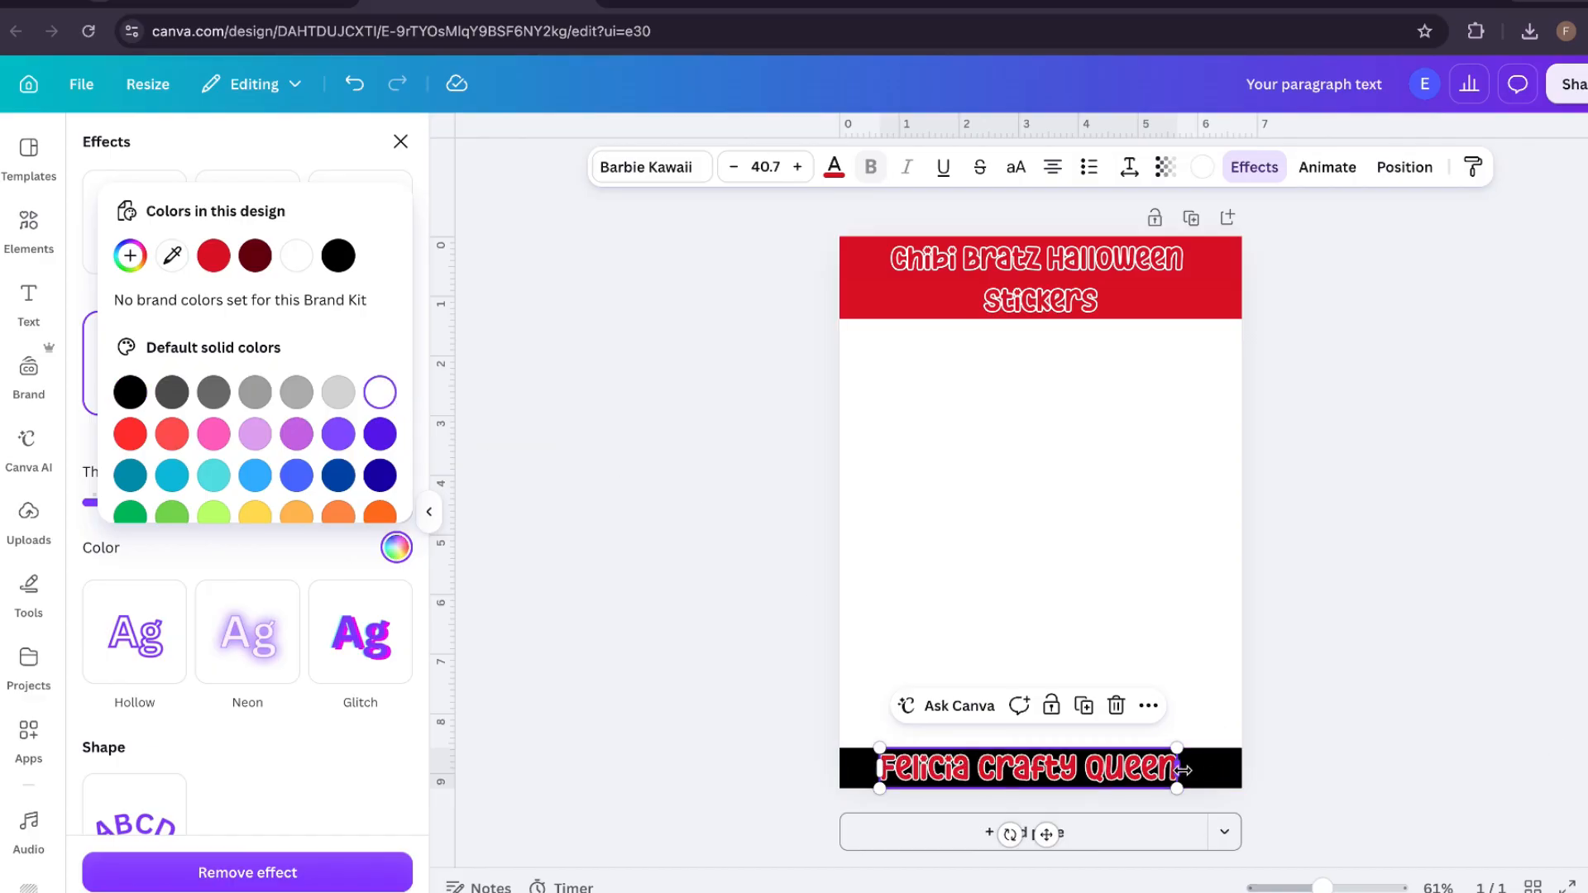
- Widen the brand name's text box on both sides so the text sits centered in the footer bar
{"action": "left_click_drag", "start_coordinate": [1177, 767], "coordinate": [1189, 769]}
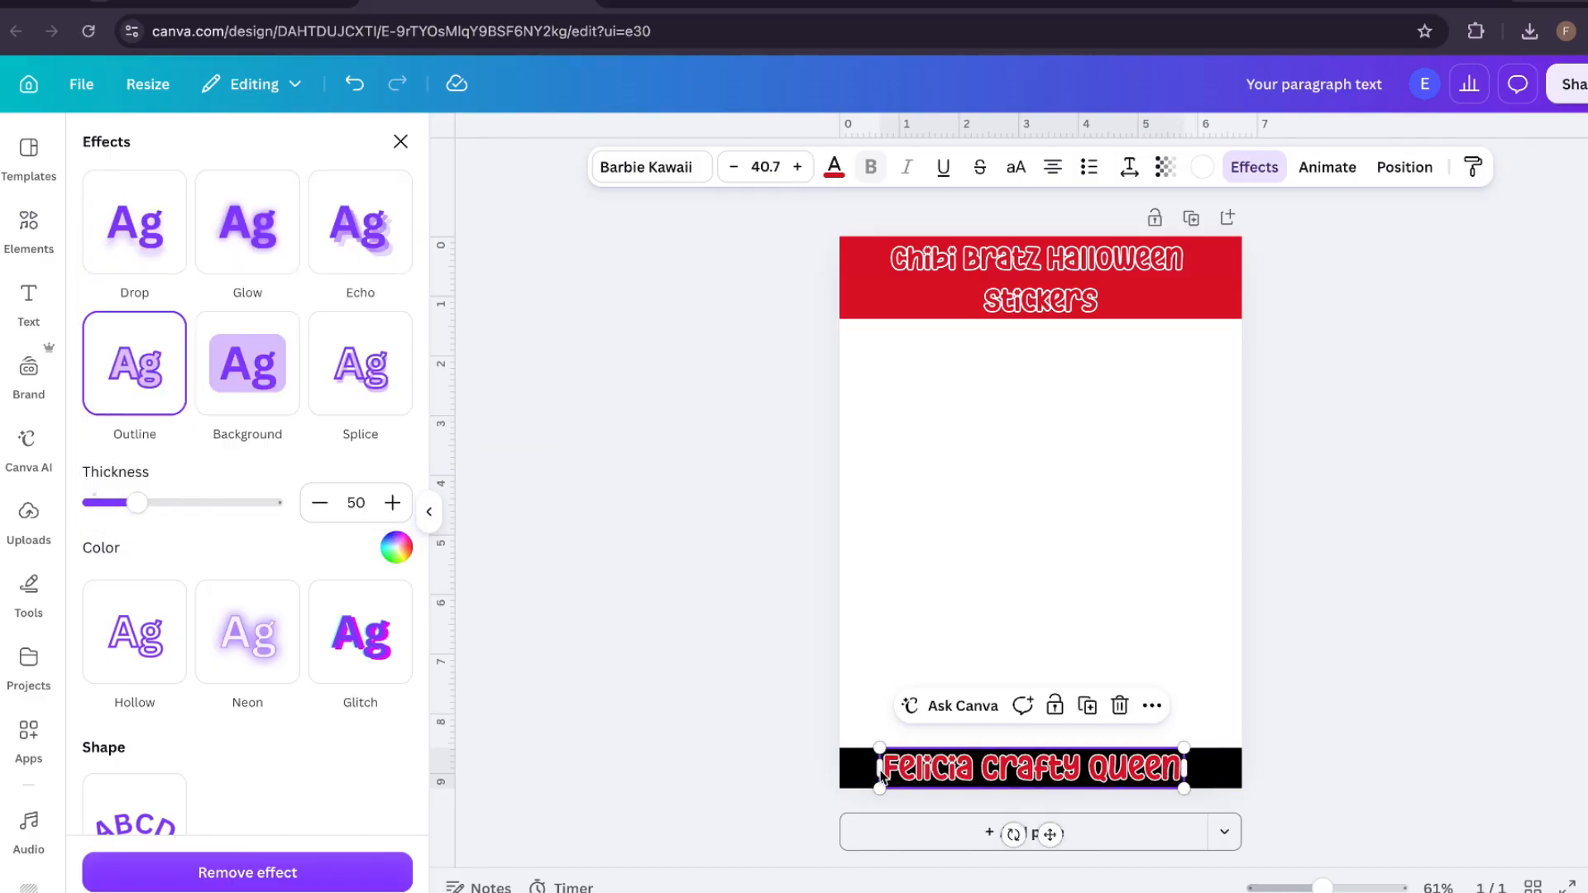
{"action": "mouse_move", "coordinate": [874, 767]}
{"action": "left_mouse_down"}
{"action": "mouse_move", "coordinate": [848, 767]}
{"action": "mouse_move", "coordinate": [861, 767]}
{"action": "left_mouse_up"}
{"action": "left_click_drag", "start_coordinate": [1185, 776], "coordinate": [1195, 772]}
{"action": "left_click", "coordinate": [1131, 766]}
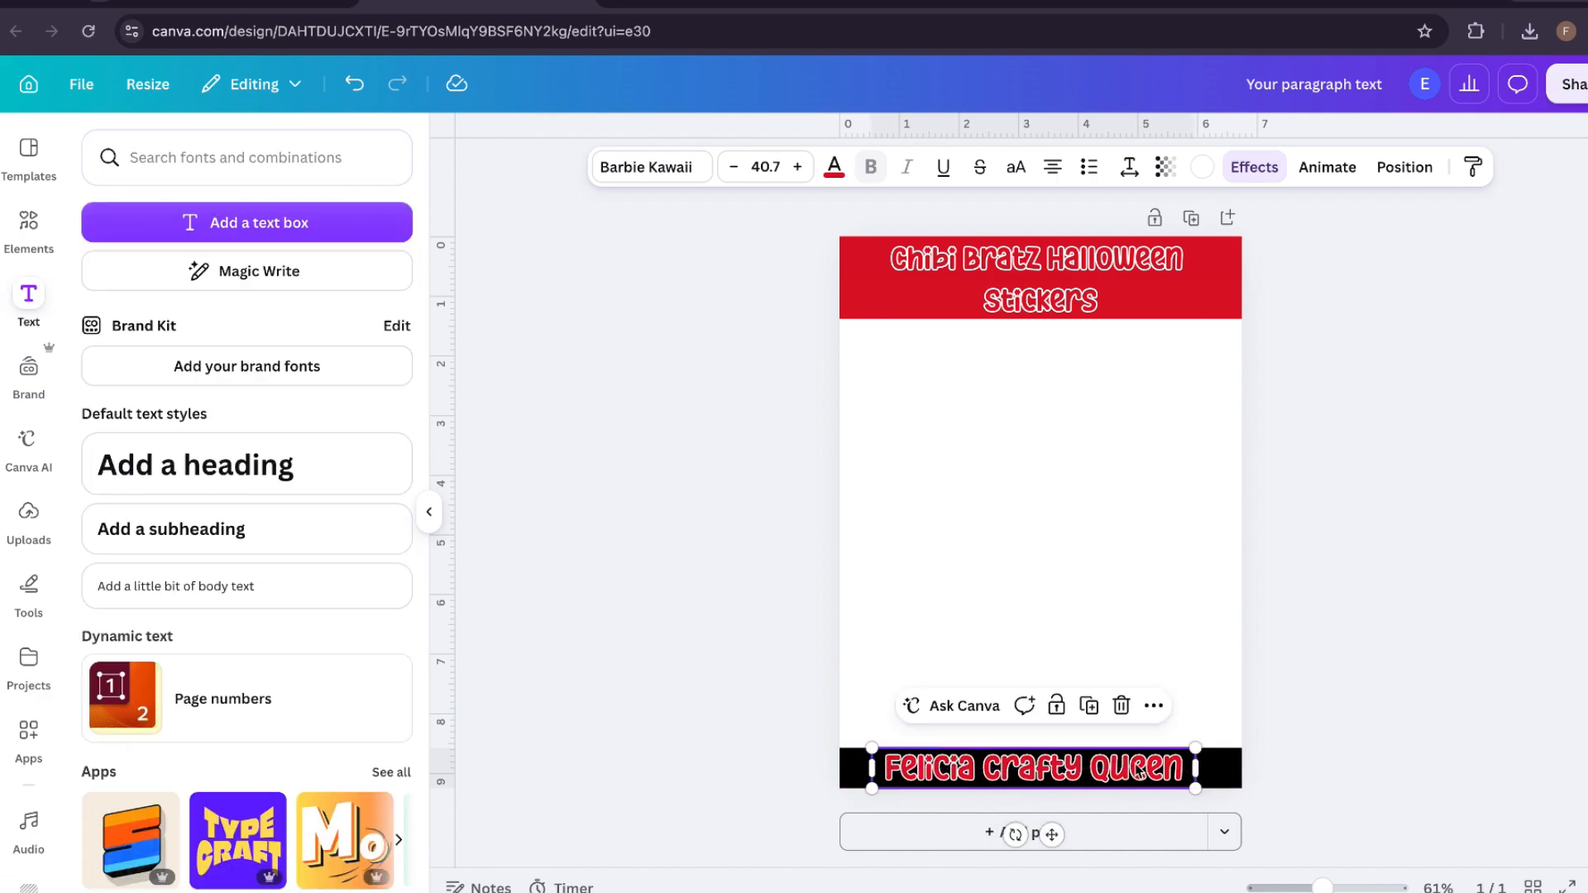
{"action": "left_click_drag", "start_coordinate": [1196, 769], "coordinate": [1208, 771]}
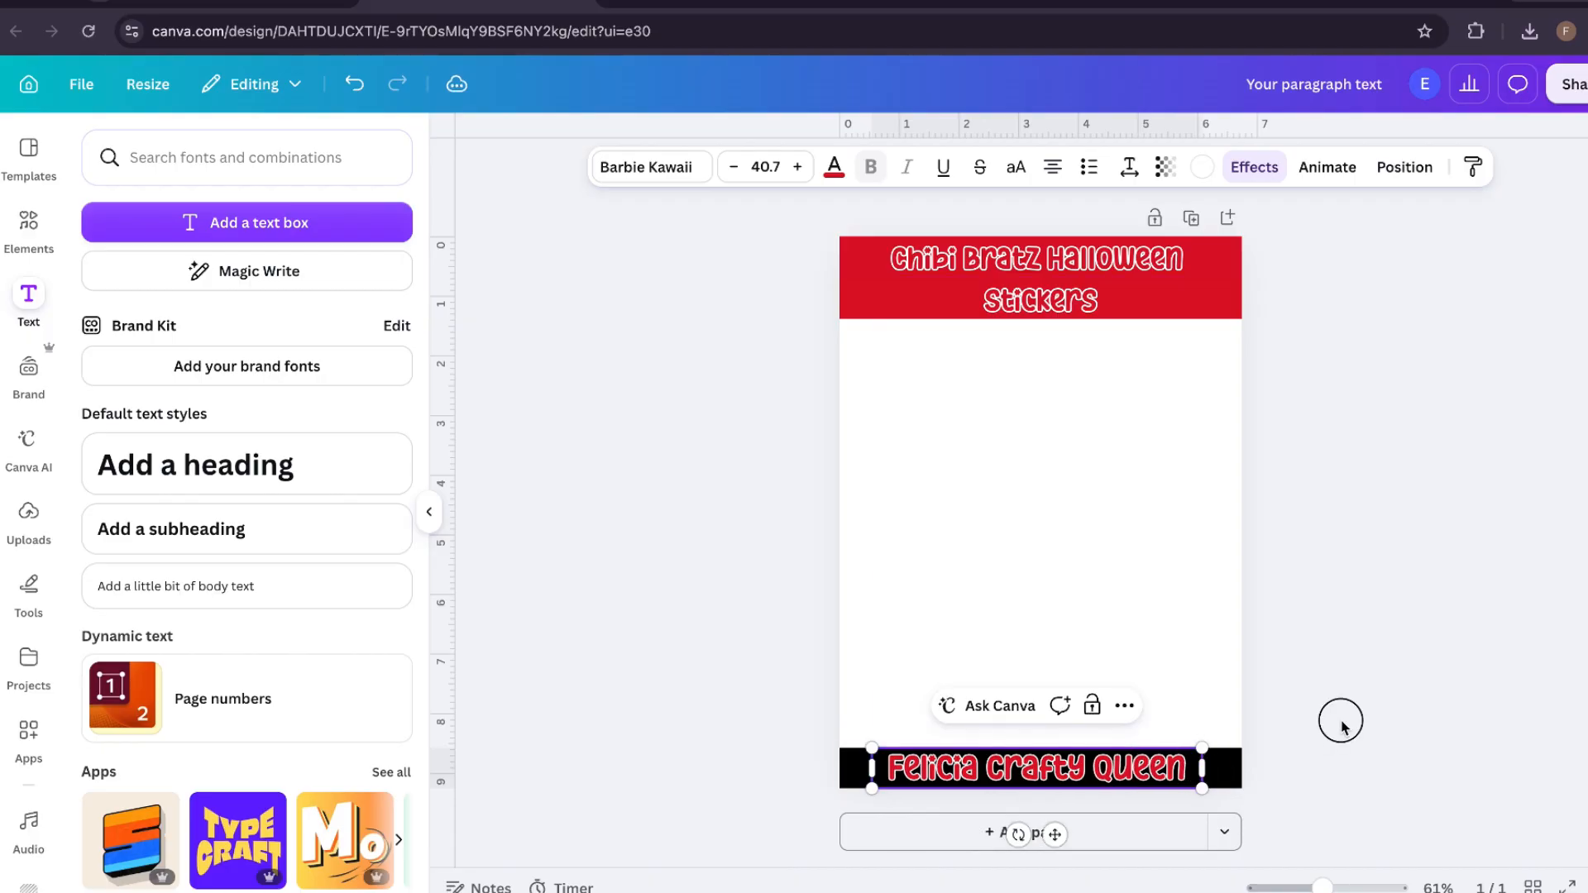
{"action": "left_click", "coordinate": [1343, 725]}
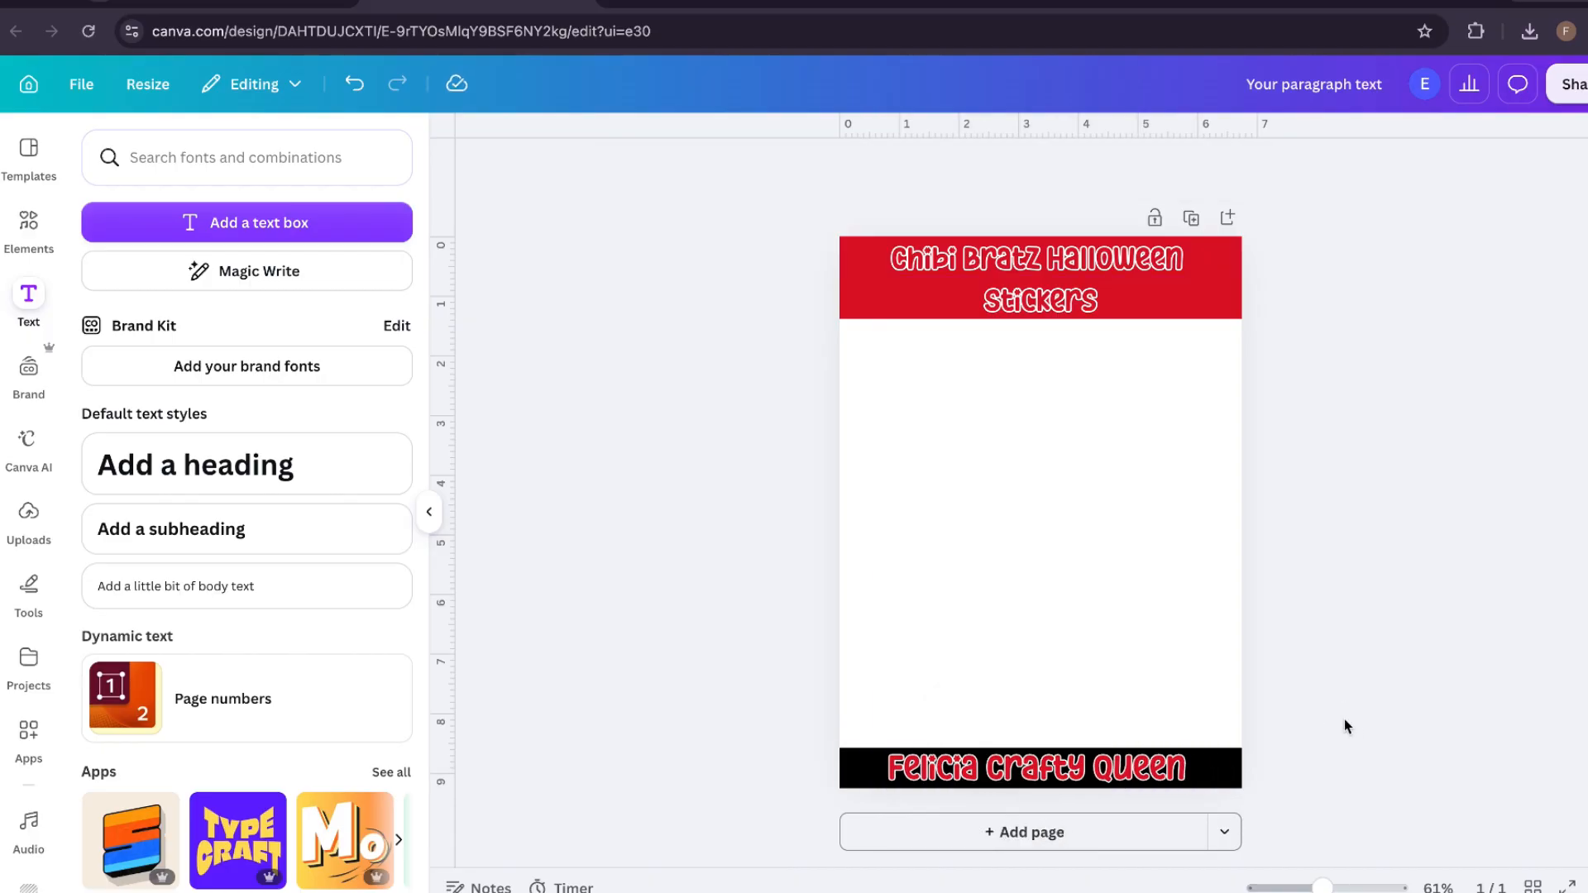
- Add a second page and place the uploaded image of the seated doll in the black hat on it
{"action": "left_click", "coordinate": [983, 836]}
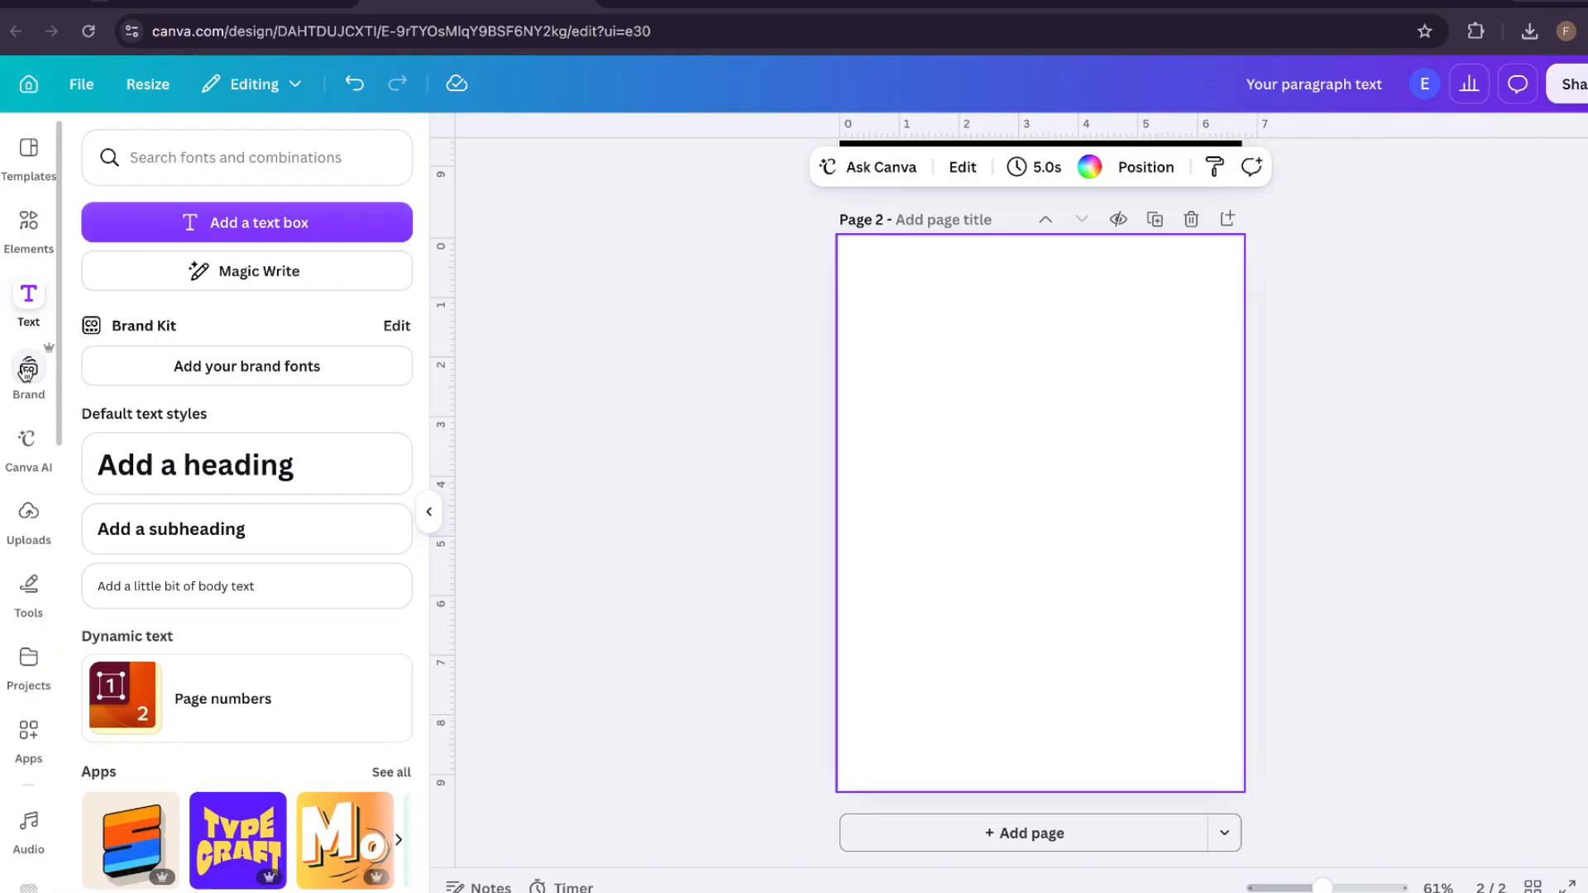
{"action": "left_click", "coordinate": [29, 518]}
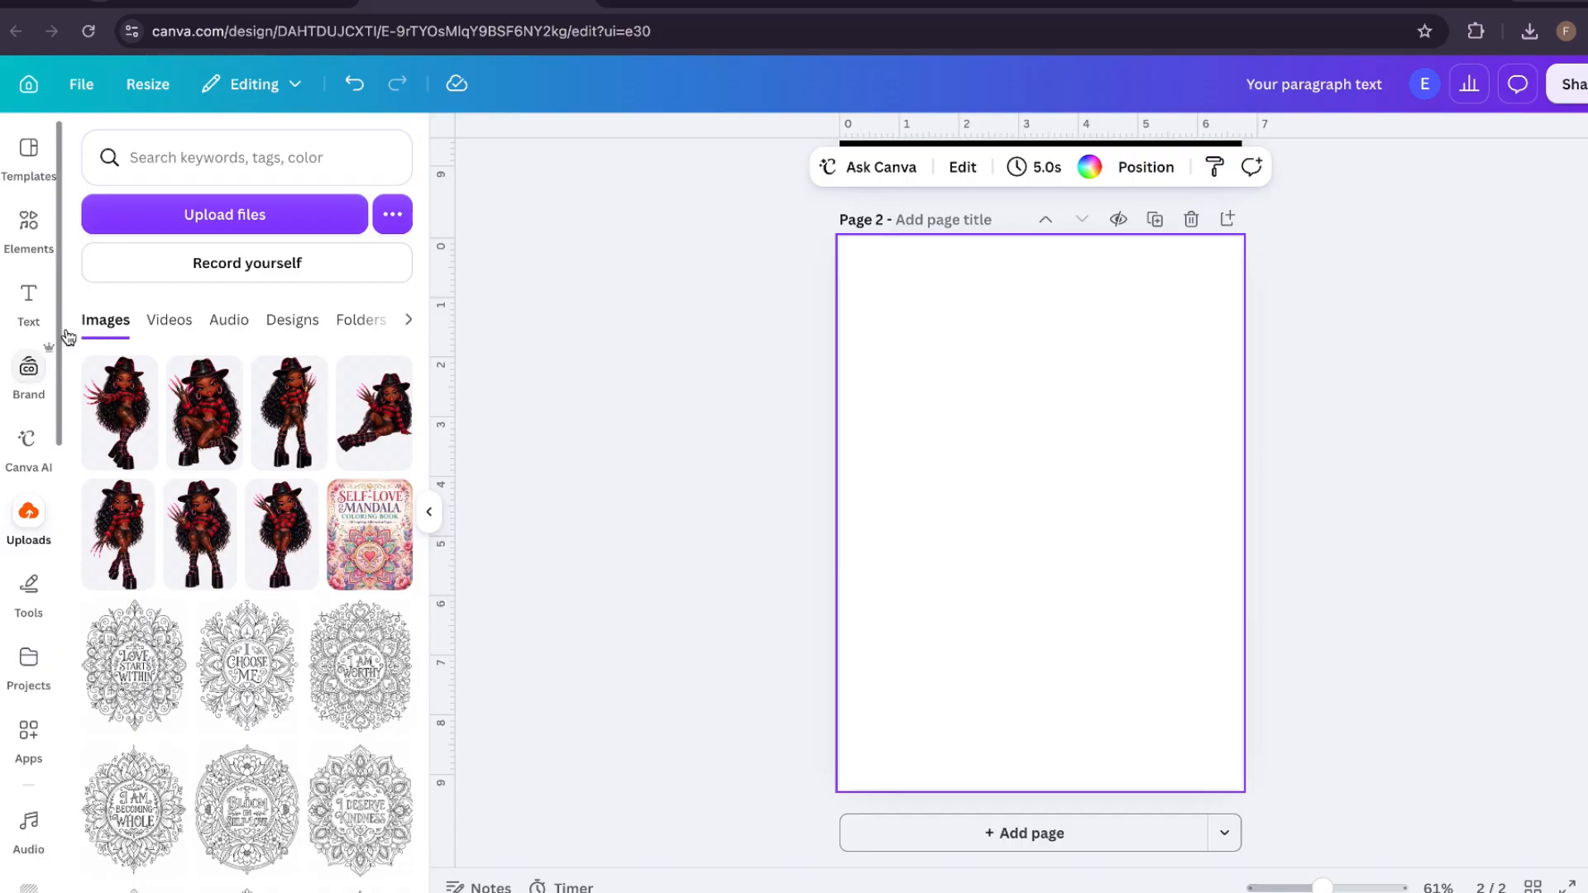
{"action": "left_click", "coordinate": [405, 430]}
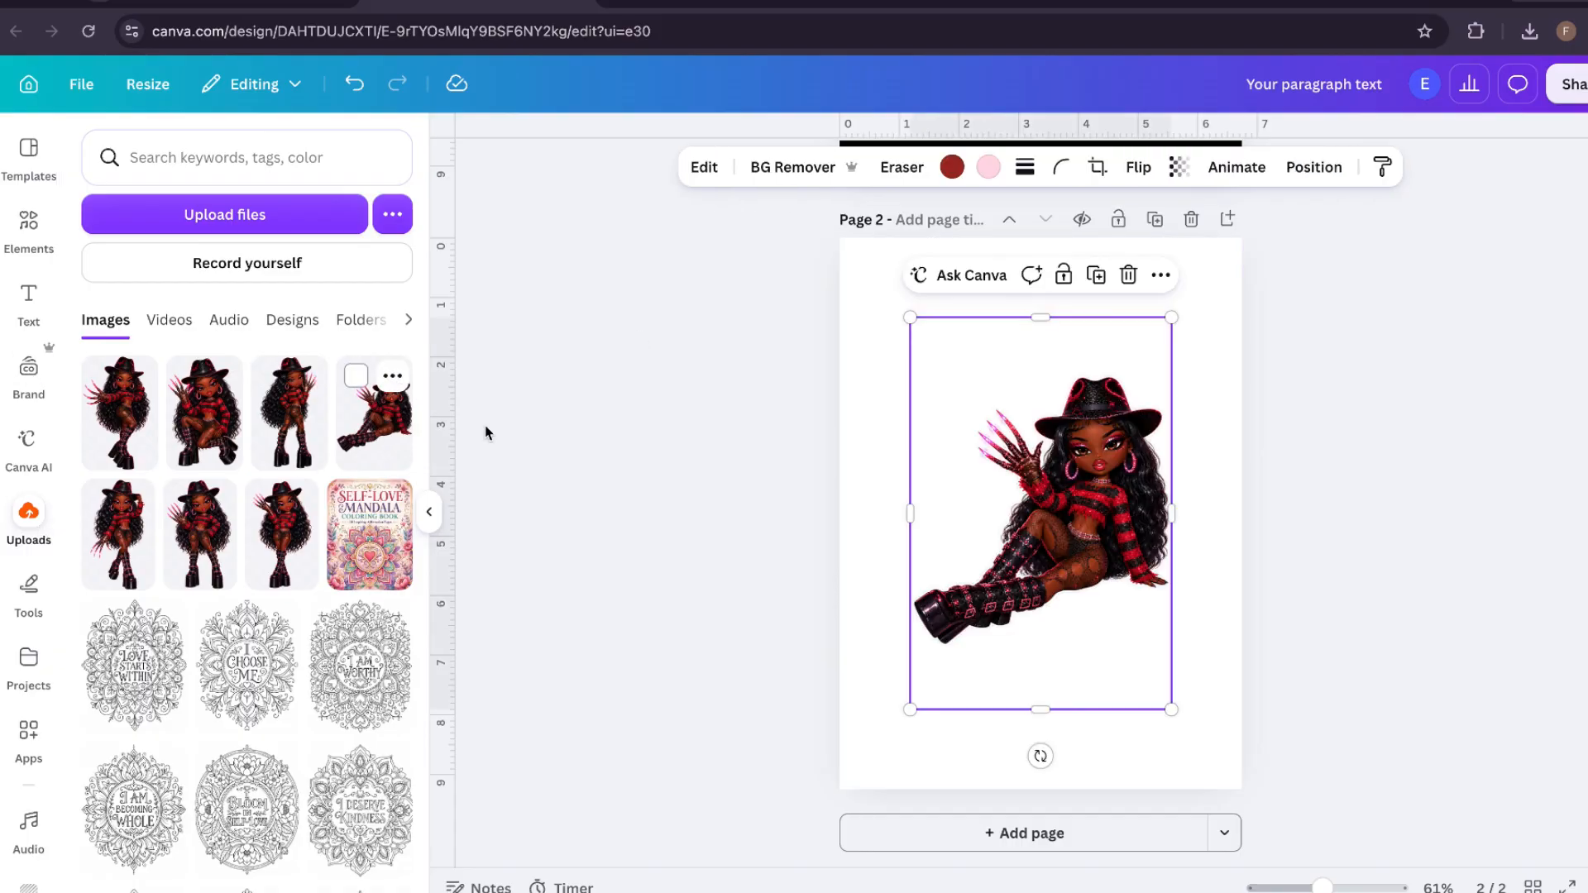
- Set the second page's background to the light gray default solid color
{"action": "left_click", "coordinate": [862, 341]}
{"action": "left_click", "coordinate": [1059, 172]}
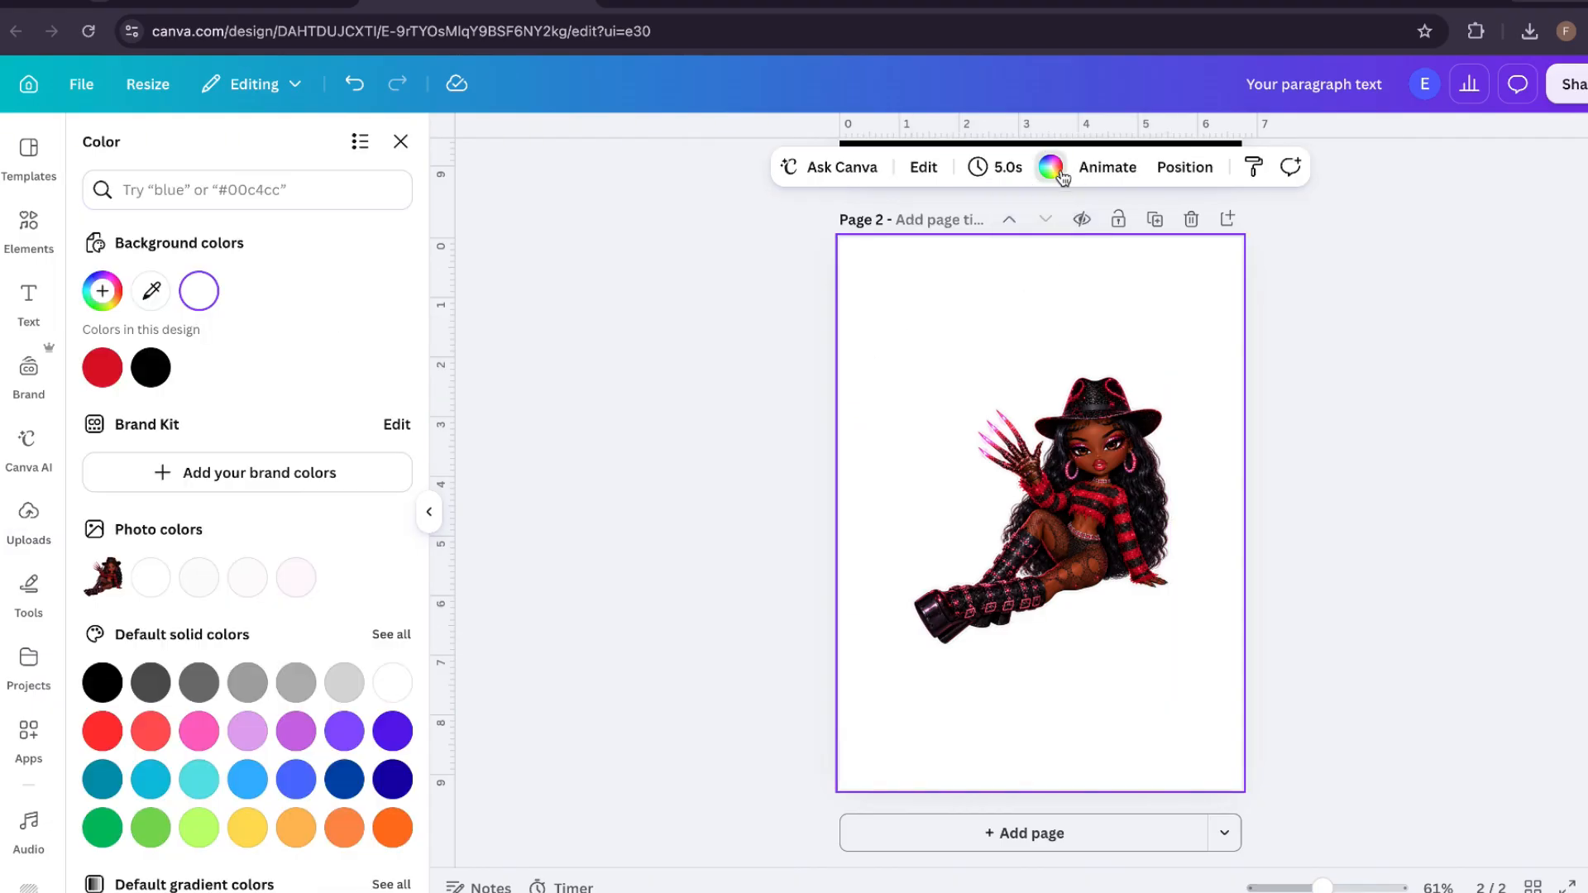
{"action": "left_click", "coordinate": [336, 691]}
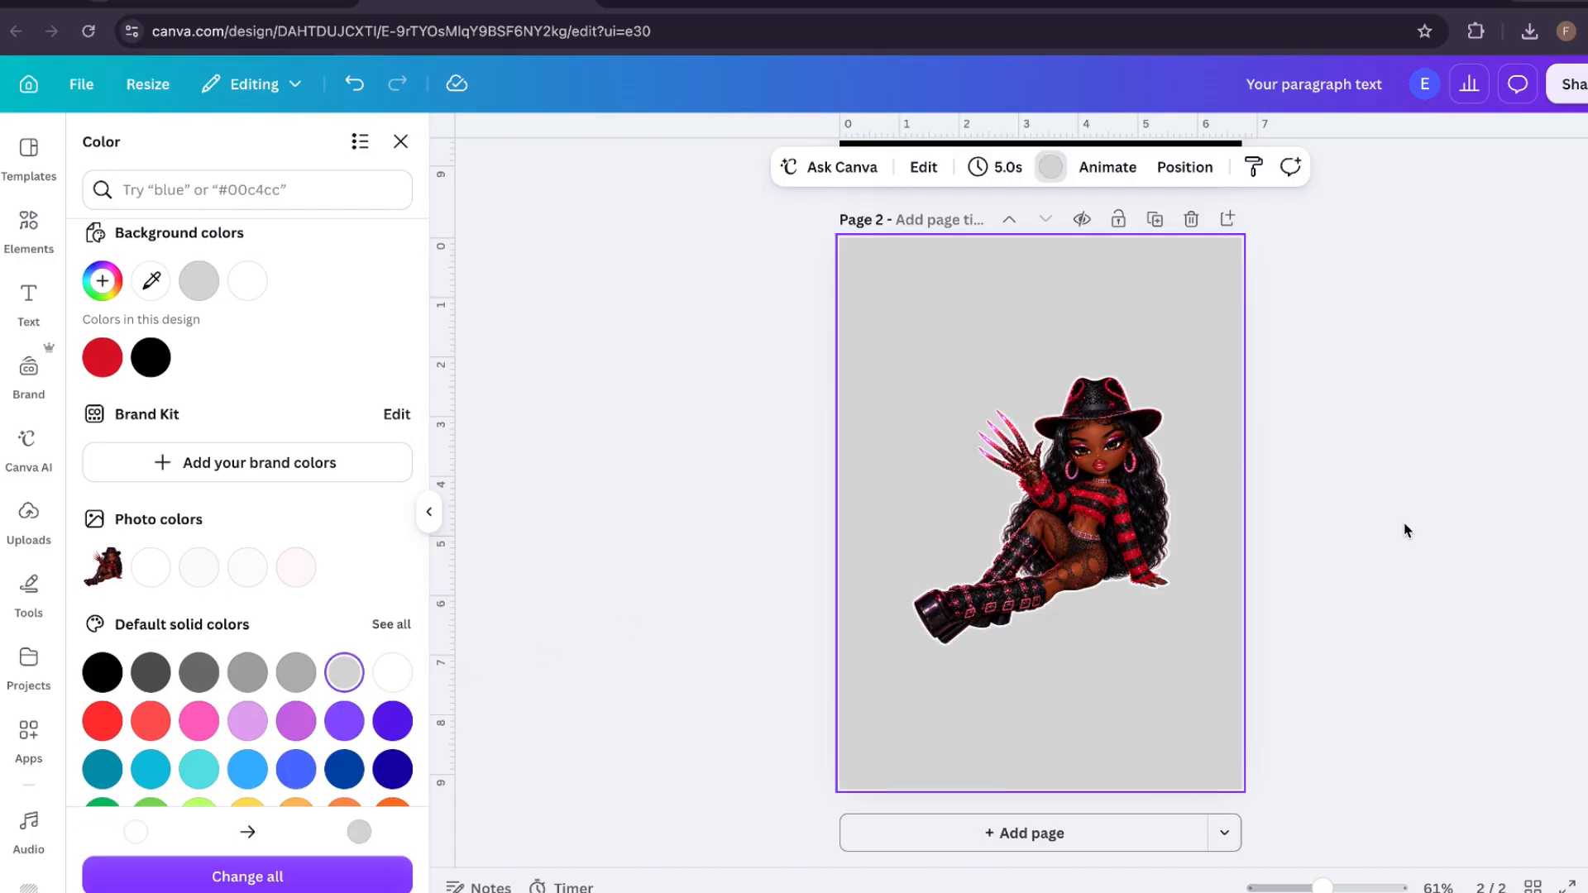
- Move the seated doll toward the upper-left corner of page 2 and shrink it to about 1.7 in wide
{"action": "left_click_drag", "start_coordinate": [1093, 513], "coordinate": [1054, 460]}
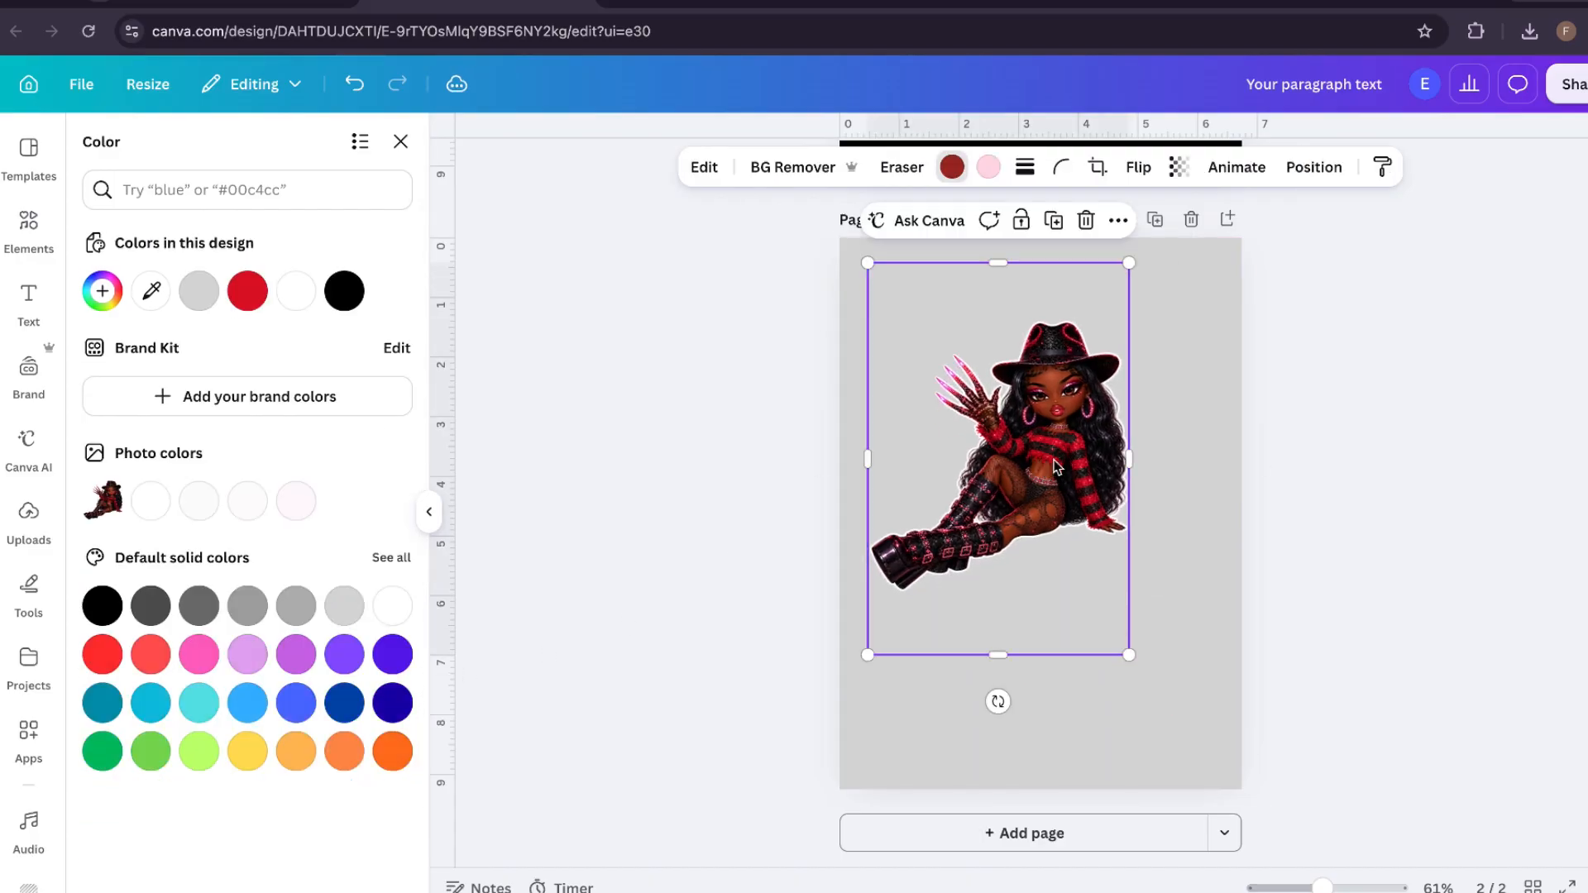
{"action": "left_click", "coordinate": [1137, 654]}
{"action": "left_click_drag", "start_coordinate": [1132, 654], "coordinate": [1082, 591]}
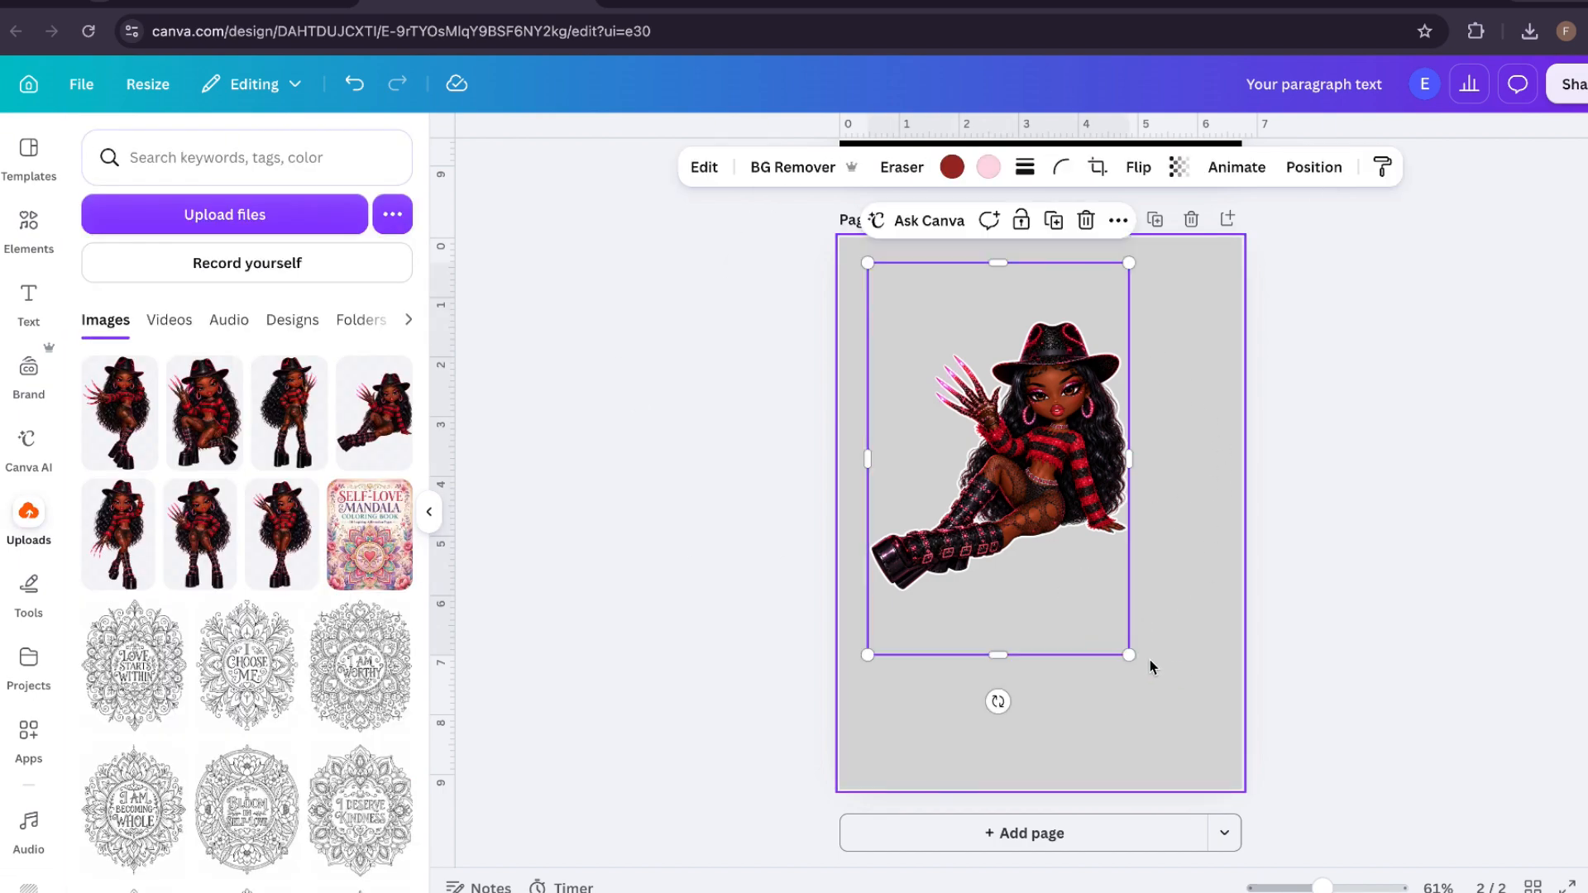
{"action": "left_click_drag", "start_coordinate": [1130, 654], "coordinate": [968, 411]}
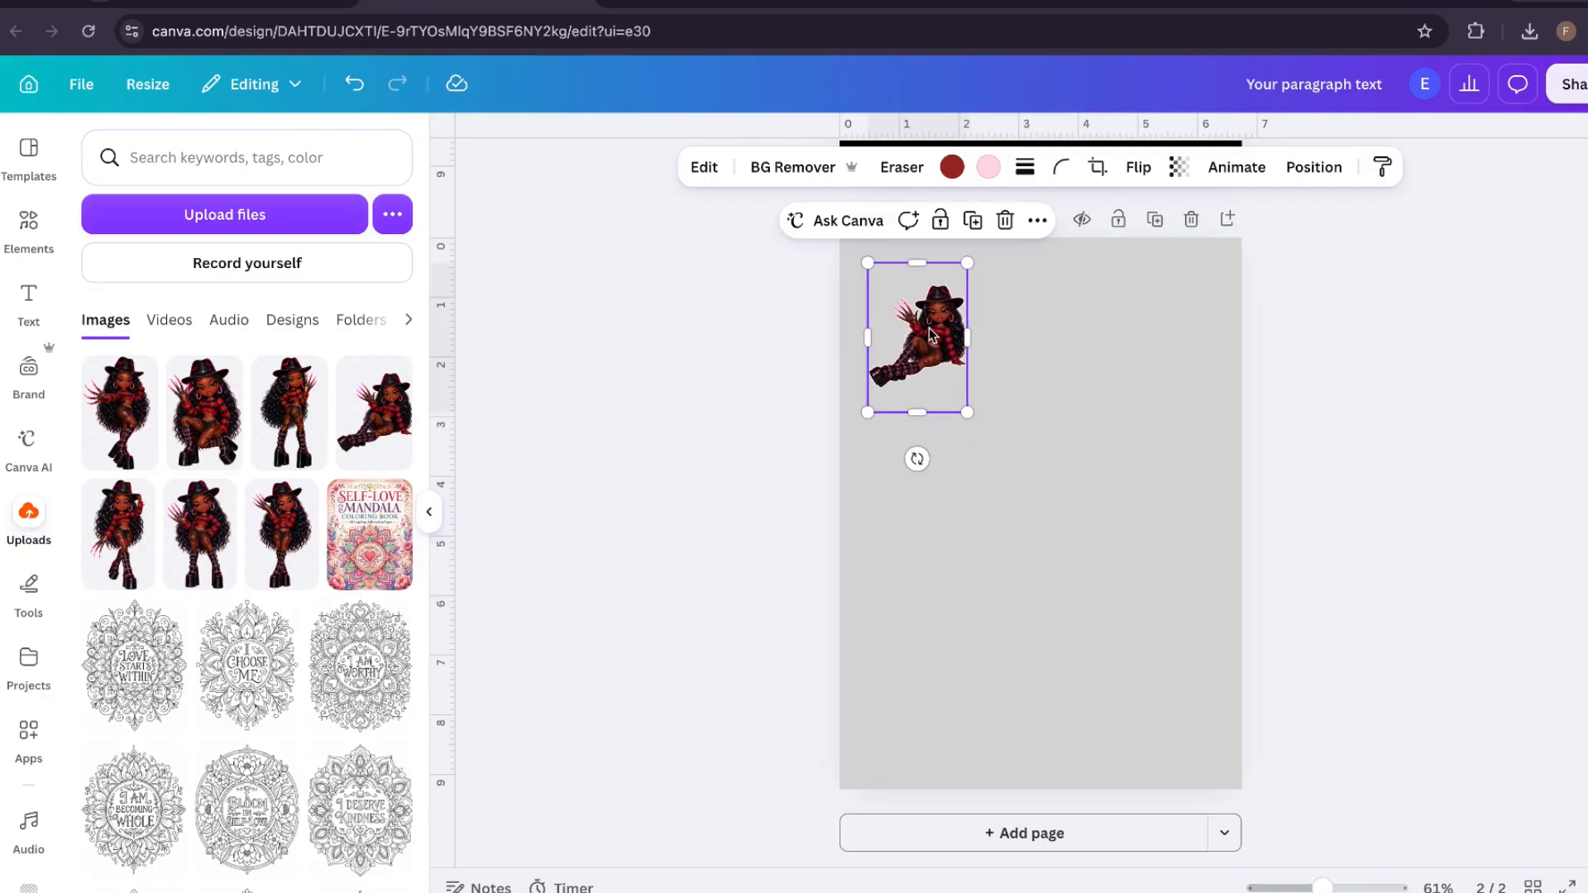
- Tilt the seated doll slightly counterclockwise and tuck it into page 2's upper-left corner
{"action": "left_click_drag", "start_coordinate": [931, 333], "coordinate": [923, 317]}
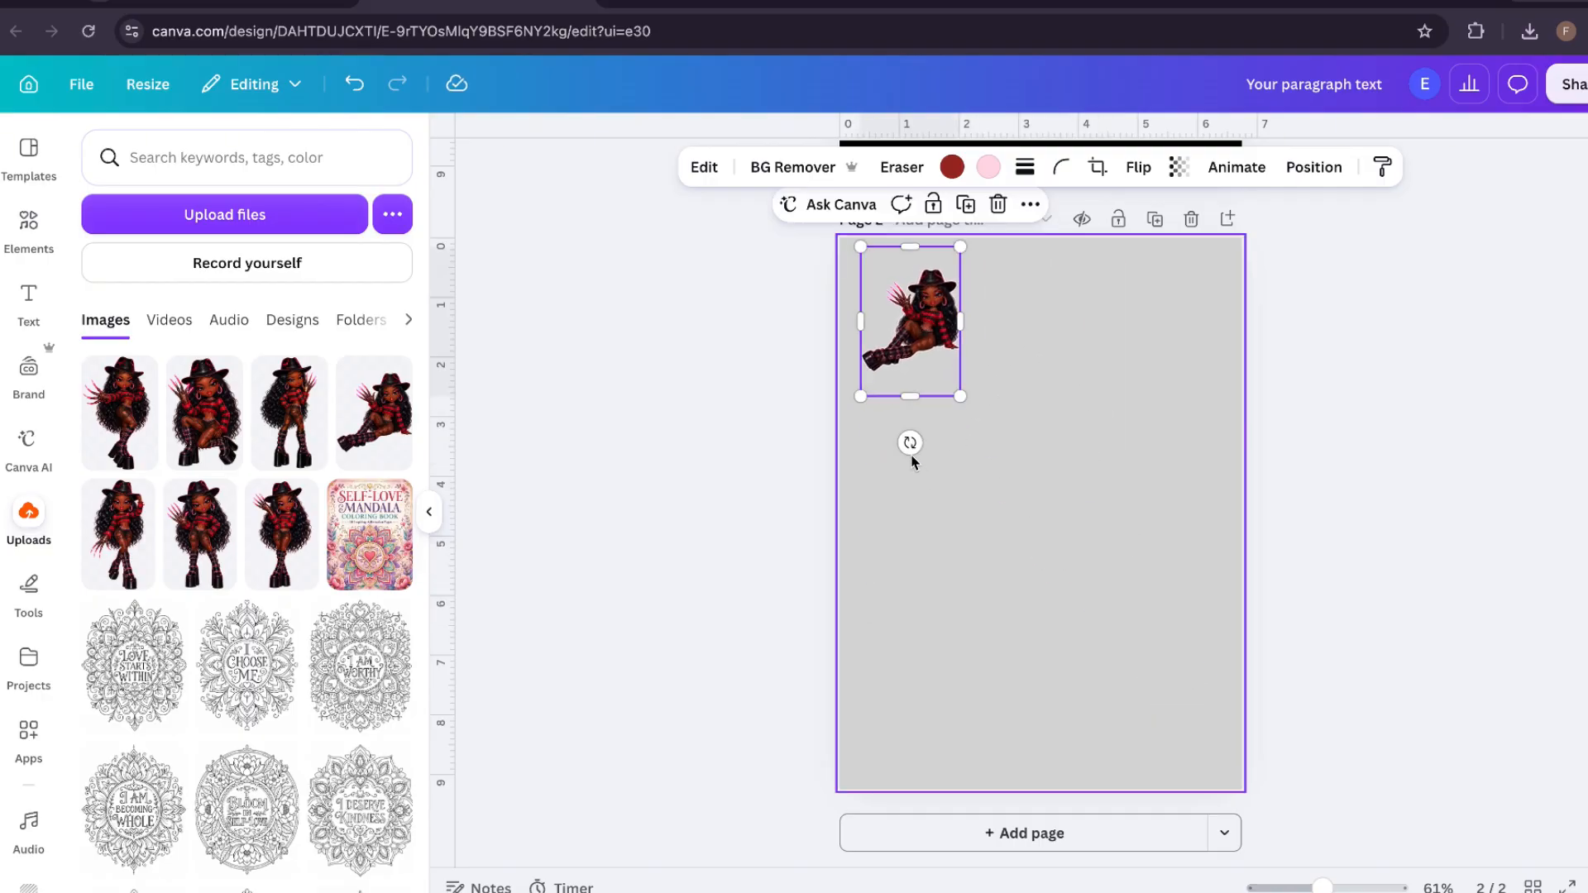
{"action": "left_click_drag", "start_coordinate": [911, 447], "coordinate": [928, 442]}
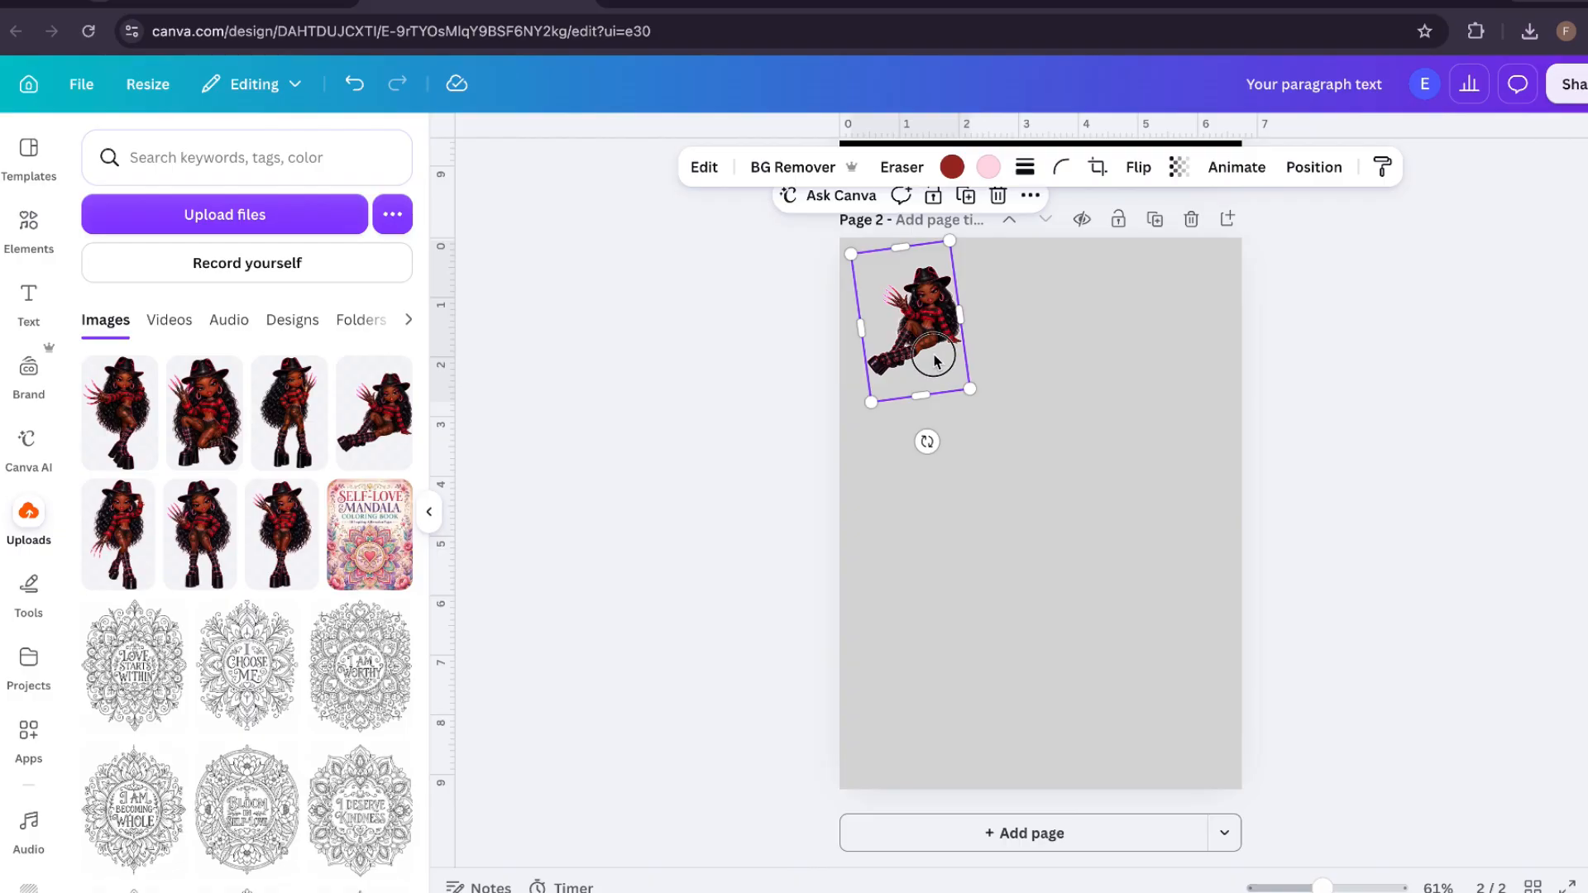
{"action": "left_click_drag", "start_coordinate": [936, 360], "coordinate": [924, 358]}
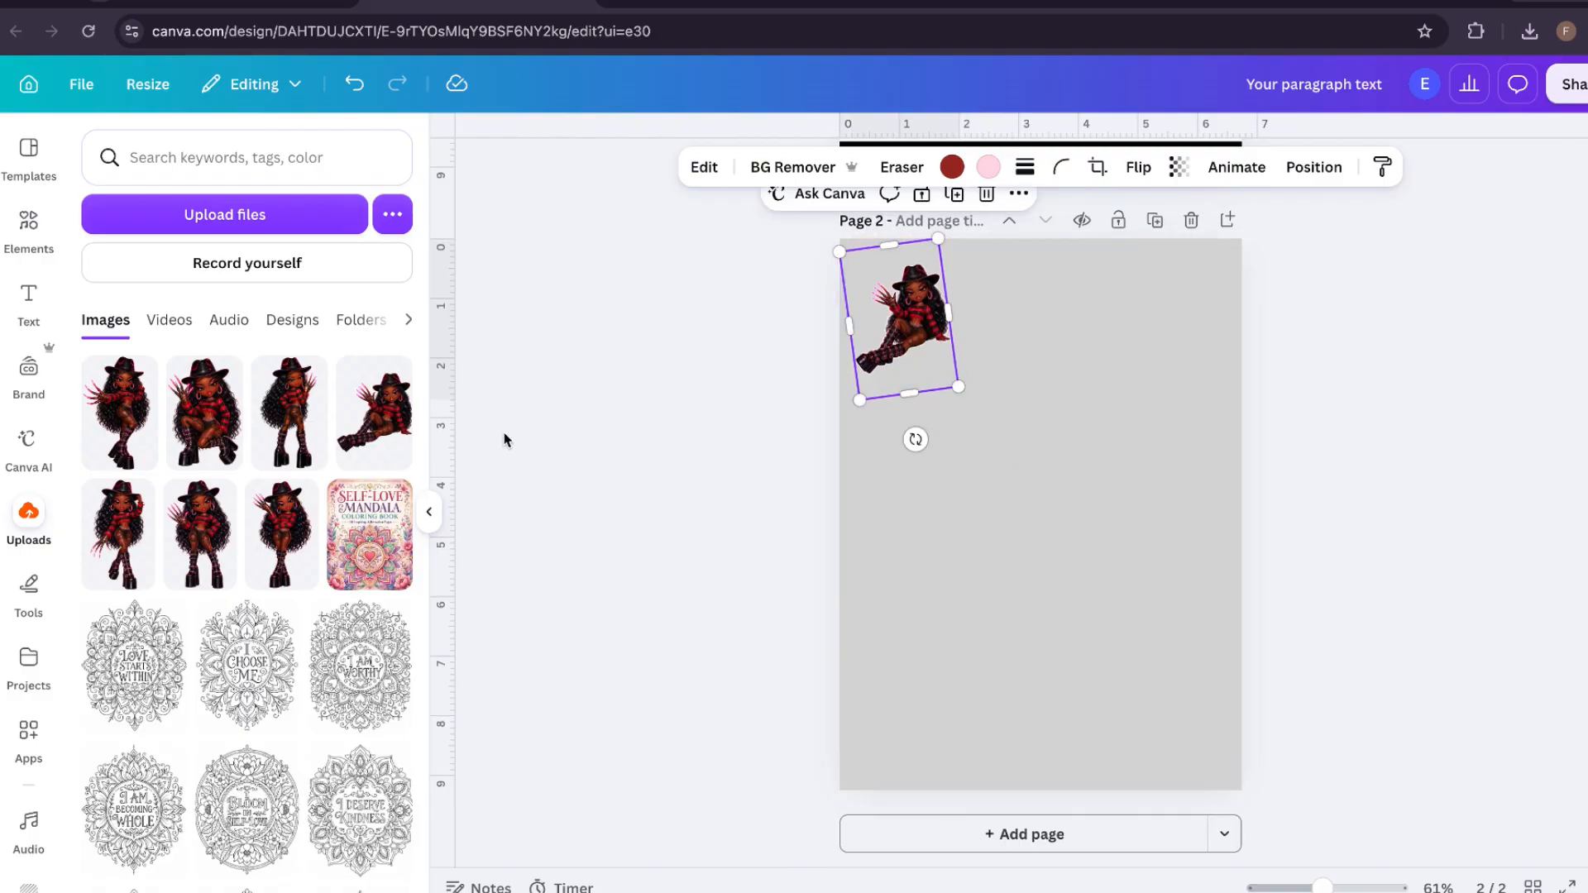
- Add the uploaded doll with crossed legs and claws reaching left, shrink it to about 1.7 in wide, and place it at the page's top center
{"action": "left_click", "coordinate": [128, 414]}
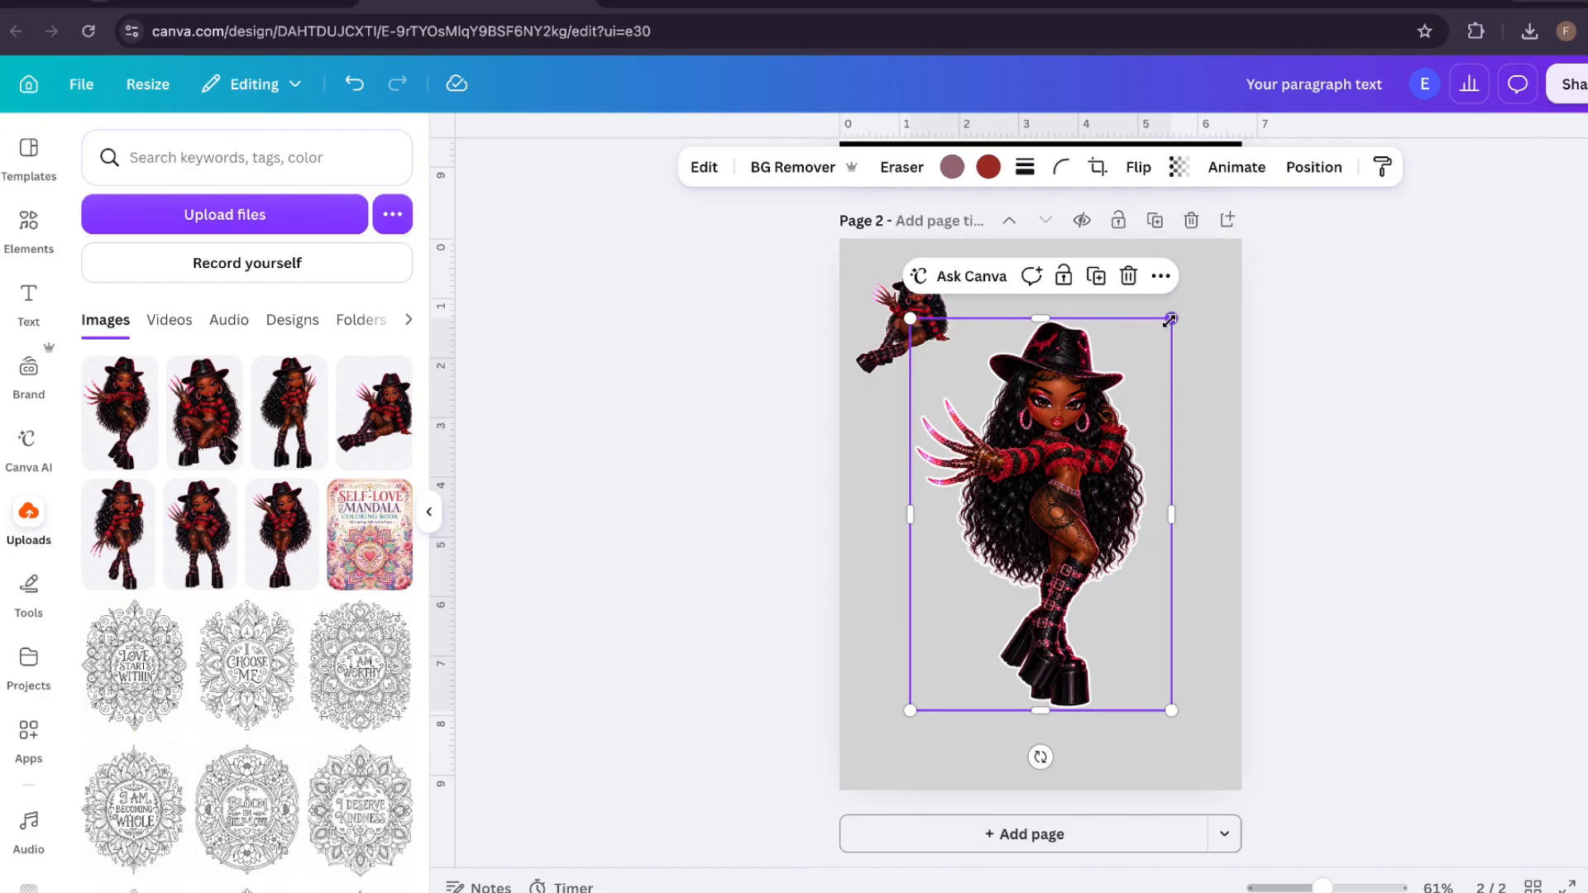
{"action": "left_click_drag", "start_coordinate": [1171, 319], "coordinate": [951, 520]}
{"action": "left_click_drag", "start_coordinate": [984, 622], "coordinate": [1049, 306]}
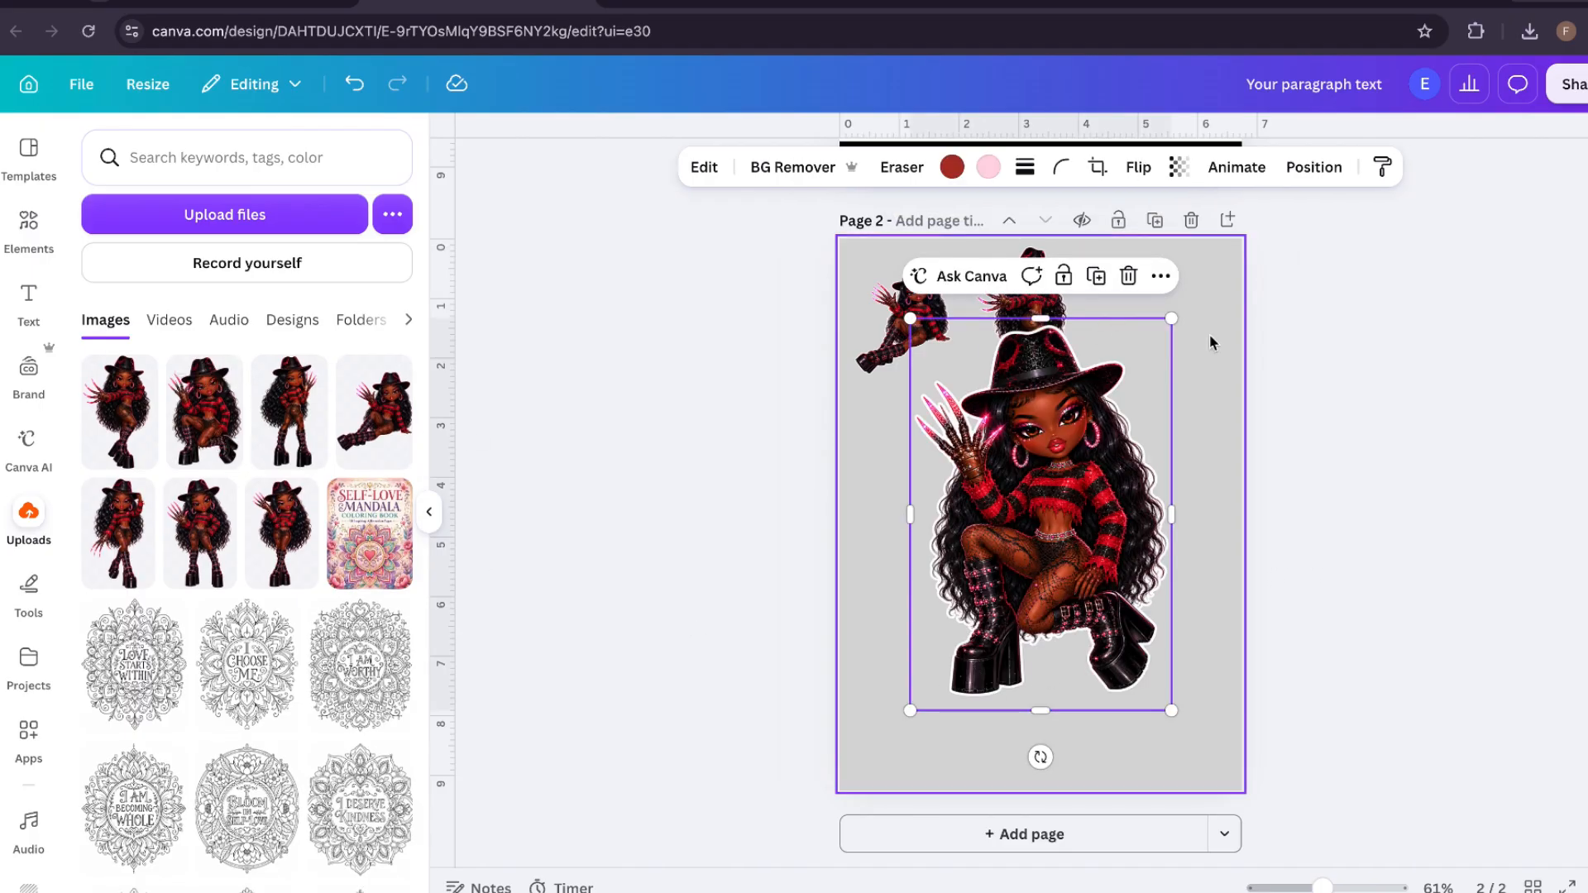
- Shrink the crouching doll to about 2 in wide, place it tilted counterclockwise near the page's right edge, and nudge the top-center doll right
{"action": "left_click_drag", "start_coordinate": [1171, 318], "coordinate": [1010, 496]}
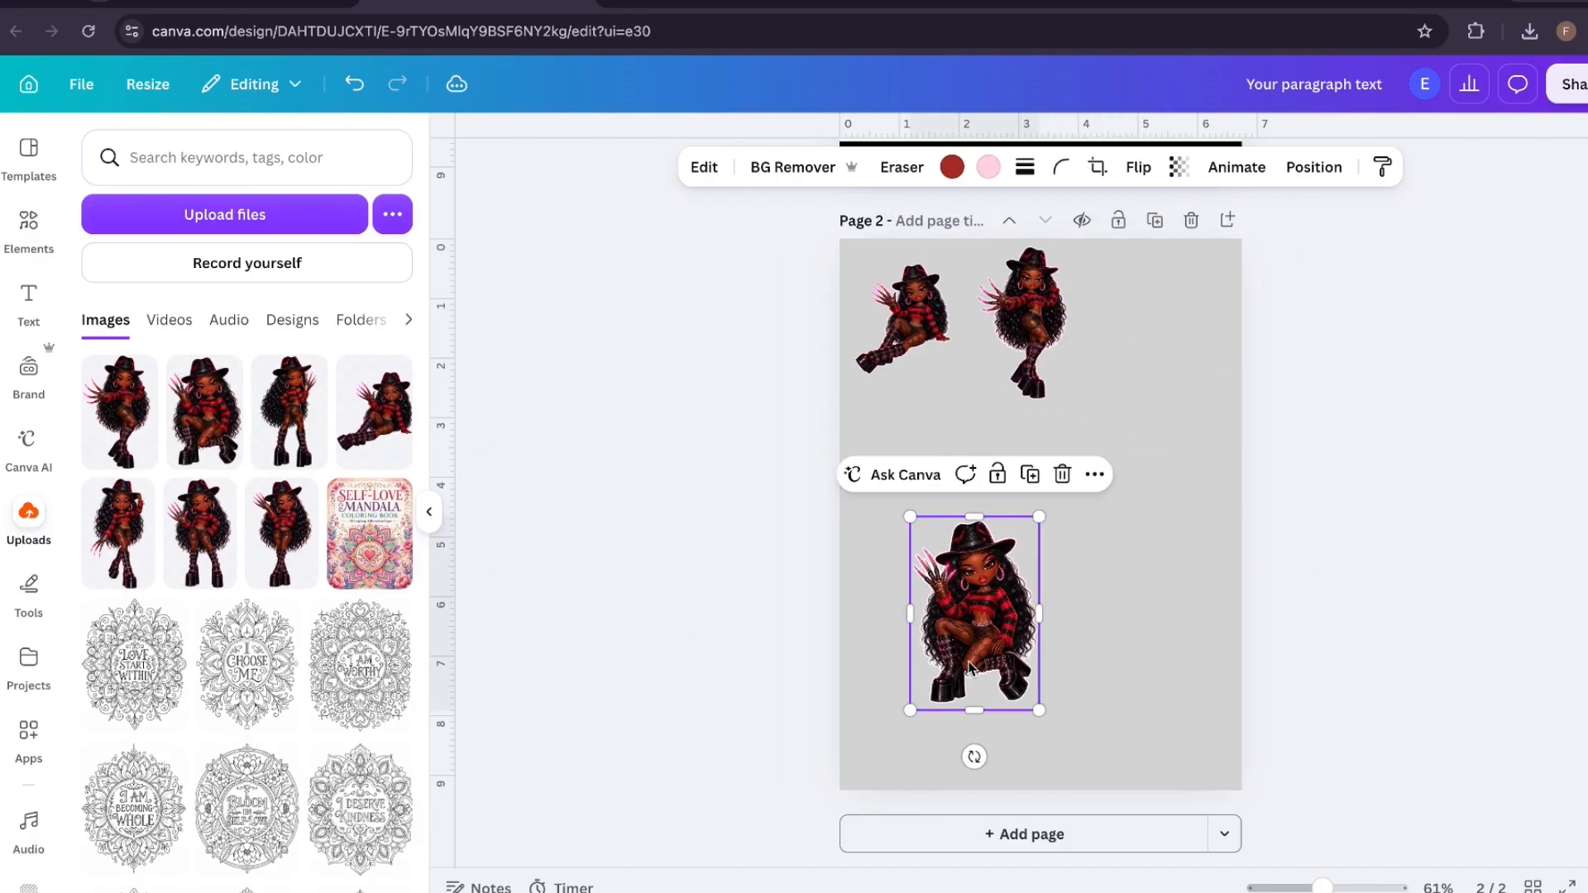
{"action": "left_click_drag", "start_coordinate": [1002, 622], "coordinate": [1194, 575]}
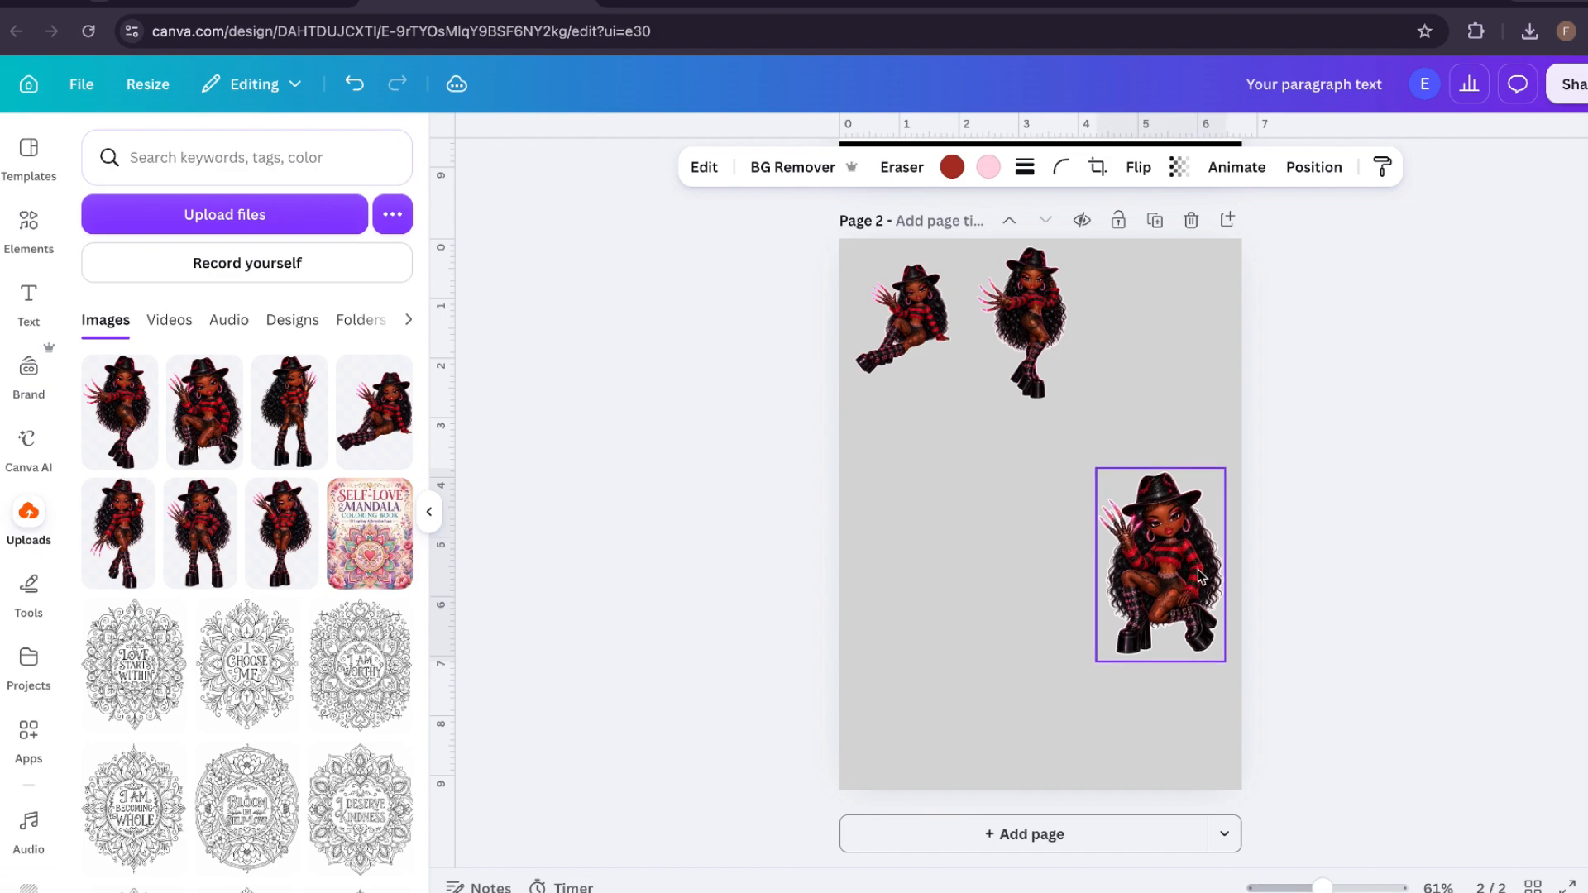
{"action": "left_click_drag", "start_coordinate": [1159, 706], "coordinate": [1175, 702]}
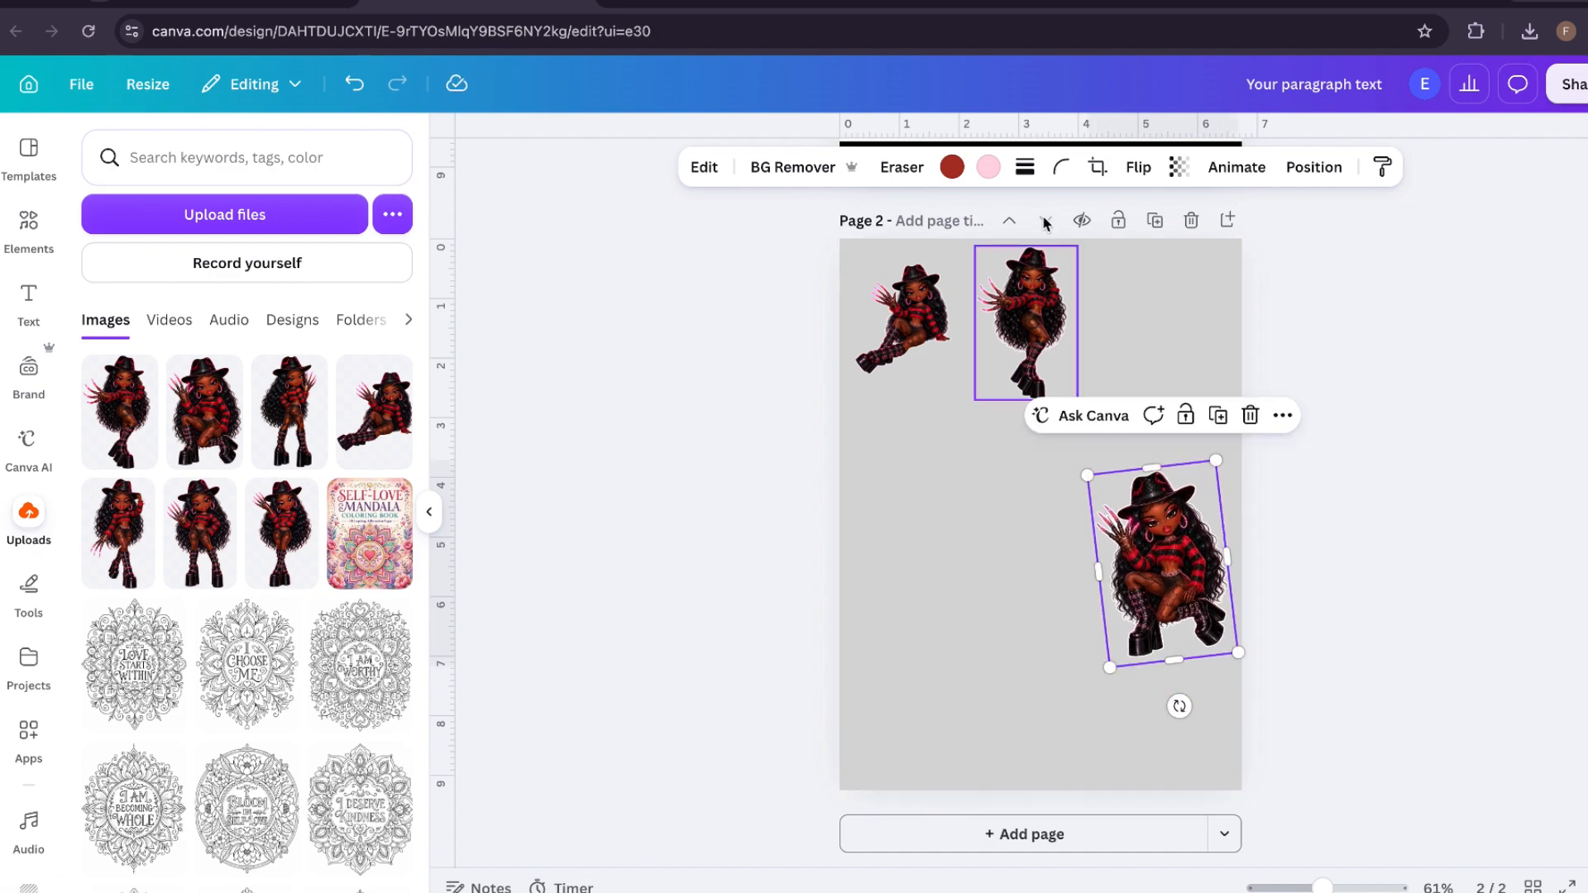
{"action": "left_click", "coordinate": [1033, 323]}
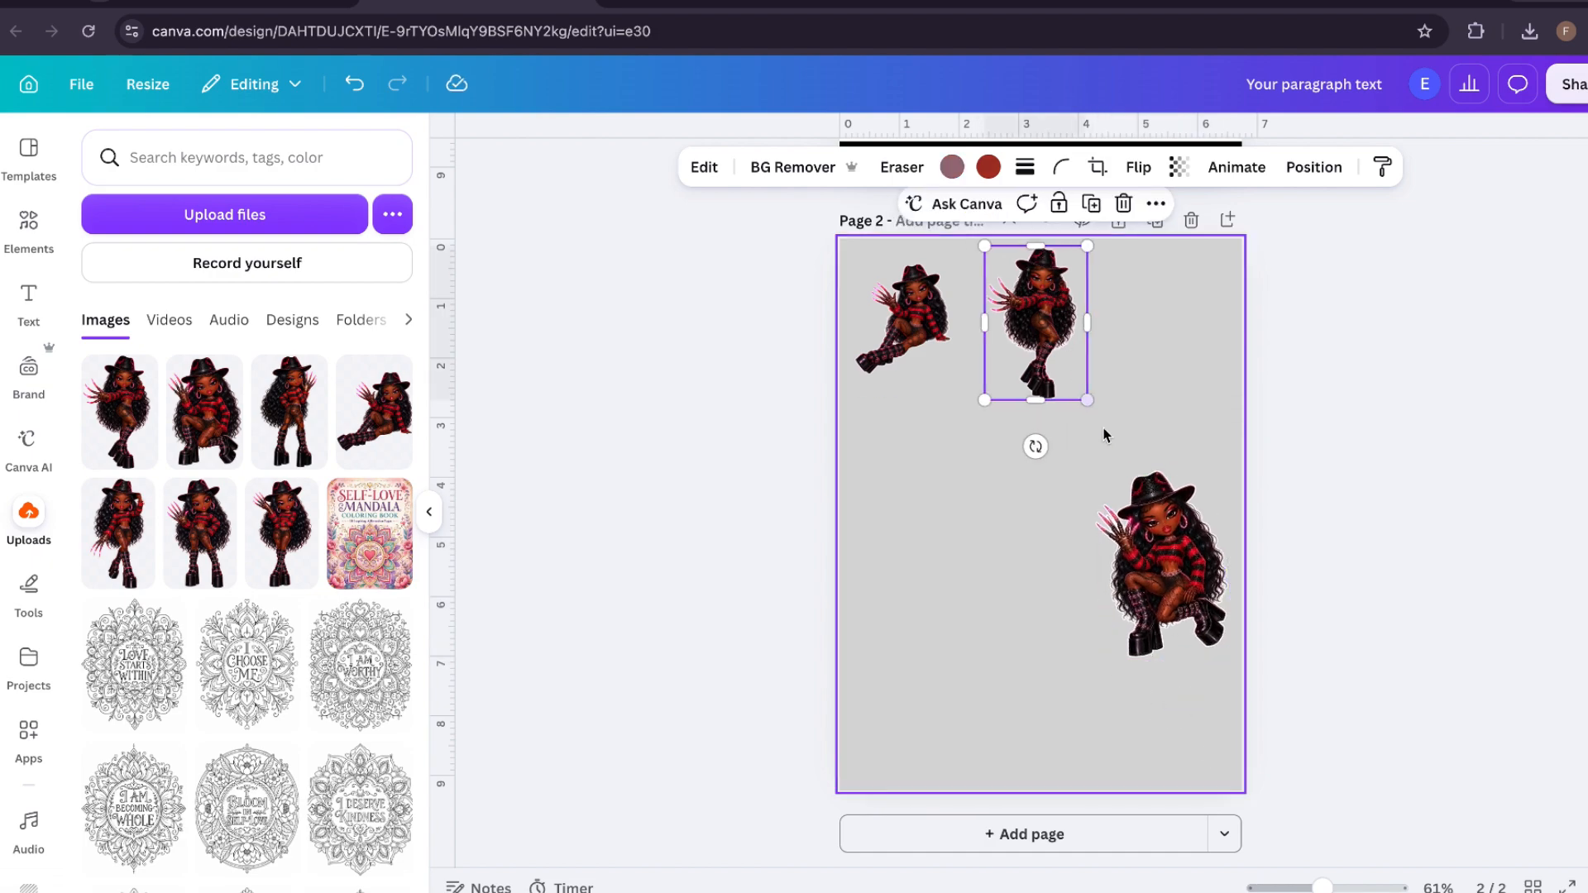
{"action": "left_click", "coordinate": [1090, 486]}
{"action": "left_click_drag", "start_coordinate": [1089, 477], "coordinate": [1100, 490]}
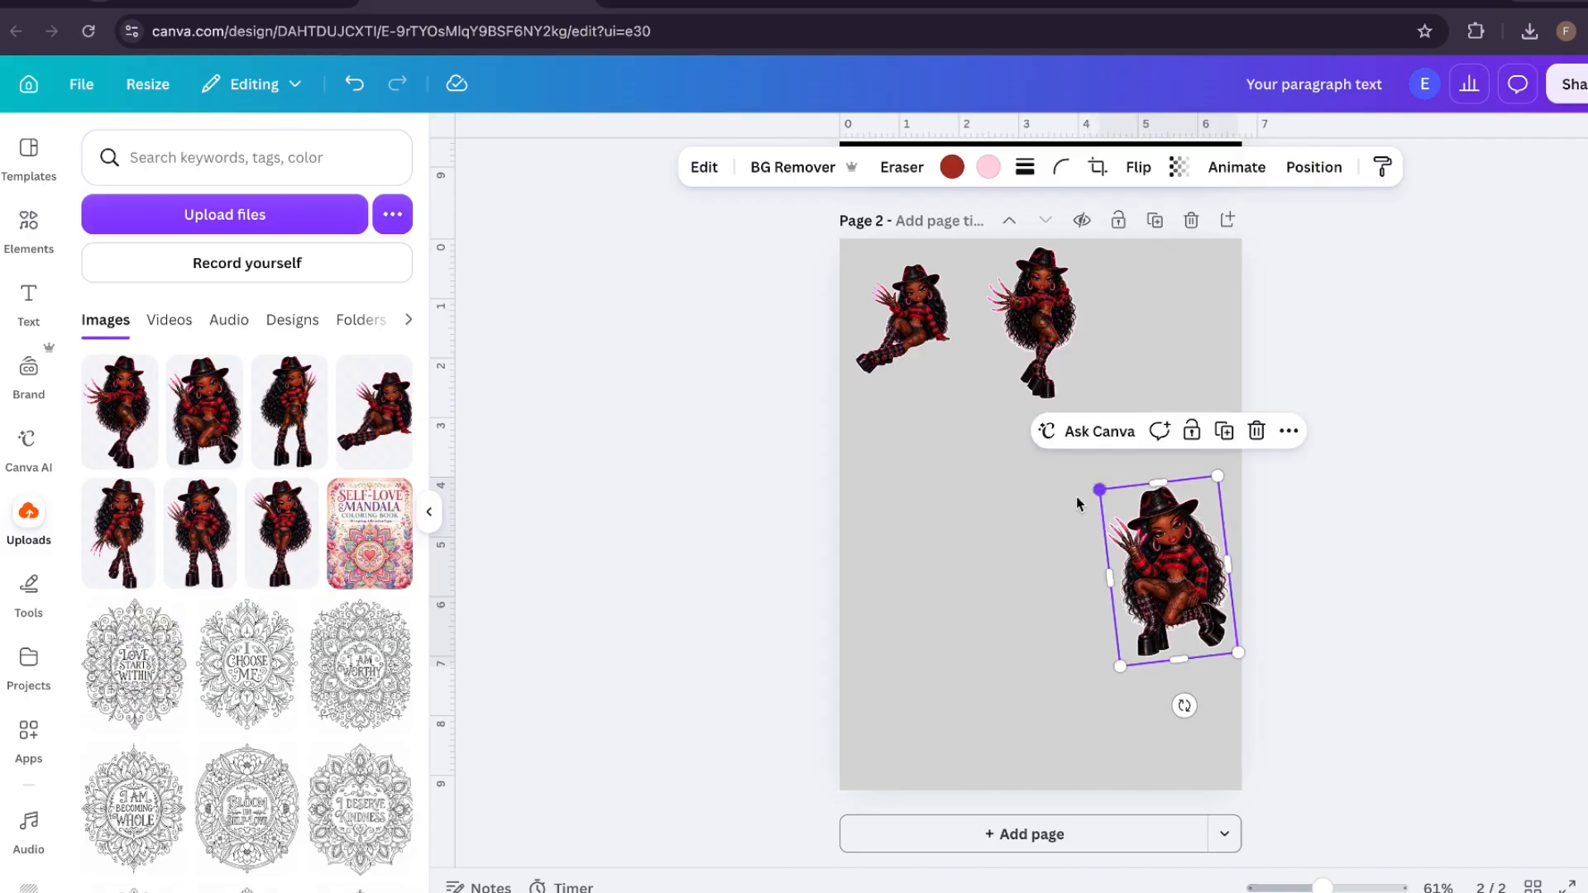
- Add the standing doll with claws raised on the right, shrink it to about 1.8 in wide, and place it in the page's upper-right corner
{"action": "left_click", "coordinate": [291, 436]}
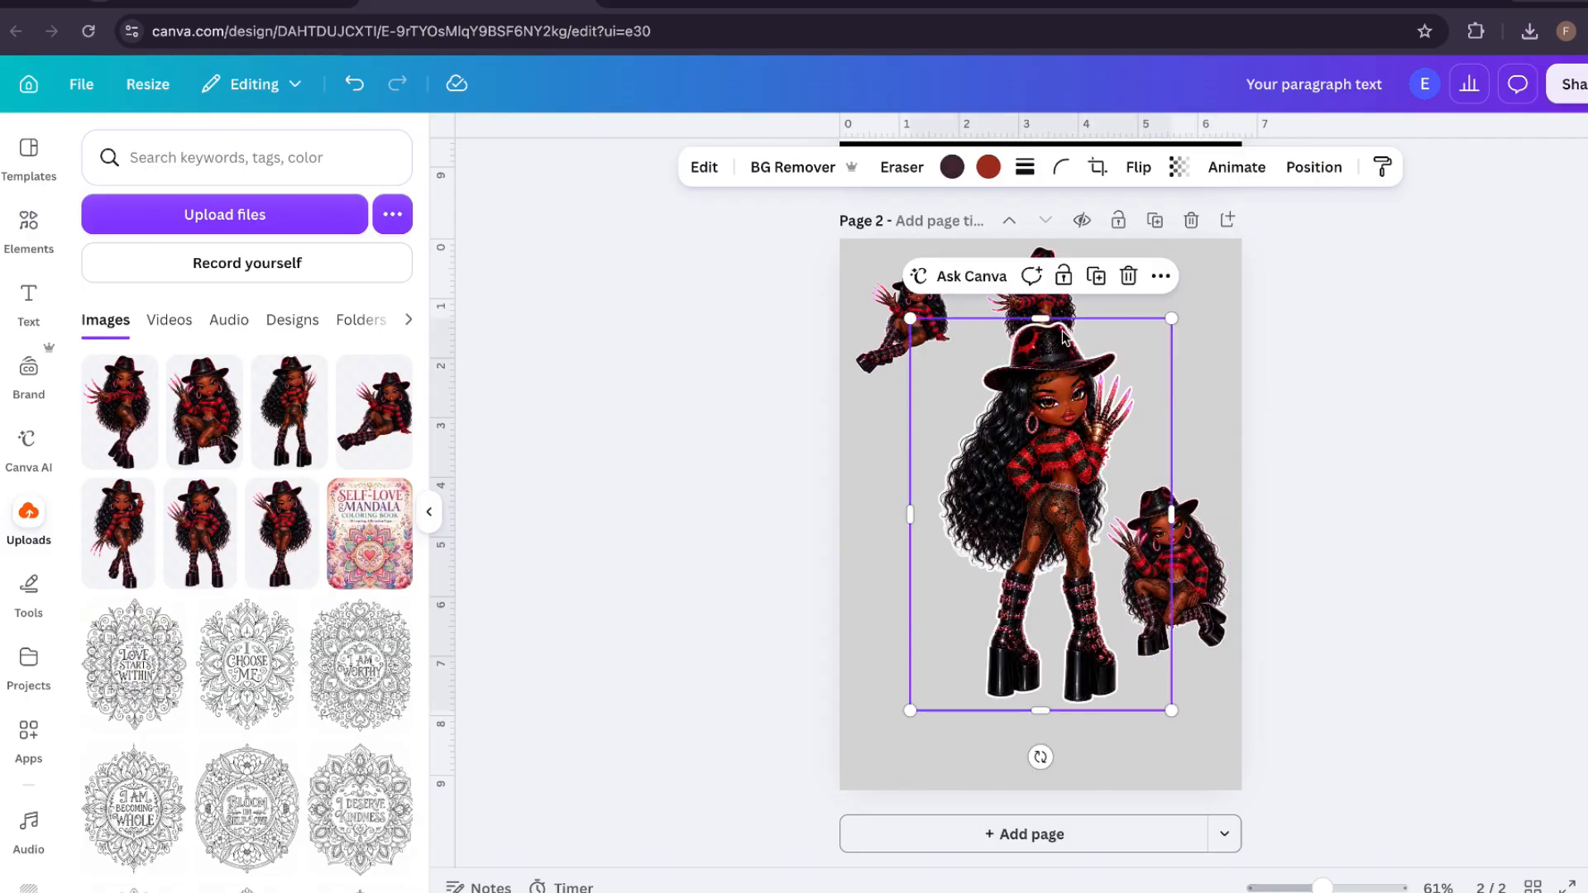
{"action": "mouse_move", "coordinate": [1169, 318]}
{"action": "left_mouse_down"}
{"action": "mouse_move", "coordinate": [1028, 538]}
{"action": "mouse_move", "coordinate": [1125, 480]}
{"action": "mouse_move", "coordinate": [1179, 334]}
{"action": "left_mouse_up"}
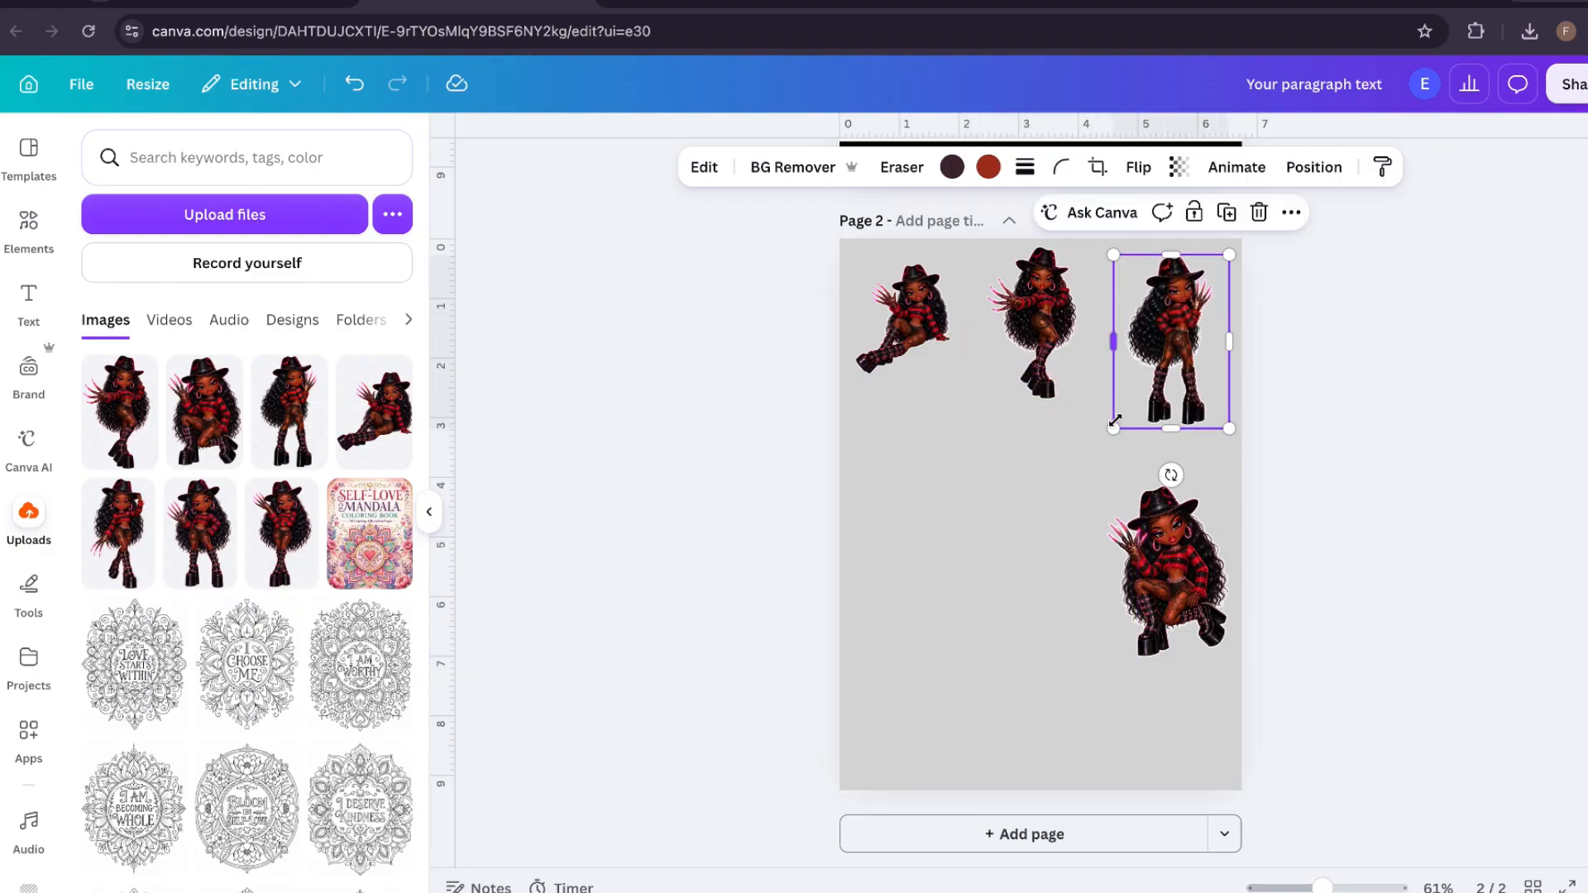
{"action": "left_click_drag", "start_coordinate": [1115, 420], "coordinate": [1119, 418]}
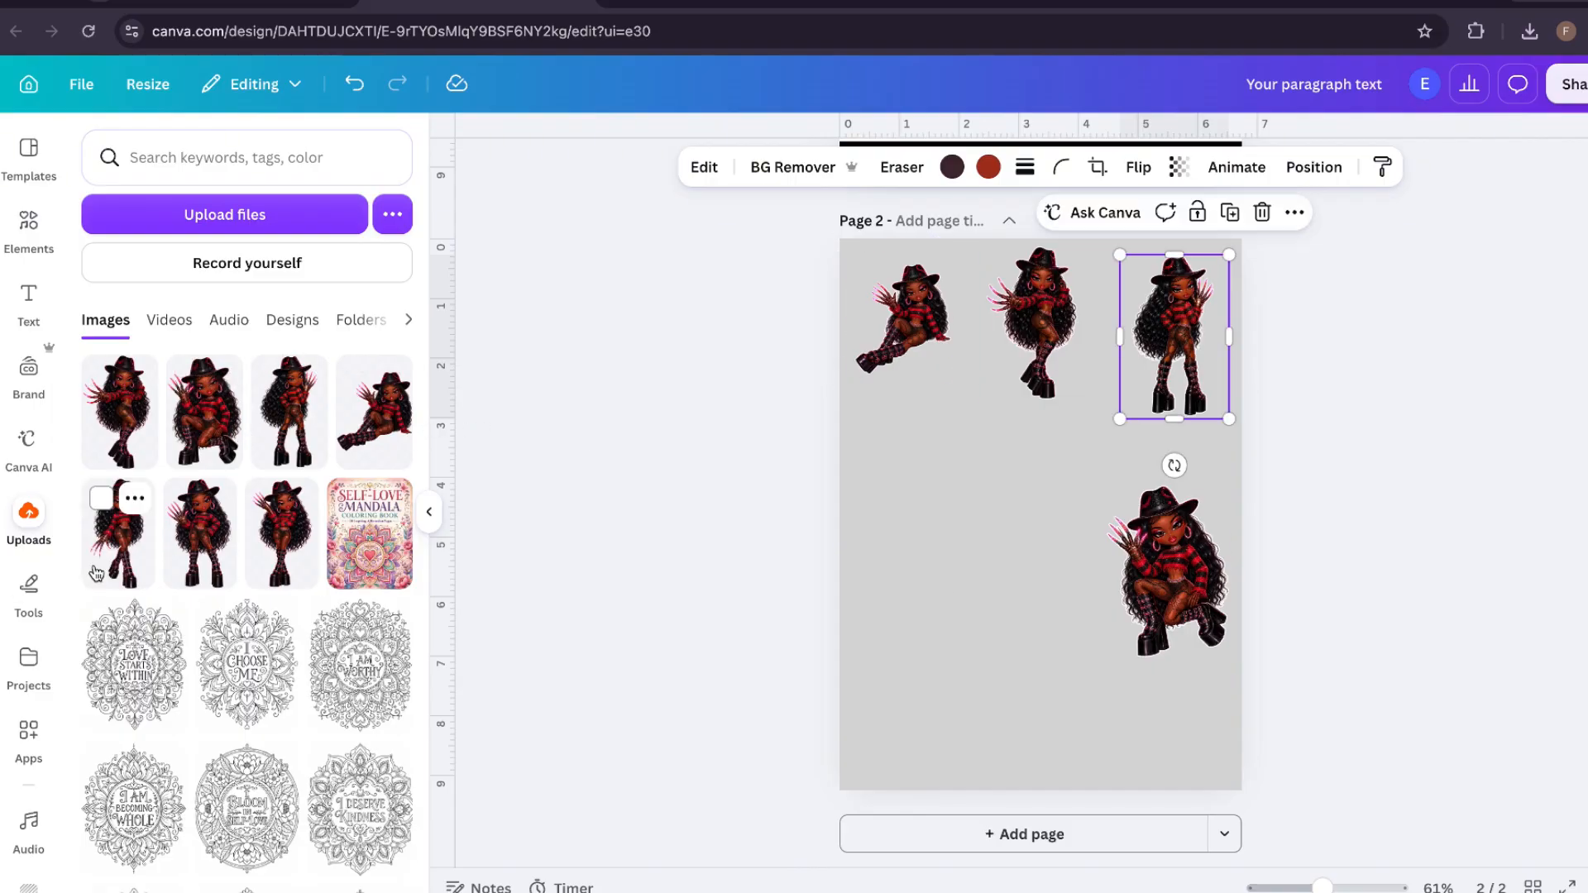
- Add the doll touching her hat, size it to about 2 in wide, and place it in the page's lower-left corner
{"action": "left_click", "coordinate": [137, 546]}
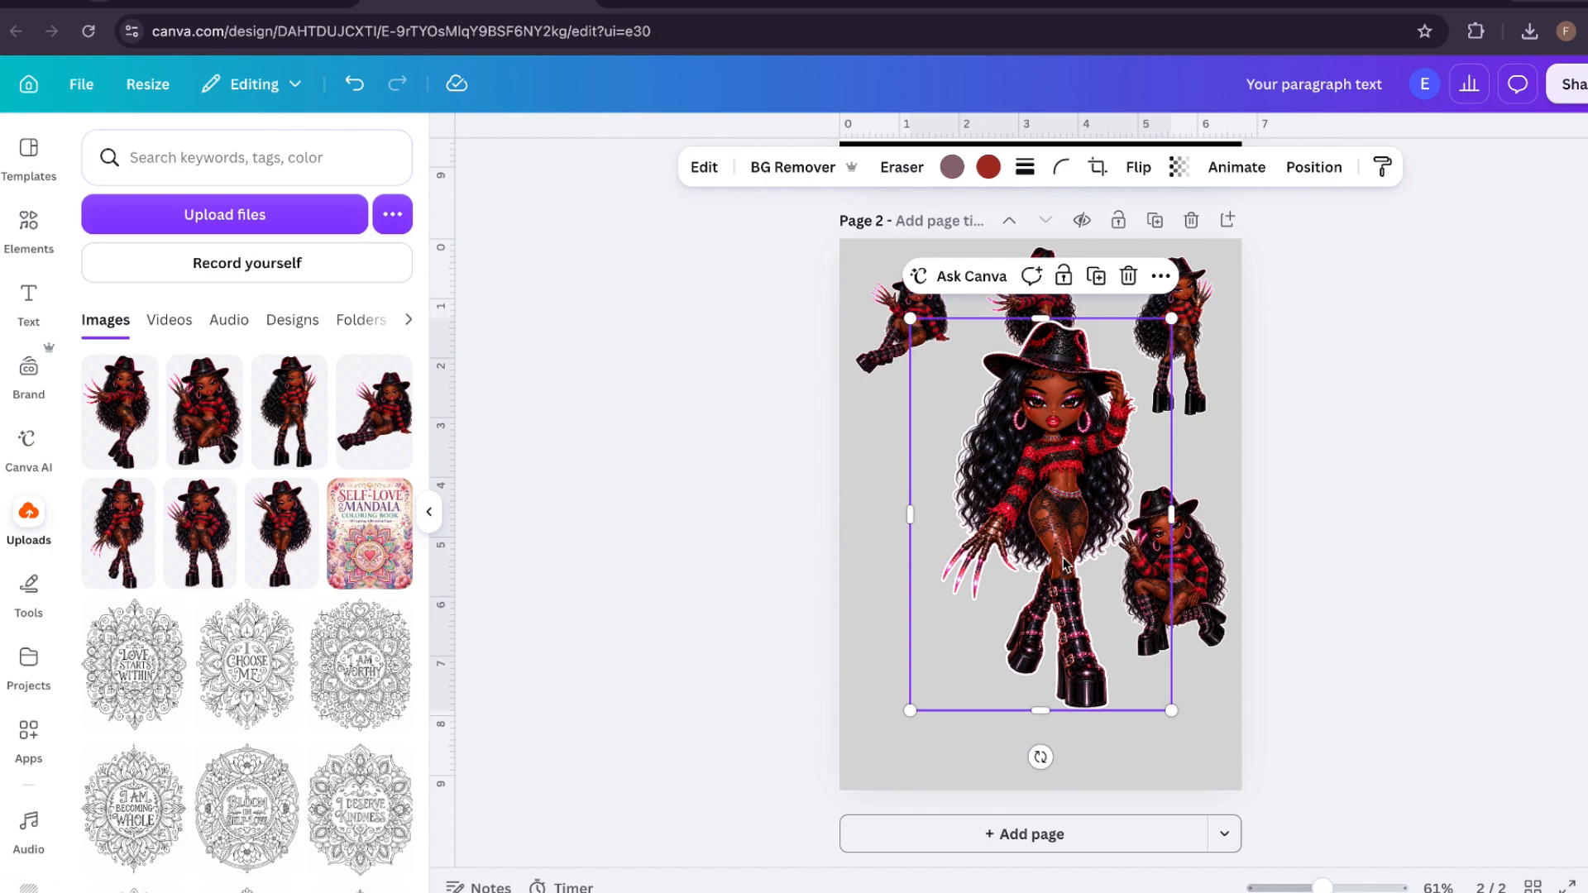
{"action": "left_click_drag", "start_coordinate": [1171, 319], "coordinate": [957, 510]}
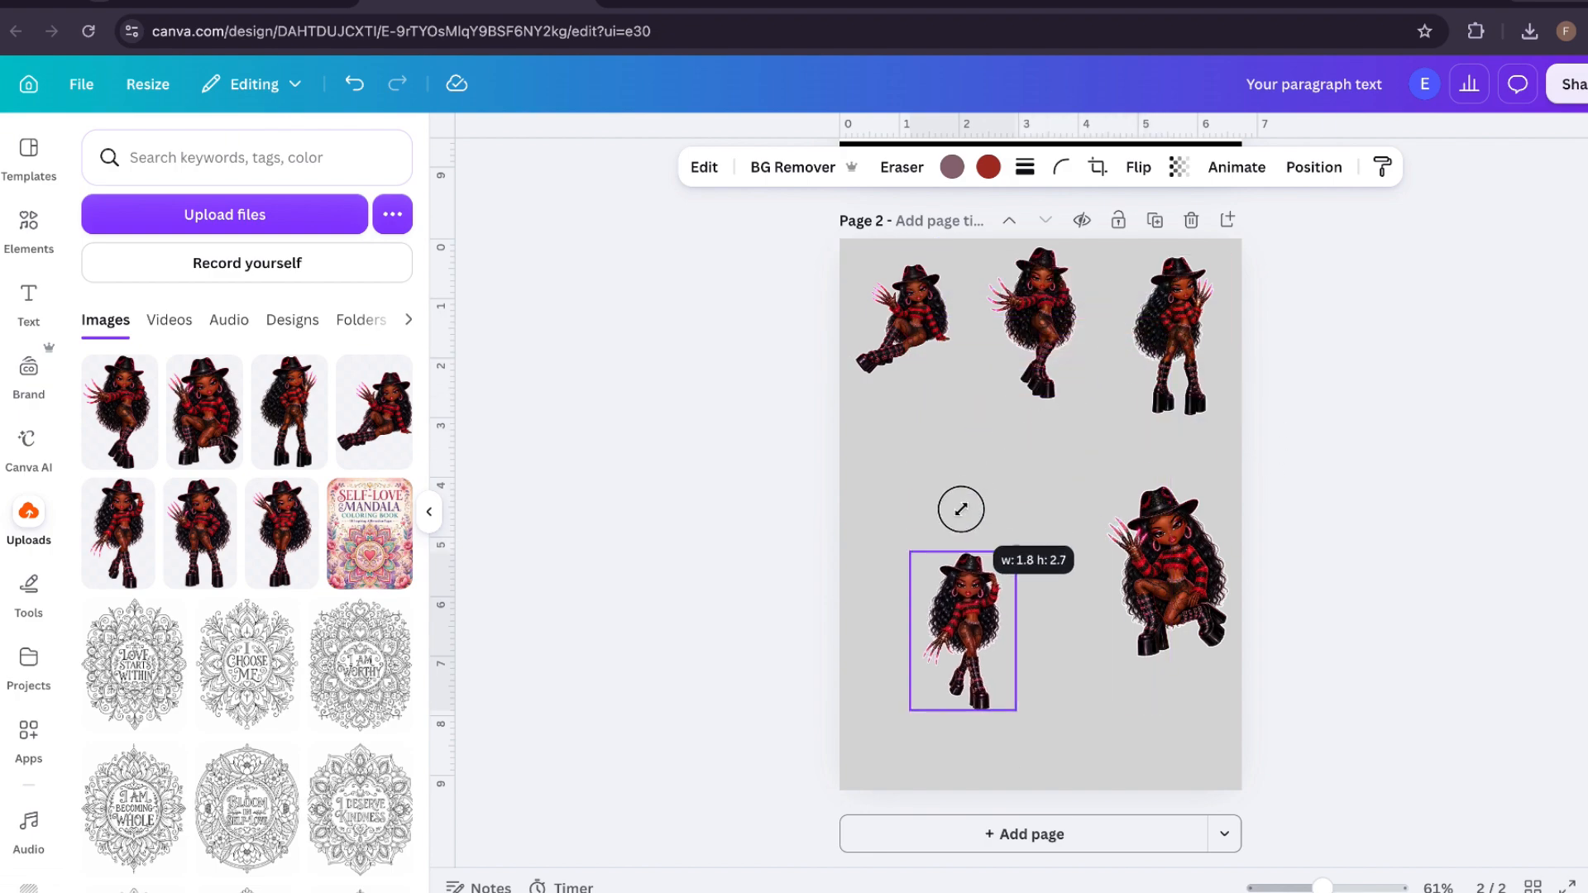
{"action": "left_click_drag", "start_coordinate": [933, 662], "coordinate": [875, 742]}
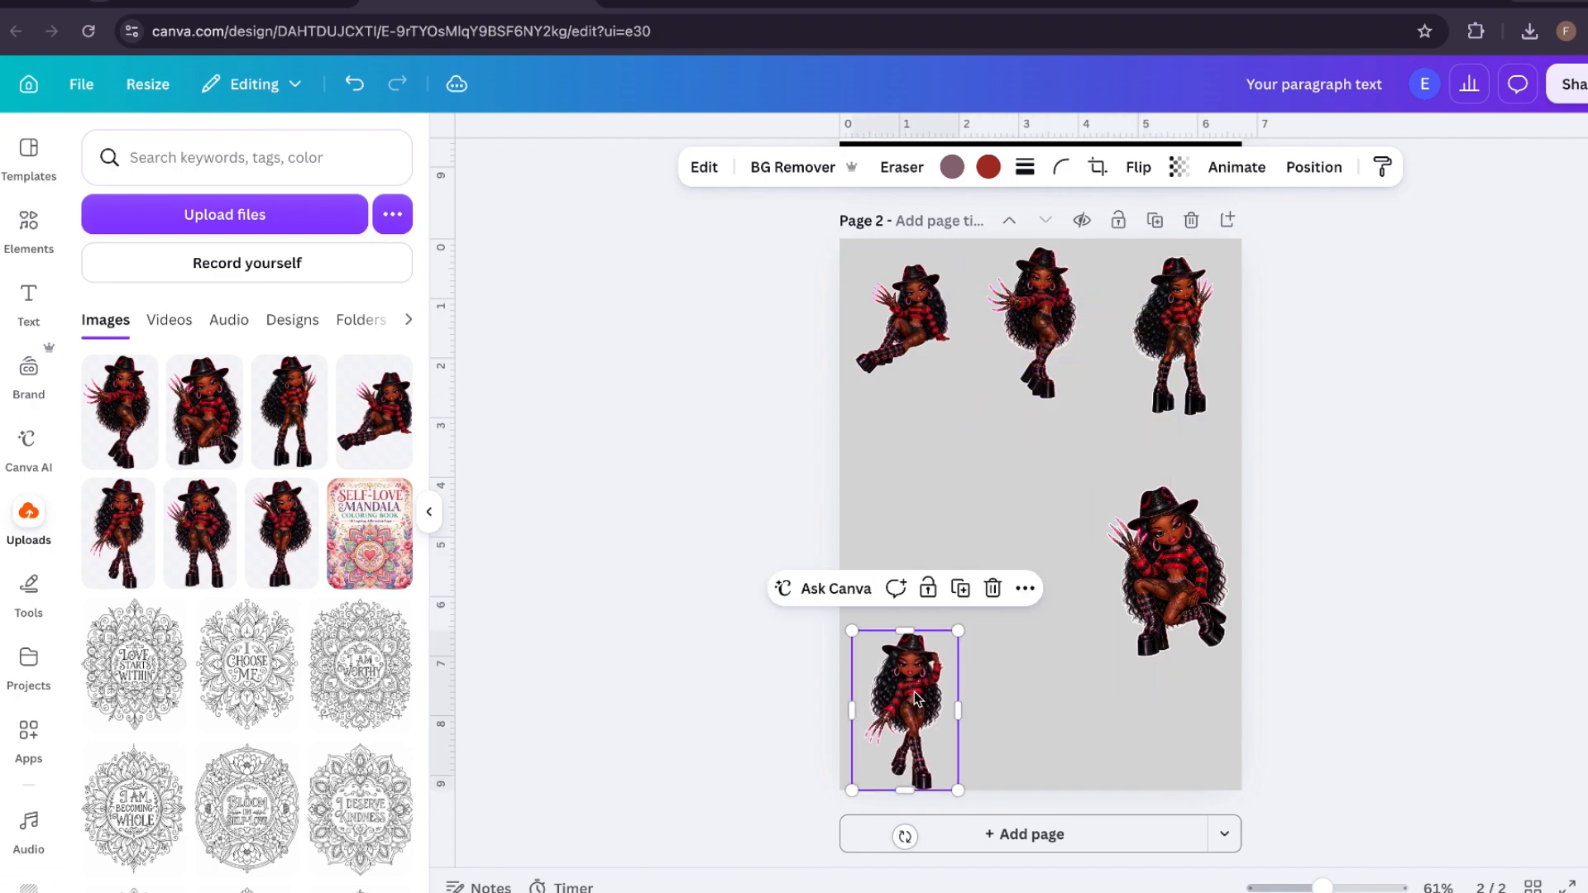
{"action": "left_click_drag", "start_coordinate": [962, 635], "coordinate": [974, 609]}
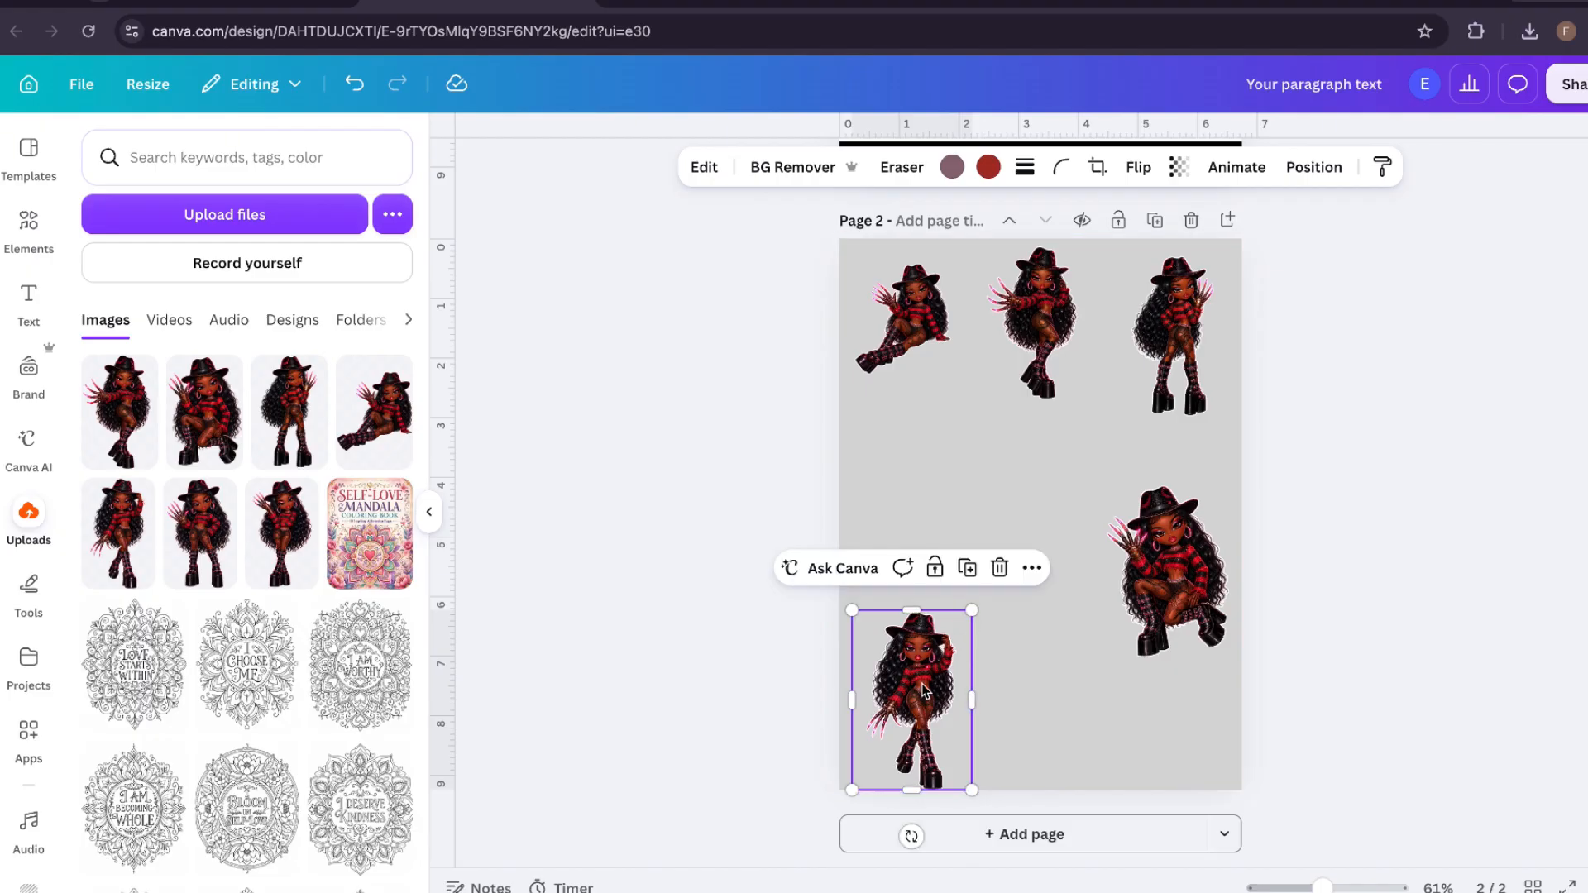
{"action": "left_click_drag", "start_coordinate": [920, 685], "coordinate": [921, 672]}
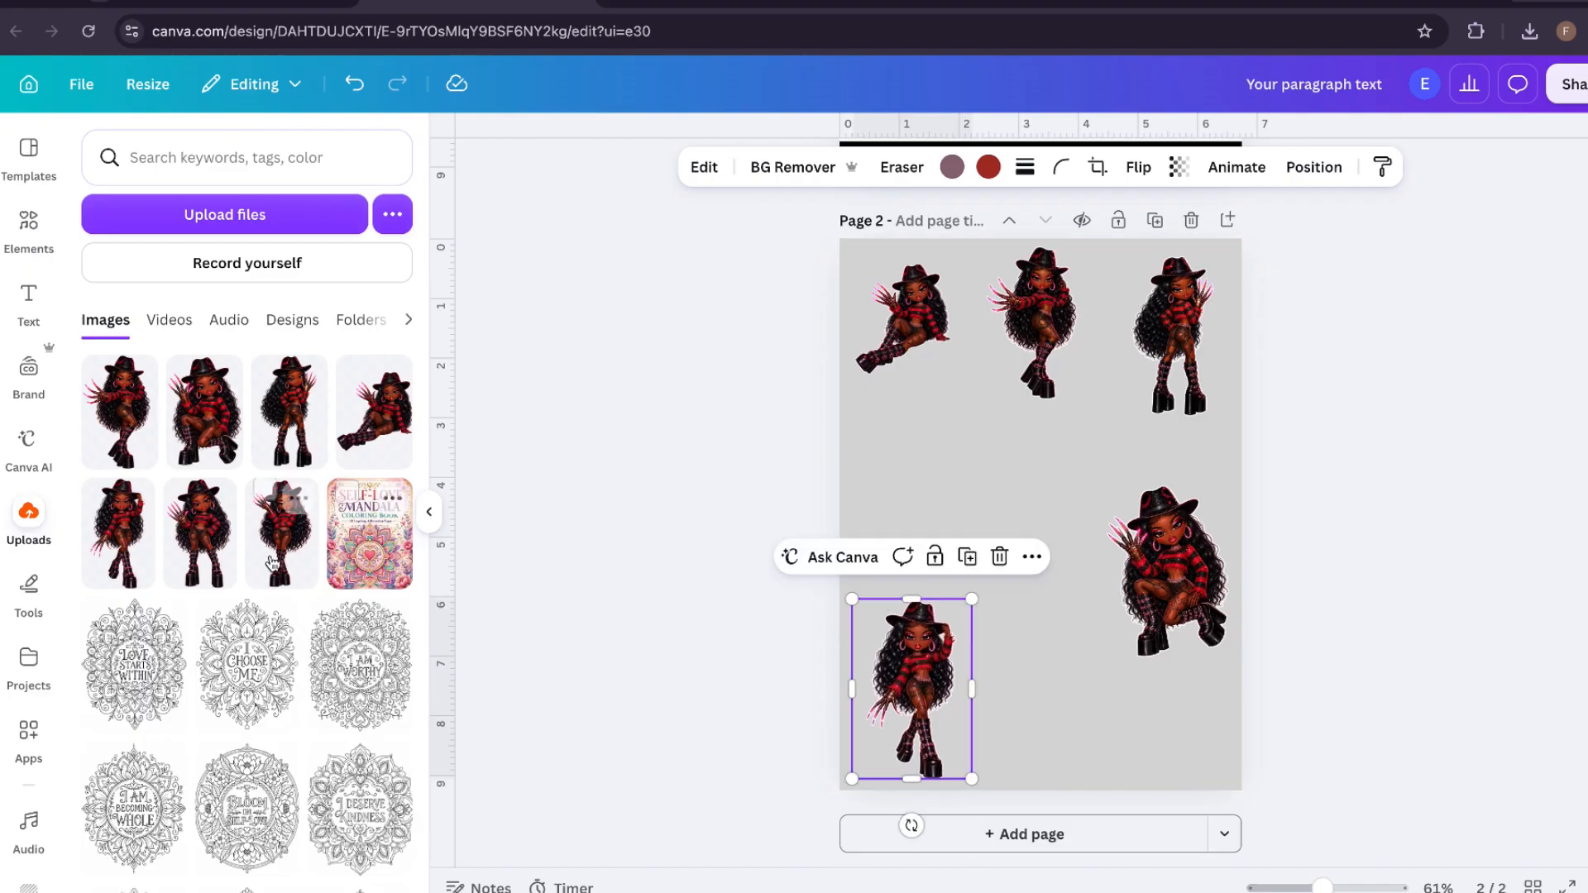
- Add the wide-stance doll with a hand on her hip, shrink it, tilt it counterclockwise, and place it left of center in the middle row
{"action": "left_click", "coordinate": [221, 562]}
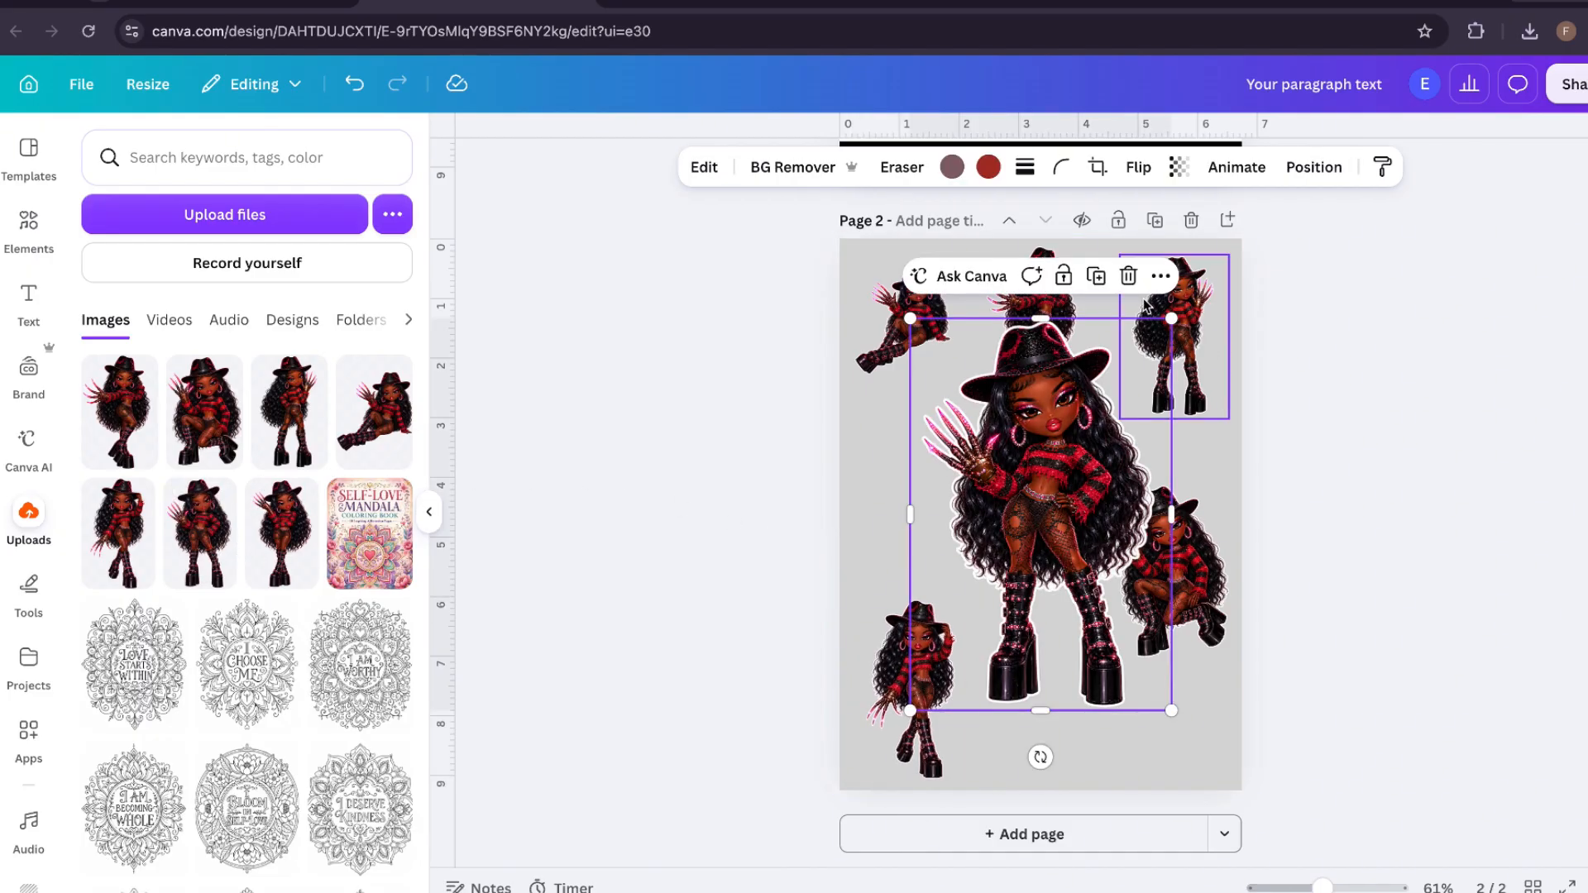
{"action": "left_click_drag", "start_coordinate": [1168, 314], "coordinate": [1075, 453]}
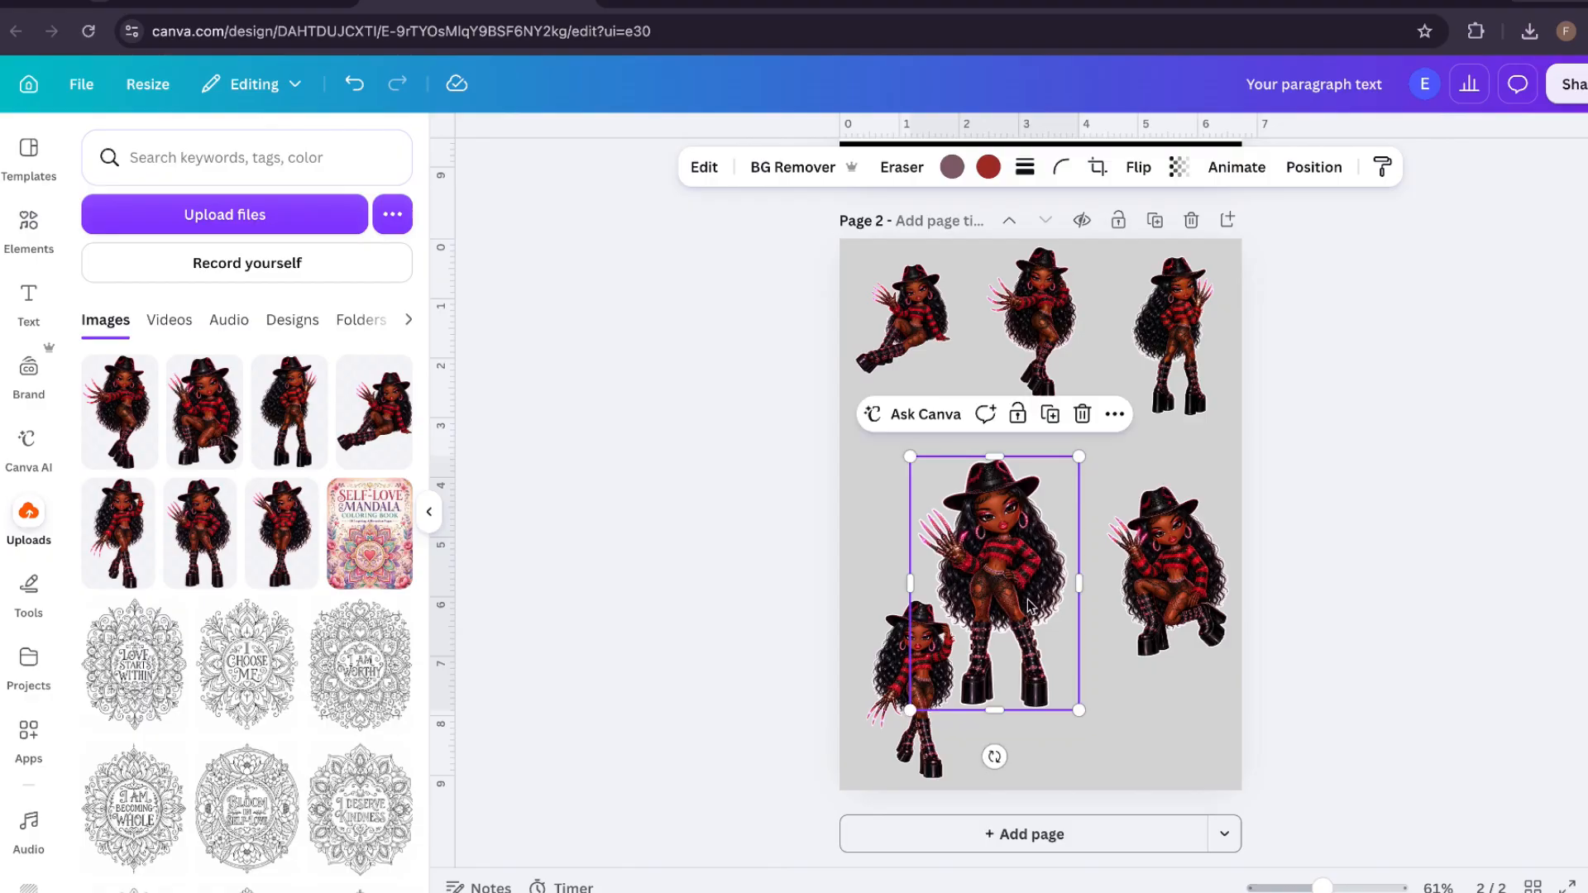
{"action": "left_click_drag", "start_coordinate": [1025, 596], "coordinate": [1059, 551]}
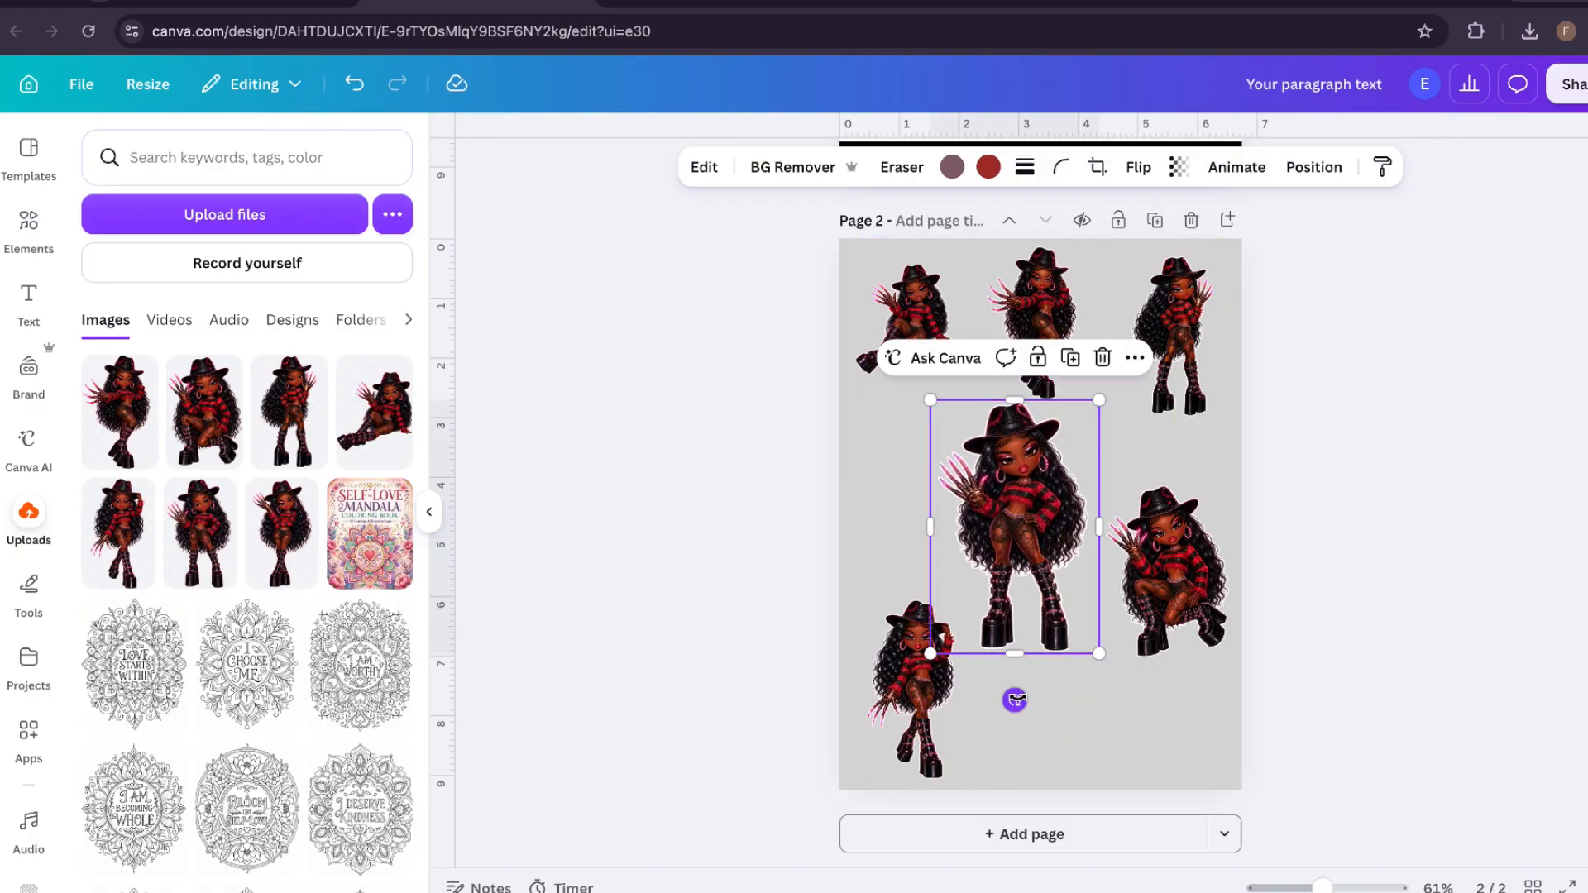
{"action": "left_click_drag", "start_coordinate": [1026, 697], "coordinate": [1054, 695]}
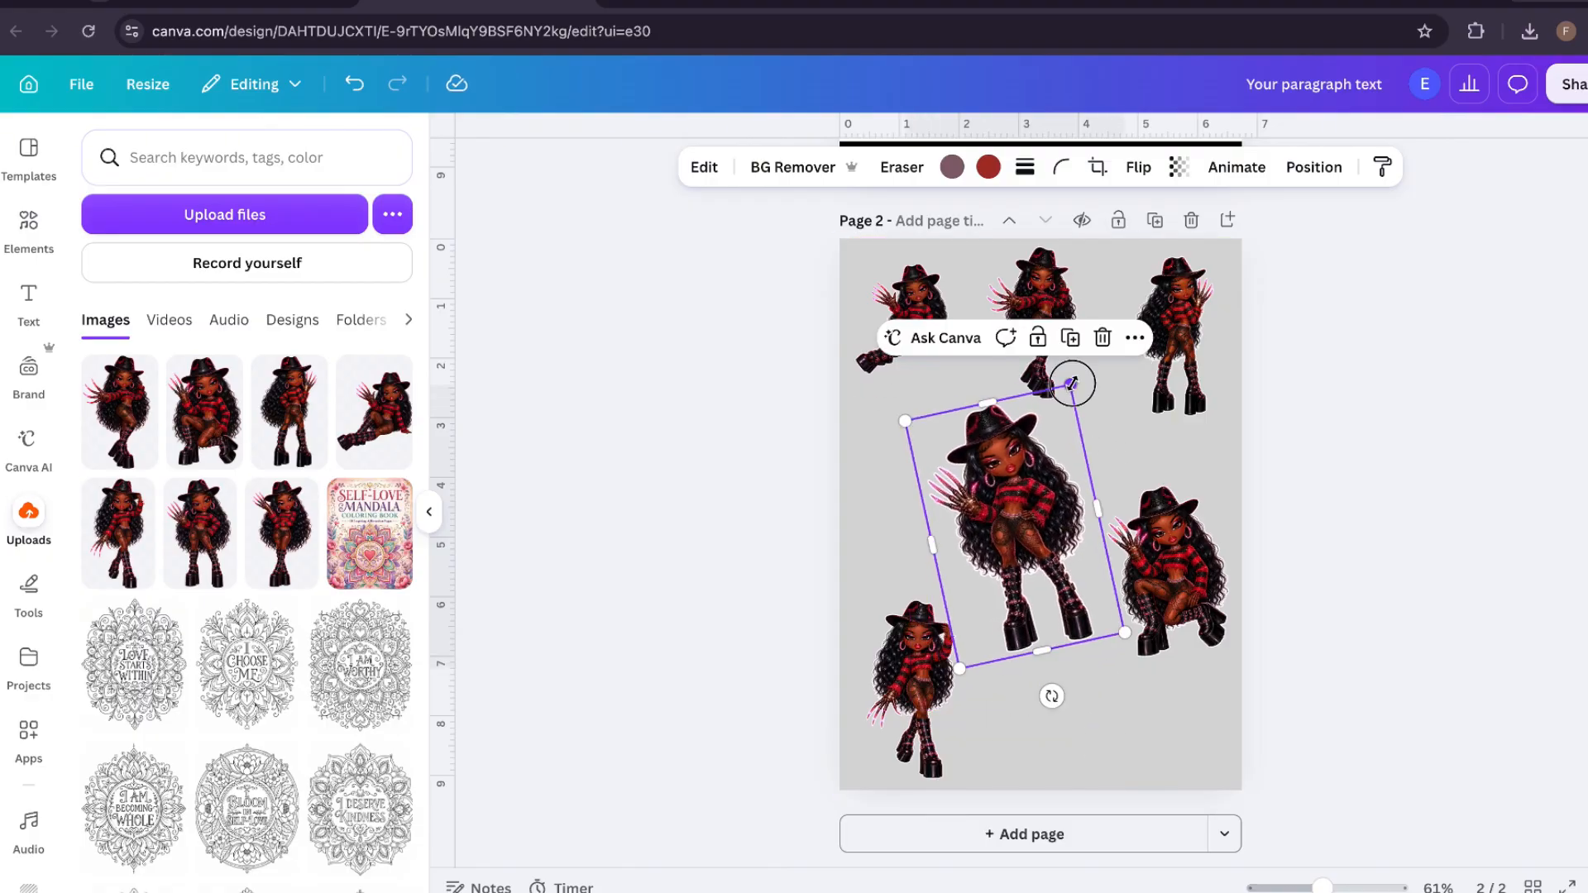
{"action": "left_click_drag", "start_coordinate": [1071, 382], "coordinate": [1021, 432]}
{"action": "left_click_drag", "start_coordinate": [1016, 573], "coordinate": [987, 521]}
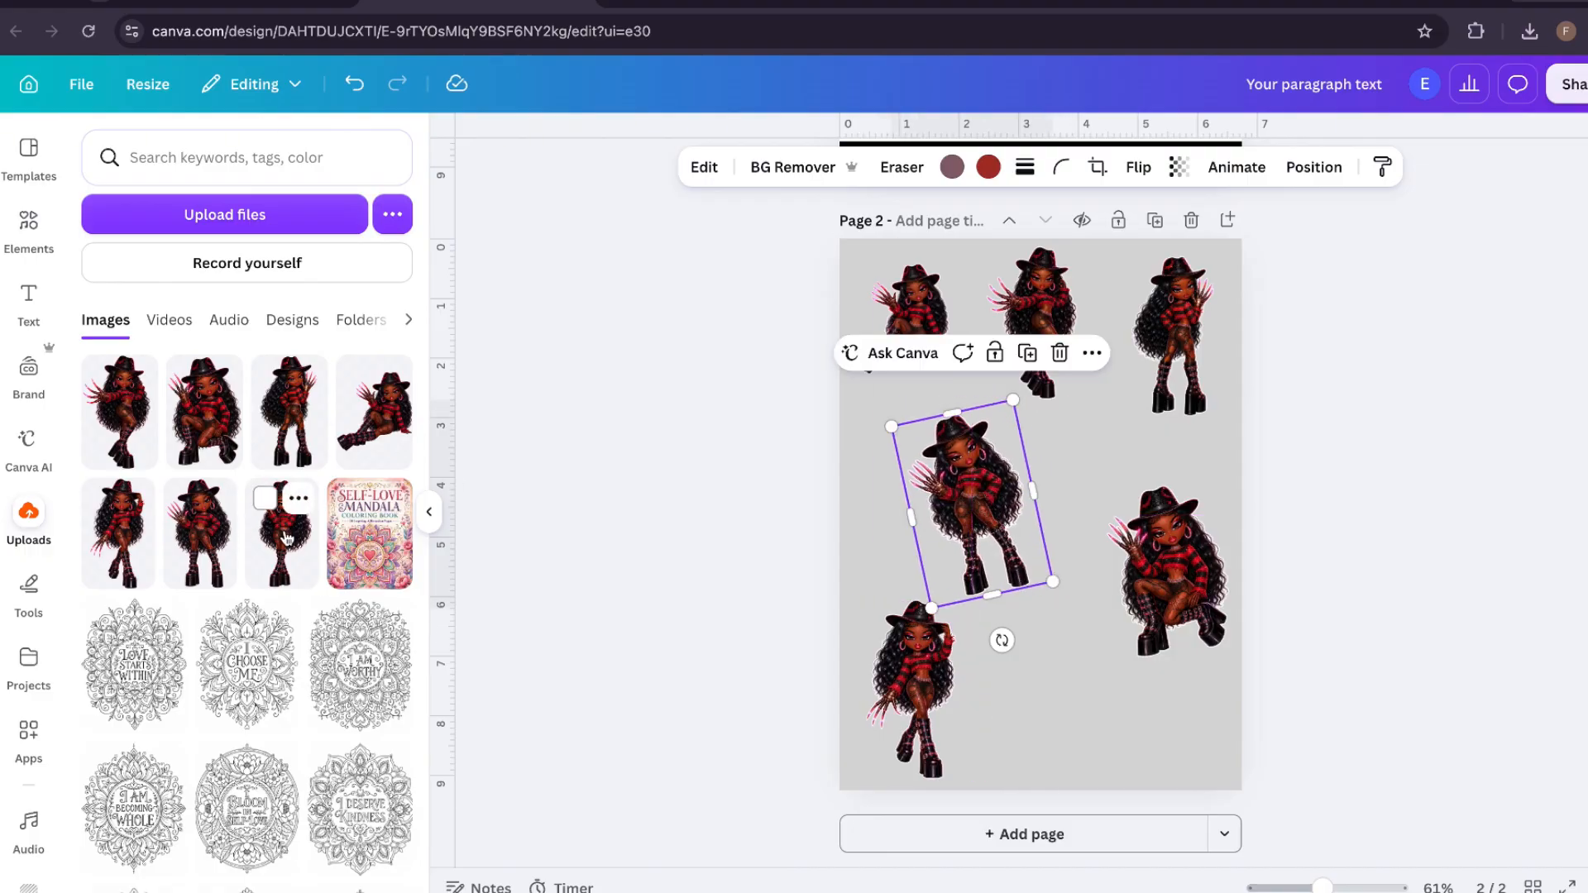
- Add the remaining standing doll with feet together, shrink it to about 1.7 in wide, and place it right of center in the bottom row
{"action": "left_click", "coordinate": [248, 529]}
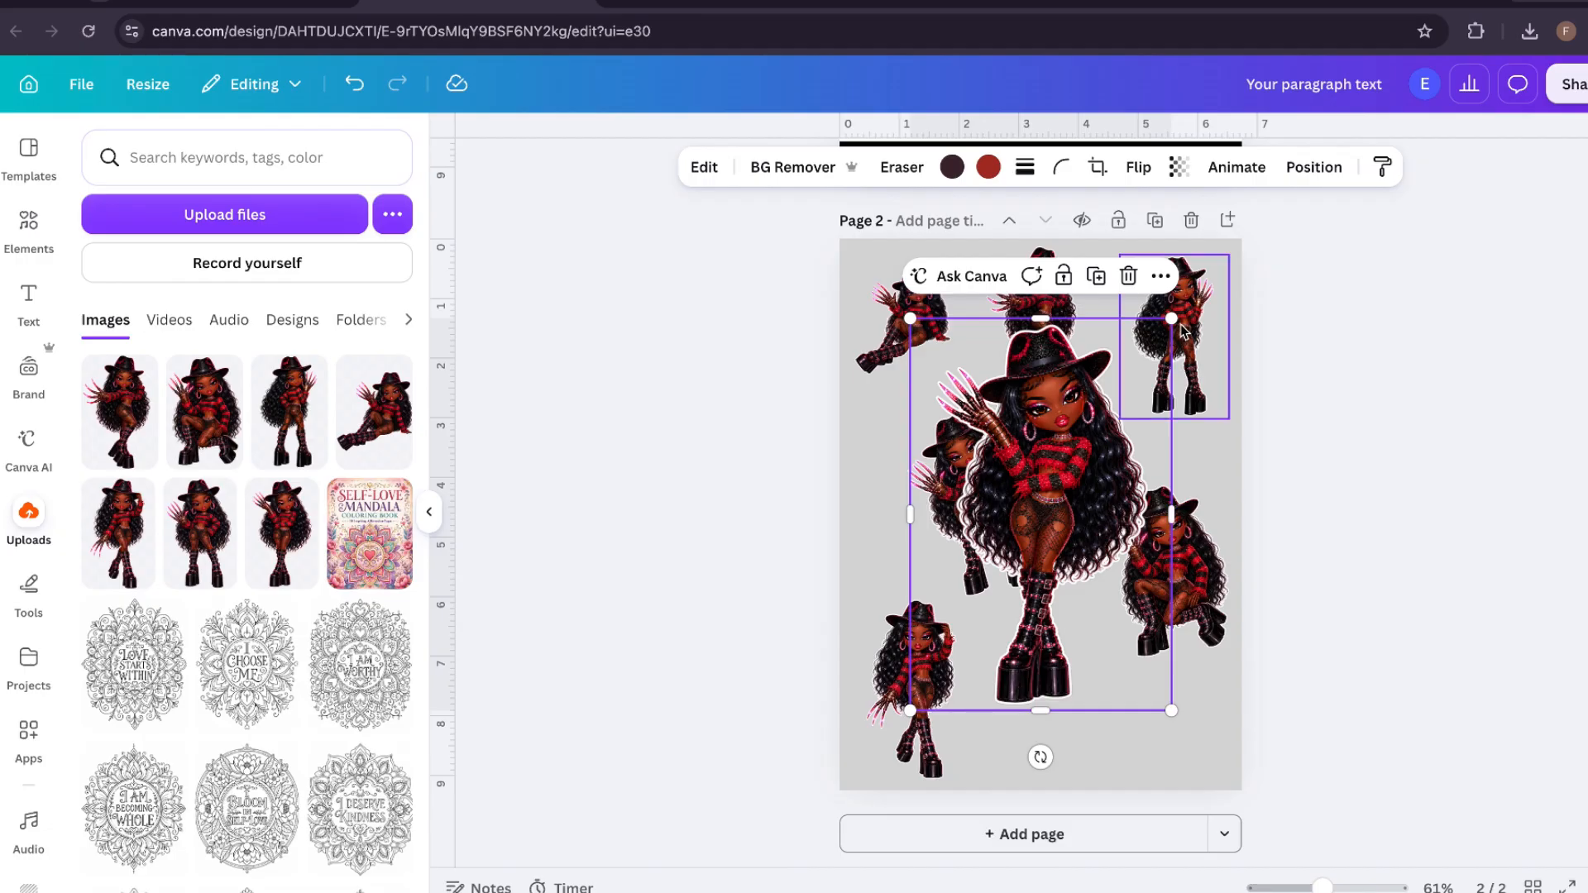
{"action": "left_click_drag", "start_coordinate": [1171, 318], "coordinate": [1090, 563]}
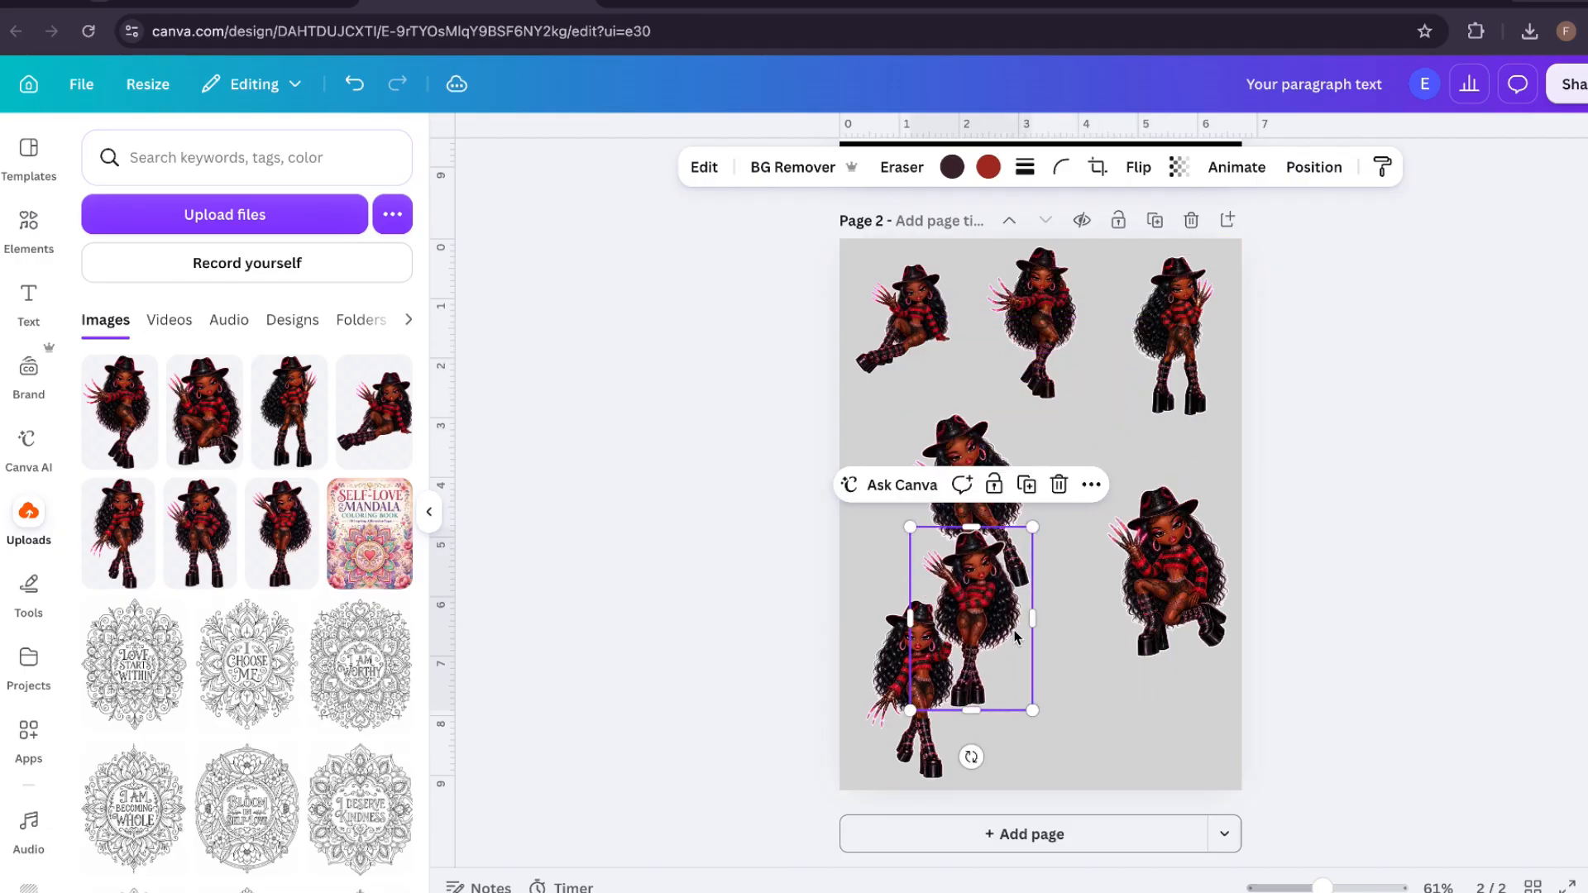
{"action": "left_click_drag", "start_coordinate": [1010, 641], "coordinate": [1114, 710]}
{"action": "left_click_drag", "start_coordinate": [1130, 603], "coordinate": [1114, 623]}
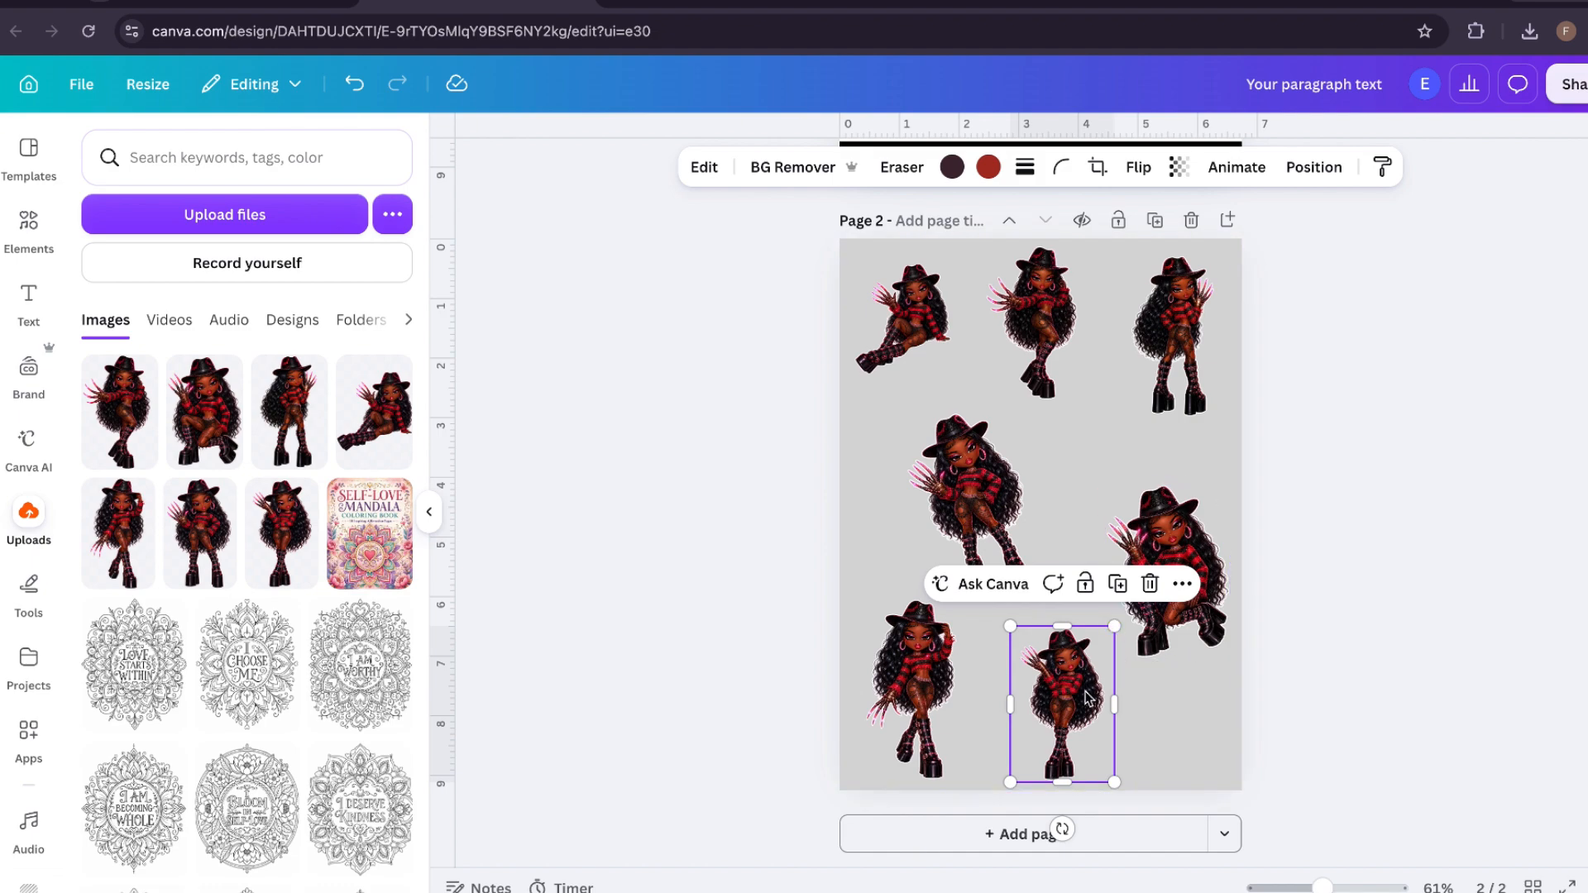
{"action": "left_click_drag", "start_coordinate": [1085, 693], "coordinate": [1118, 692]}
{"action": "left_click", "coordinate": [1181, 574]}
{"action": "left_click_drag", "start_coordinate": [1174, 550], "coordinate": [1157, 504]}
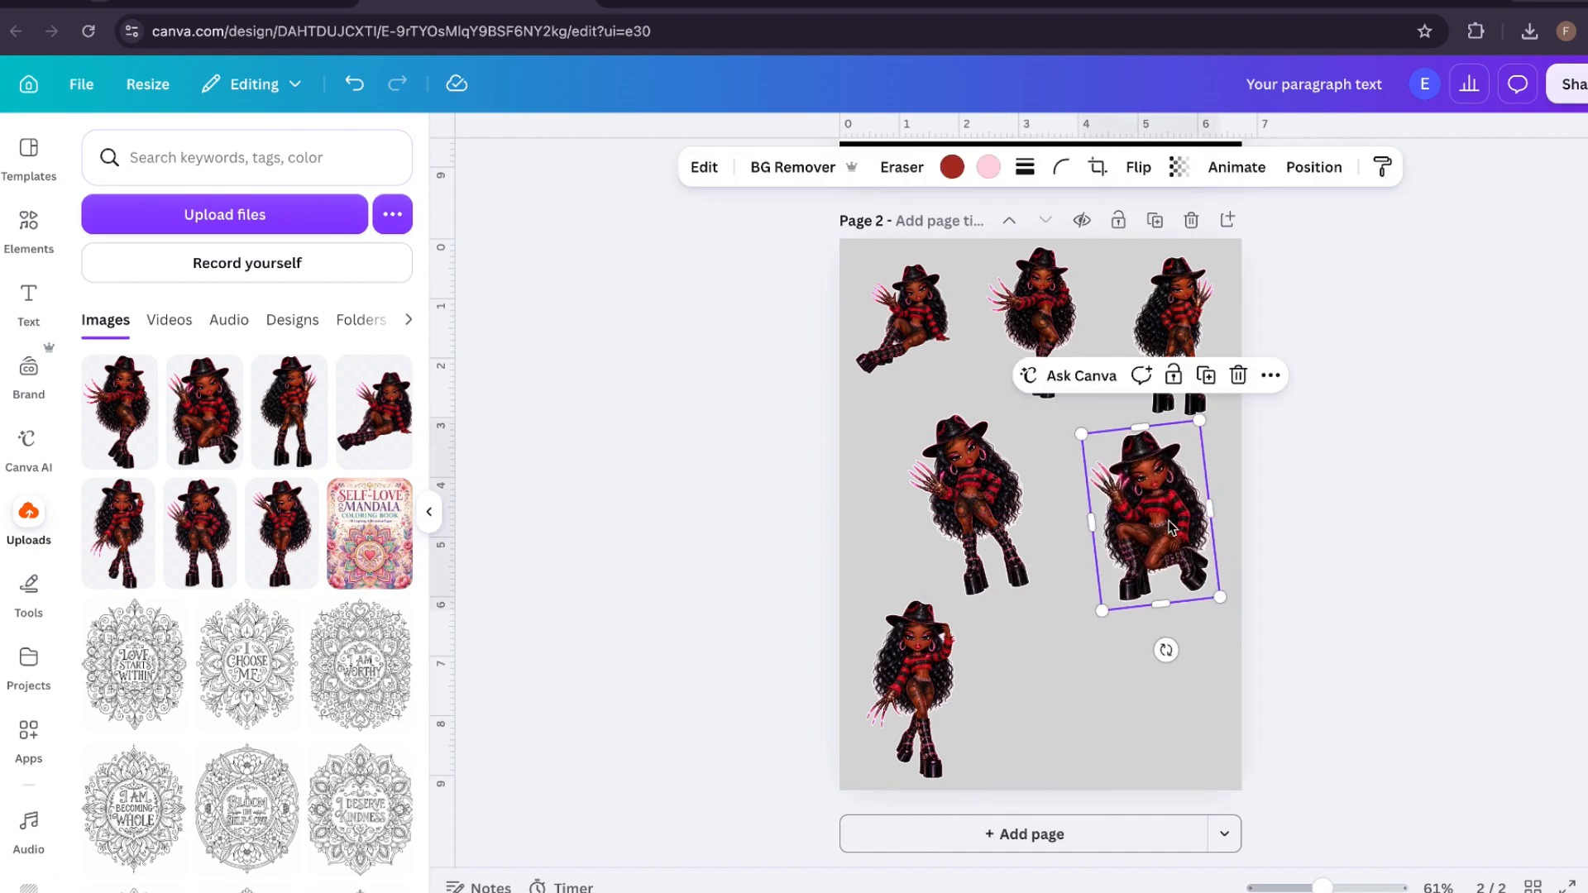
{"action": "left_click", "coordinate": [354, 86]}
{"action": "left_click", "coordinate": [354, 86]}
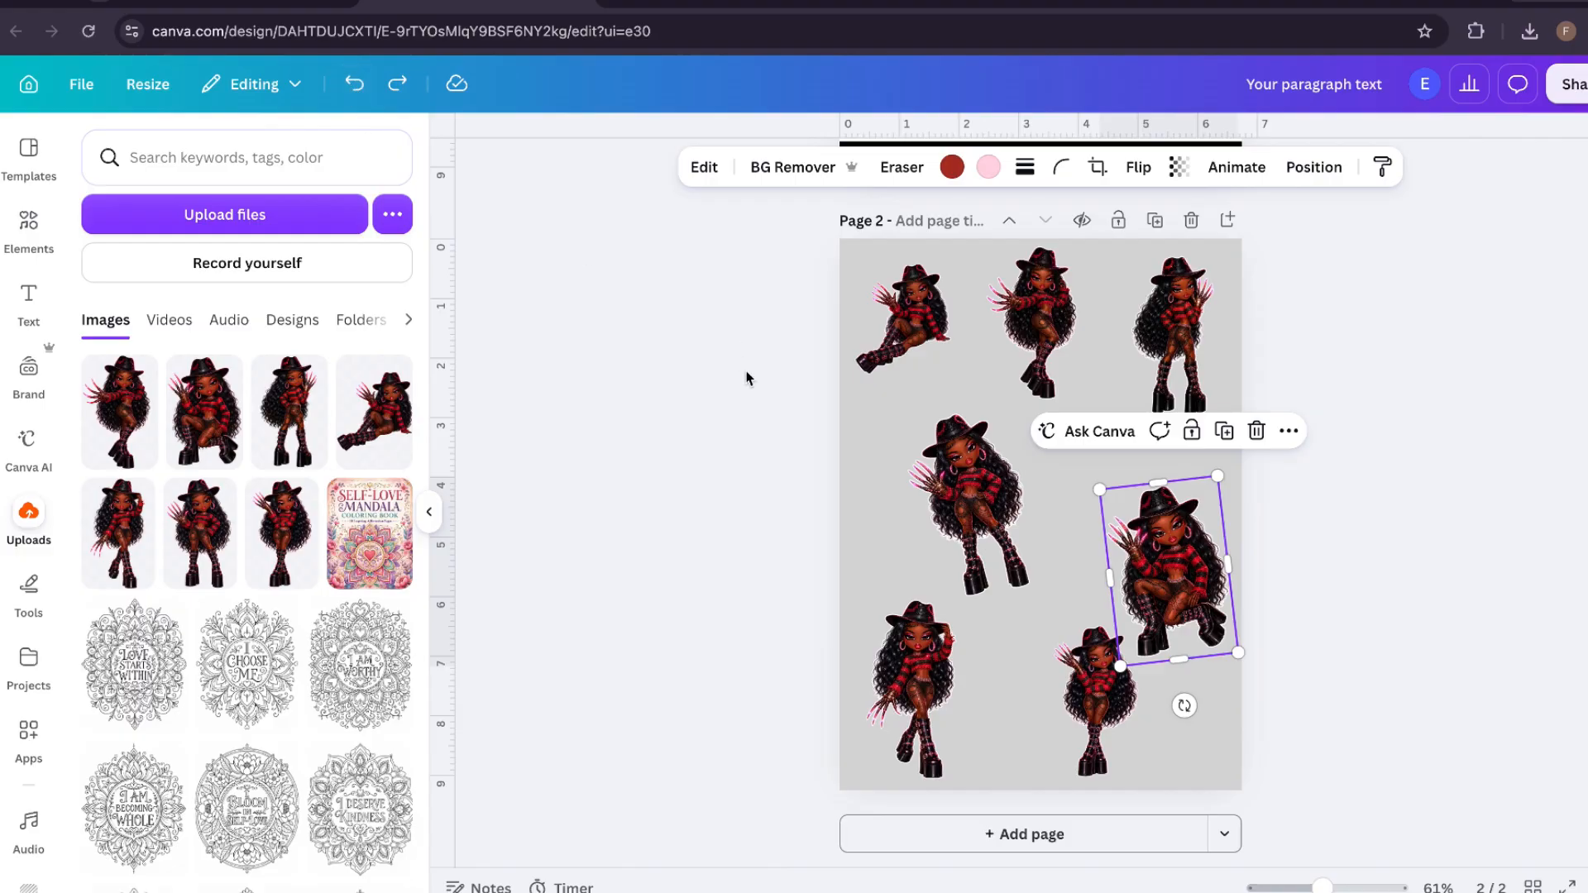
- Space out the lower dolls: shift the tilted doll left, raise the crouching doll into the middle row, and move the feet-together doll to the lower-right corner
{"action": "left_click_drag", "start_coordinate": [999, 501], "coordinate": [983, 500]}
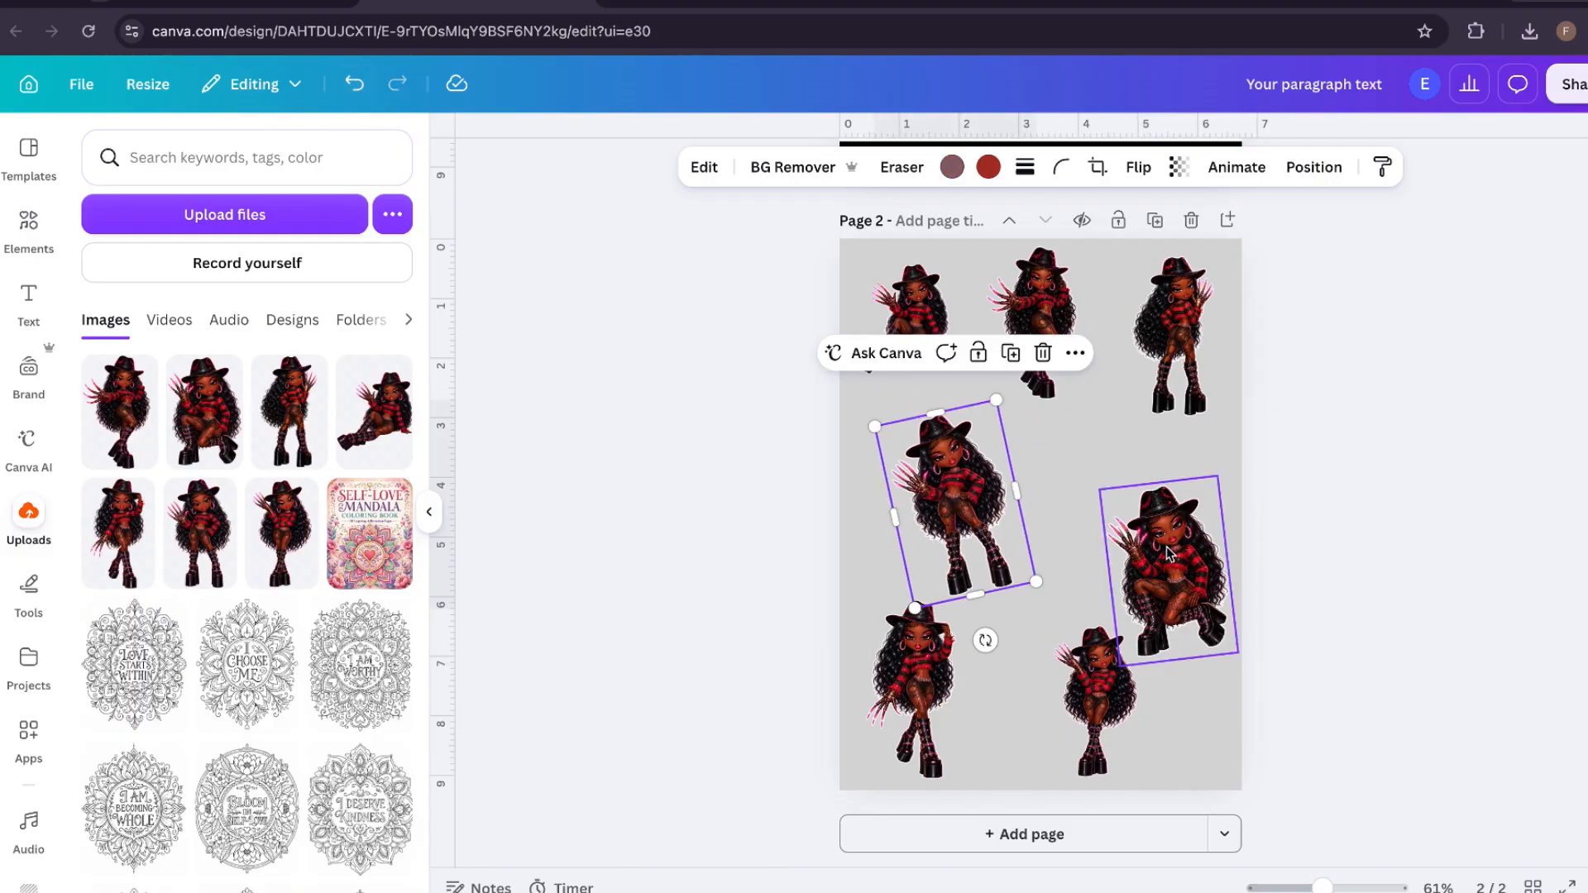
{"action": "left_click_drag", "start_coordinate": [1168, 552], "coordinate": [1133, 486]}
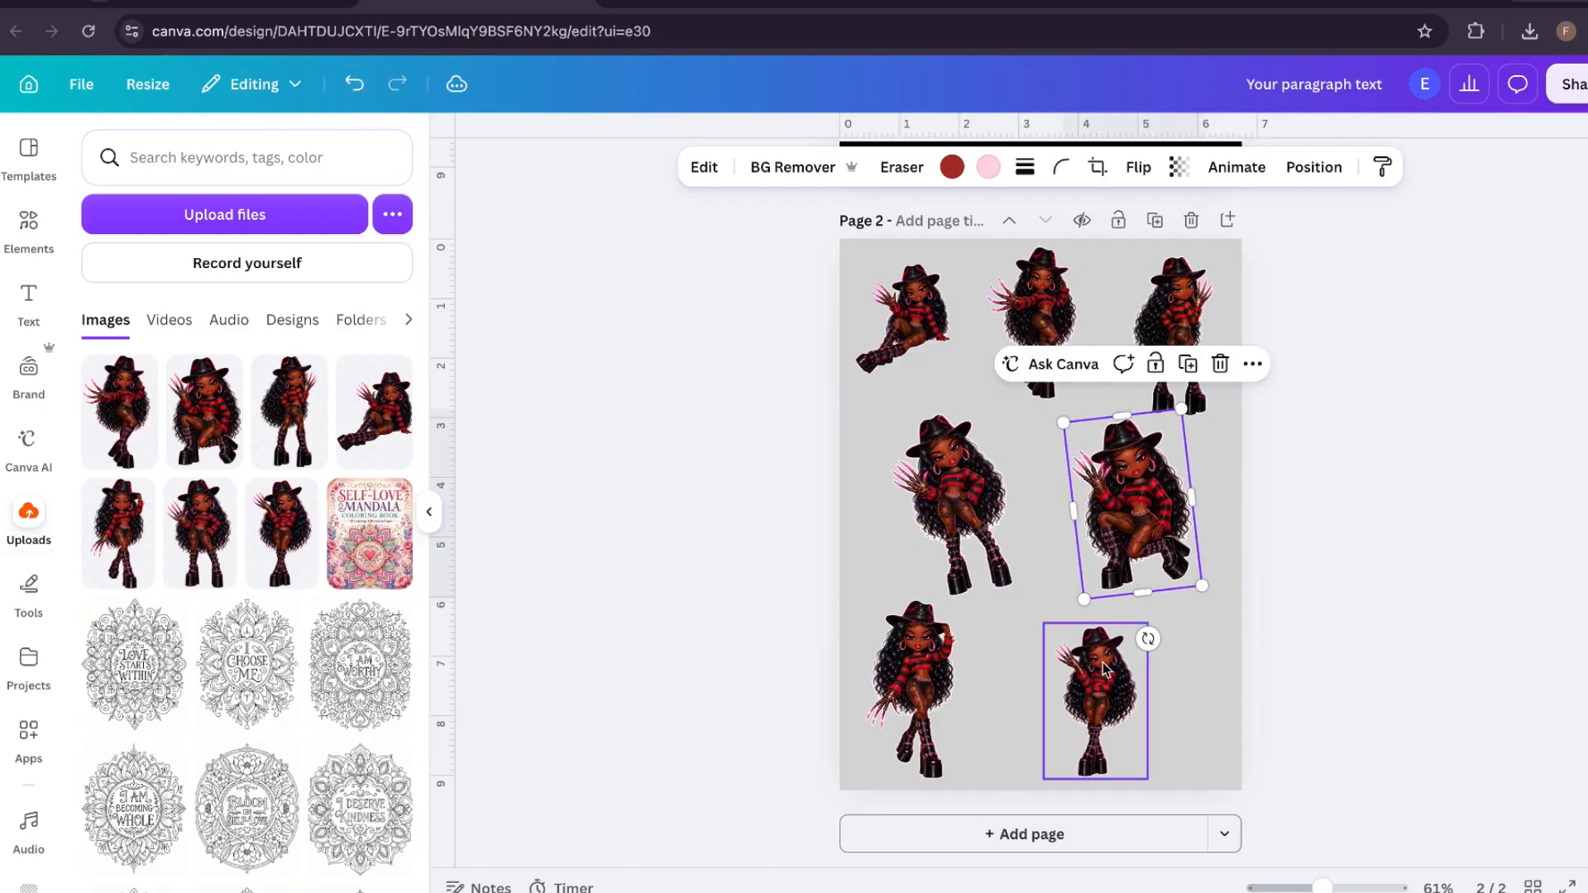
{"action": "left_click_drag", "start_coordinate": [1104, 670], "coordinate": [1161, 693]}
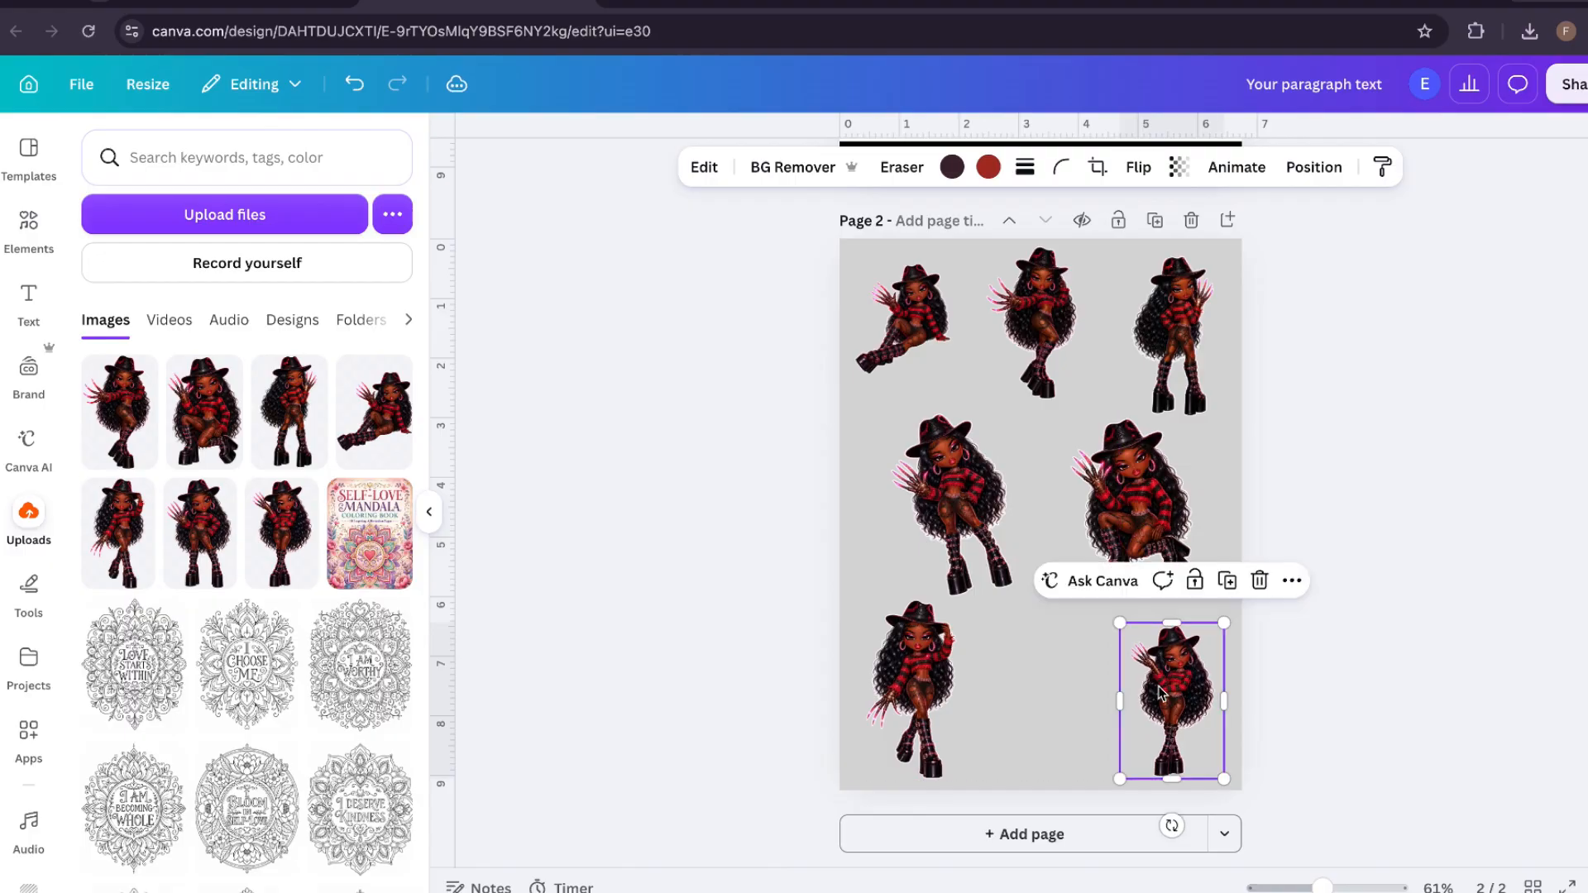
- Tilt the hat-touching doll in the page's lower-left corner slightly counterclockwise
{"action": "left_click", "coordinate": [895, 693]}
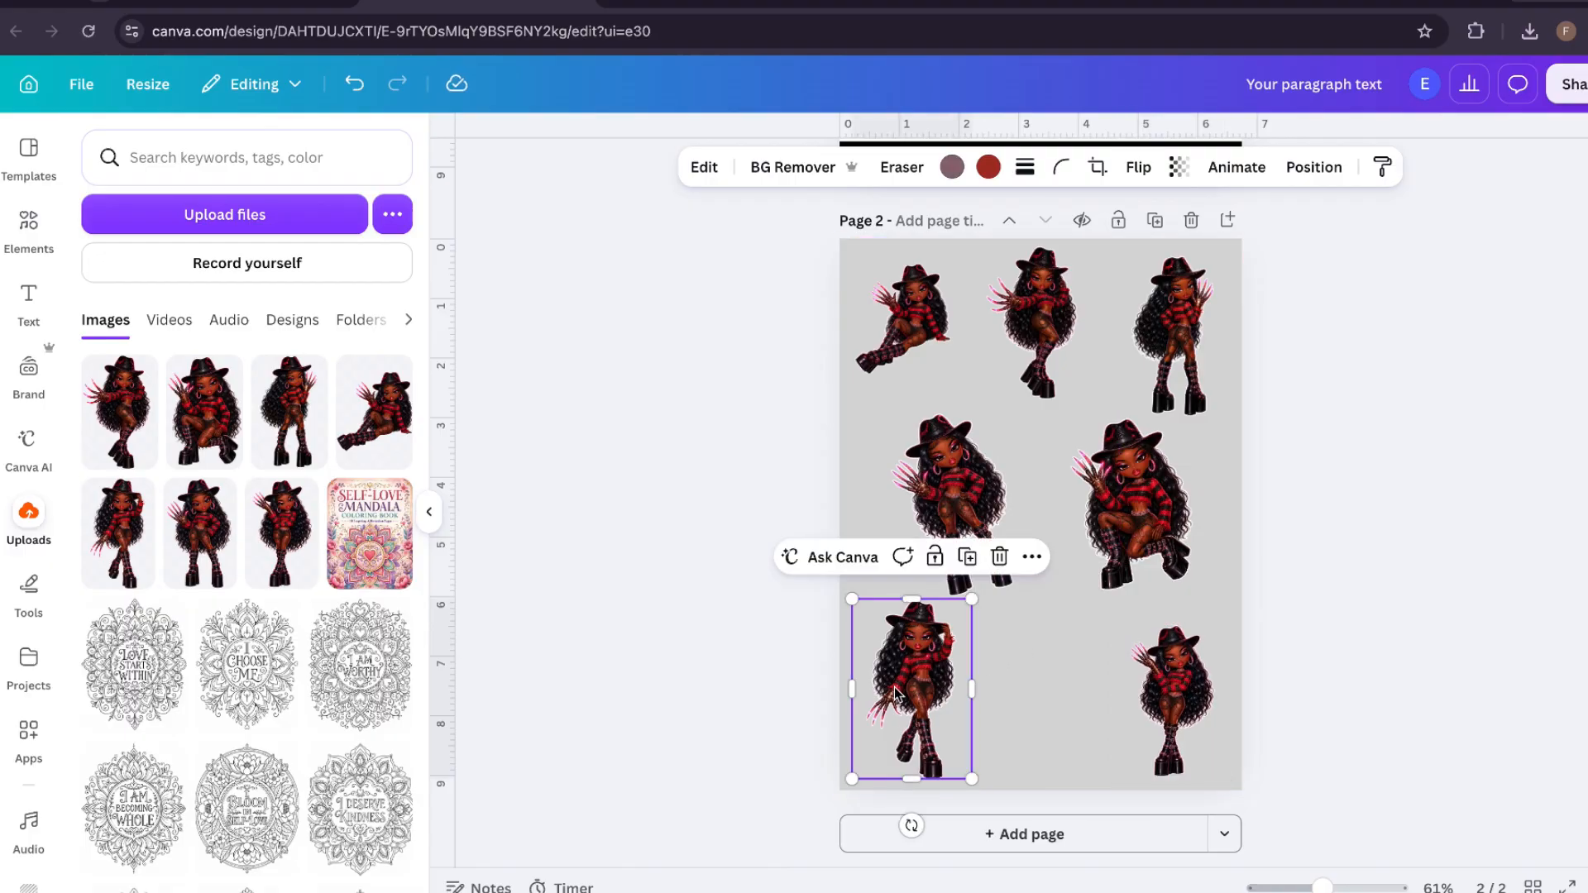
{"action": "left_click_drag", "start_coordinate": [911, 824], "coordinate": [936, 829]}
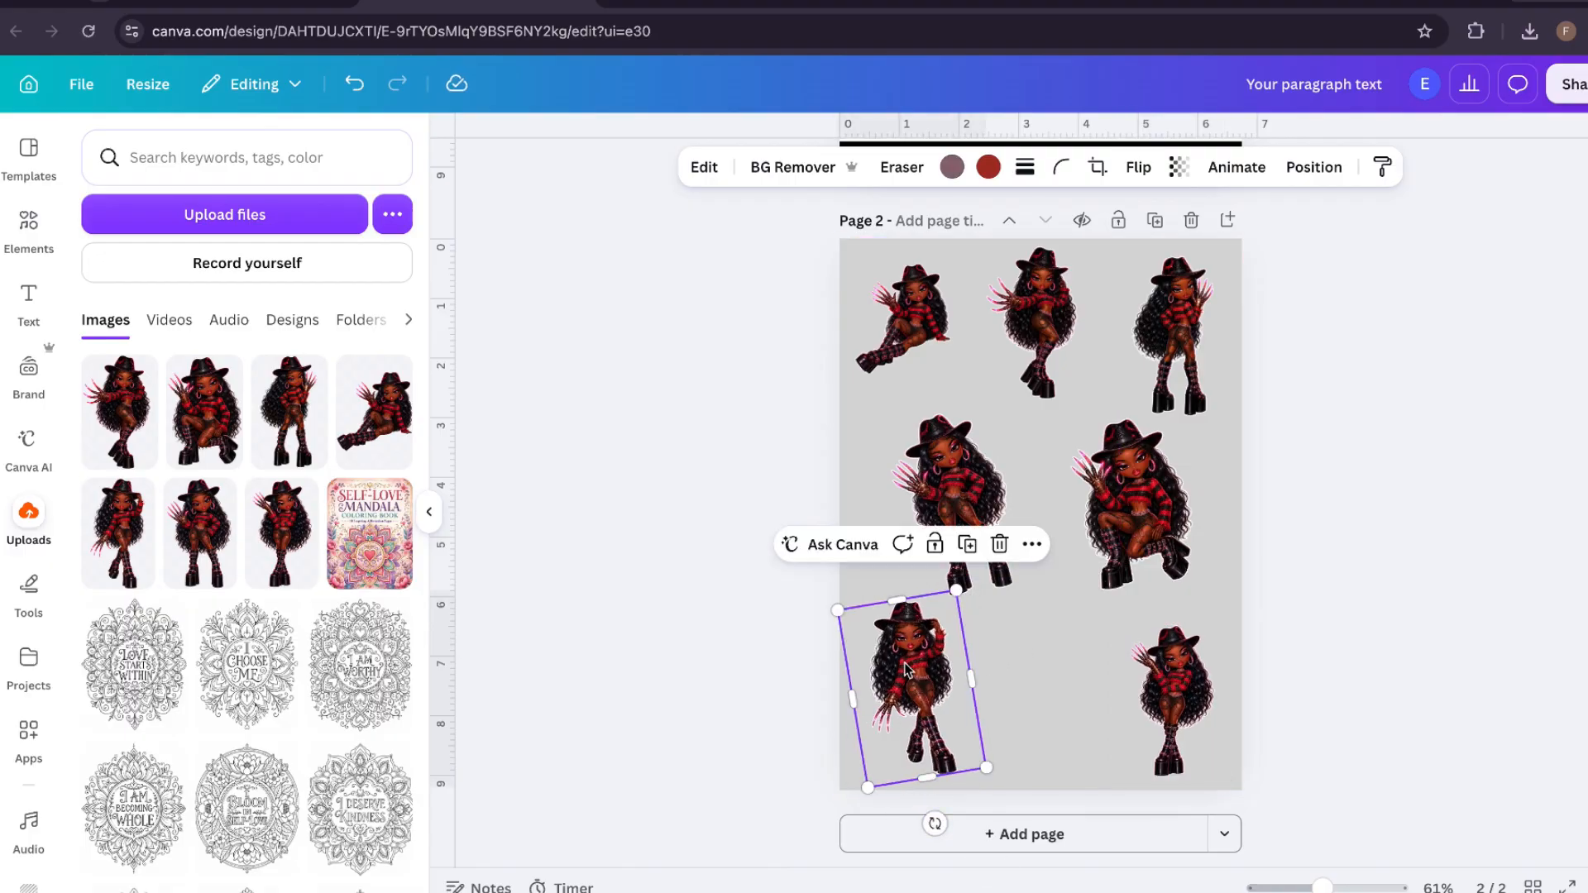
{"action": "left_click", "coordinate": [1040, 625]}
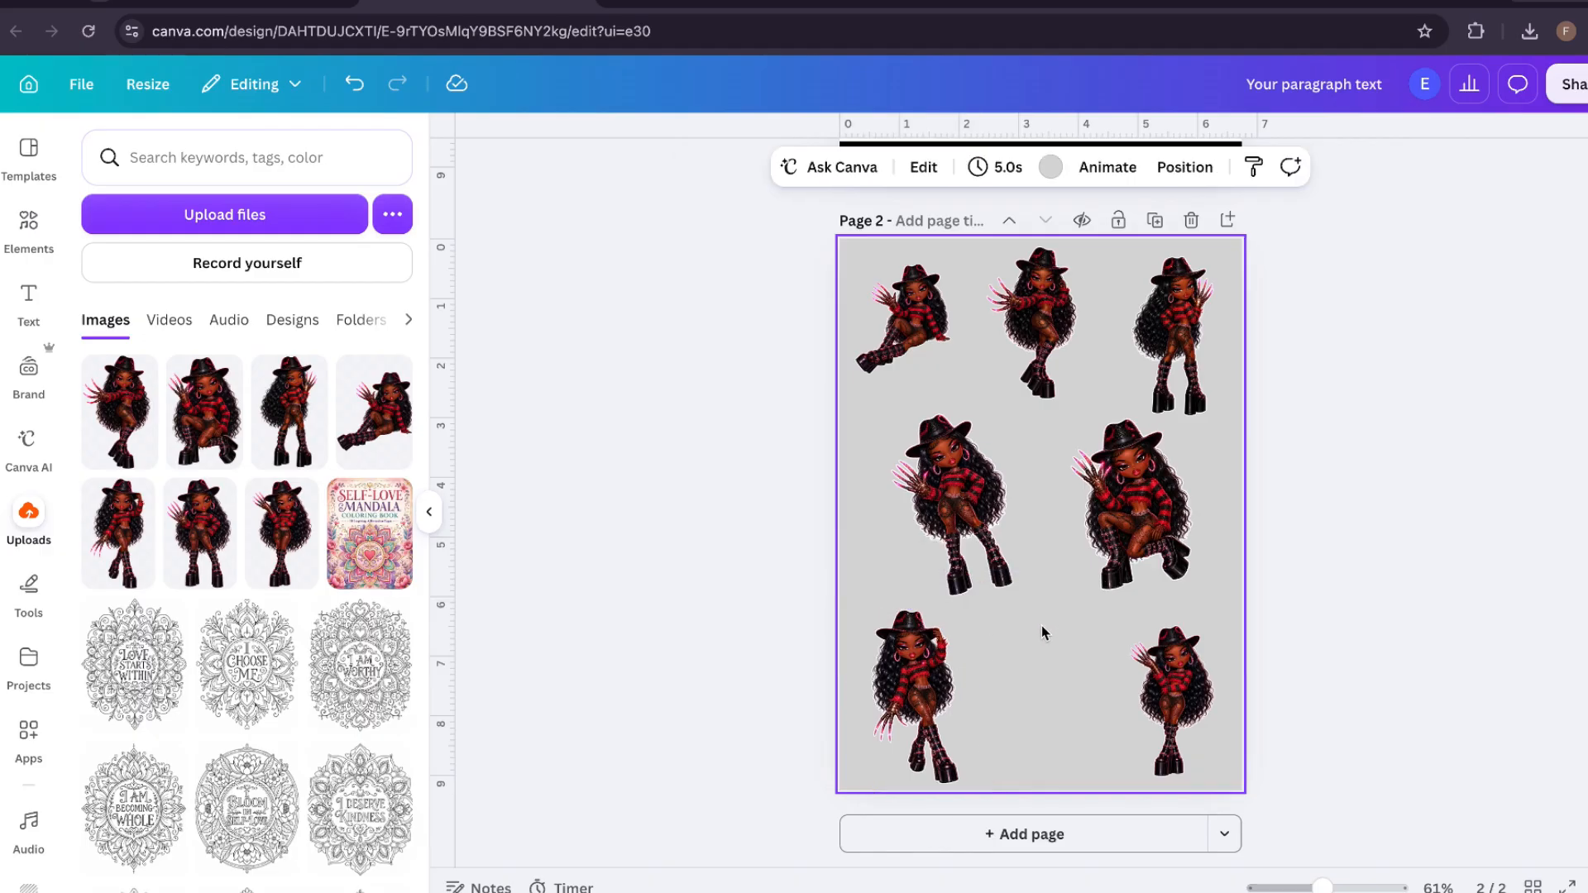
- Slightly enlarge the seated doll in the upper-left corner of page 2, extending it toward the lower left
{"action": "left_click", "coordinate": [888, 323]}
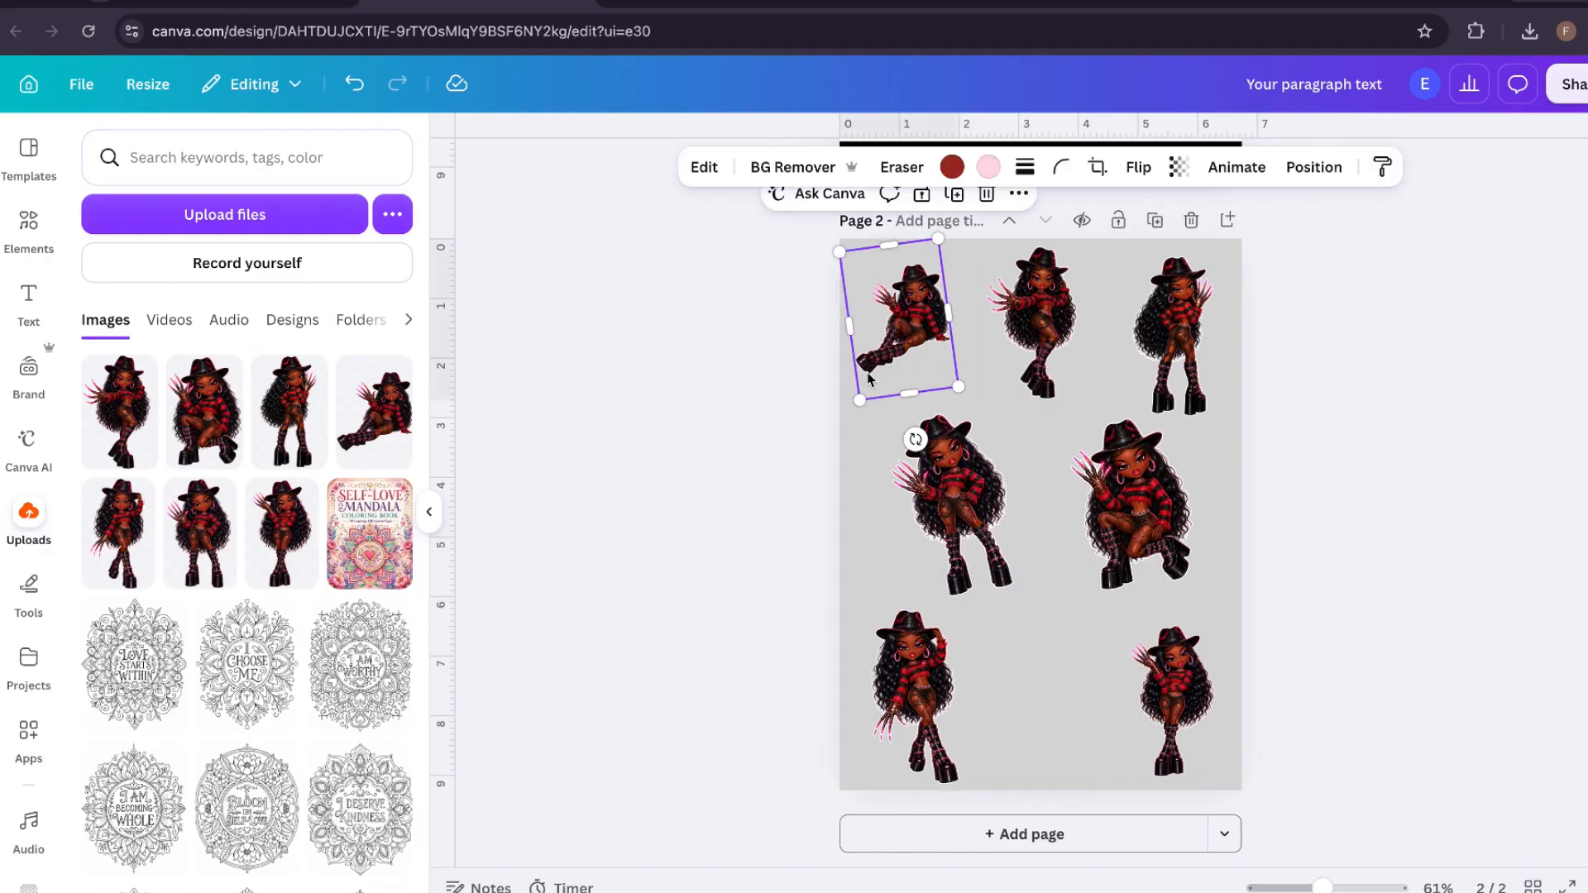
{"action": "left_click_drag", "start_coordinate": [862, 397], "coordinate": [853, 419]}
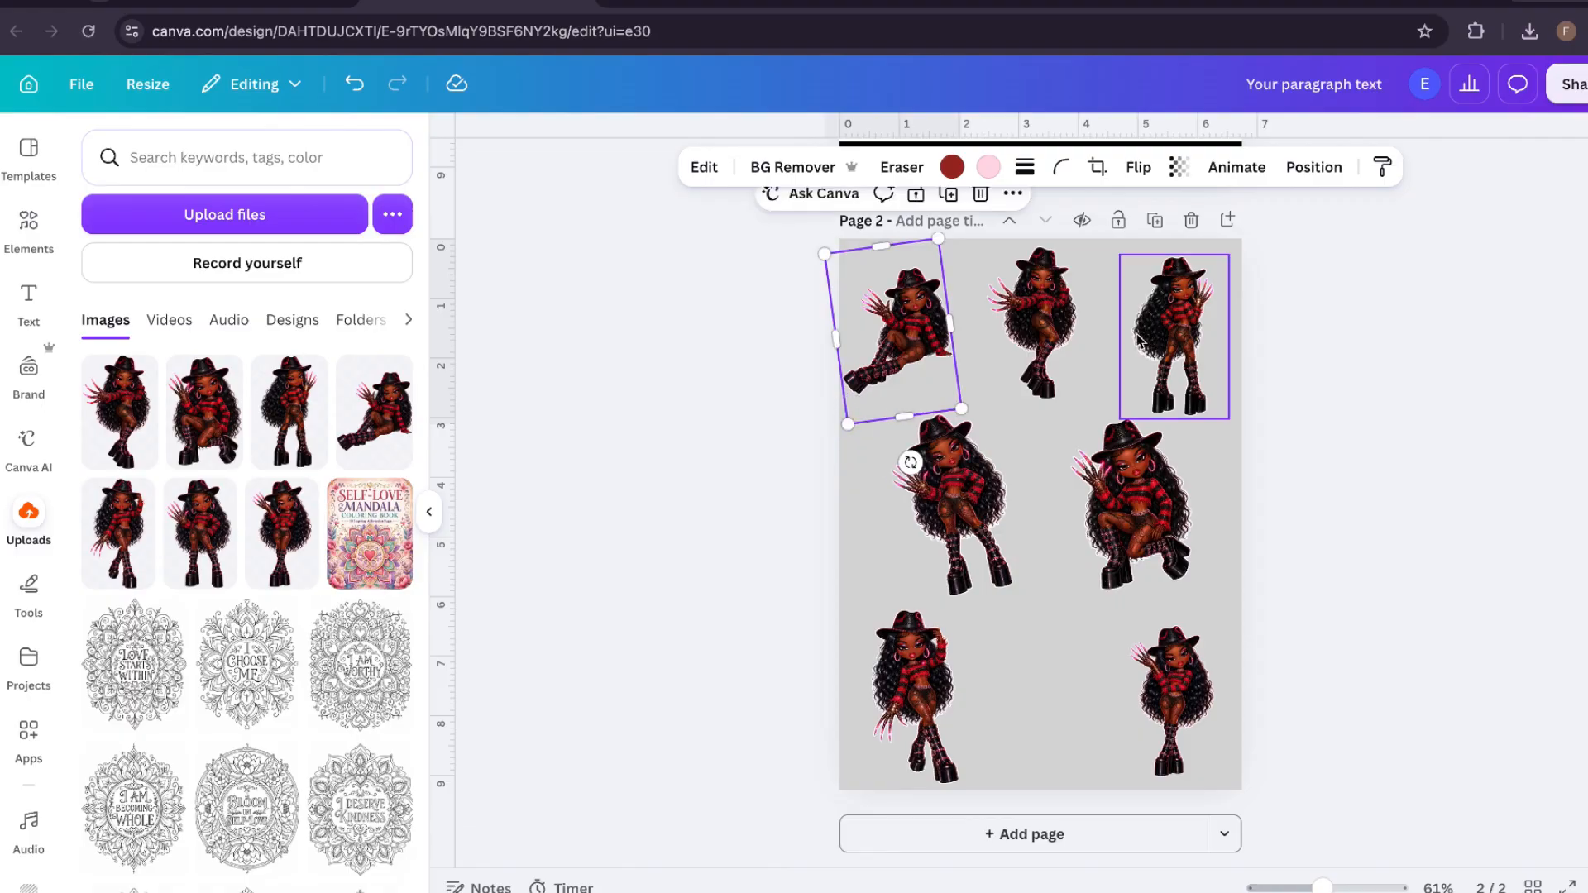
{"action": "left_click", "coordinate": [1067, 313]}
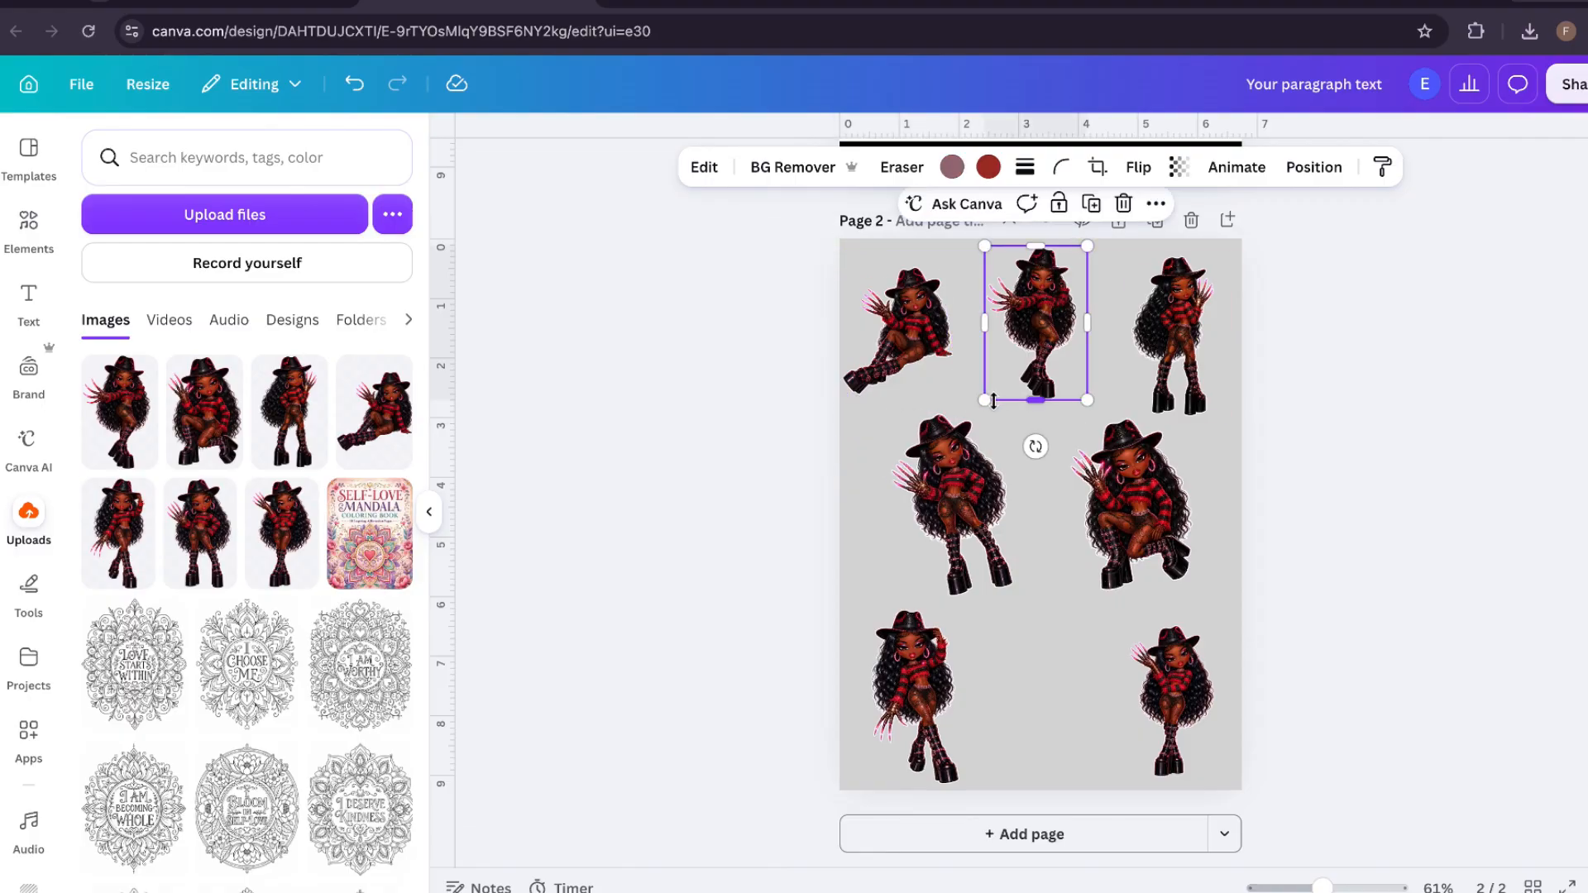
- Raise the upper-right doll slightly and spread the two middle-row dolls outward toward the left and right page edges
{"action": "left_click", "coordinate": [1199, 335]}
{"action": "mouse_move", "coordinate": [1198, 335]}
{"action": "left_mouse_down"}
{"action": "mouse_move", "coordinate": [1085, 613]}
{"action": "mouse_move", "coordinate": [1162, 345]}
{"action": "mouse_move", "coordinate": [1187, 325]}
{"action": "left_mouse_up"}
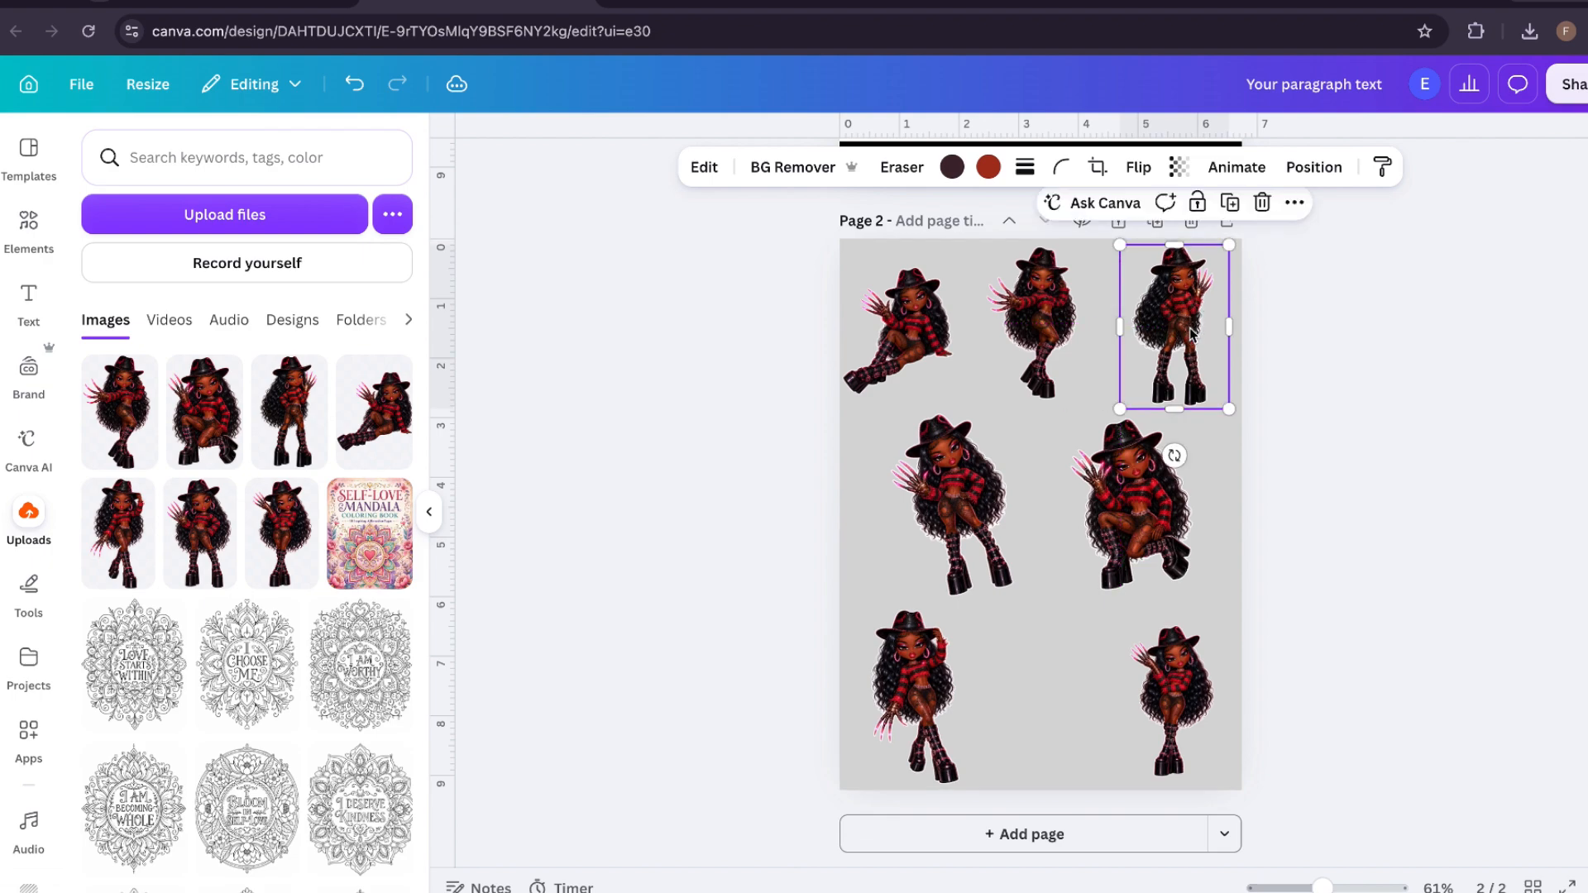
{"action": "left_click_drag", "start_coordinate": [1030, 506], "coordinate": [993, 508]}
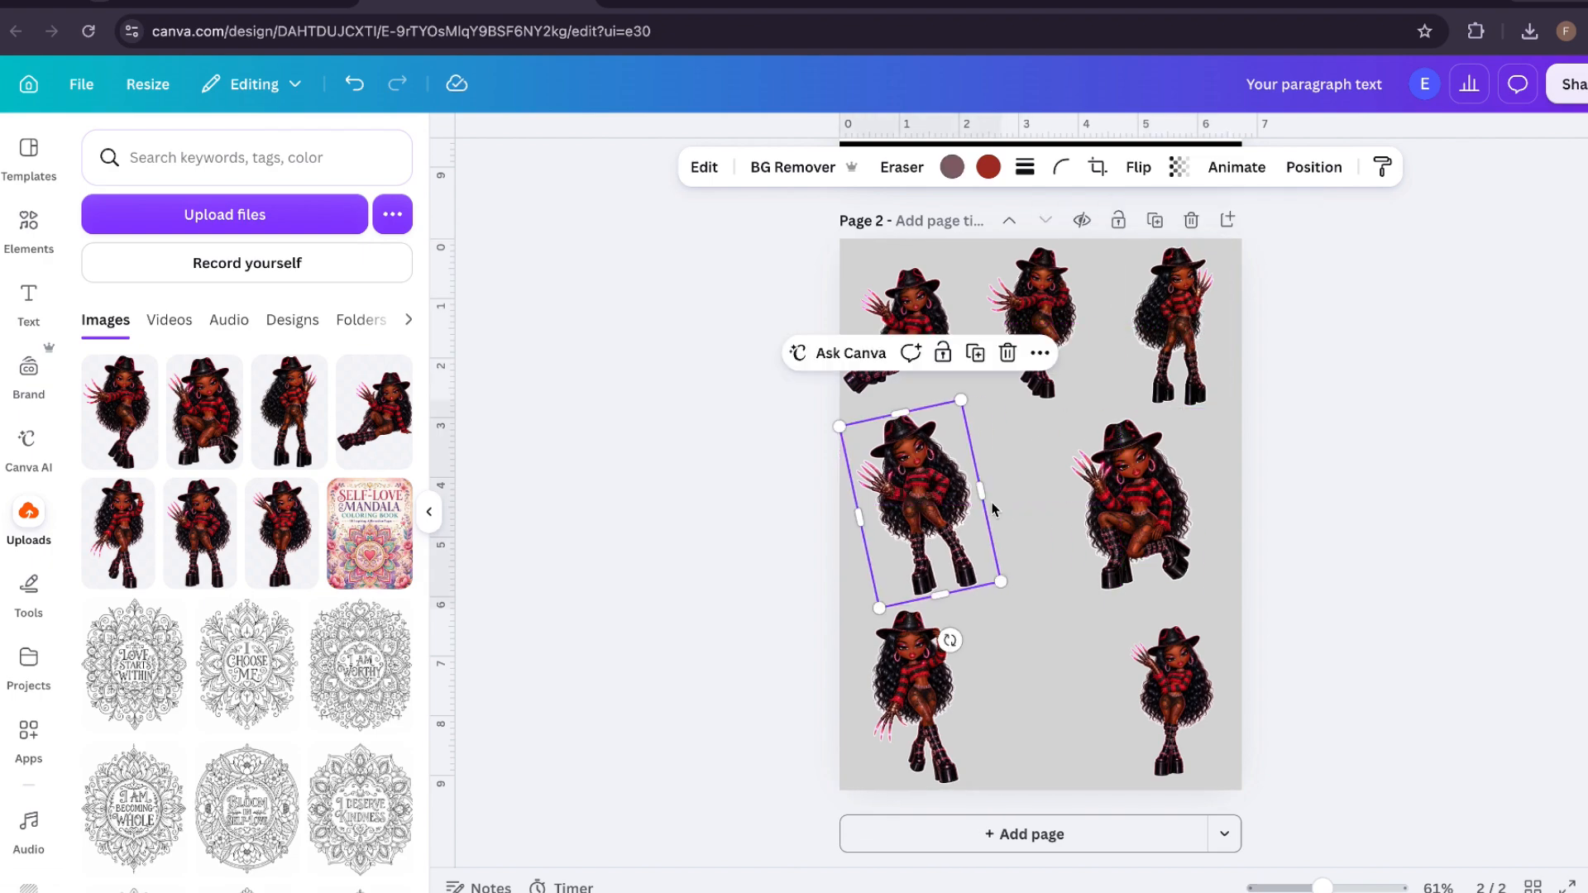
{"action": "left_click_drag", "start_coordinate": [1155, 510], "coordinate": [1187, 514]}
{"action": "left_click", "coordinate": [1007, 683]}
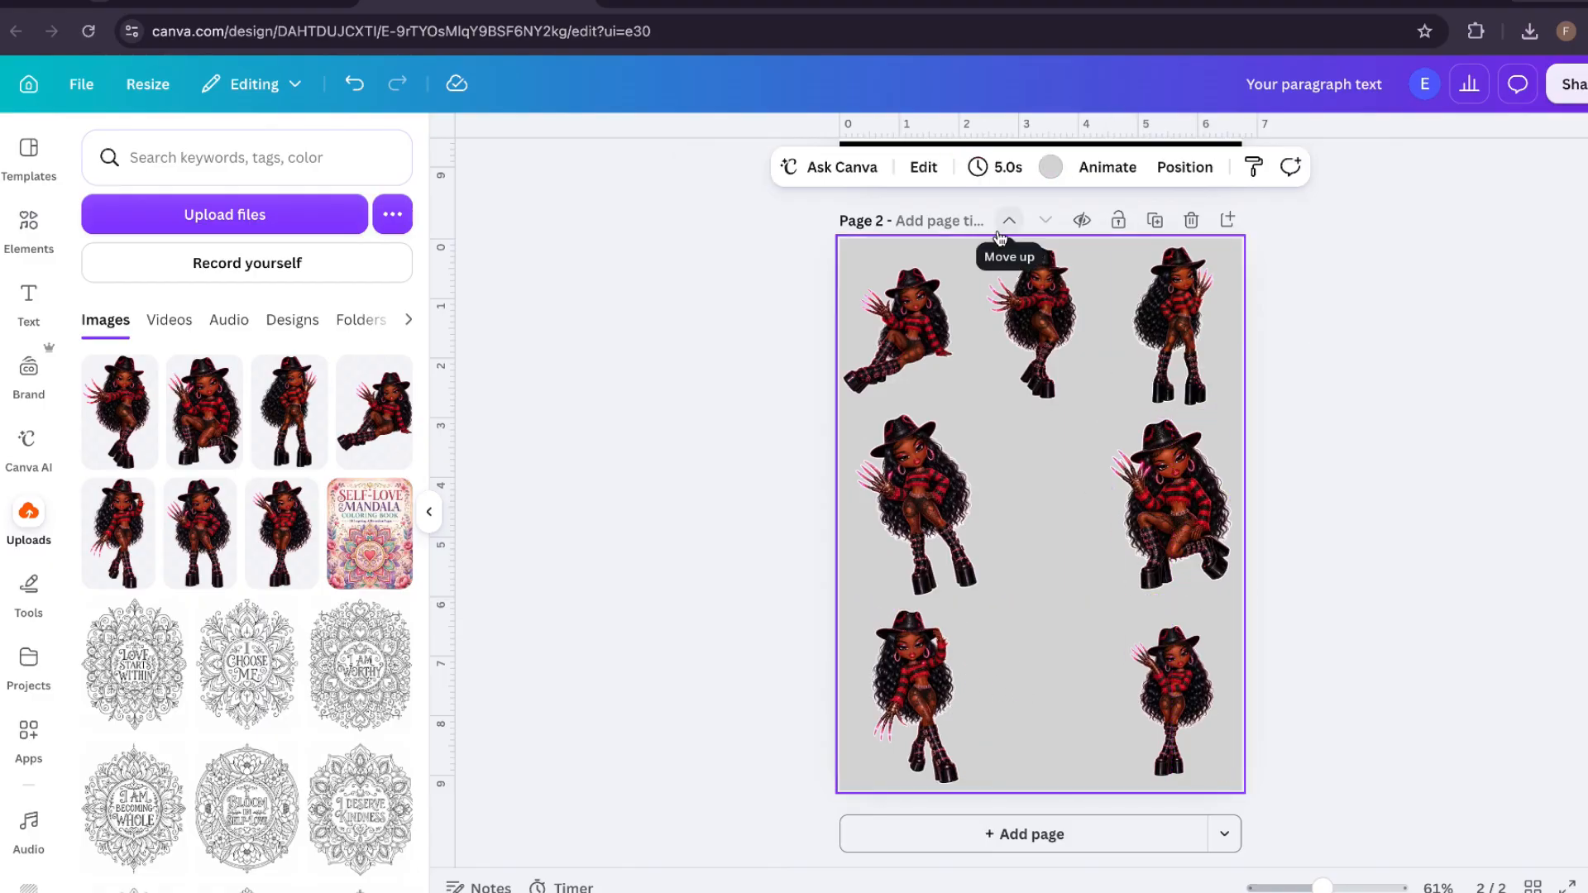
- Change the background color of the sticker page from gray to white and check it against the cover page
{"action": "left_click", "coordinate": [1051, 167]}
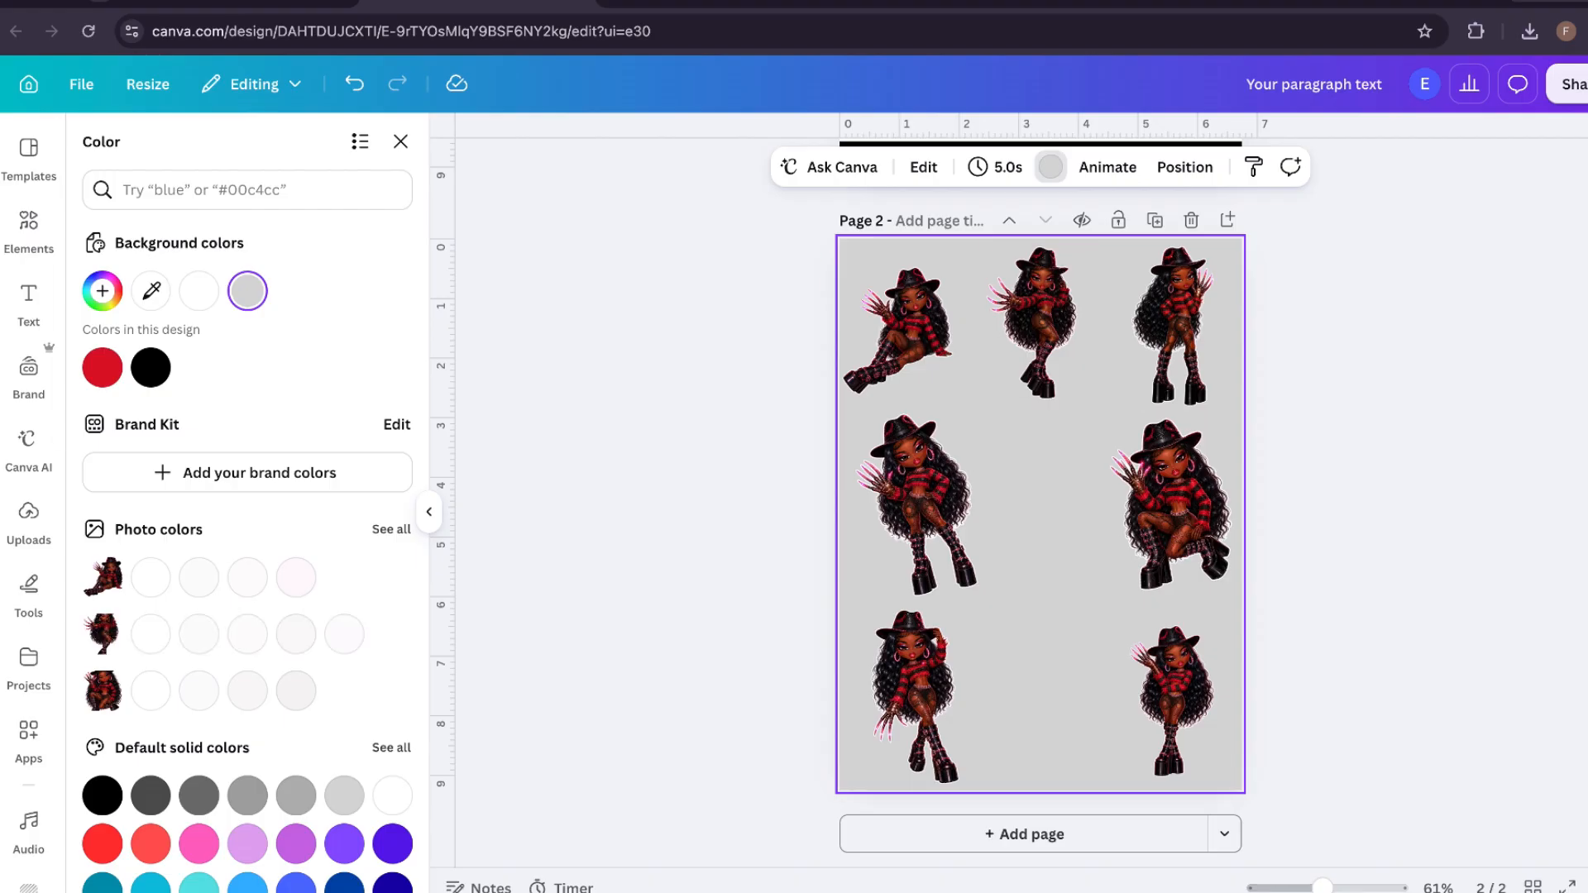
{"action": "left_click", "coordinate": [200, 298]}
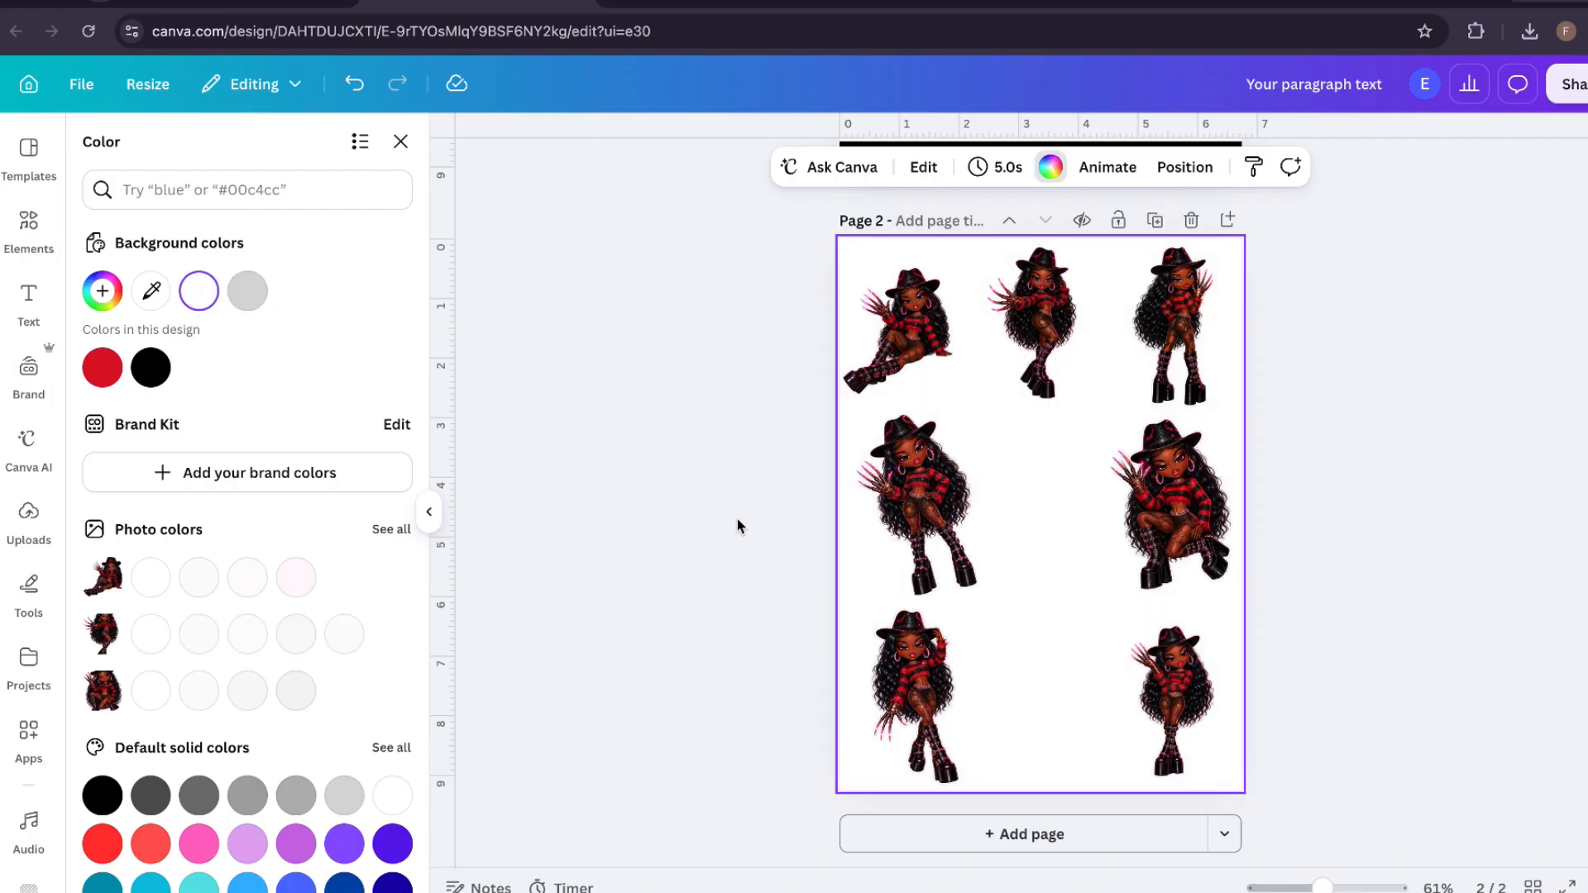
{"action": "scroll", "coordinate": [717, 537], "scroll_direction": "up", "scroll_amount": 10}
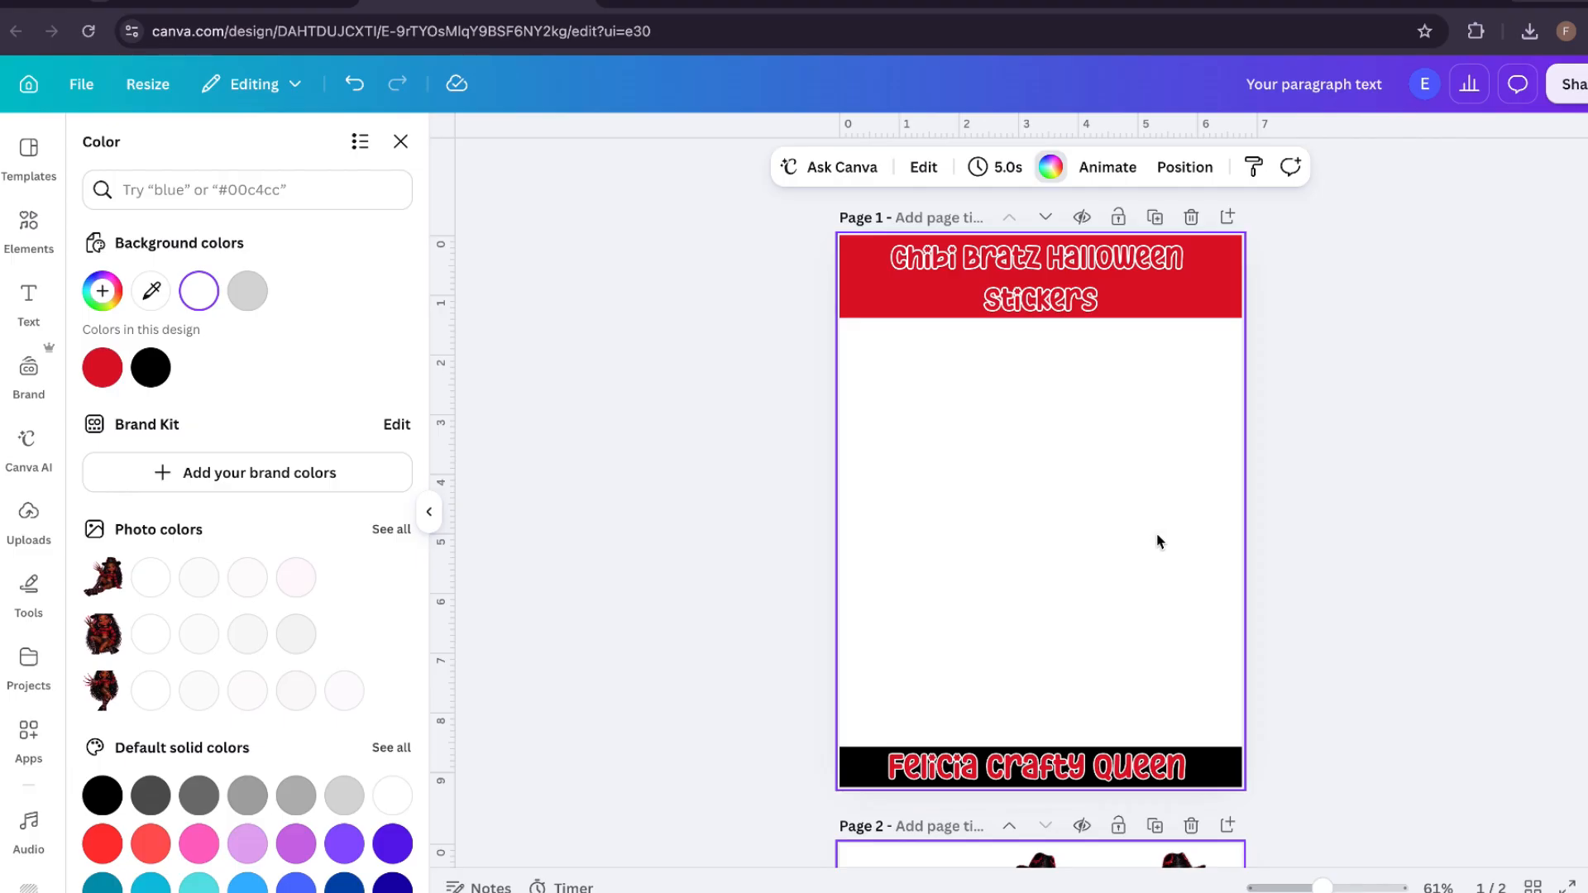
{"action": "scroll", "coordinate": [1157, 541], "scroll_direction": "down", "scroll_amount": 10}
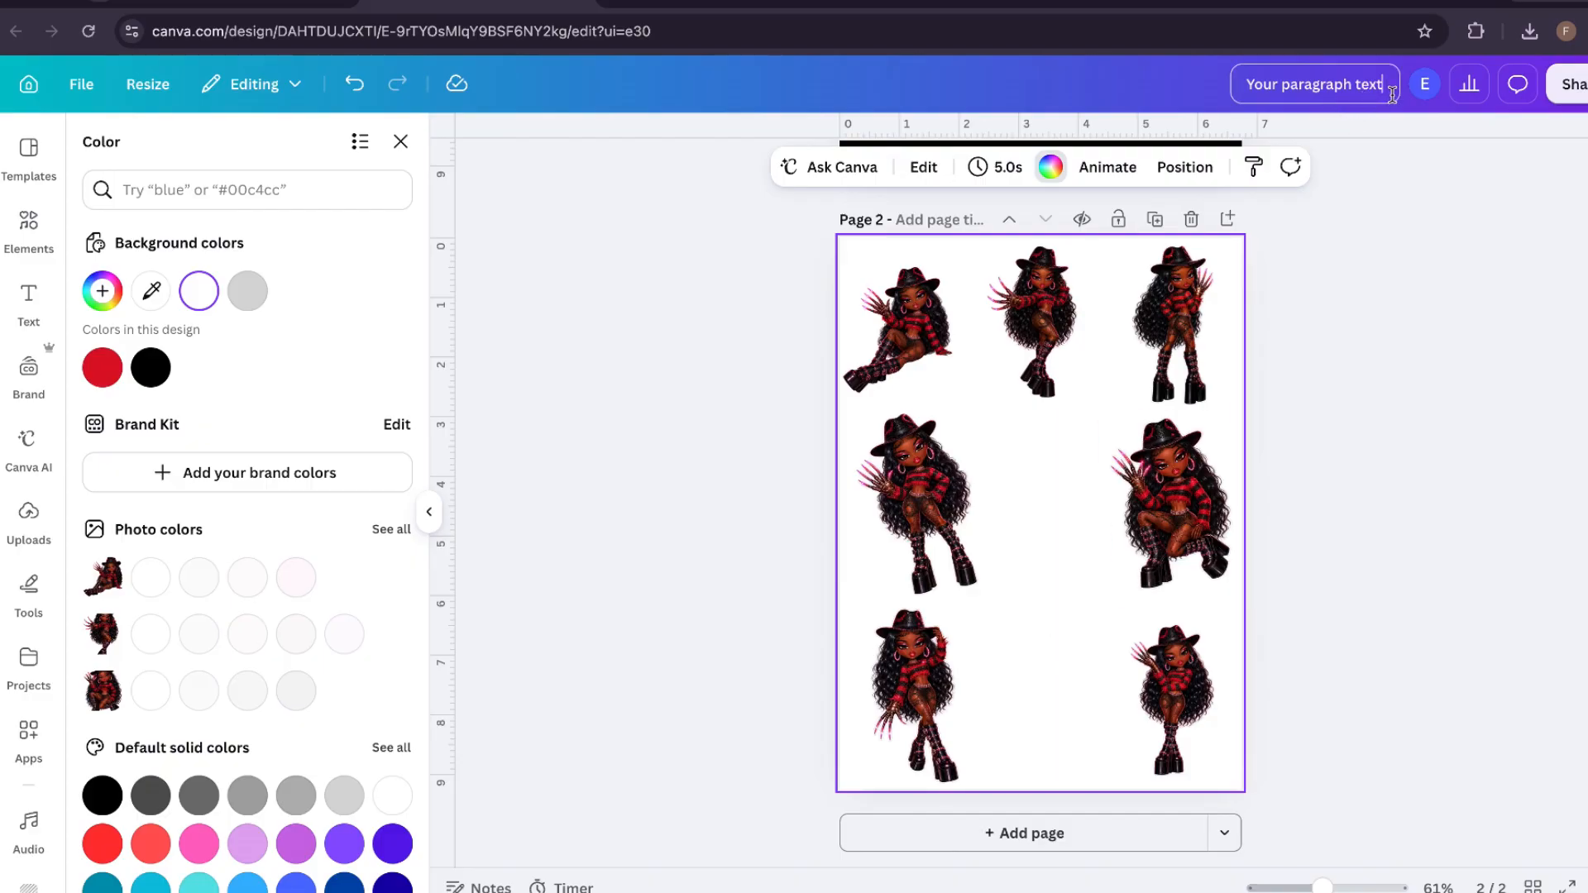
- Rename the design as "Halloween sticker Bratz"
{"action": "key", "text": "BackSpace"}
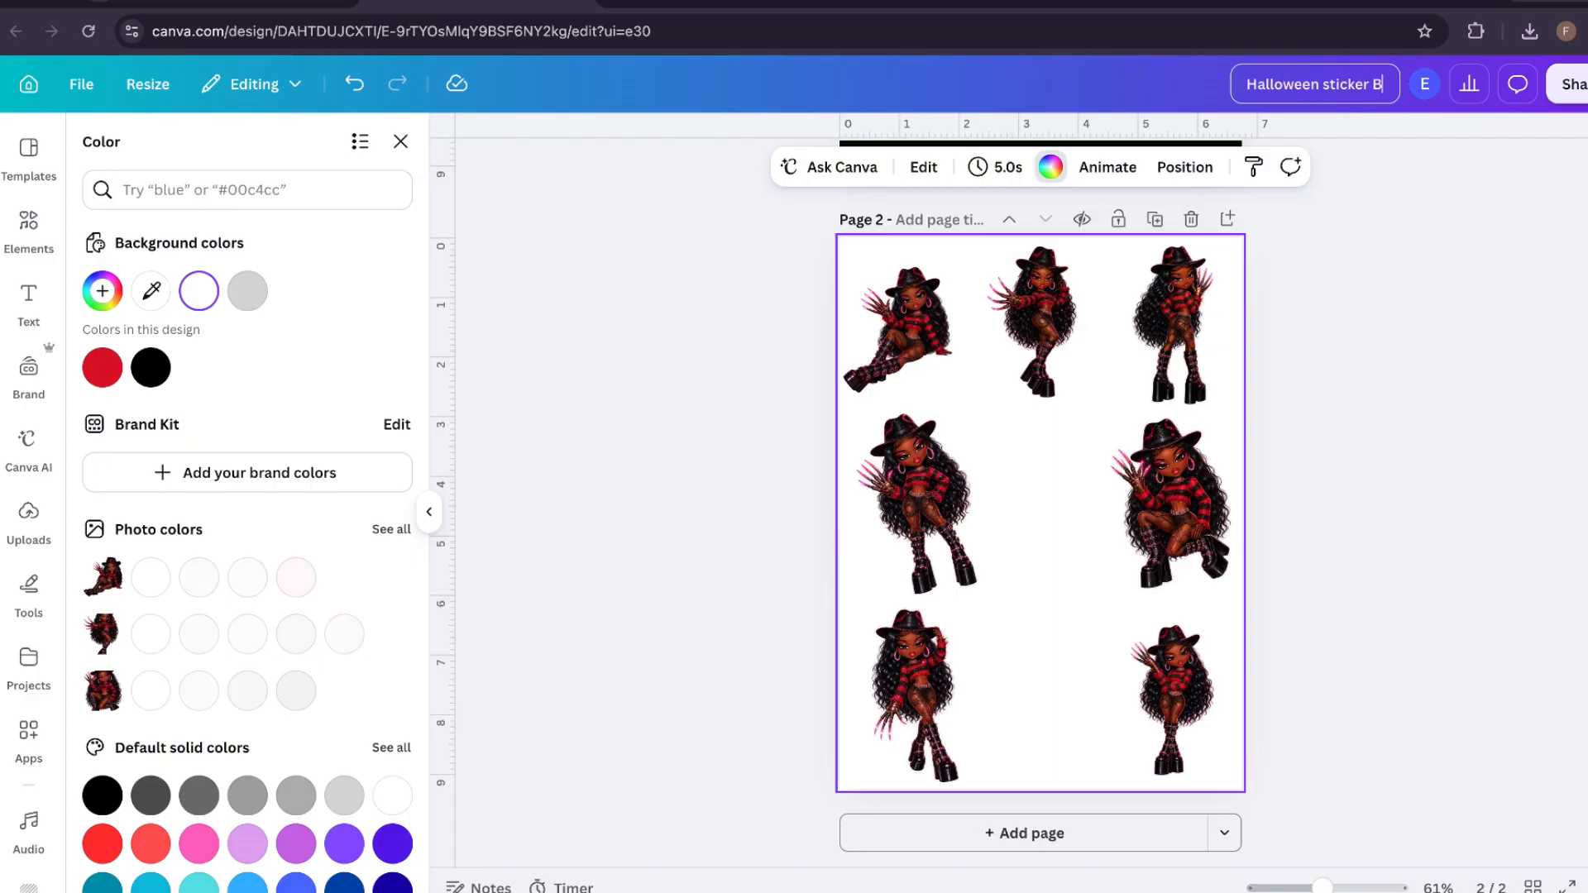
{"action": "type", "text": "az"}
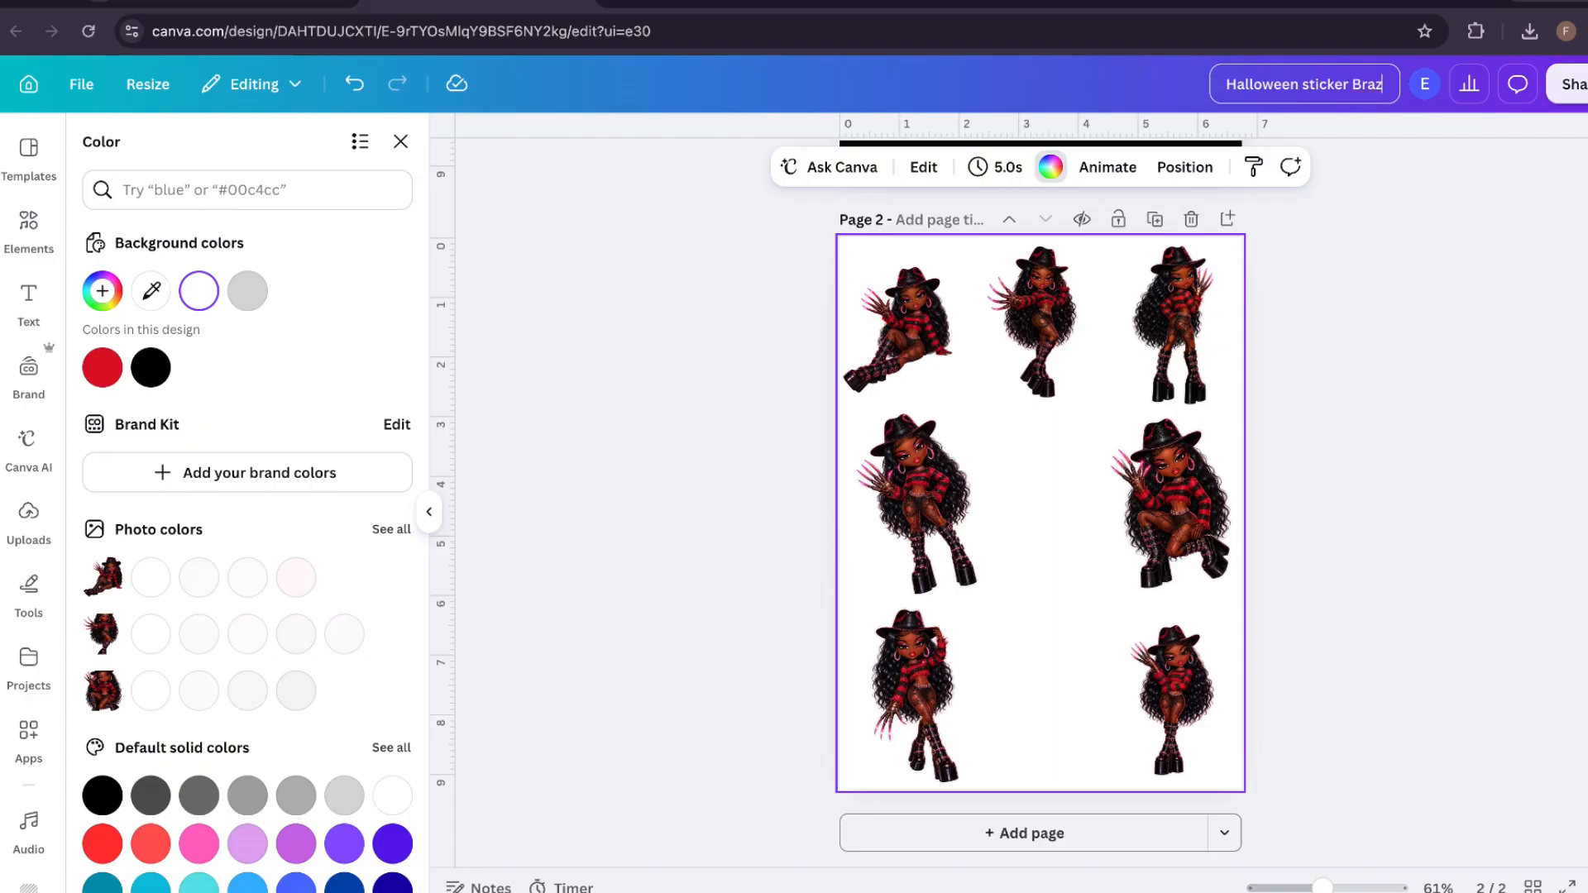
{"action": "key", "text": "BackSpace"}
{"action": "type", "text": "tz"}
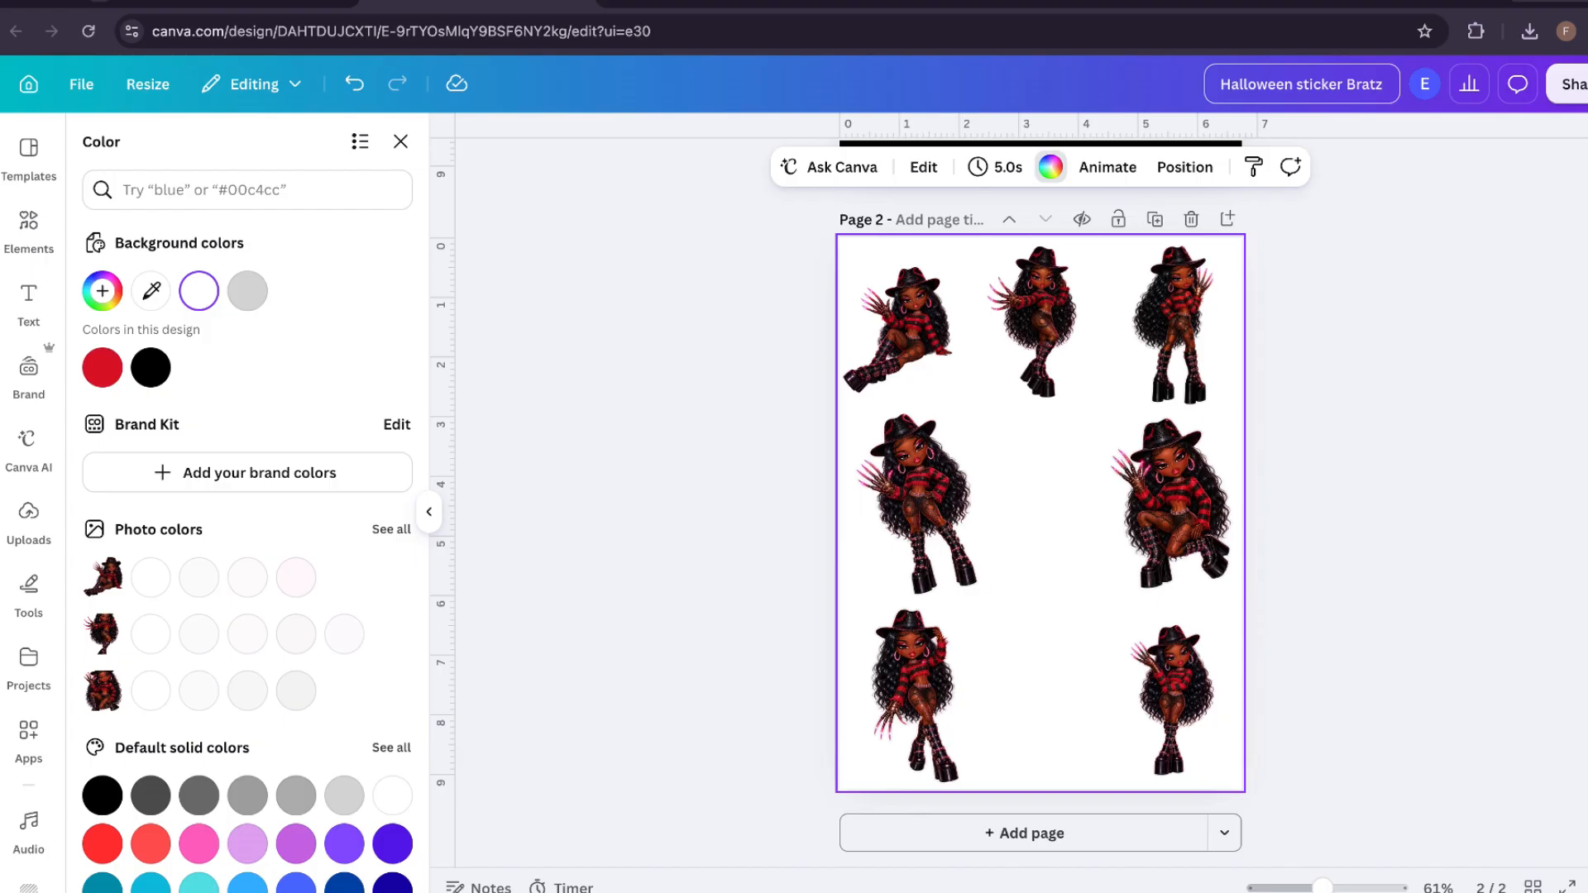
{"action": "left_click", "coordinate": [1467, 197]}
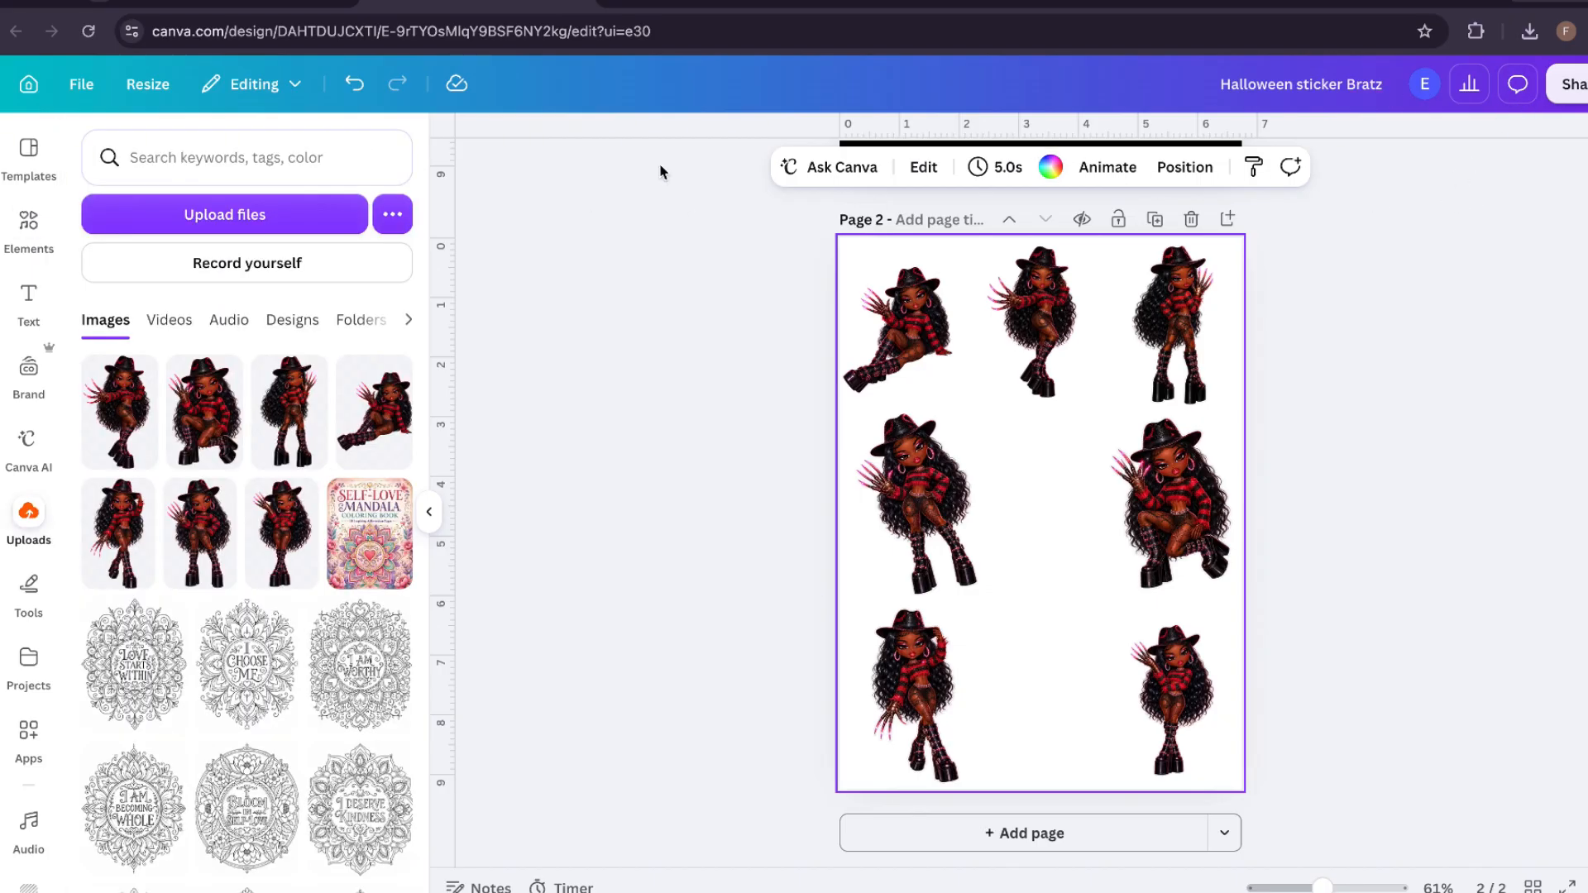
- Add a blank third page after the doll sticker page
{"action": "left_click", "coordinate": [1019, 835]}
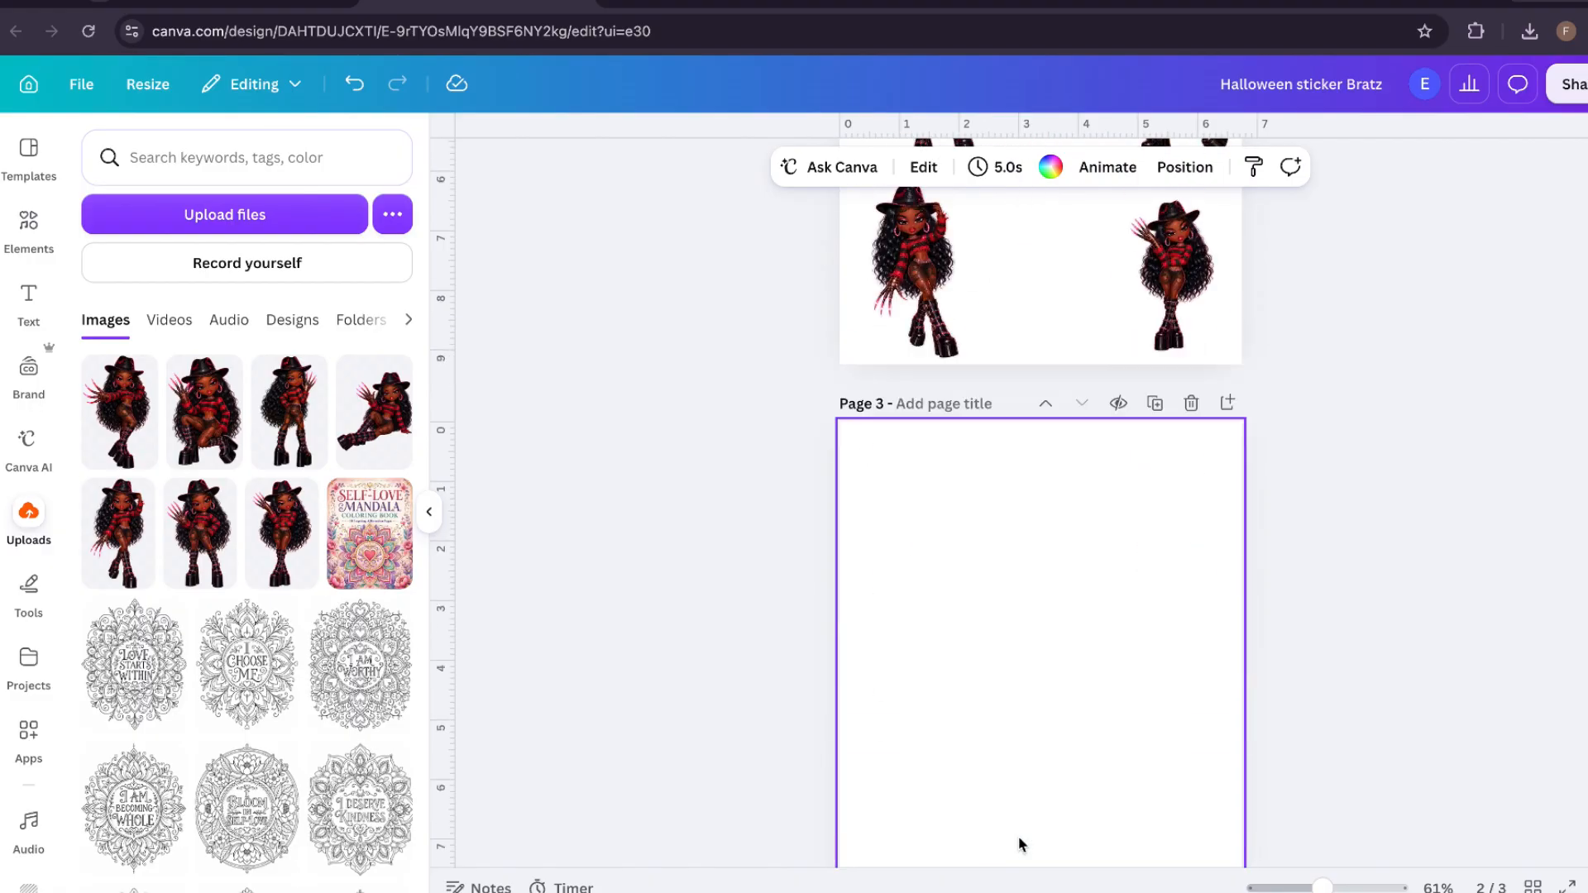
{"action": "scroll", "coordinate": [374, 620], "scroll_direction": "down", "scroll_amount": 15}
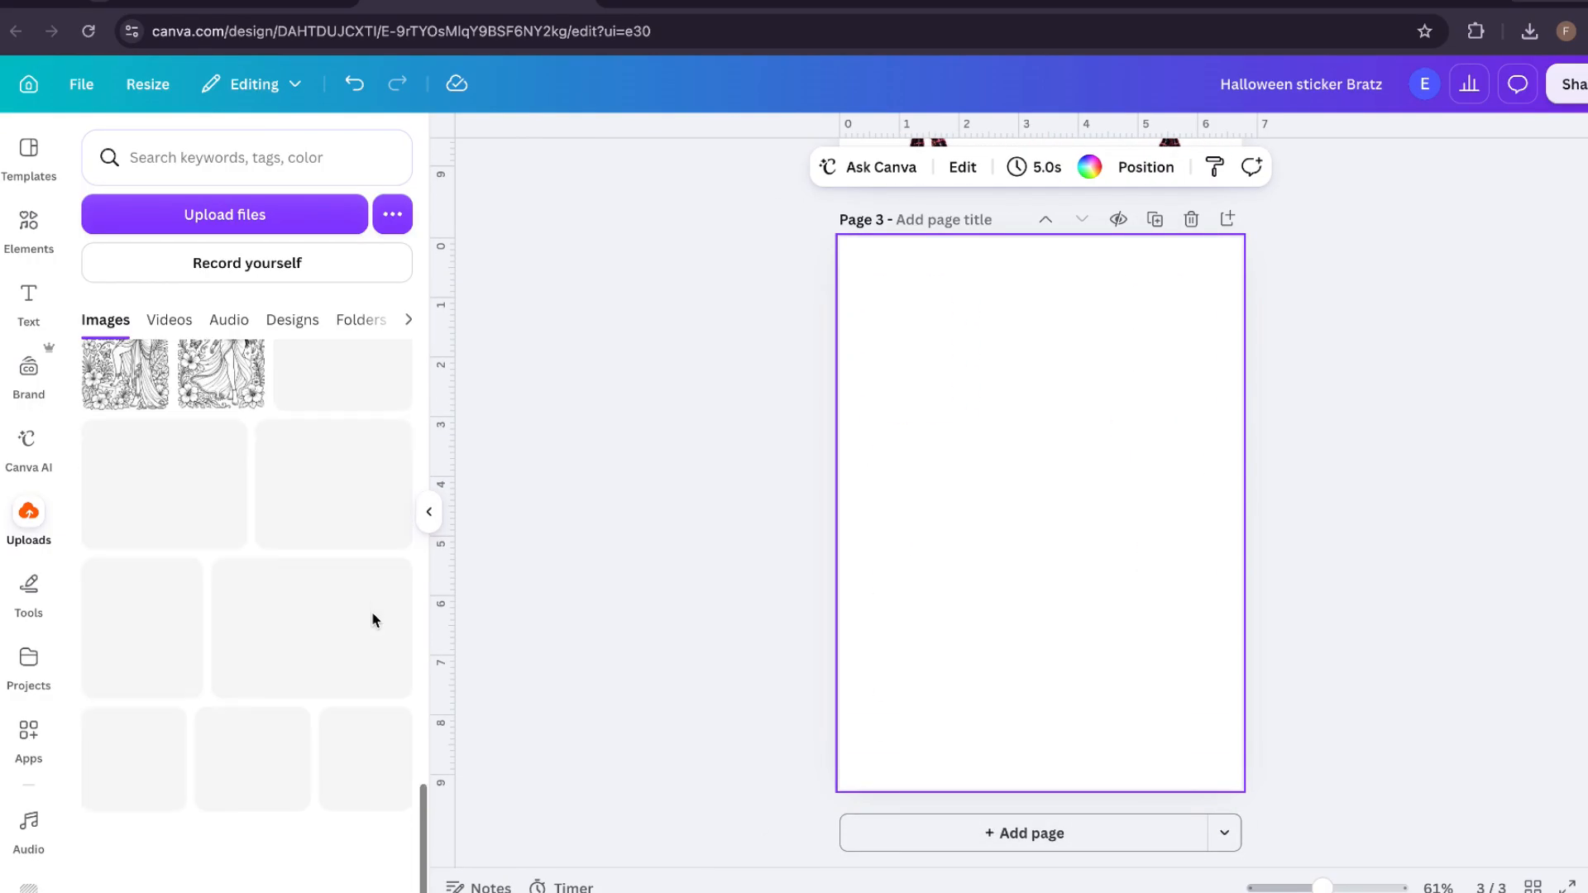
- Look through the older uploaded images for artwork to use on the blank third page
{"action": "scroll", "coordinate": [371, 612], "scroll_direction": "down", "scroll_amount": 10}
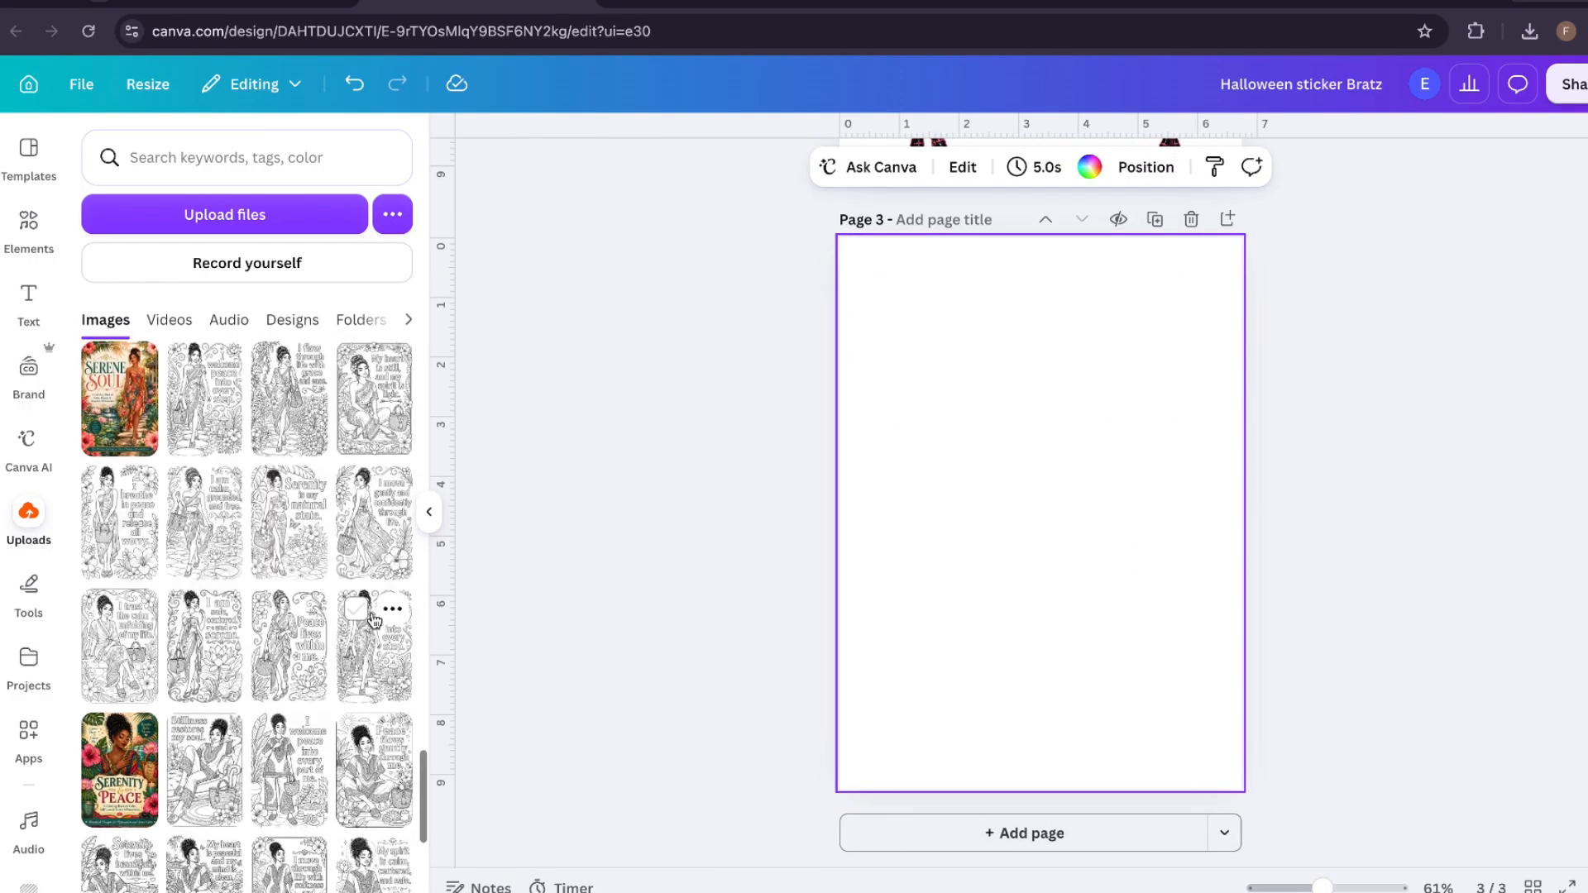
{"action": "scroll", "coordinate": [374, 620], "scroll_direction": "down", "scroll_amount": 10}
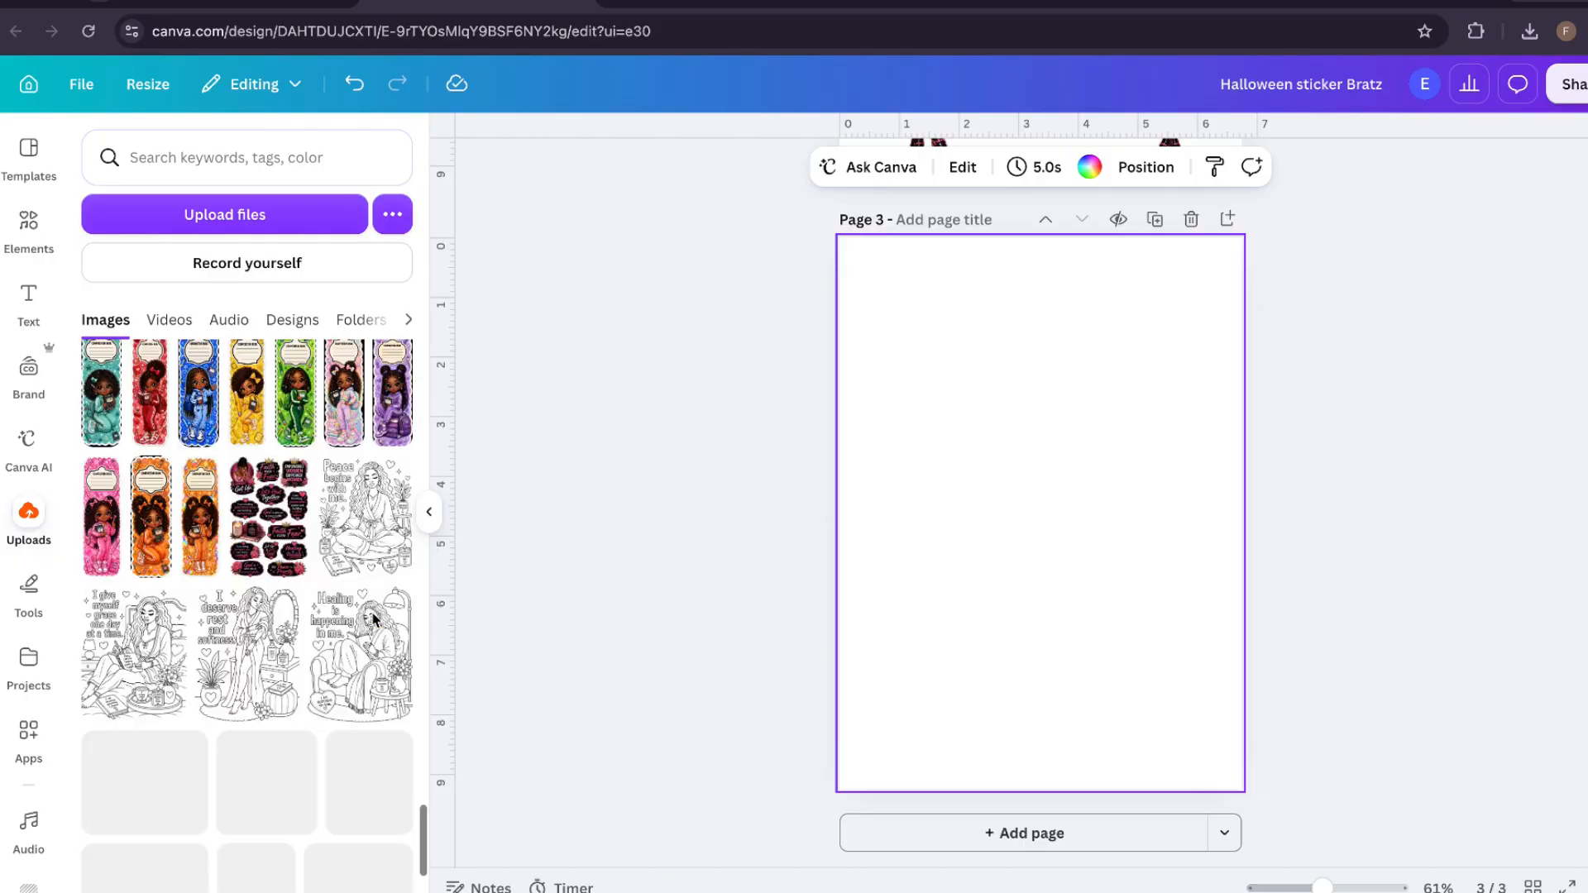
{"action": "scroll", "coordinate": [374, 620], "scroll_direction": "down", "scroll_amount": 10}
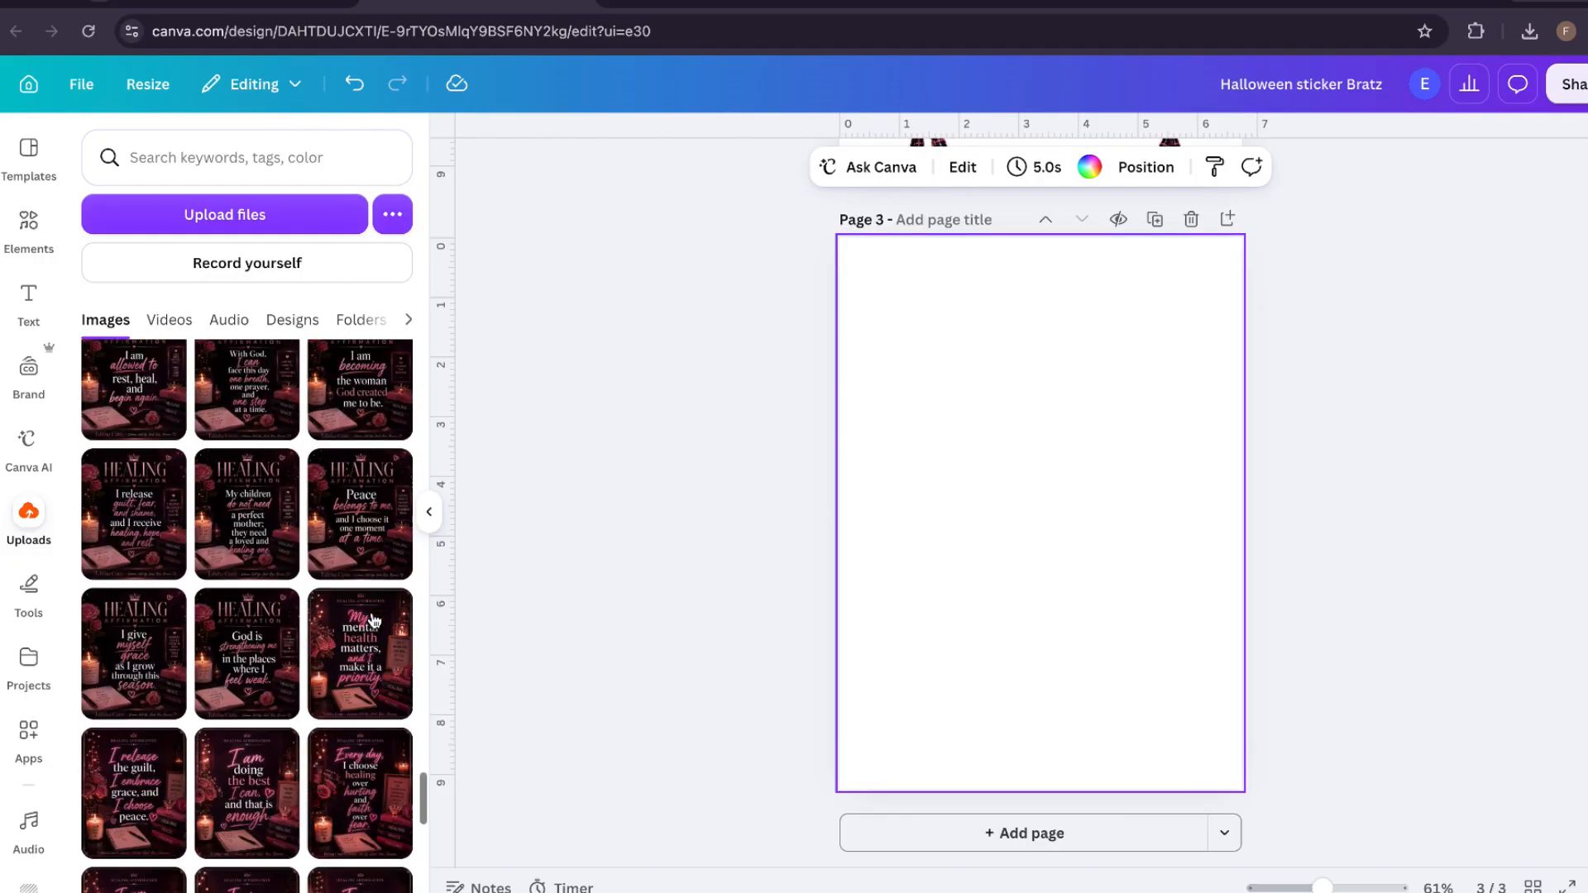
{"action": "scroll", "coordinate": [374, 620], "scroll_direction": "down", "scroll_amount": 10}
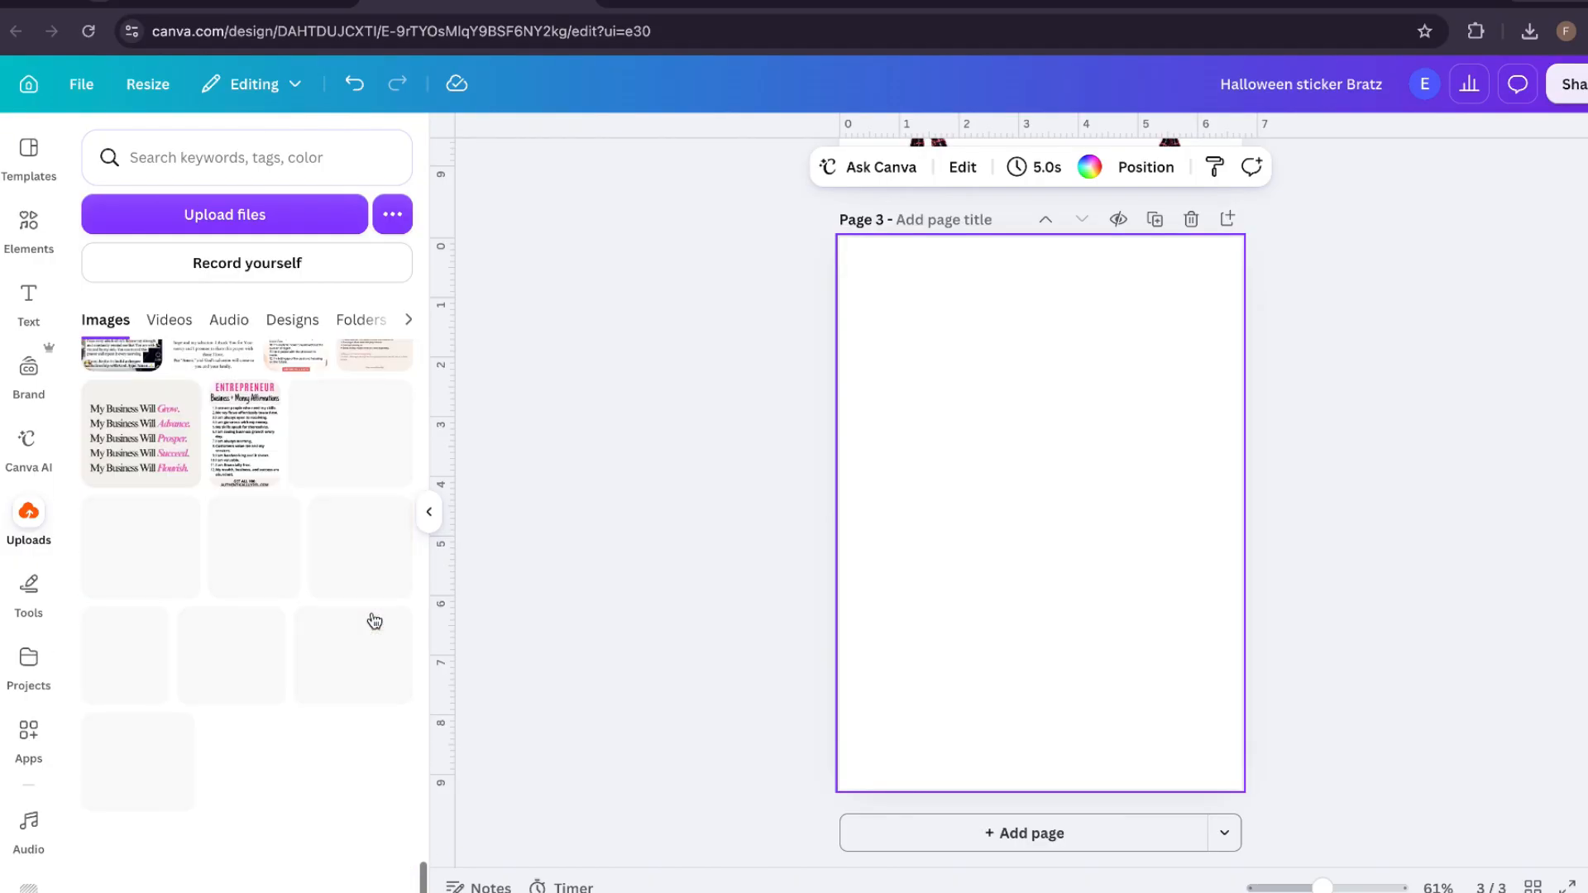
{"action": "scroll", "coordinate": [374, 620], "scroll_direction": "down", "scroll_amount": 10}
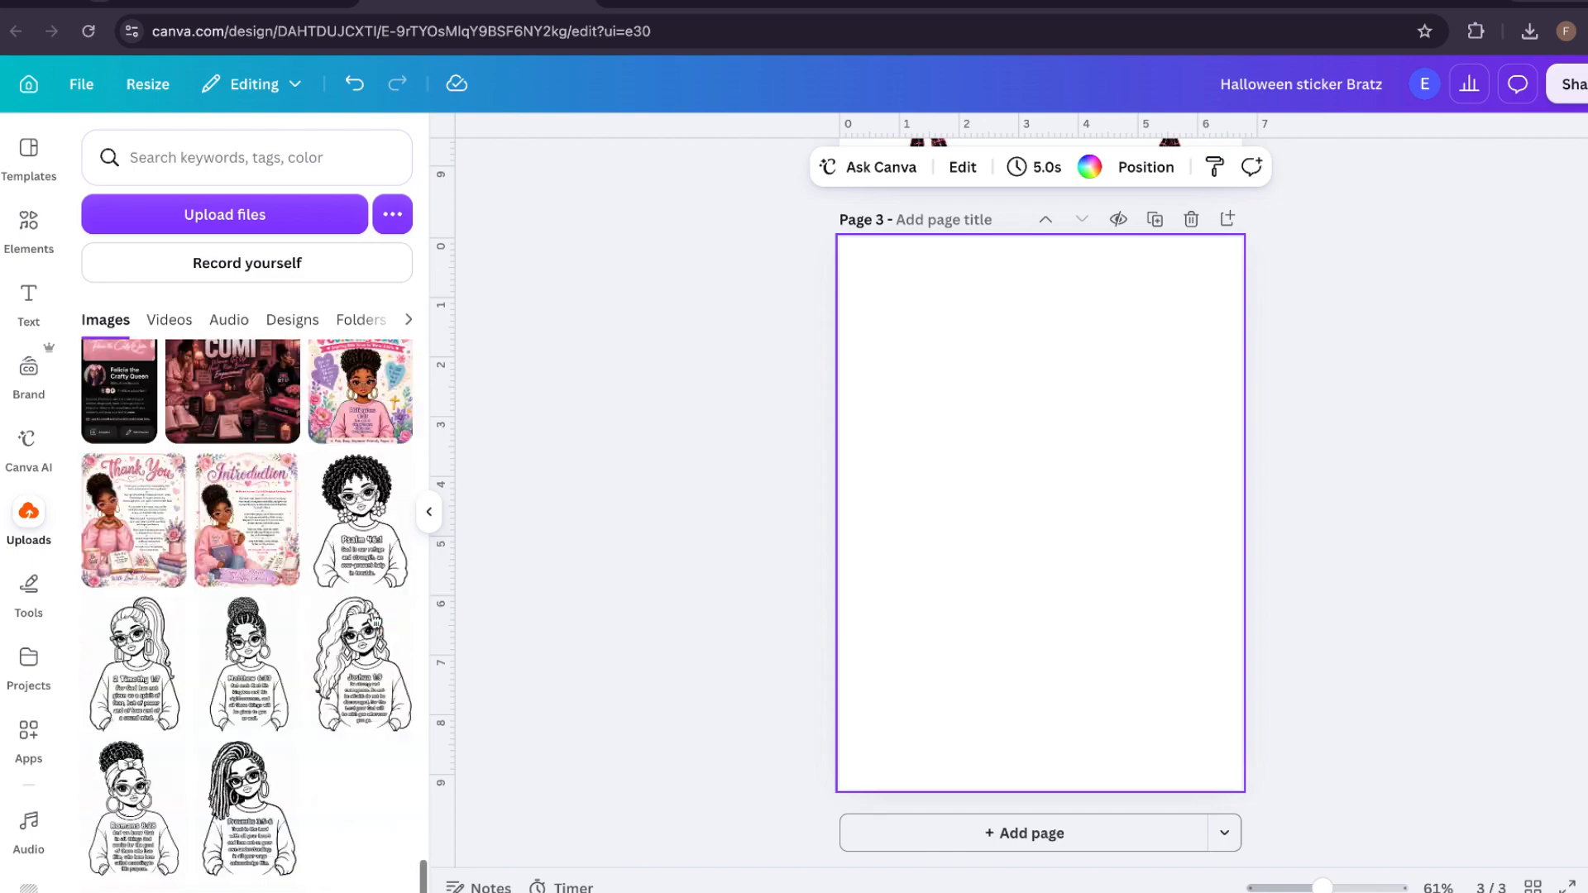
{"action": "scroll", "coordinate": [374, 620], "scroll_direction": "up", "scroll_amount": 5}
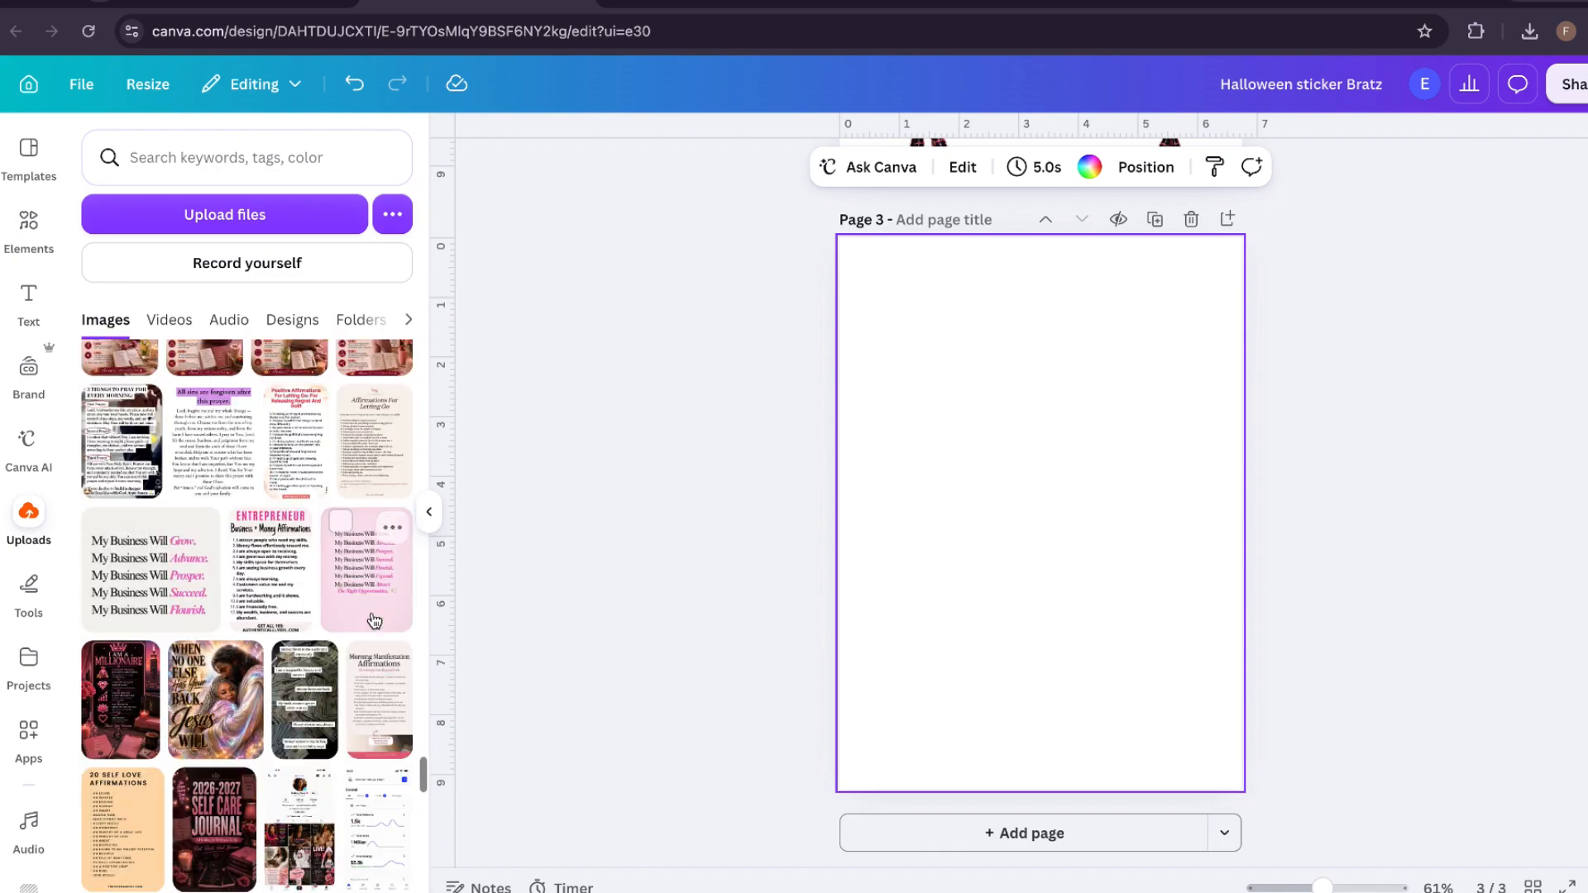
{"action": "scroll", "coordinate": [374, 621], "scroll_direction": "down", "scroll_amount": 5}
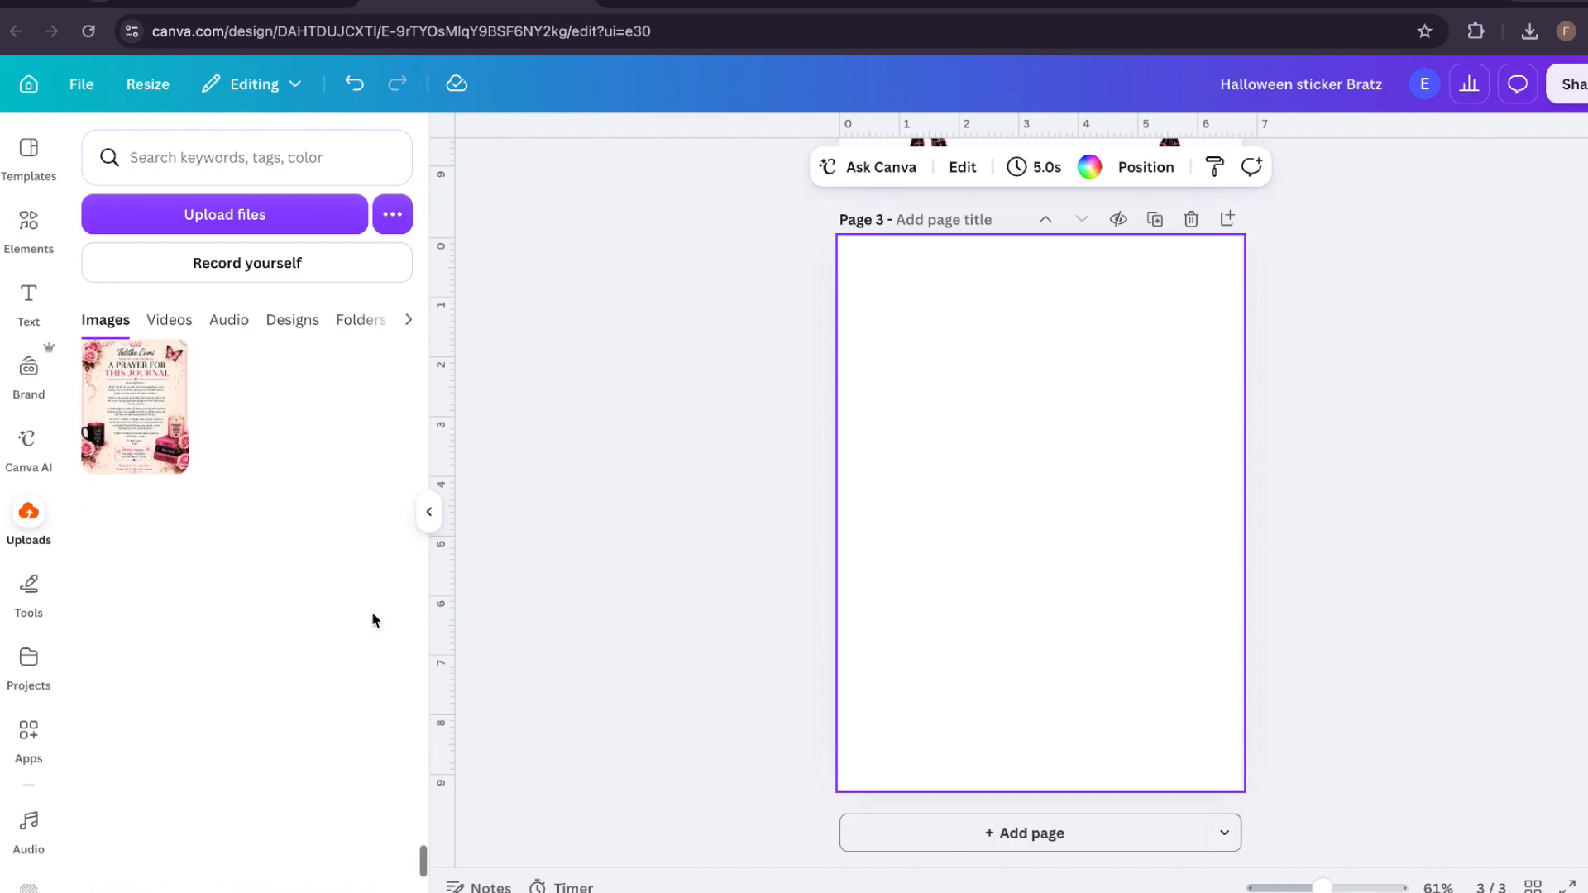
{"action": "scroll", "coordinate": [374, 620], "scroll_direction": "down", "scroll_amount": 10}
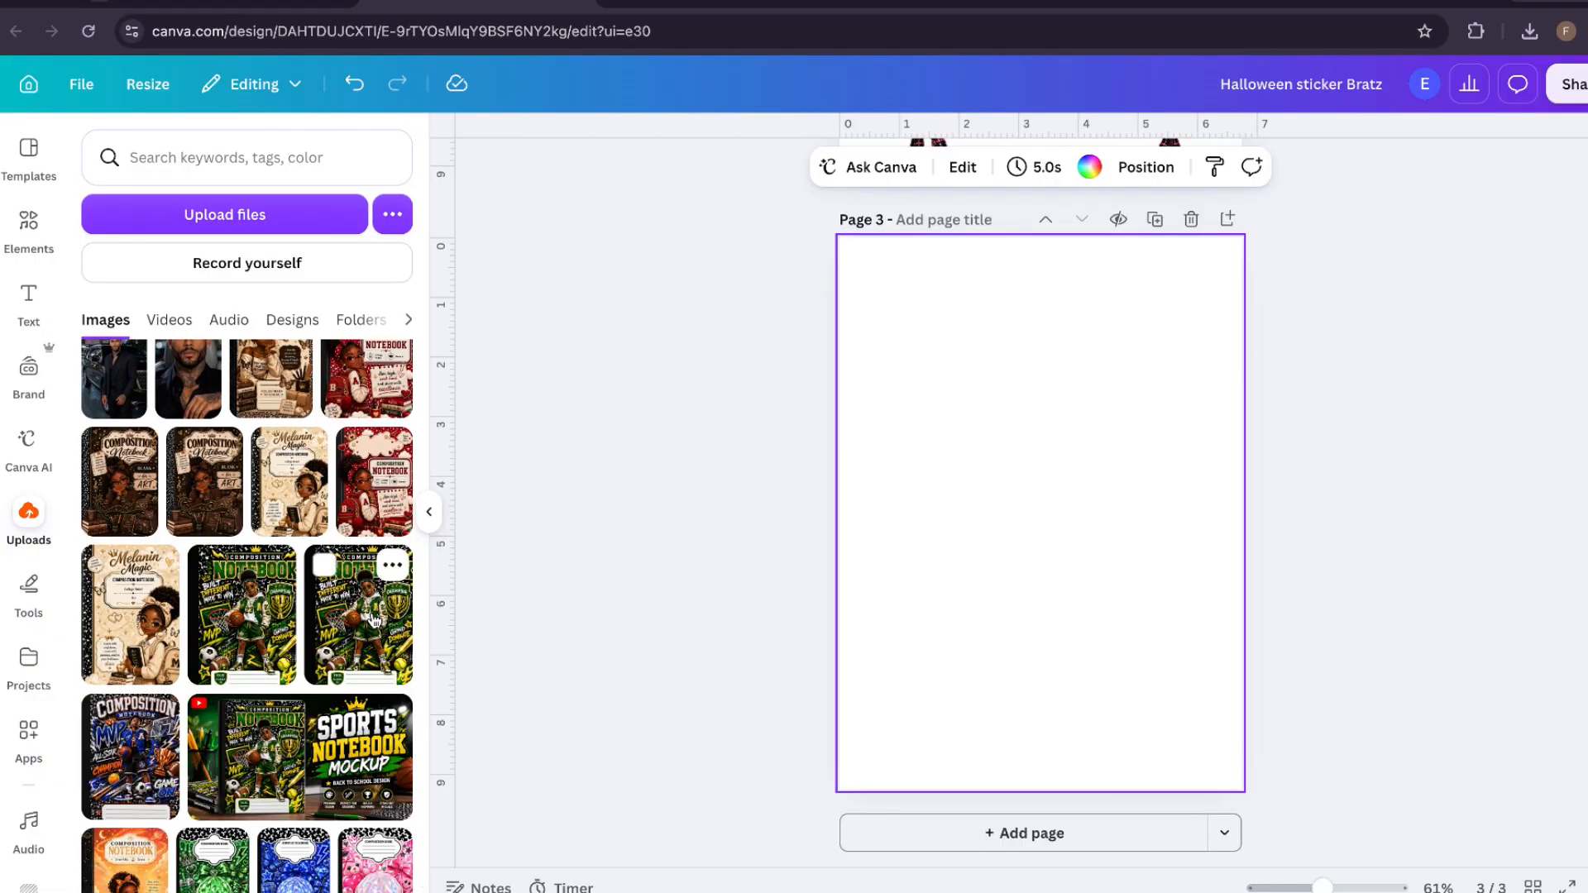
{"action": "scroll", "coordinate": [373, 620], "scroll_direction": "down", "scroll_amount": 10}
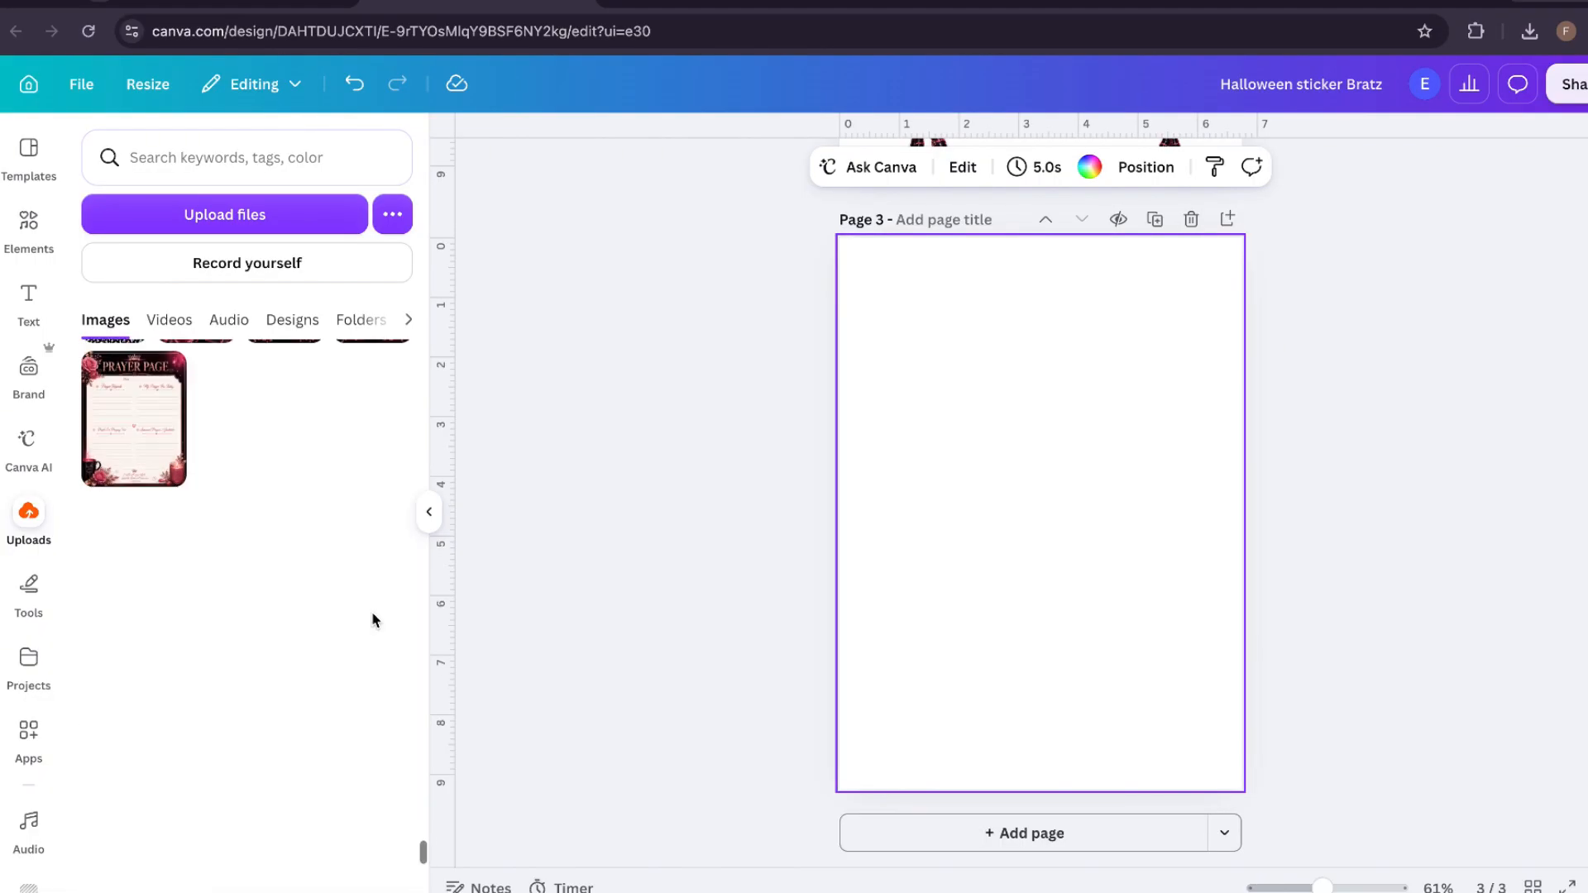
{"action": "scroll", "coordinate": [374, 620], "scroll_direction": "down", "scroll_amount": 10}
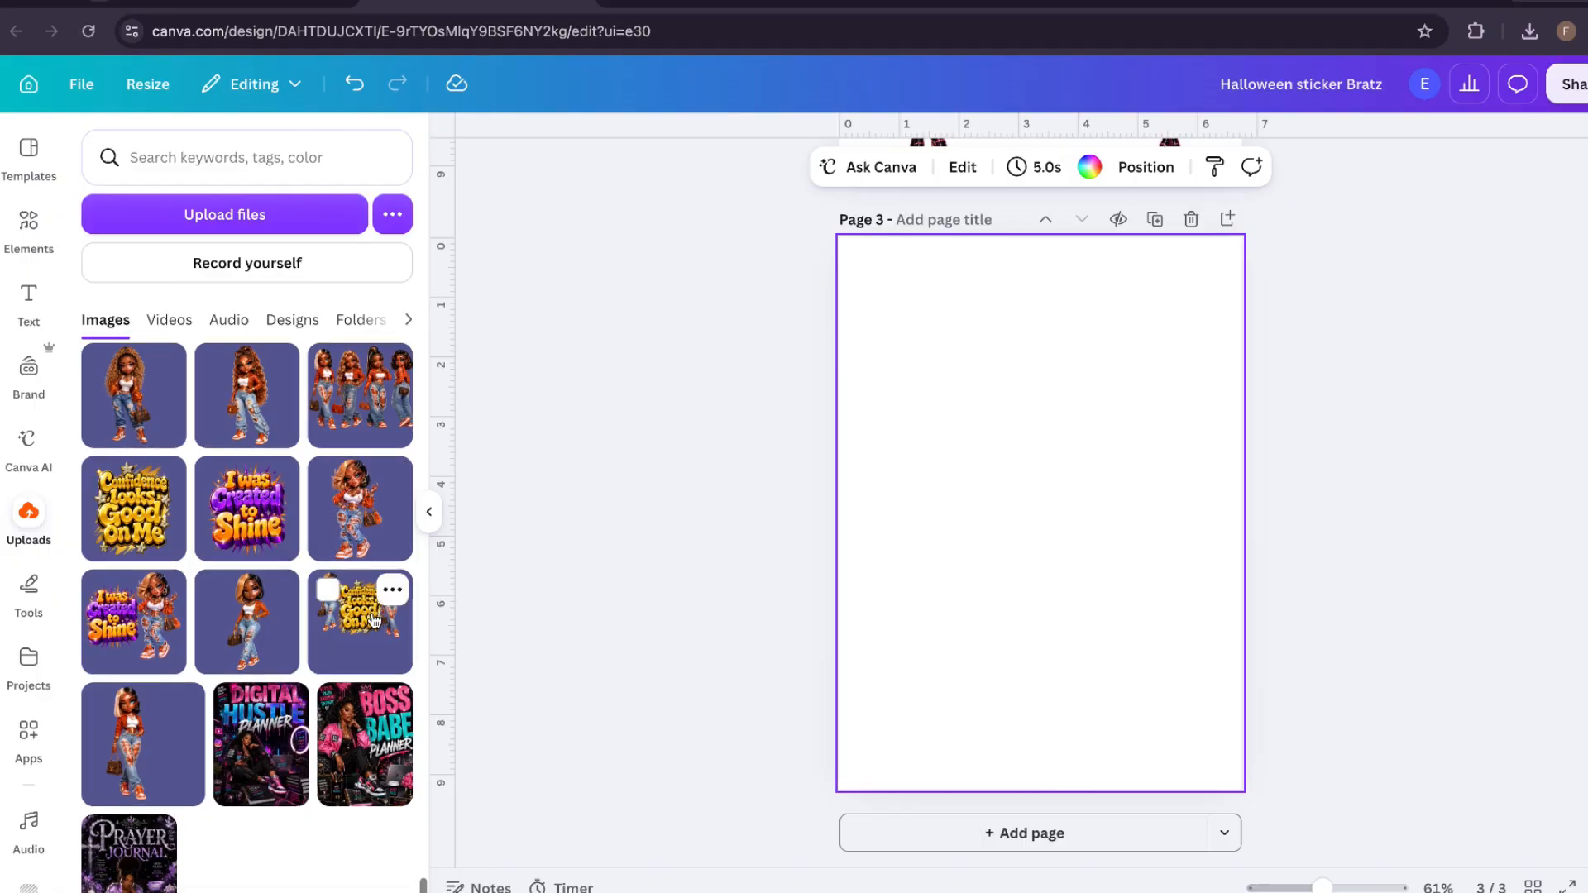
{"action": "scroll", "coordinate": [374, 620], "scroll_direction": "down", "scroll_amount": 5}
{"action": "scroll", "coordinate": [374, 621], "scroll_direction": "down", "scroll_amount": 8}
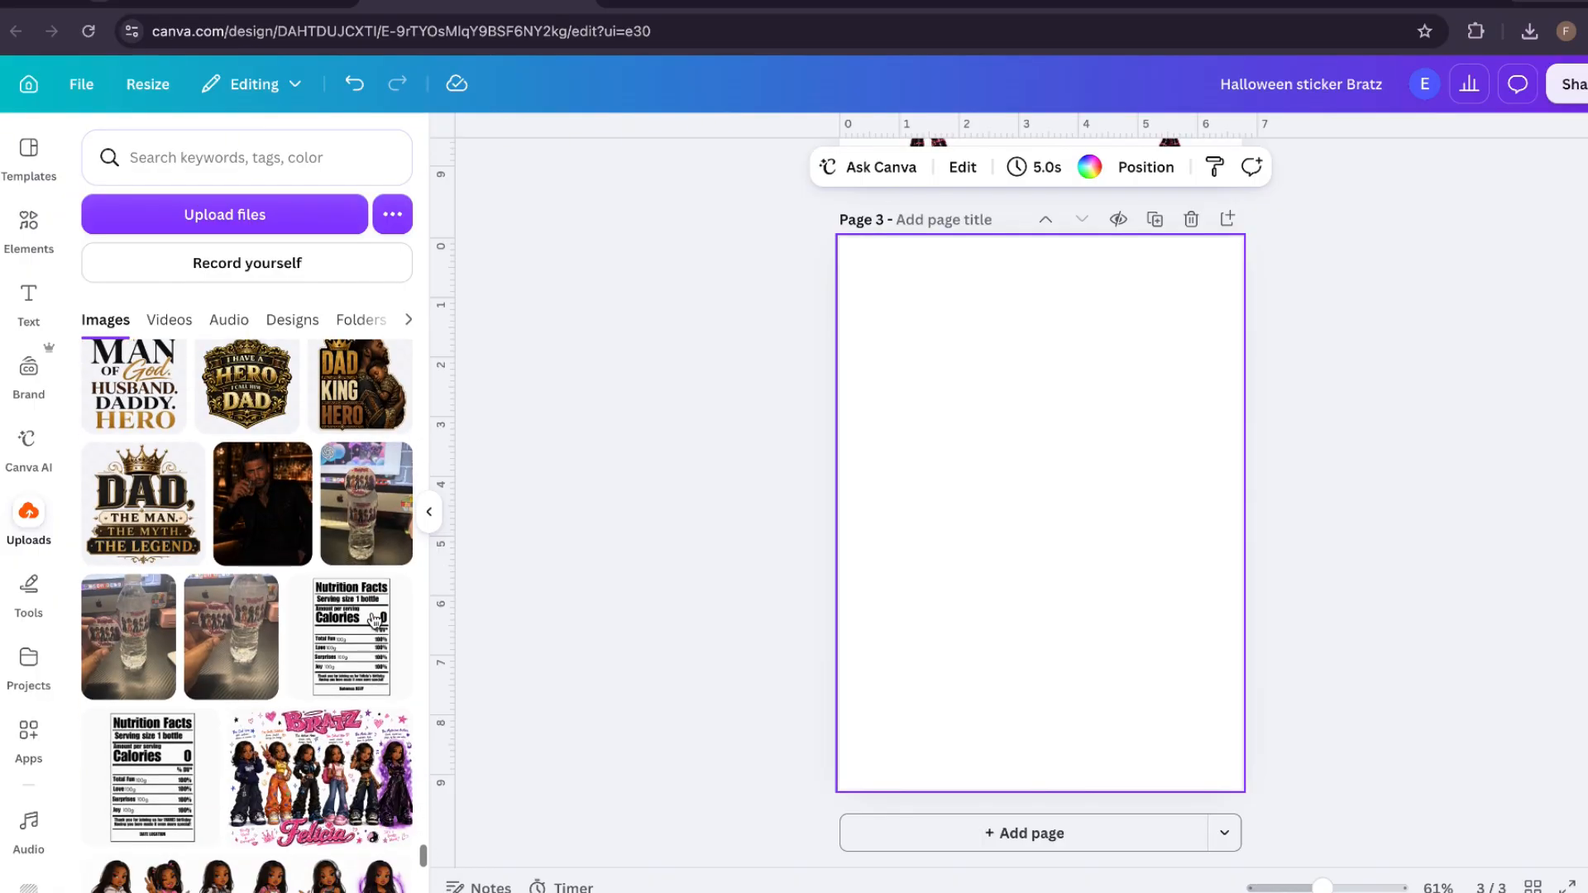
{"action": "scroll", "coordinate": [374, 620], "scroll_direction": "down", "scroll_amount": 10}
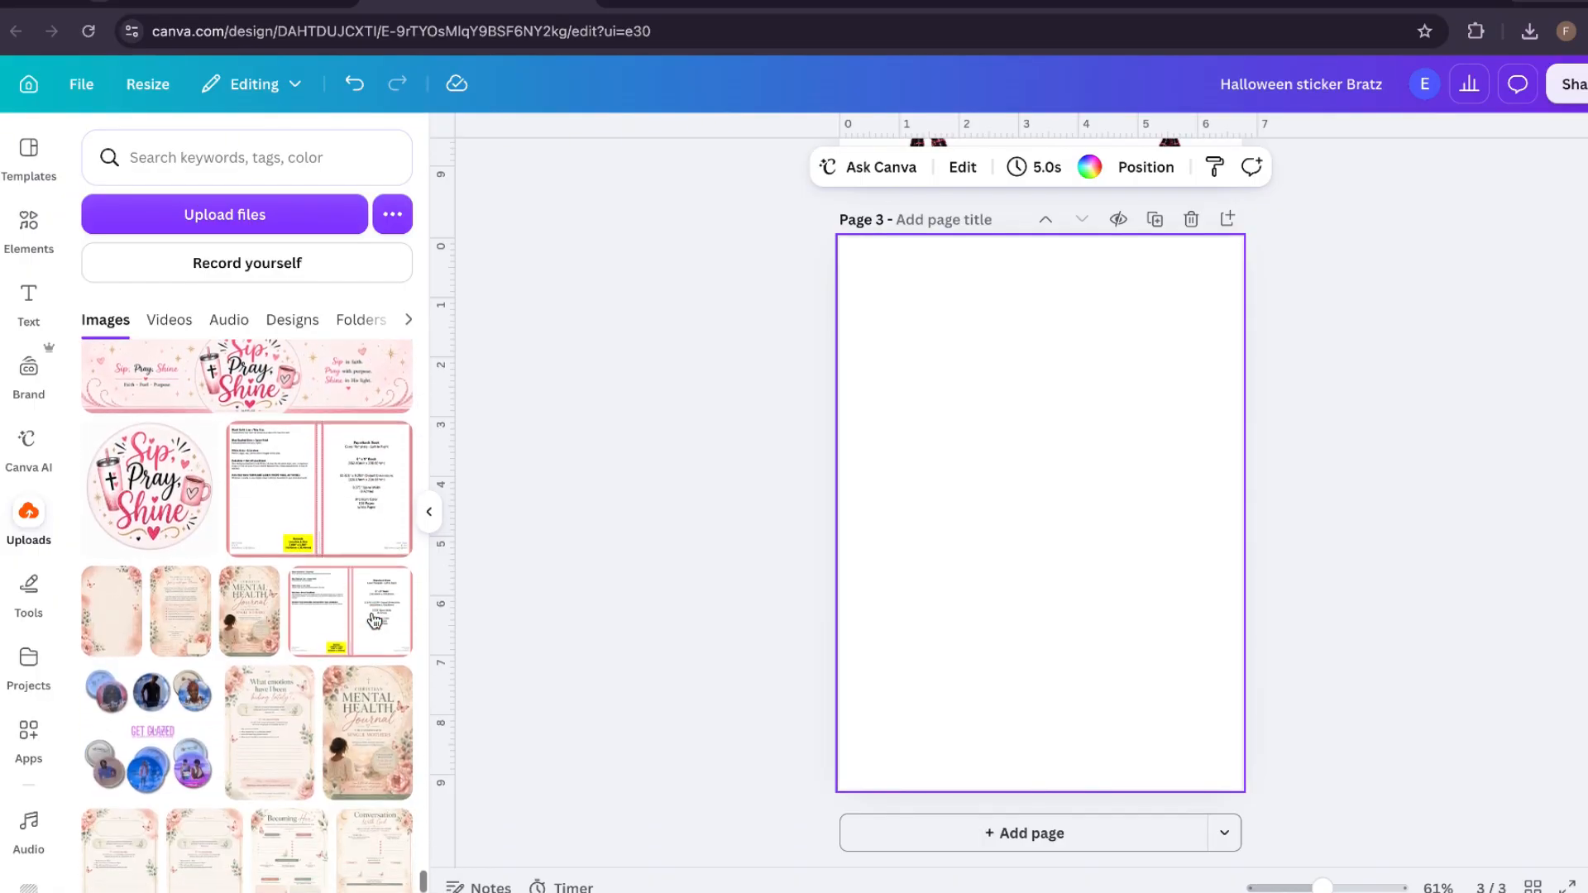
{"action": "scroll", "coordinate": [374, 621], "scroll_direction": "down", "scroll_amount": 10}
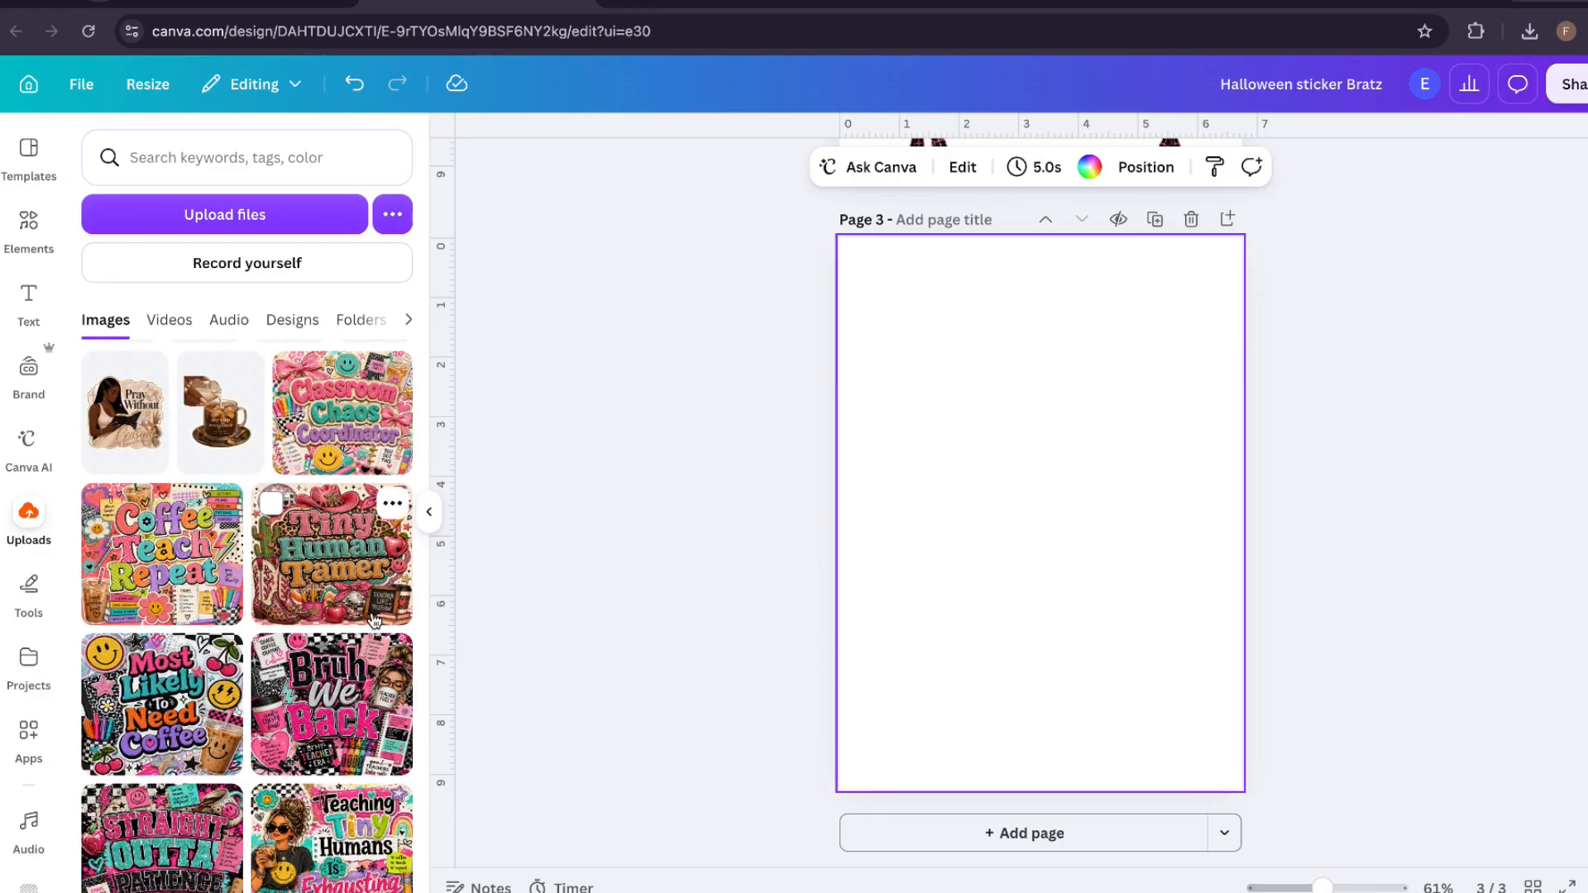
{"action": "scroll", "coordinate": [374, 620], "scroll_direction": "down", "scroll_amount": 10}
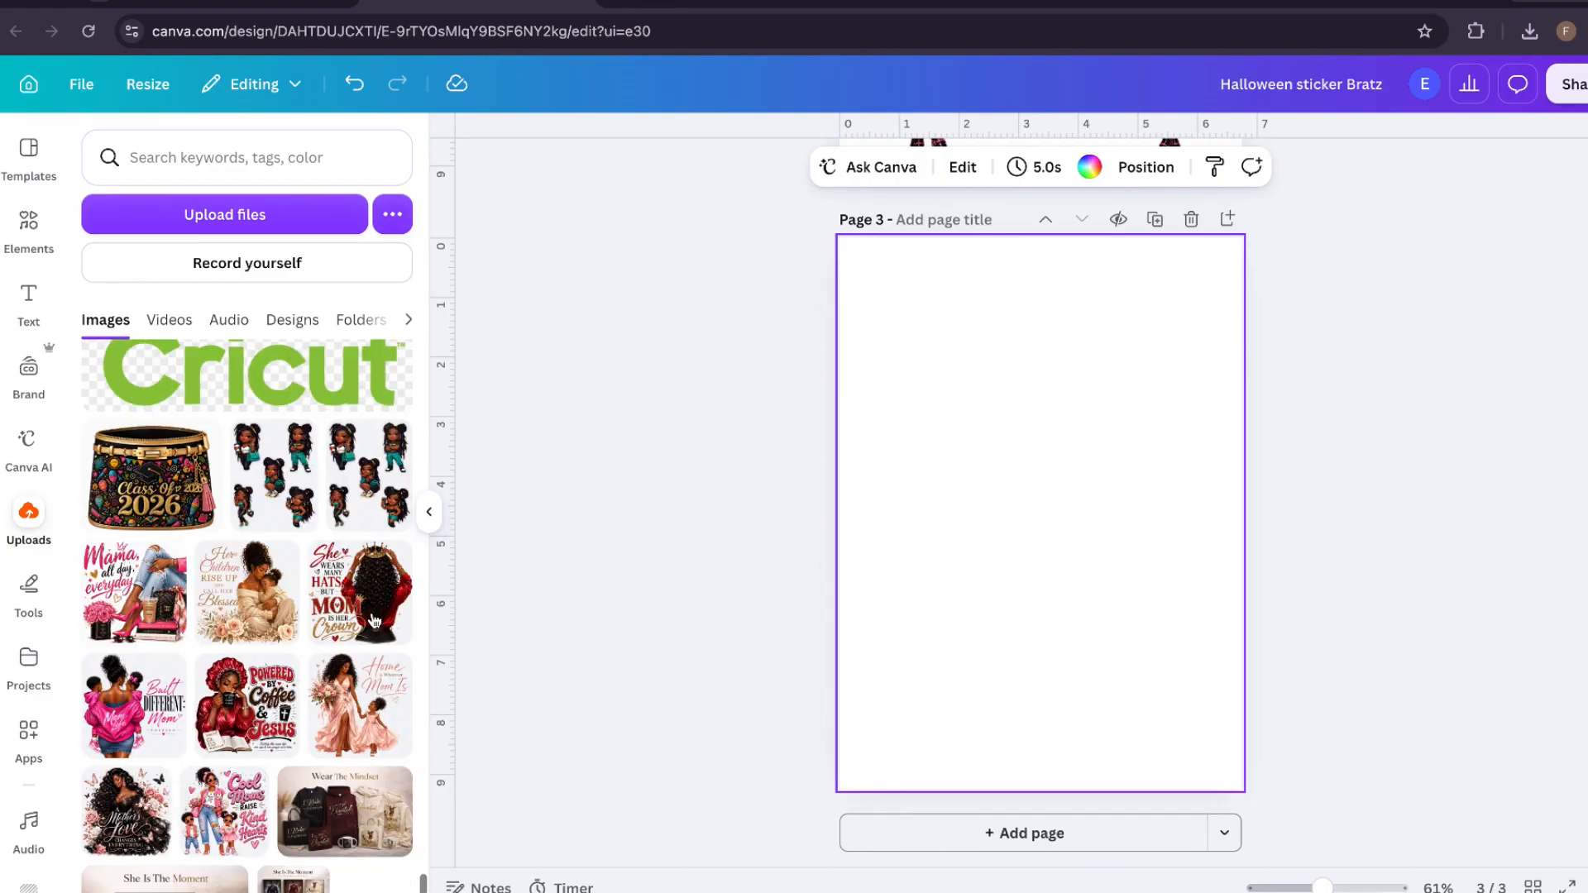
{"action": "scroll", "coordinate": [374, 621], "scroll_direction": "down", "scroll_amount": 2}
{"action": "scroll", "coordinate": [374, 620], "scroll_direction": "down", "scroll_amount": 8}
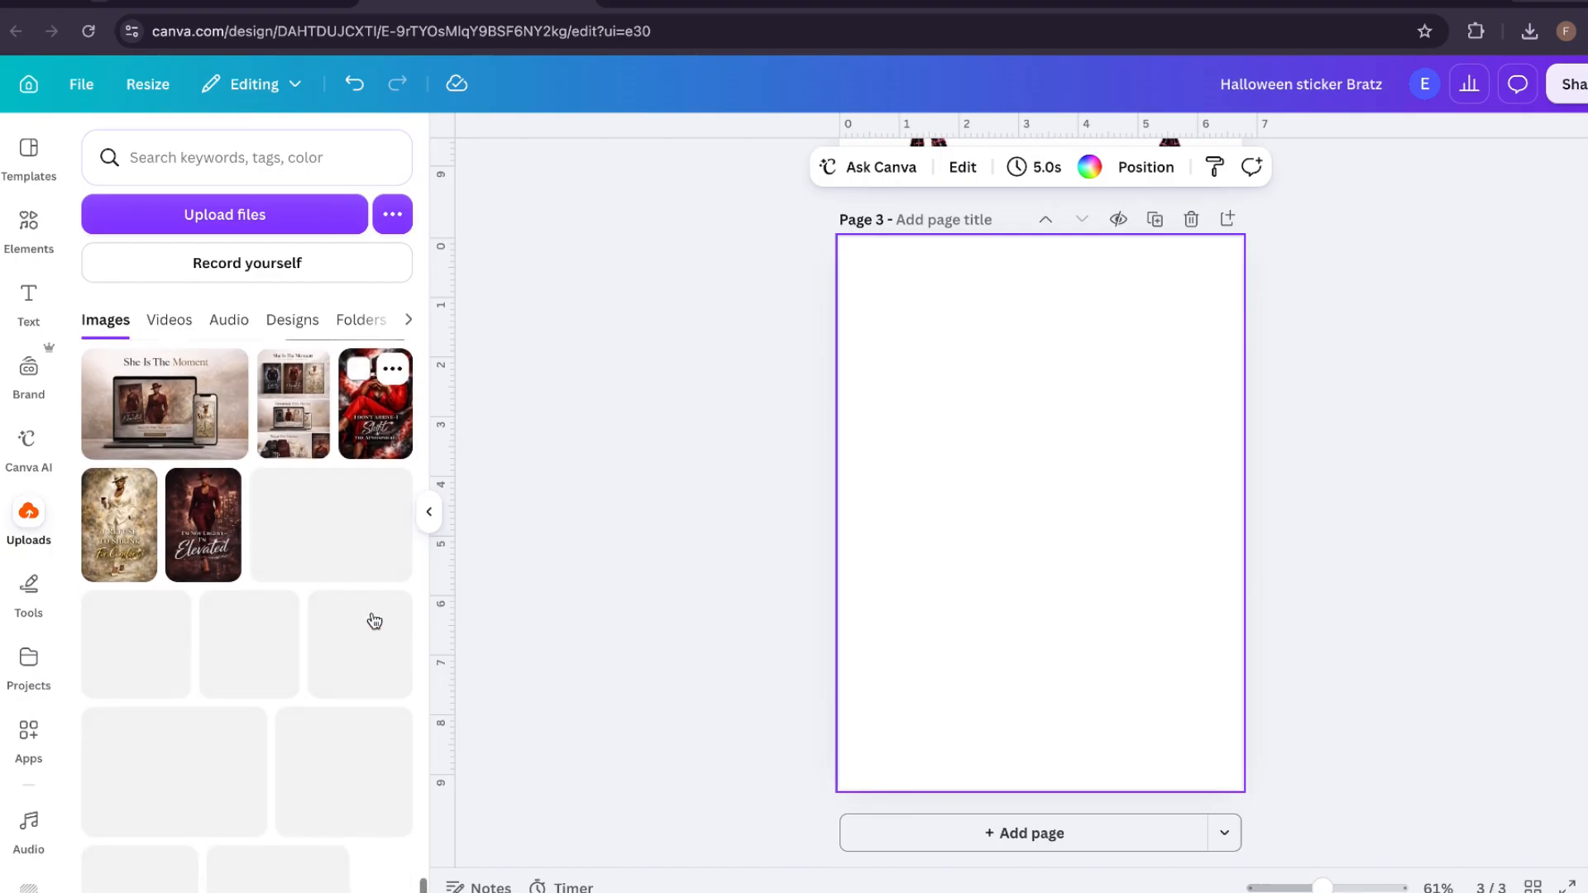
{"action": "scroll", "coordinate": [374, 620], "scroll_direction": "down", "scroll_amount": 6}
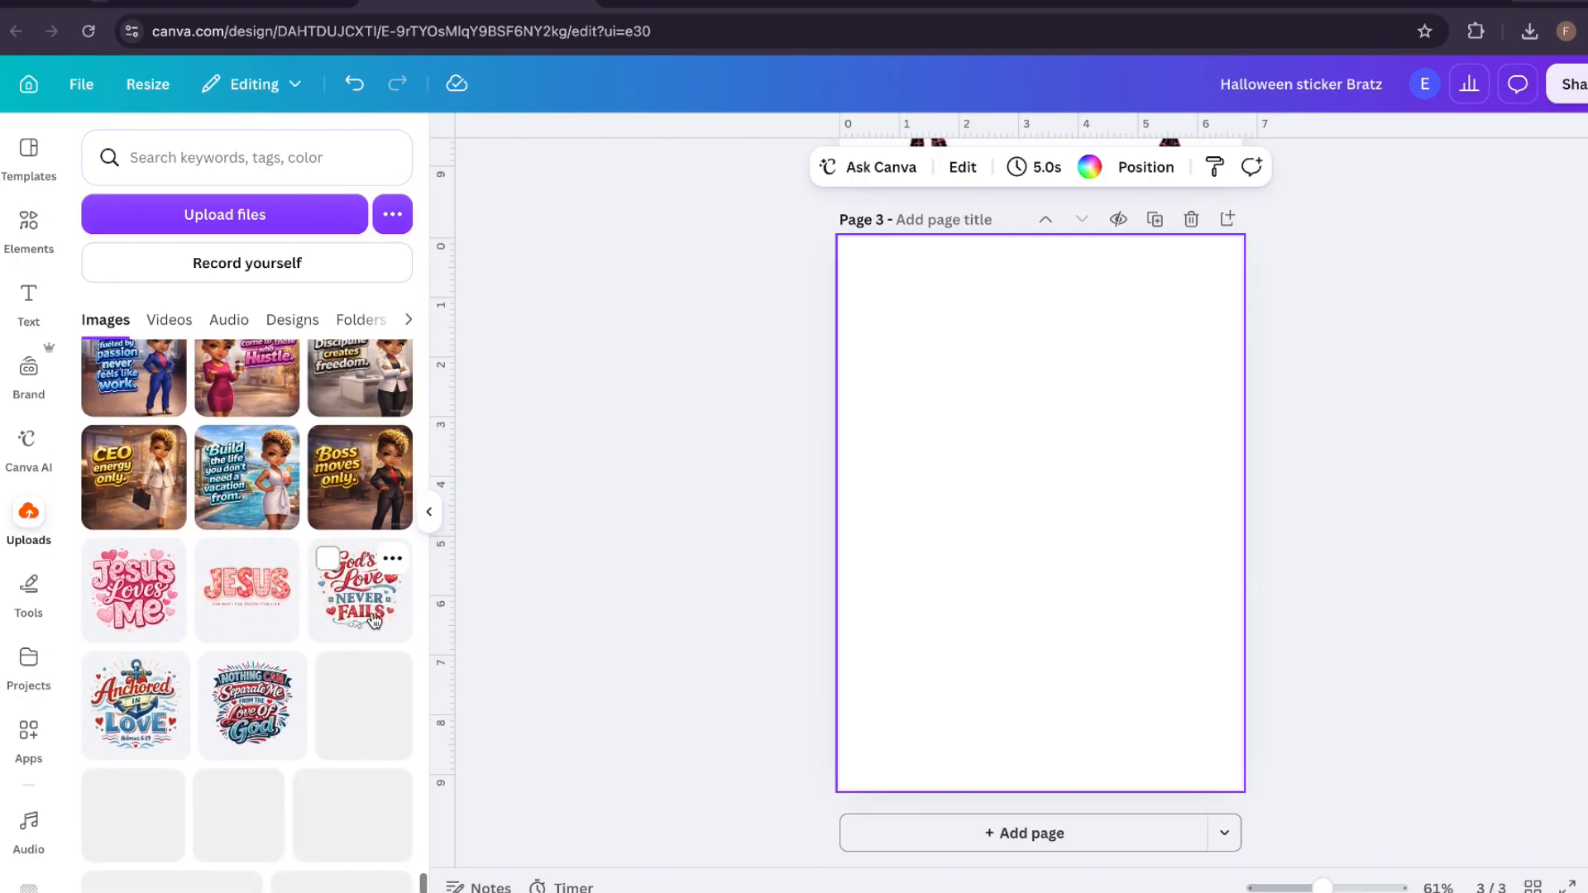
{"action": "scroll", "coordinate": [373, 620], "scroll_direction": "down", "scroll_amount": 6}
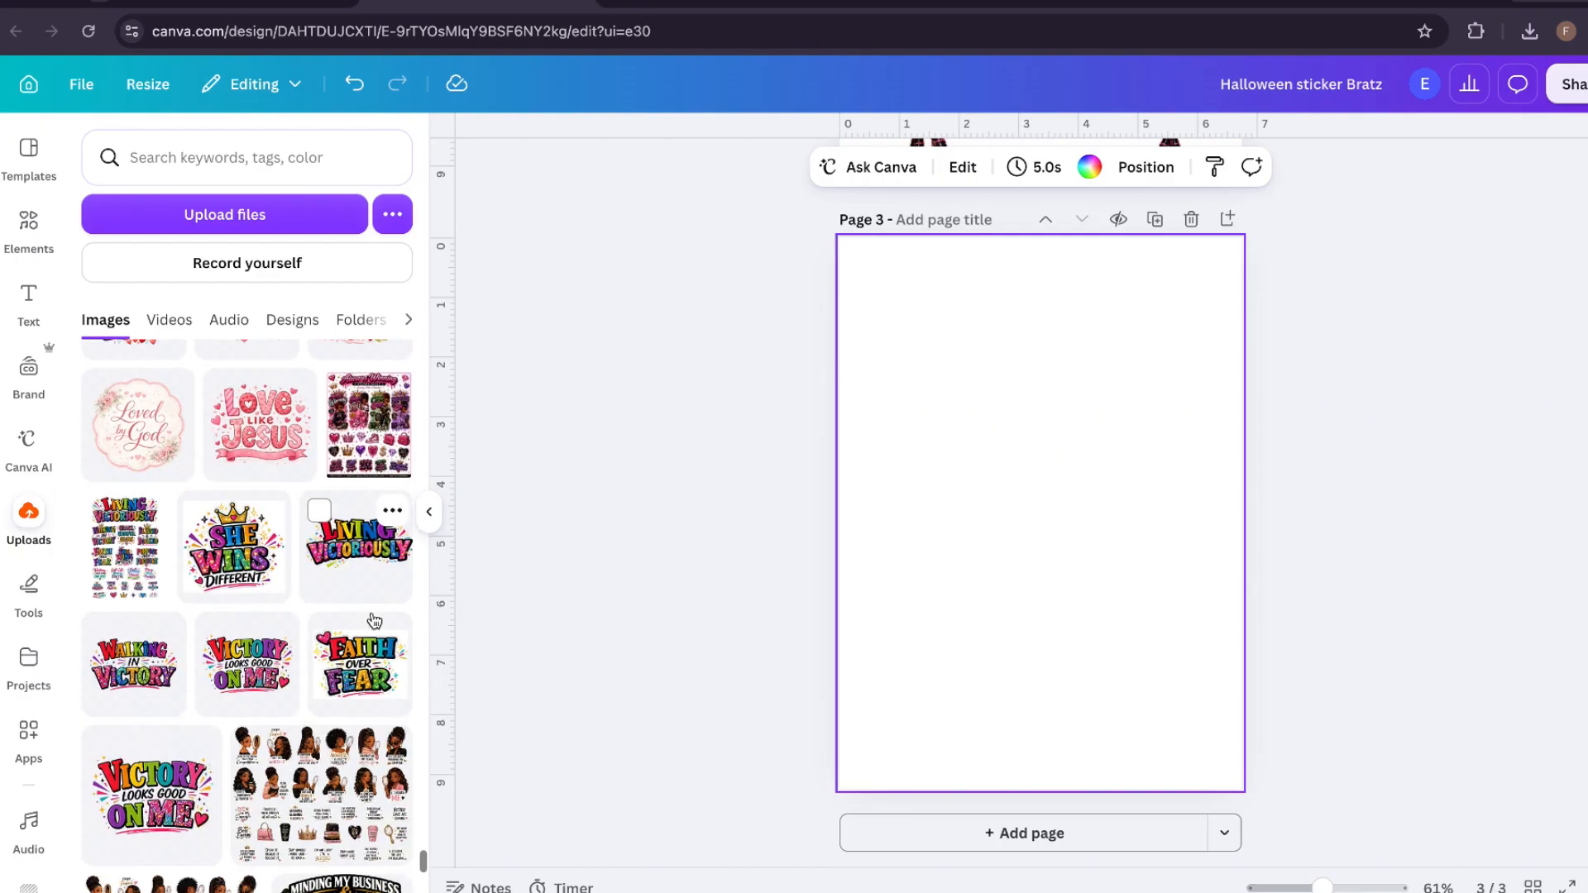
{"action": "scroll", "coordinate": [374, 621], "scroll_direction": "down", "scroll_amount": 1}
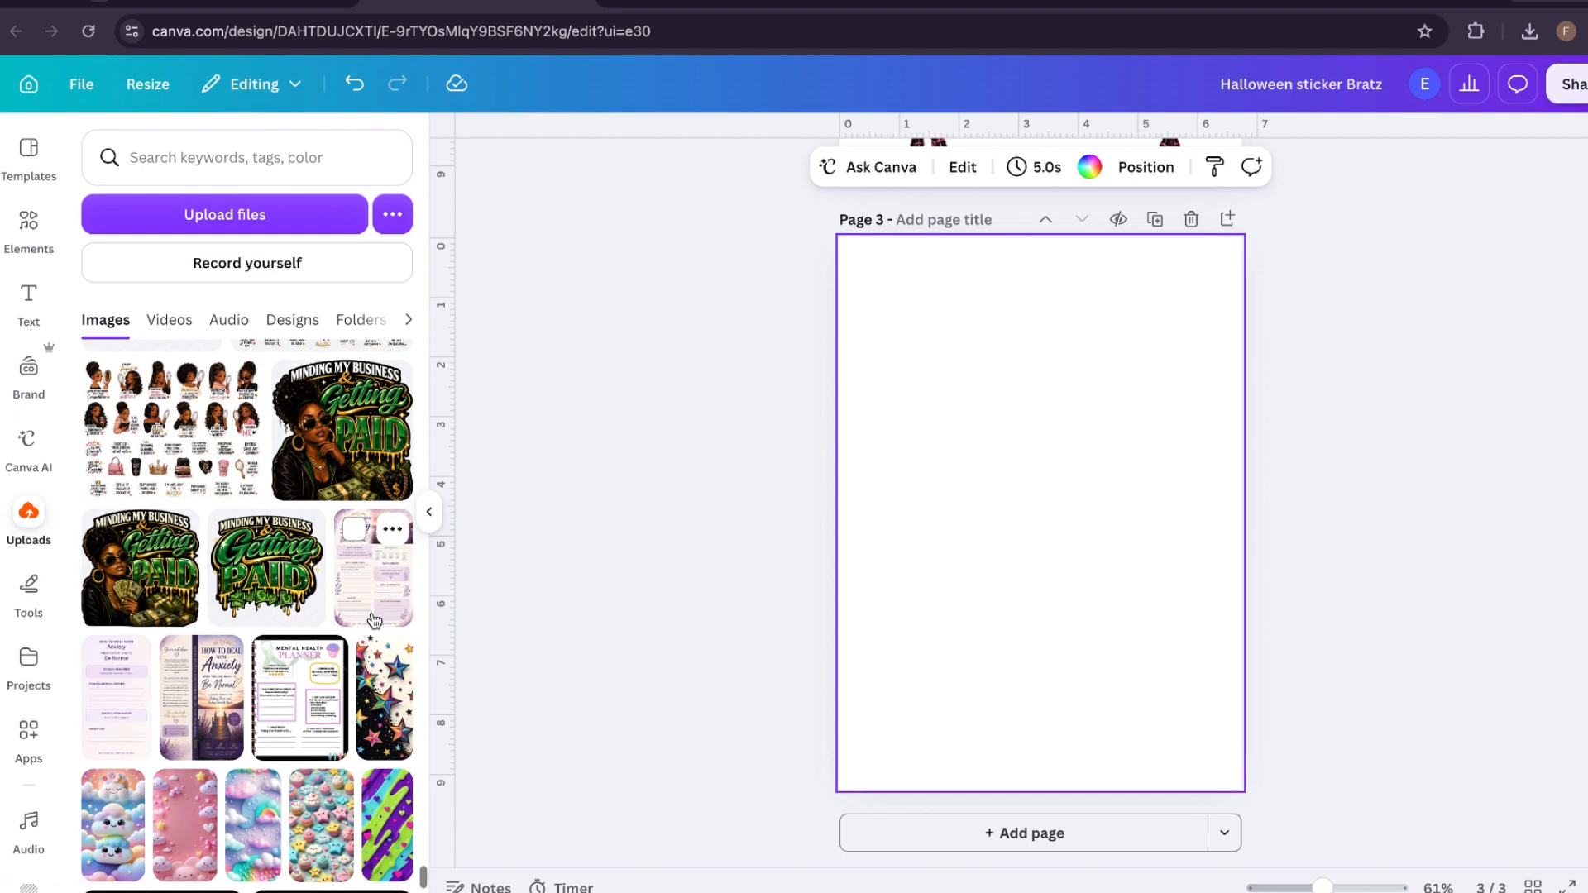
{"action": "scroll", "coordinate": [374, 620], "scroll_direction": "down", "scroll_amount": 10}
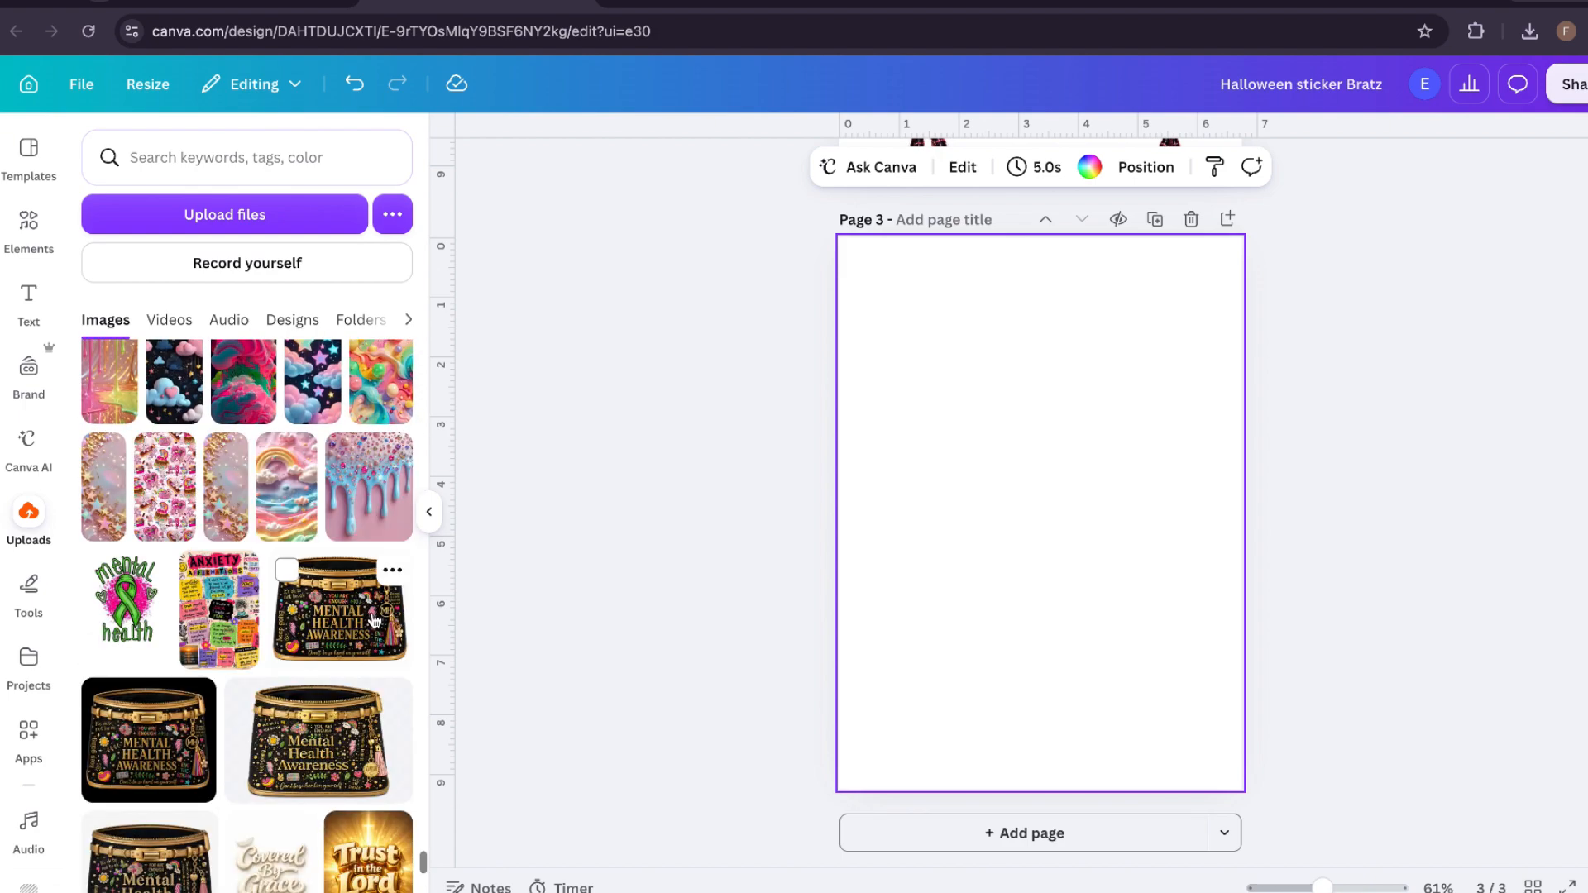
- Look through the older uploads and the Downloads folder for artwork for the third page, closing the file chooser without uploading
{"action": "scroll", "coordinate": [374, 620], "scroll_direction": "down", "scroll_amount": 5}
{"action": "scroll", "coordinate": [374, 621], "scroll_direction": "down", "scroll_amount": 10}
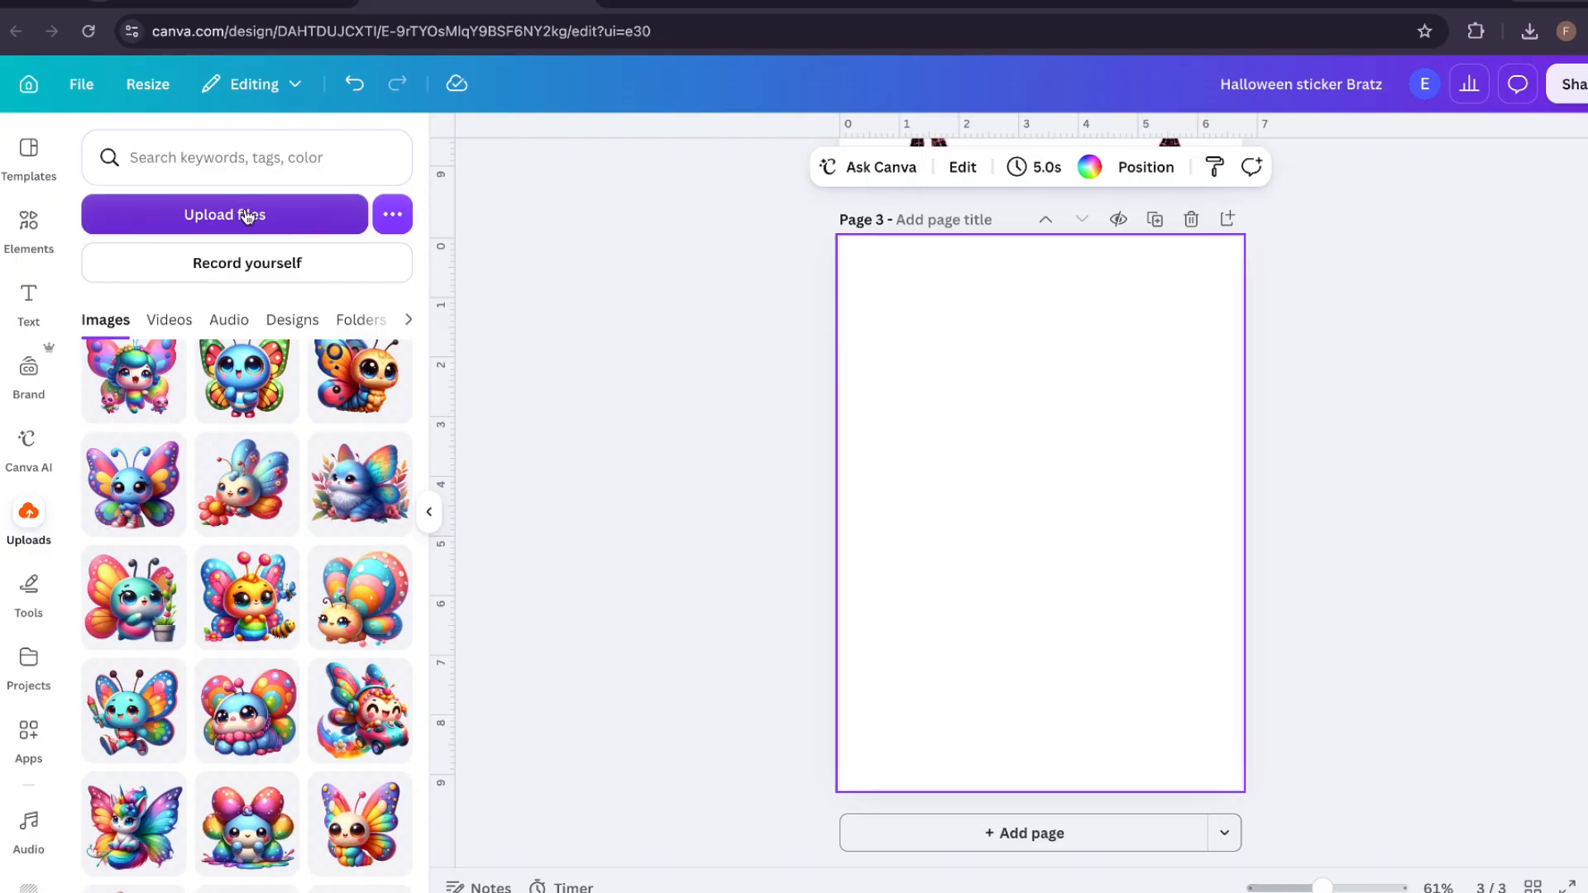
{"action": "left_click", "coordinate": [245, 215]}
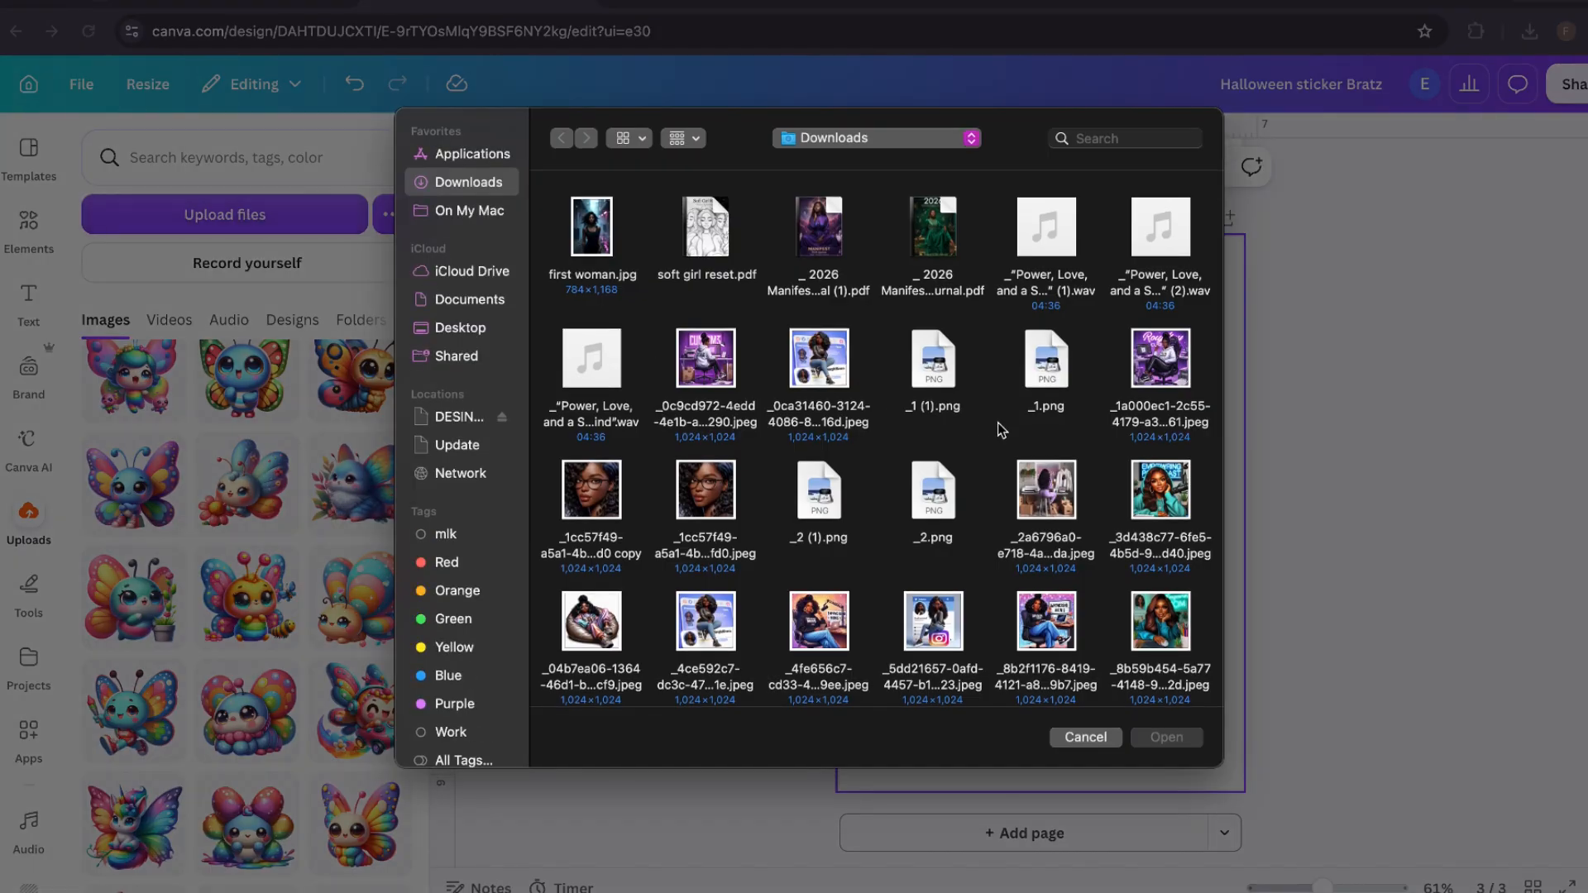
{"action": "scroll", "coordinate": [1083, 478], "scroll_direction": "down", "scroll_amount": 5}
{"action": "scroll", "coordinate": [1083, 477], "scroll_direction": "down", "scroll_amount": 5}
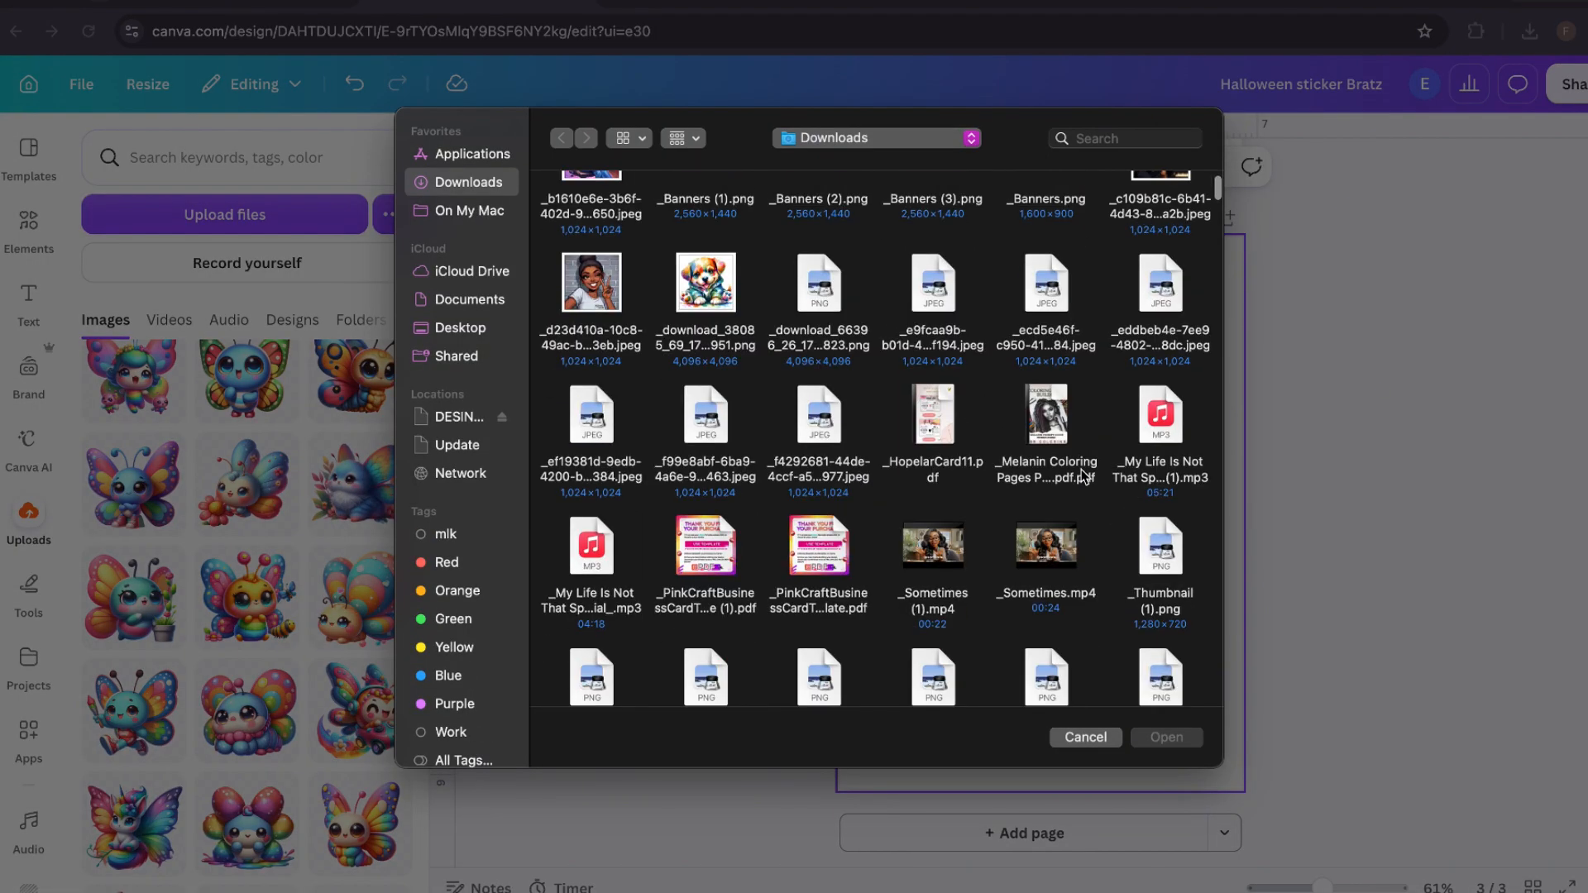
{"action": "scroll", "coordinate": [1083, 477], "scroll_direction": "down", "scroll_amount": 3}
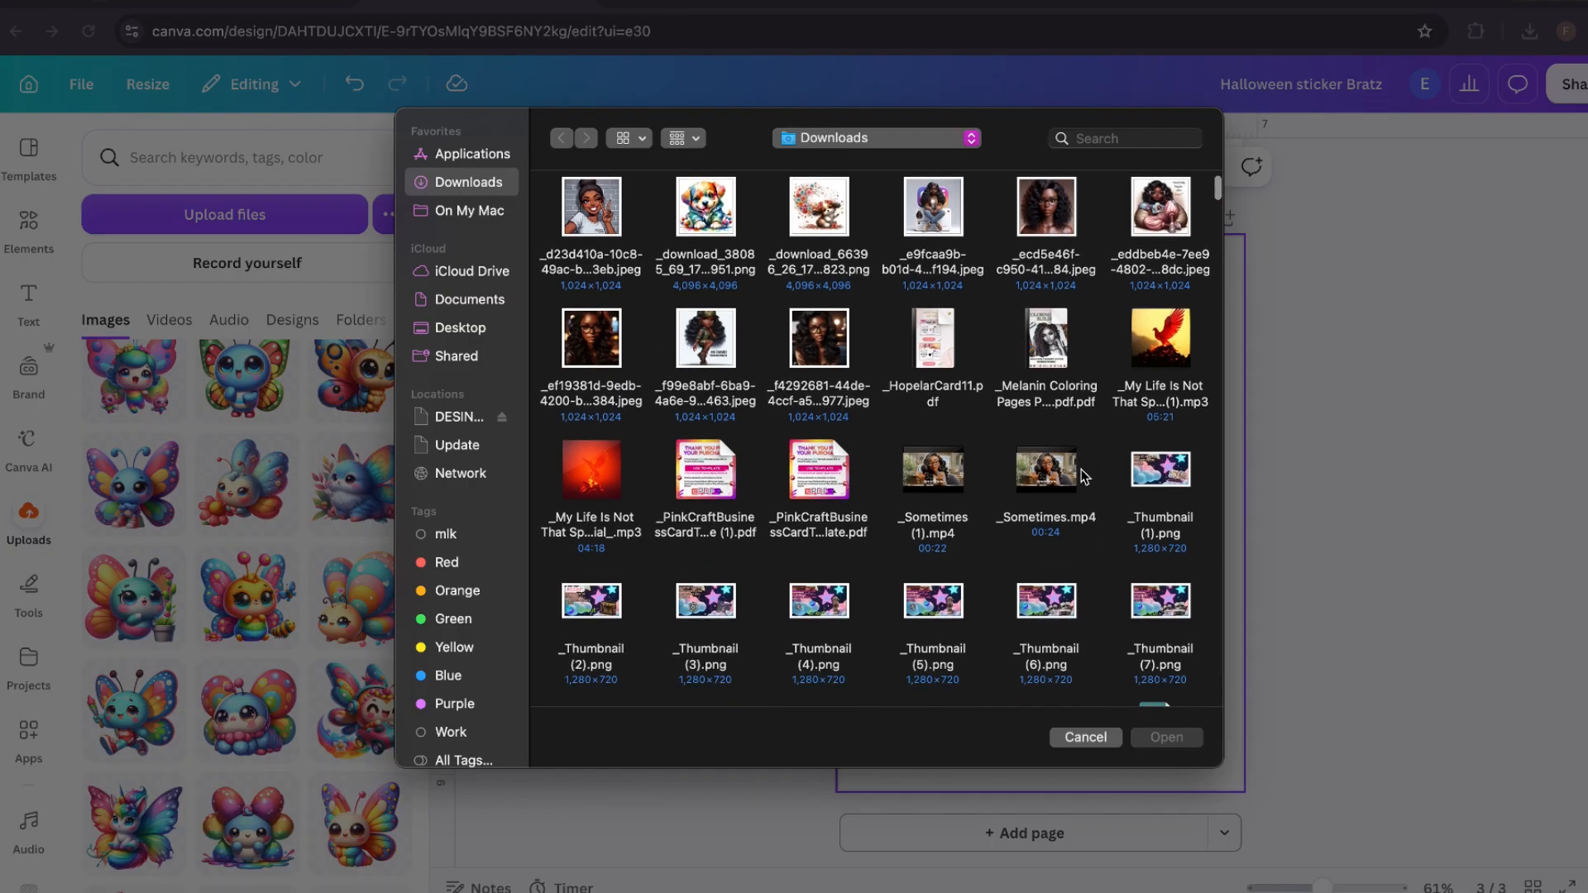
{"action": "scroll", "coordinate": [1083, 477], "scroll_direction": "down", "scroll_amount": 10}
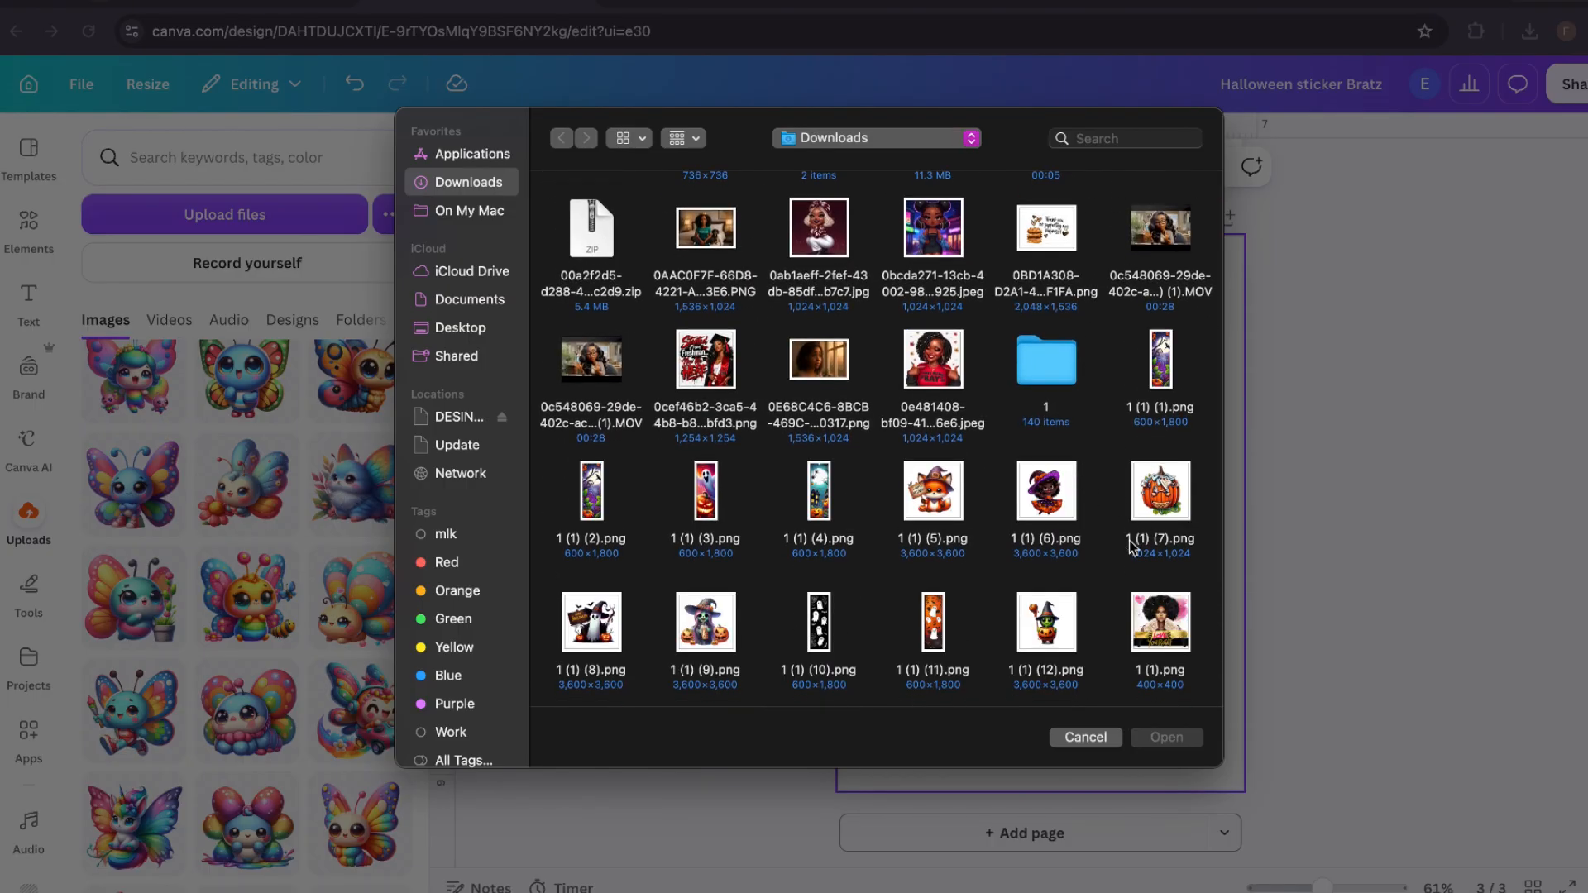
{"action": "scroll", "coordinate": [1117, 613], "scroll_direction": "down", "scroll_amount": 8}
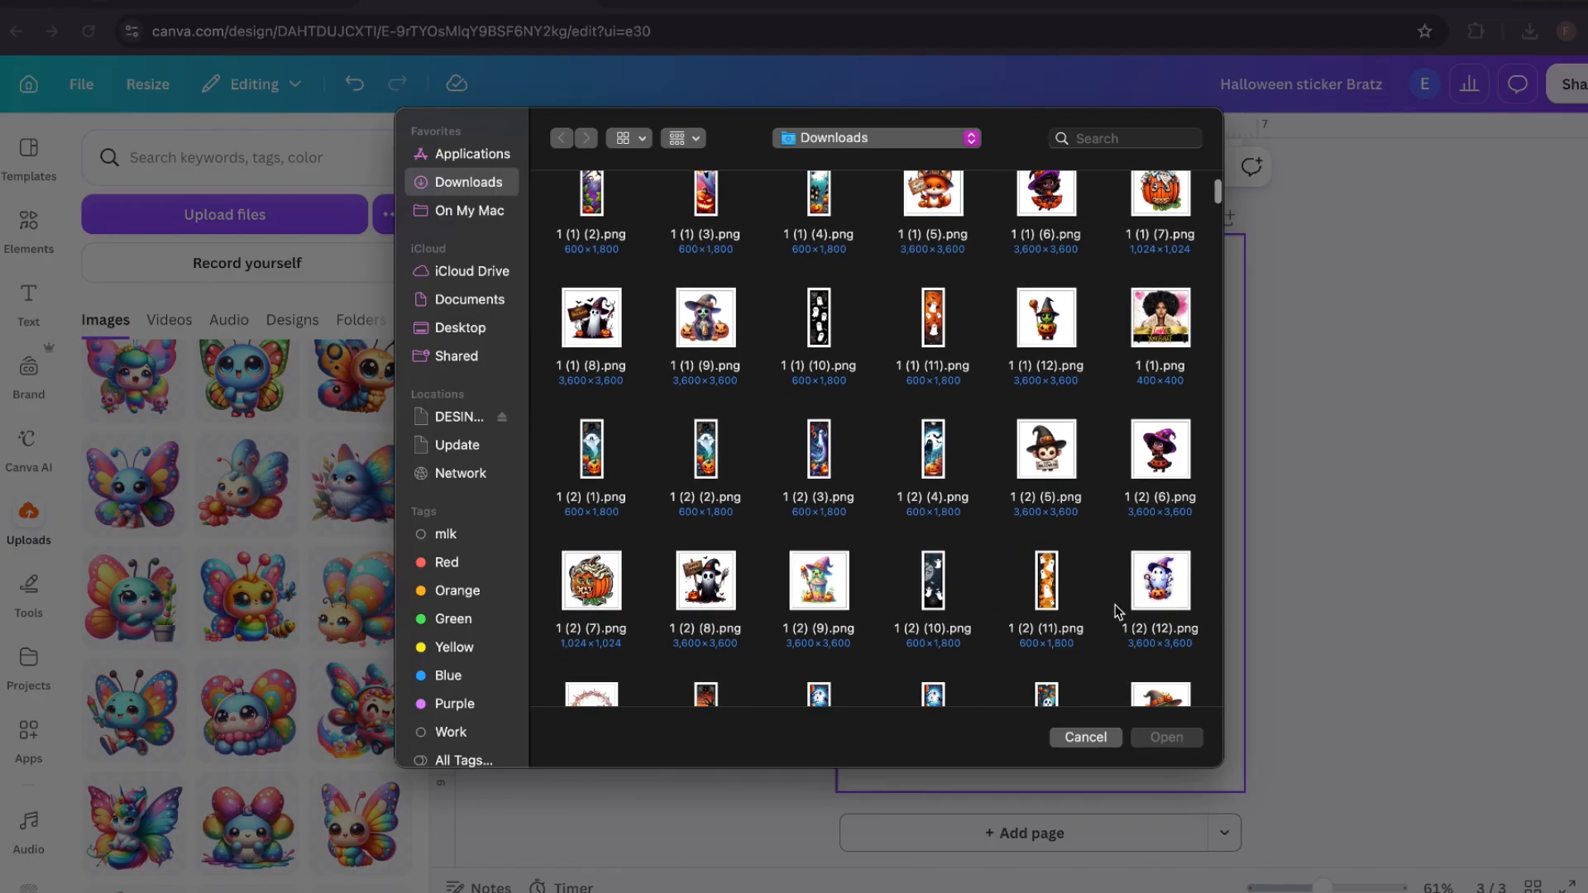
{"action": "scroll", "coordinate": [1115, 605], "scroll_direction": "down", "scroll_amount": 2}
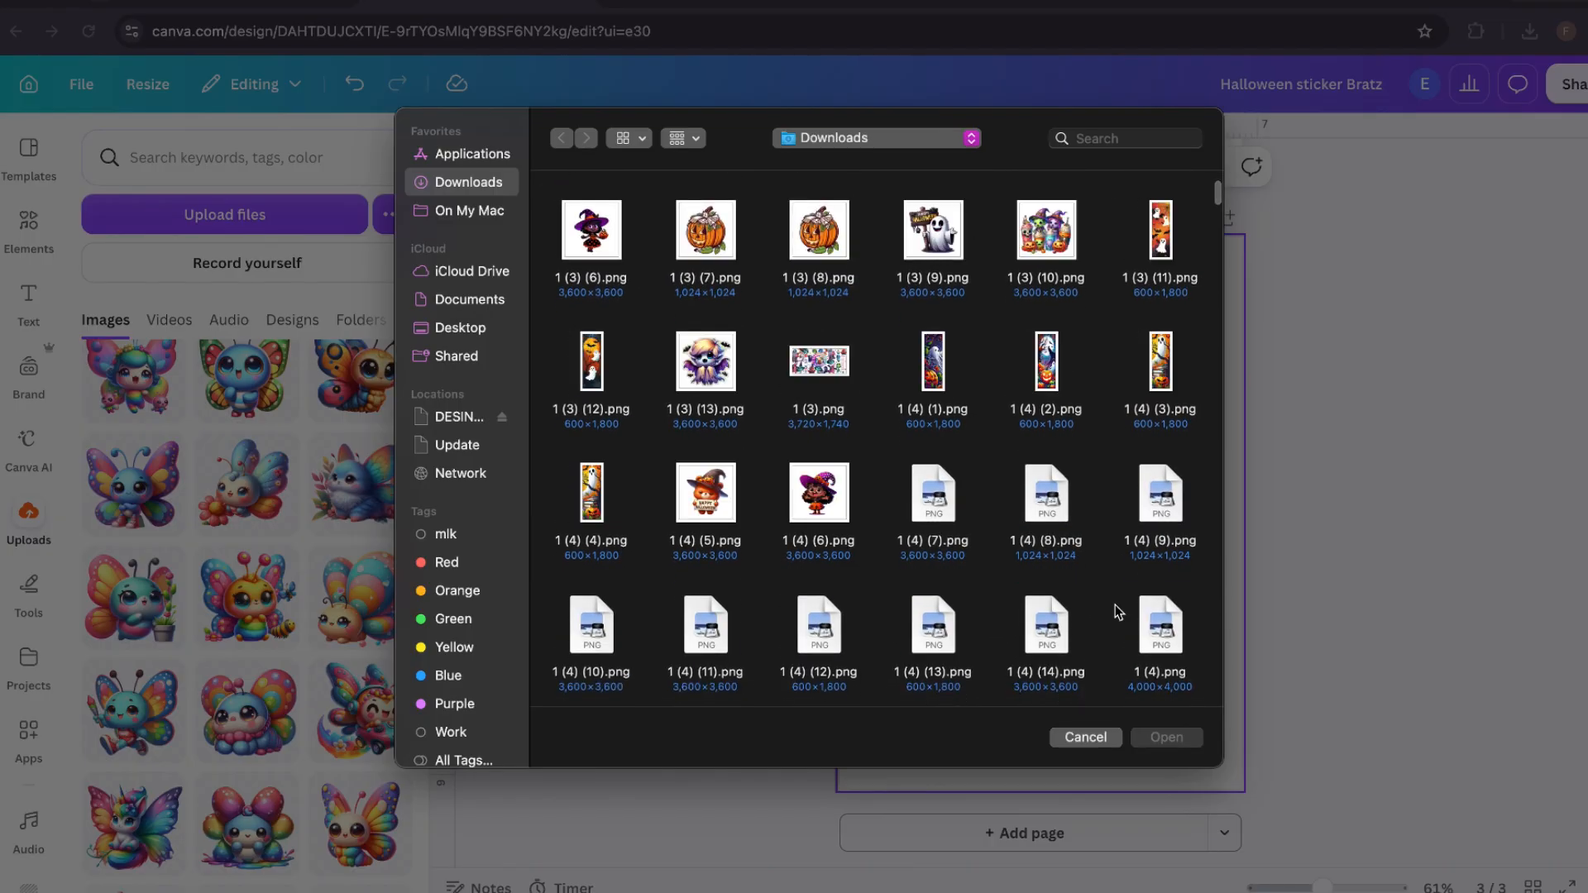
{"action": "scroll", "coordinate": [1115, 605], "scroll_direction": "down", "scroll_amount": 5}
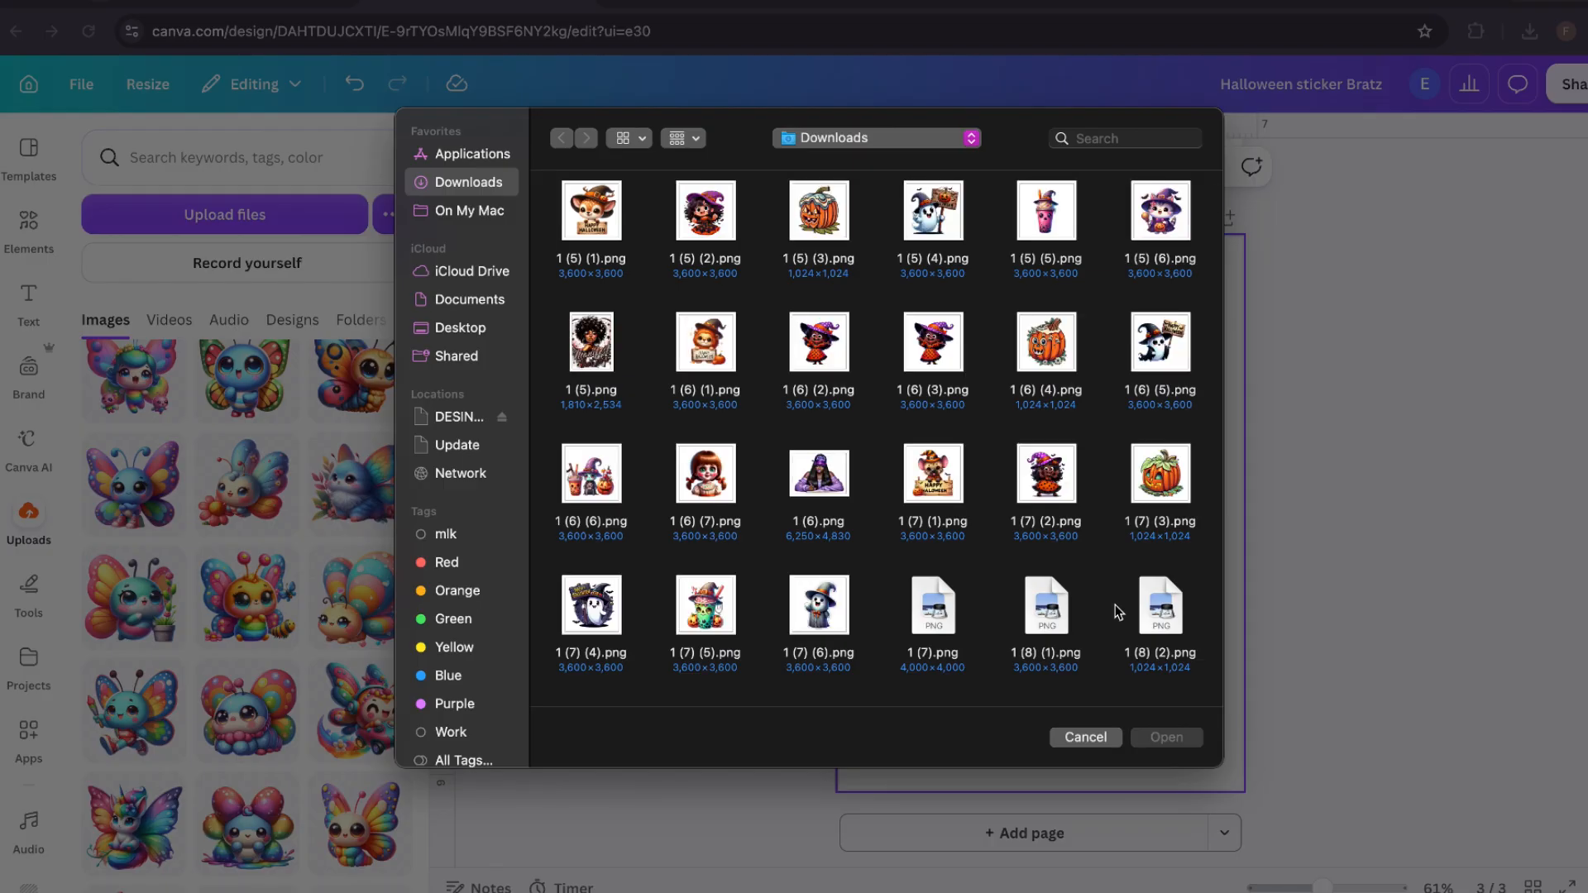
{"action": "scroll", "coordinate": [1115, 603], "scroll_direction": "down", "scroll_amount": 8}
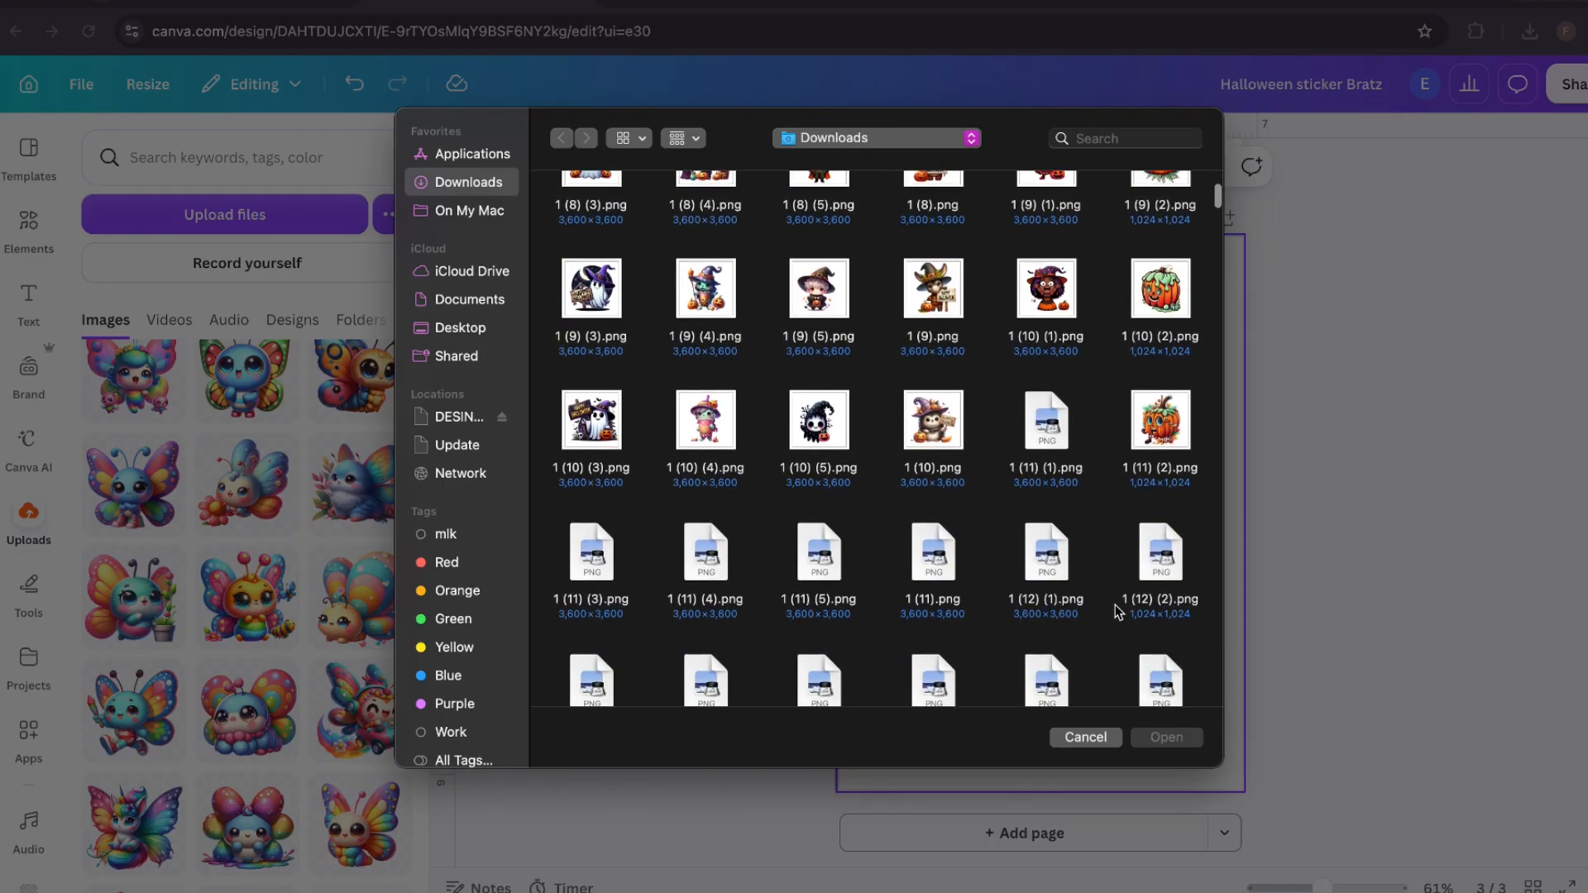
{"action": "scroll", "coordinate": [1115, 603], "scroll_direction": "down", "scroll_amount": 6}
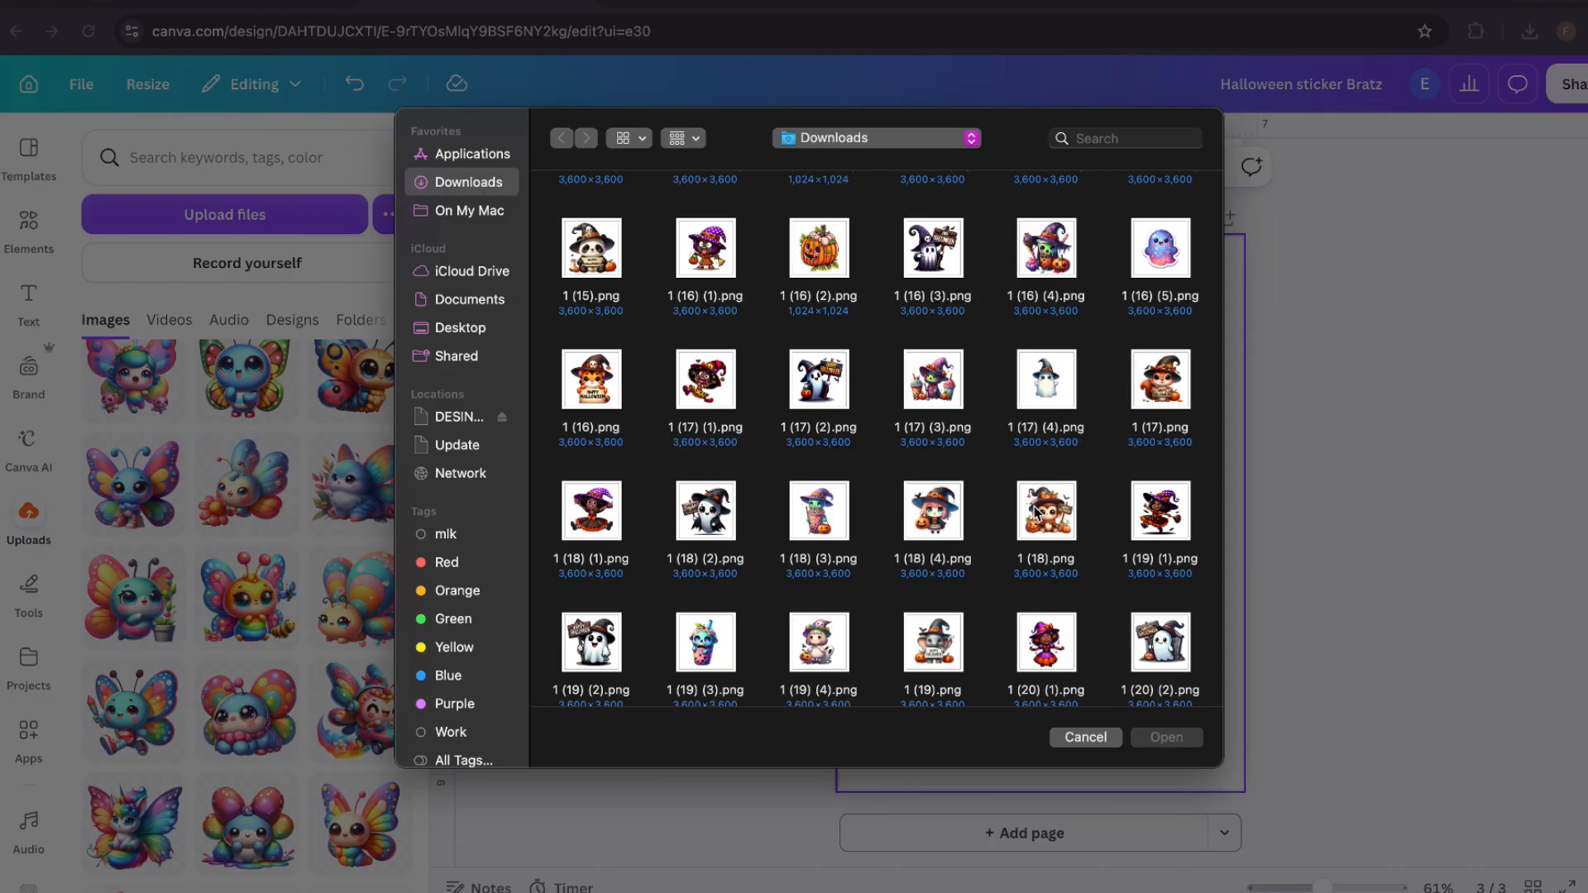
{"action": "scroll", "coordinate": [1034, 512], "scroll_direction": "down", "scroll_amount": 5}
{"action": "scroll", "coordinate": [1034, 511], "scroll_direction": "down", "scroll_amount": 10}
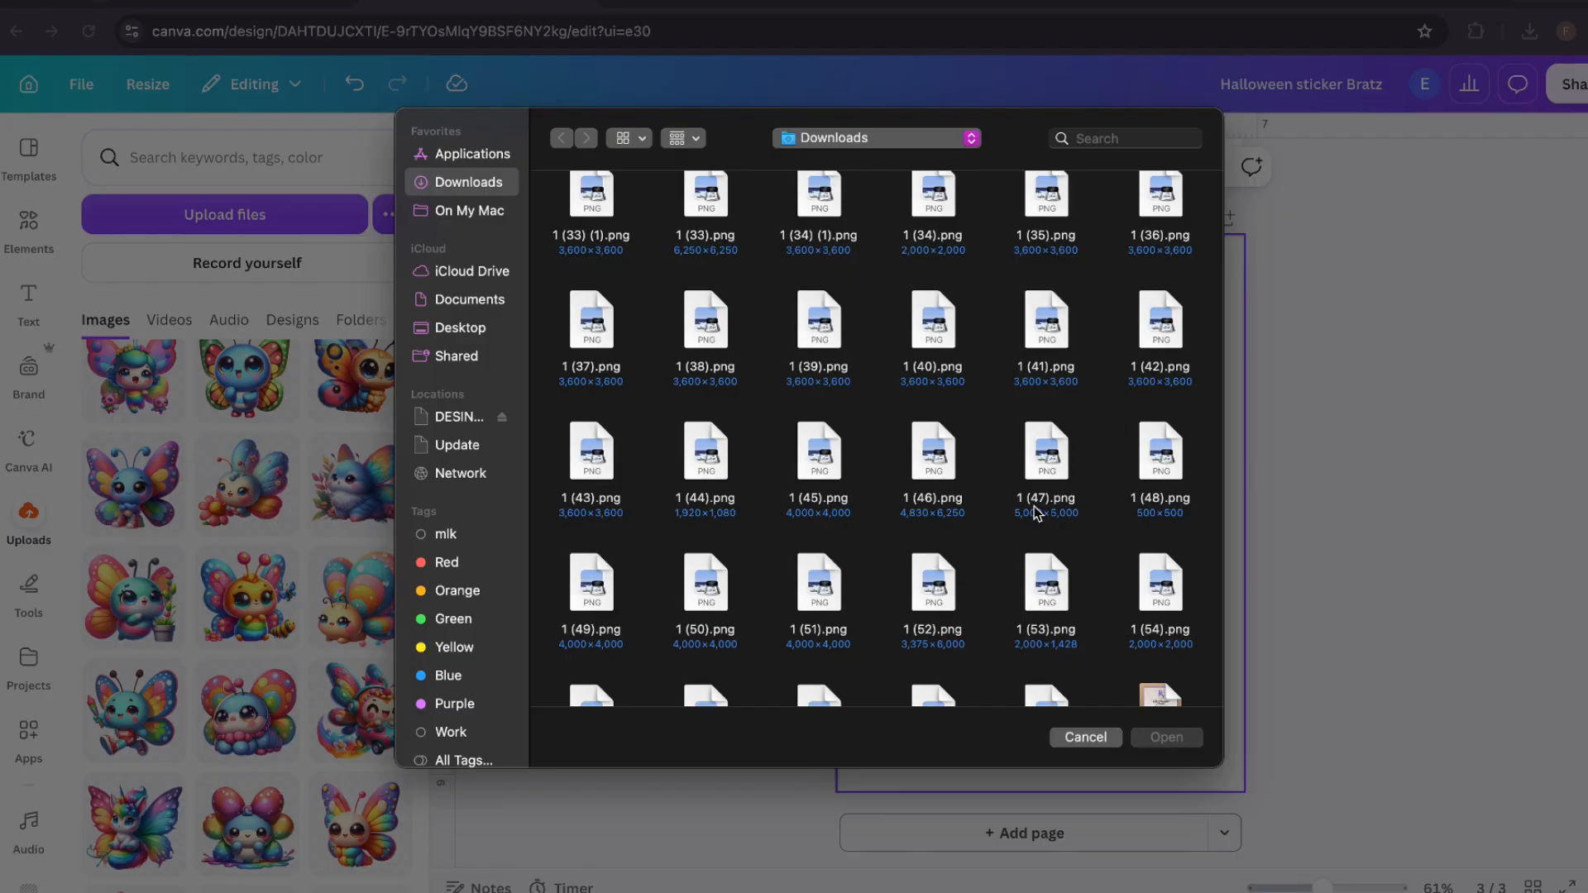
{"action": "scroll", "coordinate": [1034, 511], "scroll_direction": "down", "scroll_amount": 10}
{"action": "scroll", "coordinate": [1033, 512], "scroll_direction": "down", "scroll_amount": 8}
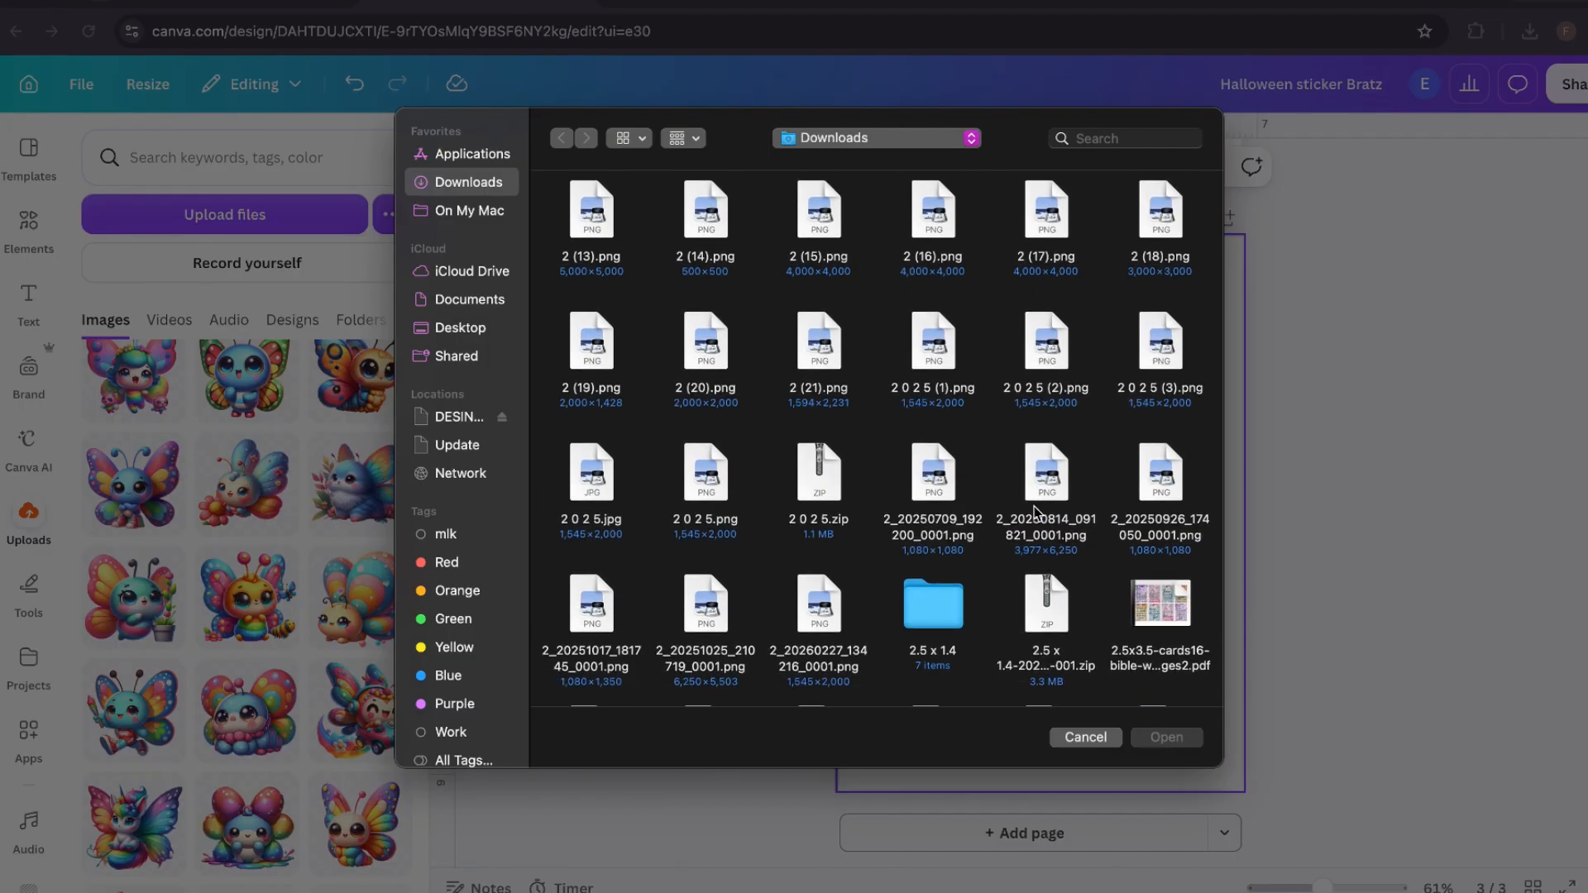
{"action": "scroll", "coordinate": [1034, 506], "scroll_direction": "down", "scroll_amount": 5}
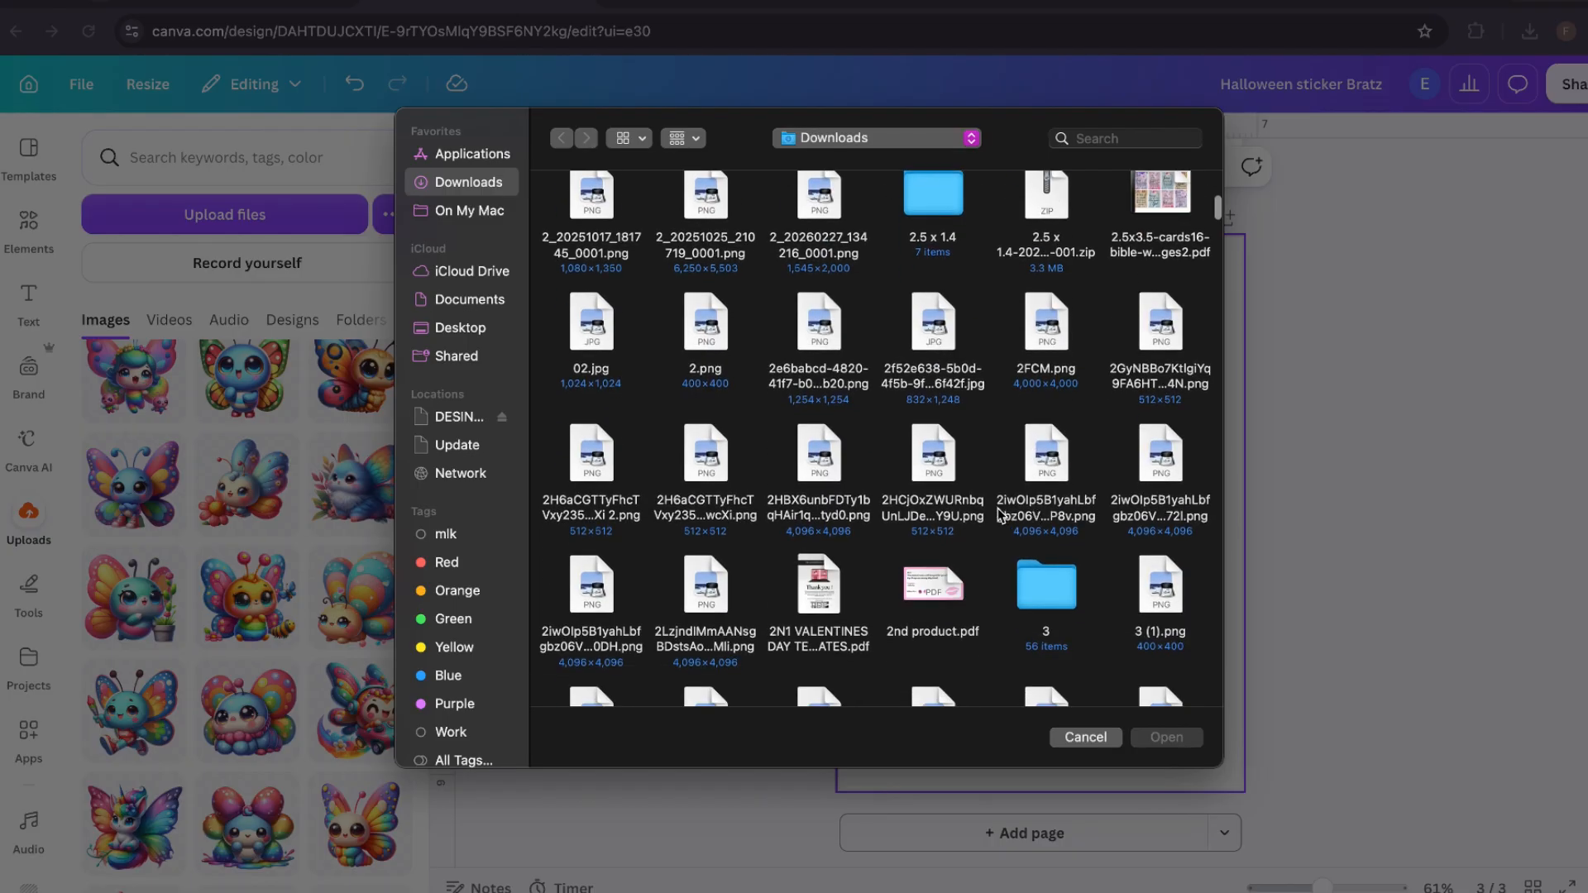
{"action": "scroll", "coordinate": [812, 517], "scroll_direction": "down", "scroll_amount": 4}
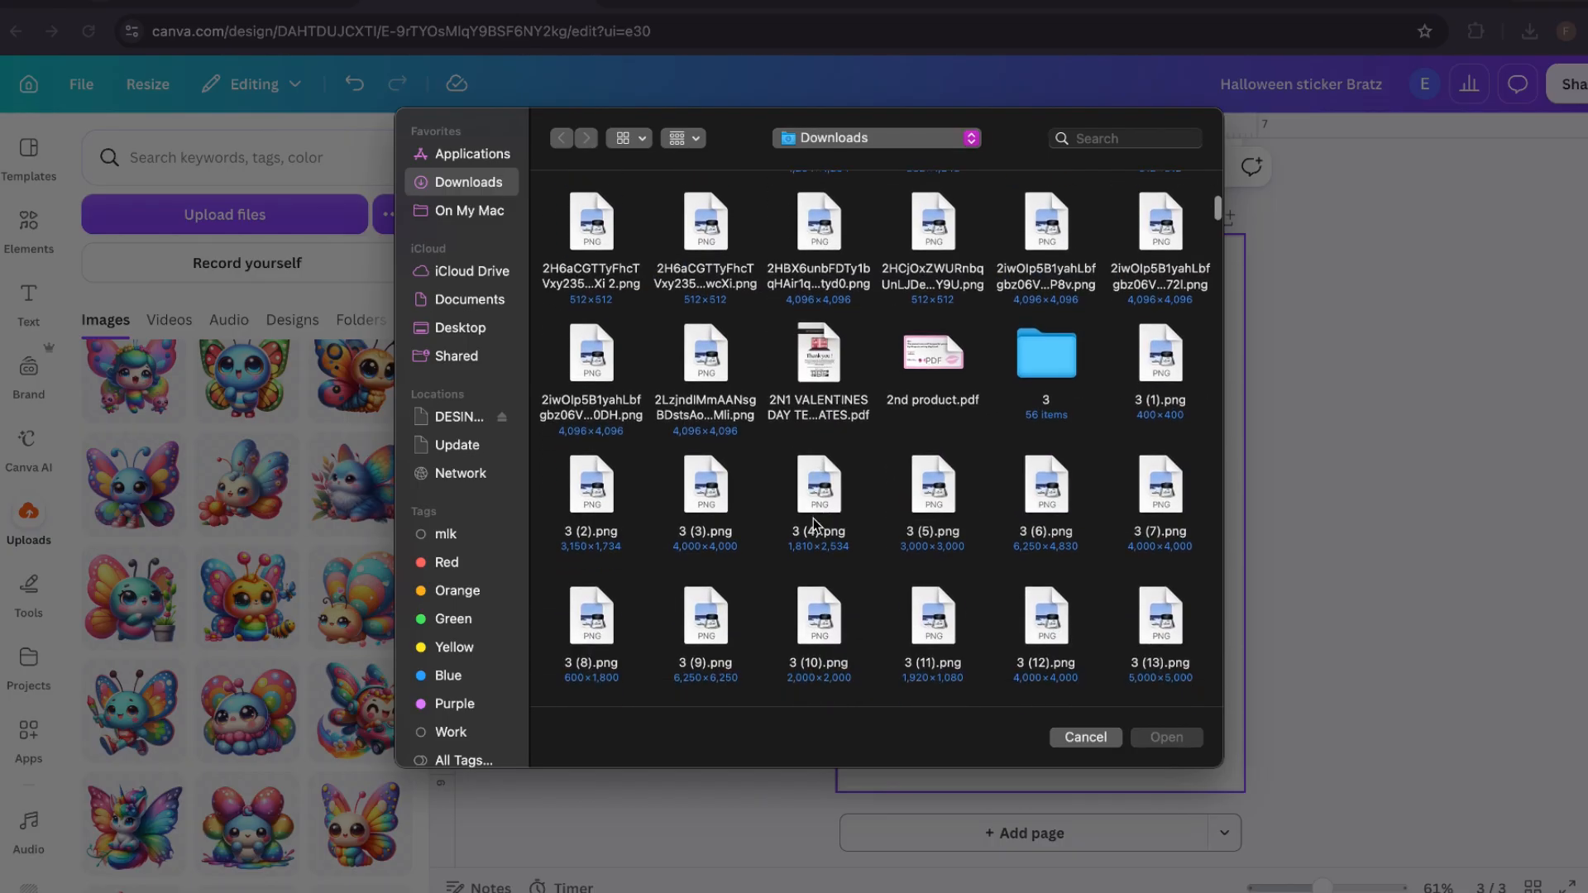
{"action": "scroll", "coordinate": [957, 446], "scroll_direction": "down", "scroll_amount": 10}
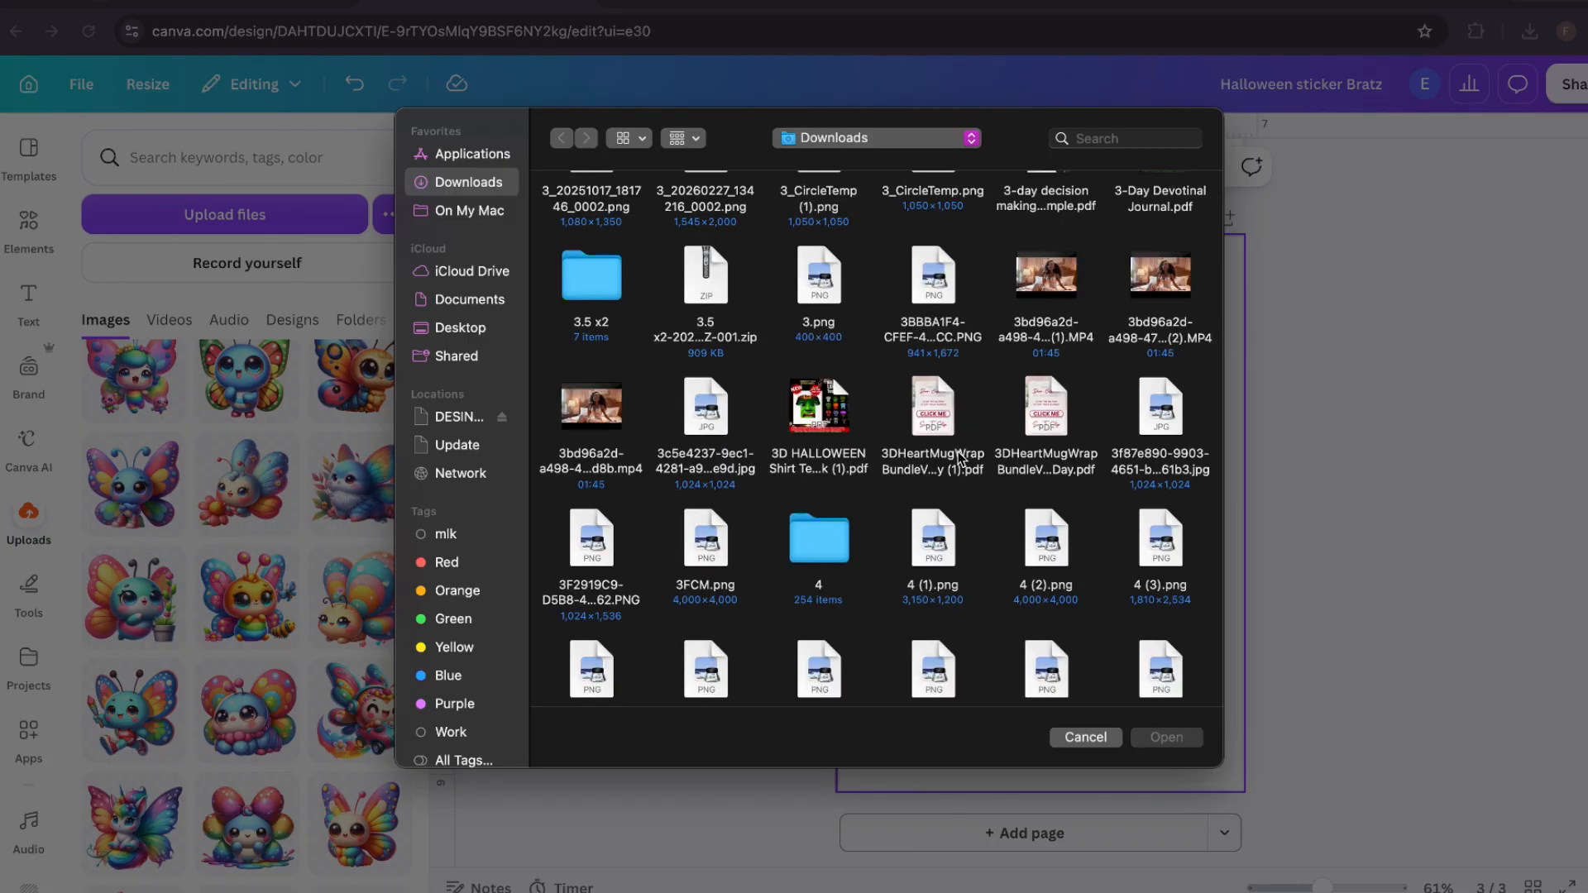
{"action": "scroll", "coordinate": [959, 457], "scroll_direction": "down", "scroll_amount": 8}
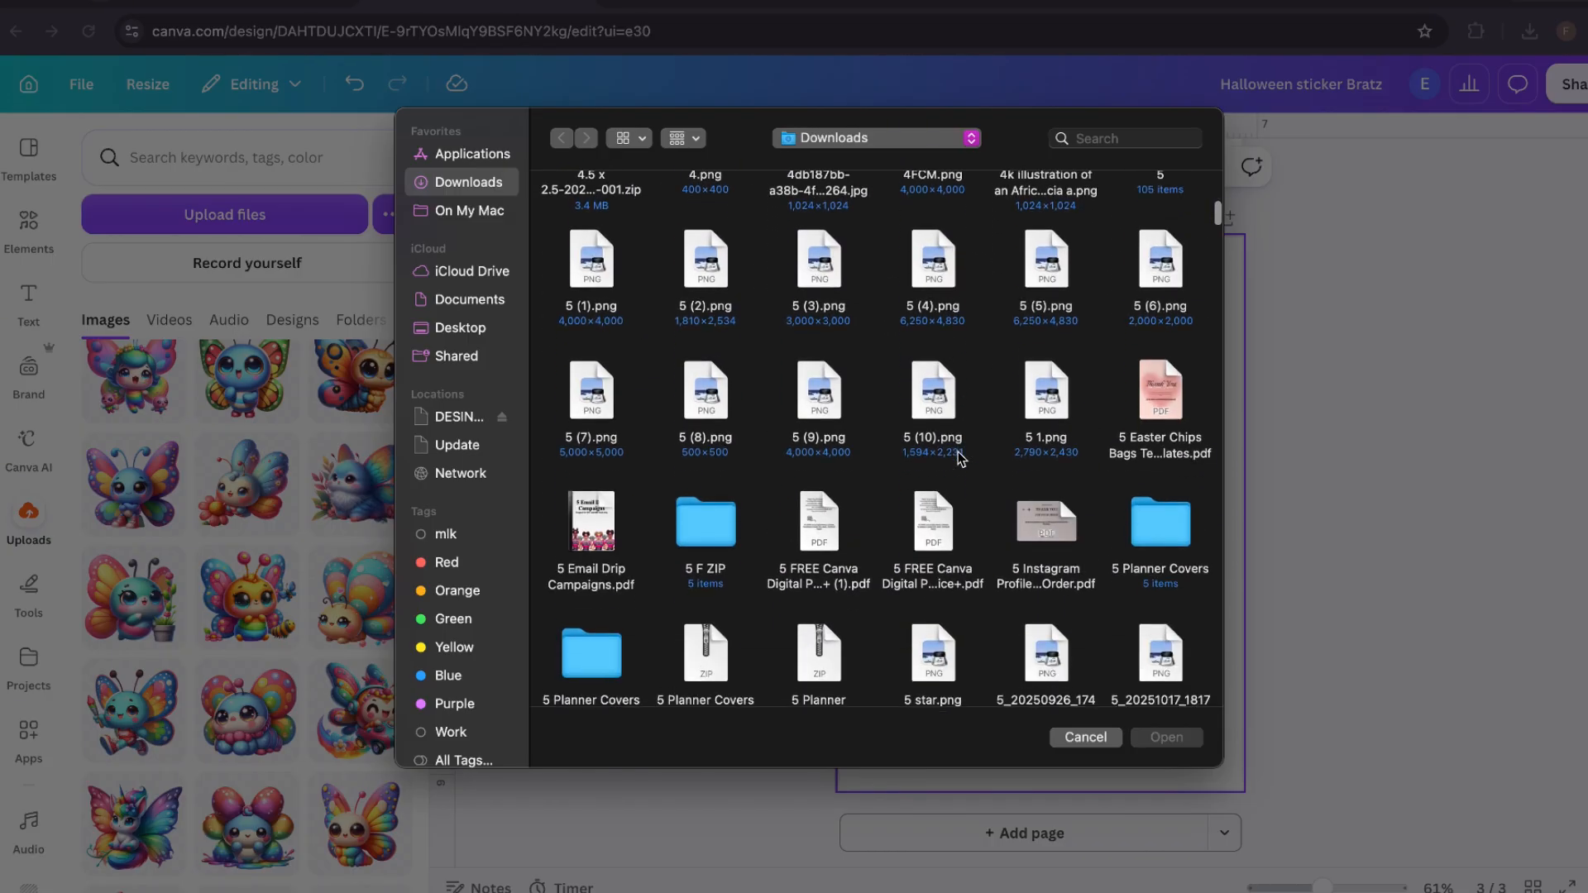
{"action": "scroll", "coordinate": [957, 453], "scroll_direction": "down", "scroll_amount": 8}
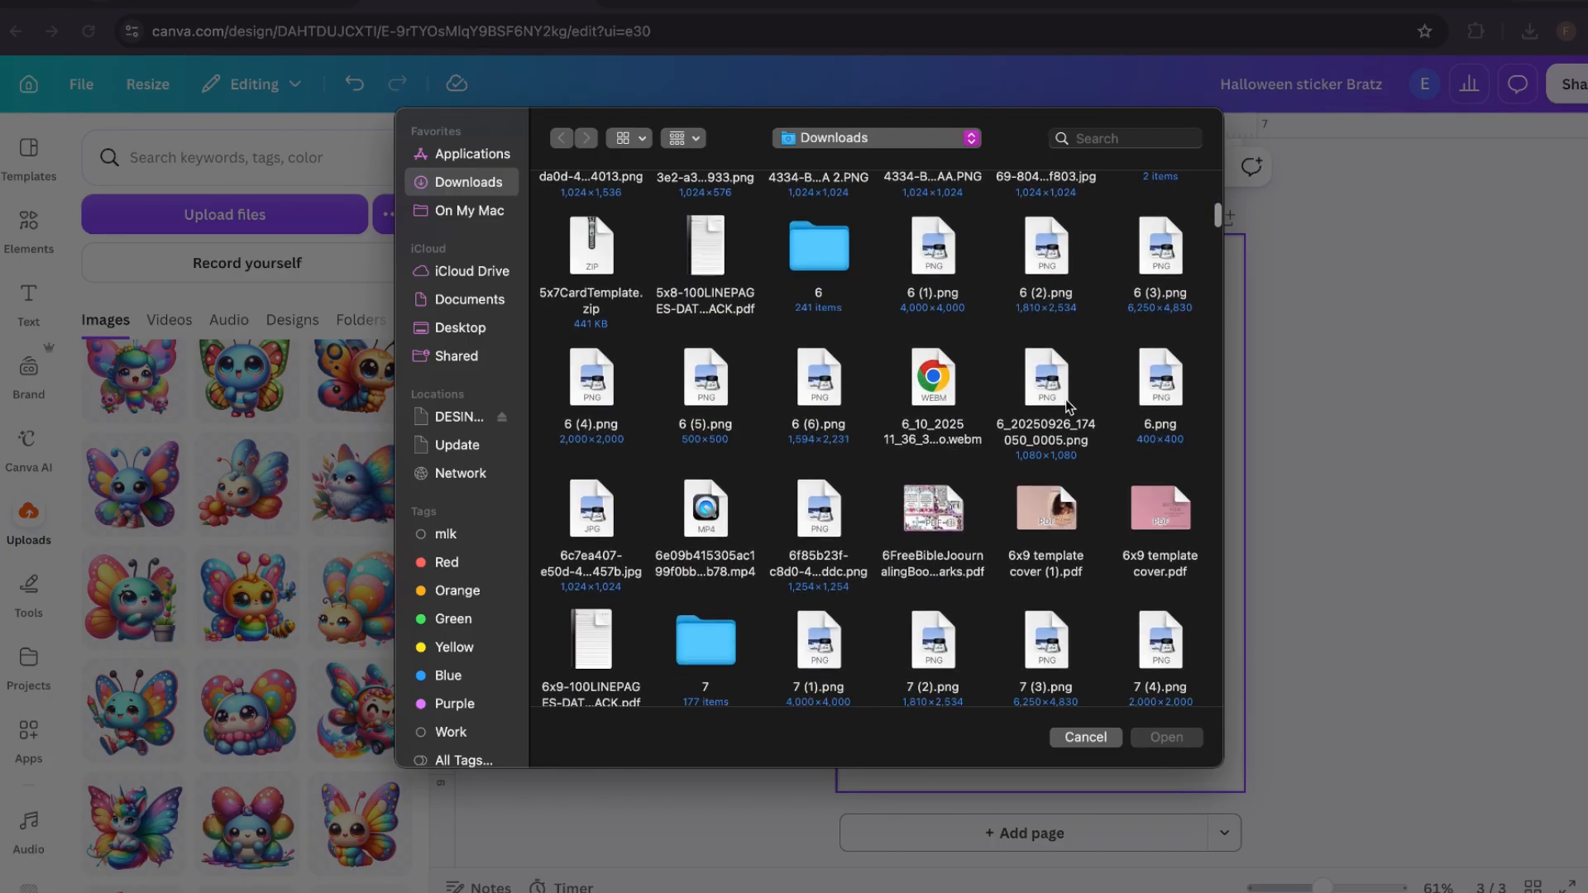
{"action": "left_click", "coordinate": [1085, 737]}
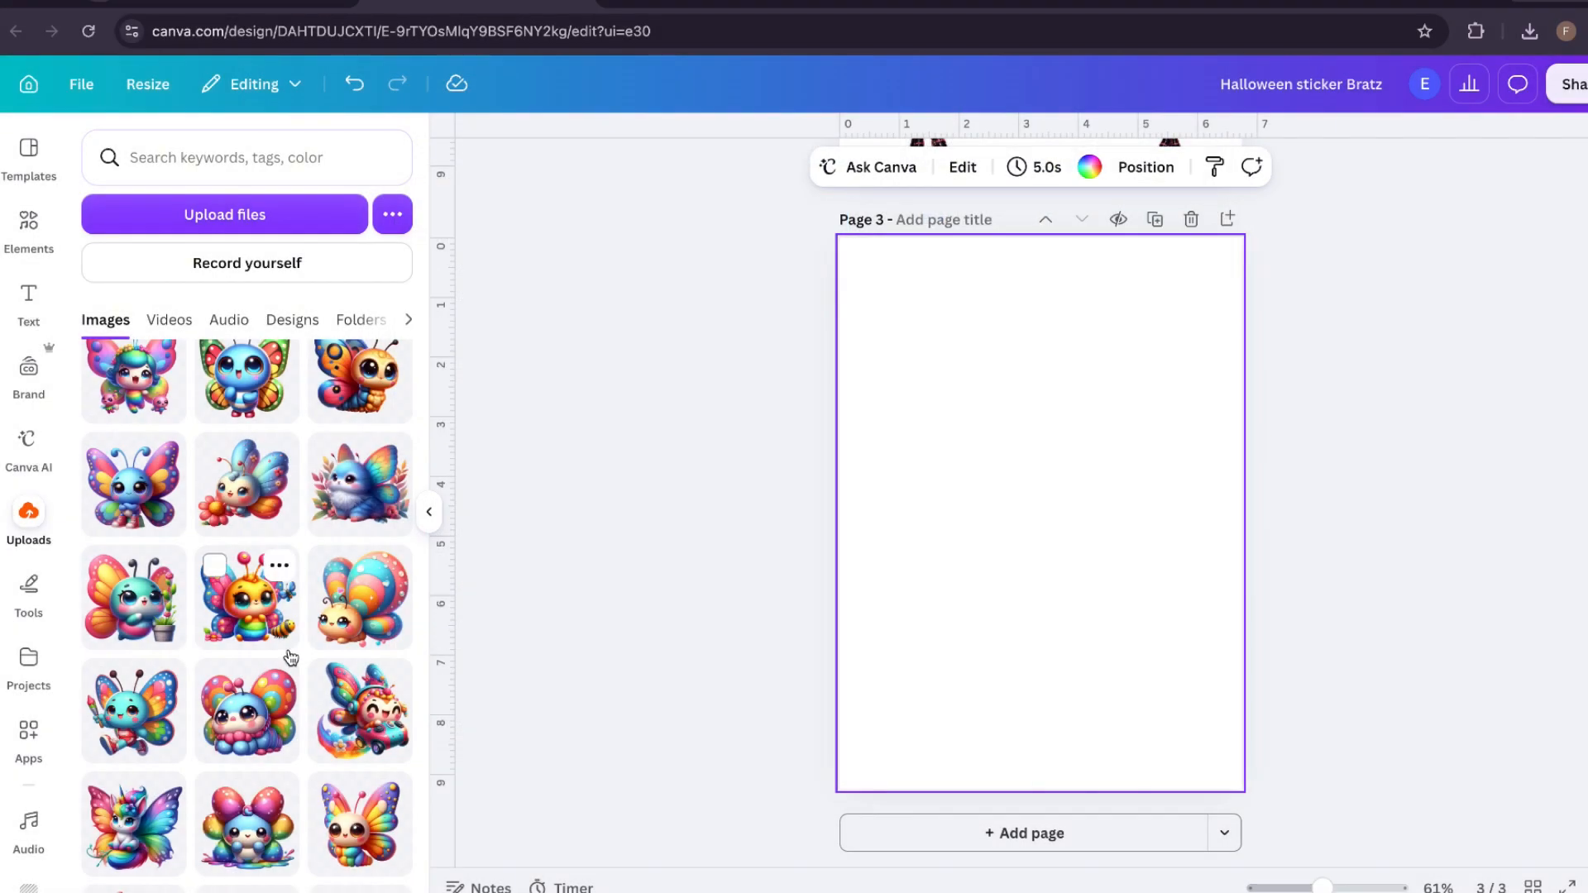
- Place the uploaded "Music is my escape" headphones image on the blank third page
{"action": "scroll", "coordinate": [289, 654], "scroll_direction": "down", "scroll_amount": 10}
{"action": "scroll", "coordinate": [291, 657], "scroll_direction": "down", "scroll_amount": 5}
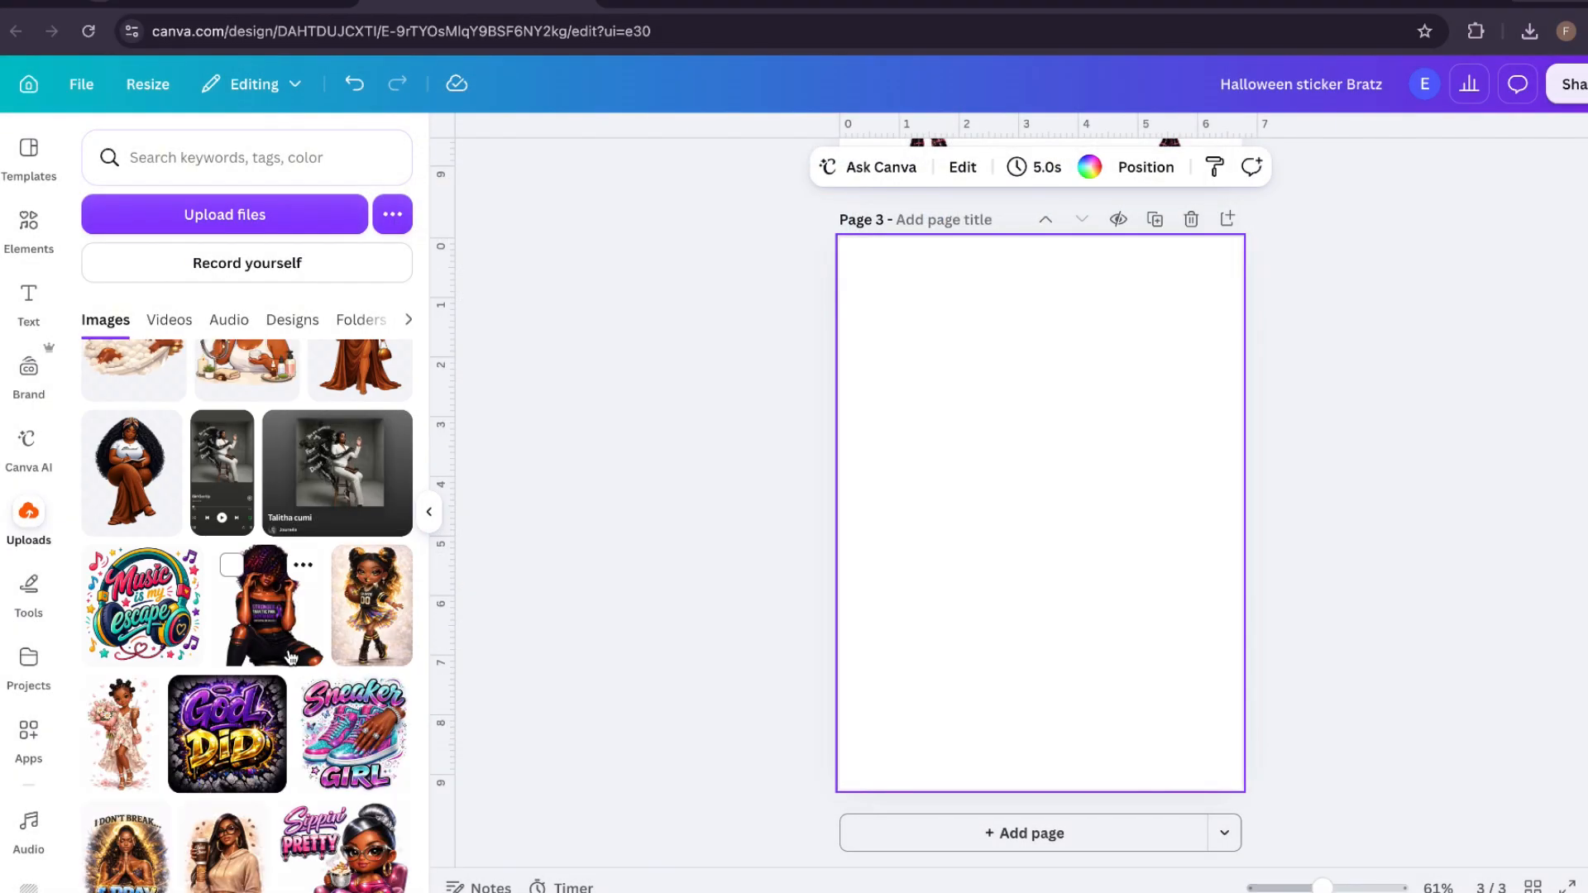
{"action": "scroll", "coordinate": [290, 658], "scroll_direction": "down", "scroll_amount": 2}
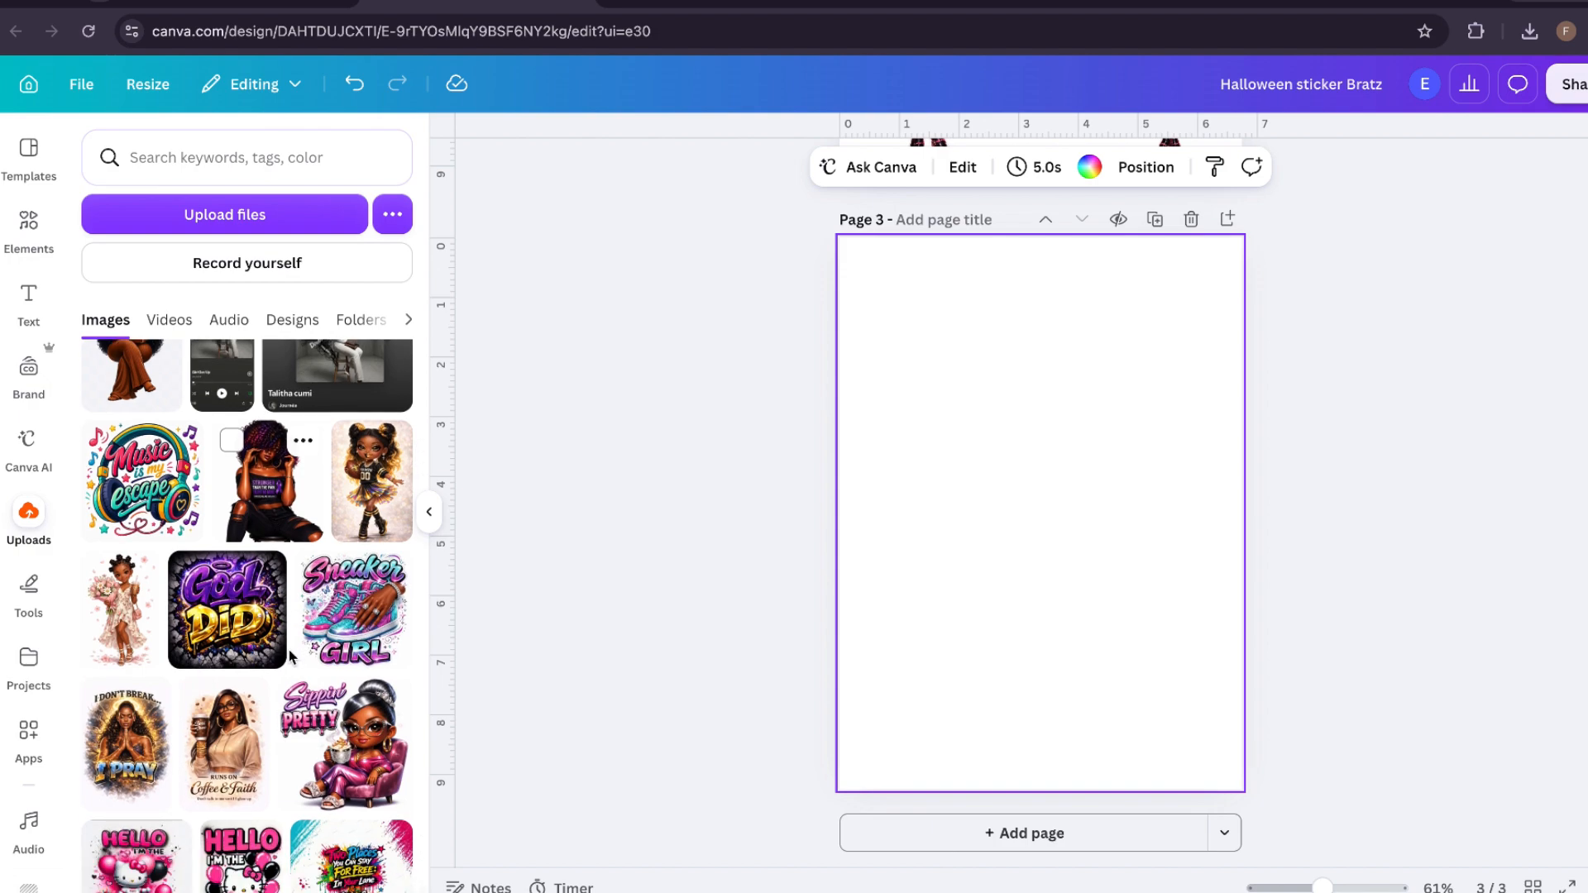
{"action": "left_click", "coordinate": [163, 510]}
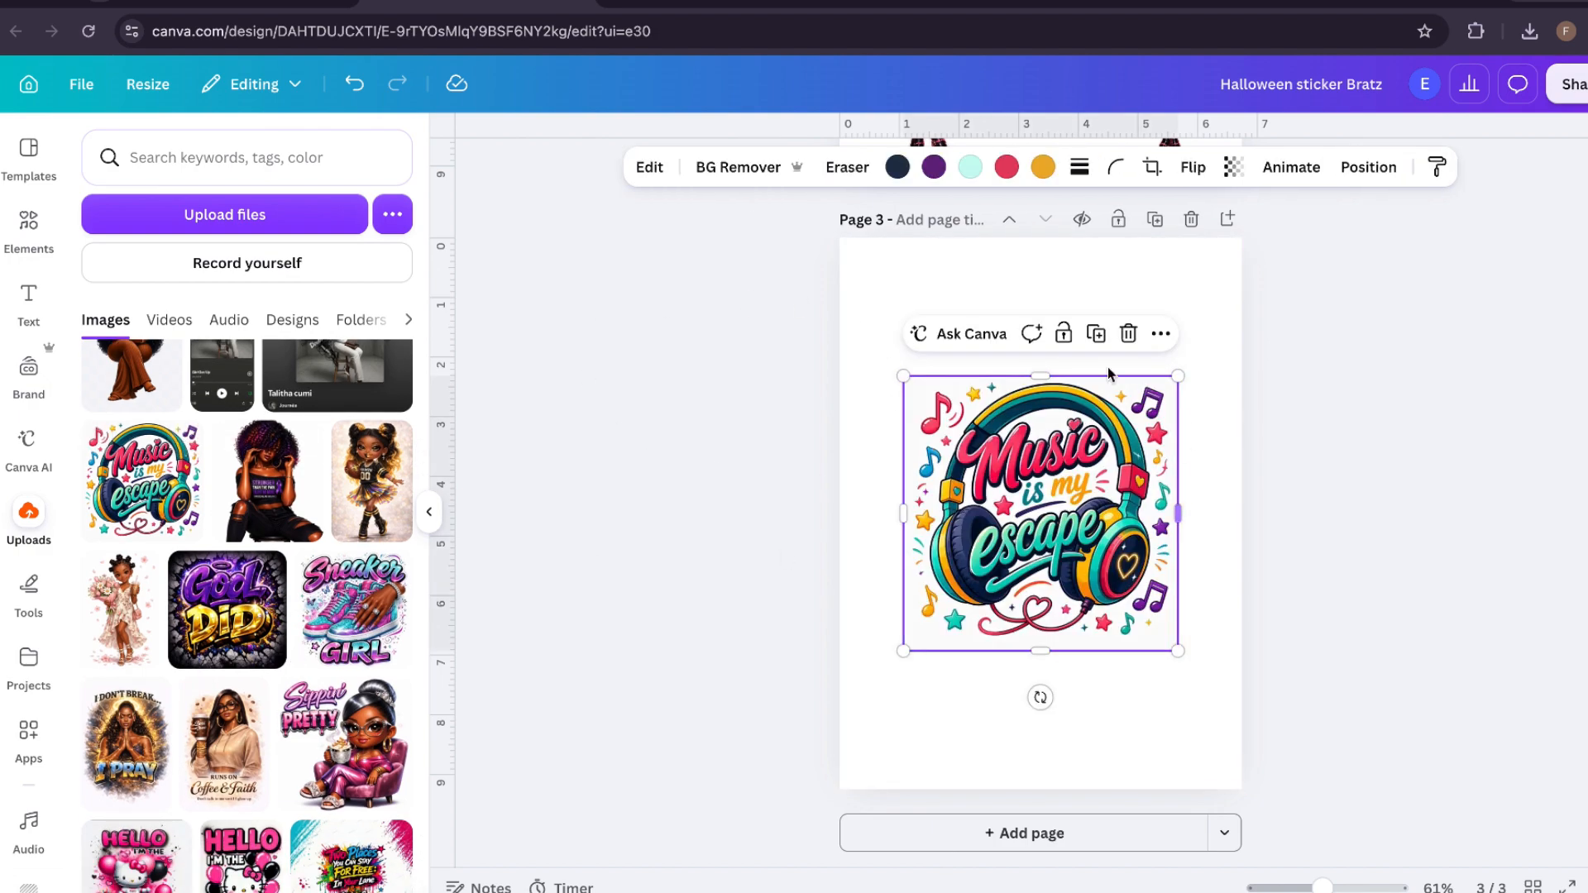
- Set the third page's background to the golden orange from the headphones image's photo colors
{"action": "left_click", "coordinate": [968, 238]}
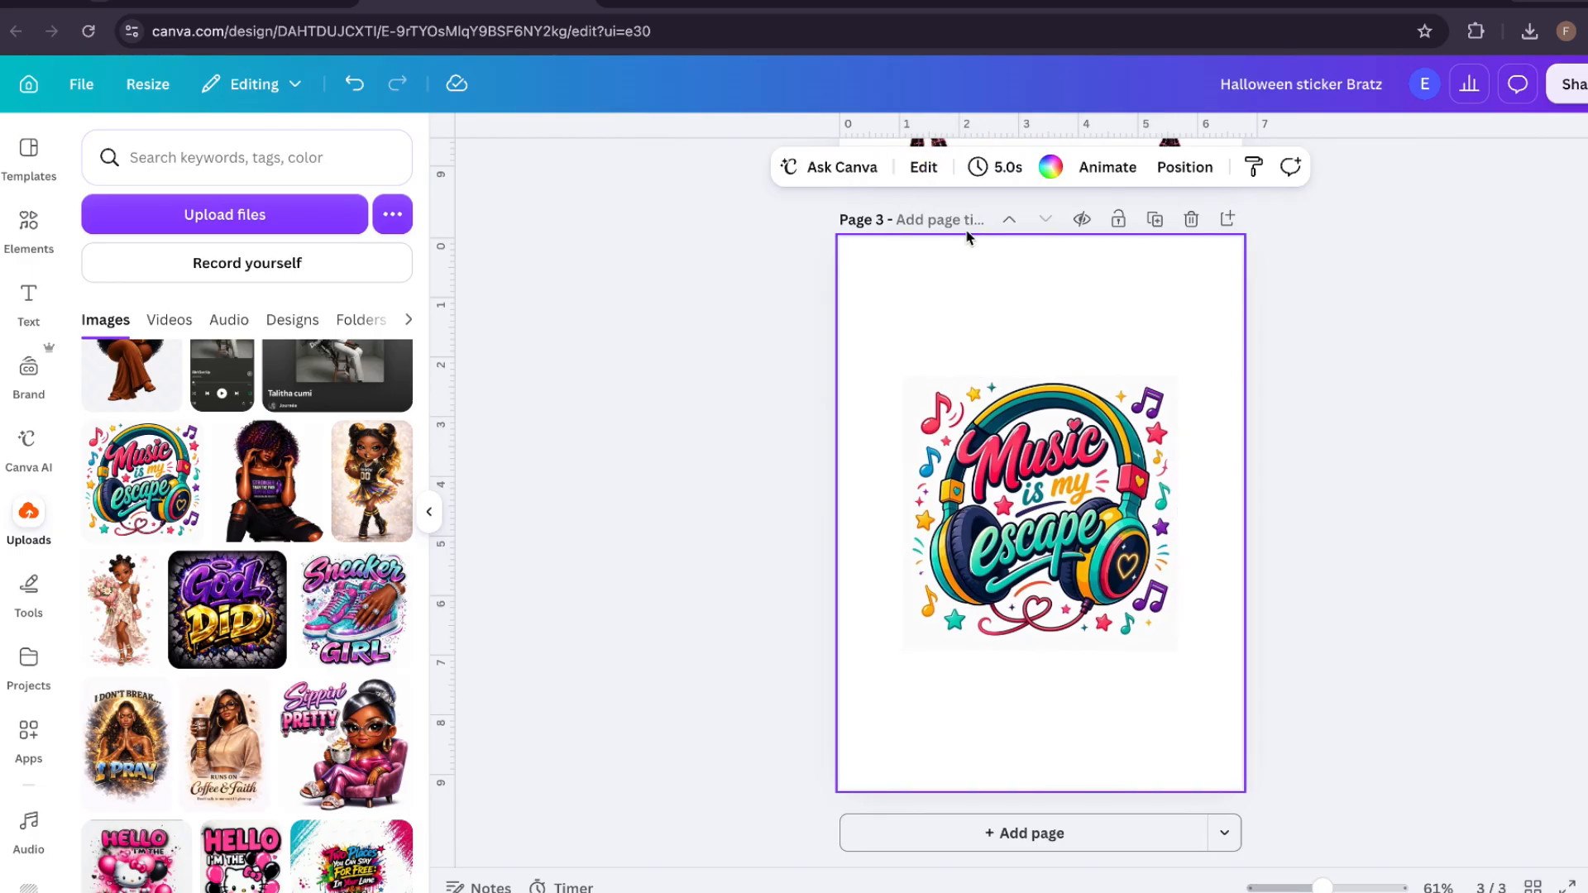
{"action": "left_click", "coordinate": [1050, 167]}
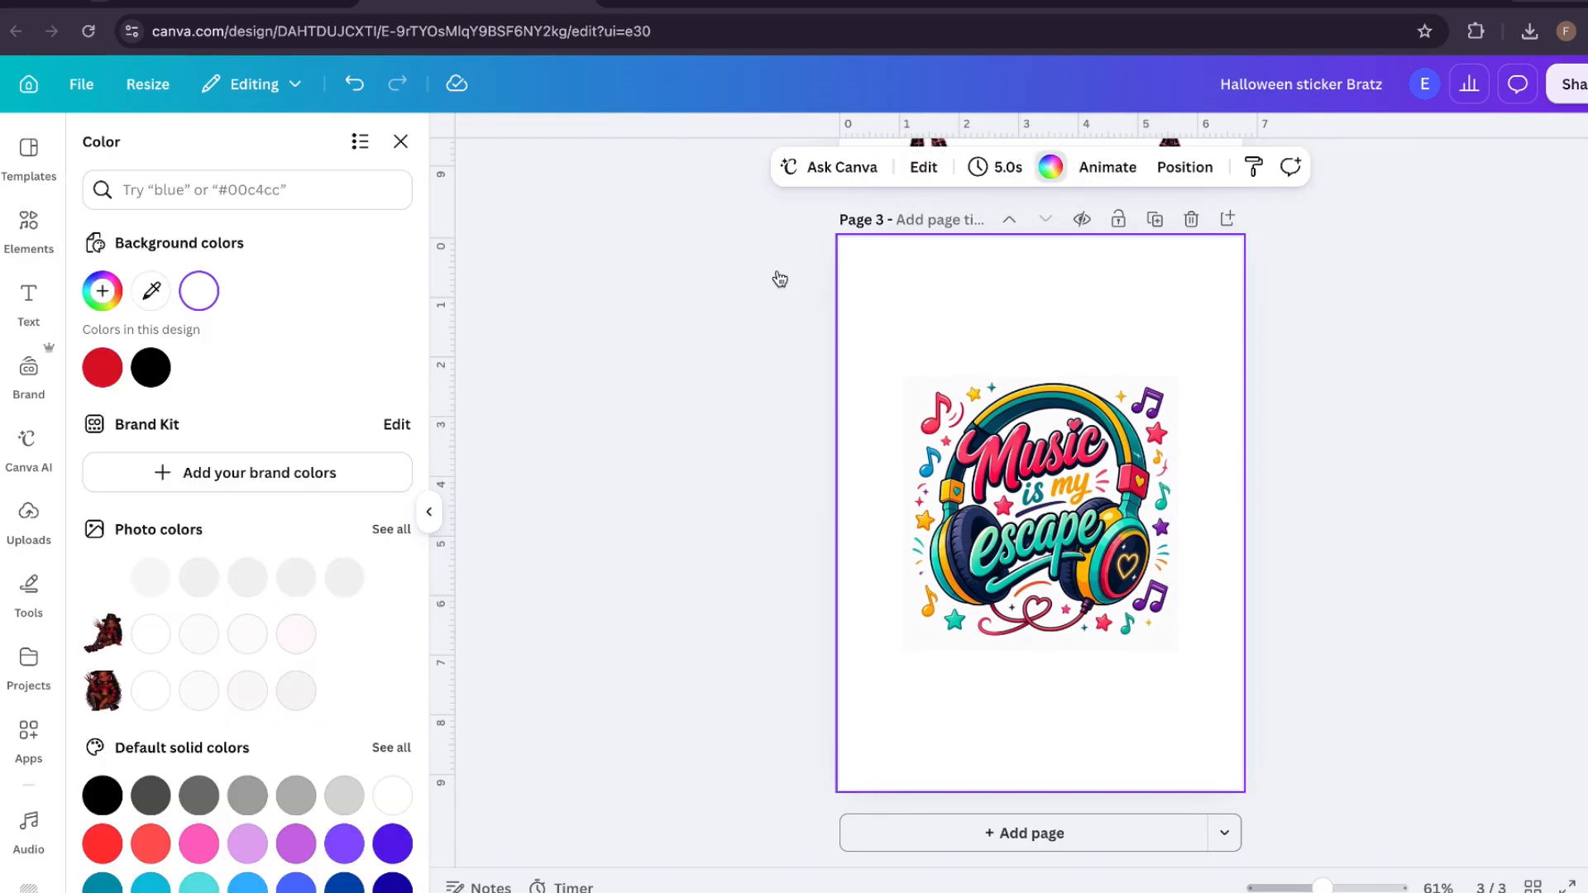
{"action": "left_click", "coordinate": [296, 578]}
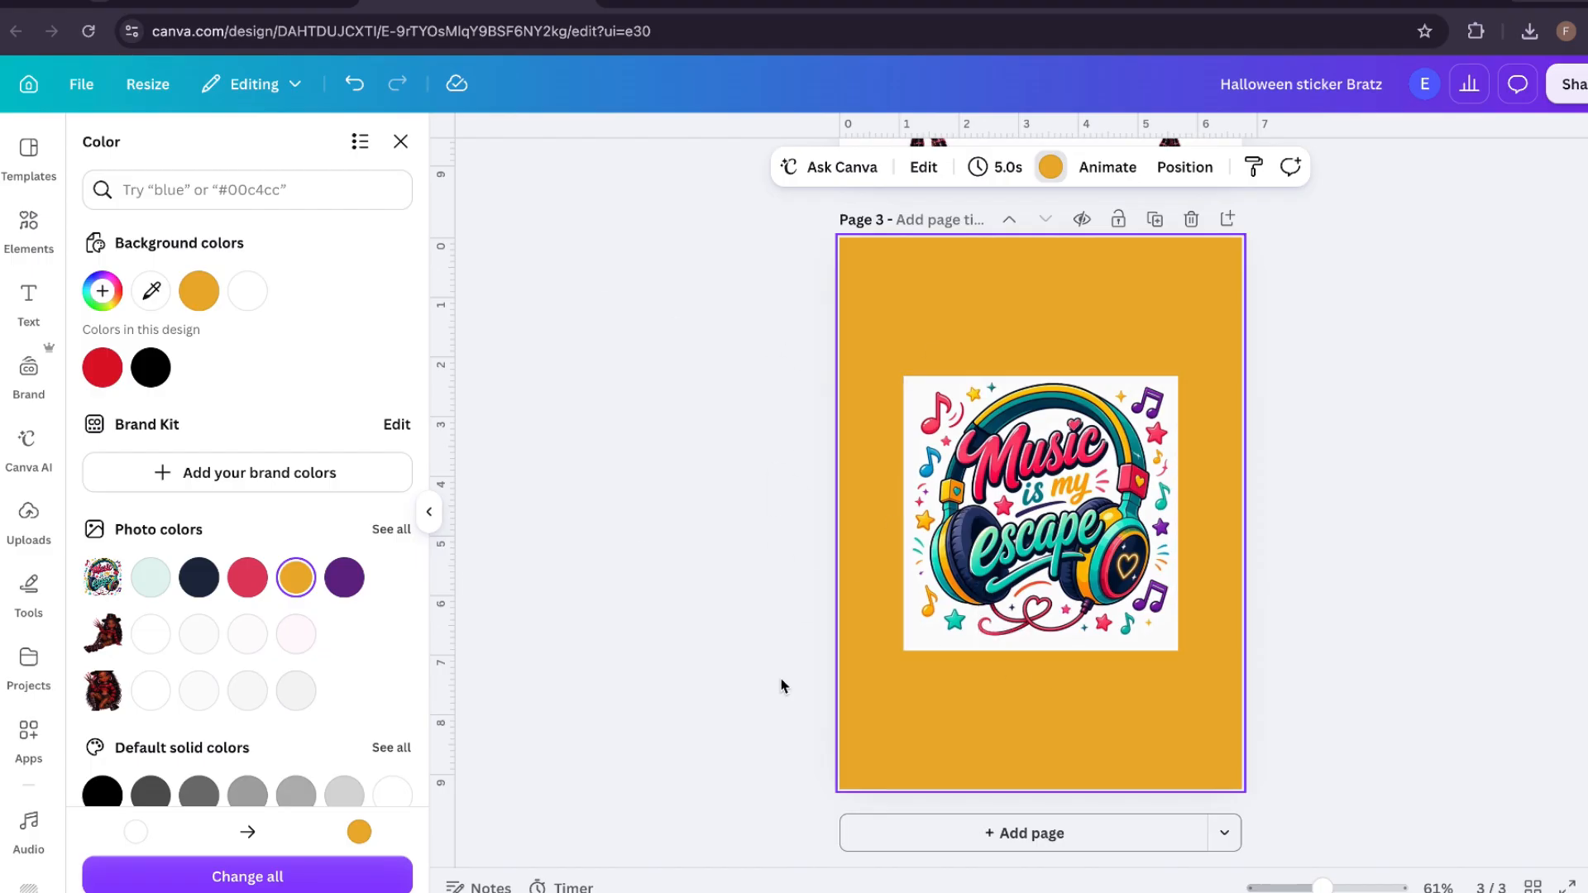
{"action": "left_click", "coordinate": [552, 726]}
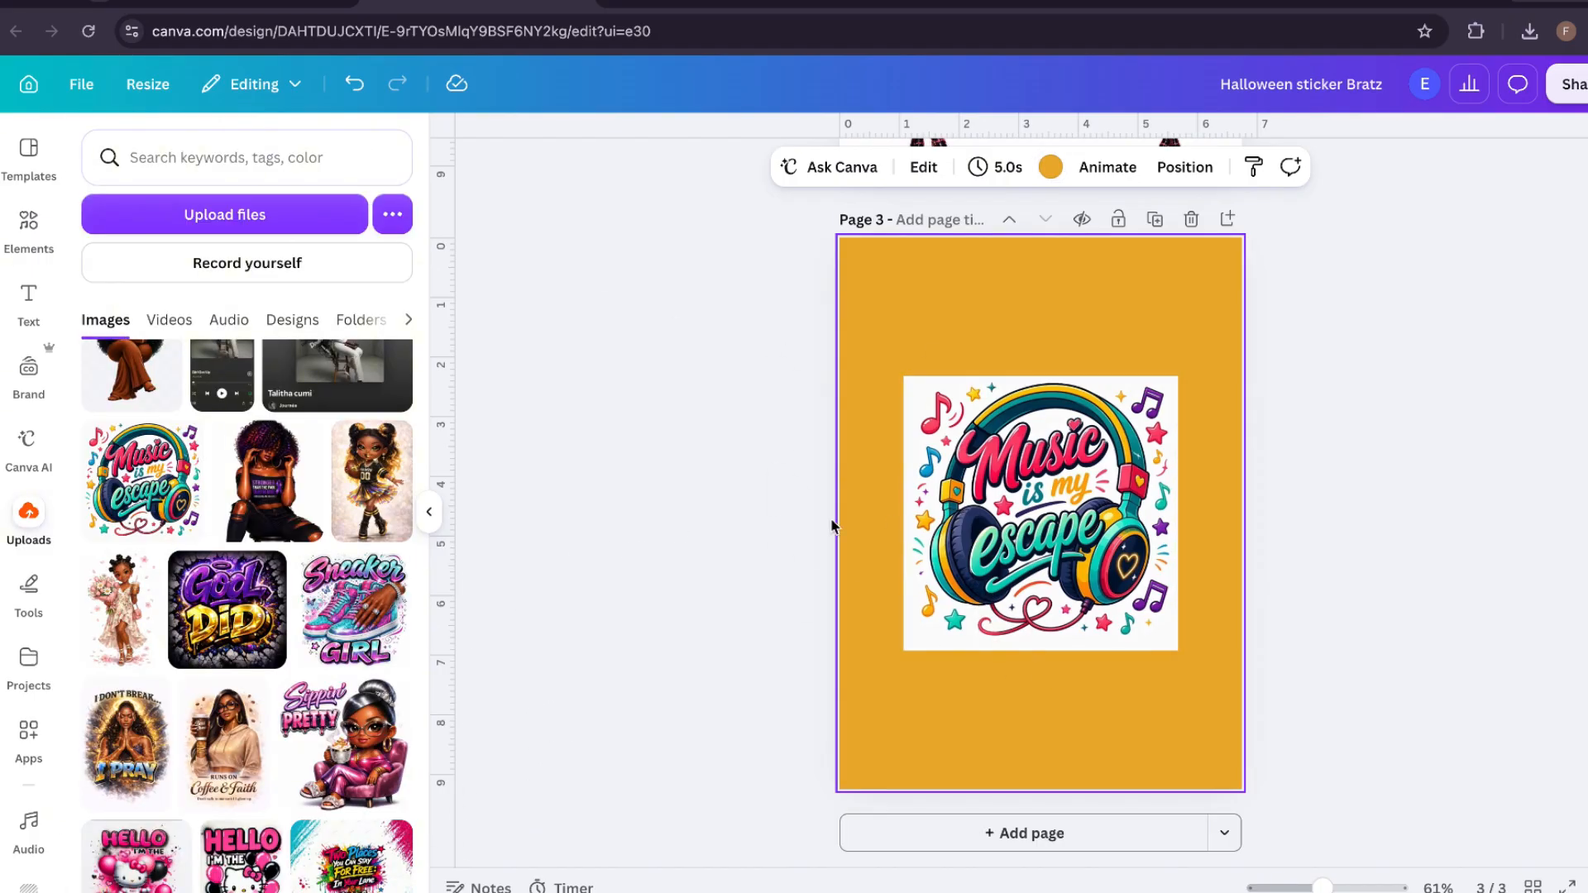
- Remove the white background from the headphones image with BG Remover and nudge the image slightly up and to the right
{"action": "left_click", "coordinate": [1133, 576]}
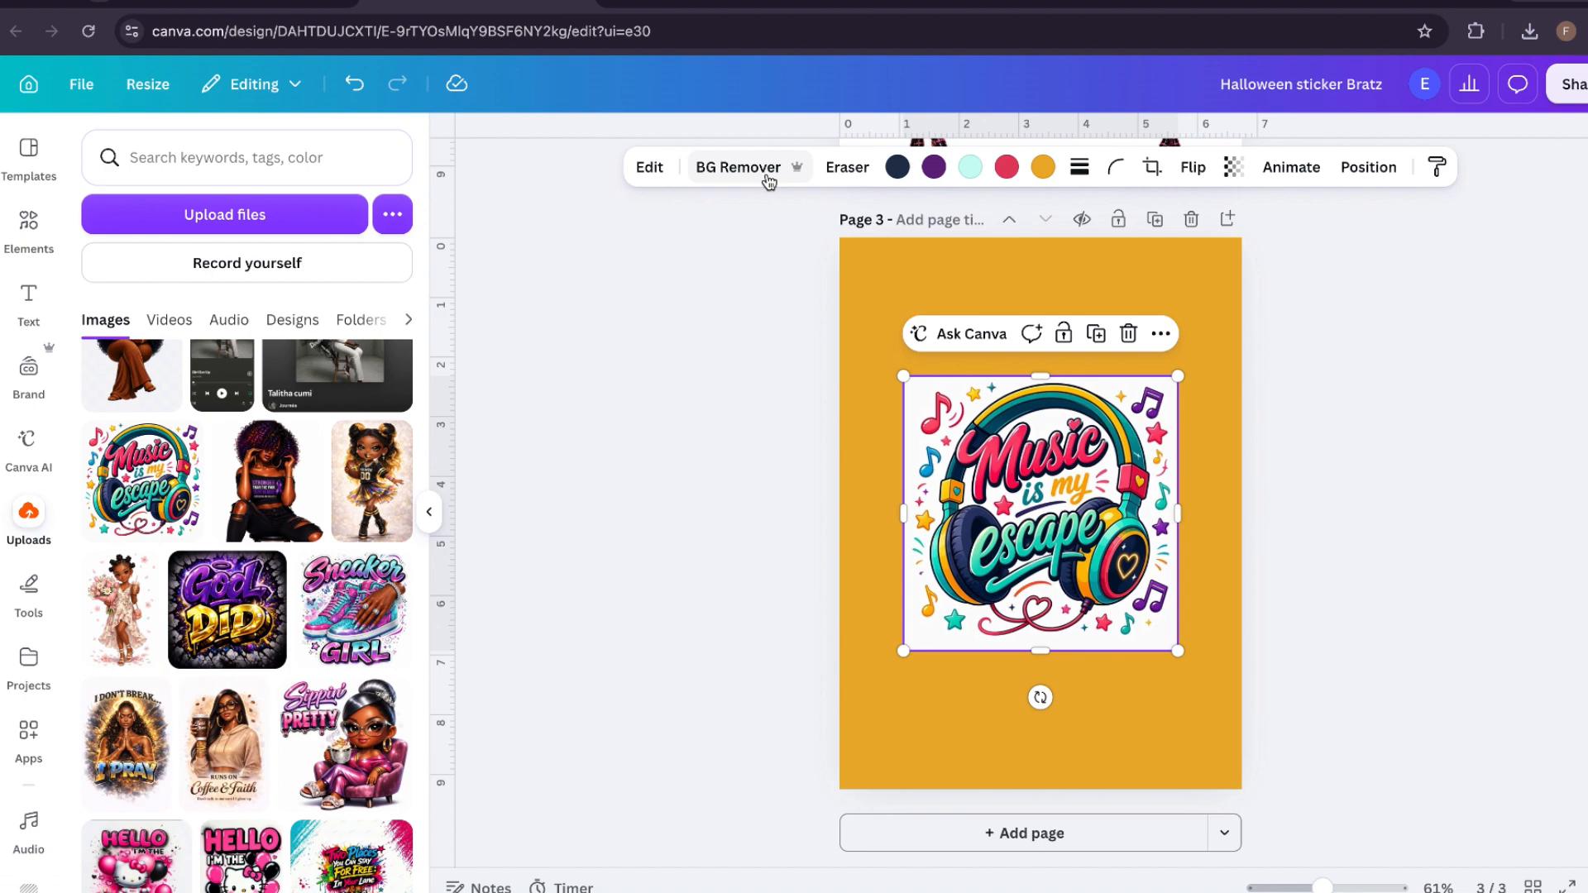
{"action": "left_click", "coordinate": [748, 170]}
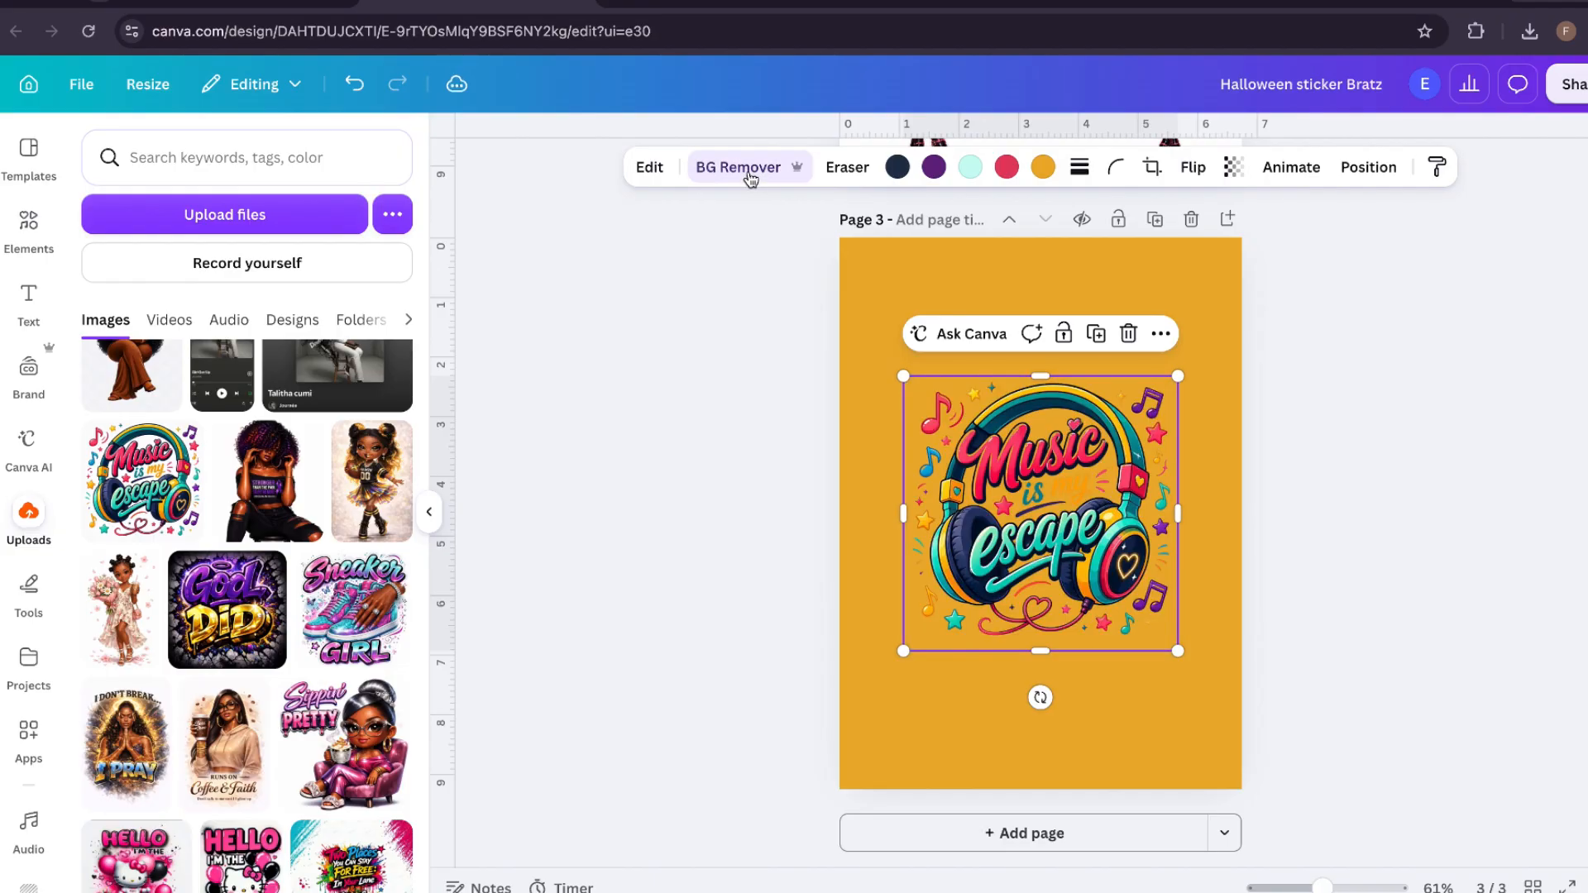
{"action": "left_click_drag", "start_coordinate": [1043, 544], "coordinate": [1051, 529]}
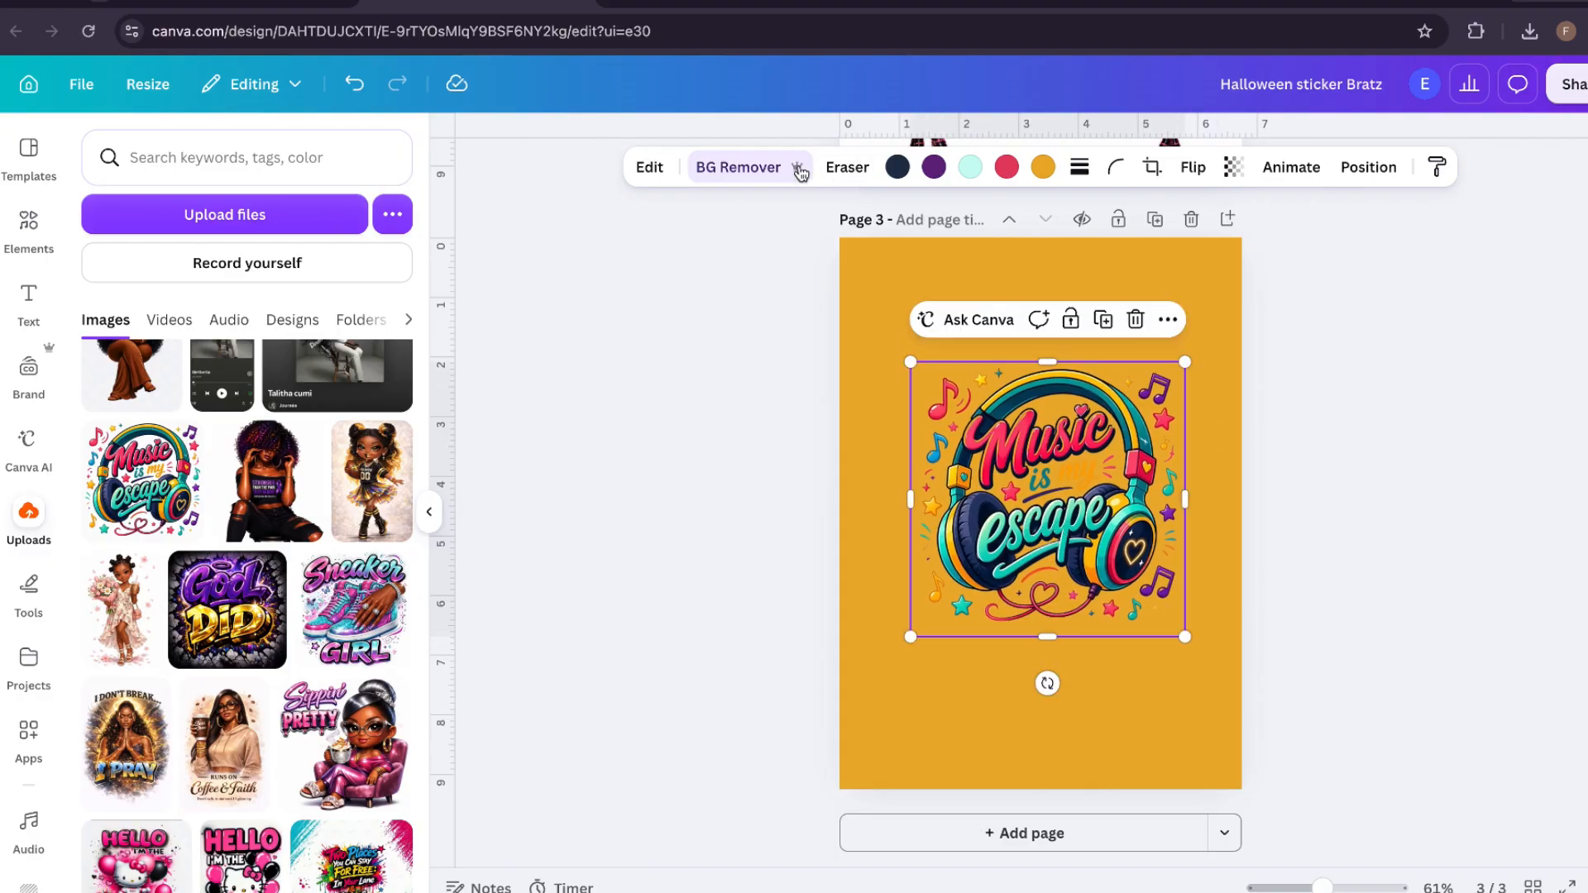
- Switch to a blank browser tab, search Google for "remove background" and open the remove.bg website
{"action": "left_click", "coordinate": [616, 2]}
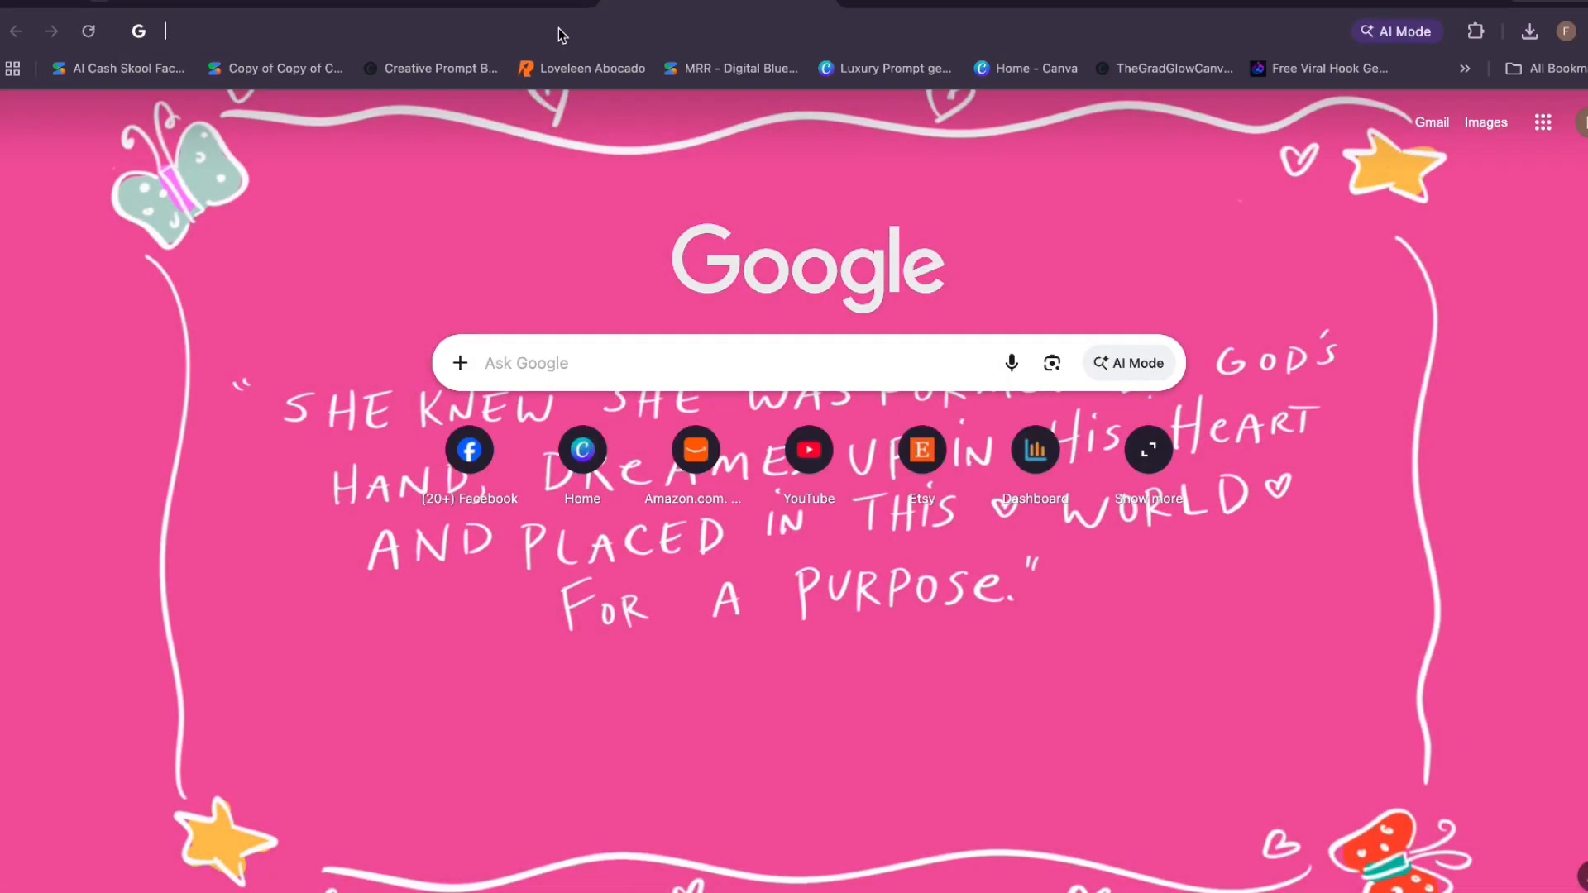
{"action": "type", "text": "remove"}
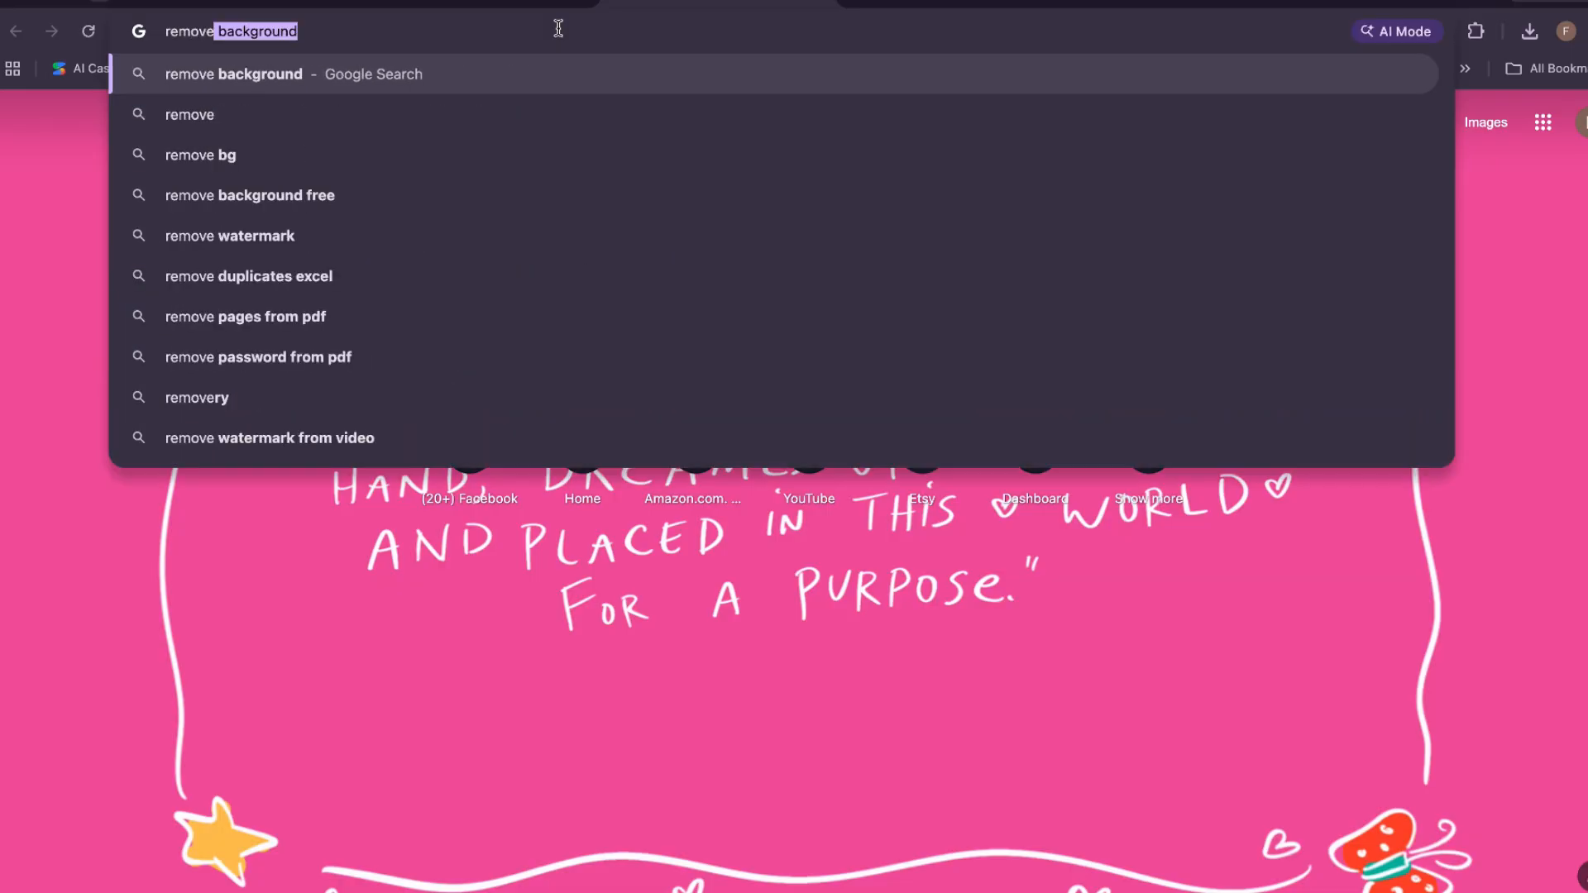
{"action": "left_click", "coordinate": [295, 79]}
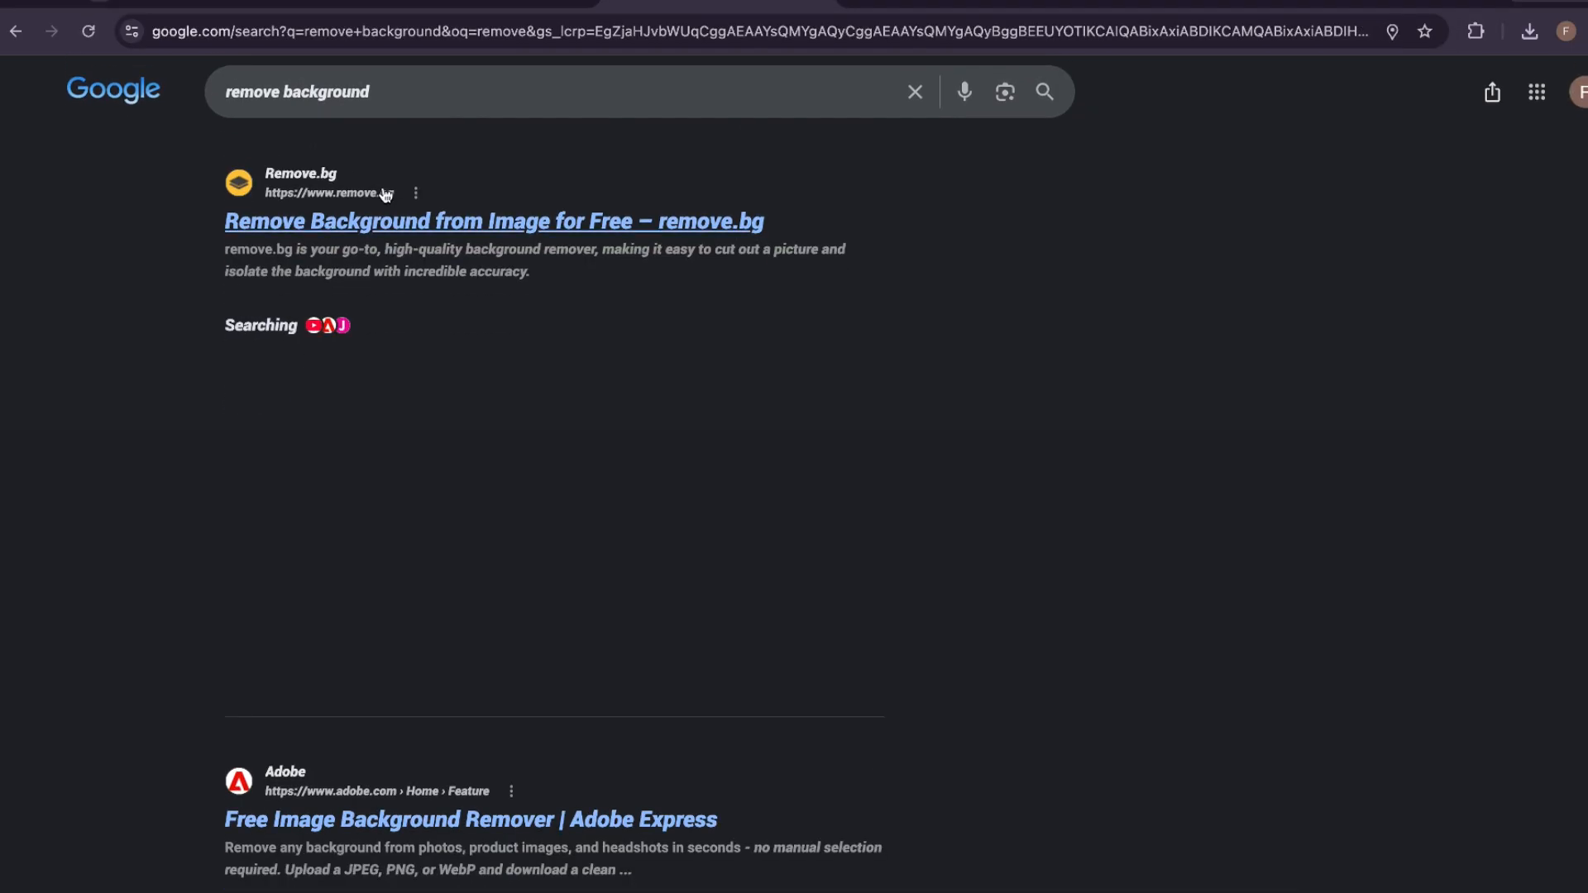
{"action": "left_click", "coordinate": [331, 222]}
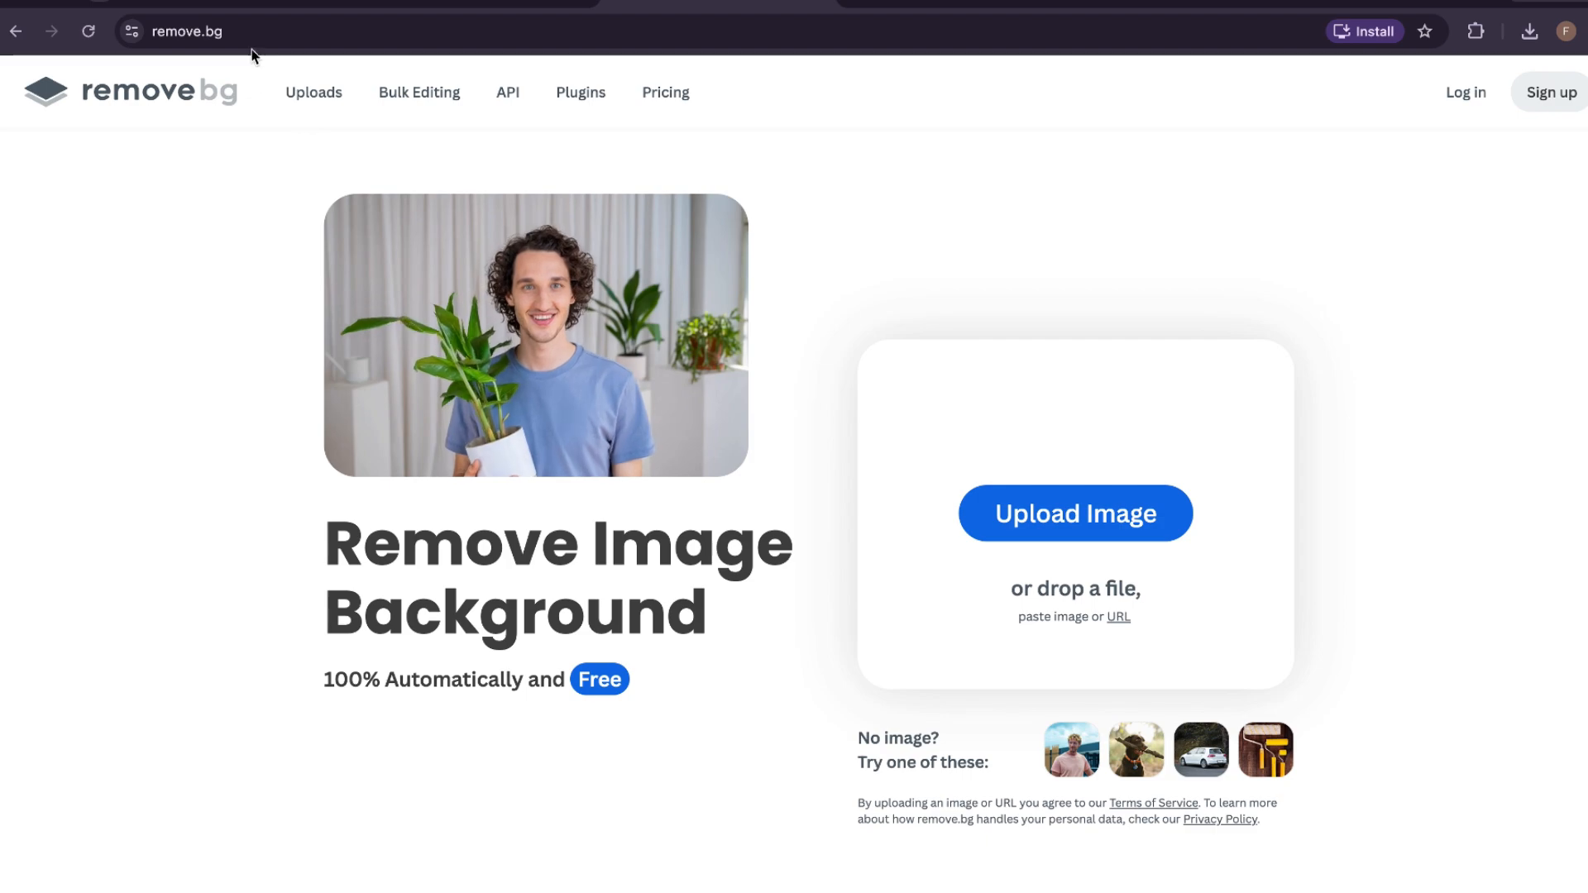
- Switch back to the Canva design, move the cut-out headphones image up, and place the original "Music is my escape" upload below it on page three
{"action": "left_click", "coordinate": [458, 6]}
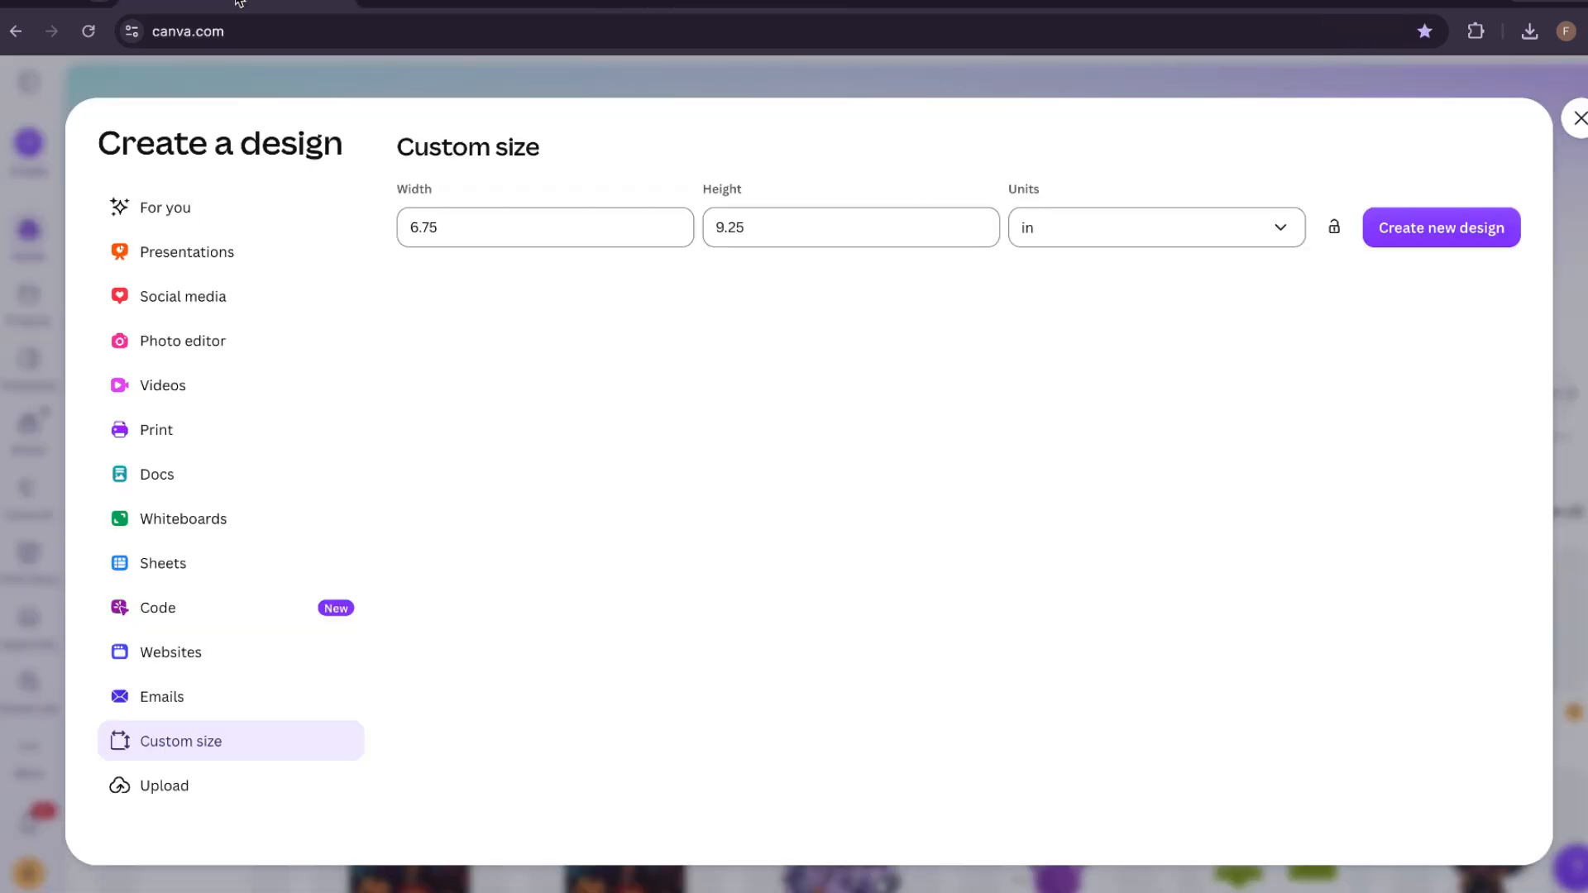
{"action": "left_click", "coordinate": [471, 5]}
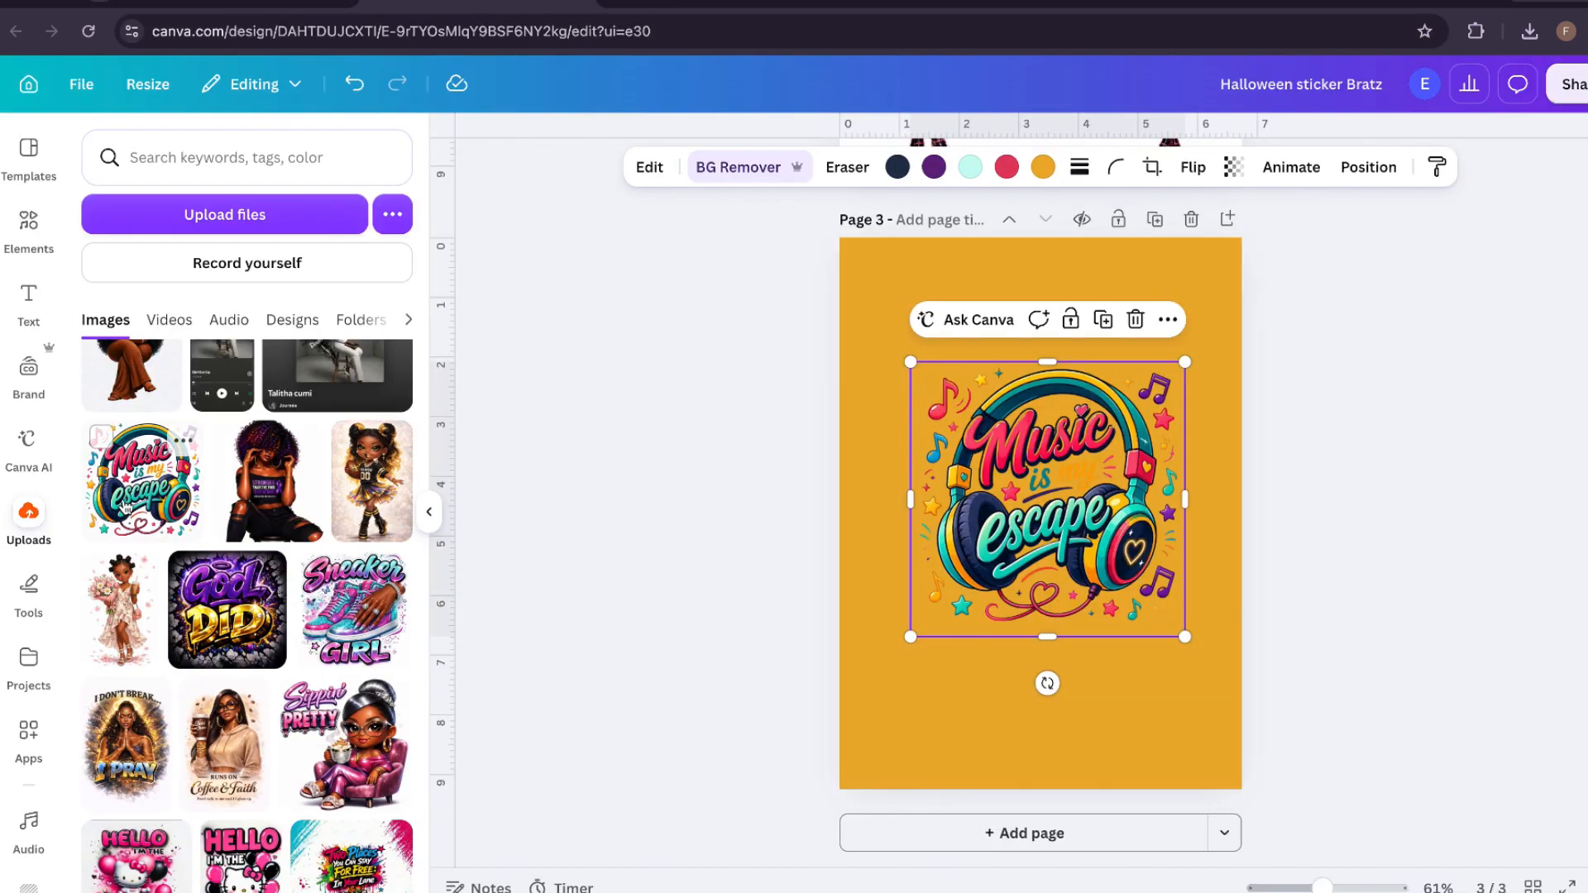
{"action": "right_click", "coordinate": [132, 501]}
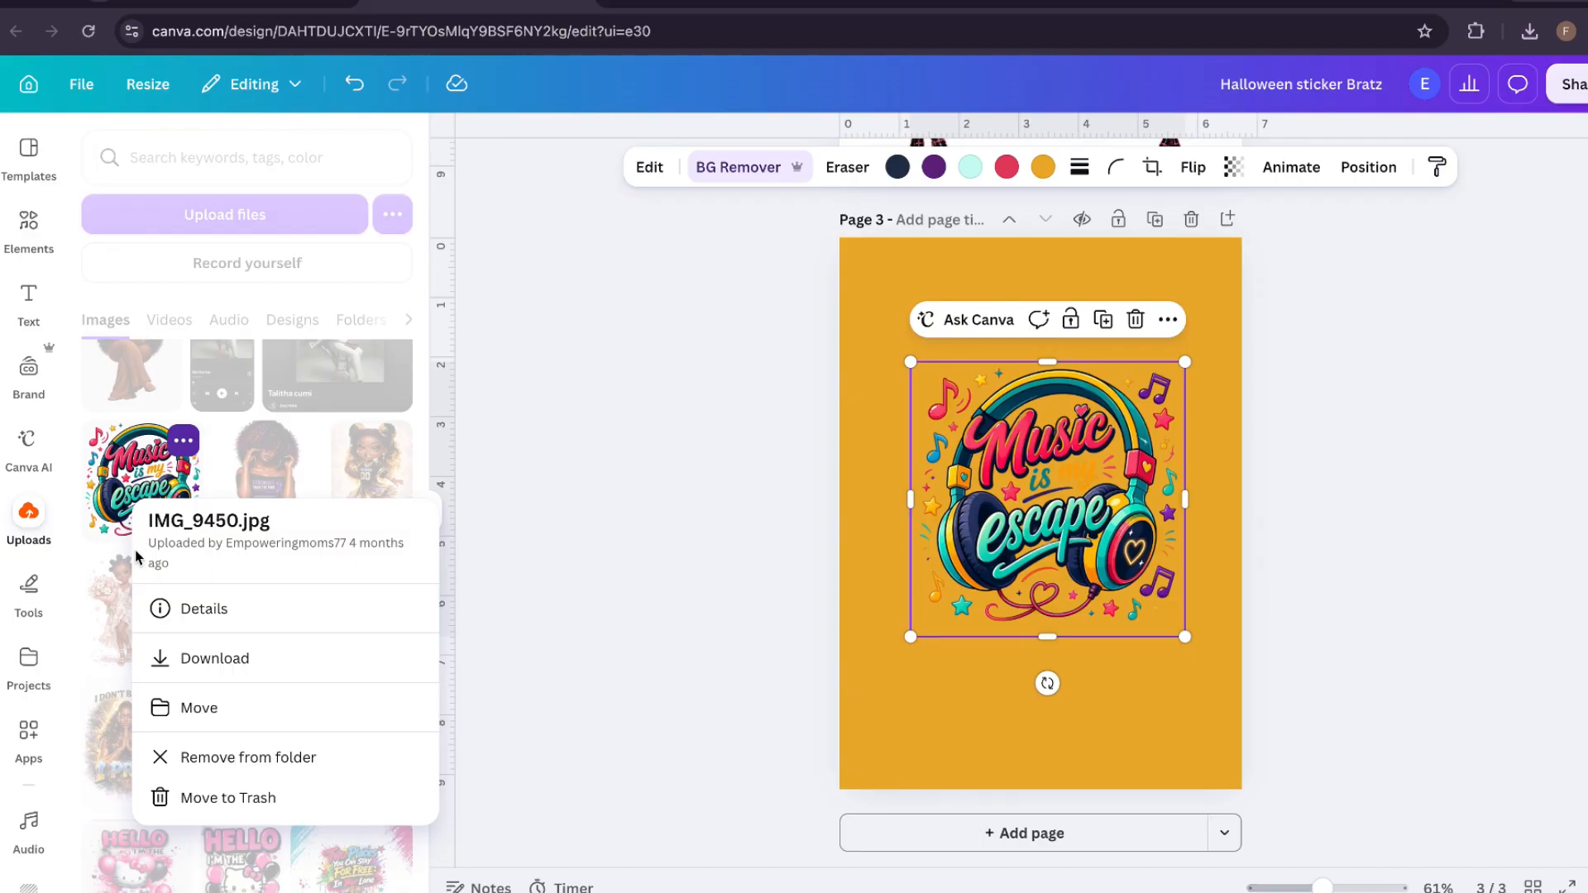
{"action": "left_click", "coordinate": [106, 512]}
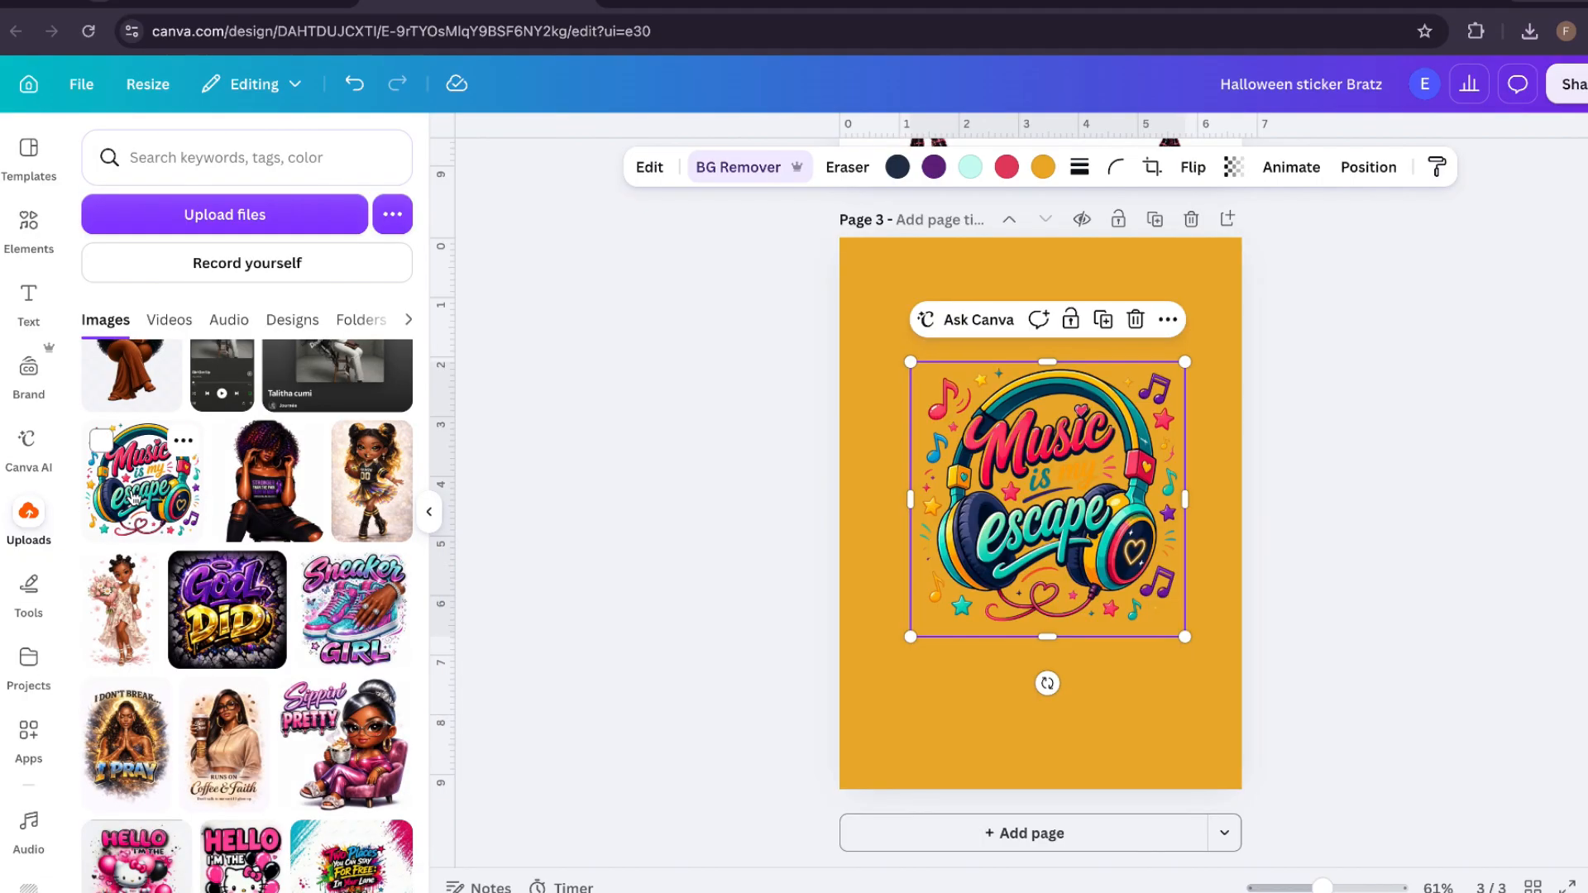
{"action": "right_click", "coordinate": [132, 496]}
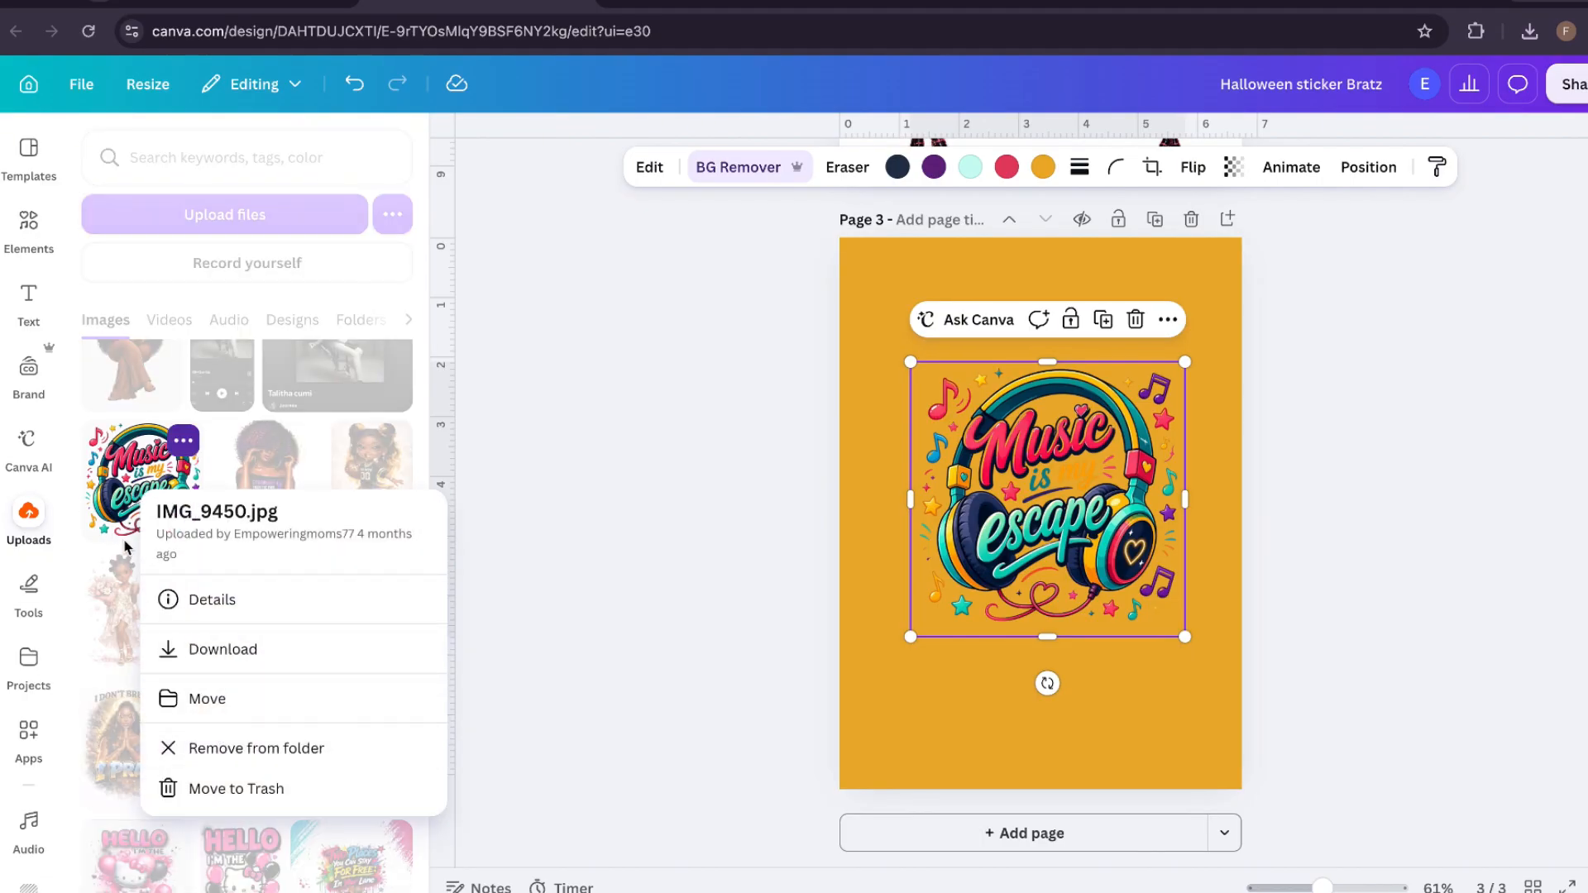
{"action": "left_click", "coordinate": [132, 489]}
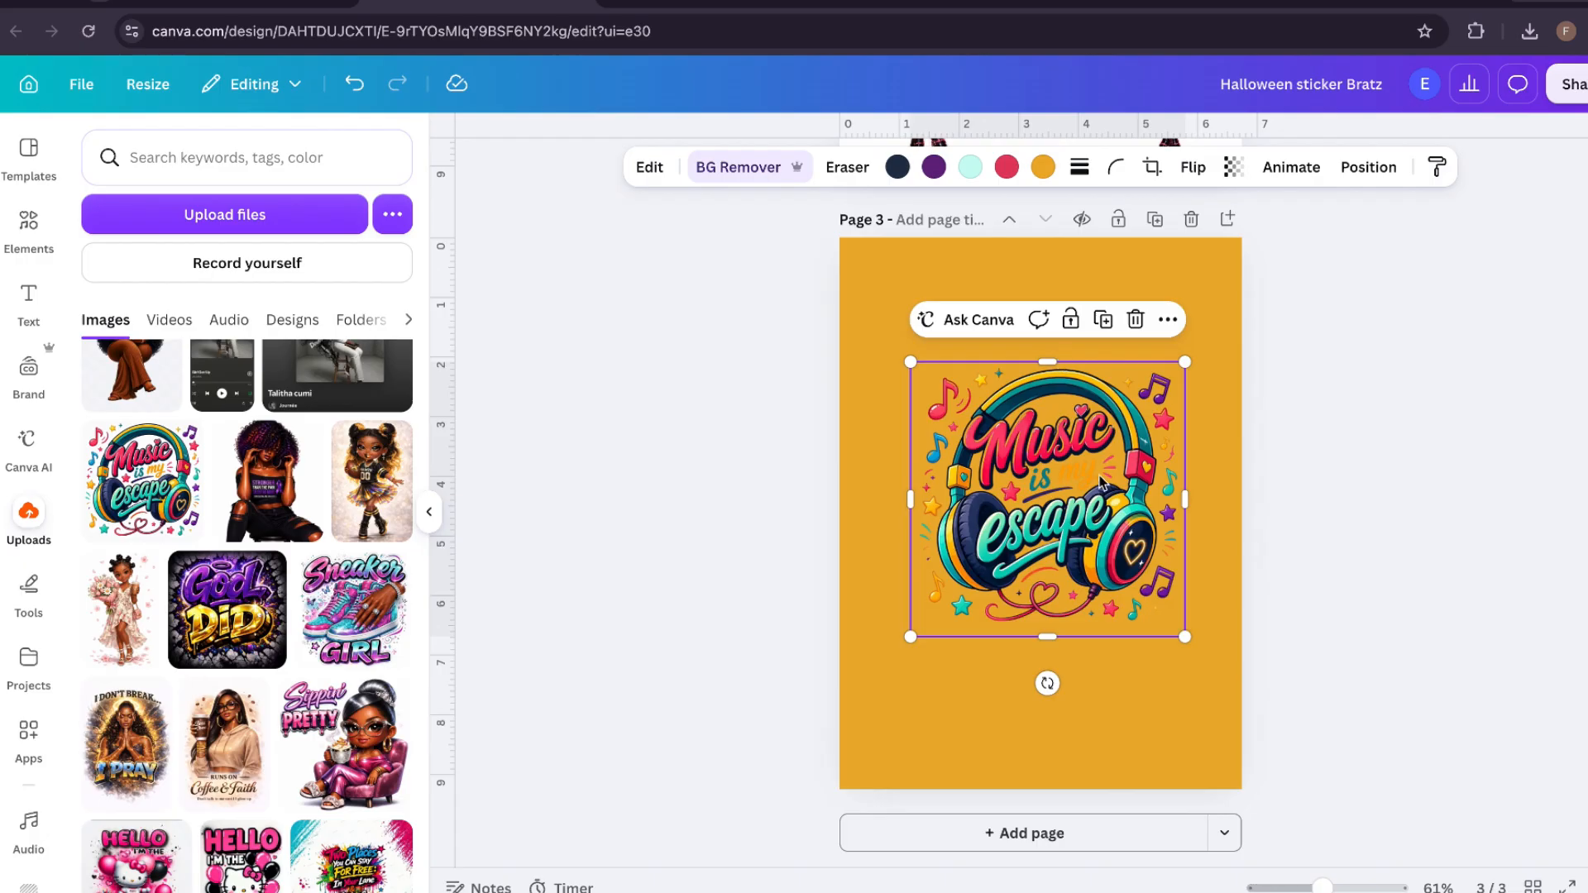
{"action": "left_click_drag", "start_coordinate": [1105, 483], "coordinate": [1059, 338]}
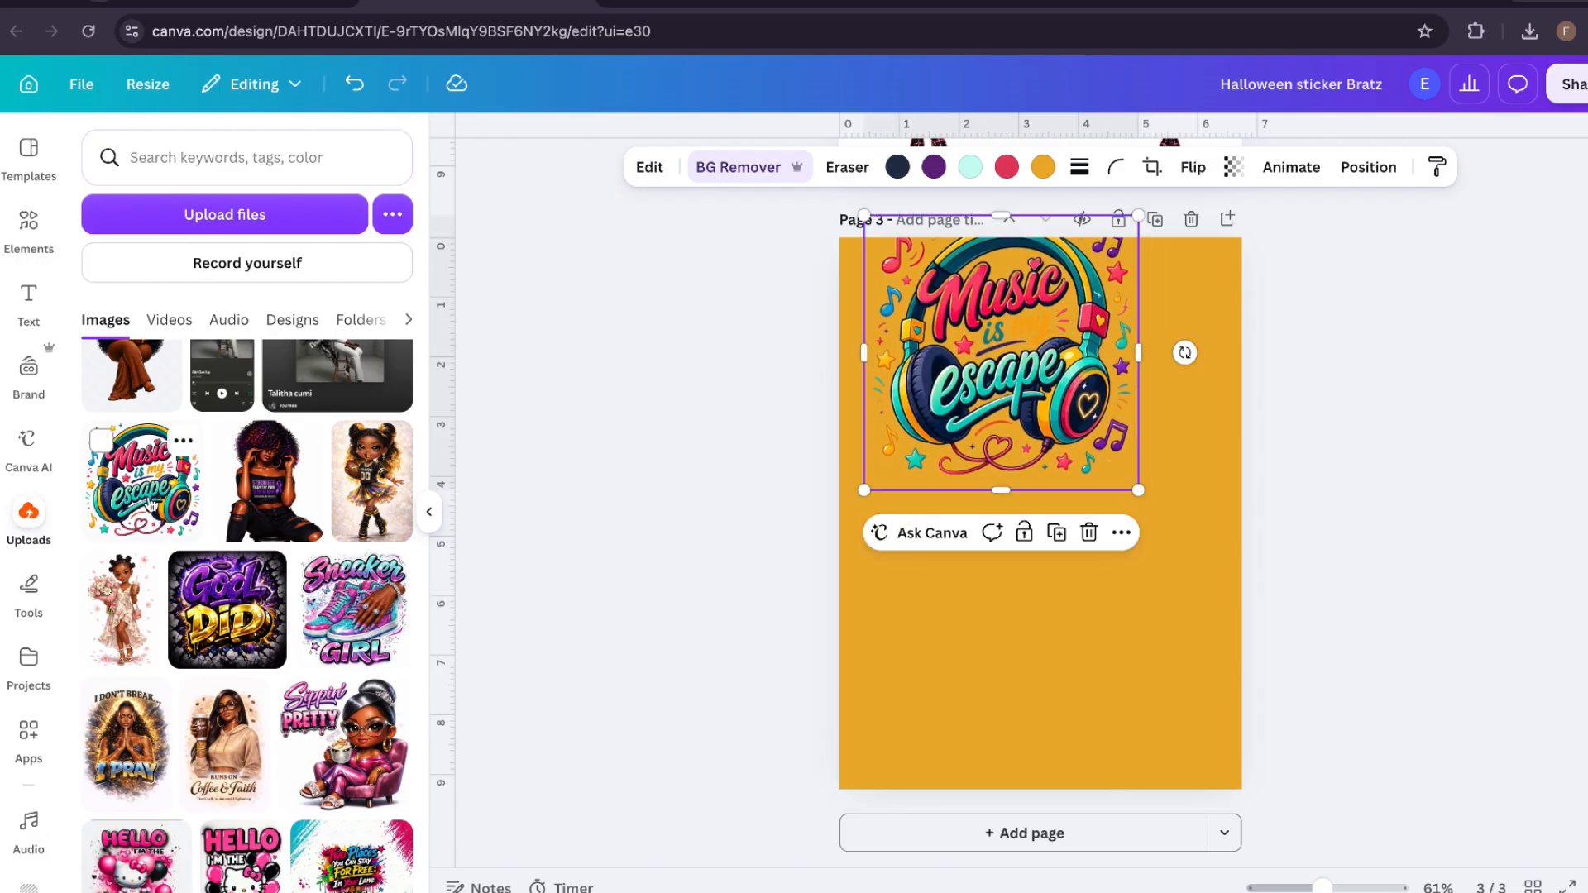
{"action": "left_click_drag", "start_coordinate": [199, 521], "coordinate": [928, 597]}
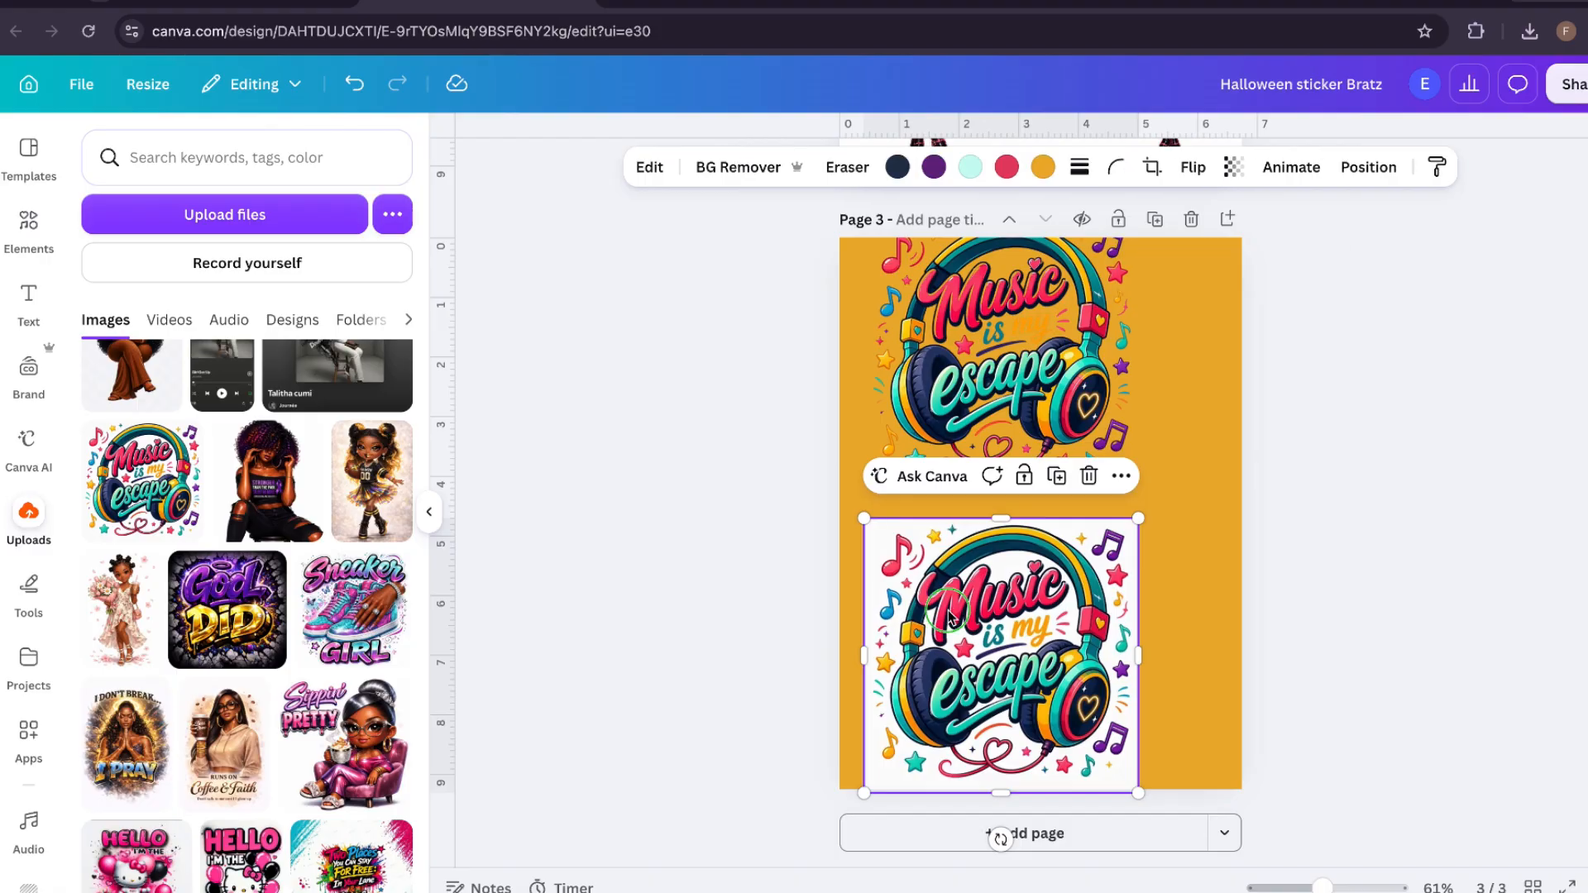
- Copy the original headphones image with the white background from Canva and try to bring it into remove.bg
{"action": "right_click", "coordinate": [950, 617]}
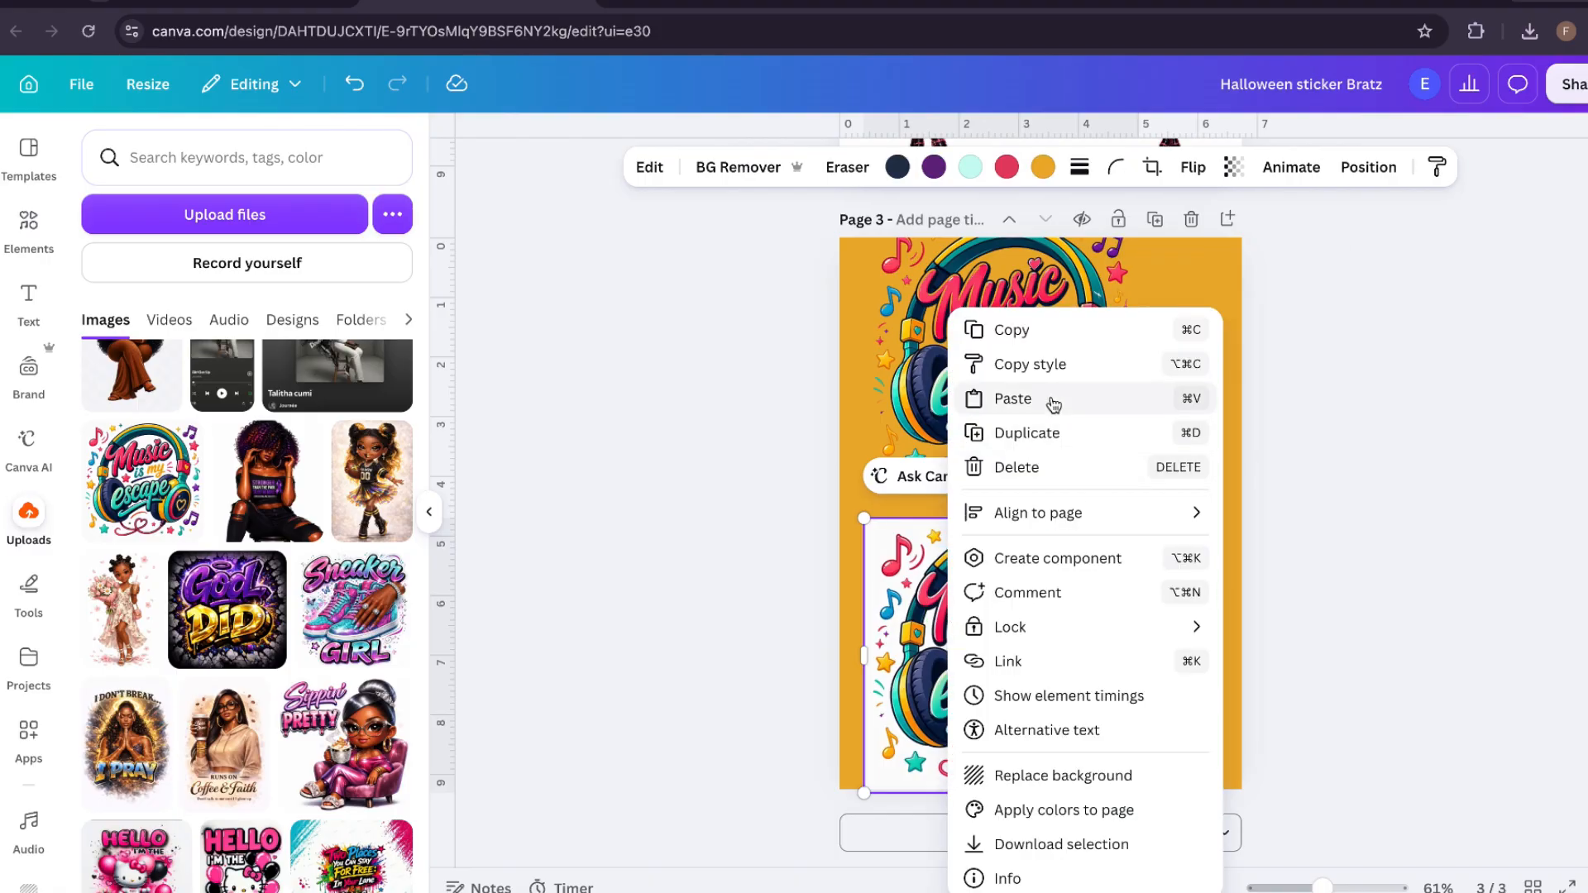
{"action": "left_click", "coordinate": [1029, 333]}
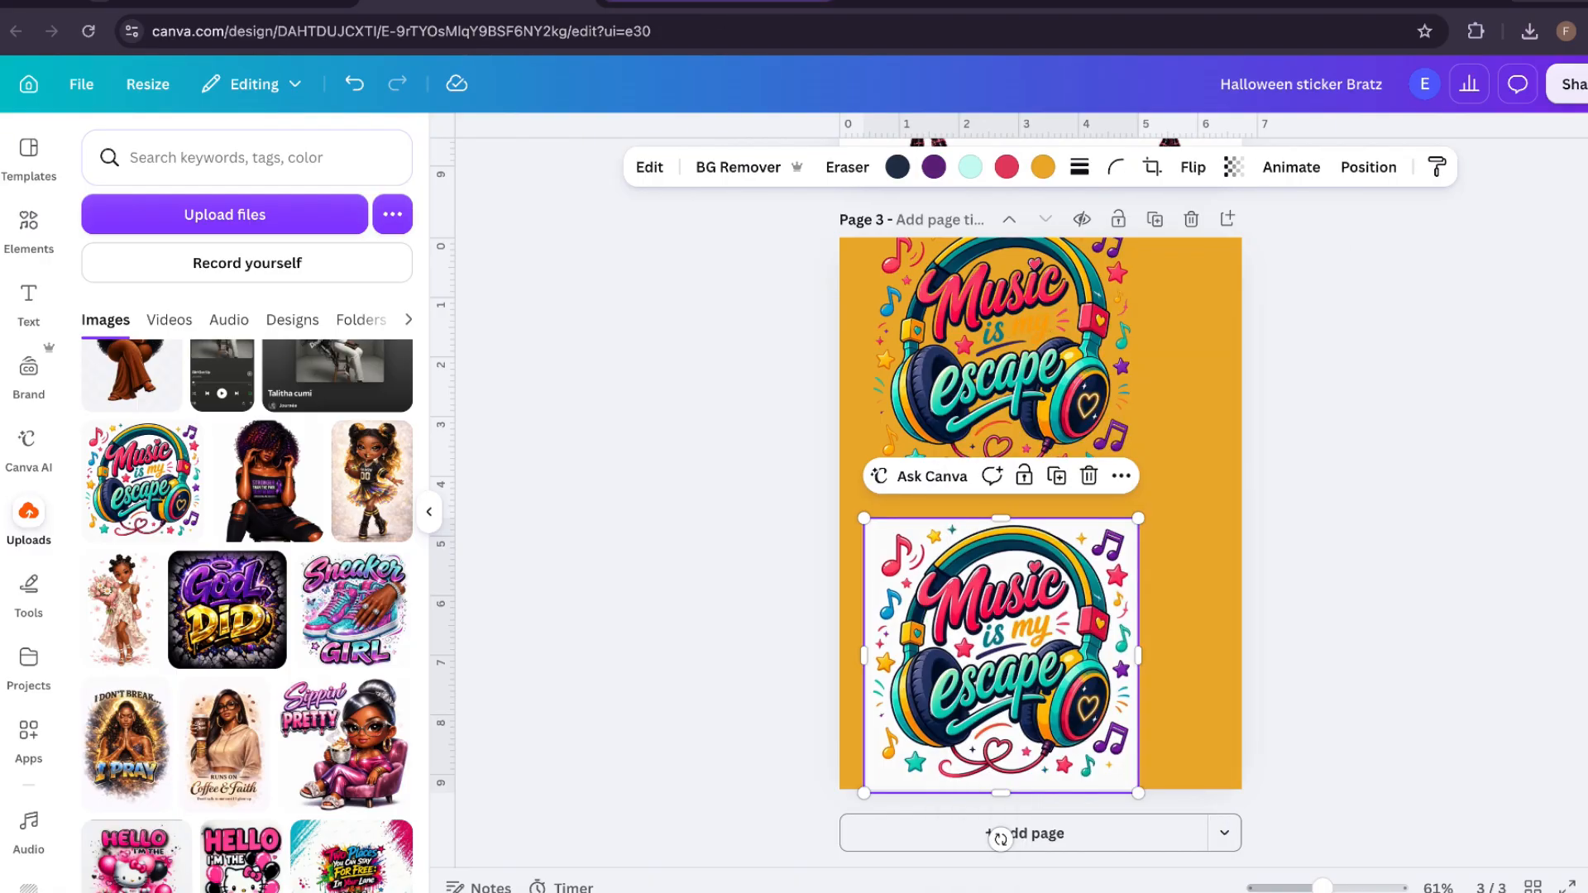
{"action": "left_click", "coordinate": [782, 12]}
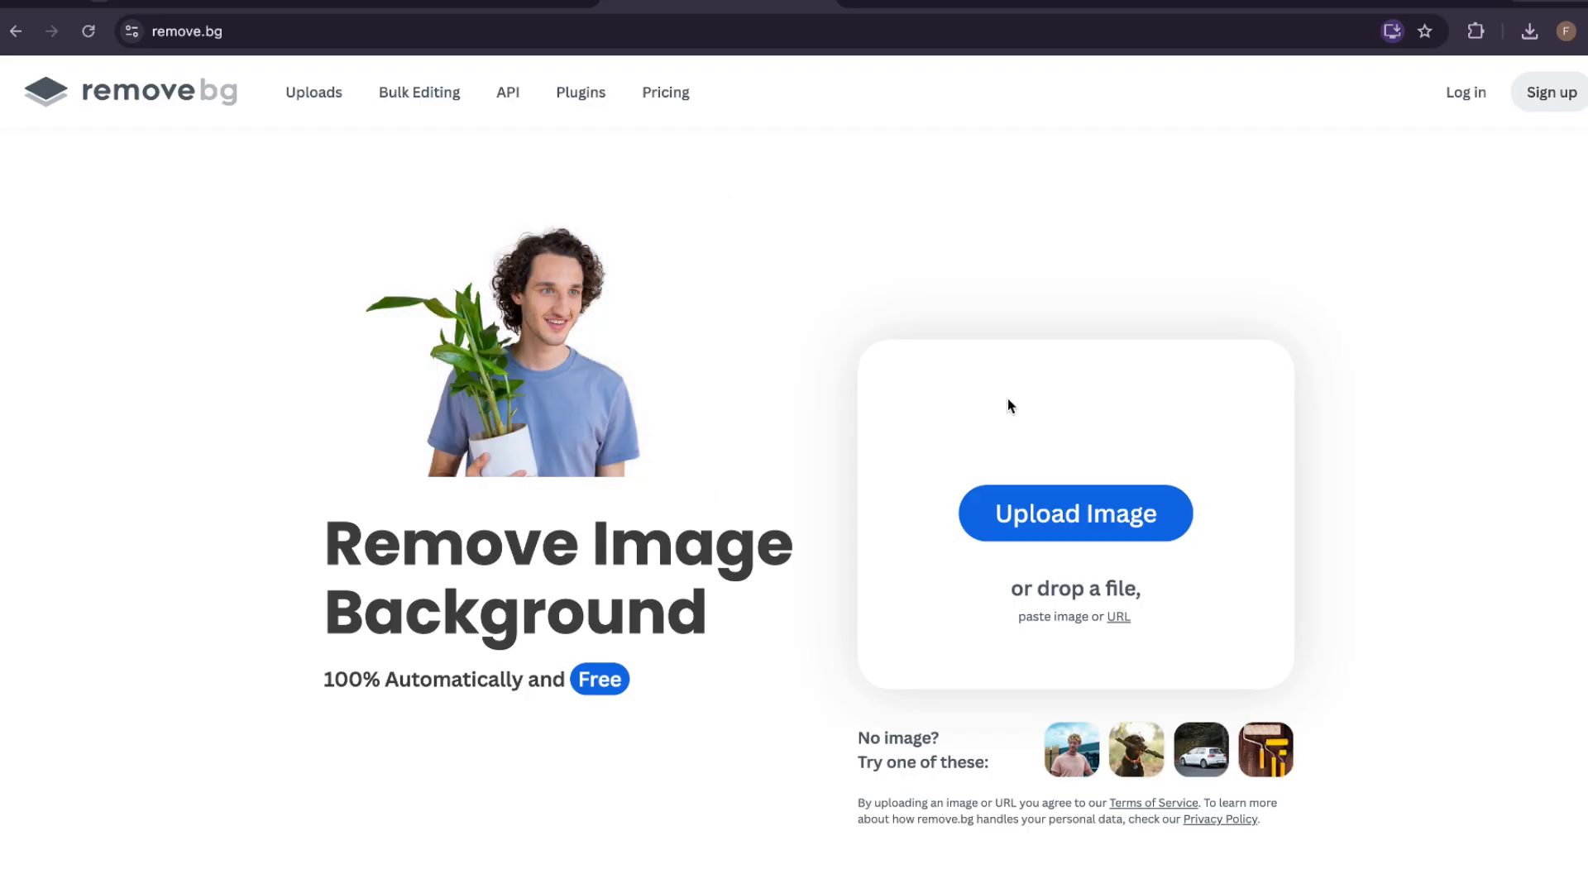
{"action": "left_click", "coordinate": [1055, 528]}
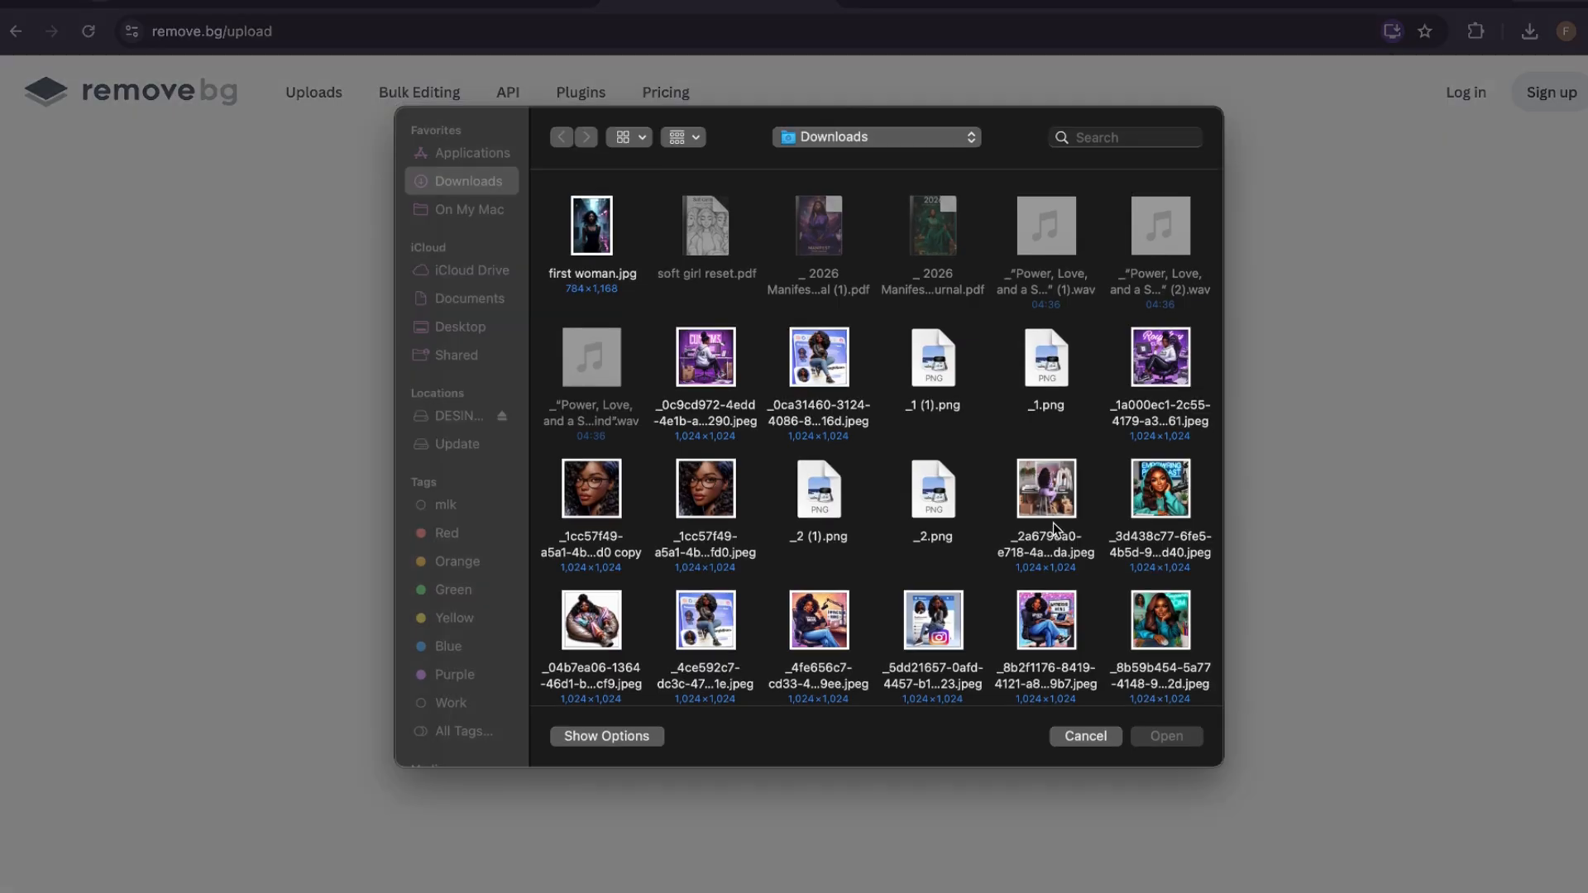
{"action": "left_click", "coordinate": [1086, 737]}
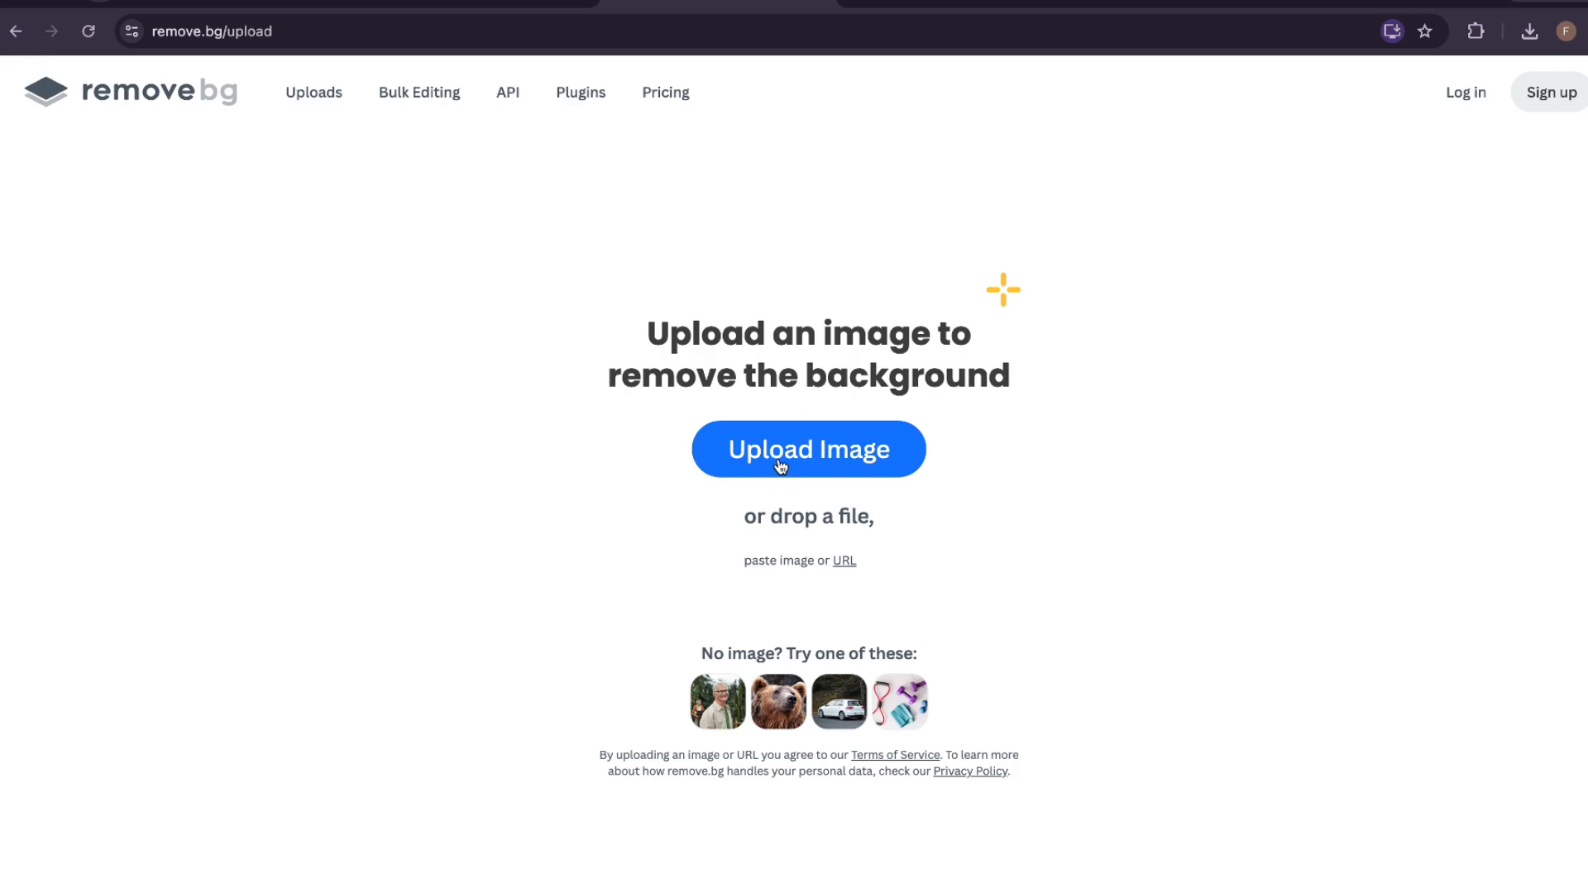
{"action": "left_click", "coordinate": [15, 34]}
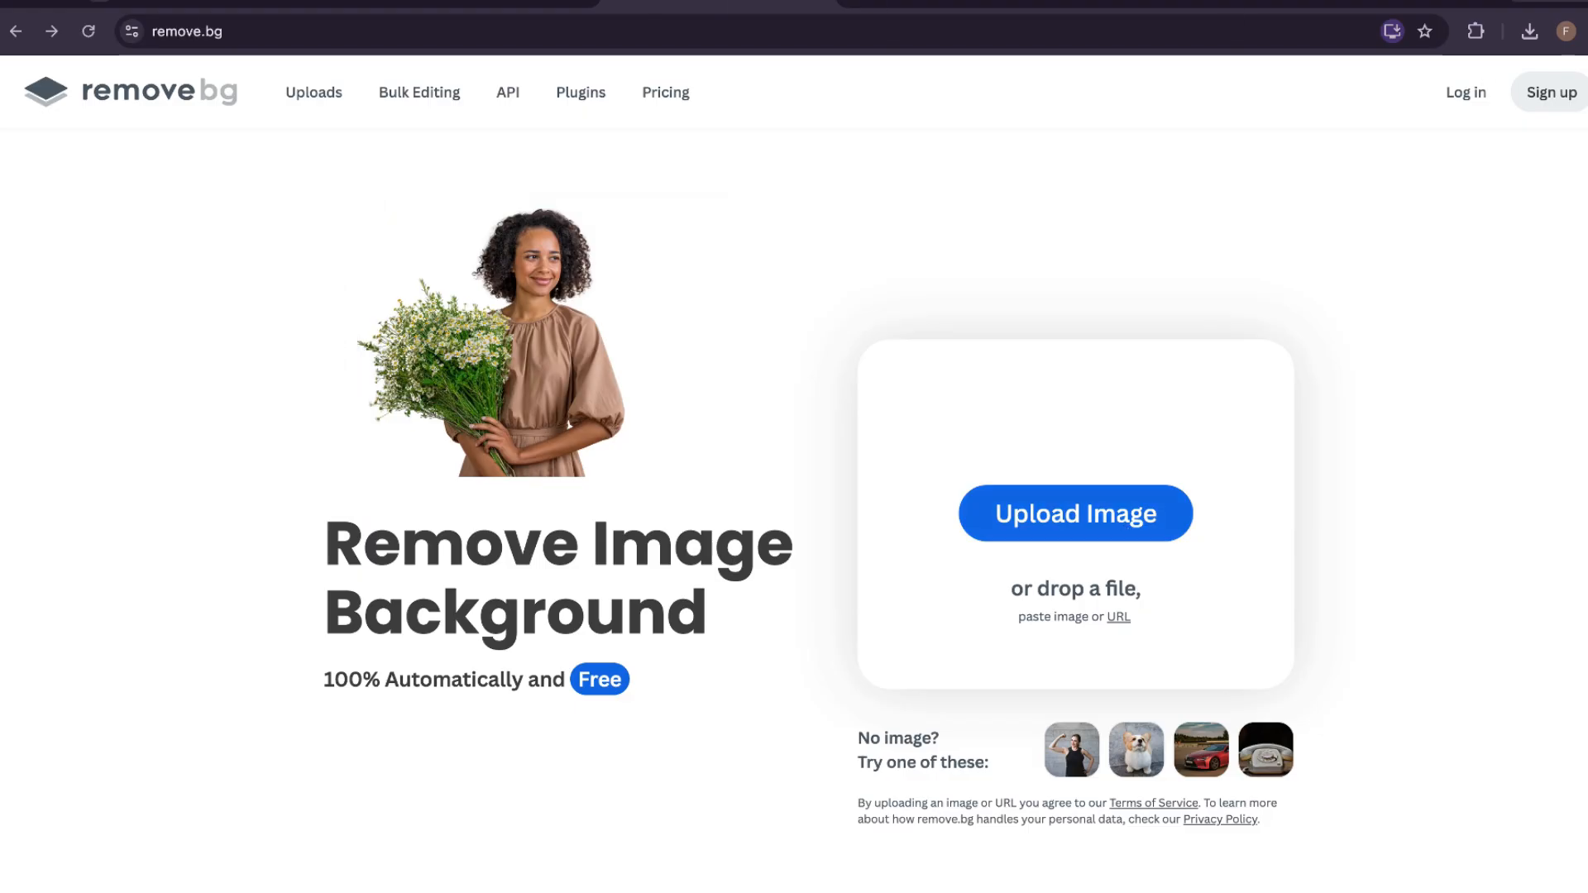
- Search Google for "headphones" in a new browser tab and show the image results
{"action": "key", "text": "ctrl+t"}
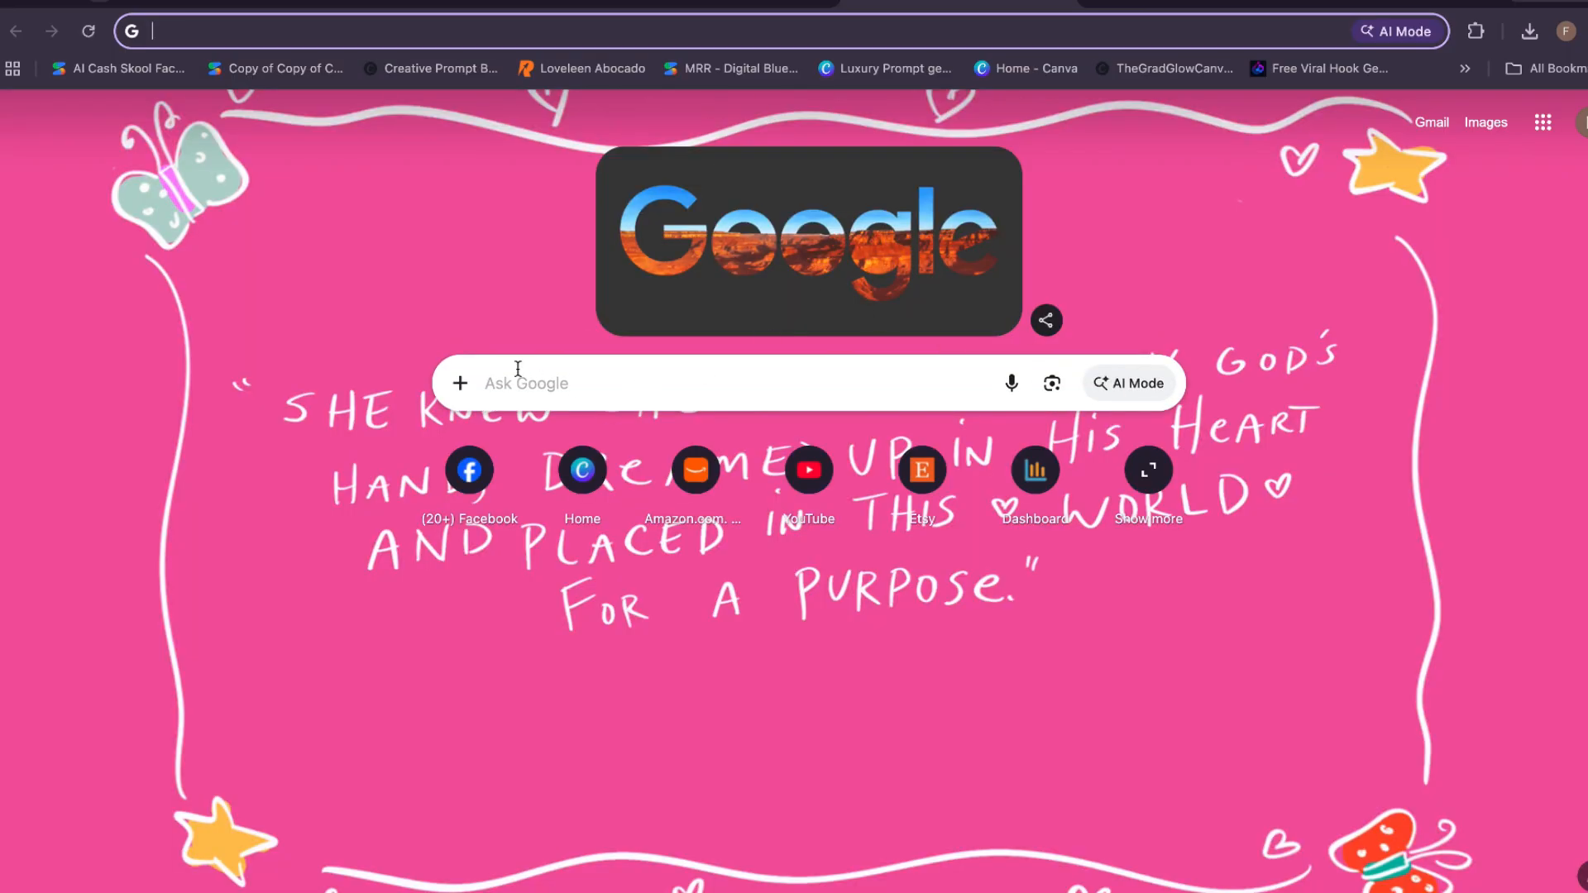
{"action": "left_click", "coordinate": [319, 29]}
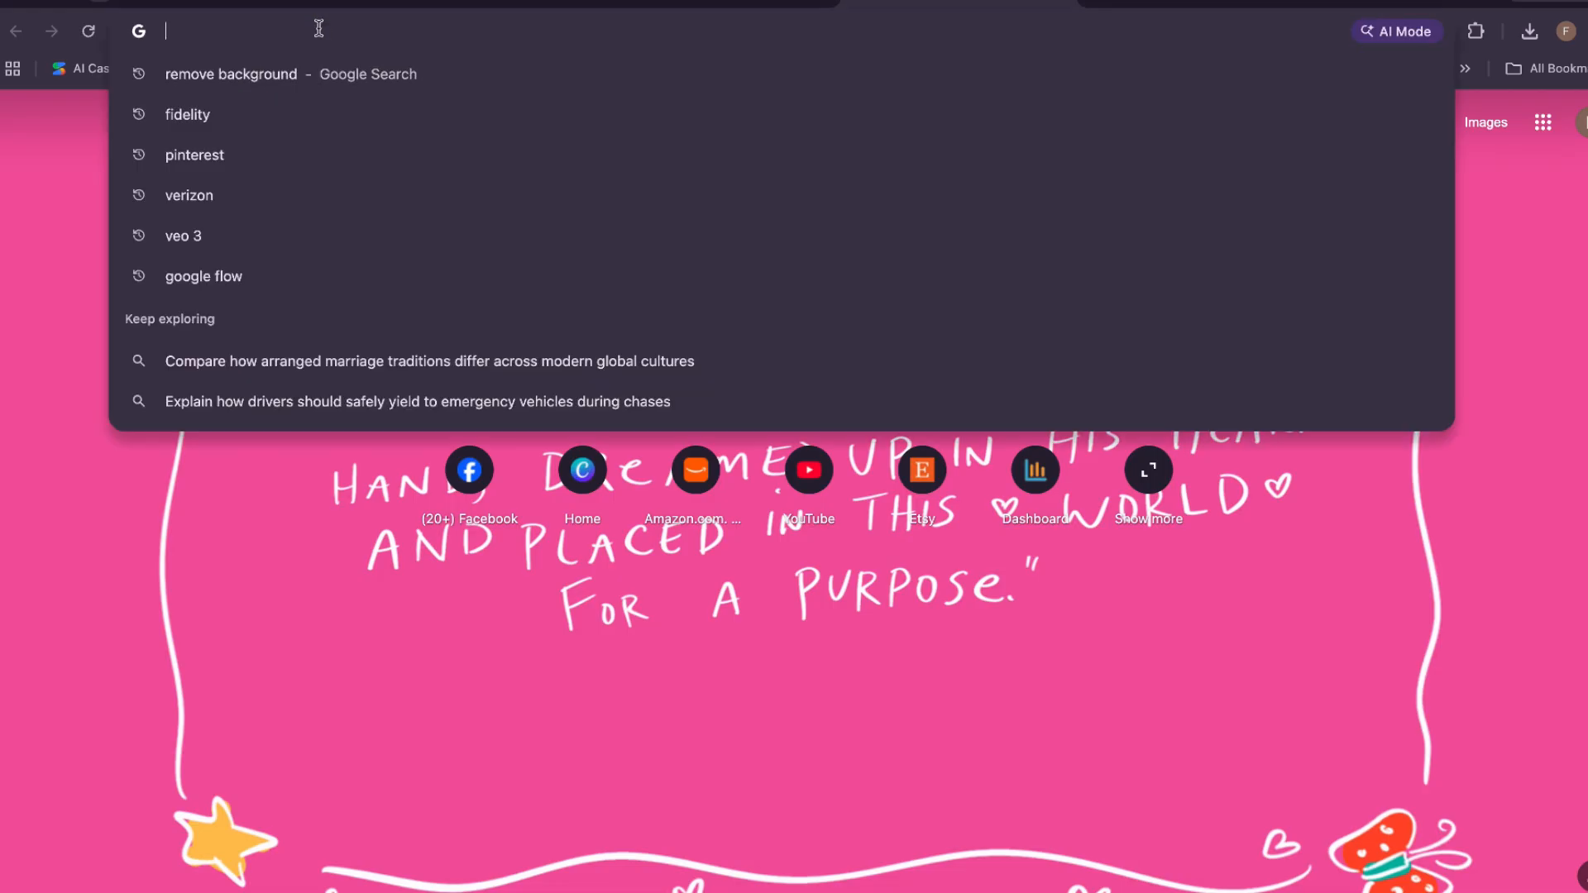
{"action": "type", "text": "heaph"}
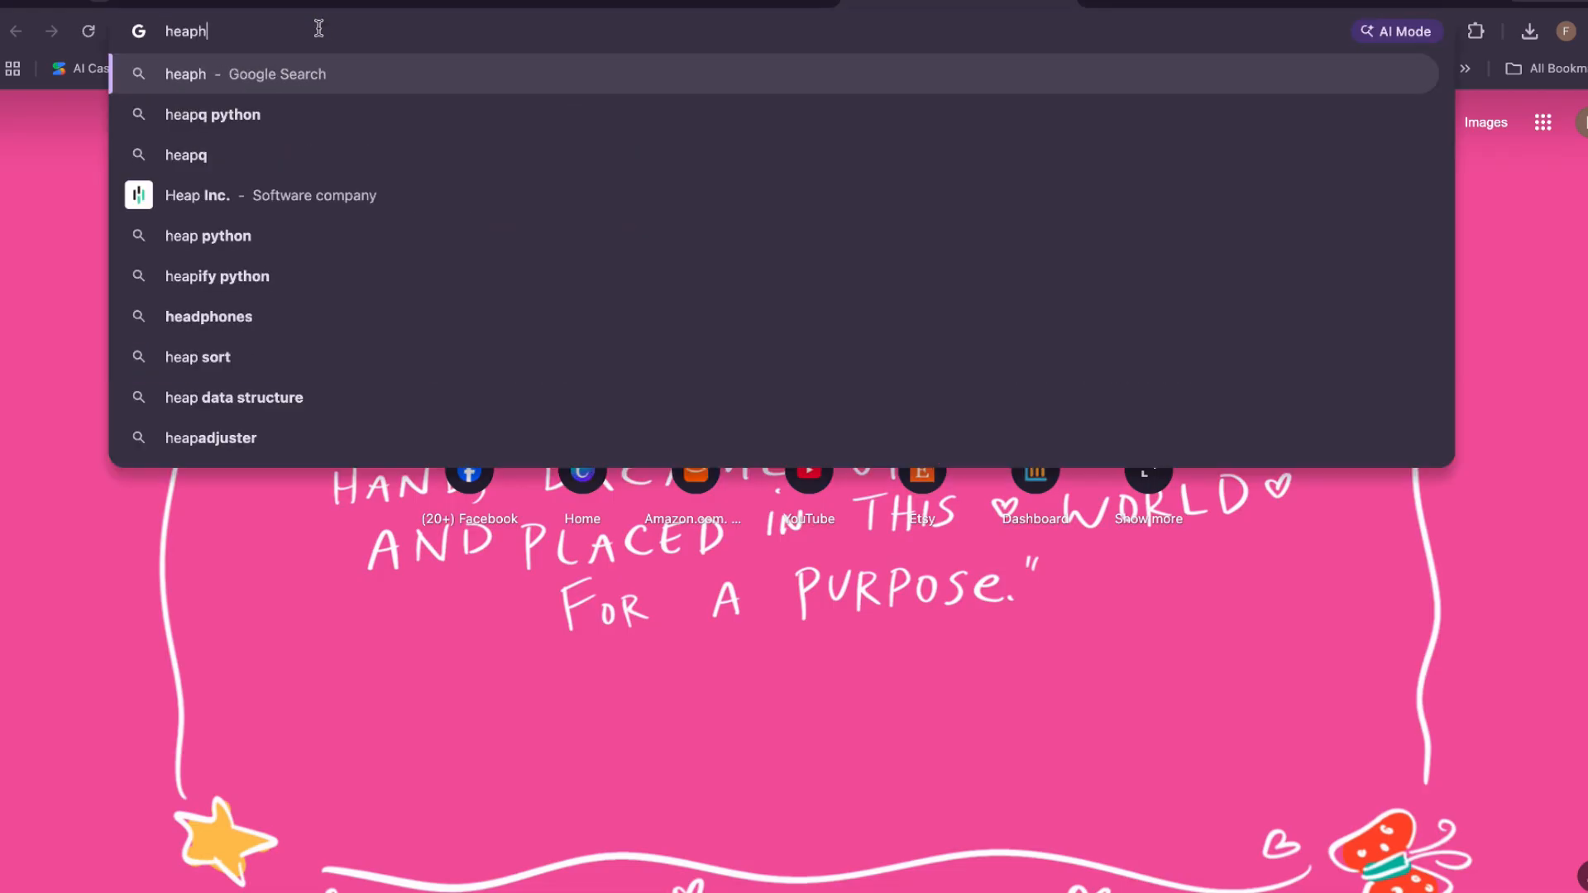
{"action": "left_click", "coordinate": [220, 161]}
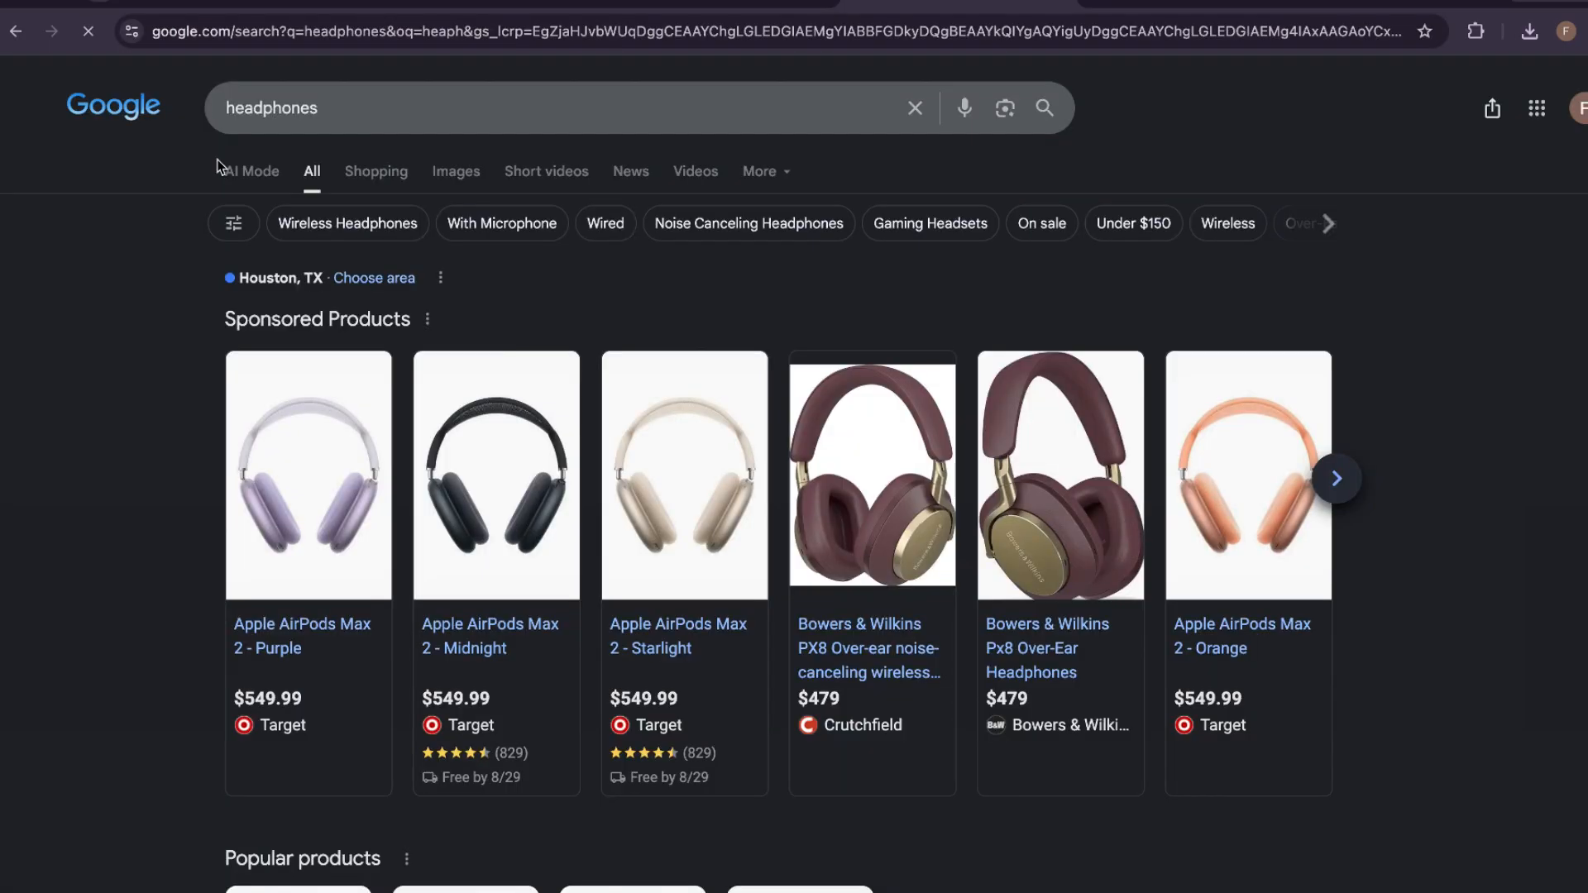
{"action": "scroll", "coordinate": [925, 460], "scroll_direction": "down", "scroll_amount": 16}
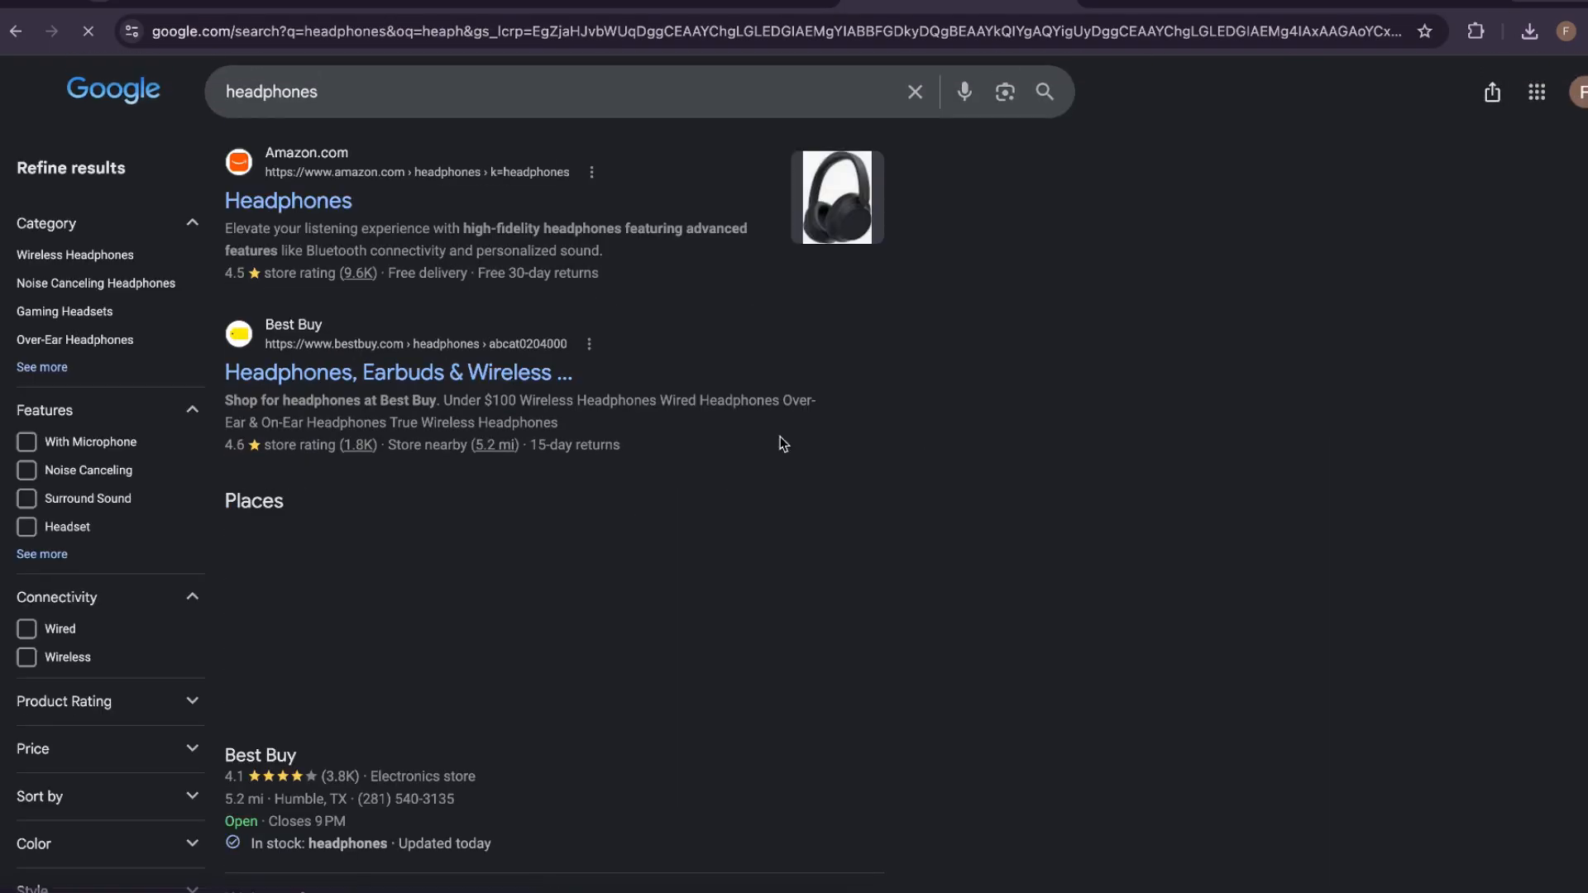
{"action": "scroll", "coordinate": [557, 308], "scroll_direction": "up", "scroll_amount": 10}
{"action": "scroll", "coordinate": [554, 309], "scroll_direction": "up", "scroll_amount": 6}
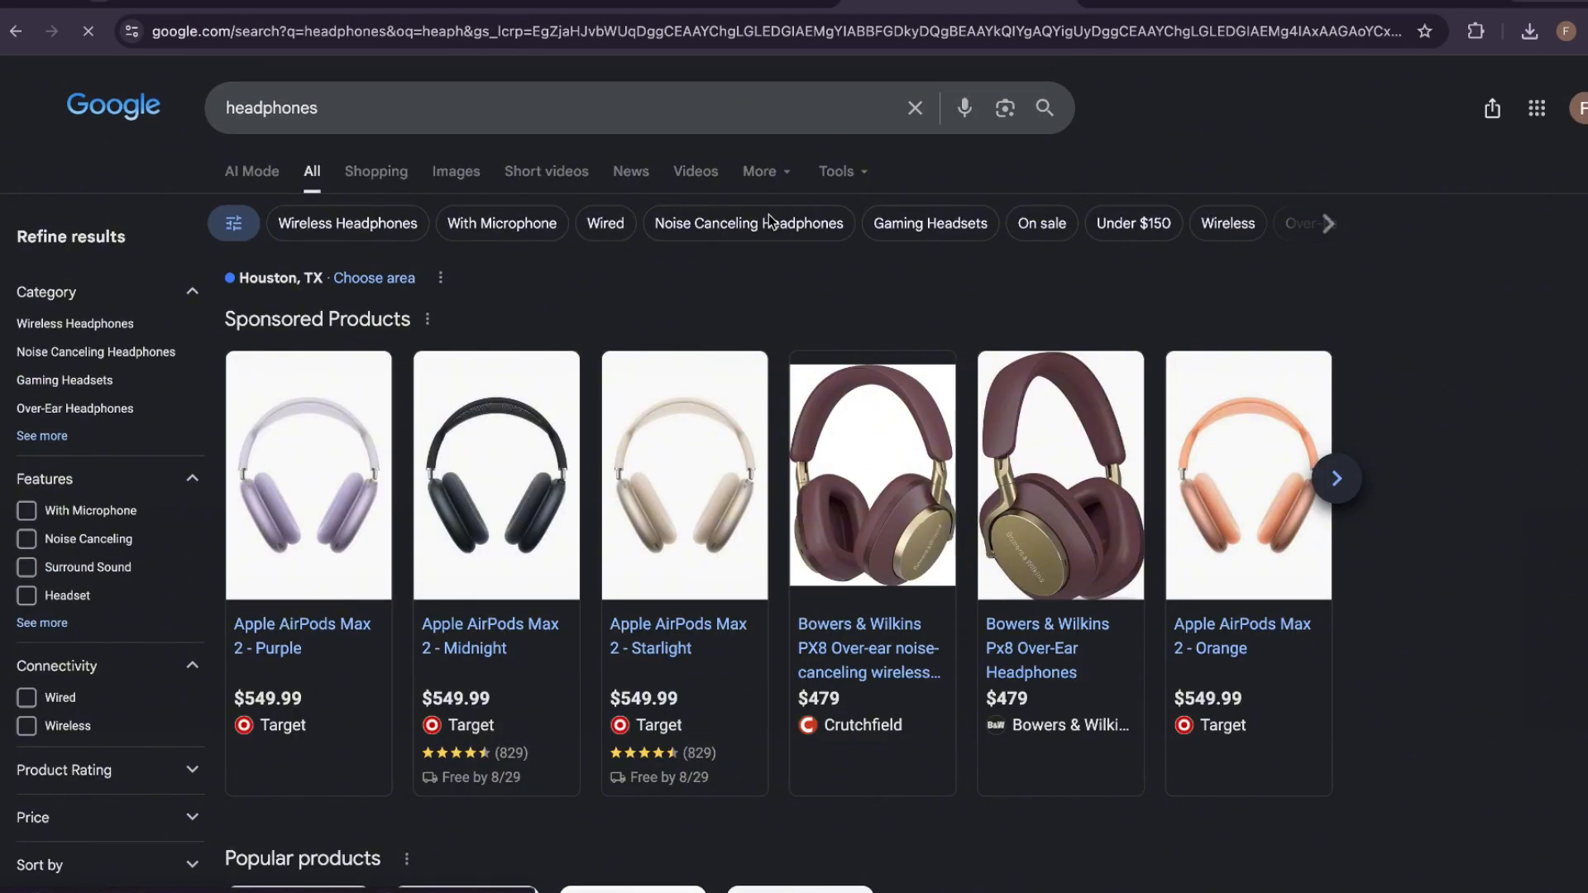
{"action": "left_click", "coordinate": [458, 177]}
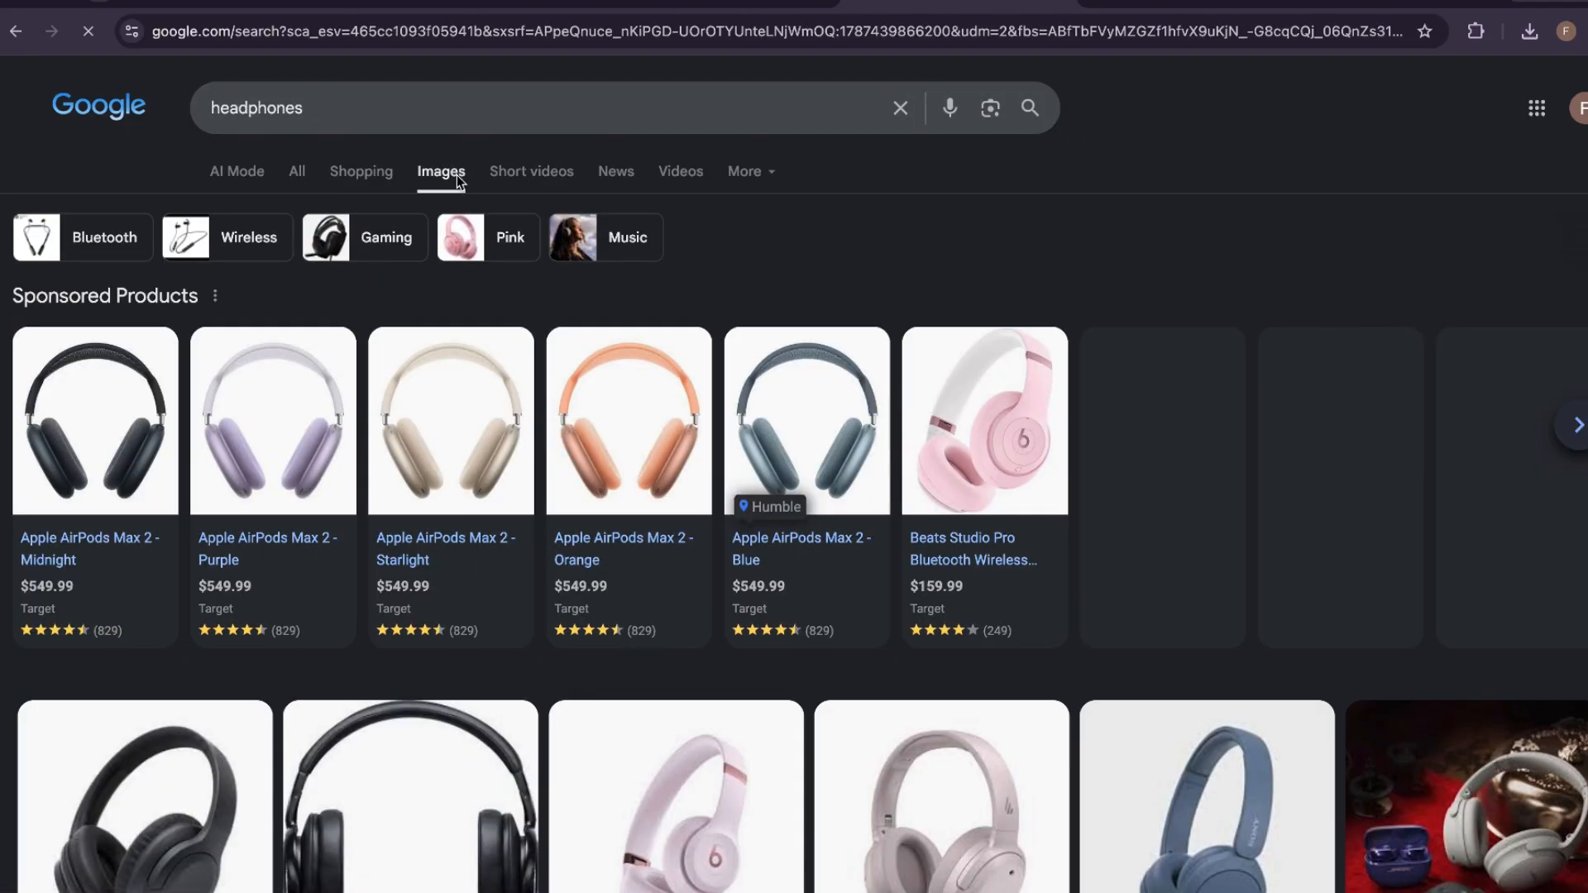
- Copy the "The 4 Best Running Headphones of 2026" image with the pink background from the results
{"action": "scroll", "coordinate": [653, 306], "scroll_direction": "down", "scroll_amount": 10}
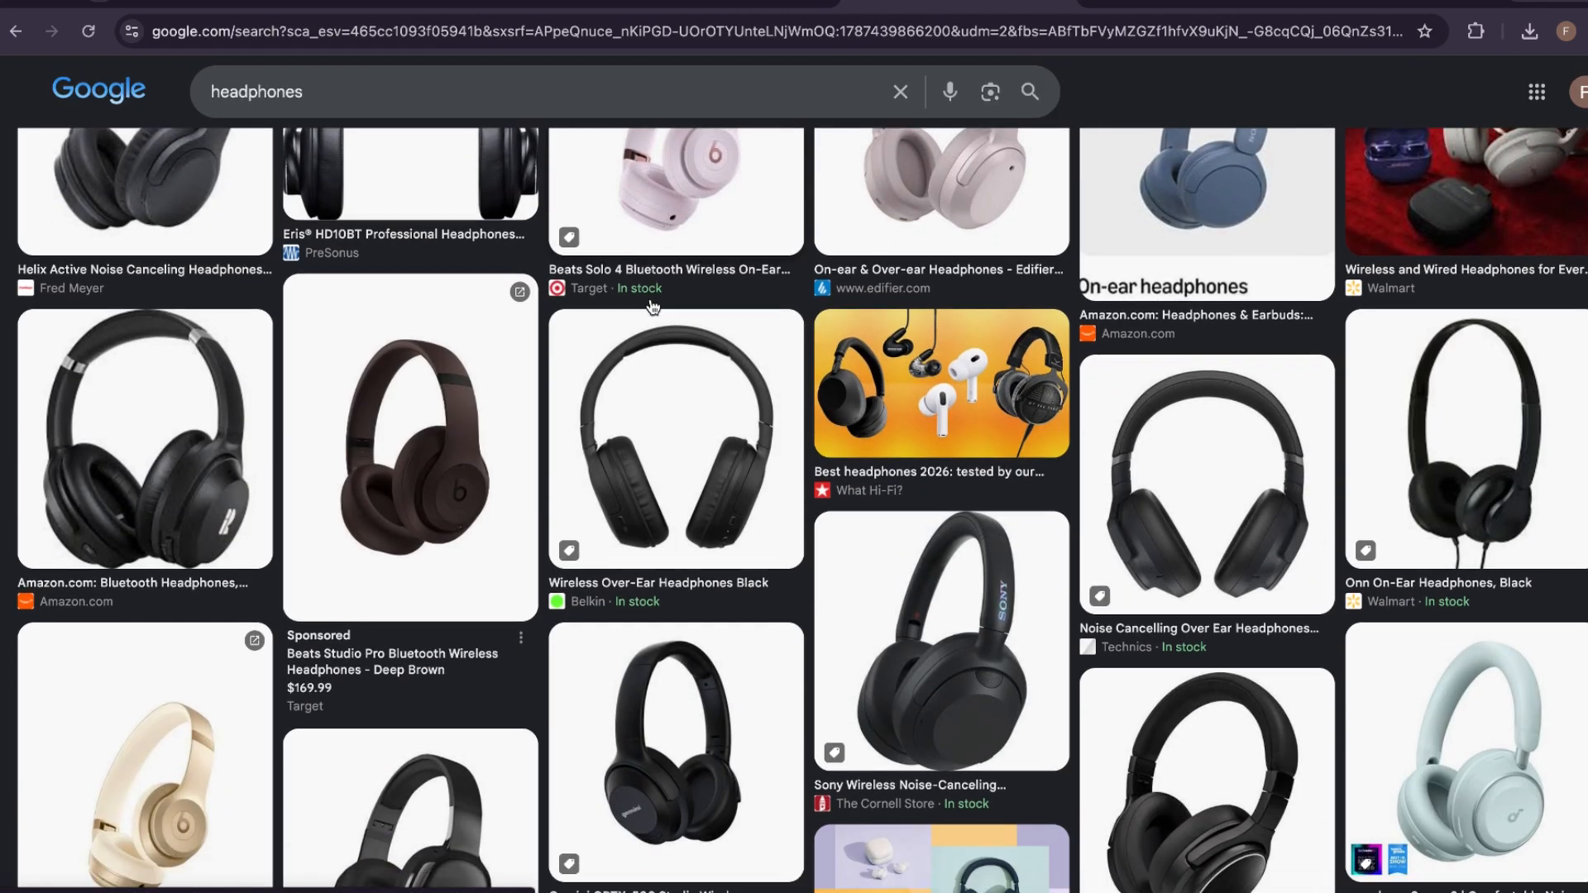
{"action": "scroll", "coordinate": [653, 307], "scroll_direction": "down", "scroll_amount": 7}
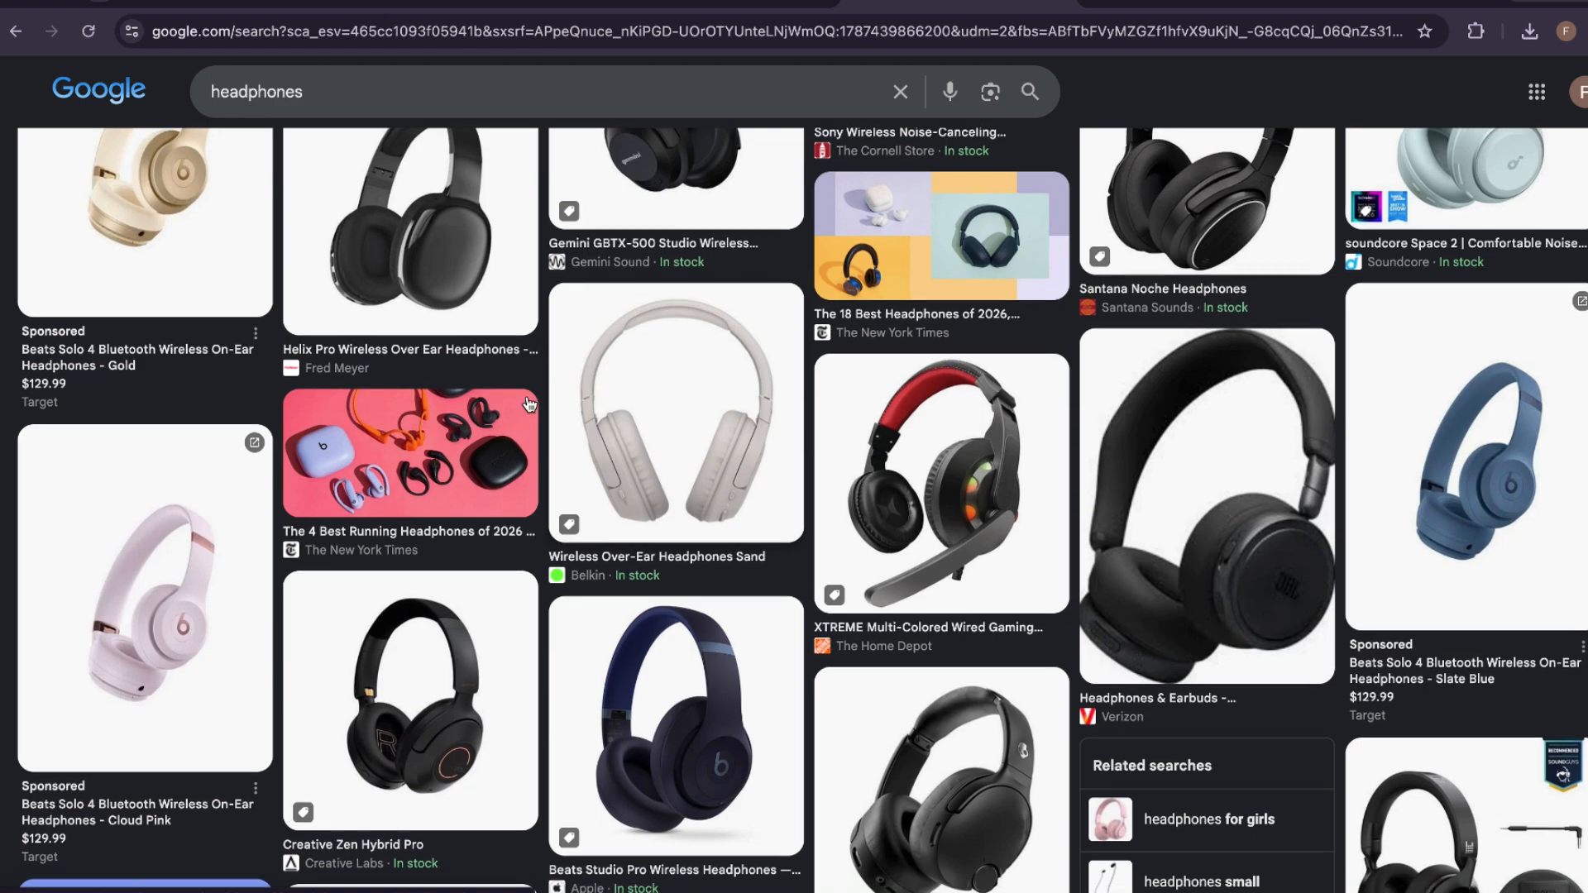
{"action": "right_click", "coordinate": [375, 425]}
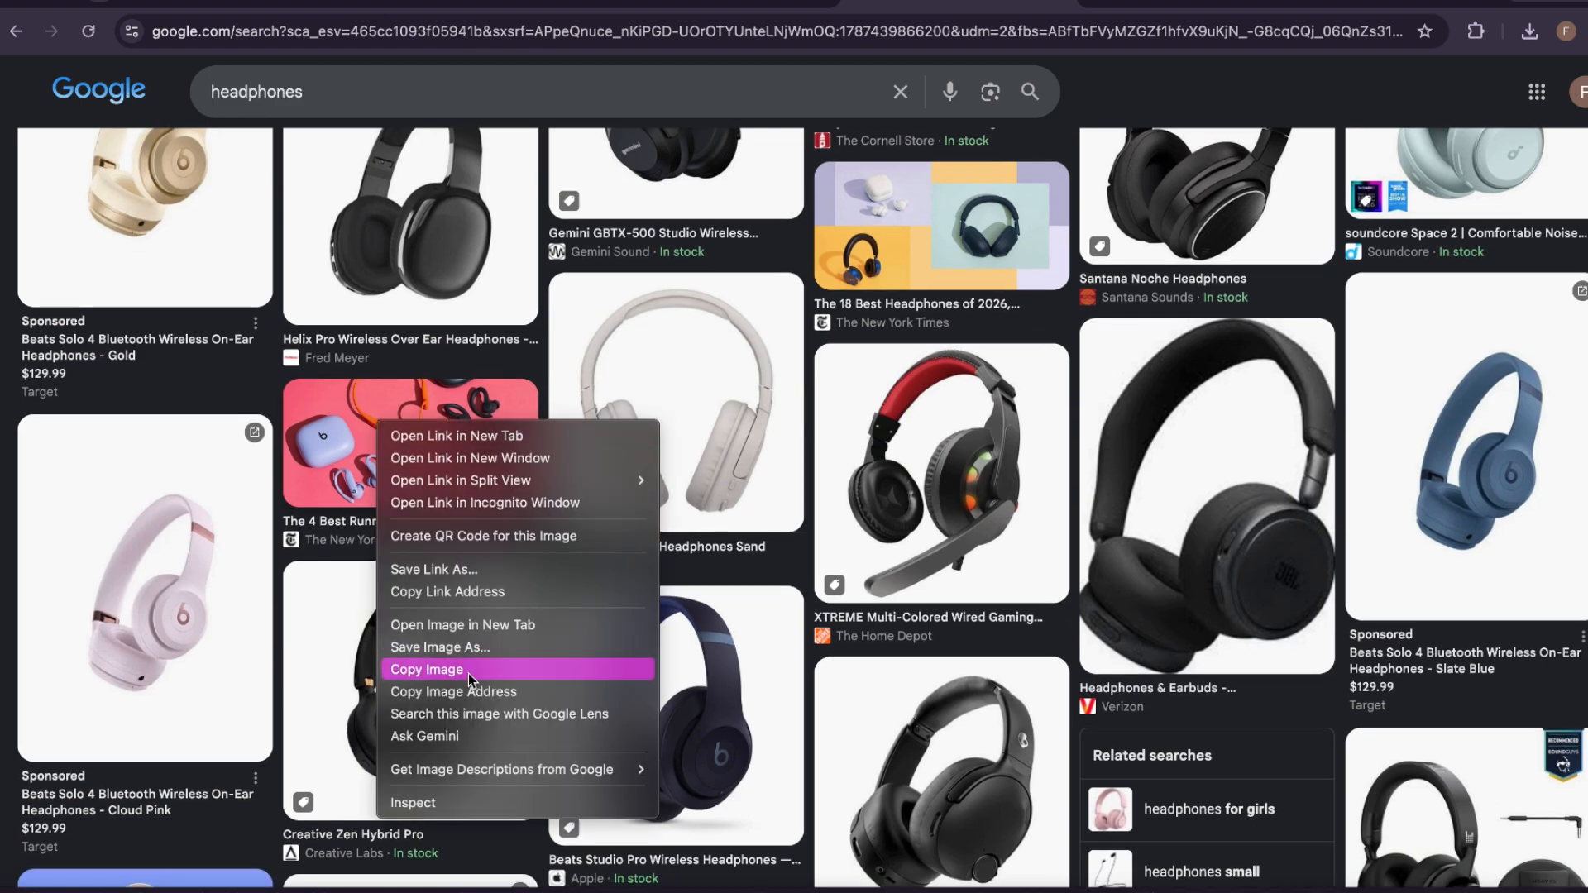
{"action": "left_click", "coordinate": [429, 669]}
- Switch to remove.bg, try to paste the copied image, and open the image URL prompt
{"action": "left_click", "coordinate": [703, 5]}
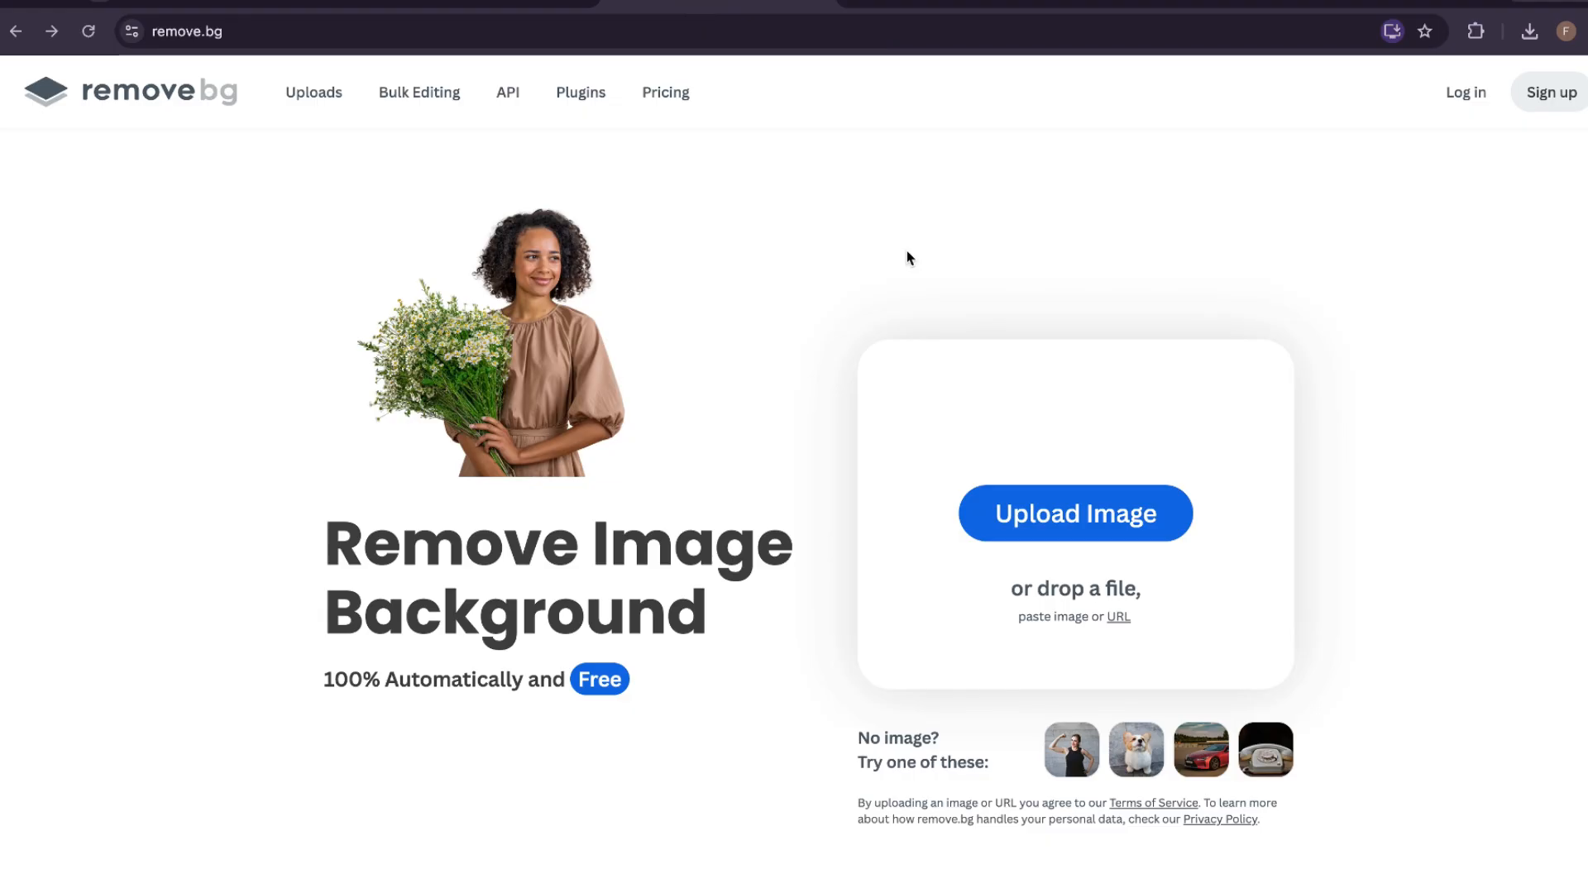
{"action": "right_click", "coordinate": [1044, 506]}
{"action": "left_click", "coordinate": [983, 586]}
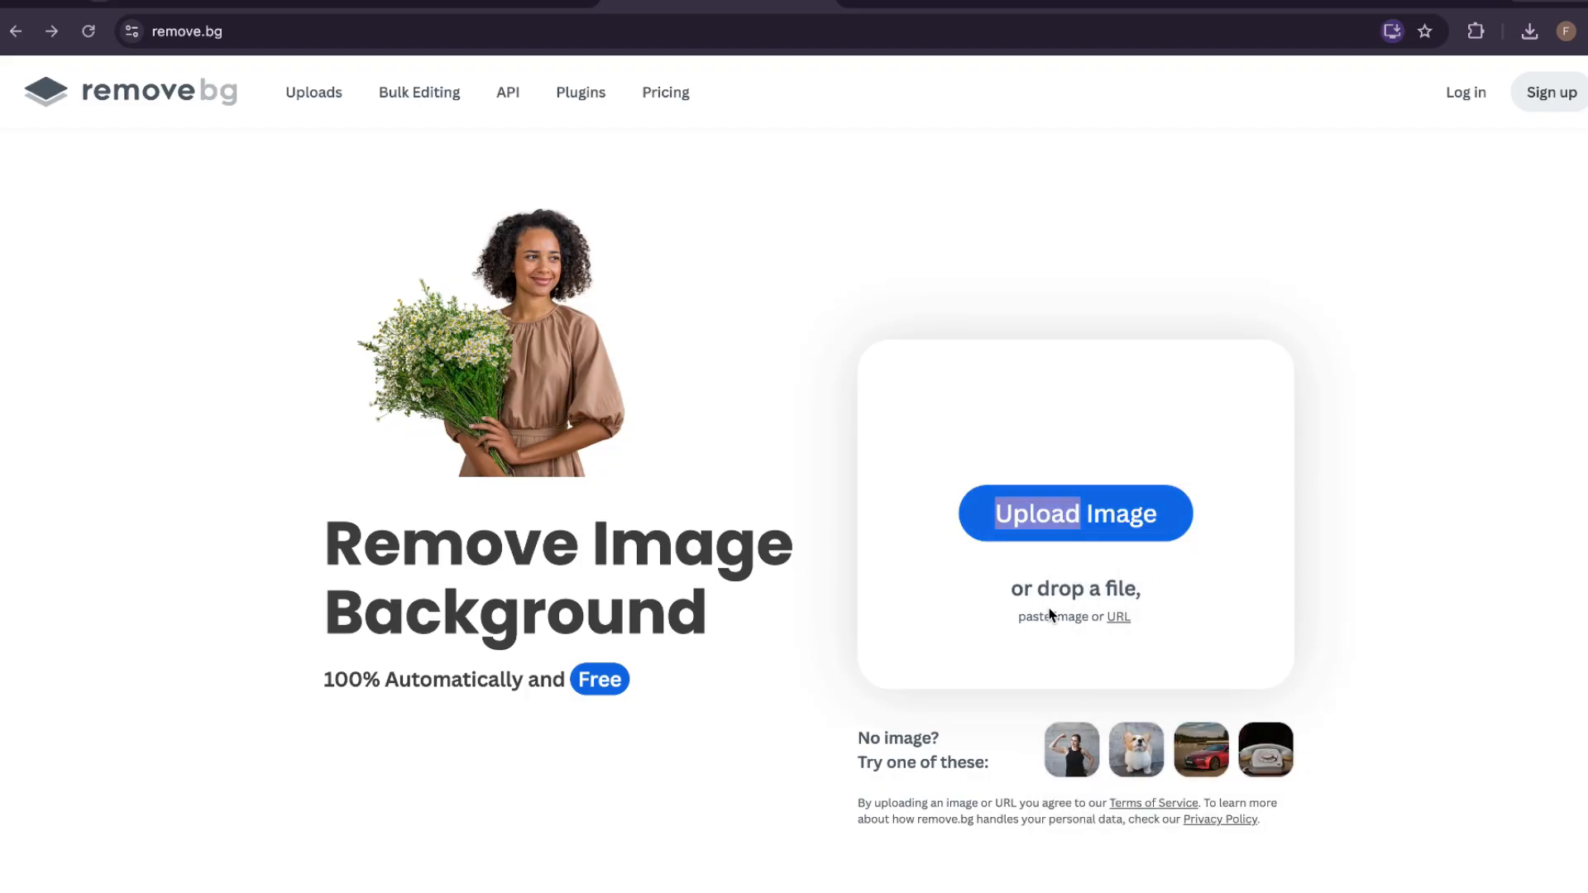
{"action": "left_click", "coordinate": [1160, 630]}
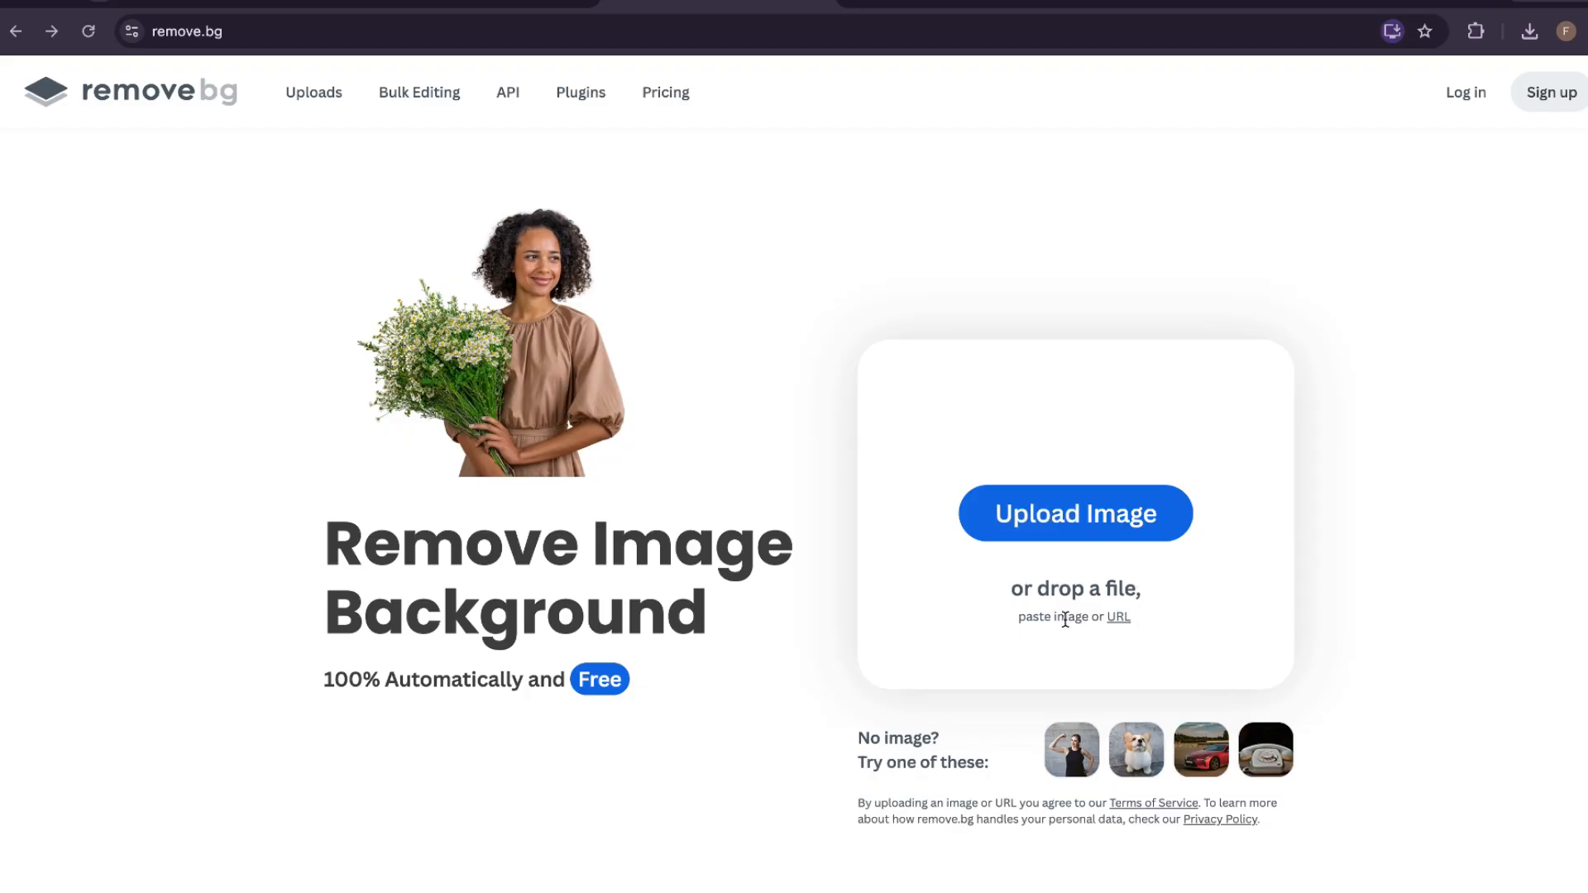
{"action": "left_click", "coordinate": [1121, 618]}
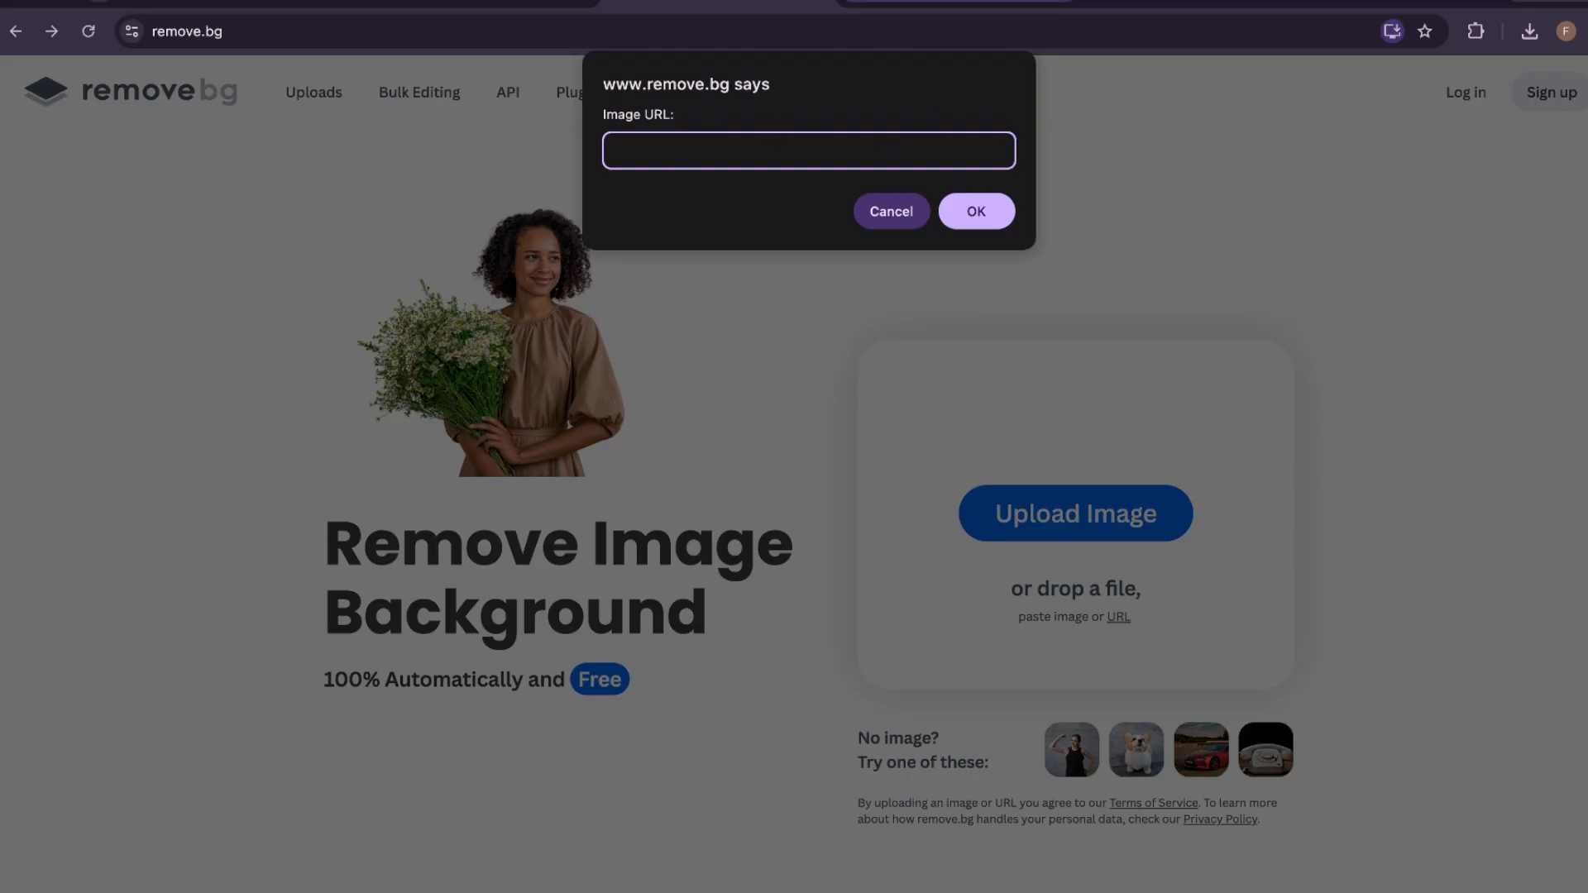
- Return to the Google image results, open the pink running headphones image, and save it as "22222" in Downloads
{"action": "left_click", "coordinate": [993, 4]}
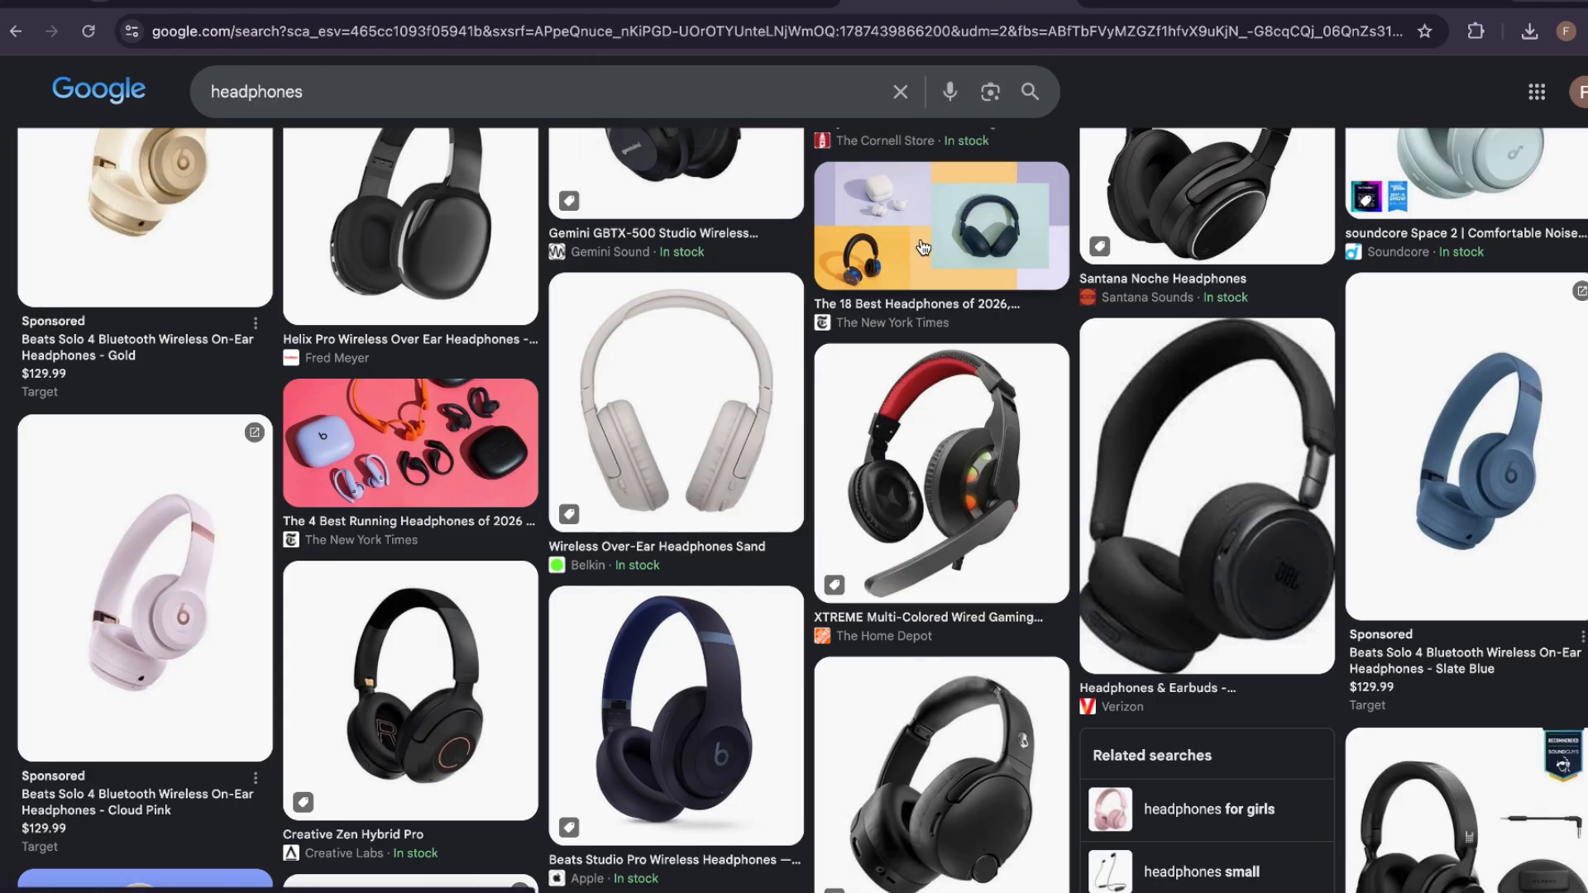
{"action": "left_click", "coordinate": [391, 456]}
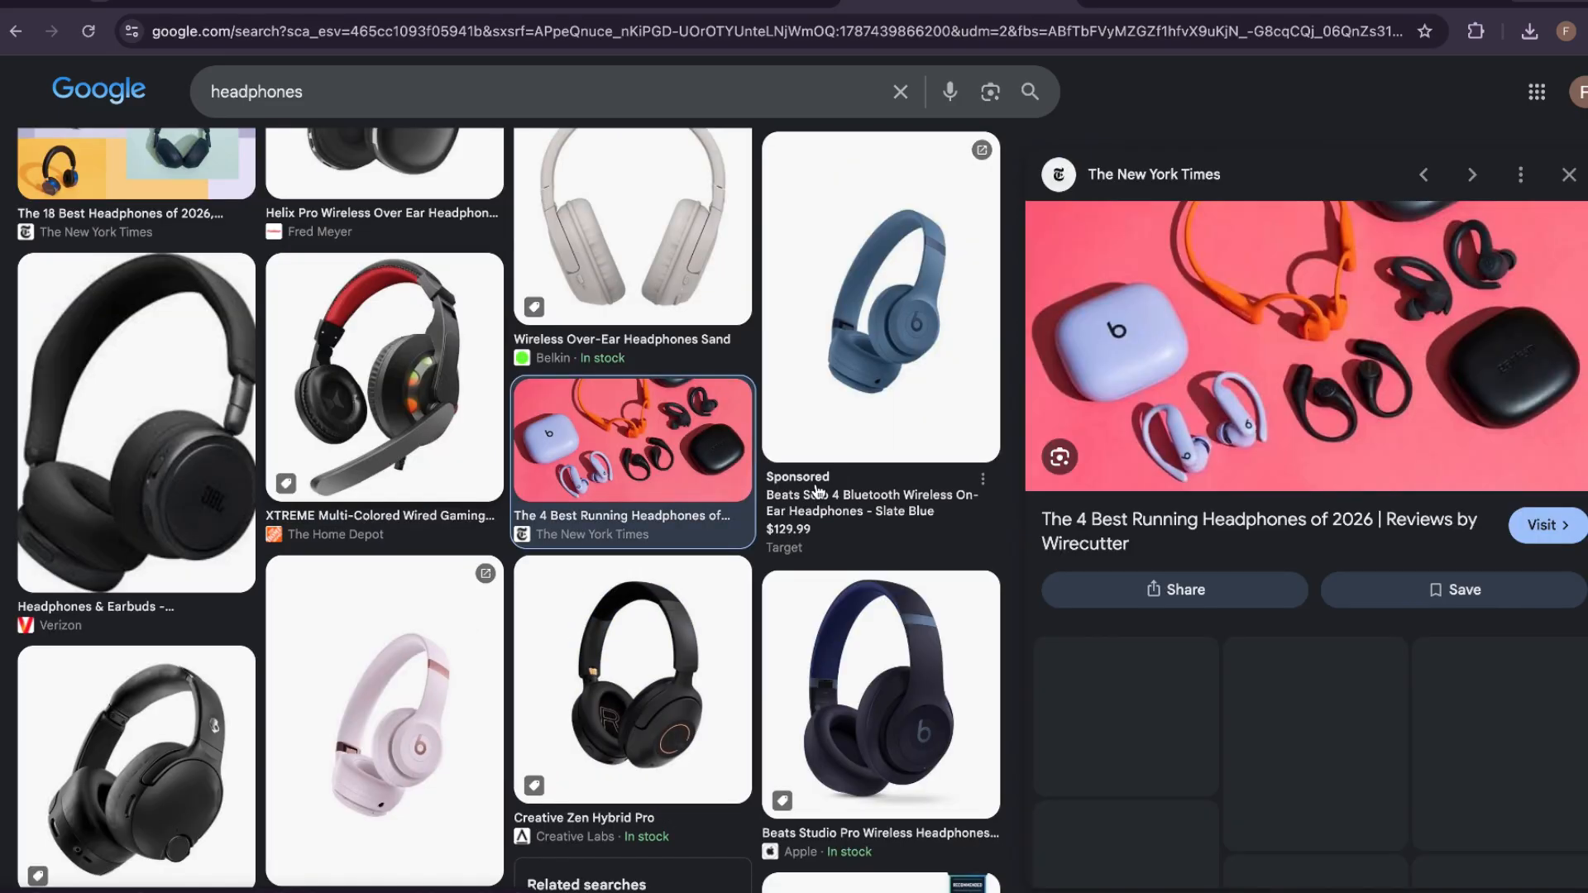
{"action": "right_click", "coordinate": [1321, 392]}
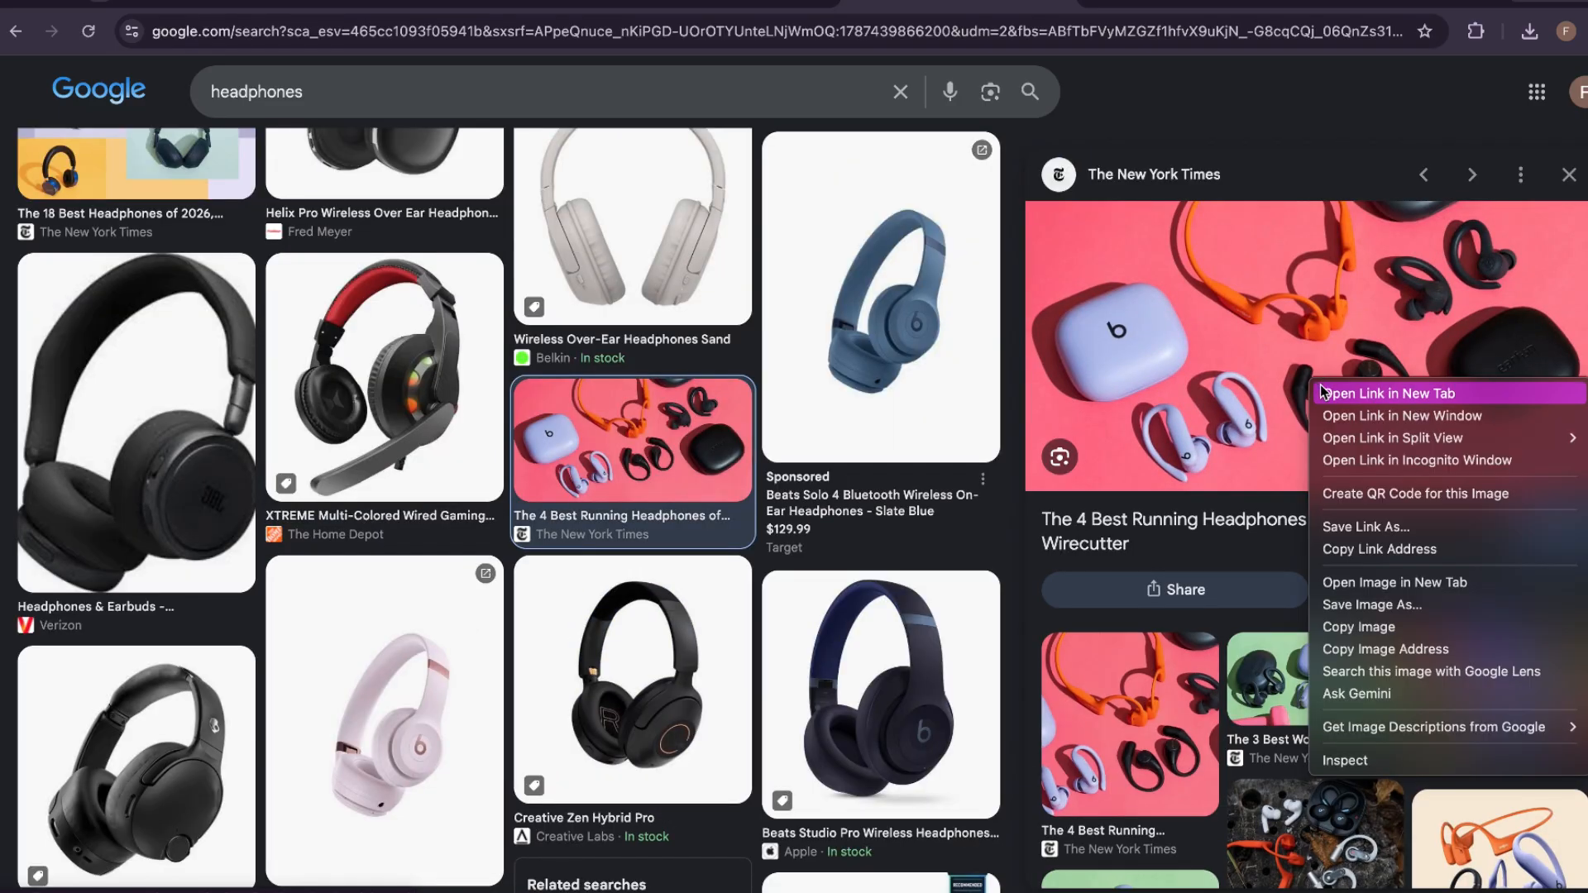
{"action": "left_click", "coordinate": [1360, 625]}
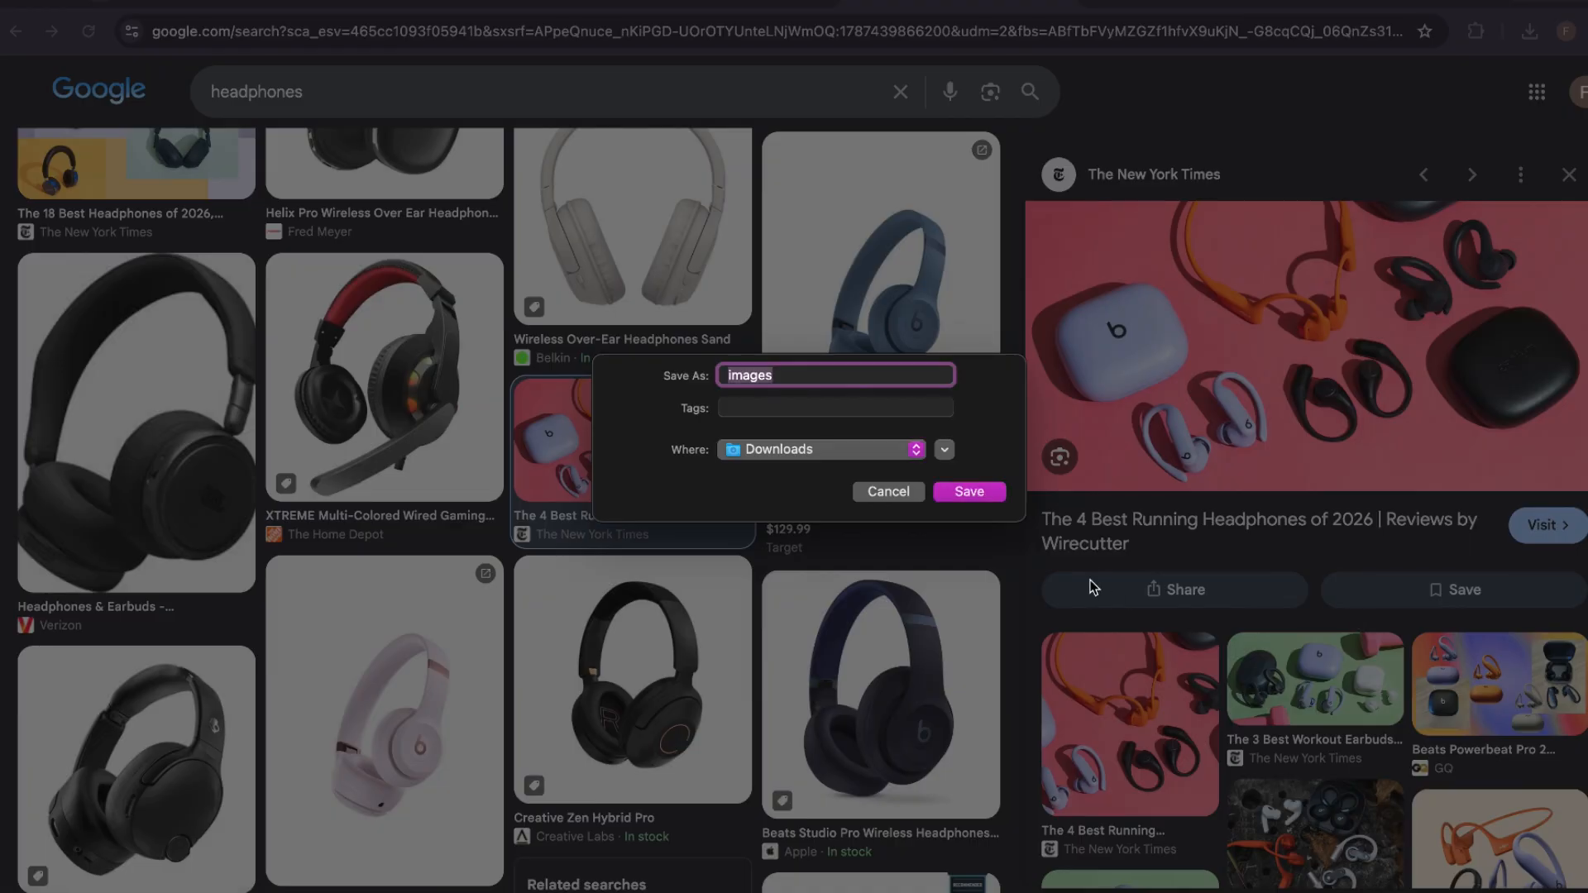
{"action": "type", "text": "22222"}
{"action": "left_click", "coordinate": [990, 497]}
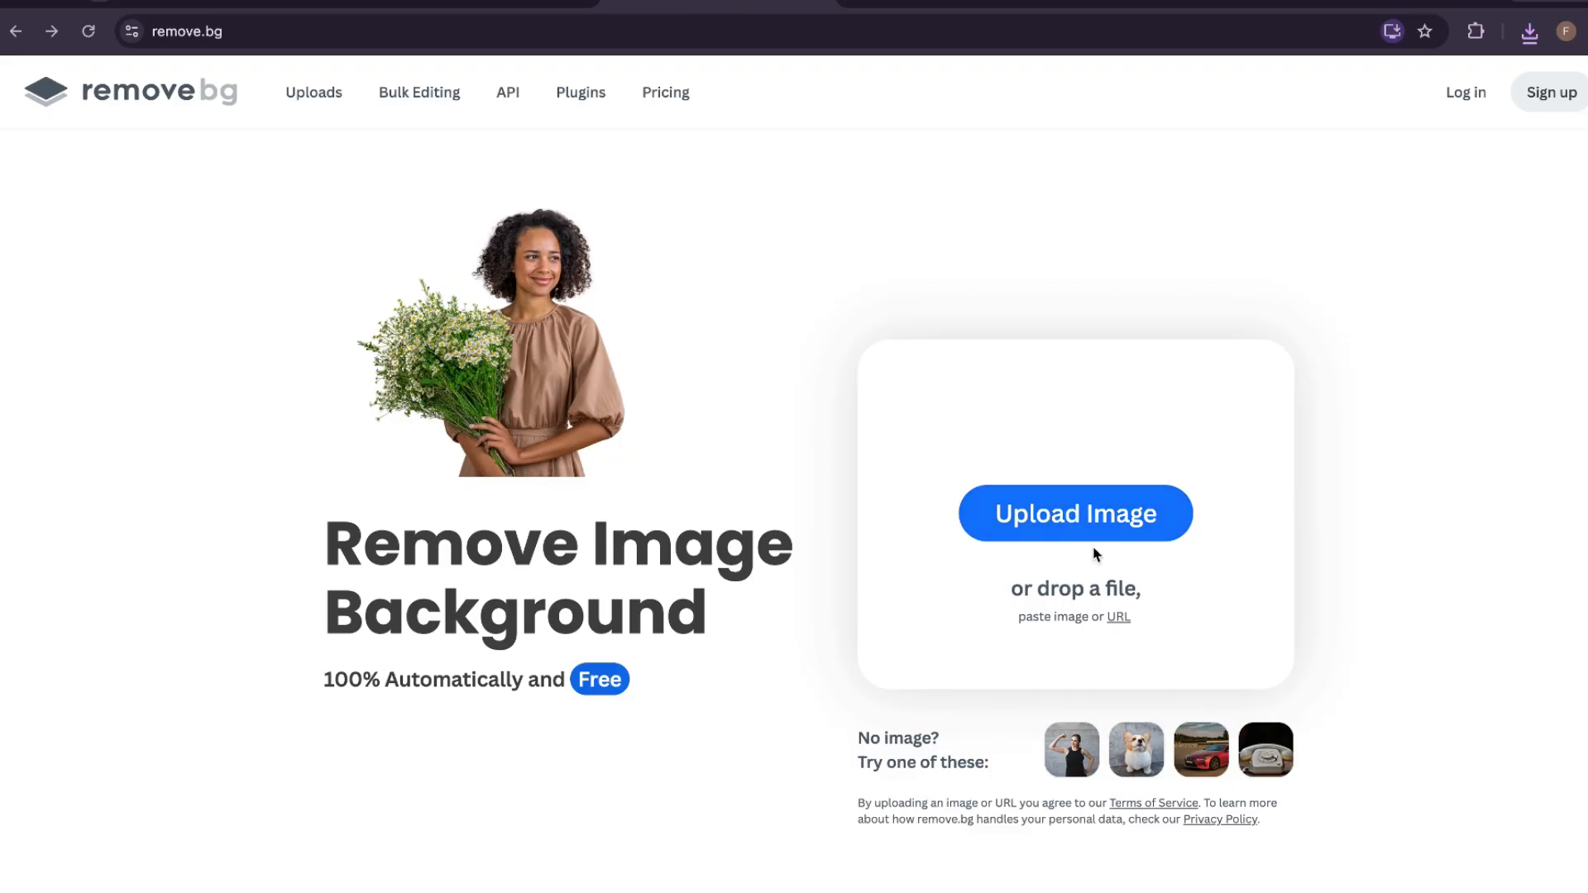
- Upload the saved "22222" image from the Downloads folder to remove.bg to remove its background
{"action": "left_click", "coordinate": [1090, 530]}
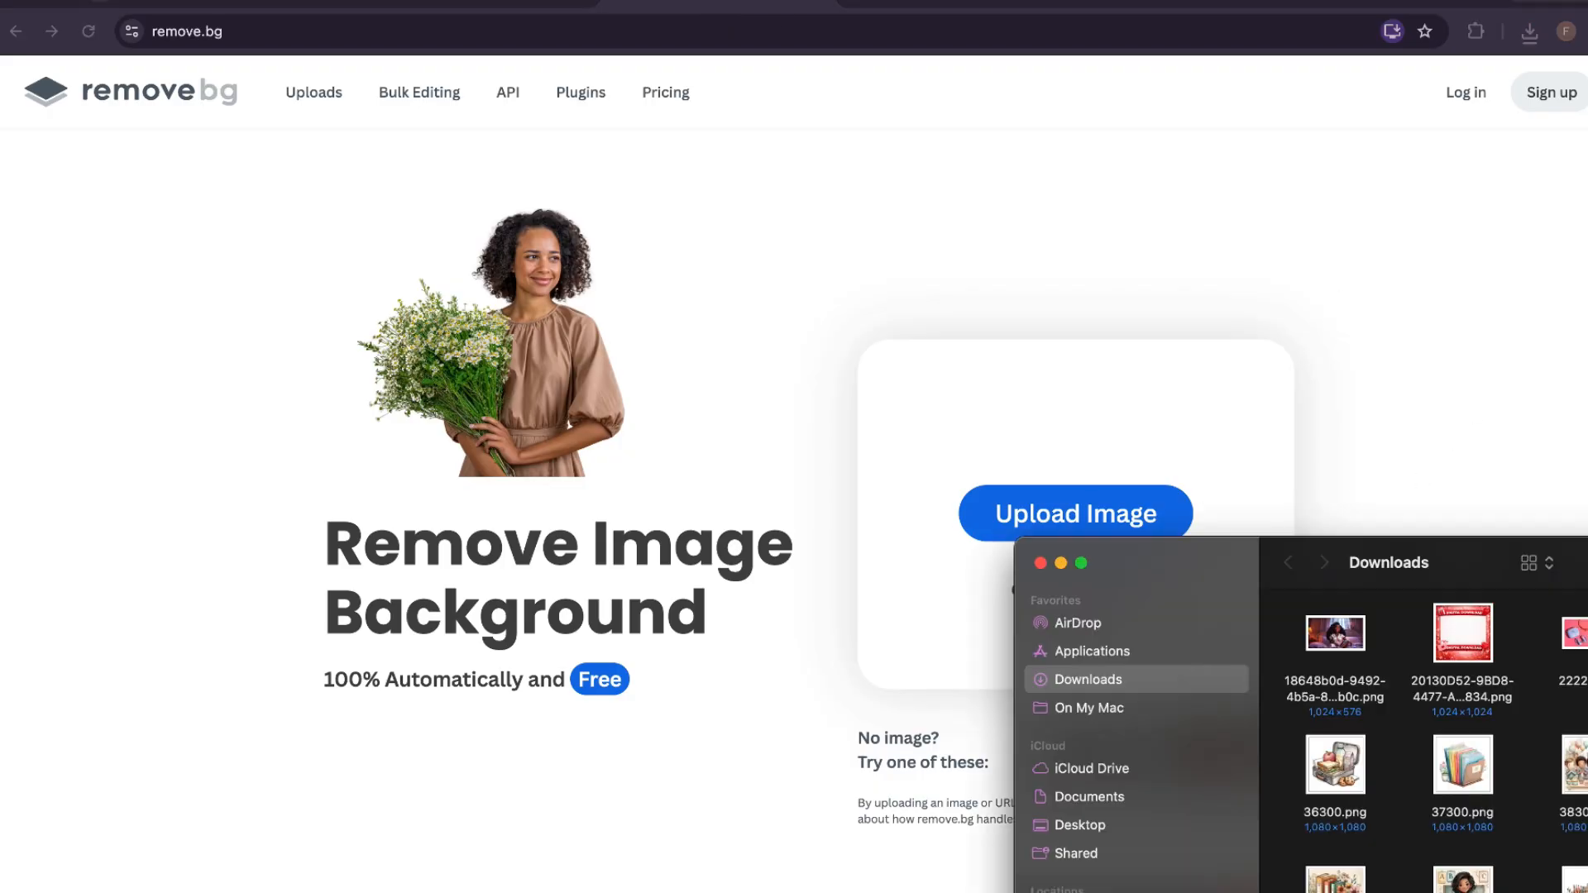
{"action": "left_click_drag", "start_coordinate": [1462, 632], "coordinate": [1044, 454]}
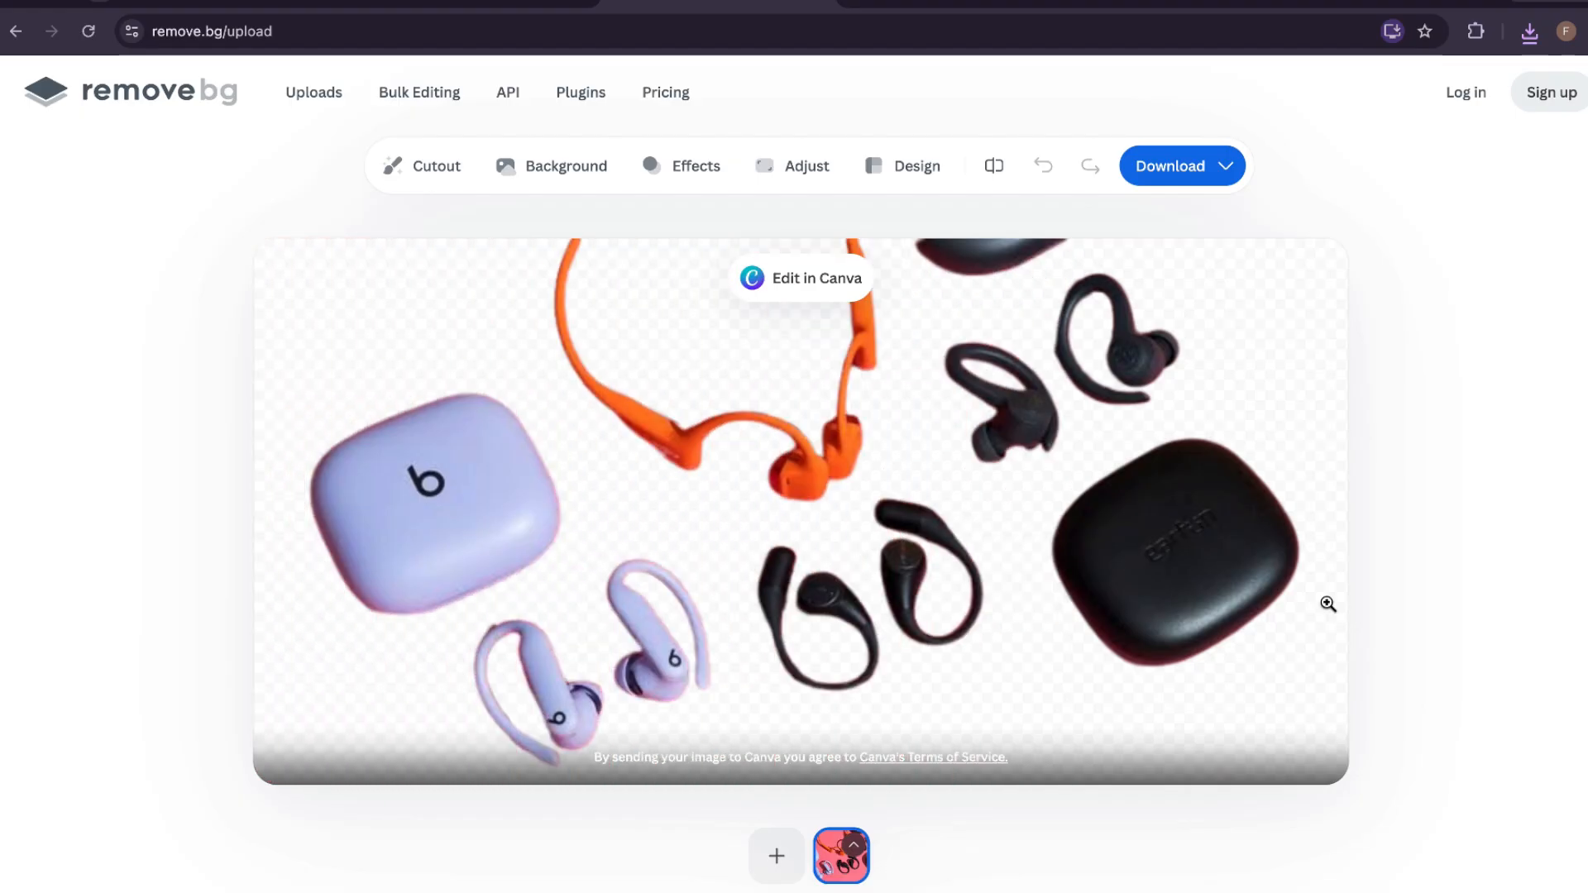
- Show the available download sizes for the headphones cutout on remove.bg
{"action": "left_click", "coordinate": [1219, 172]}
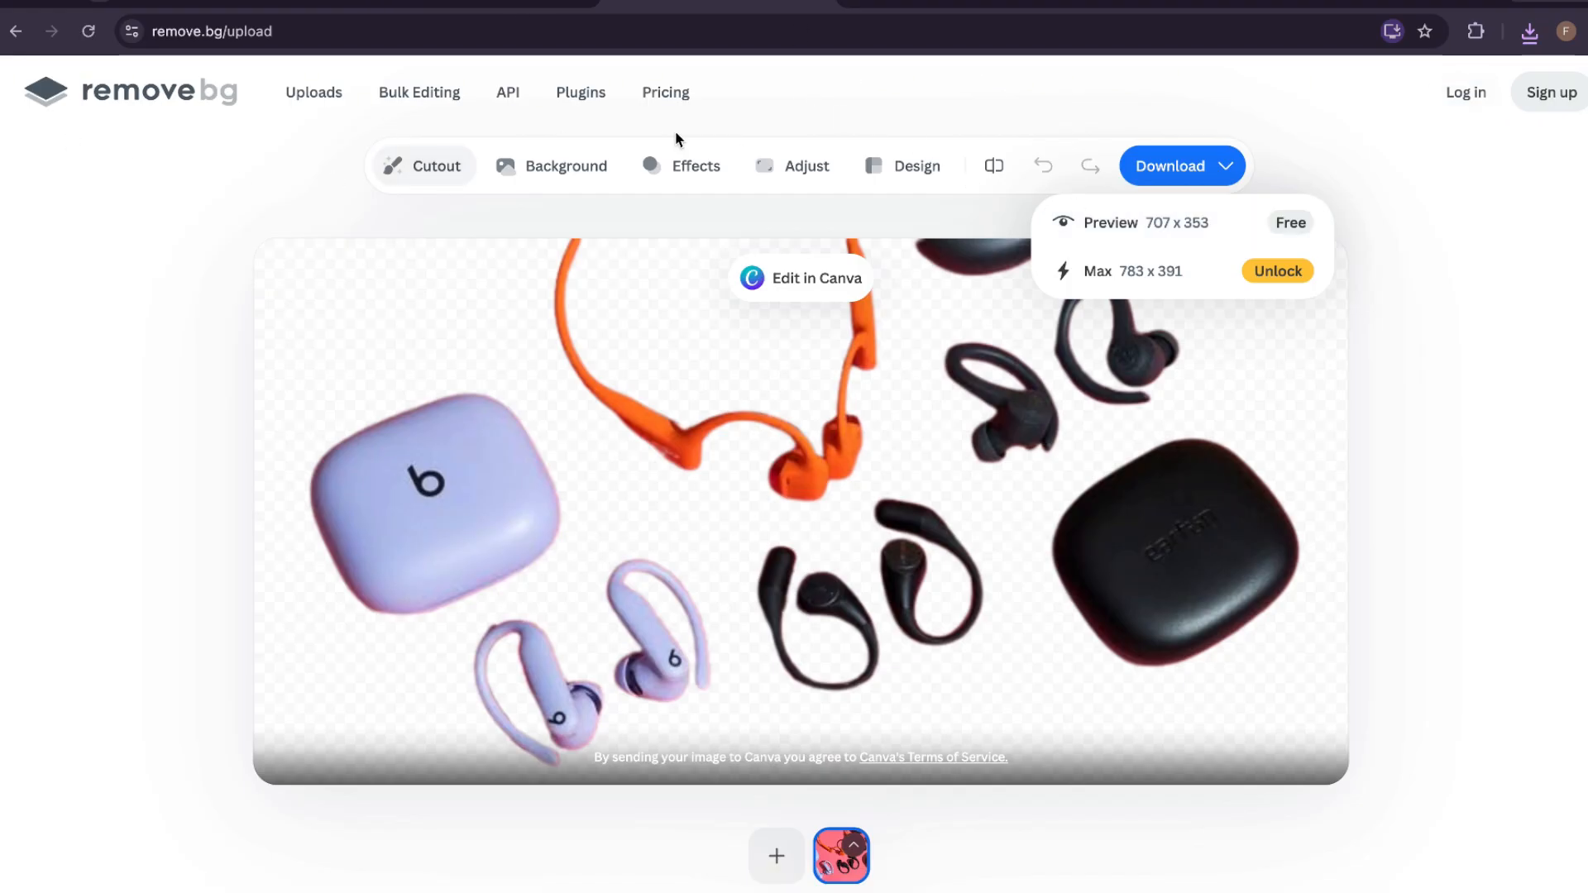
- Switch to the Canva design, delete both "Music is my escape" images from page 3, and delete the page itself
{"action": "left_click", "coordinate": [456, 2]}
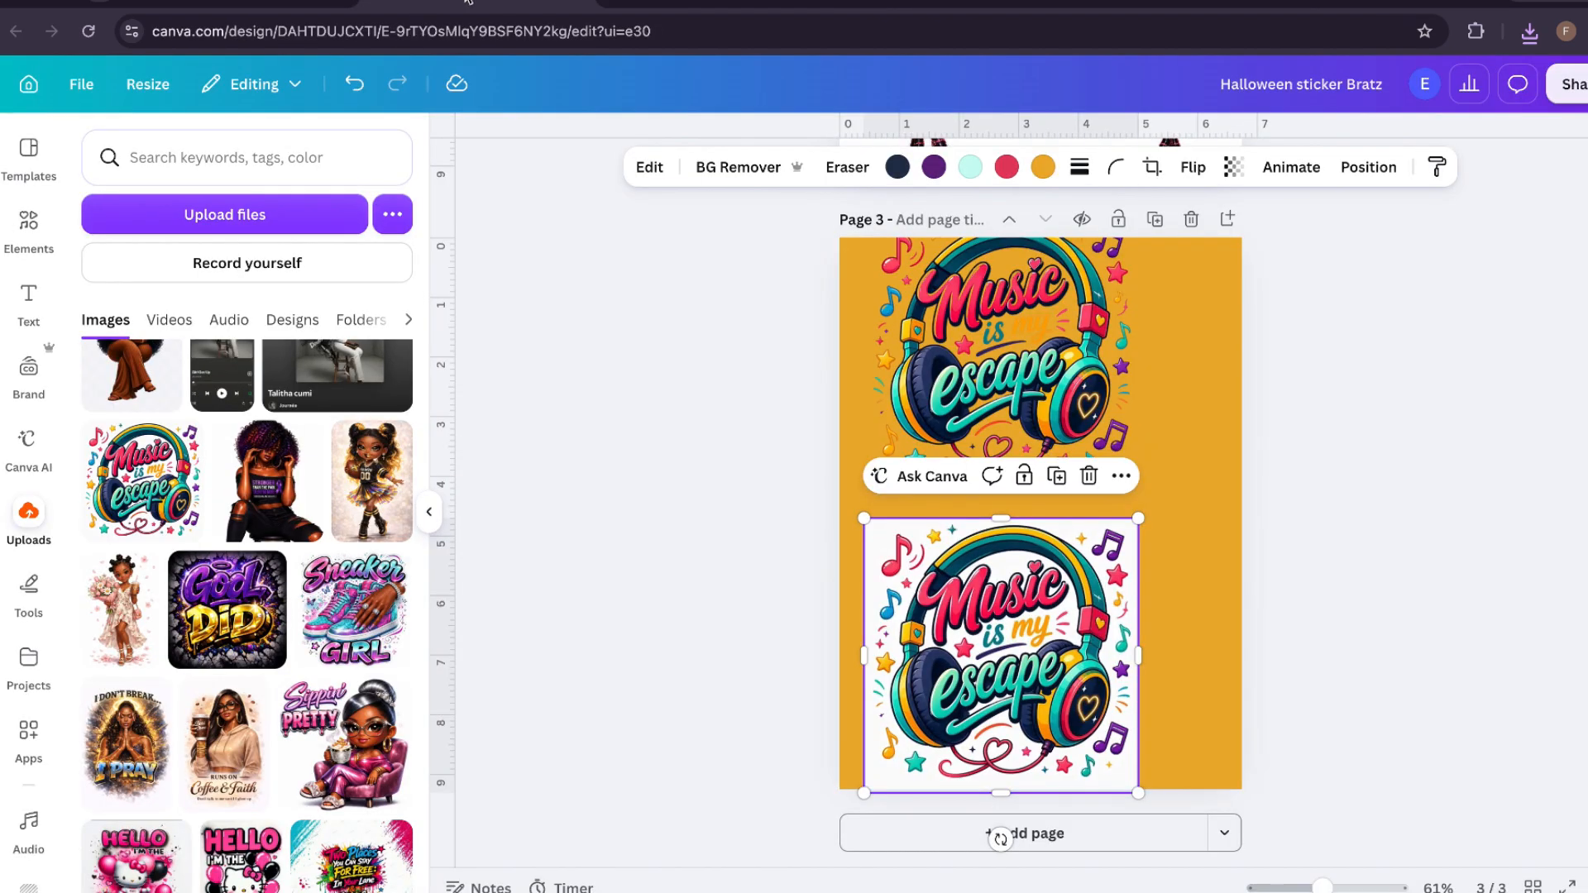
{"action": "right_click", "coordinate": [1084, 396]}
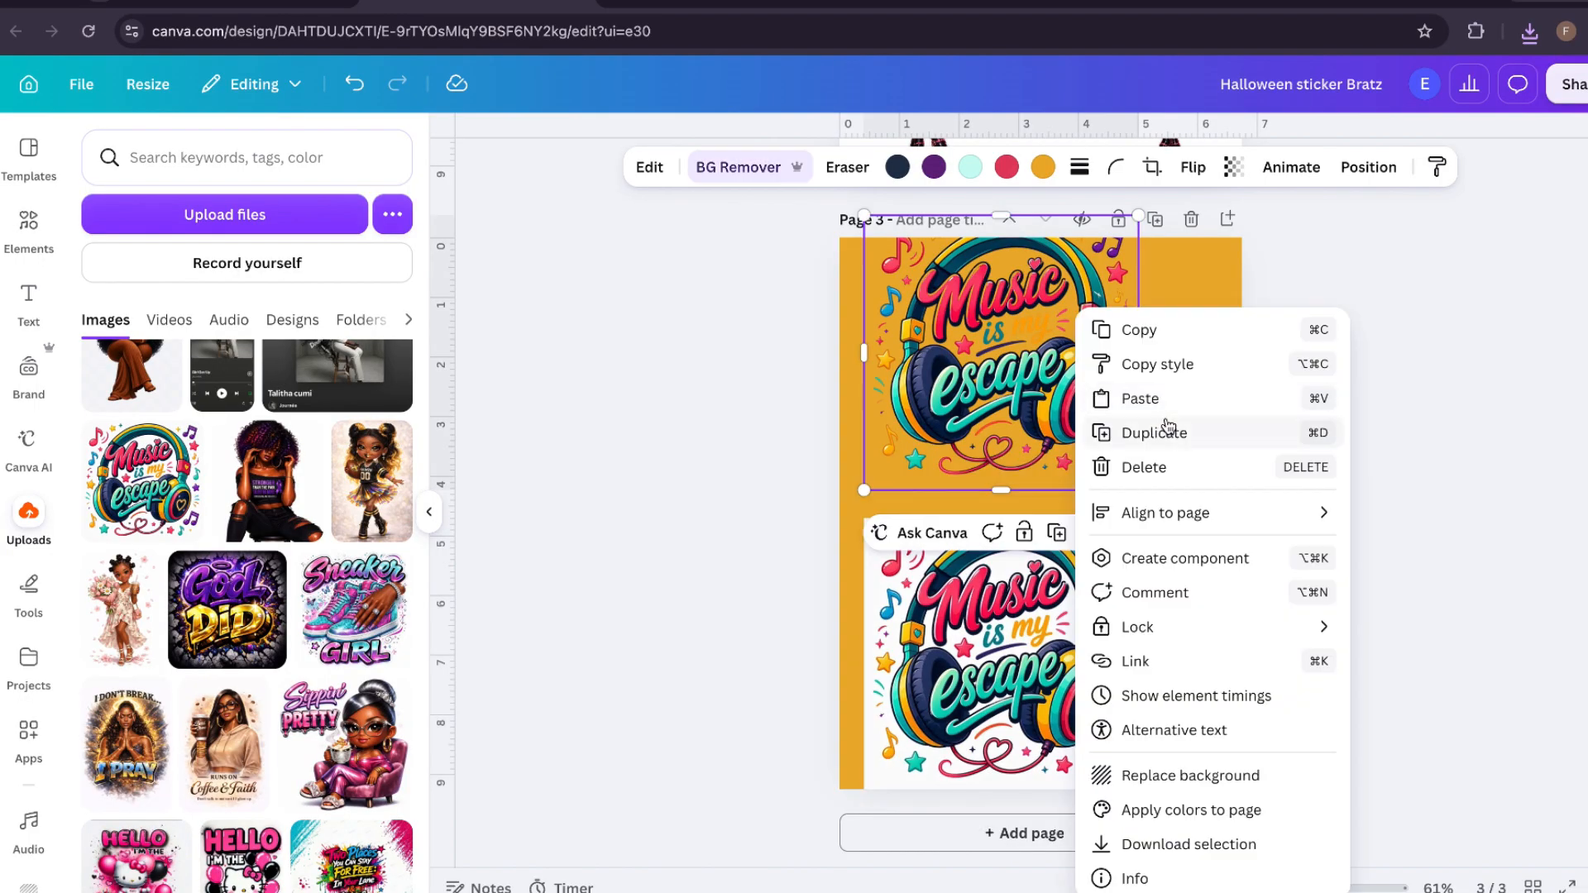
{"action": "left_click", "coordinate": [1147, 469]}
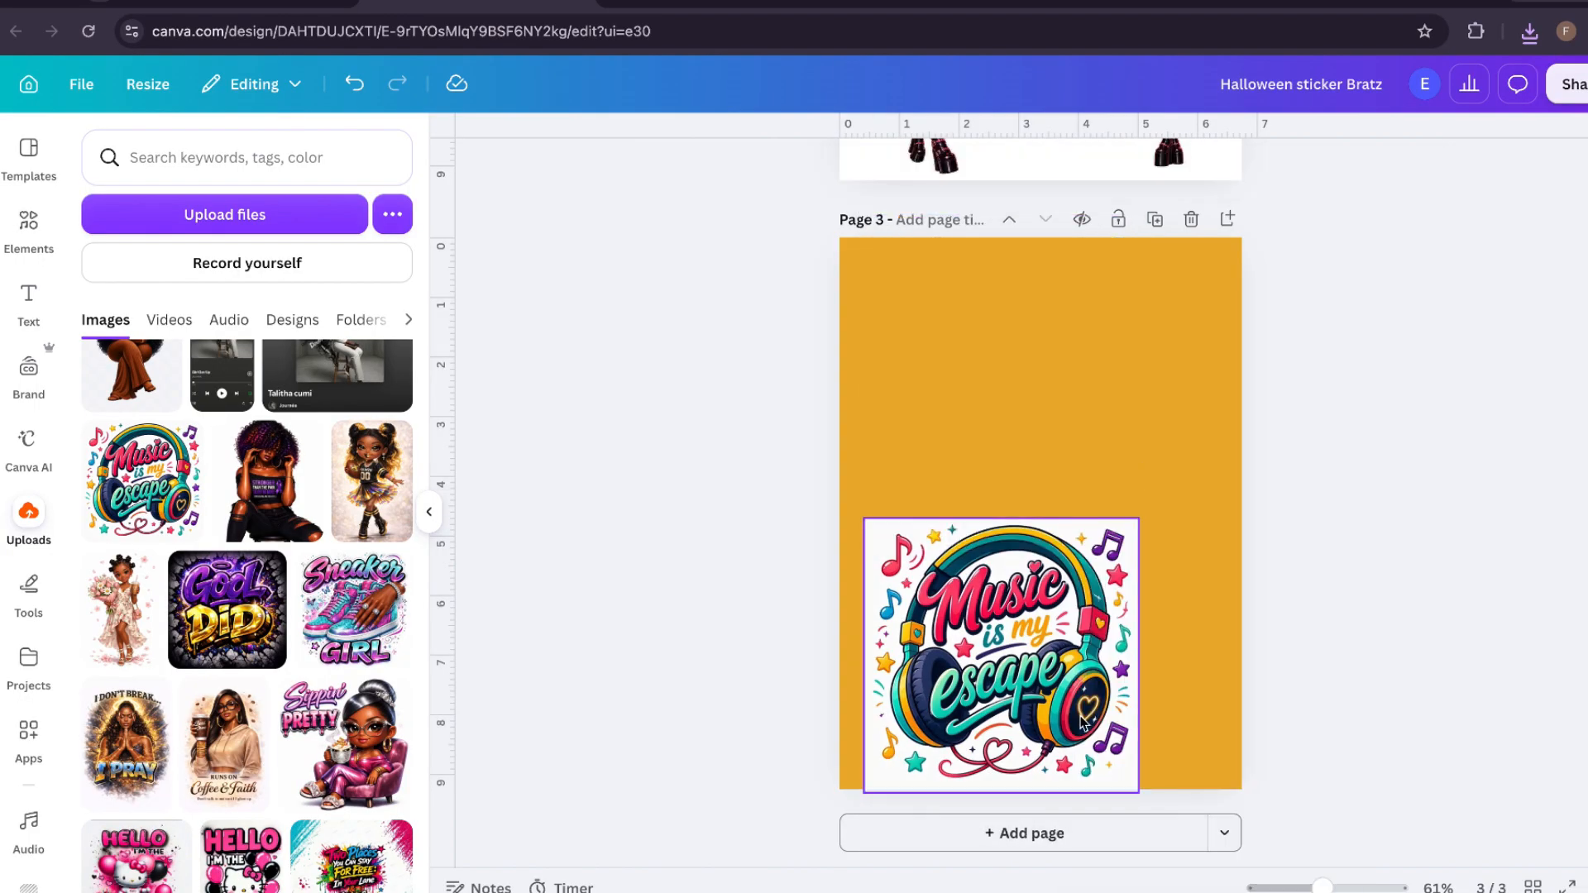
{"action": "right_click", "coordinate": [1059, 711]}
{"action": "left_click", "coordinate": [1091, 480]}
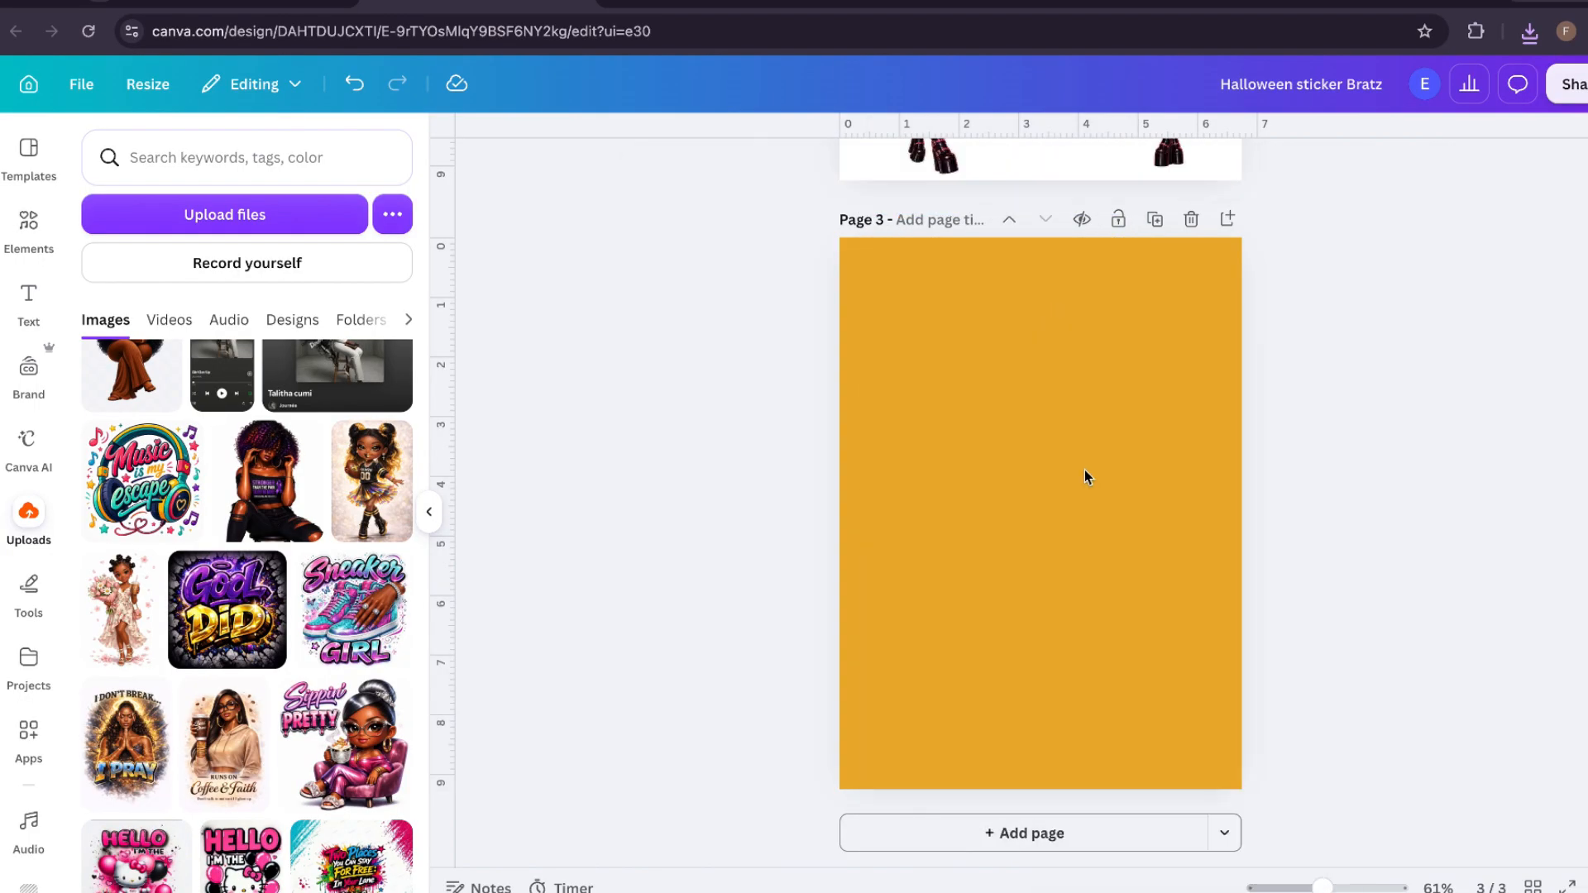
{"action": "left_click", "coordinate": [1191, 219]}
- Set up a PNG download of only page 1, the package front, with the size increased to 4,378 × 6,000 px
{"action": "scroll", "coordinate": [1099, 387], "scroll_direction": "up", "scroll_amount": 7}
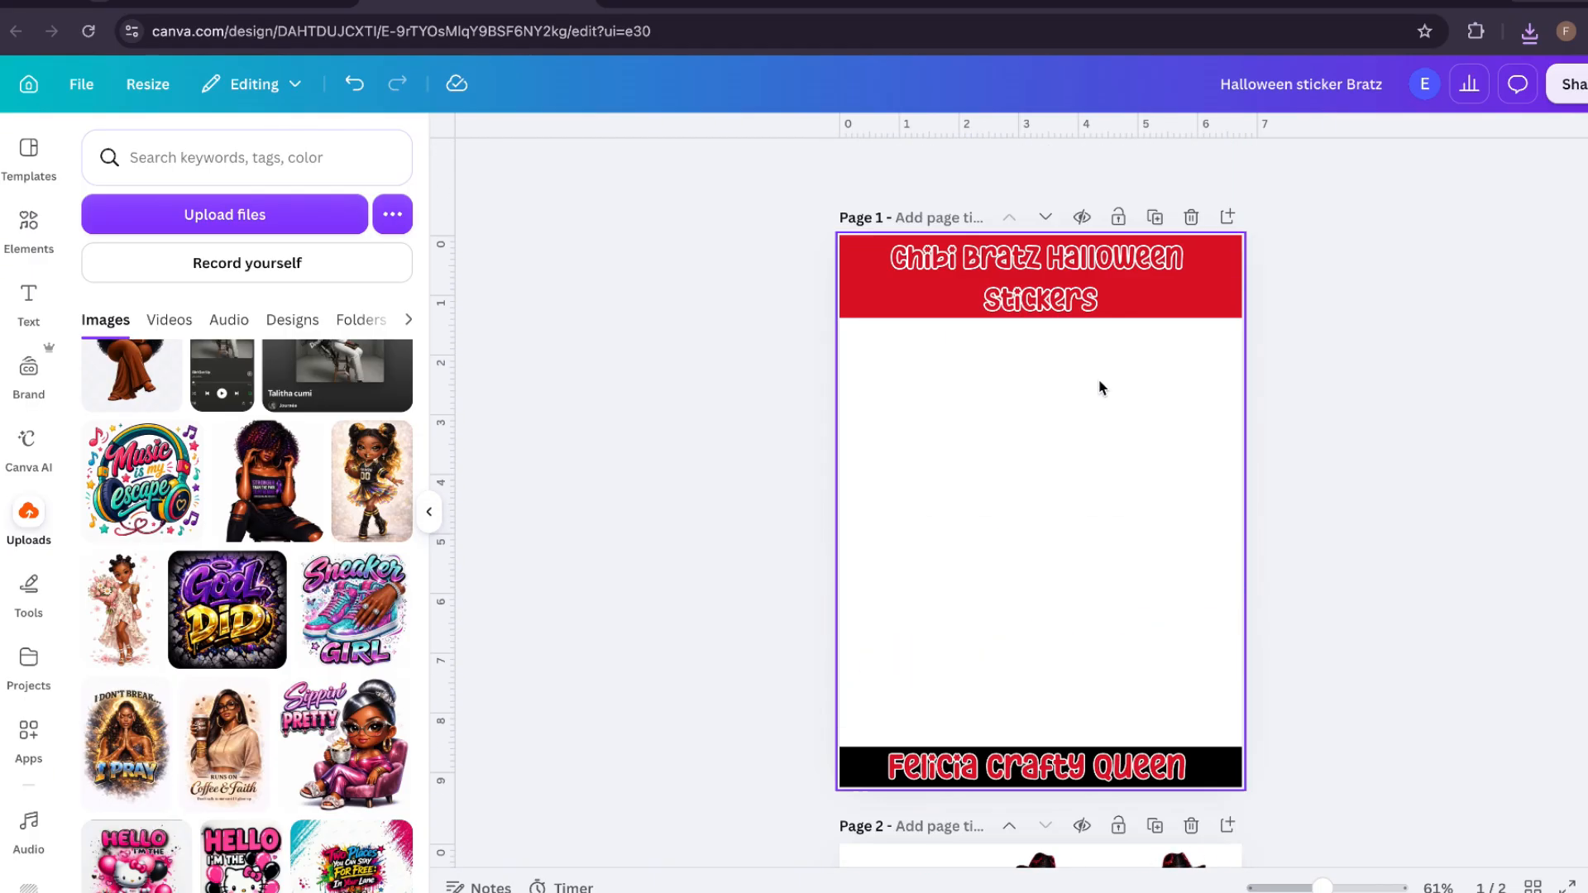
{"action": "scroll", "coordinate": [1099, 387], "scroll_direction": "down", "scroll_amount": 3}
{"action": "scroll", "coordinate": [1099, 388], "scroll_direction": "down", "scroll_amount": 1}
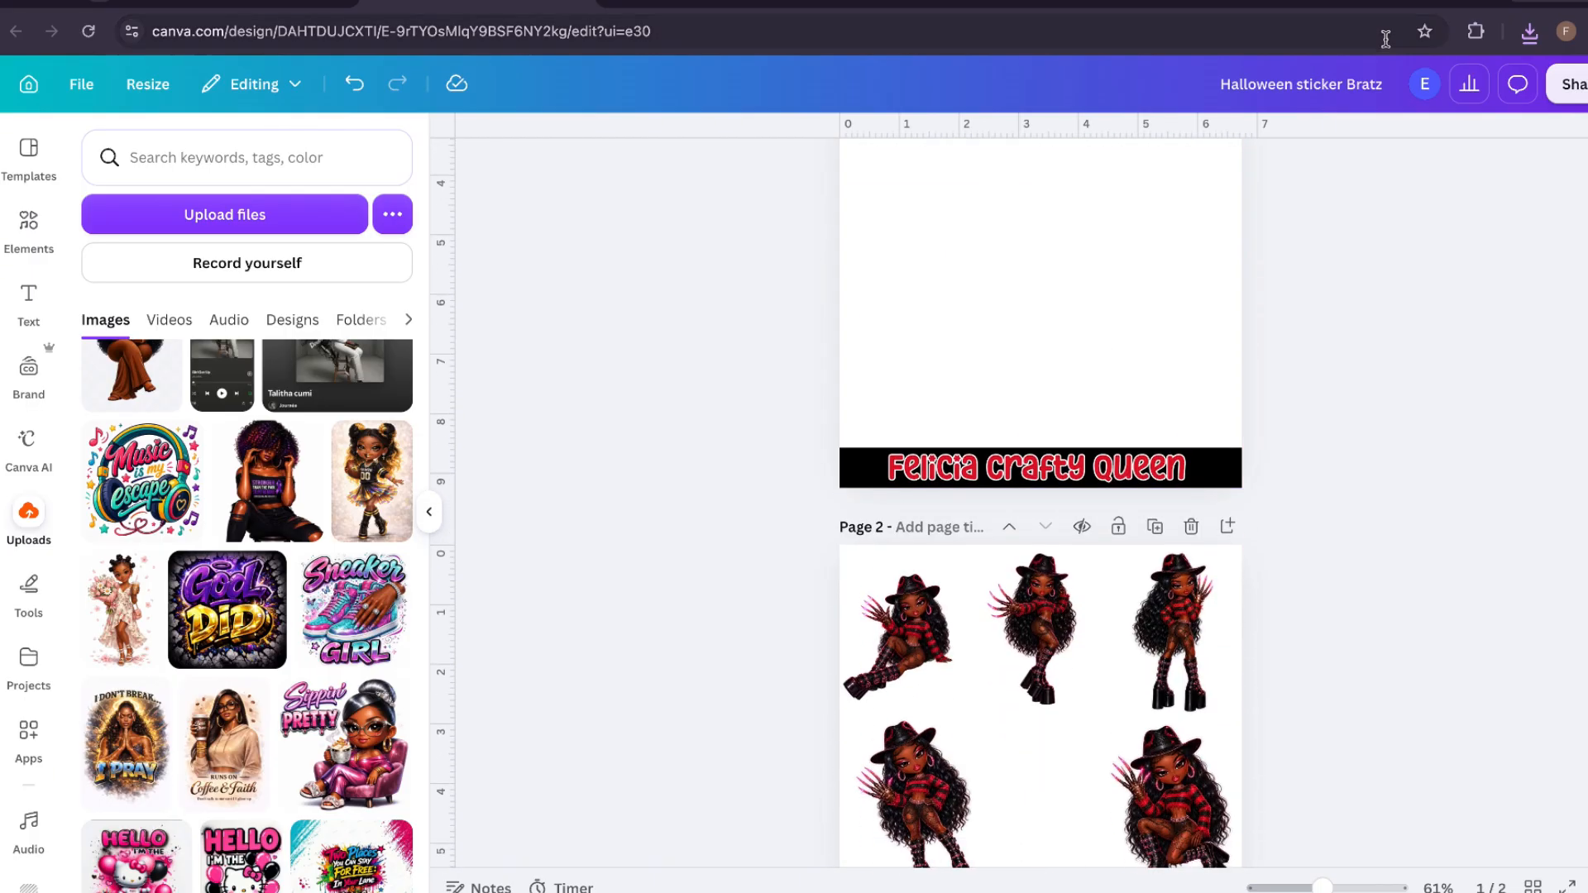
{"action": "left_click", "coordinate": [1562, 90]}
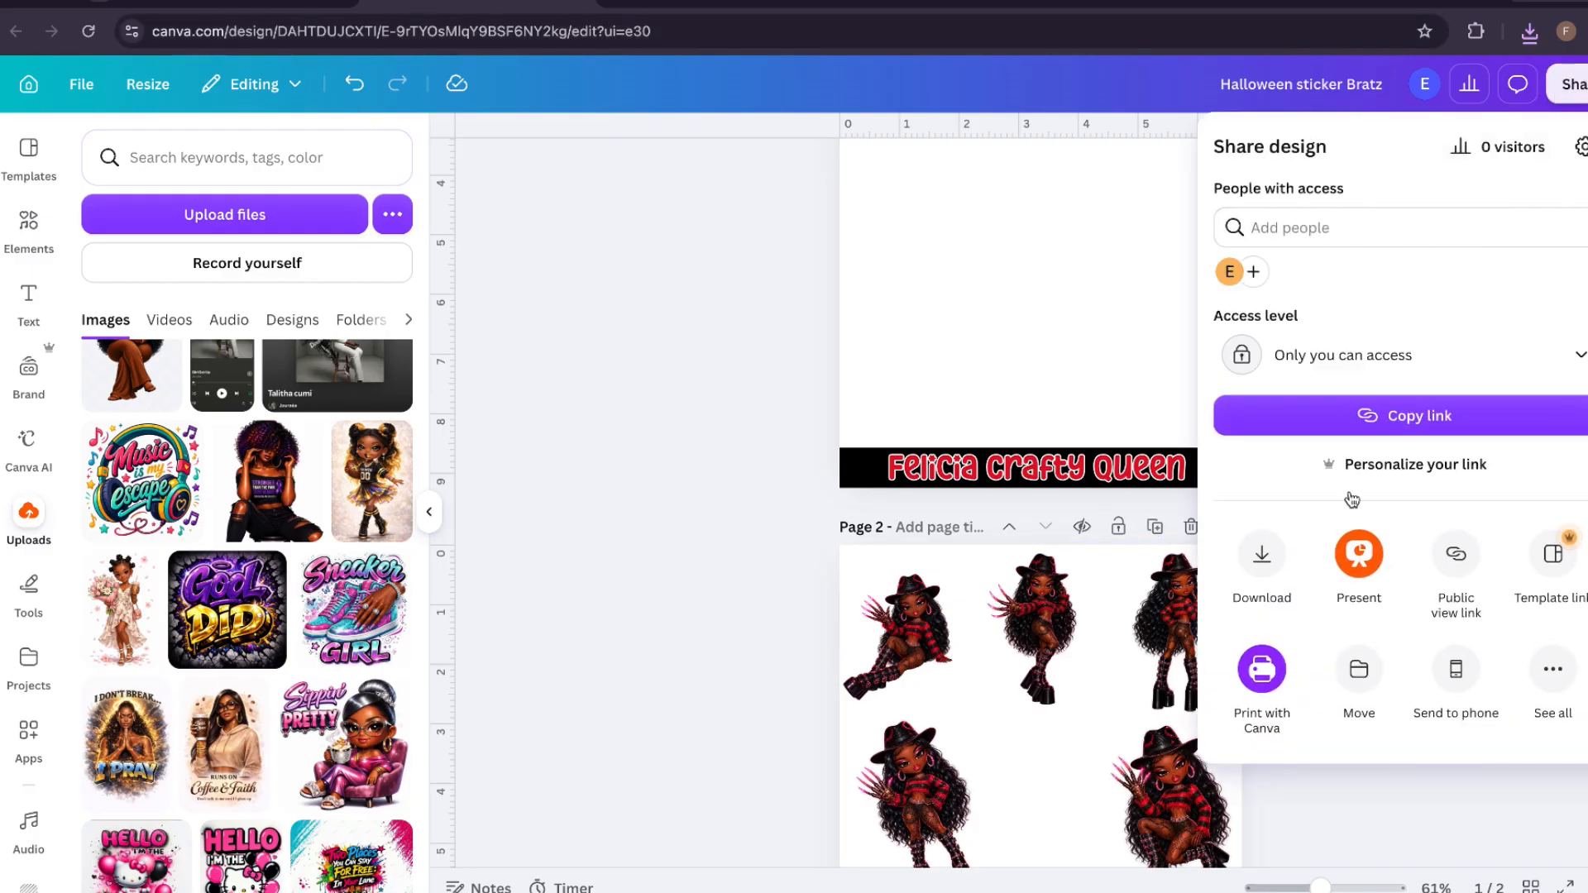
{"action": "left_click", "coordinate": [1263, 570]}
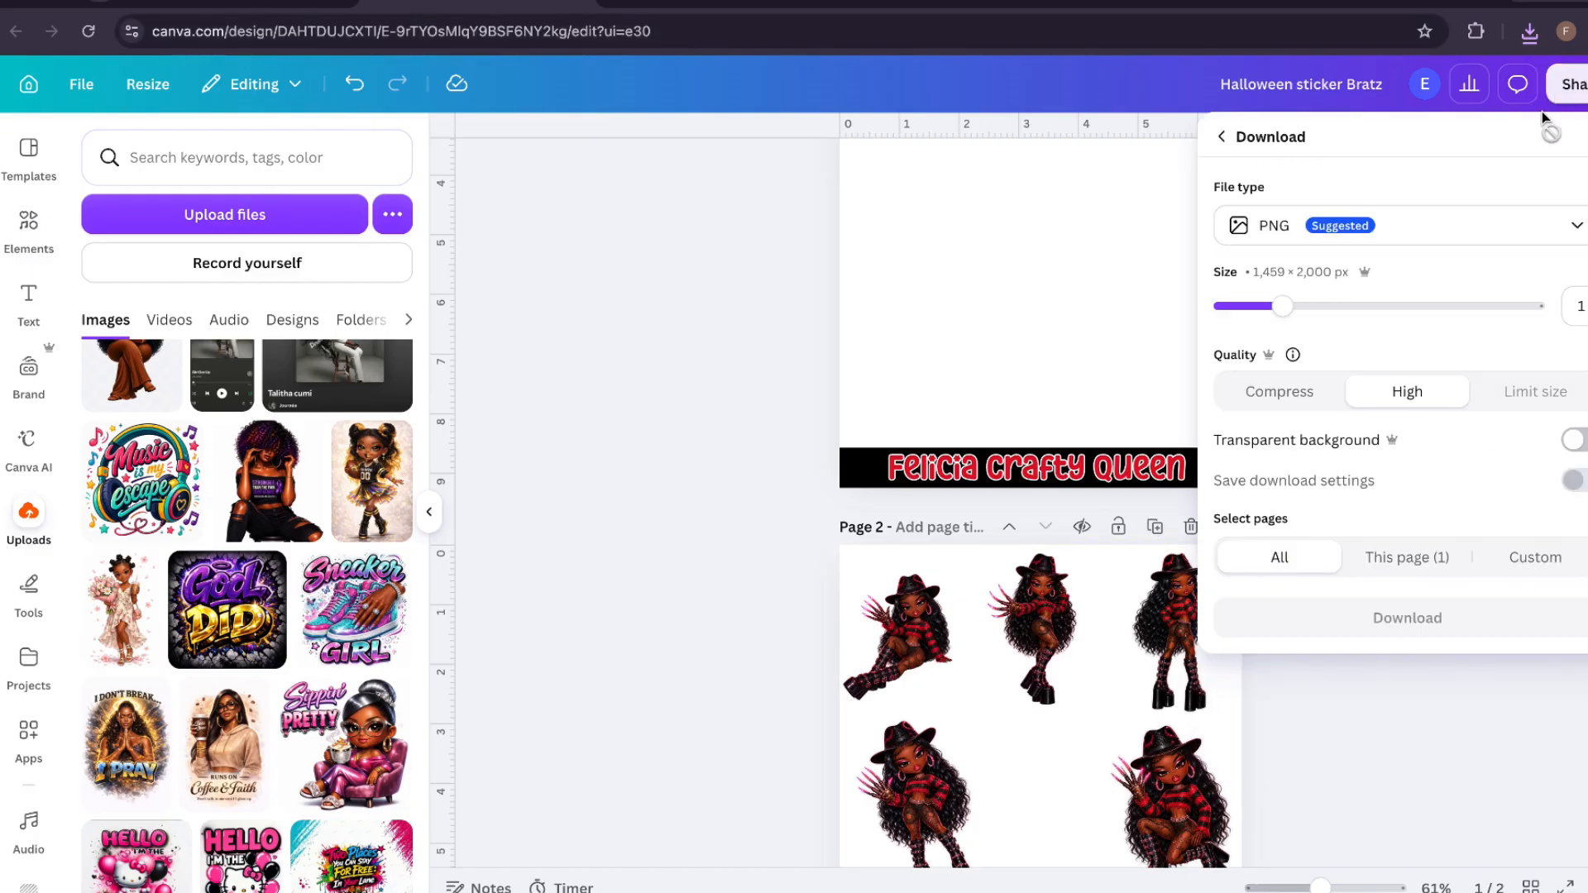
{"action": "left_click", "coordinate": [1403, 560]}
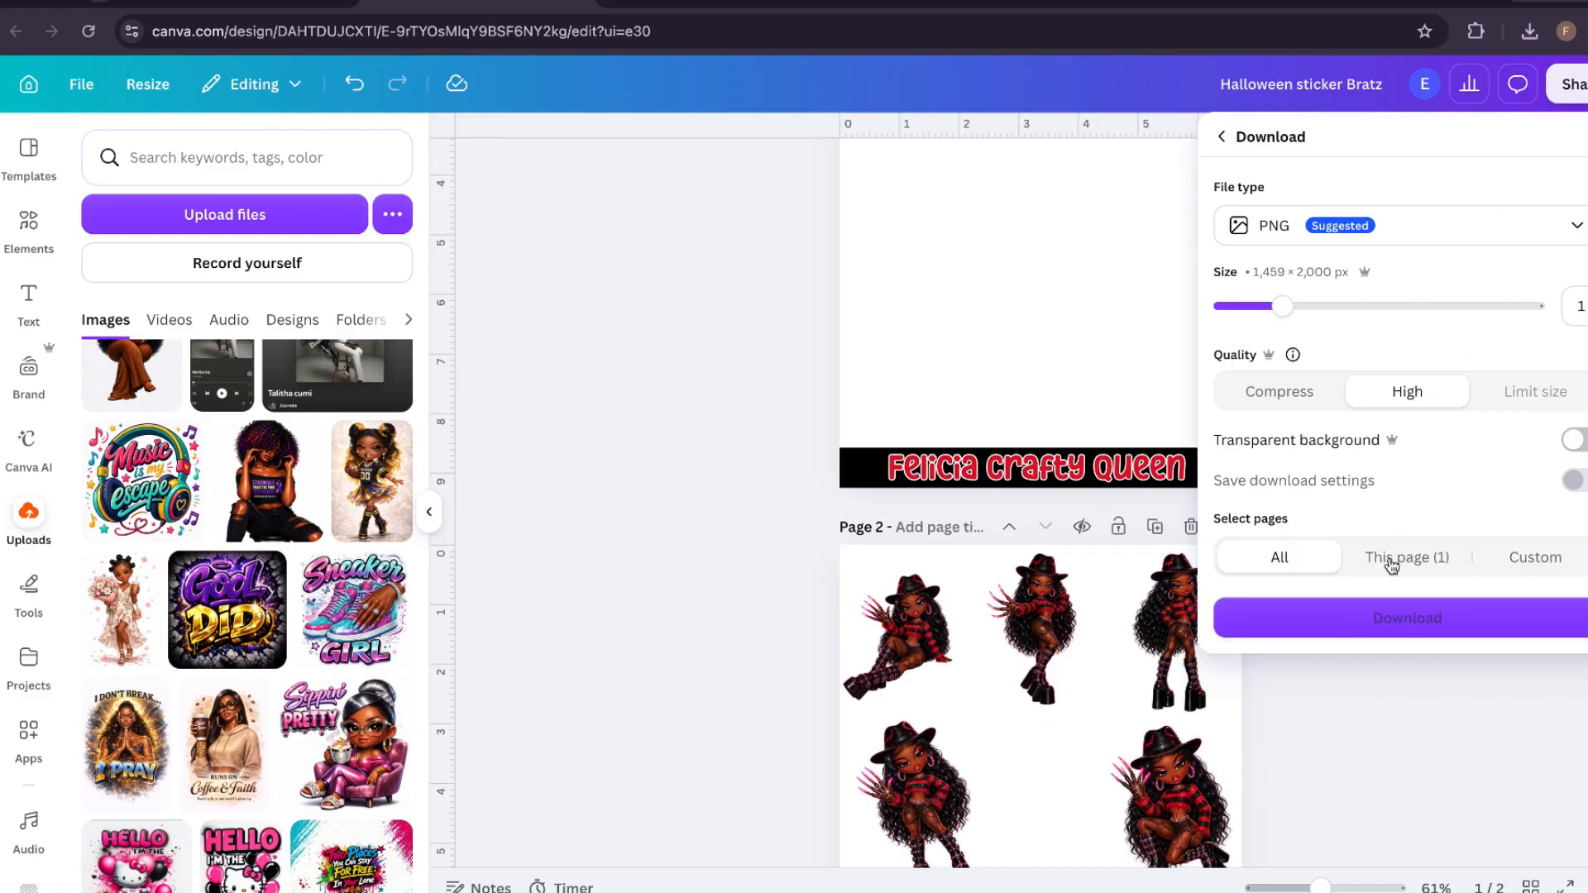
{"action": "left_click", "coordinate": [1391, 559]}
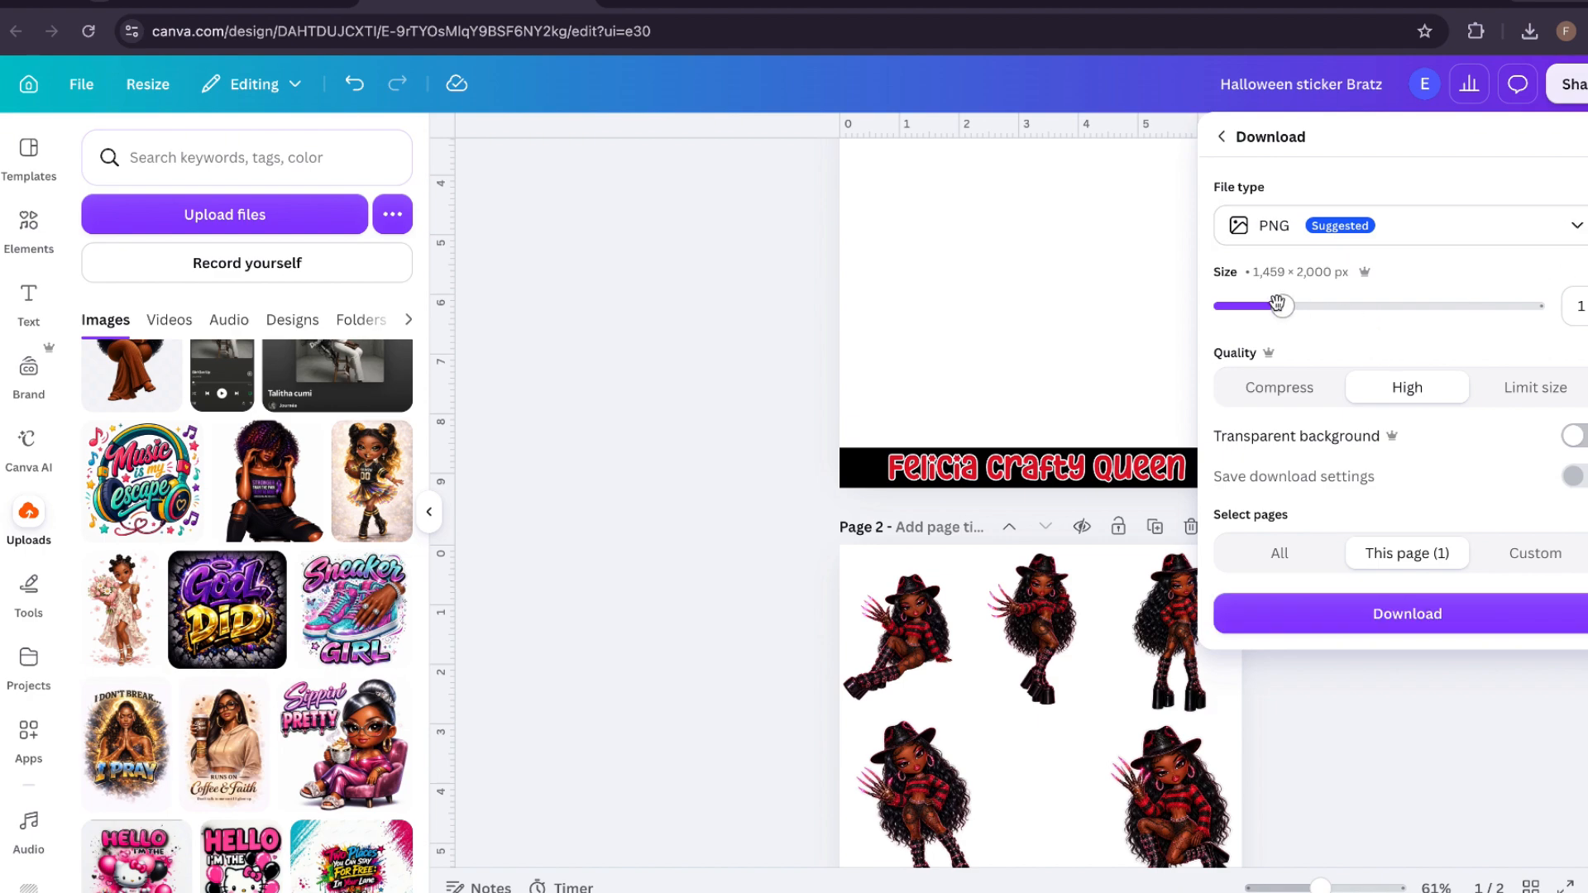
{"action": "left_click_drag", "start_coordinate": [1282, 306], "coordinate": [1521, 308]}
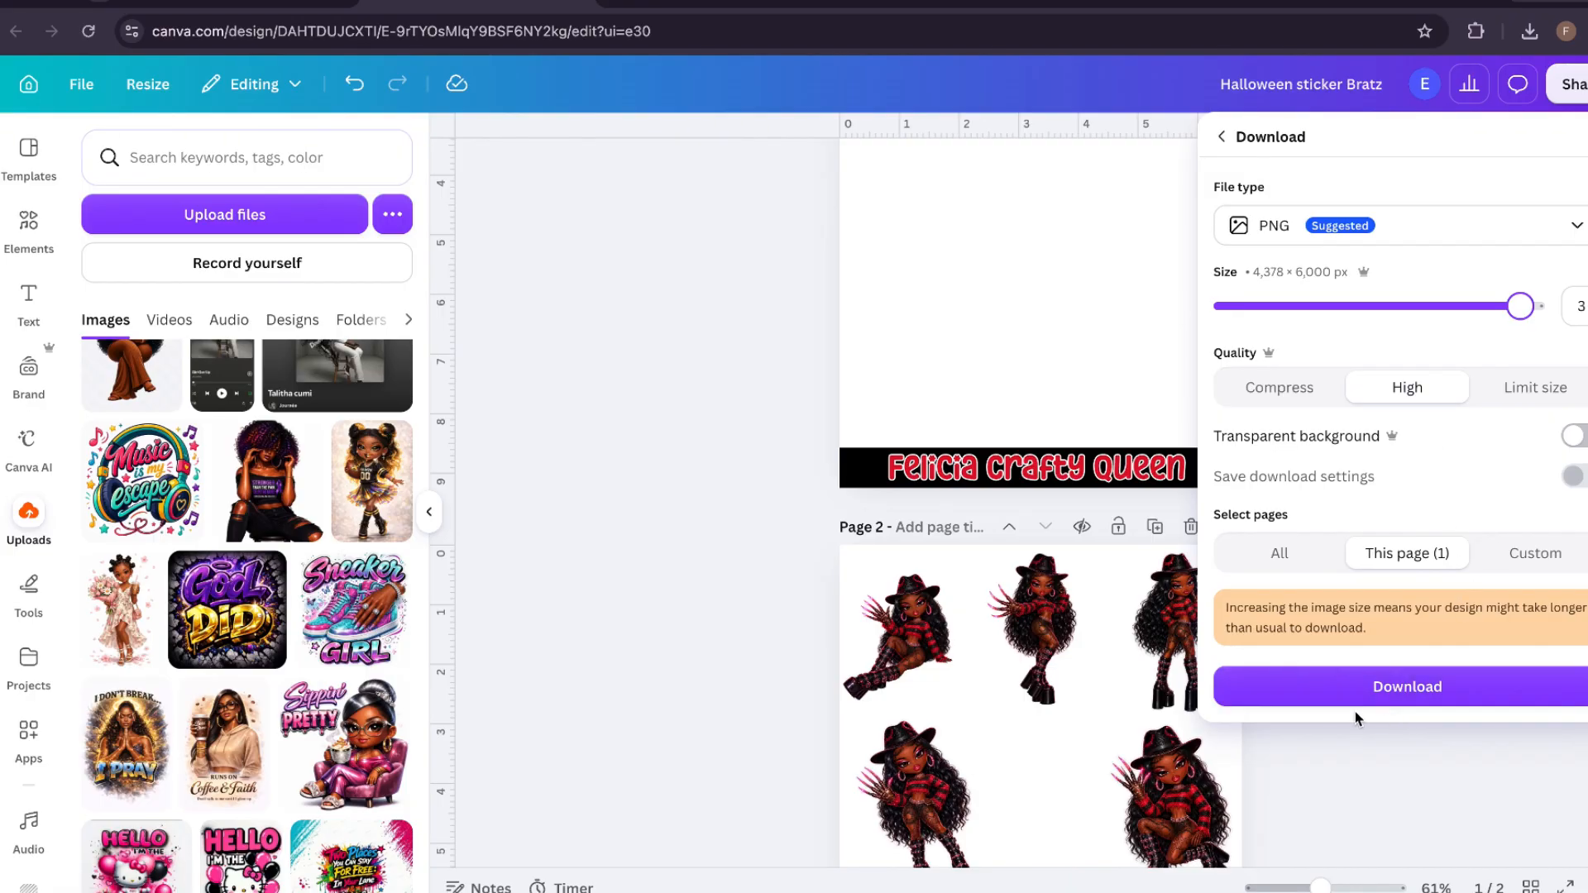
- Download page 1 with these settings, closing the Finder window showing the Downloads folder
{"action": "left_click", "coordinate": [1447, 698]}
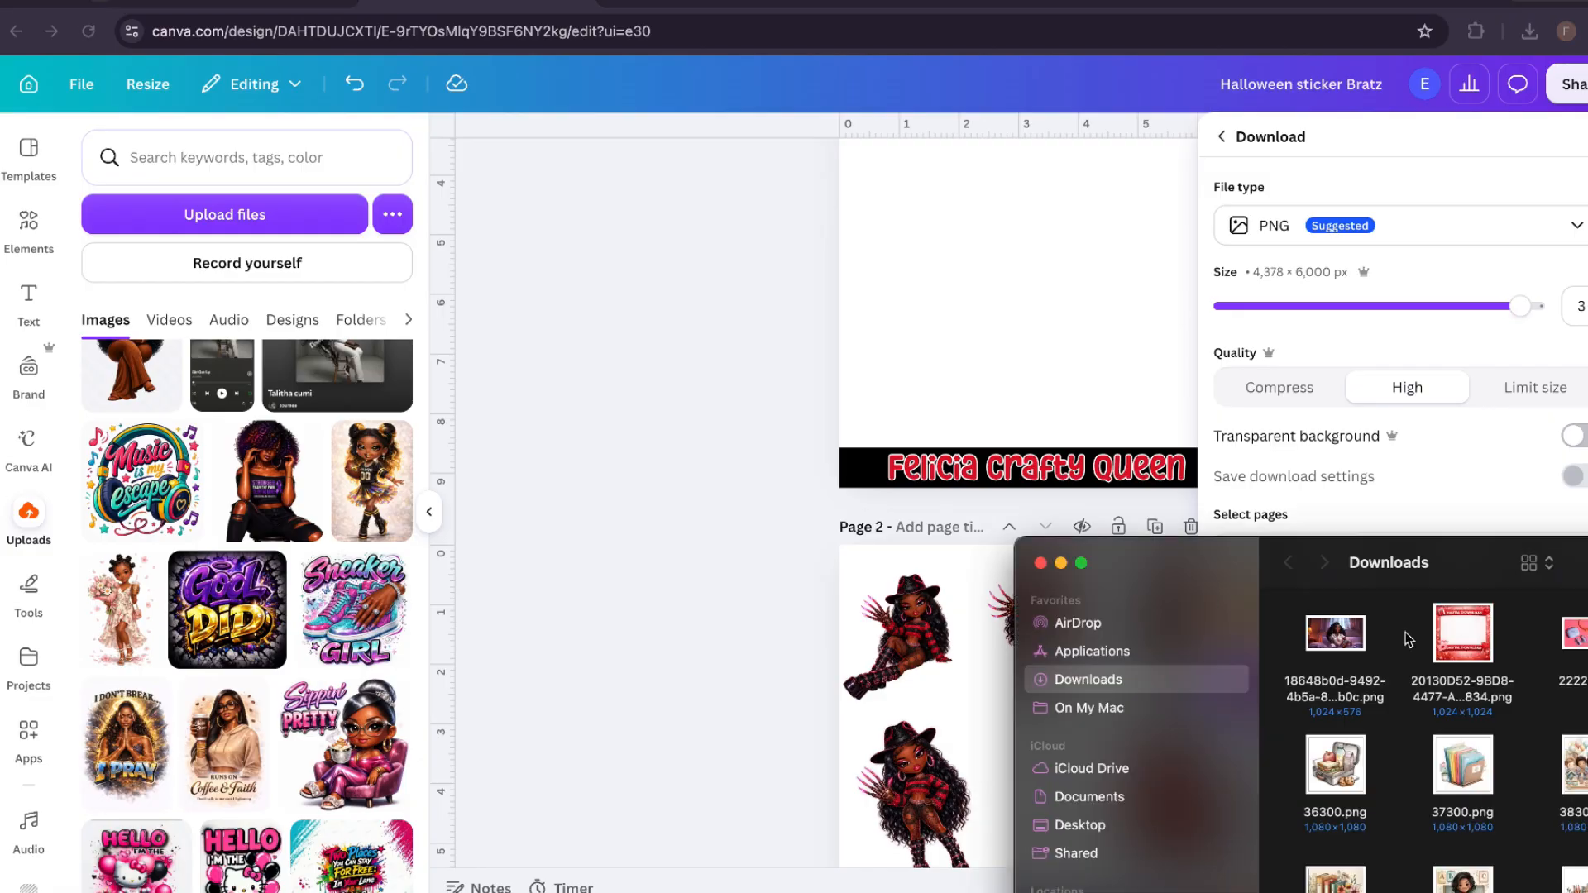
{"action": "left_click", "coordinate": [1041, 563]}
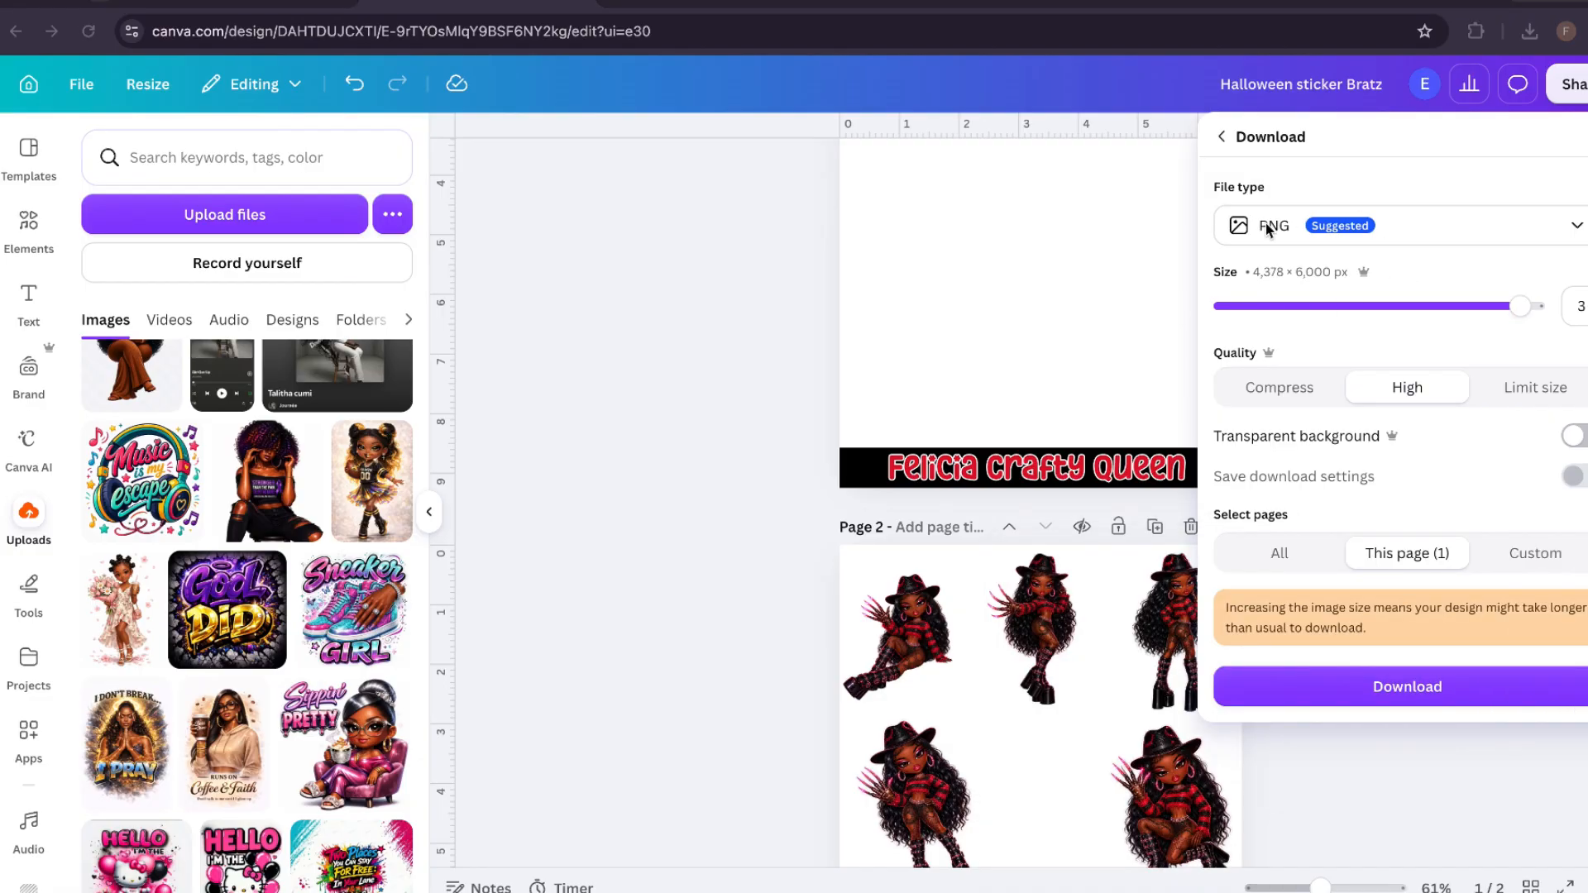
{"action": "left_click", "coordinate": [1408, 686]}
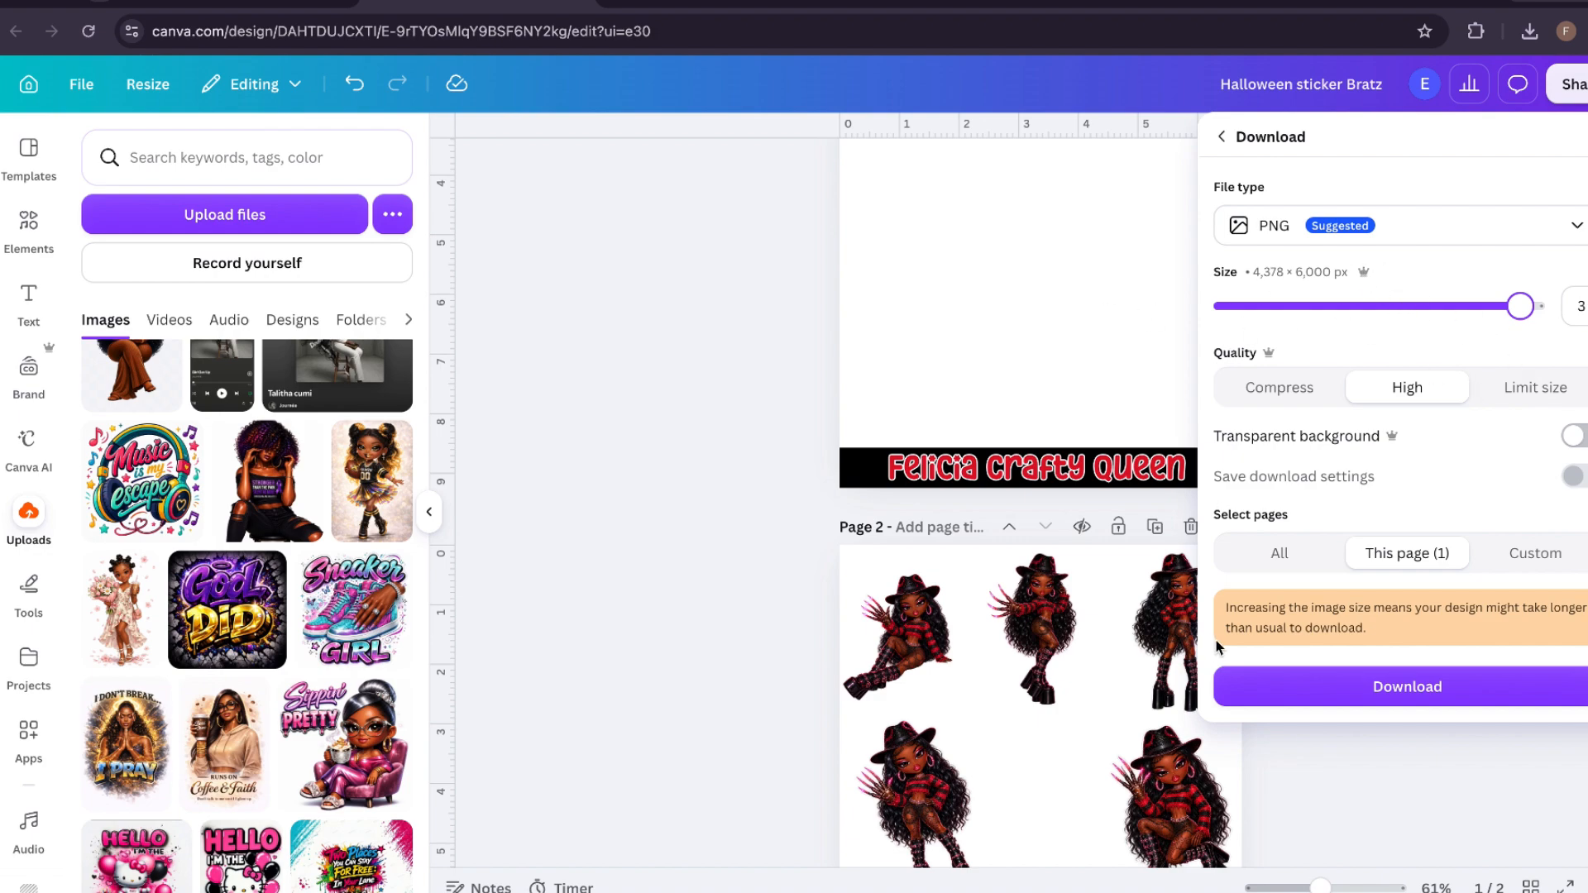
{"action": "left_click", "coordinate": [1381, 696]}
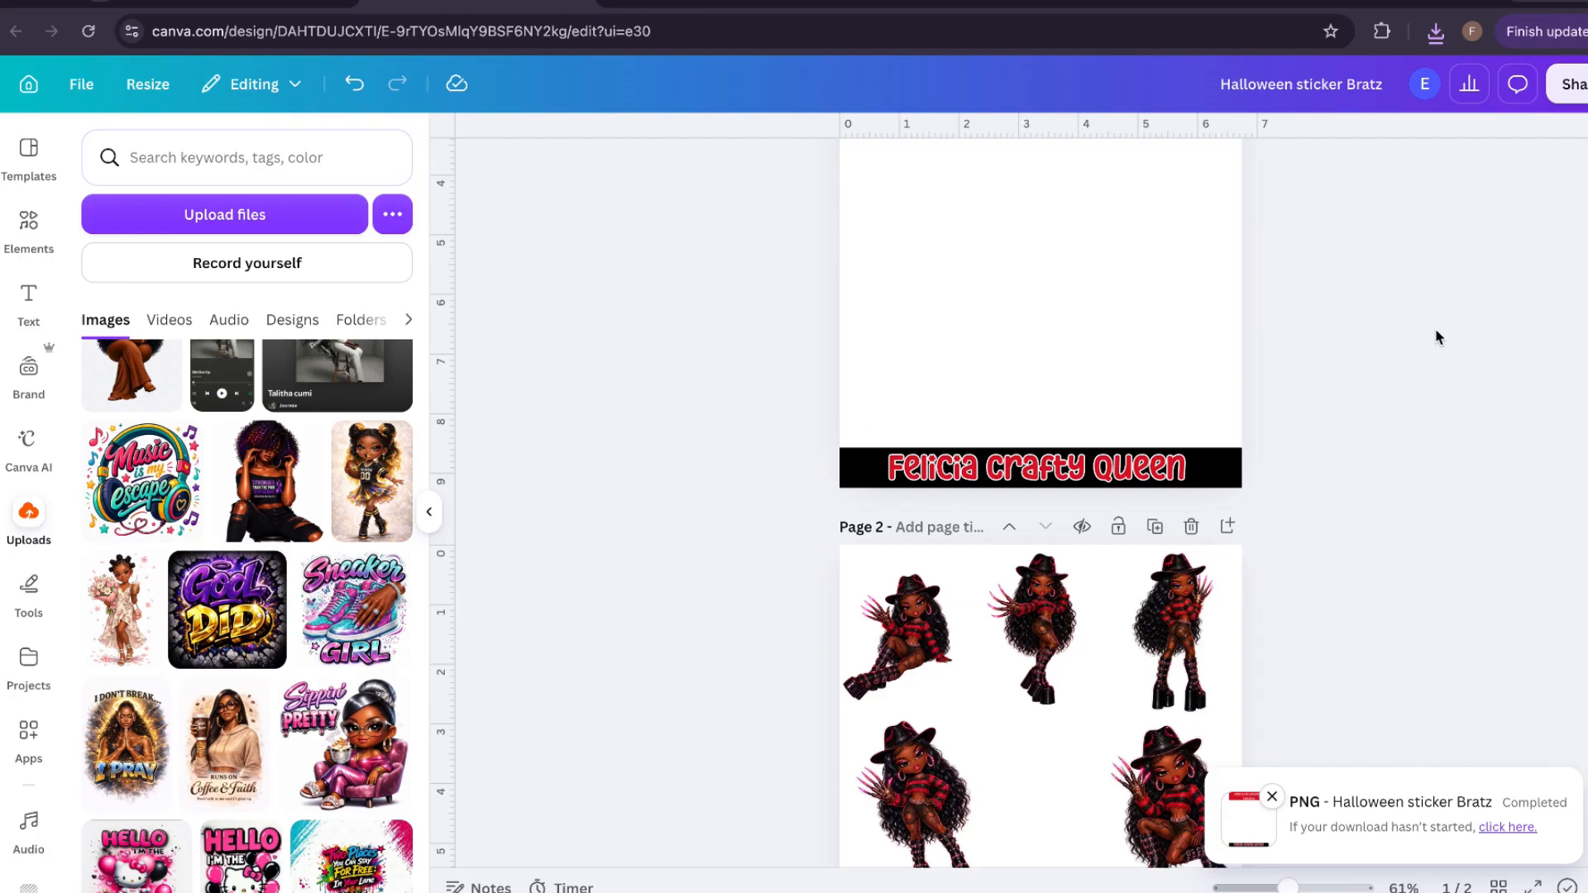
- Select page 2 with the Chibi Bratz characters and open the design's sharing options
{"action": "scroll", "coordinate": [1106, 691], "scroll_direction": "down", "scroll_amount": 3}
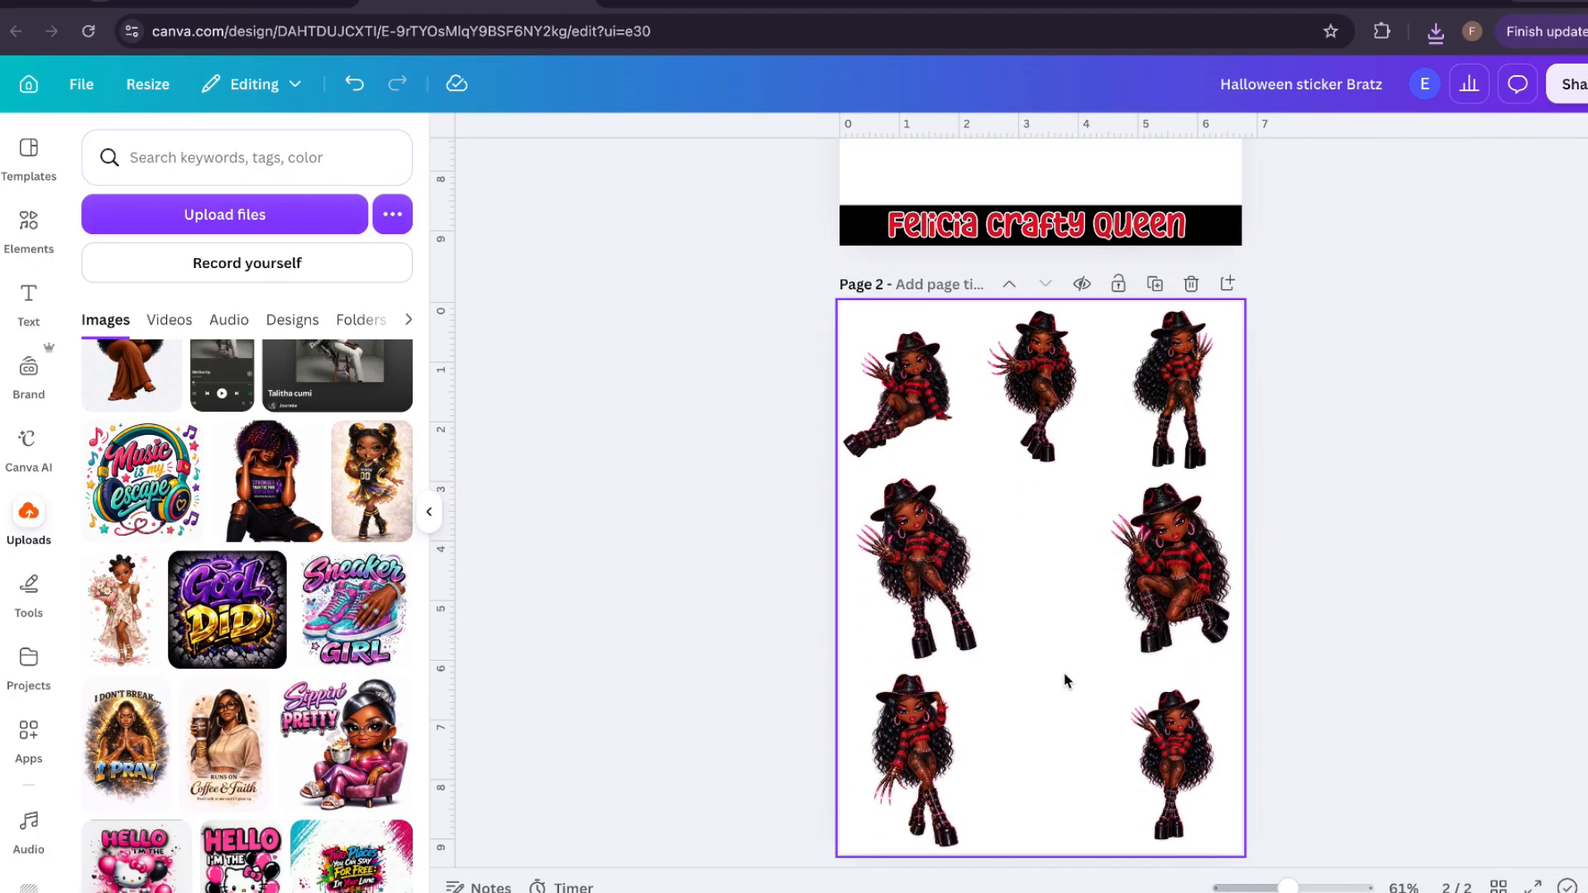
{"action": "left_click", "coordinate": [1064, 672]}
{"action": "left_click", "coordinate": [1565, 86]}
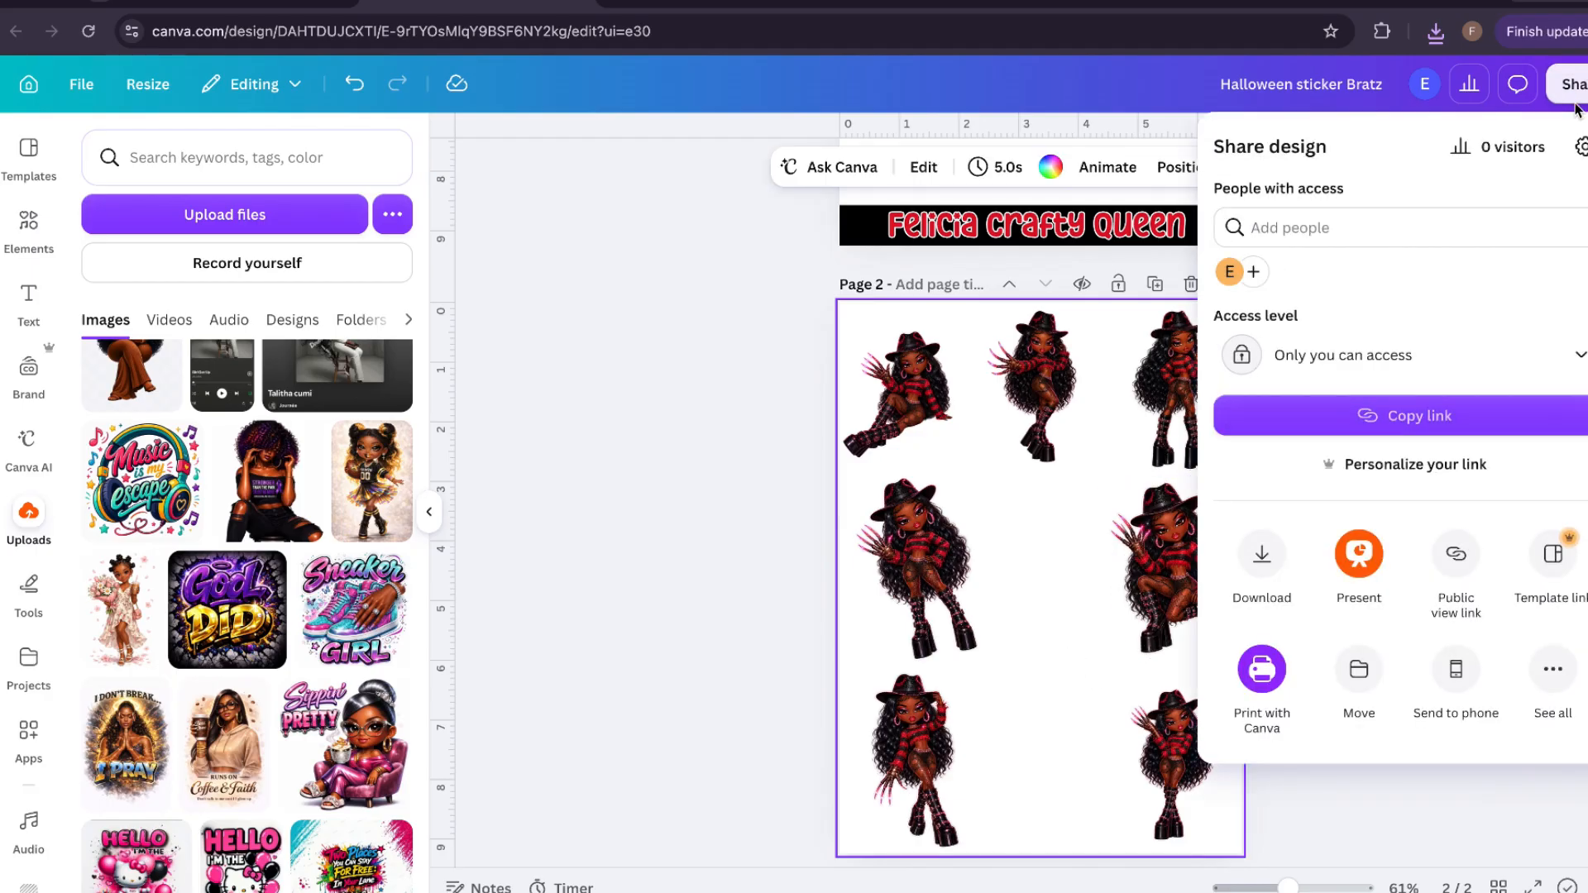
- Download only page 2 of the sticker design as a PNG with a transparent background
{"action": "left_click", "coordinate": [1271, 564]}
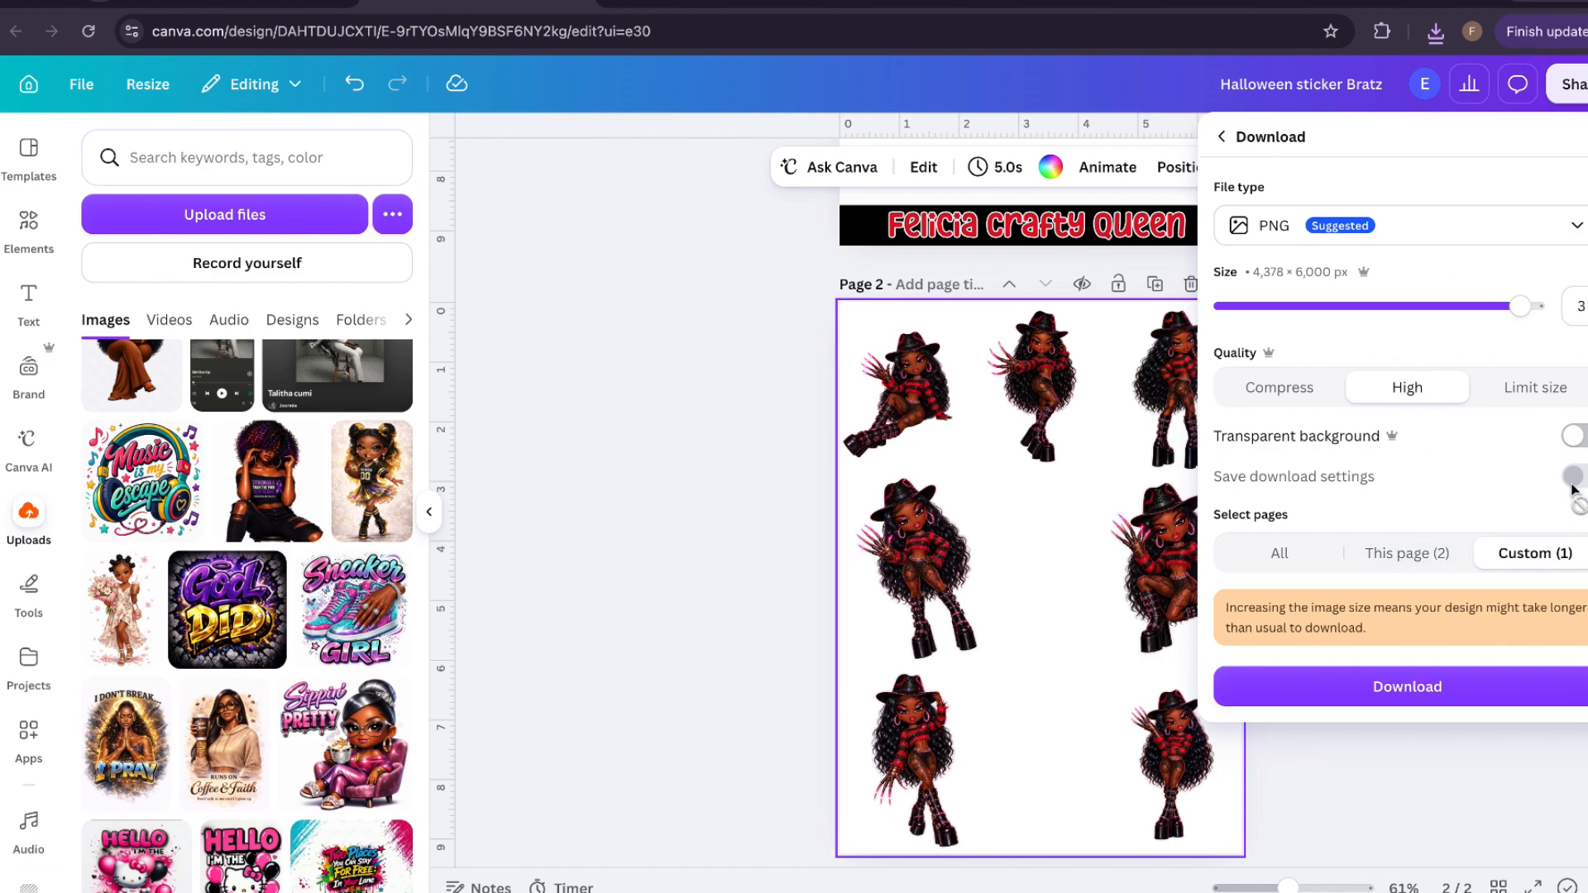
{"action": "left_click", "coordinate": [1573, 437]}
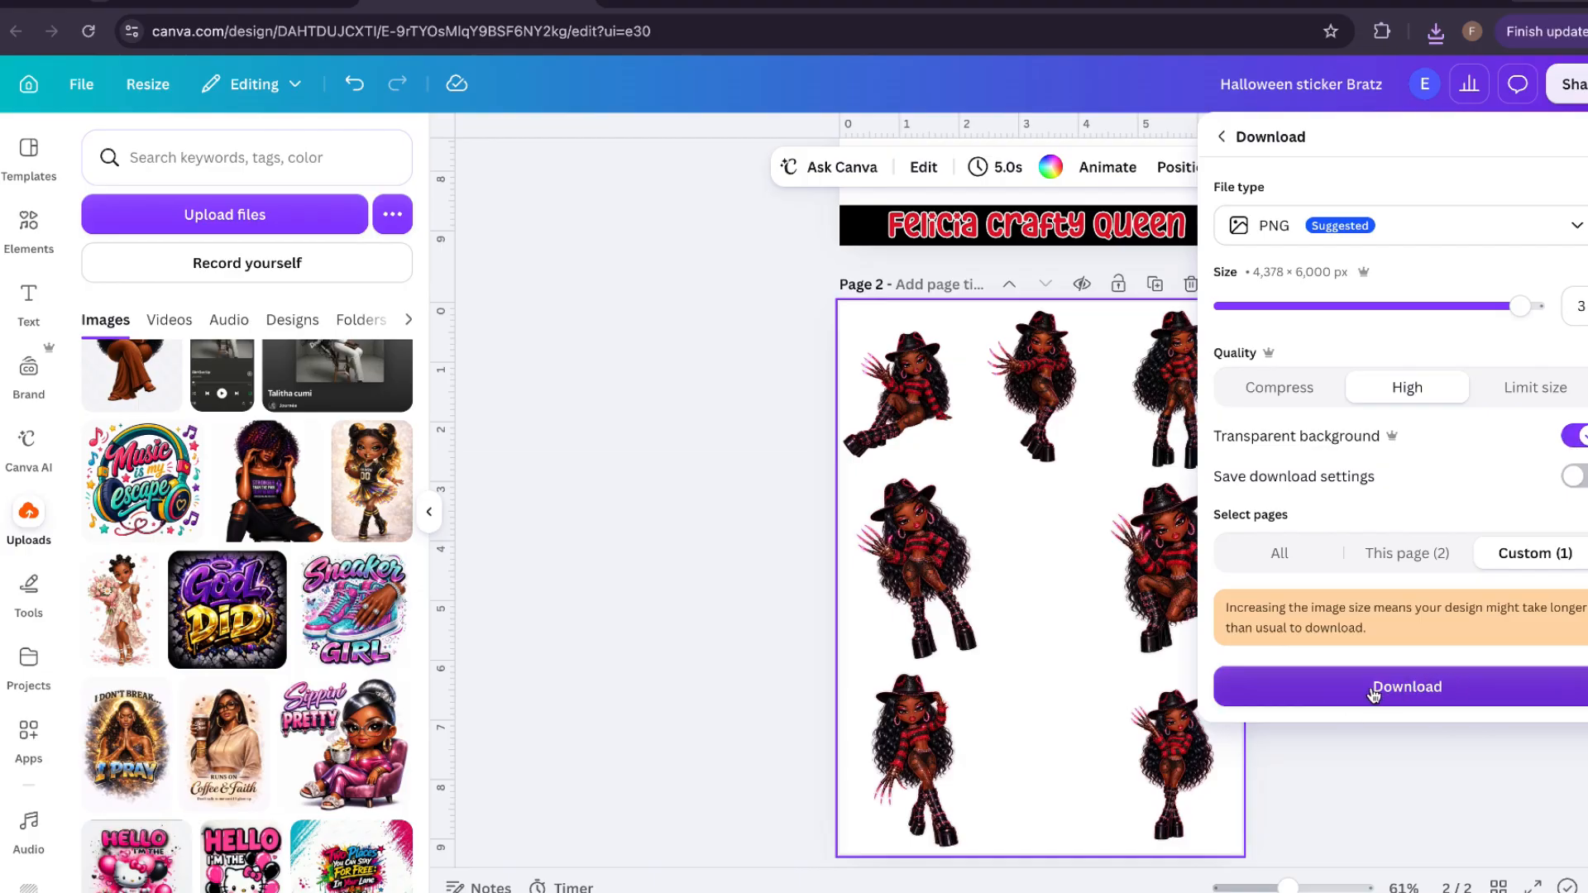
{"action": "left_click", "coordinate": [1409, 554]}
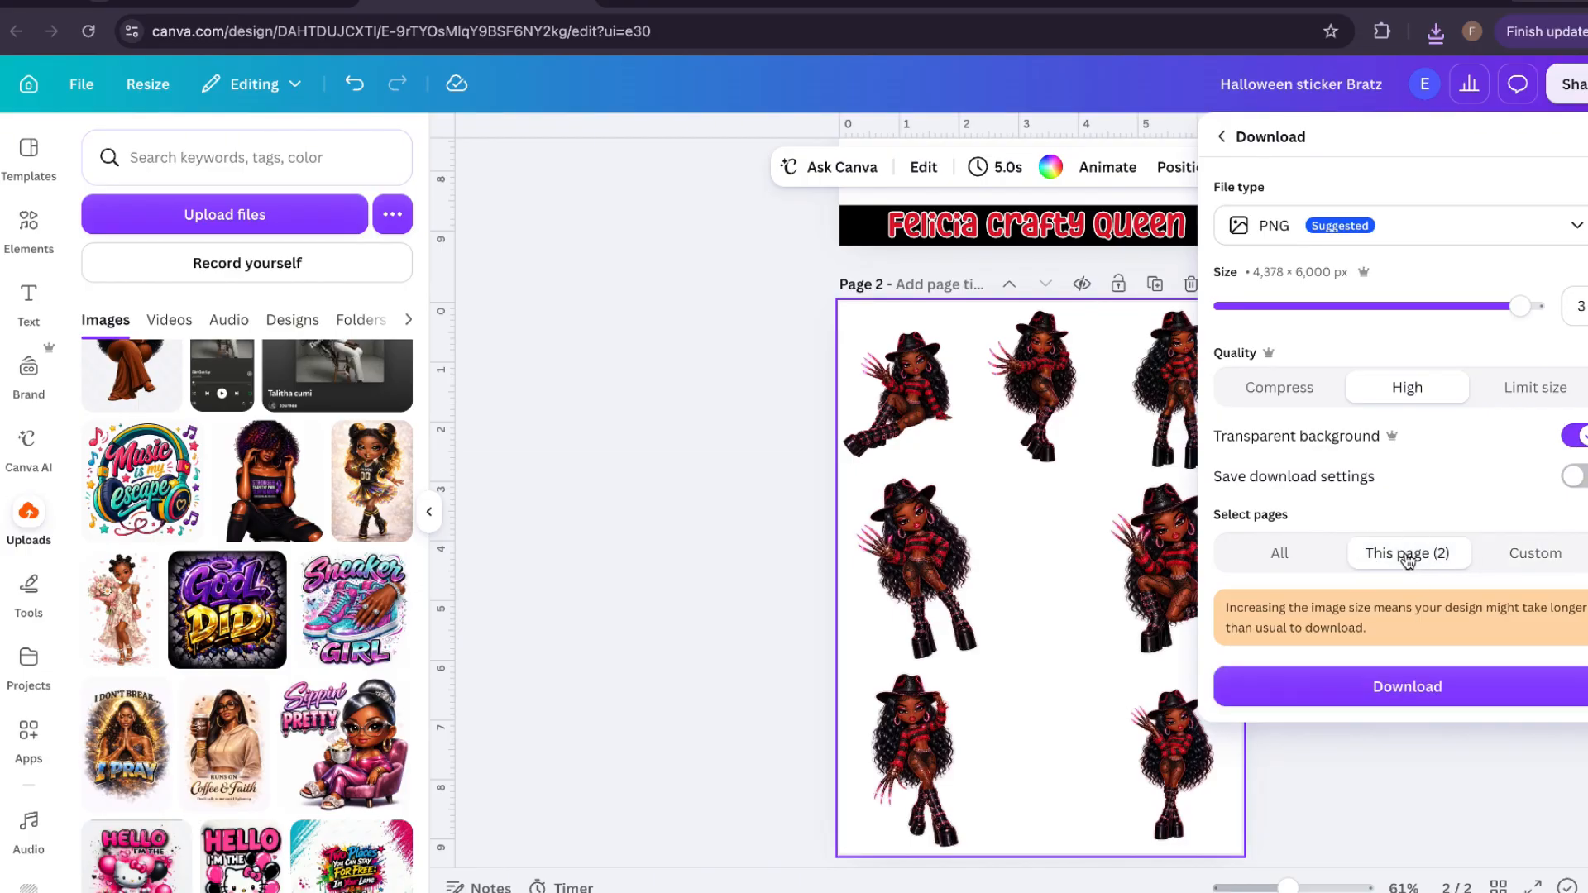
{"action": "left_click", "coordinate": [1388, 702]}
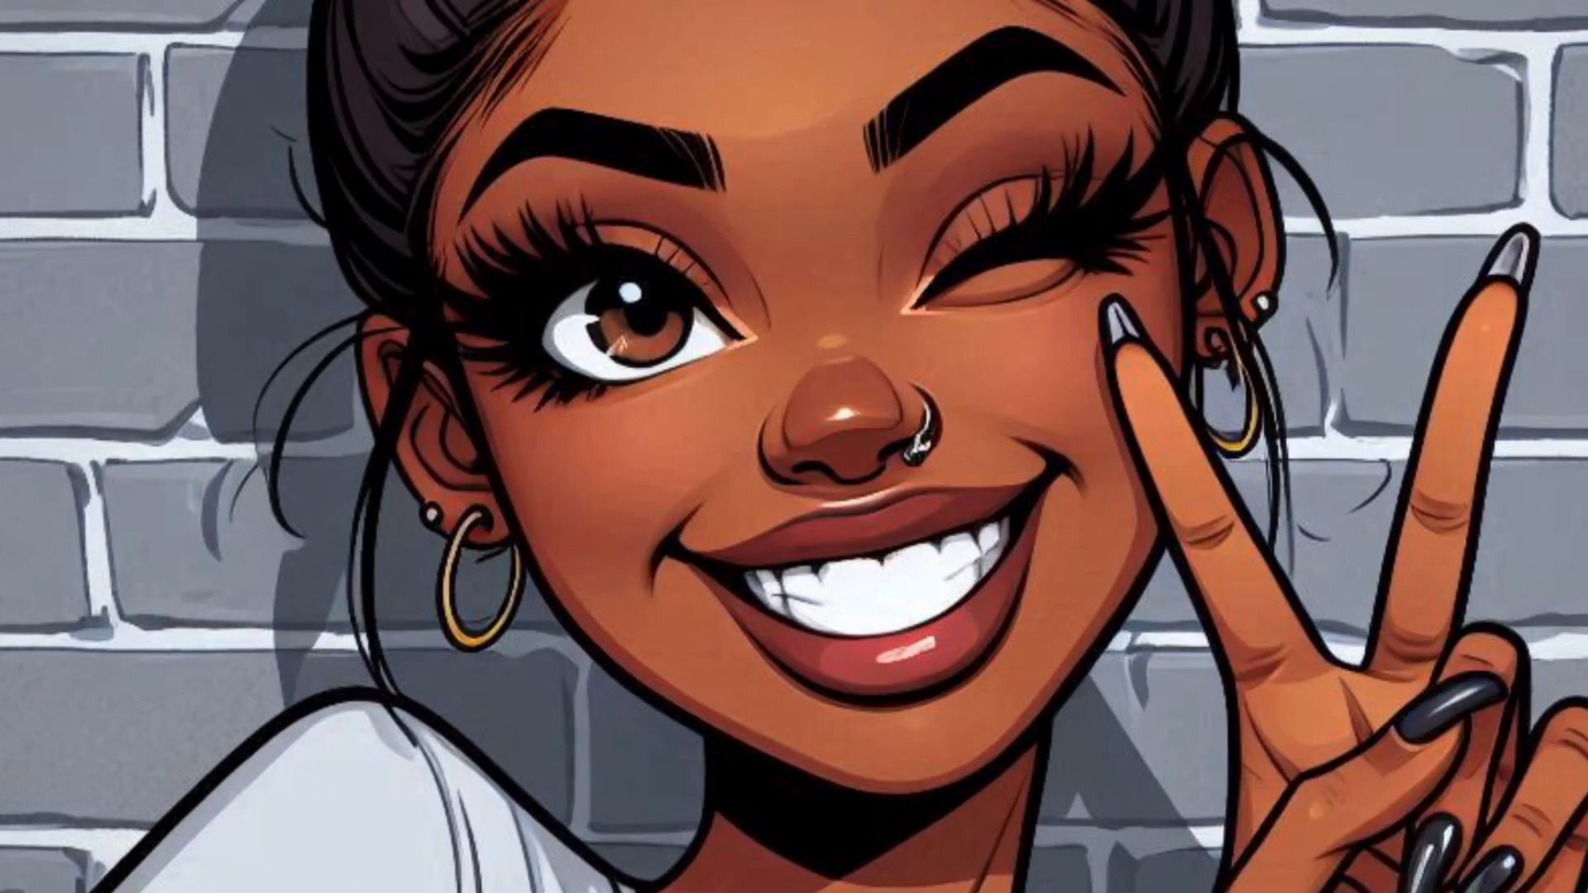
- Switch to Cricut Design Space and start a project on a blank canvas
{"action": "key", "text": "F4"}
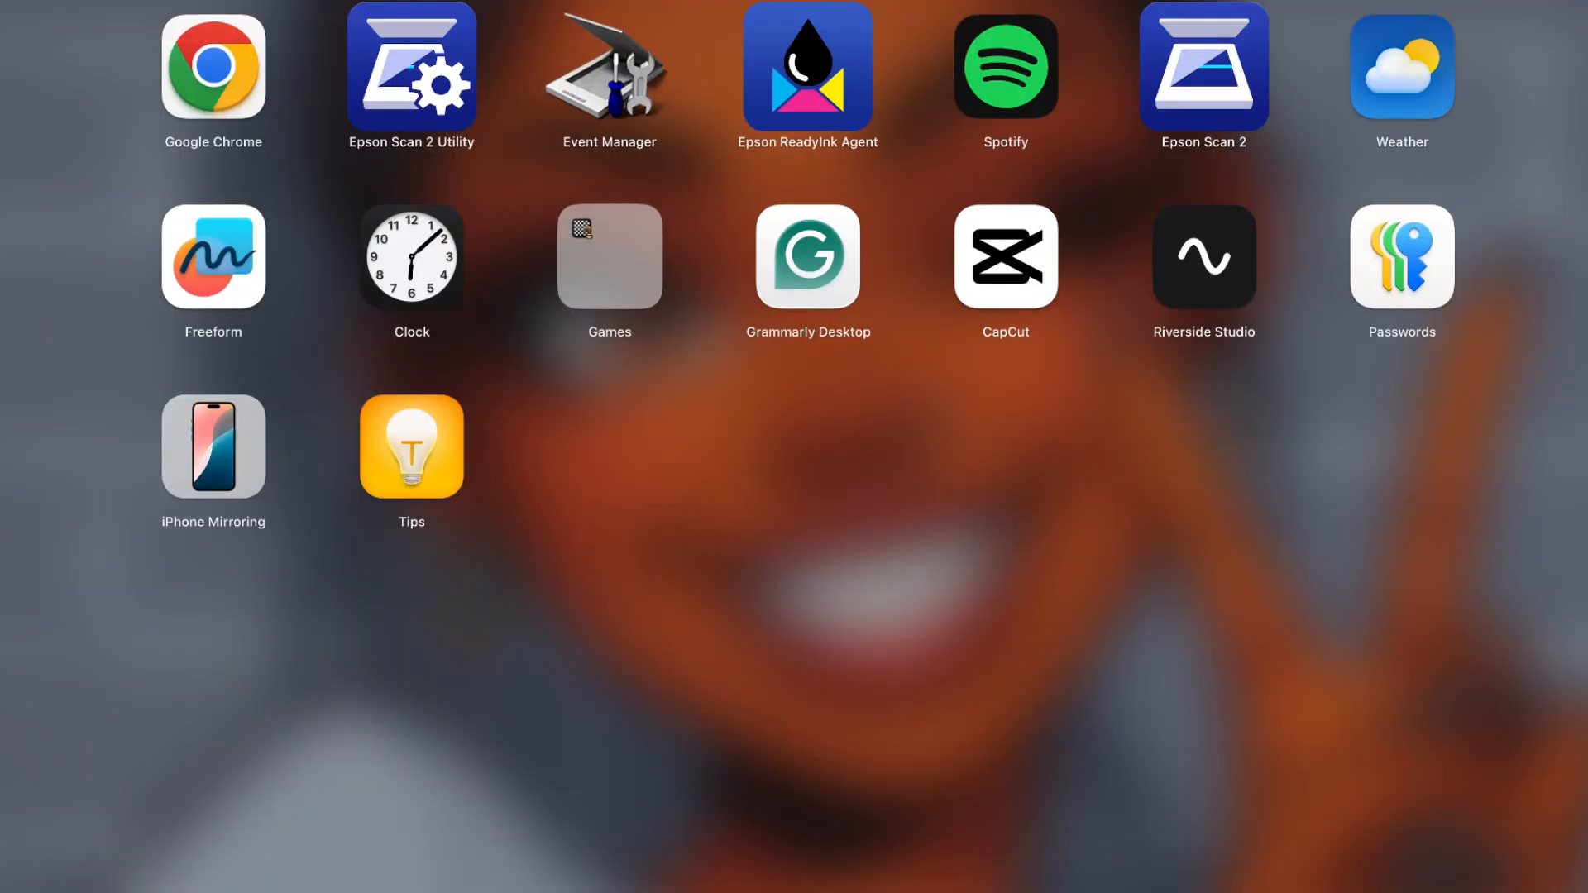
{"action": "scroll", "coordinate": [836, 795], "scroll_direction": "left", "scroll_amount": 3}
{"action": "left_click", "coordinate": [593, 842]}
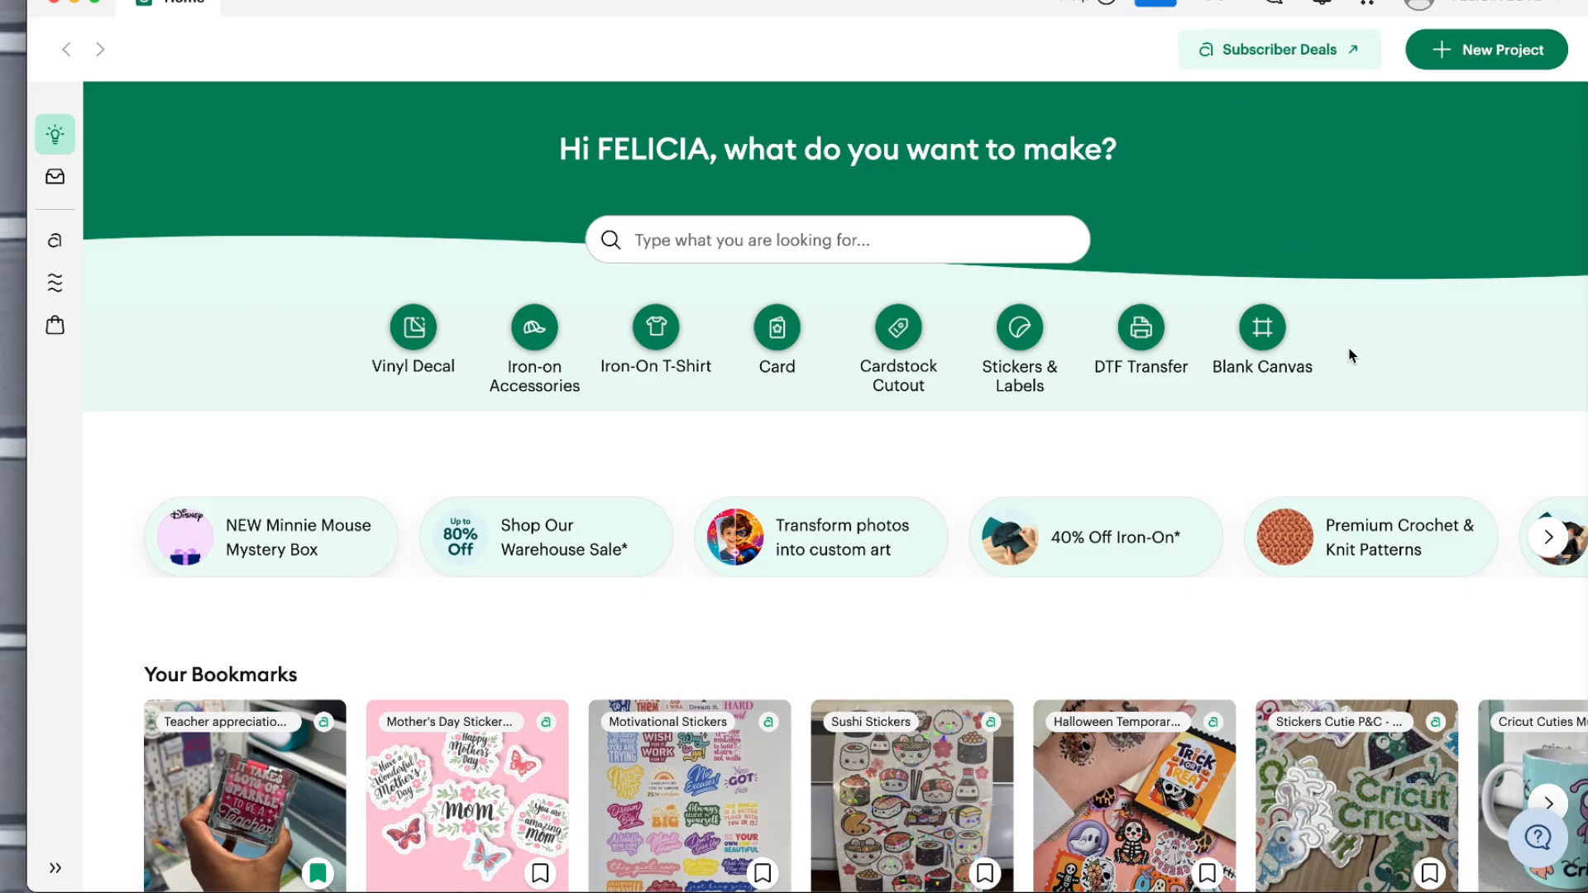
{"action": "left_click", "coordinate": [1263, 328]}
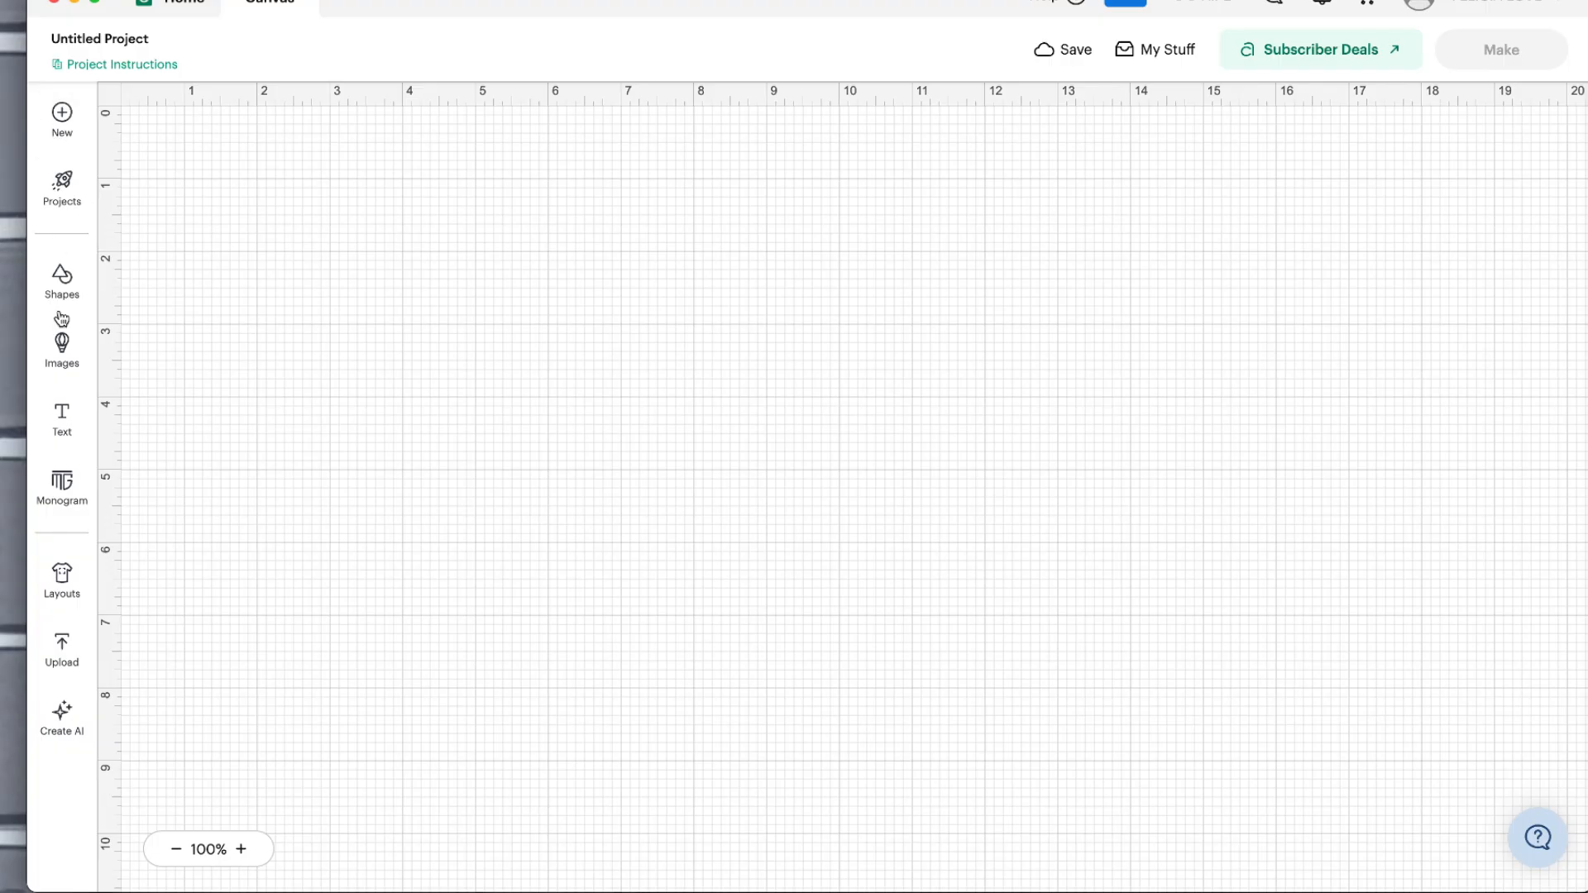
- Open the page for uploading a new image to the project
{"action": "left_click", "coordinate": [59, 664]}
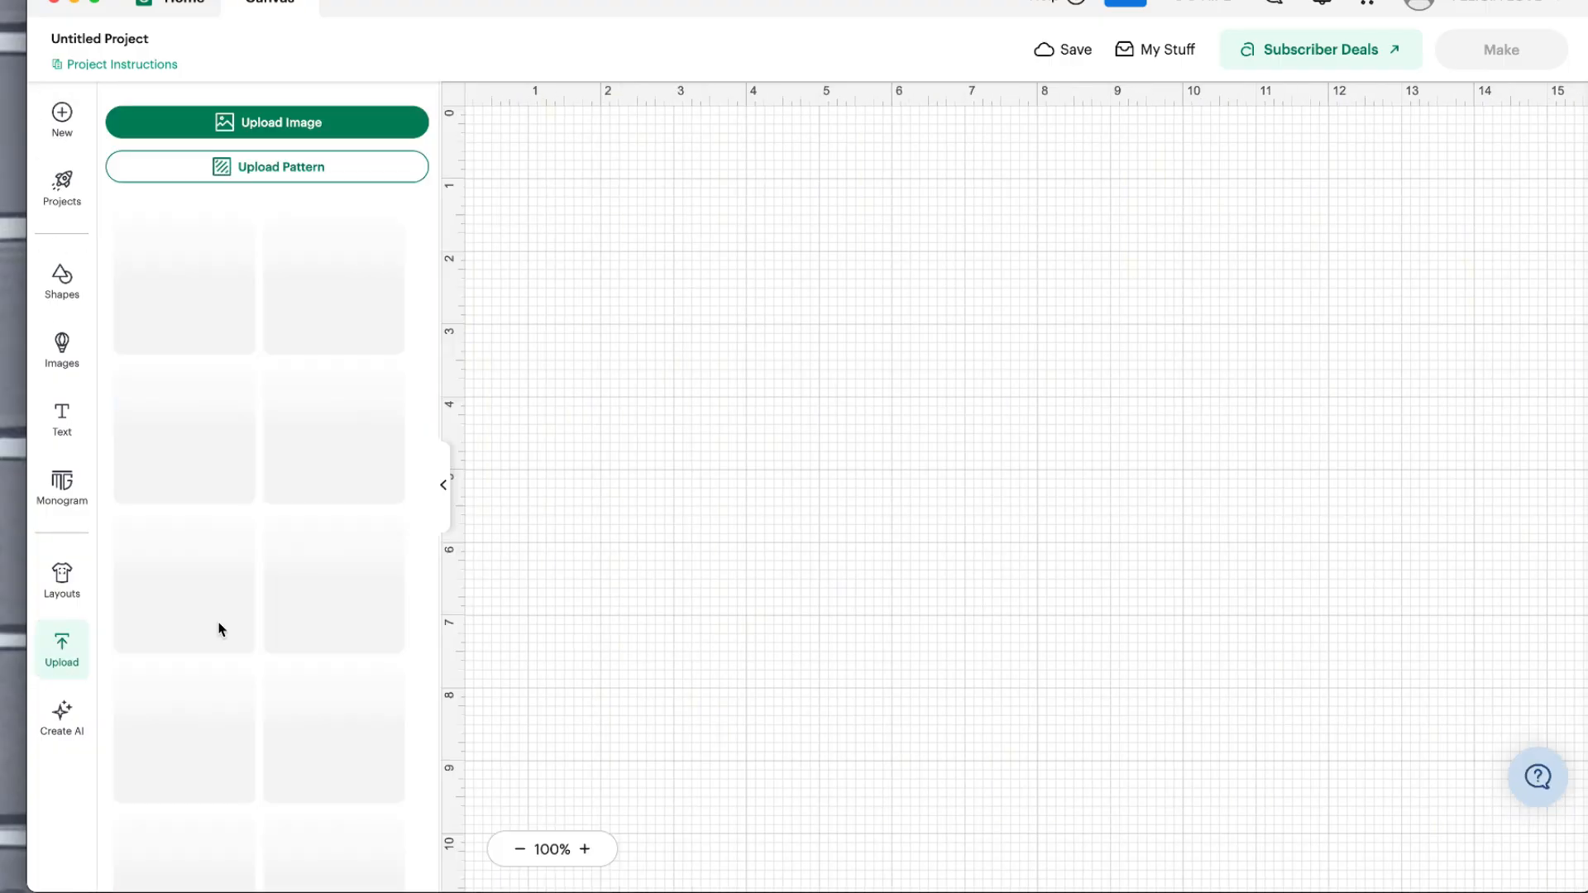
{"action": "left_click", "coordinate": [323, 156]}
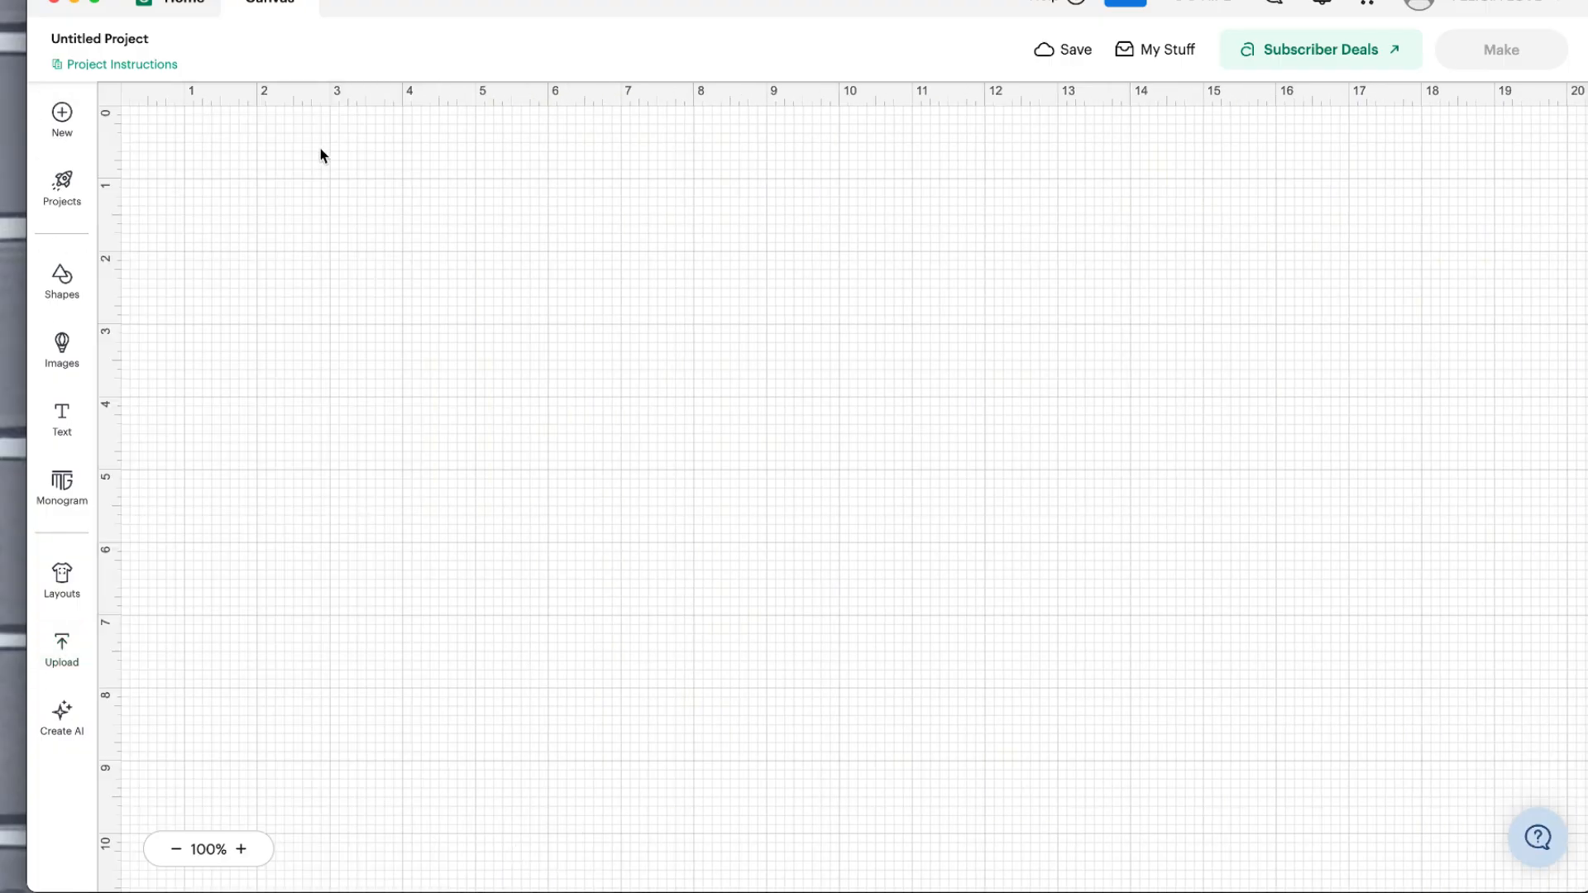
{"action": "left_click", "coordinate": [66, 654]}
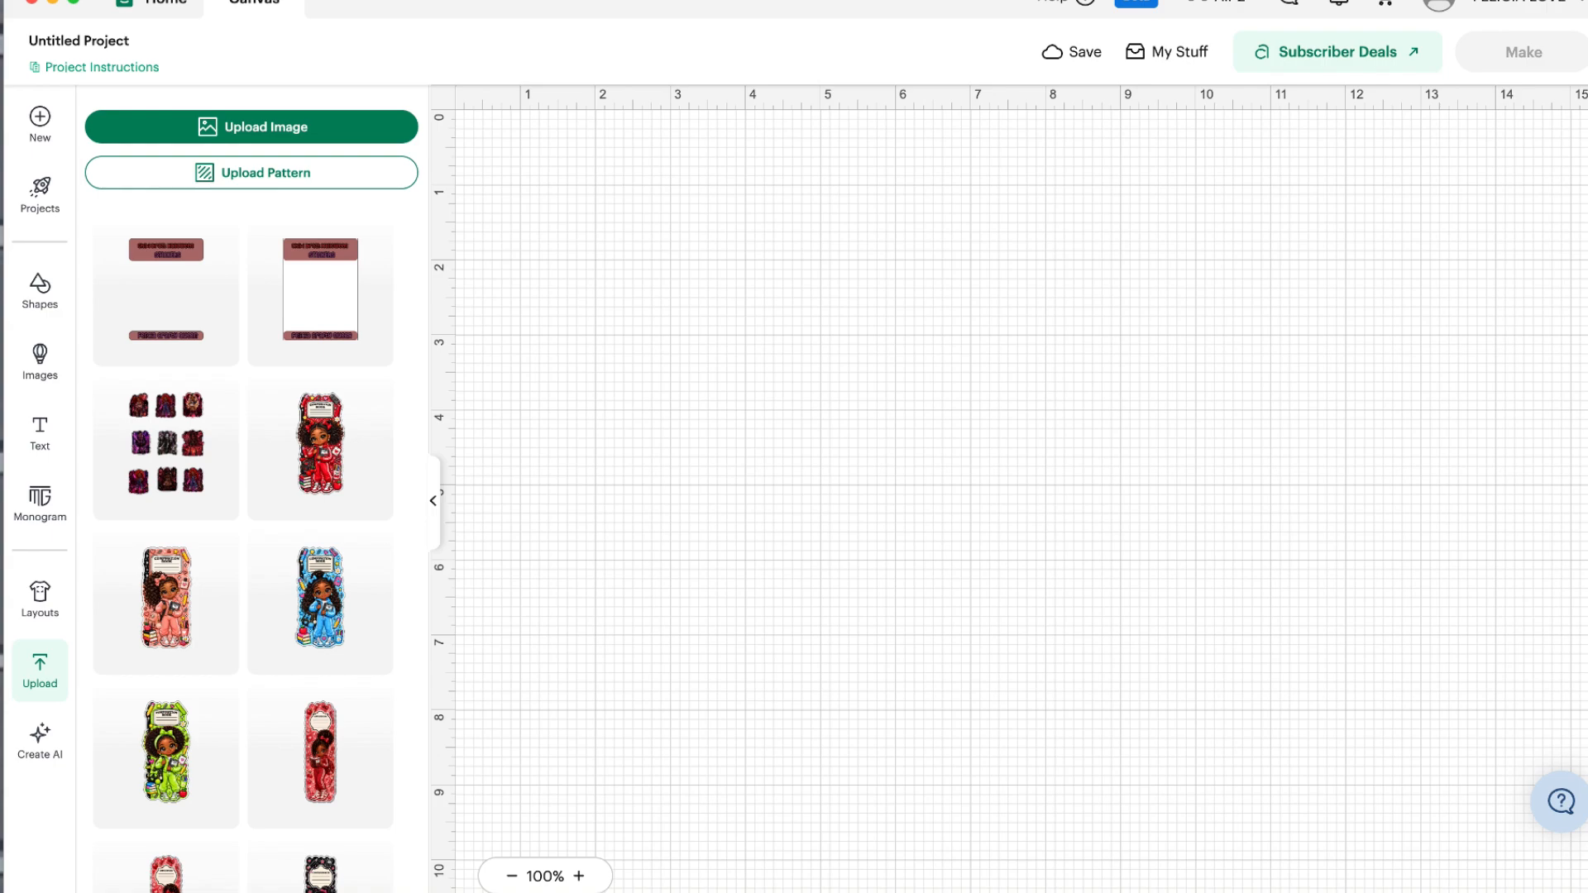
{"action": "left_click", "coordinate": [237, 138]}
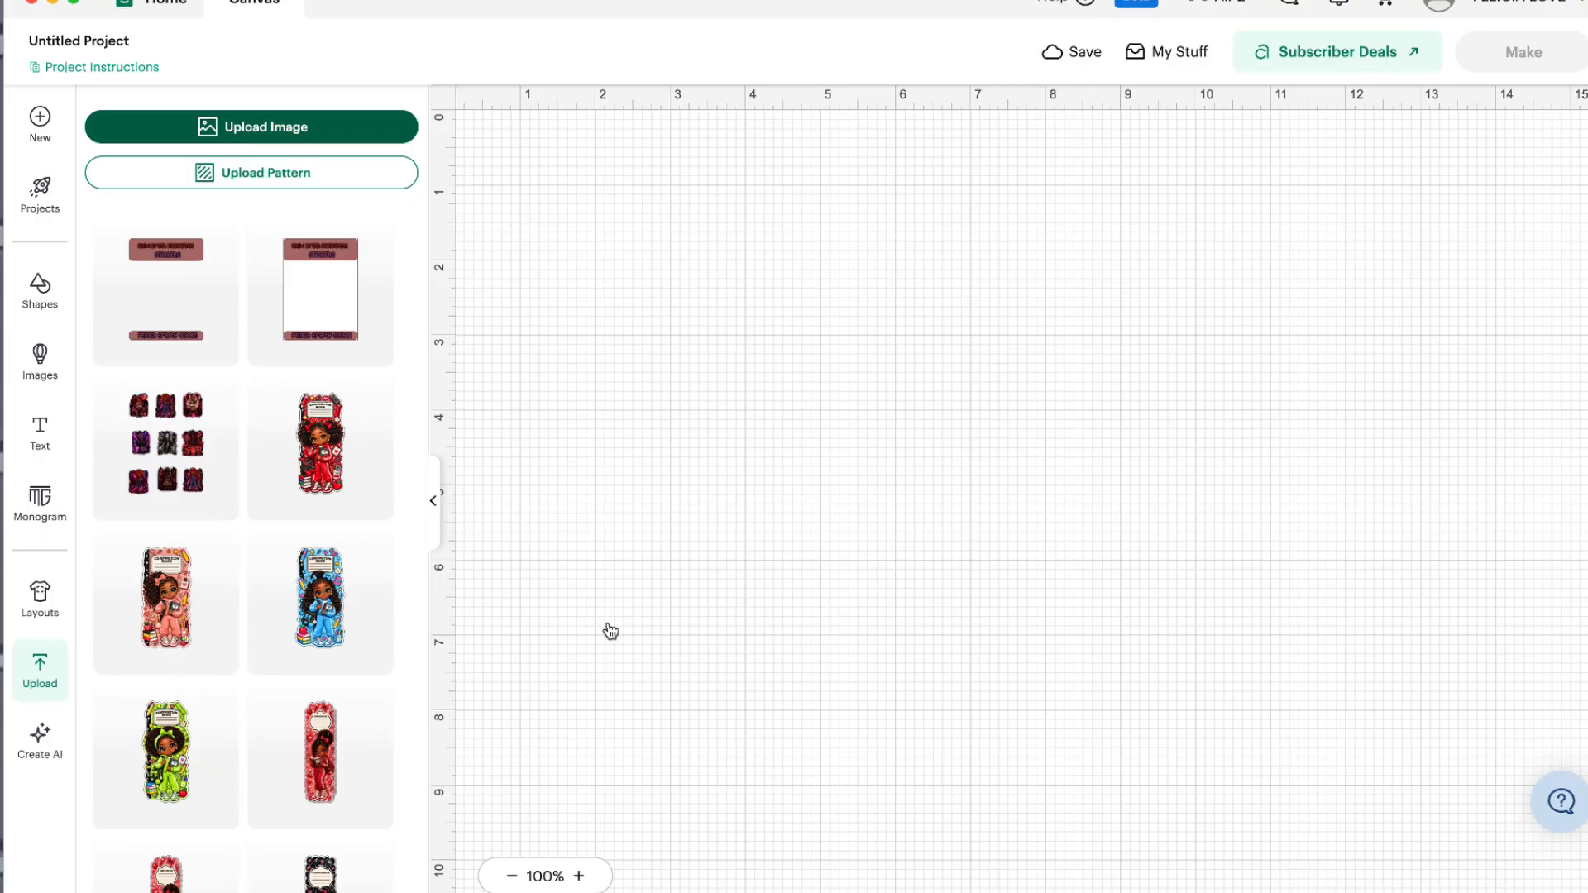
{"action": "left_click", "coordinate": [222, 132]}
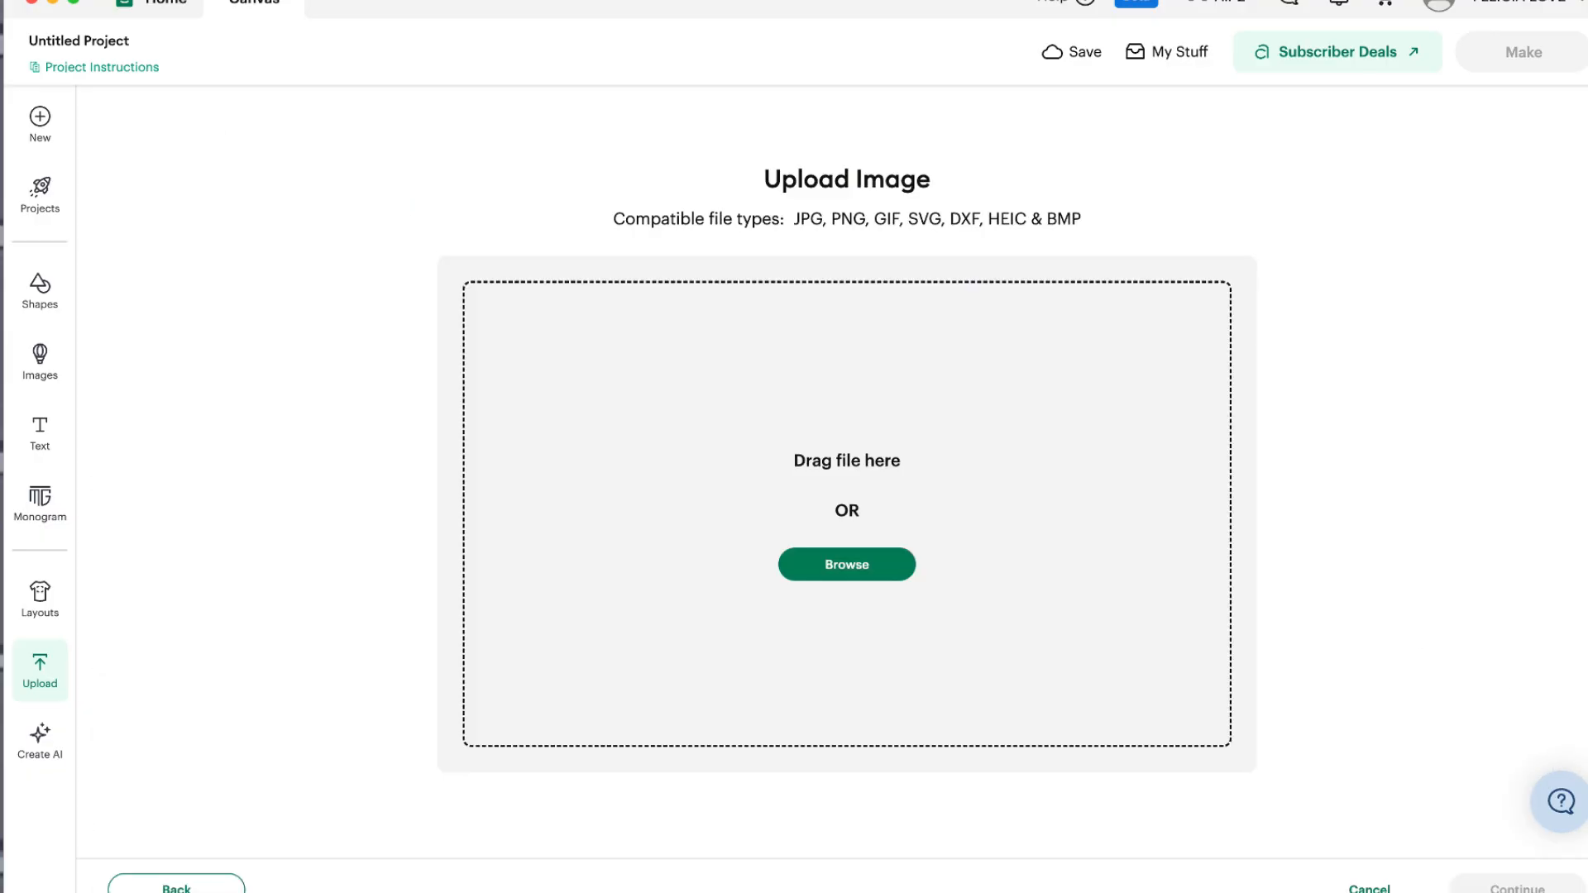
- Show the downloaded file Halloween sticker Bratz (1).png in Finder from Chrome's download history, and return to the Cricut Design Space image upload
{"action": "key", "text": "super+Tab"}
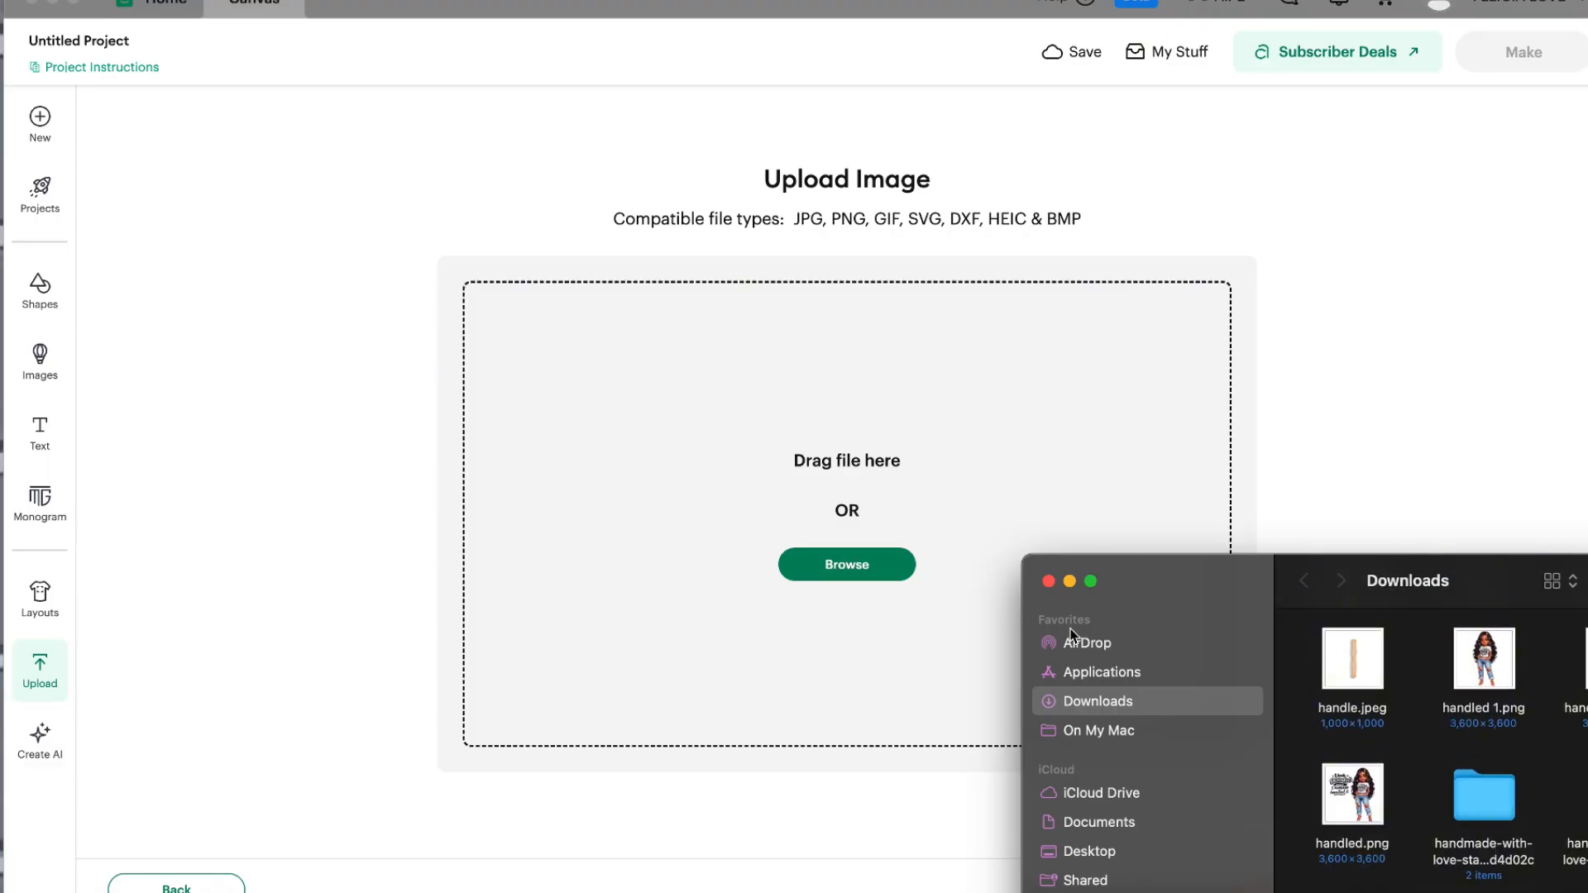
{"action": "left_click", "coordinate": [1049, 582]}
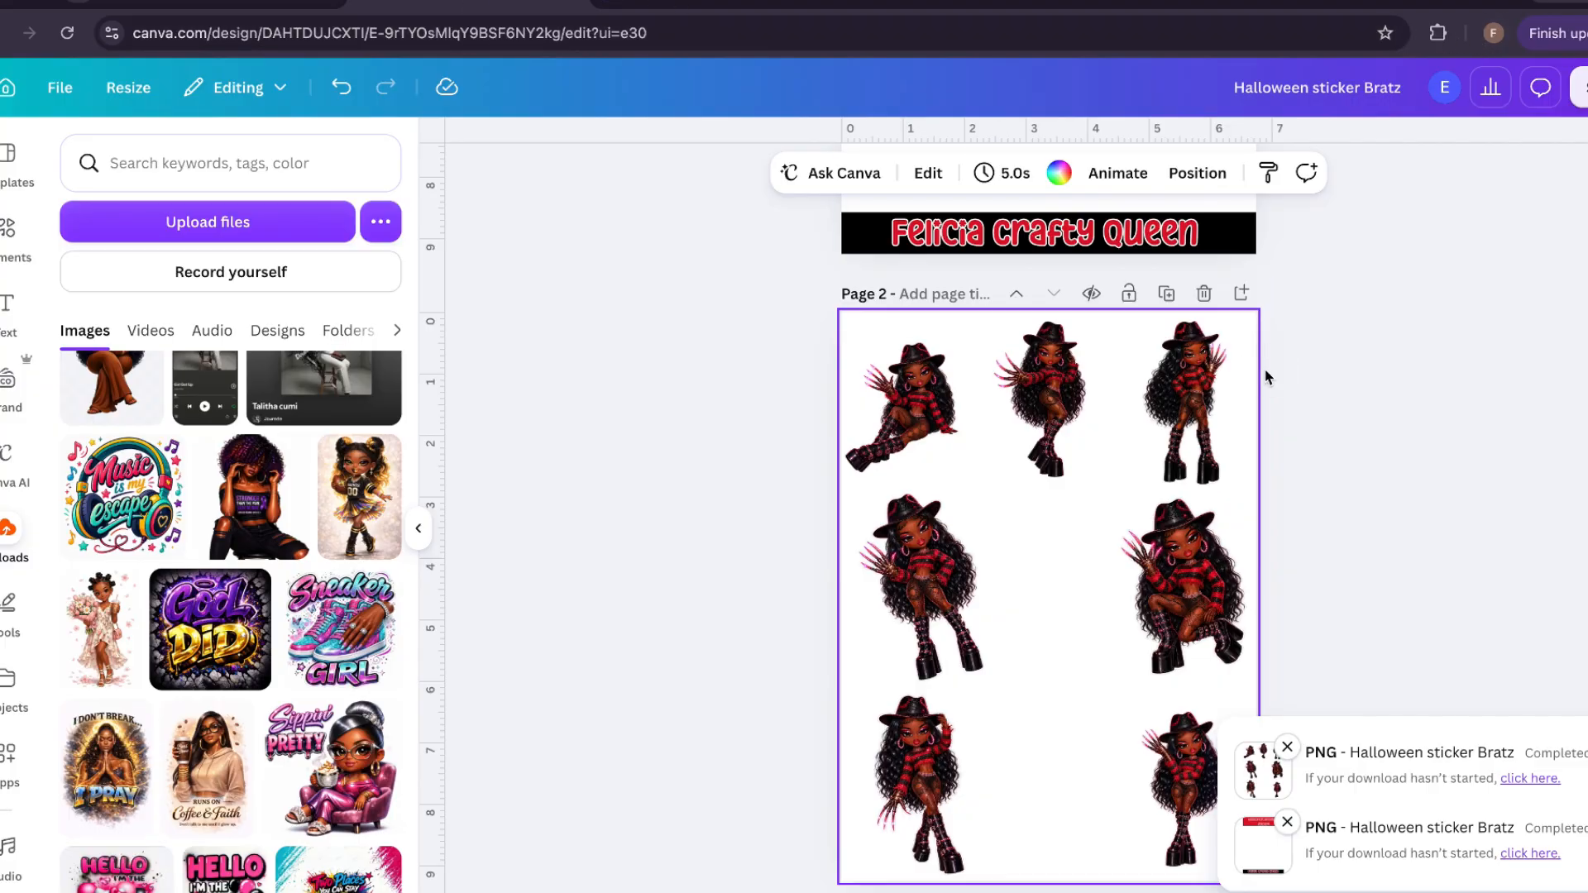
{"action": "left_click", "coordinate": [1185, 583]}
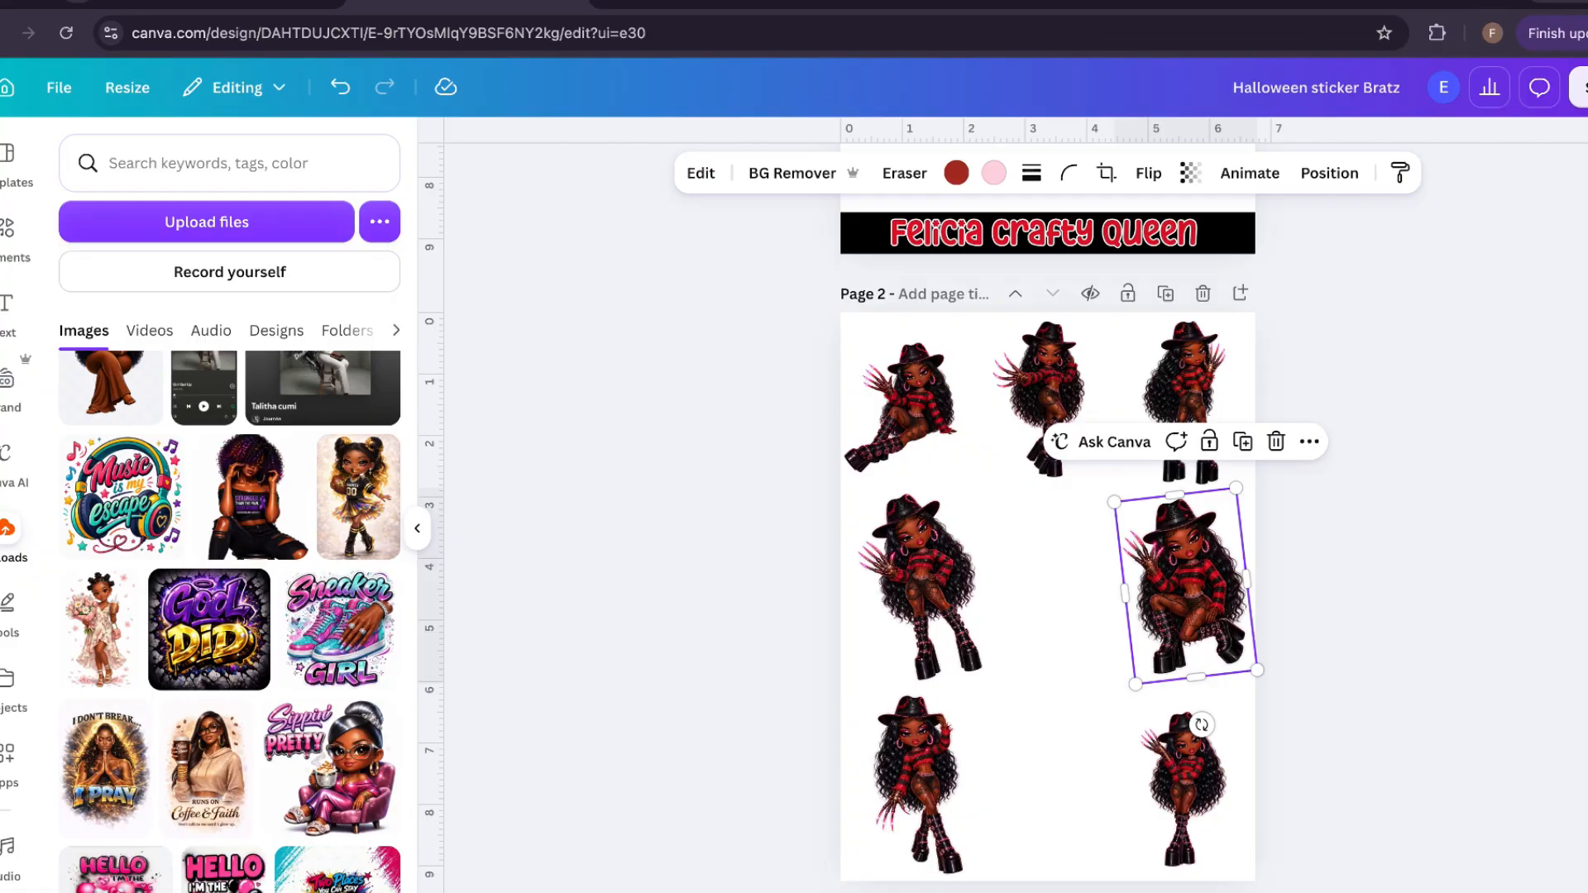
{"action": "left_click", "coordinate": [112, 0]}
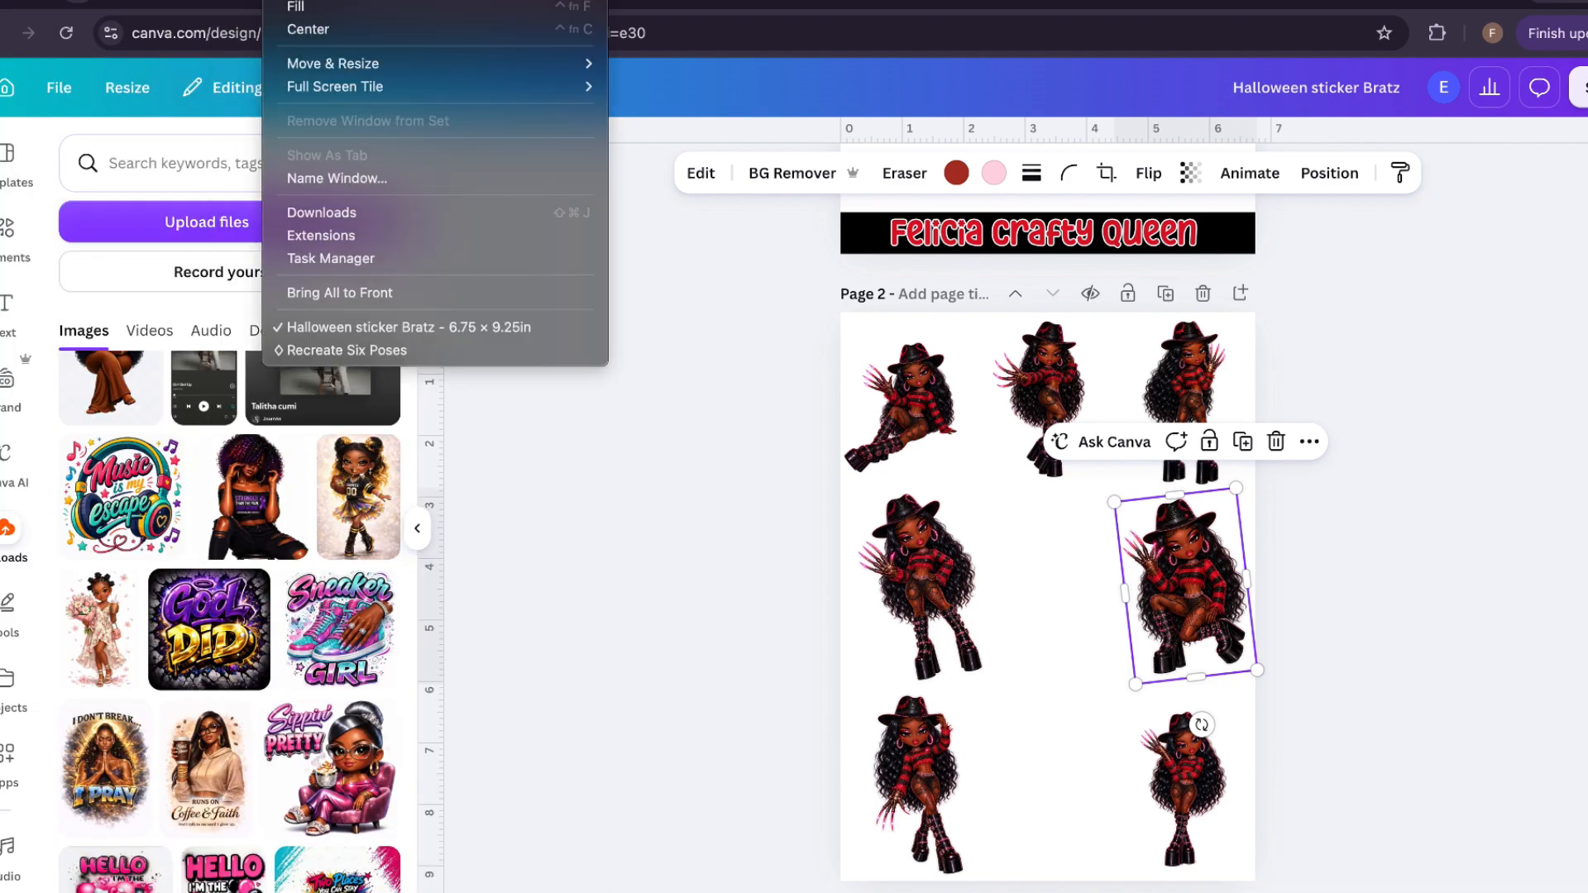
{"action": "left_click", "coordinate": [353, 212]}
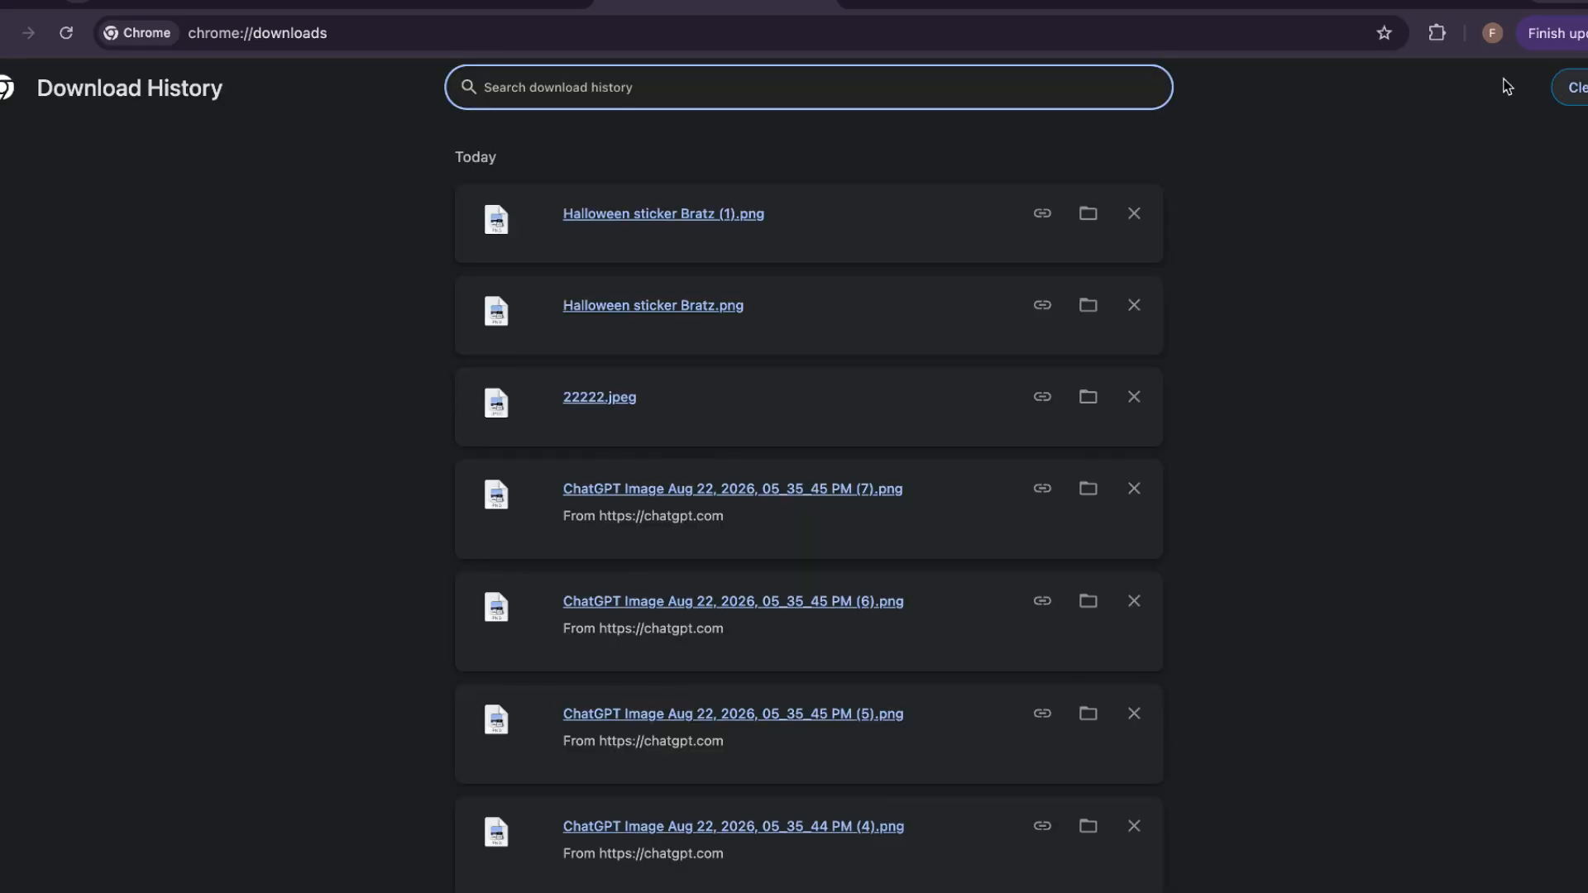
{"action": "left_click", "coordinate": [1089, 214]}
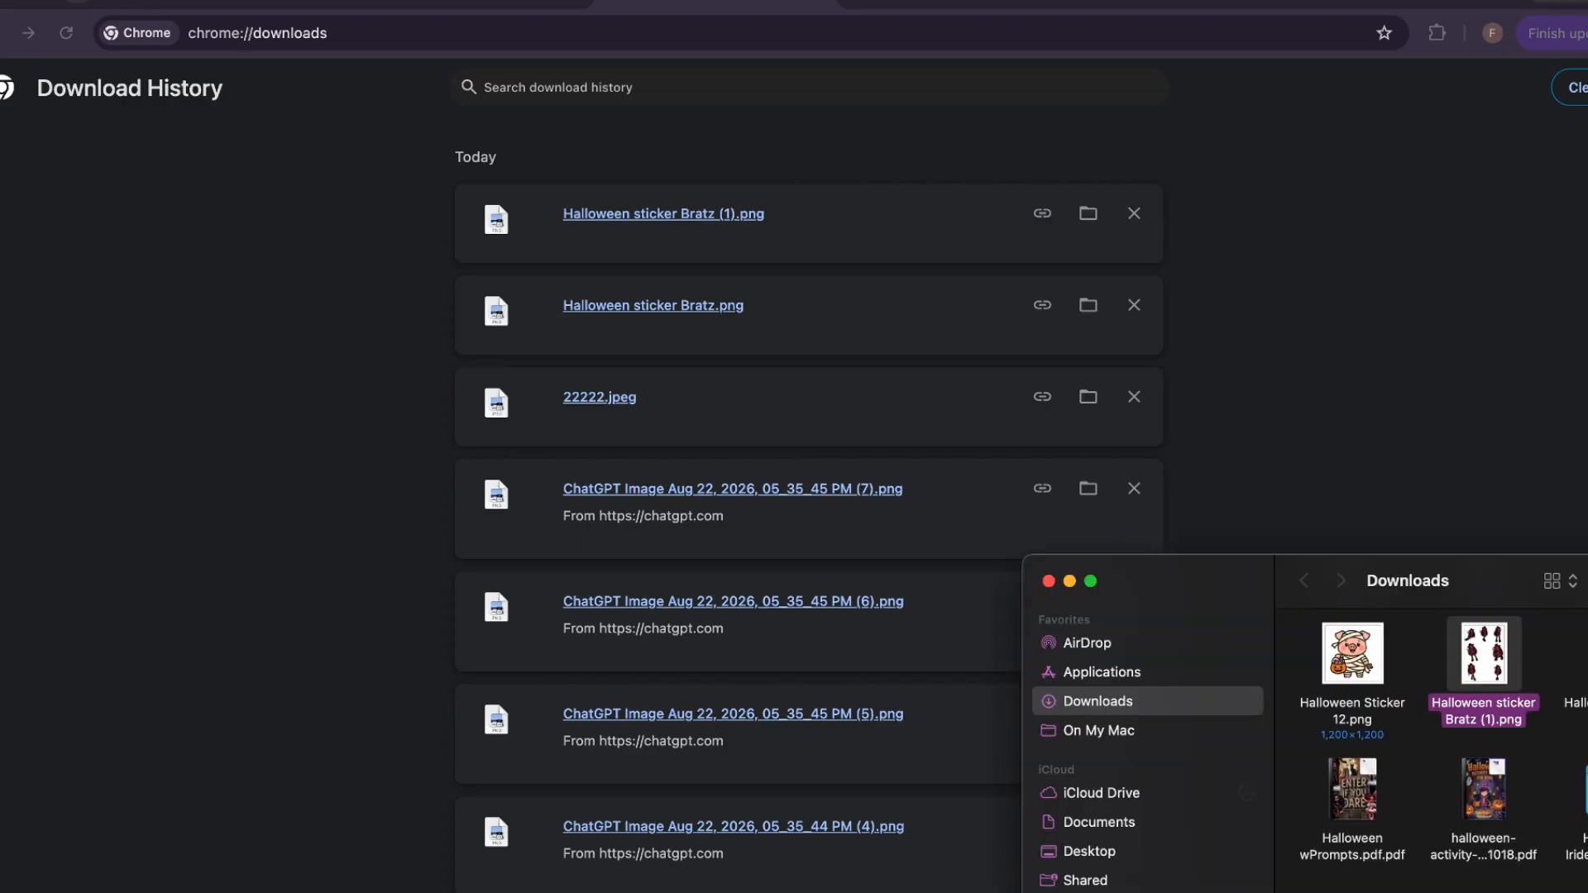
{"action": "left_click", "coordinate": [17, 5]}
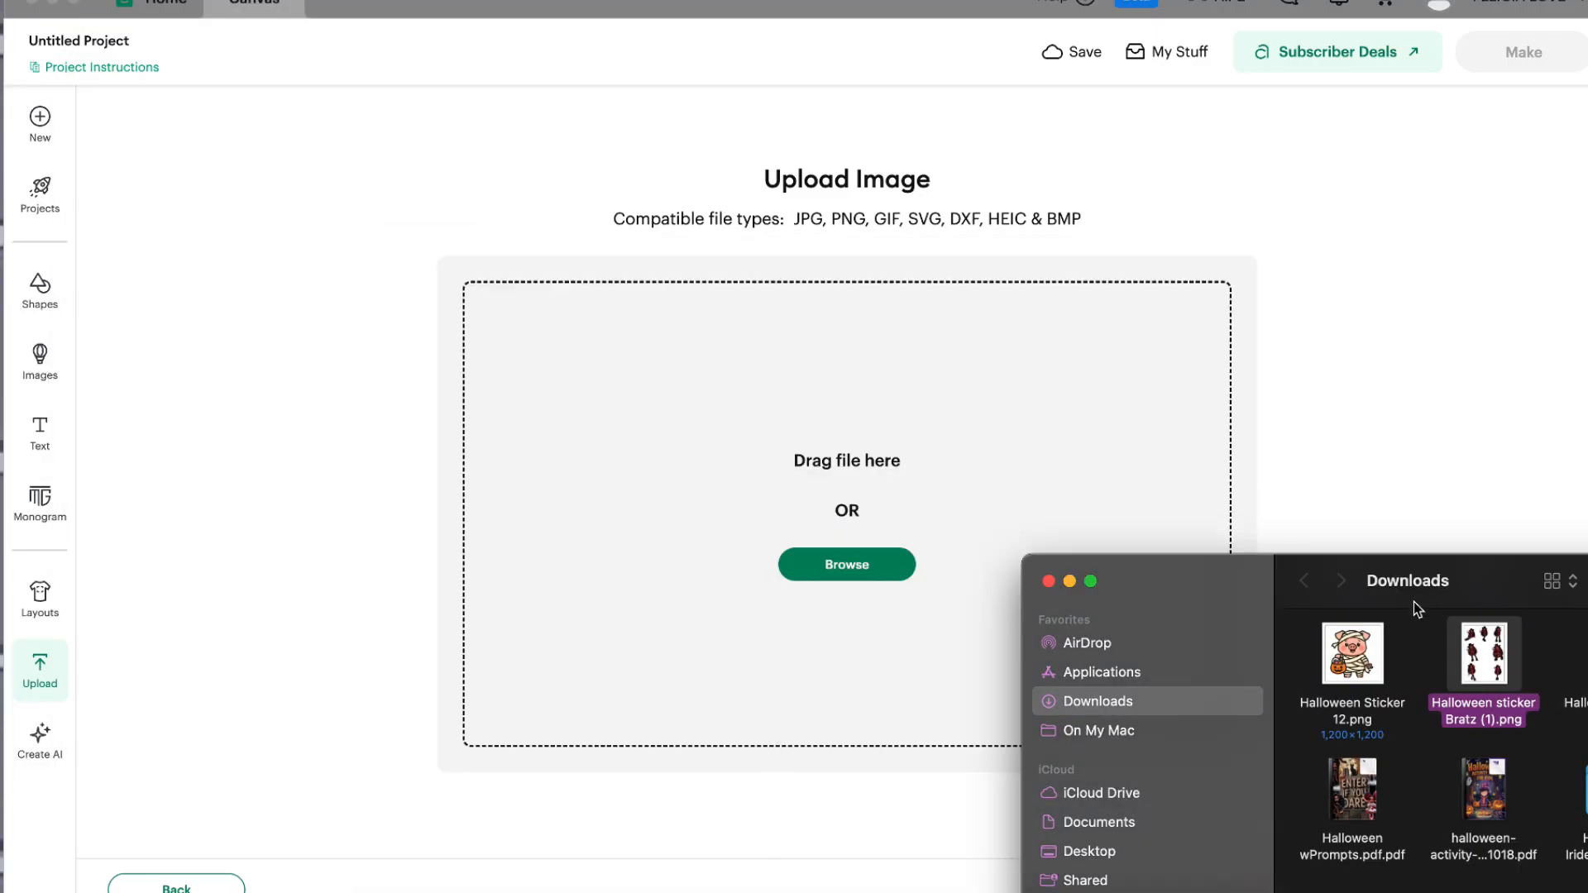
- Upload Halloween sticker Bratz.png as a Flat Graphic with its background kept, and add it to the canvas
{"action": "left_click_drag", "start_coordinate": [1484, 653], "coordinate": [743, 497]}
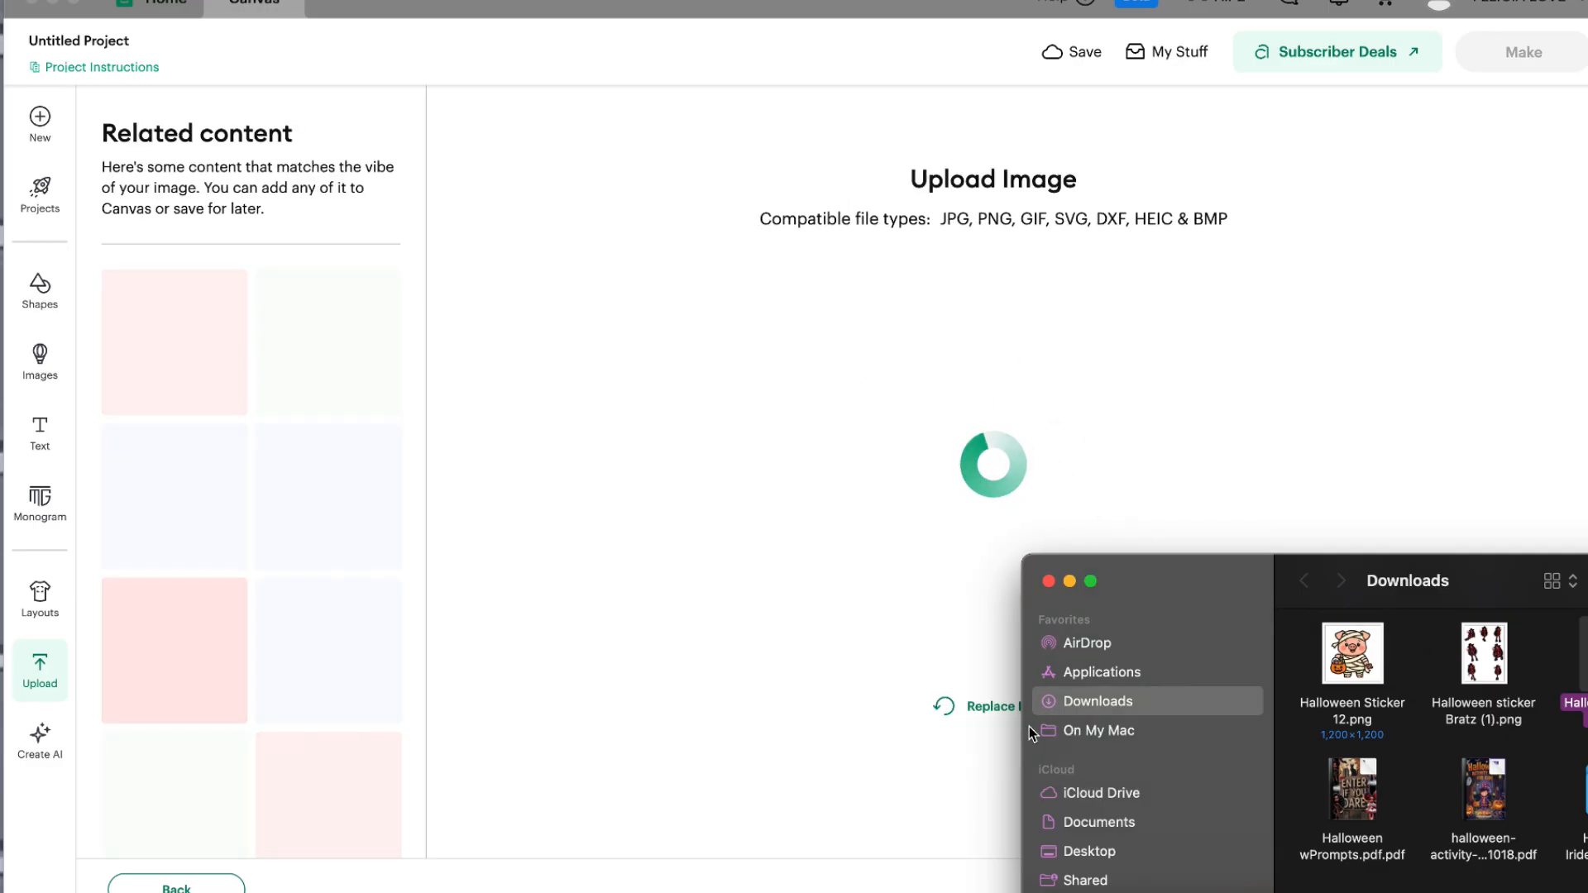
{"action": "left_click", "coordinate": [1321, 359]}
{"action": "left_click", "coordinate": [1528, 887]}
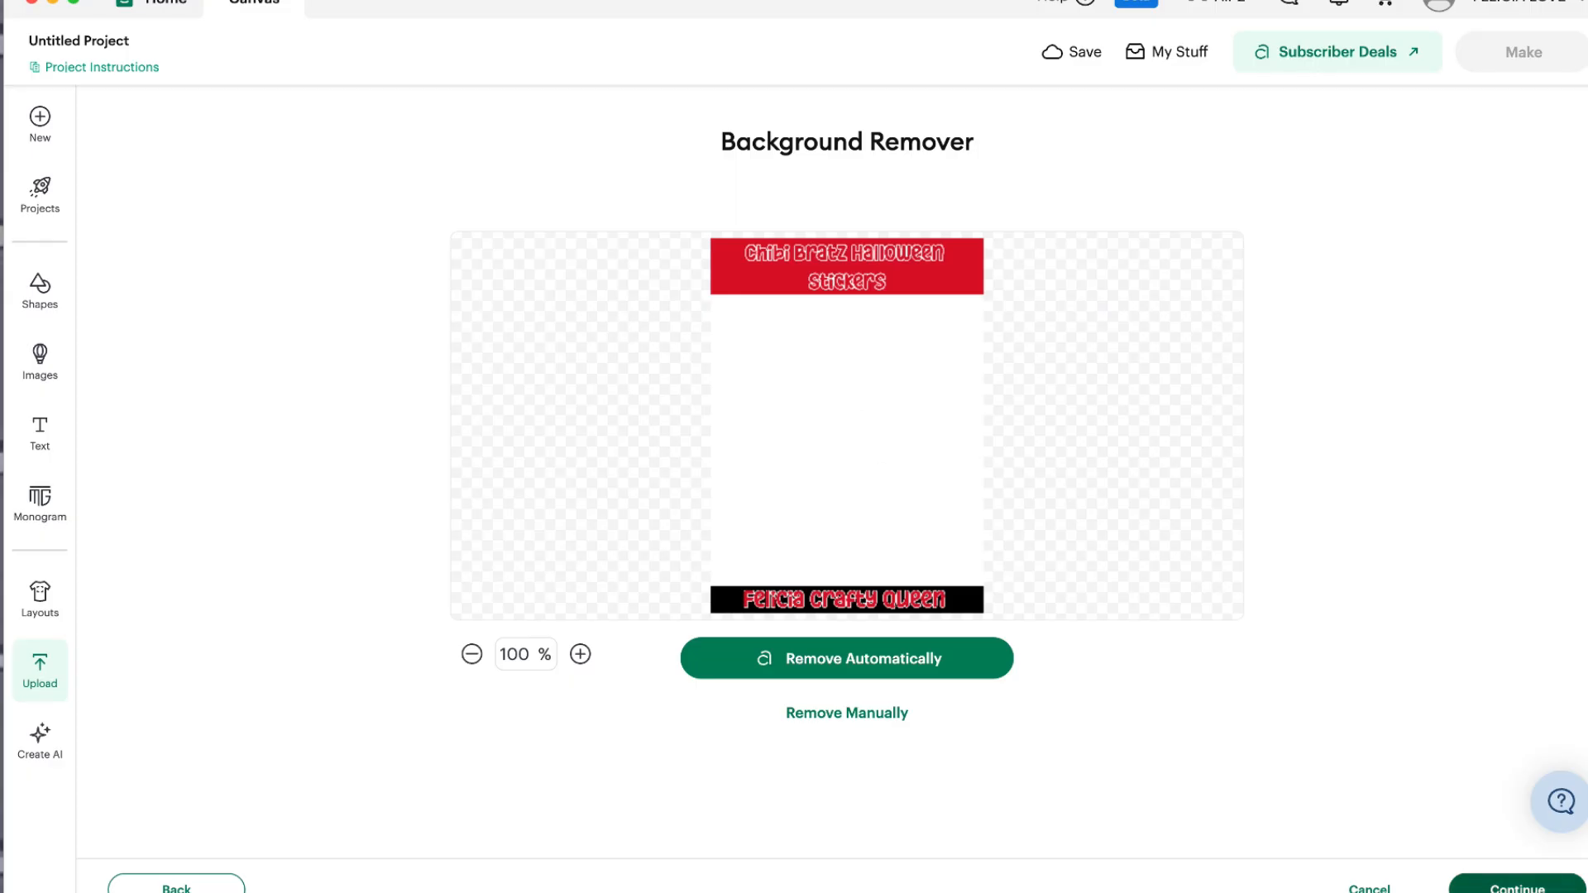
{"action": "left_click", "coordinate": [1501, 889]}
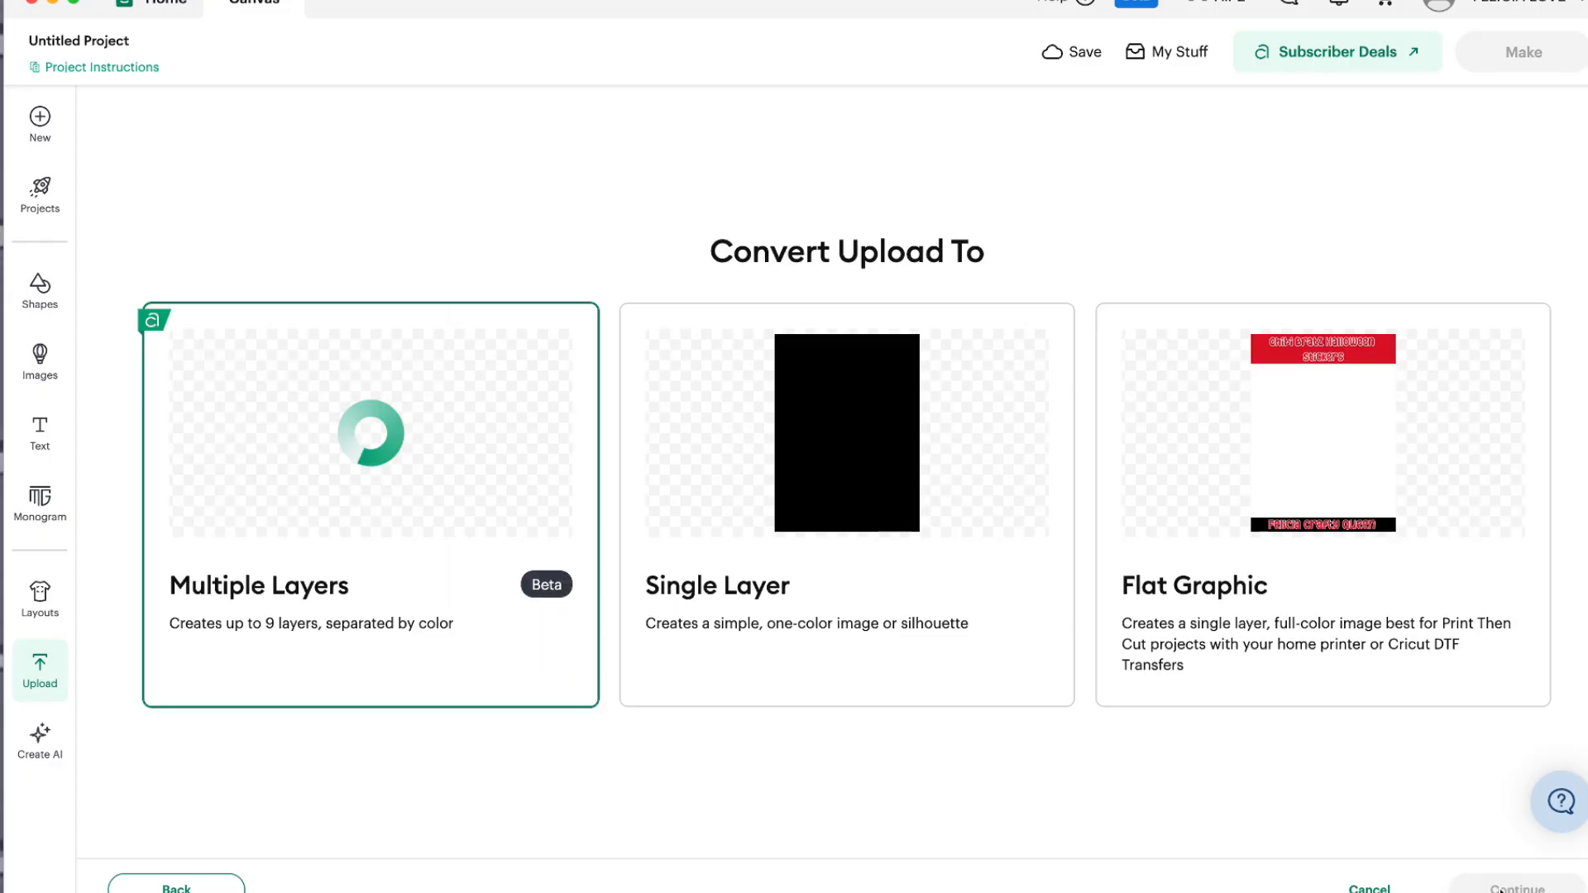
{"action": "left_click", "coordinate": [1358, 592]}
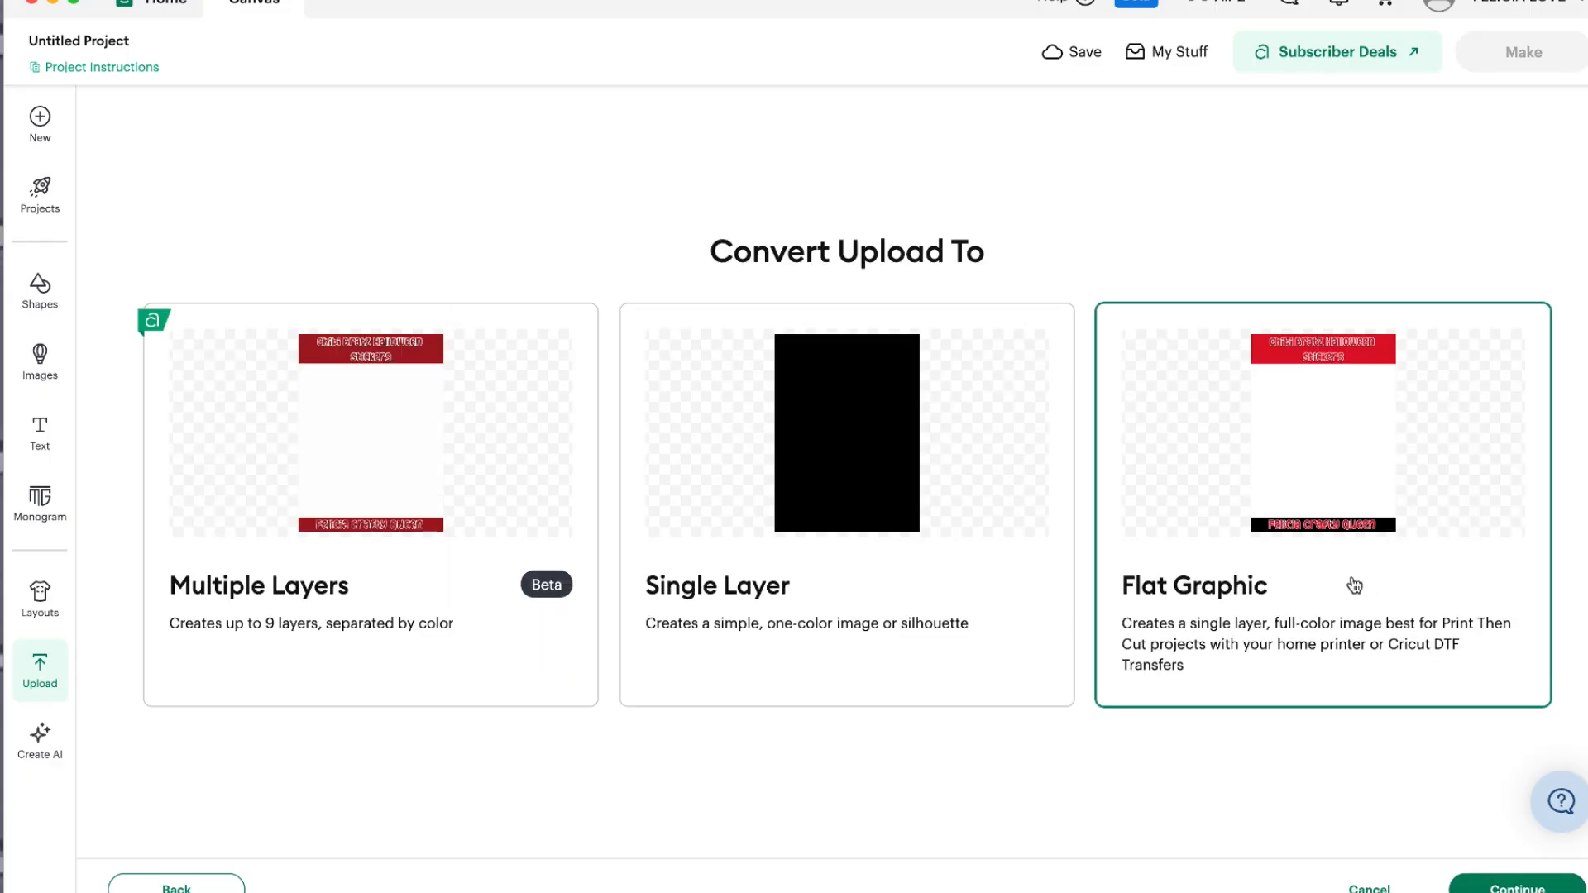
{"action": "left_click", "coordinate": [1550, 886]}
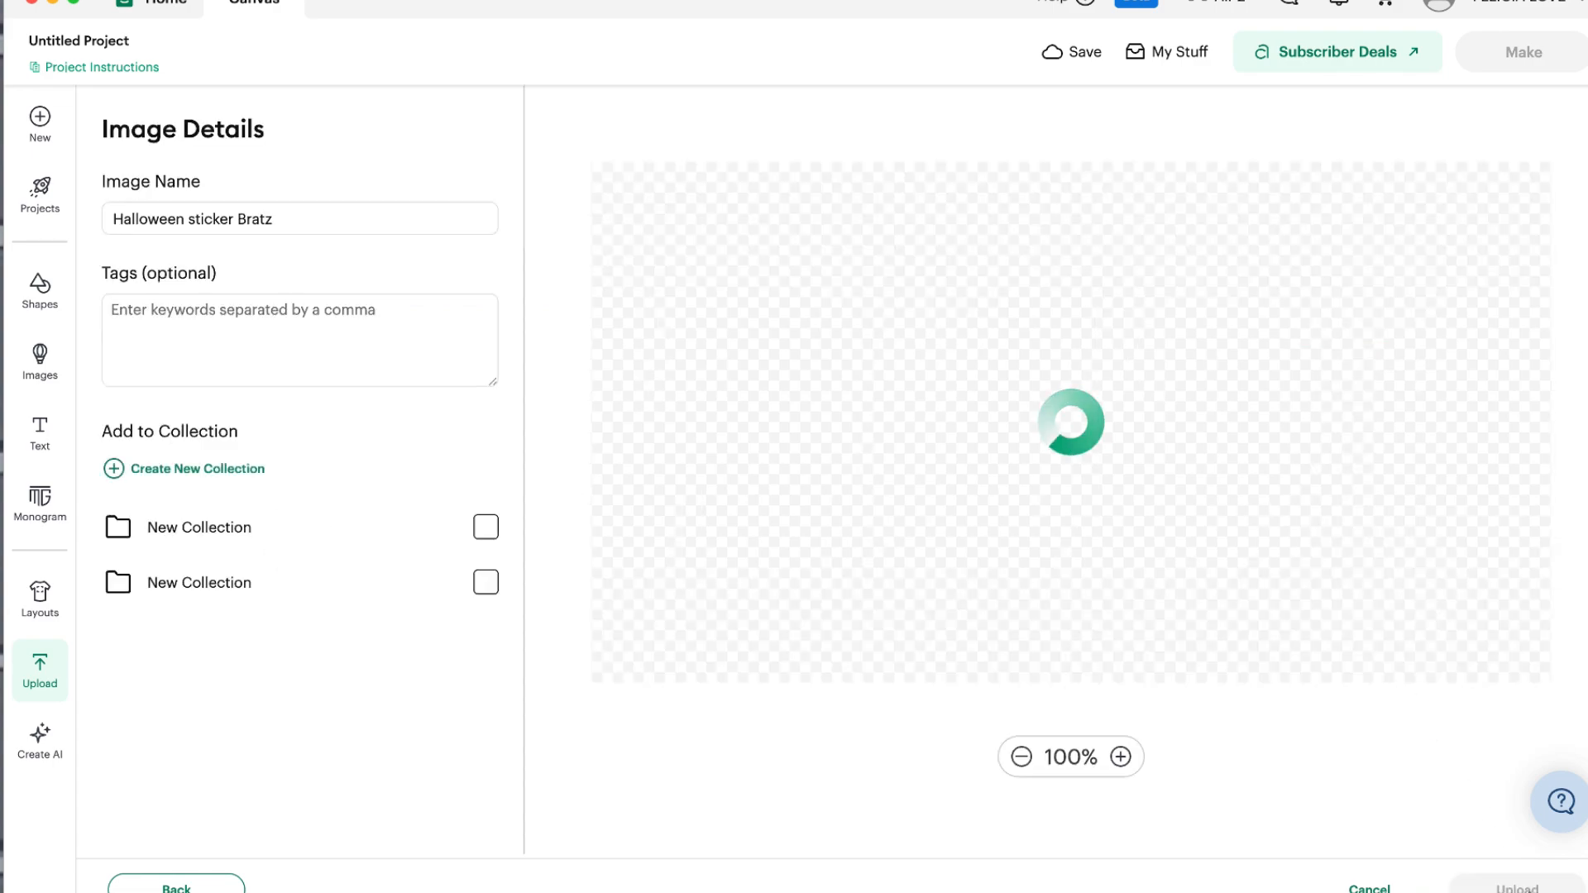
{"action": "left_click", "coordinate": [1506, 888]}
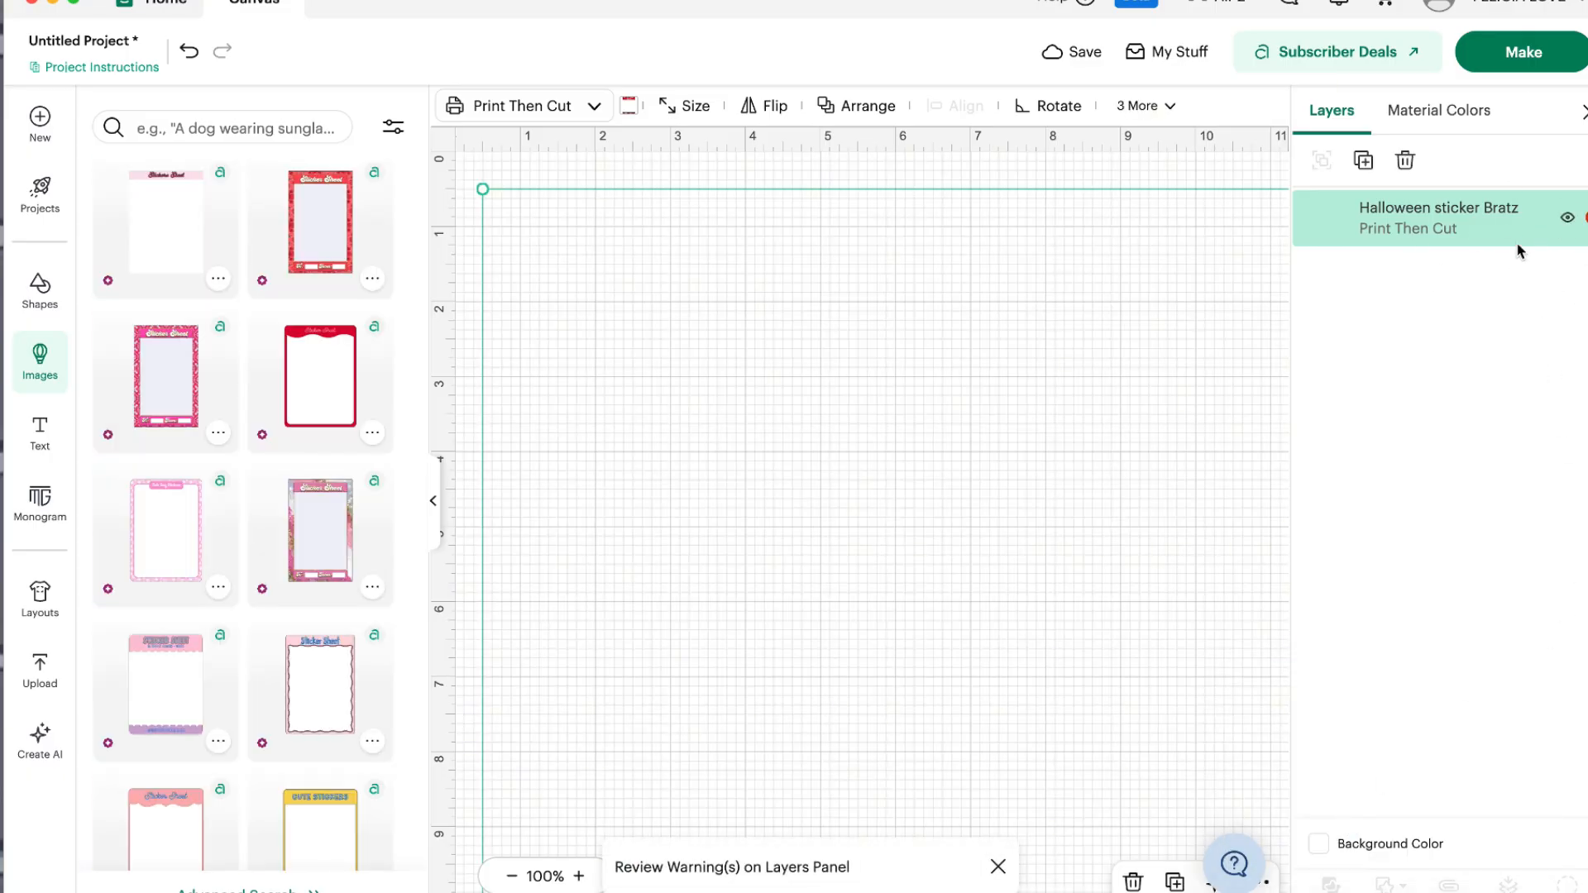
- Auto-resize the Halloween sticker Bratz image to fit Letter paper and move it about 5 in to the right
{"action": "left_click", "coordinate": [1585, 220]}
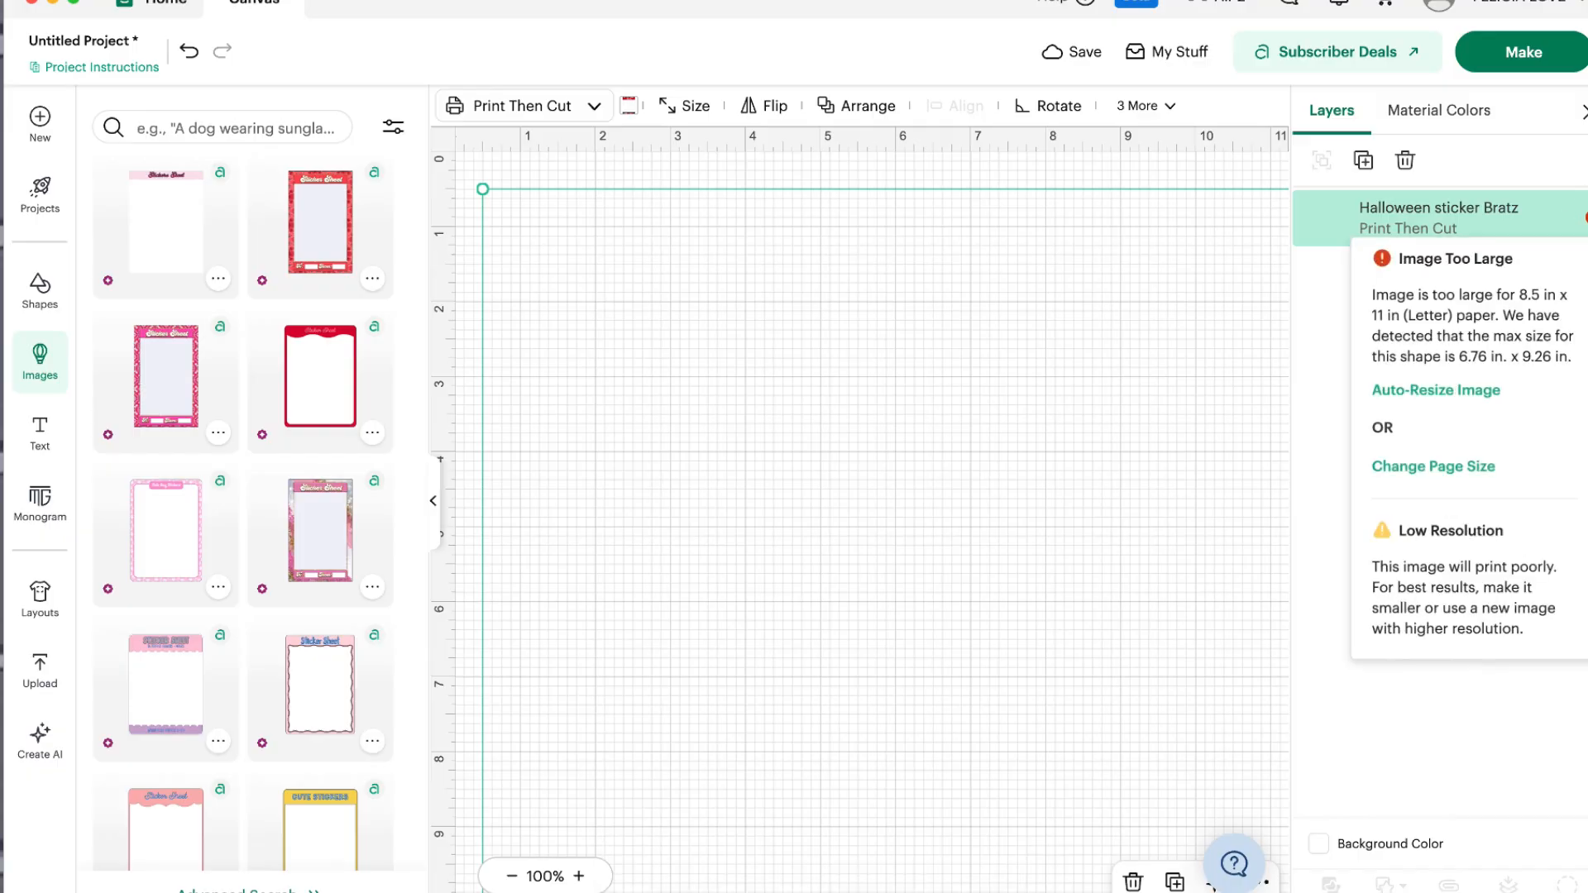
{"action": "left_click", "coordinate": [1447, 390]}
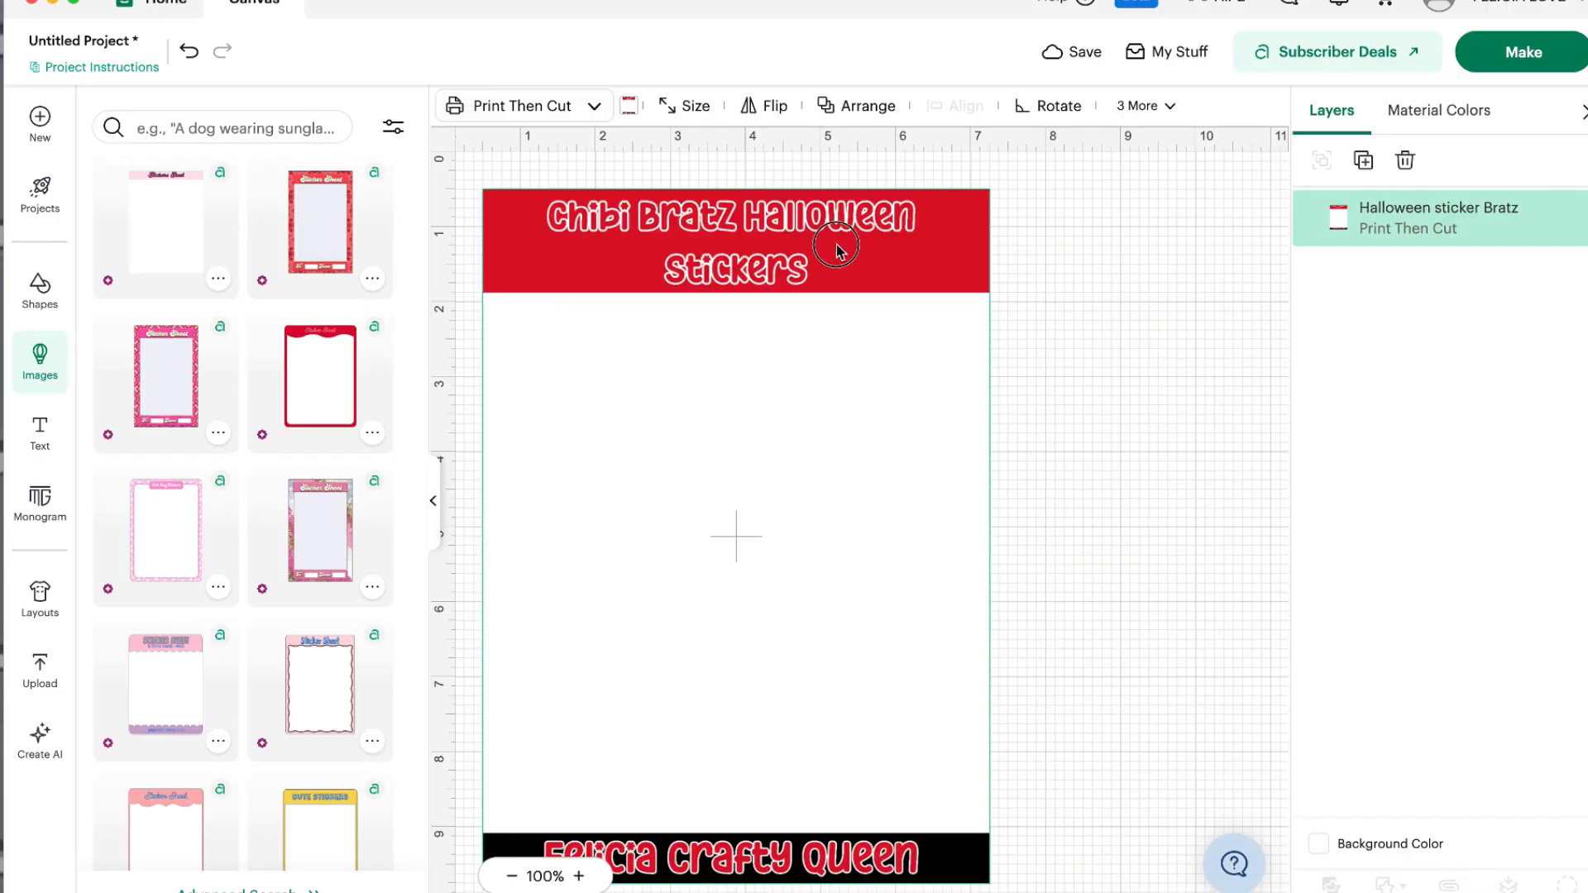
{"action": "left_click_drag", "start_coordinate": [836, 245], "coordinate": [1135, 229]}
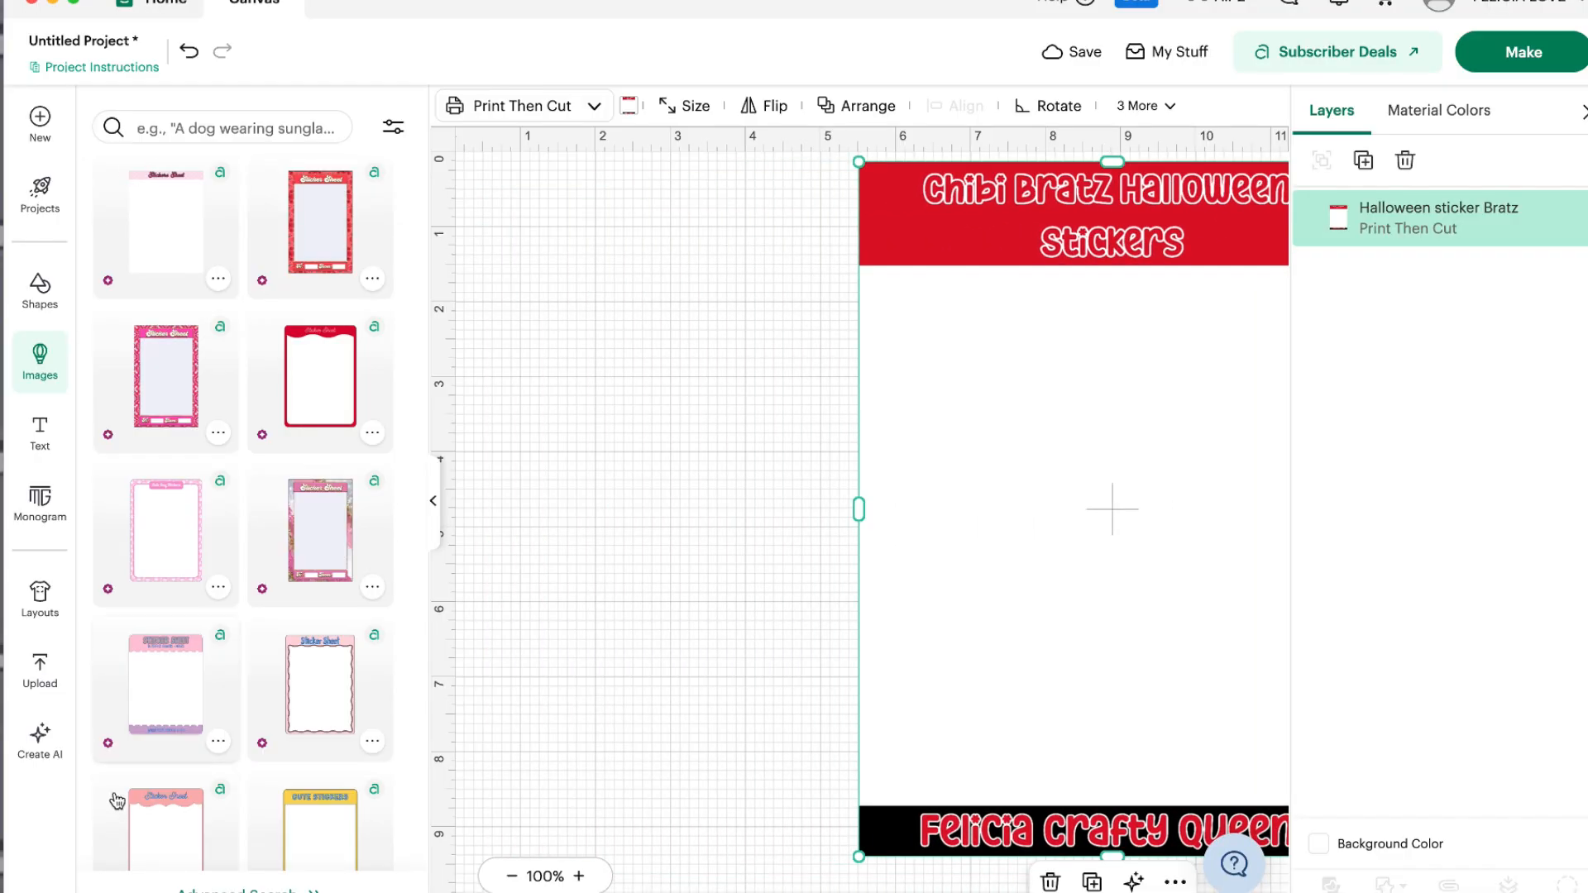
- Load Halloween sticker Bratz (1).png from Downloads as another image to upload
{"action": "left_click", "coordinate": [46, 674]}
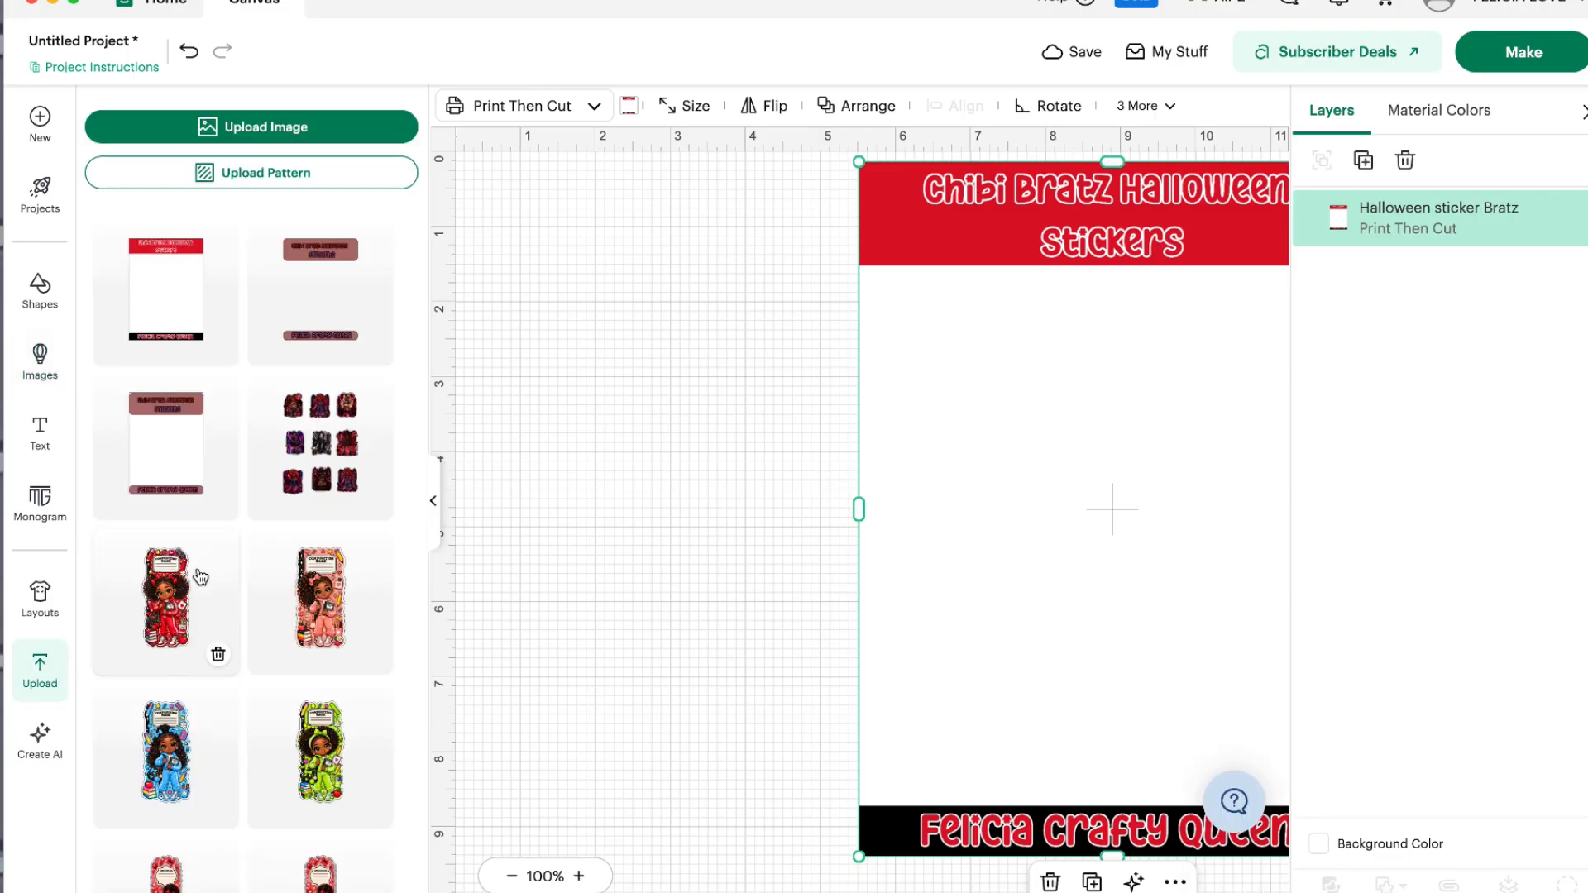
{"action": "left_click", "coordinate": [274, 129]}
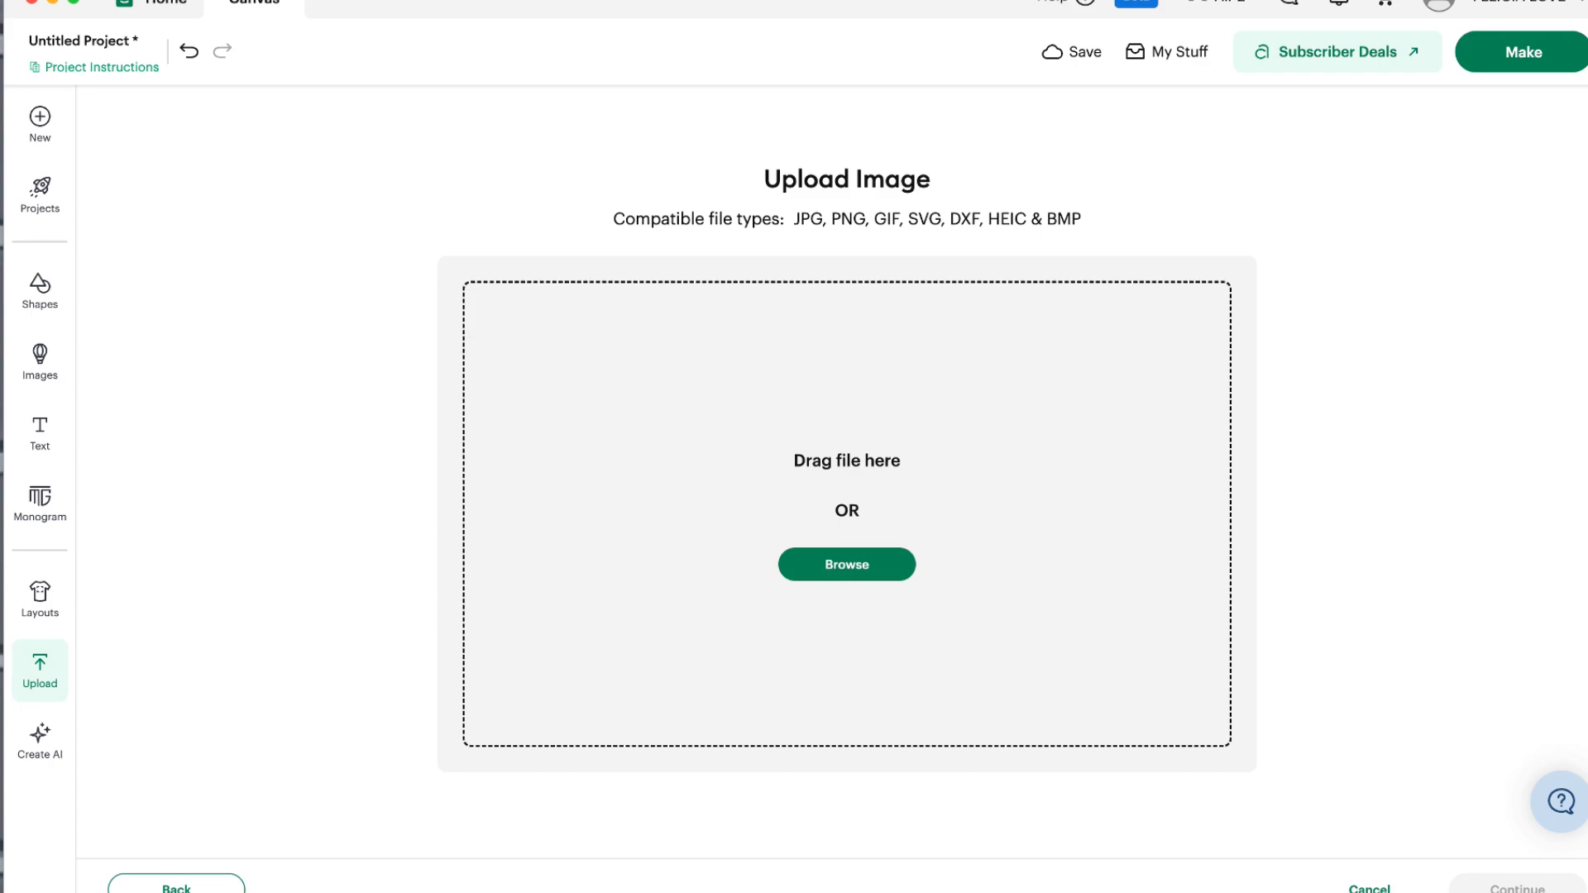
{"action": "key", "text": "super+Tab"}
{"action": "left_click_drag", "start_coordinate": [1485, 688], "coordinate": [745, 513]}
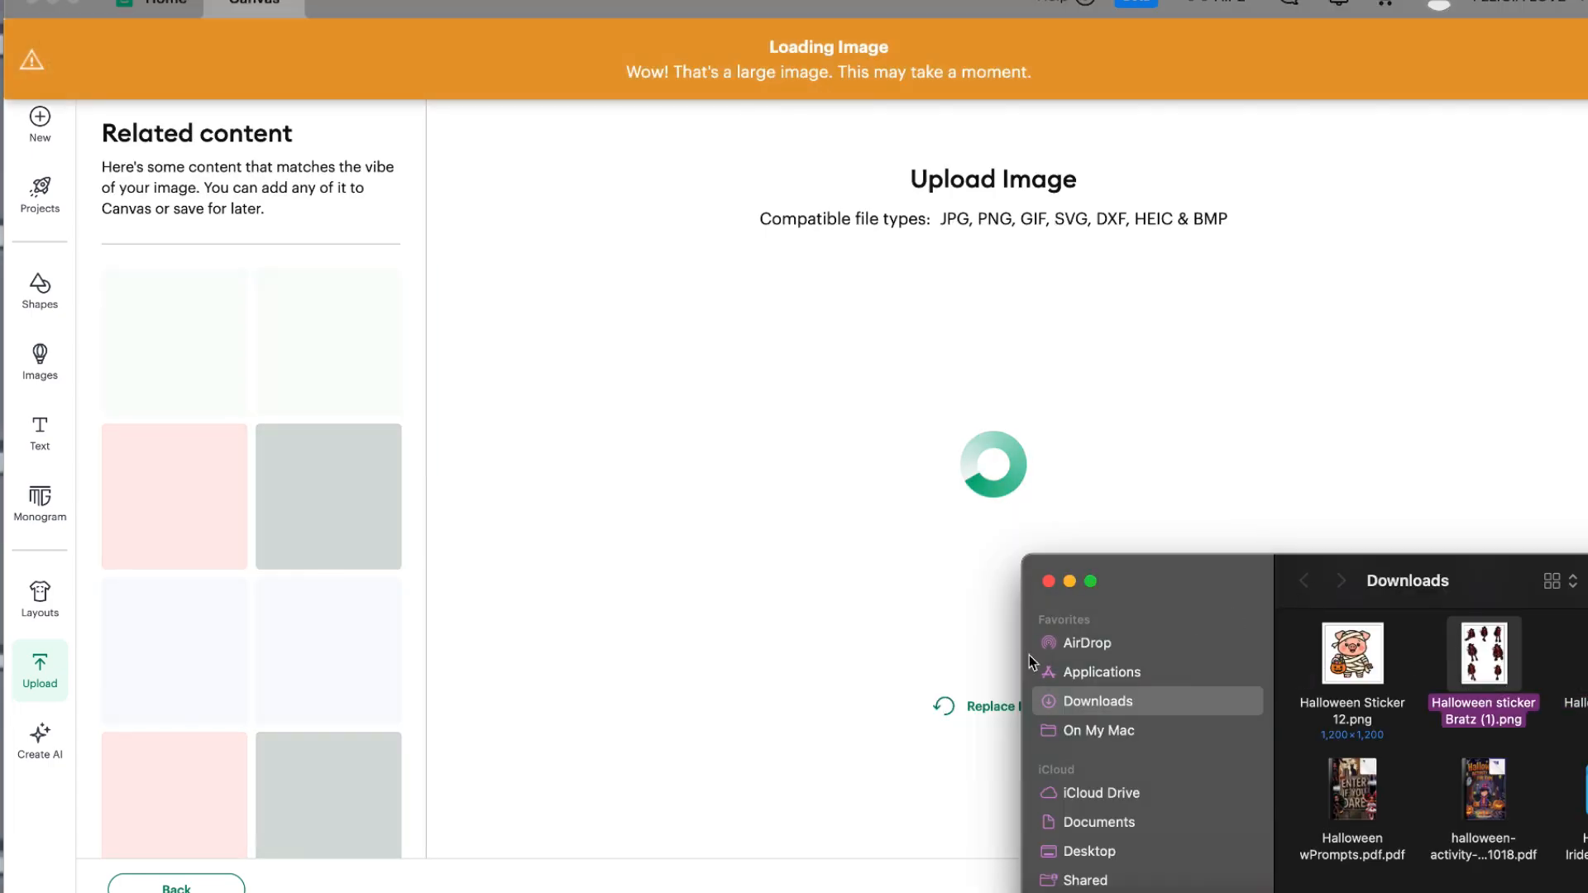
{"action": "left_click", "coordinate": [1049, 582]}
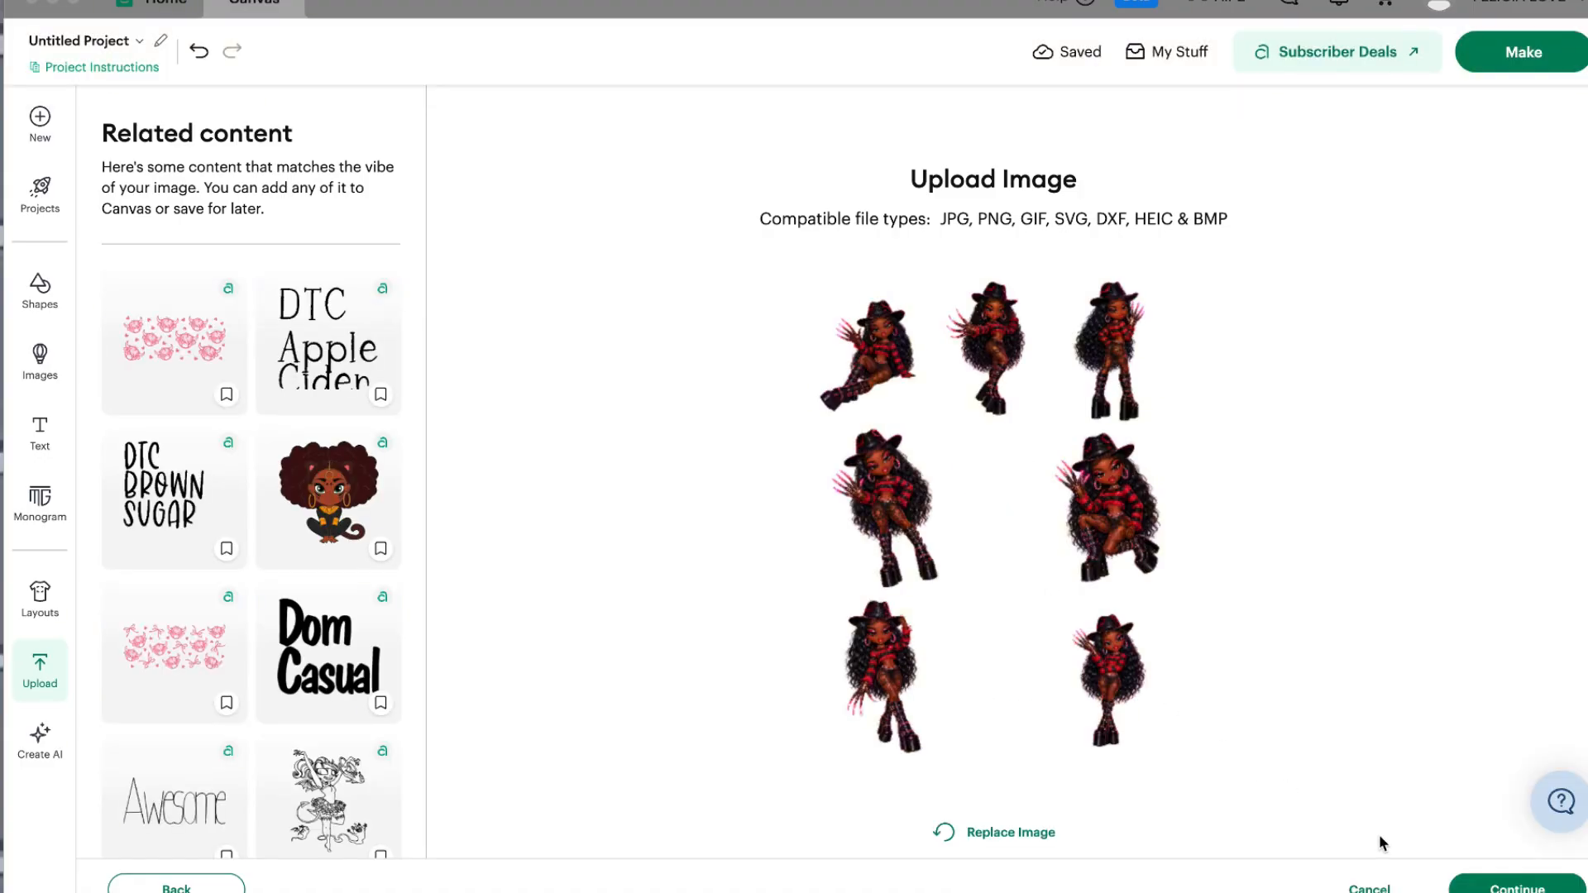
- Leave the sticker sheet's background unedited and choose Flat Graphic as its conversion type
{"action": "left_click", "coordinate": [1491, 887]}
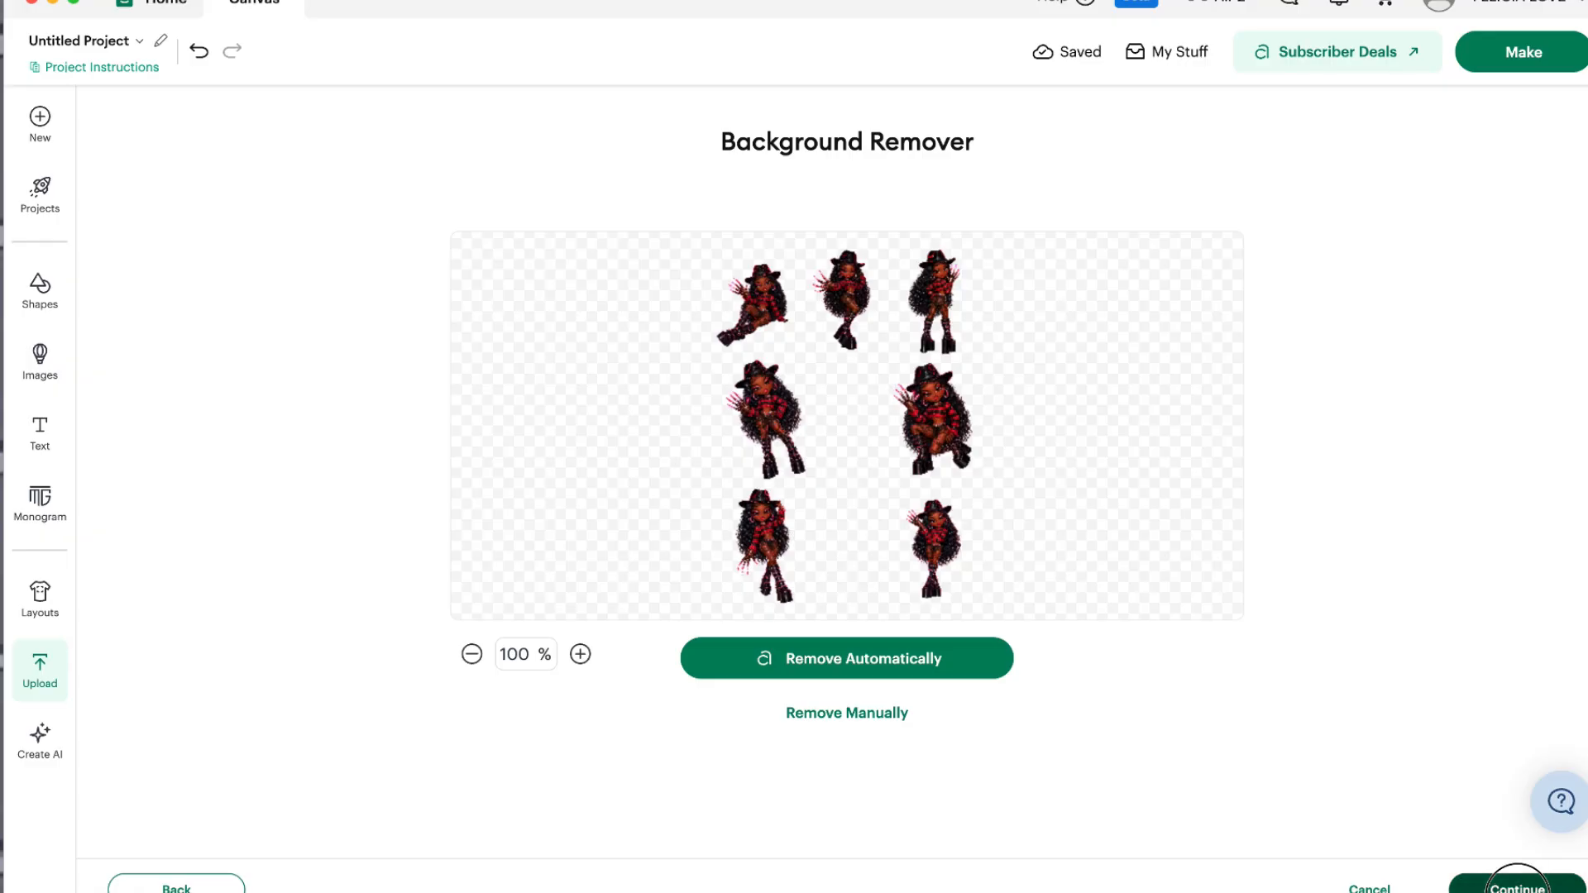
{"action": "left_click", "coordinate": [1517, 887]}
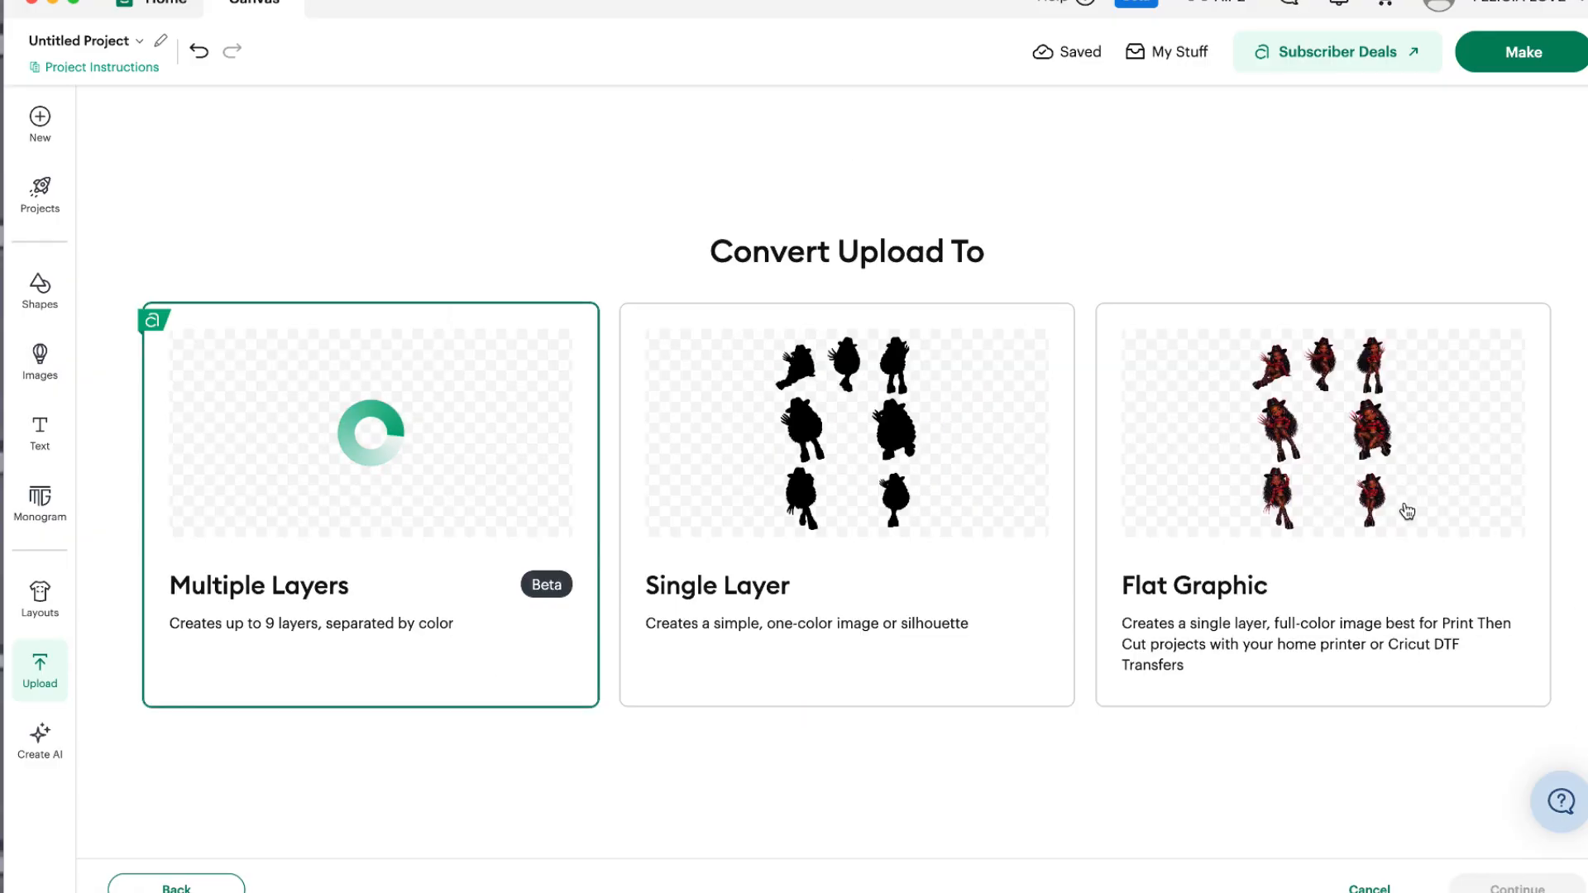
{"action": "left_click", "coordinate": [1406, 519]}
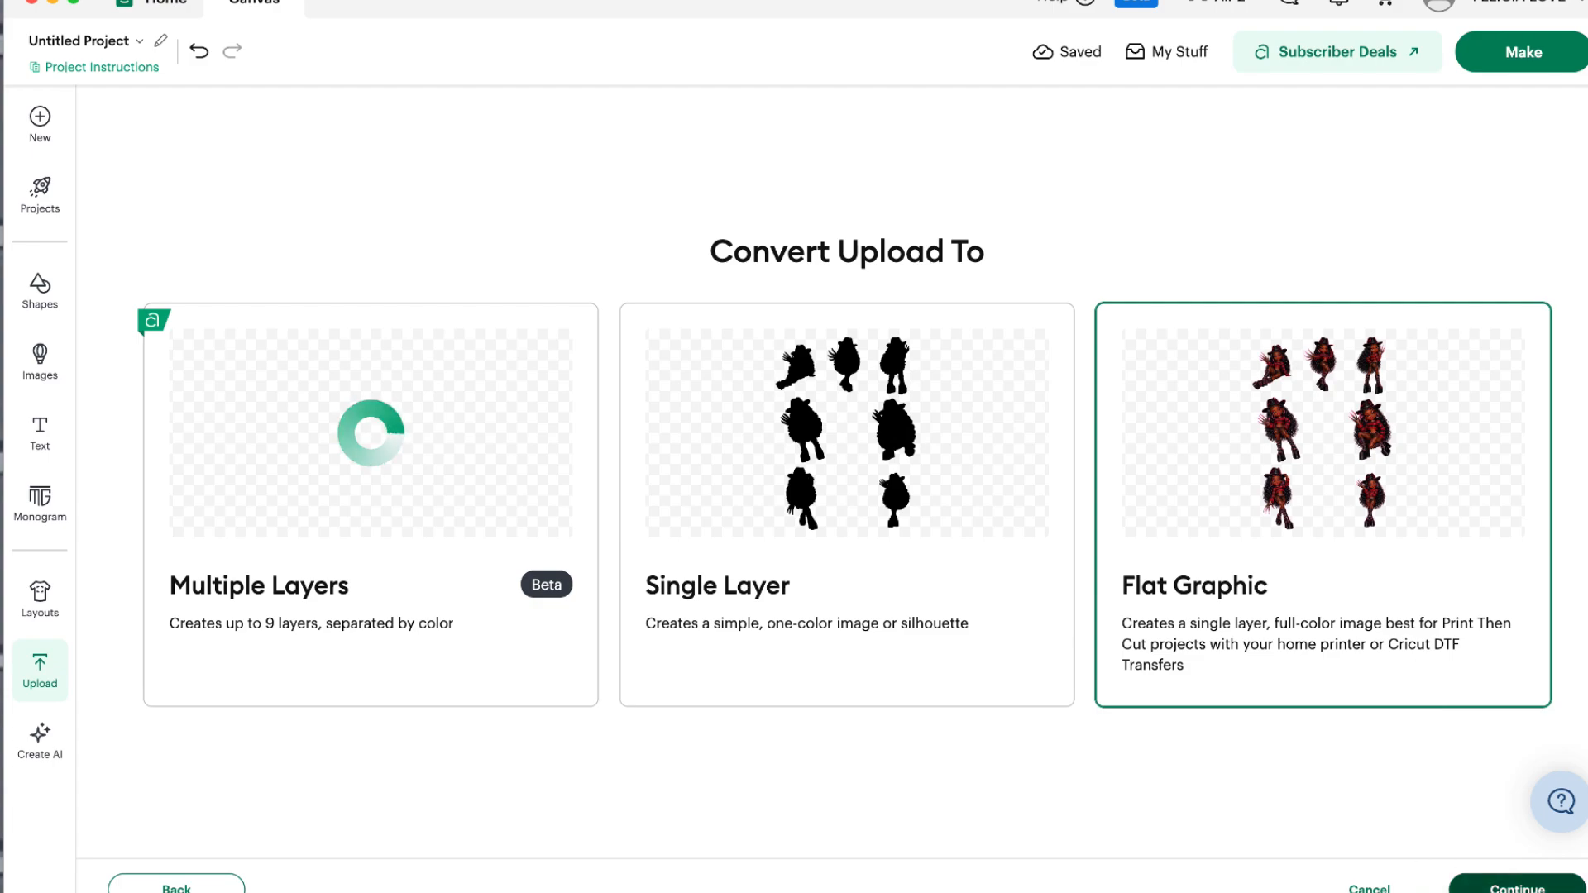
- Upload the Halloween sticker Bratz (1) sheet to the canvas and auto-resize it to fit Letter paper
{"action": "left_click", "coordinate": [1517, 886]}
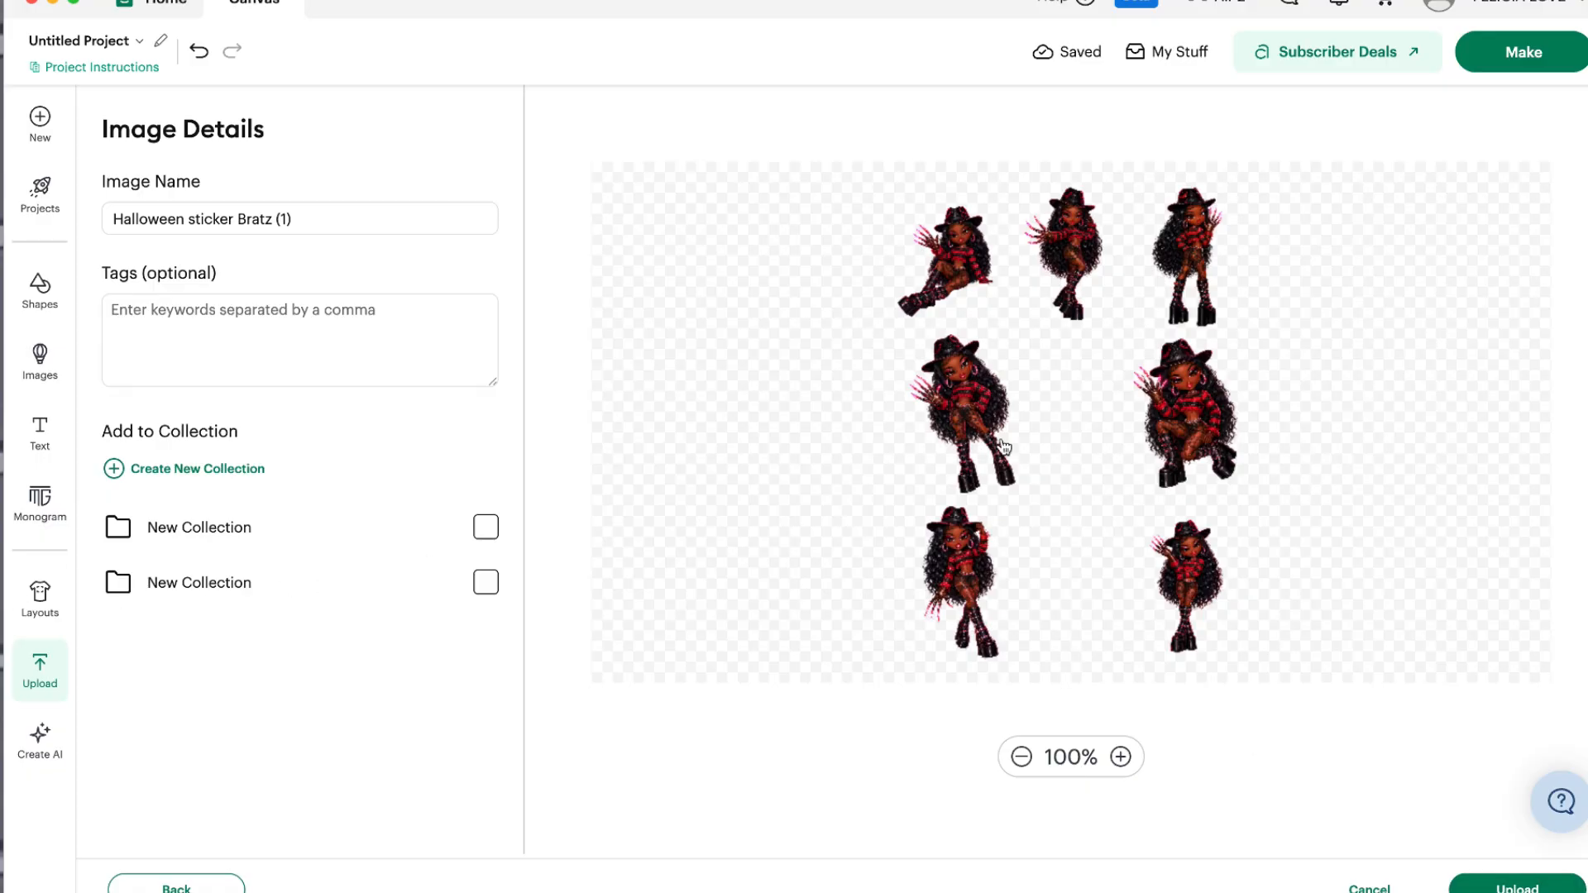
{"action": "left_click", "coordinate": [1507, 883]}
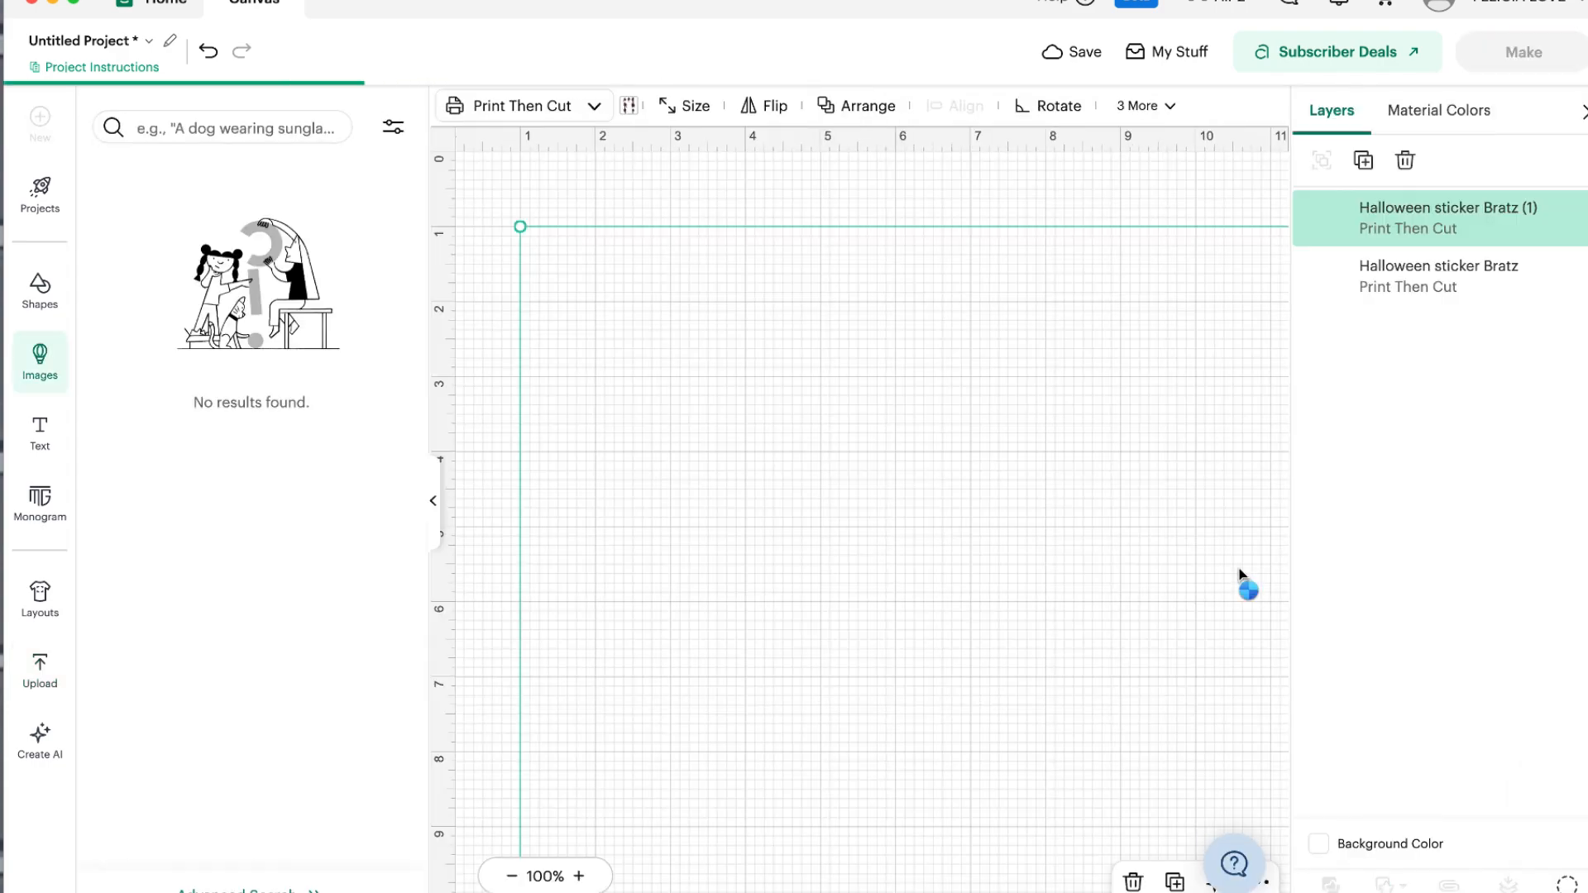
{"action": "left_click", "coordinate": [435, 502]}
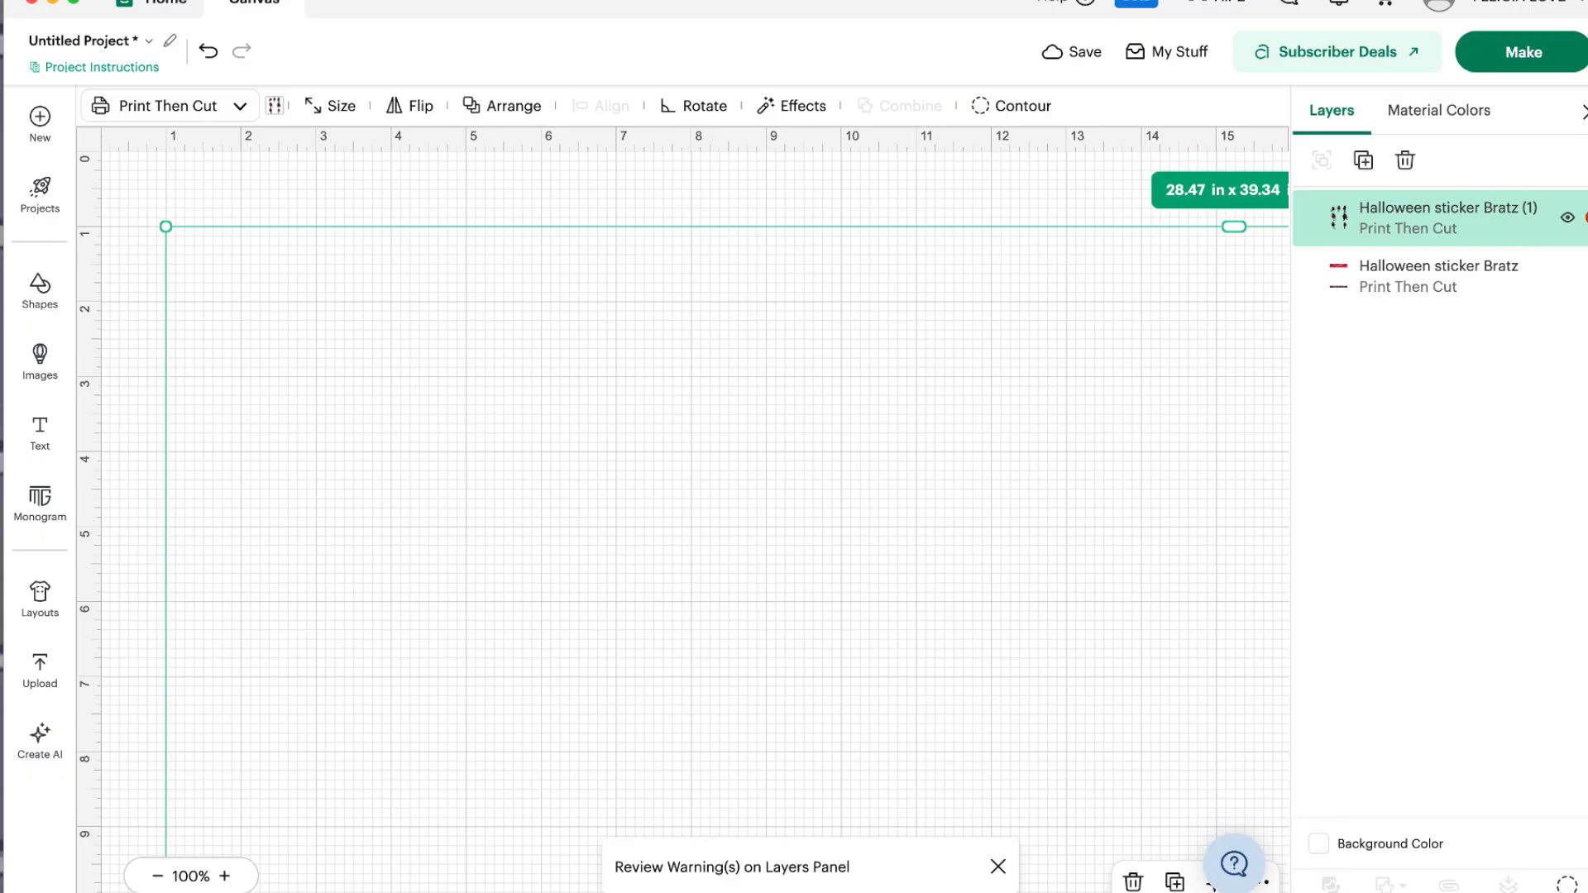
{"action": "mouse_move", "coordinate": [1585, 218]}
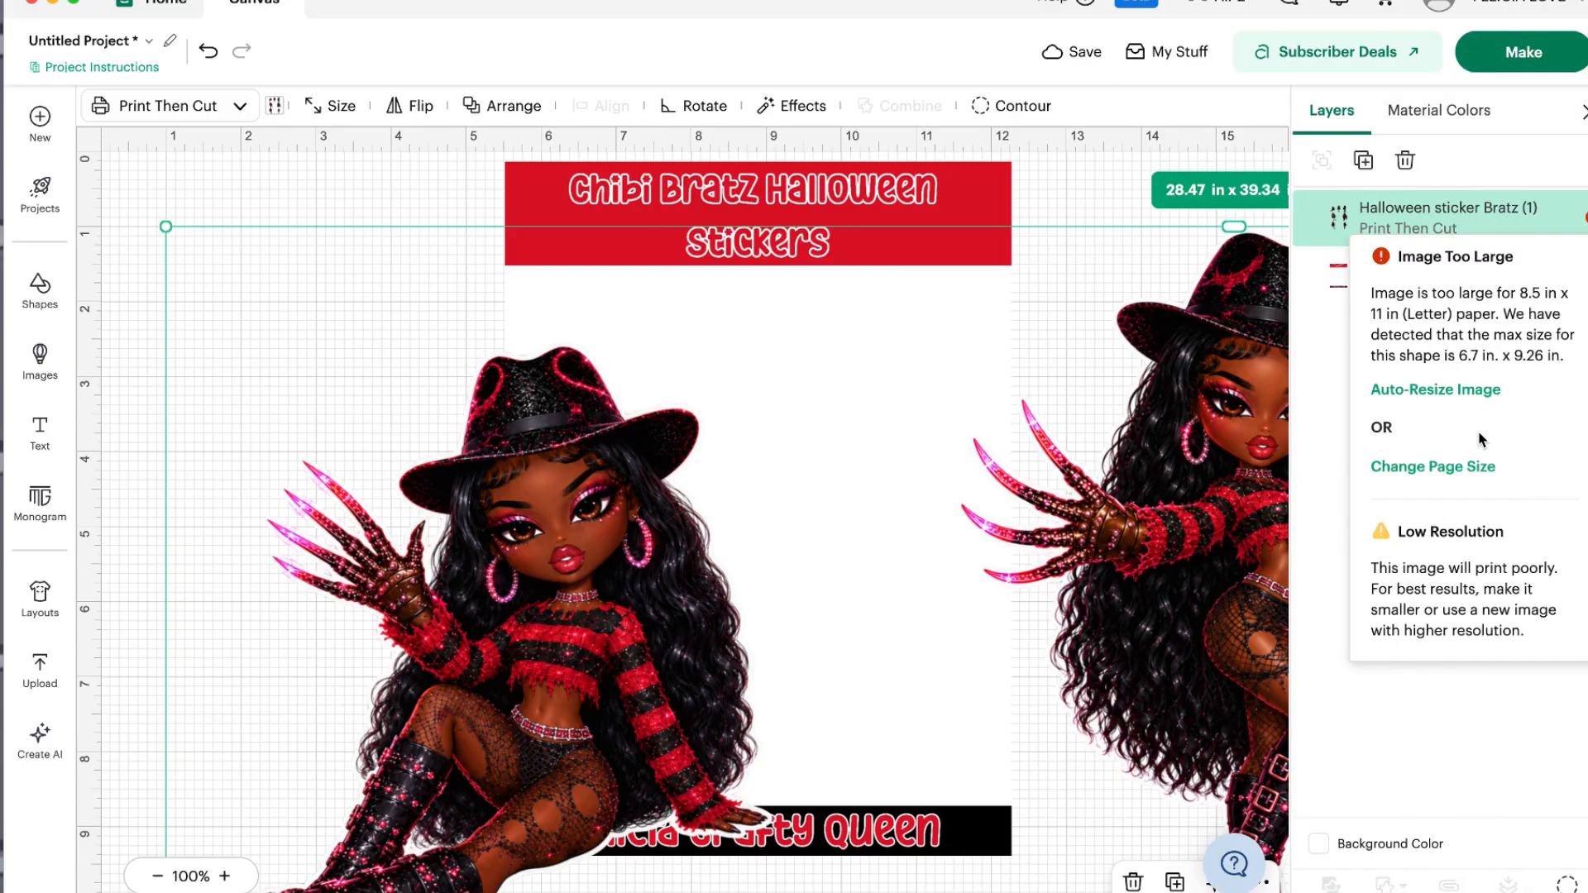
{"action": "left_click", "coordinate": [1421, 393]}
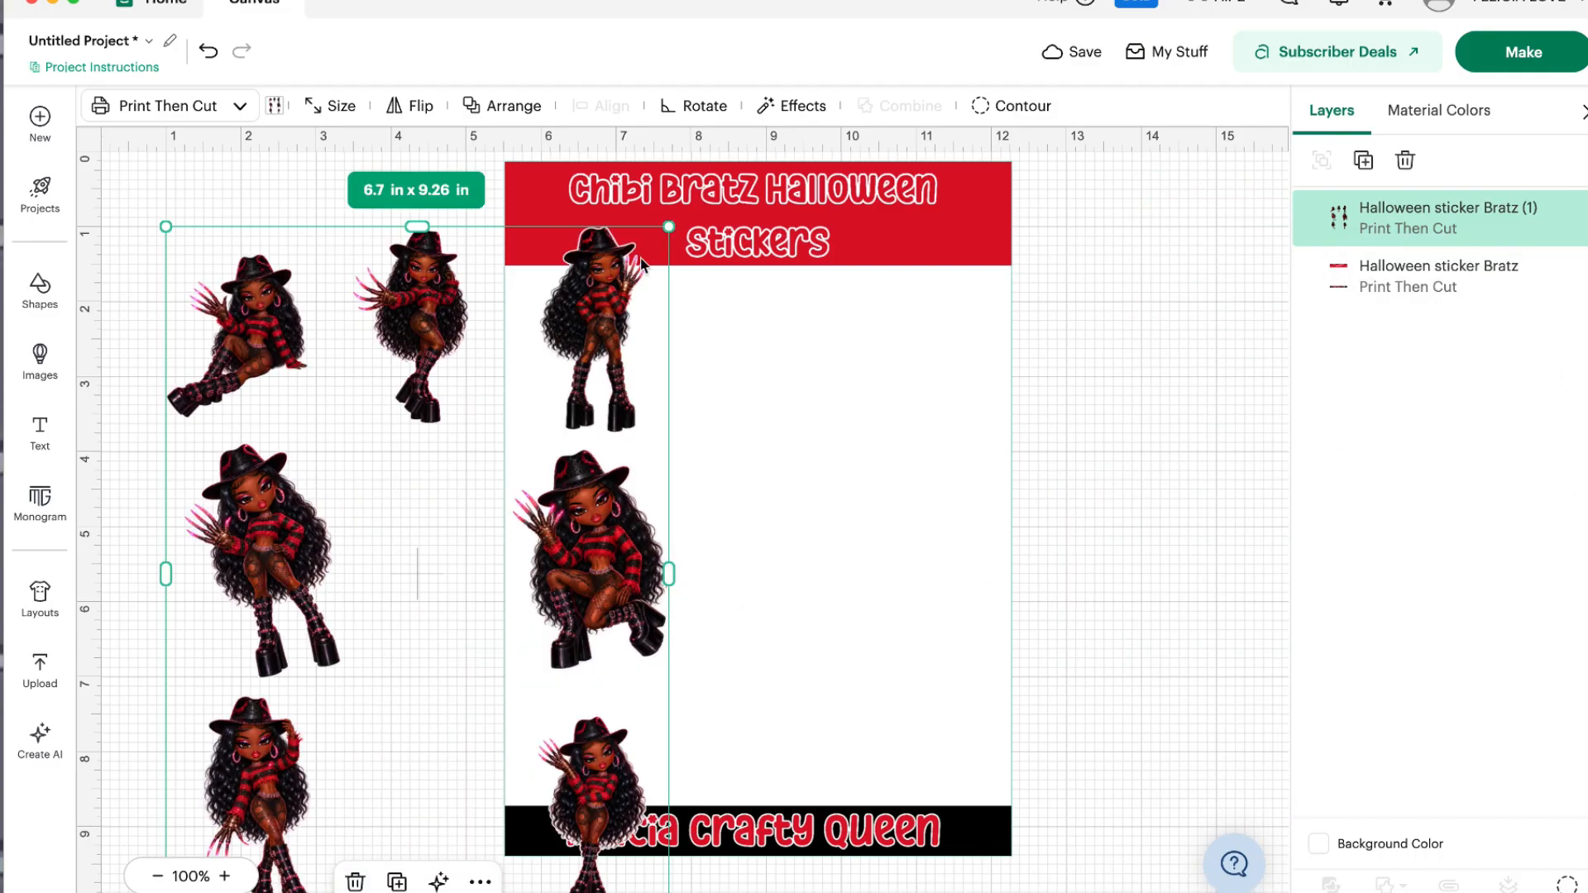
- Try to select the Halloween sticker Bratz (1) image and move it off the header sheet
{"action": "left_click", "coordinate": [416, 569]}
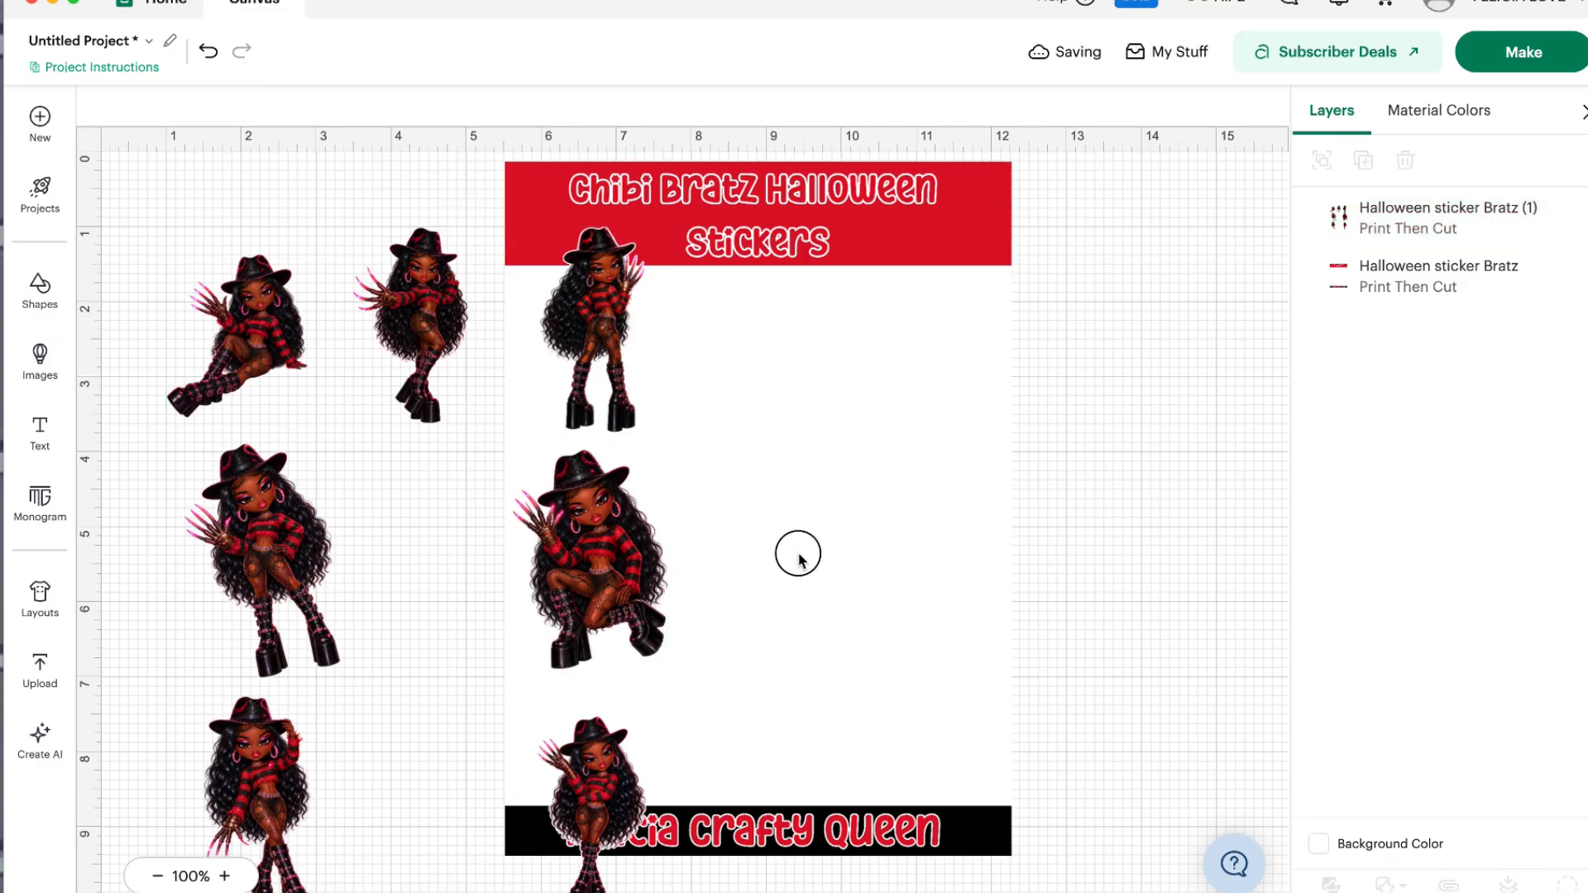
{"action": "left_click_drag", "start_coordinate": [798, 549], "coordinate": [390, 521]}
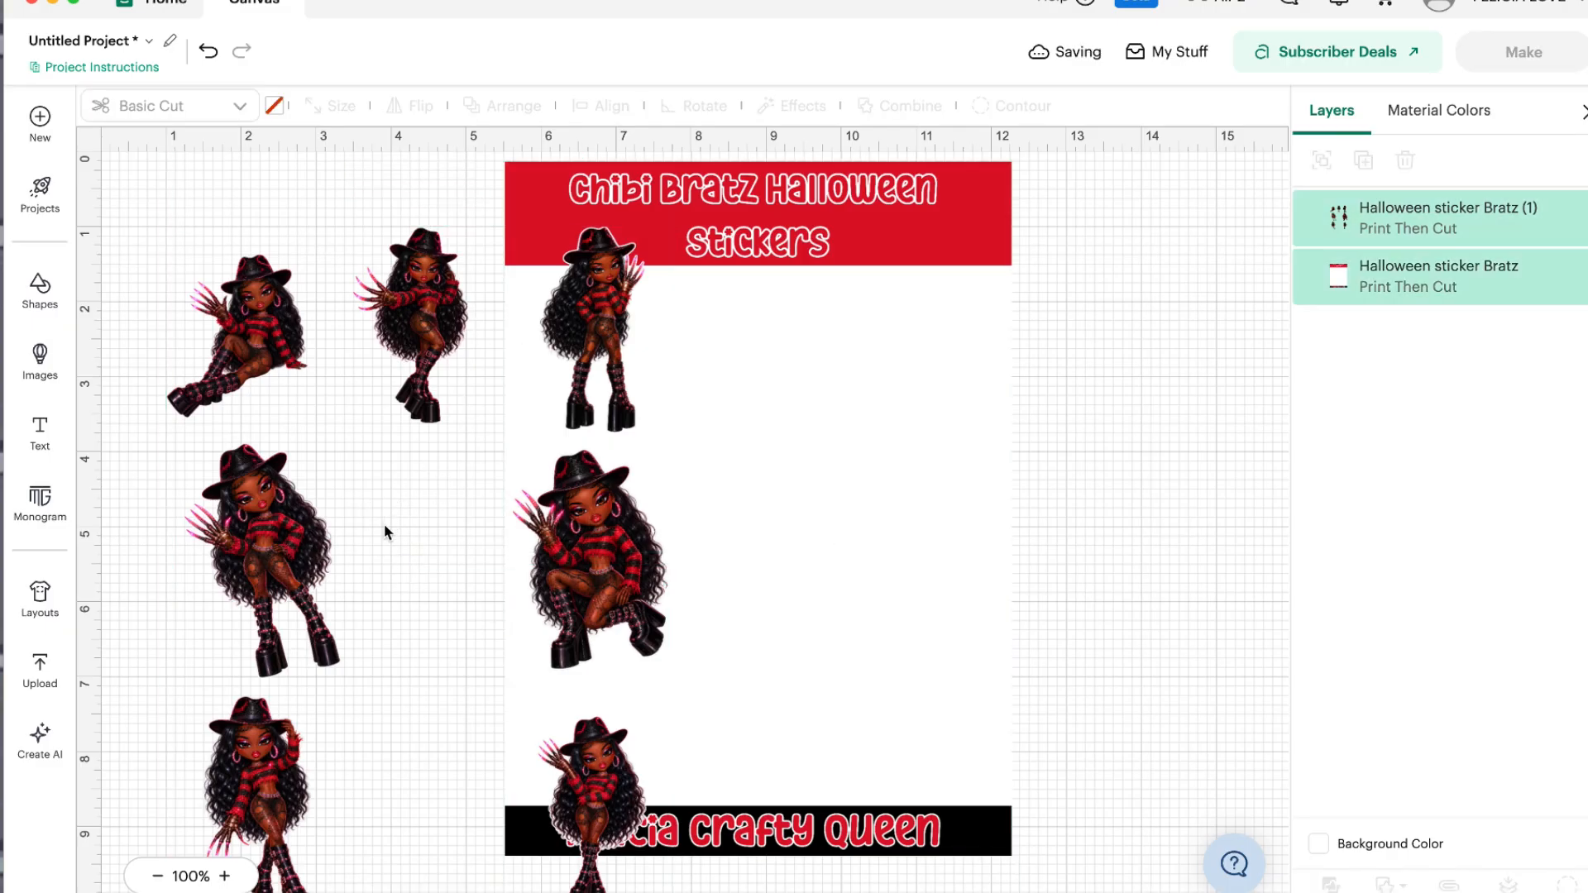
{"action": "left_click", "coordinate": [398, 556]}
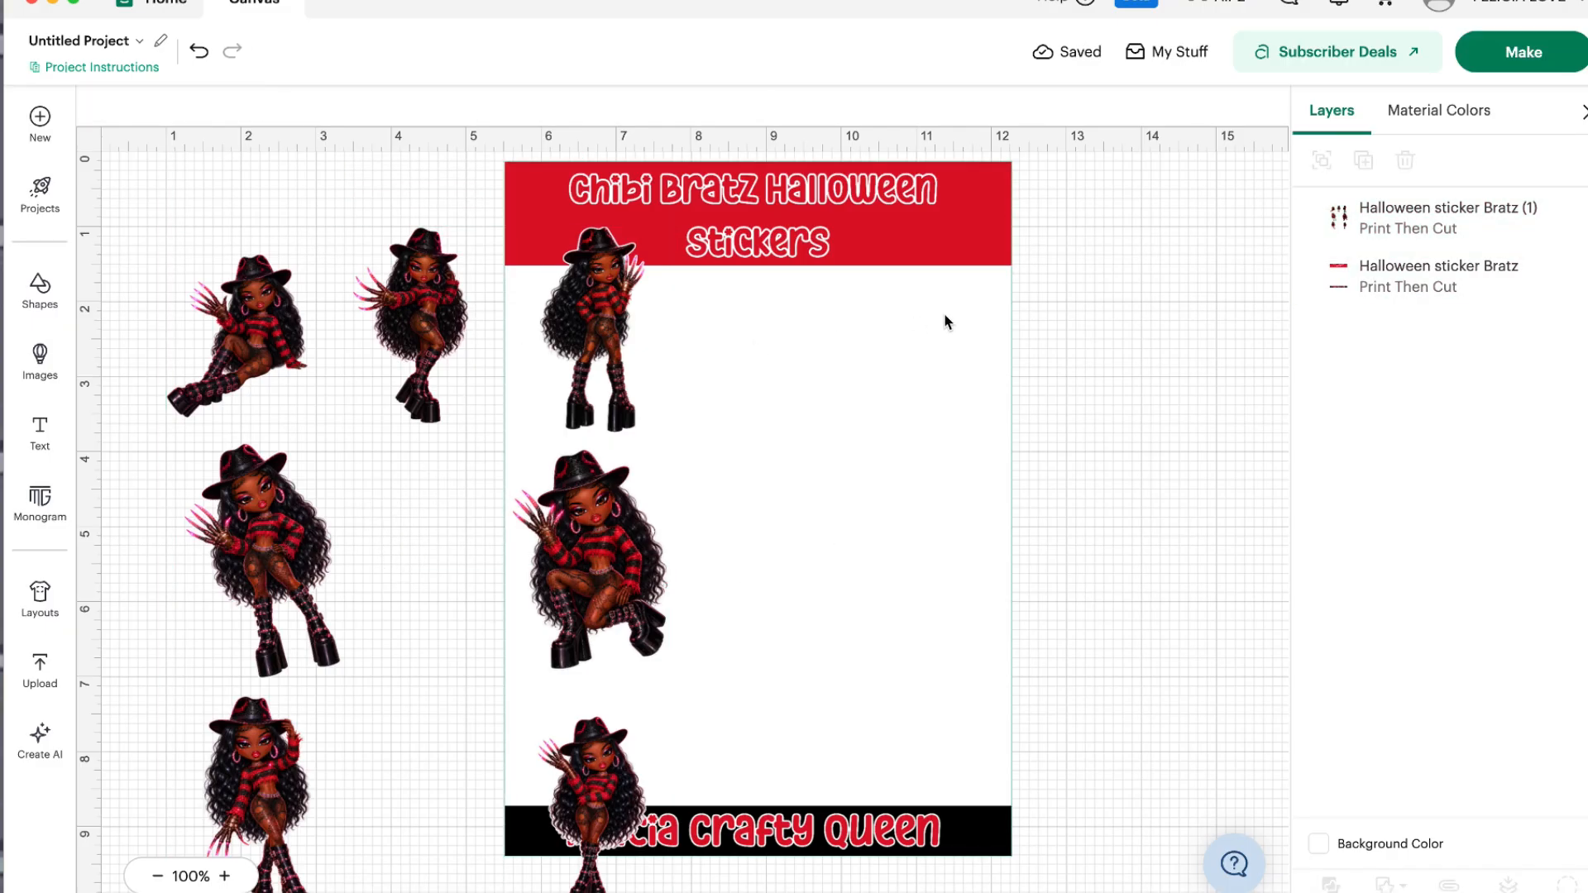
{"action": "left_click", "coordinate": [462, 556]}
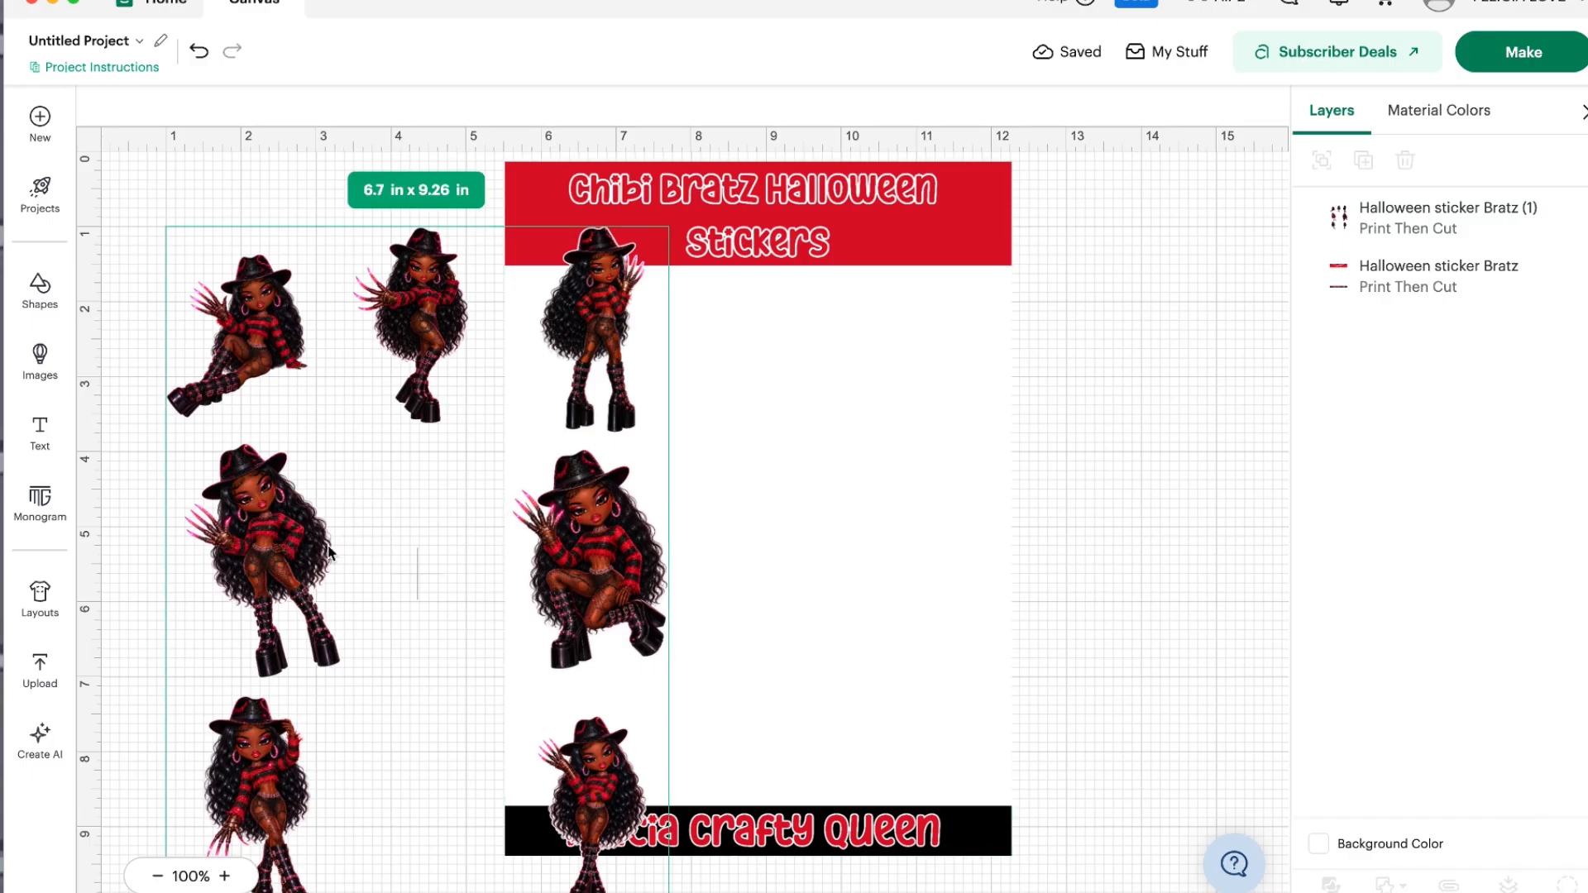
{"action": "left_click_drag", "start_coordinate": [474, 573], "coordinate": [1173, 542]}
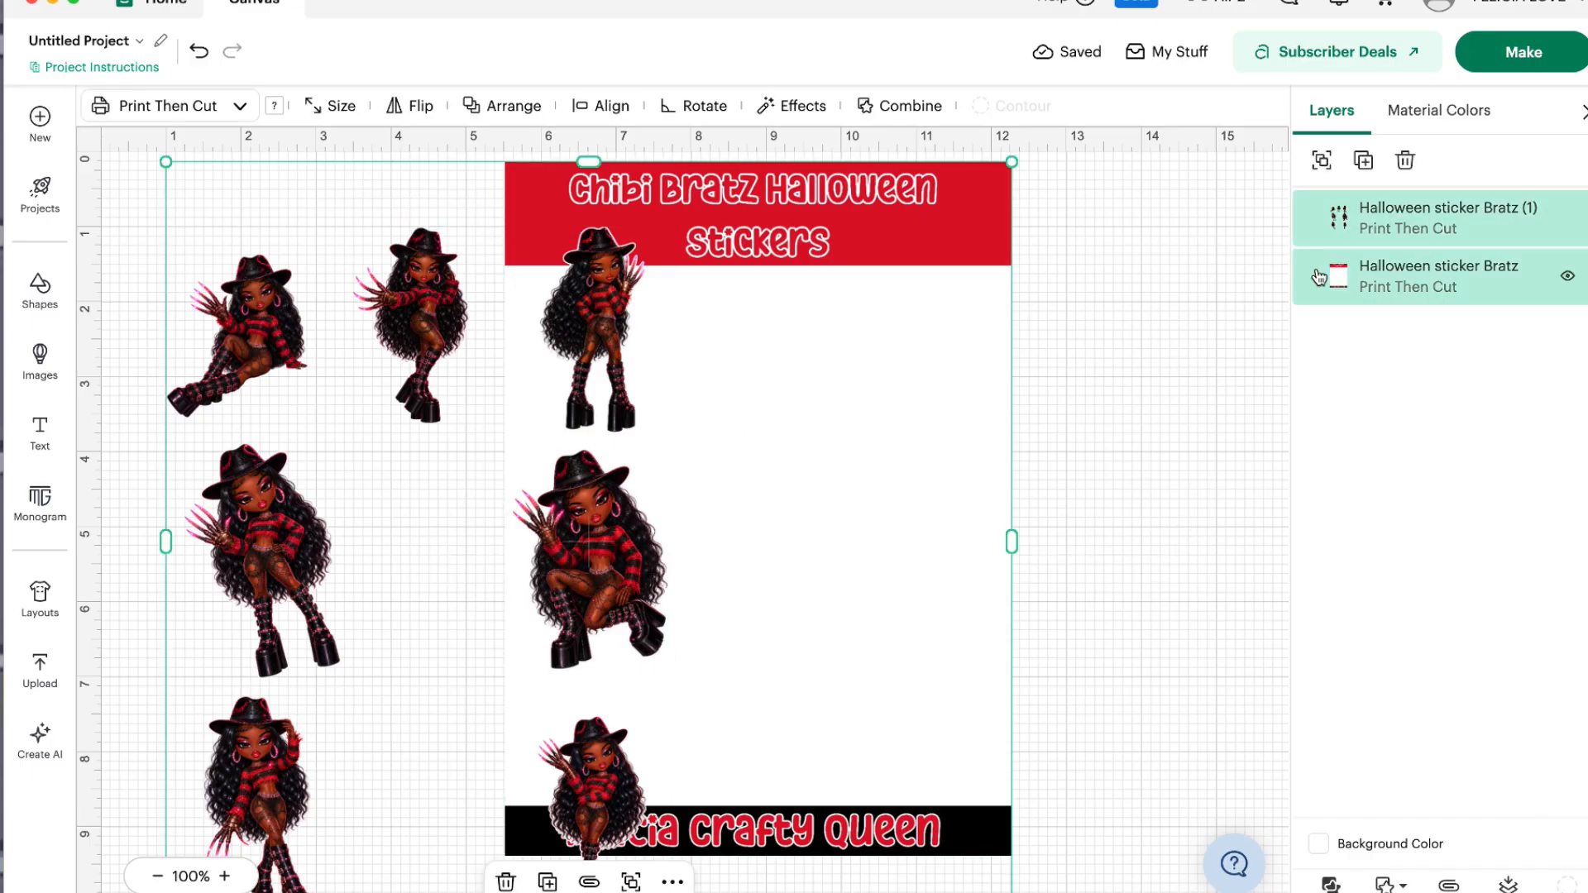
{"action": "left_click", "coordinate": [1441, 278]}
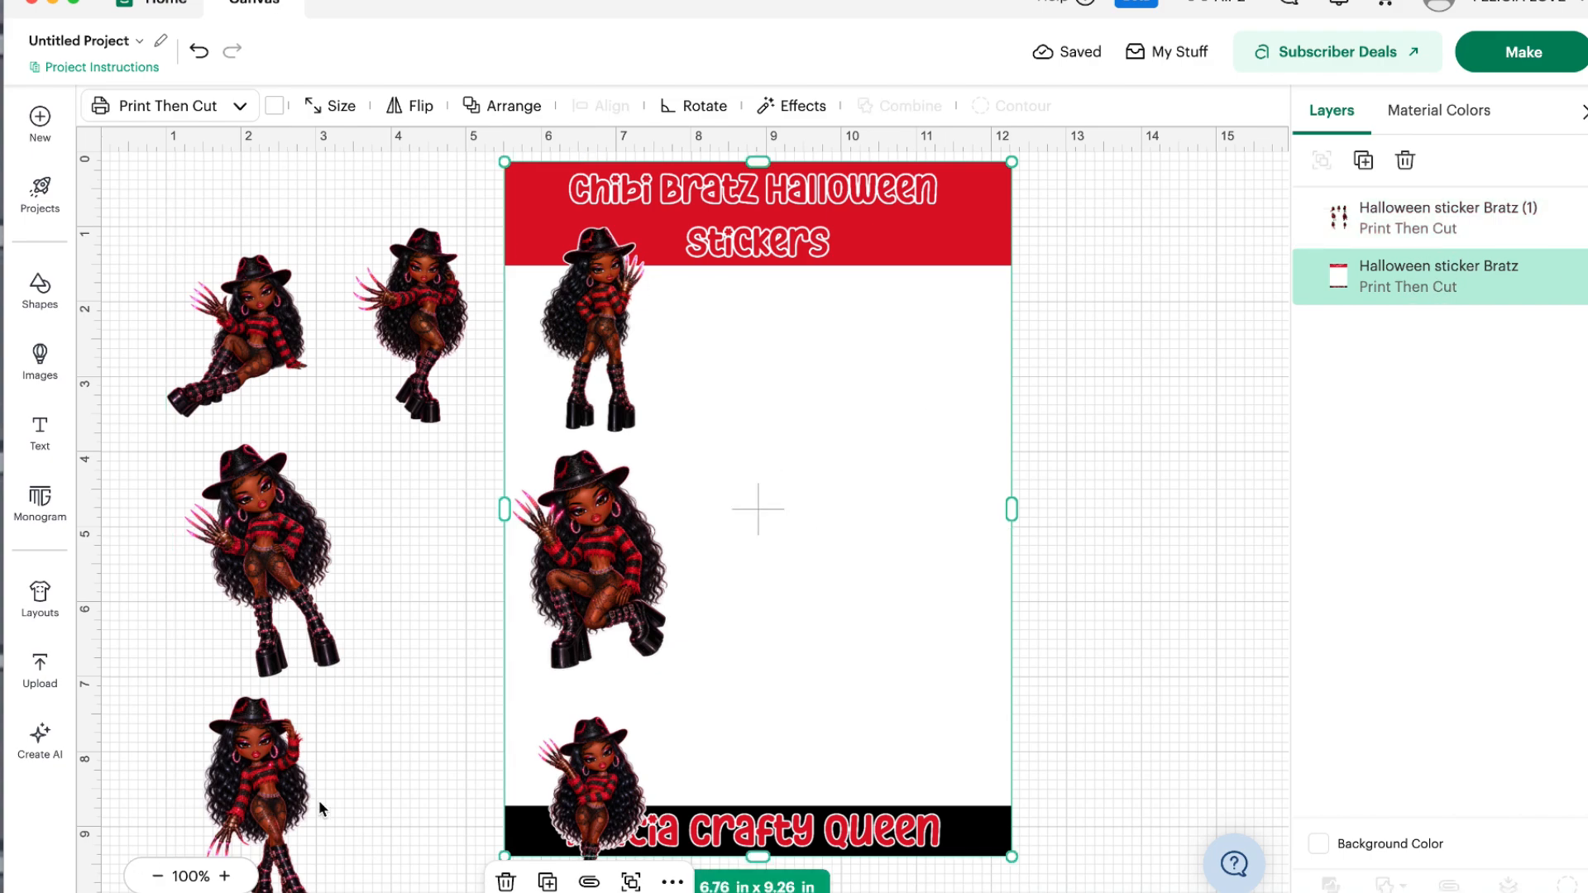
{"action": "scroll", "coordinate": [306, 571], "scroll_direction": "down", "scroll_amount": 1}
{"action": "left_click", "coordinate": [418, 491]}
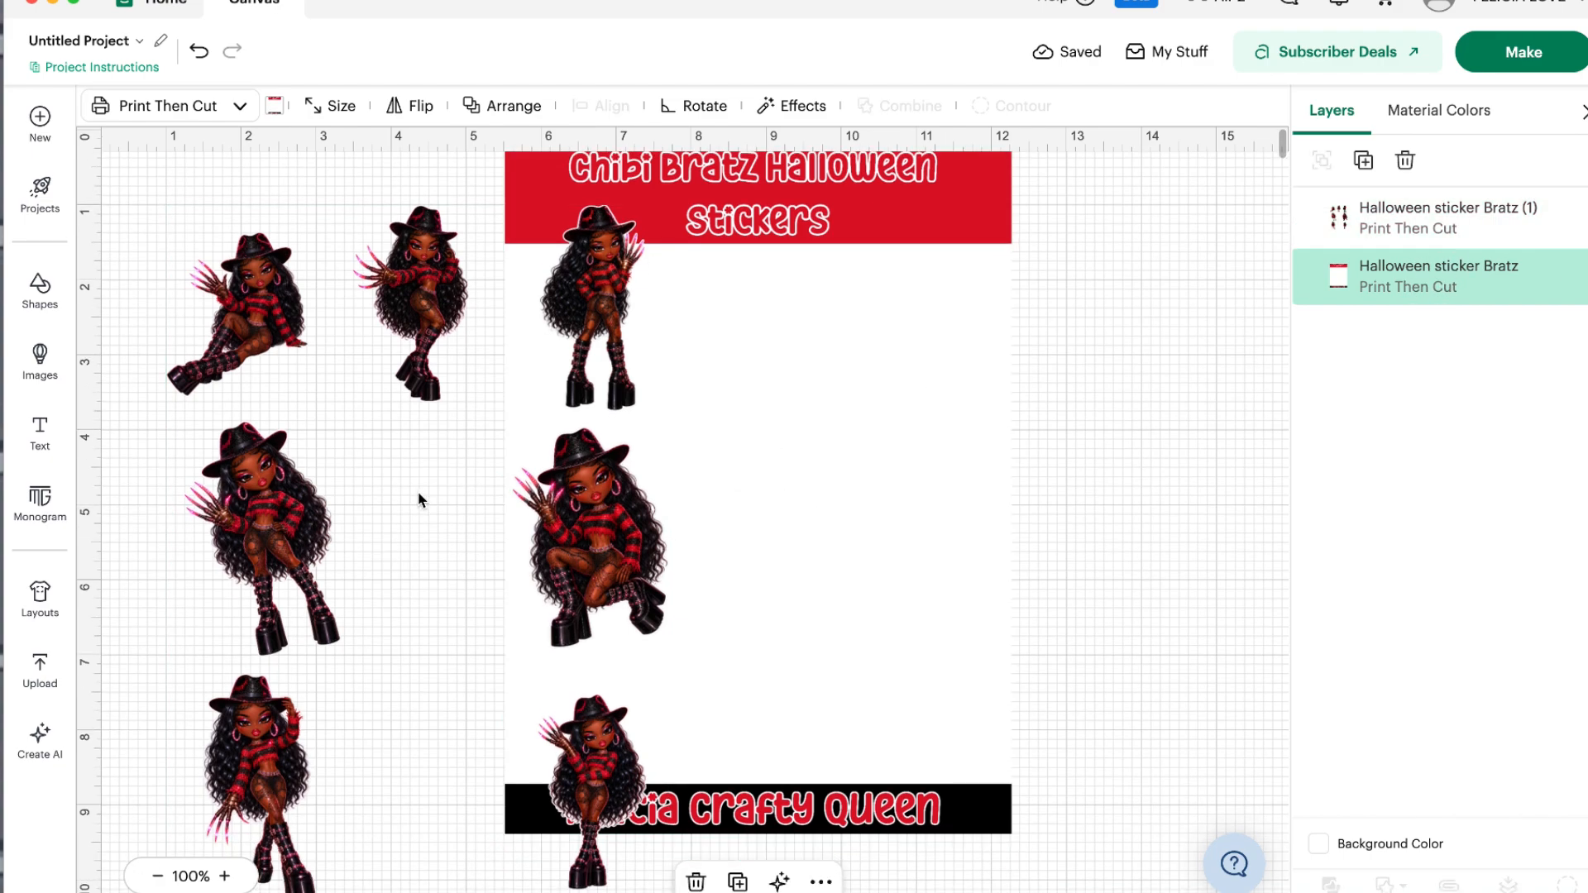
{"action": "left_click", "coordinate": [1431, 211]}
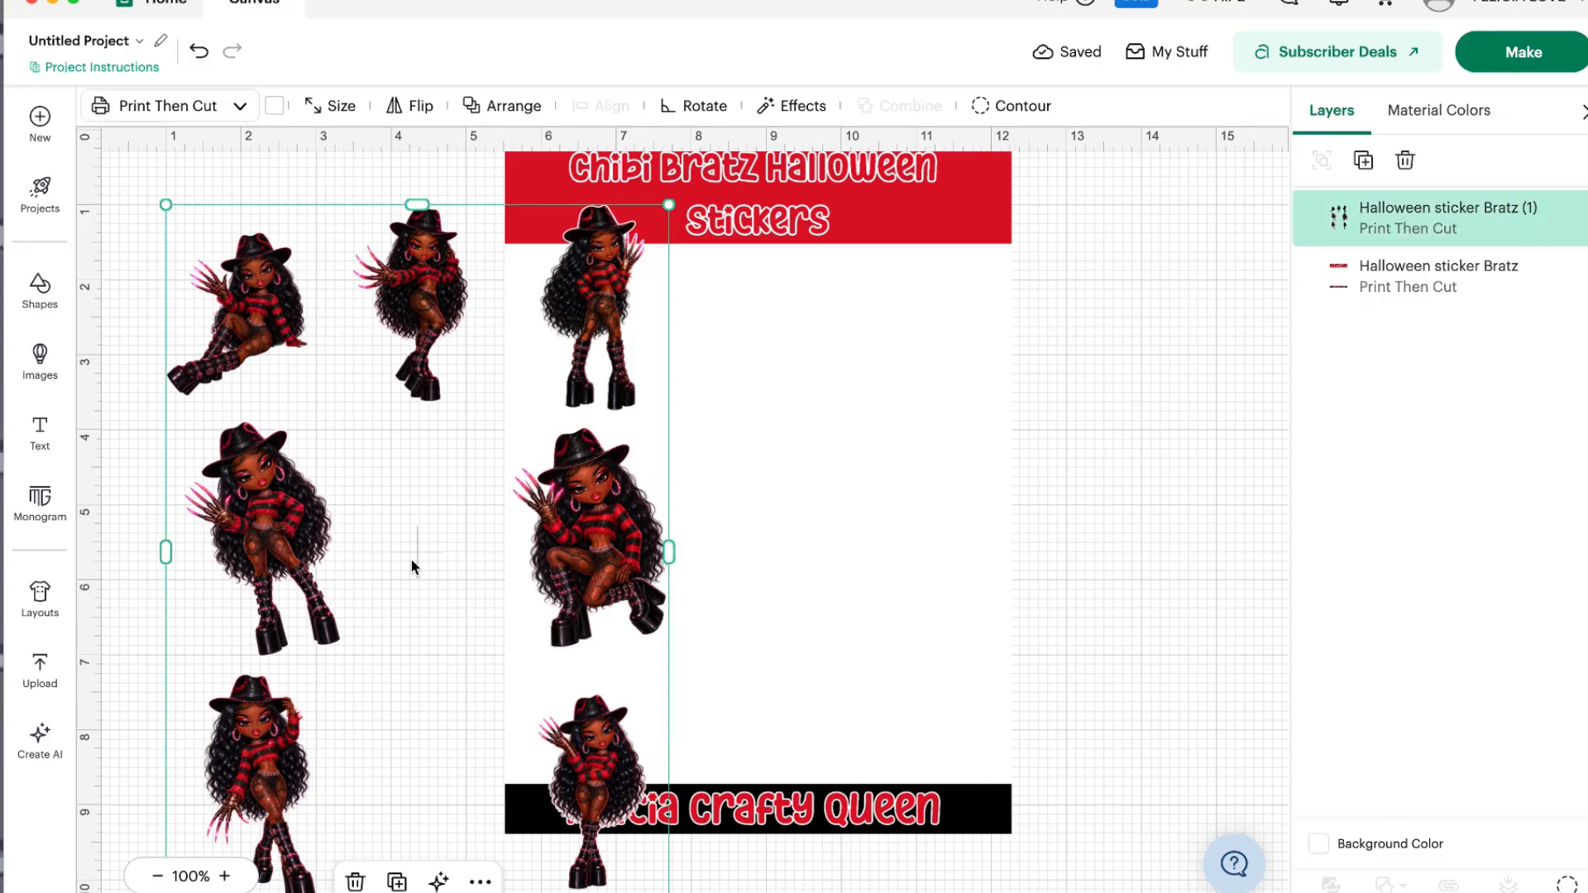
{"action": "left_click", "coordinate": [478, 542]}
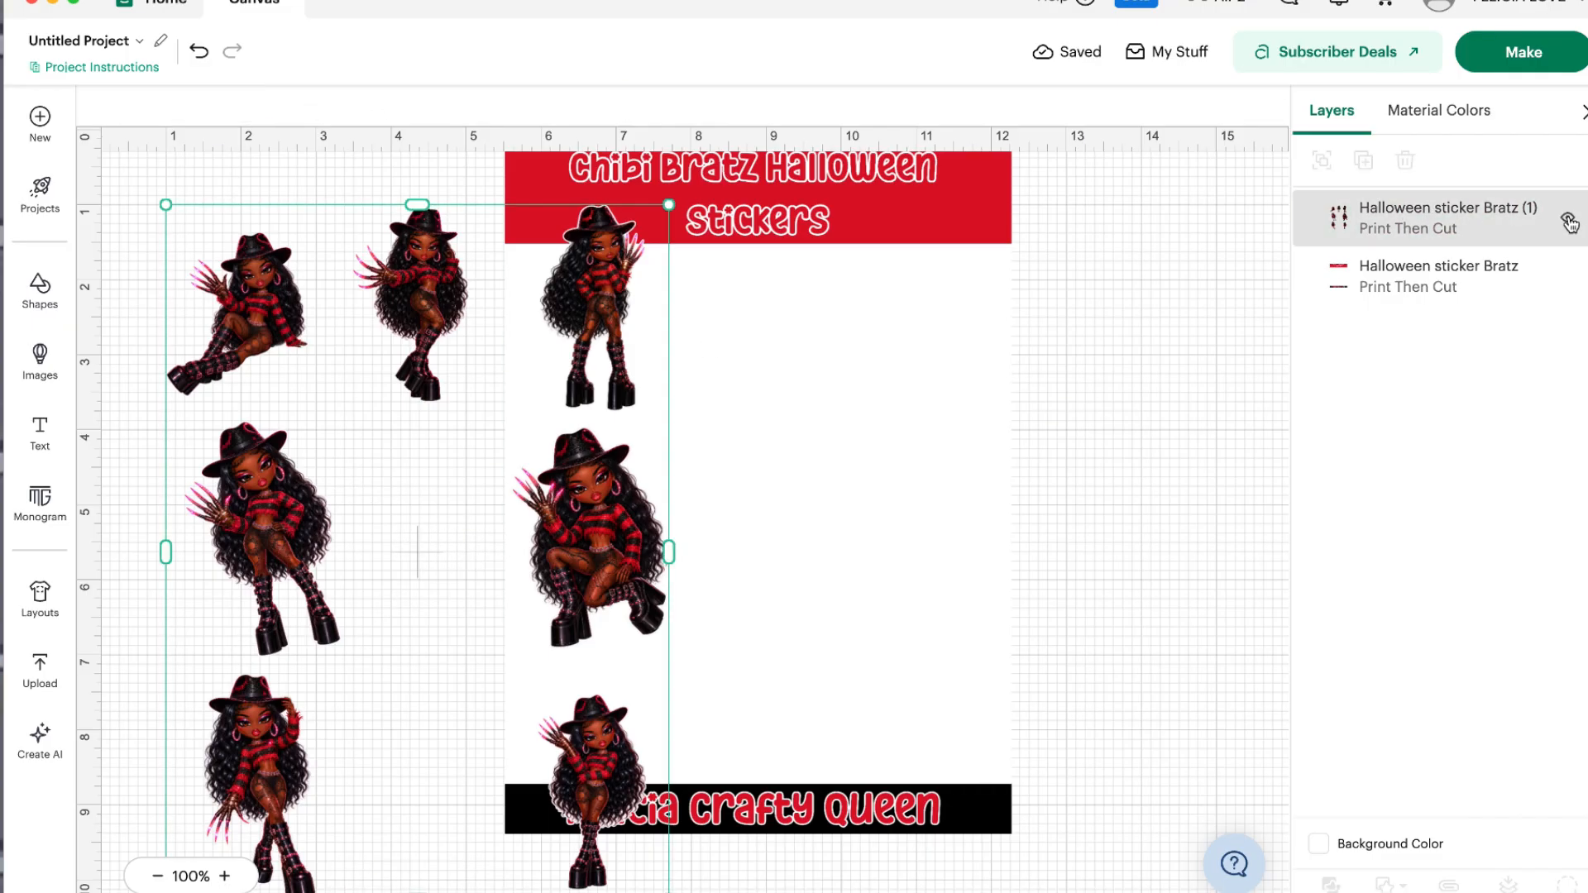
- Hide the Halloween sticker Bratz (1) layer so only the header sheet shows on the canvas
{"action": "left_click", "coordinate": [1579, 223]}
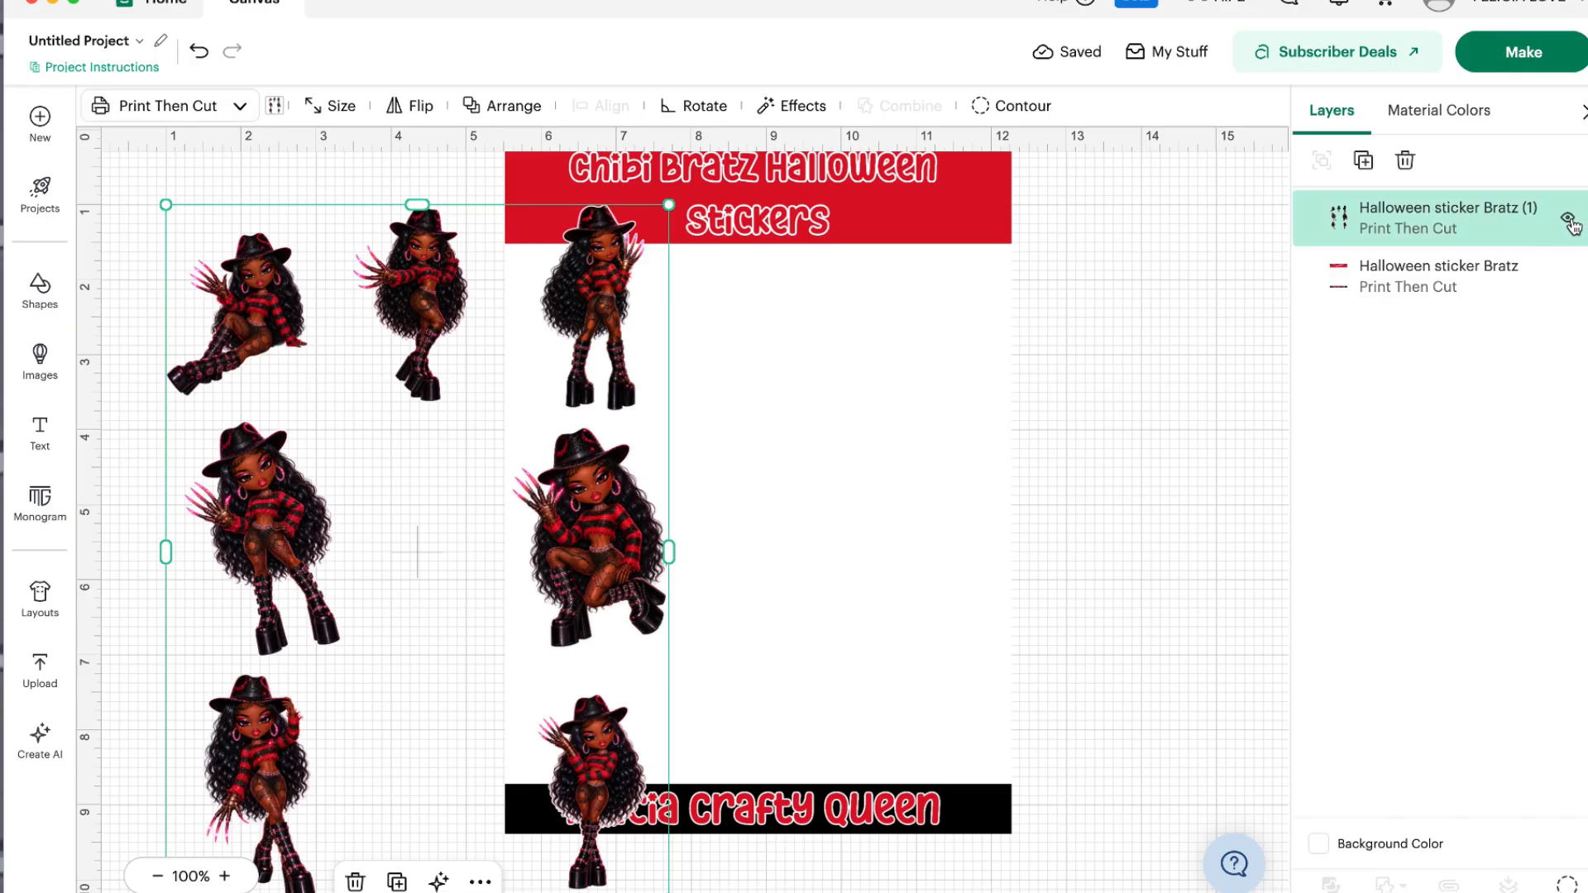
{"action": "left_click", "coordinate": [1568, 222]}
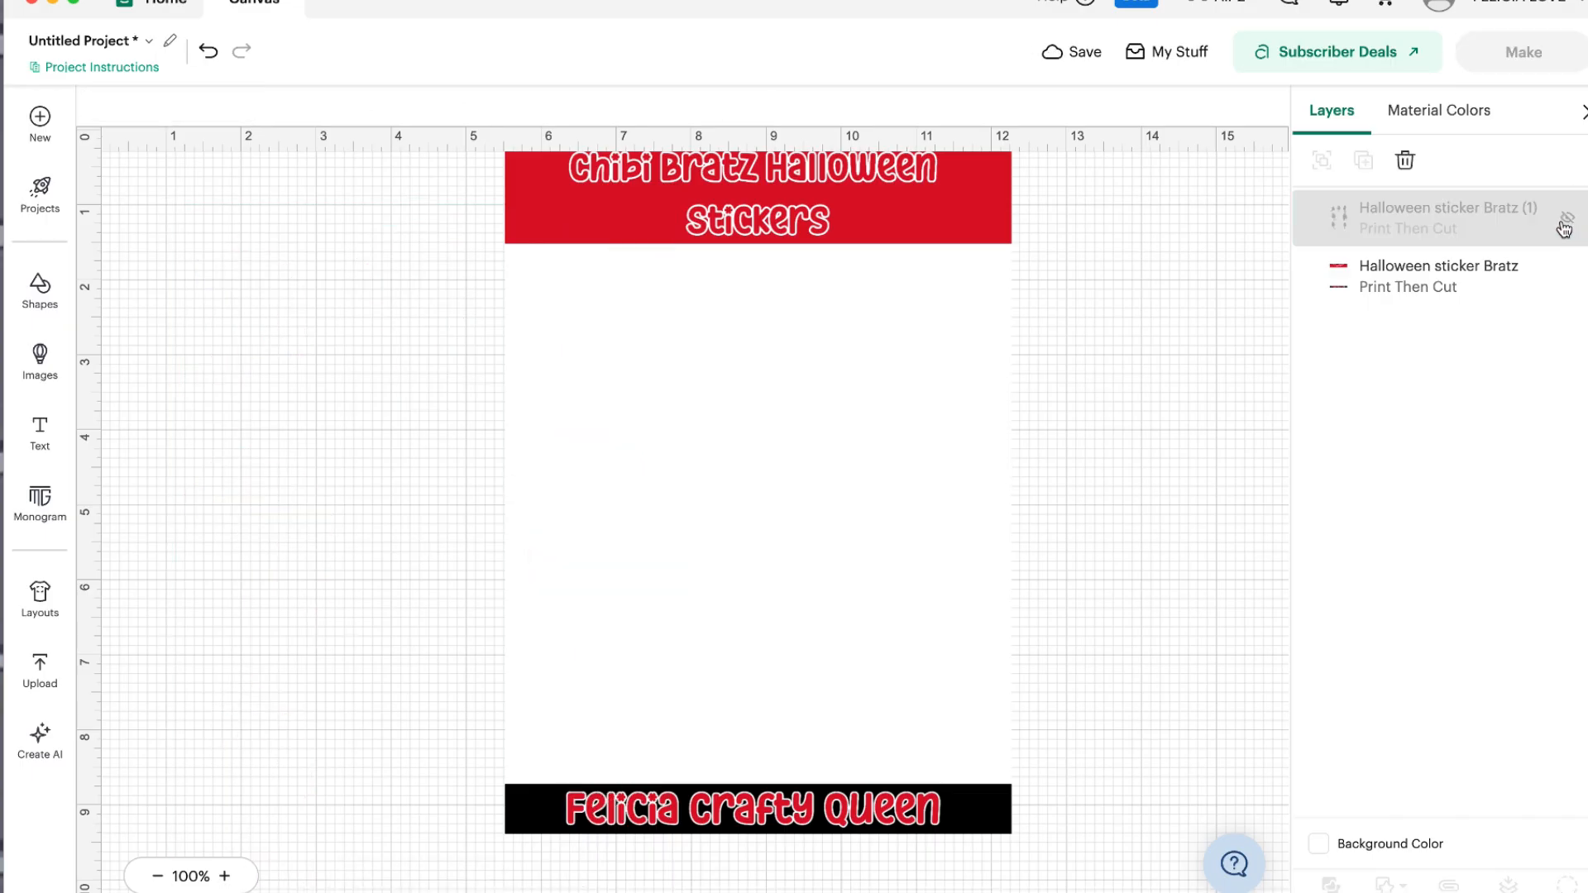
{"action": "left_click", "coordinate": [924, 287]}
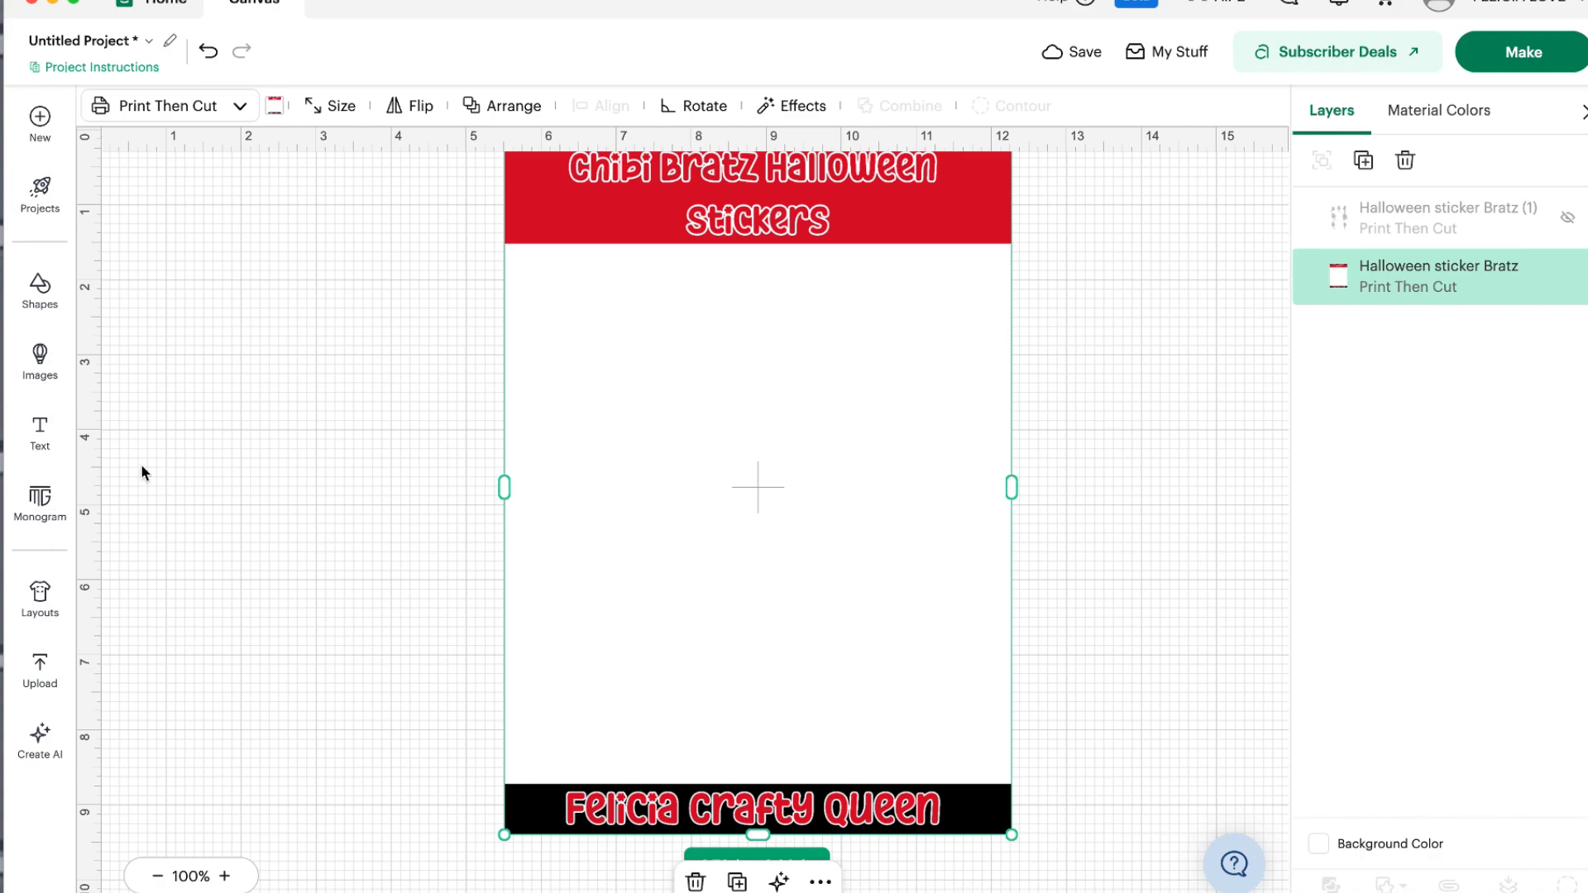
- Add a square shape to the canvas beside the header sheet
{"action": "left_click", "coordinate": [42, 286]}
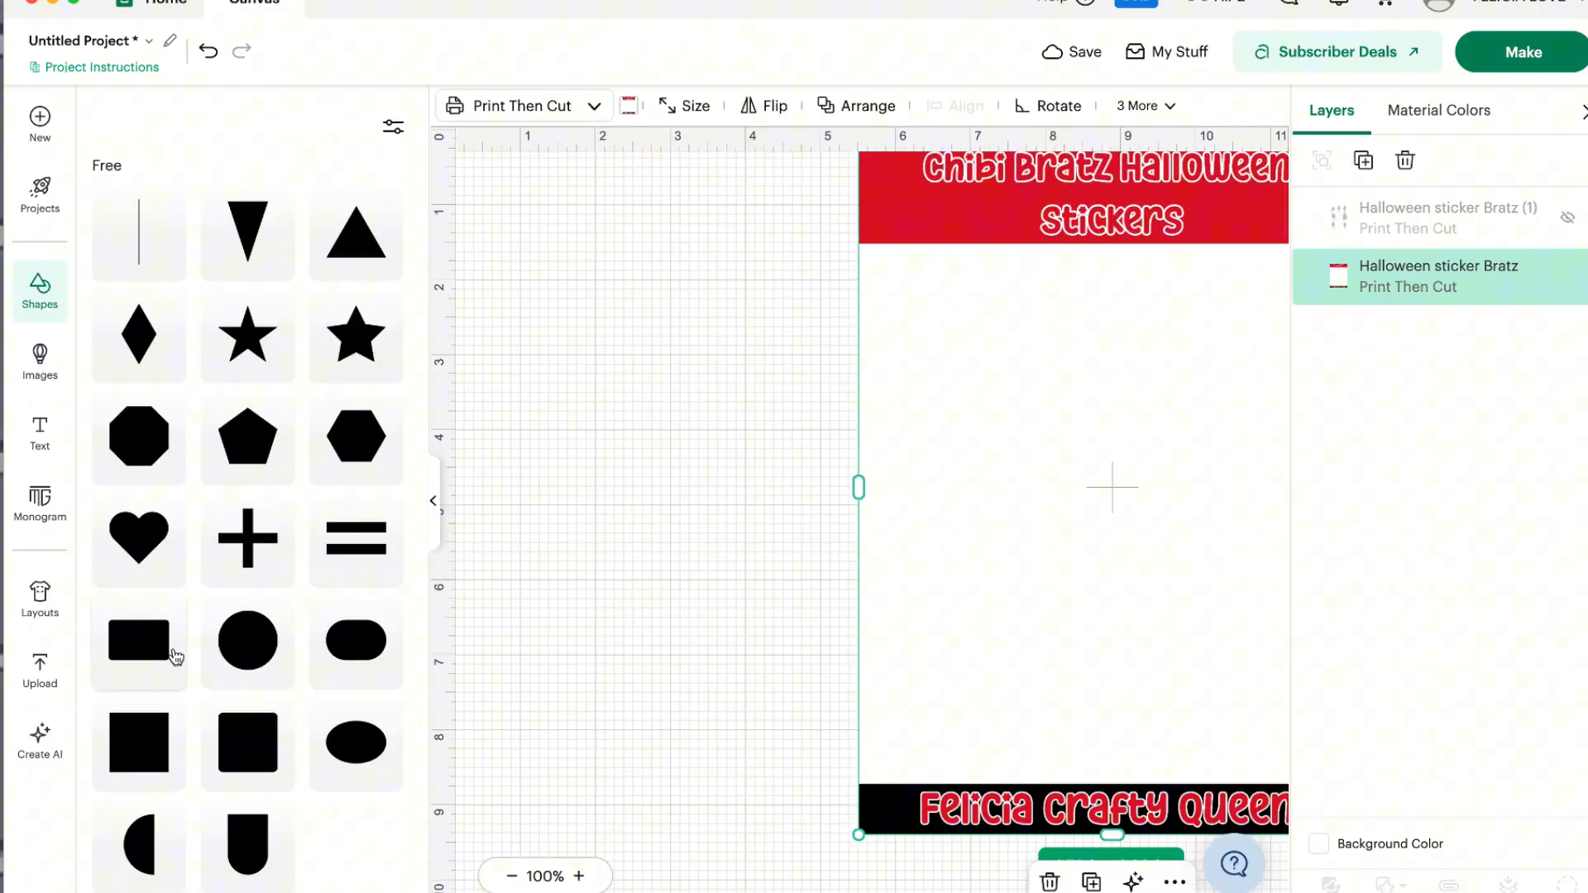
{"action": "left_click", "coordinate": [138, 742]}
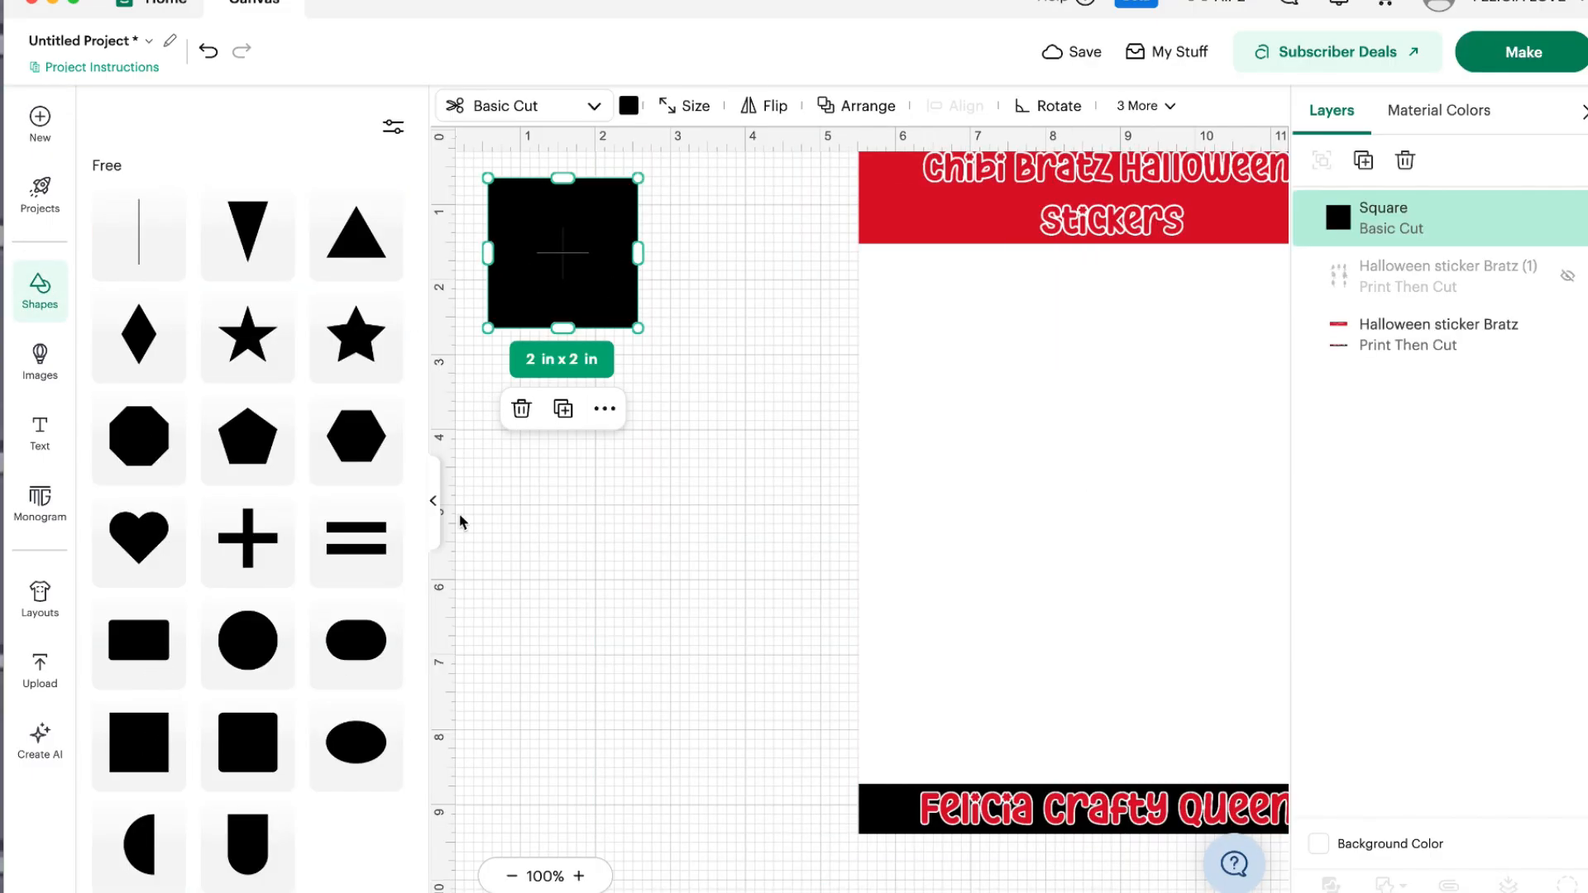
{"action": "left_click", "coordinate": [433, 501]}
- Resize the square to 4.53 in wide by 6.51 in high and lock its proportions
{"action": "left_click", "coordinate": [312, 116]}
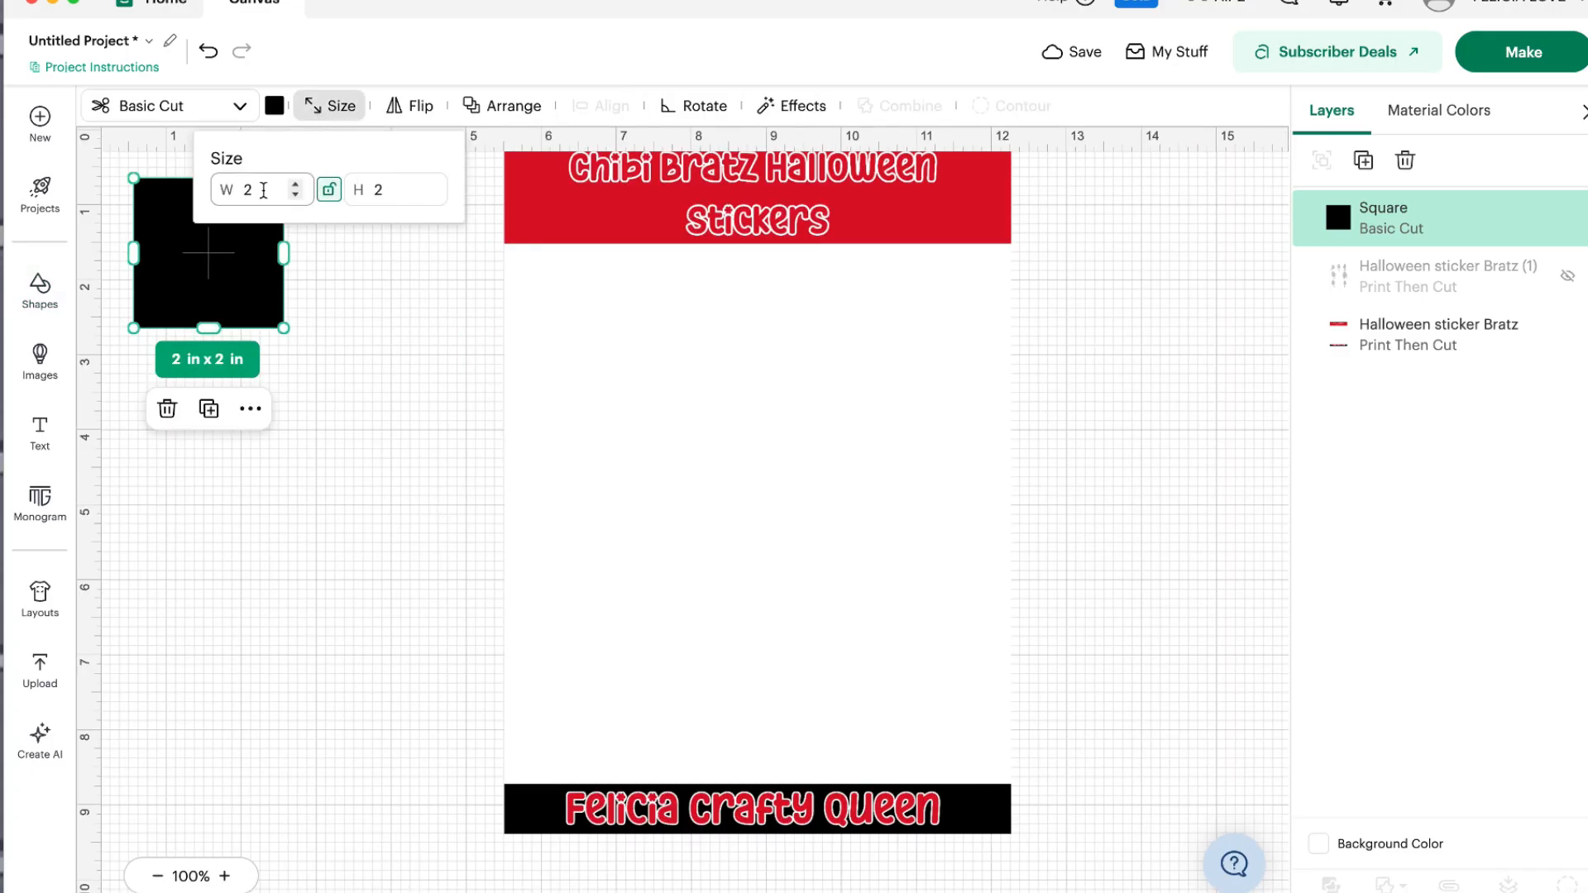
{"action": "left_click", "coordinate": [177, 178]}
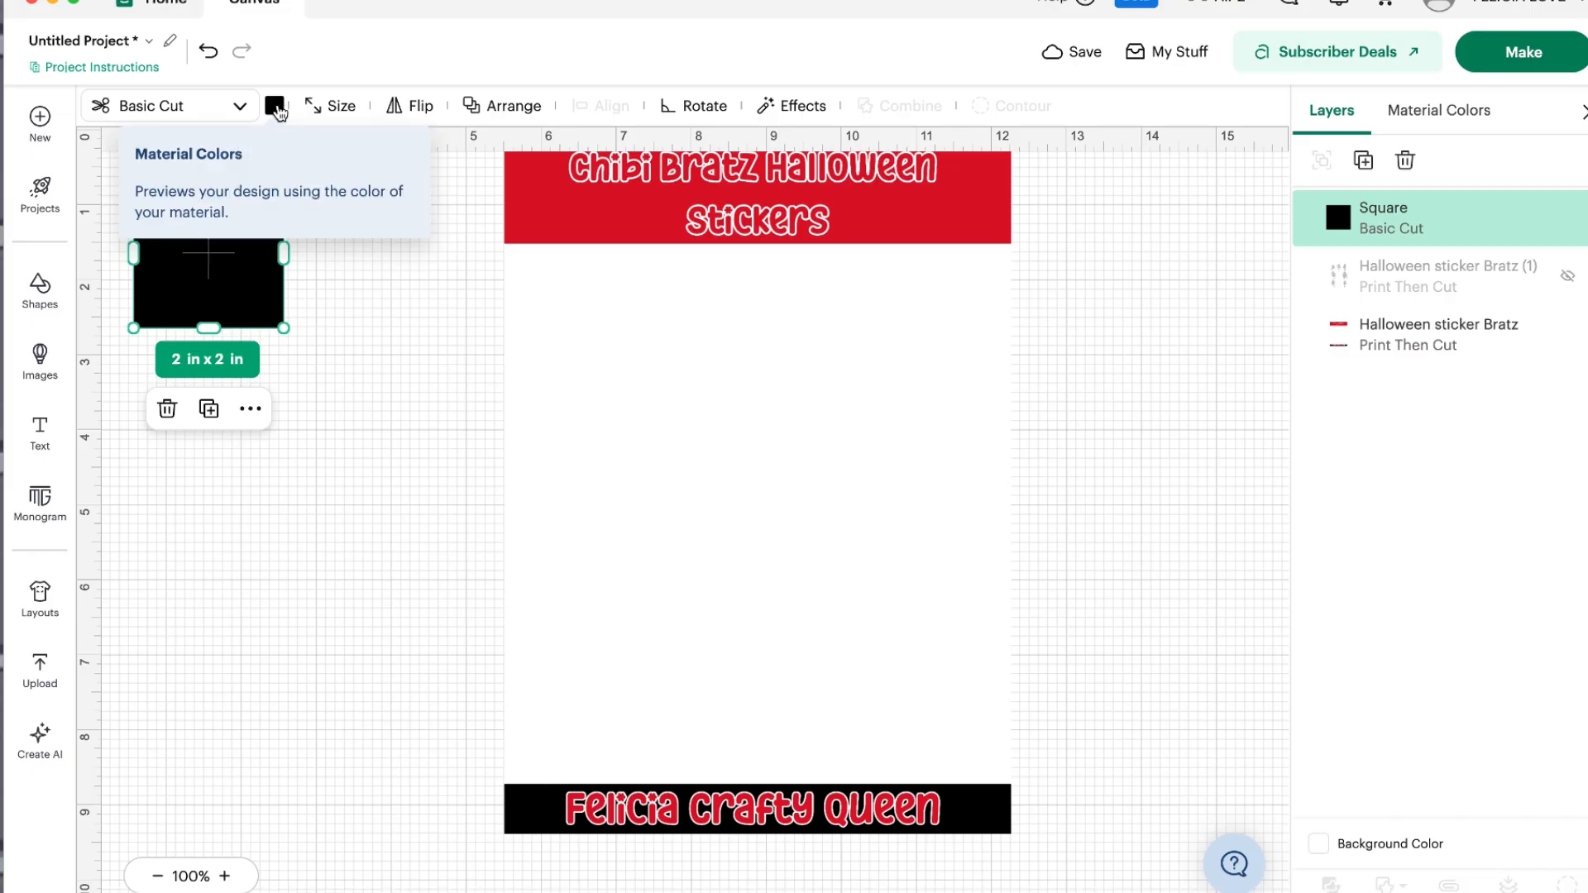
{"action": "left_click", "coordinate": [320, 107]}
{"action": "left_click", "coordinate": [276, 189]}
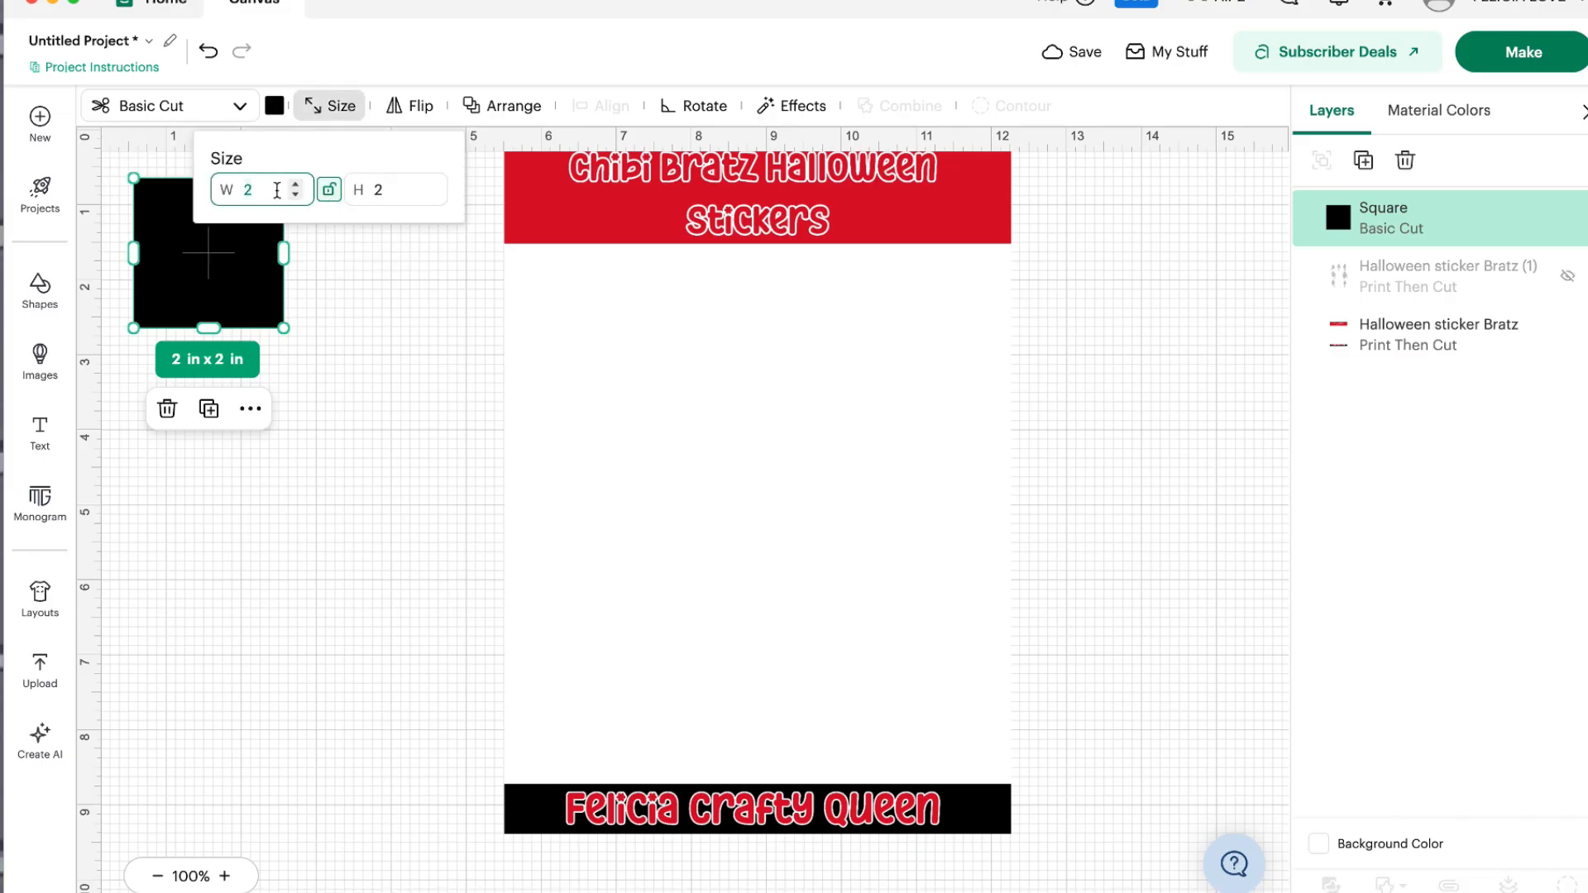
{"action": "type", "text": "4.53"}
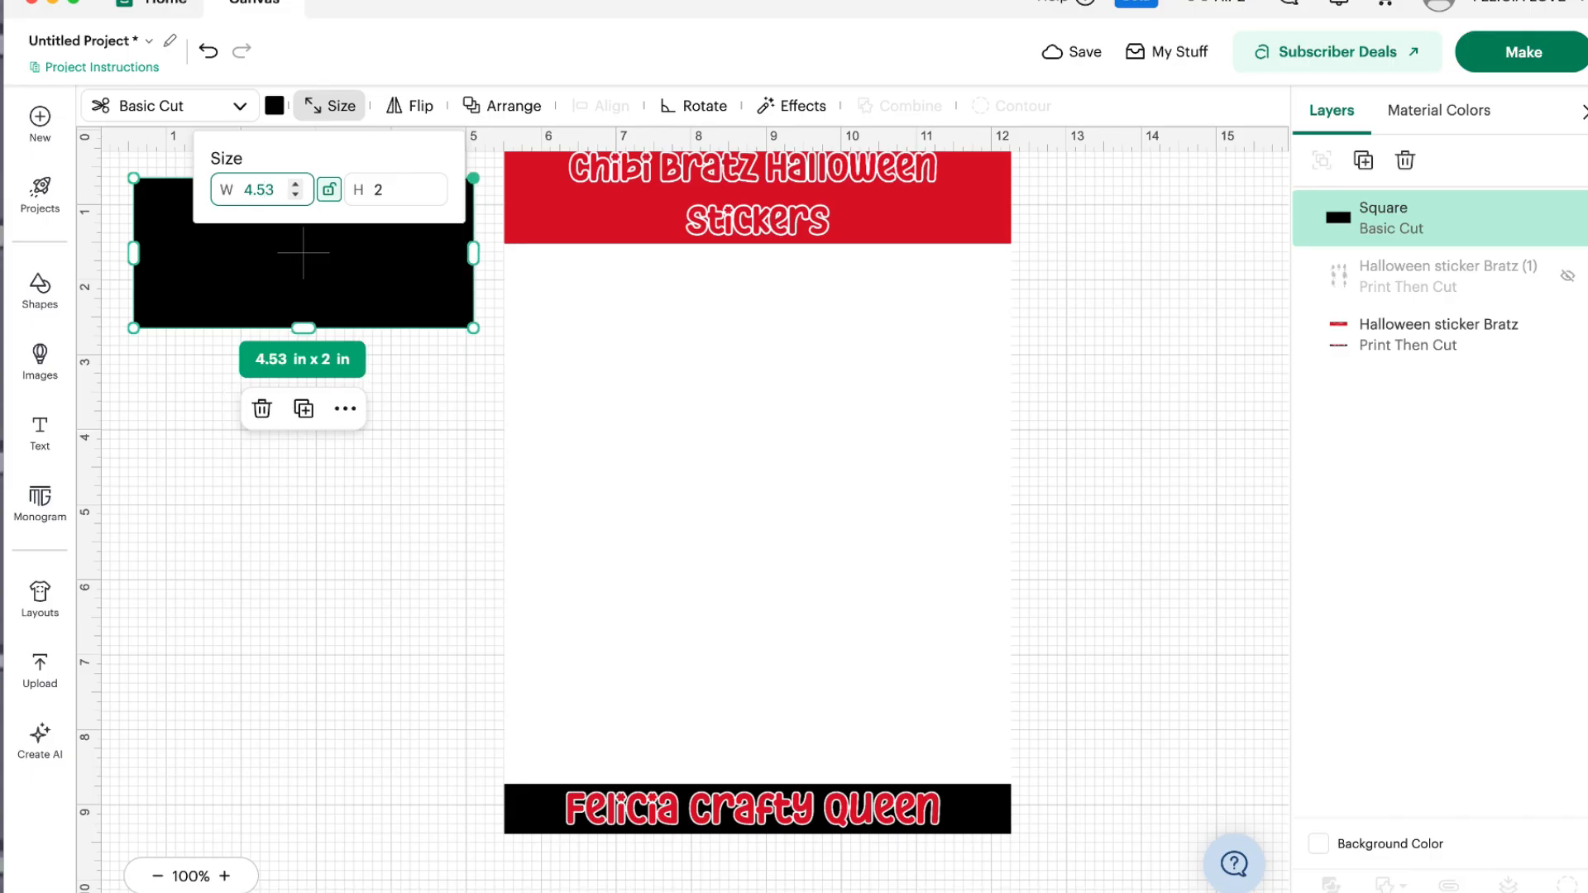
{"action": "key", "text": "Tab"}
{"action": "key", "text": "Tab"}
{"action": "type", "text": "6"}
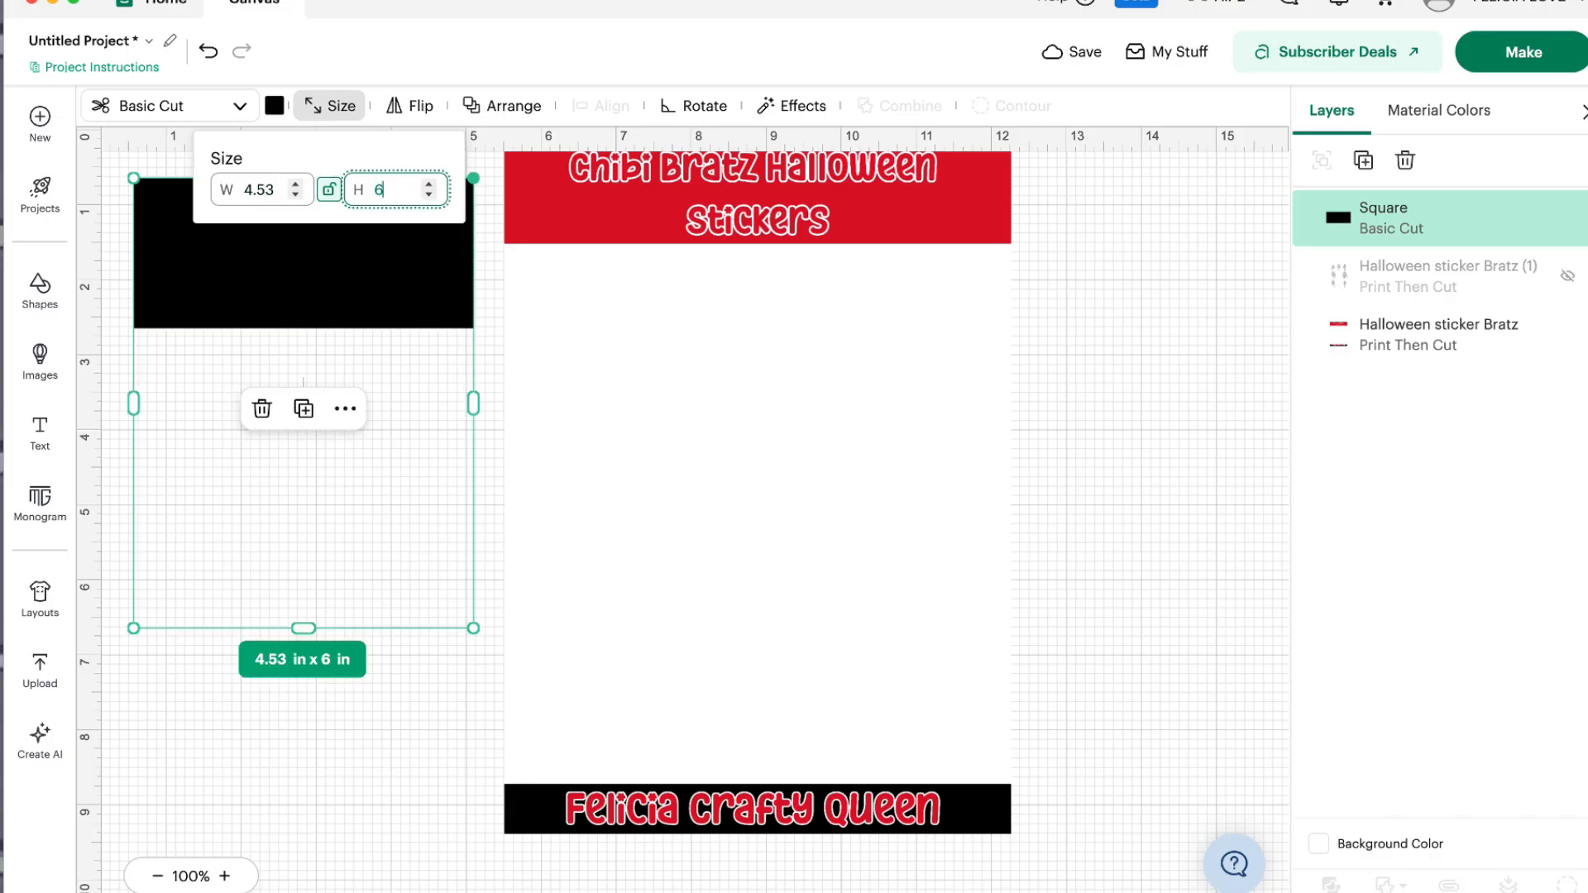
{"action": "type", "text": ".51"}
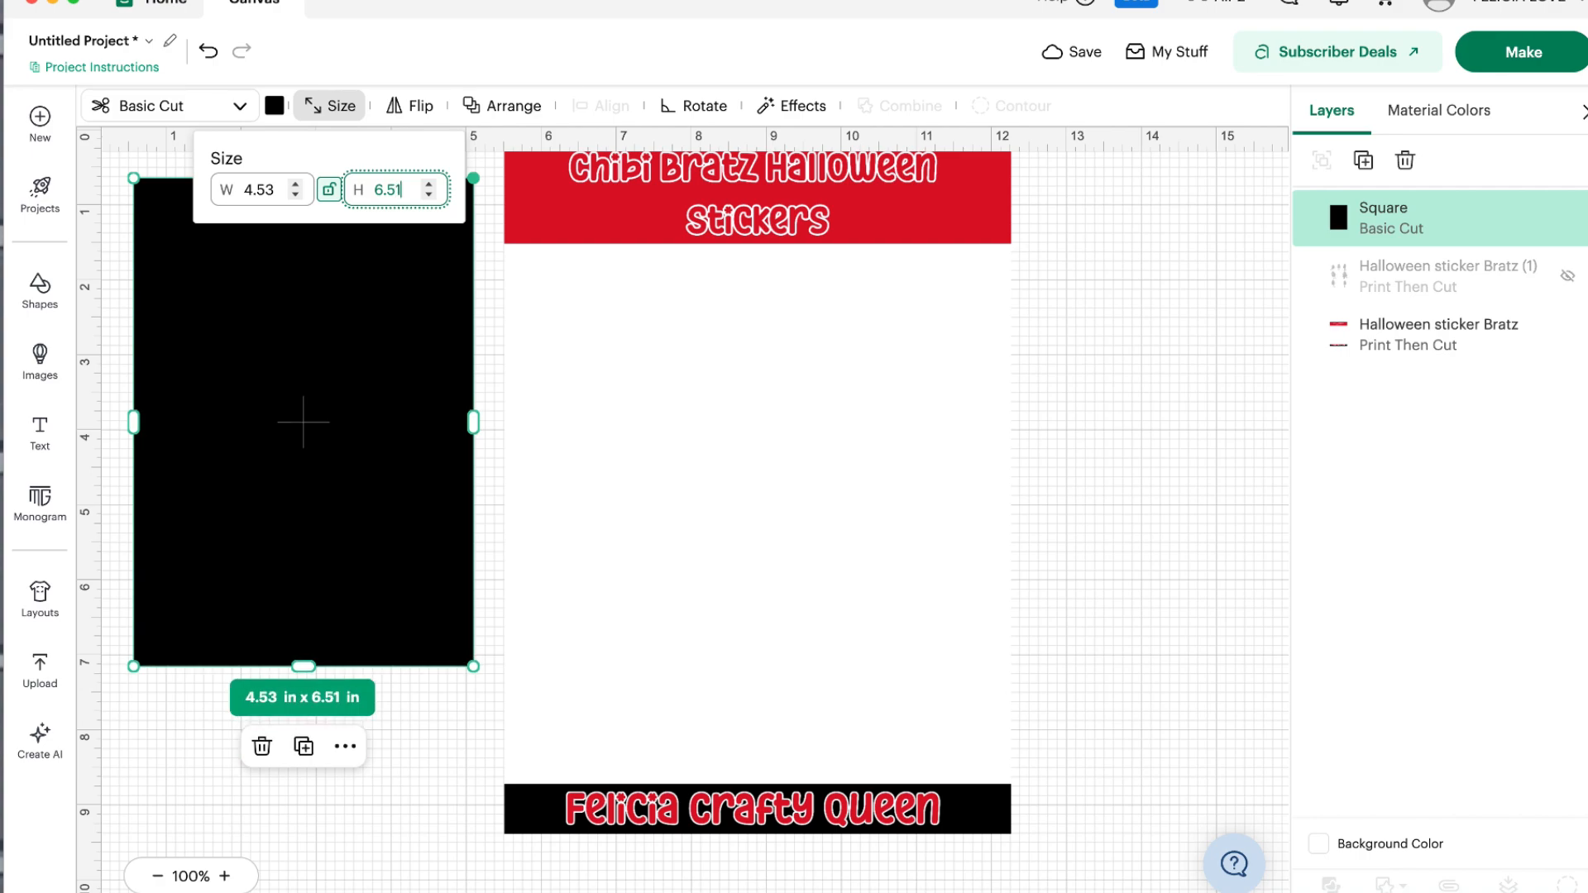
{"action": "left_click", "coordinate": [329, 195]}
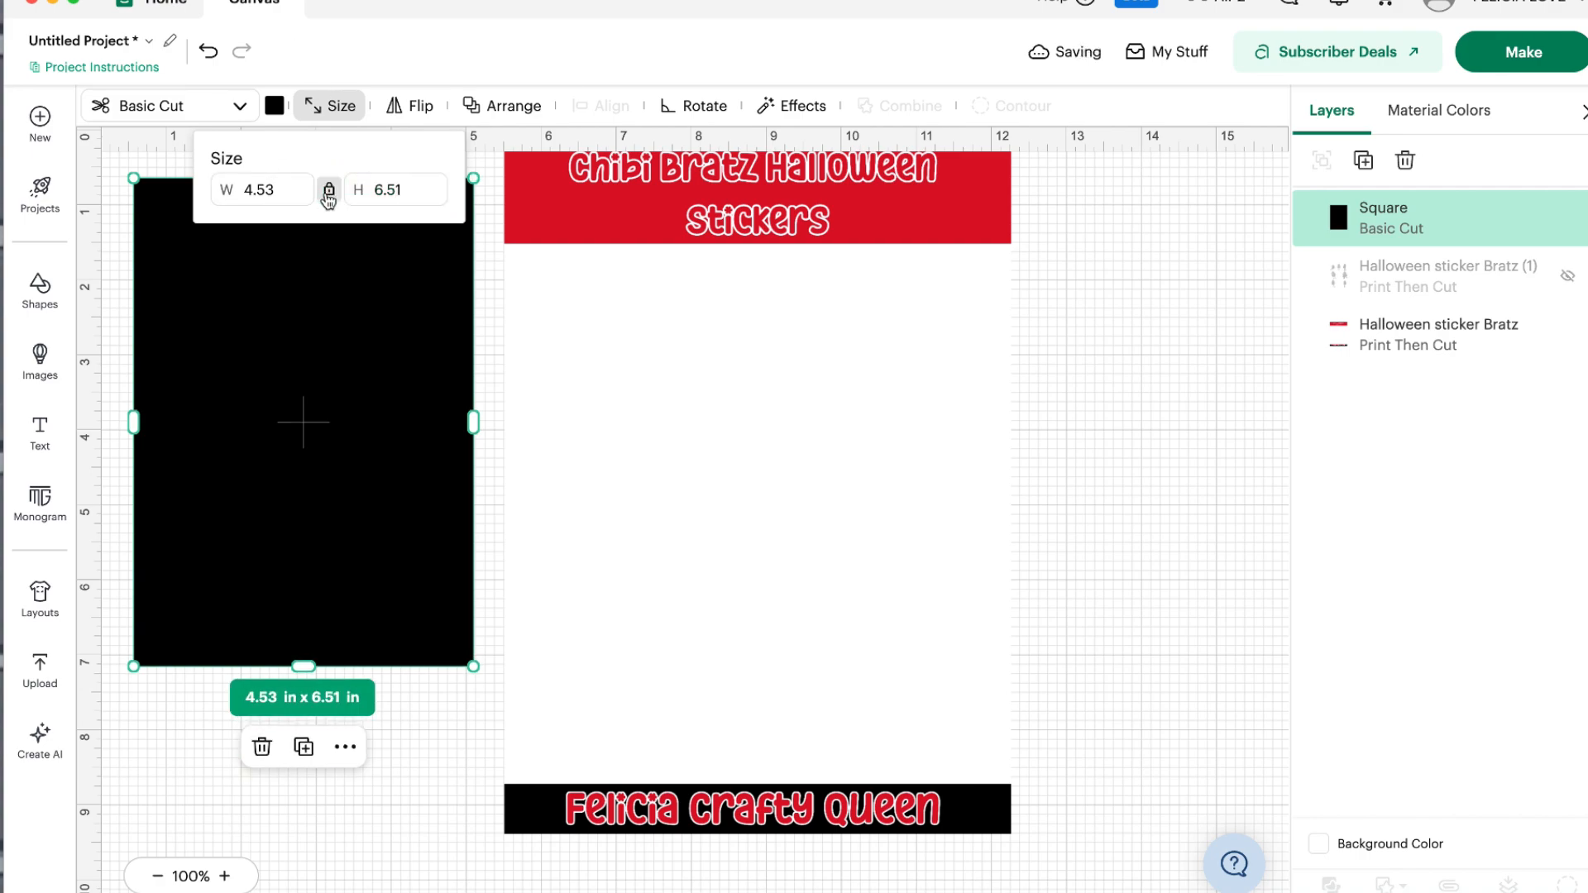
- Change the resized square's material color to light gray
{"action": "left_click", "coordinate": [430, 757]}
{"action": "left_click", "coordinate": [294, 330]}
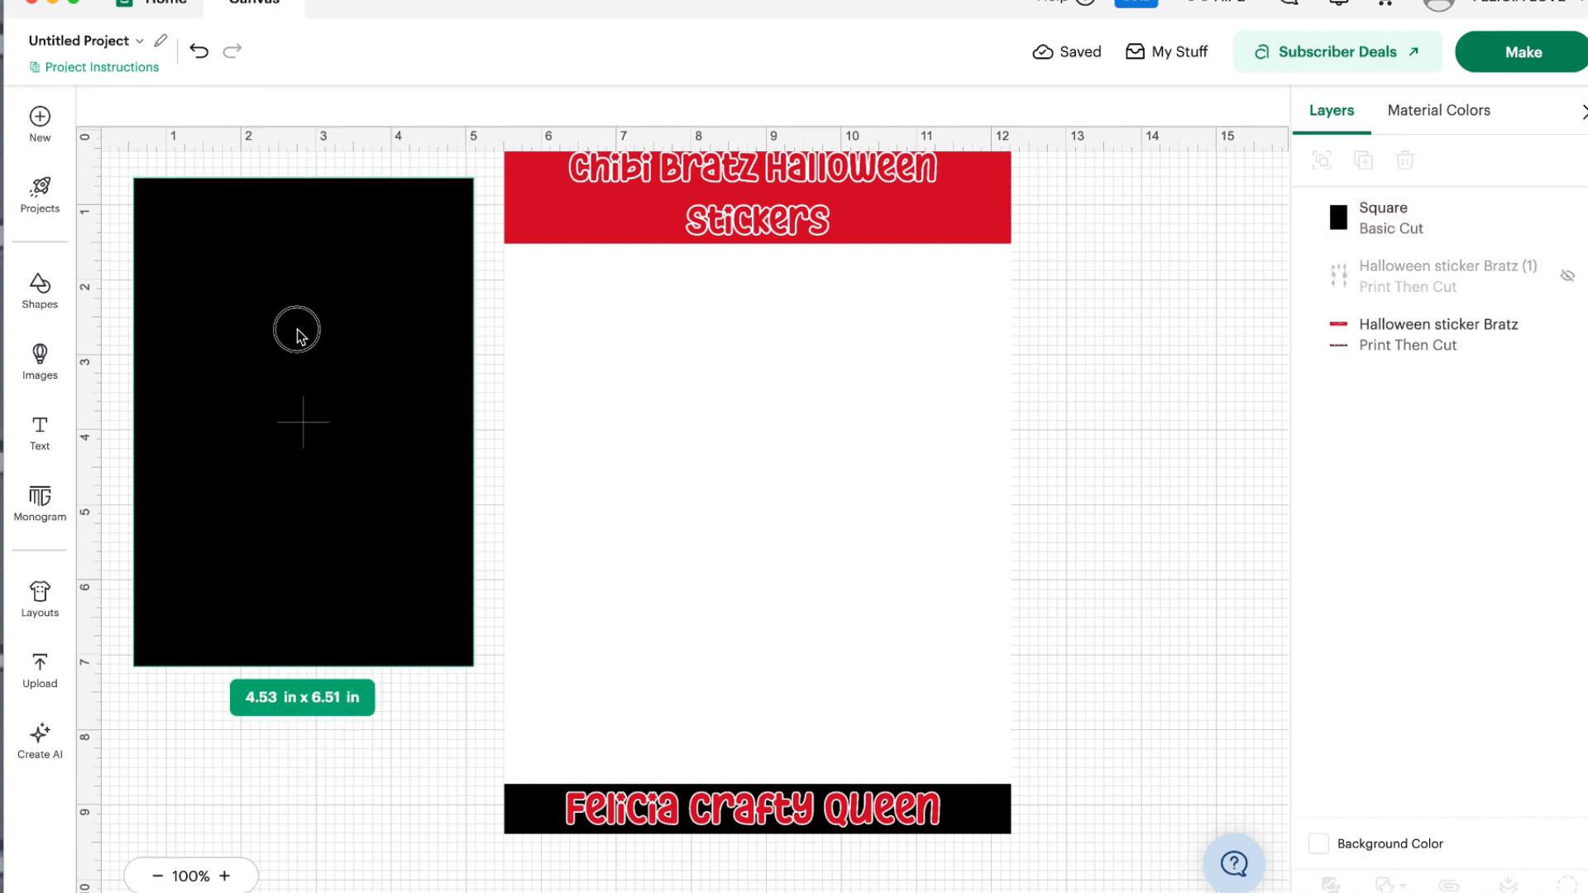
{"action": "left_click", "coordinate": [275, 105]}
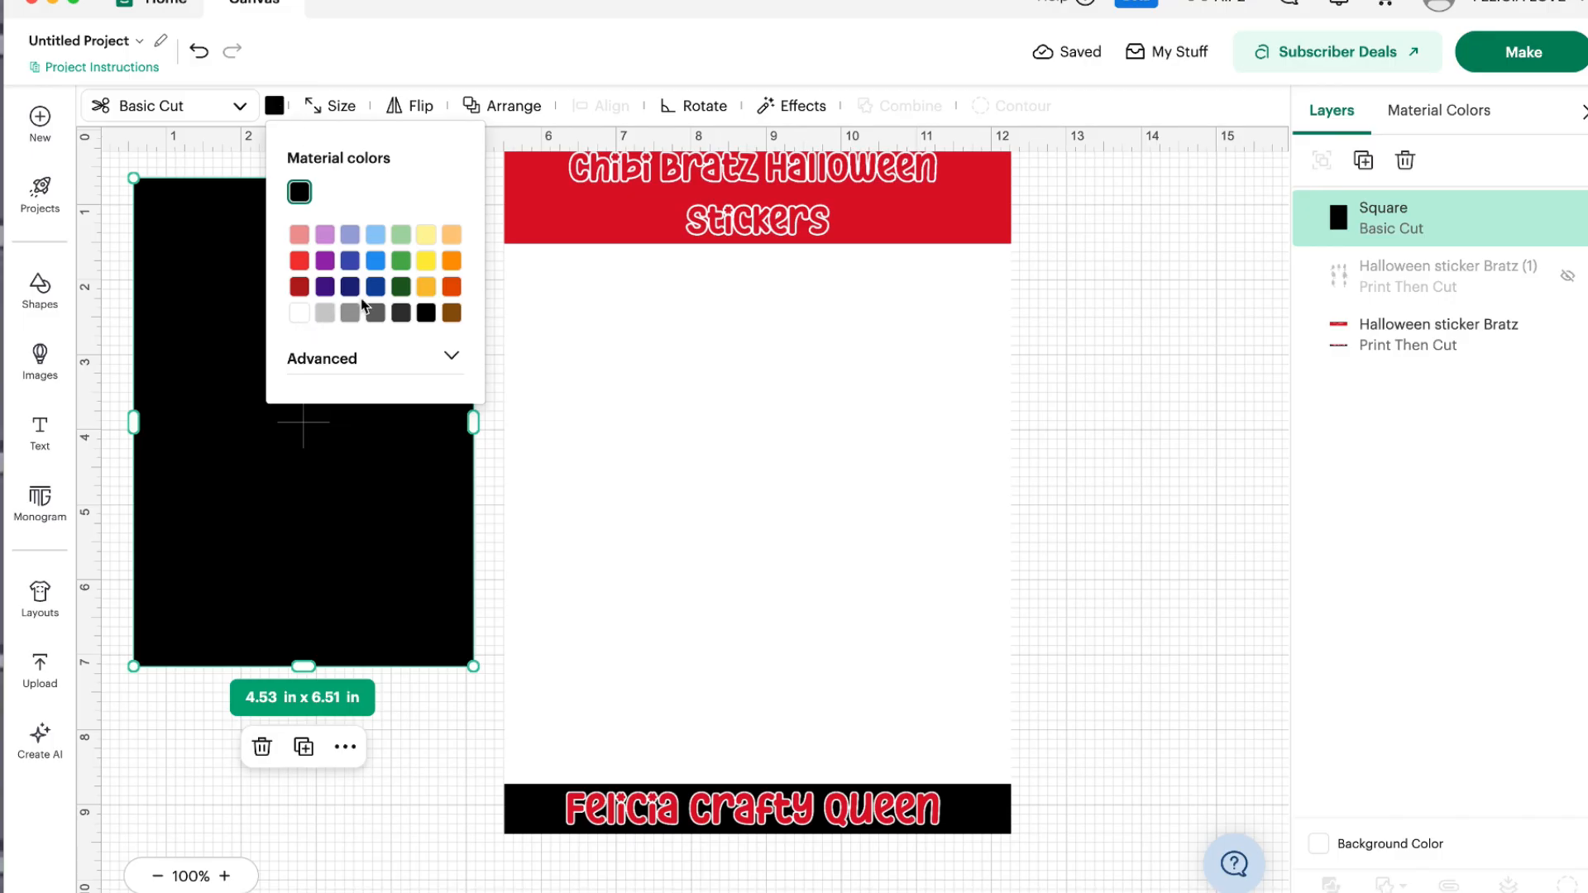
{"action": "left_click", "coordinate": [325, 312]}
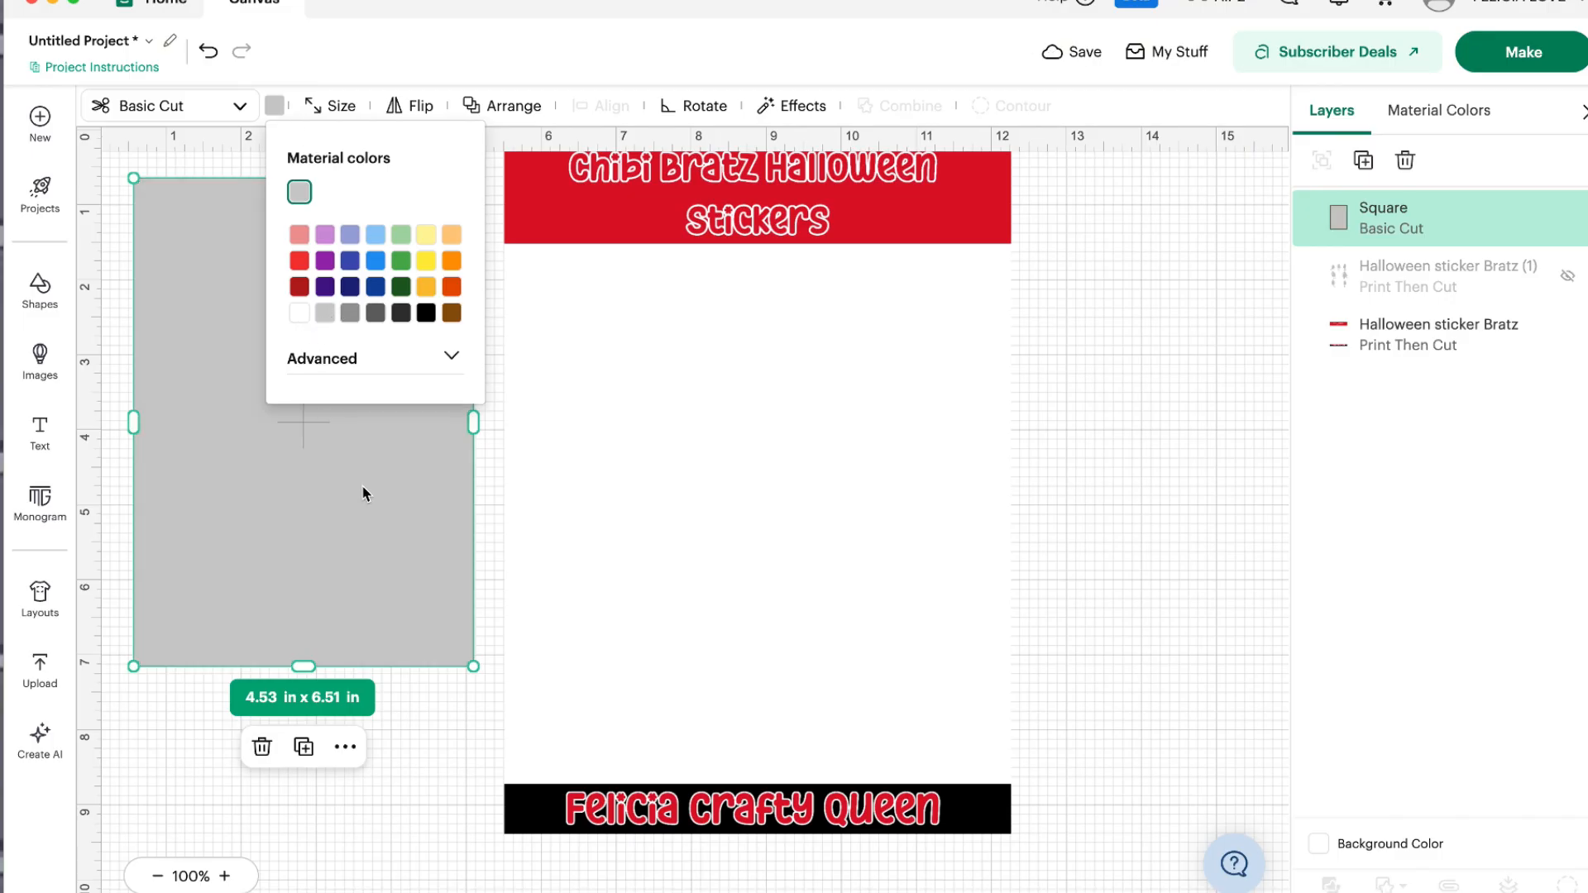
{"action": "left_click", "coordinate": [701, 342]}
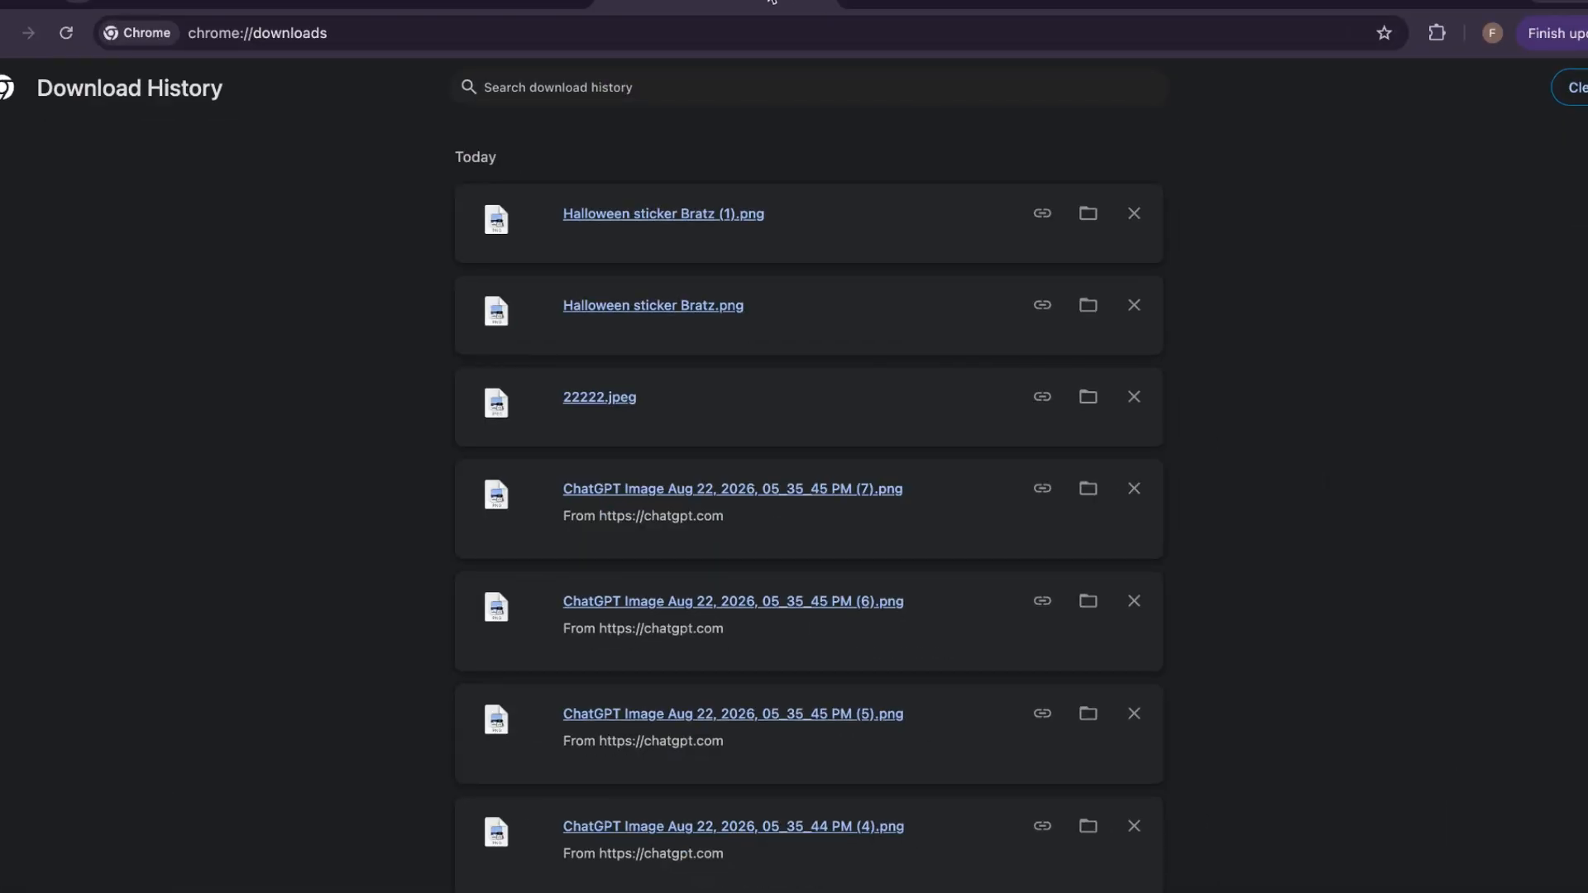
- Switch to the Canva design and download only page 1, the header sheet, as a high-quality transparent PNG
{"action": "left_click", "coordinate": [479, 3]}
{"action": "scroll", "coordinate": [970, 304], "scroll_direction": "up", "scroll_amount": 5}
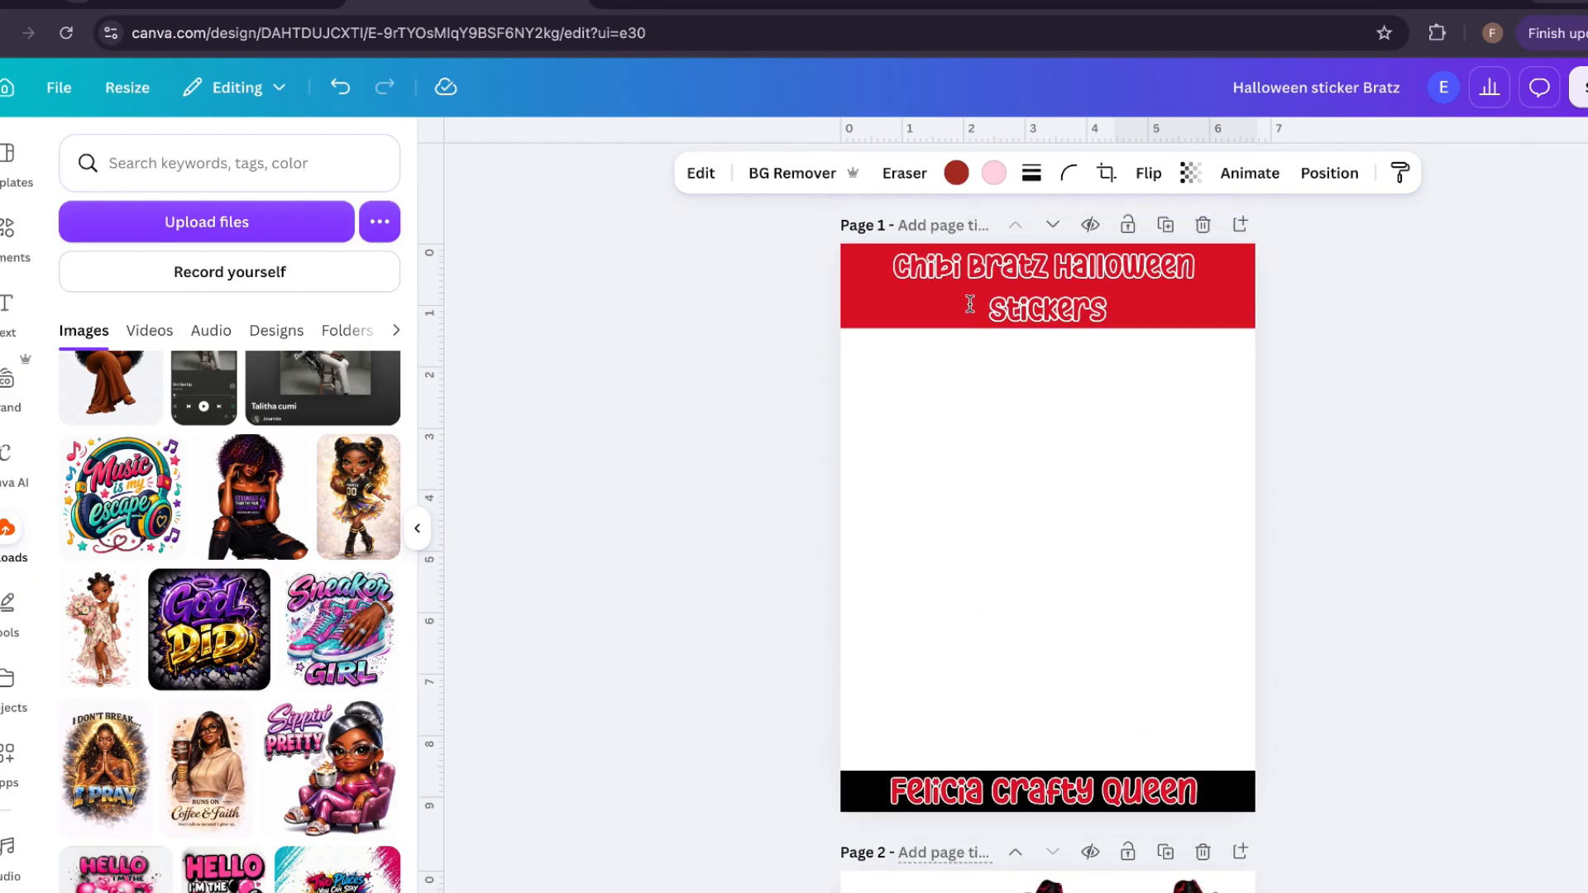
{"action": "left_click", "coordinate": [1084, 564]}
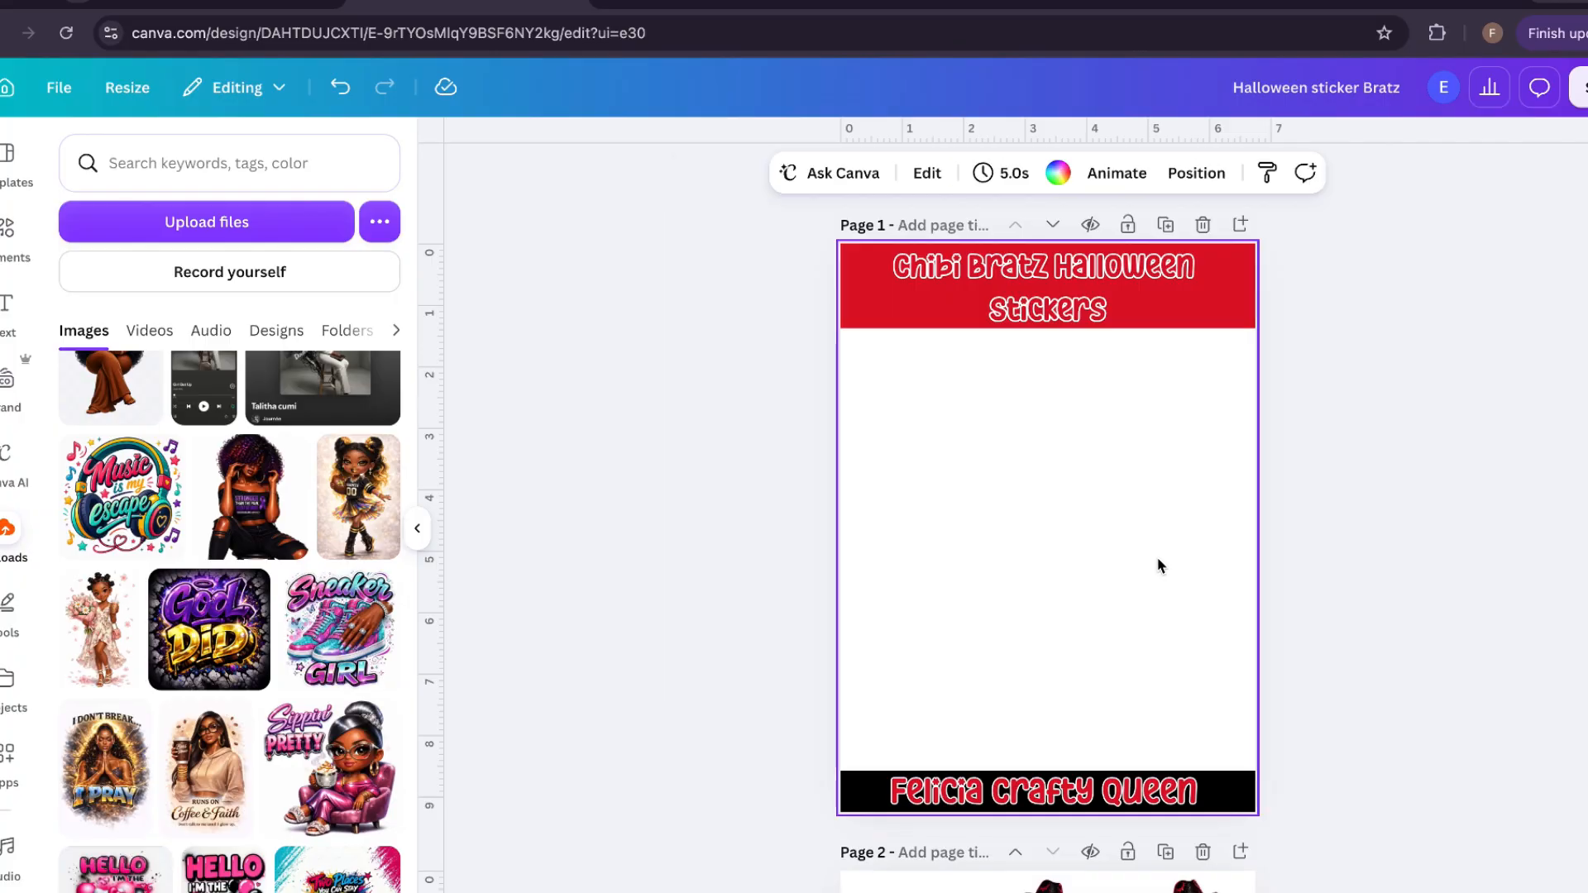
{"action": "left_click", "coordinate": [1580, 87]}
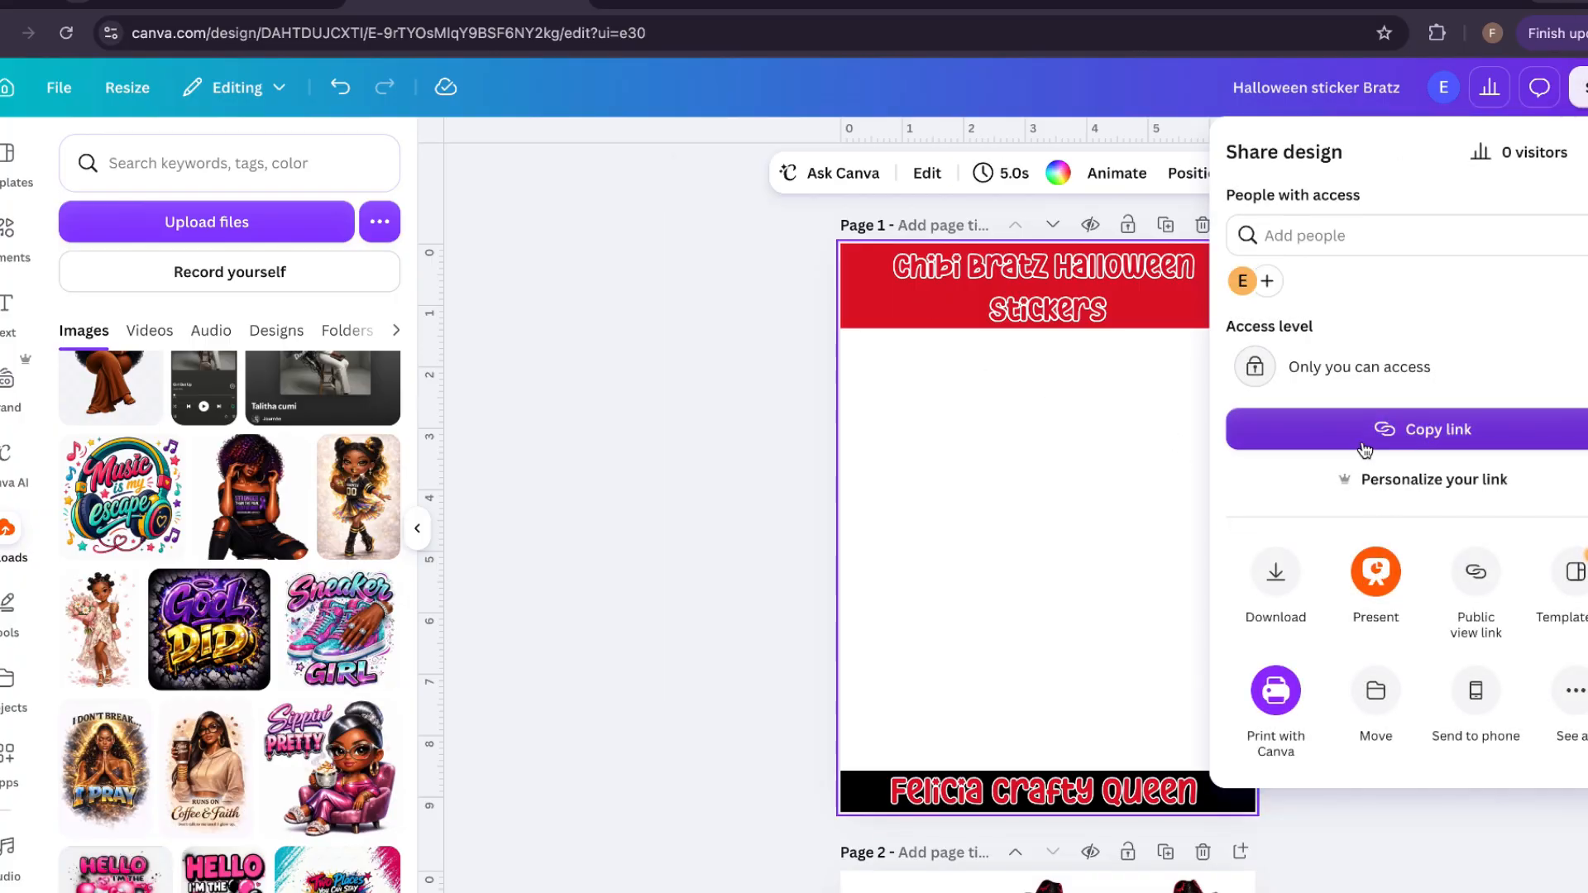
{"action": "left_click", "coordinate": [1272, 597]}
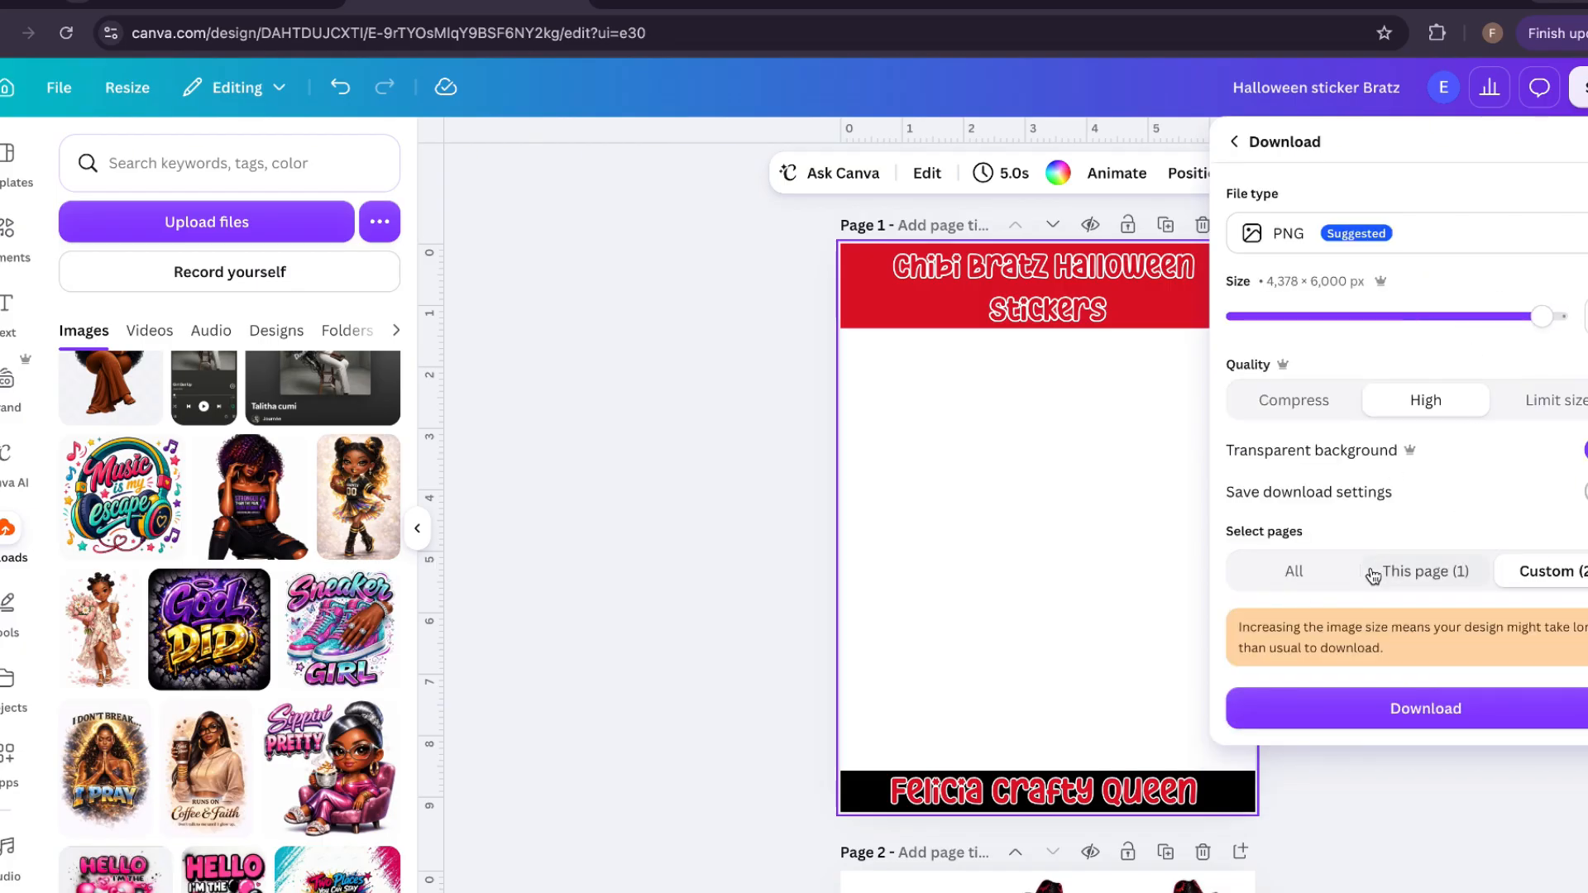
{"action": "left_click", "coordinate": [1461, 569]}
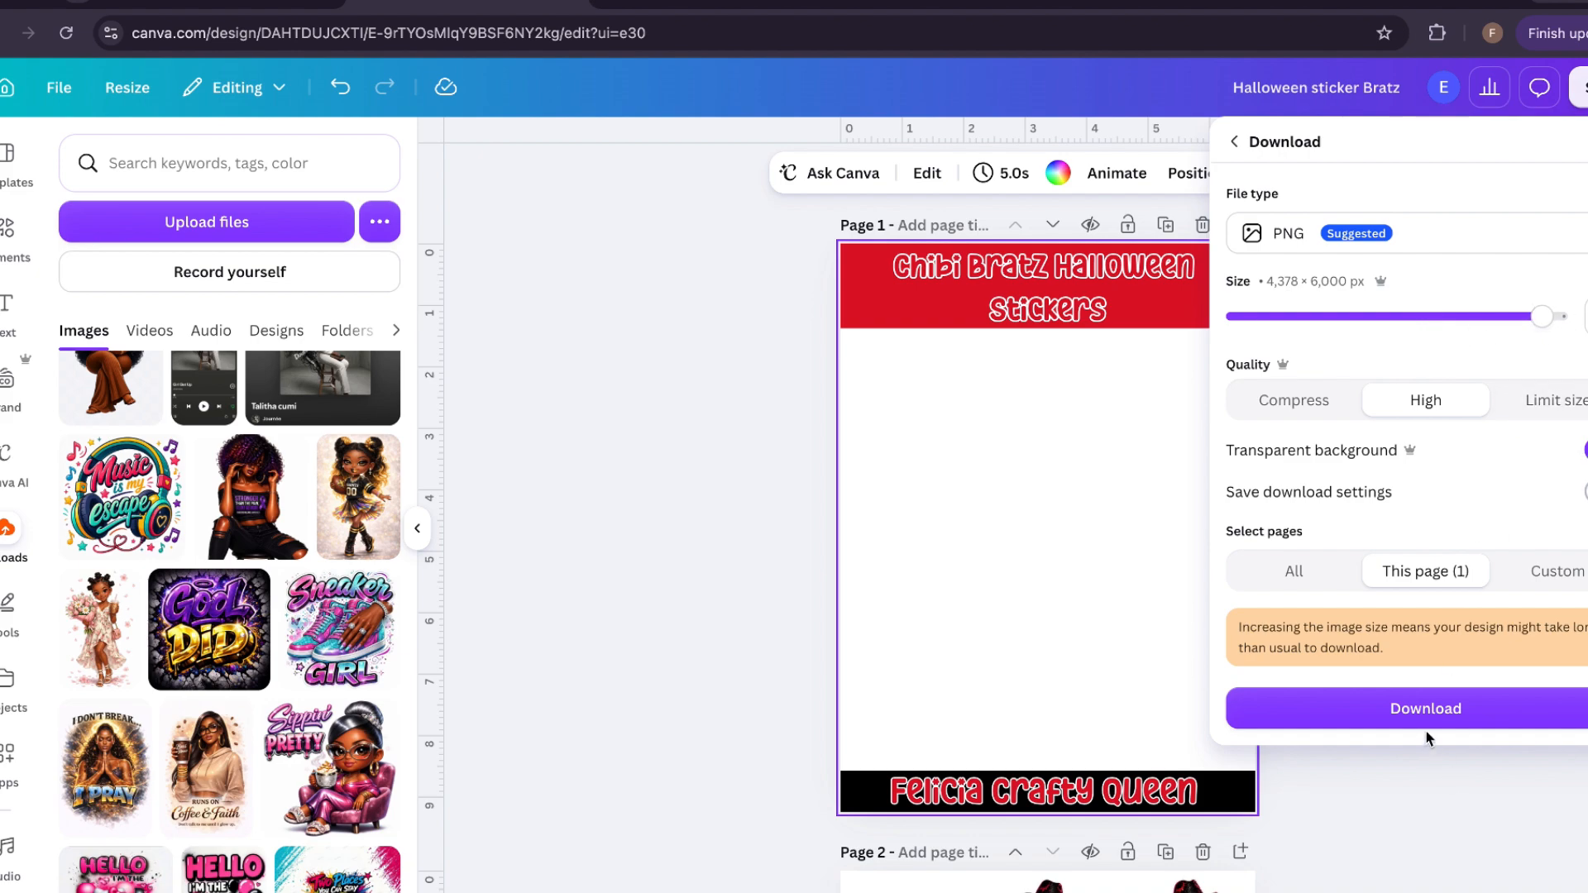
{"action": "left_click", "coordinate": [1402, 710]}
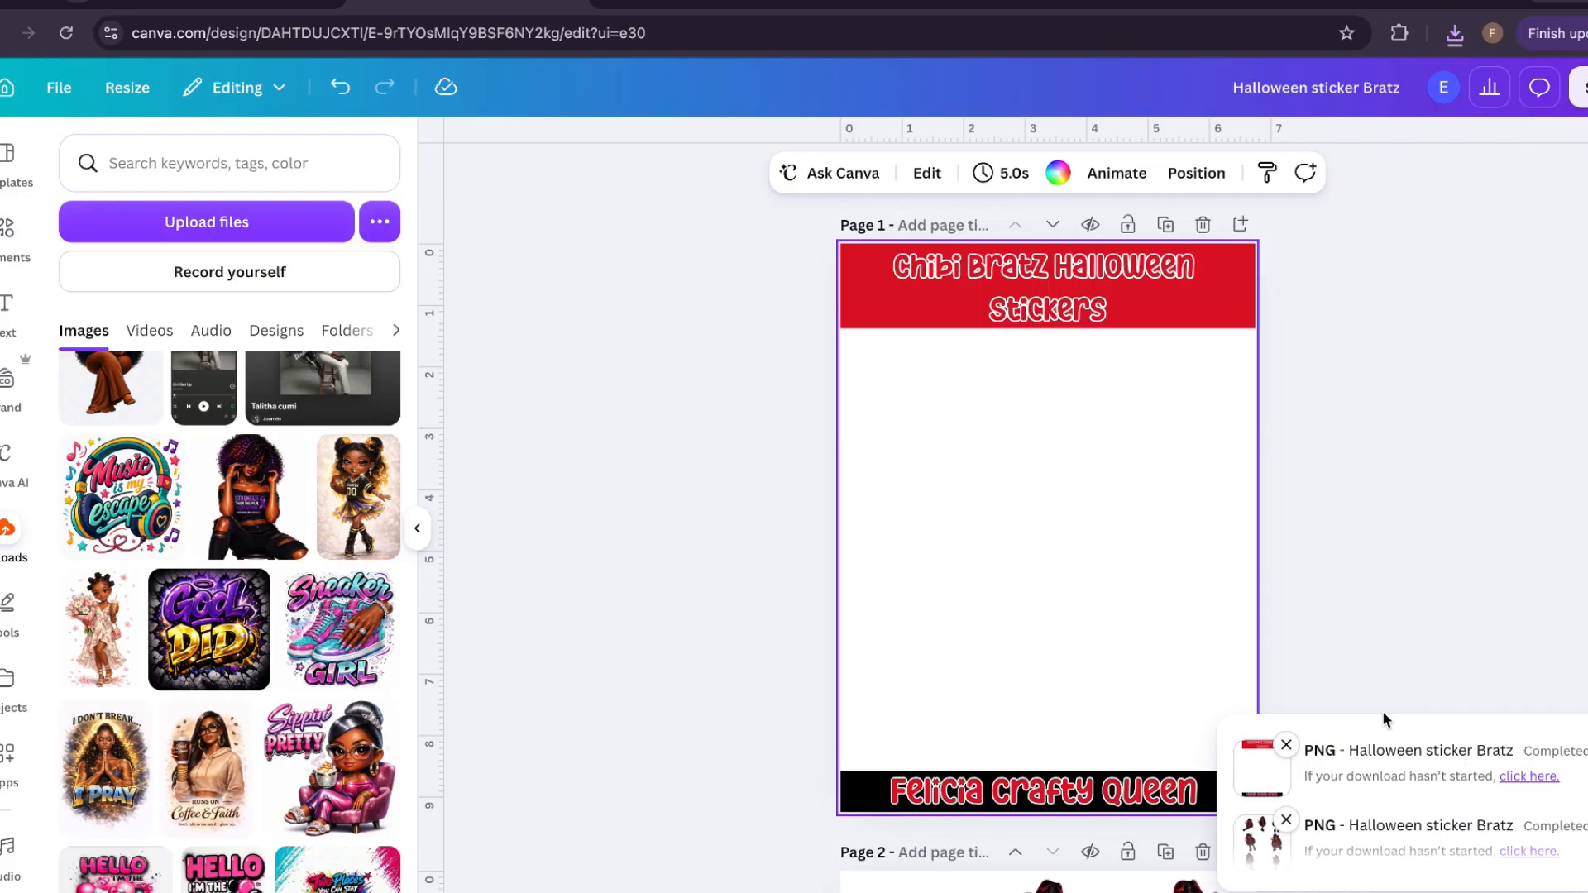
- Show the downloaded Halloween sticker Bratz (2) file in the Downloads folder and switch to Cricut Design Space
{"action": "left_click", "coordinate": [1455, 33]}
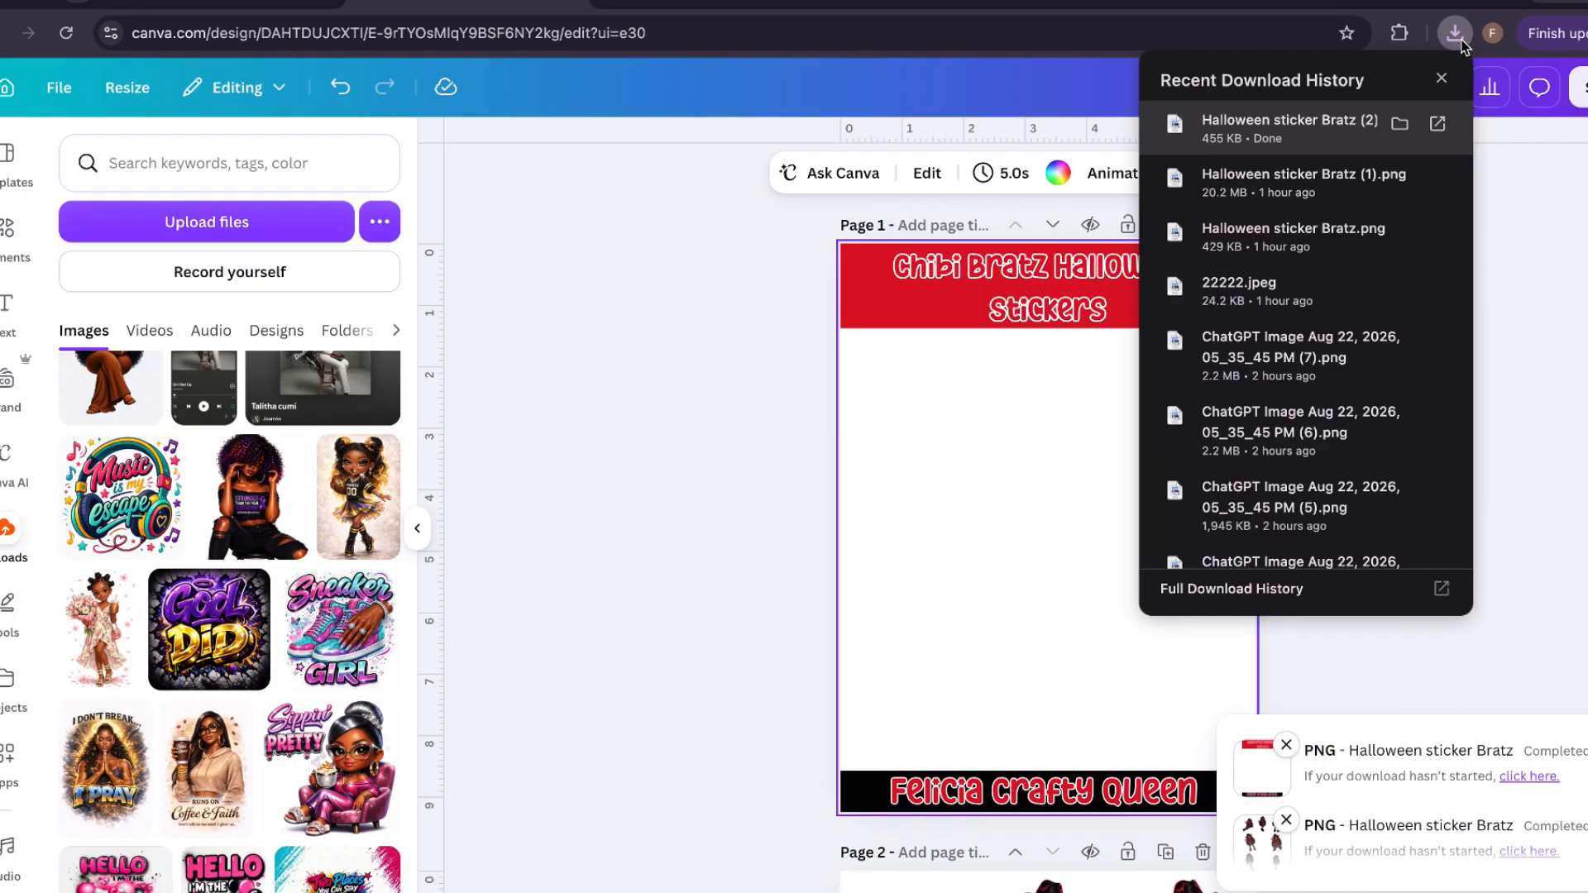
{"action": "left_click", "coordinate": [1400, 124]}
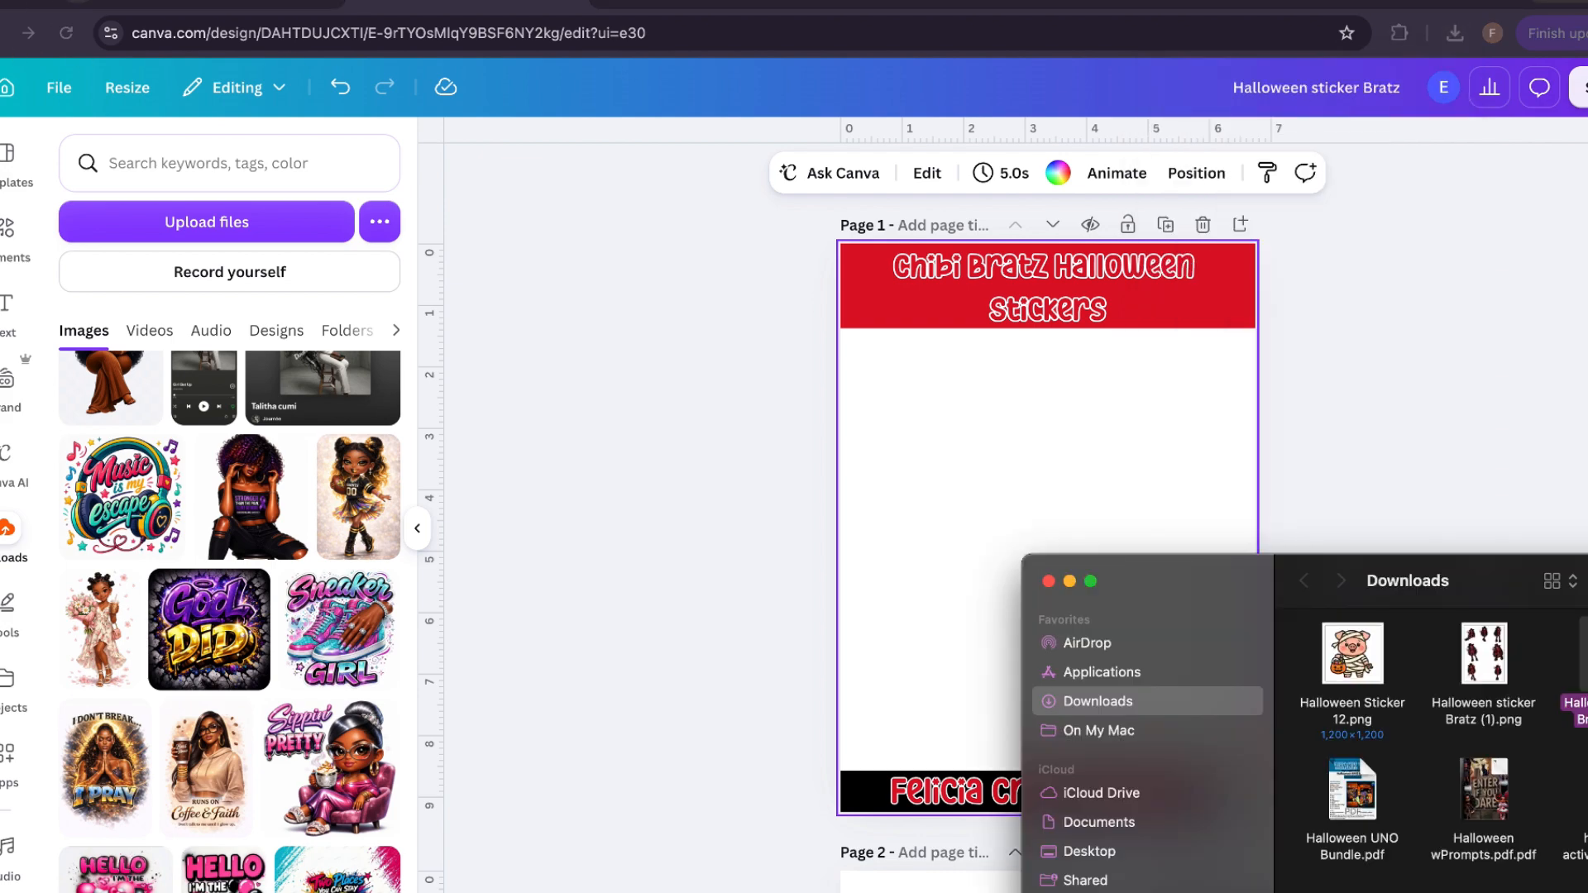
{"action": "left_click", "coordinate": [19, 1]}
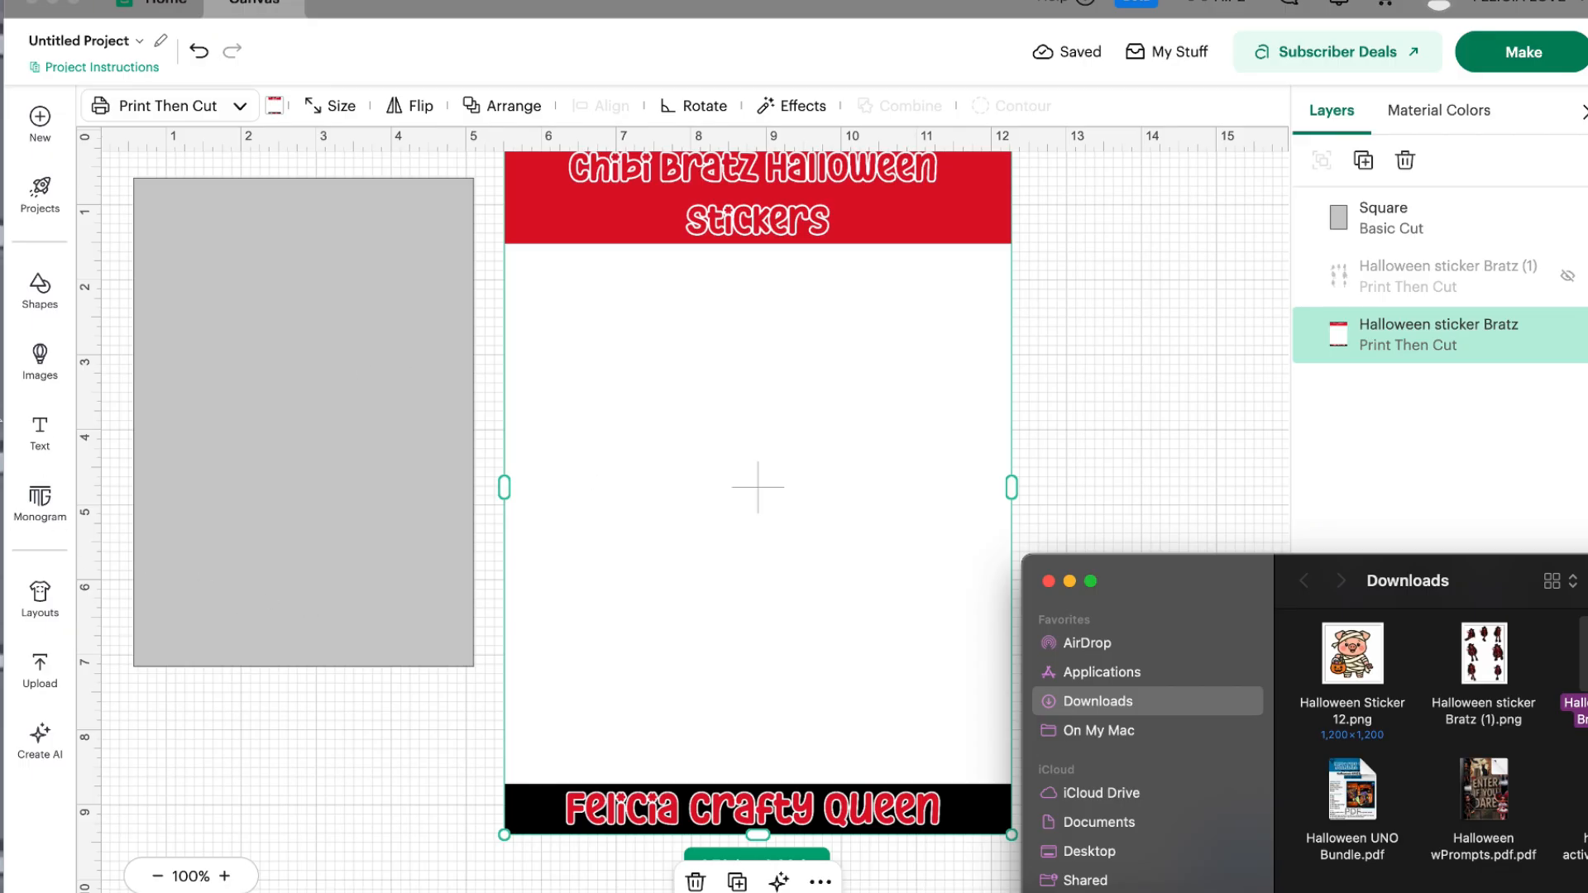
- Start a new image upload and load the Halloween sticker Bratz (2) PNG from the Downloads folder
{"action": "left_click", "coordinate": [40, 670]}
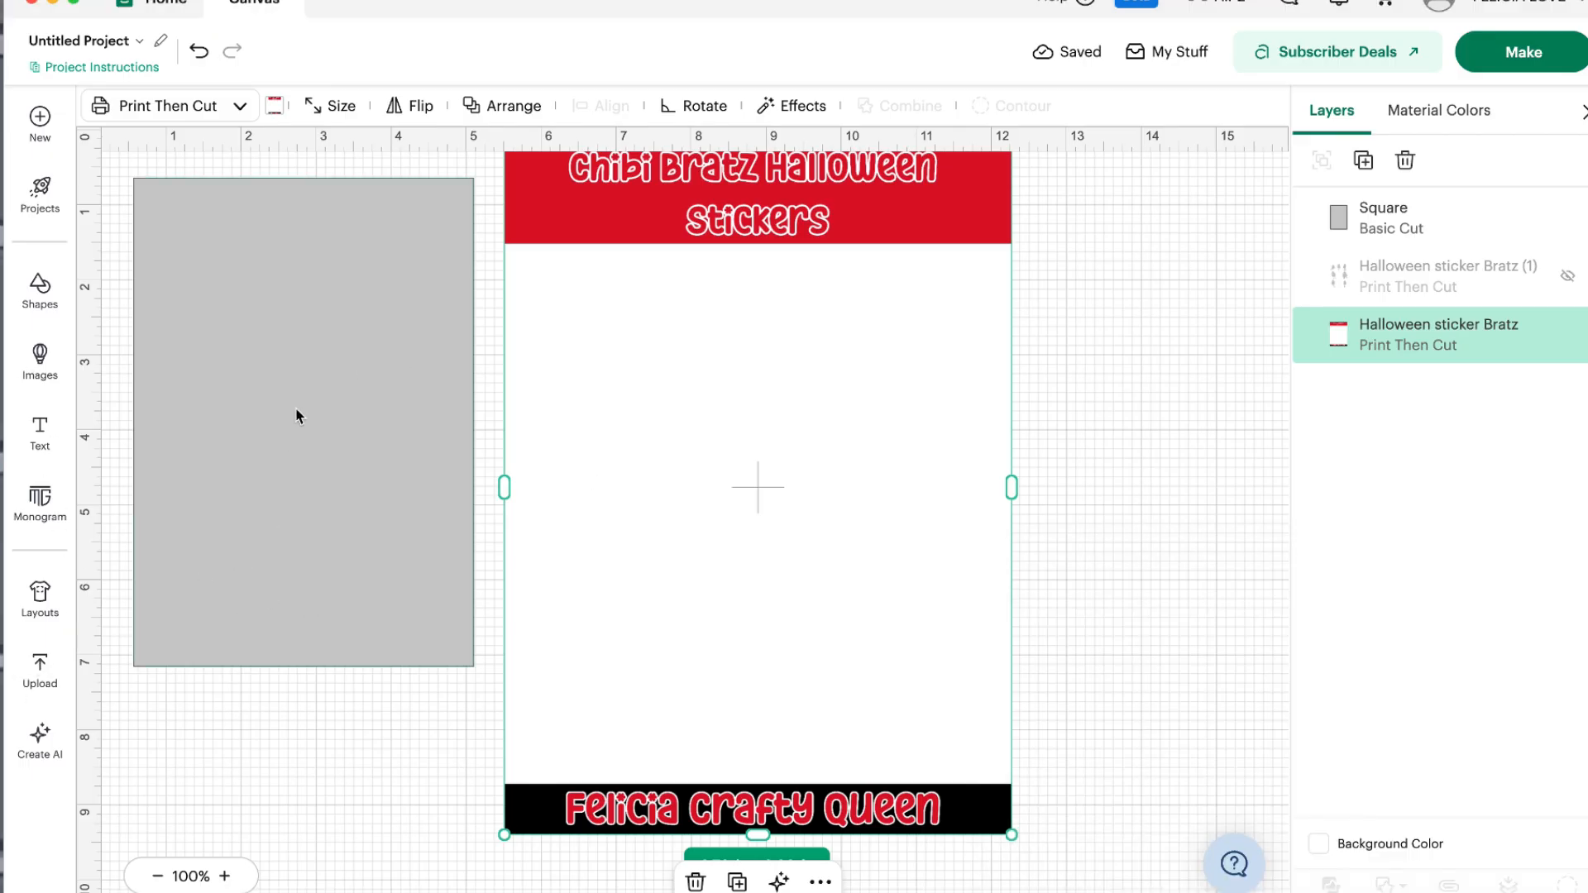
{"action": "left_click", "coordinate": [42, 674]}
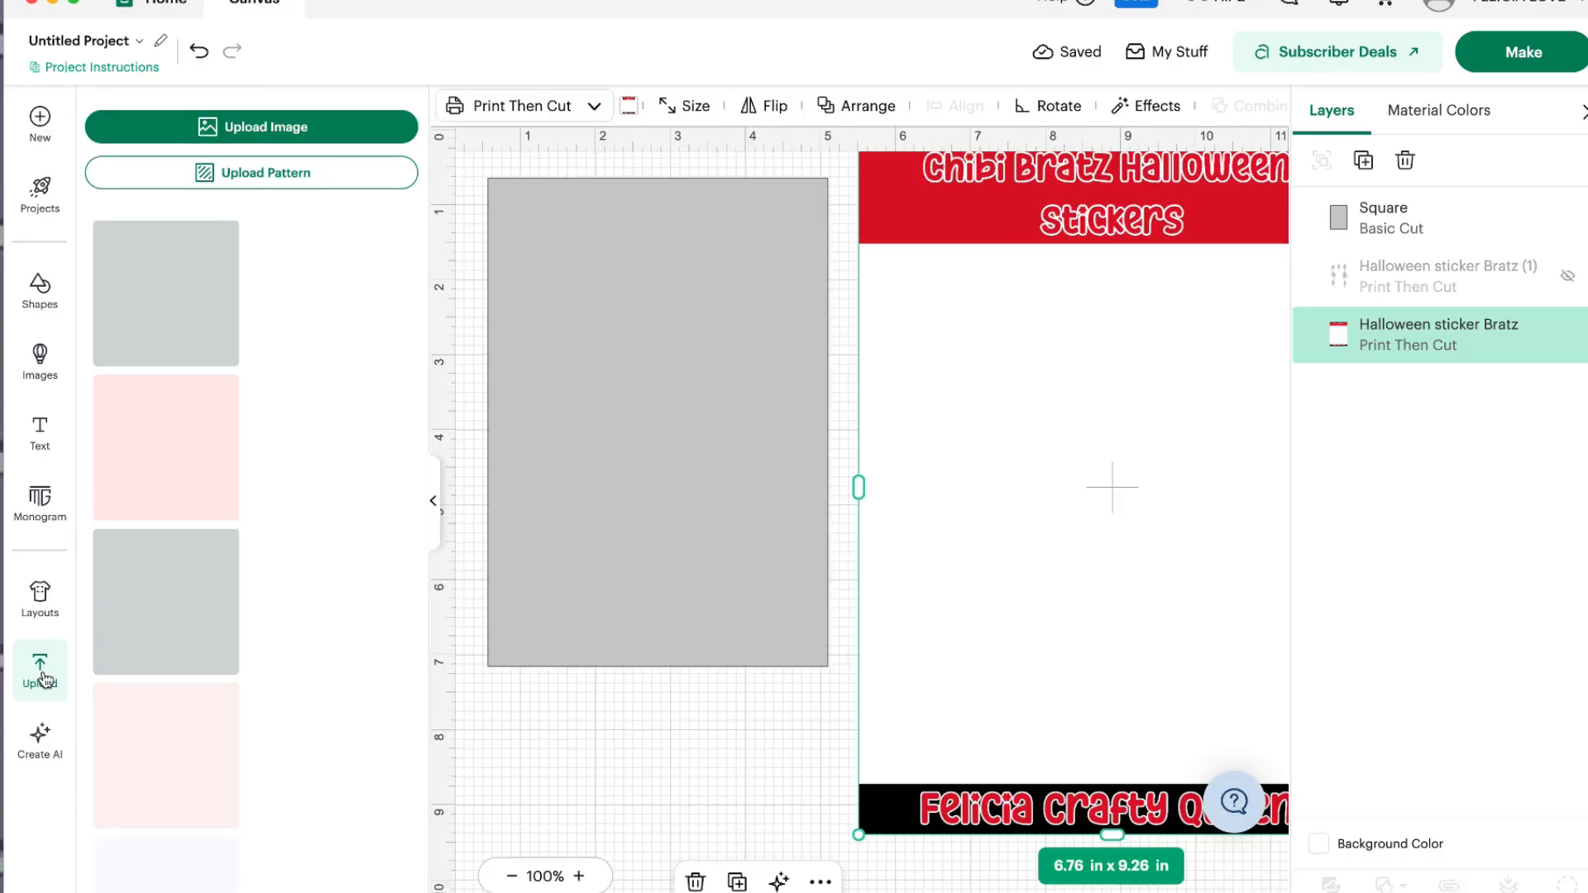
{"action": "left_click", "coordinate": [220, 124]}
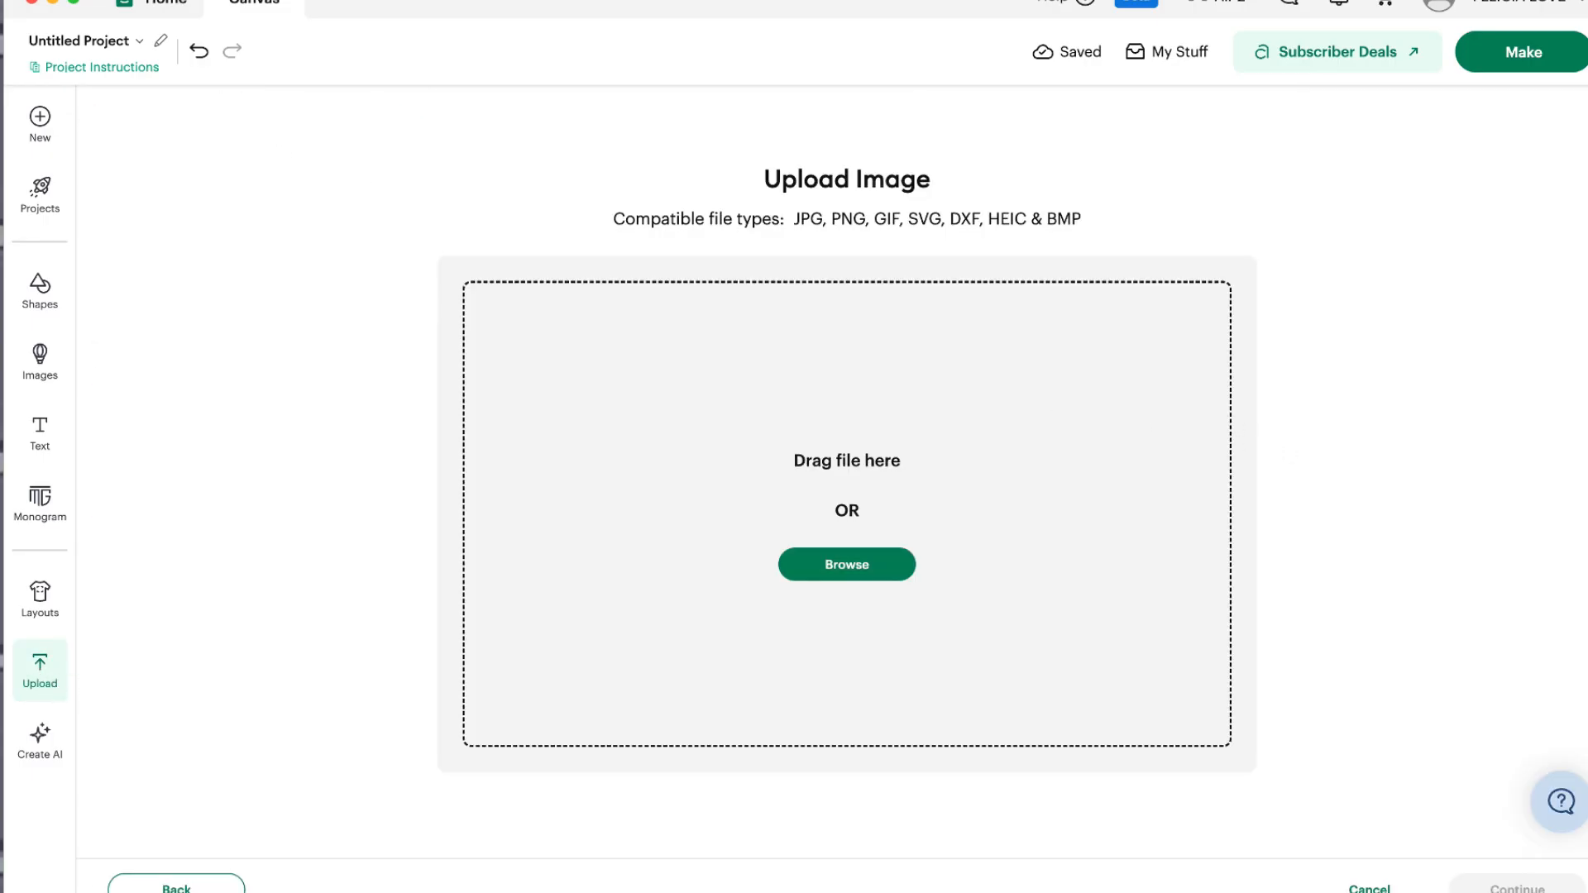
{"action": "key", "text": "super+Tab"}
{"action": "left_click_drag", "start_coordinate": [1484, 654], "coordinate": [851, 439]}
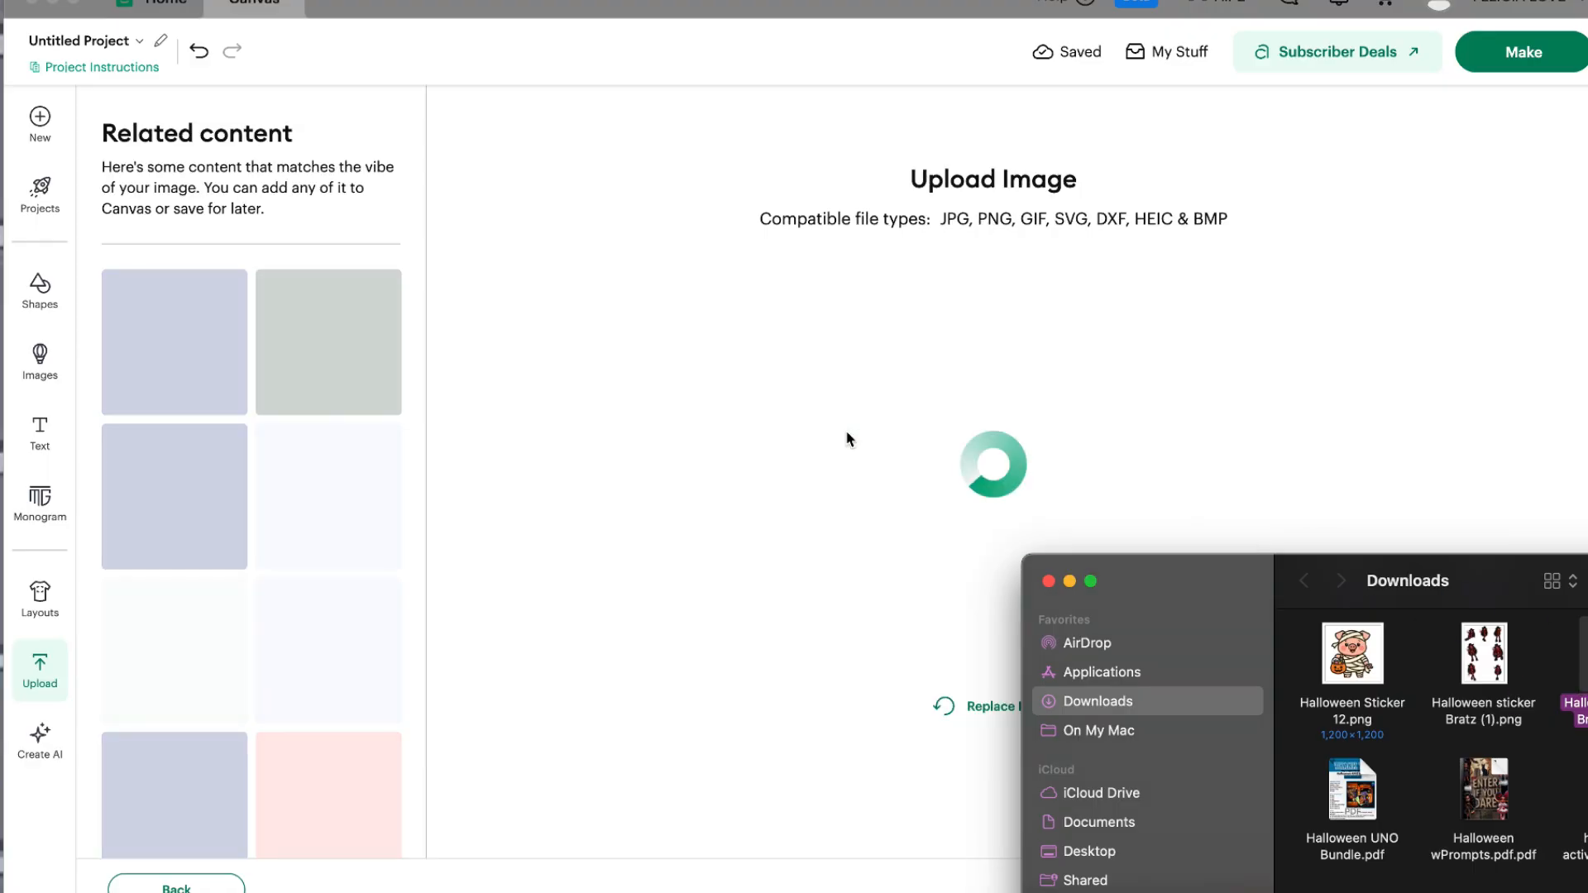
{"action": "left_click", "coordinate": [1069, 582]}
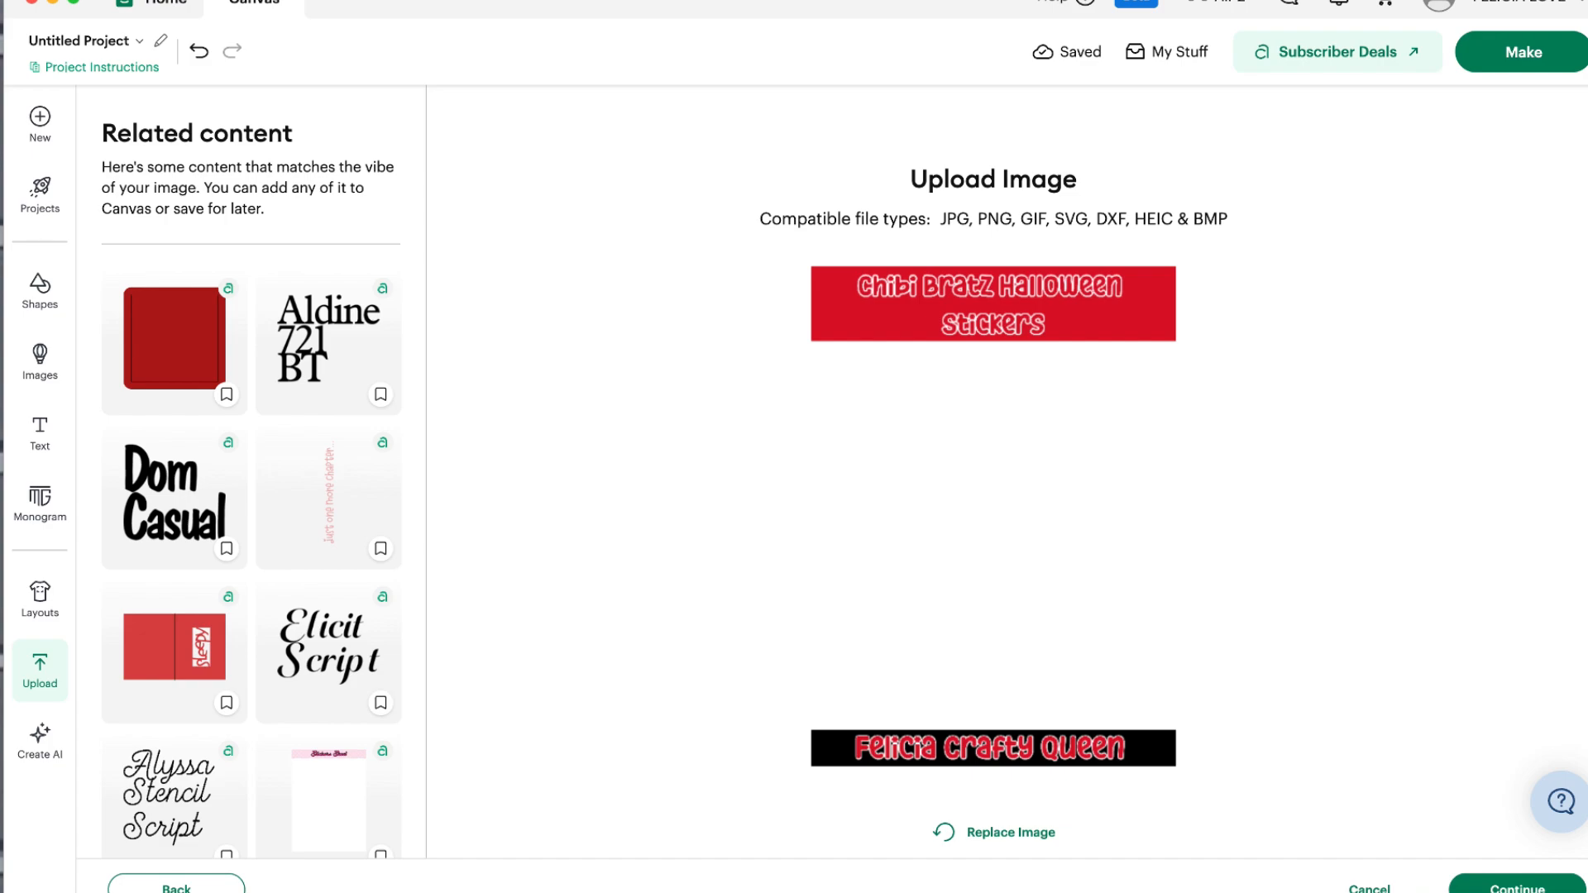
- Keep the image background as it is, convert the upload to a Flat Graphic, and upload it to the canvas
{"action": "left_click", "coordinate": [1517, 887]}
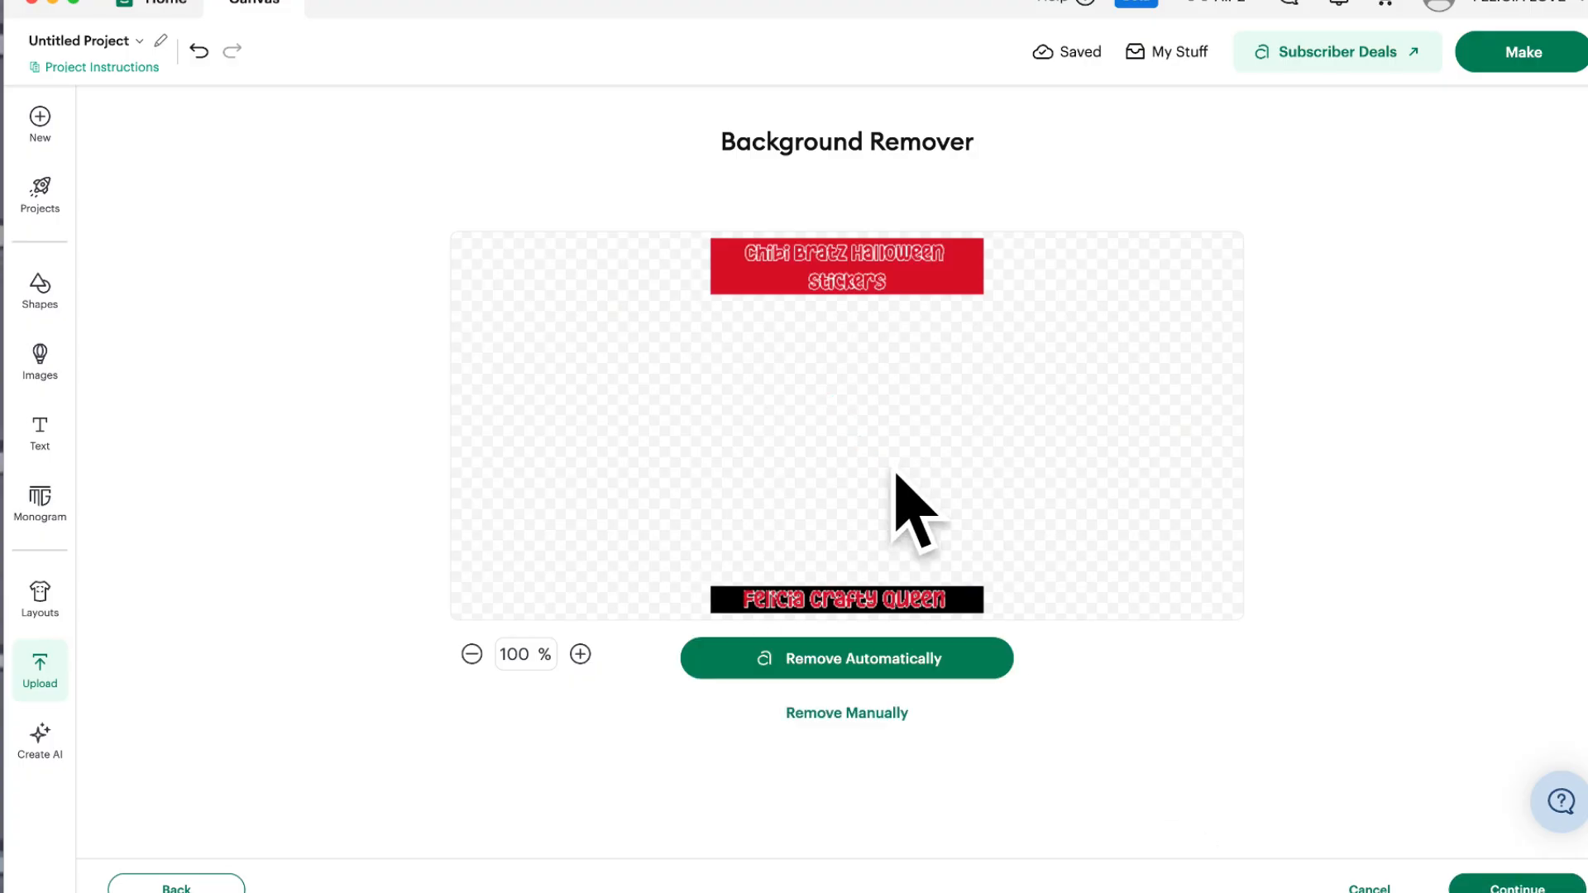
{"action": "left_click", "coordinate": [1494, 889]}
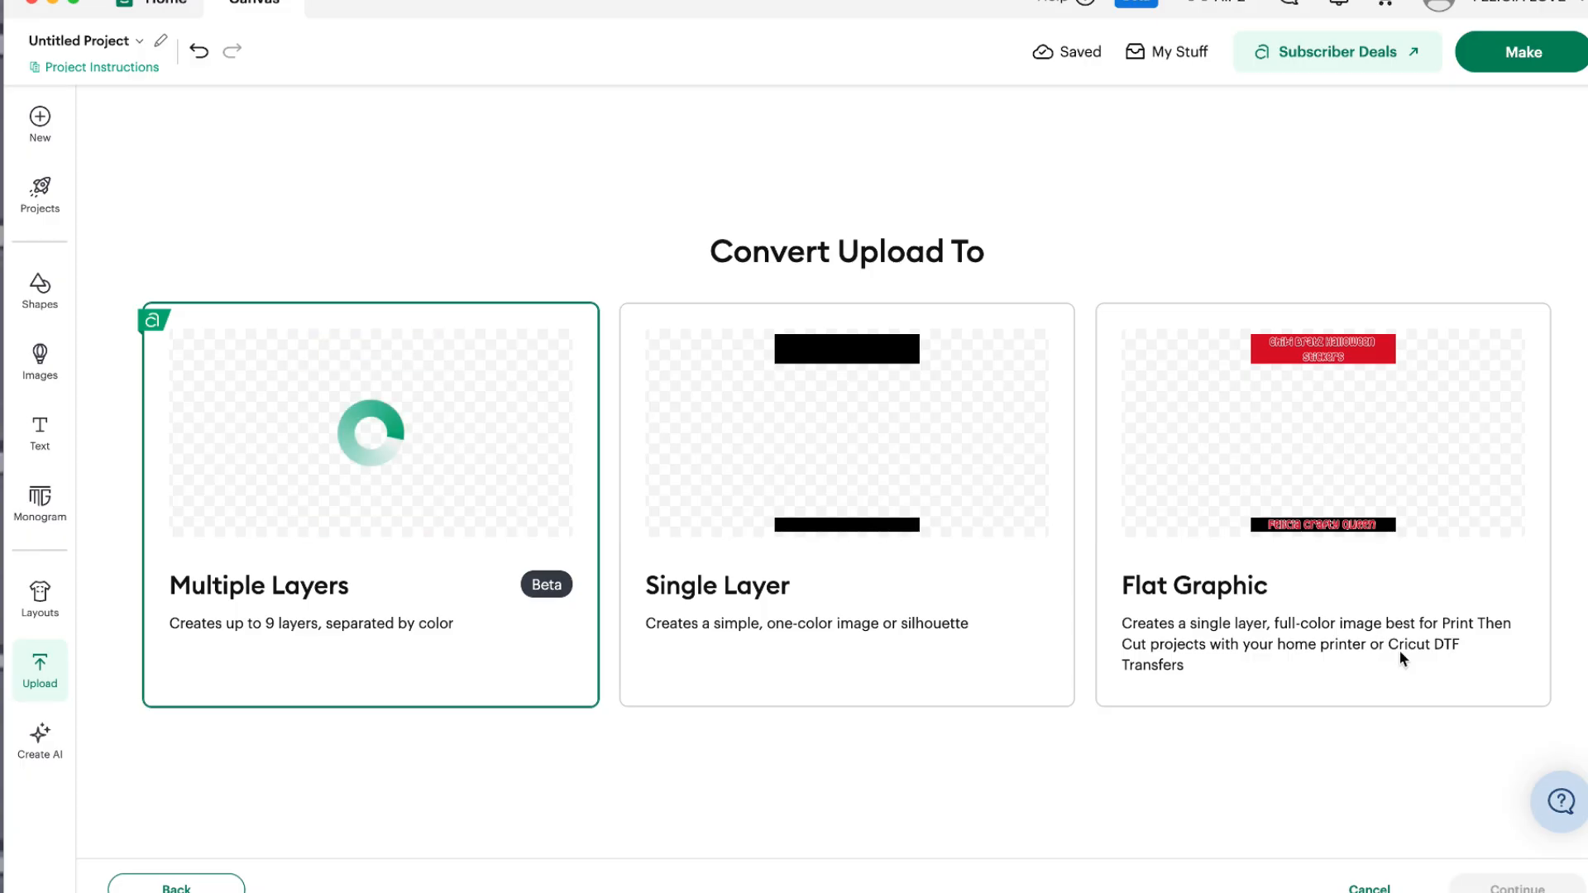
{"action": "left_click", "coordinate": [1363, 612]}
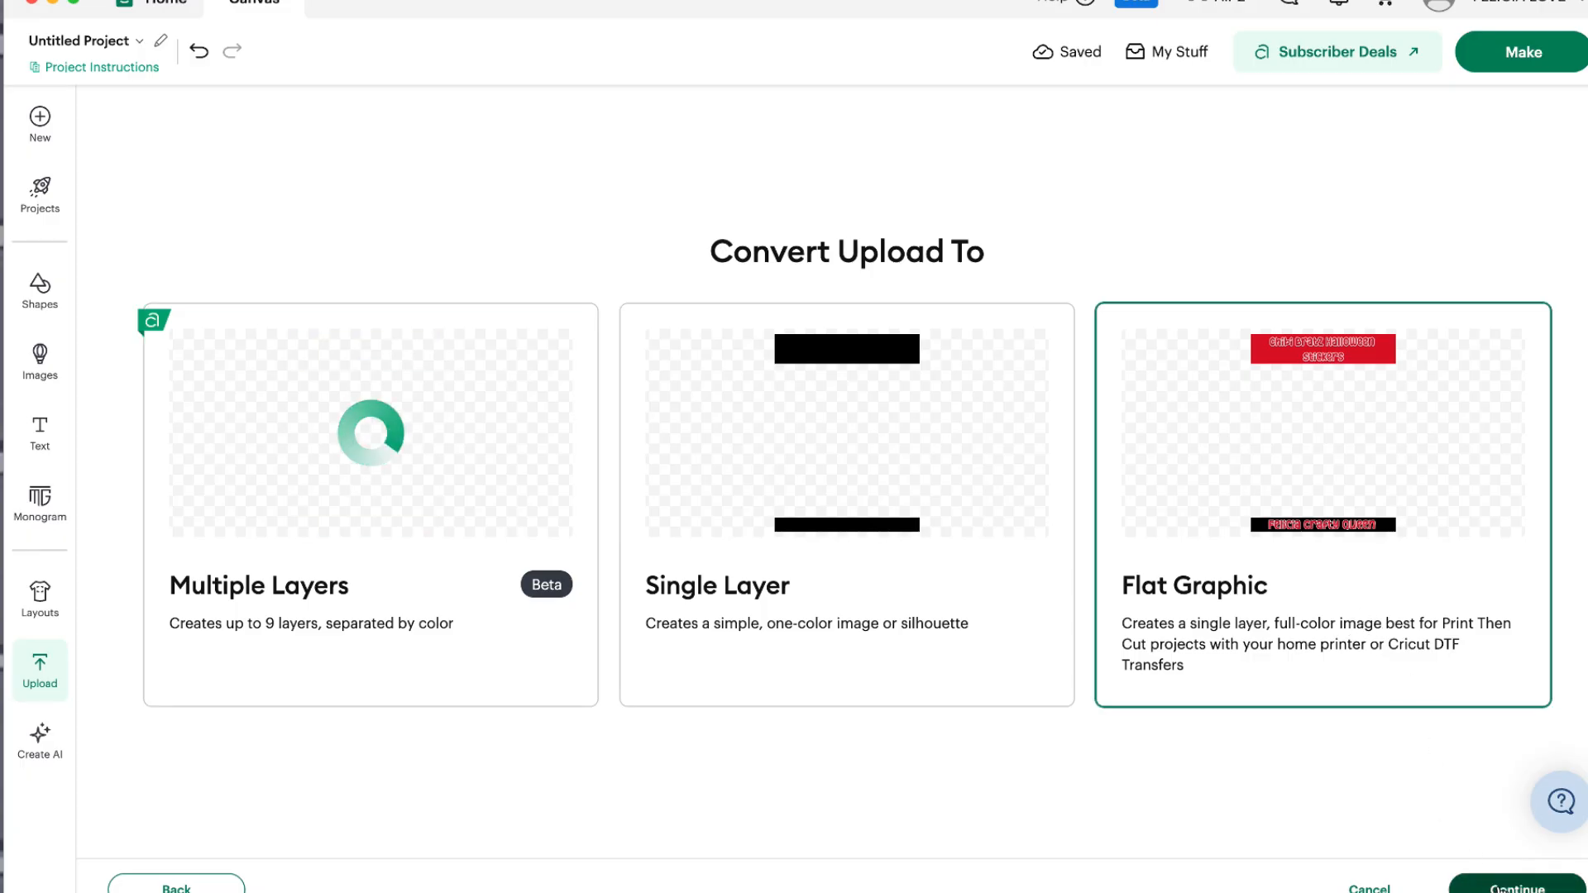
{"action": "left_click", "coordinate": [1499, 889]}
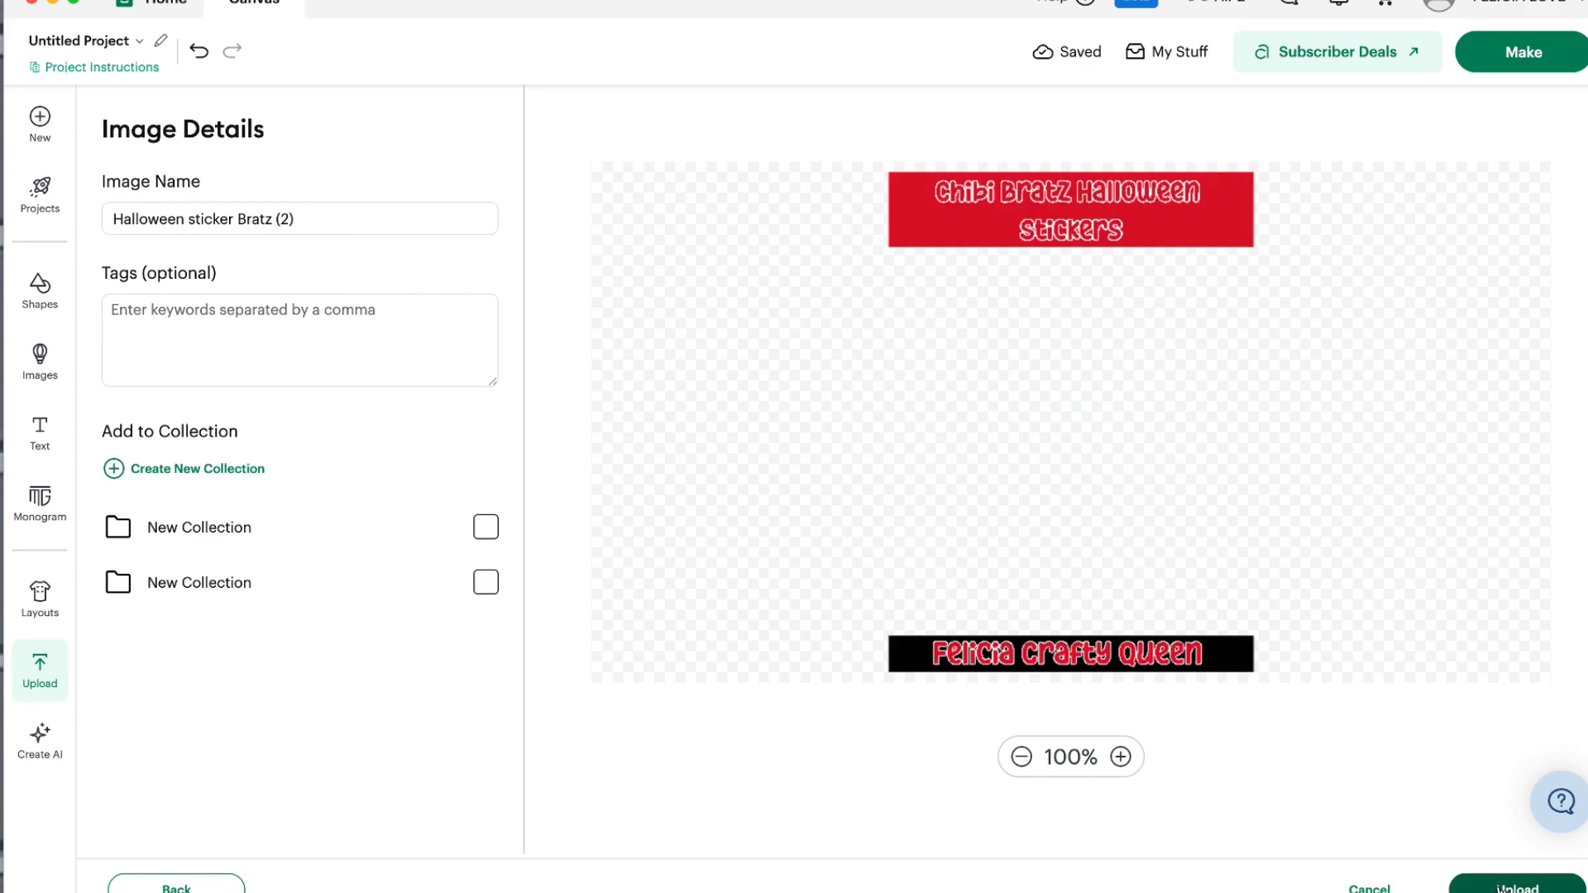
{"action": "left_click", "coordinate": [1511, 887]}
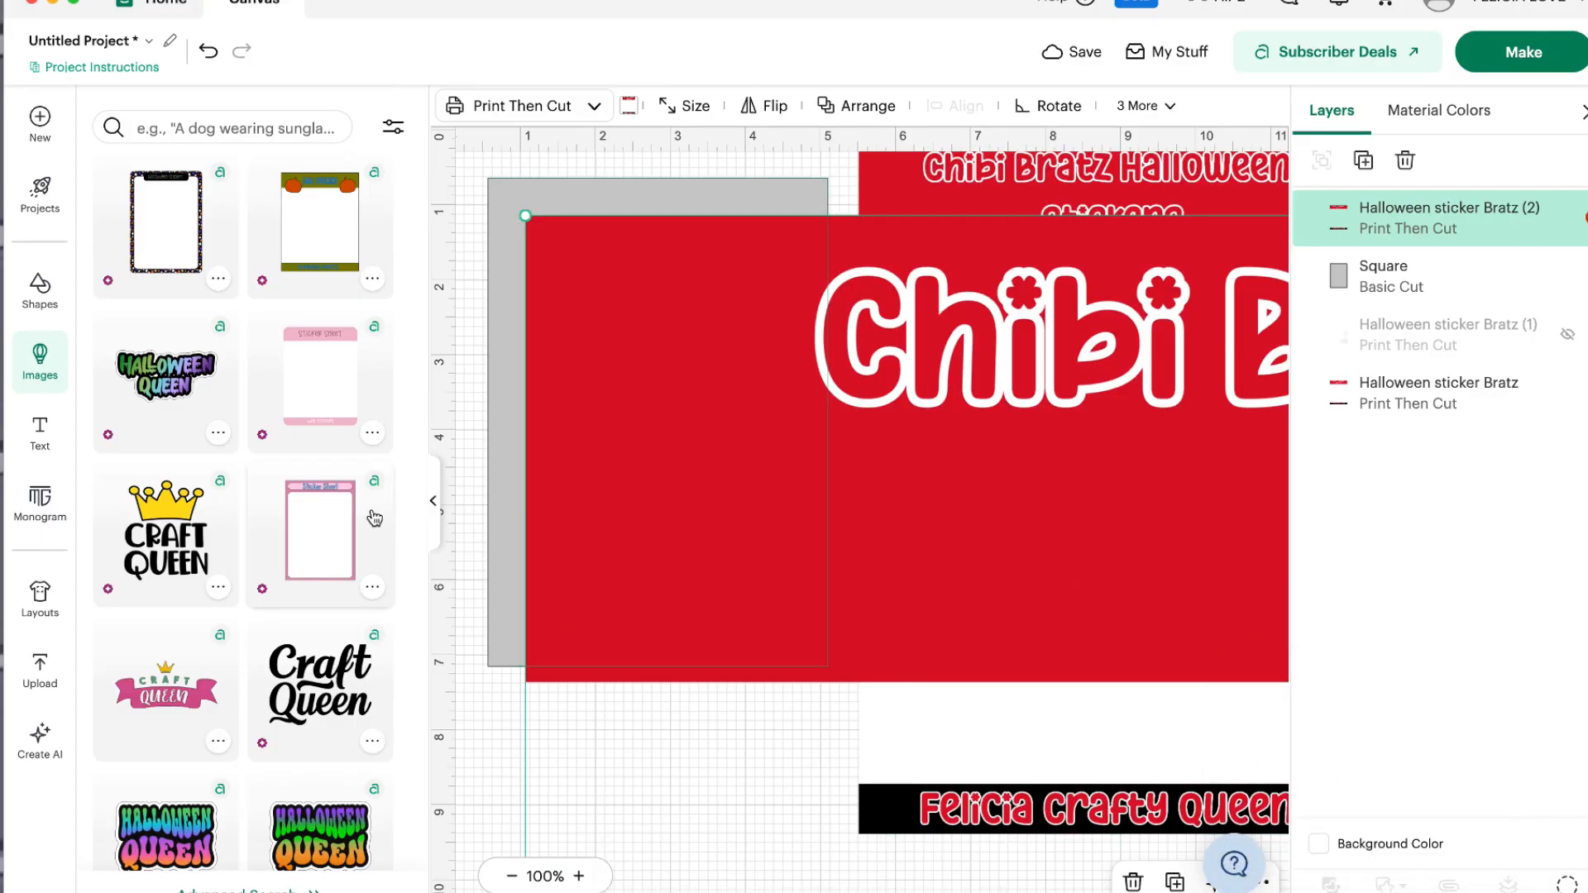
- Auto-resize the oversized Halloween sticker Bratz (2) image to fit 8.5 x 11 in Letter paper
{"action": "left_click", "coordinate": [431, 502]}
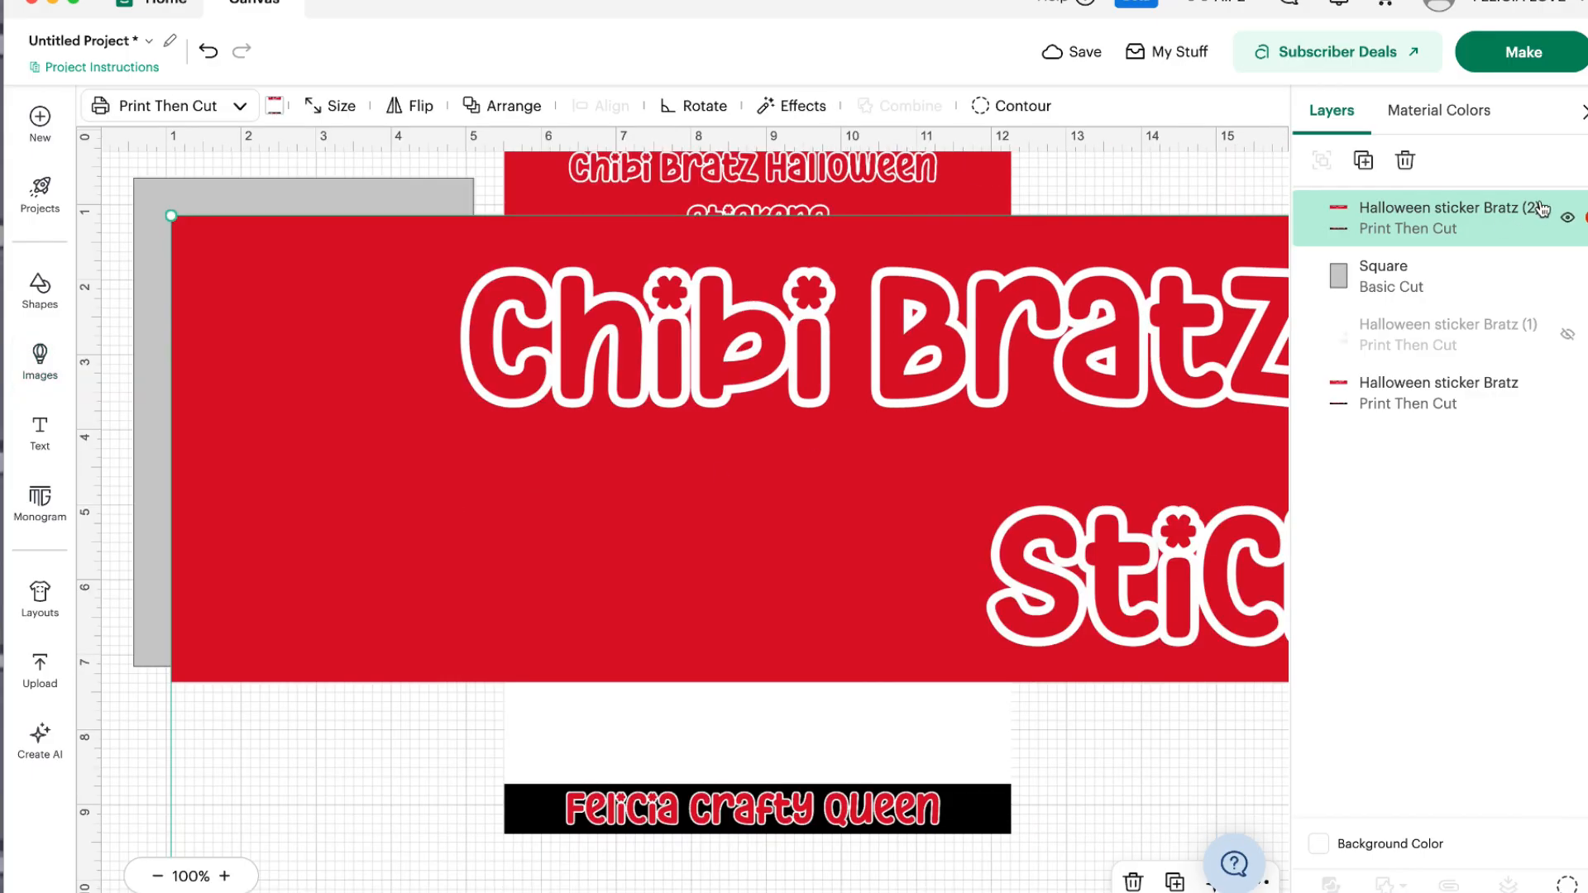
{"action": "left_click", "coordinate": [1584, 218]}
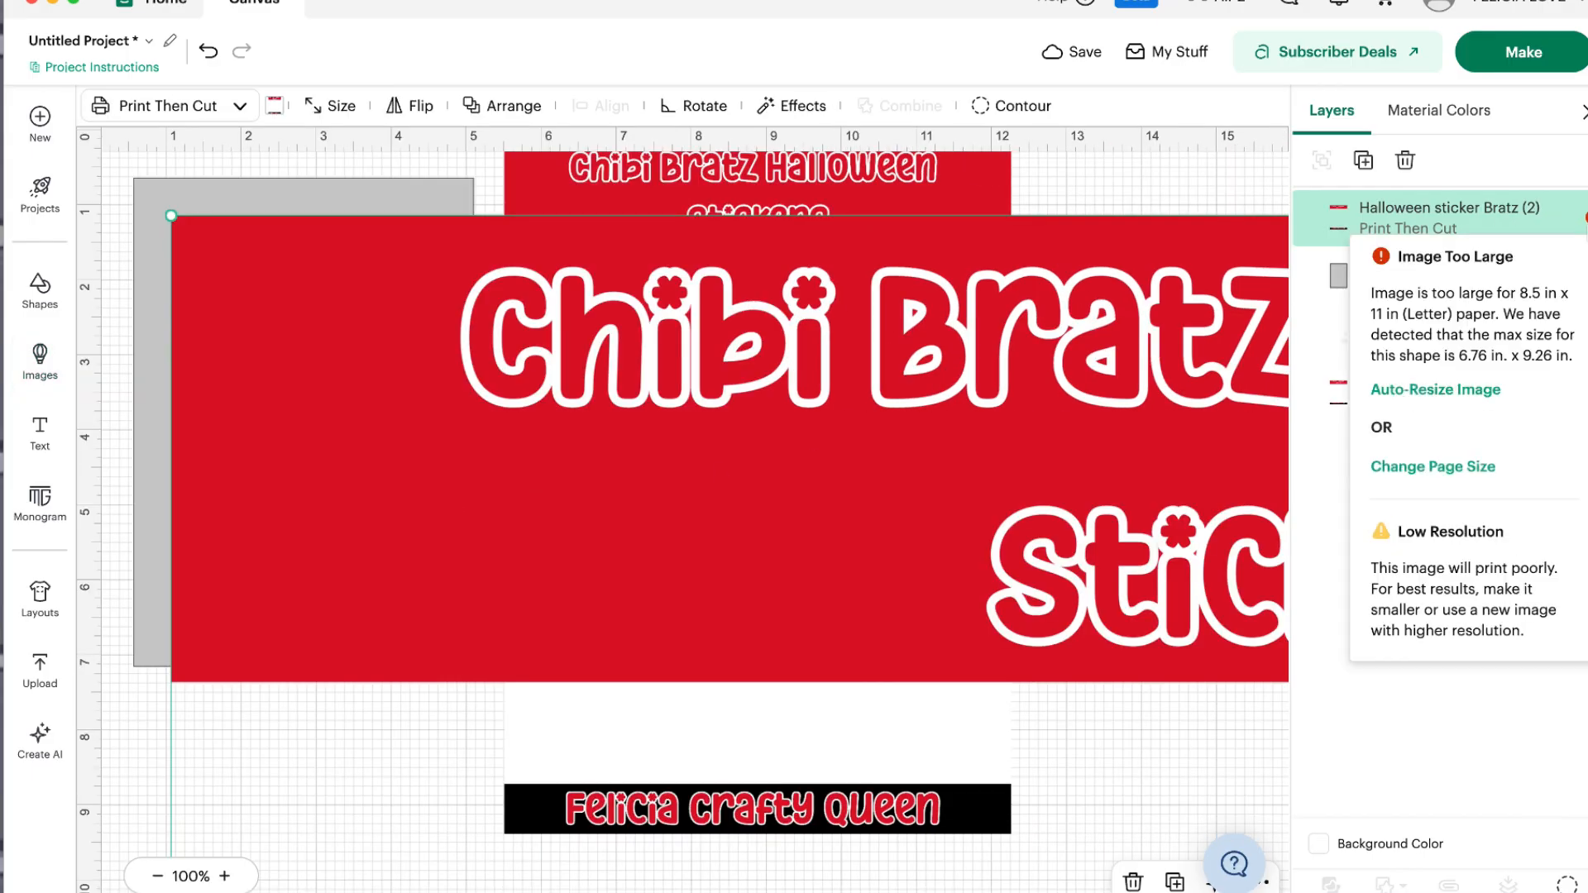
{"action": "left_click", "coordinate": [1397, 393]}
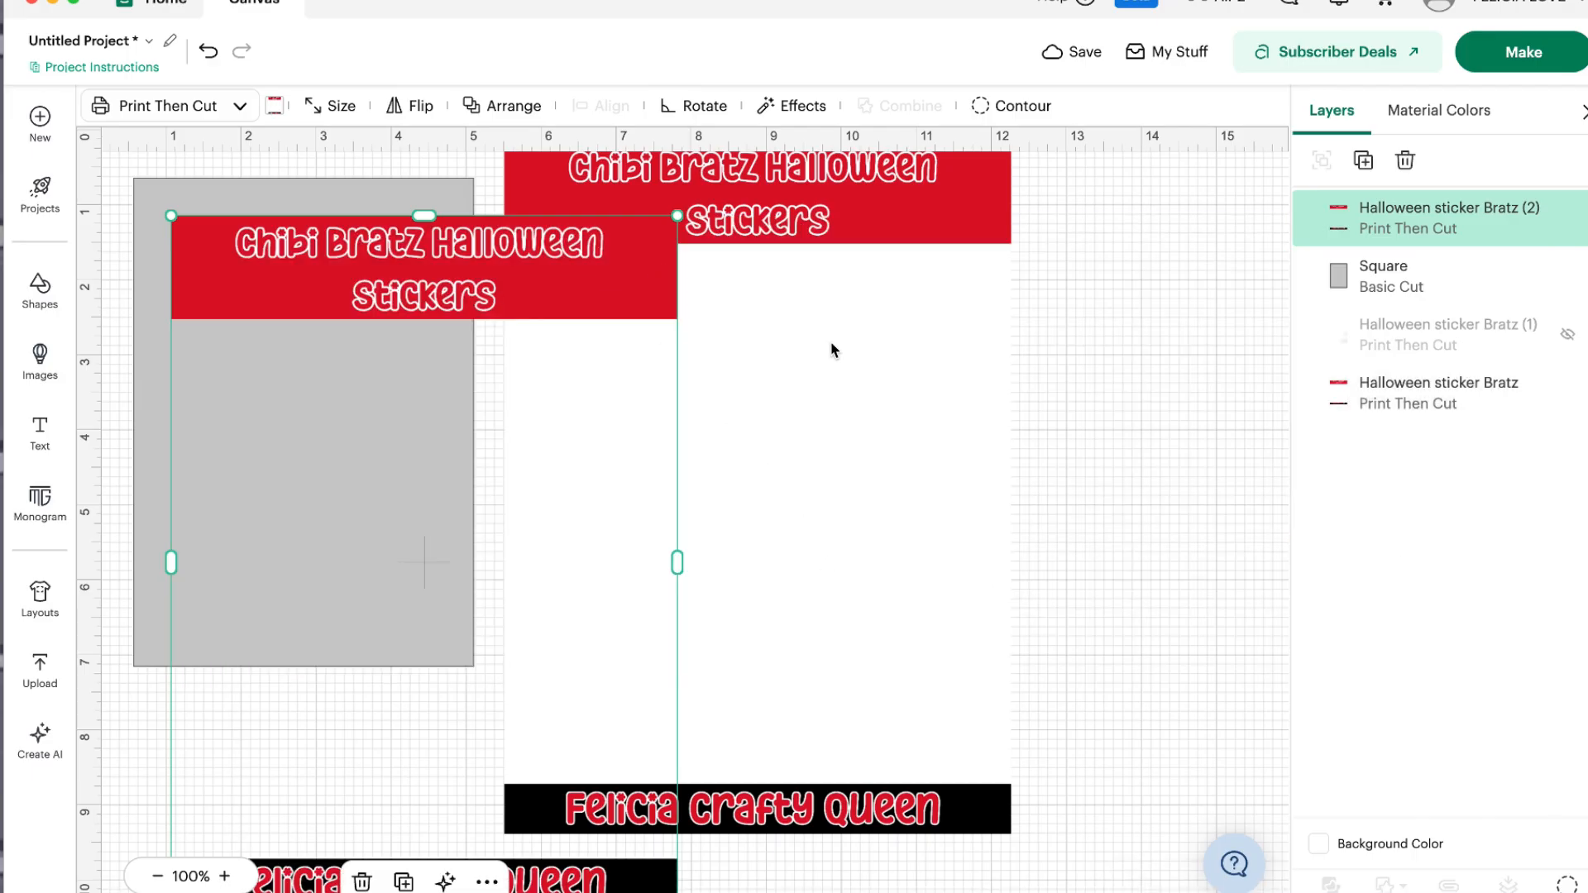
- Hide the old white-background Halloween sticker Bratz header sheet layer
{"action": "left_click_drag", "start_coordinate": [996, 209], "coordinate": [1000, 205]}
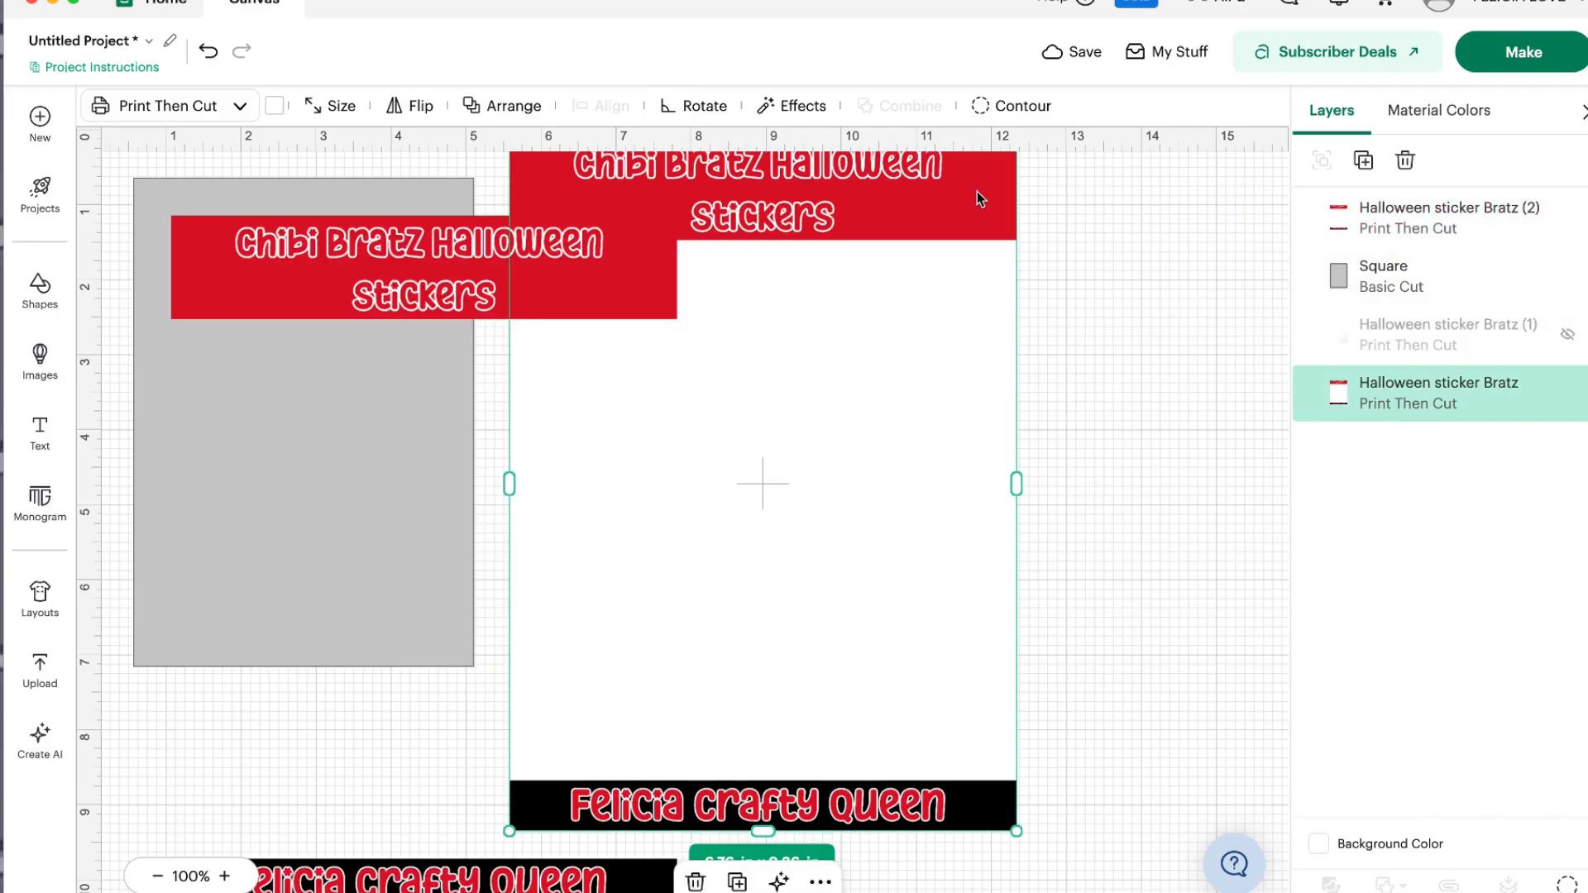
{"action": "mouse_move", "coordinate": [1580, 222]}
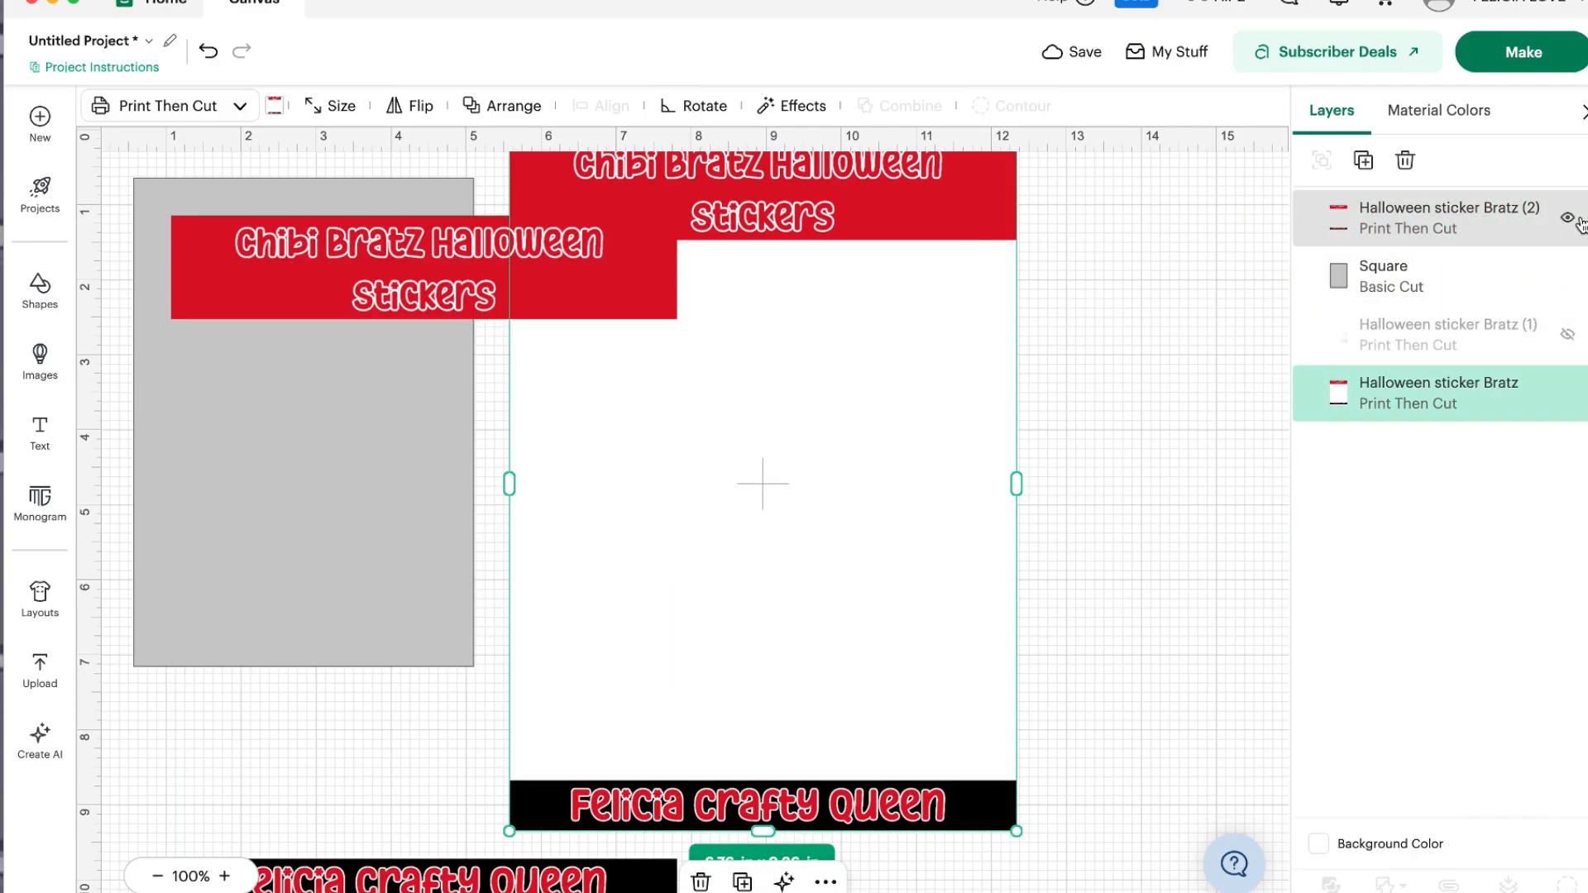
{"action": "left_click", "coordinate": [1569, 395]}
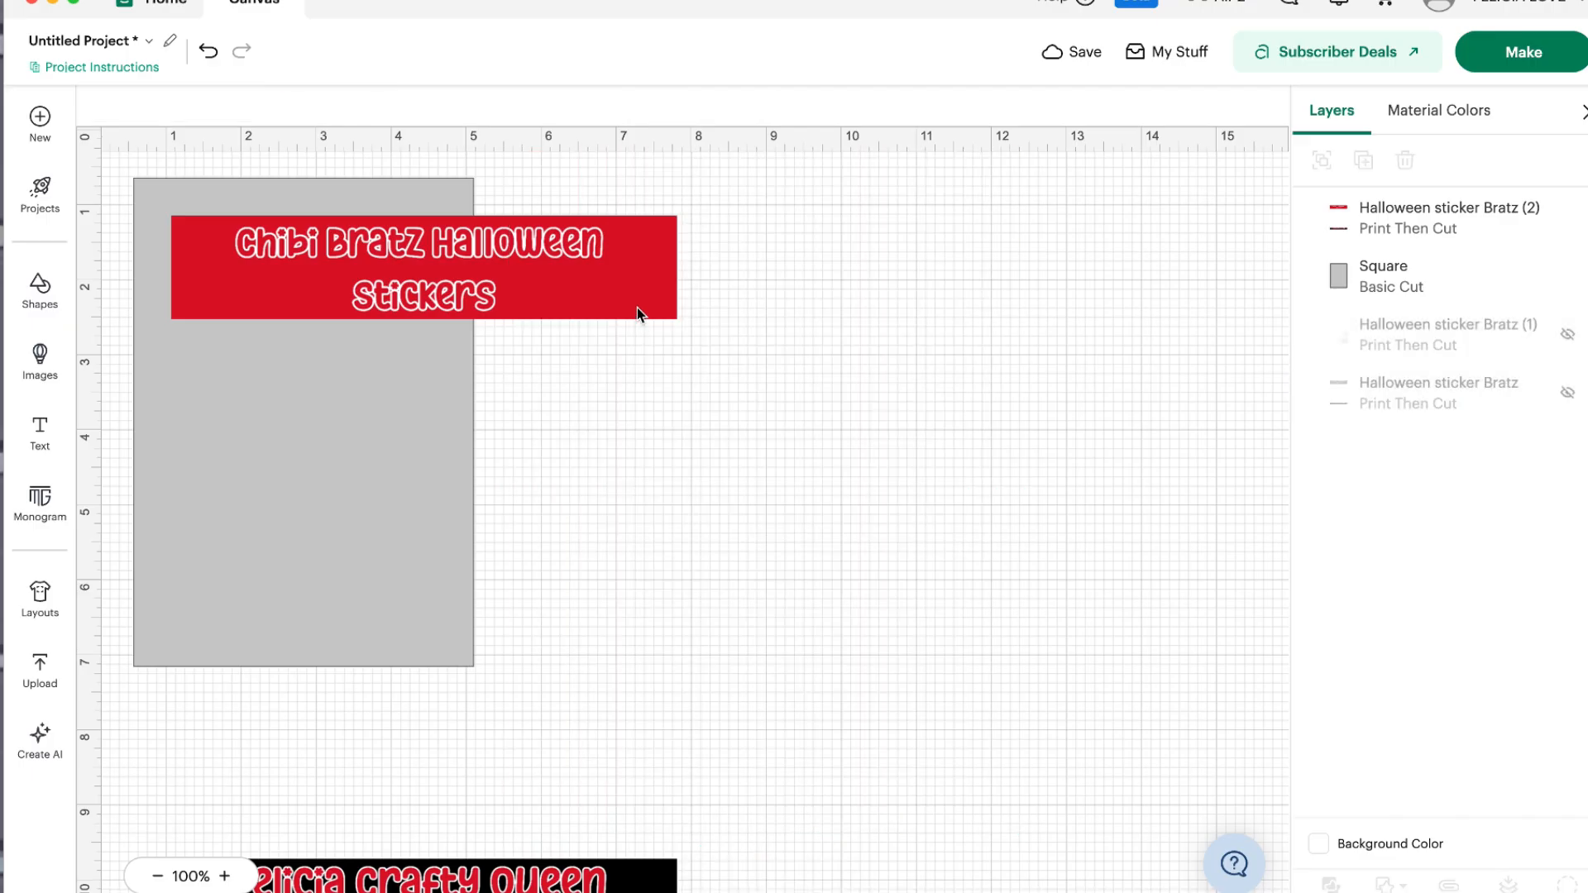
- Separate the transparent header sheet from the gray square and scale it down to about 4.34 in by 5.95 in
{"action": "left_click_drag", "start_coordinate": [507, 290], "coordinate": [978, 288]}
{"action": "left_click", "coordinate": [287, 321]}
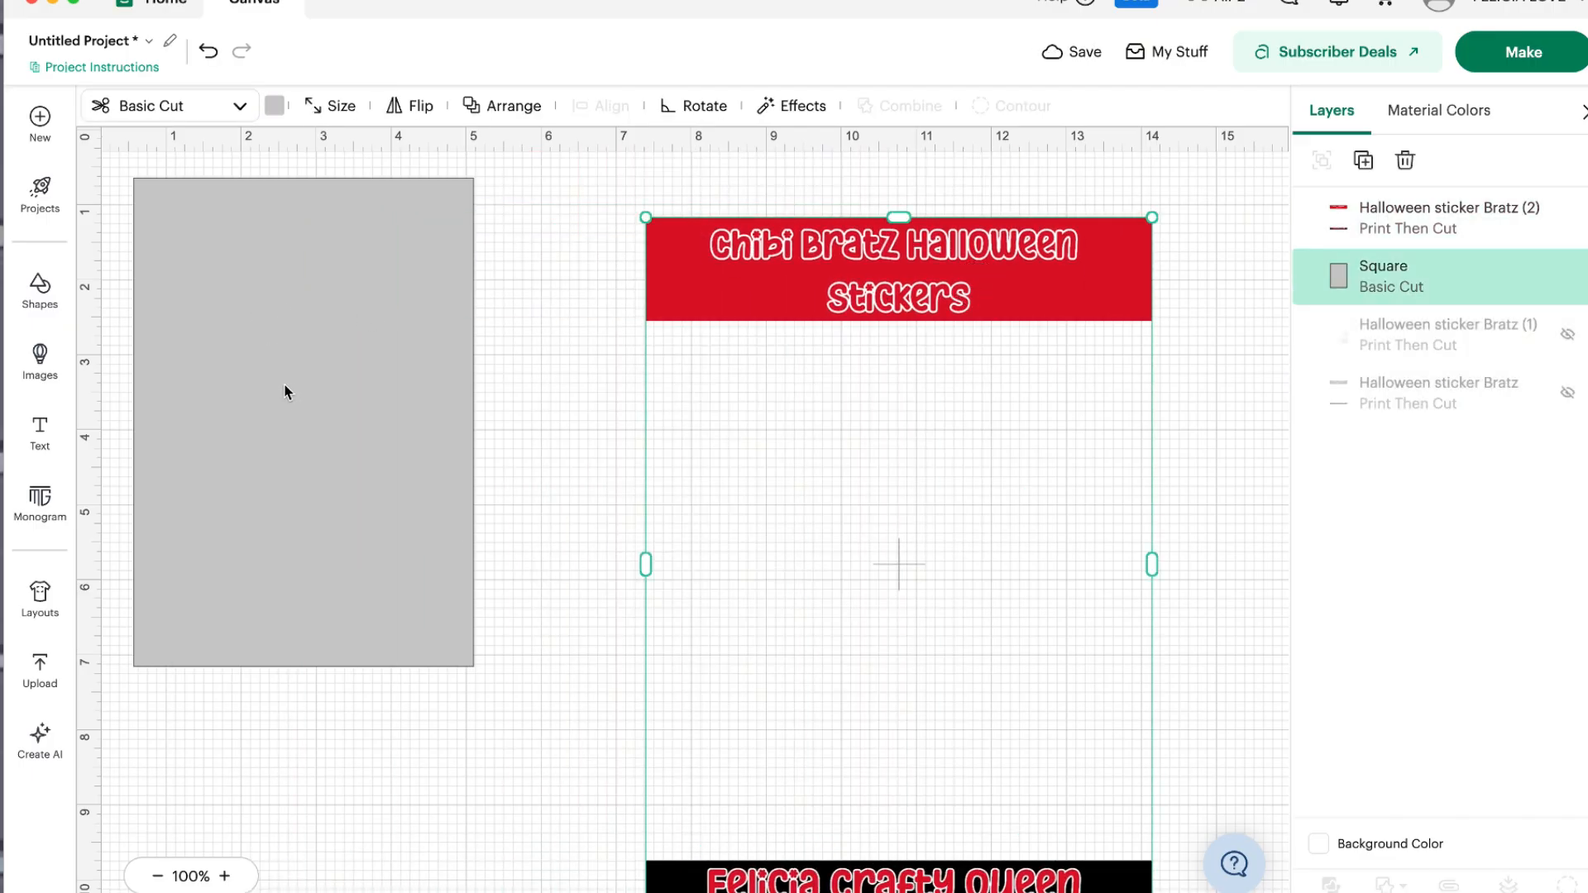
{"action": "left_click_drag", "start_coordinate": [285, 390], "coordinate": [290, 391]}
{"action": "left_click_drag", "start_coordinate": [330, 449], "coordinate": [333, 450]}
{"action": "left_click", "coordinate": [1146, 244]}
{"action": "left_click_drag", "start_coordinate": [1153, 216], "coordinate": [954, 475]}
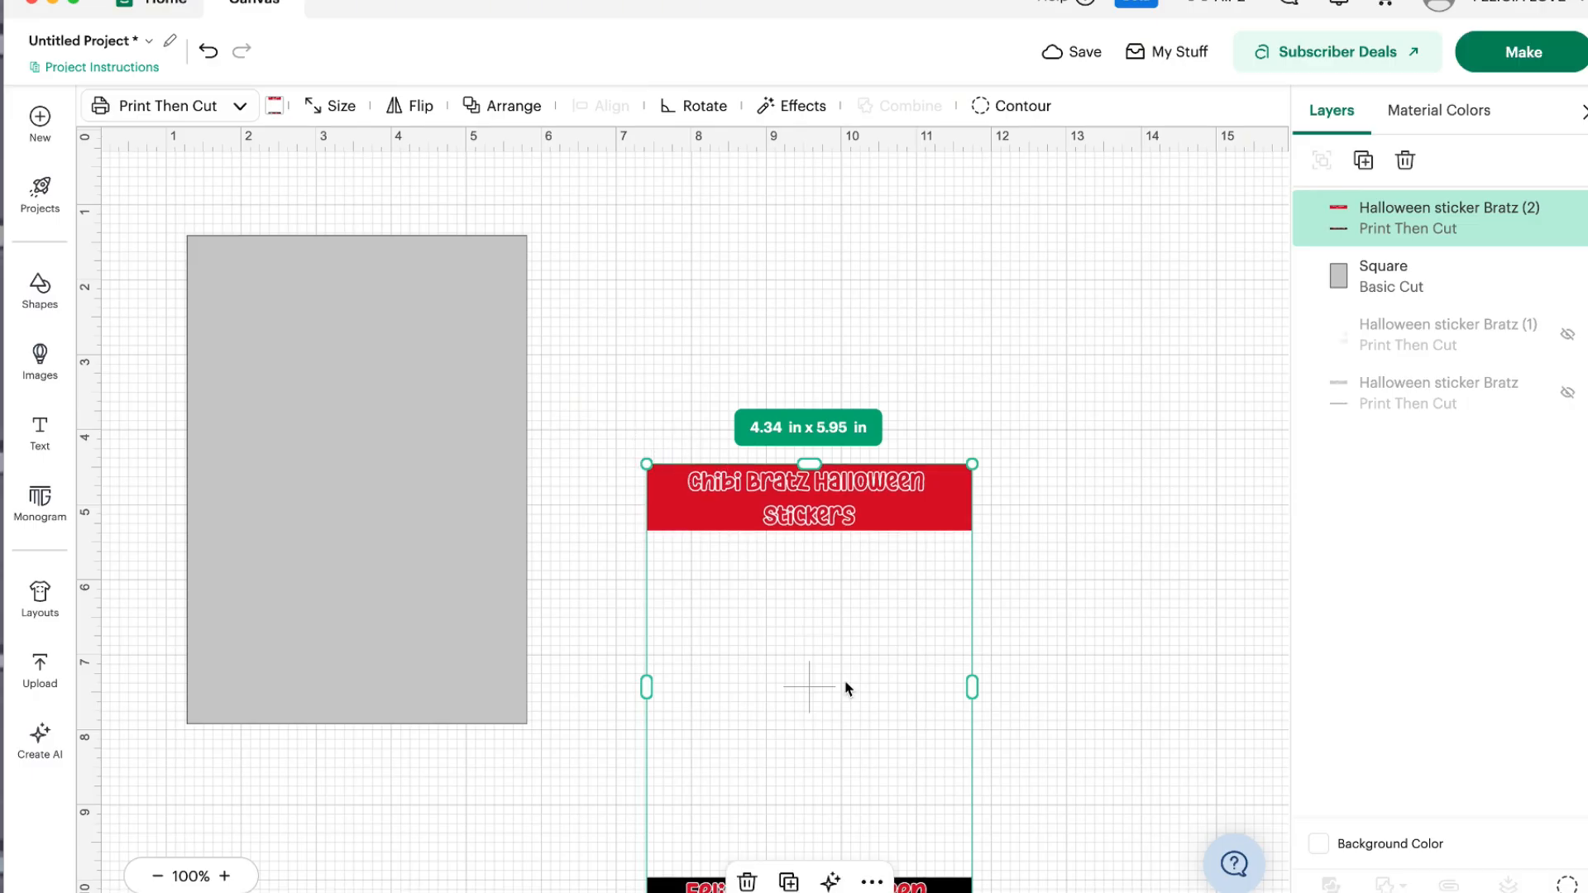
- Place the transparent header sheet over the gray square, centered horizontally and aligned to the square's top edge
{"action": "left_click_drag", "start_coordinate": [846, 686], "coordinate": [415, 472]}
{"action": "left_click_drag", "start_coordinate": [589, 459], "coordinate": [672, 455]}
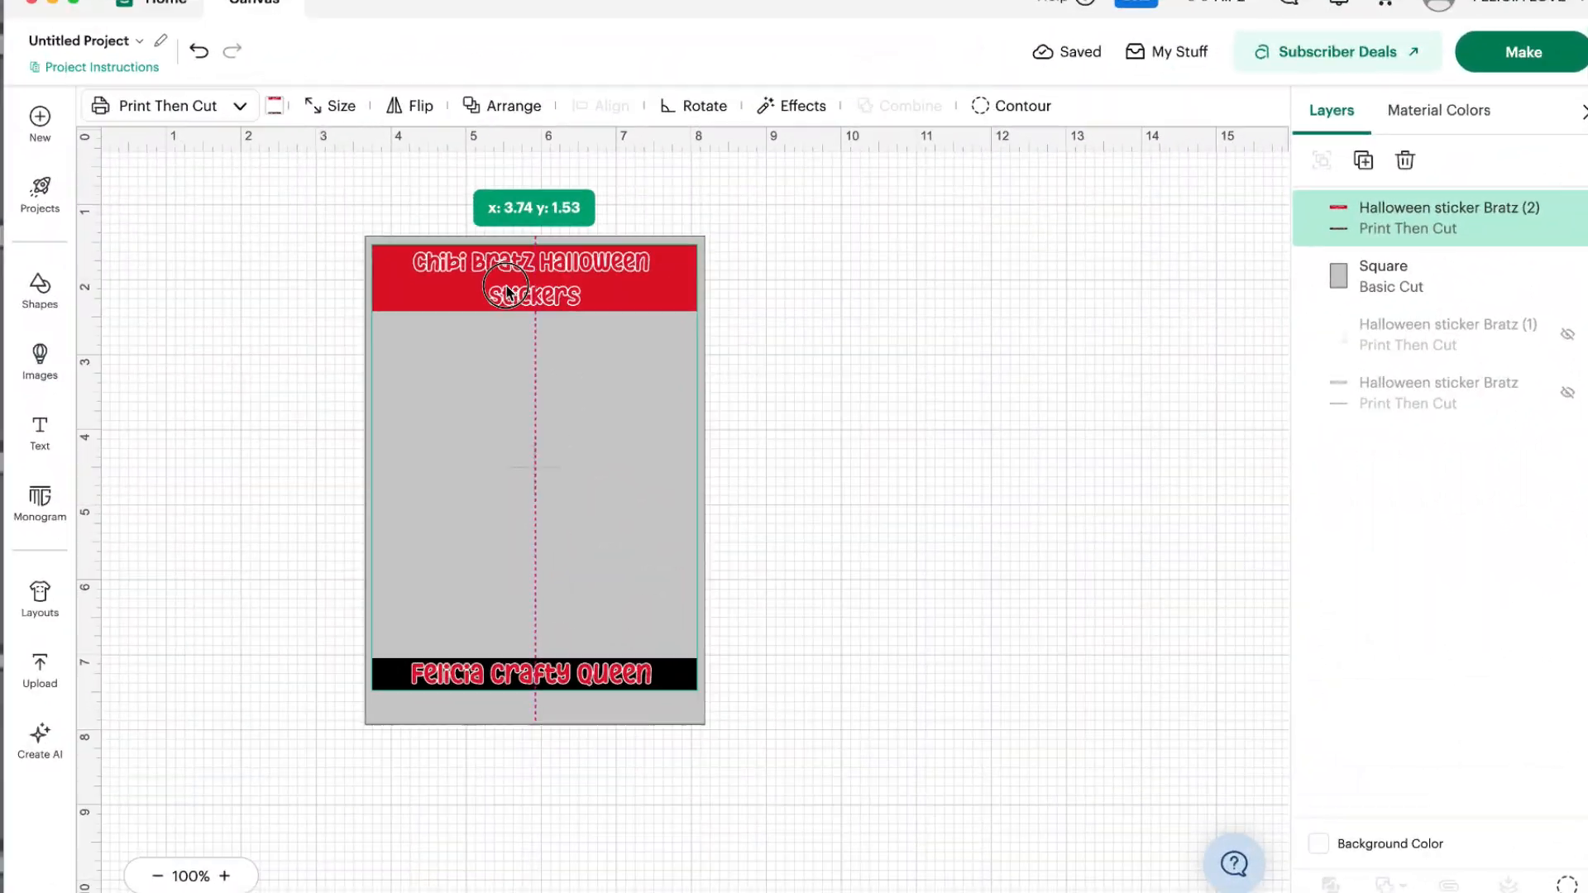
{"action": "left_click_drag", "start_coordinate": [505, 291], "coordinate": [505, 284]}
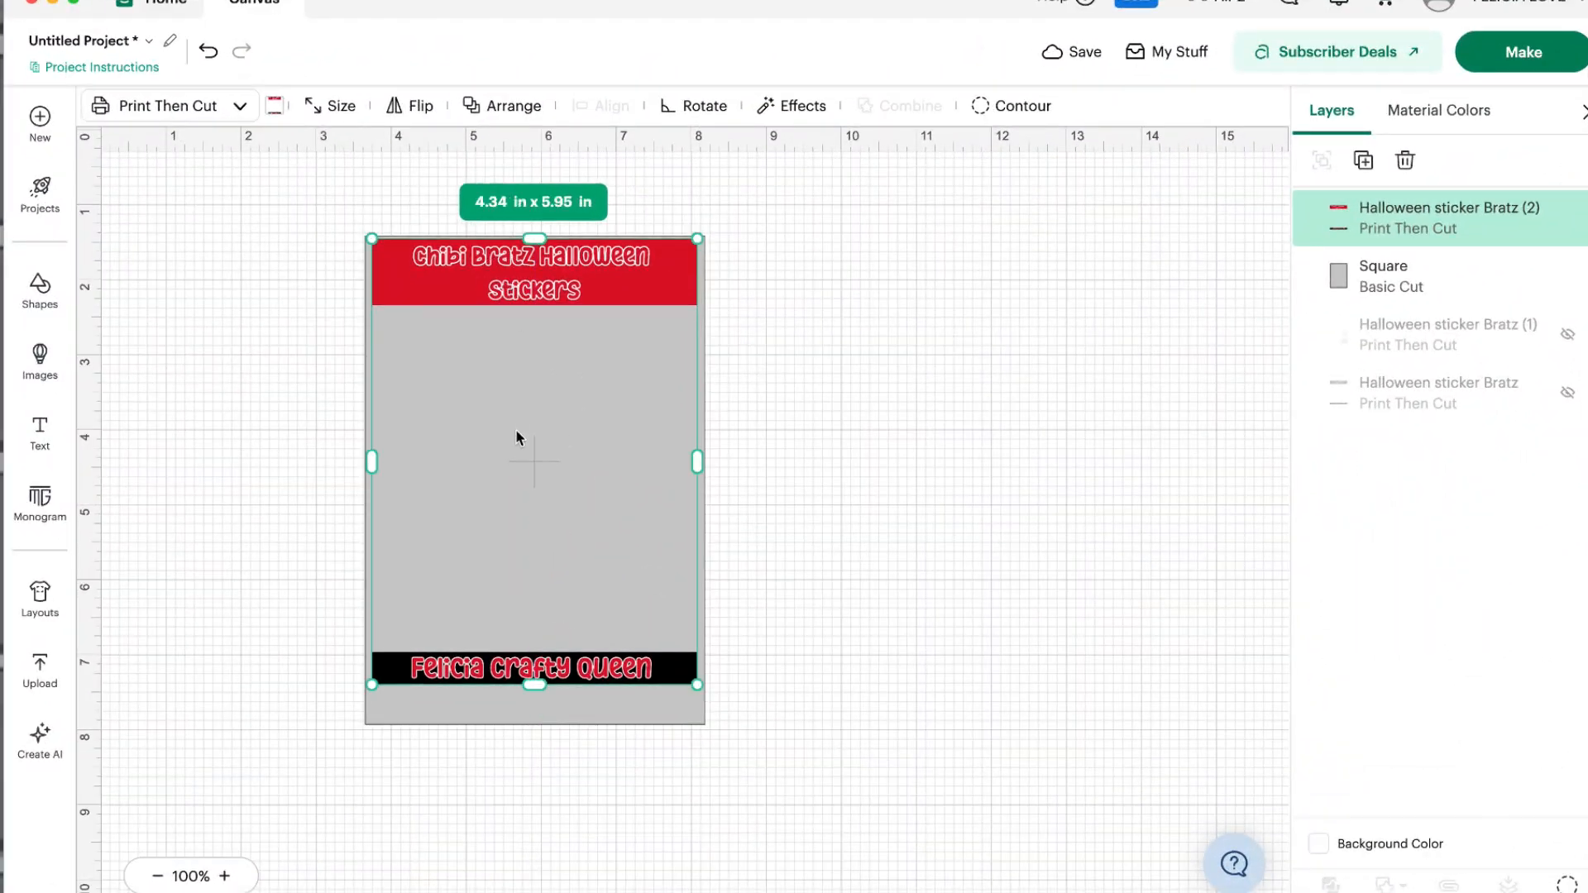
- Enlarge and stretch the header sheet over the square to about 4.48 in wide by 6.52 in high
{"action": "left_click_drag", "start_coordinate": [371, 685], "coordinate": [377, 692]}
{"action": "left_click_drag", "start_coordinate": [695, 688], "coordinate": [704, 699]}
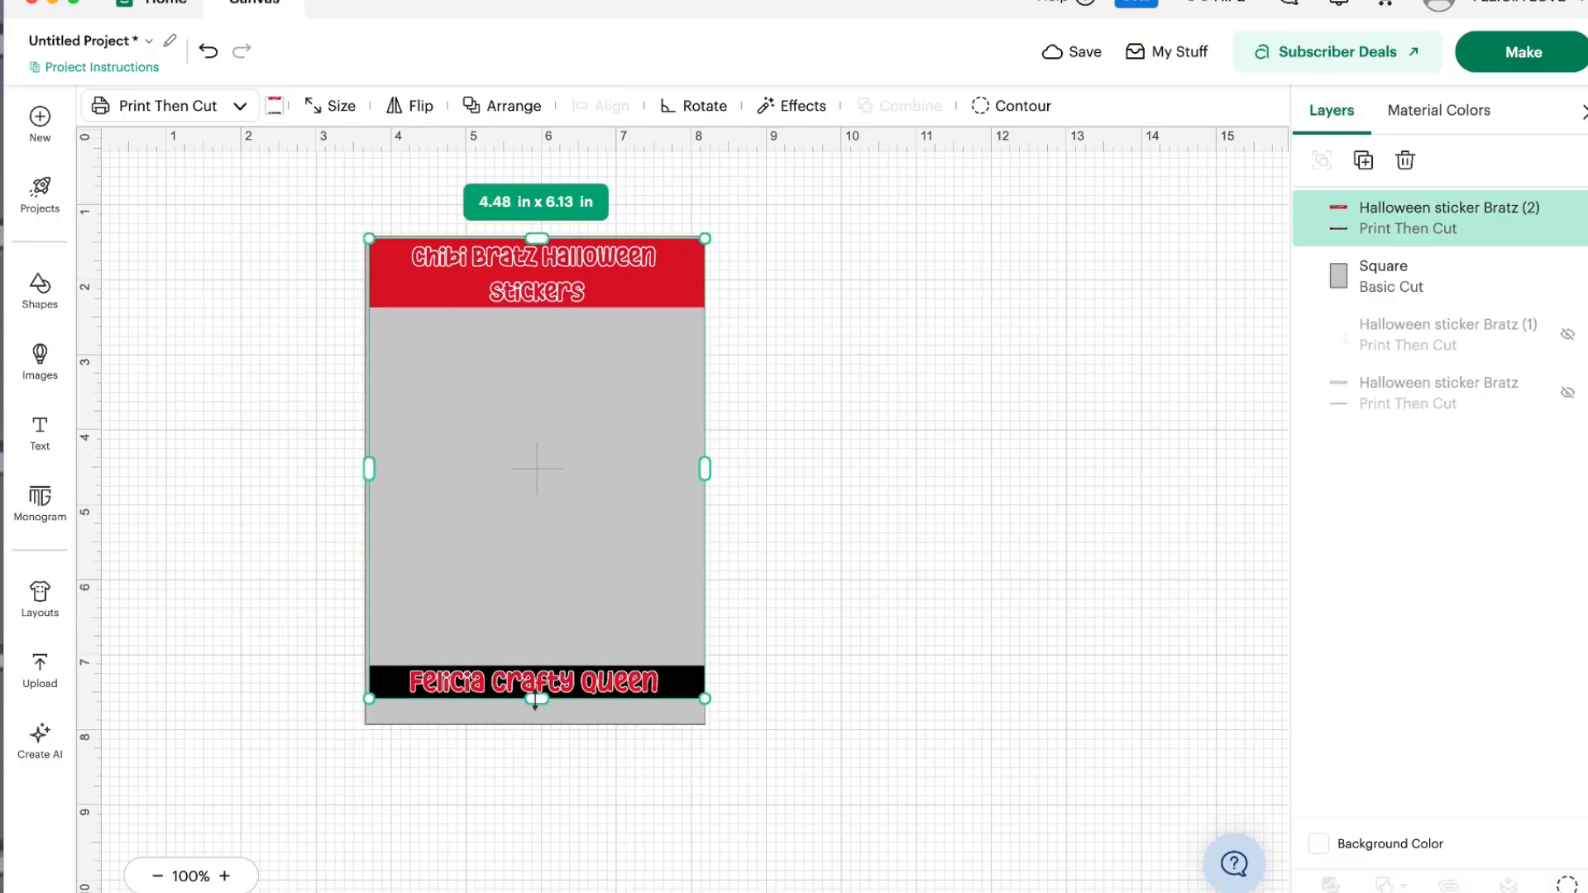
{"action": "left_click_drag", "start_coordinate": [535, 699], "coordinate": [530, 727]}
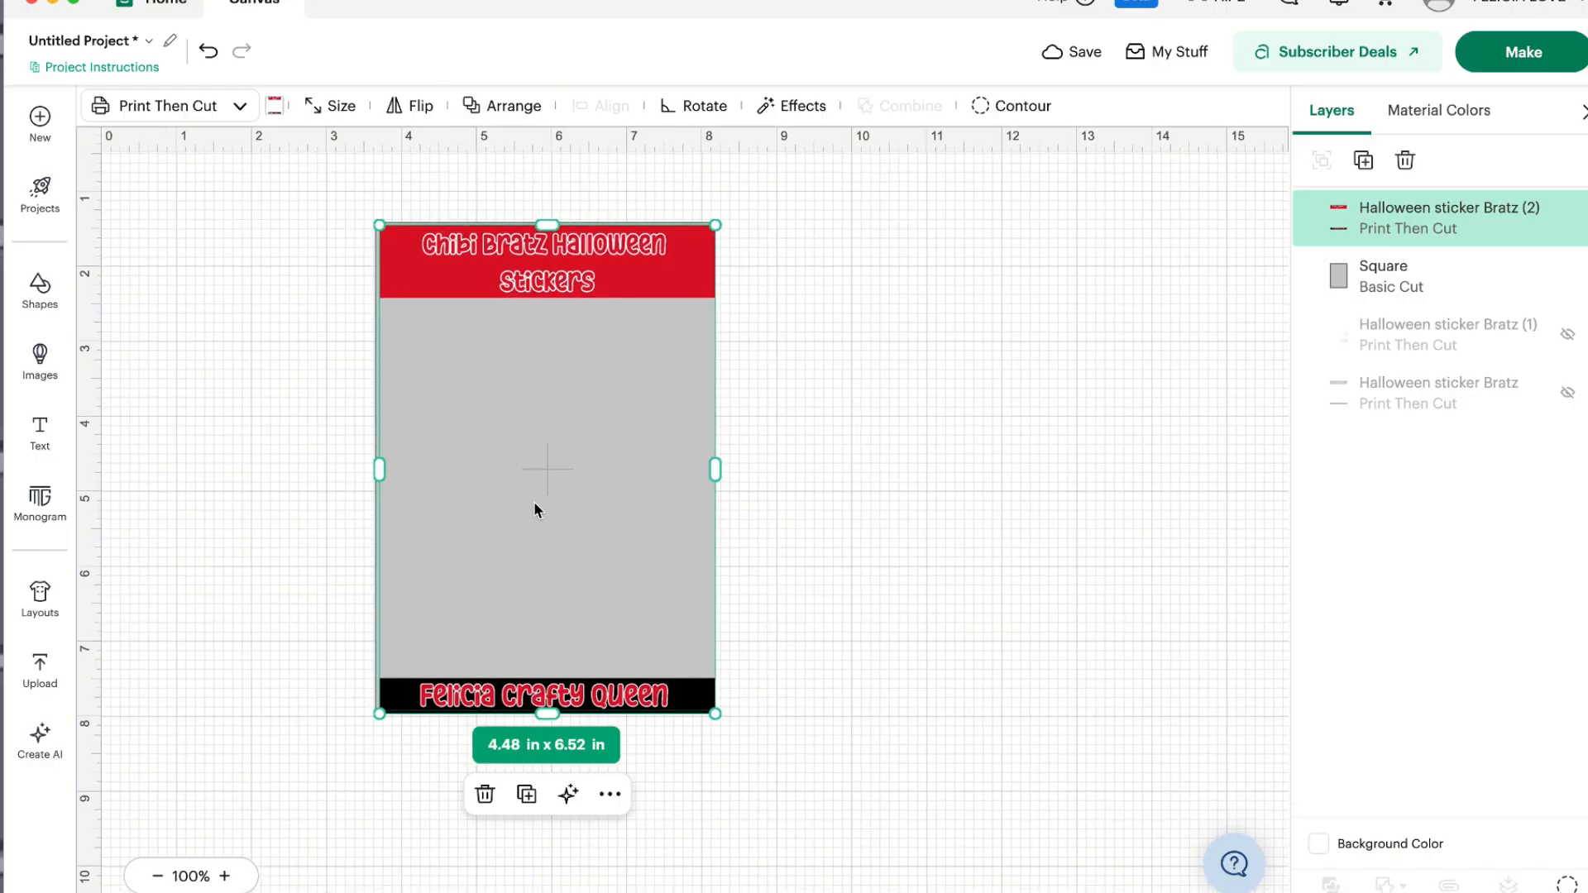
- Nudge the gray square into alignment behind the header sheet, then select the Halloween sticker Bratz (2) layer
{"action": "left_click_drag", "start_coordinate": [553, 485], "coordinate": [549, 478]}
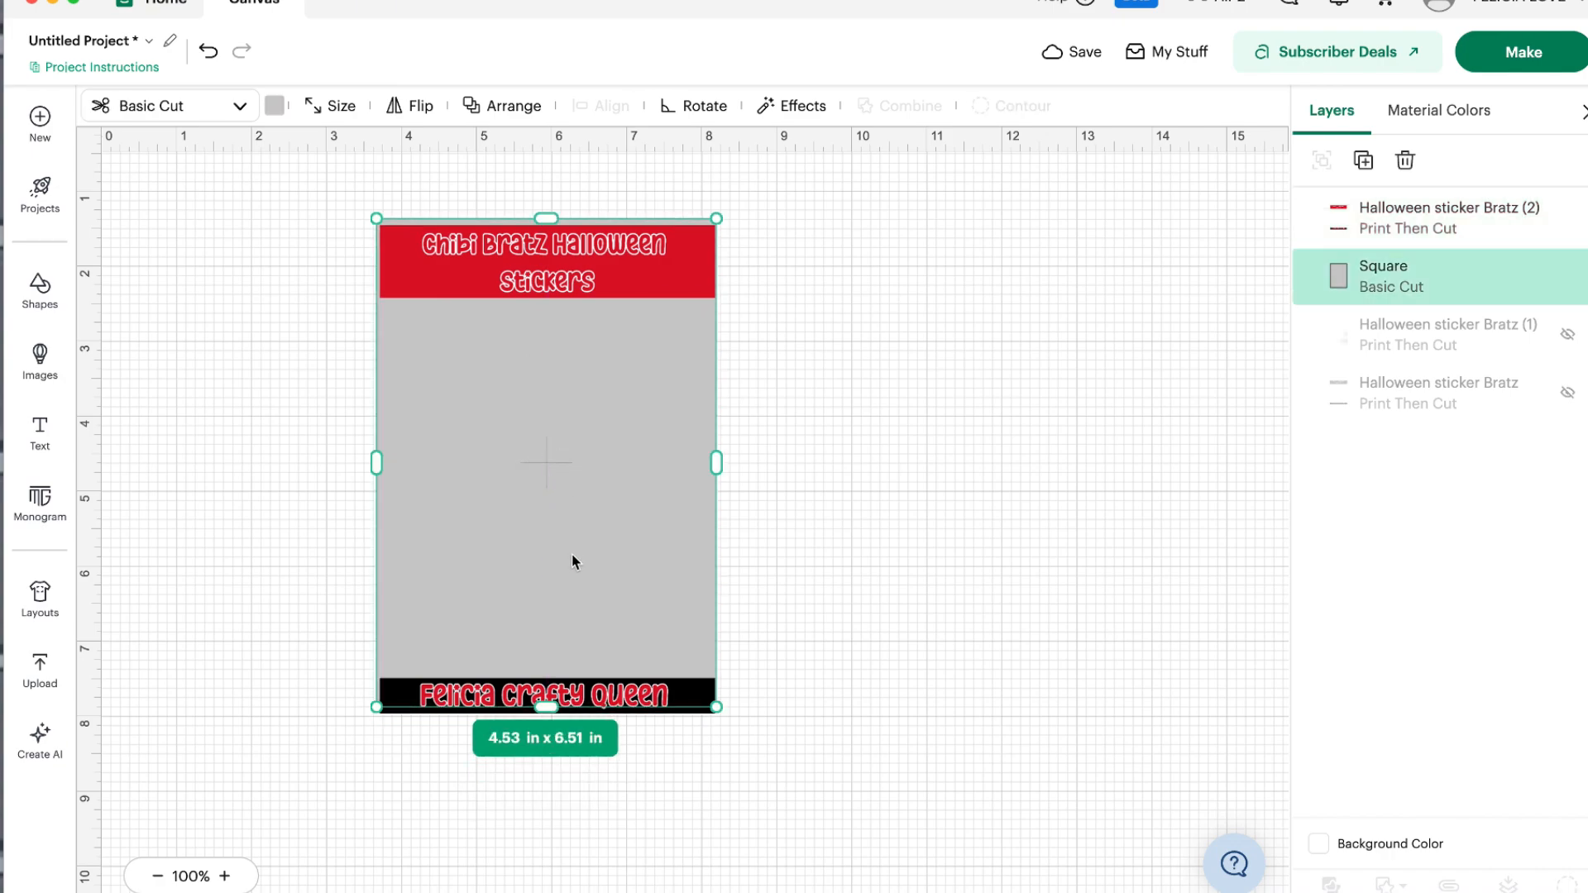
{"action": "left_click", "coordinate": [1498, 241]}
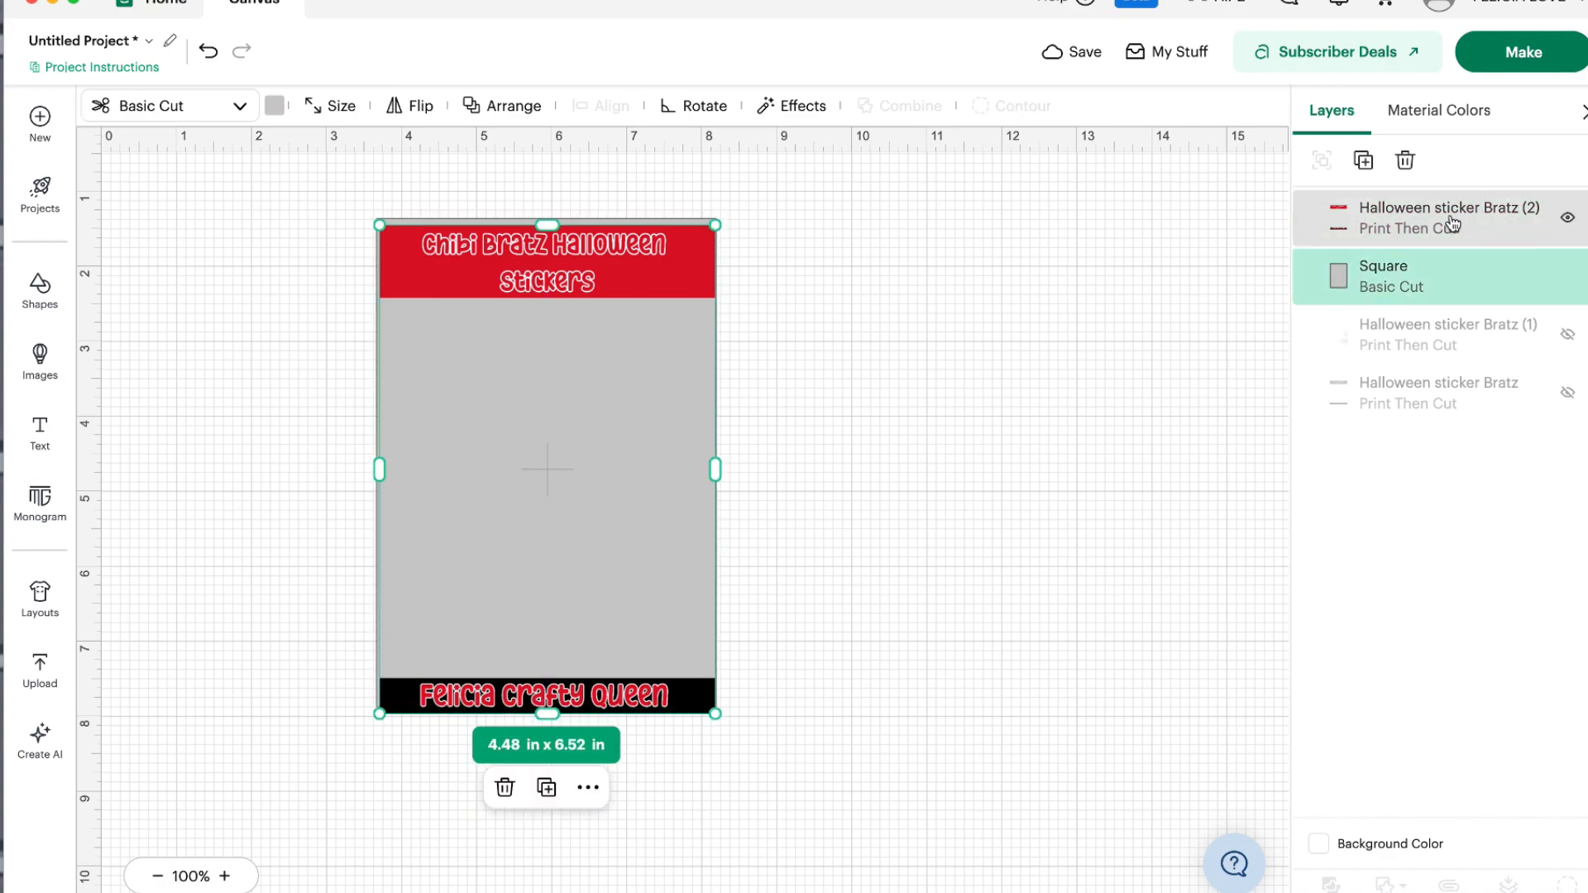
{"action": "left_click_drag", "start_coordinate": [532, 492], "coordinate": [543, 479]}
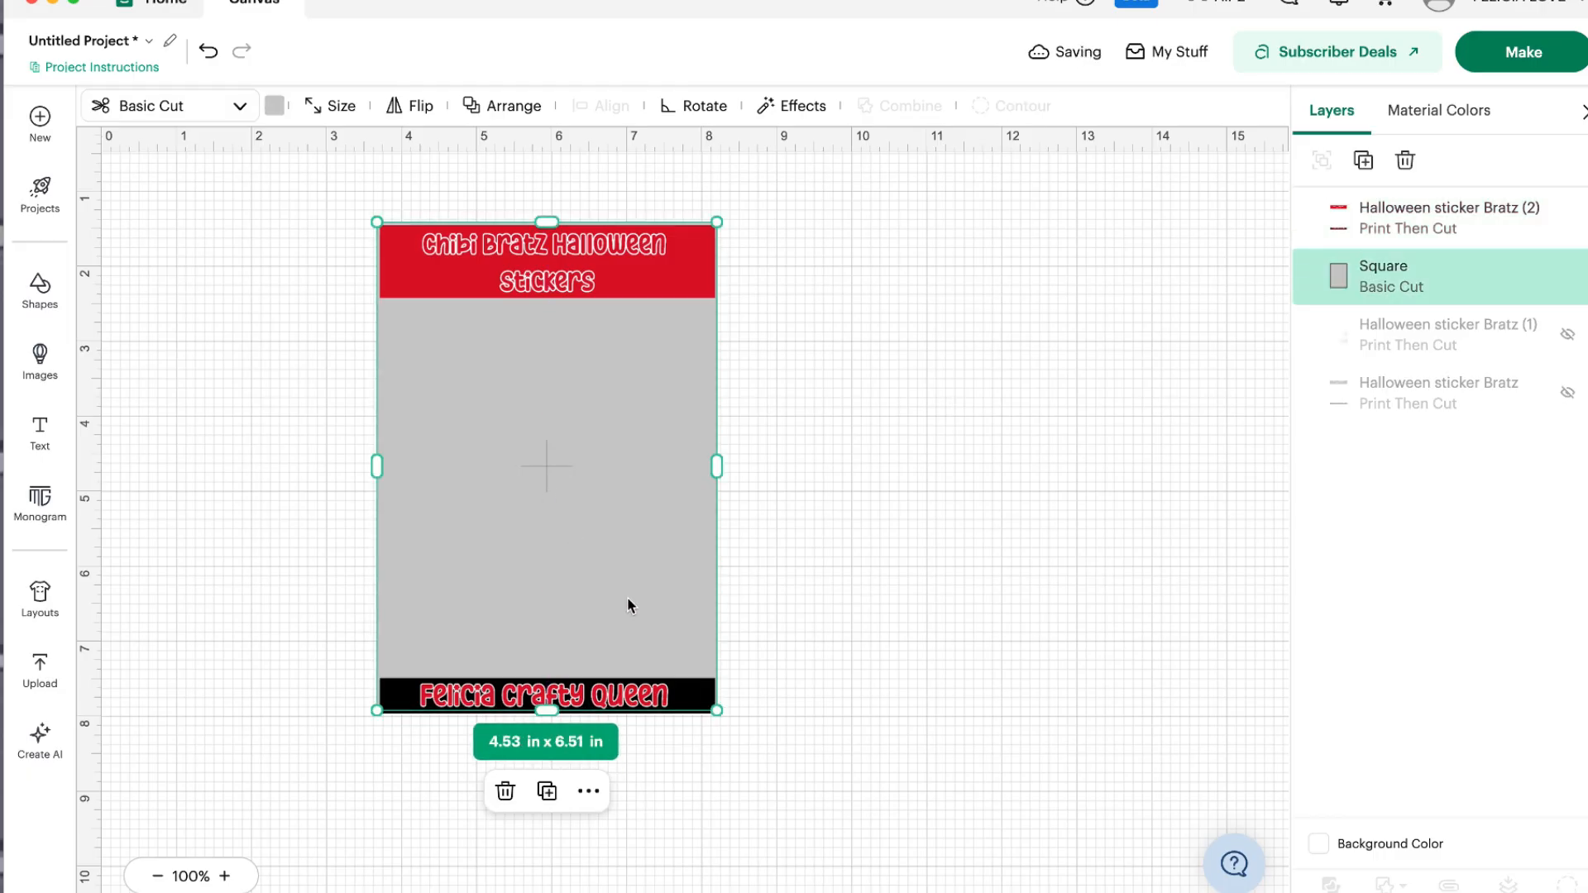
{"action": "left_click", "coordinate": [1530, 219]}
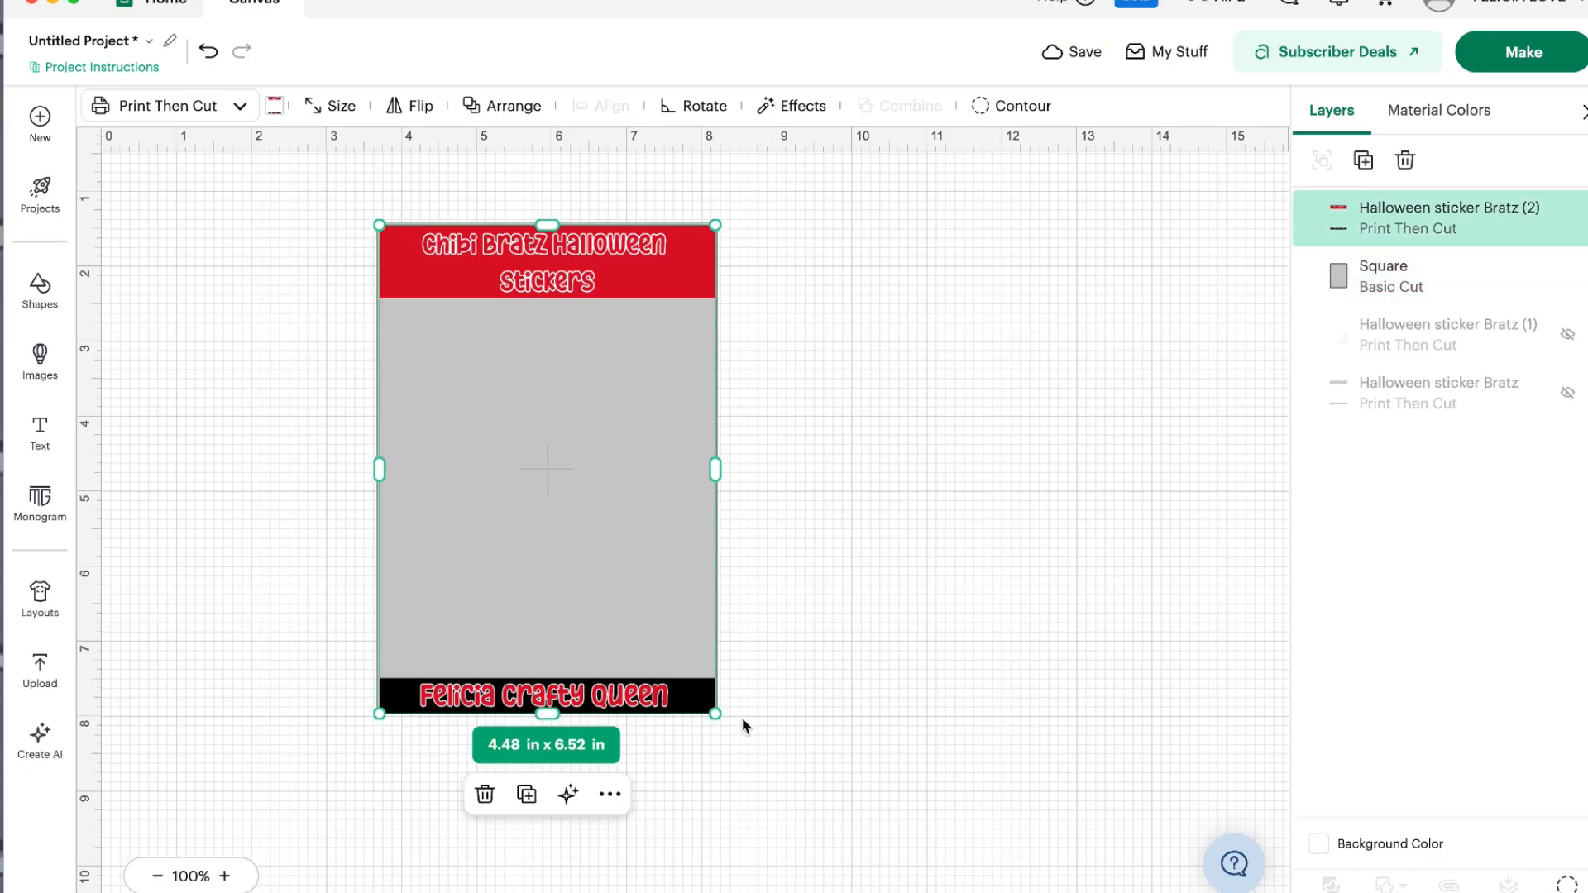
- Scale the header sheet down to about 4.4 in by 6.41 in and shift the gray square slightly up behind it
{"action": "left_click_drag", "start_coordinate": [716, 714], "coordinate": [713, 673]}
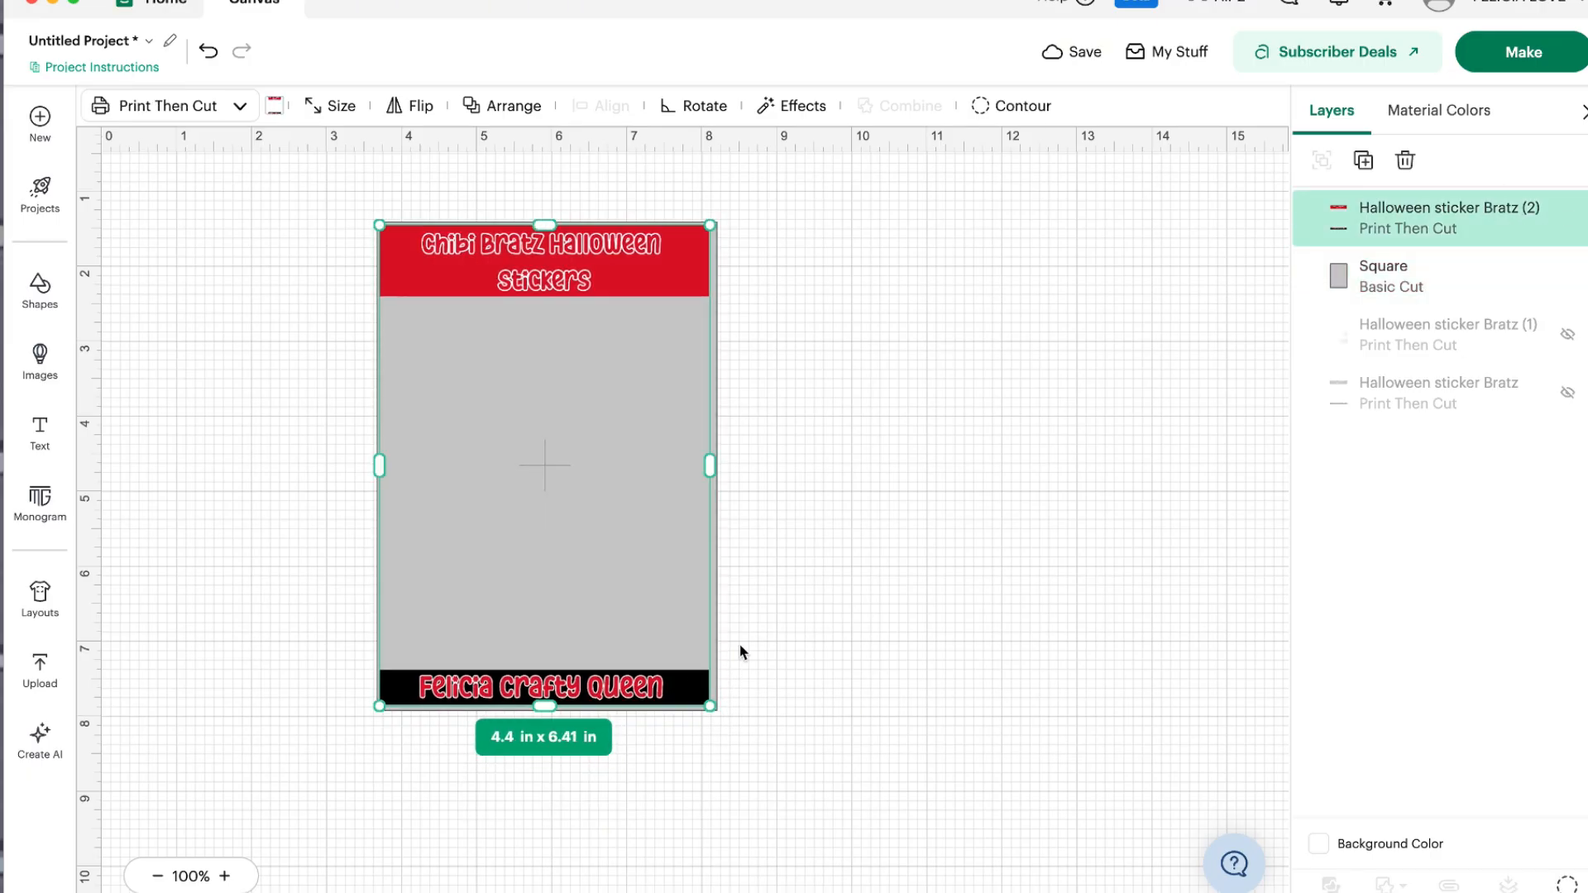
{"action": "left_click_drag", "start_coordinate": [565, 463], "coordinate": [548, 468]}
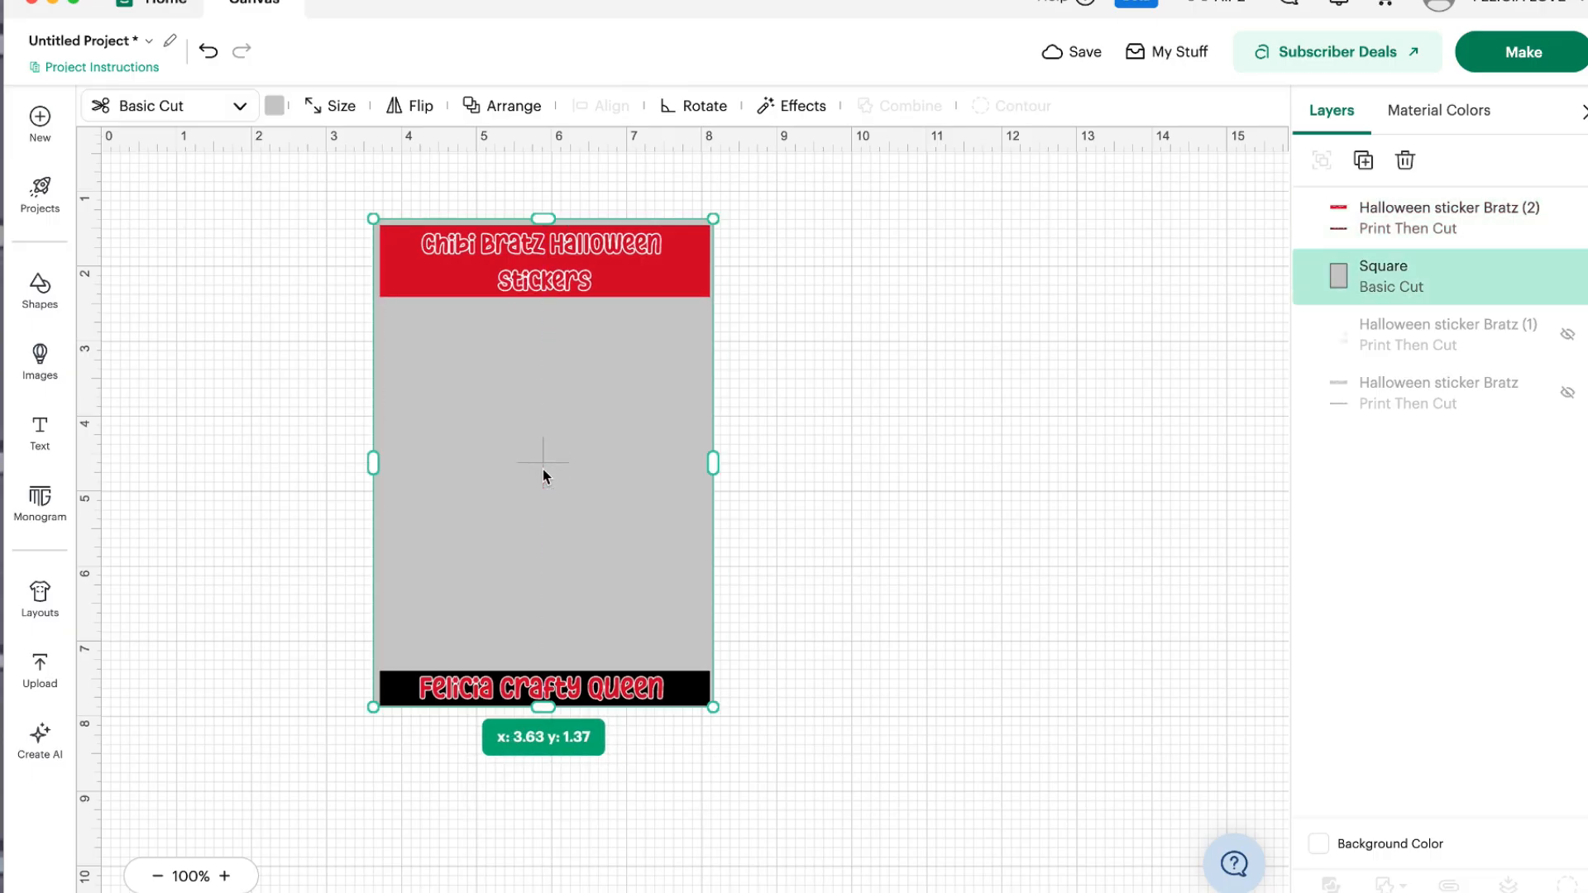
{"action": "left_click", "coordinate": [1384, 215]}
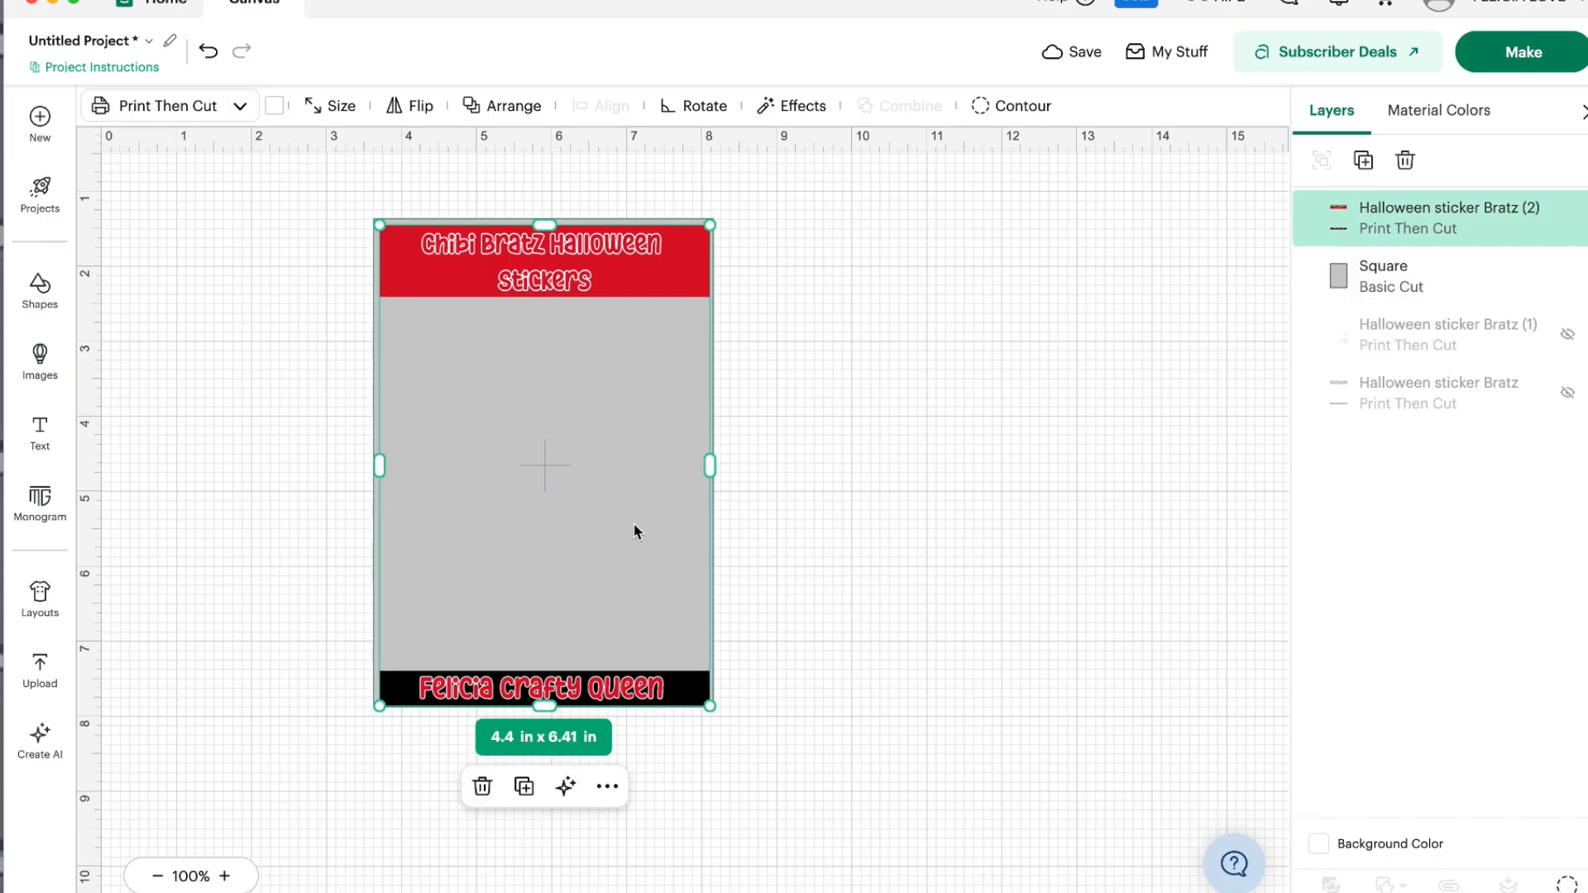
{"action": "left_click_drag", "start_coordinate": [550, 478], "coordinate": [551, 478]}
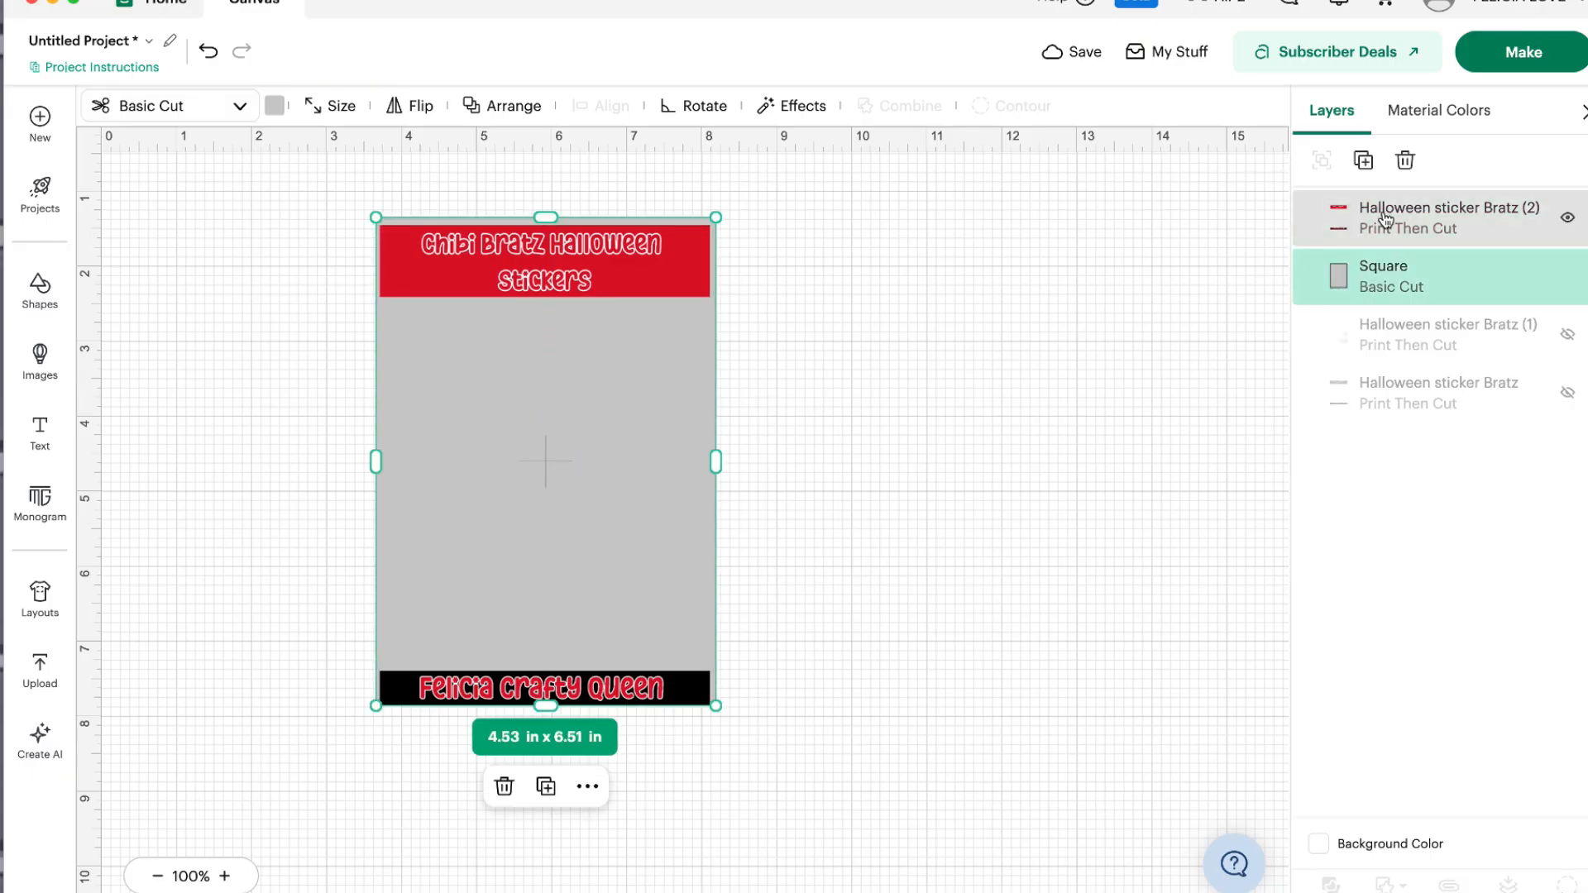
- Adjust the header sheet's size to about 4.36 in by 6.42 in, keeping it within the gray square
{"action": "left_click", "coordinate": [1382, 213]}
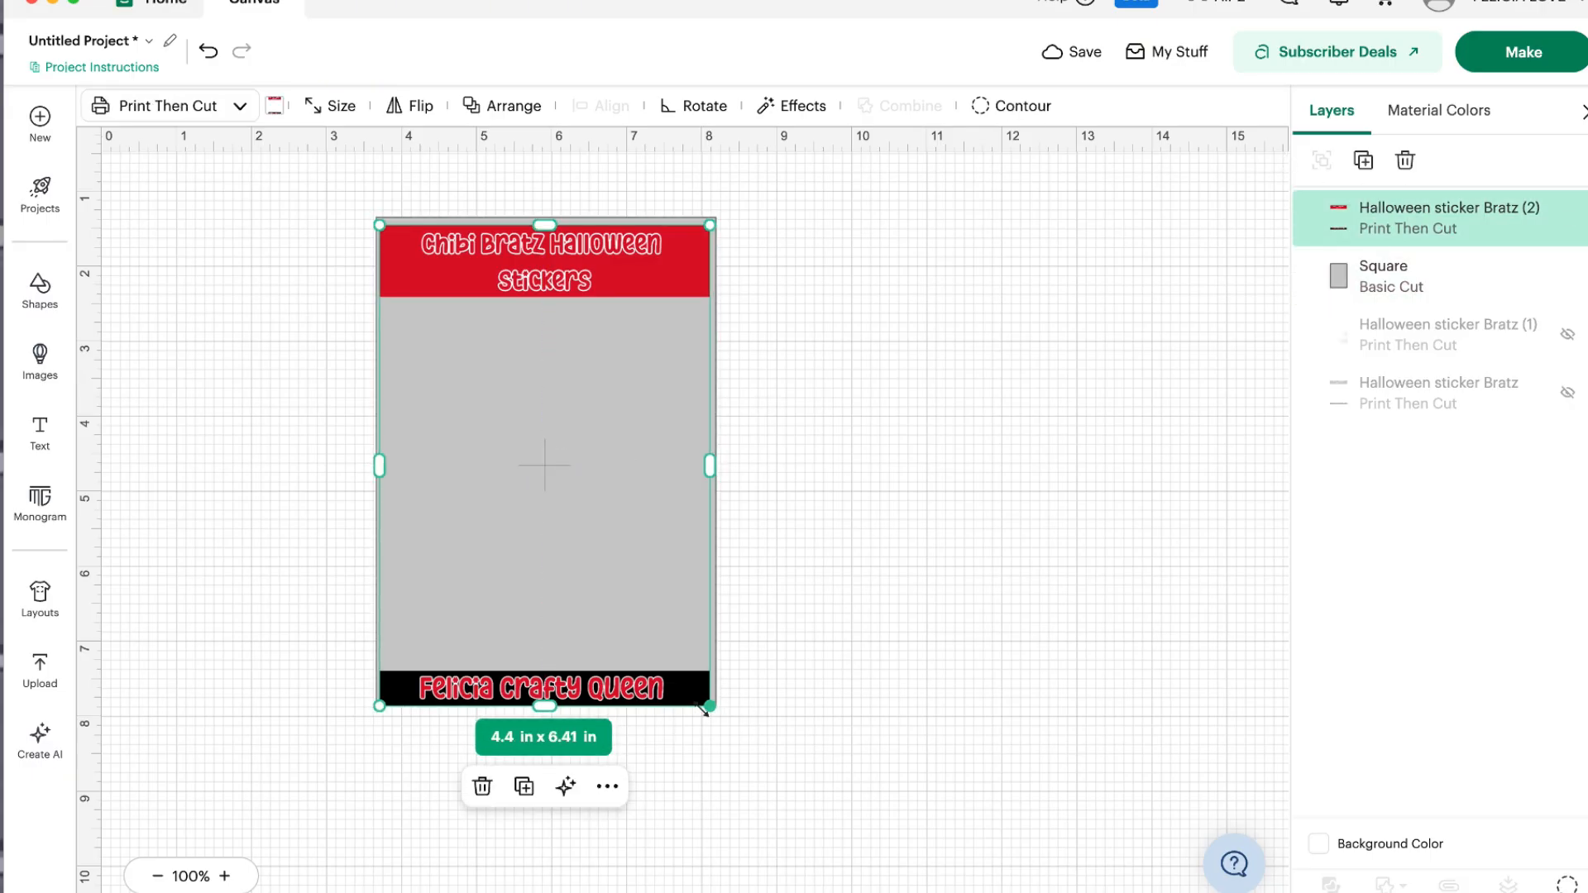
{"action": "left_click_drag", "start_coordinate": [713, 709], "coordinate": [705, 696]}
{"action": "left_click_drag", "start_coordinate": [582, 280], "coordinate": [585, 287]}
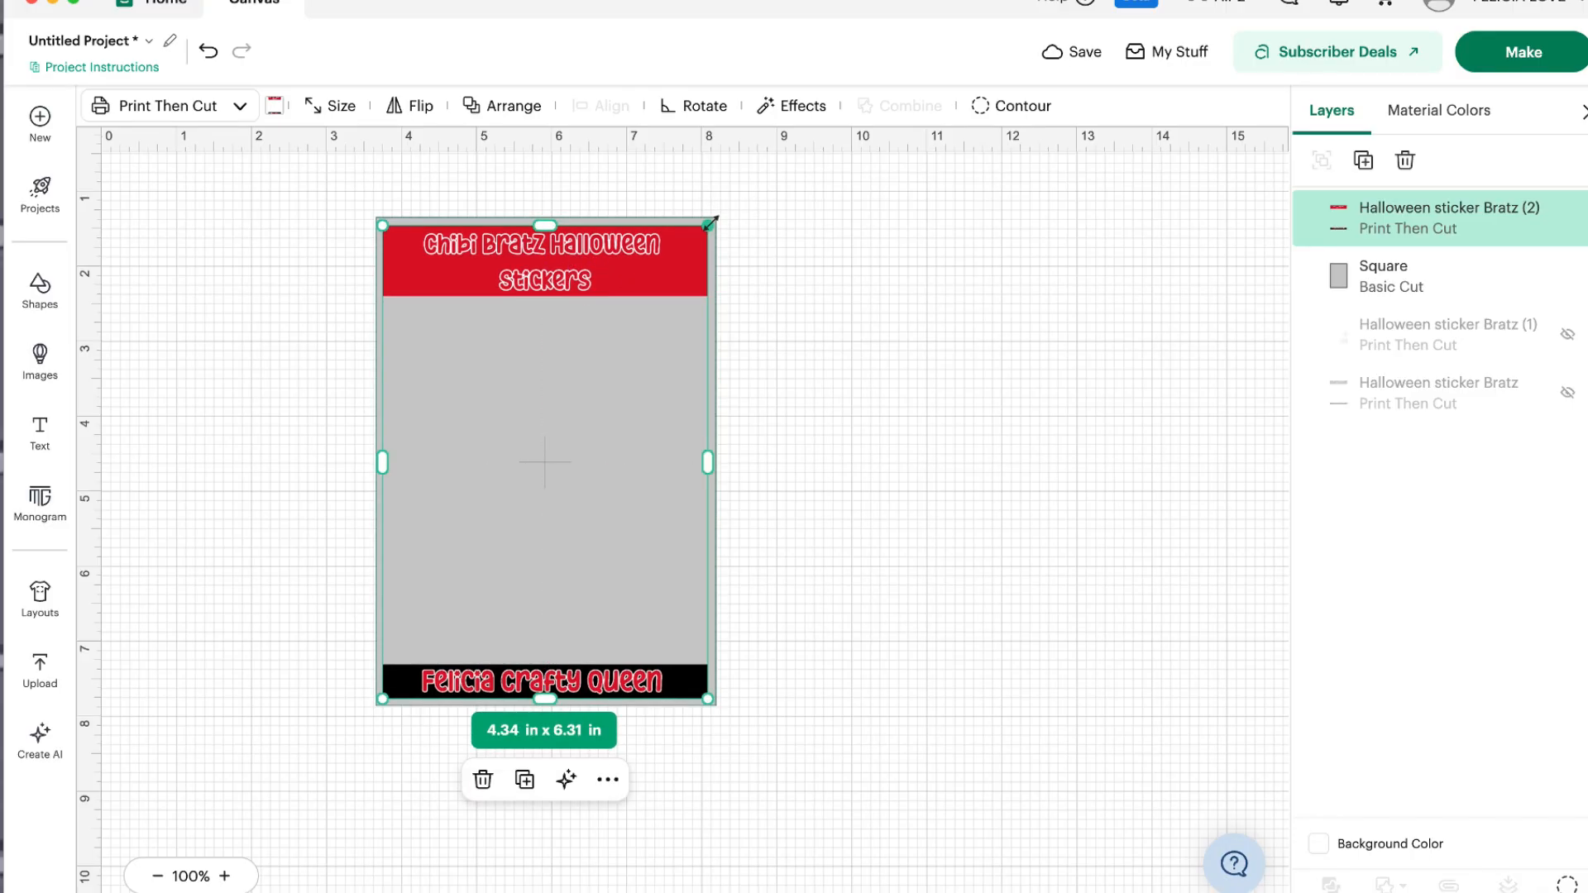
{"action": "left_click_drag", "start_coordinate": [710, 222], "coordinate": [710, 225]}
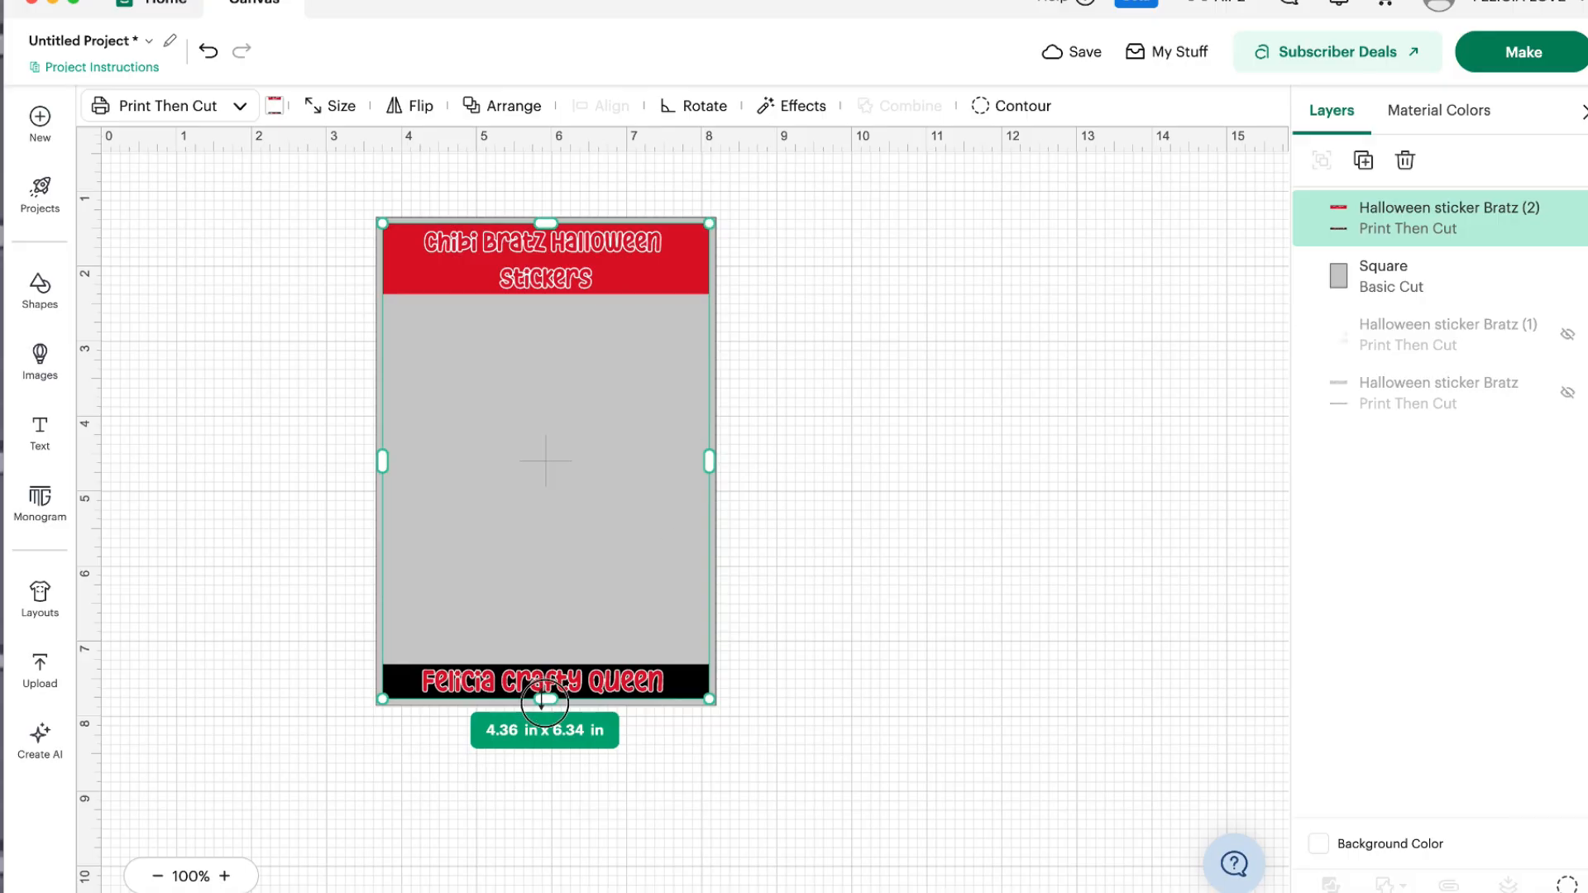
{"action": "left_click_drag", "start_coordinate": [544, 701], "coordinate": [543, 706]}
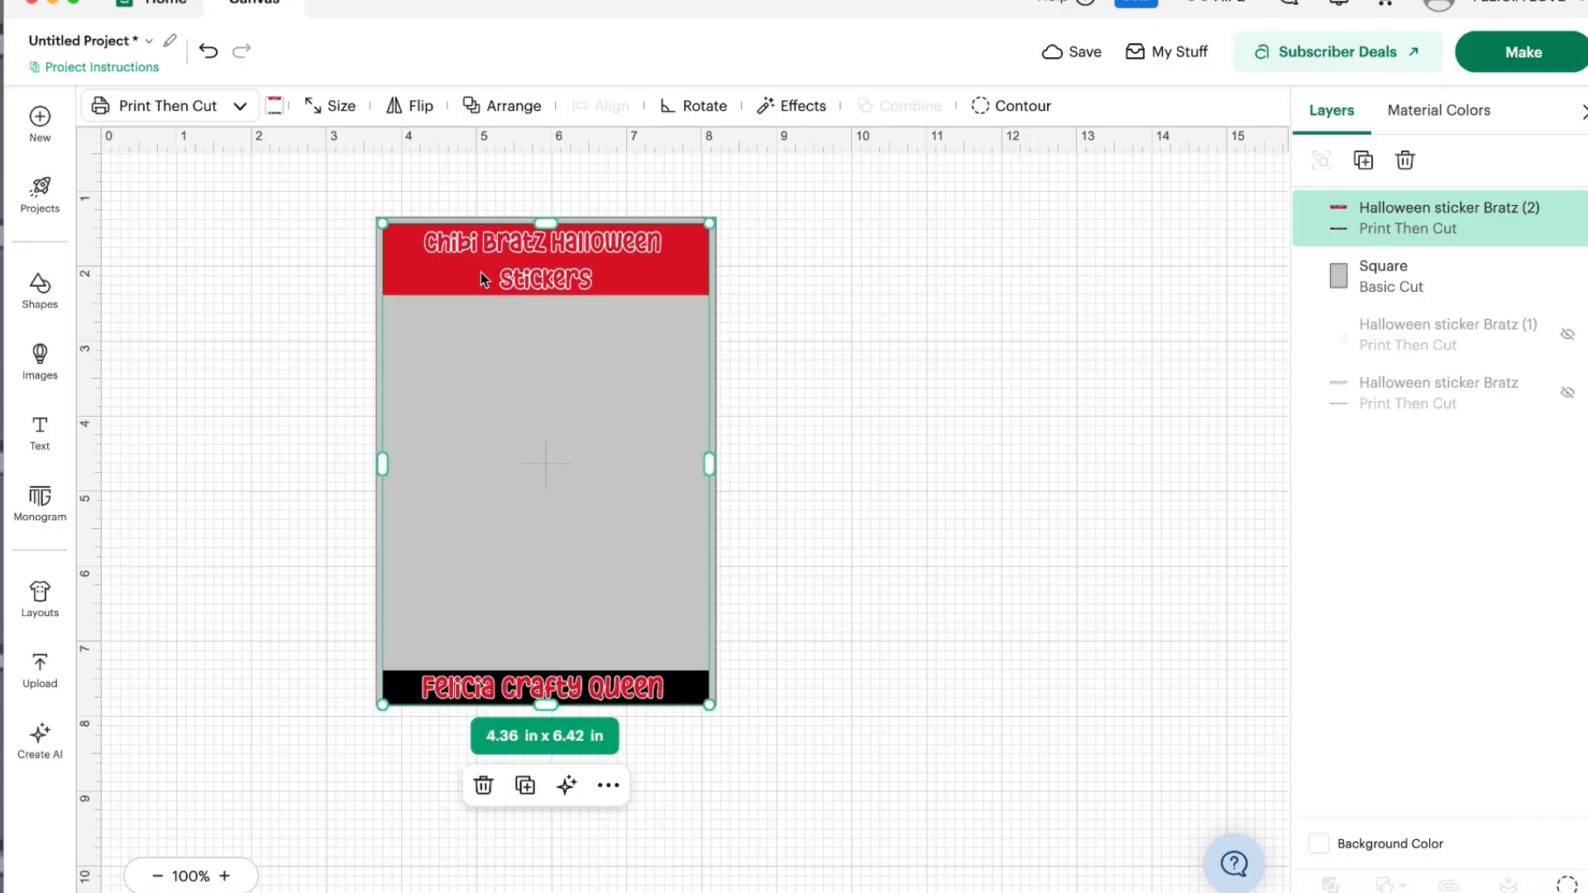
- Enlarge the header sheet to about 4.48 in by 6.56 in, extending it to the gray square's upper-left corner
{"action": "left_click_drag", "start_coordinate": [381, 222], "coordinate": [374, 212]}
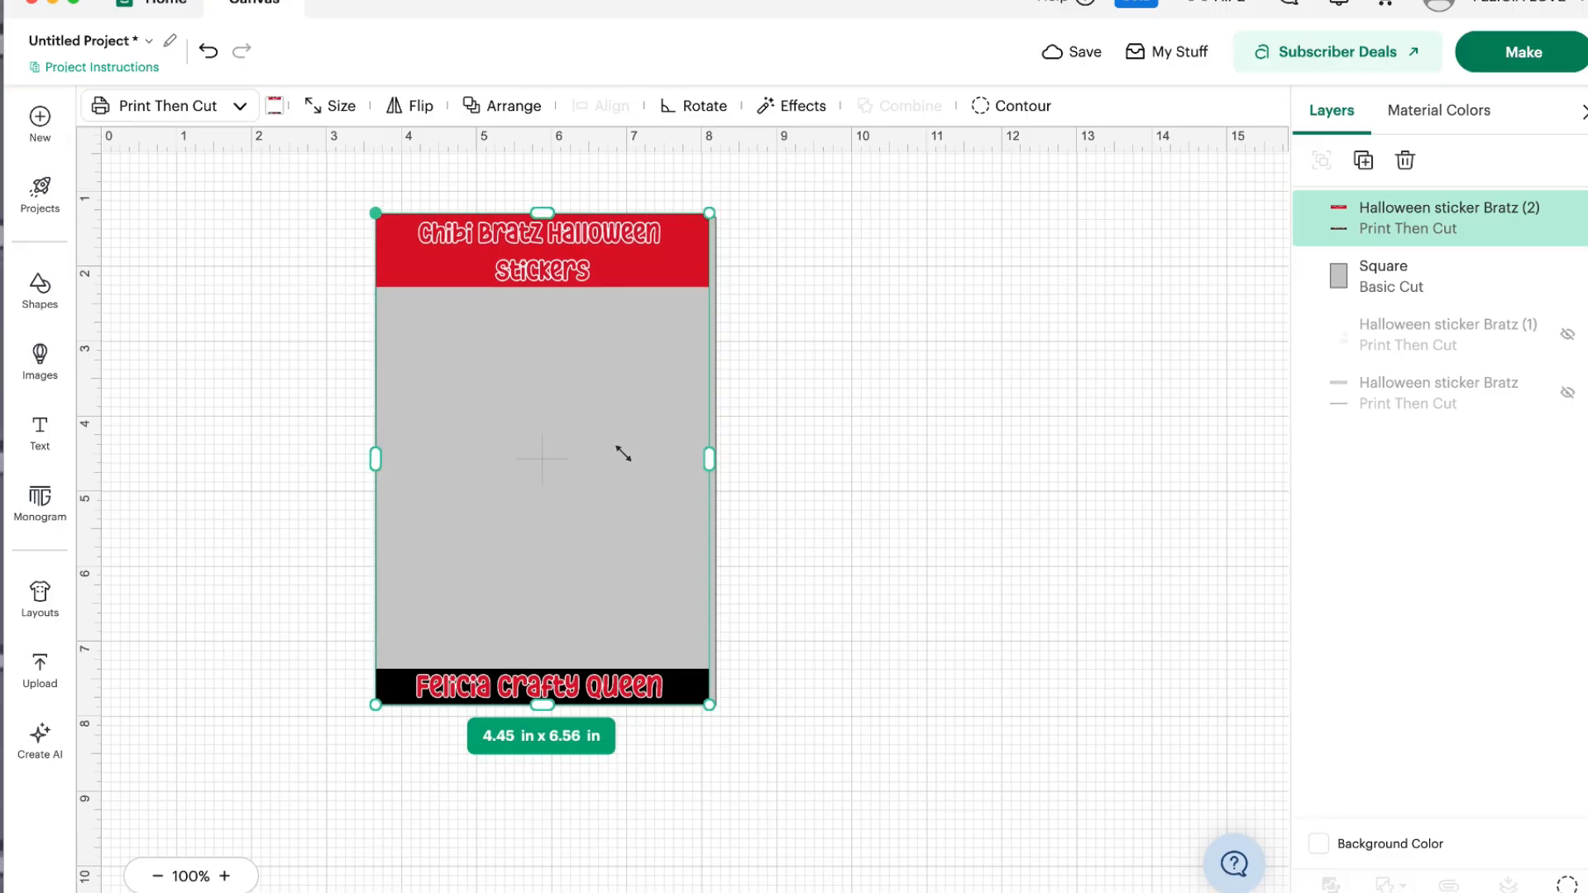
{"action": "left_click_drag", "start_coordinate": [708, 456], "coordinate": [711, 460]}
{"action": "left_click", "coordinate": [830, 526]}
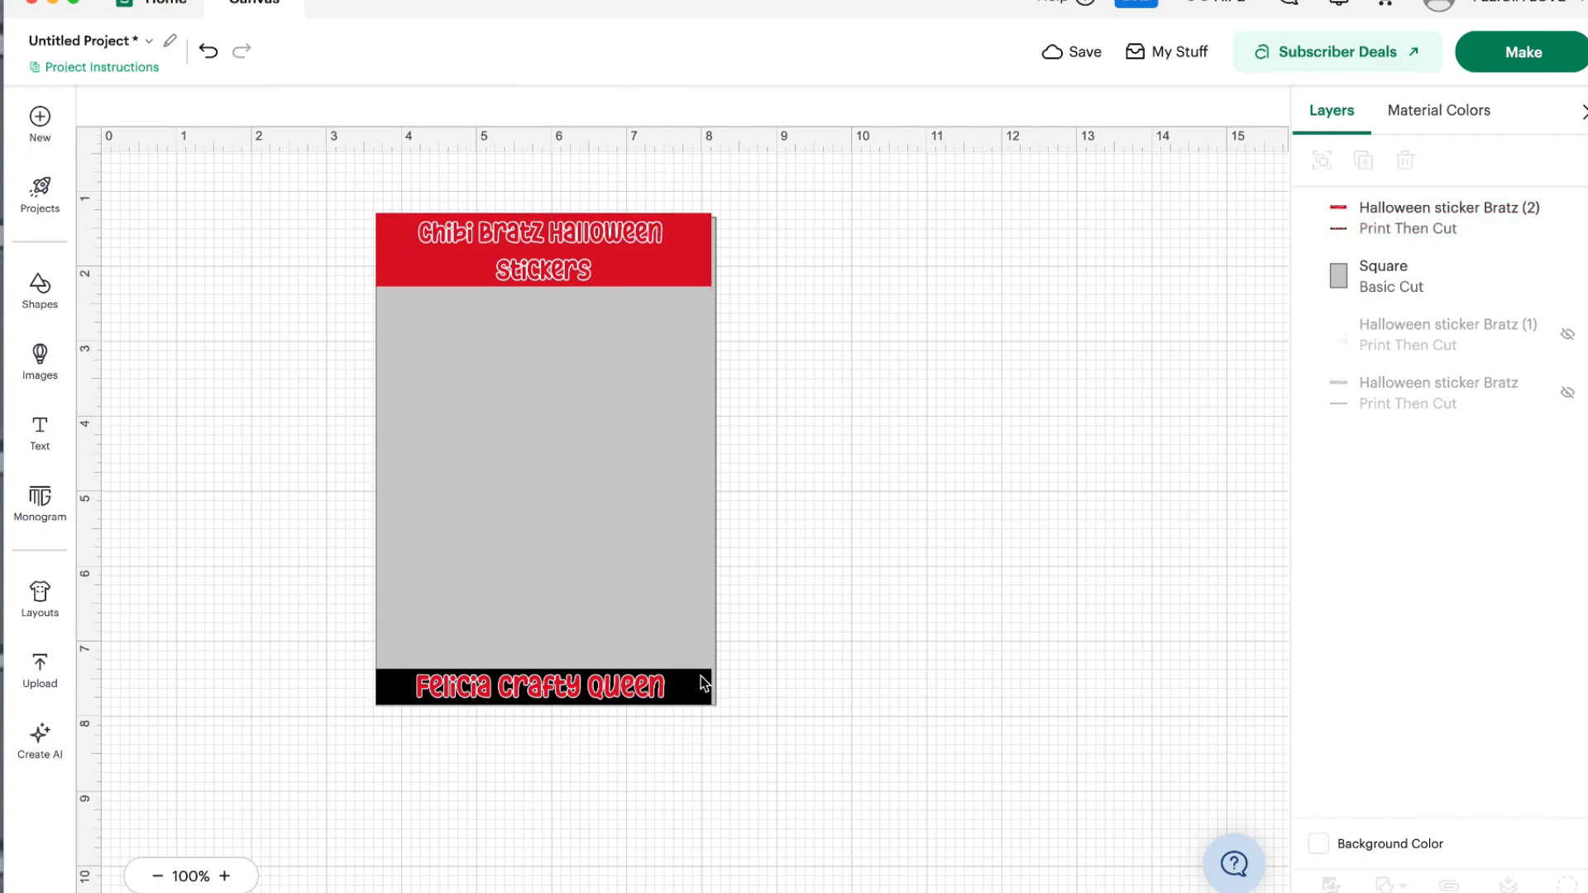
{"action": "left_click_drag", "start_coordinate": [703, 677], "coordinate": [682, 653]}
- Select the header sheet together with the gray square and align them by their centers
{"action": "left_click", "coordinate": [586, 279]}
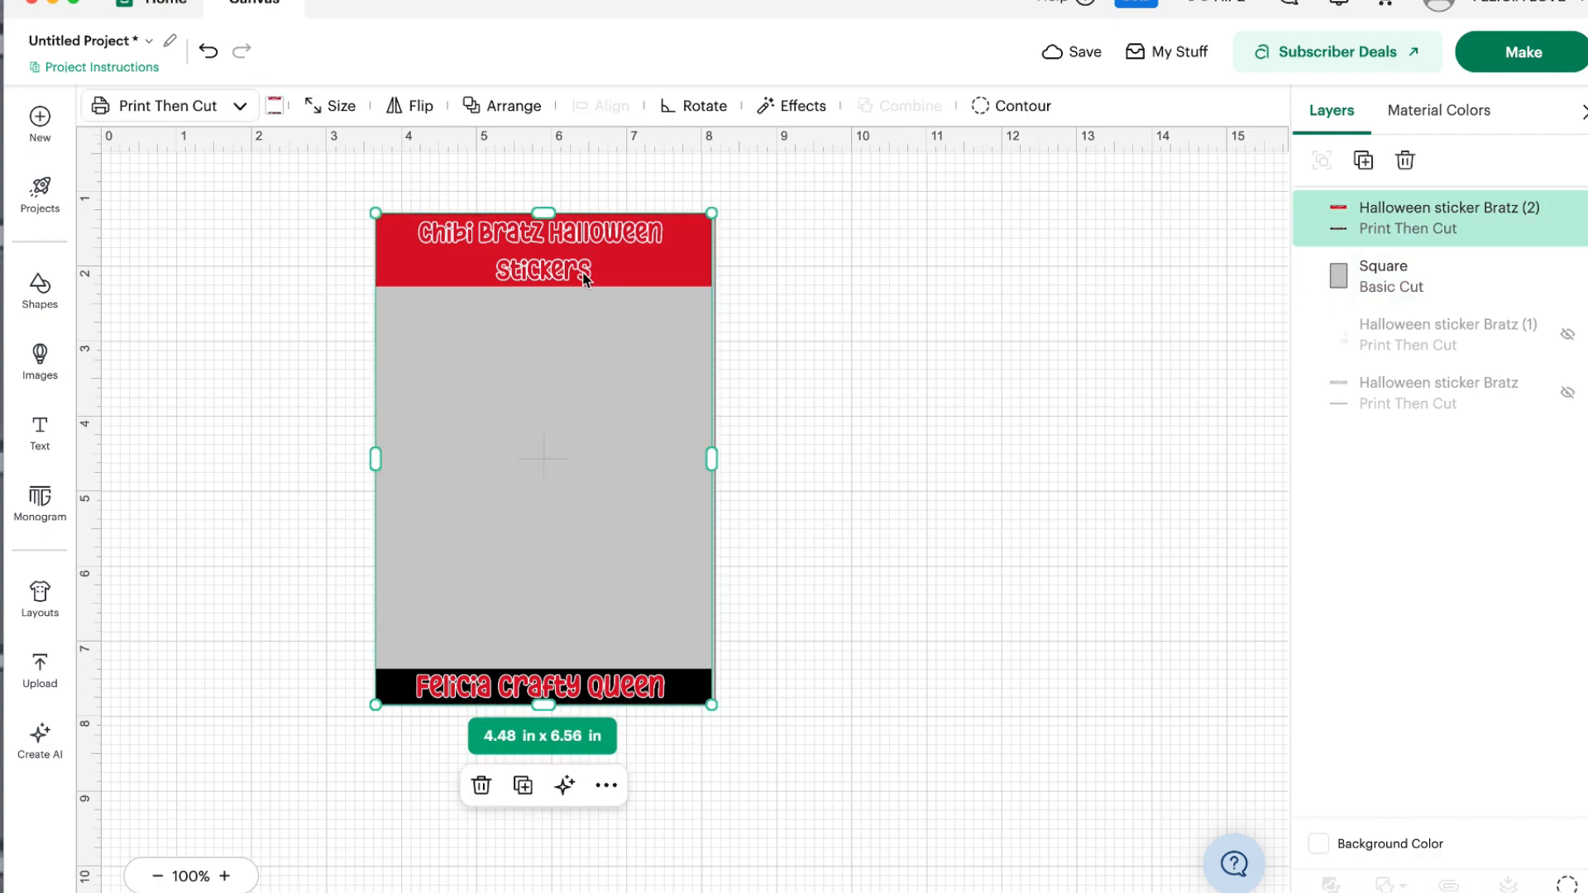
{"action": "left_click", "coordinate": [500, 110]}
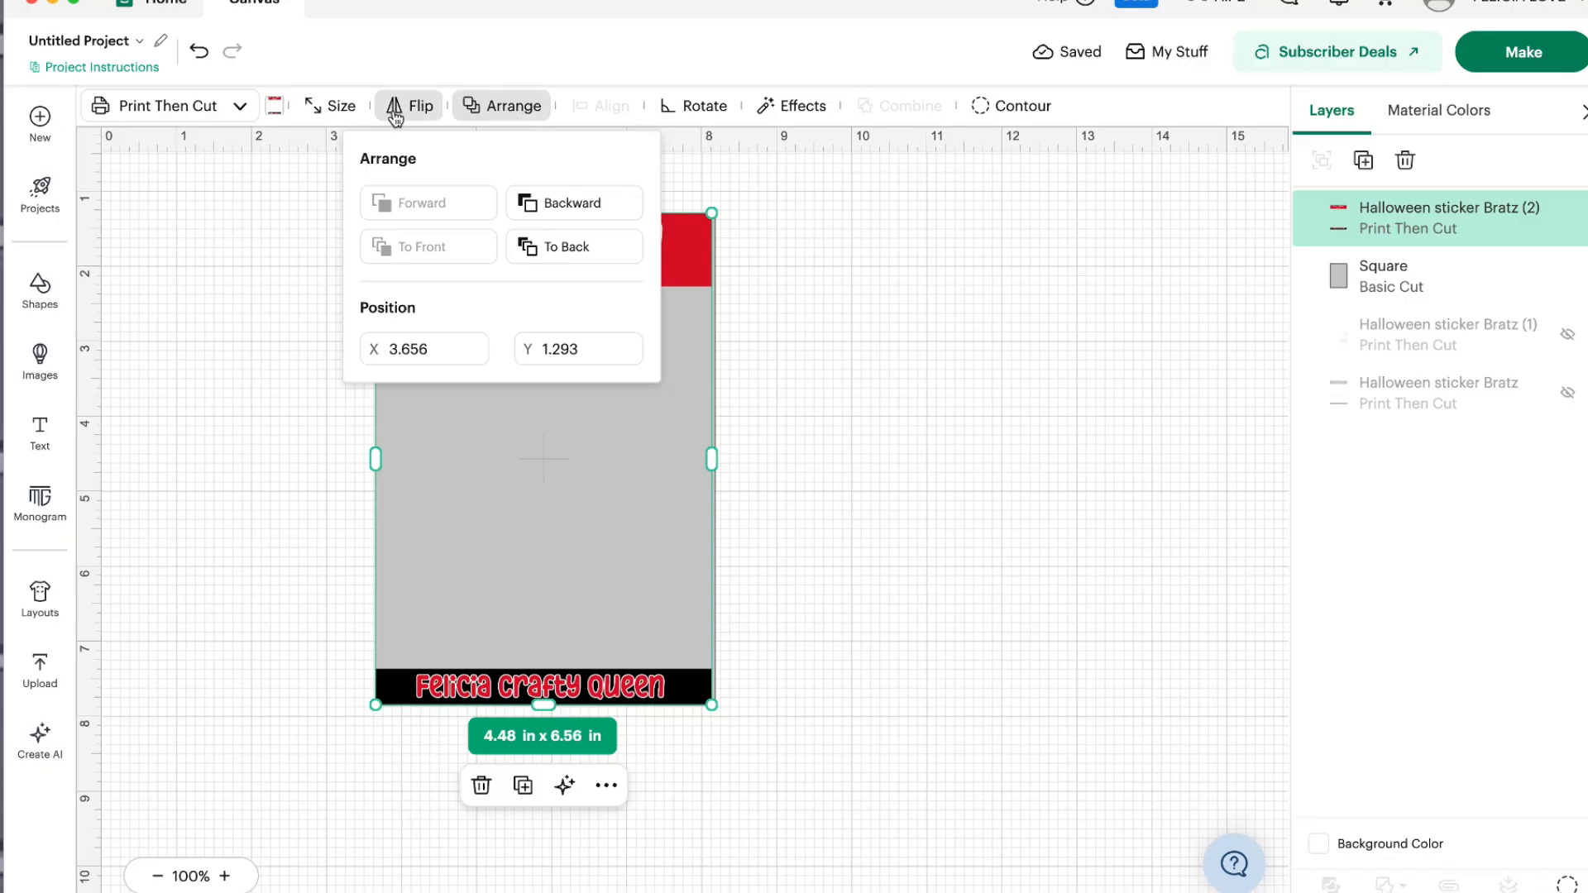
{"action": "left_click", "coordinate": [206, 301]}
{"action": "left_click_drag", "start_coordinate": [312, 169], "coordinate": [766, 822]}
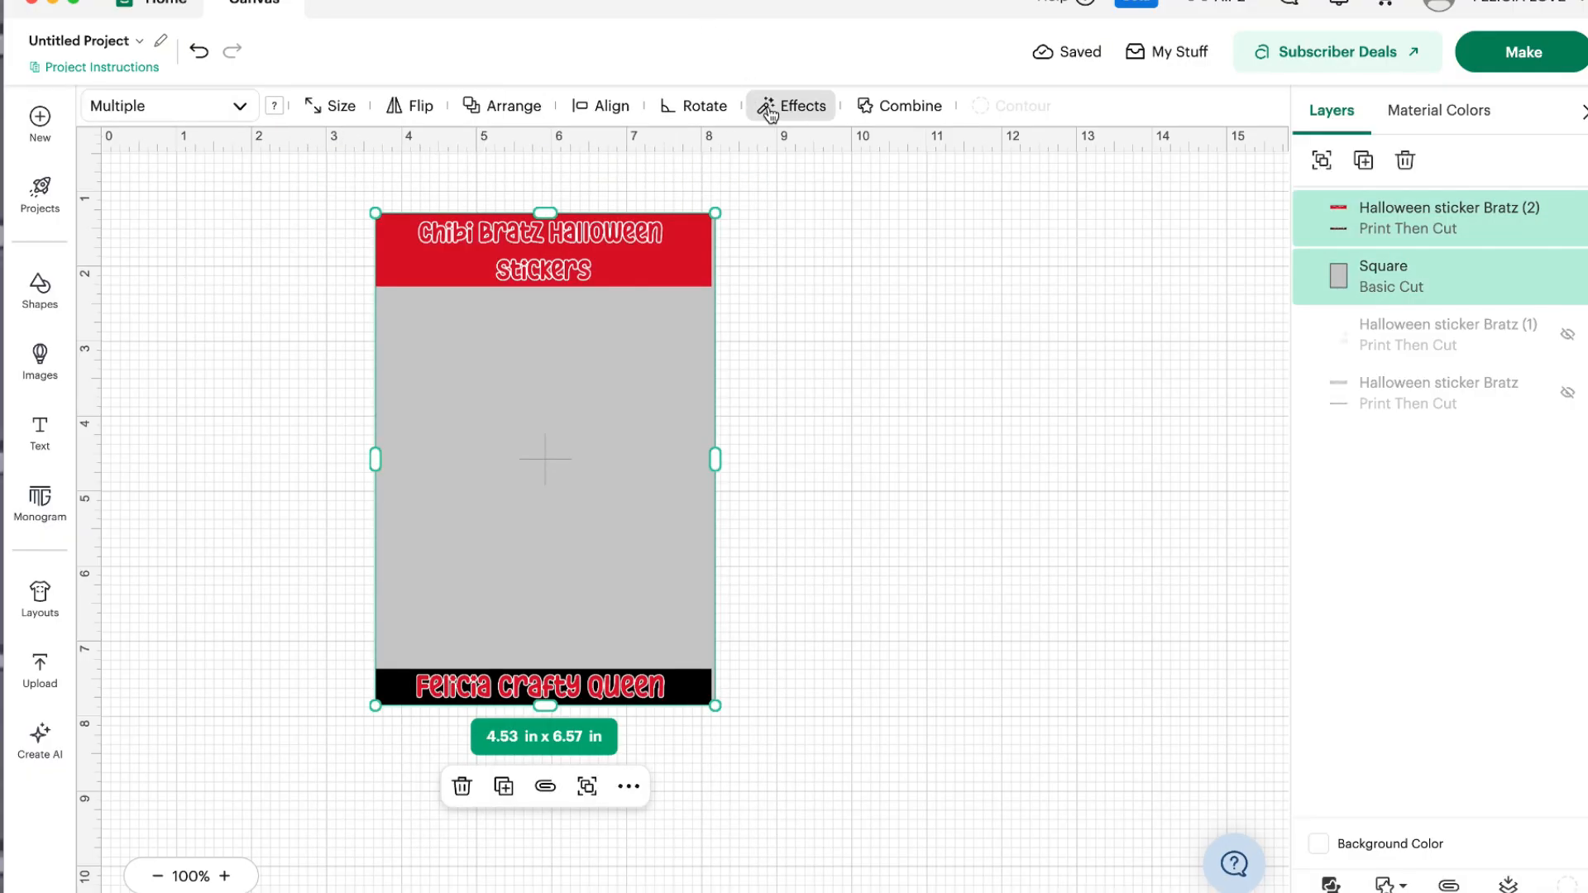
{"action": "left_click", "coordinate": [584, 107]}
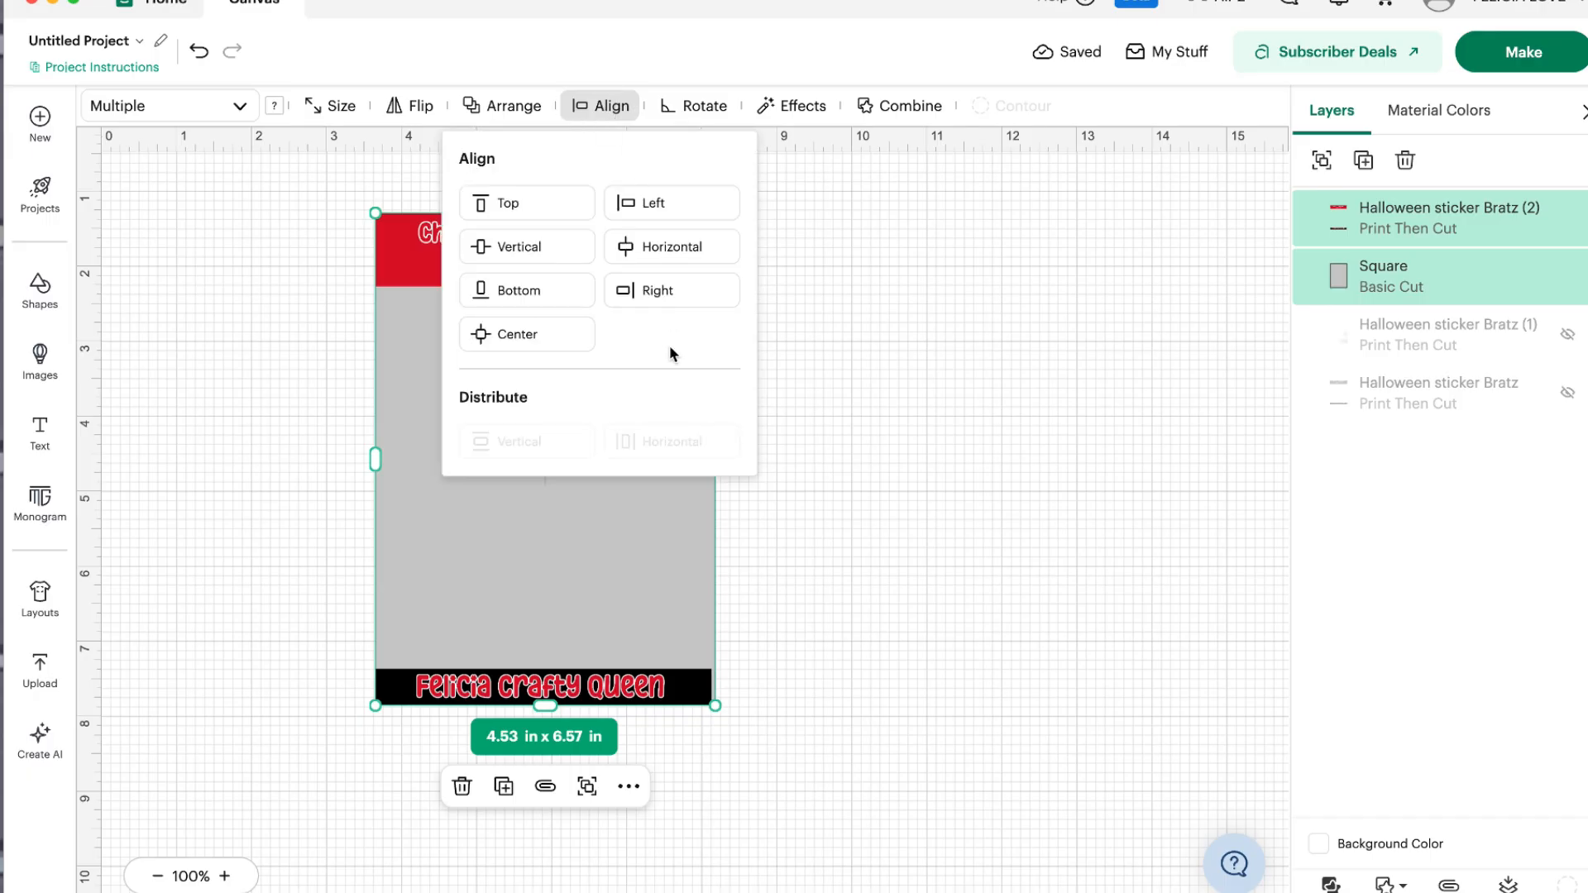
{"action": "left_click", "coordinate": [541, 340]}
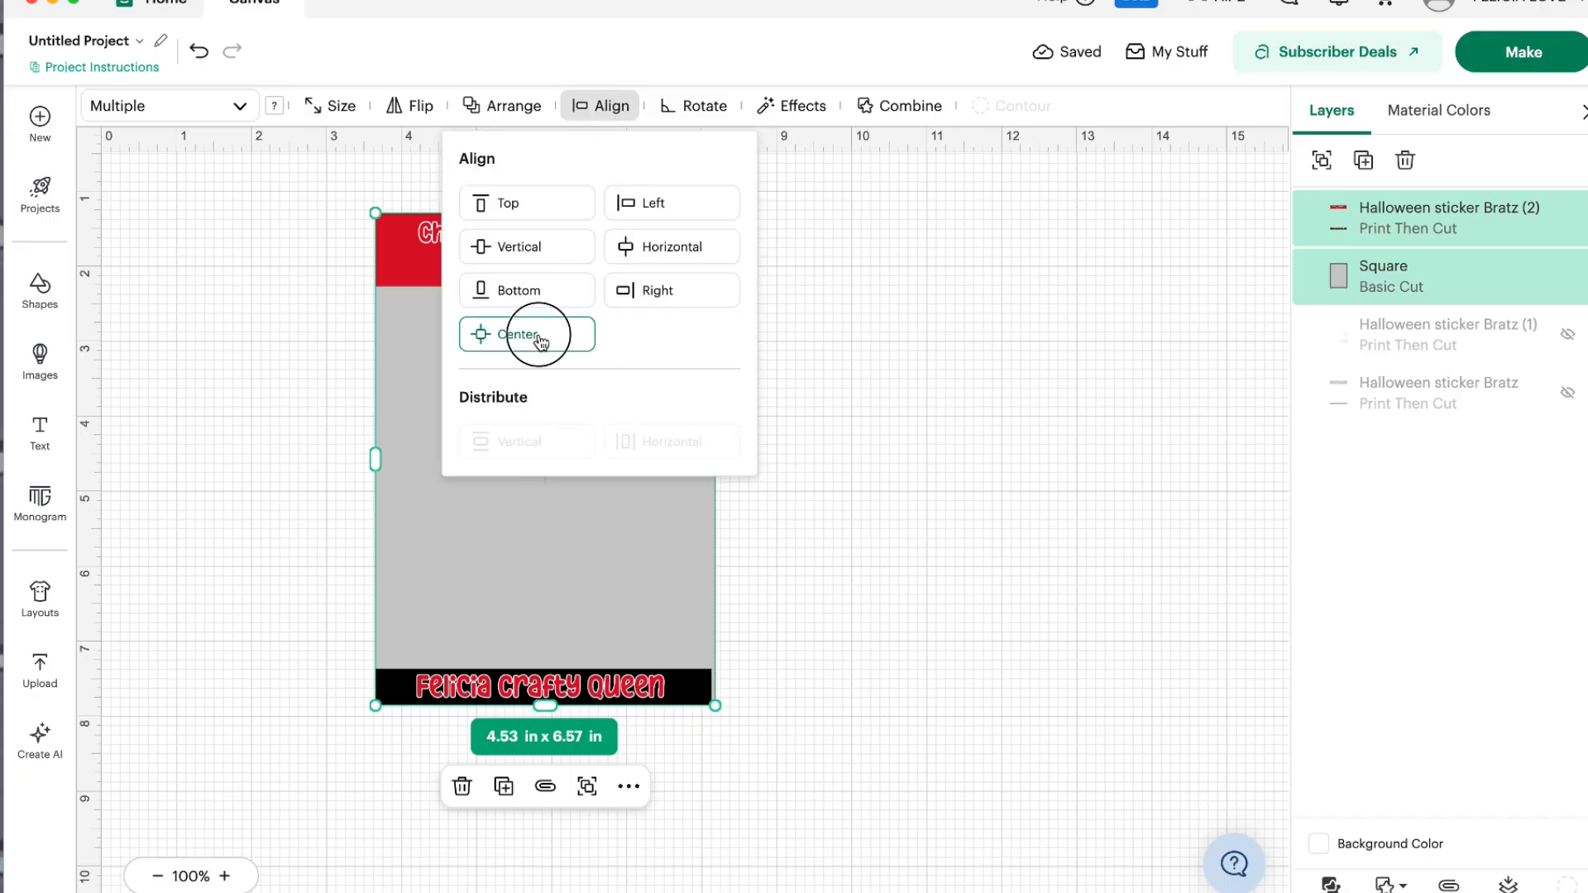
{"action": "left_click", "coordinate": [828, 415]}
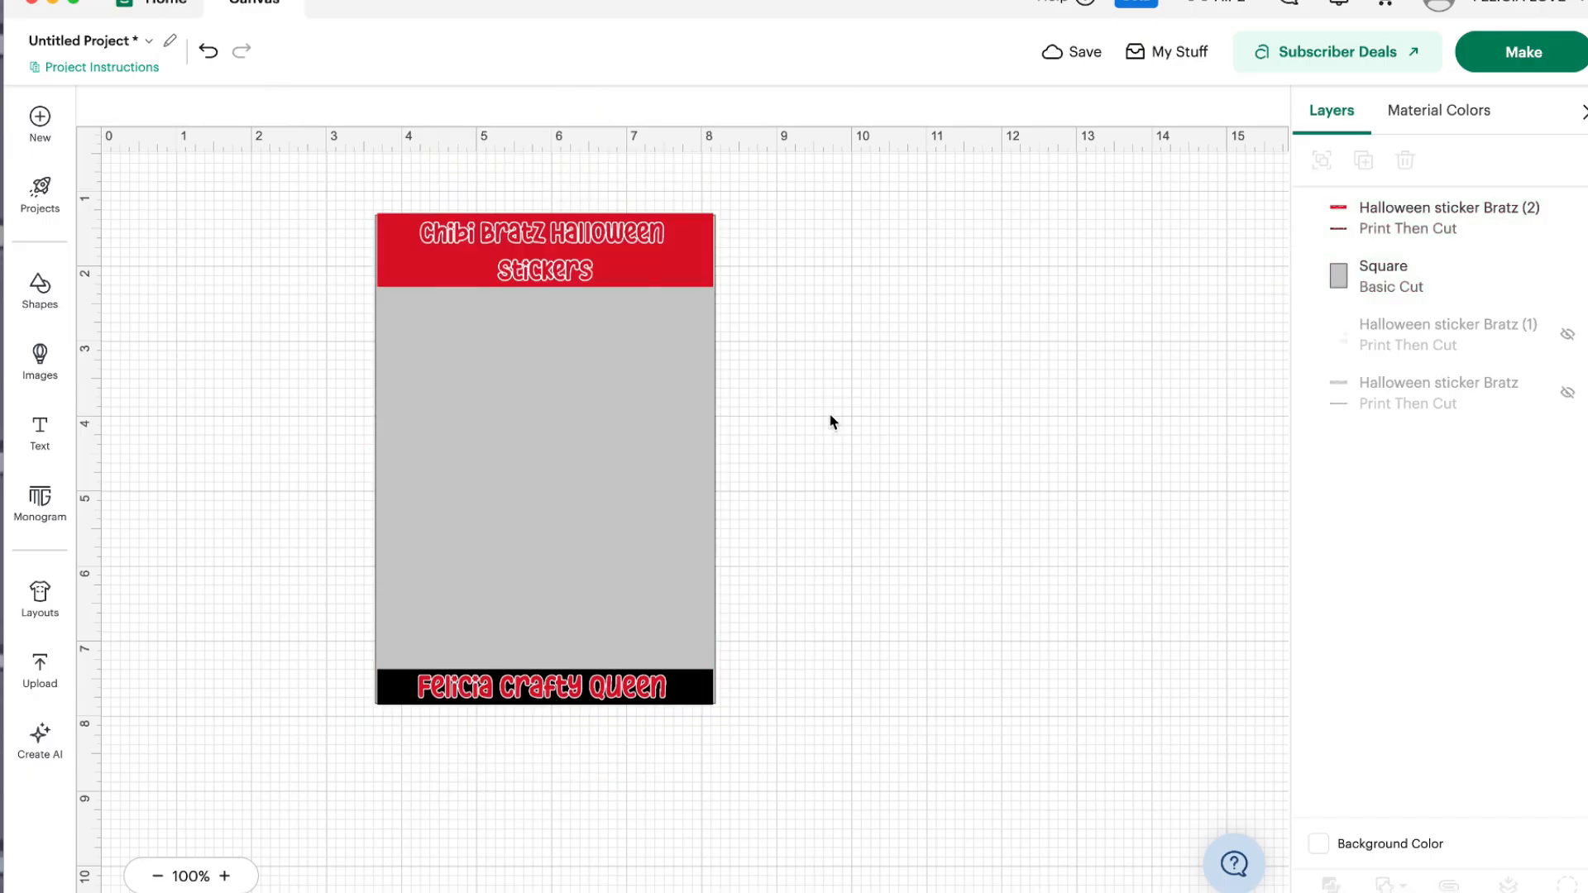
- Nudge the header sheet over the gray square and enlarge it to about 4.54 in by 6.58 in to cover the square
{"action": "left_click", "coordinate": [708, 371]}
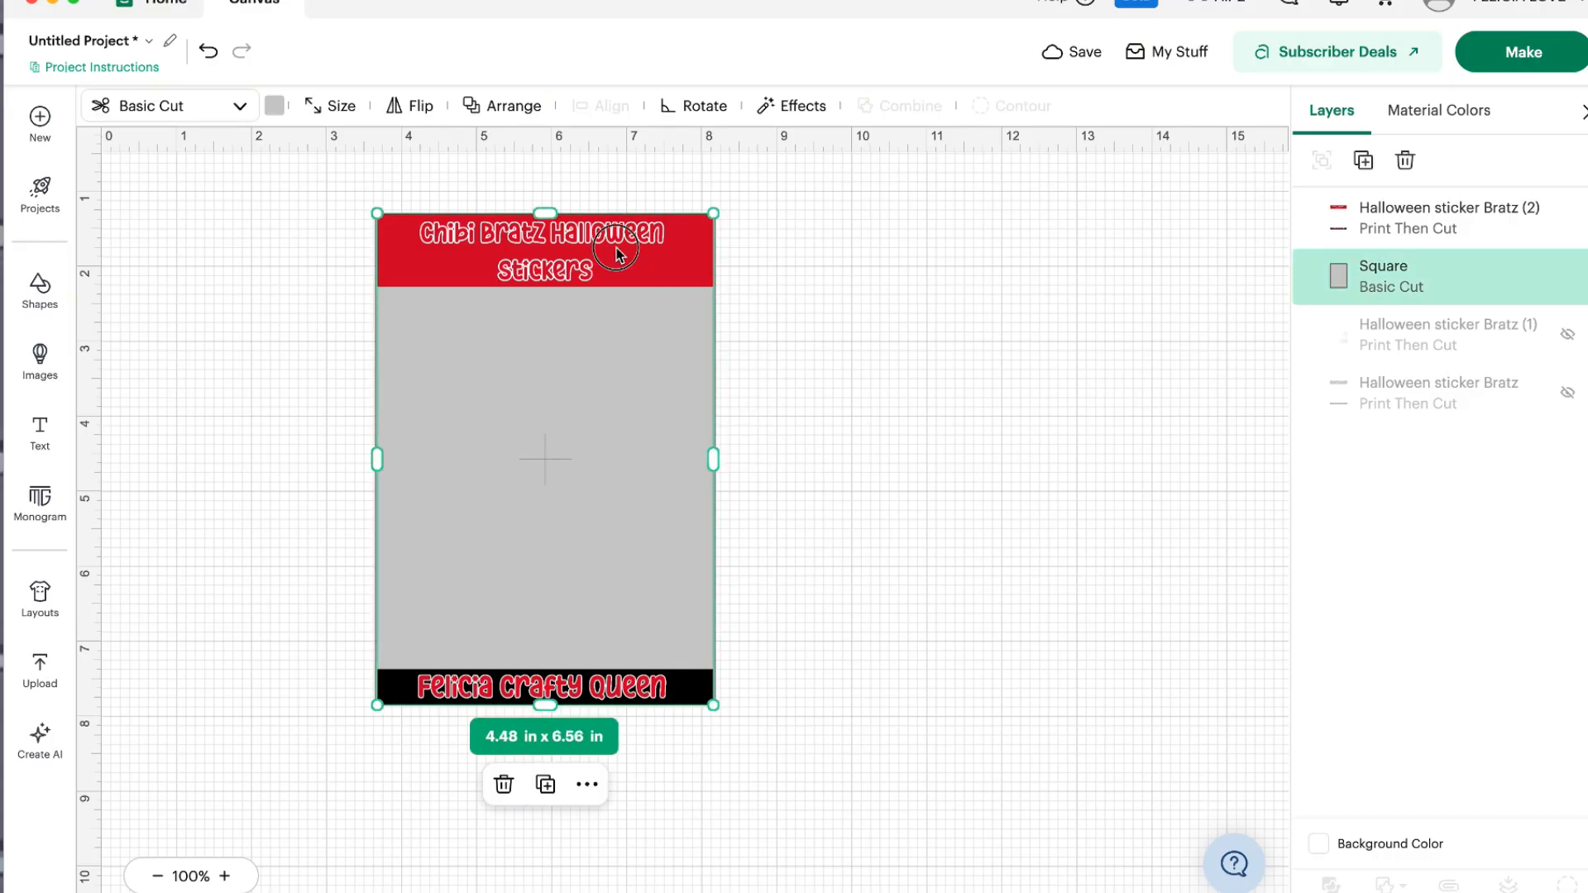
{"action": "left_click_drag", "start_coordinate": [620, 256], "coordinate": [612, 257]}
{"action": "left_click_drag", "start_coordinate": [612, 251], "coordinate": [613, 251]}
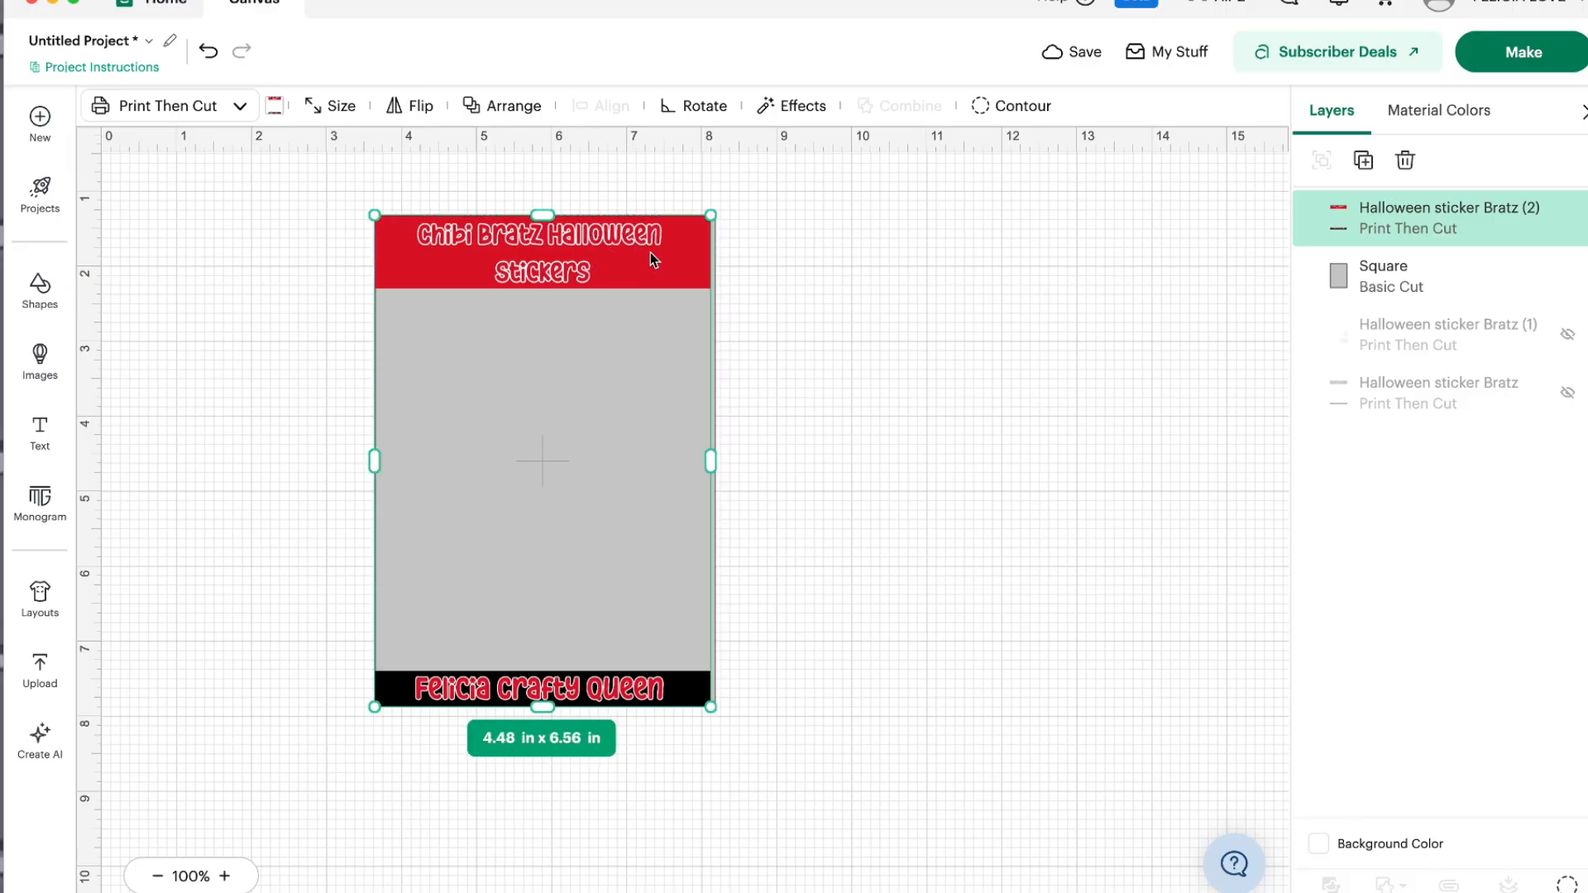
{"action": "left_click_drag", "start_coordinate": [711, 459], "coordinate": [714, 451]}
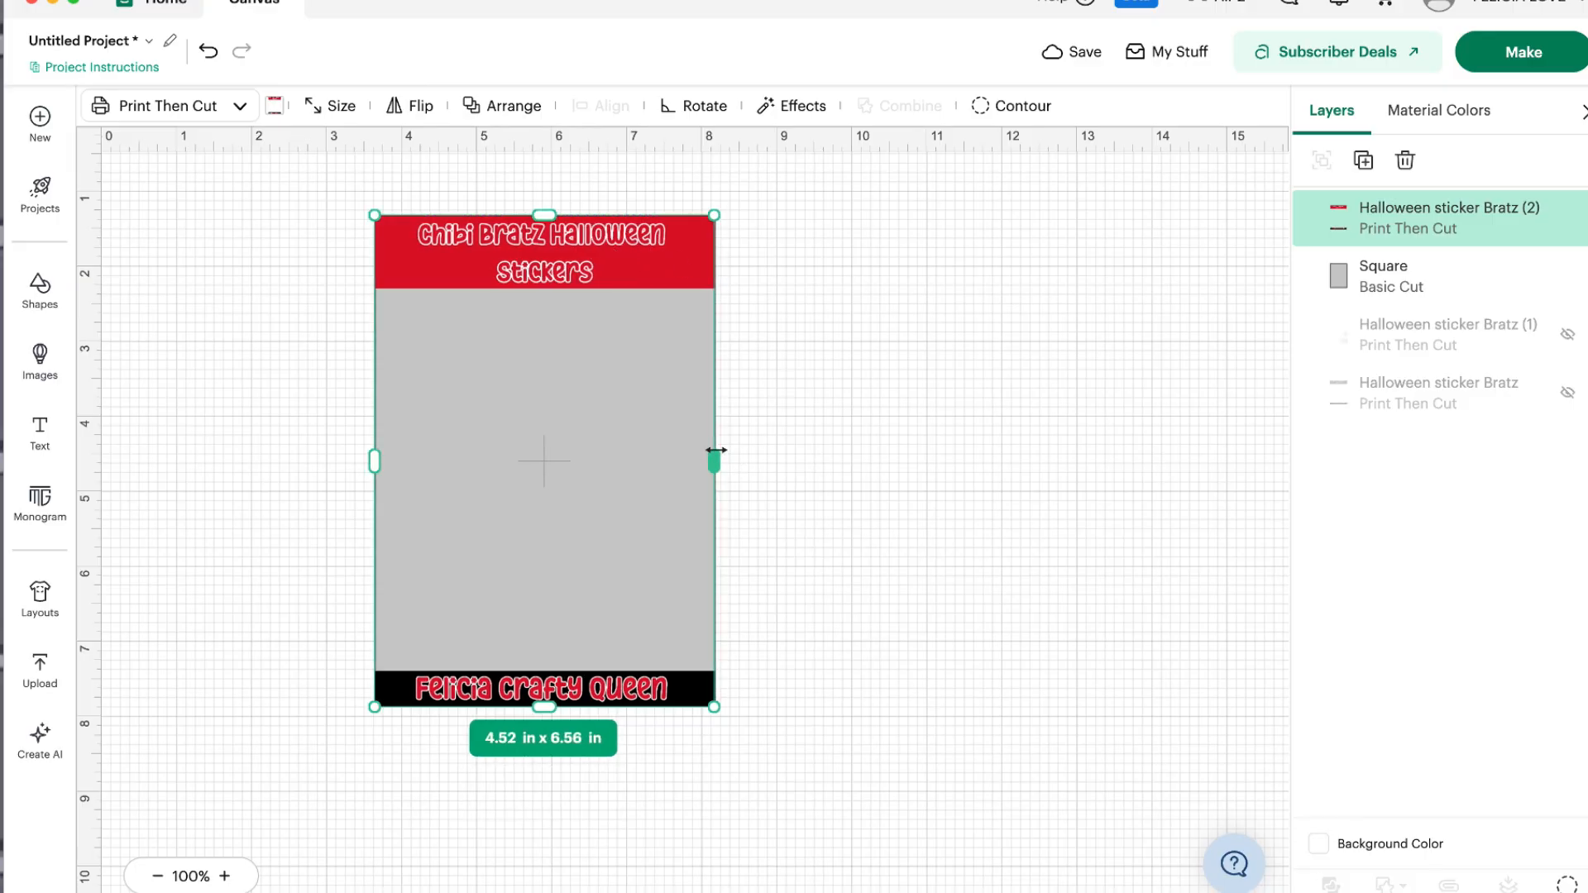
{"action": "left_click", "coordinate": [1026, 445]}
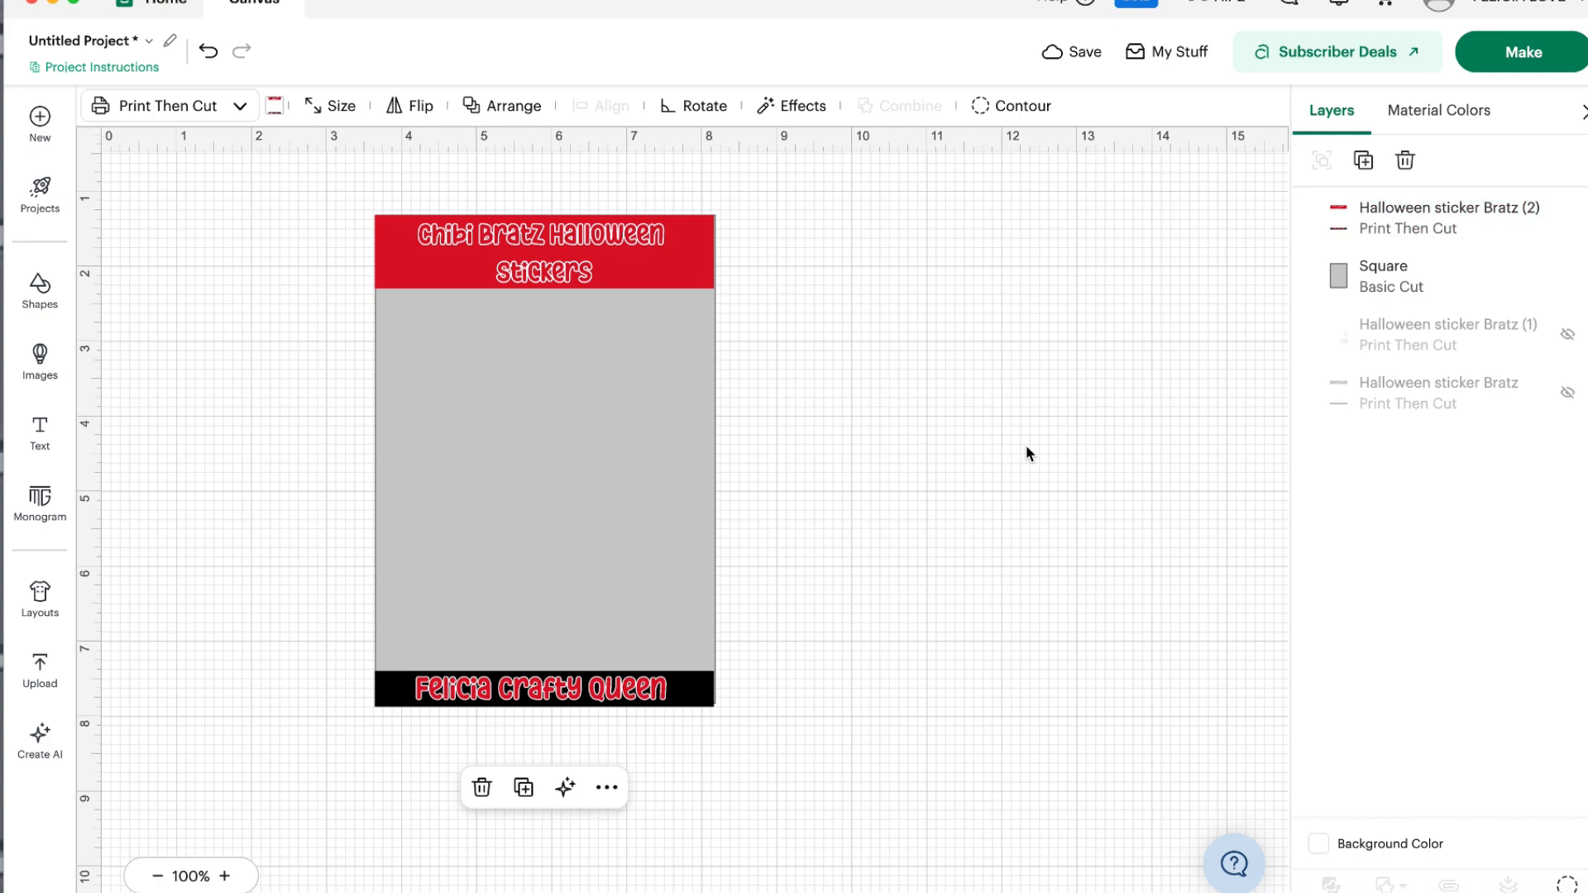
{"action": "left_click", "coordinate": [624, 695]}
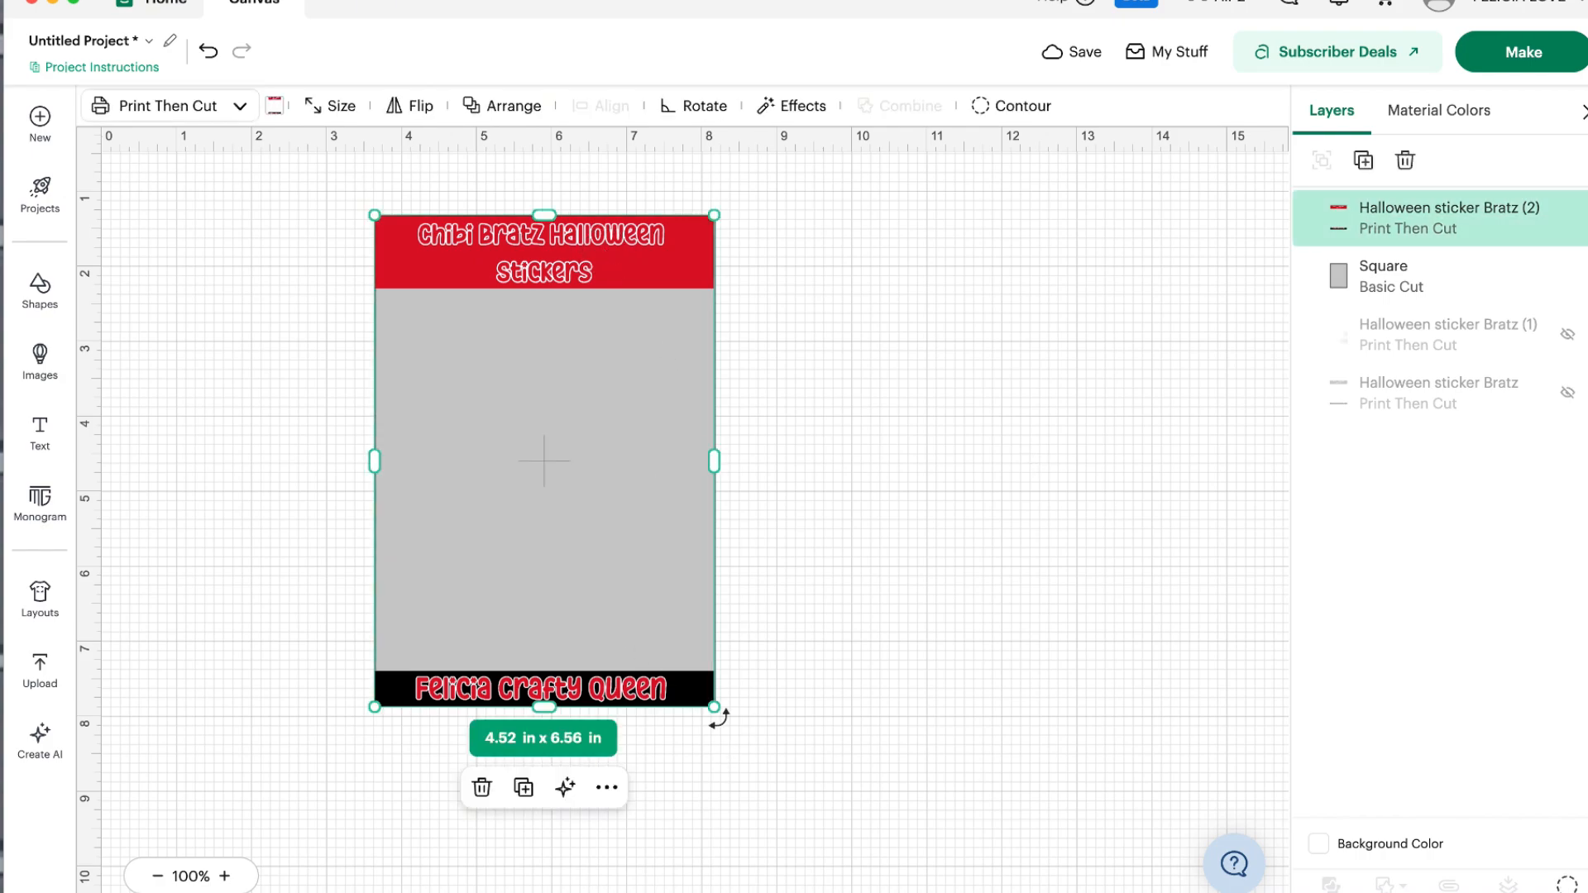
{"action": "left_click_drag", "start_coordinate": [714, 709], "coordinate": [716, 709]}
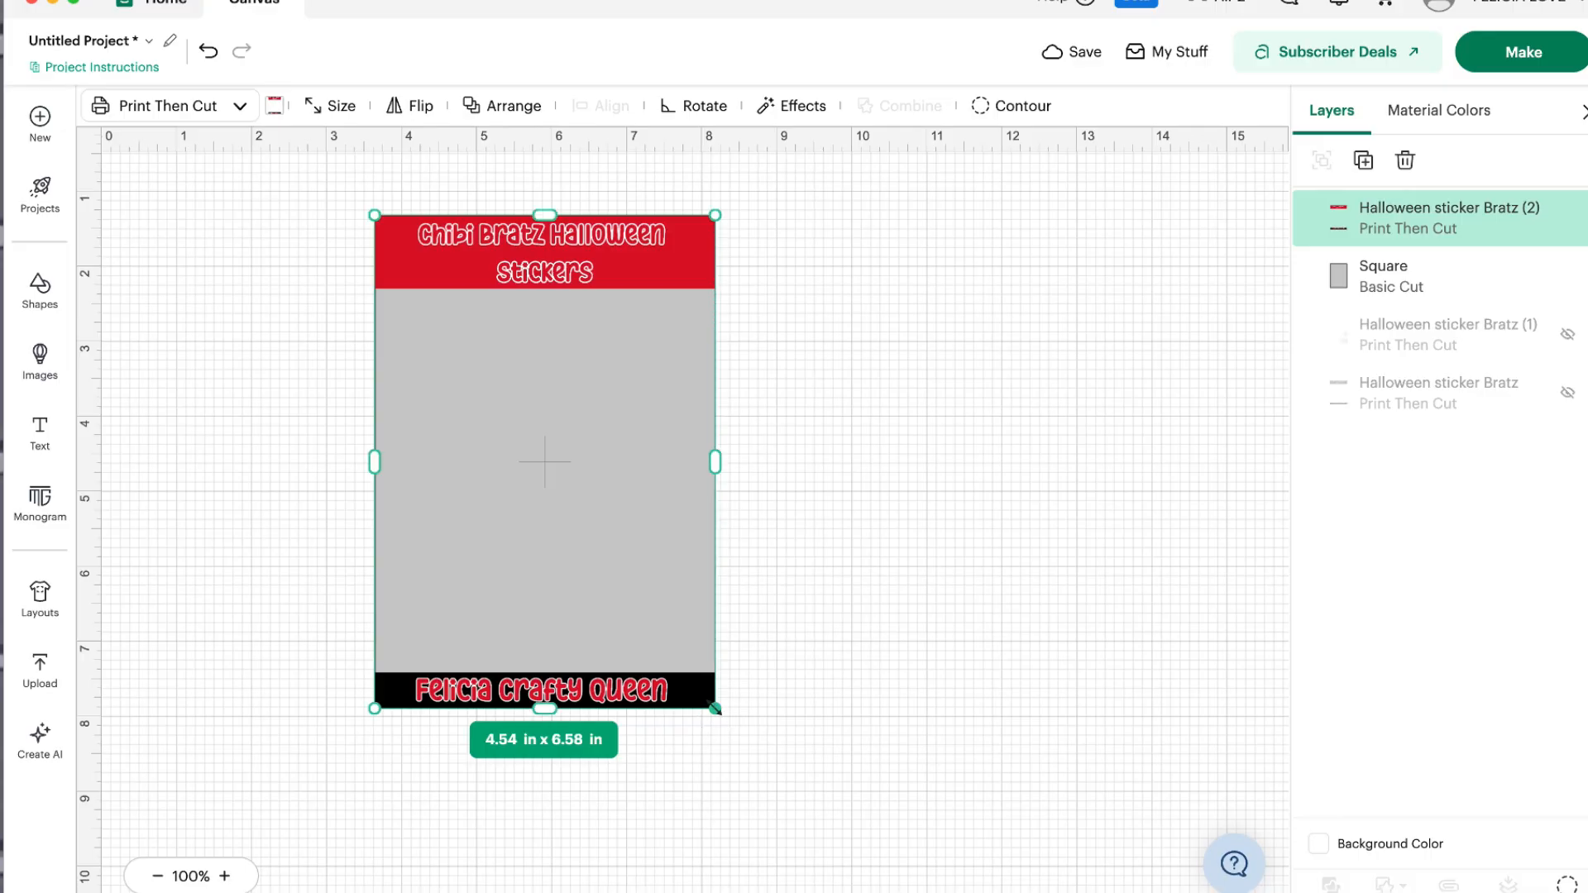
{"action": "left_click", "coordinate": [878, 666]}
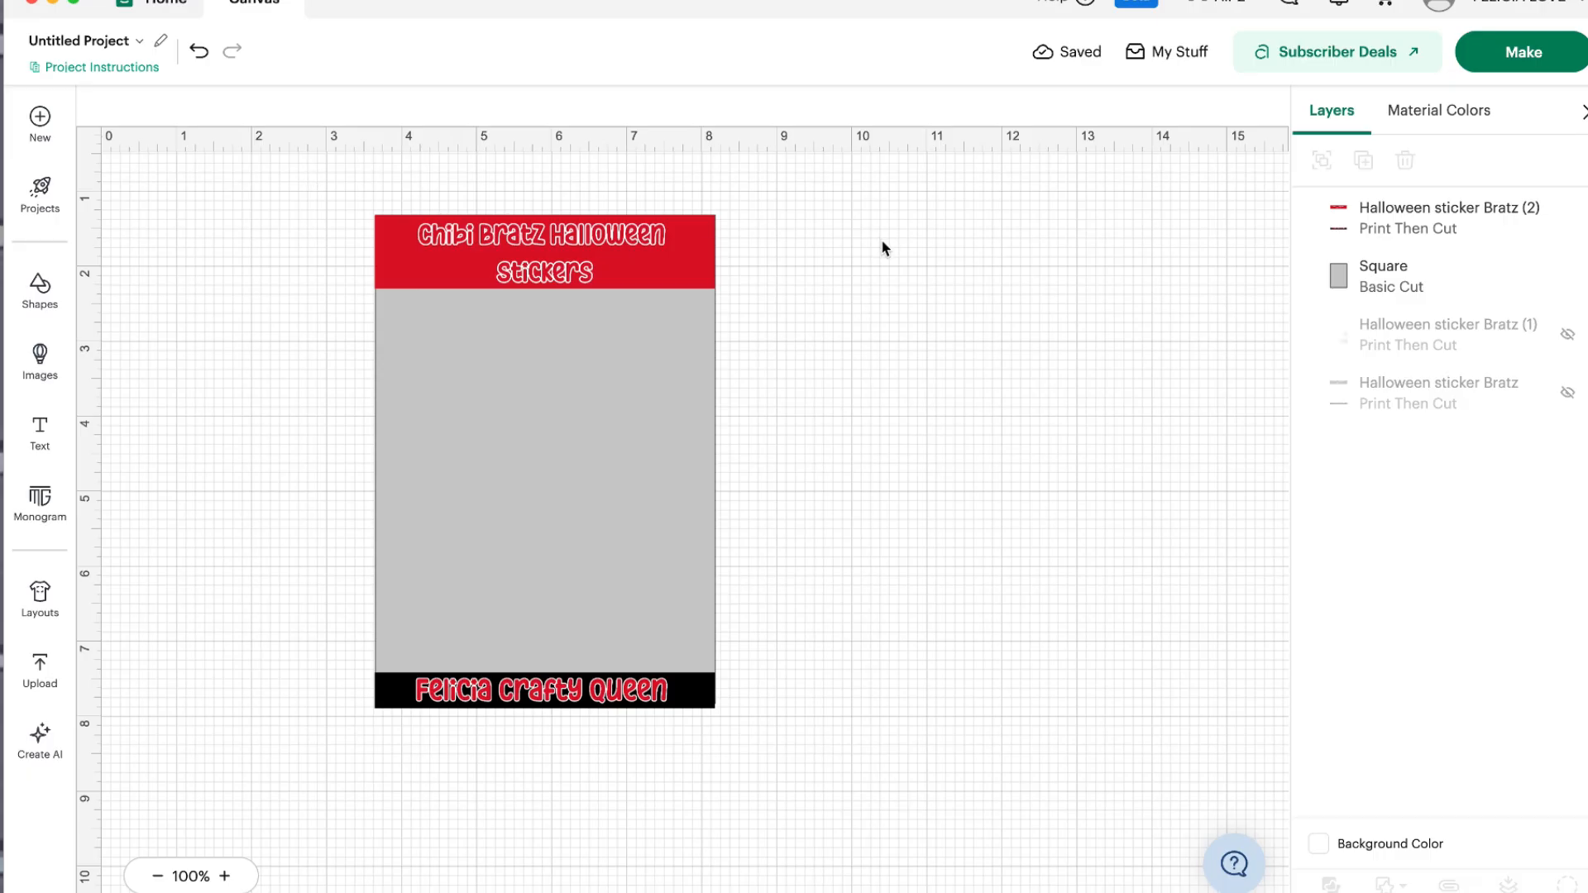
- Change the backing square's material color to white
{"action": "left_click", "coordinate": [584, 422]}
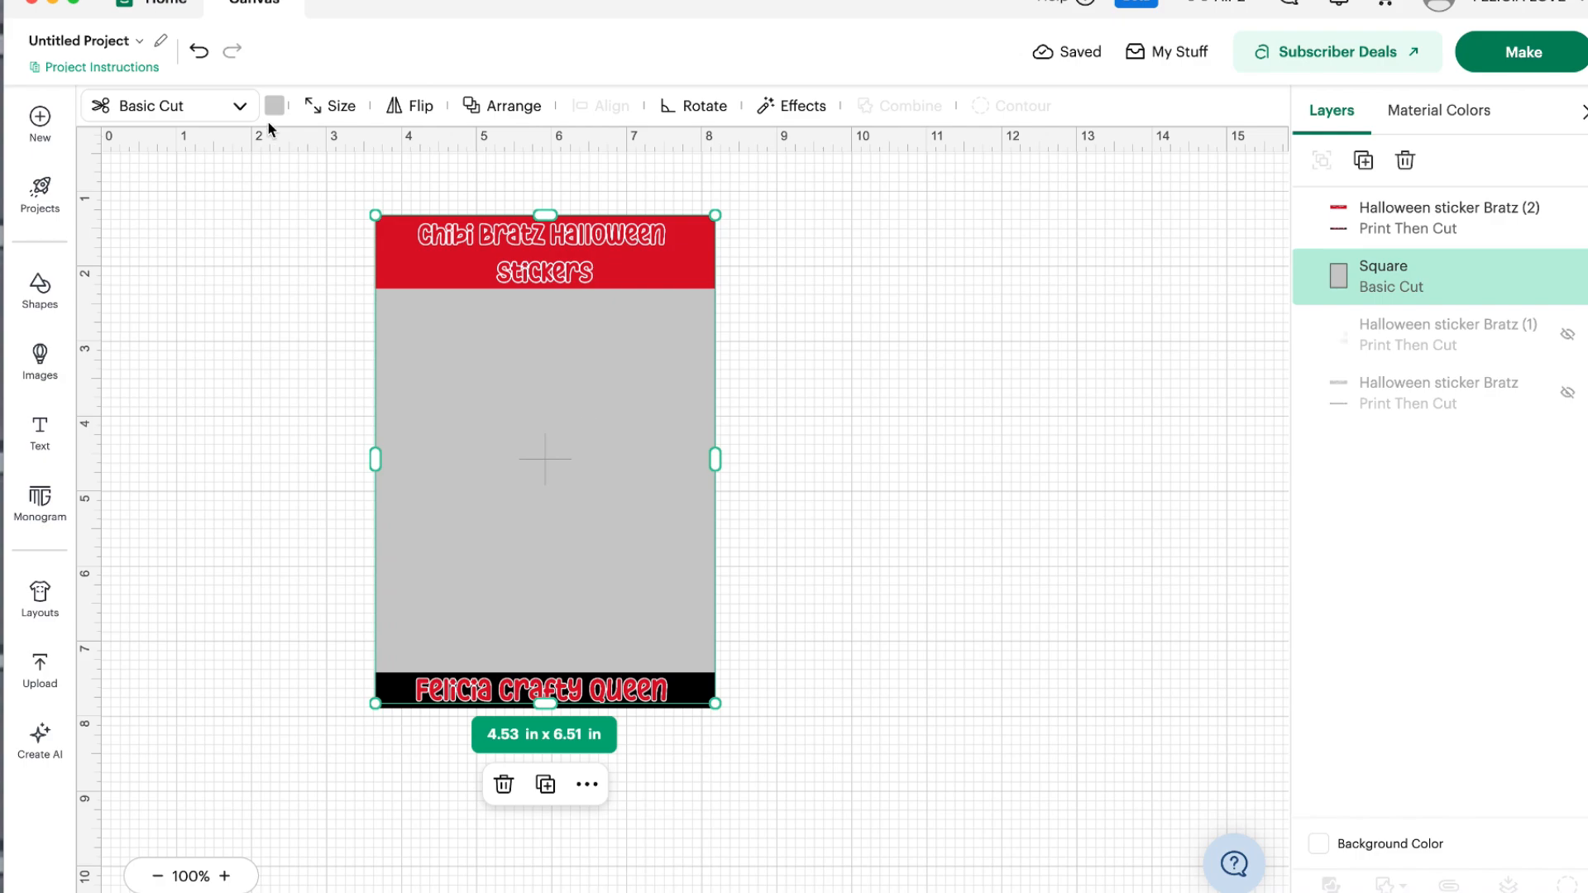
{"action": "left_click", "coordinate": [274, 105]}
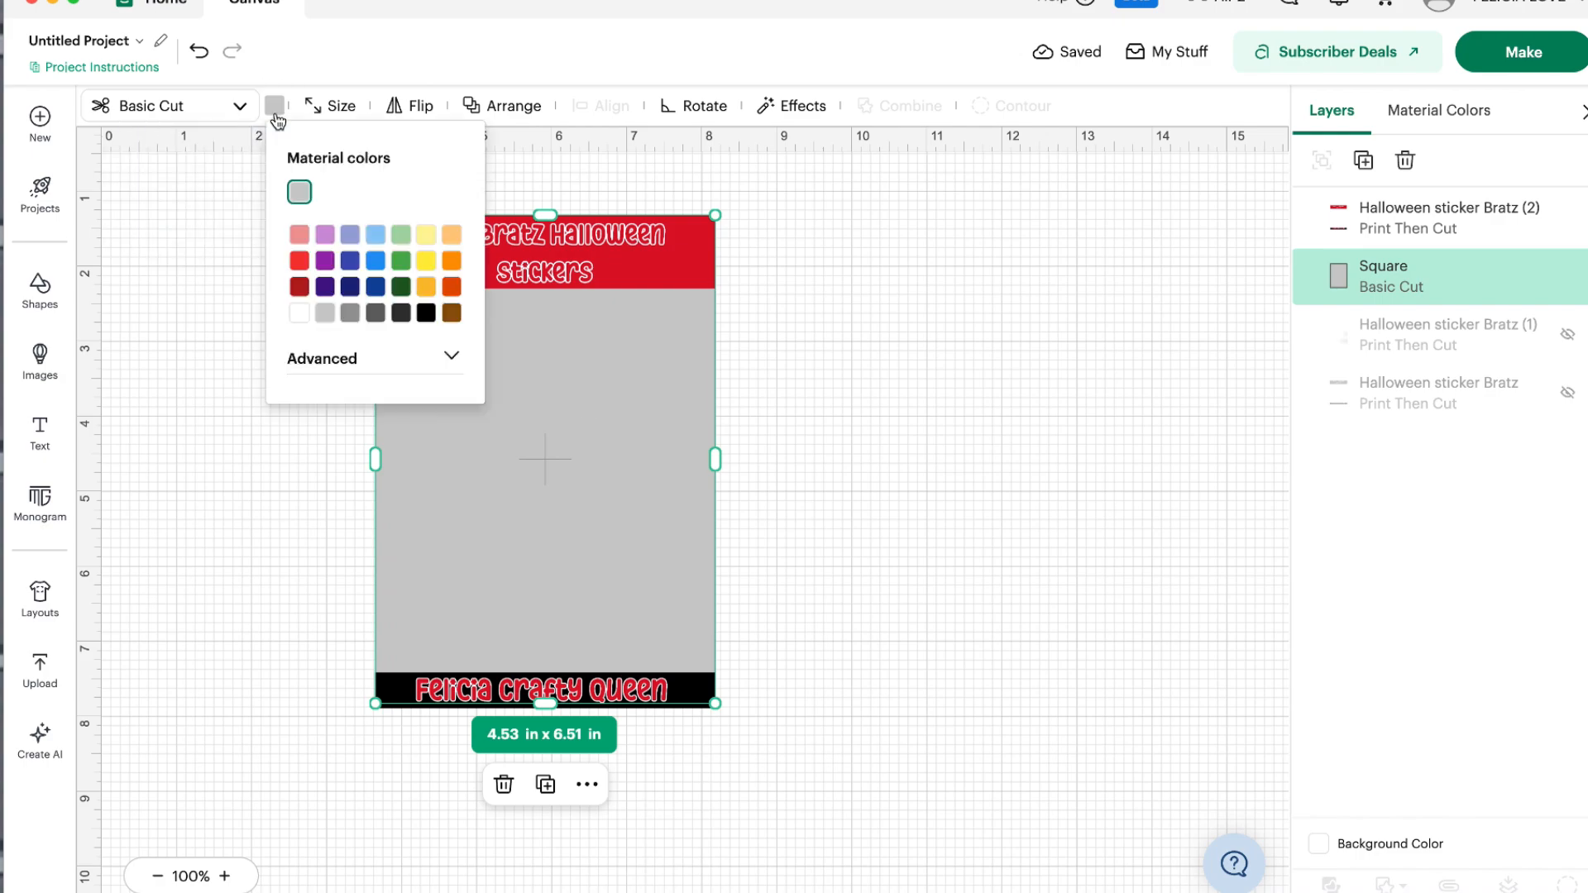
{"action": "left_click", "coordinate": [299, 313]}
{"action": "left_click", "coordinate": [854, 368]}
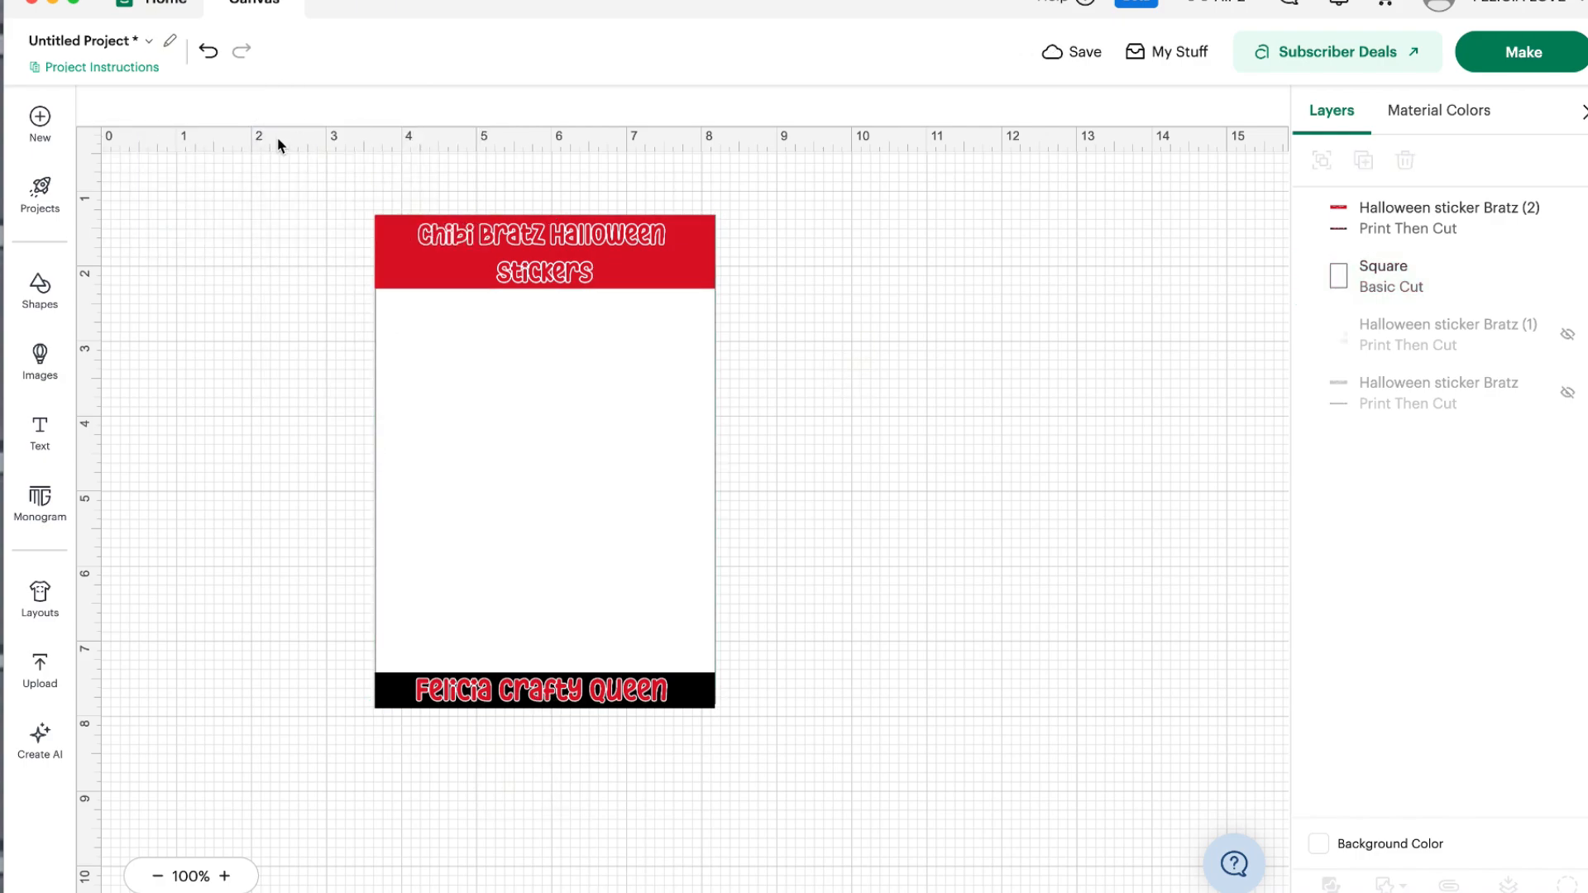
- Select the header sheet and the white square and flatten them into one Print Then Cut layer
{"action": "left_click_drag", "start_coordinate": [336, 197], "coordinate": [564, 200]}
{"action": "left_click_drag", "start_coordinate": [299, 186], "coordinate": [833, 774]}
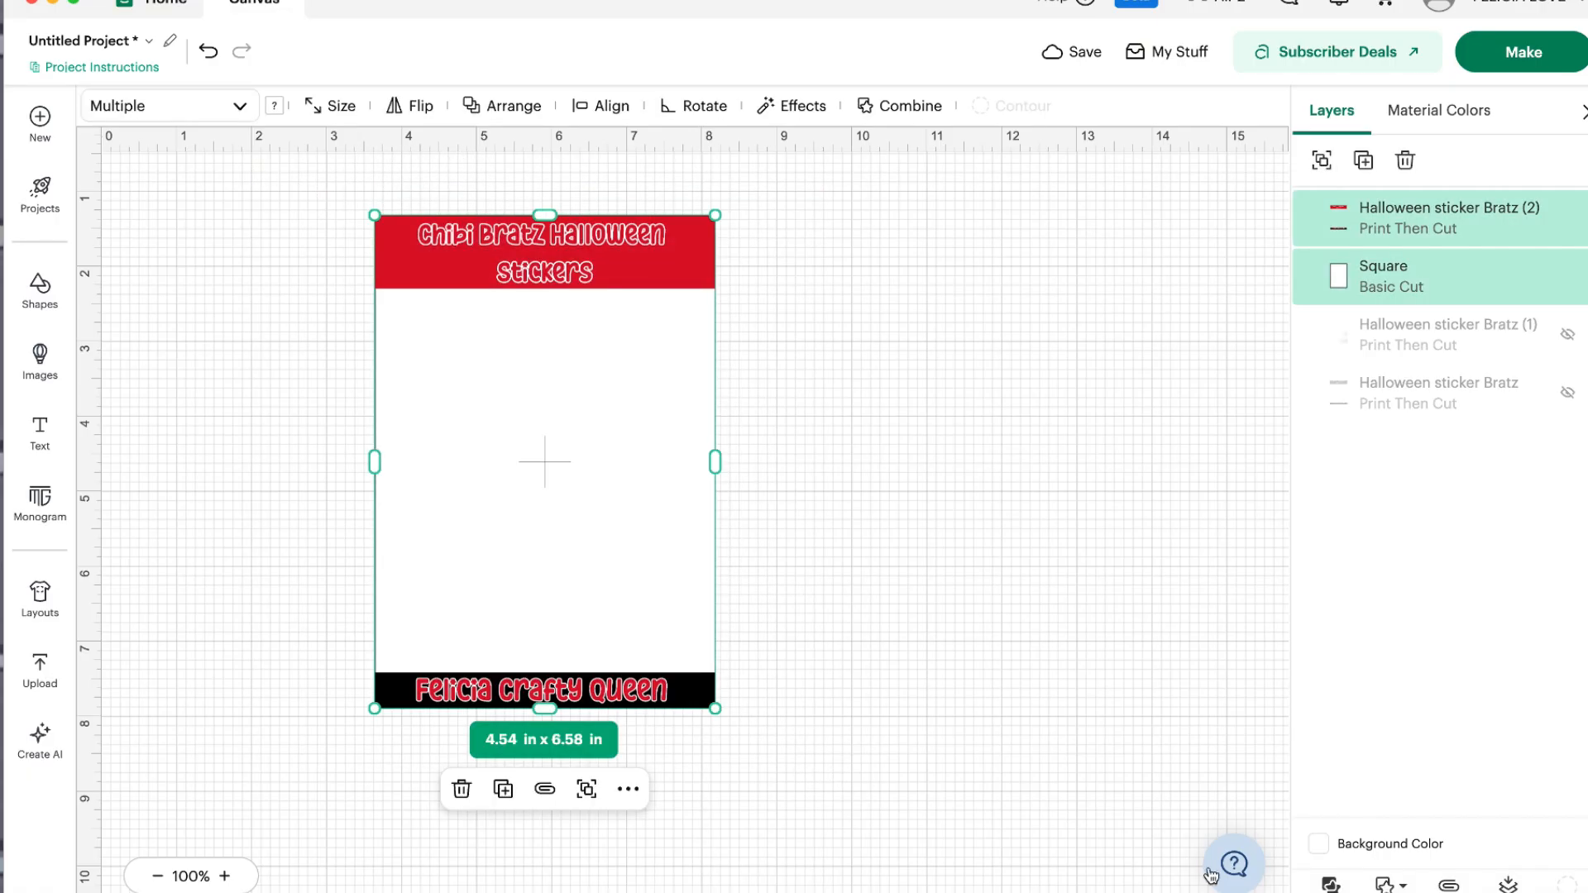
{"action": "left_click", "coordinate": [1508, 884]}
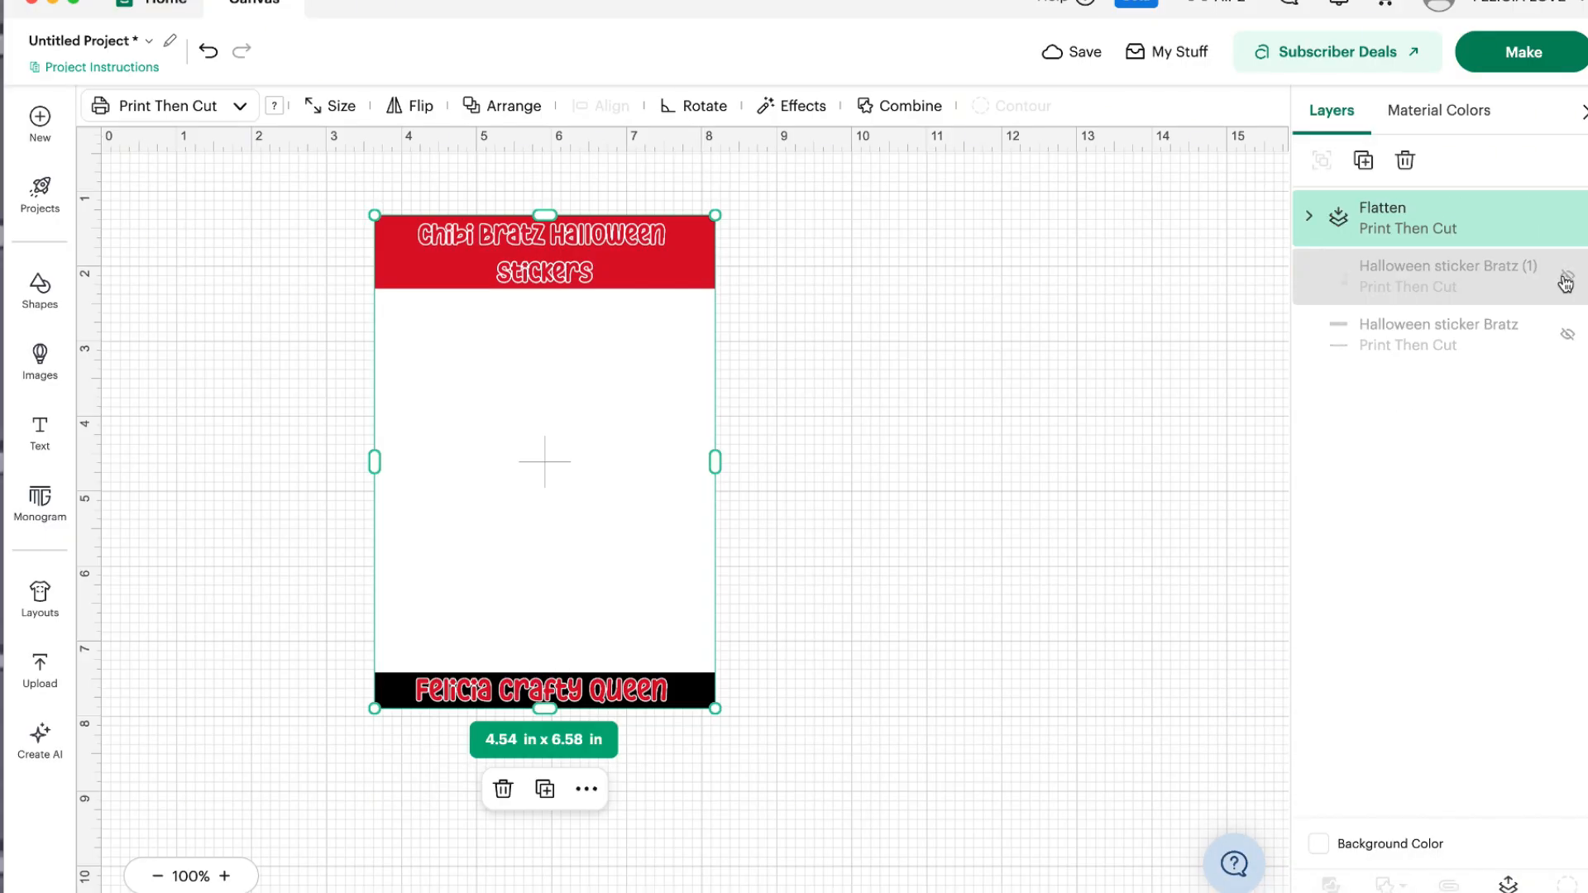
- Unhide the Halloween sticker Bratz (1) layer and move its characters to the right of the flattened sheet
{"action": "left_click", "coordinate": [1514, 285]}
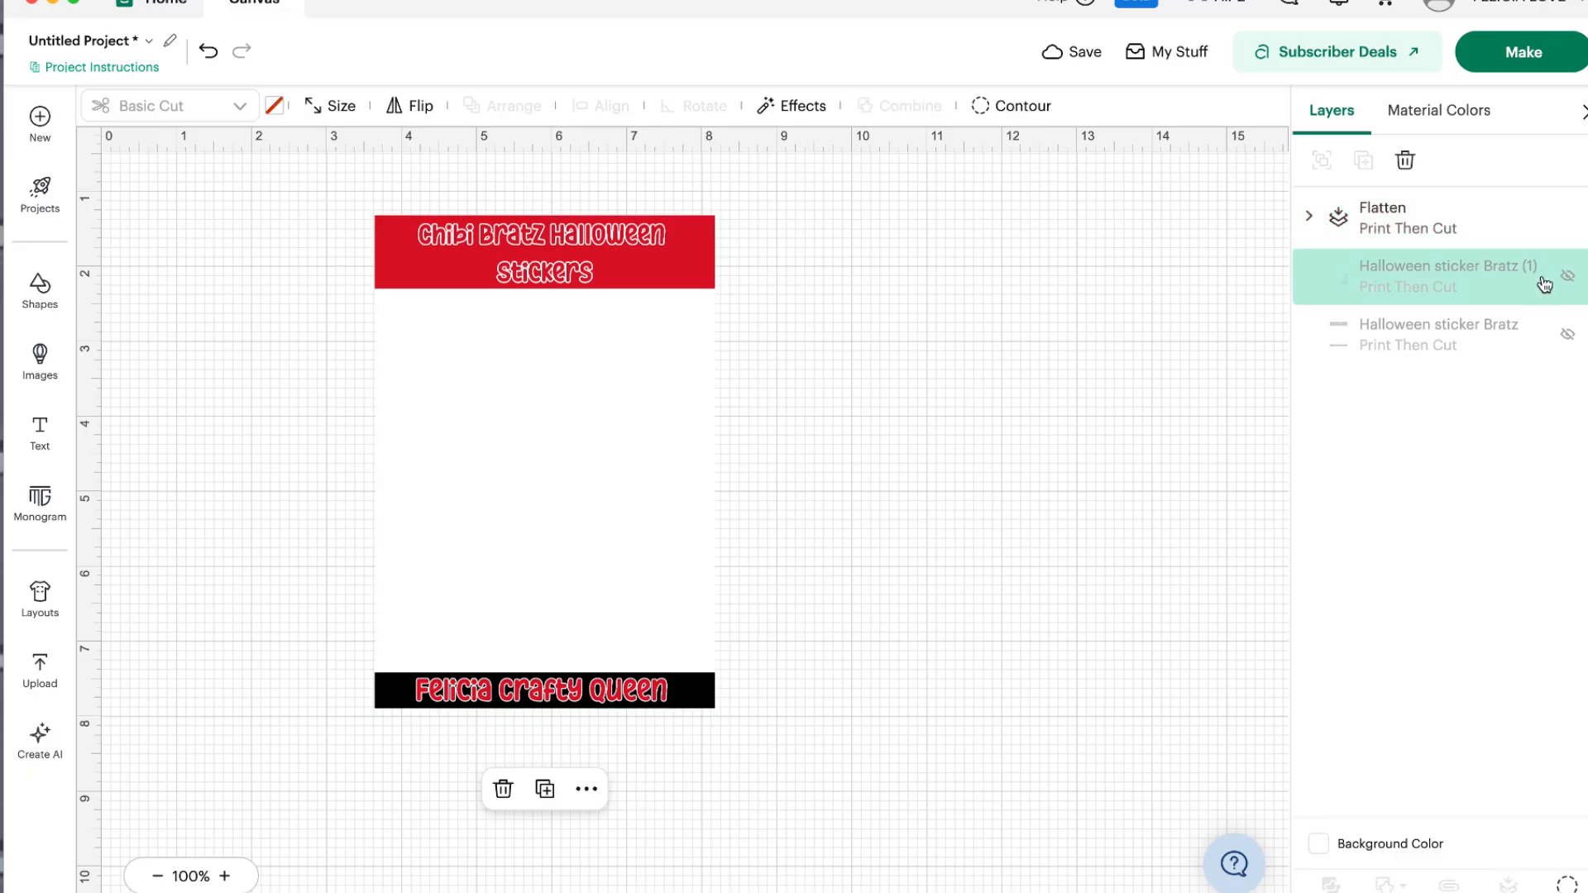
{"action": "left_click", "coordinate": [1565, 284]}
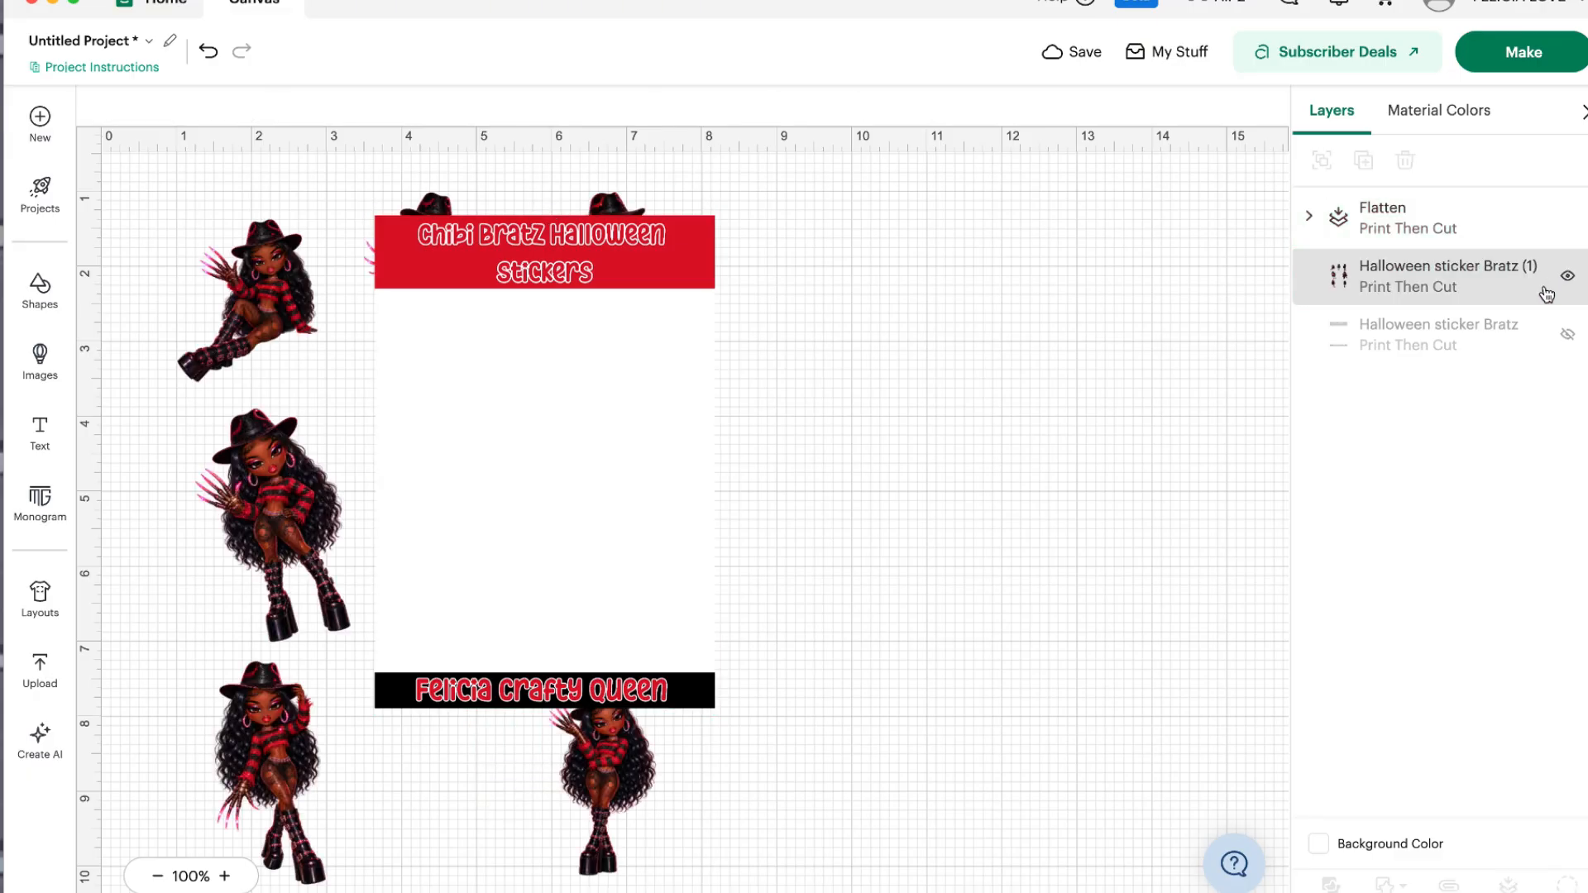
{"action": "left_click_drag", "start_coordinate": [240, 701], "coordinate": [805, 675]}
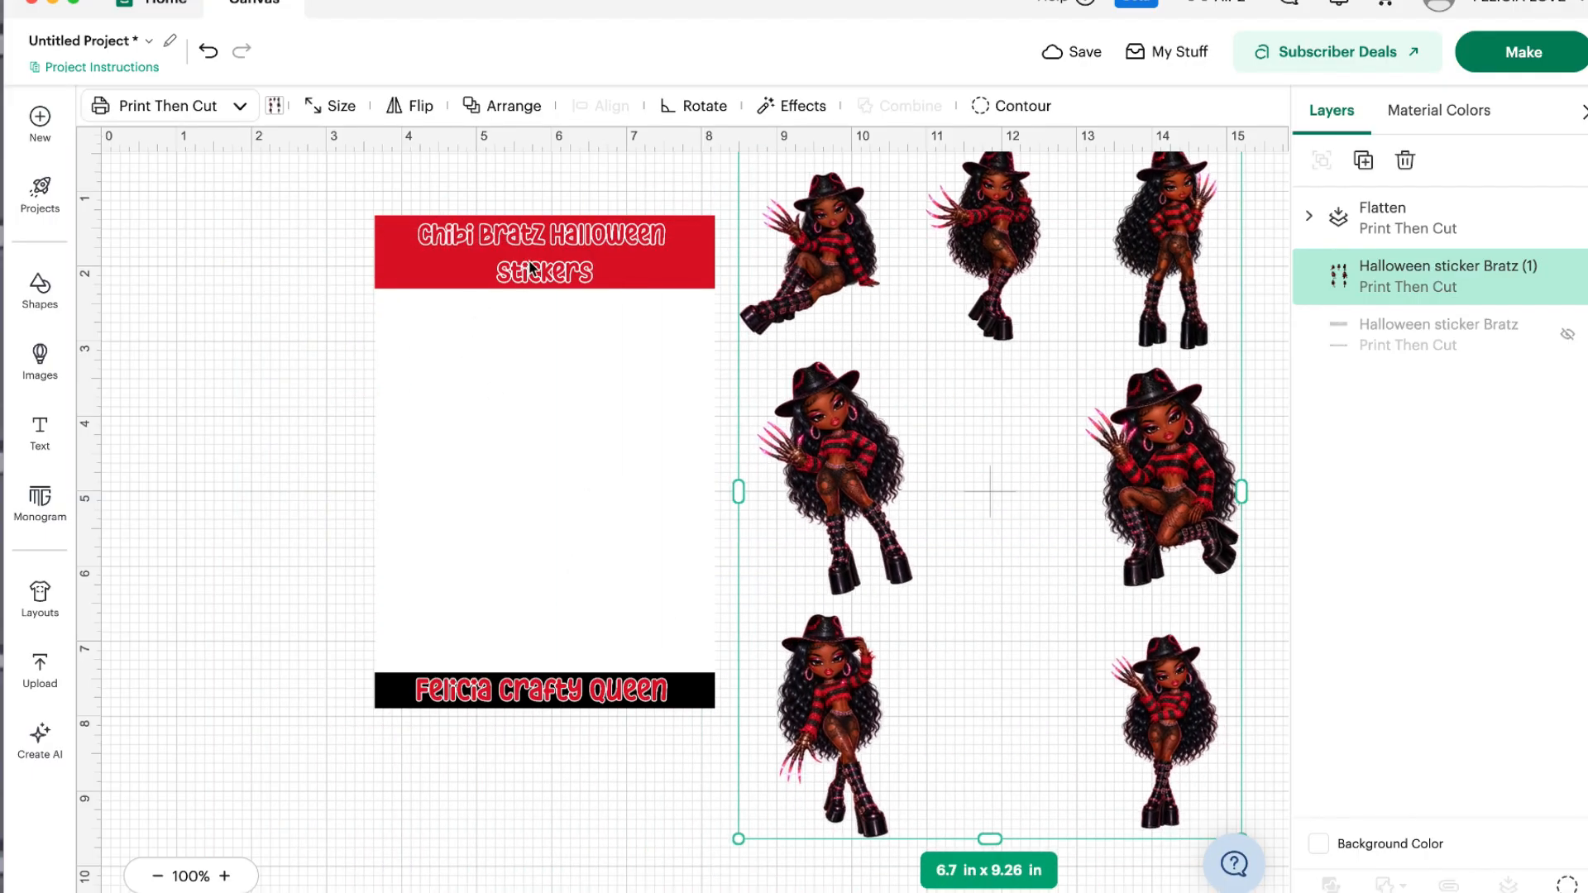
- Move the flattened header sheet toward the canvas's left edge and reposition the character sheet beside it, fully below the ruler
{"action": "left_click", "coordinate": [538, 252]}
{"action": "left_click_drag", "start_coordinate": [563, 252], "coordinate": [356, 232]}
{"action": "left_click", "coordinate": [961, 403]}
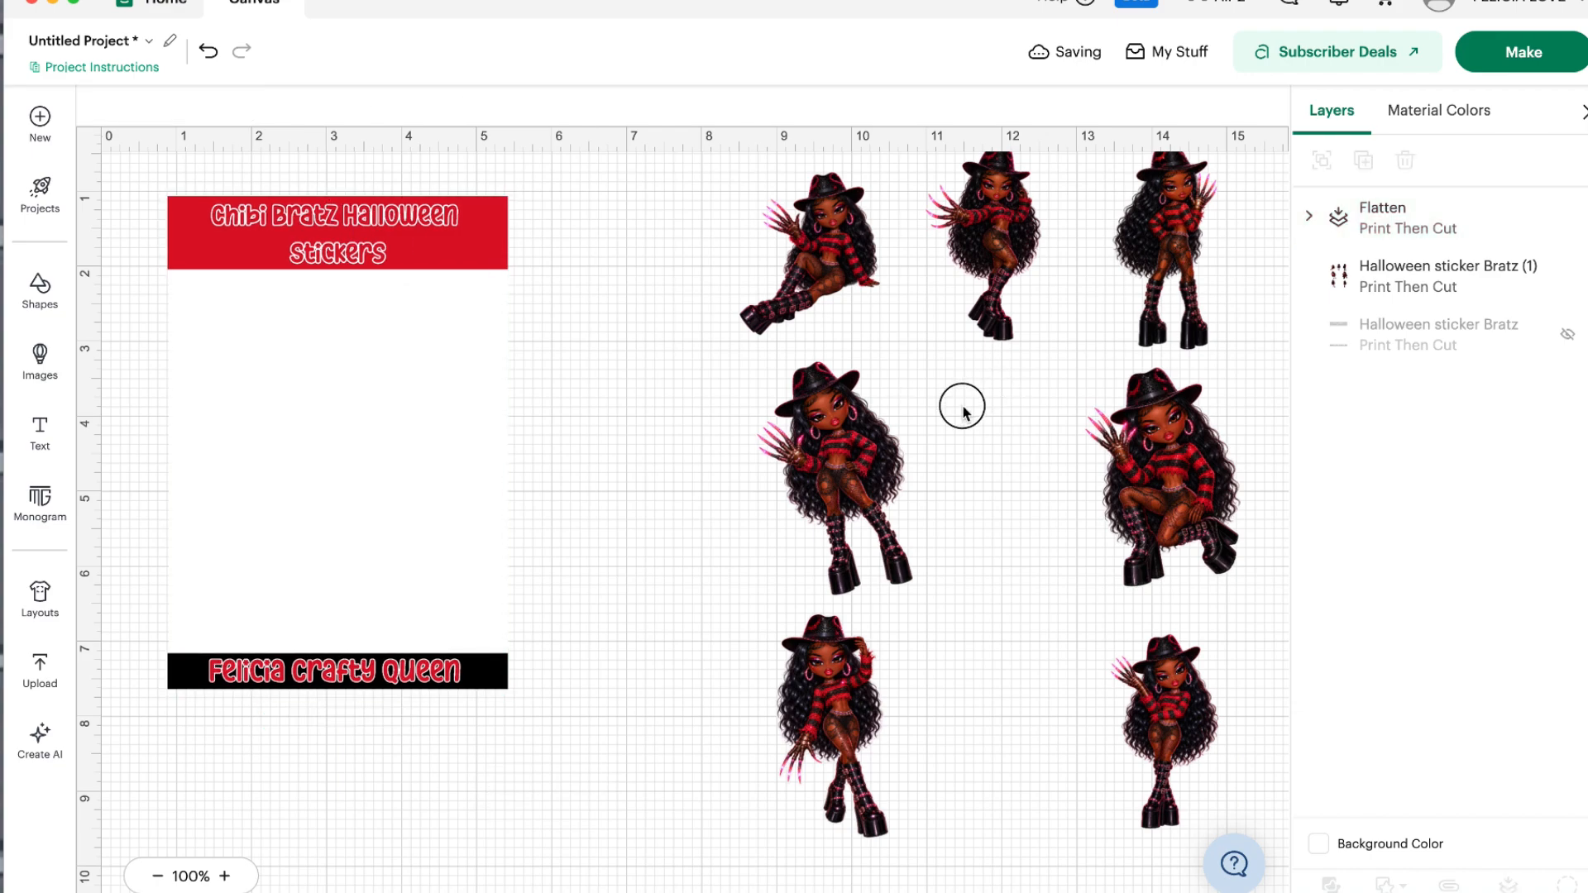
{"action": "left_click_drag", "start_coordinate": [1117, 473], "coordinate": [1064, 510]}
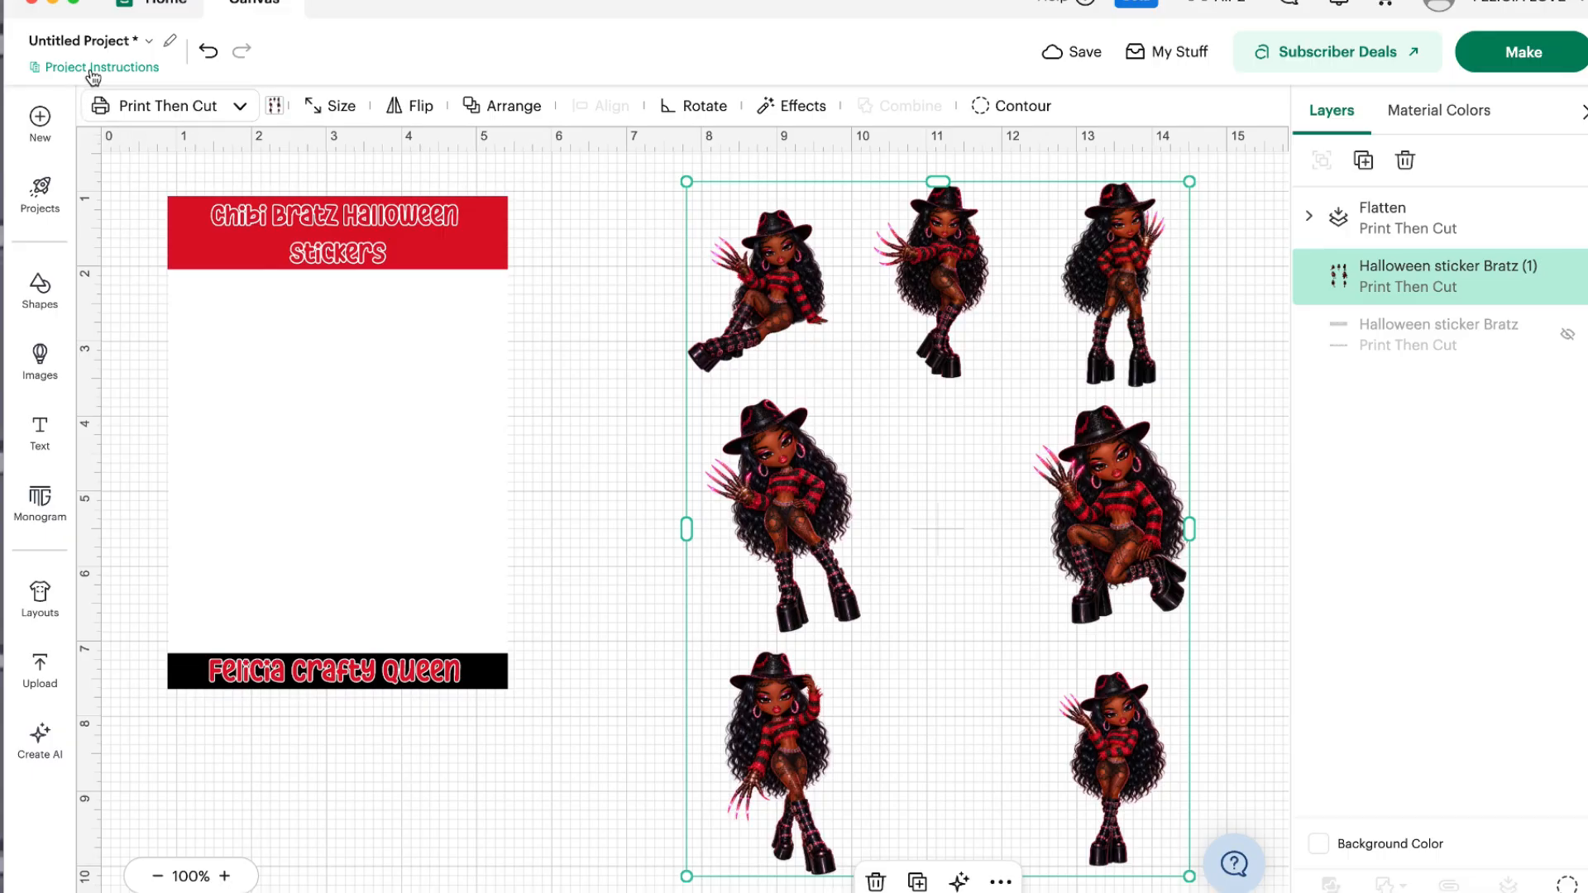
{"action": "left_click", "coordinate": [799, 116]}
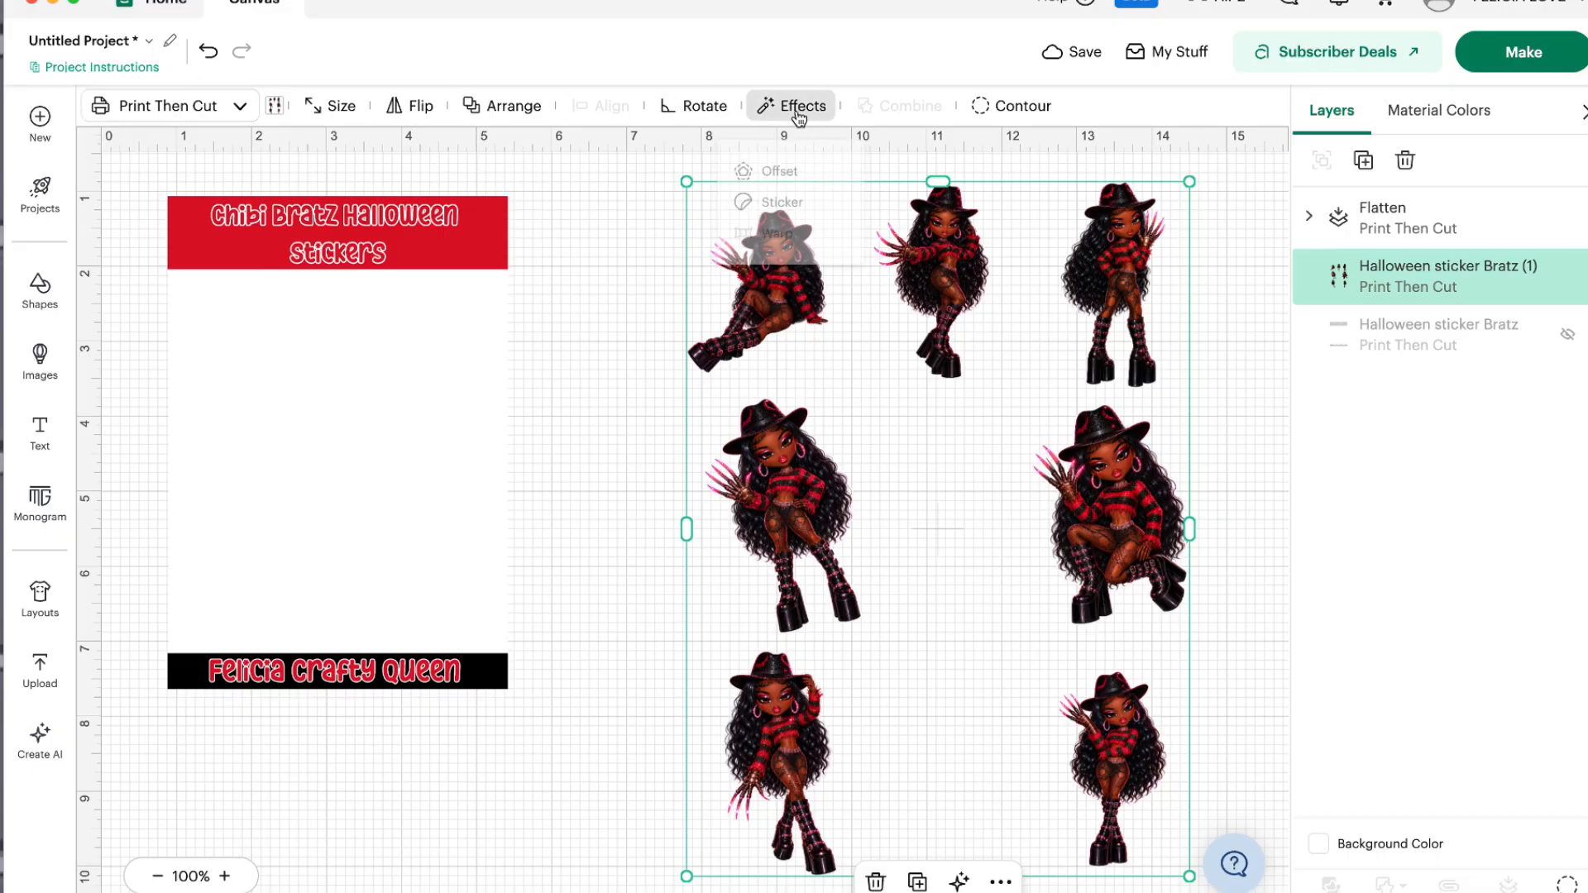
{"action": "left_click", "coordinate": [696, 48]}
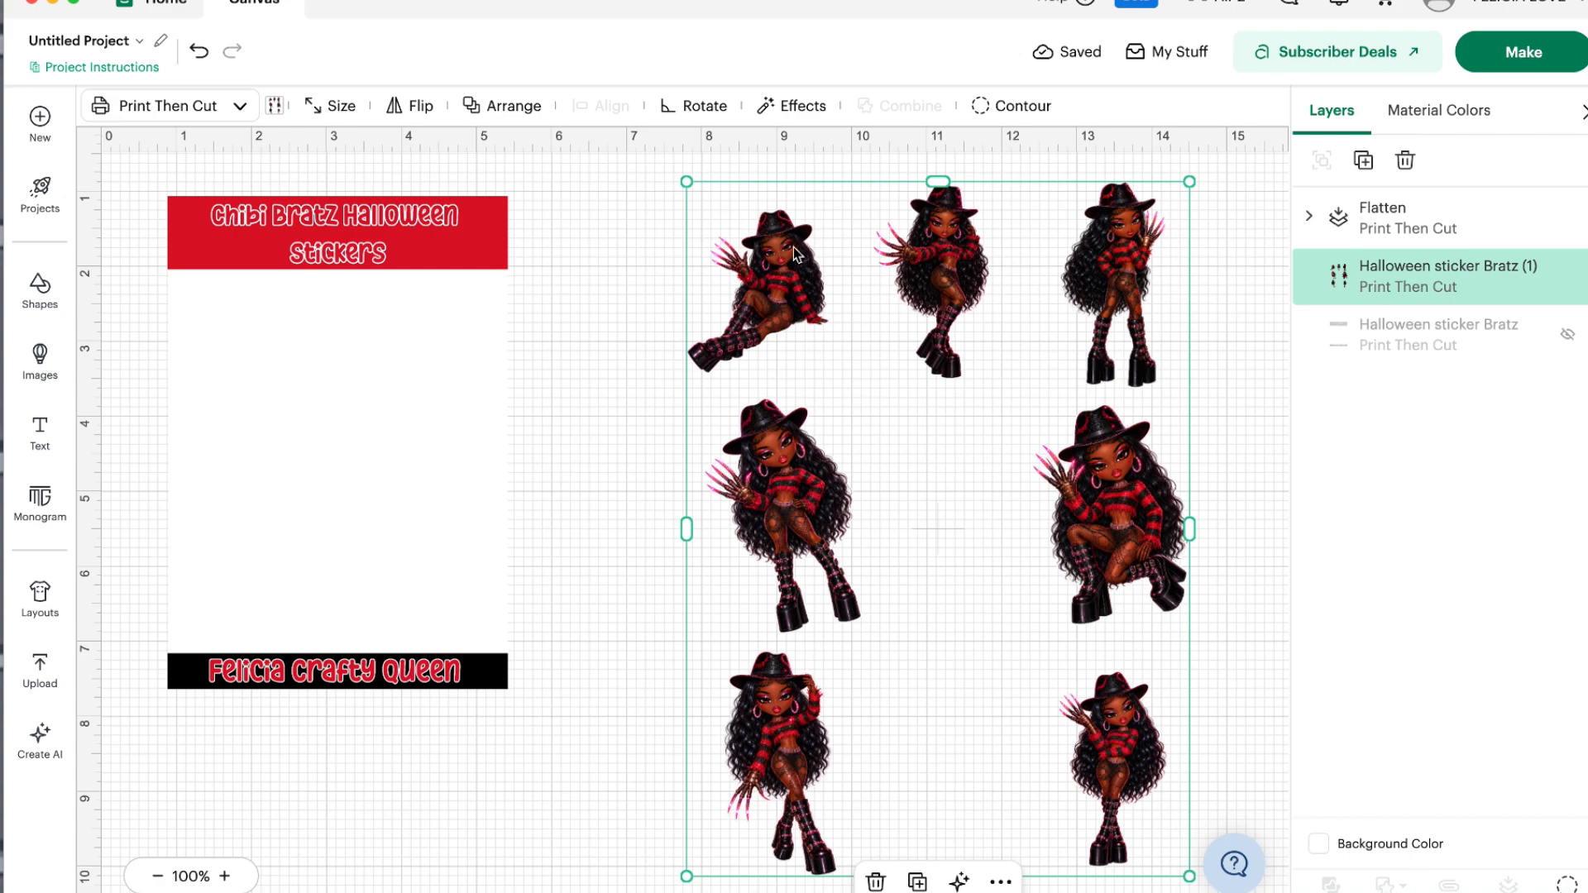
- Apply a Kiss Cut sticker effect to the characters with a thin border filled in black
{"action": "left_click", "coordinate": [811, 109]}
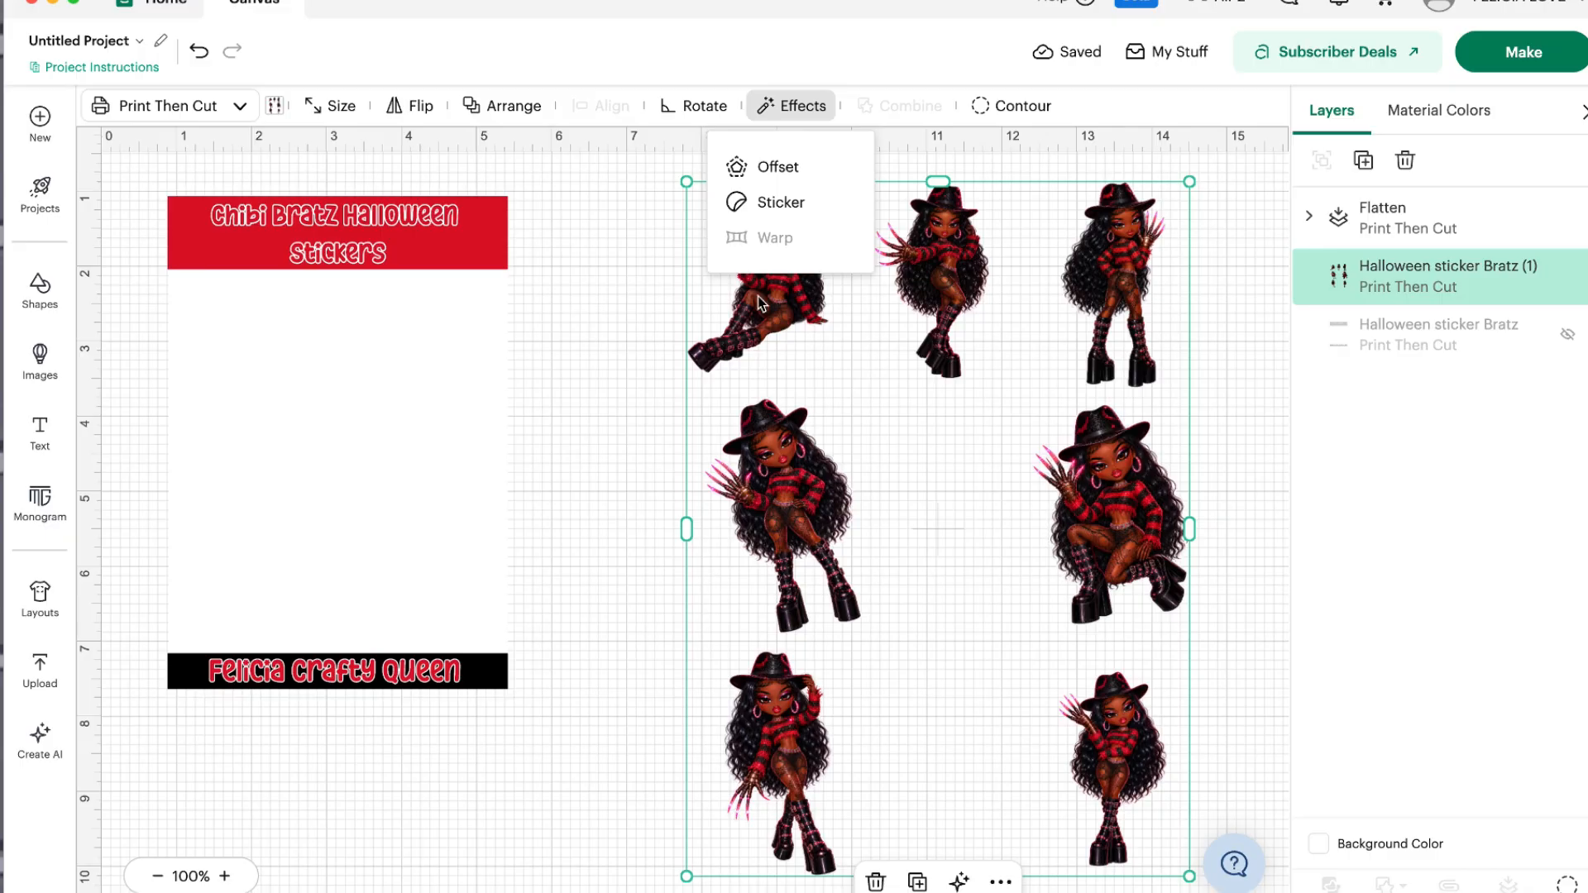
{"action": "left_click", "coordinate": [767, 200]}
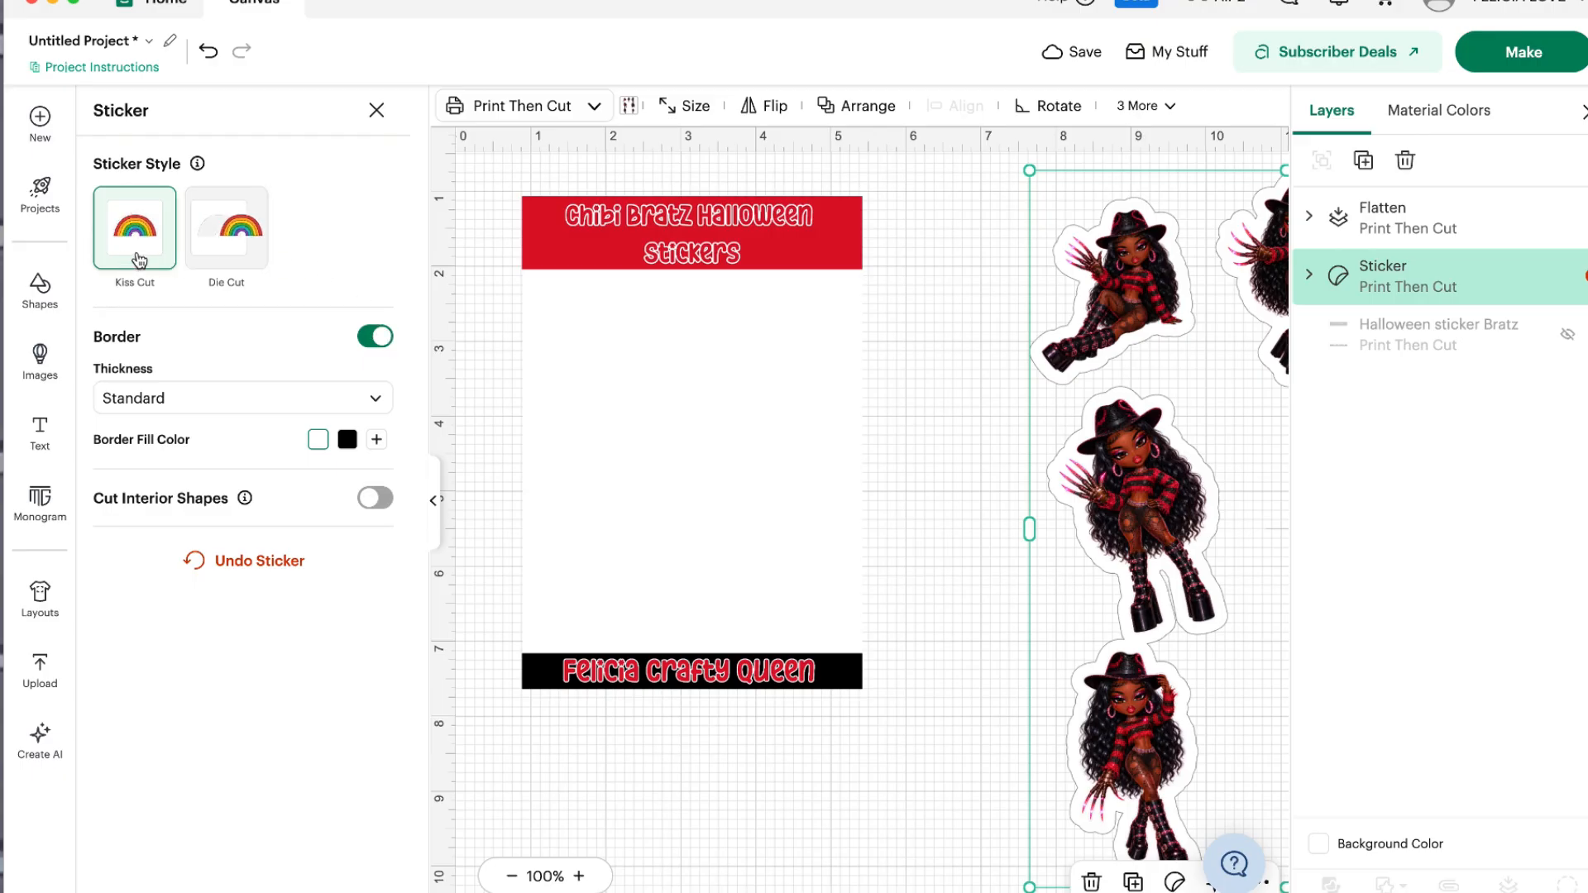
{"action": "left_click", "coordinate": [377, 403]}
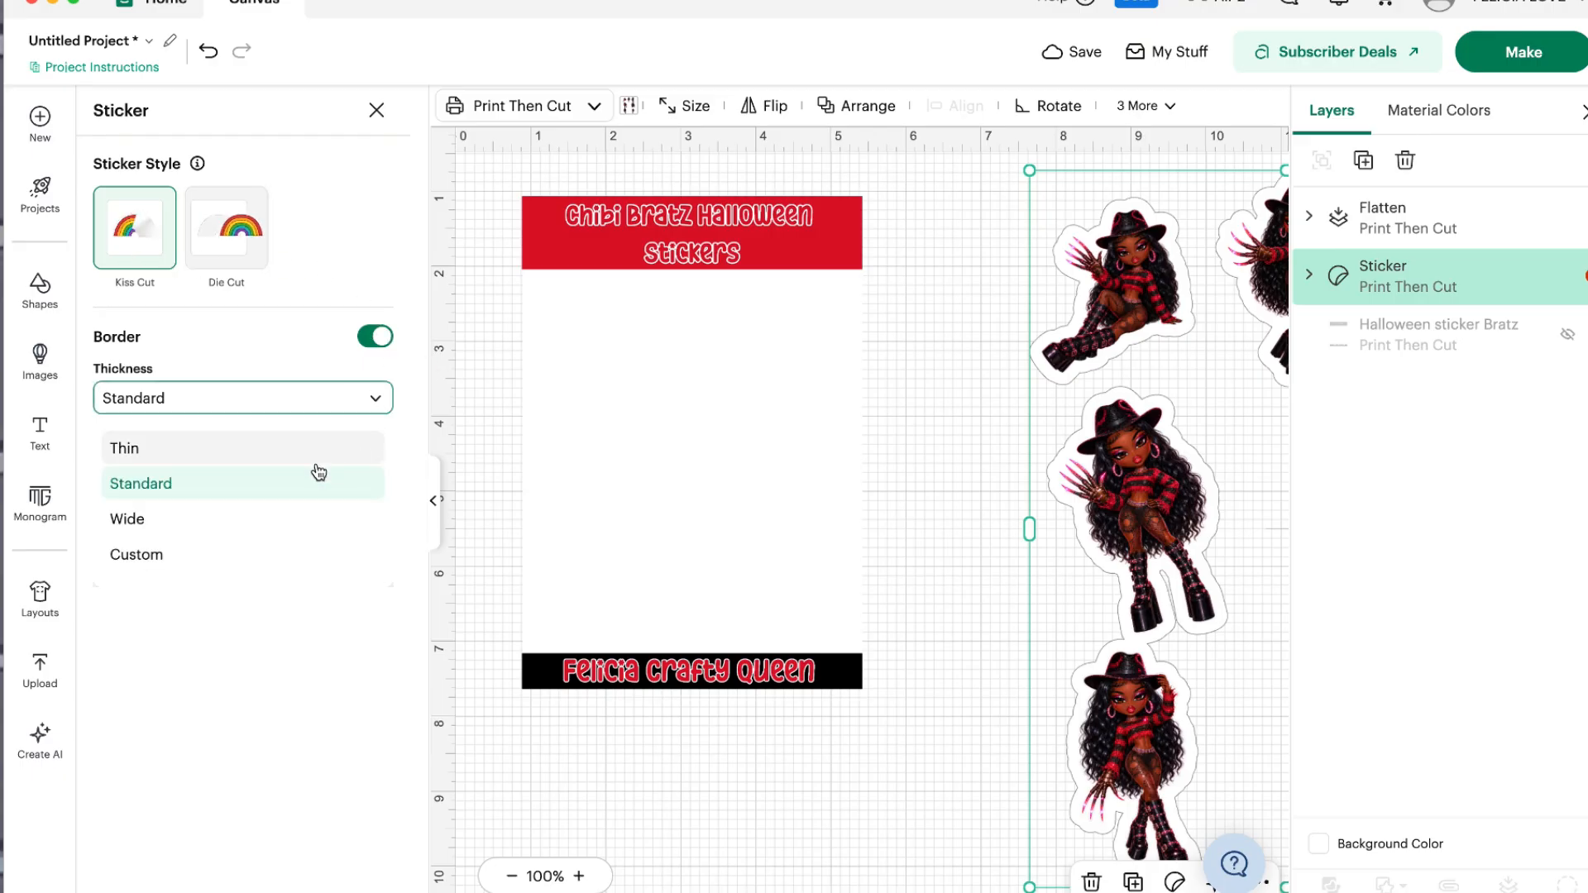
{"action": "left_click", "coordinate": [236, 451]}
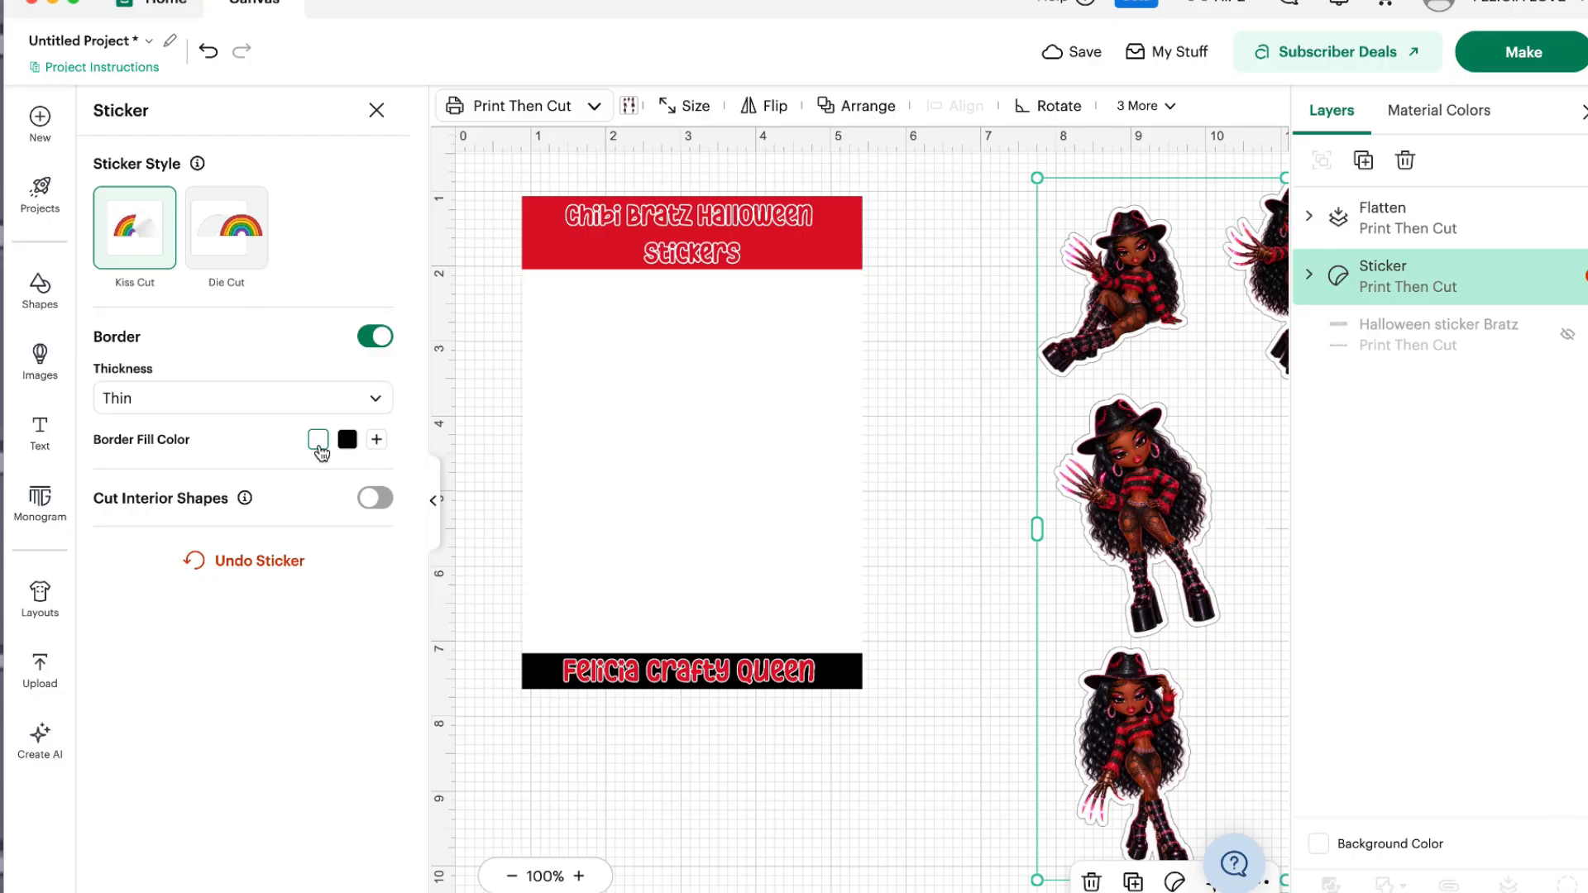
{"action": "left_click", "coordinate": [347, 440]}
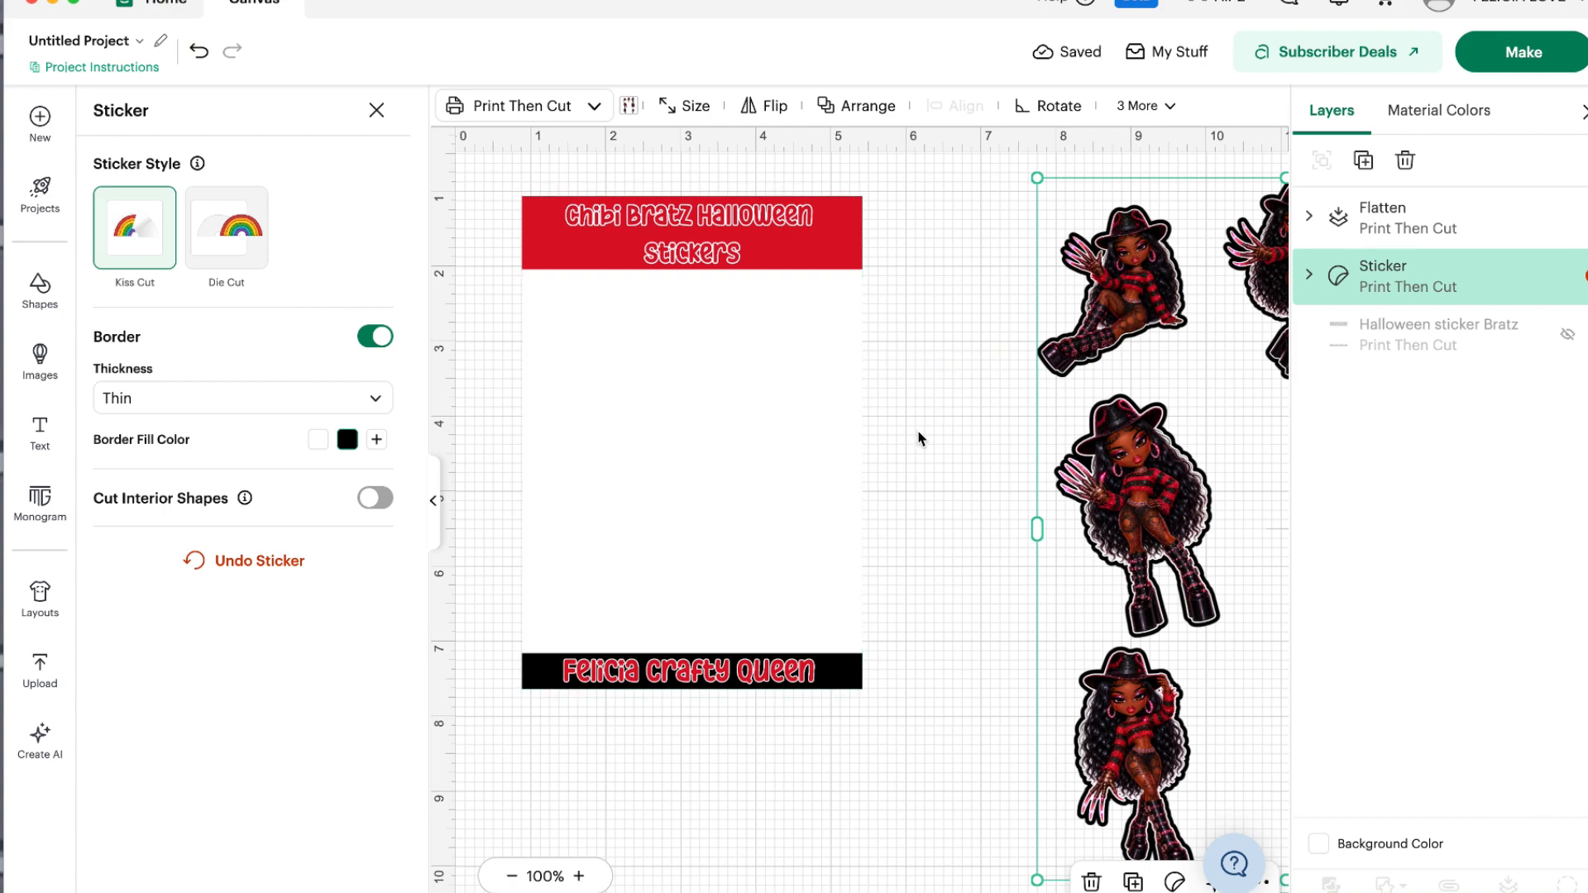
{"action": "left_click", "coordinate": [434, 515]}
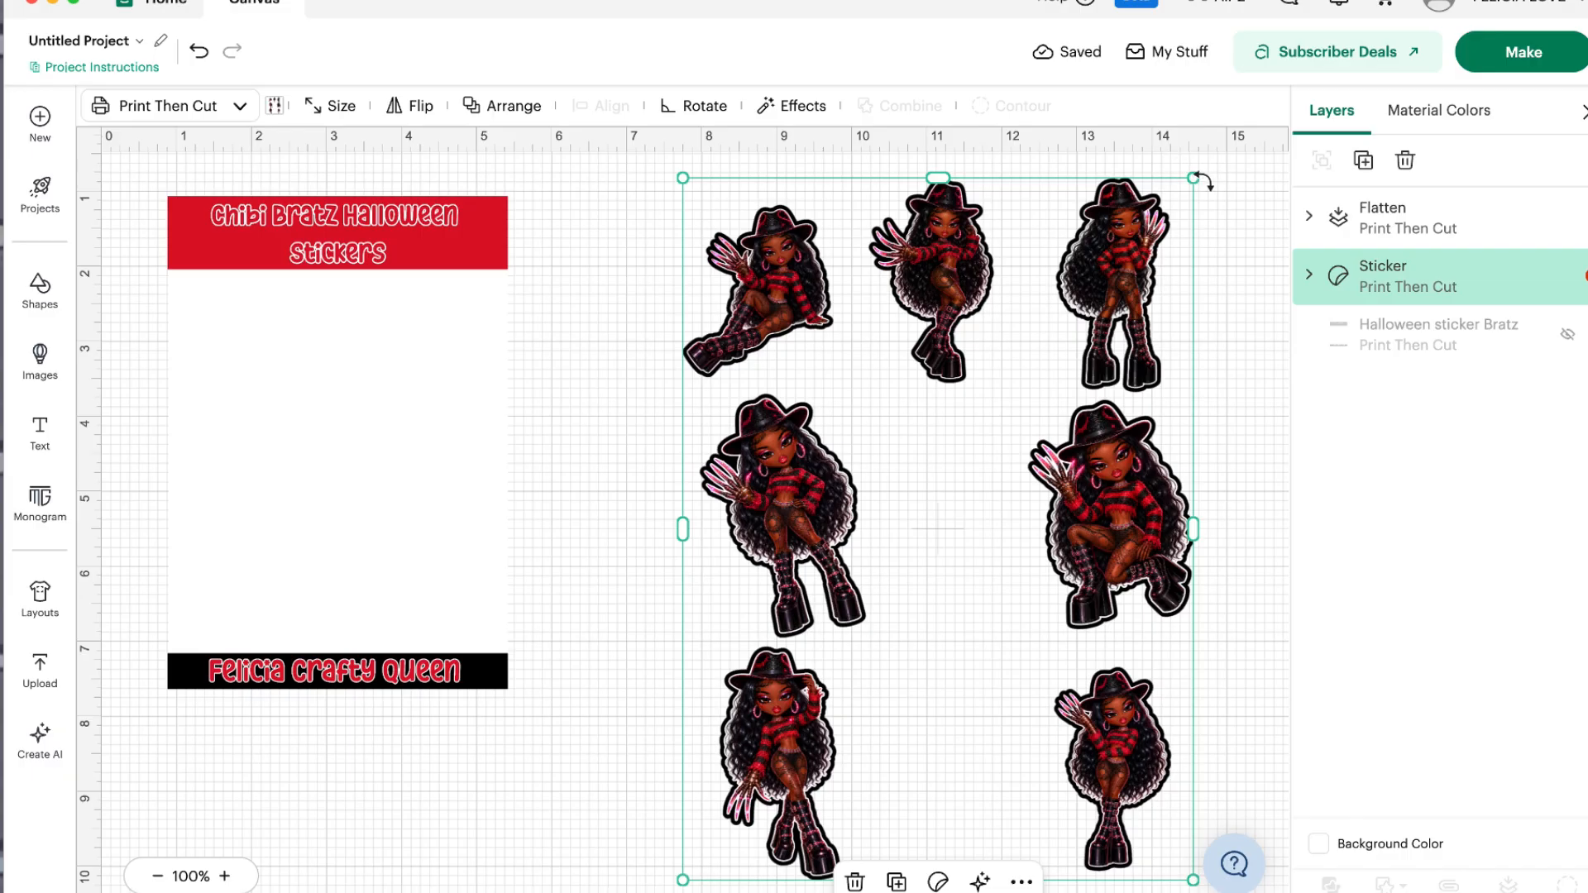
- Shrink the character sticker set to about 4.14 x 5.7 in and move it directly beside the flattened header sheet
{"action": "left_click_drag", "start_coordinate": [1195, 178], "coordinate": [964, 450]}
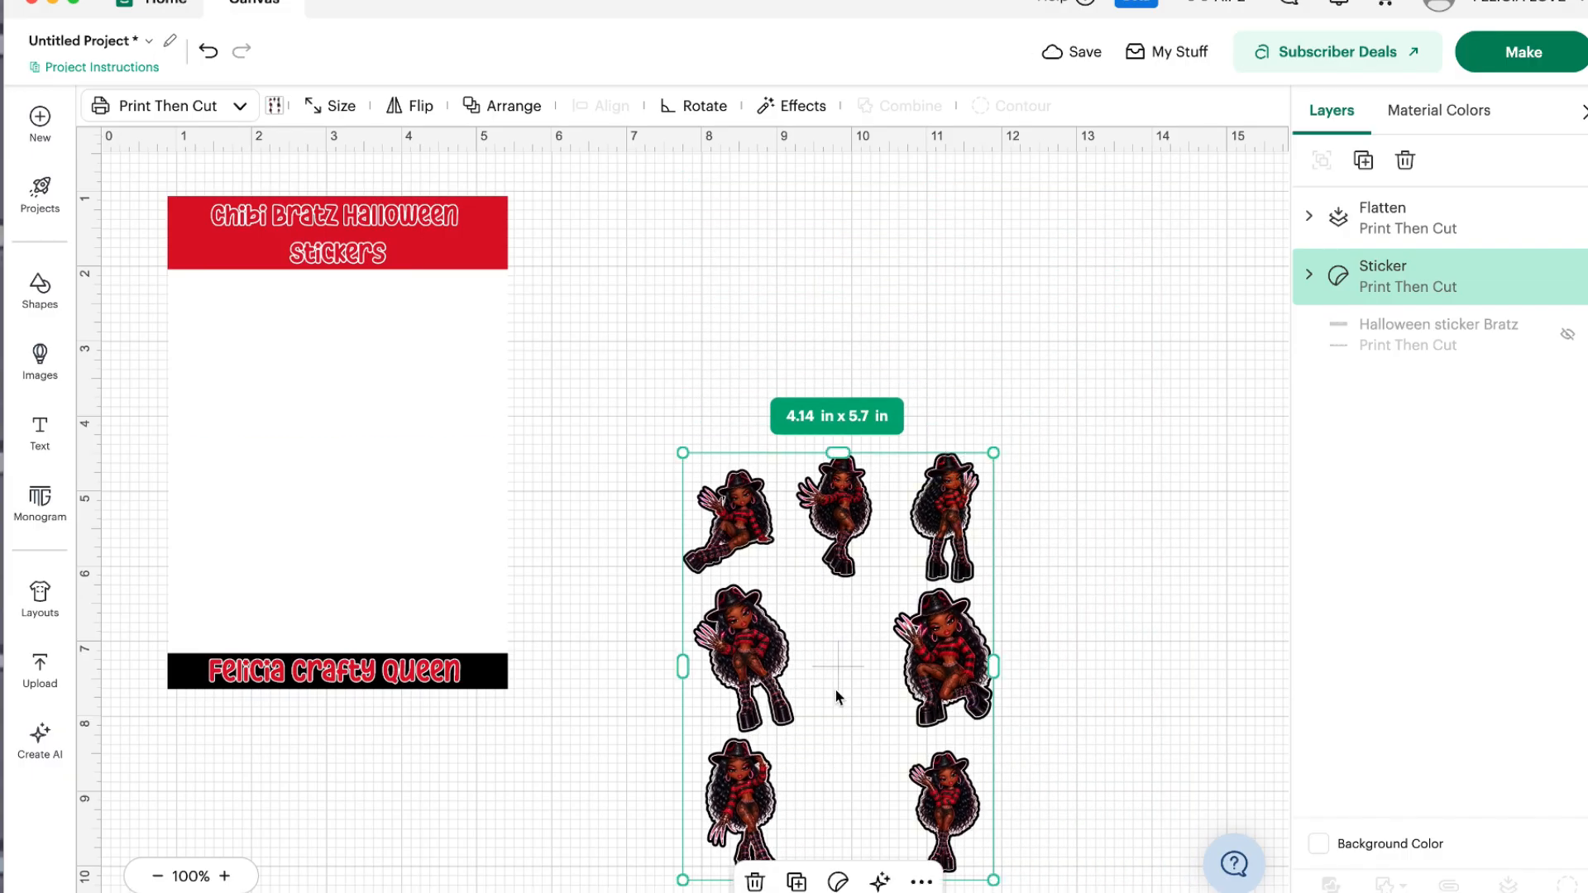
{"action": "left_click", "coordinate": [799, 632]}
{"action": "left_click_drag", "start_coordinate": [799, 633], "coordinate": [788, 625]}
{"action": "left_click", "coordinate": [1011, 592]}
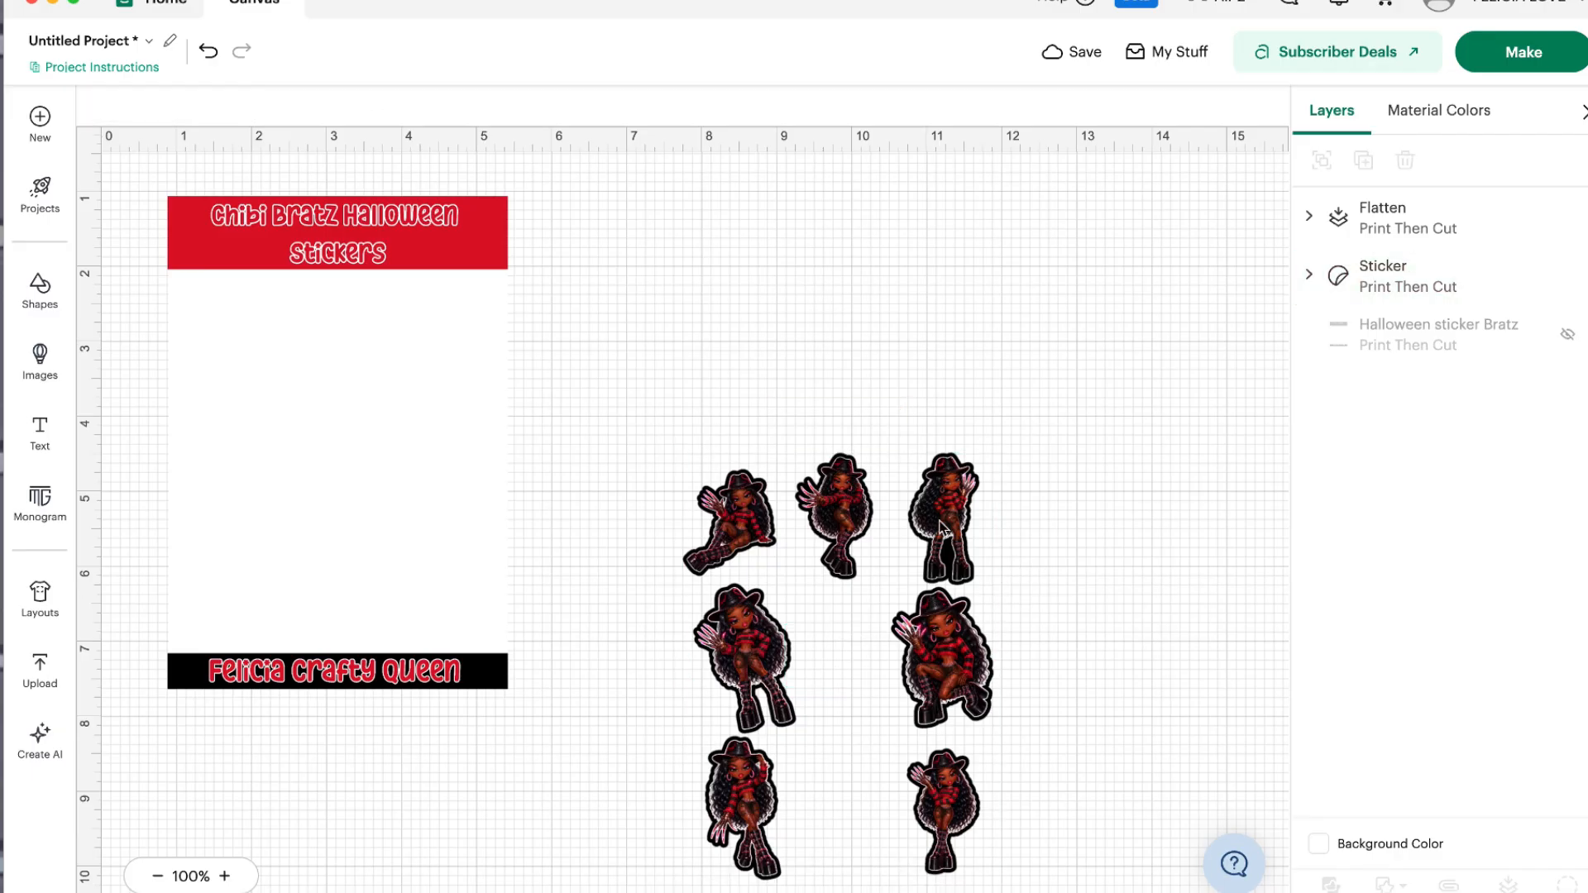
{"action": "left_click_drag", "start_coordinate": [909, 510], "coordinate": [777, 395]}
- Bring the character sticker set to the front of the flattened header sheet
{"action": "right_click", "coordinate": [782, 399]}
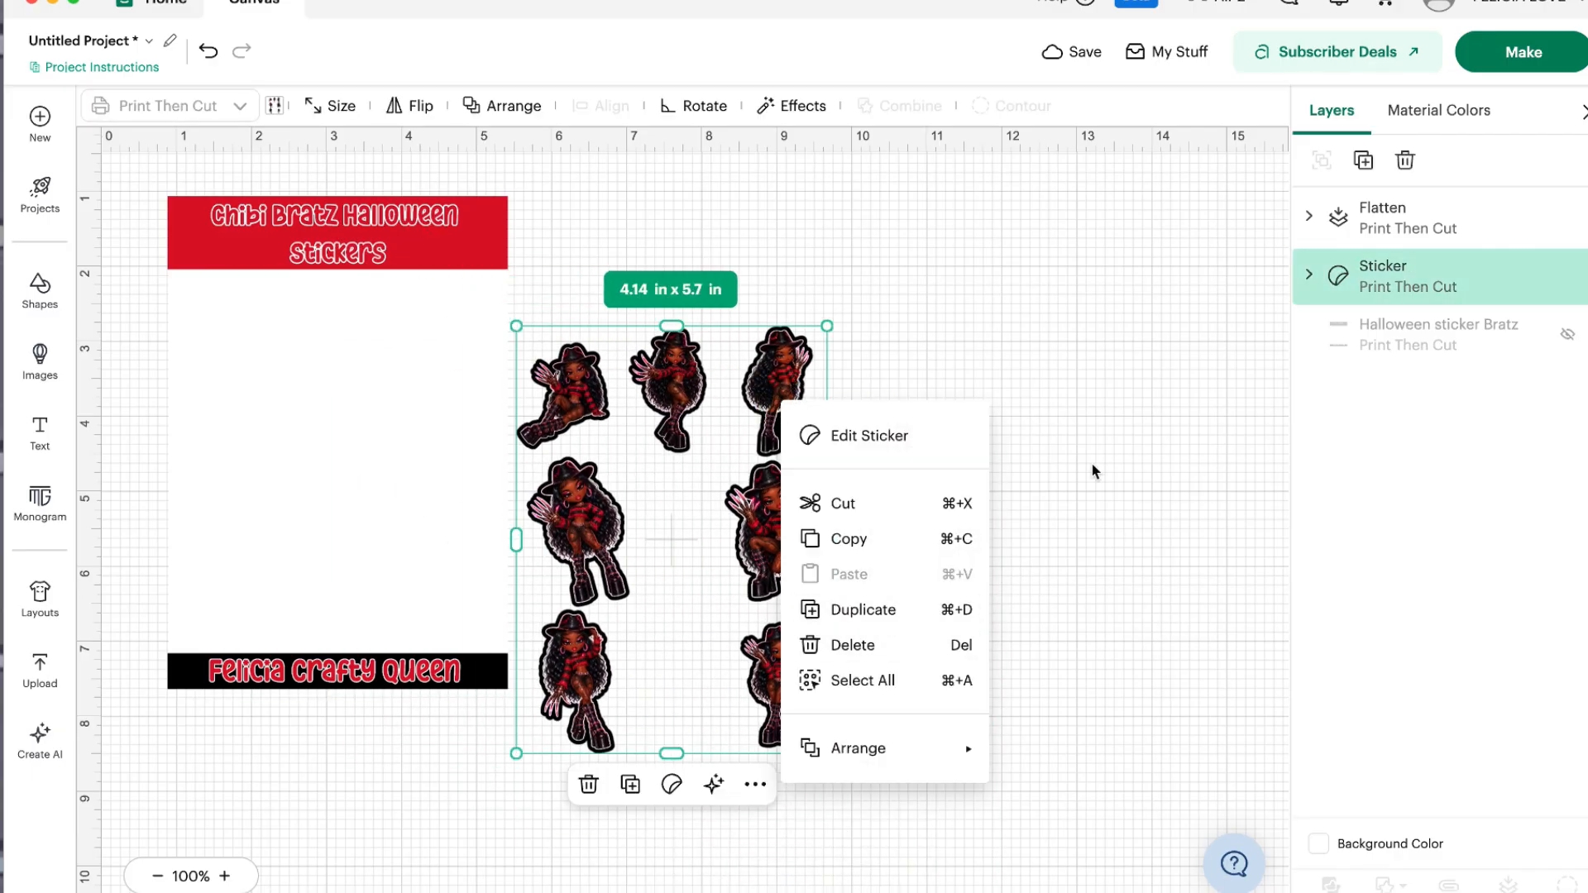
{"action": "left_click", "coordinate": [1090, 434]}
{"action": "left_click", "coordinate": [819, 421]}
{"action": "left_click", "coordinate": [770, 381]}
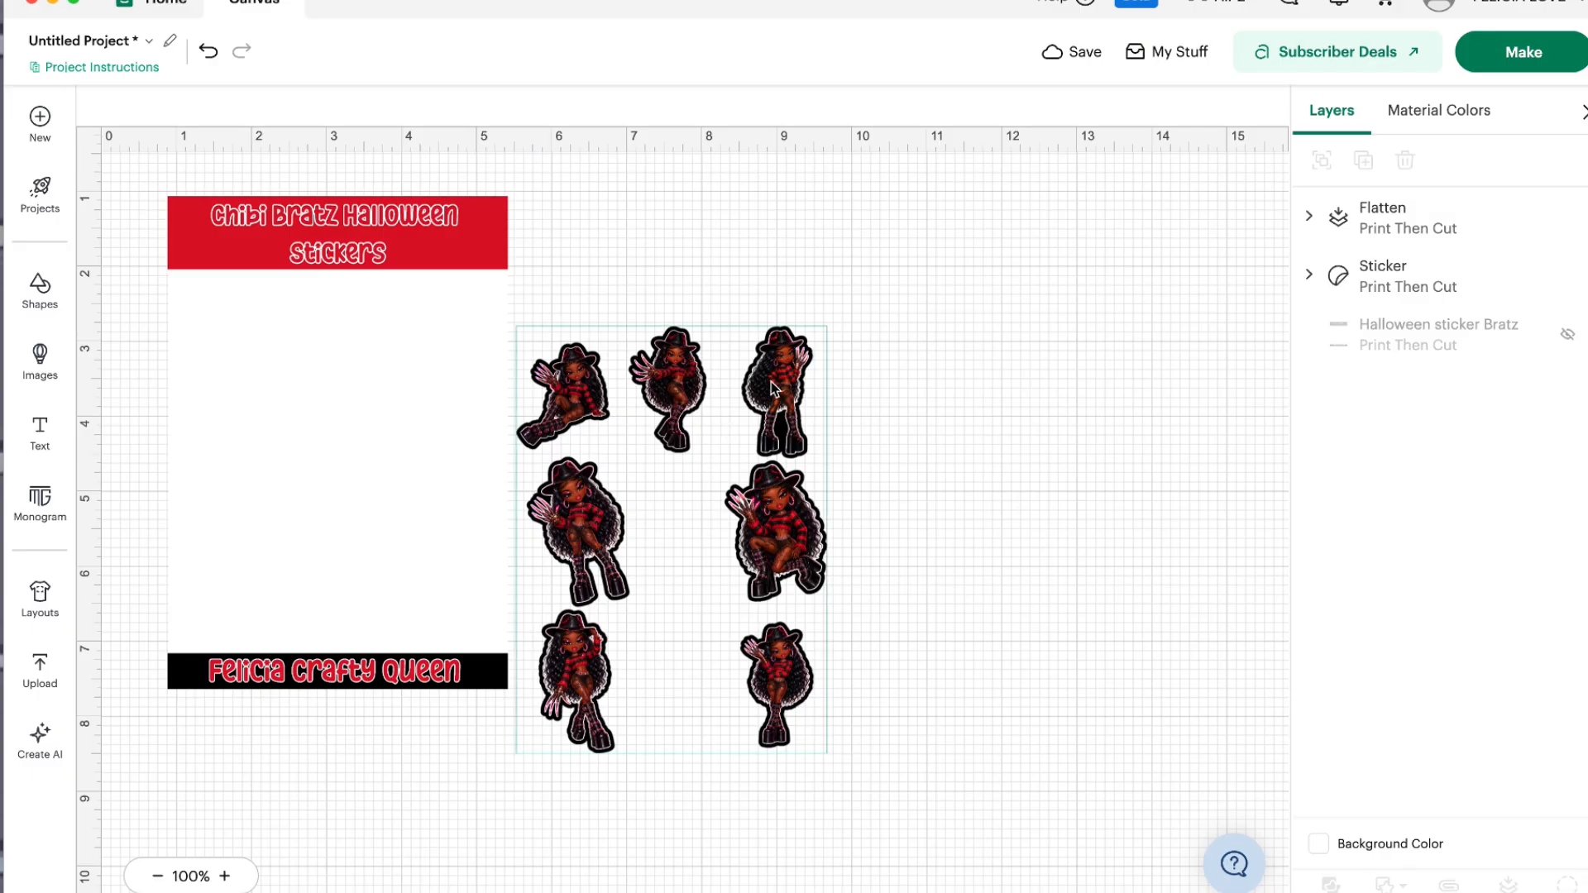
{"action": "right_click", "coordinate": [771, 381]}
{"action": "mouse_move", "coordinate": [886, 744]}
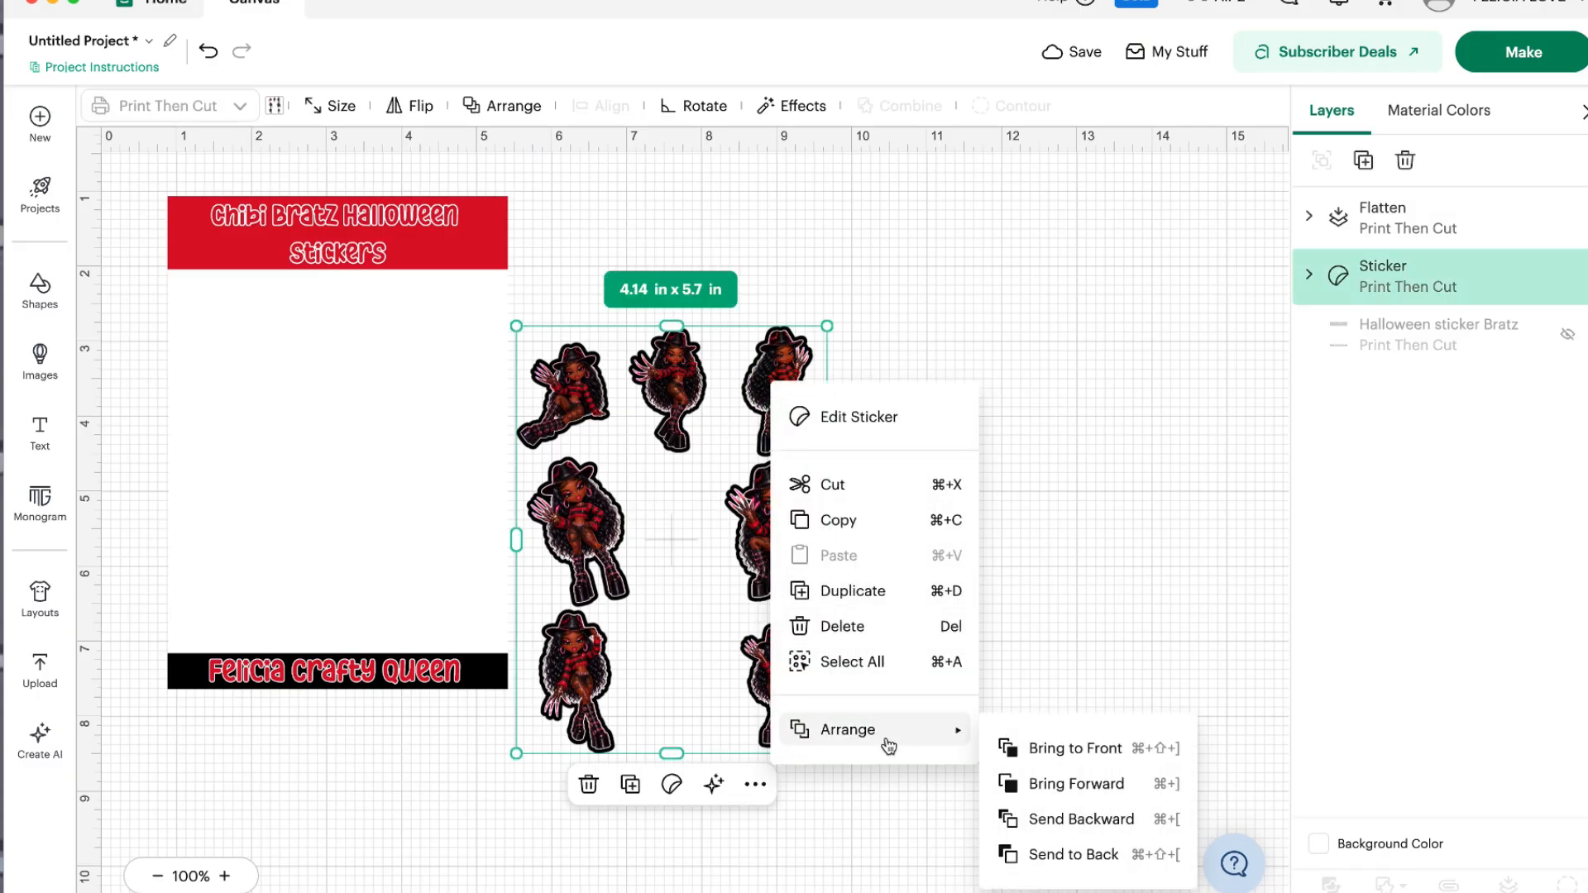
{"action": "left_click", "coordinate": [1059, 748]}
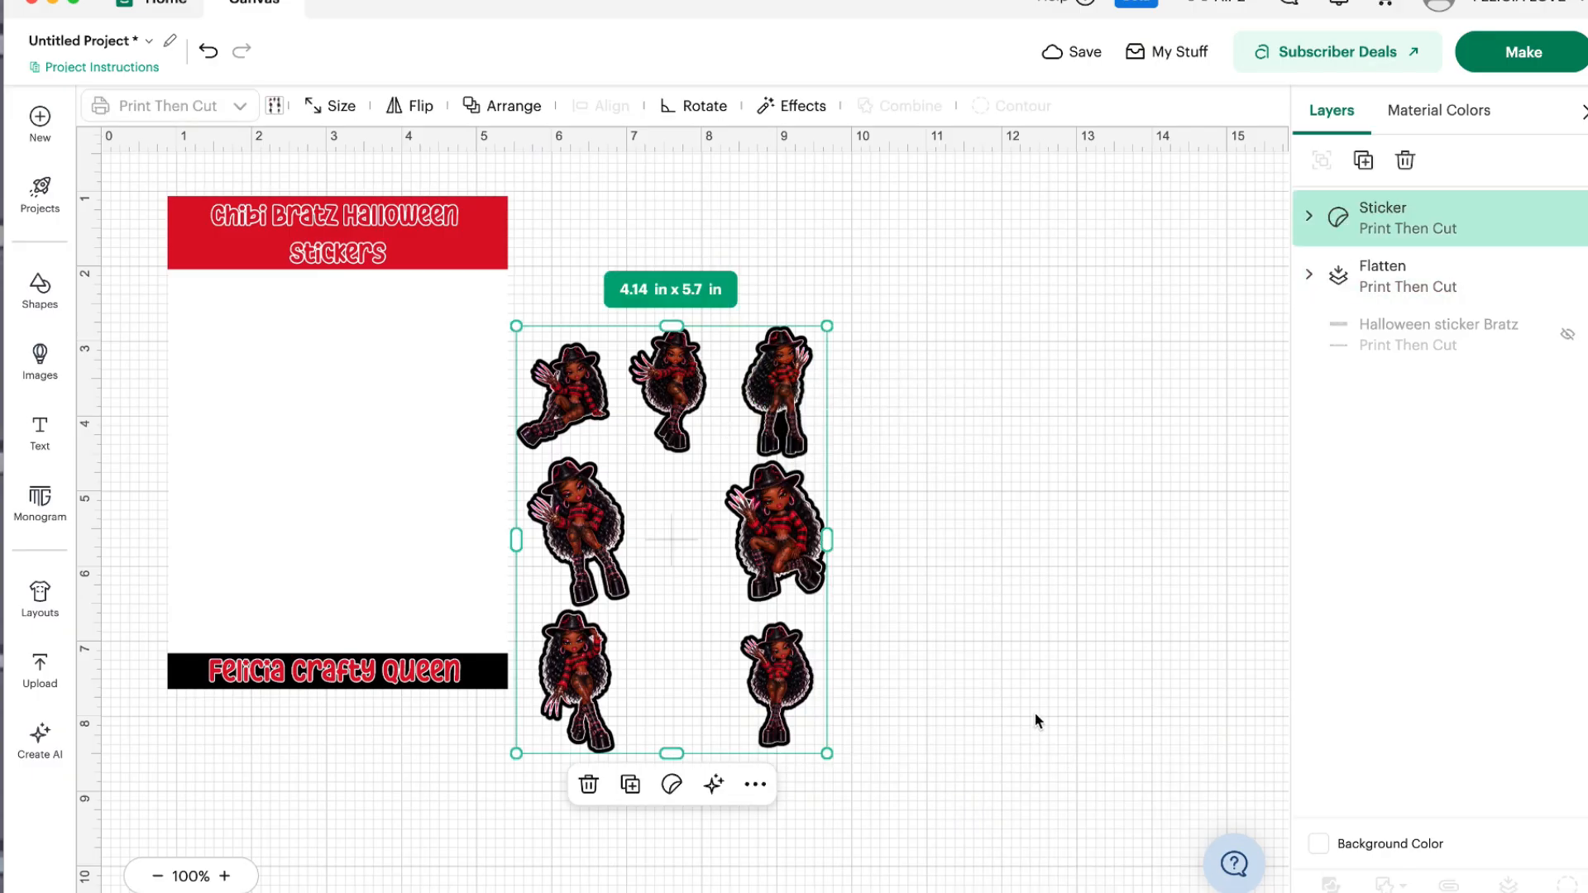
- Place the sticker set over the header sheet's white area and resize it to about 3.7 x 4.87 in
{"action": "left_click", "coordinate": [700, 542]}
{"action": "left_click", "coordinate": [763, 396]}
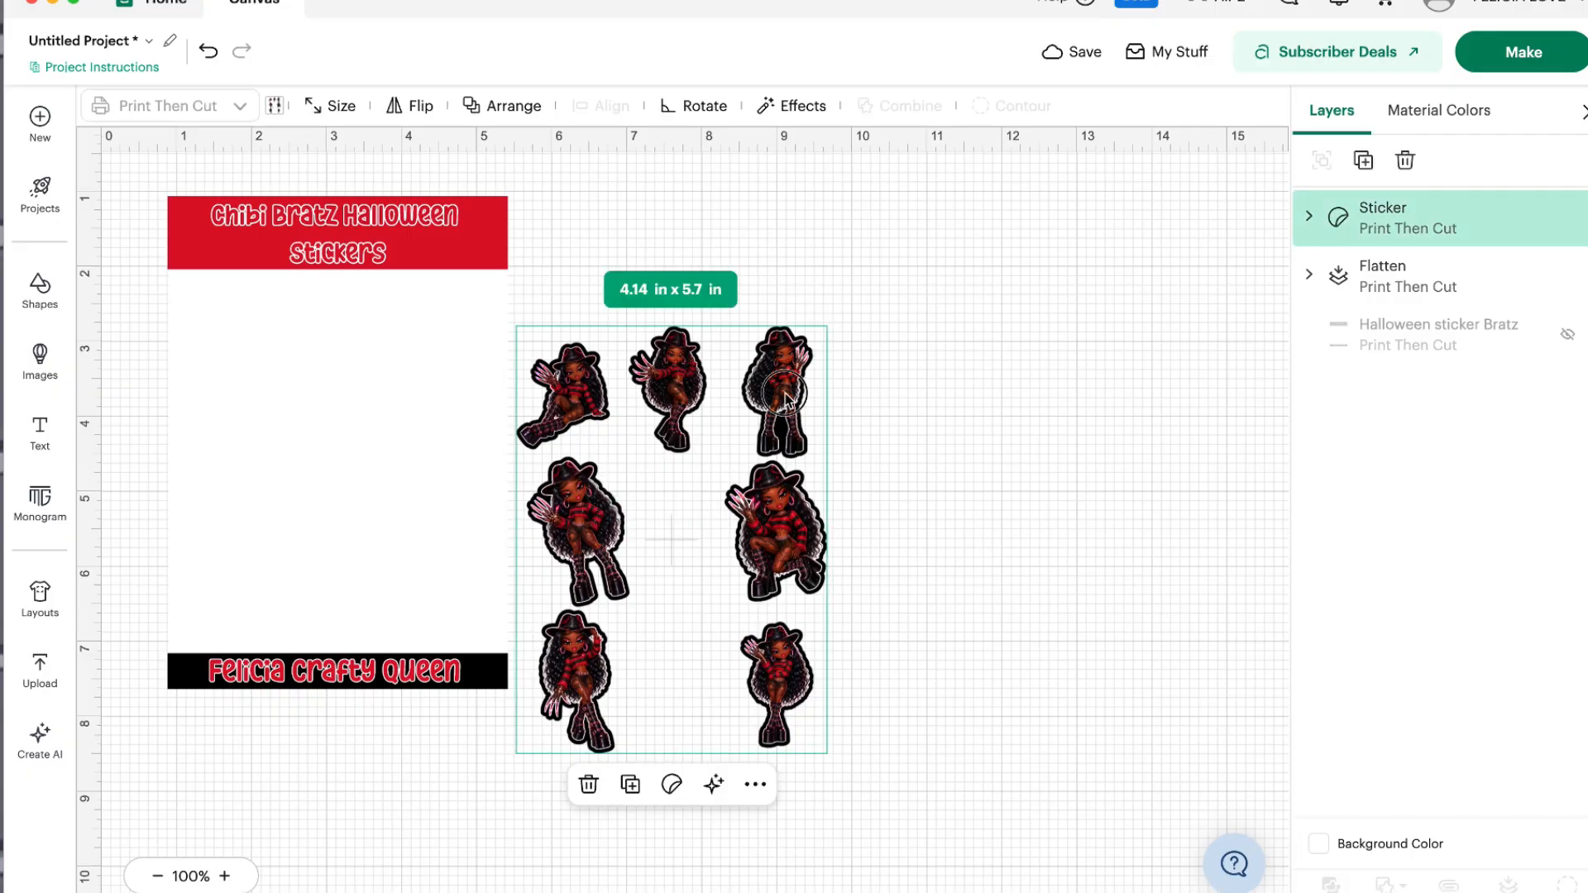
{"action": "left_click_drag", "start_coordinate": [762, 395], "coordinate": [452, 335]}
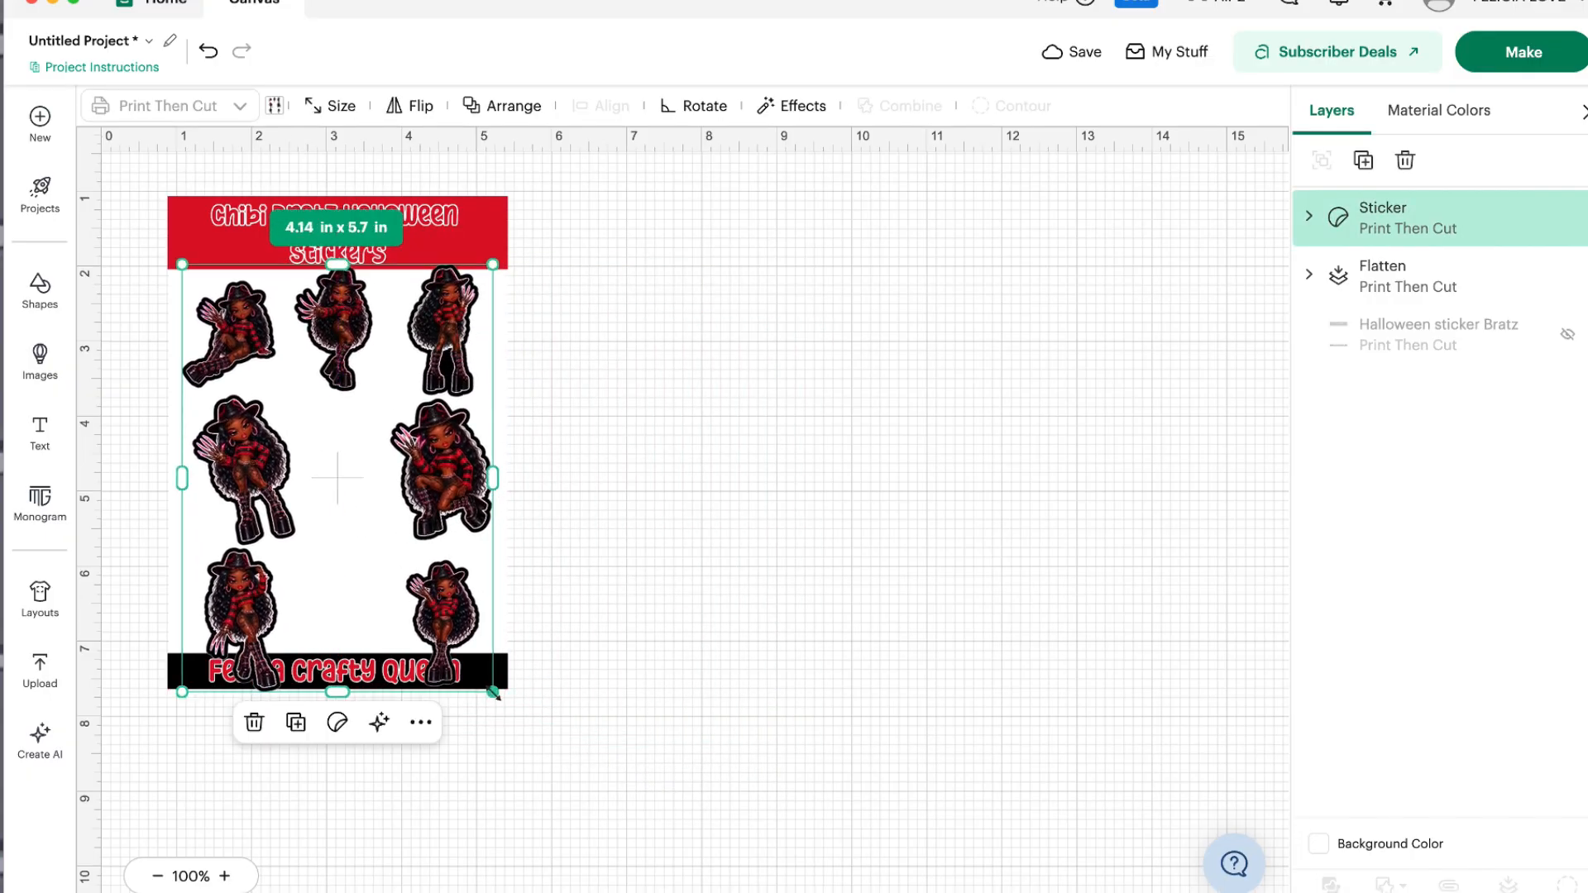
{"action": "left_click_drag", "start_coordinate": [494, 693], "coordinate": [459, 572]}
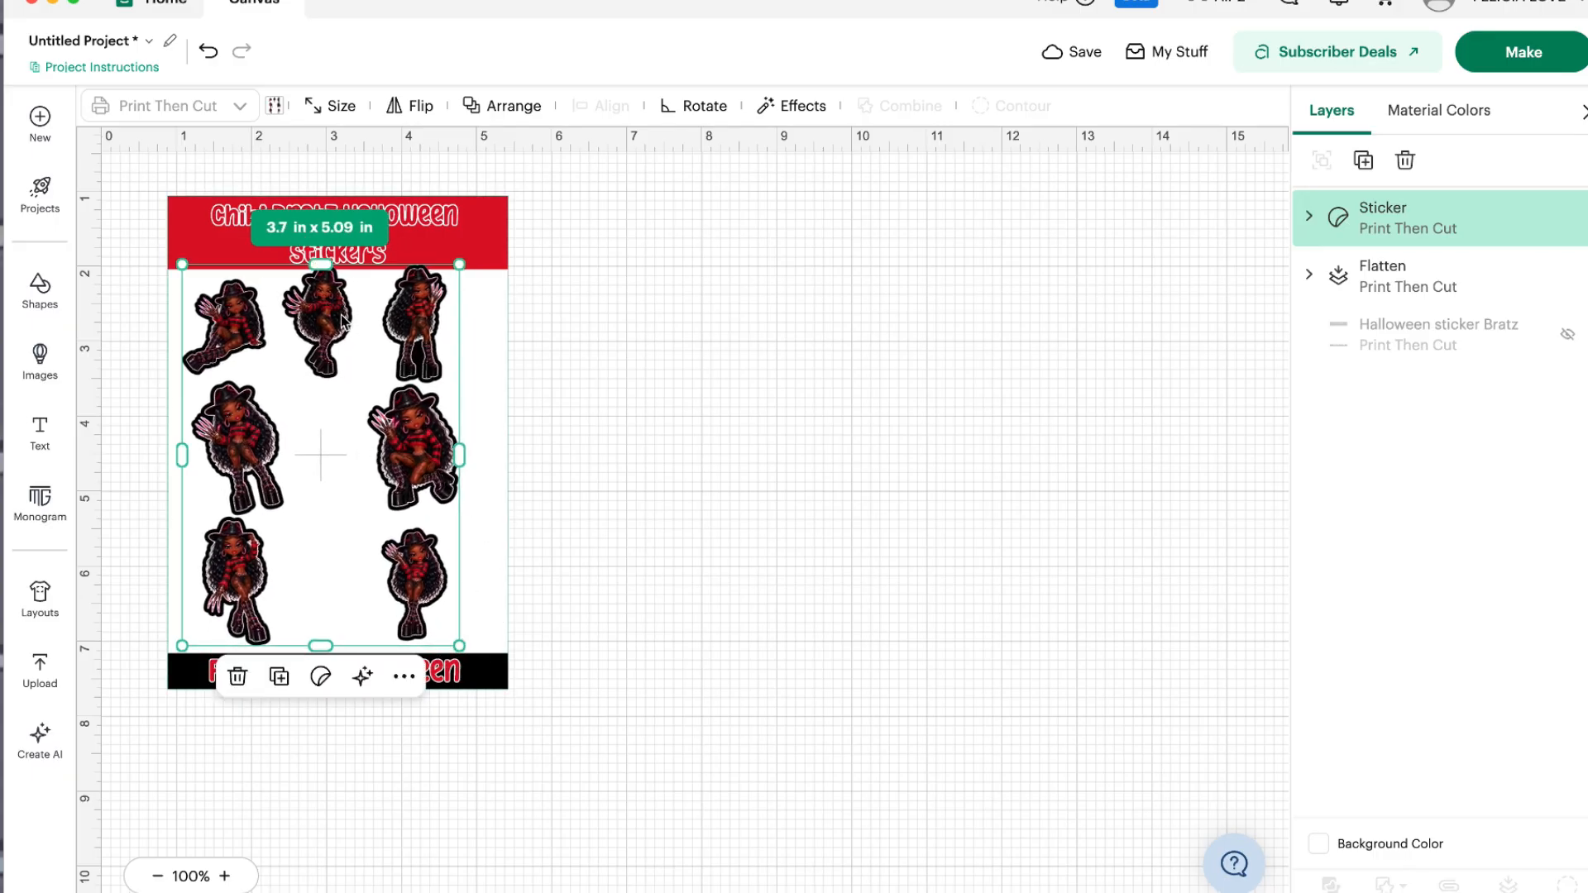
{"action": "left_click_drag", "start_coordinate": [320, 264], "coordinate": [320, 280]}
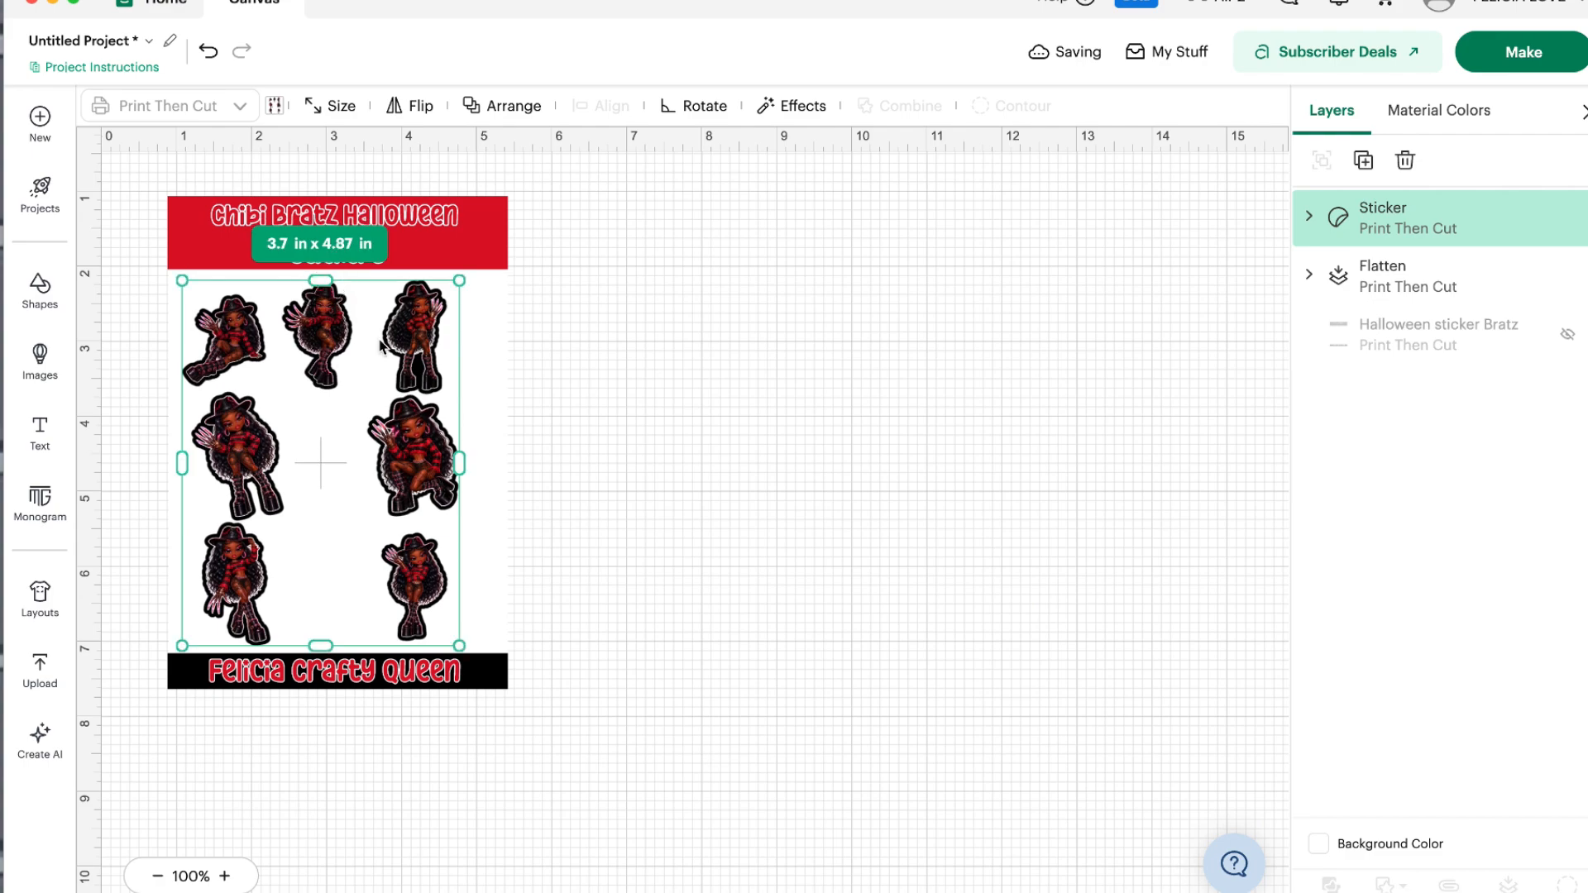
- Nudge the flattened header sheet slightly right and up, and widen the sticker set to about 4.35 in
{"action": "left_click_drag", "start_coordinate": [328, 466], "coordinate": [337, 462]}
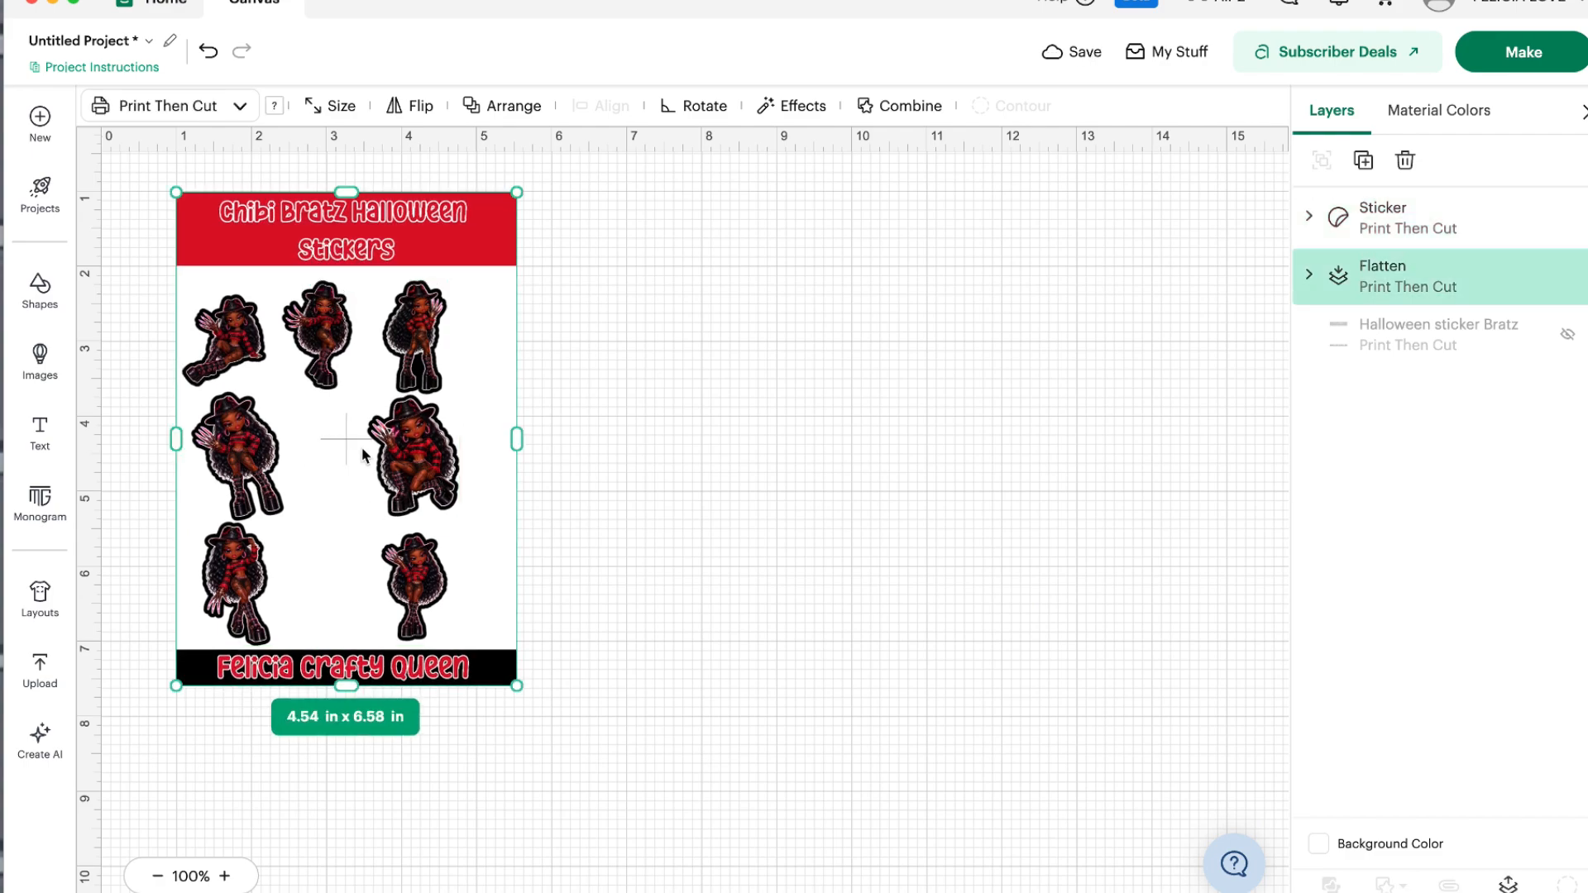
{"action": "left_click", "coordinate": [422, 444]}
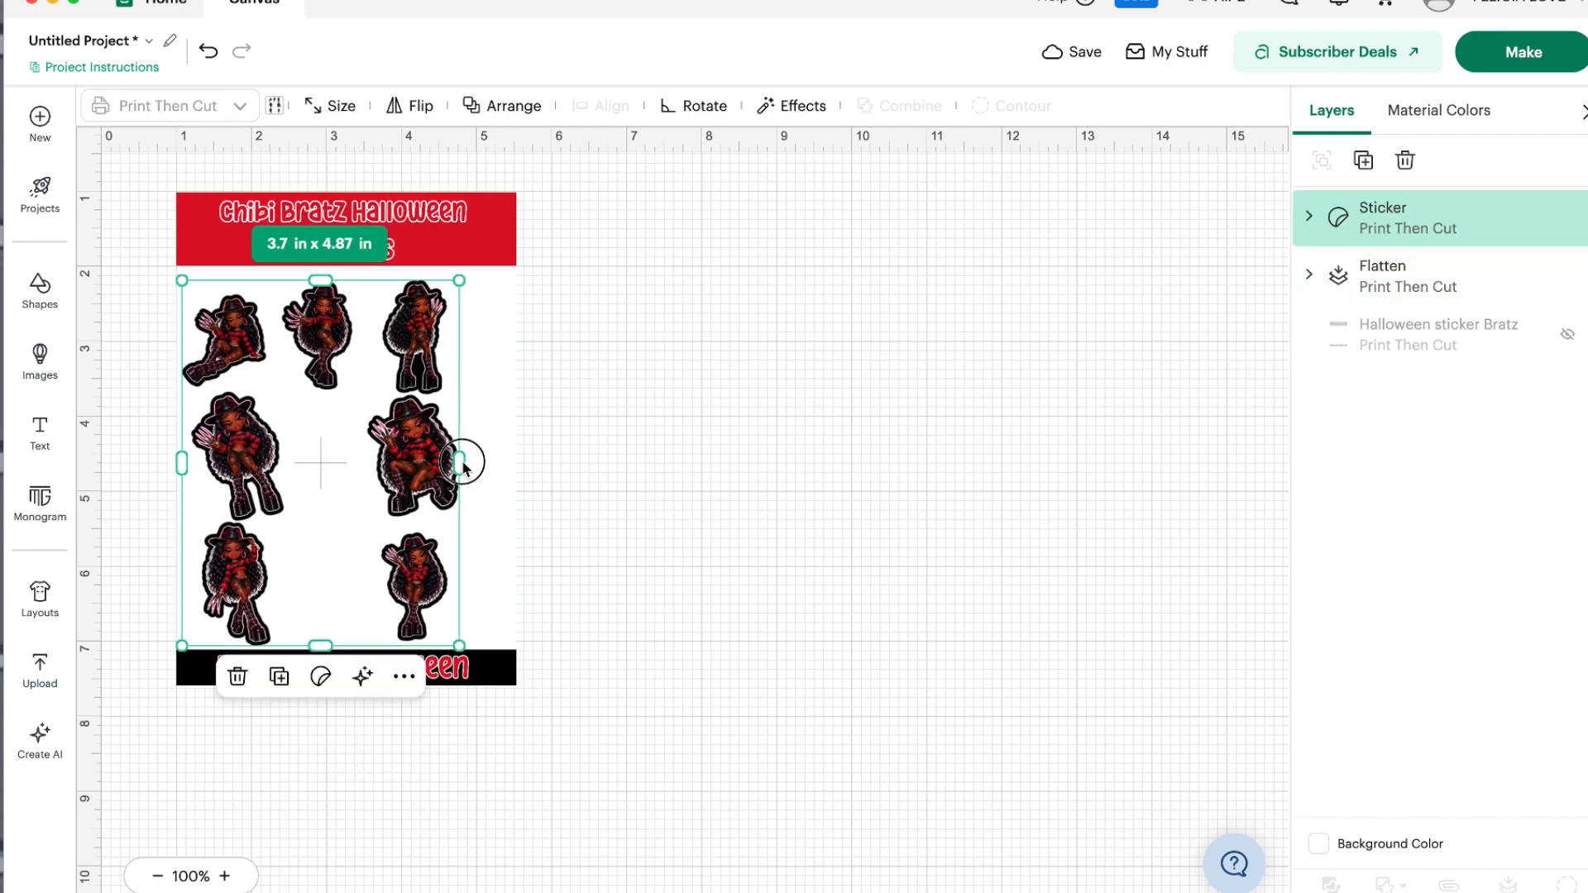
{"action": "left_click_drag", "start_coordinate": [468, 460], "coordinate": [509, 461]}
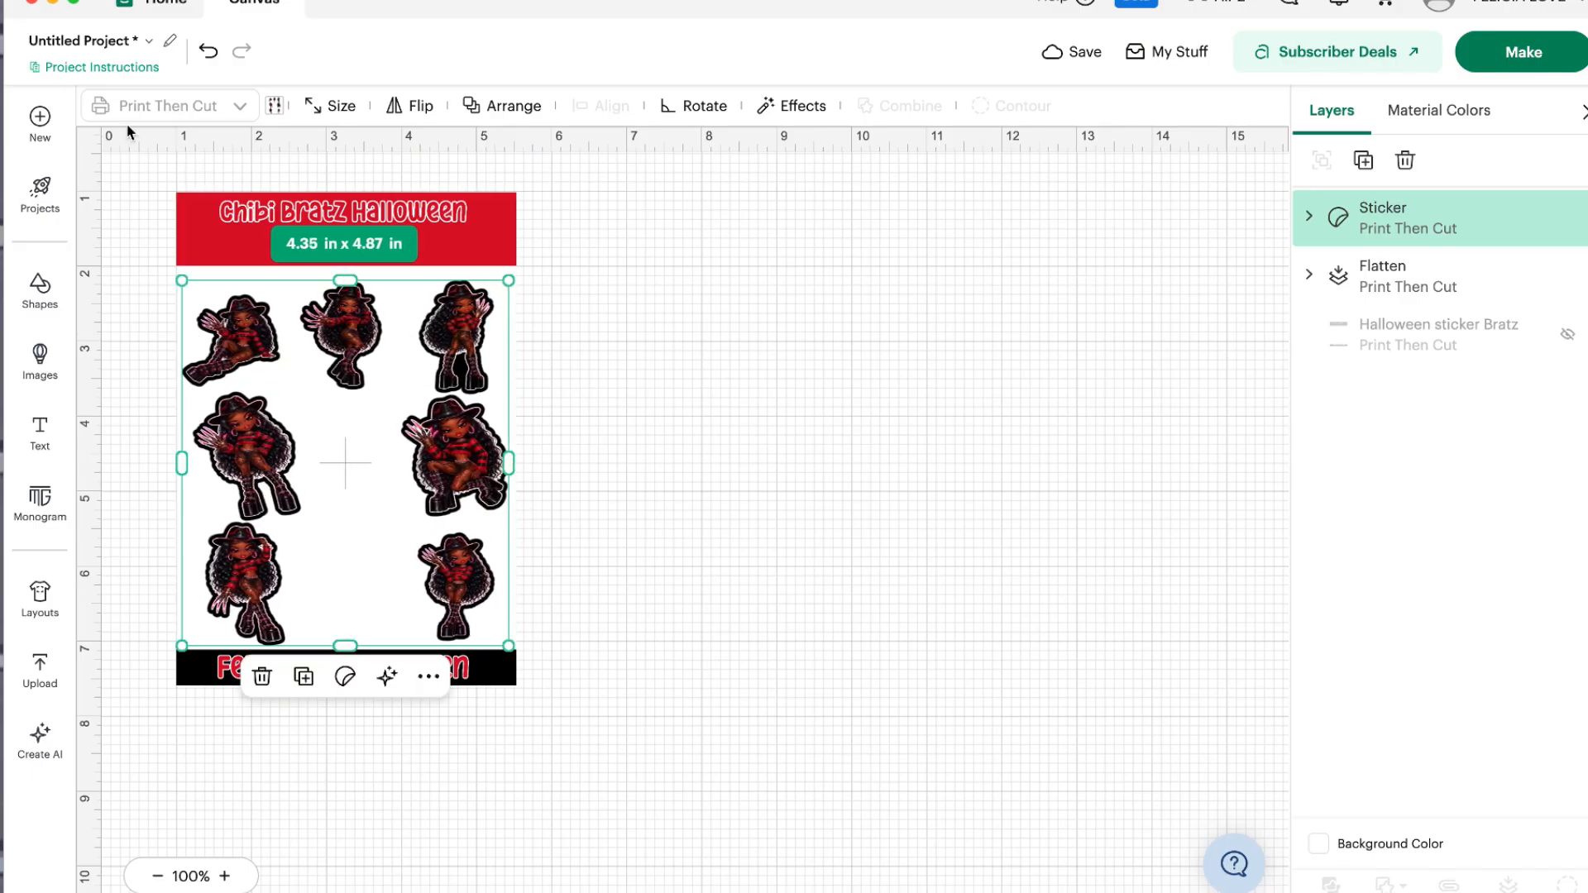
{"action": "left_click", "coordinate": [813, 589]}
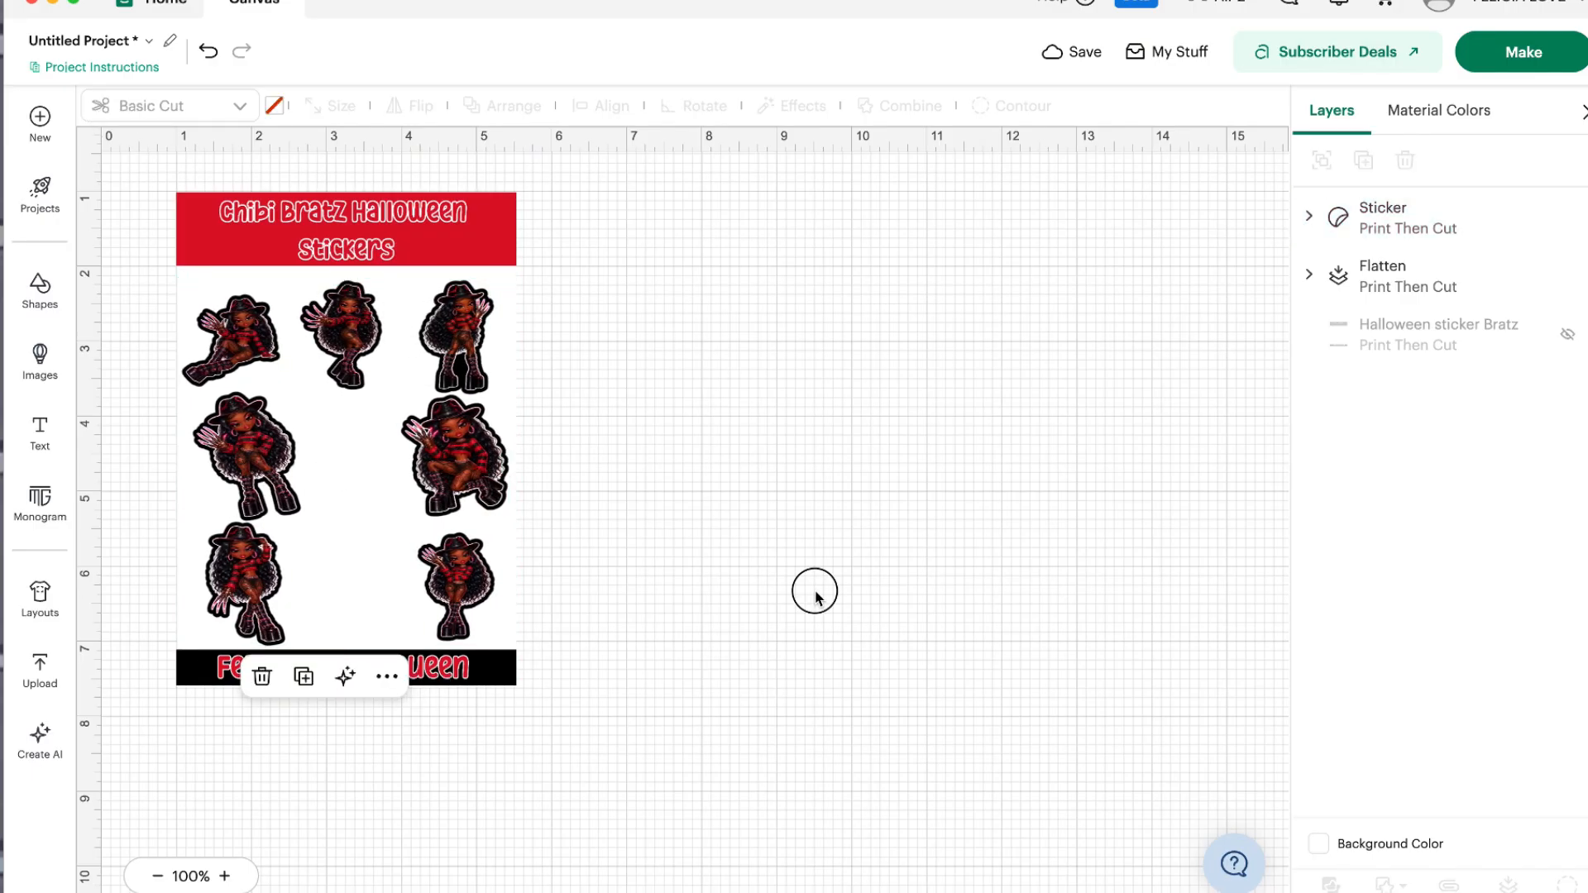
- Change the canvas background color to dark gray
{"action": "left_click", "coordinate": [1327, 846]}
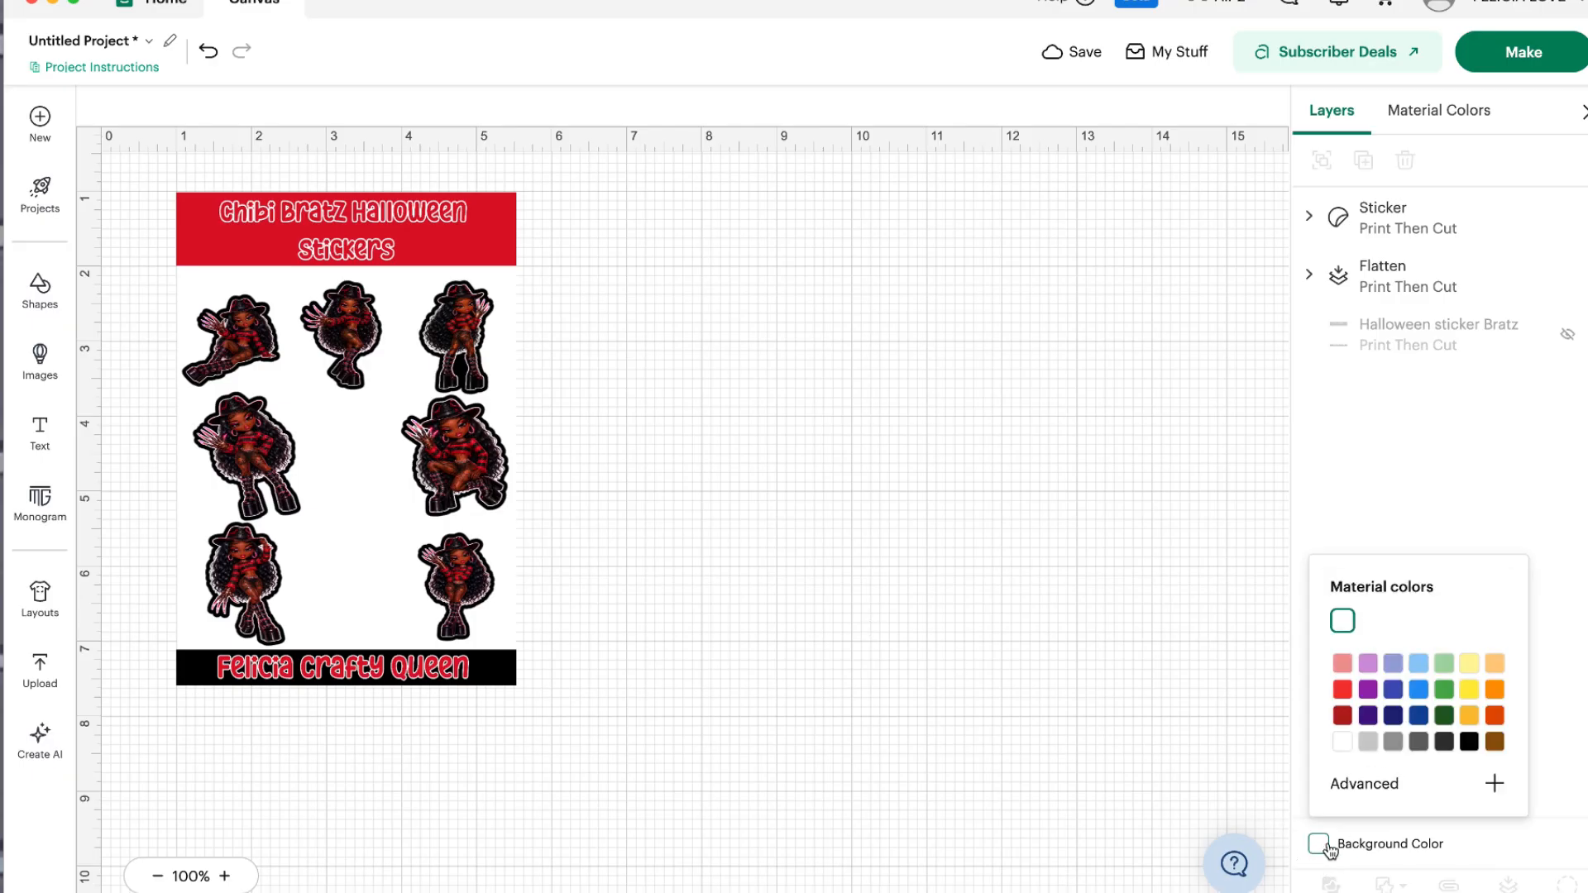
{"action": "left_click", "coordinate": [1393, 741]}
{"action": "left_click", "coordinate": [449, 567]}
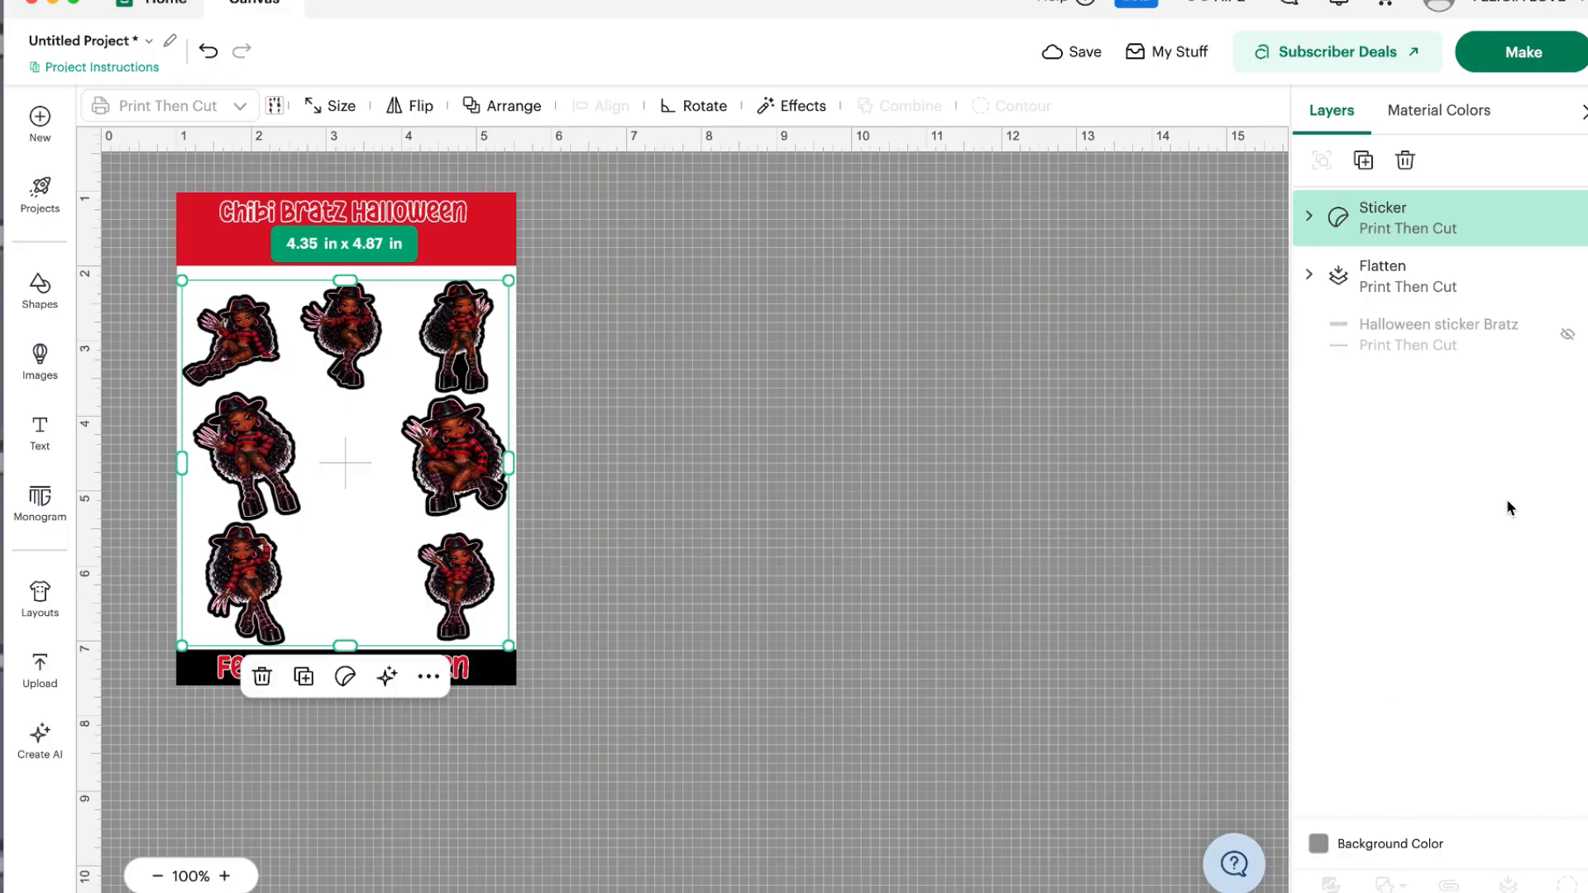
{"action": "left_click", "coordinate": [1320, 844]}
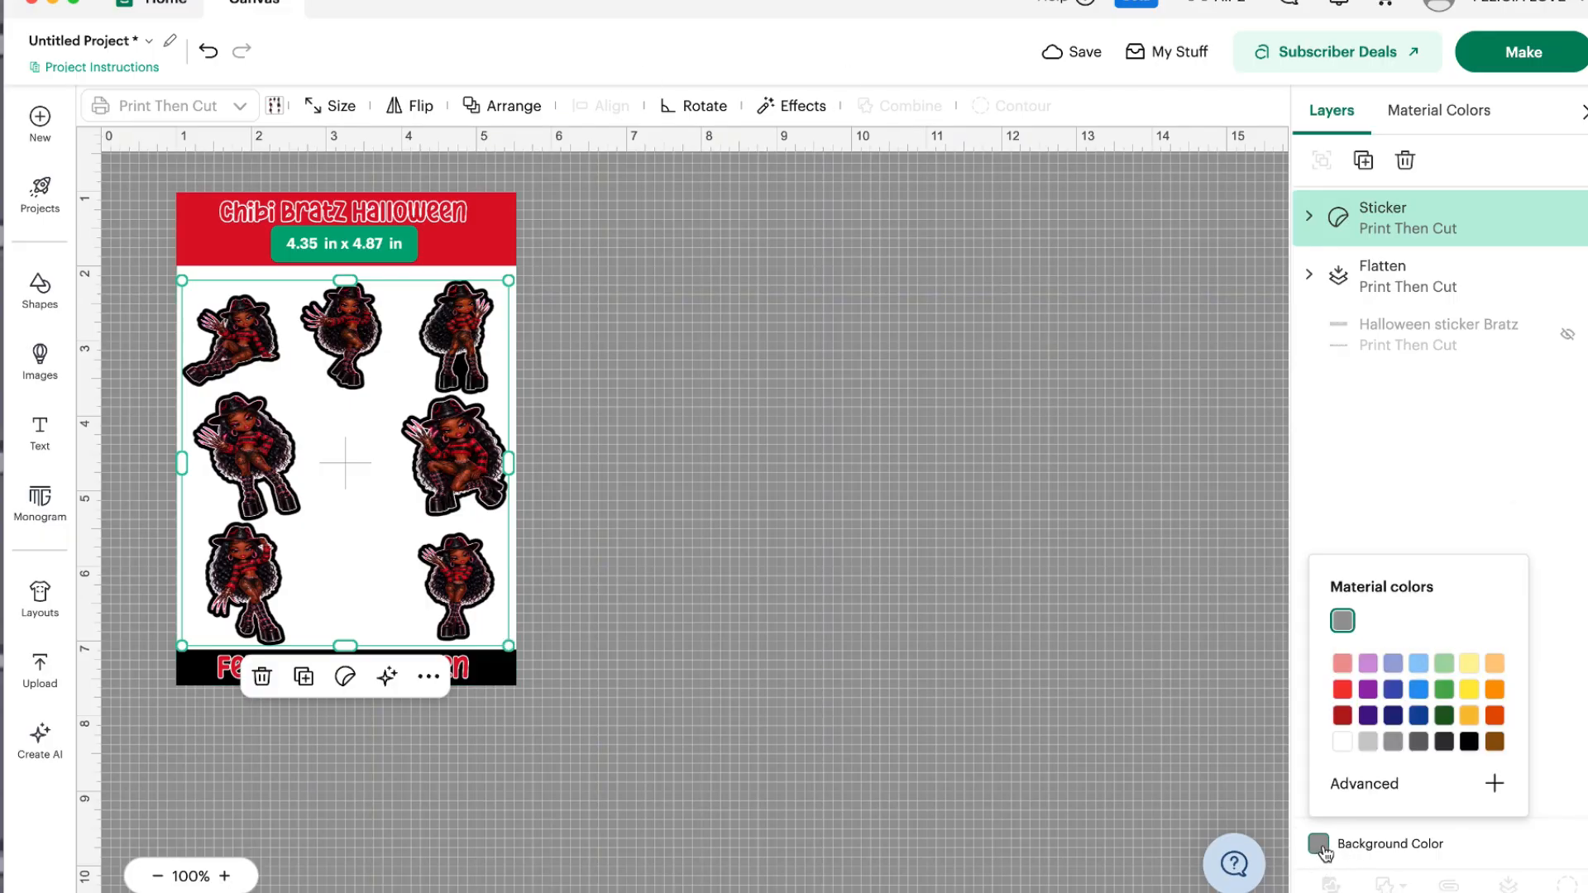
{"action": "left_click", "coordinate": [1429, 746]}
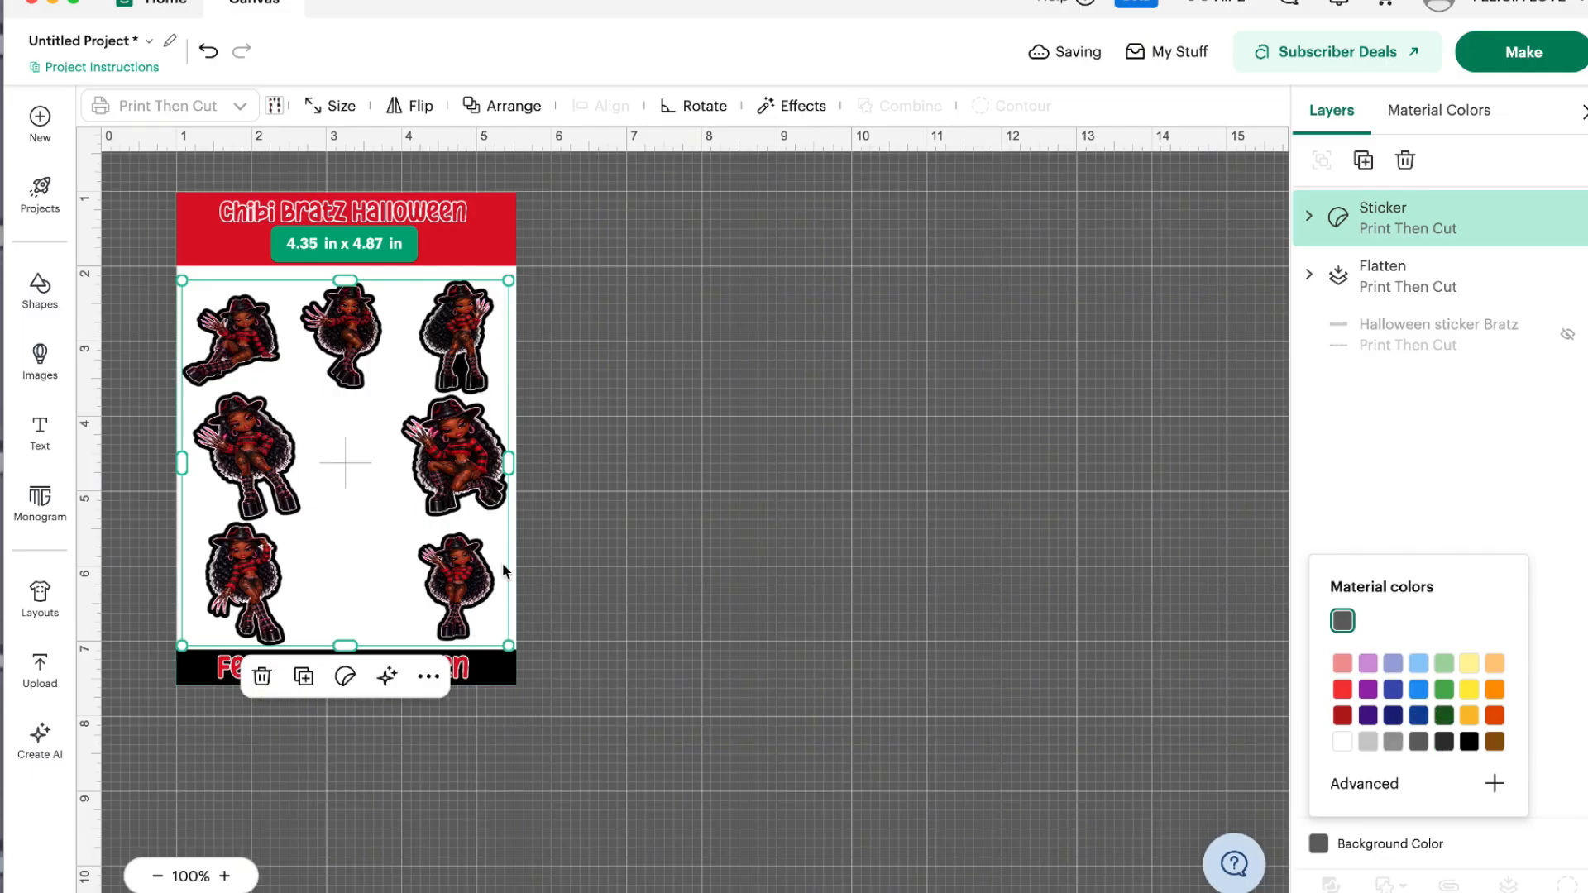
- Enlarge the sticker set to about 4.41 x 5 in and nudge it slightly right and up on the header sheet
{"action": "left_click_drag", "start_coordinate": [340, 280], "coordinate": [344, 269]}
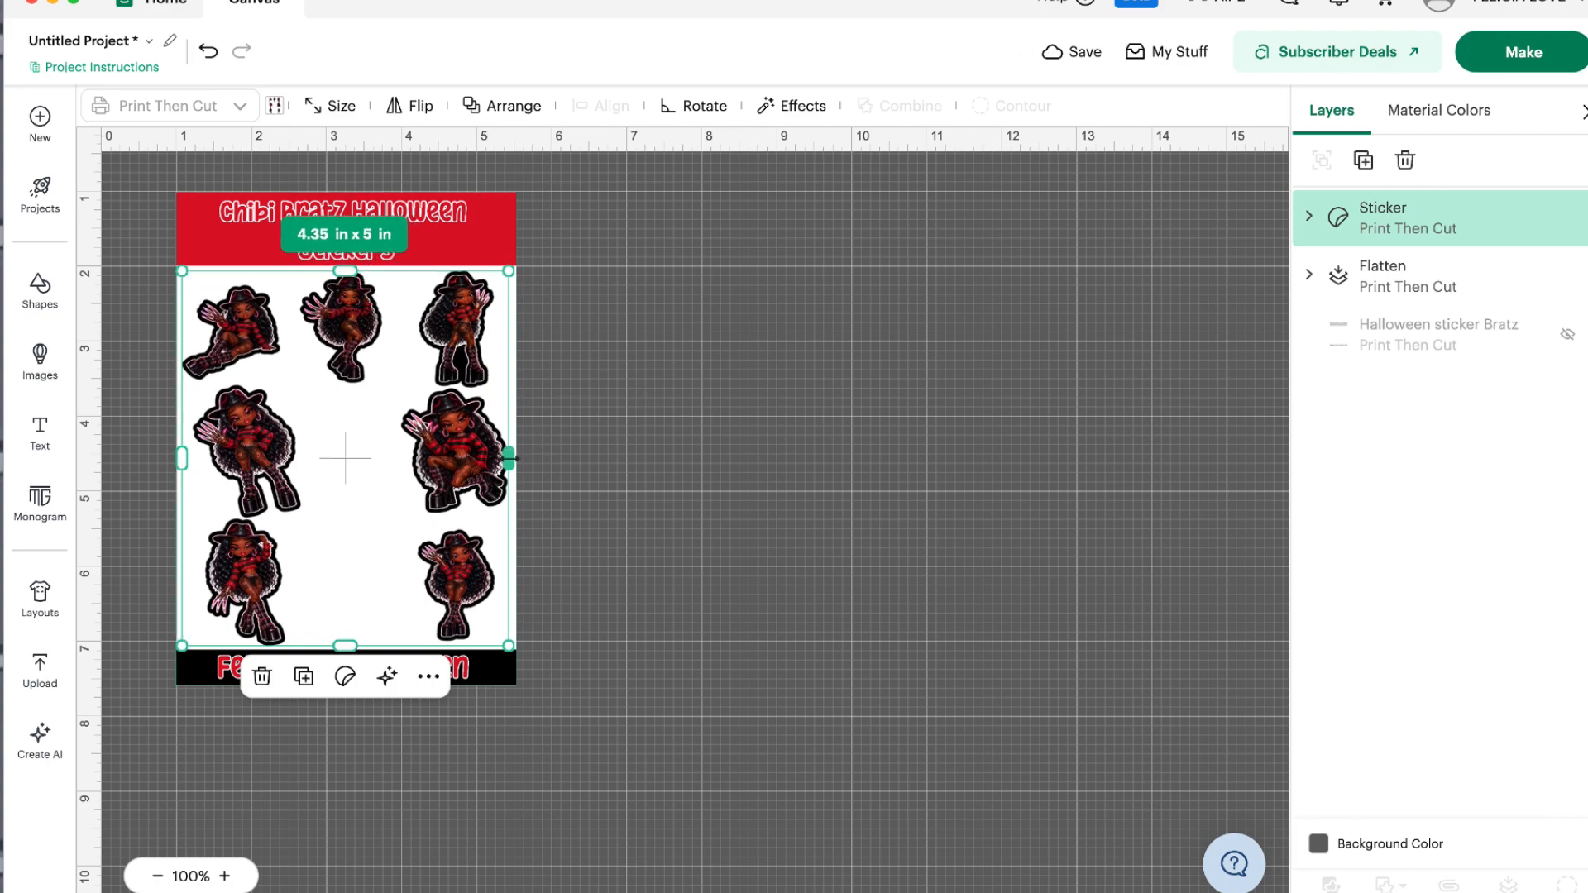
{"action": "left_click_drag", "start_coordinate": [508, 457], "coordinate": [514, 458]}
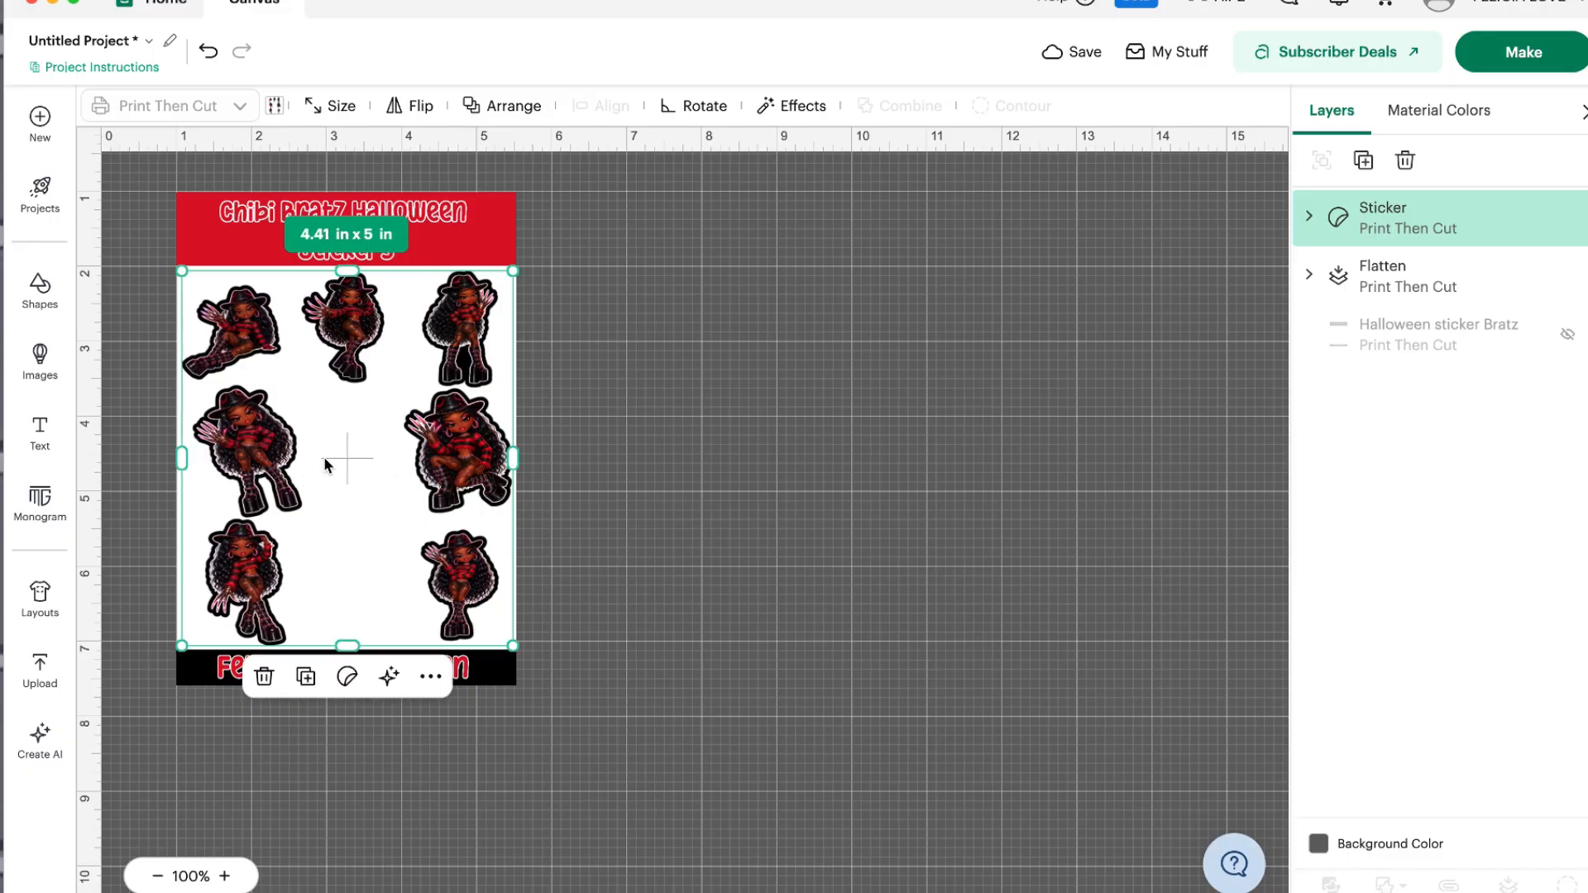
{"action": "left_click_drag", "start_coordinate": [325, 465], "coordinate": [332, 463]}
{"action": "scroll", "coordinate": [986, 436], "scroll_direction": "down", "scroll_amount": 1}
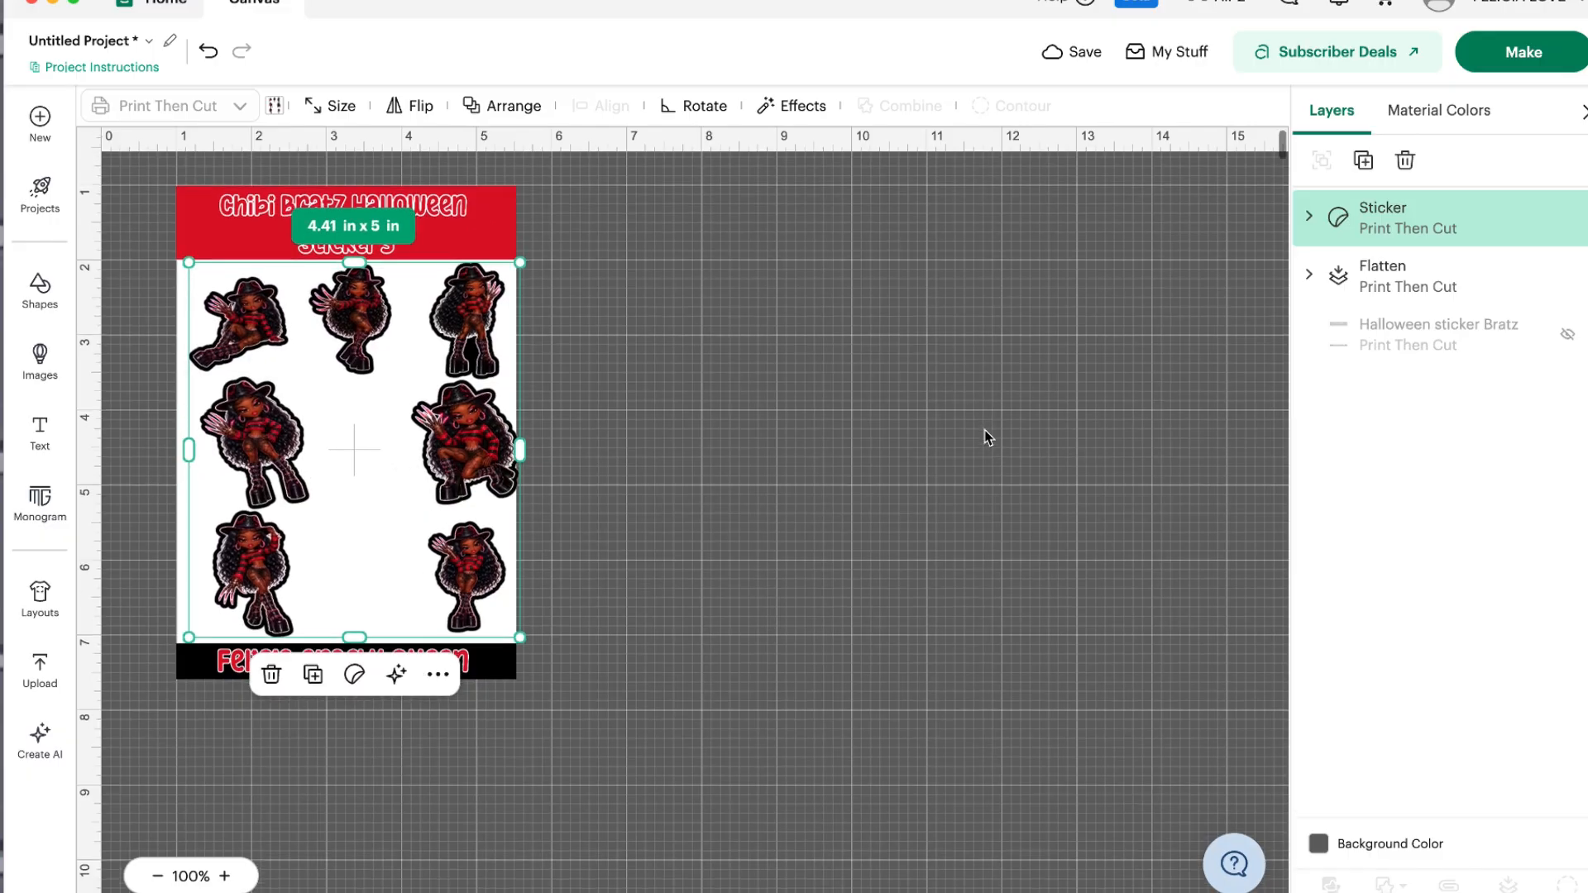
- Center-align the sticker set with the flattened header sheet and group the two layers
{"action": "left_click_drag", "start_coordinate": [145, 159], "coordinate": [620, 737]}
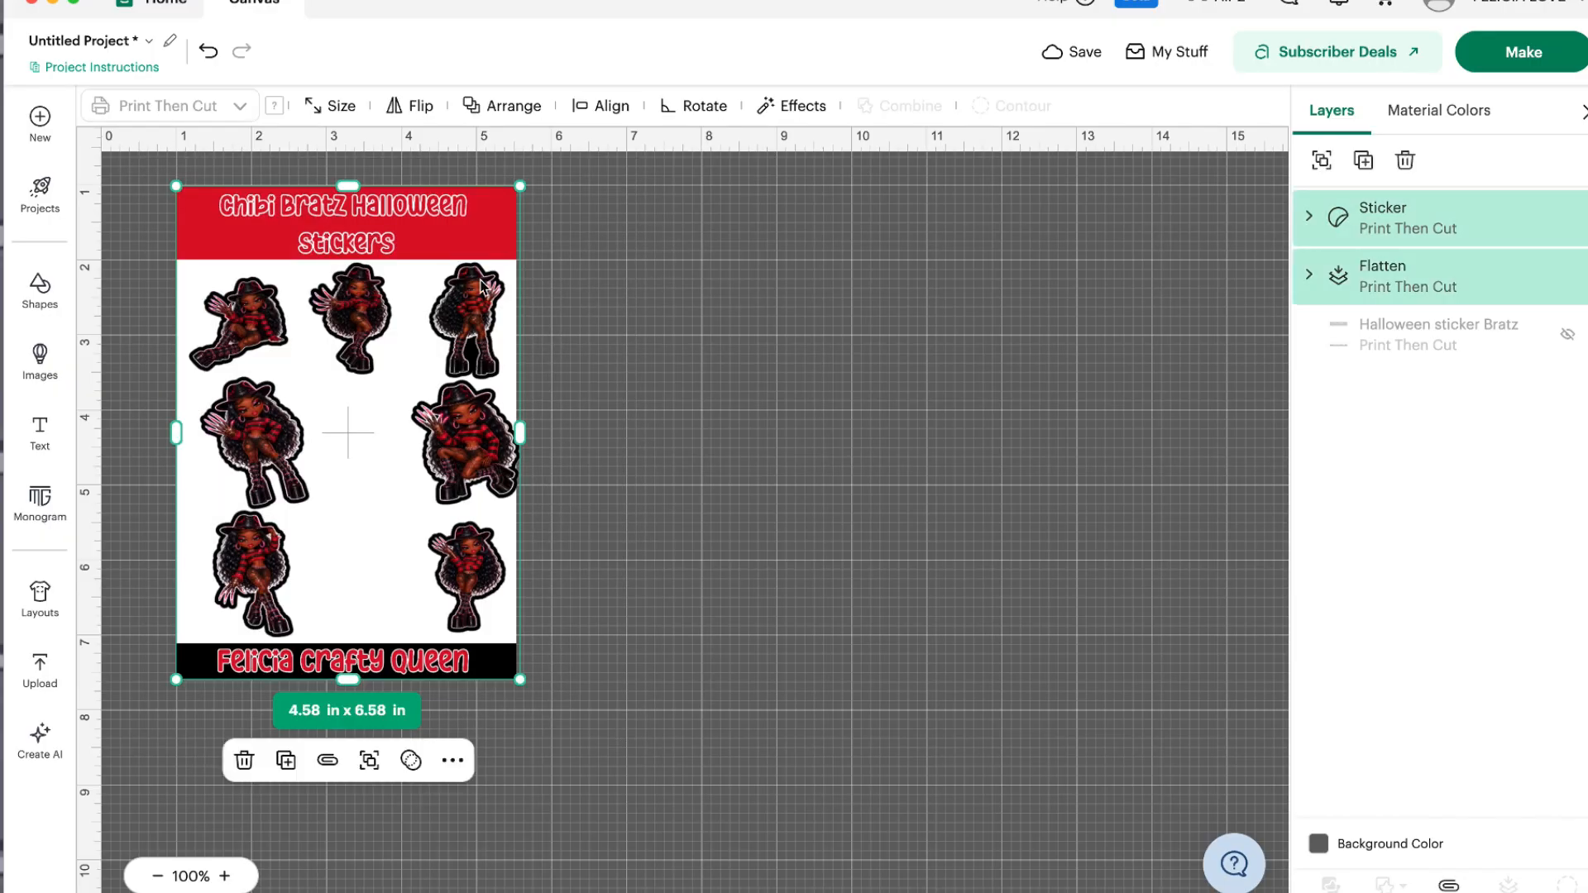
{"action": "left_click", "coordinate": [602, 116]}
{"action": "left_click", "coordinate": [521, 336]}
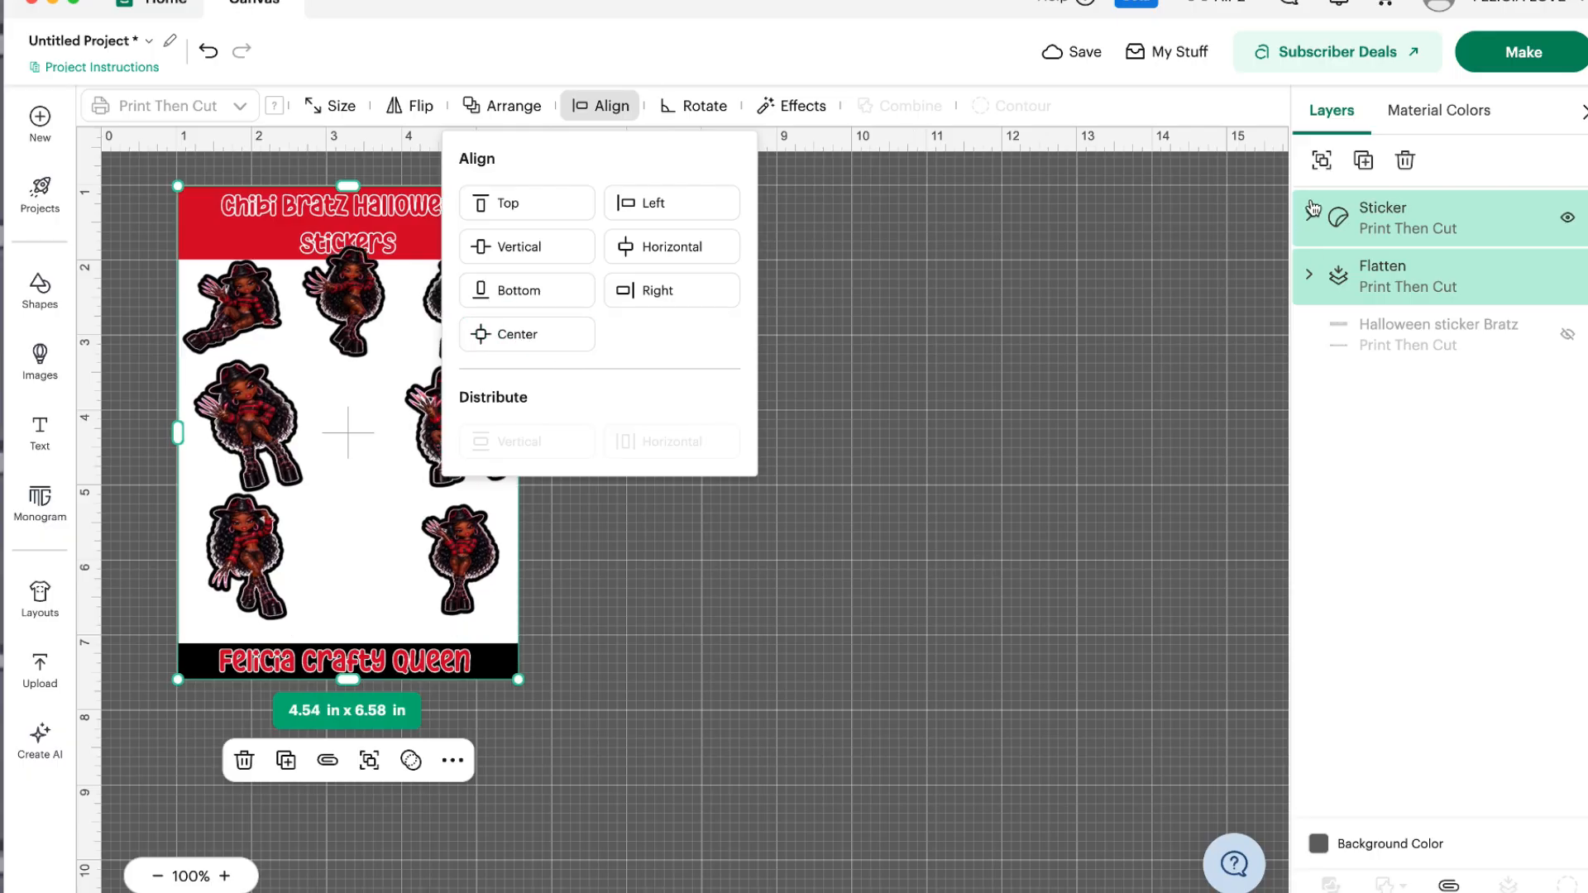
{"action": "left_click", "coordinate": [1321, 161]}
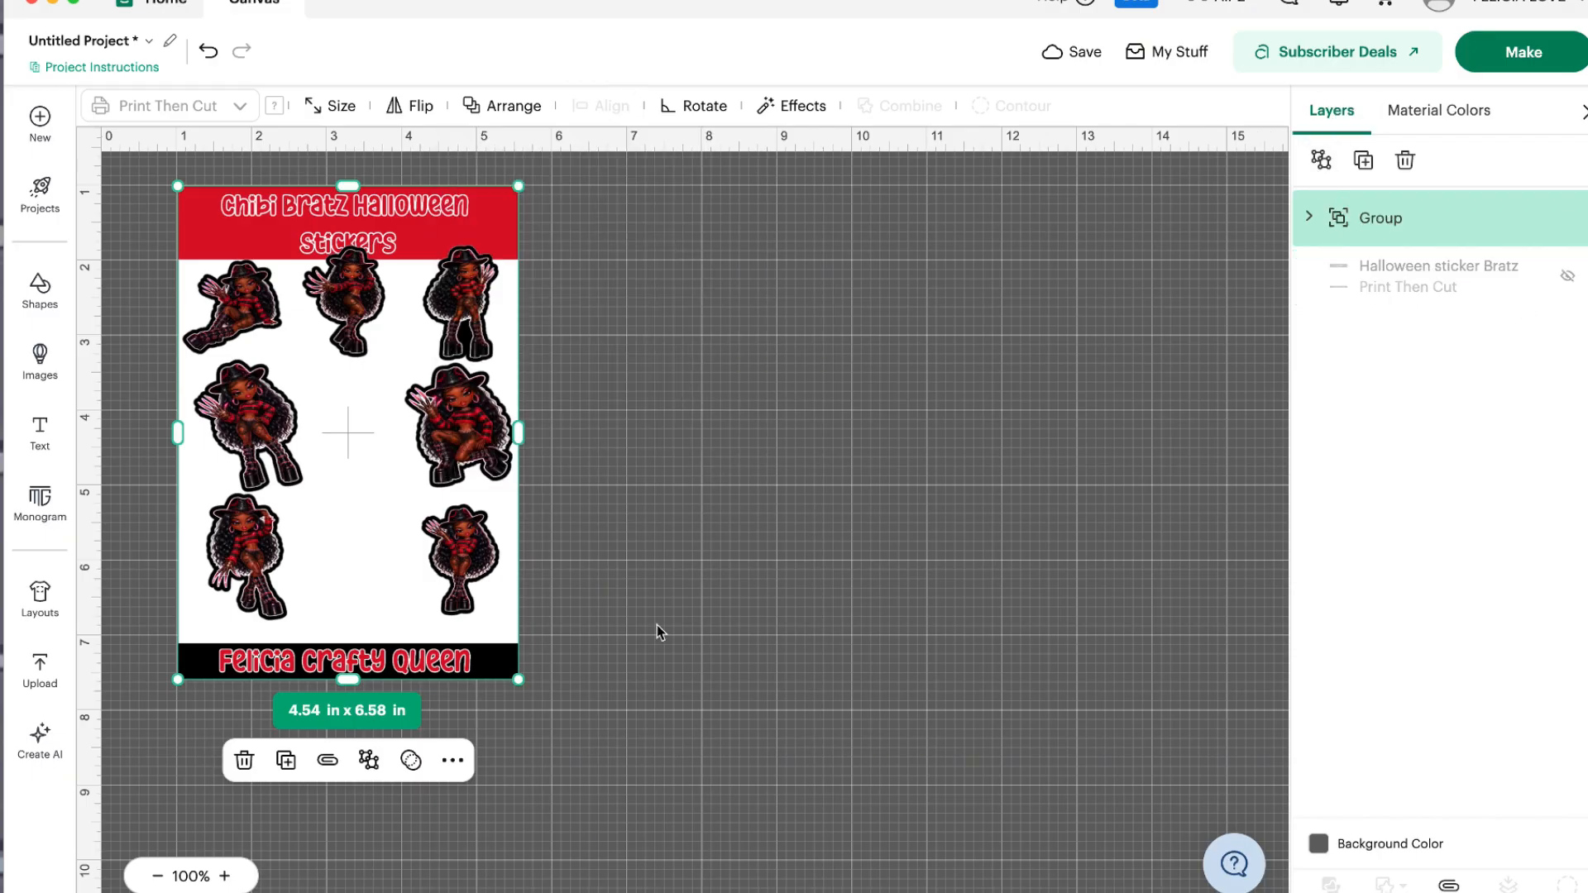
- Find the Winter Lovers Book Club bookmark among the uploaded images and add it to the canvas
{"action": "left_click", "coordinate": [40, 667]}
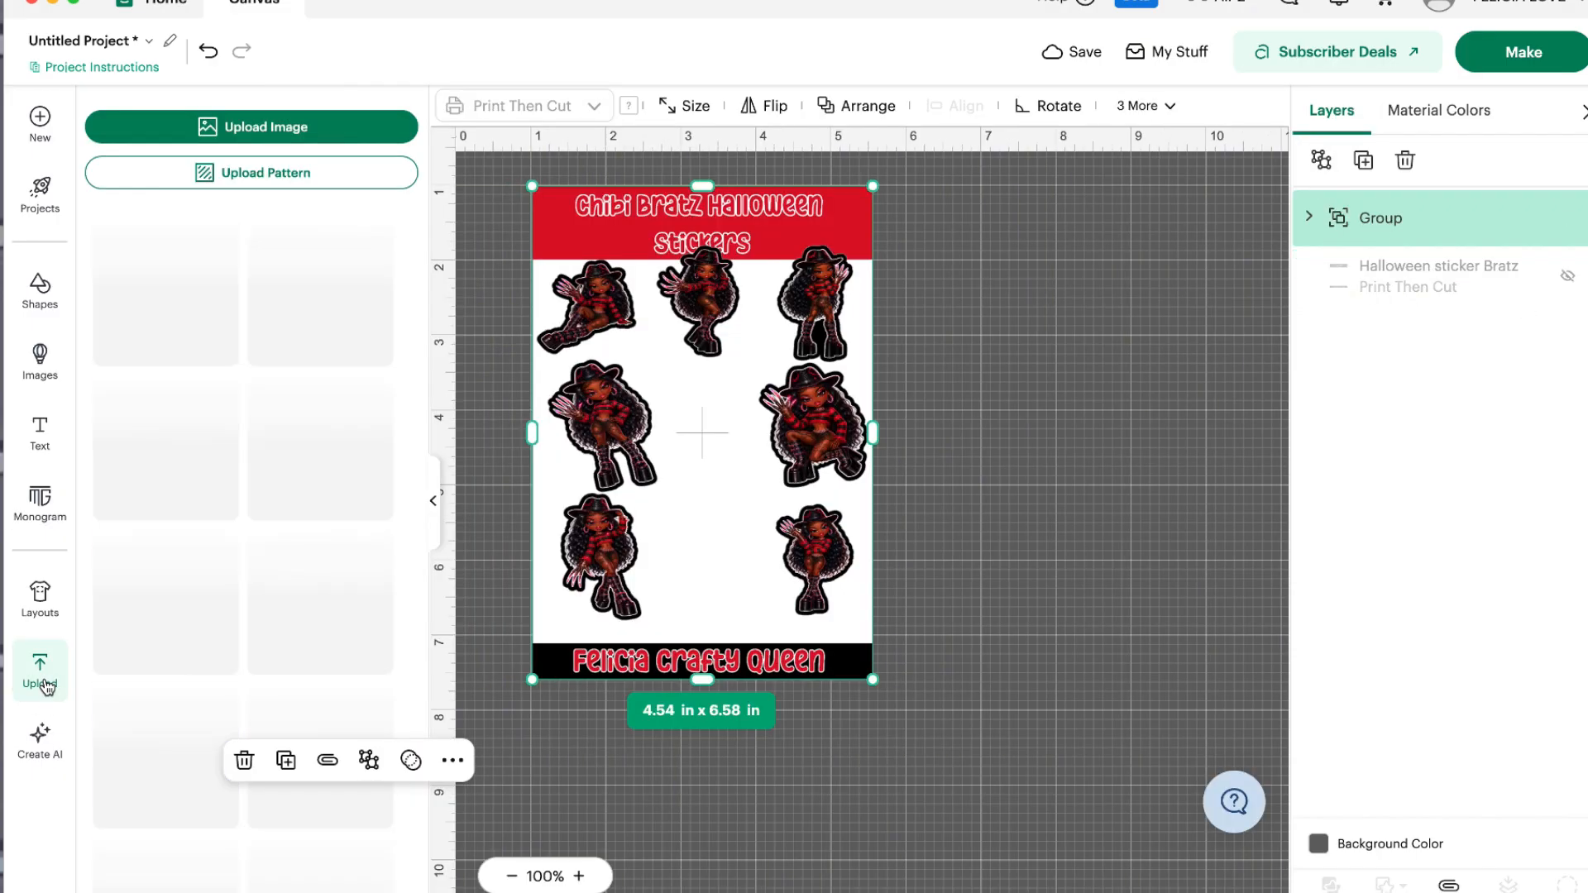
{"action": "scroll", "coordinate": [196, 643], "scroll_direction": "down", "scroll_amount": 10}
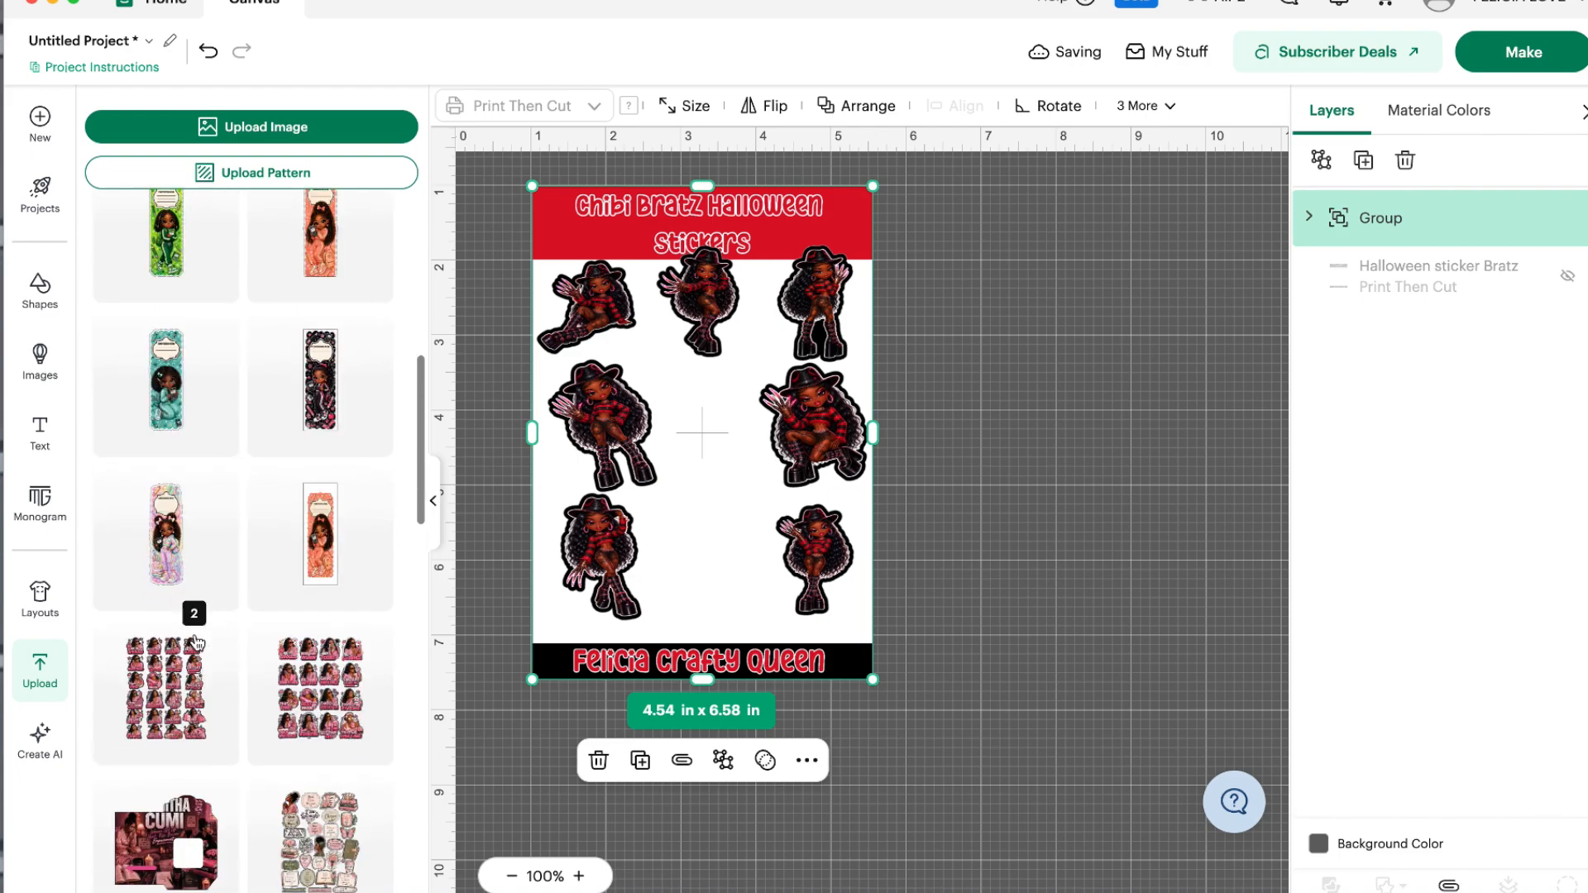
{"action": "scroll", "coordinate": [196, 643], "scroll_direction": "down", "scroll_amount": 10}
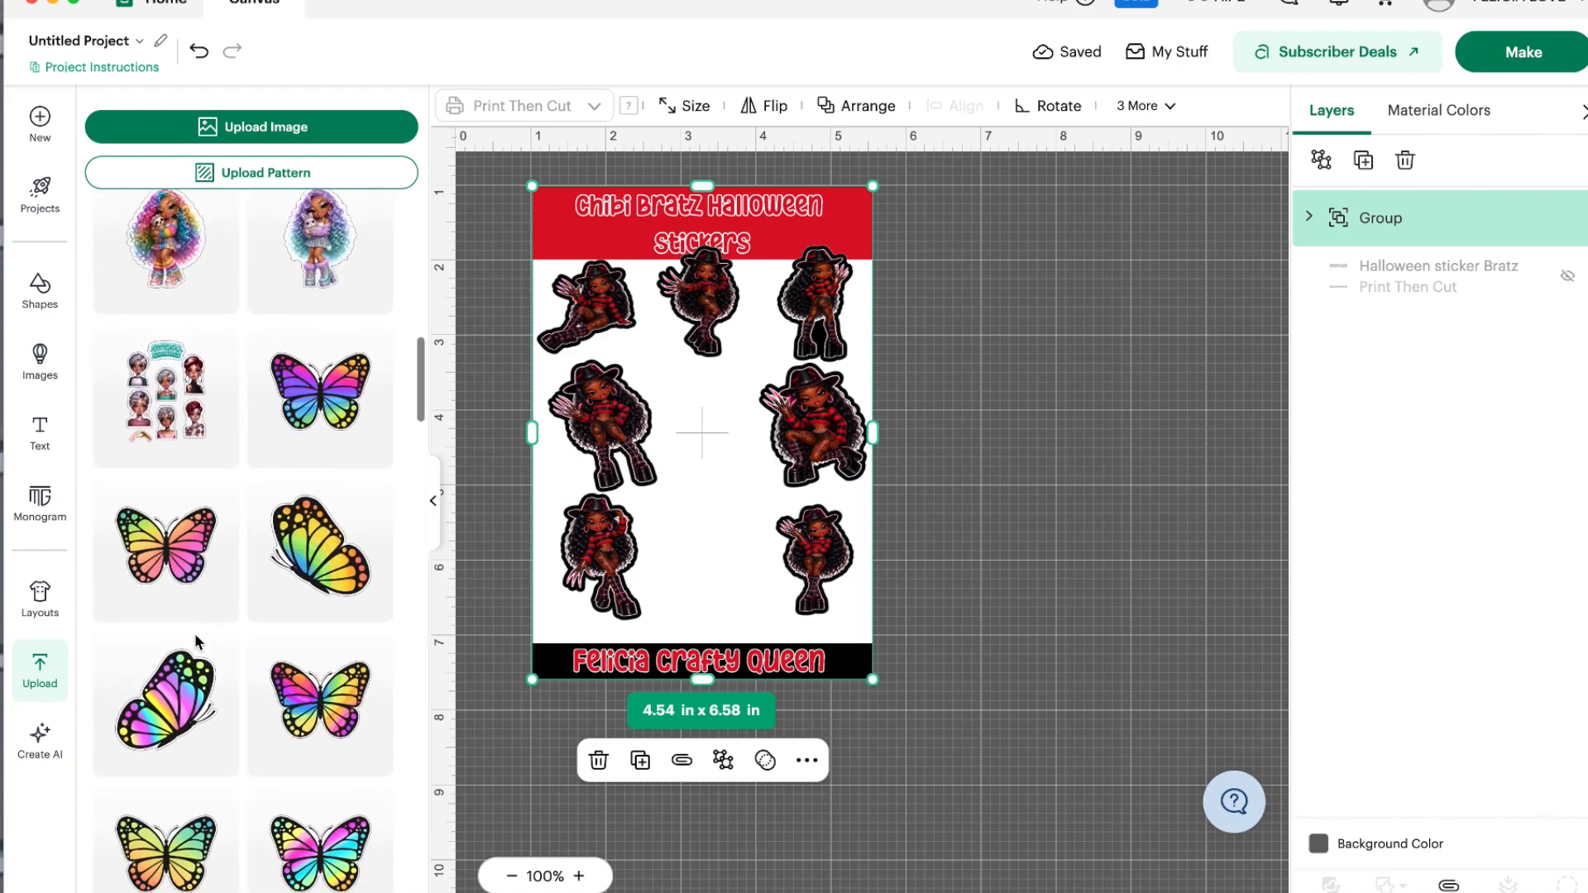
{"action": "scroll", "coordinate": [196, 642], "scroll_direction": "down", "scroll_amount": 8}
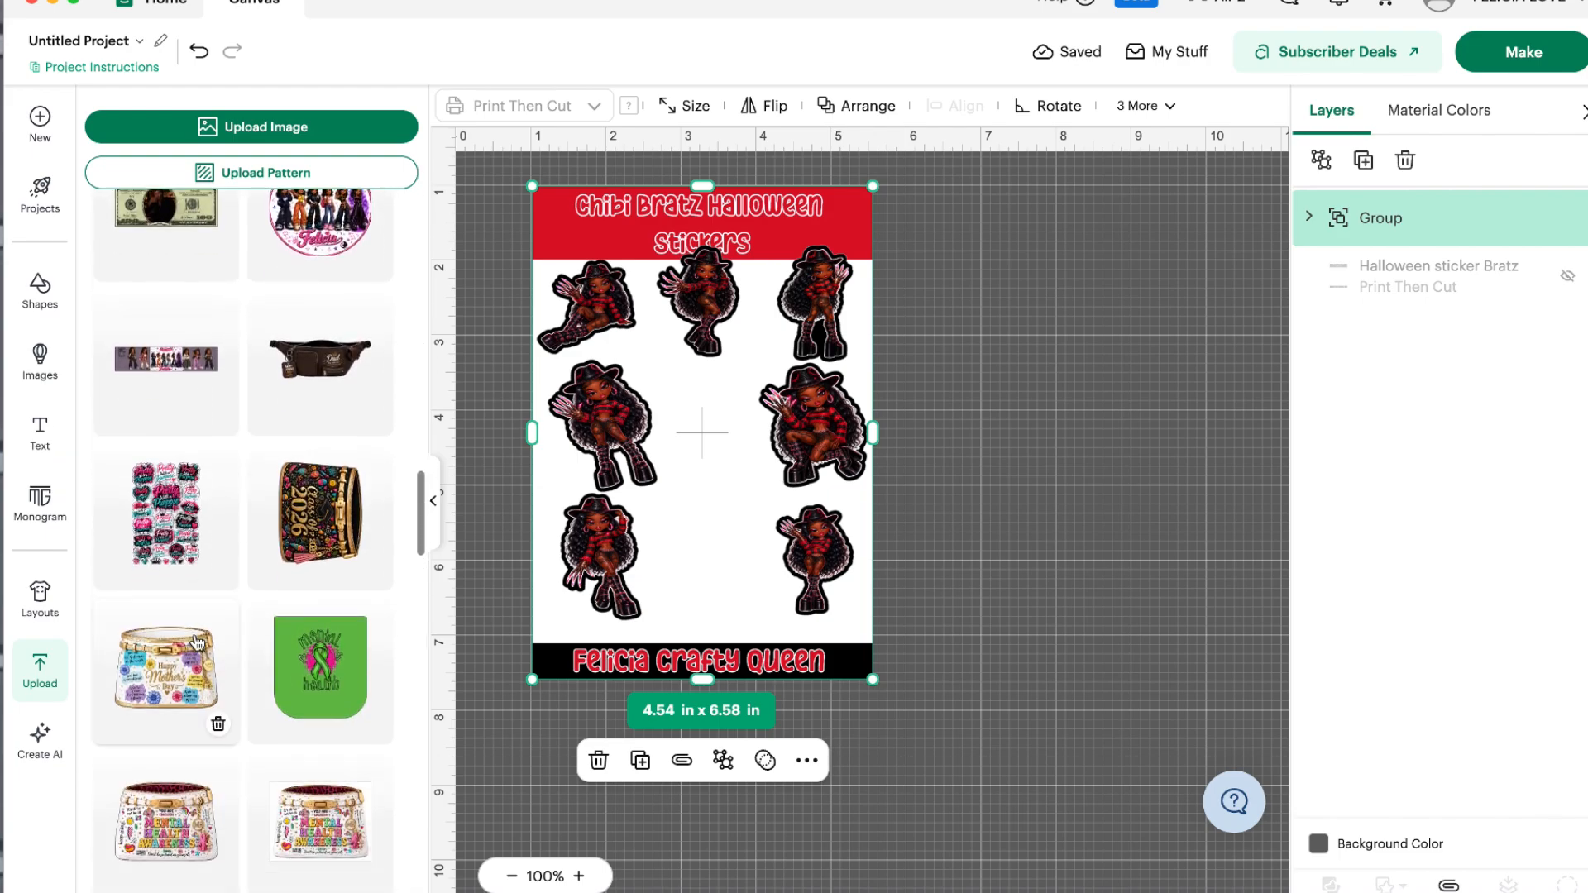
{"action": "scroll", "coordinate": [196, 642], "scroll_direction": "down", "scroll_amount": 10}
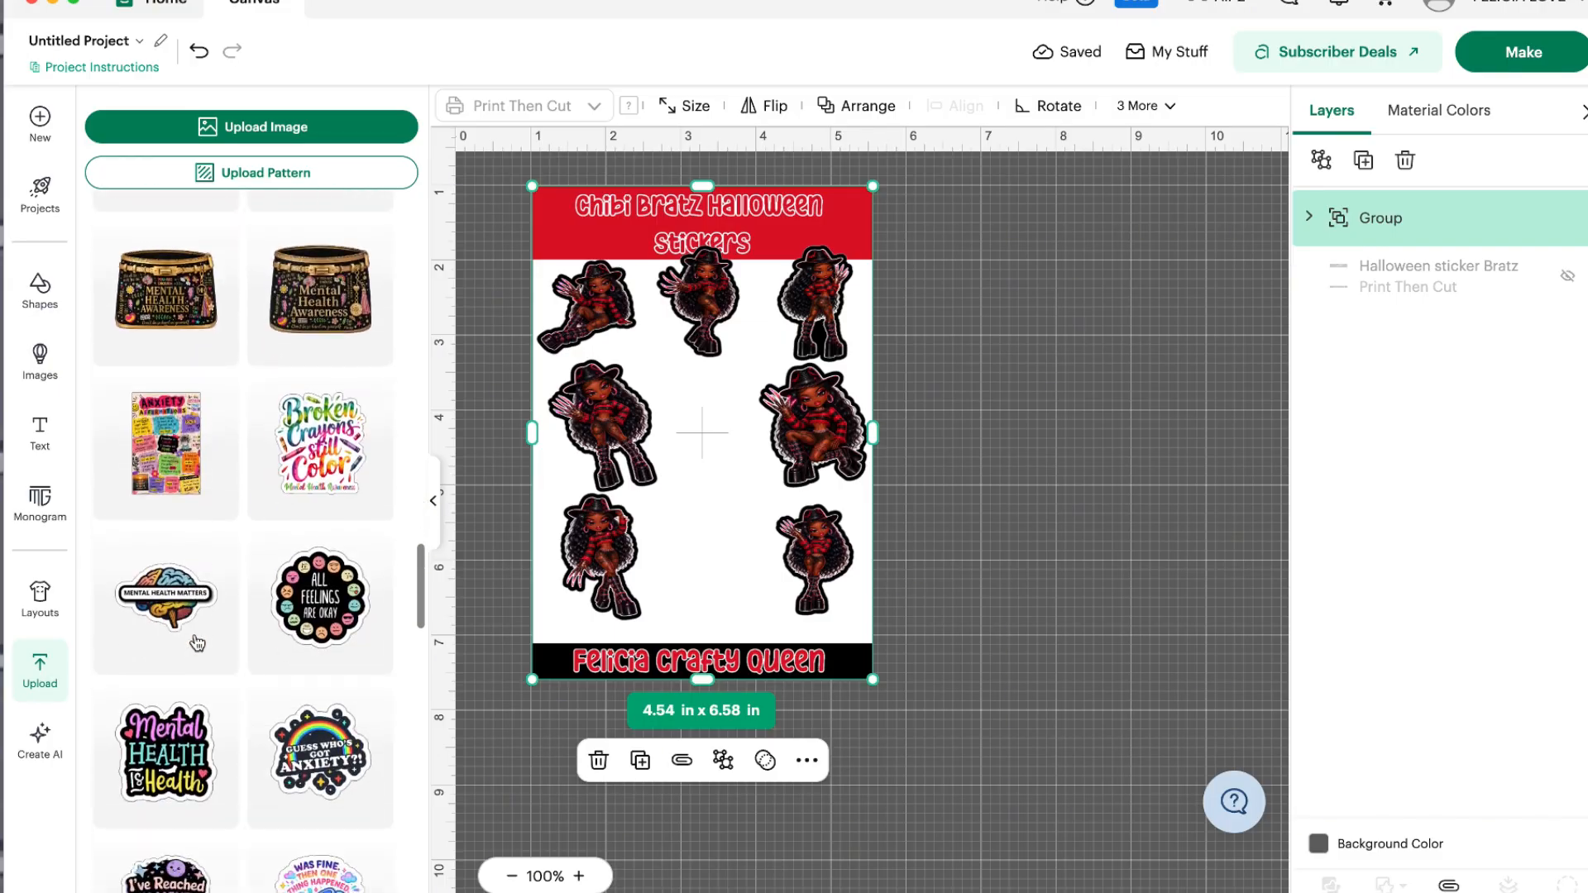
{"action": "scroll", "coordinate": [196, 643], "scroll_direction": "down", "scroll_amount": 10}
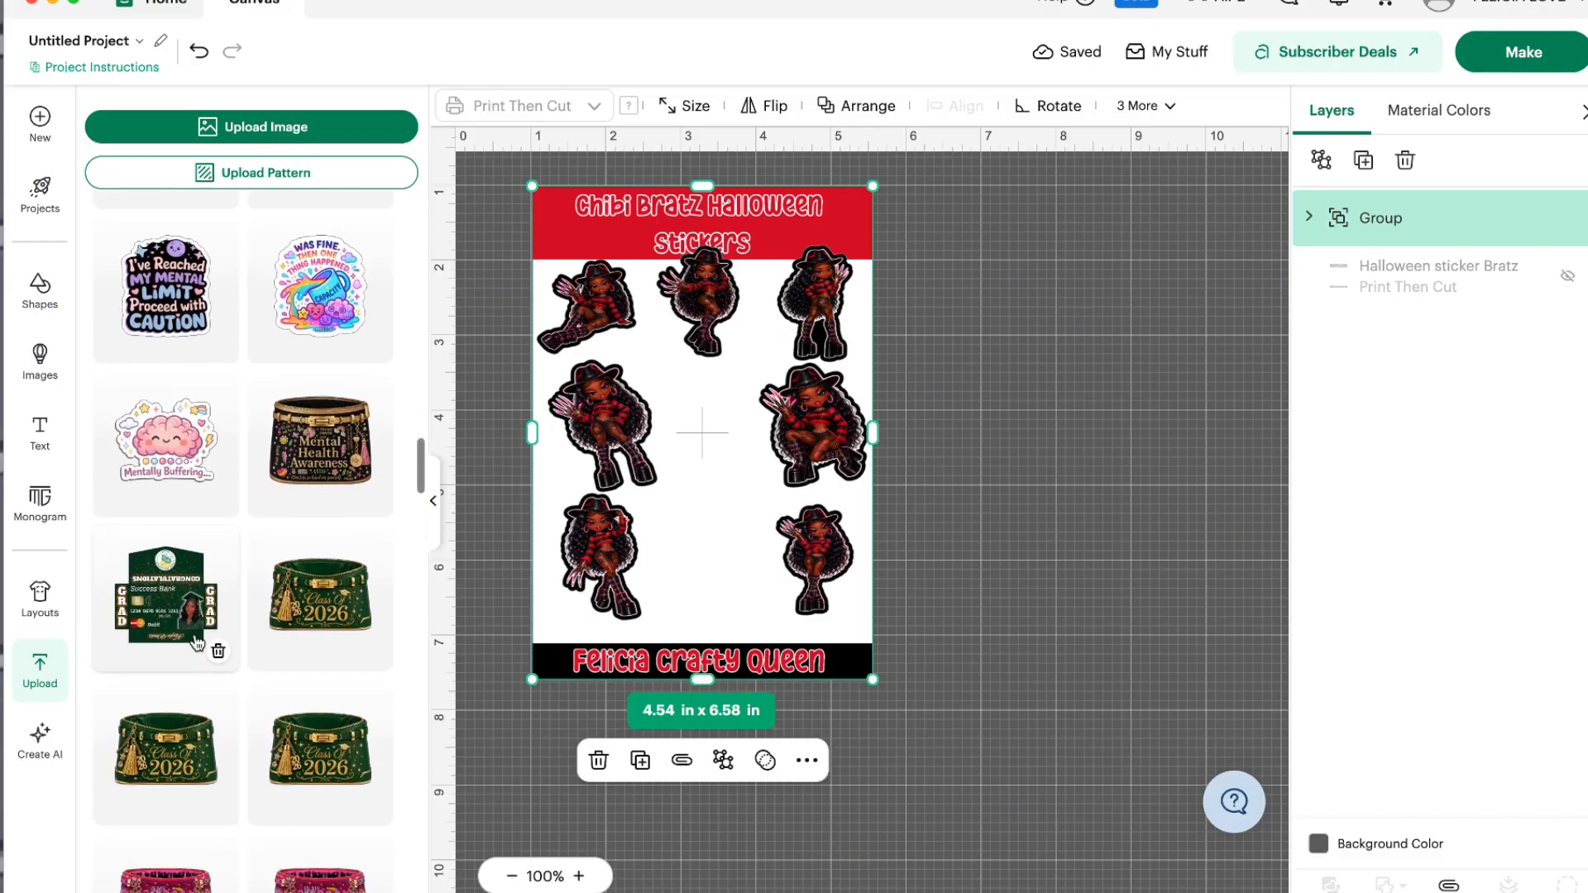
{"action": "scroll", "coordinate": [196, 643], "scroll_direction": "down", "scroll_amount": 10}
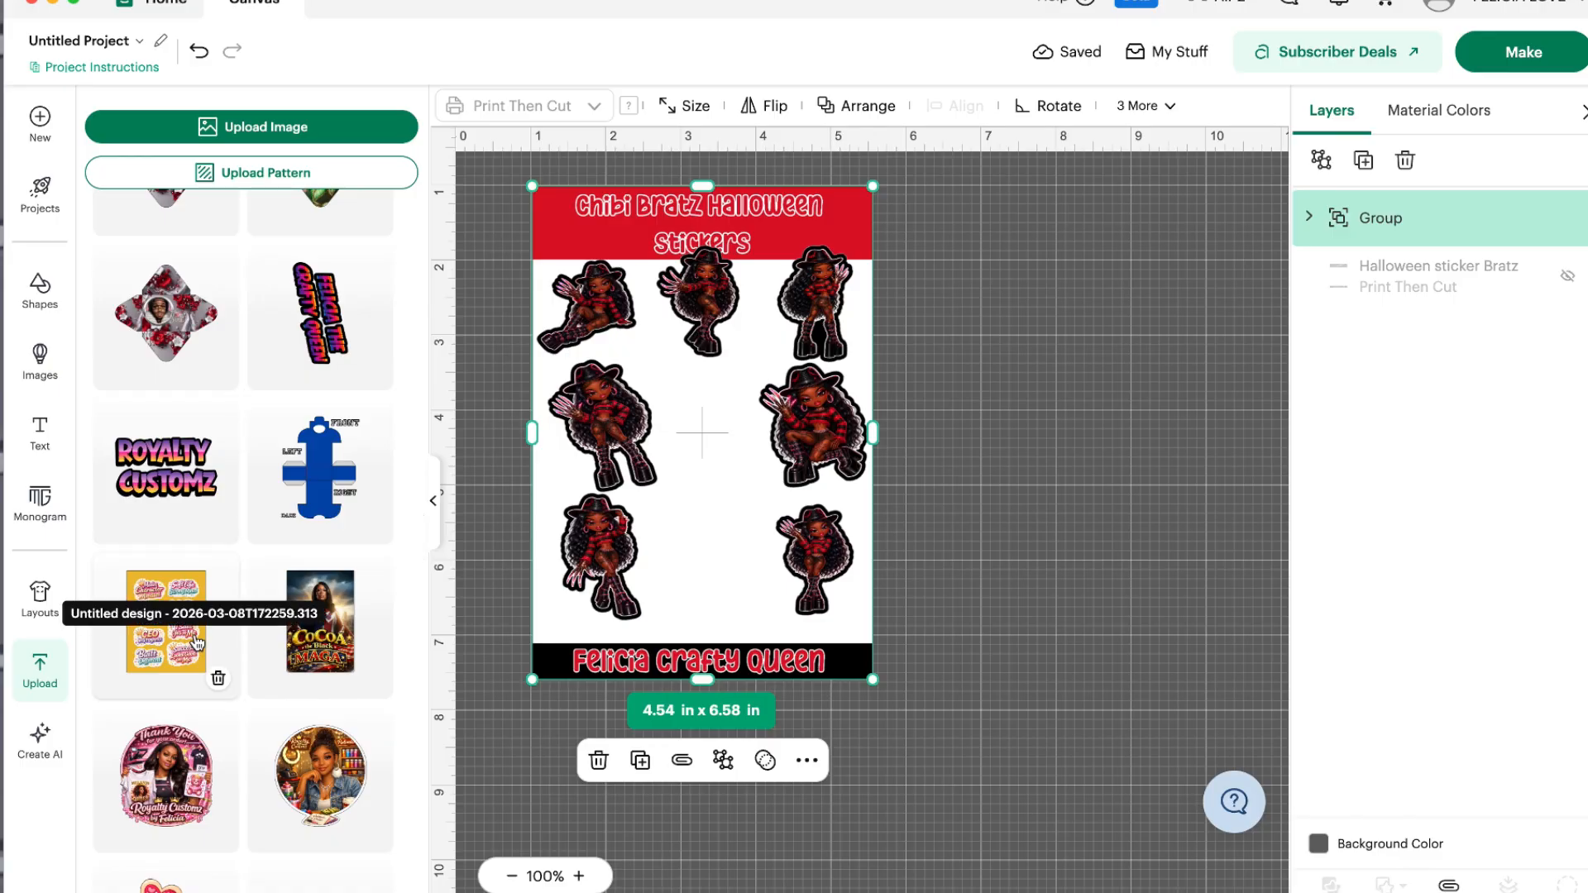
{"action": "scroll", "coordinate": [196, 643], "scroll_direction": "down", "scroll_amount": 5}
{"action": "scroll", "coordinate": [196, 642], "scroll_direction": "down", "scroll_amount": 10}
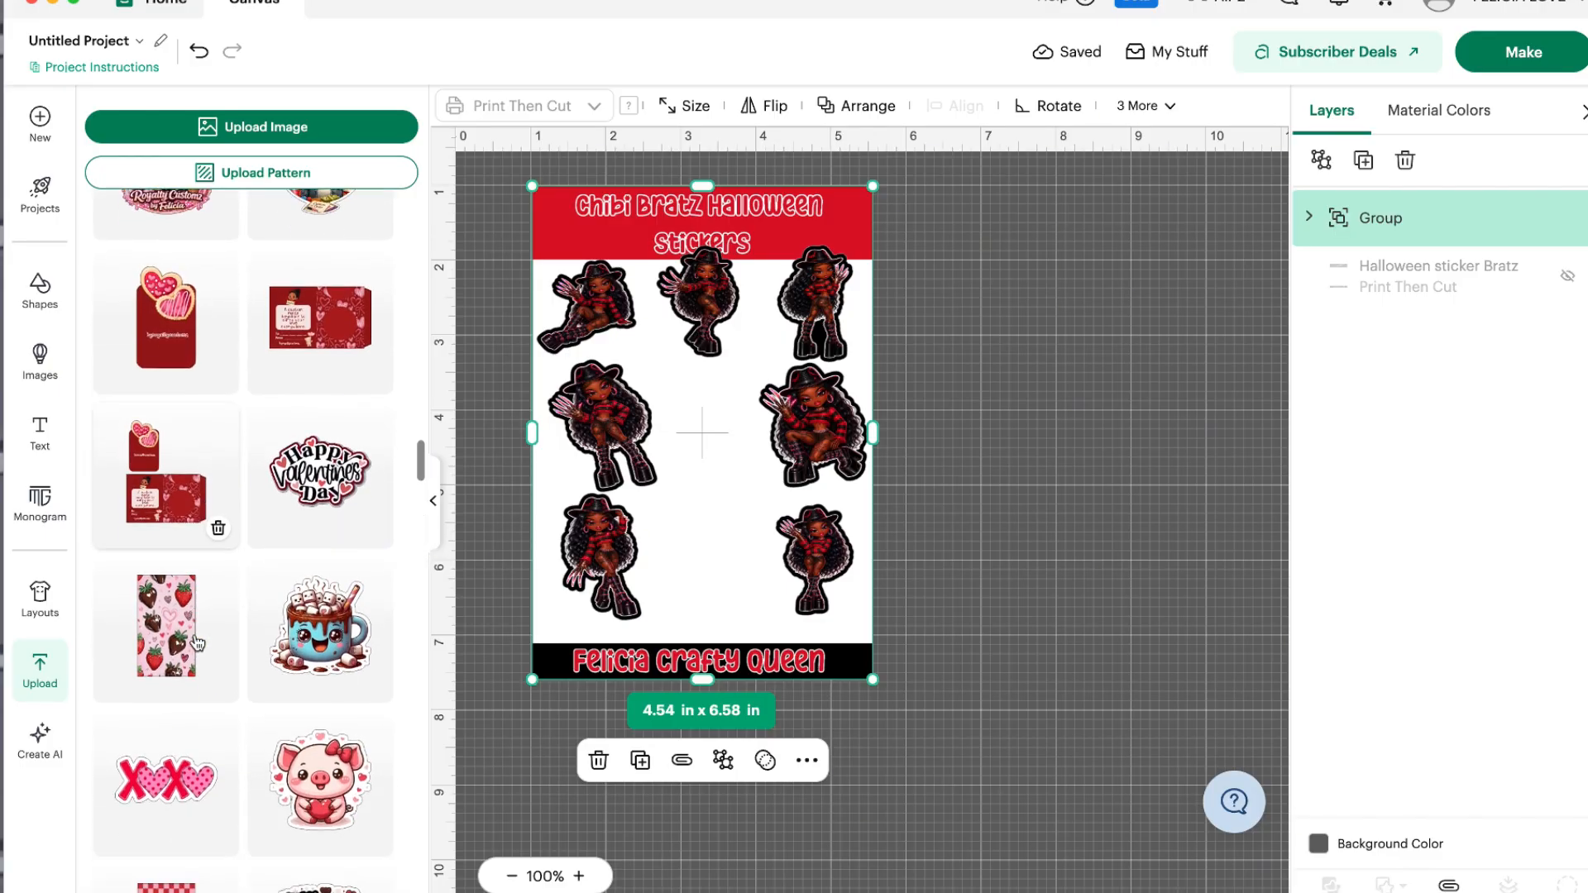
{"action": "scroll", "coordinate": [196, 642], "scroll_direction": "down", "scroll_amount": 10}
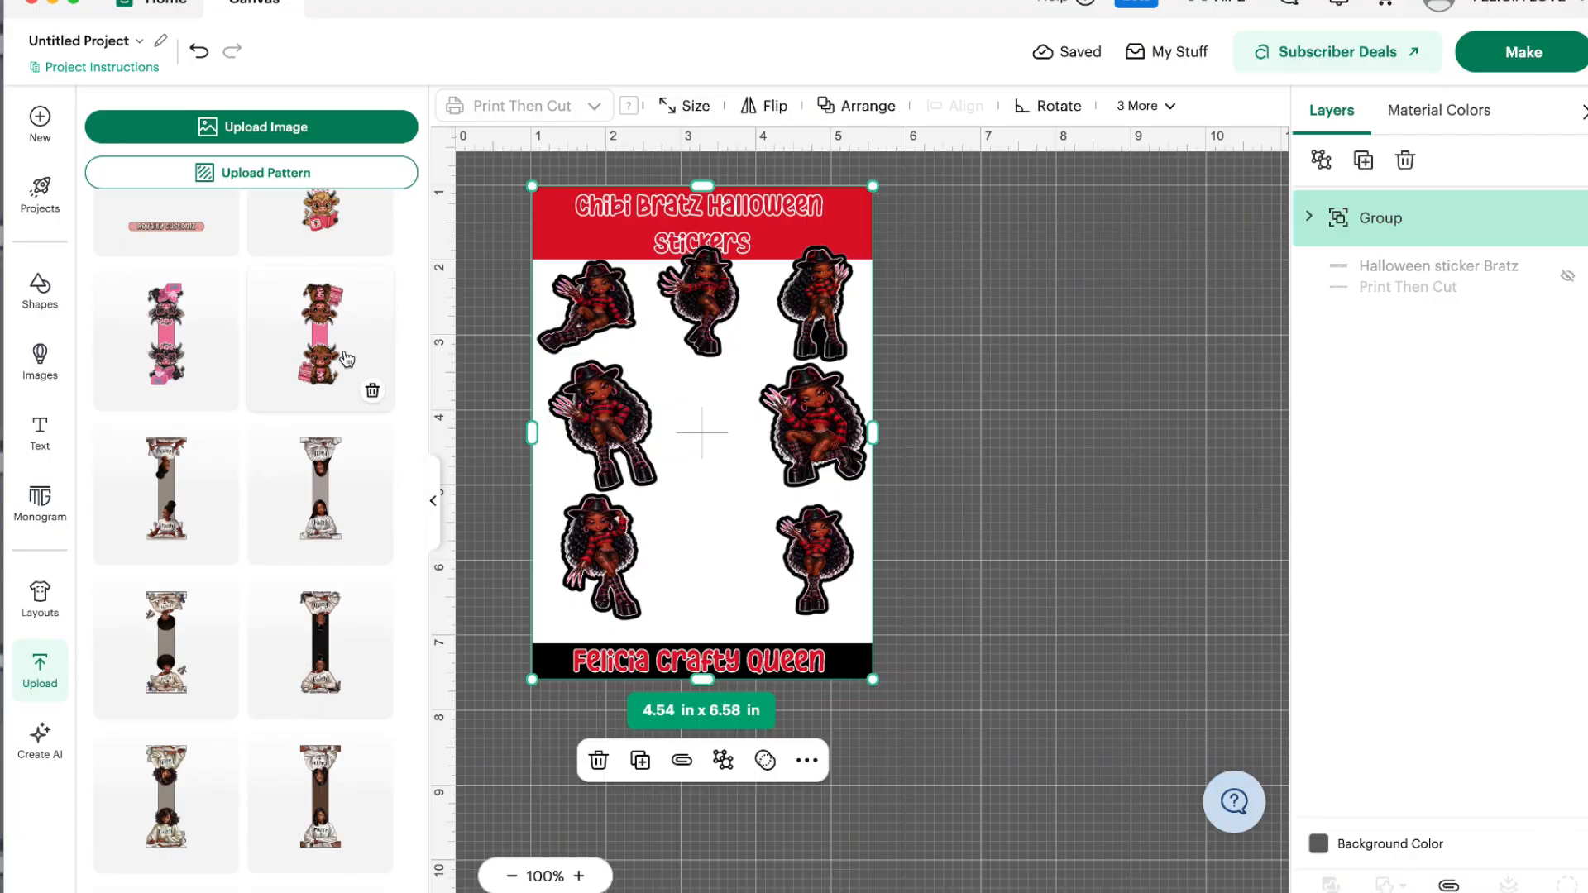
{"action": "scroll", "coordinate": [334, 365], "scroll_direction": "down", "scroll_amount": 5}
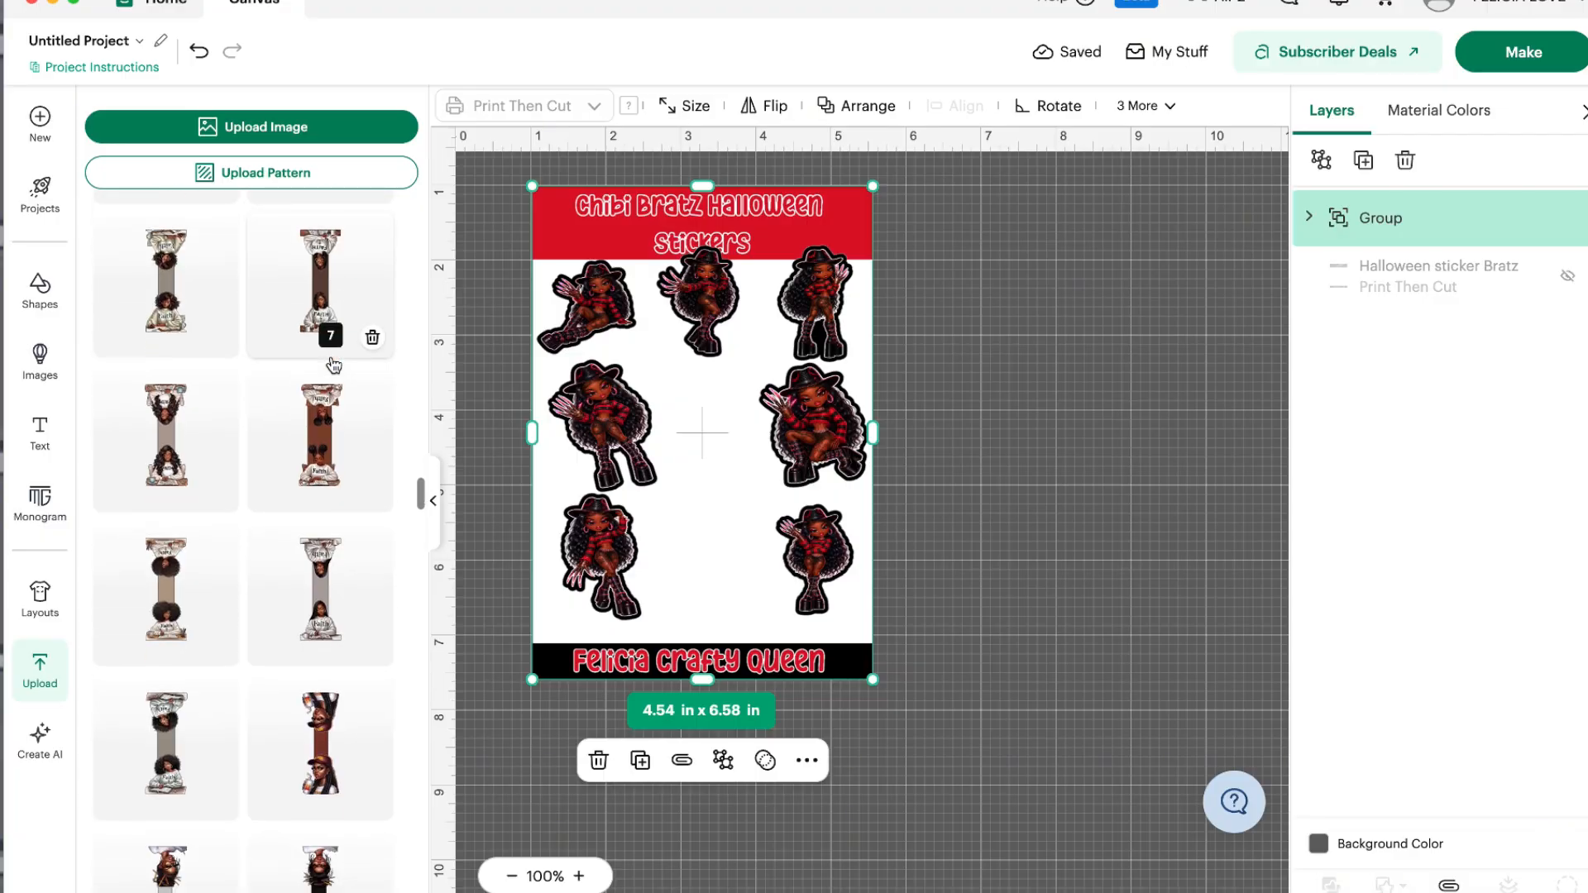
{"action": "scroll", "coordinate": [335, 365], "scroll_direction": "down", "scroll_amount": 5}
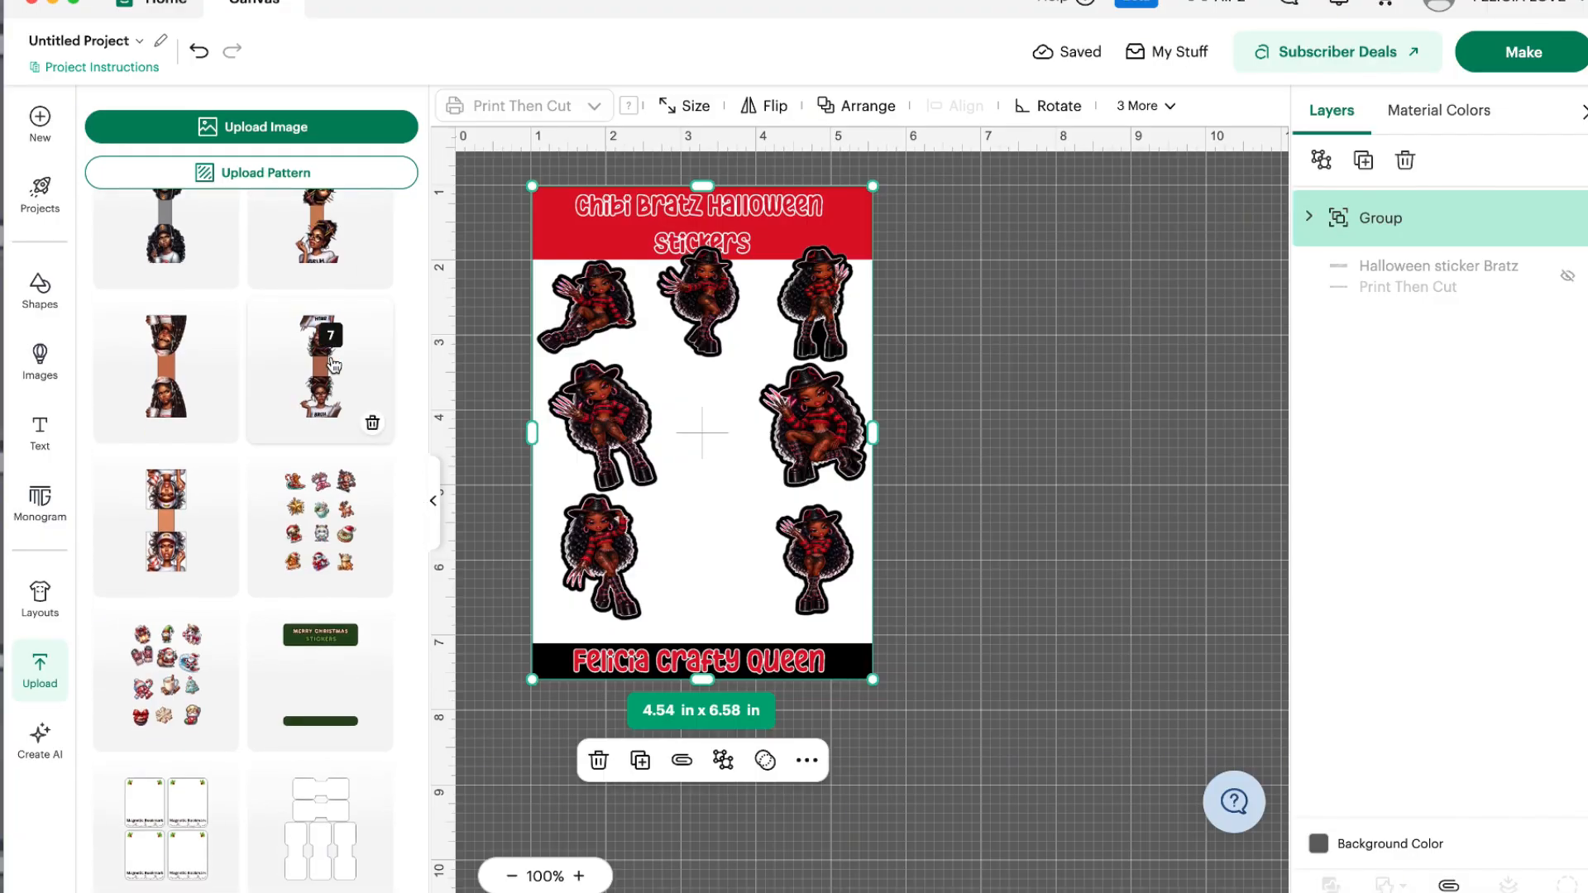
{"action": "scroll", "coordinate": [334, 365], "scroll_direction": "down", "scroll_amount": 5}
{"action": "scroll", "coordinate": [335, 365], "scroll_direction": "down", "scroll_amount": 1}
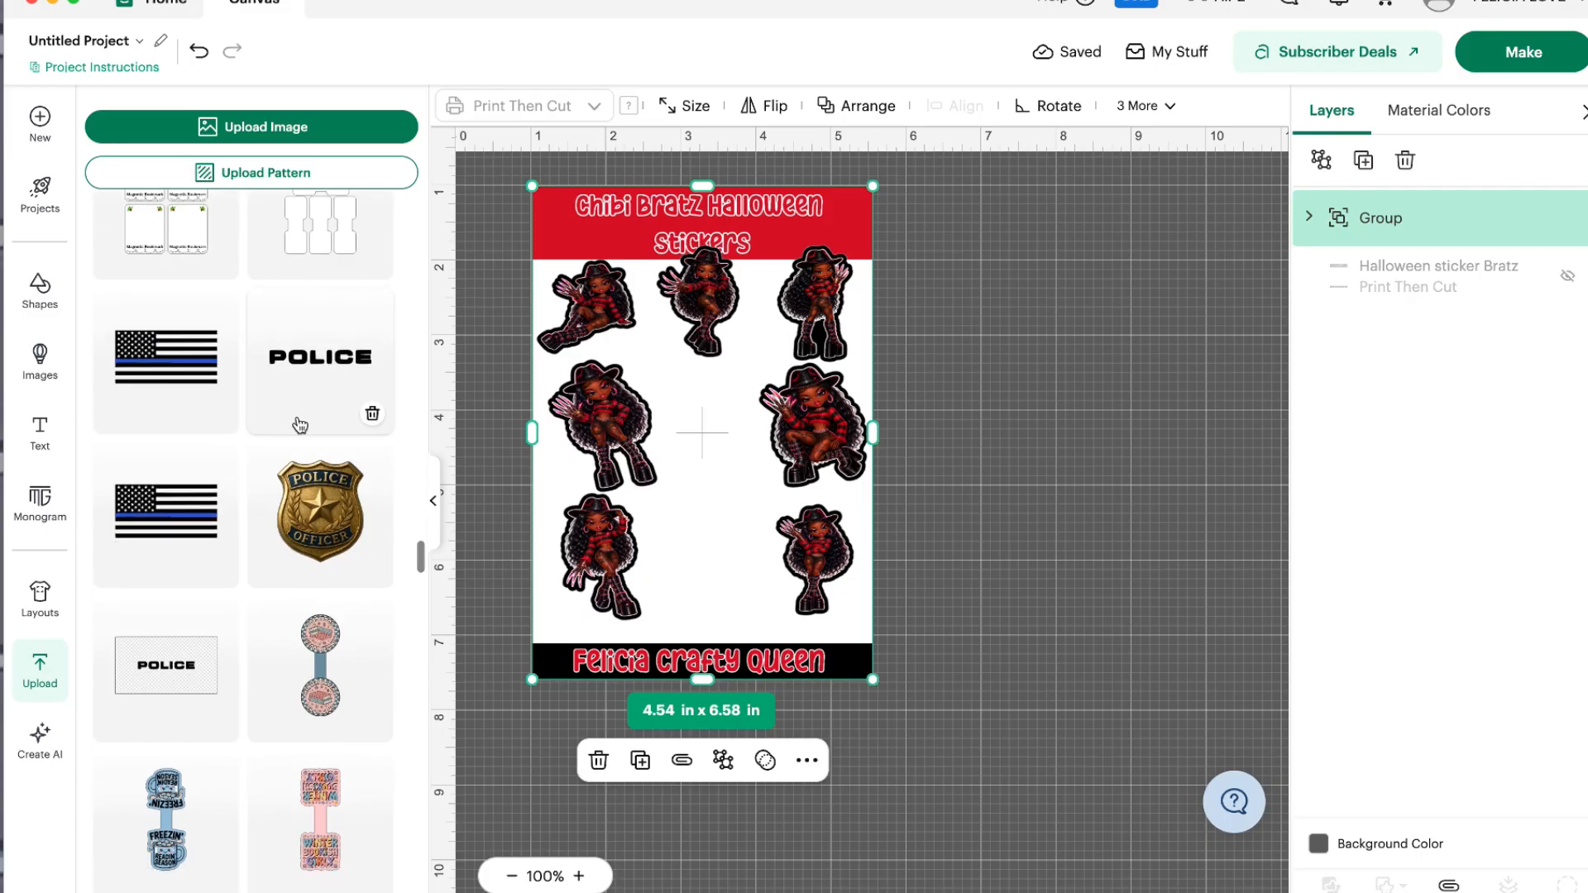
{"action": "left_click", "coordinate": [329, 697]}
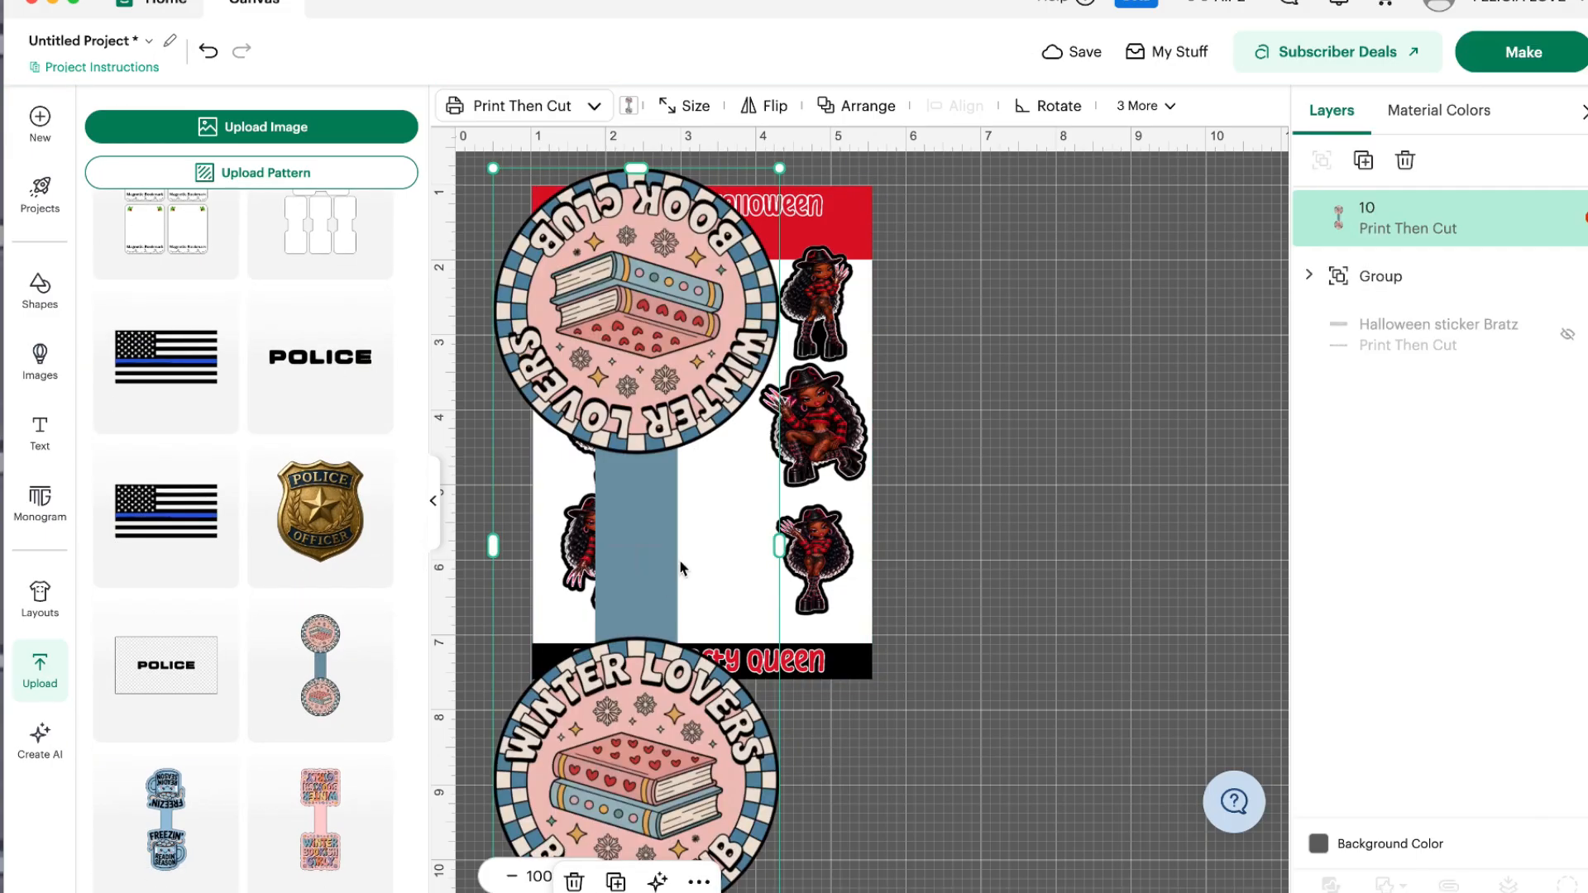
- Move the bookmark to the empty area beside the sticker sheet and scale it down to about 3.23 x 8.52 in
{"action": "left_click", "coordinate": [433, 500]}
{"action": "left_click_drag", "start_coordinate": [365, 494], "coordinate": [995, 525]}
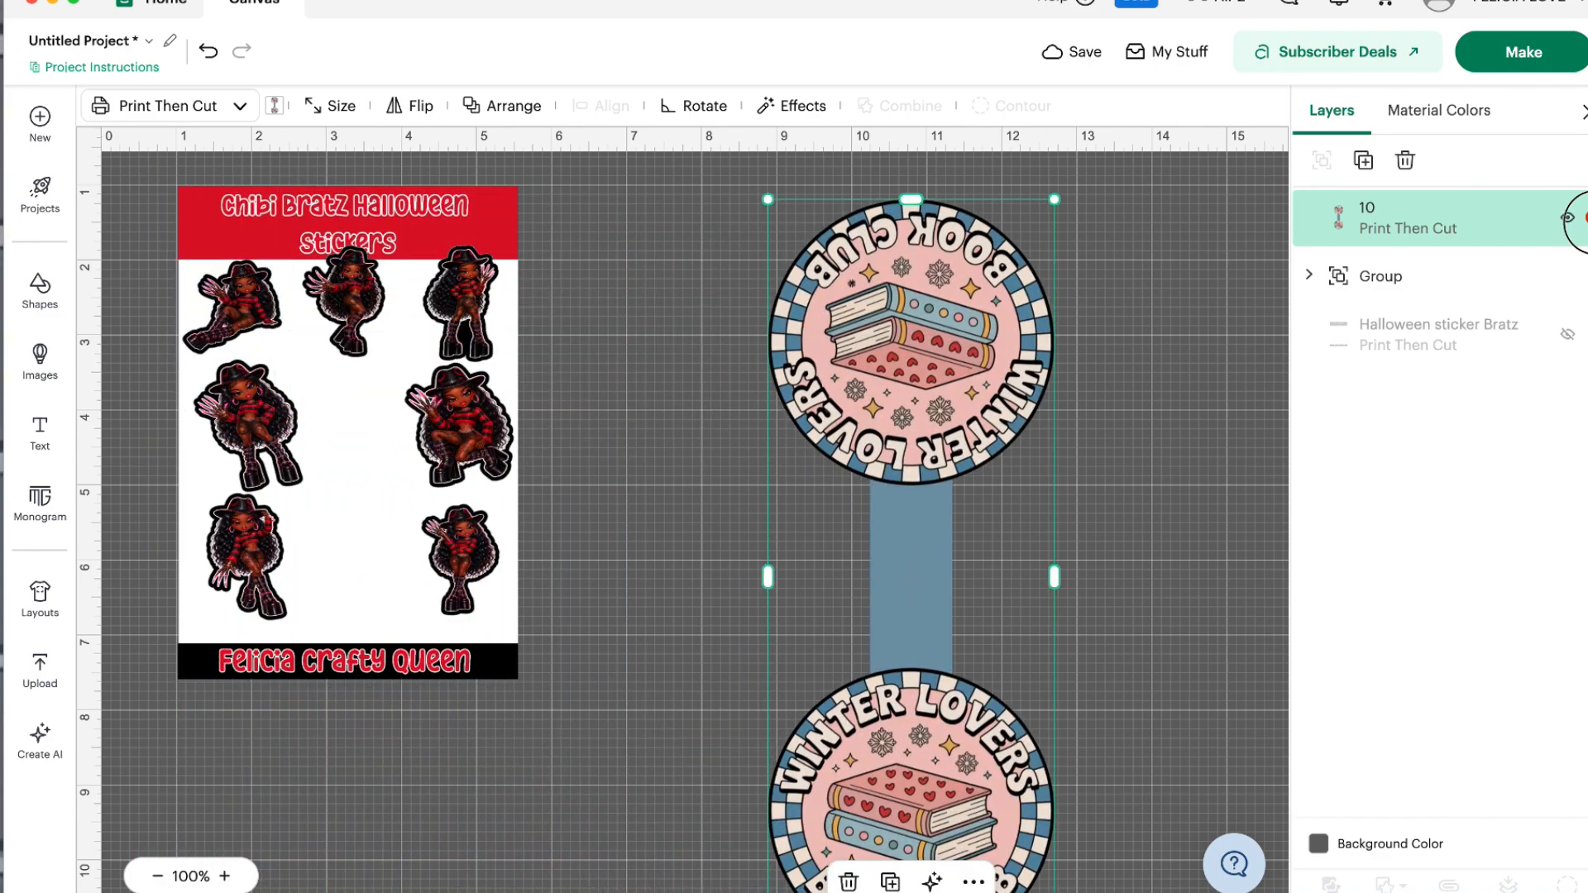
{"action": "left_click", "coordinate": [1582, 217]}
{"action": "left_click", "coordinate": [1436, 389]}
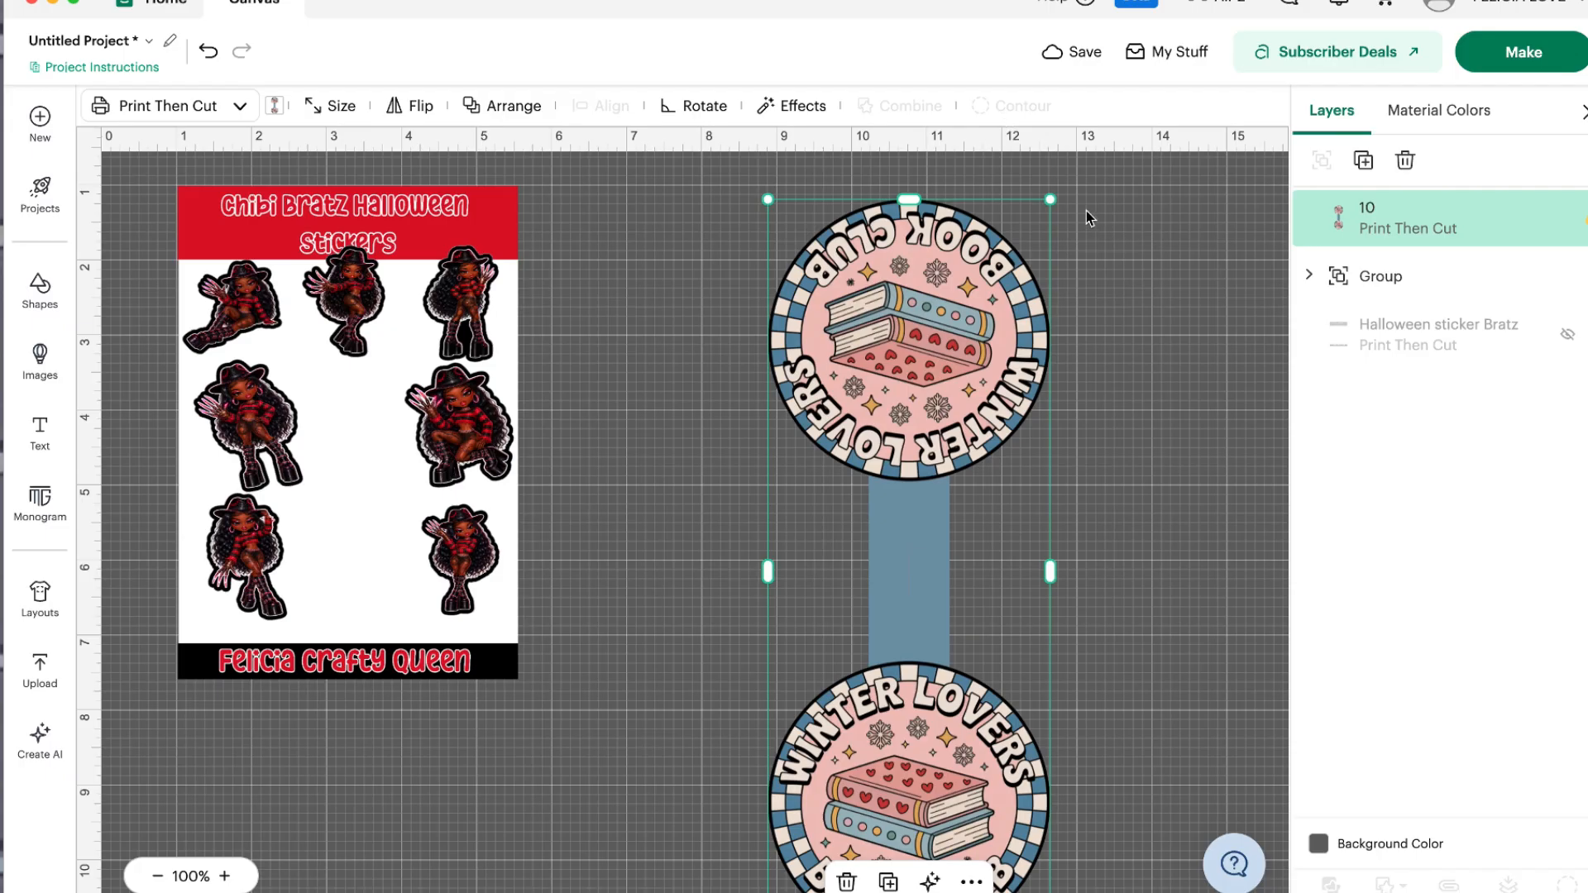
{"action": "left_click_drag", "start_coordinate": [1052, 199], "coordinate": [1011, 286]}
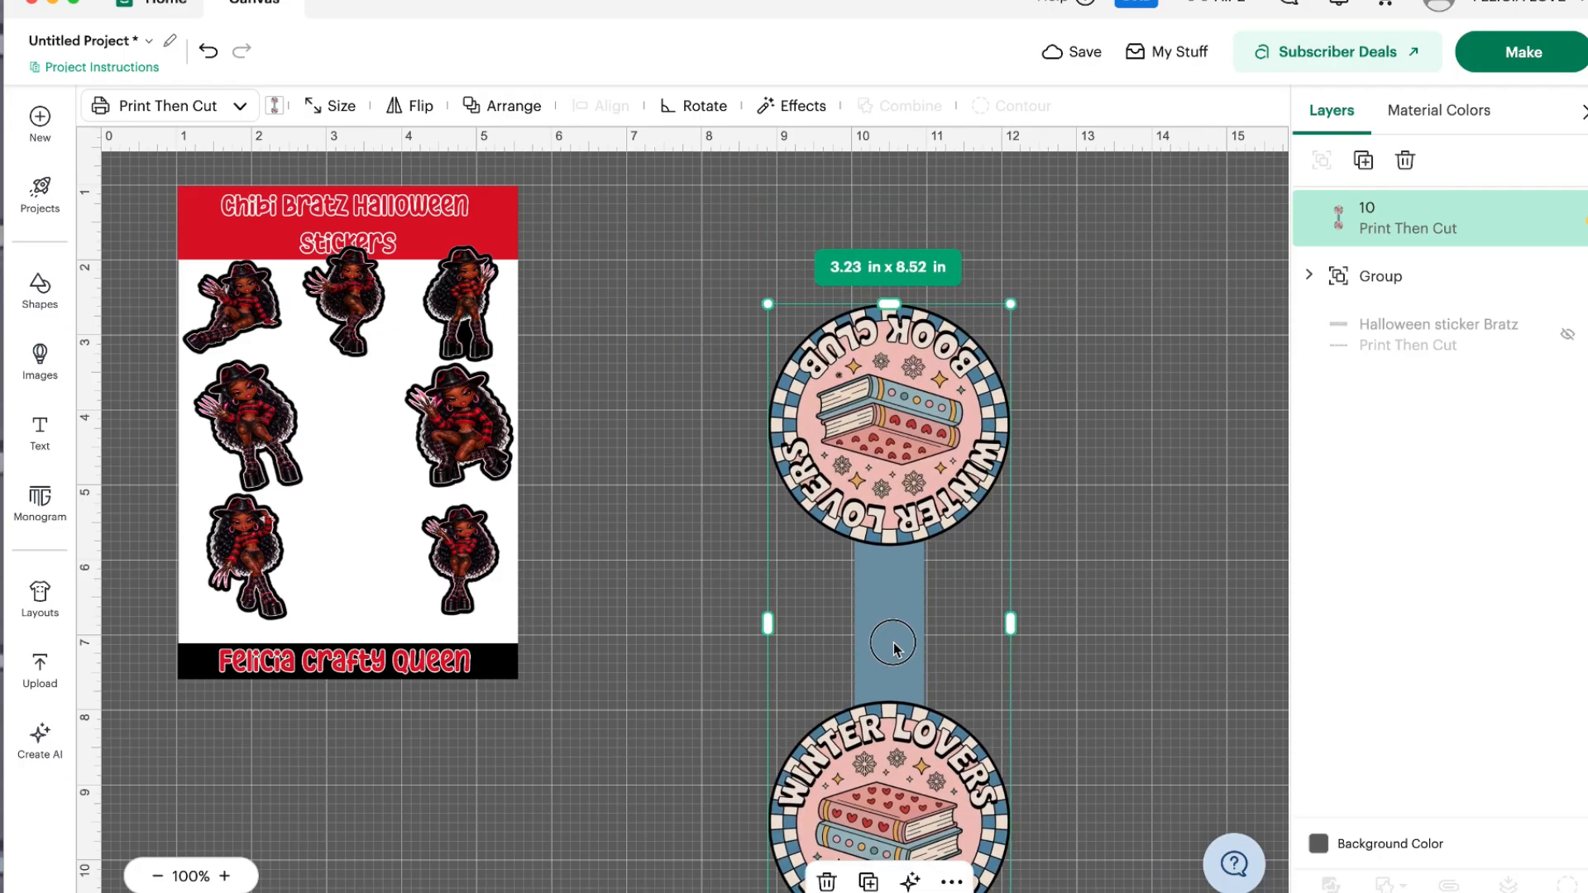
{"action": "left_click_drag", "start_coordinate": [893, 643], "coordinate": [894, 521]}
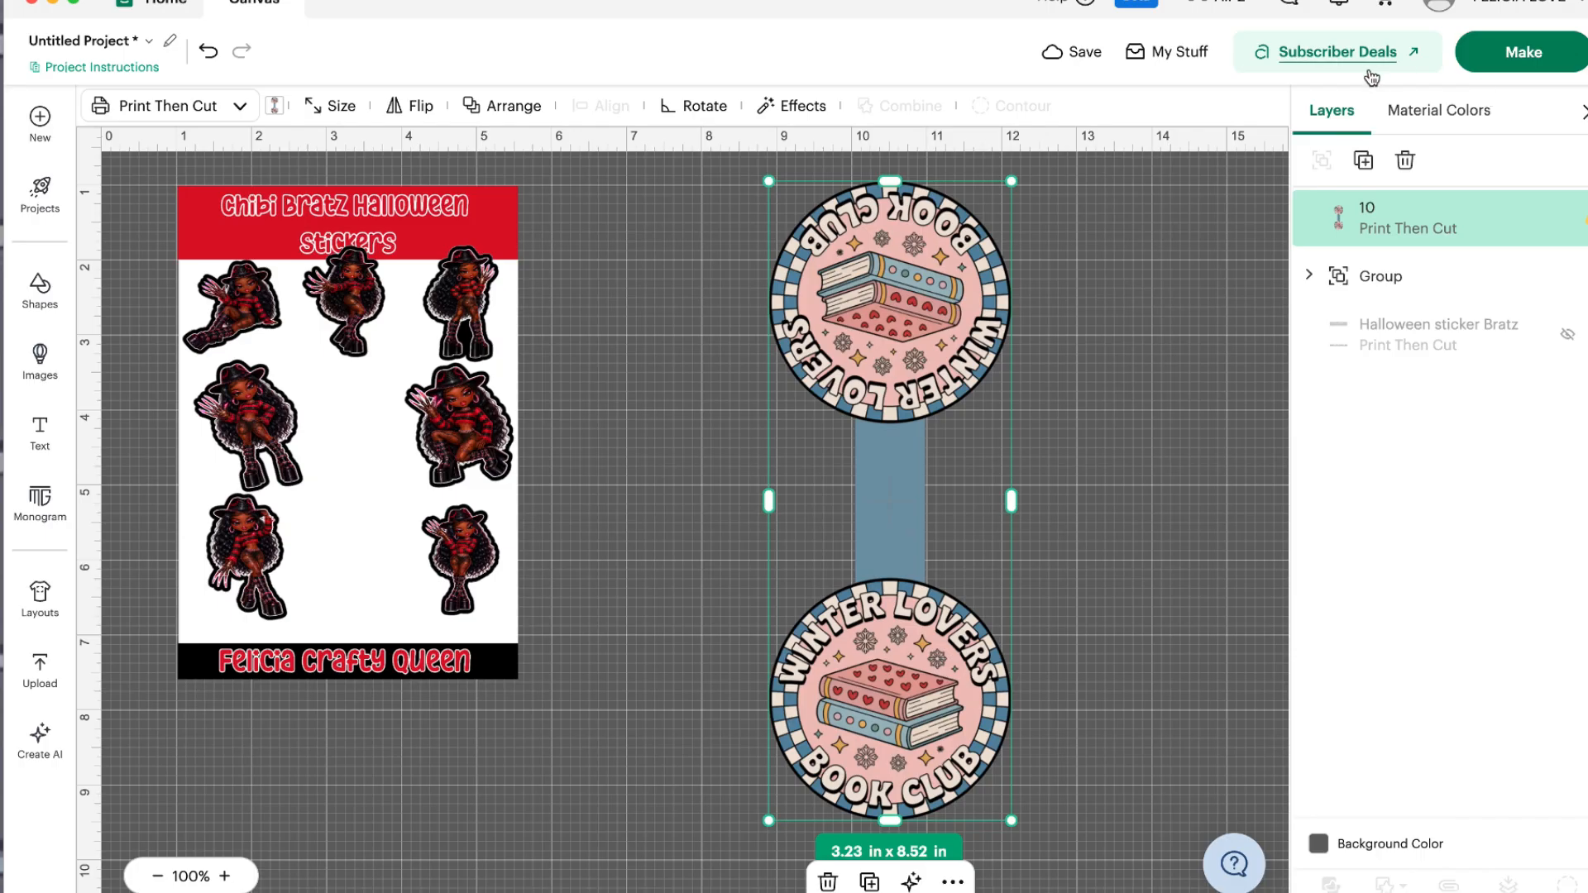
- Add a 0.028 in offset with rounded corners around the bookmark
{"action": "left_click", "coordinate": [800, 106]}
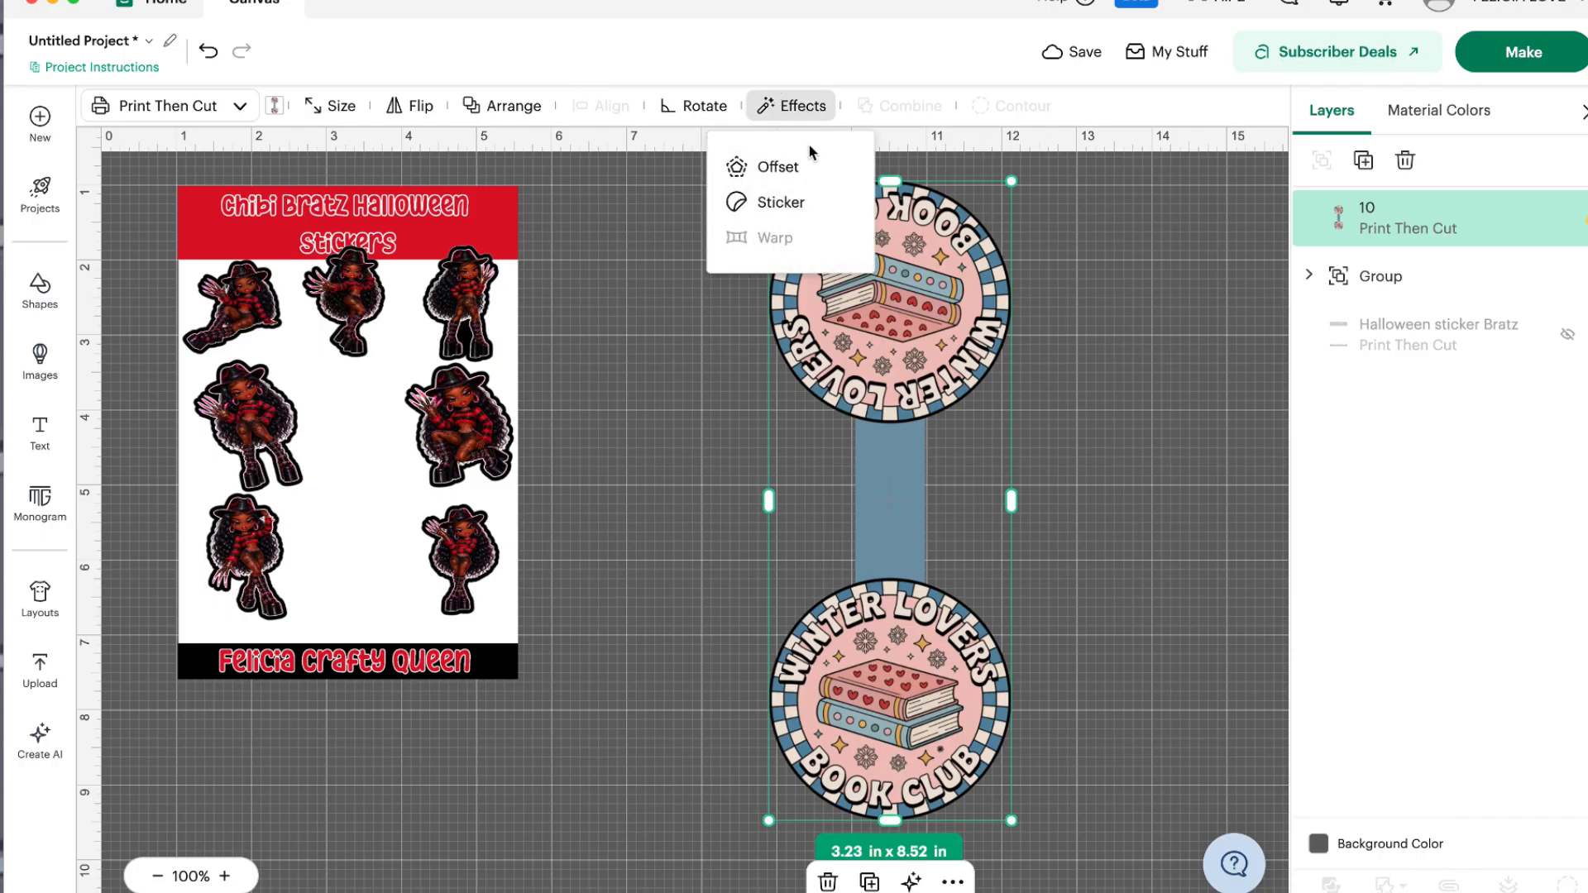
{"action": "left_click", "coordinate": [782, 169]}
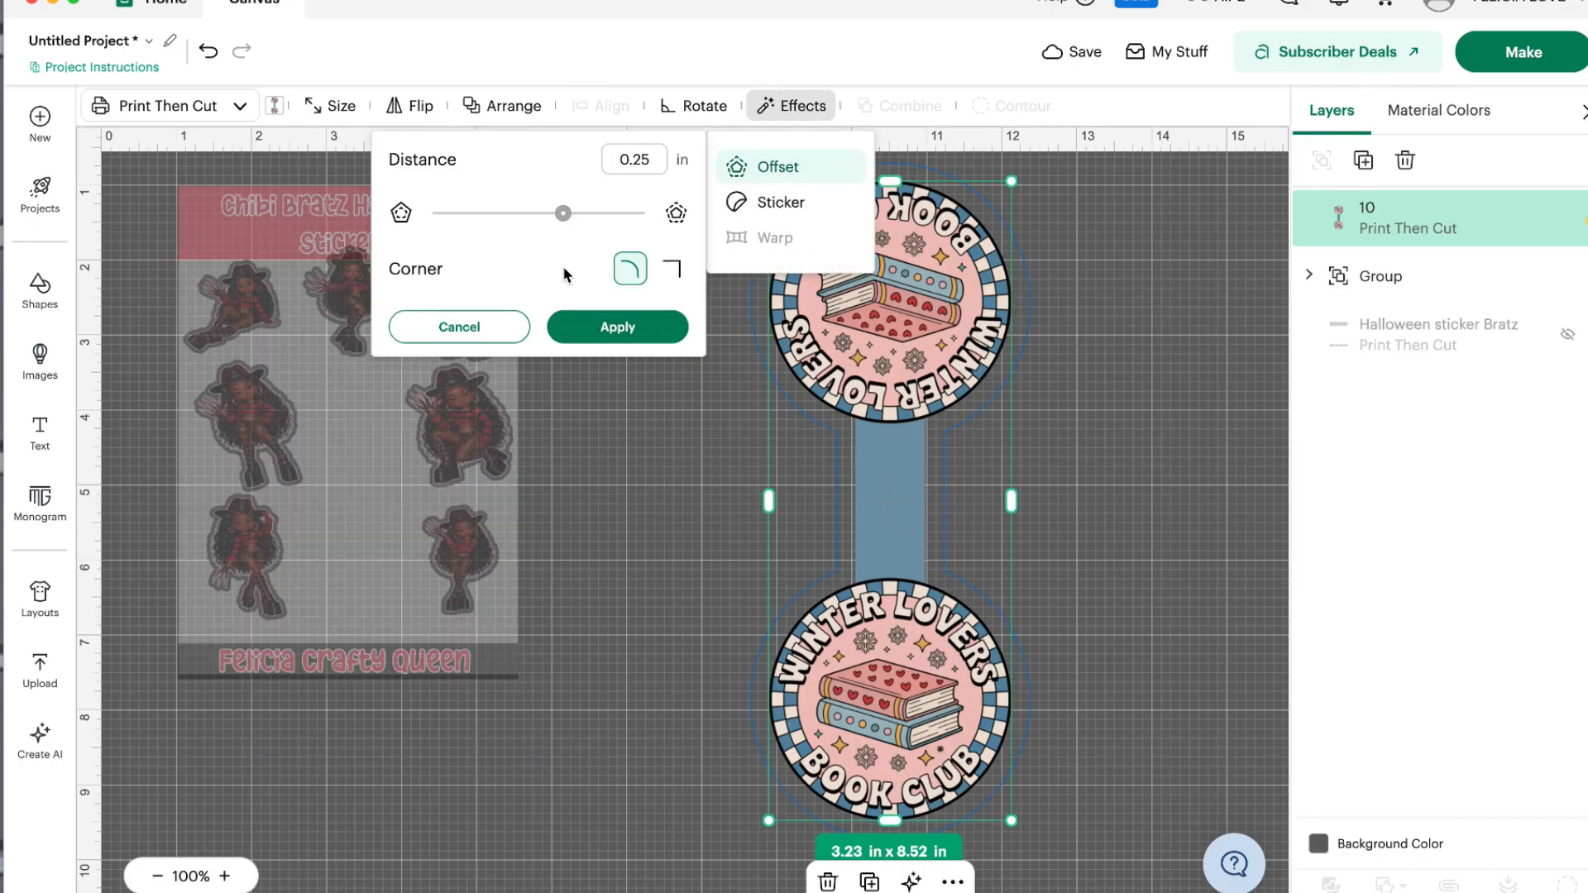
{"action": "left_click", "coordinate": [565, 215]}
{"action": "left_click_drag", "start_coordinate": [568, 223], "coordinate": [541, 229]}
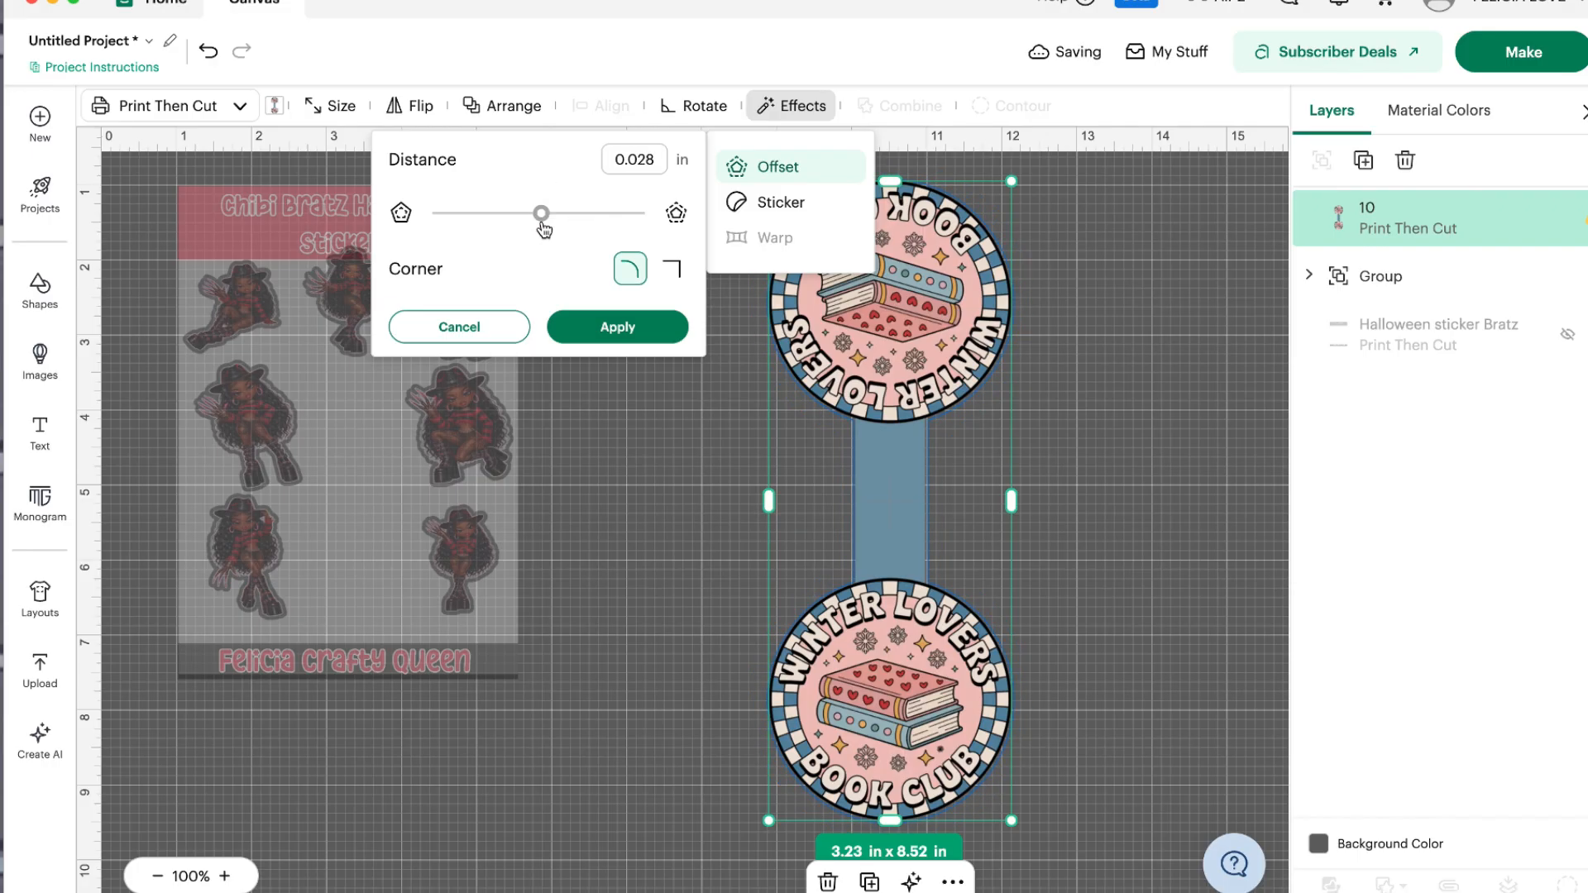
{"action": "left_click", "coordinate": [639, 334]}
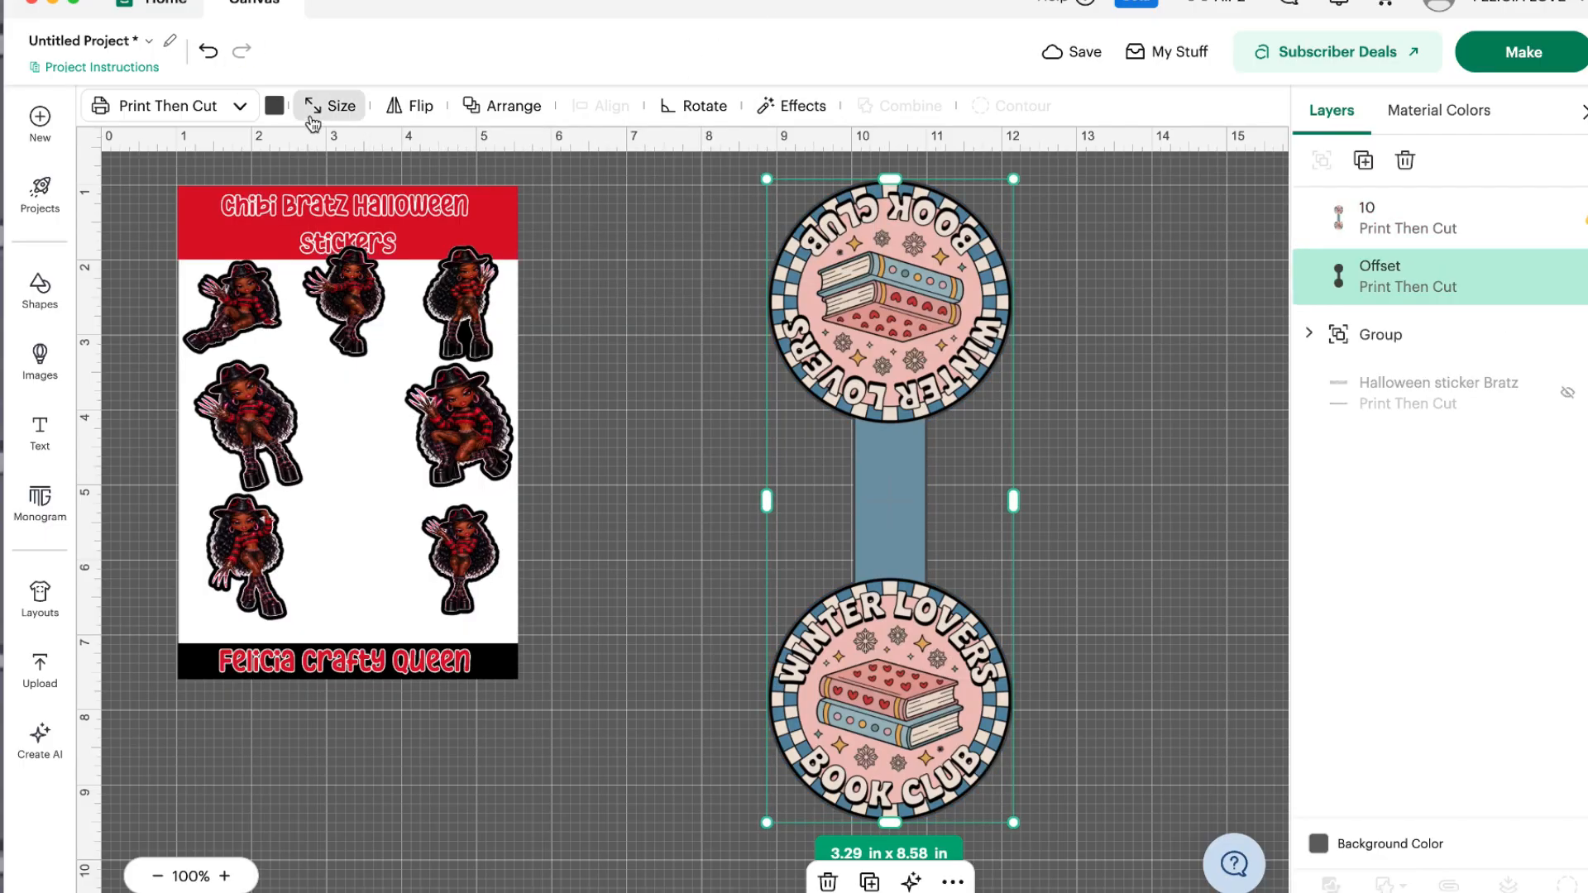
- Try light blue and black on the bookmark's offset, and finish with white as its color
{"action": "left_click", "coordinate": [276, 106]}
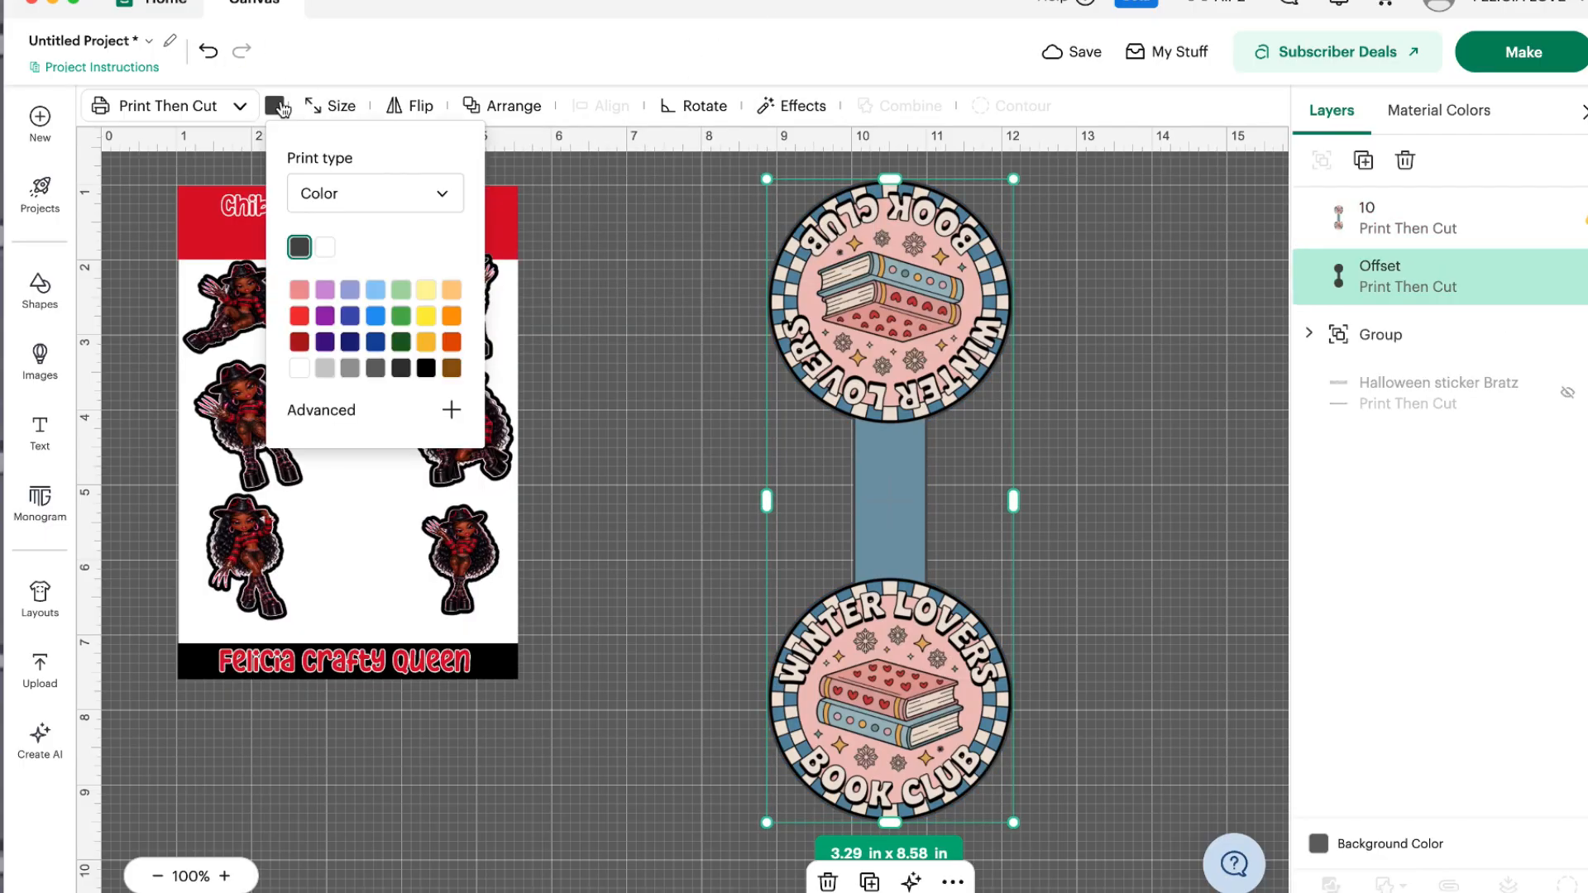
{"action": "left_click", "coordinate": [375, 291]}
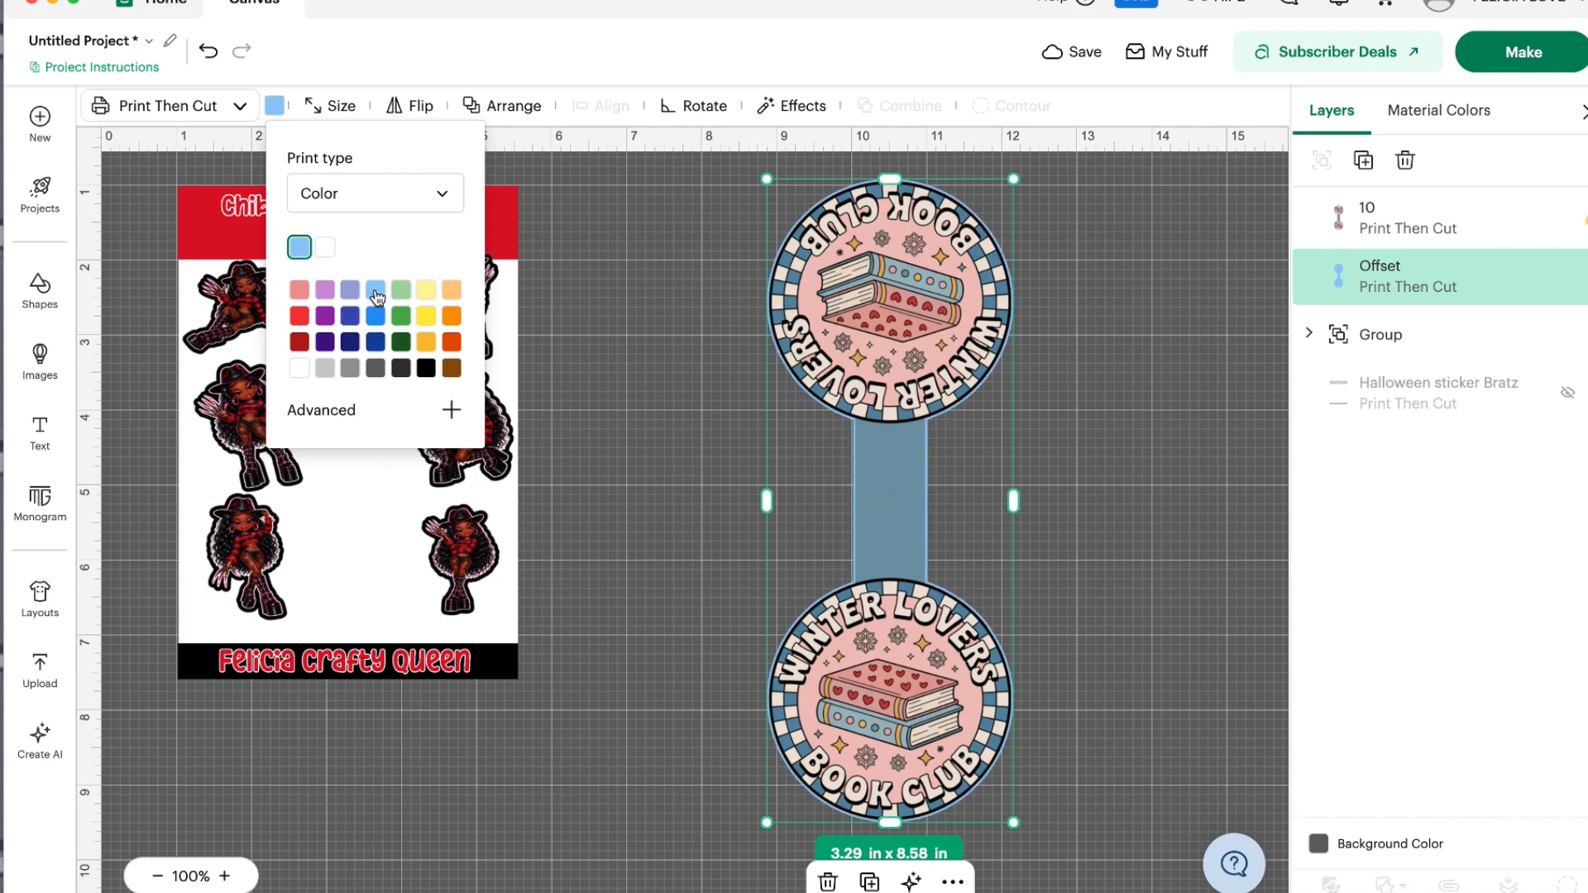
{"action": "left_click", "coordinate": [428, 372]}
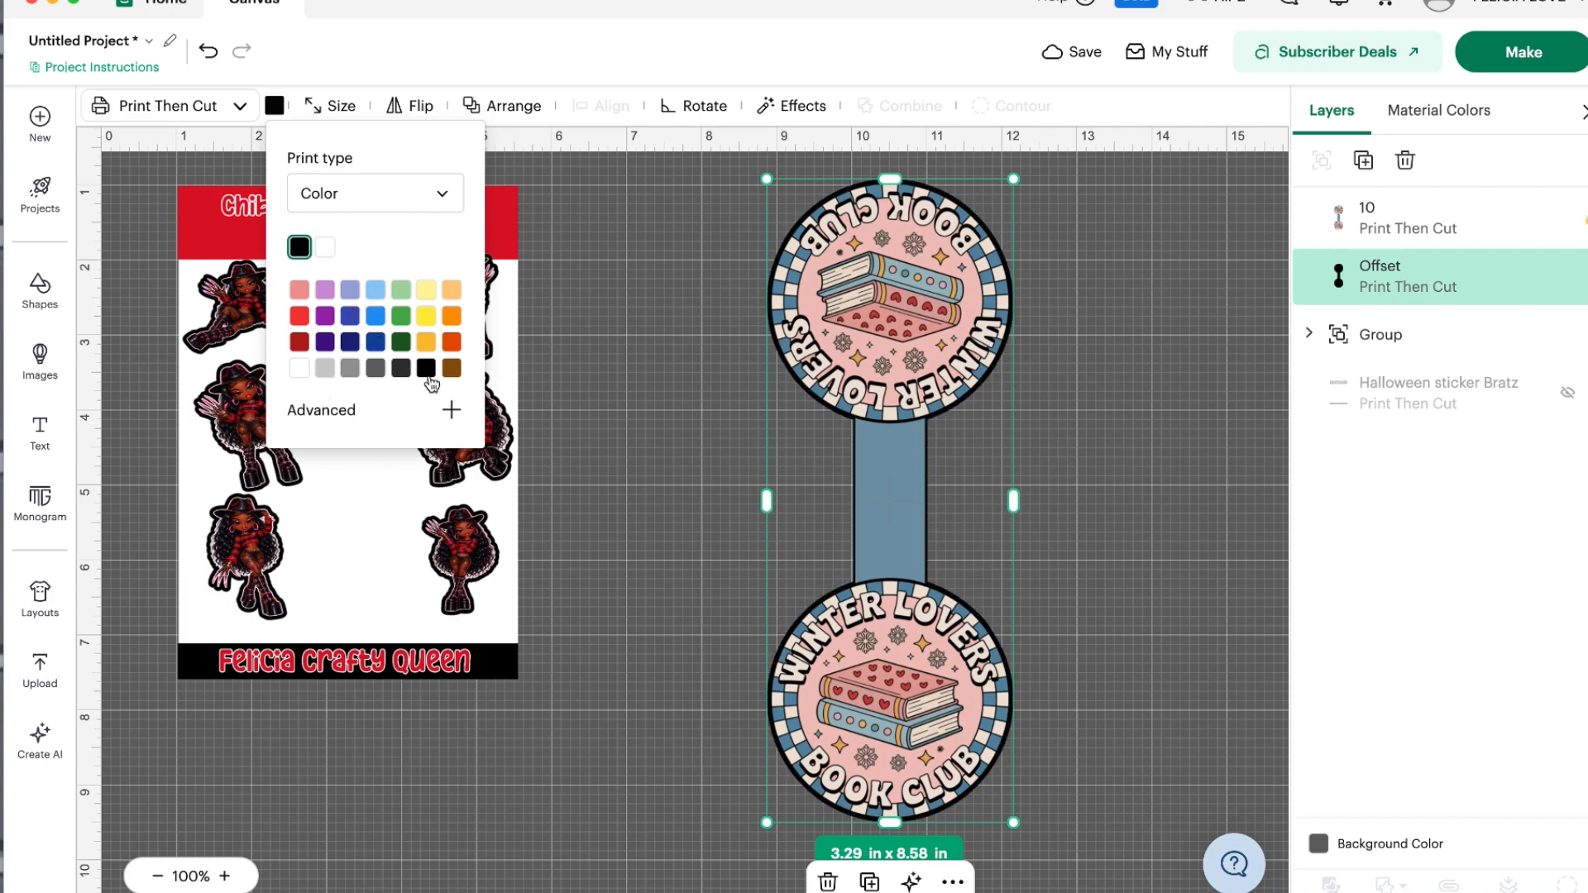
{"action": "left_click", "coordinate": [302, 370]}
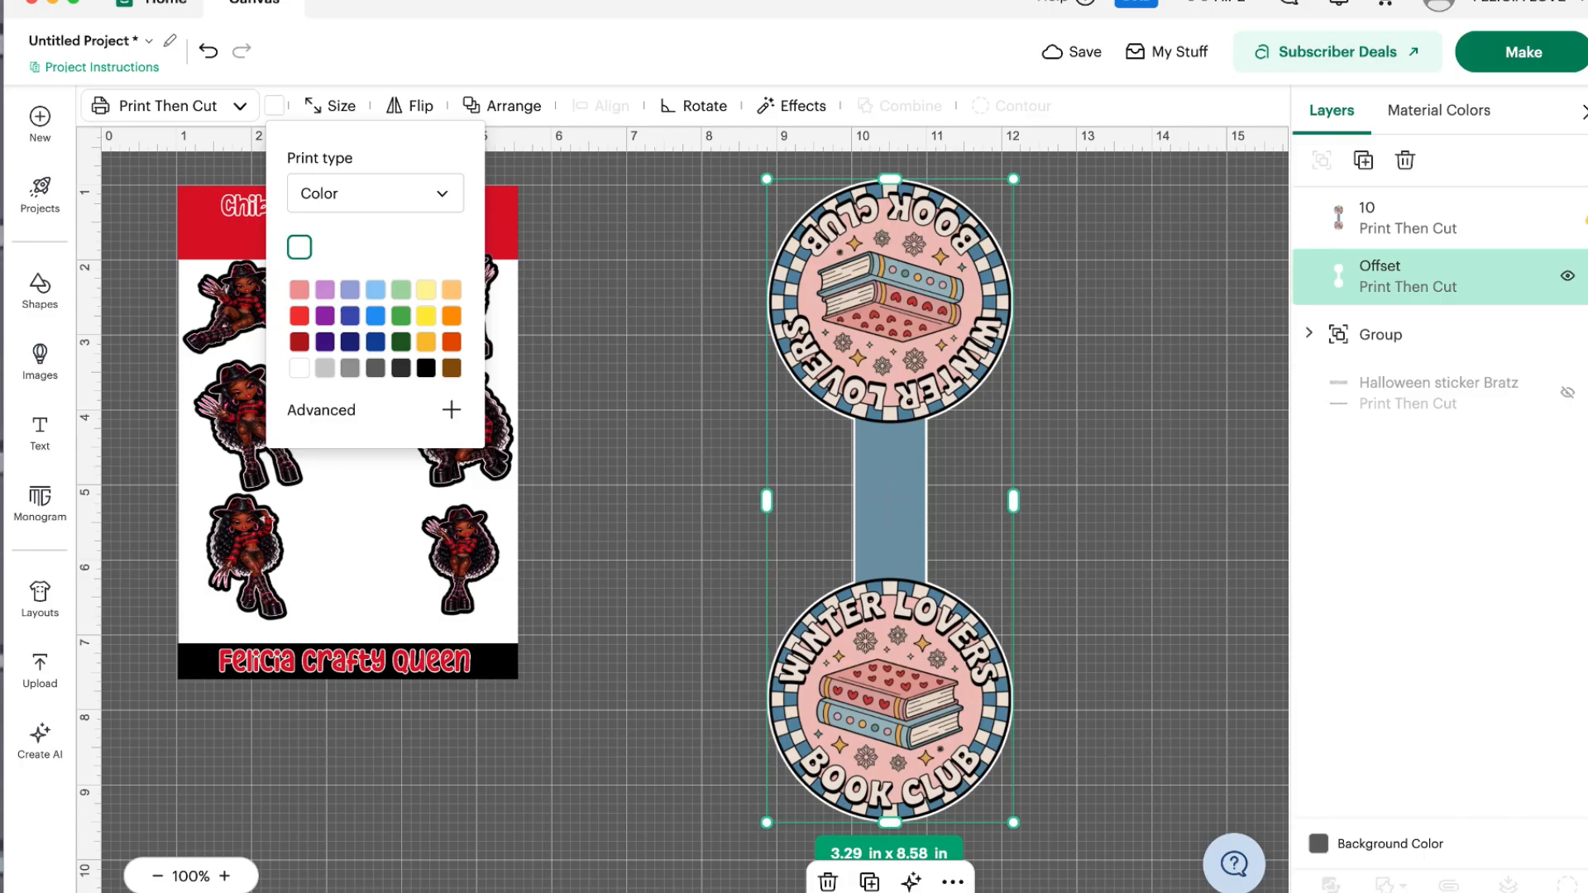
- Hide the bookmark's offset layer and the bookmark image layer
{"action": "left_click", "coordinate": [1579, 286]}
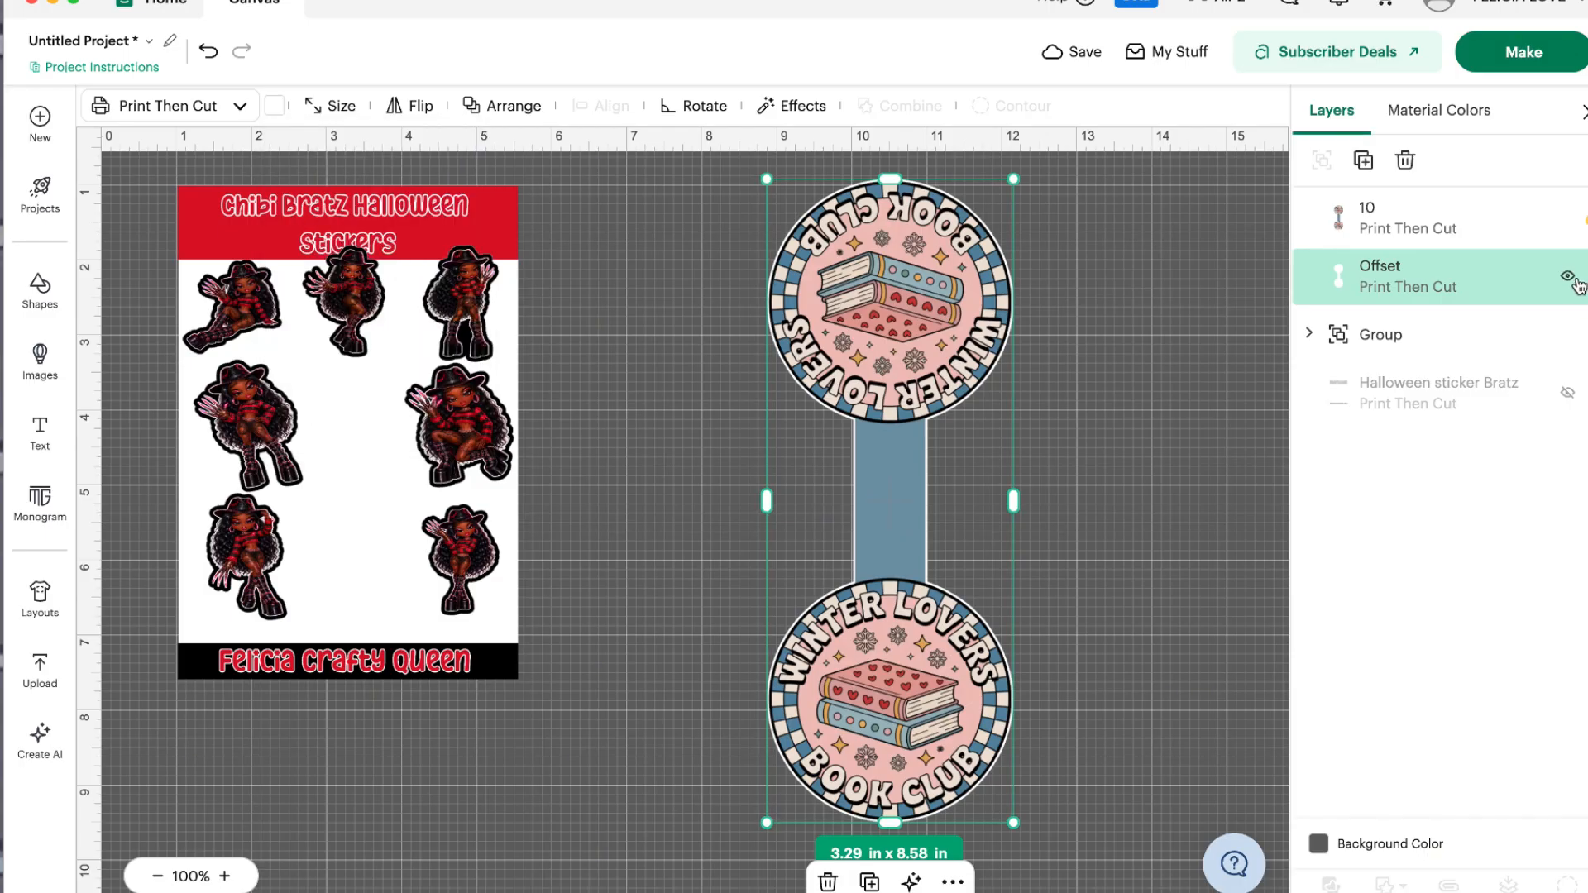
{"action": "left_click", "coordinate": [1572, 278]}
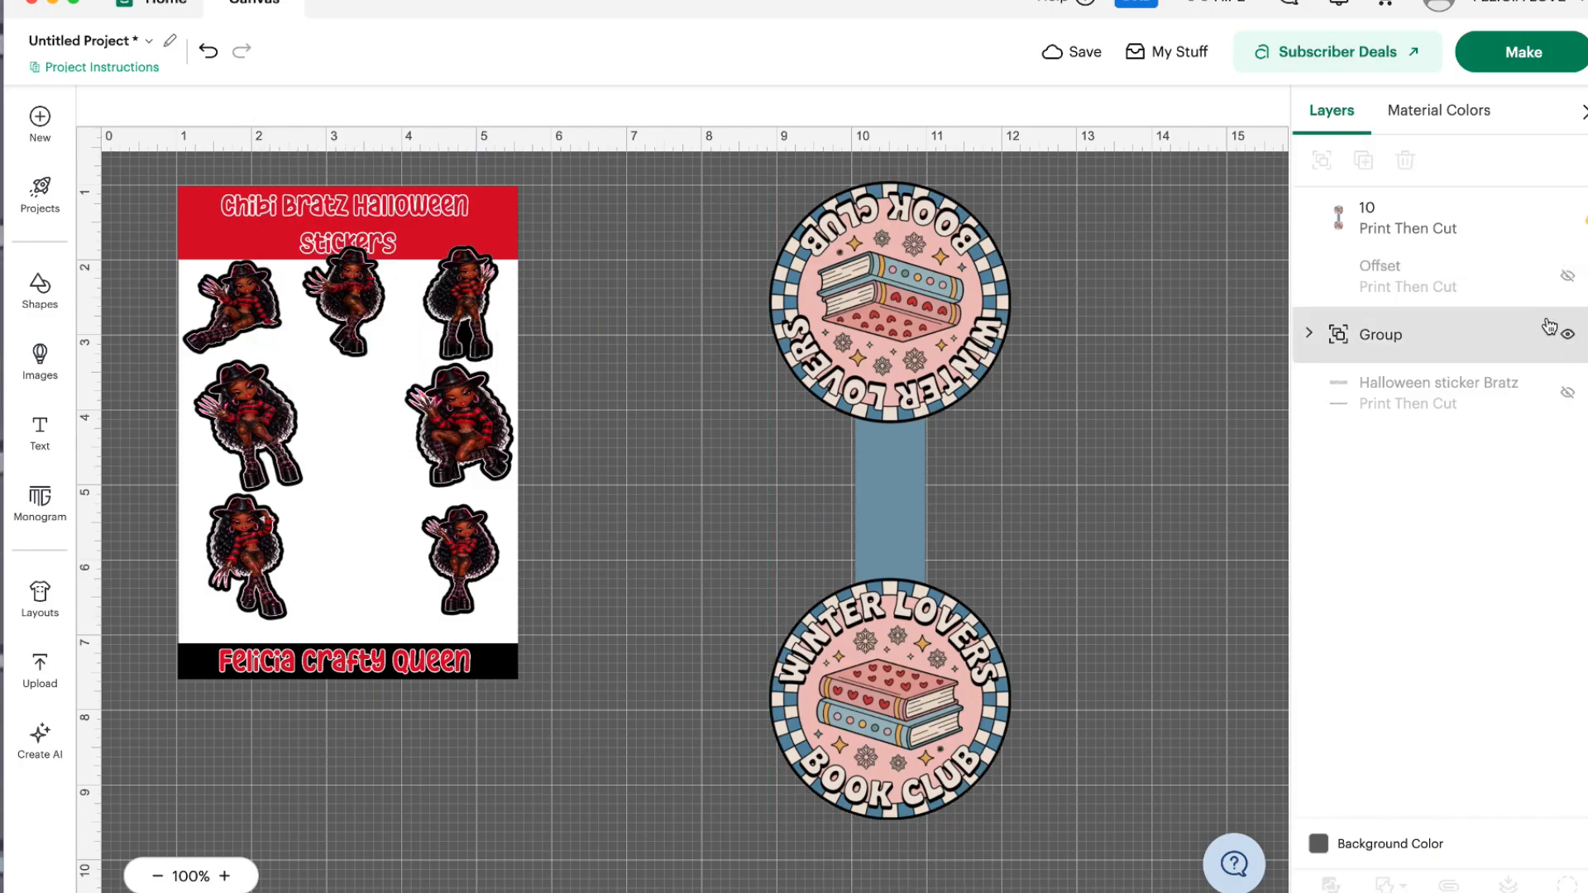
{"action": "left_click", "coordinate": [1567, 219]}
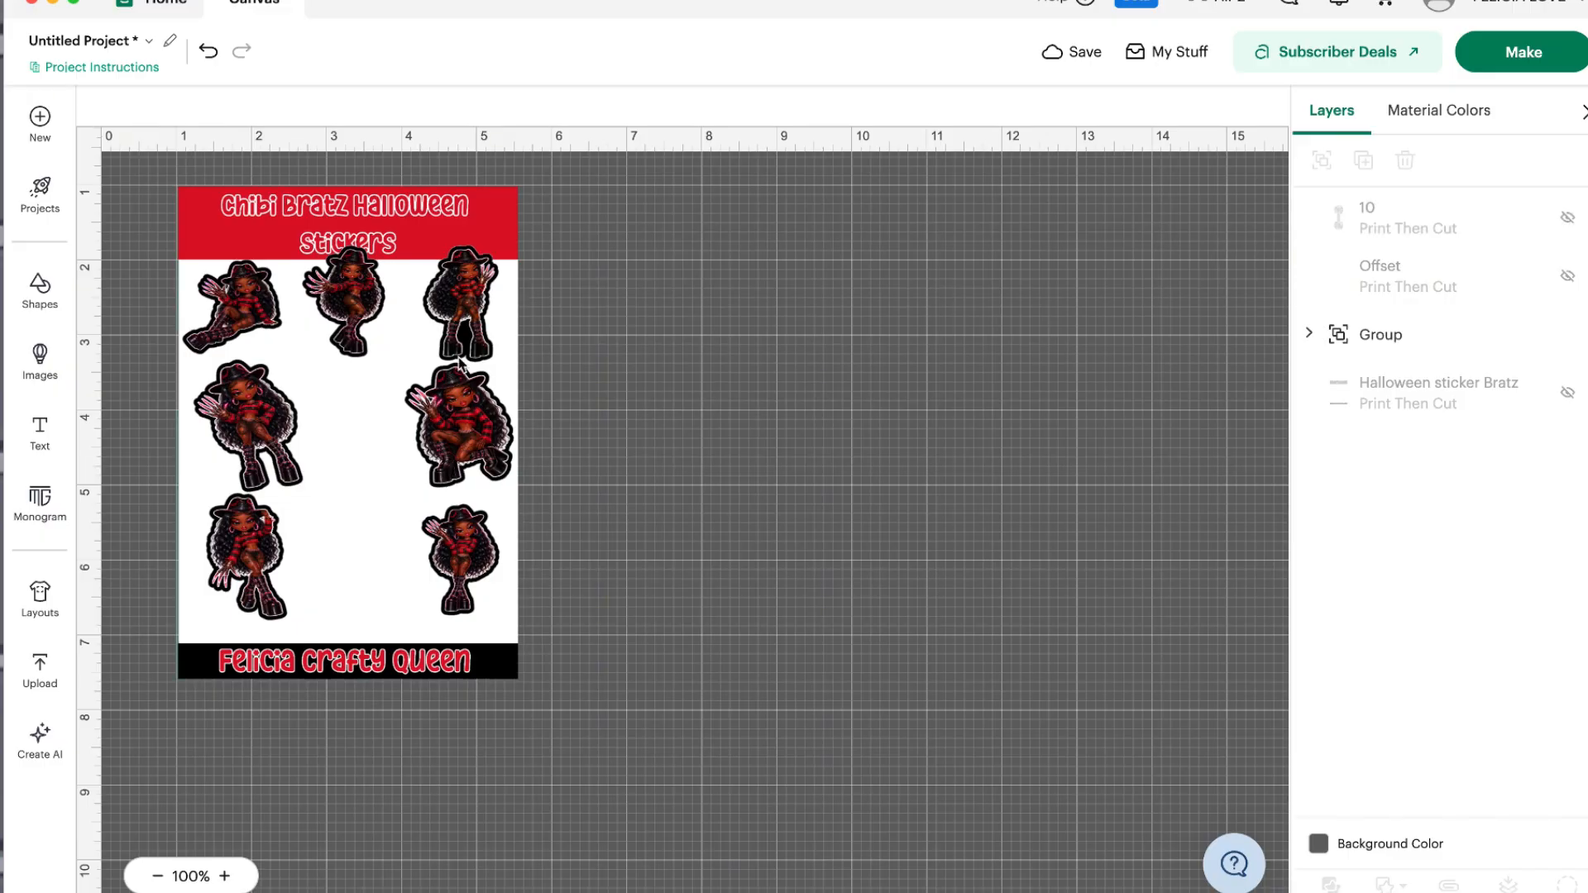
- Adjust the sticker set's height to about 5 in so it fits between the red header and the black footer
{"action": "left_click", "coordinate": [364, 367]}
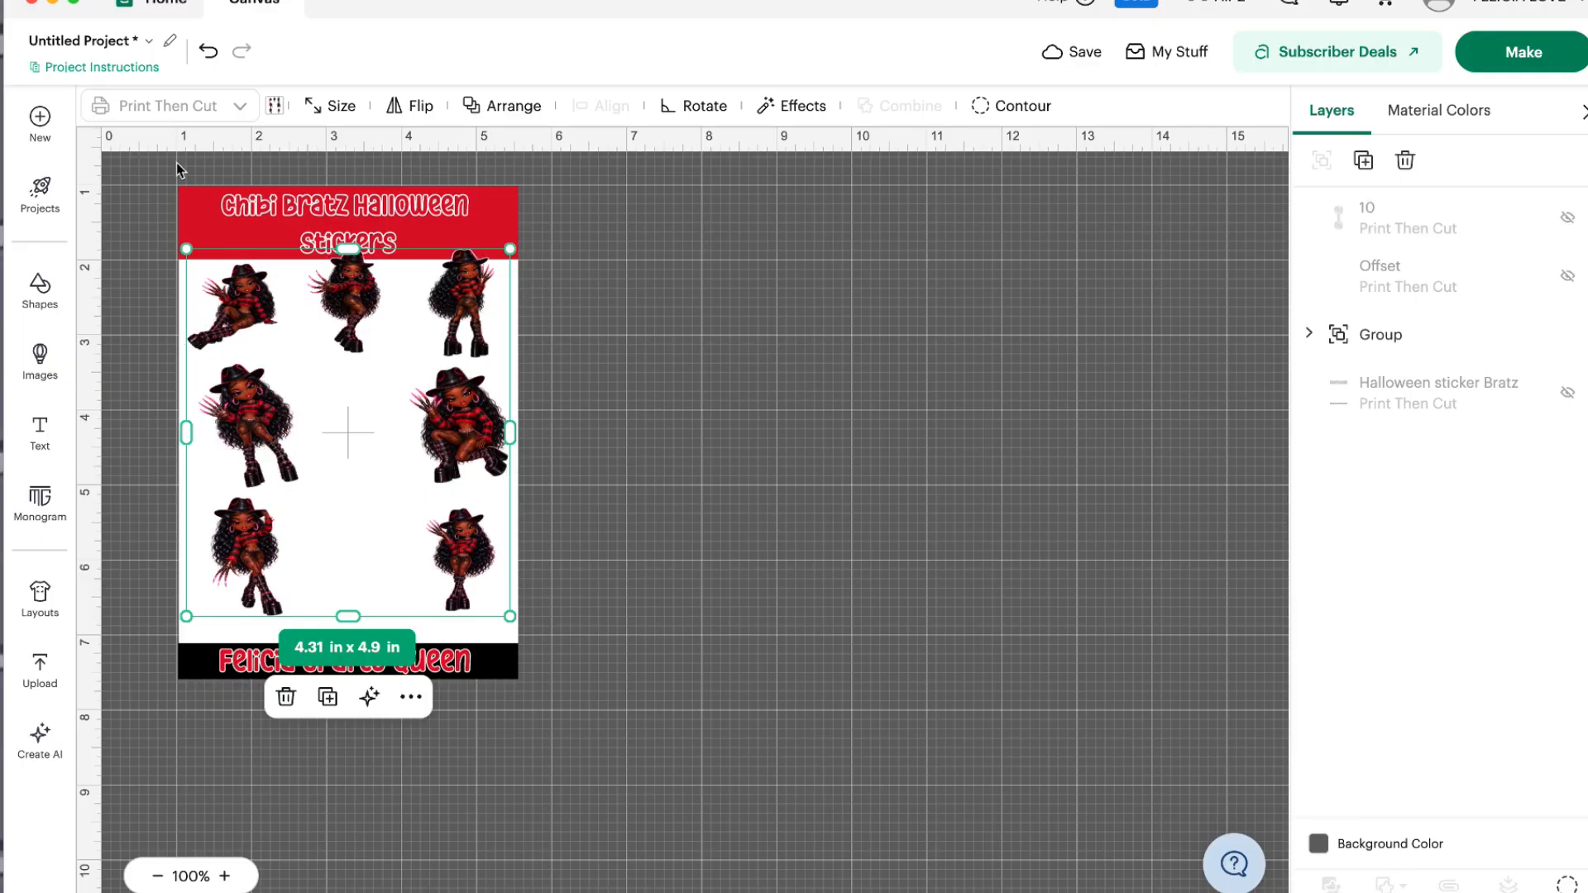
{"action": "left_click_drag", "start_coordinate": [348, 248], "coordinate": [349, 263]}
{"action": "left_click", "coordinate": [903, 589]}
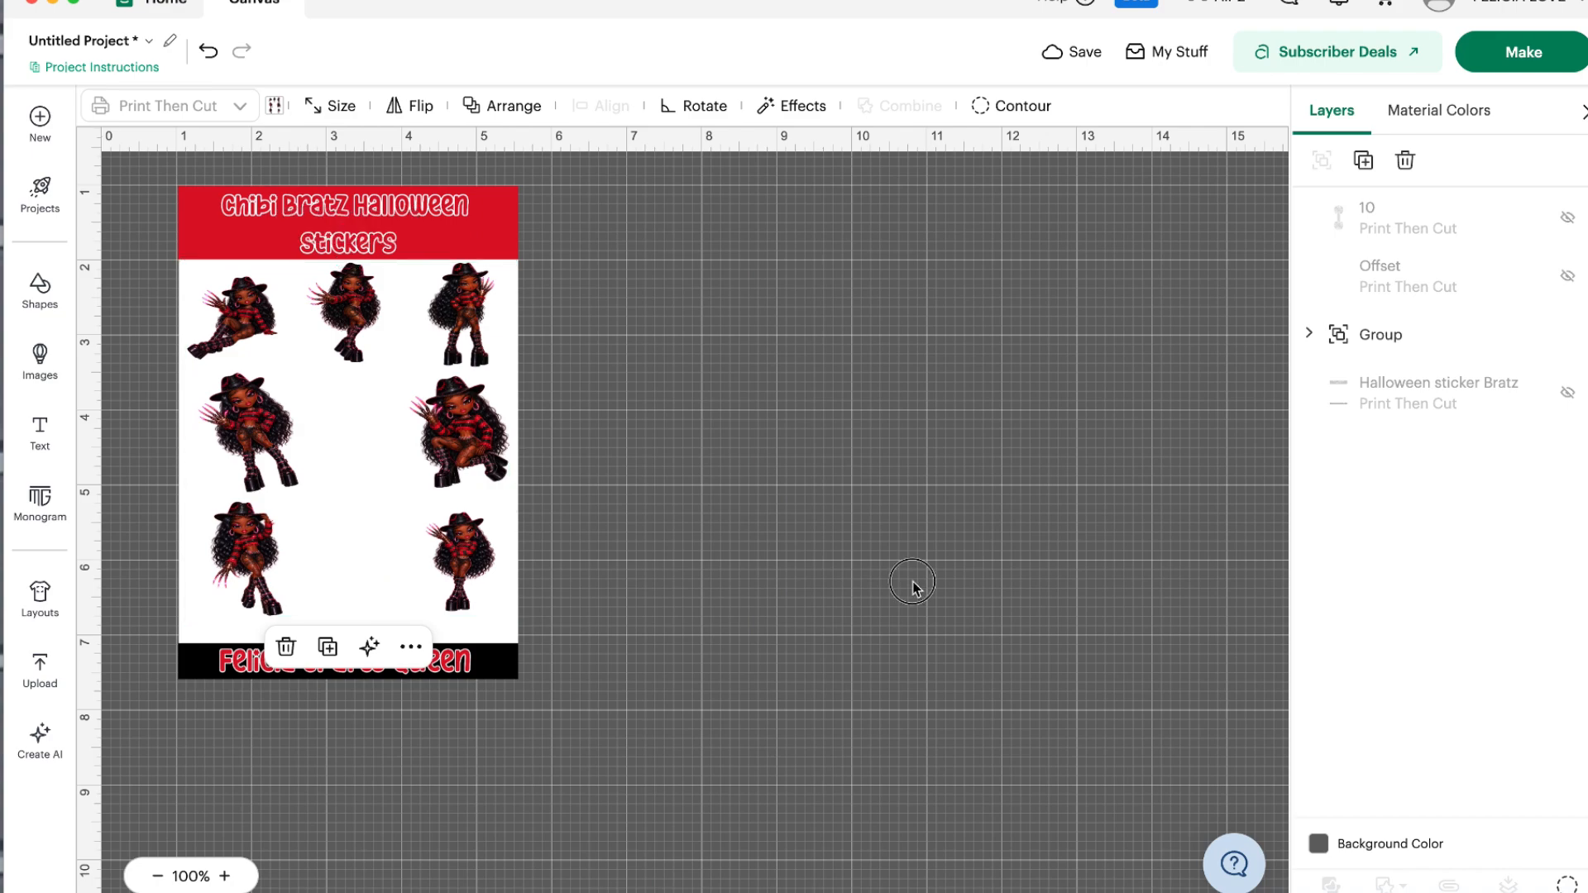
{"action": "left_click", "coordinate": [326, 542]}
{"action": "left_click", "coordinate": [485, 339]}
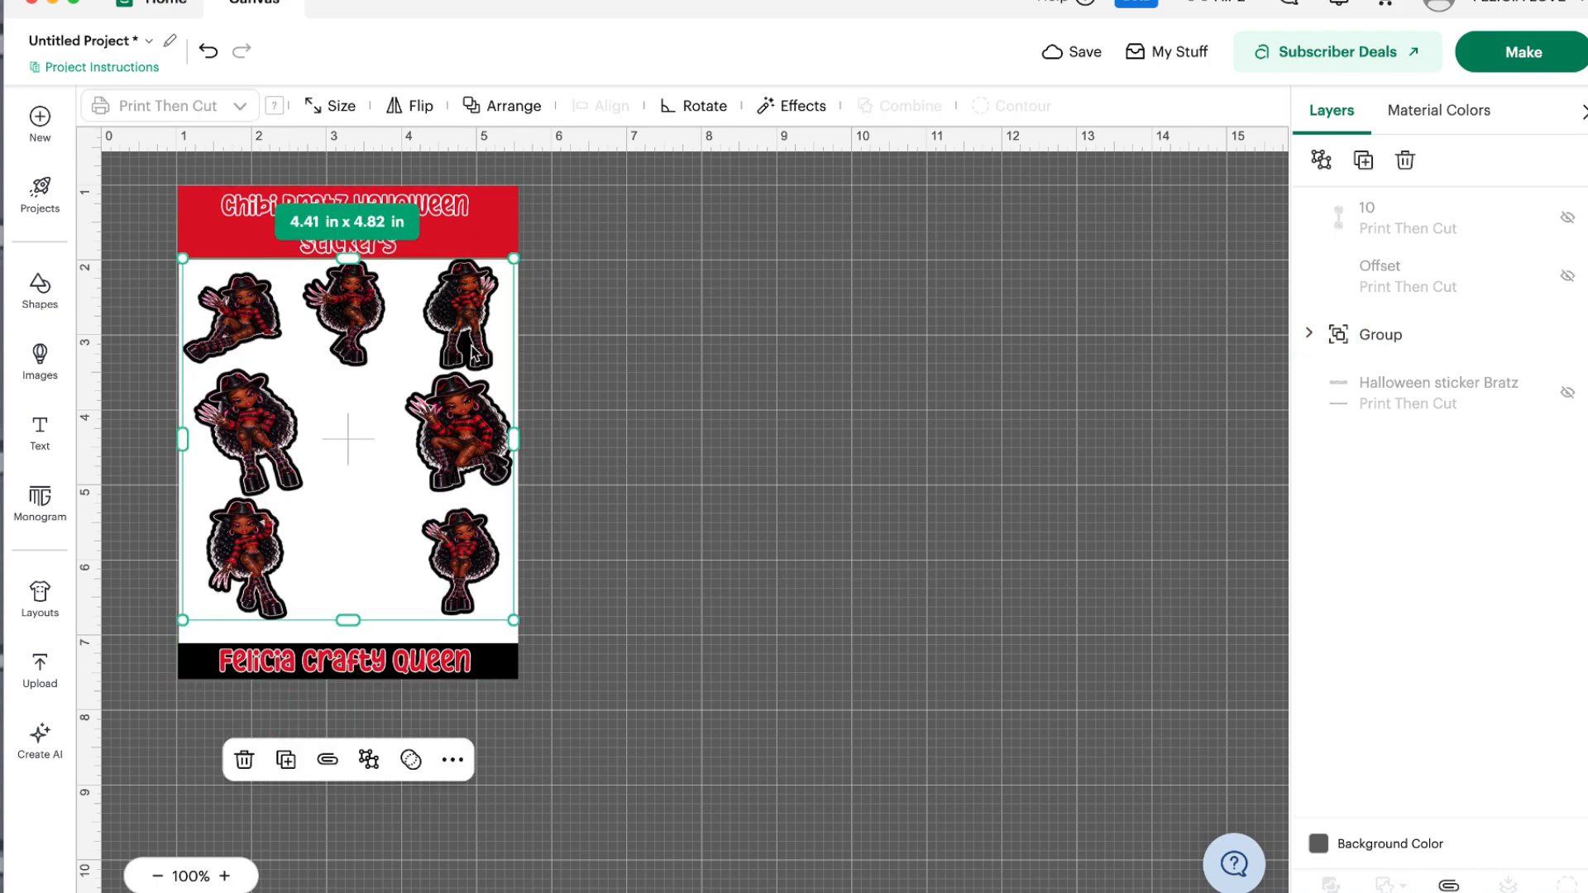
{"action": "left_click_drag", "start_coordinate": [347, 622], "coordinate": [347, 635]}
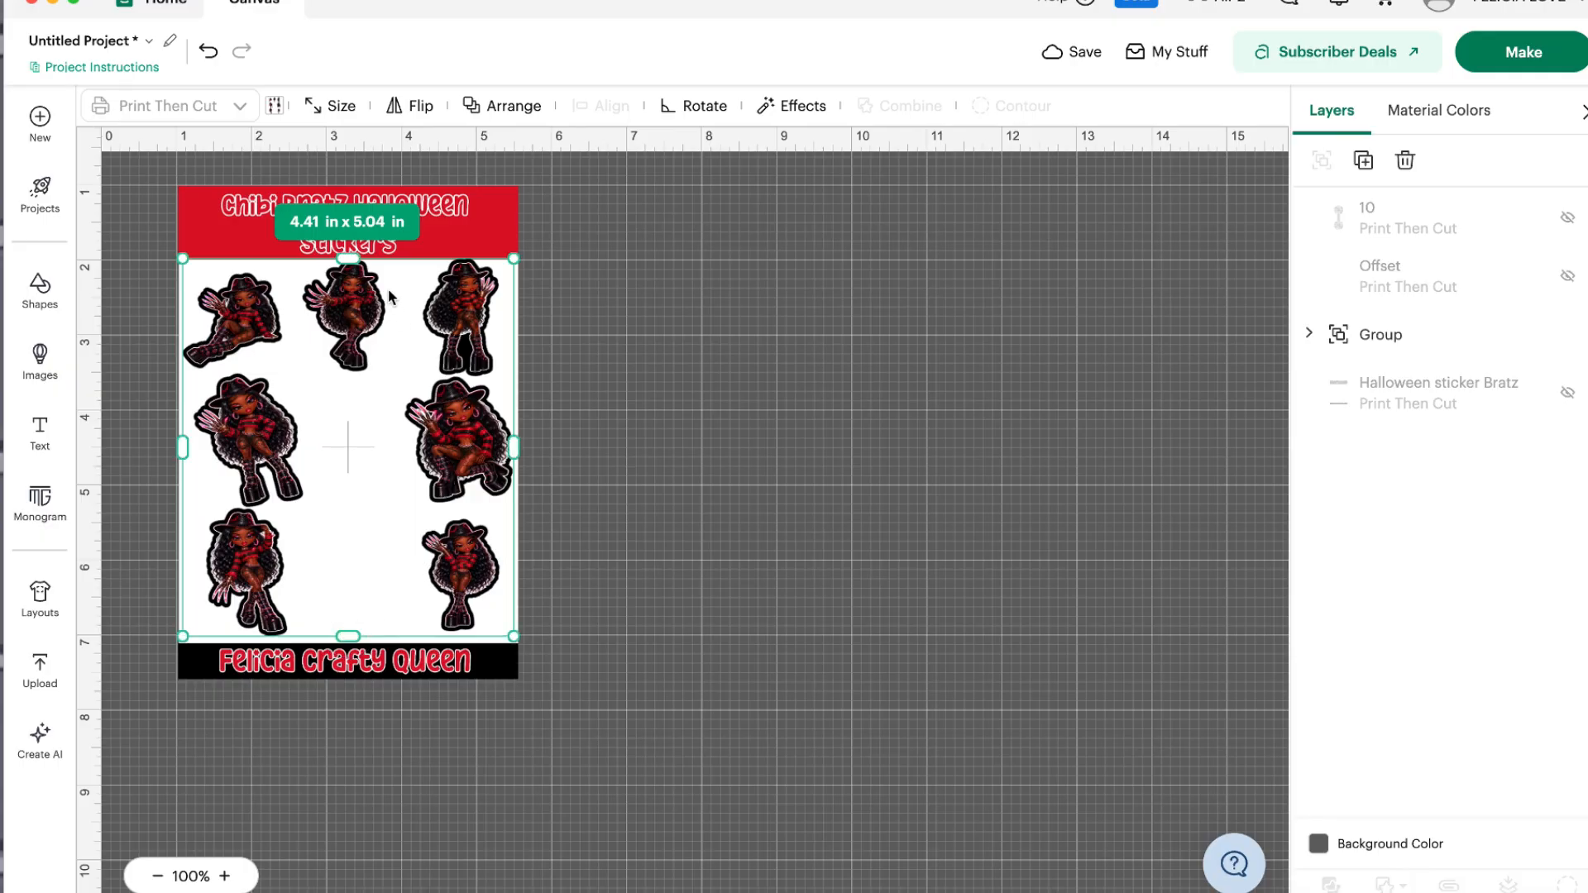
{"action": "left_click_drag", "start_coordinate": [348, 258], "coordinate": [349, 263]}
{"action": "left_click", "coordinate": [559, 281]}
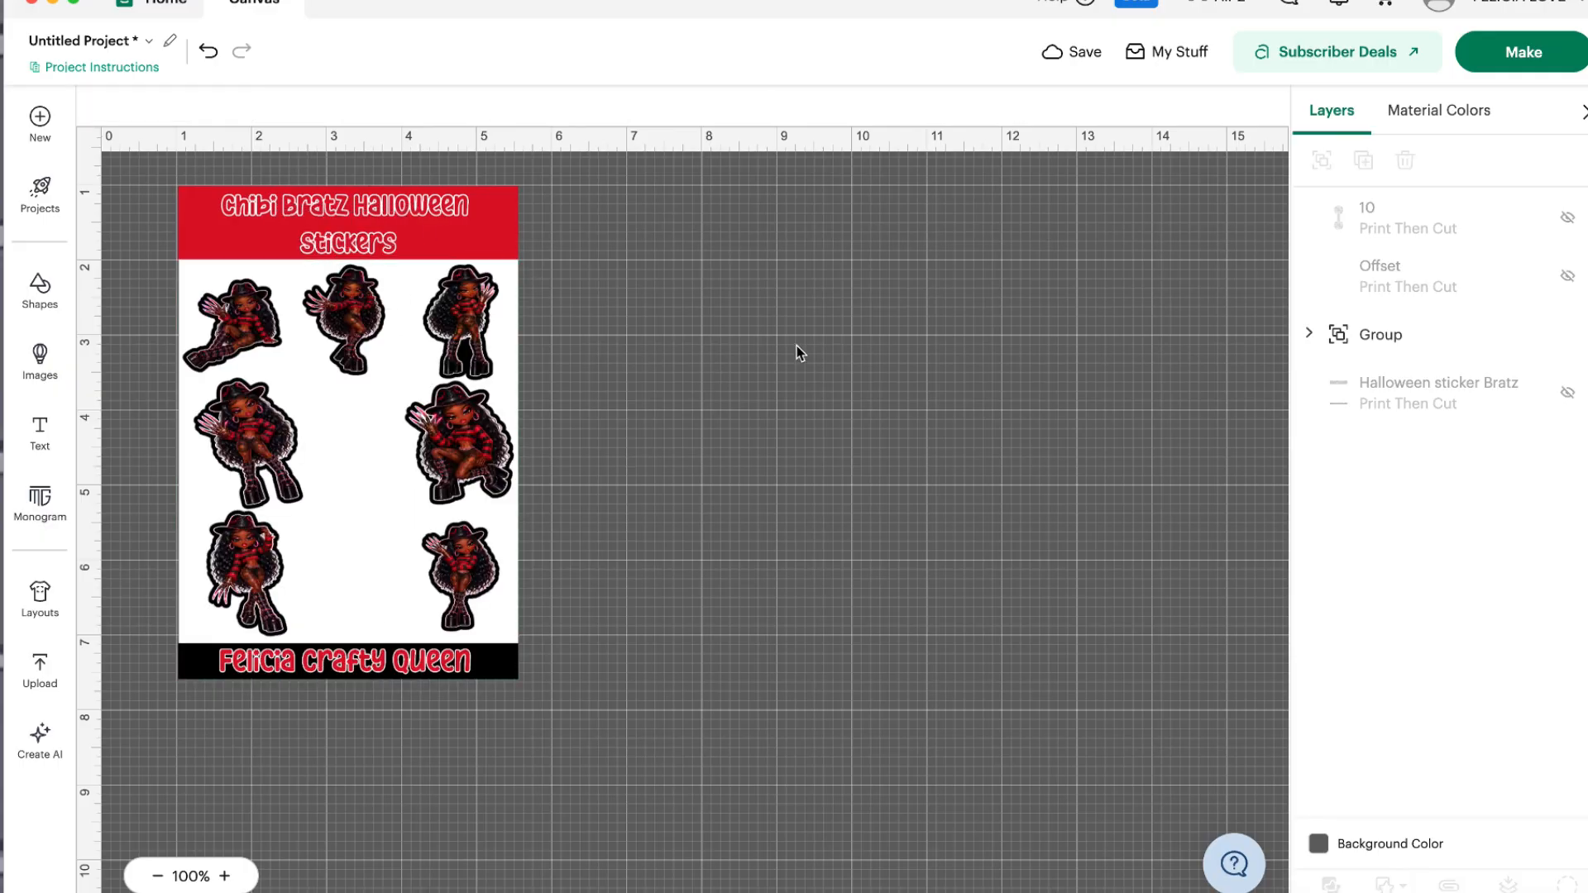
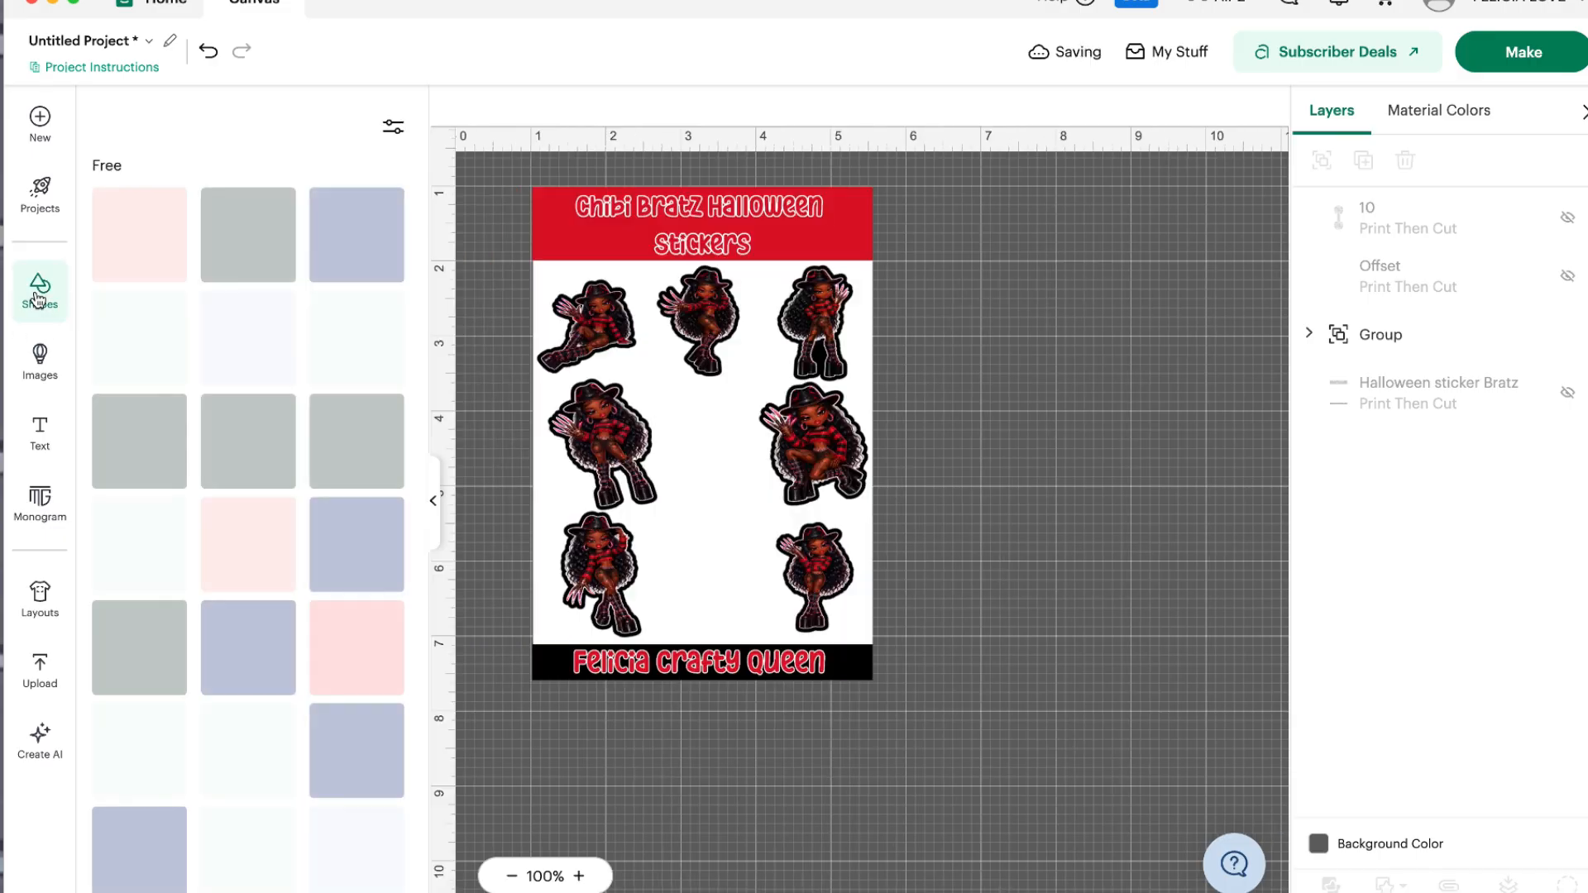
- Add a square shape to the canvas and place it in the empty area beside the sticker sheet
{"action": "left_click", "coordinate": [39, 289]}
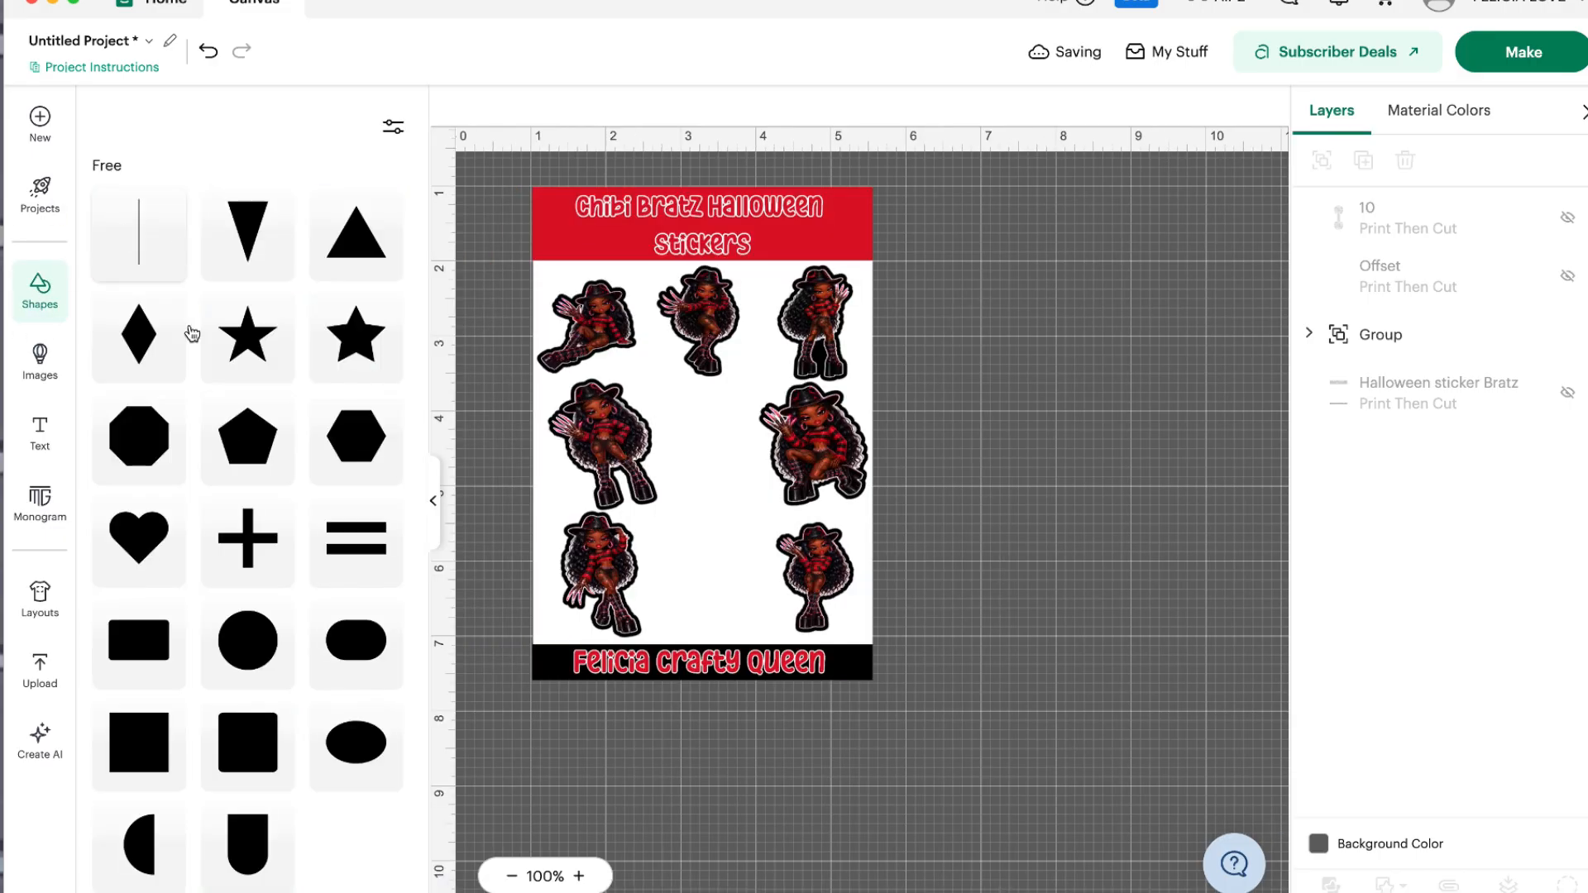
{"action": "left_click", "coordinate": [138, 775]}
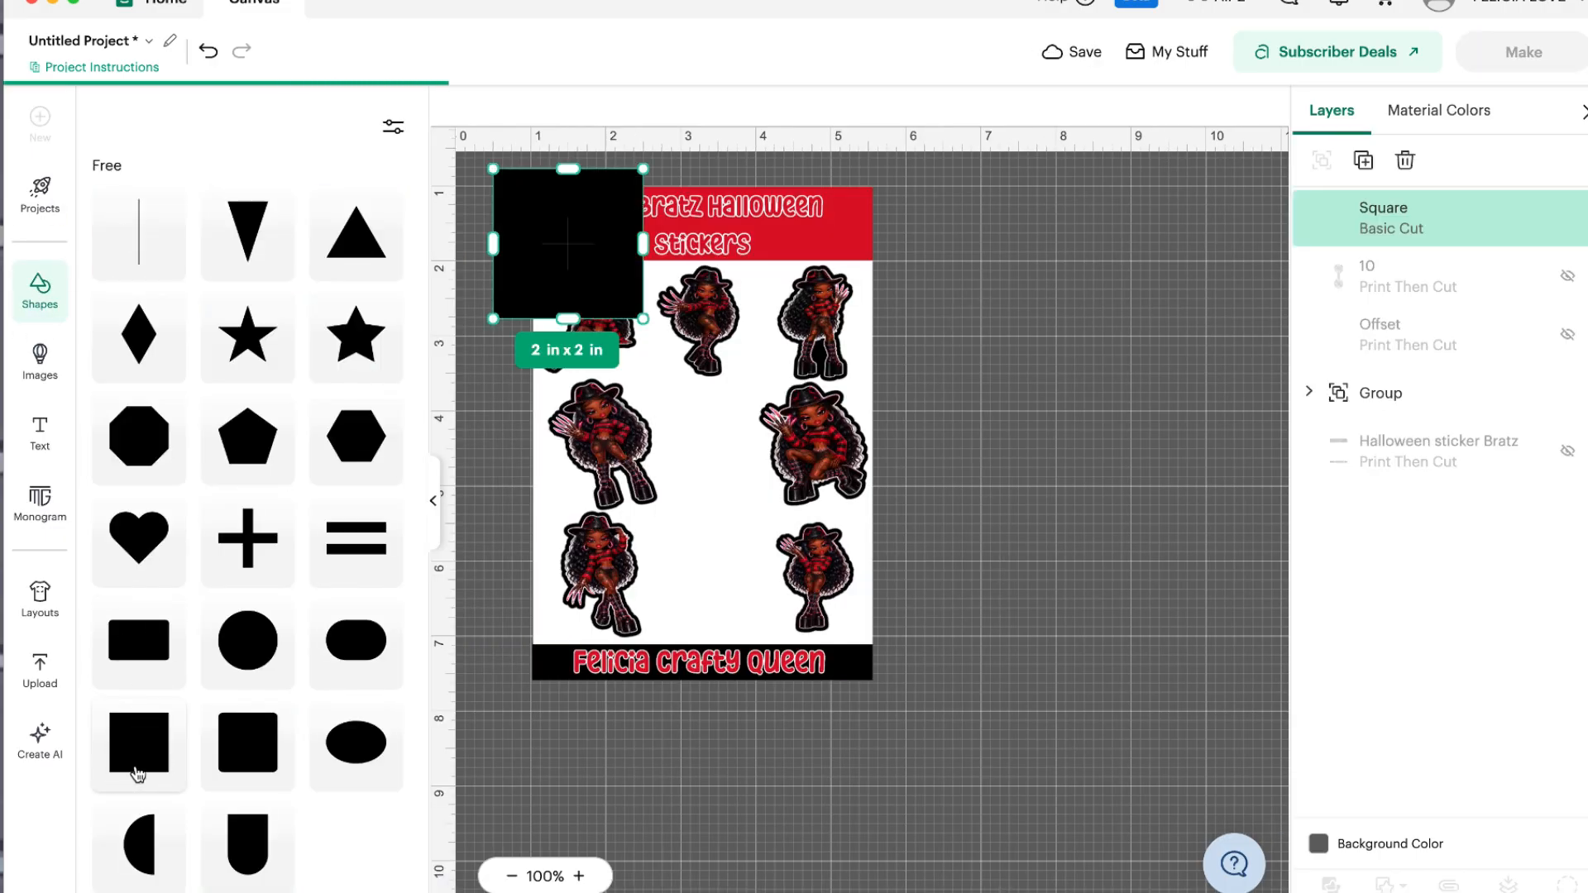
{"action": "left_click_drag", "start_coordinate": [622, 264], "coordinate": [1154, 358]}
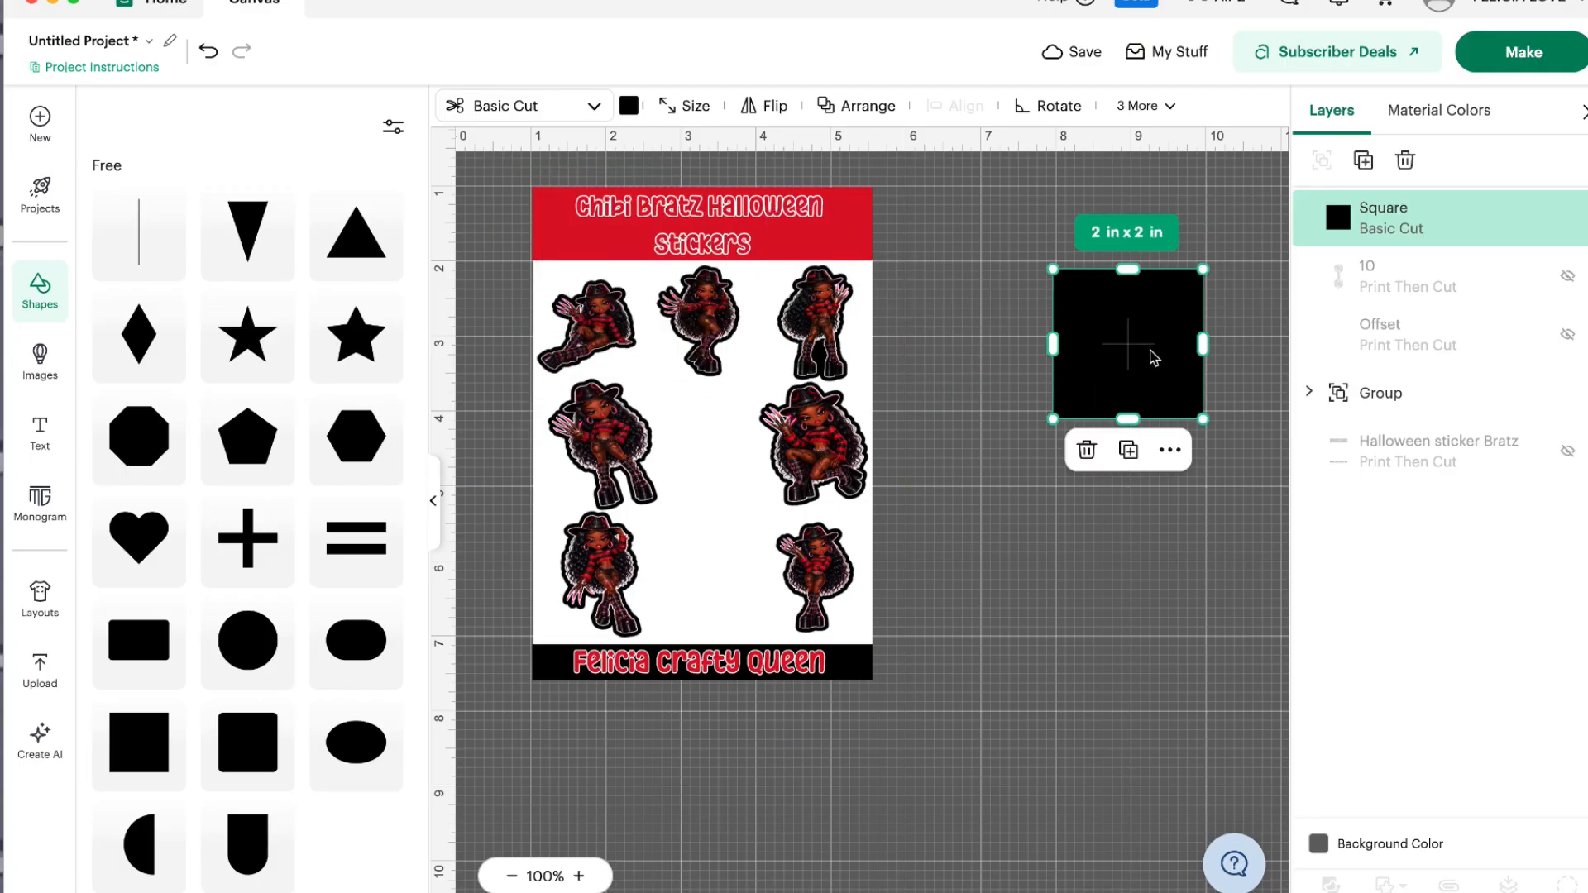
- Unlock the square's proportions and set its size to 4.53 in wide by 6.51 in high
{"action": "left_click", "coordinate": [689, 107]}
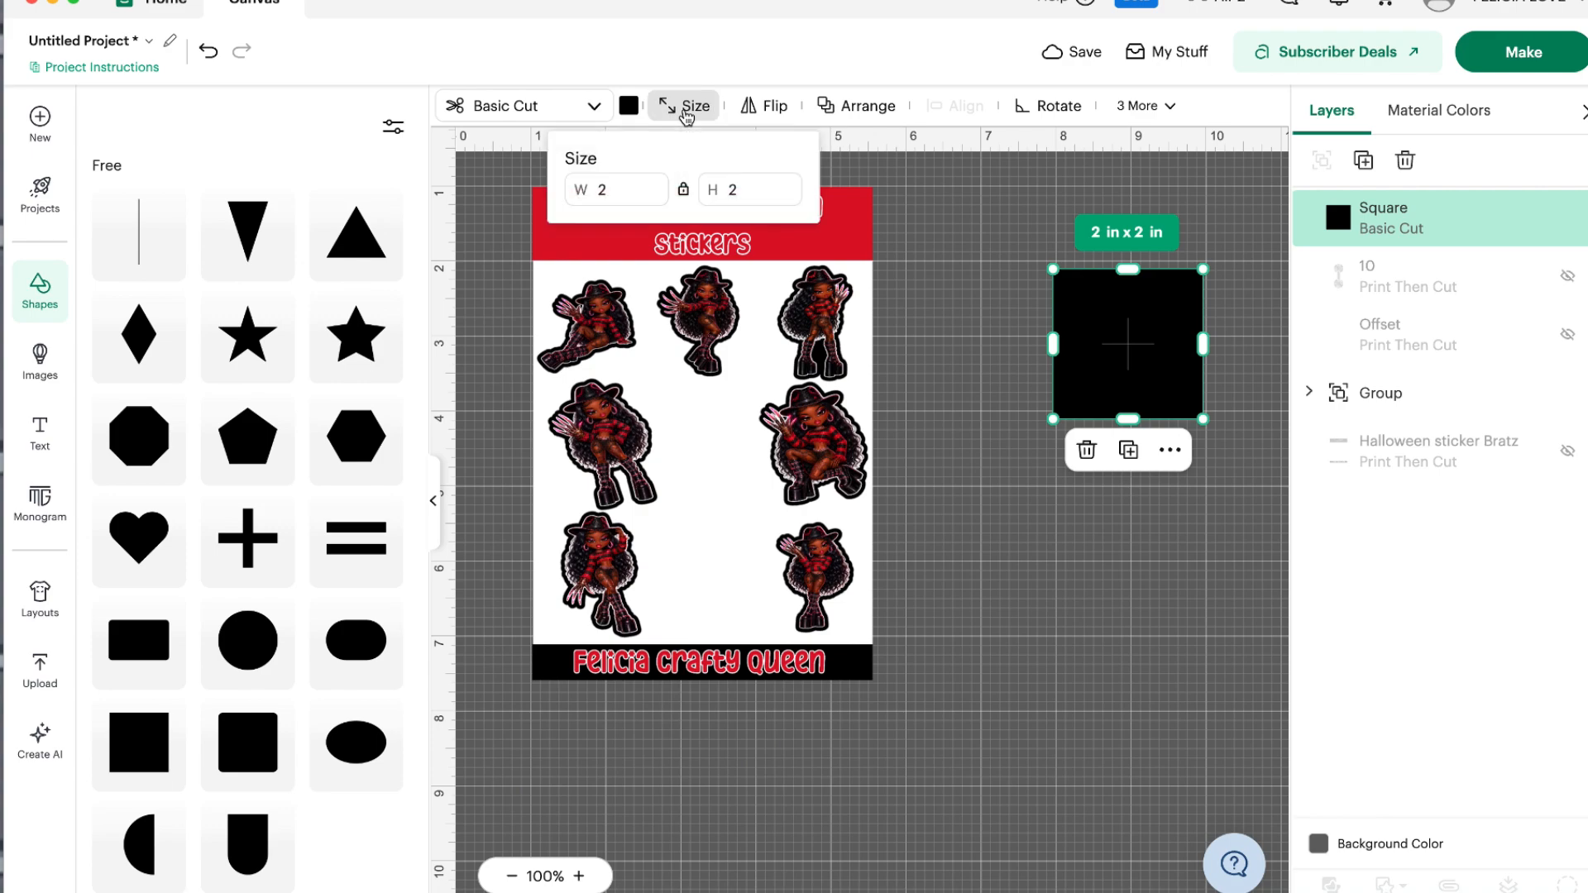
{"action": "left_click", "coordinate": [681, 189]}
{"action": "left_click", "coordinate": [596, 197]}
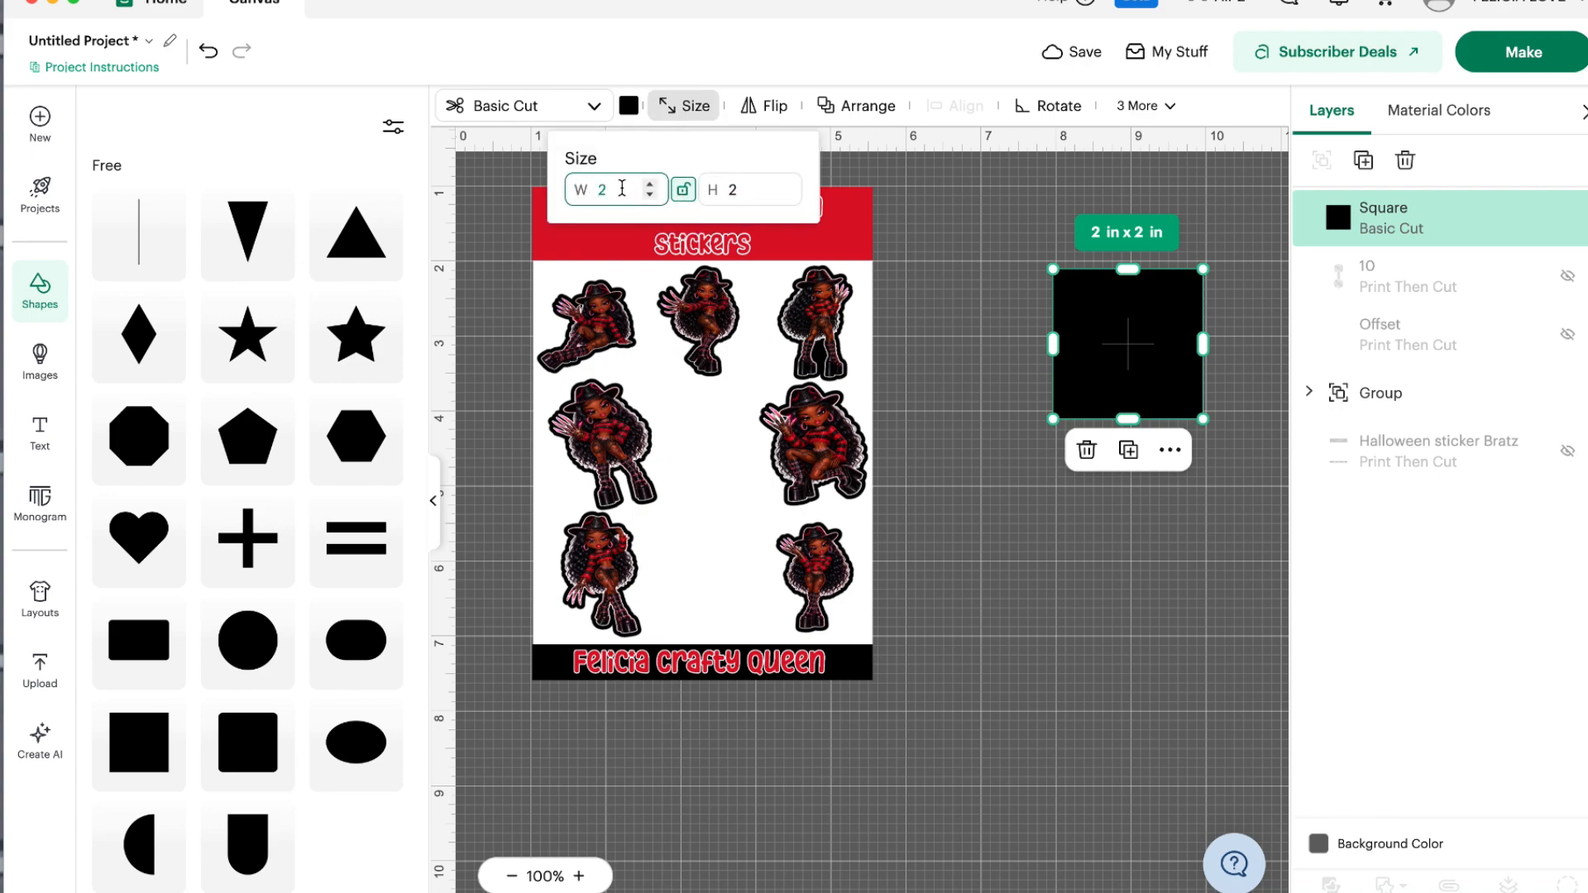
{"action": "type", "text": "4"}
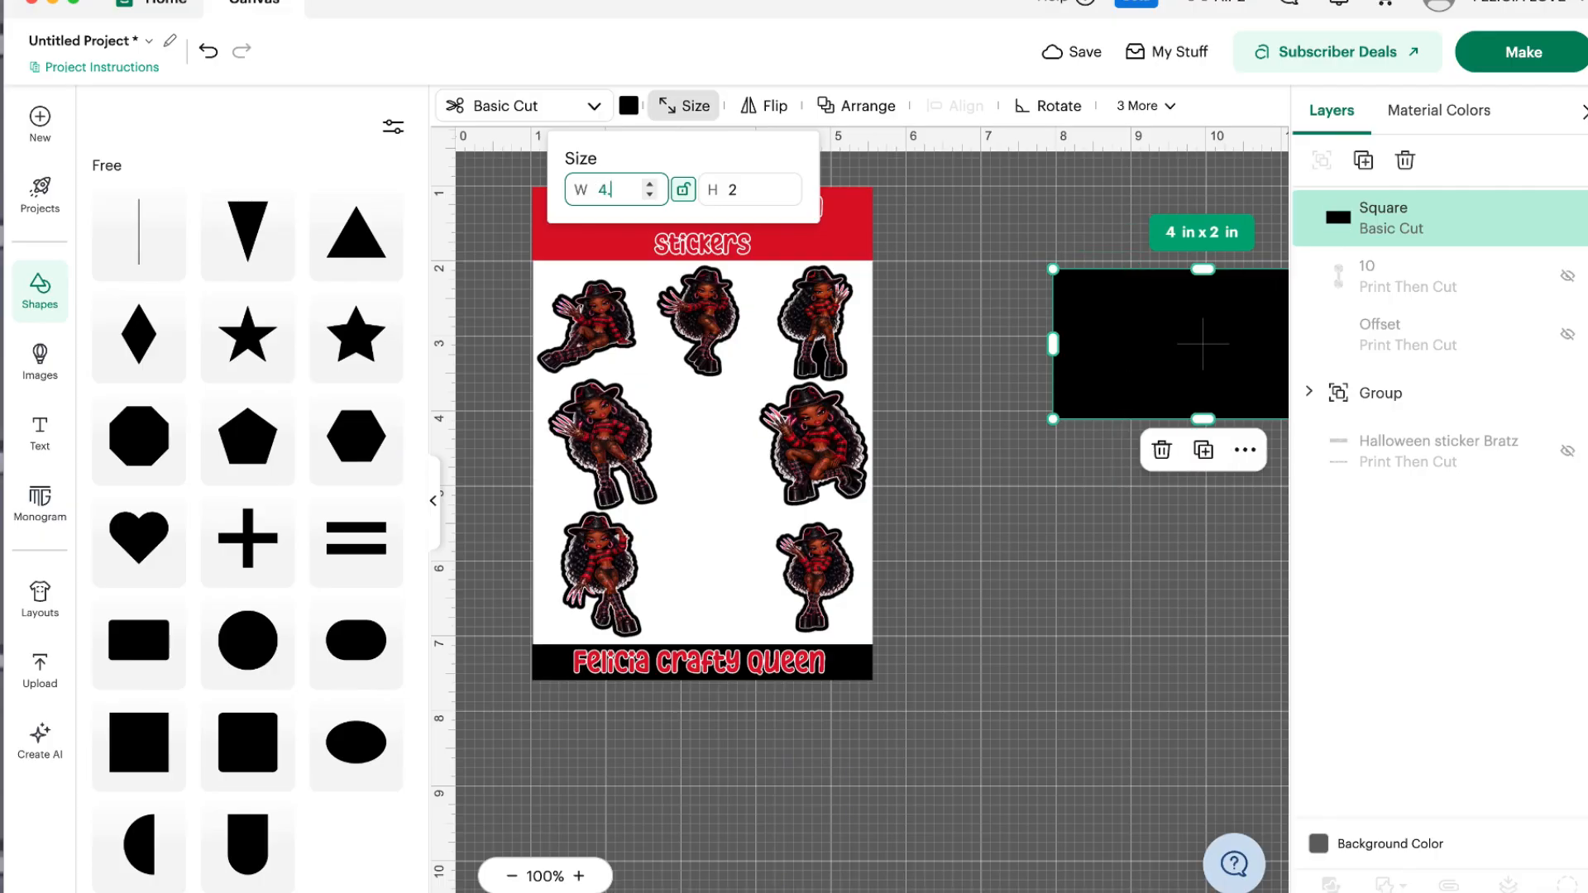
{"action": "type", "text": ".53"}
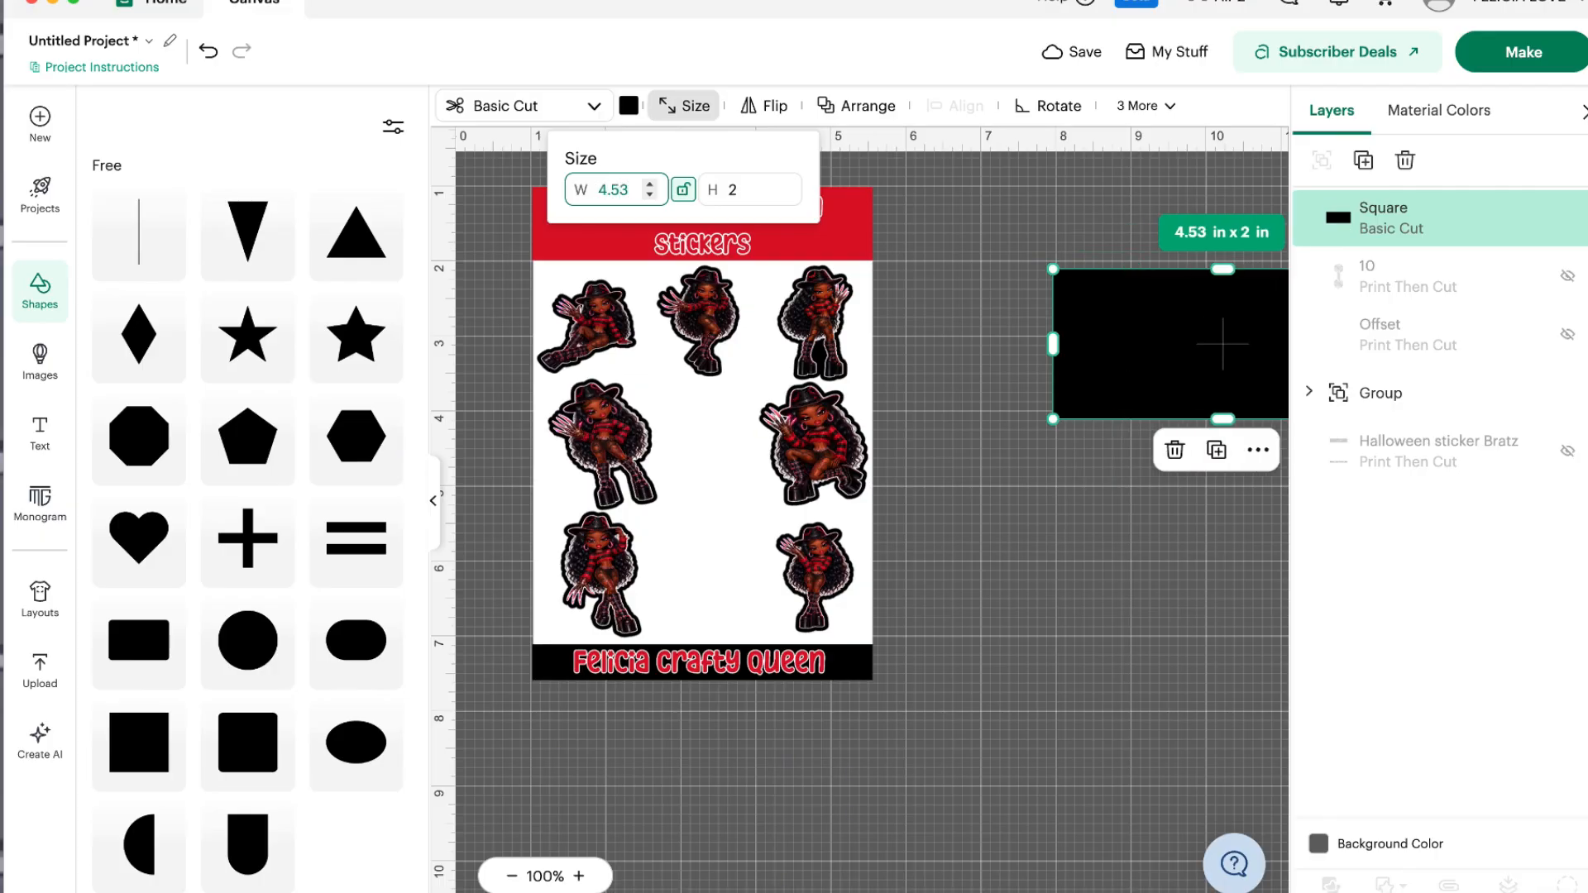
{"action": "key", "text": "Tab"}
{"action": "key", "text": "Tab"}
{"action": "type", "text": "6.51"}
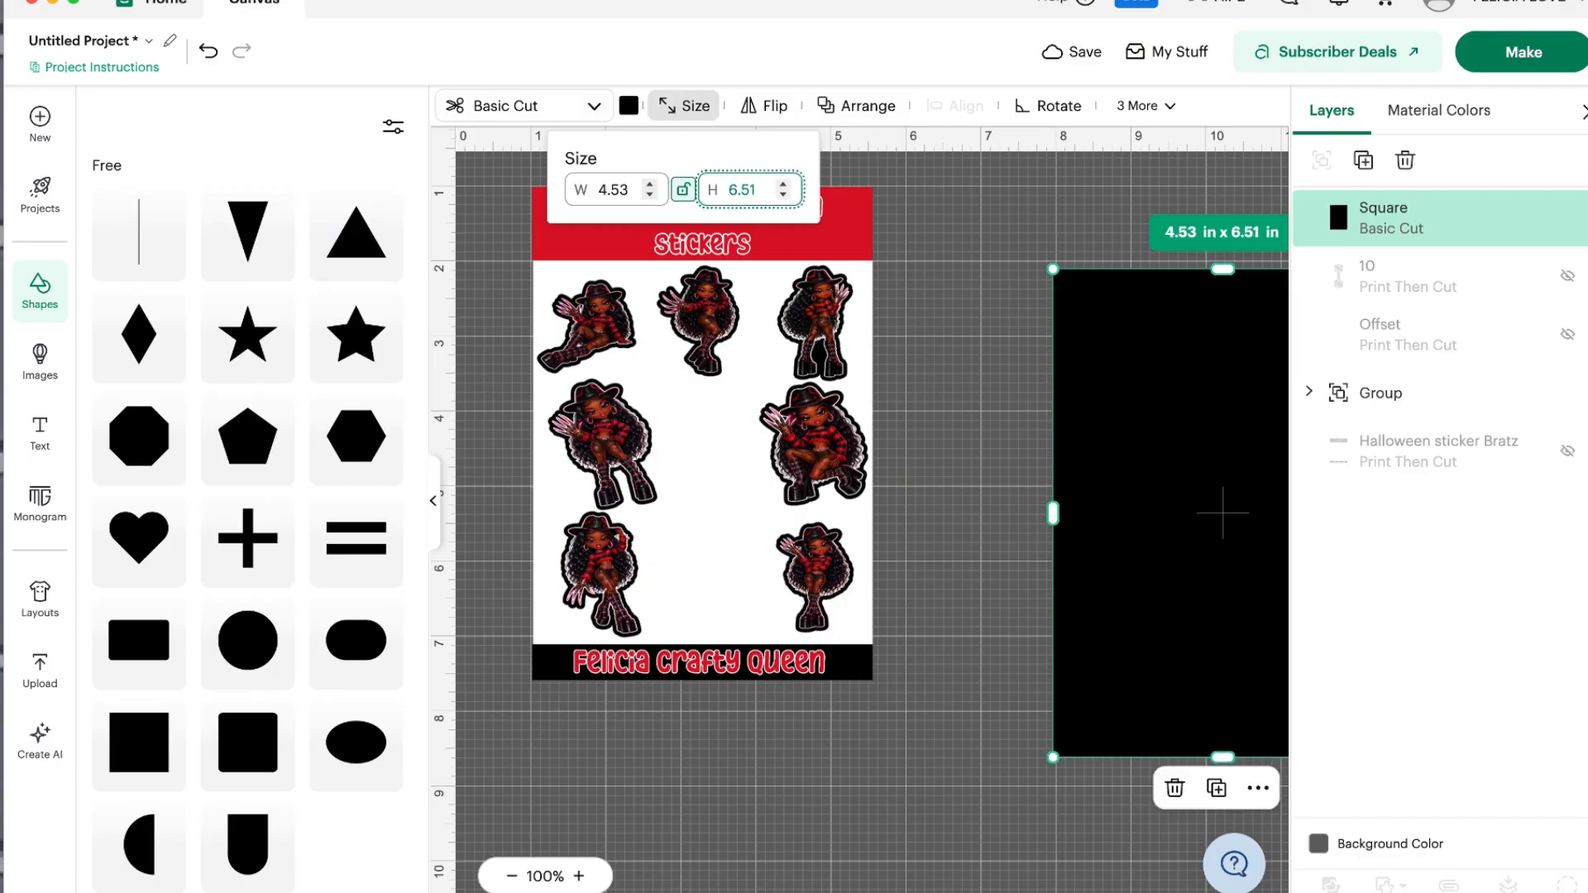
{"action": "key", "text": "Return"}
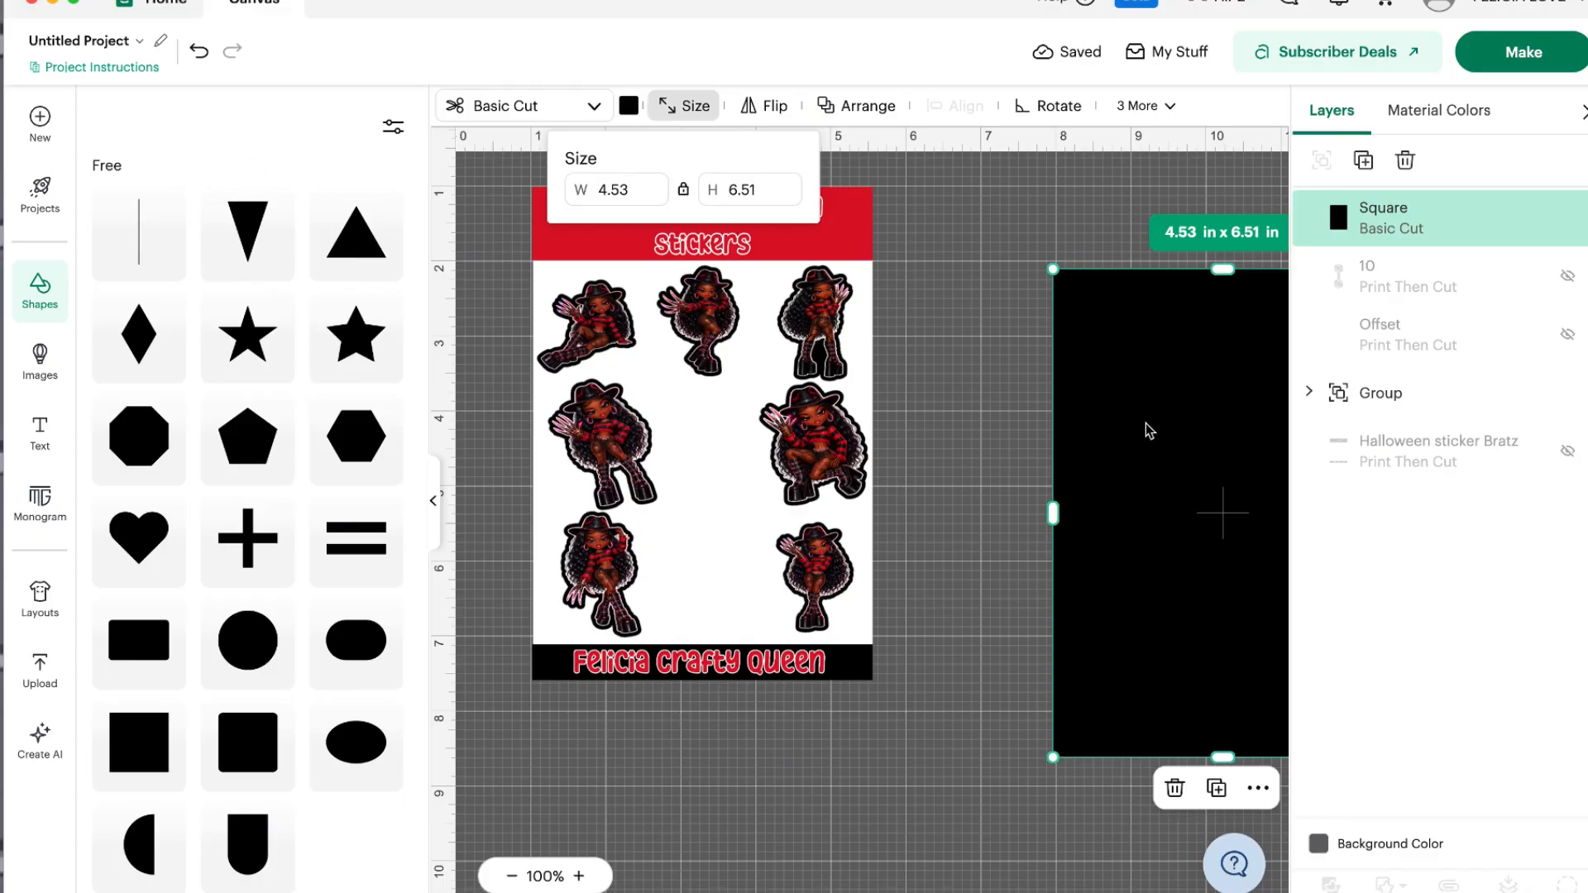
- Duplicate the black rectangle and color both the copy and the original white
{"action": "left_click", "coordinate": [1363, 160]}
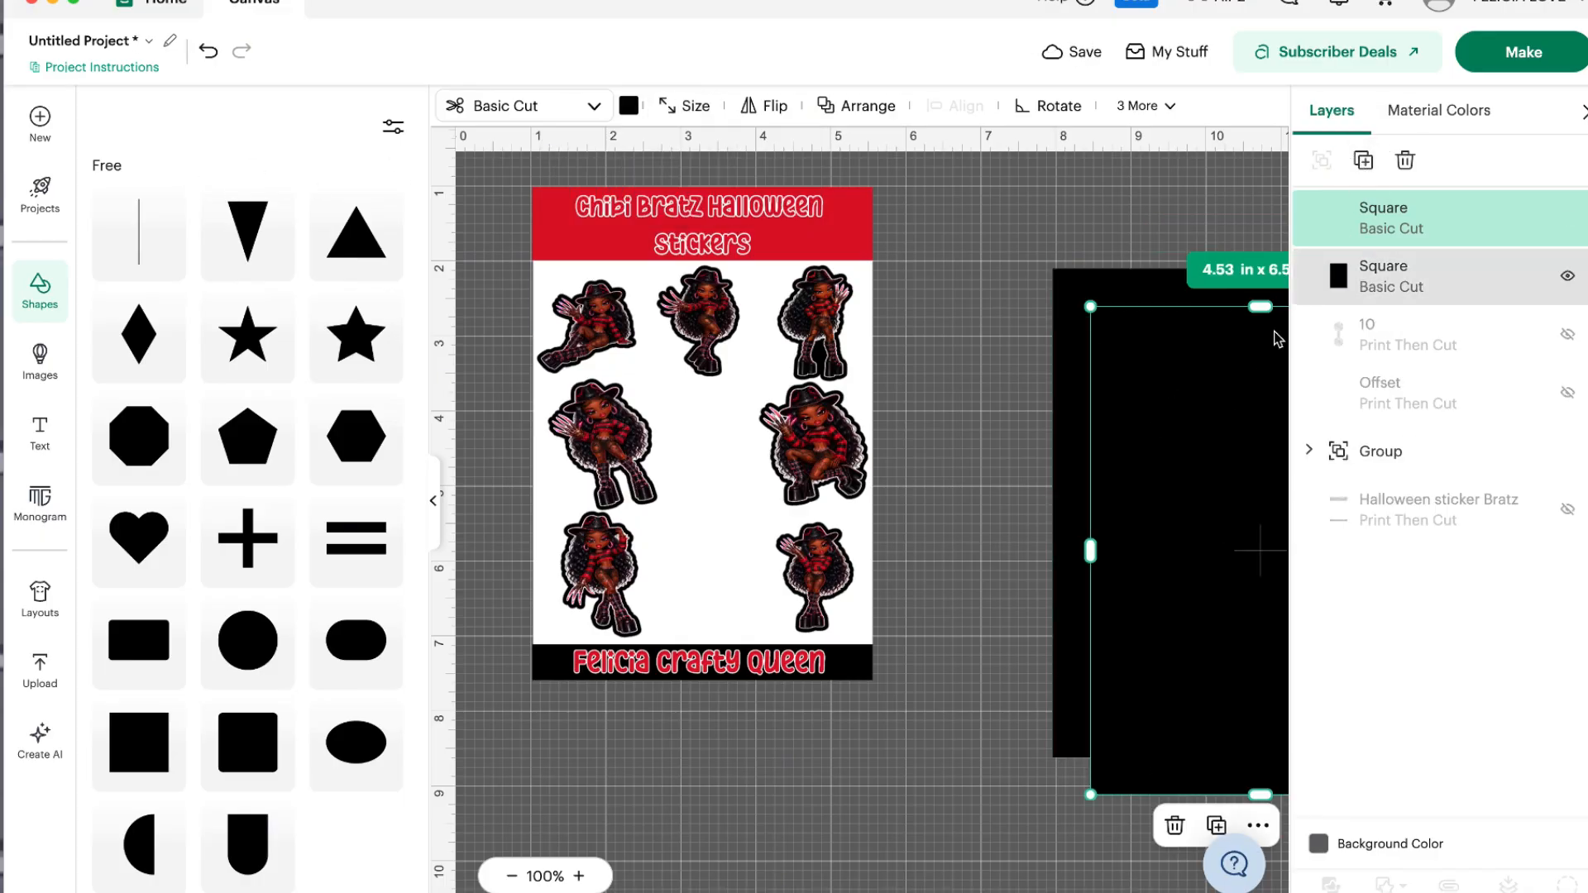
{"action": "left_click", "coordinate": [629, 106]}
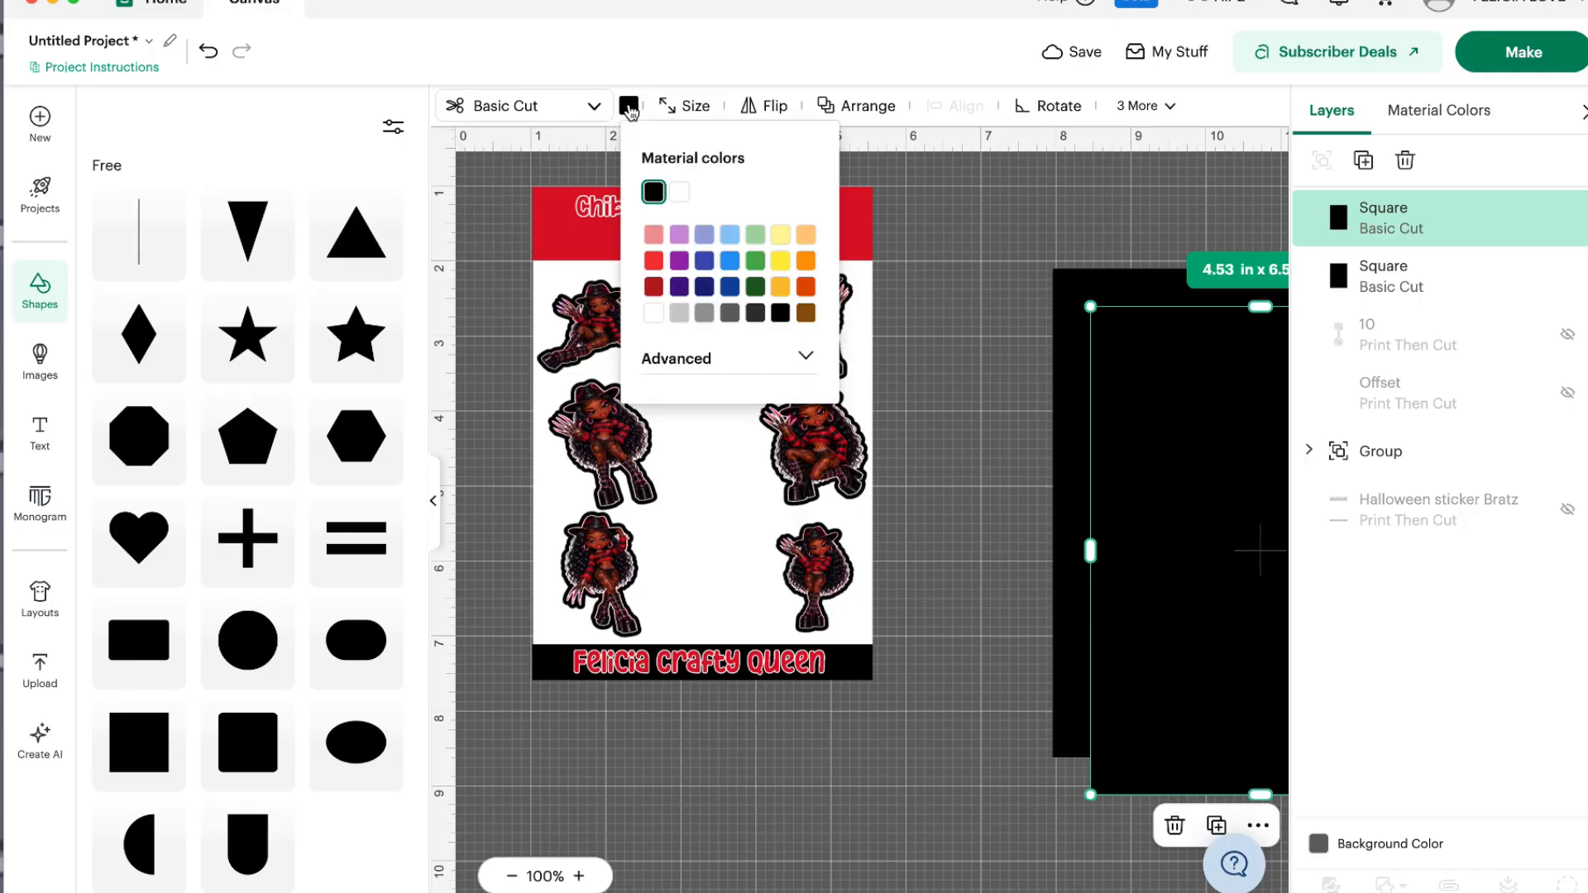
{"action": "left_click", "coordinate": [679, 192]}
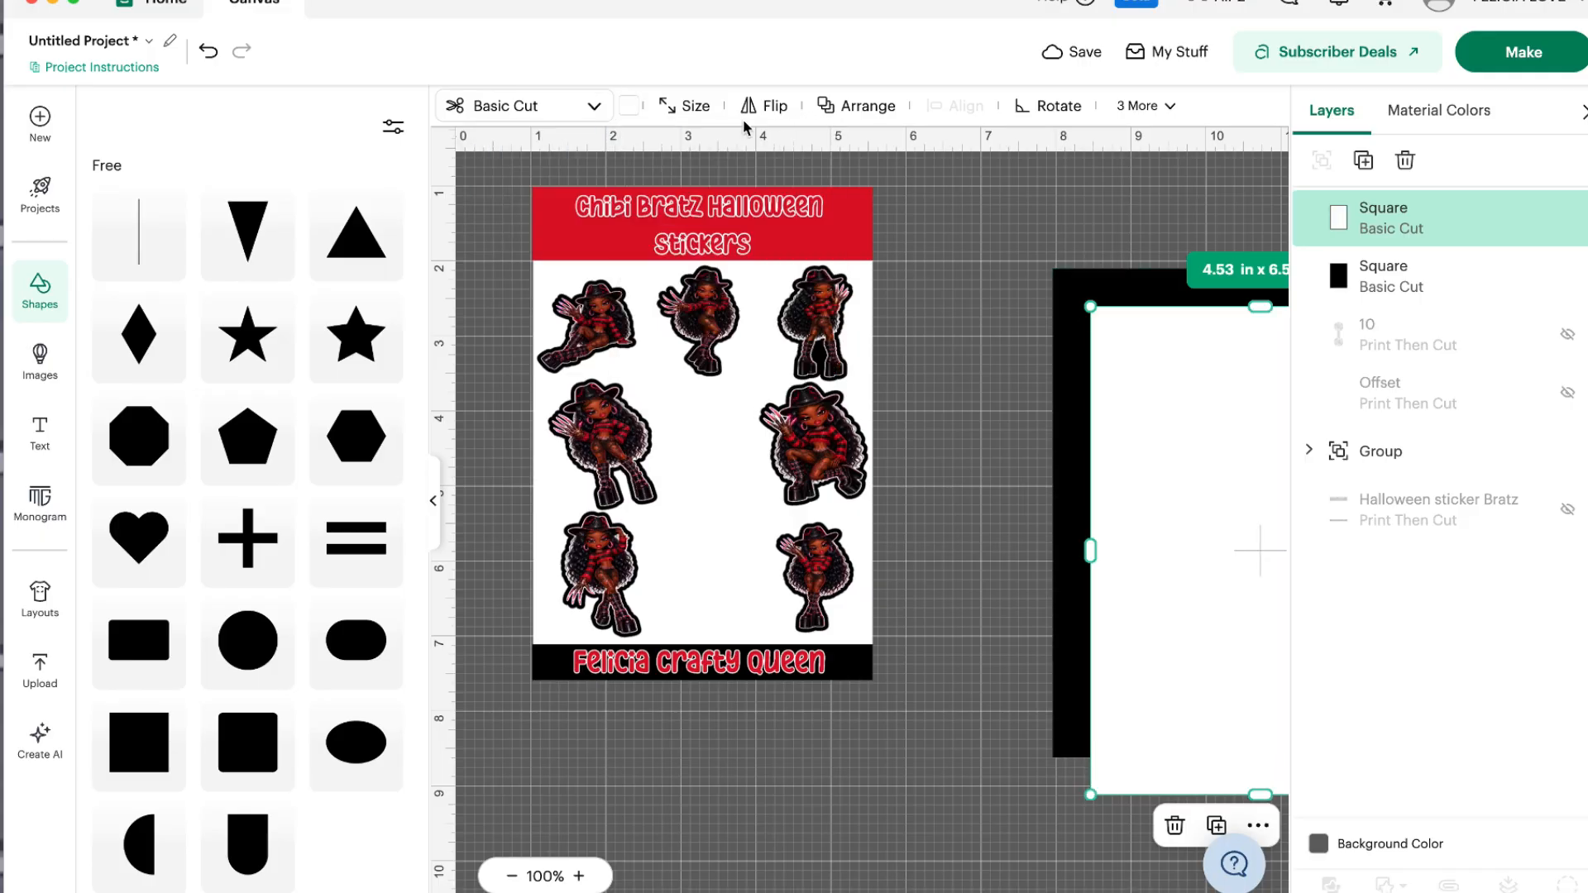
{"action": "left_click", "coordinate": [630, 106]}
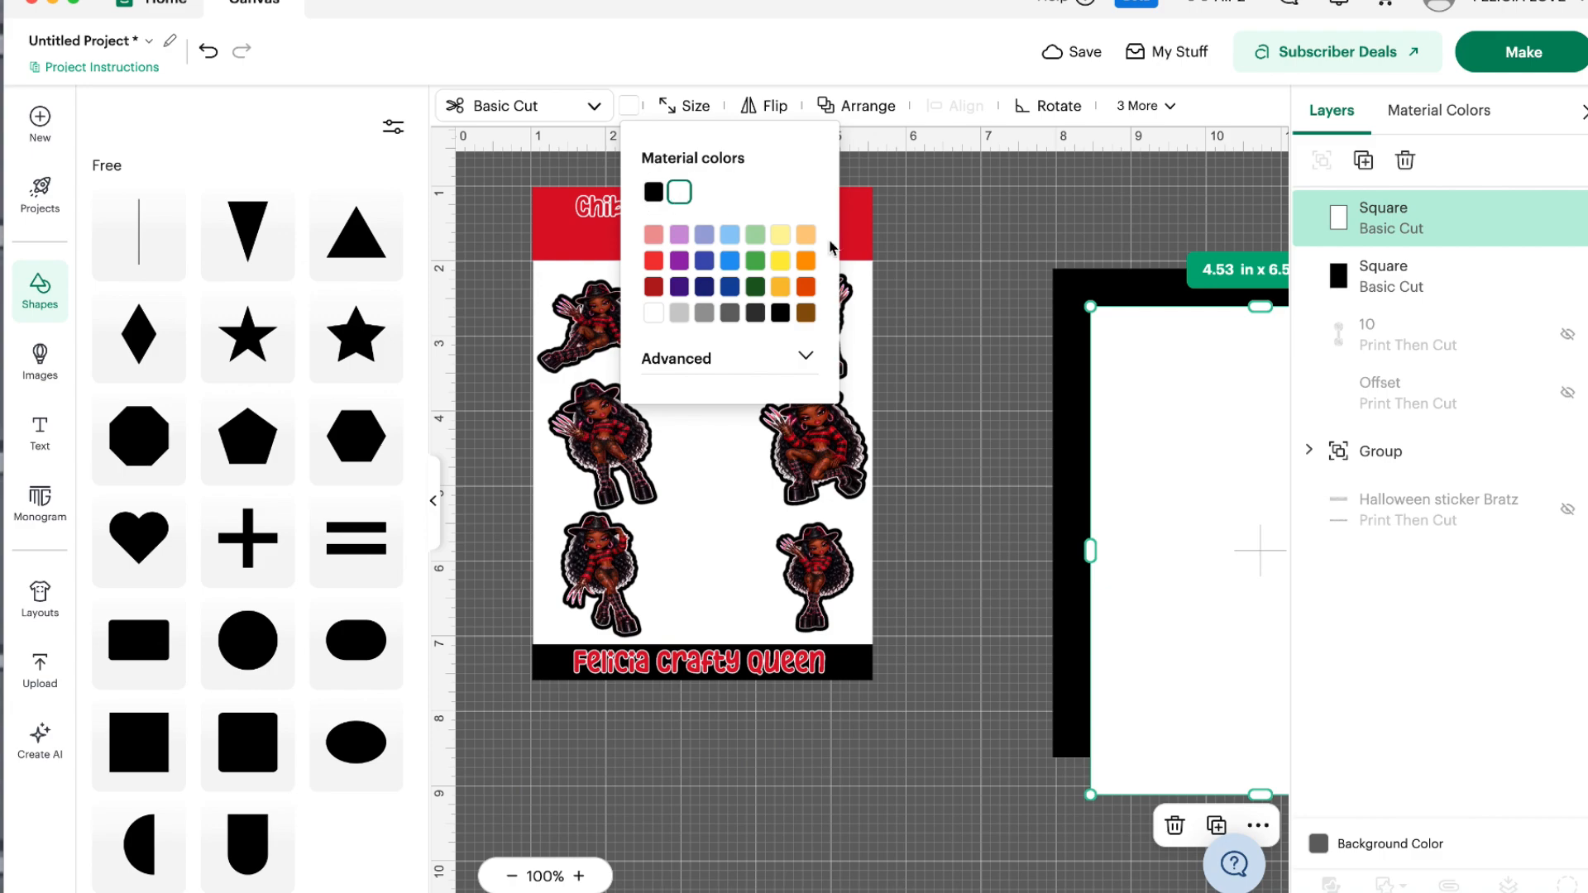
{"action": "left_click", "coordinate": [1082, 312]}
{"action": "left_click", "coordinate": [1073, 281]}
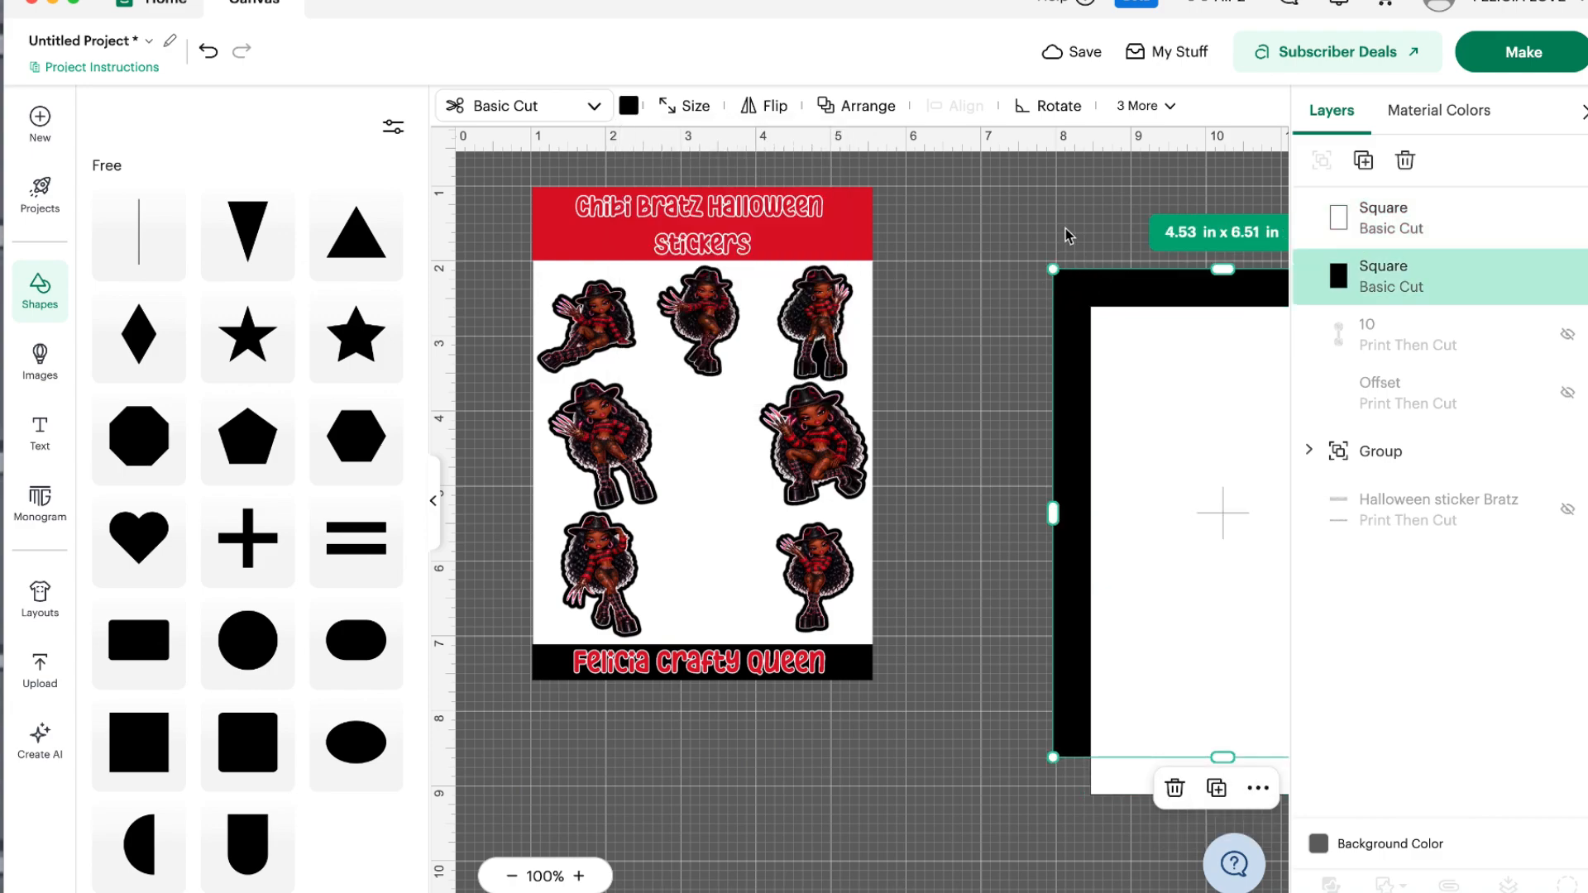
{"action": "left_click", "coordinate": [629, 106]}
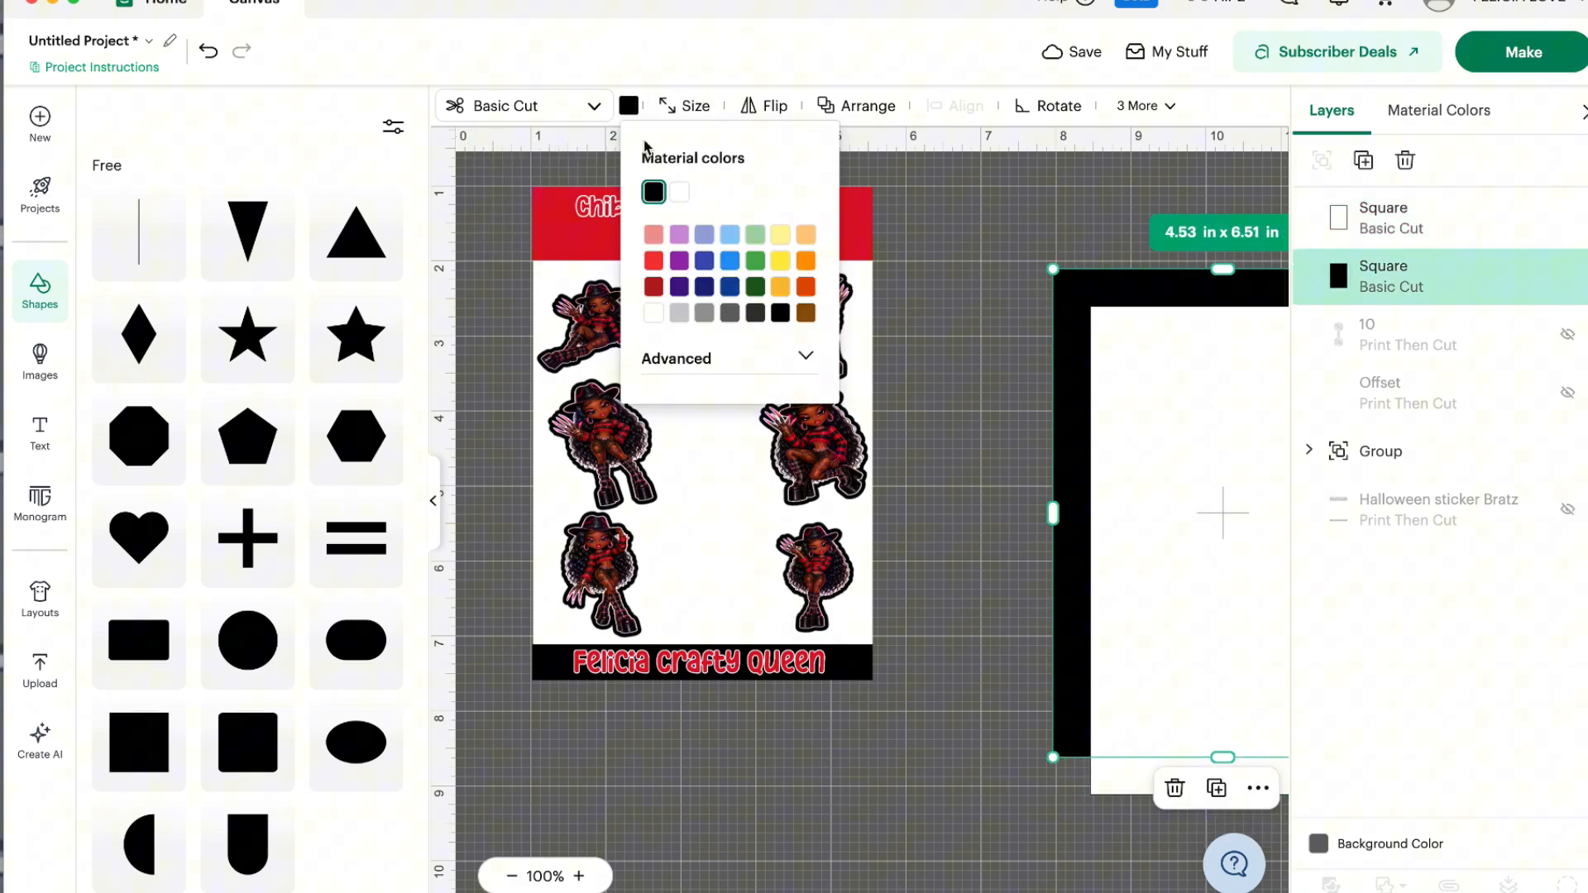
{"action": "left_click", "coordinate": [679, 195]}
{"action": "left_click", "coordinate": [1046, 184]}
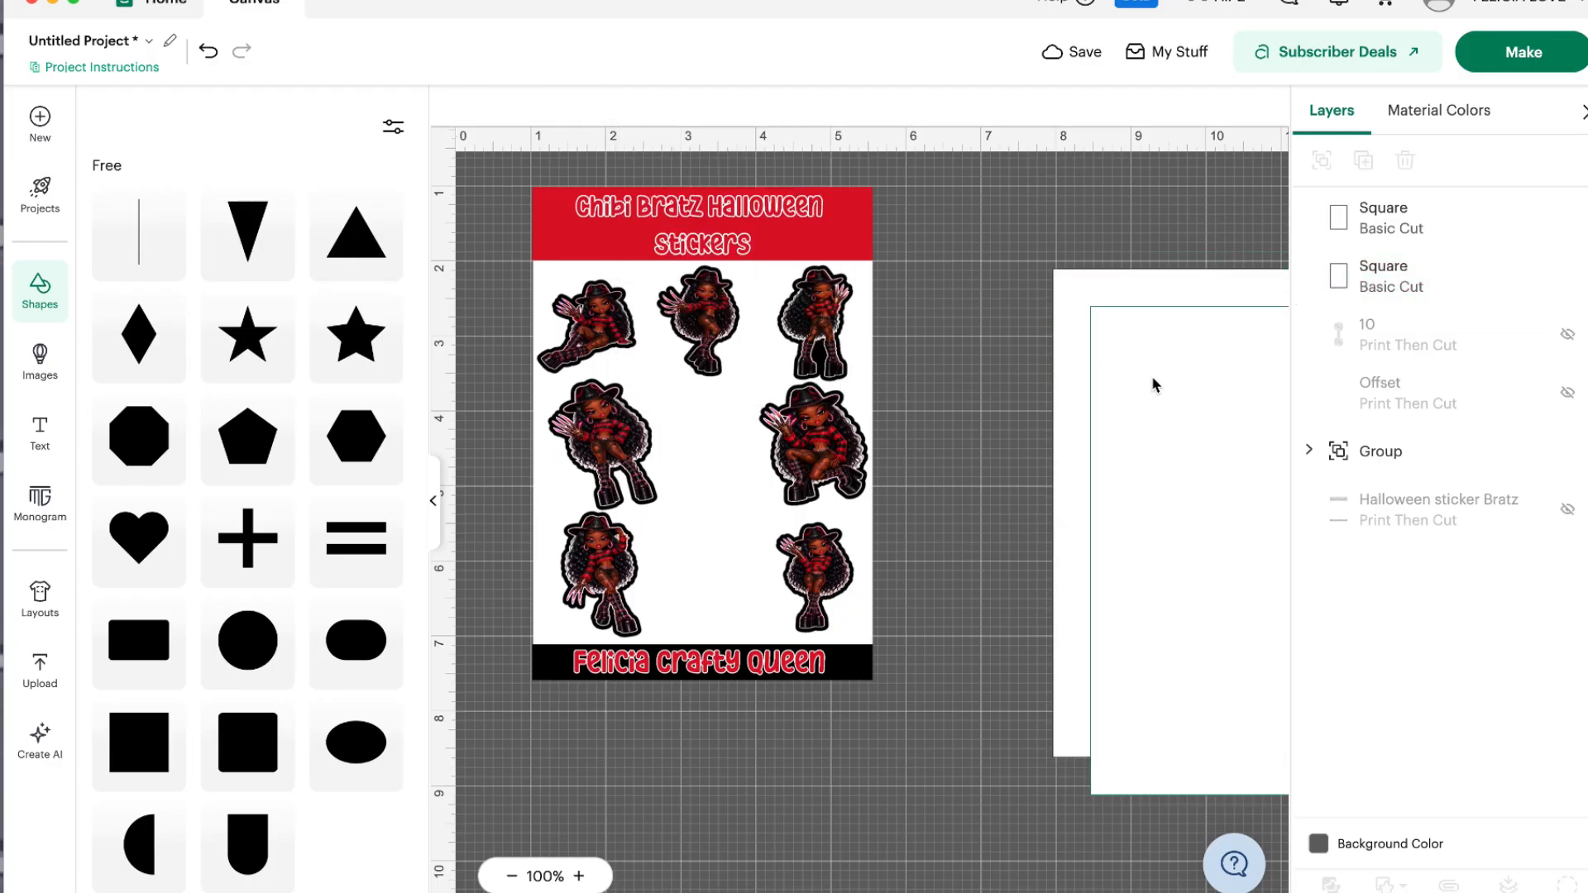
- Stack the two white rectangles roughly on each other and align them by their centers
{"action": "left_click_drag", "start_coordinate": [1161, 409], "coordinate": [1124, 366]}
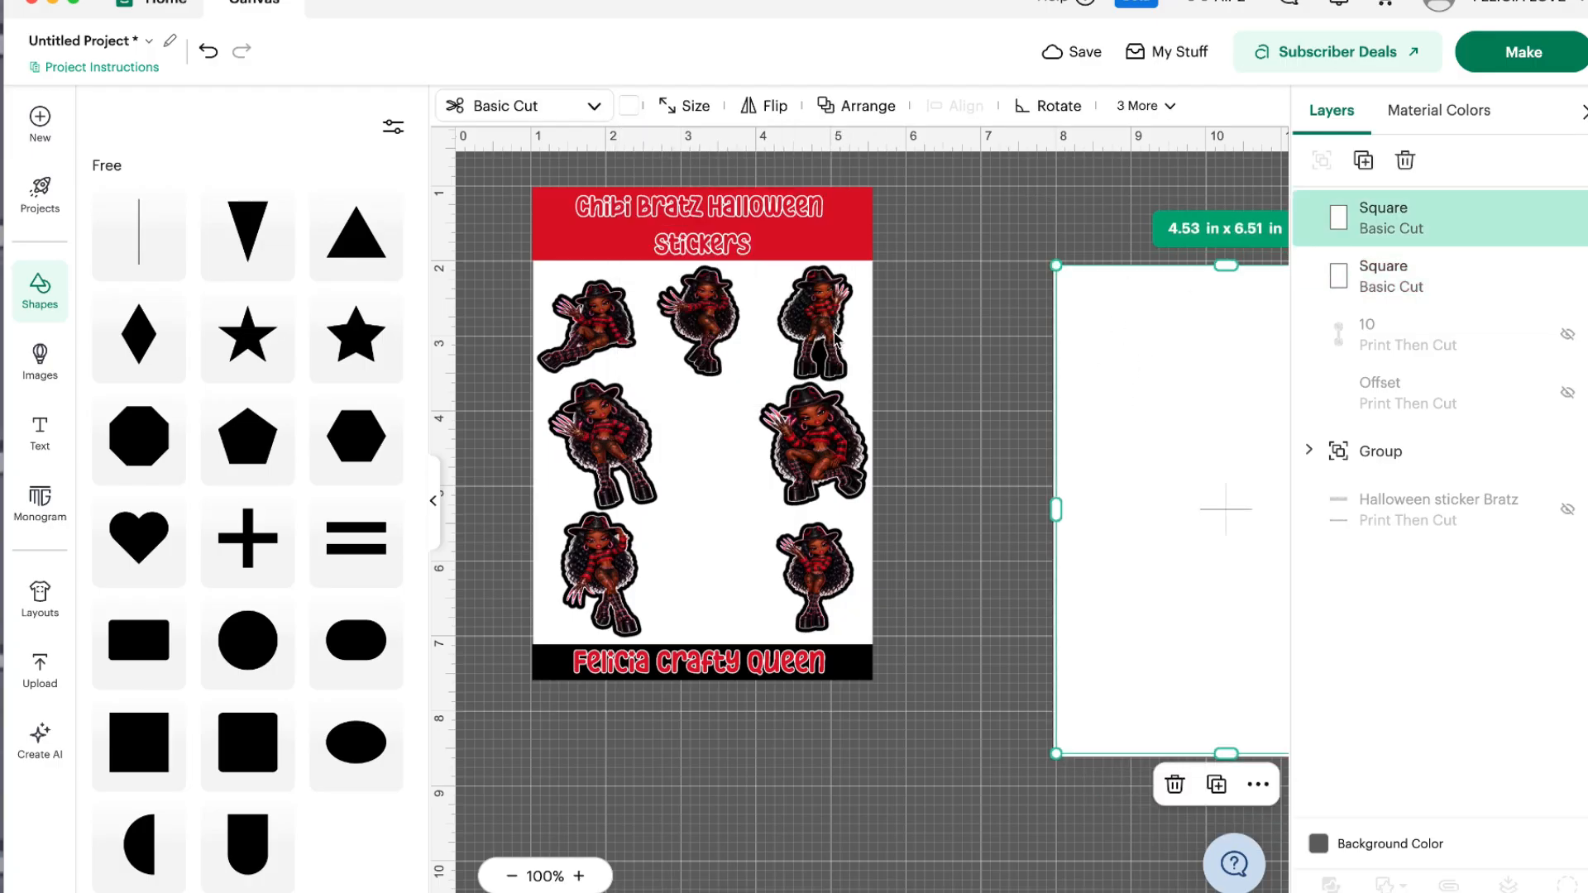
{"action": "left_click", "coordinate": [432, 500]}
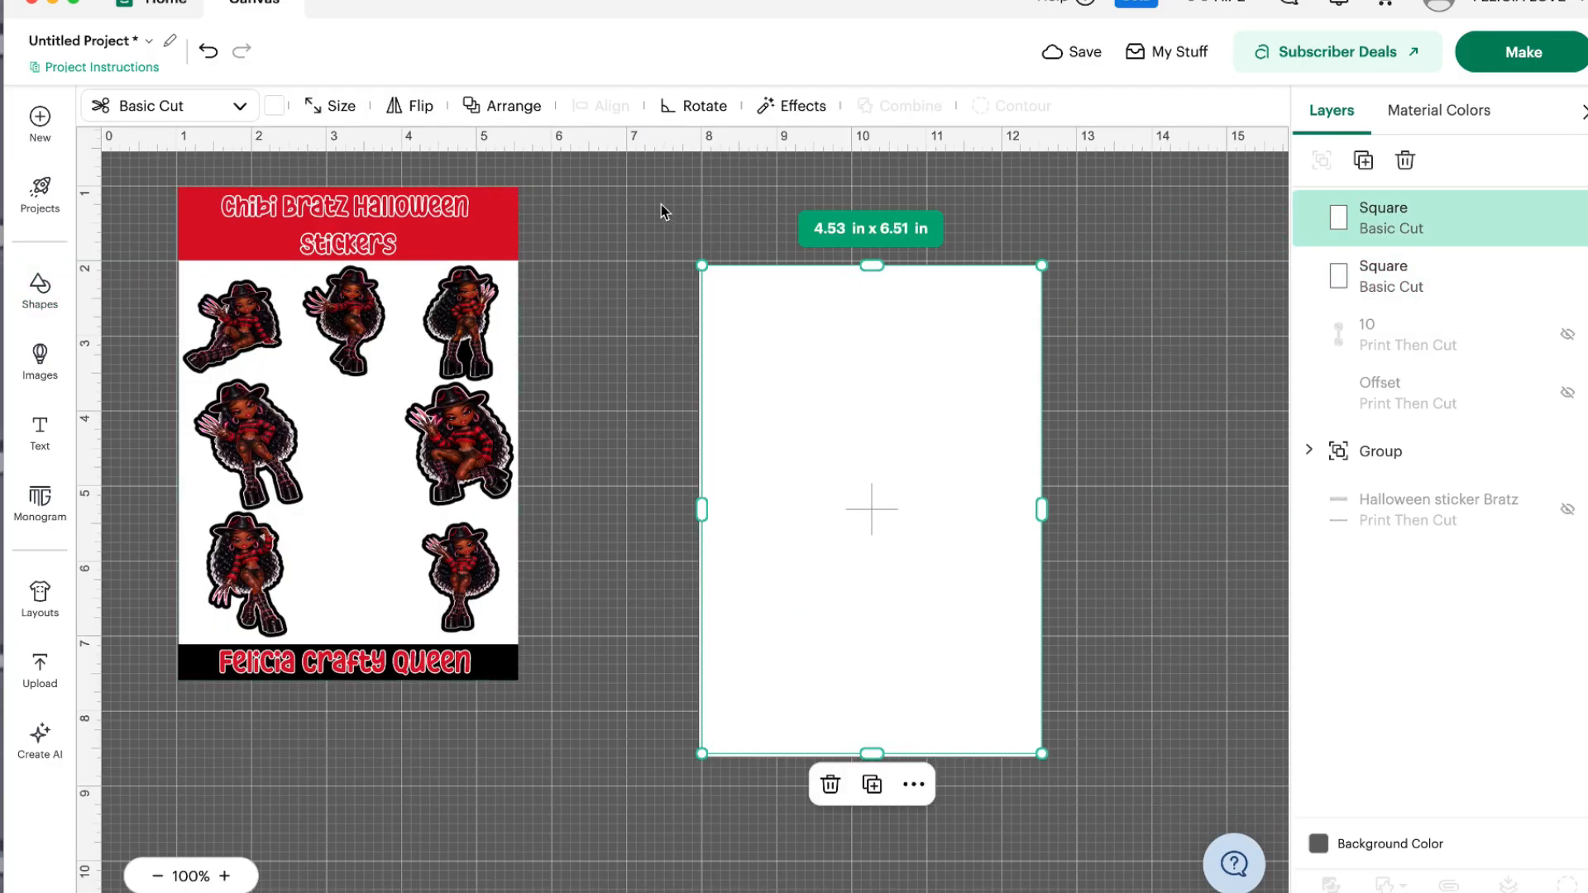
{"action": "left_click_drag", "start_coordinate": [841, 433], "coordinate": [879, 450]}
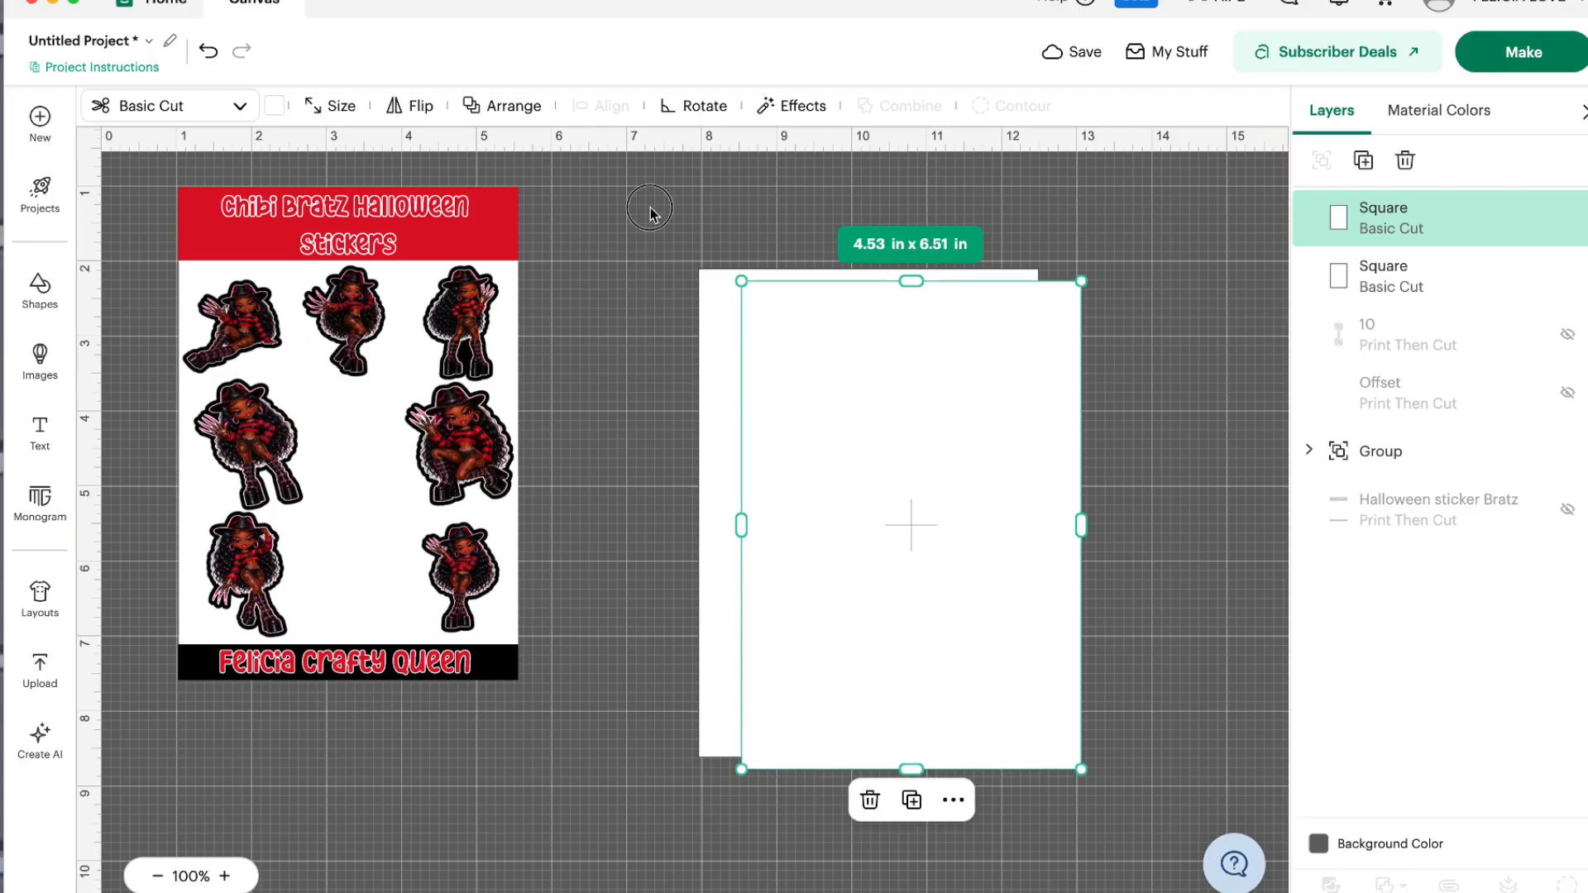
{"action": "left_click_drag", "start_coordinate": [650, 209], "coordinate": [1127, 806]}
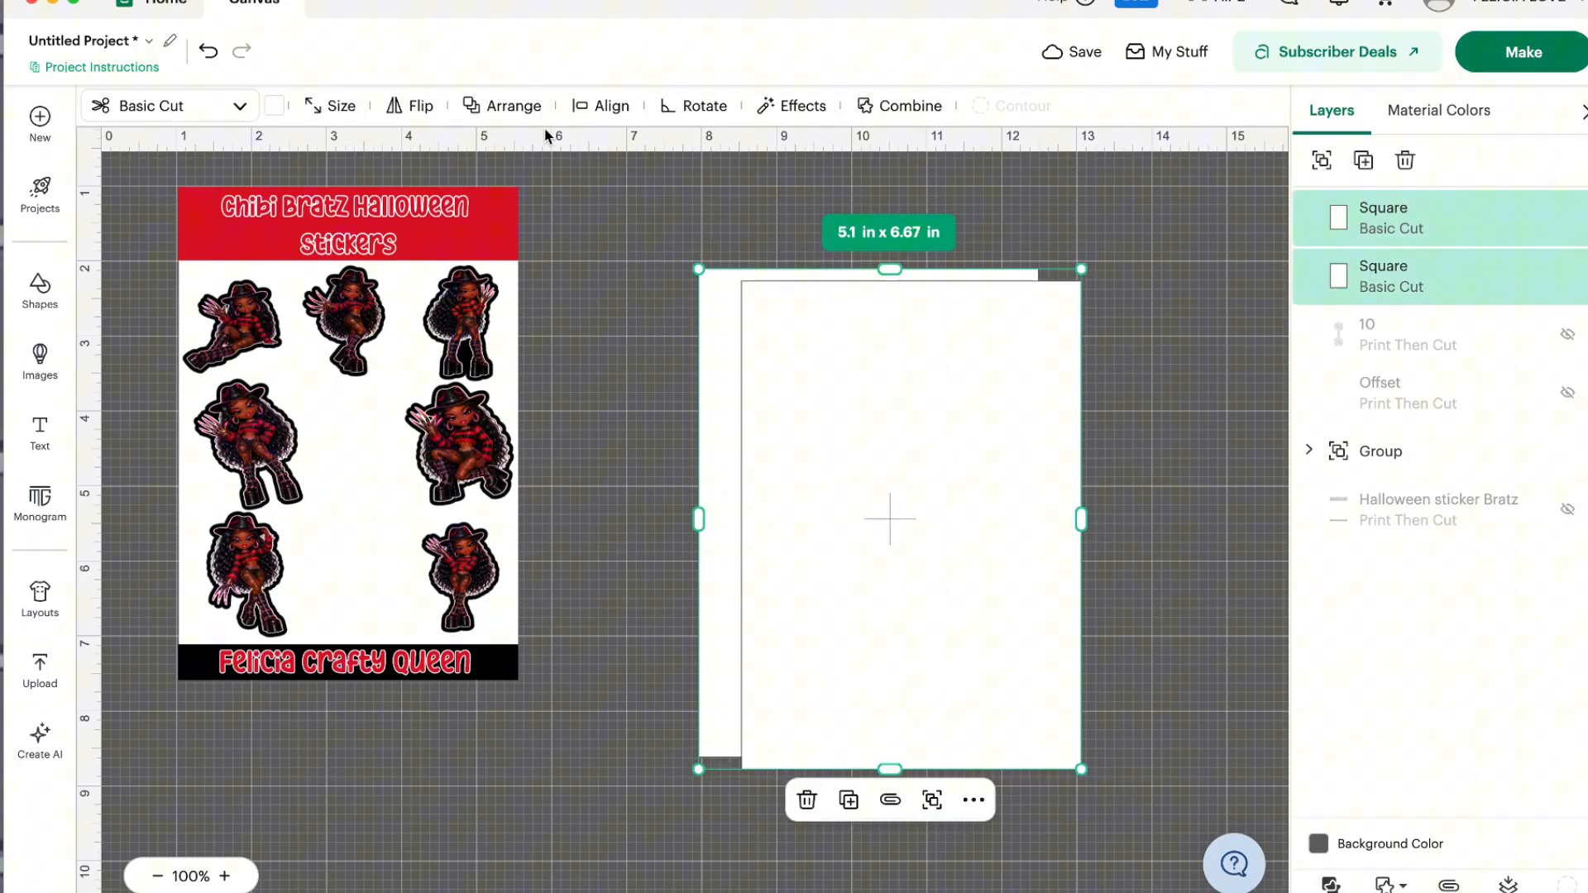
{"action": "left_click", "coordinate": [609, 105]}
{"action": "left_click", "coordinate": [529, 339]}
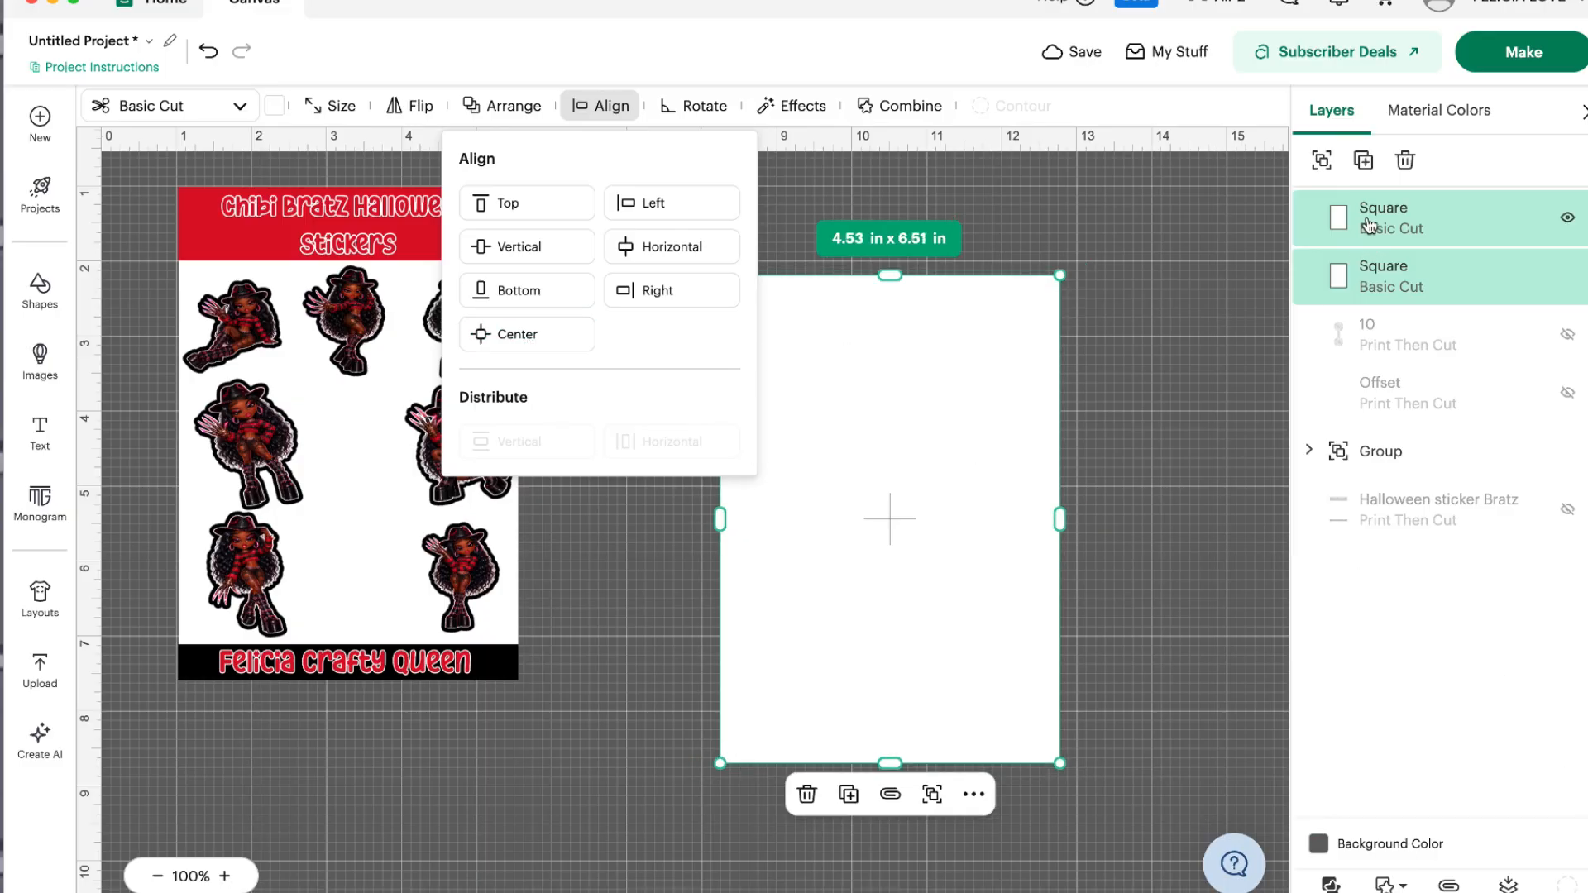
- Try grouping the two white rectangles, and ungroup them again
{"action": "left_click", "coordinate": [1323, 162]}
{"action": "mouse_move", "coordinate": [894, 536]}
{"action": "left_mouse_down"}
{"action": "mouse_move", "coordinate": [847, 518]}
{"action": "mouse_move", "coordinate": [910, 532]}
{"action": "mouse_move", "coordinate": [893, 526]}
{"action": "left_mouse_up"}
{"action": "left_click", "coordinate": [736, 227]}
{"action": "left_click_drag", "start_coordinate": [668, 213], "coordinate": [1122, 827]}
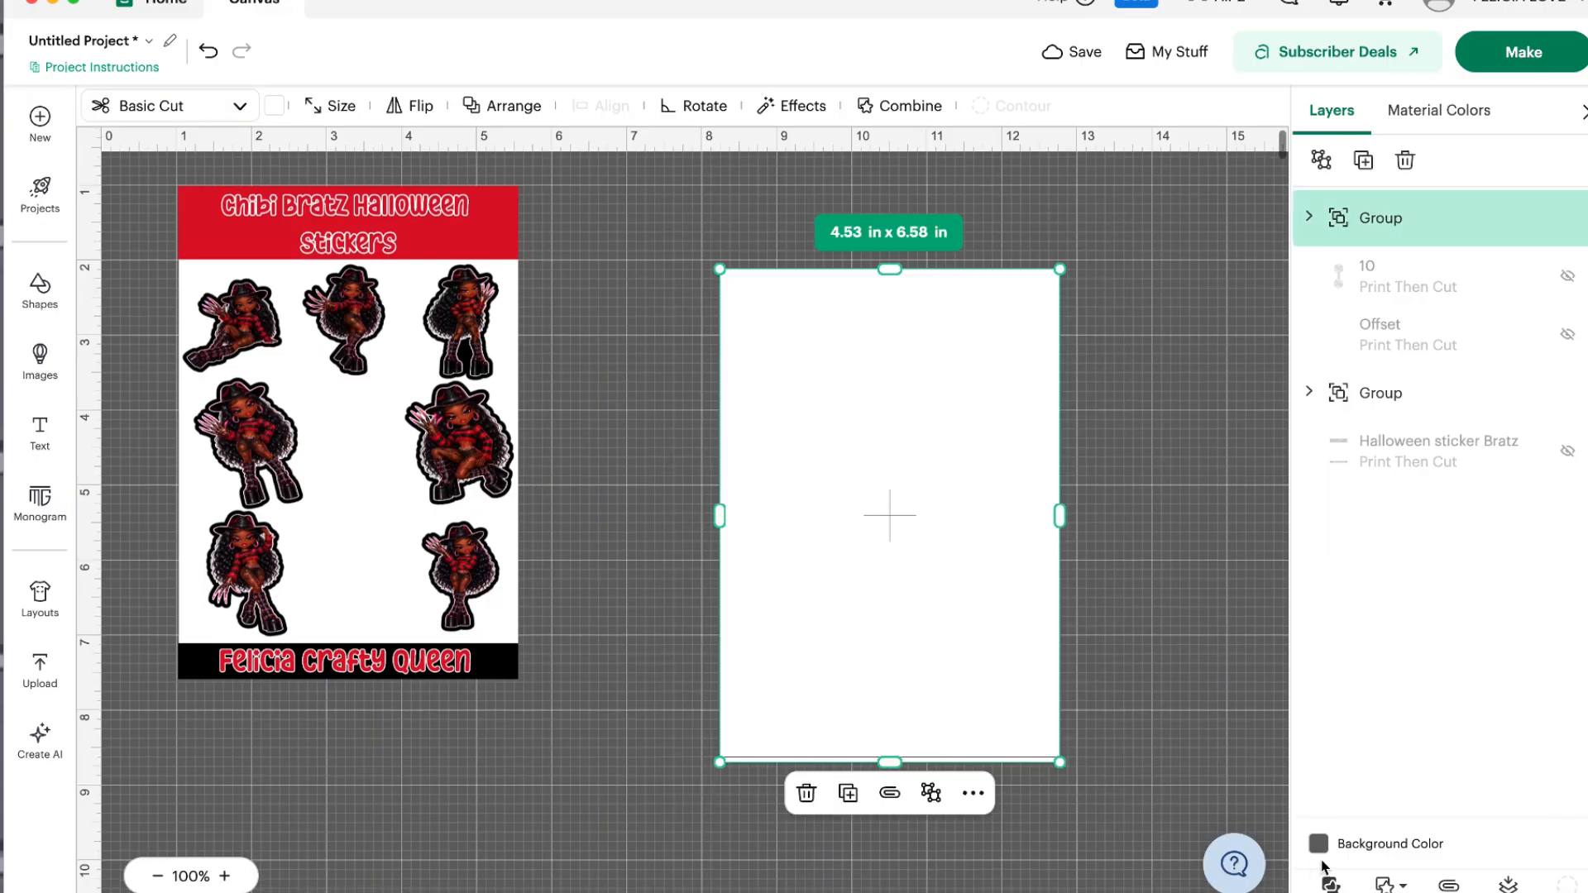
{"action": "left_click", "coordinate": [1109, 543]}
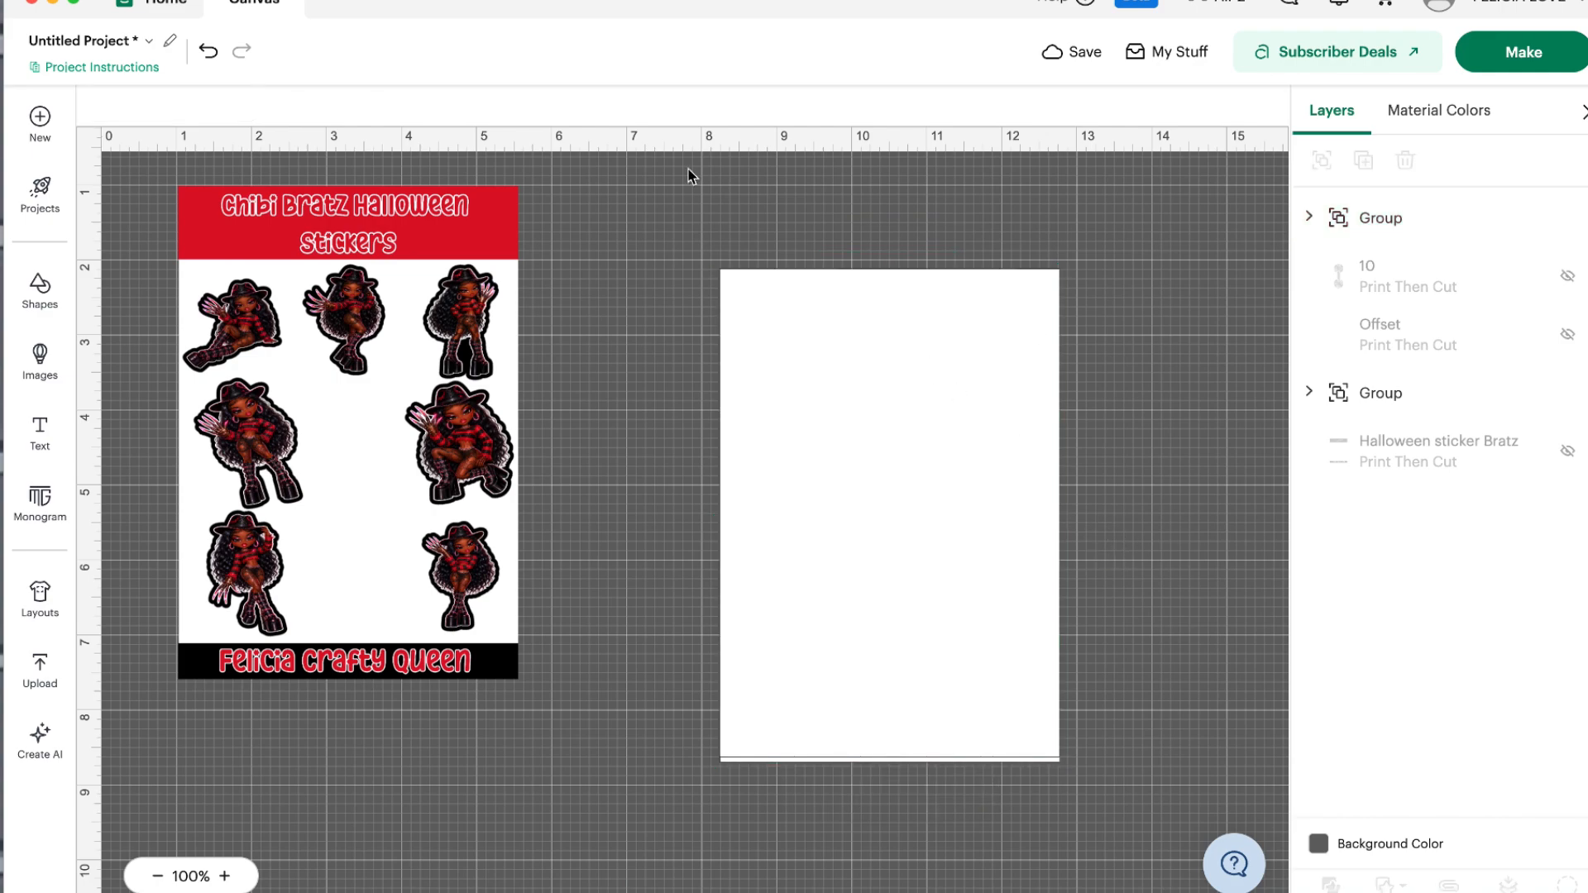
{"action": "left_click_drag", "start_coordinate": [722, 210], "coordinate": [1104, 836]}
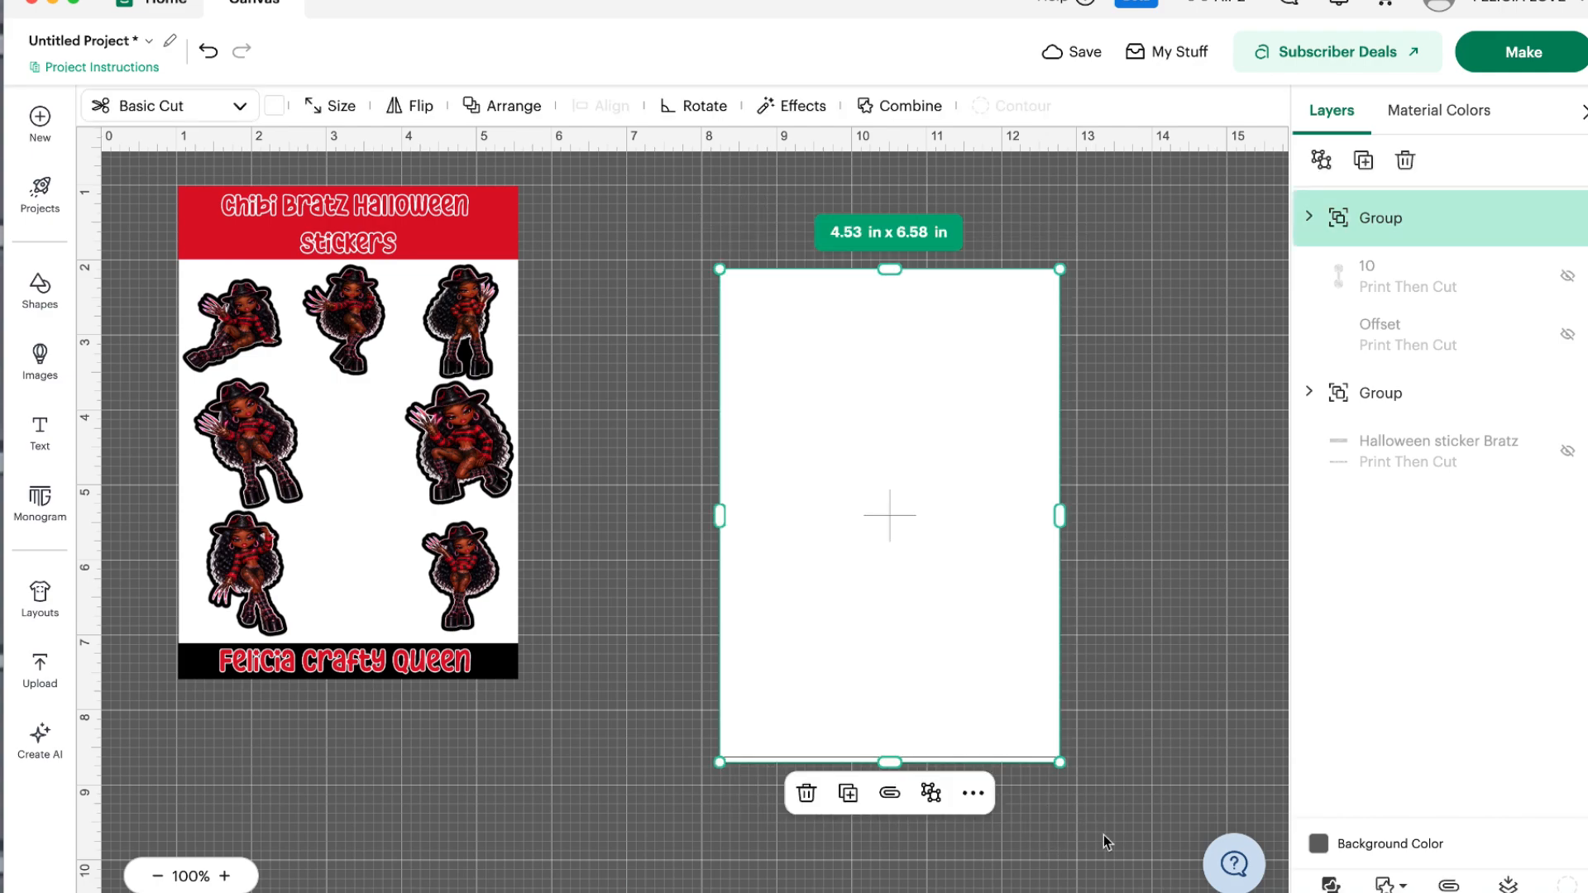
{"action": "left_click", "coordinate": [1313, 161]}
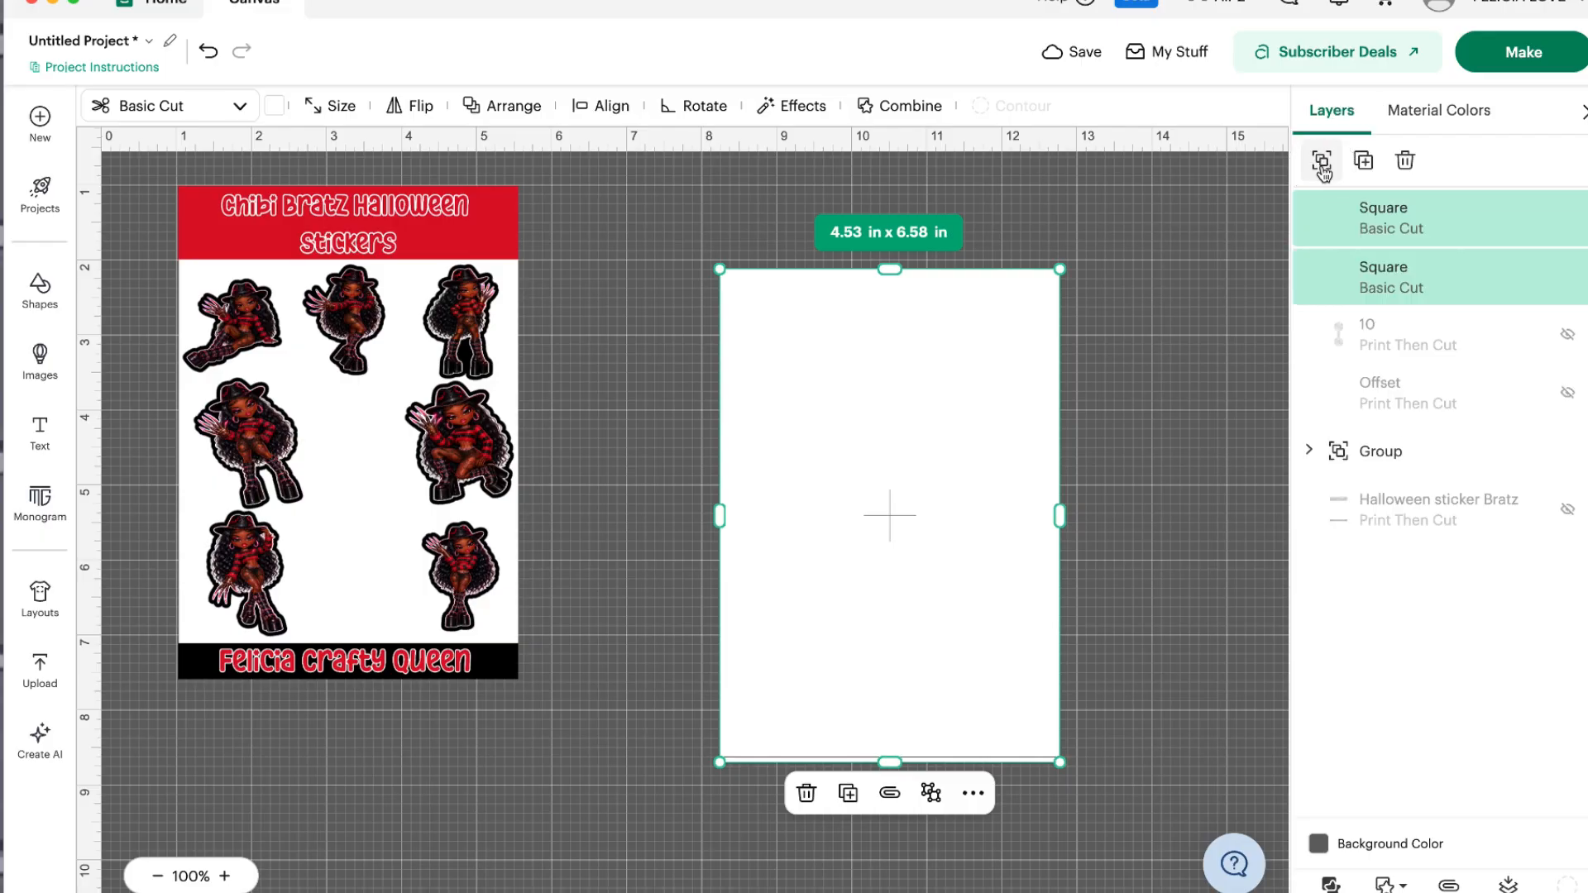
- Center-align the two white rectangles again and attach them to each other
{"action": "left_click", "coordinate": [1062, 402]}
{"action": "left_click_drag", "start_coordinate": [775, 228], "coordinate": [1078, 820]}
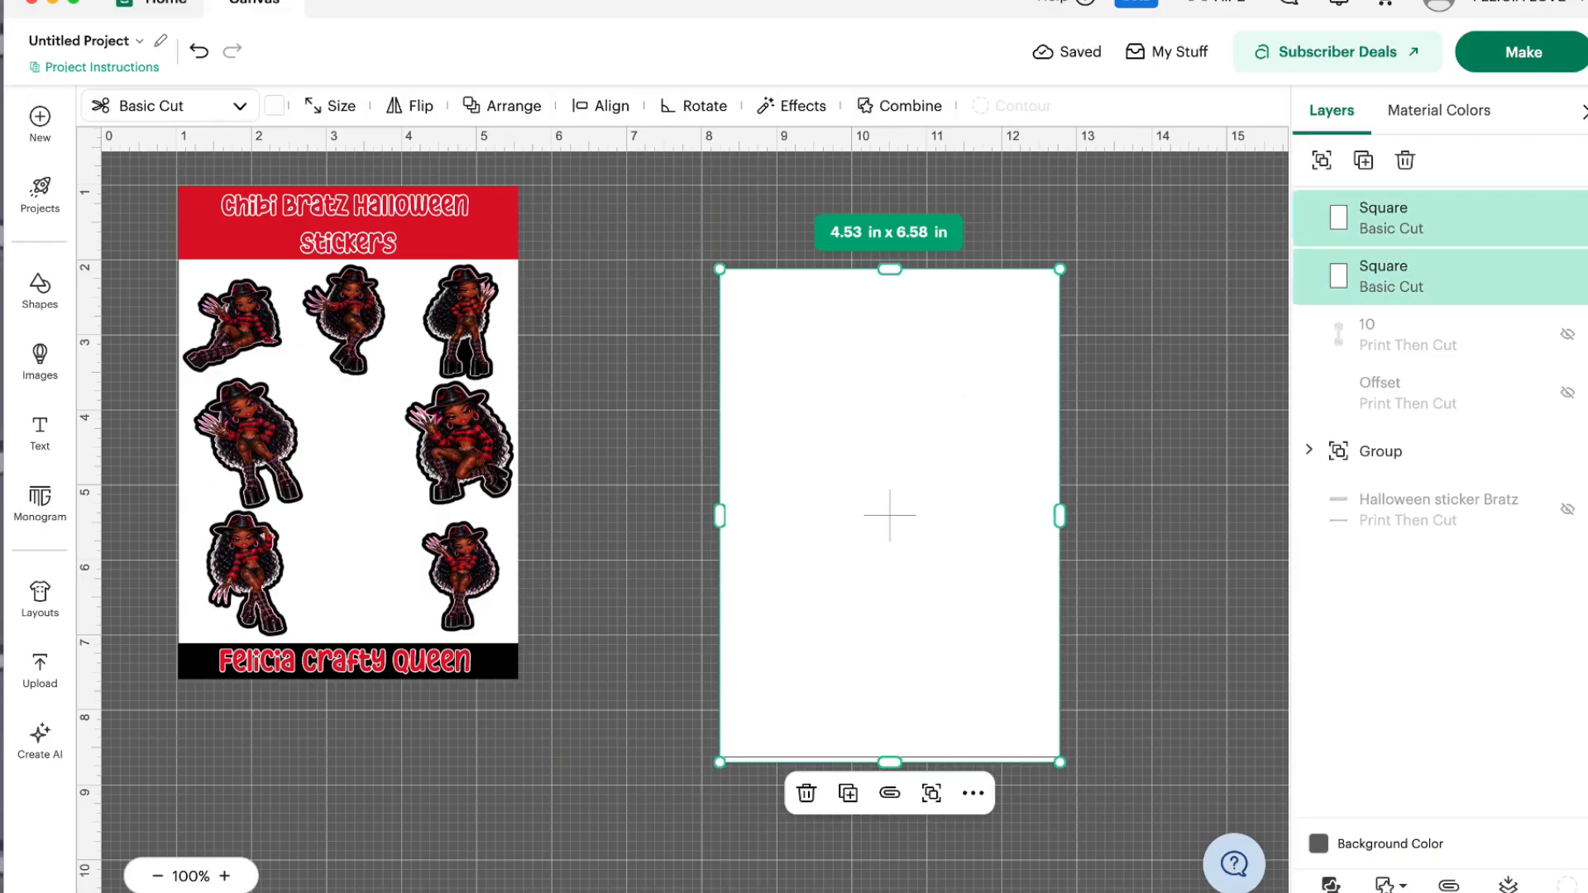
{"action": "left_click", "coordinate": [610, 105]}
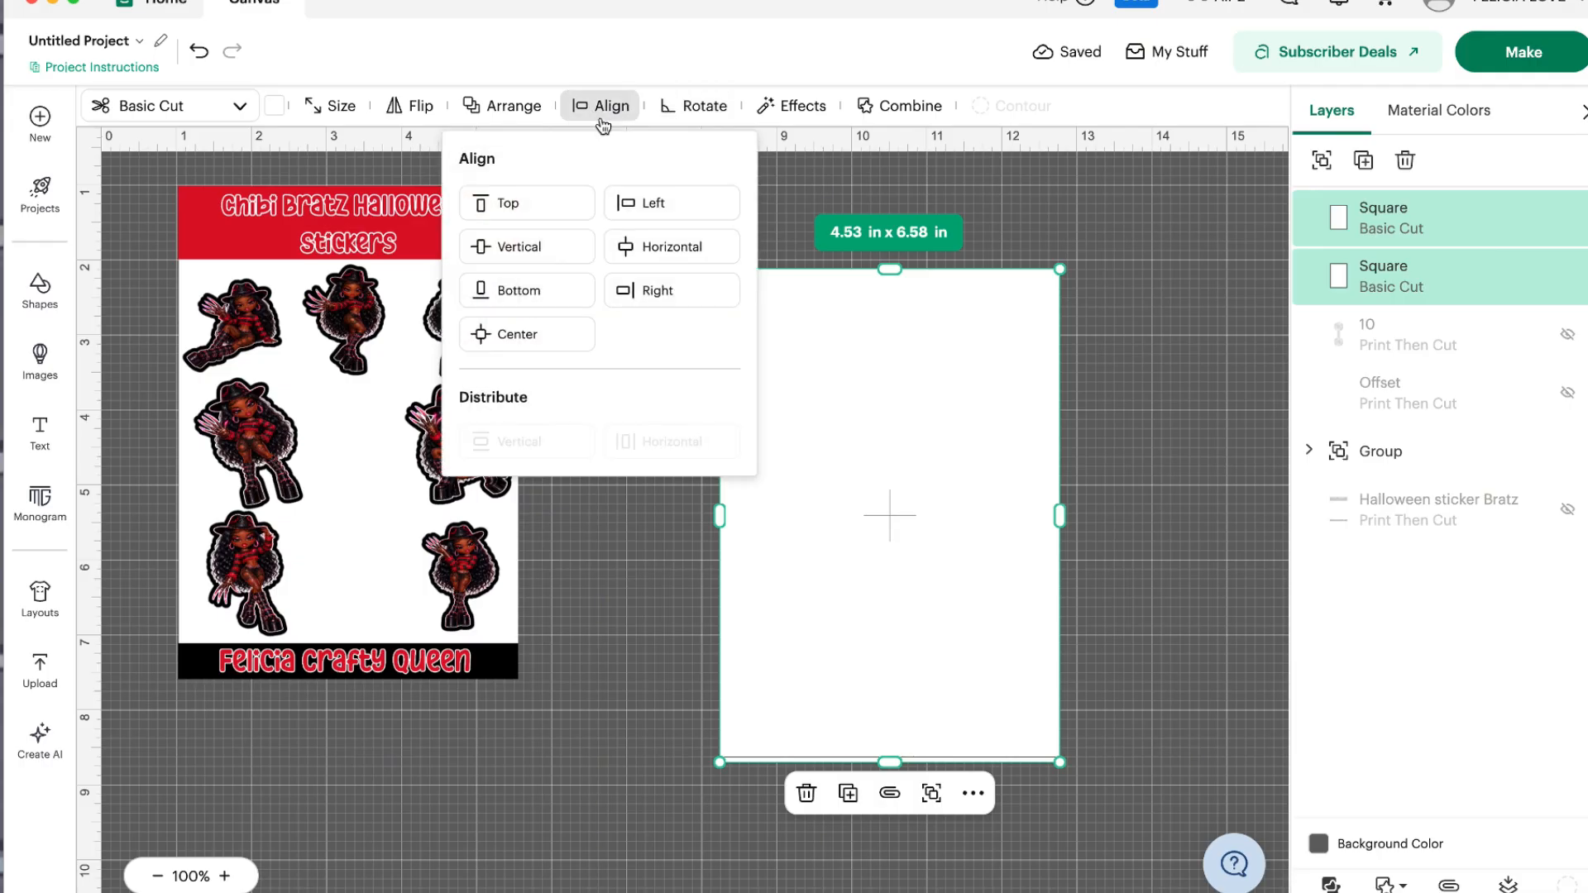
{"action": "left_click", "coordinate": [512, 339]}
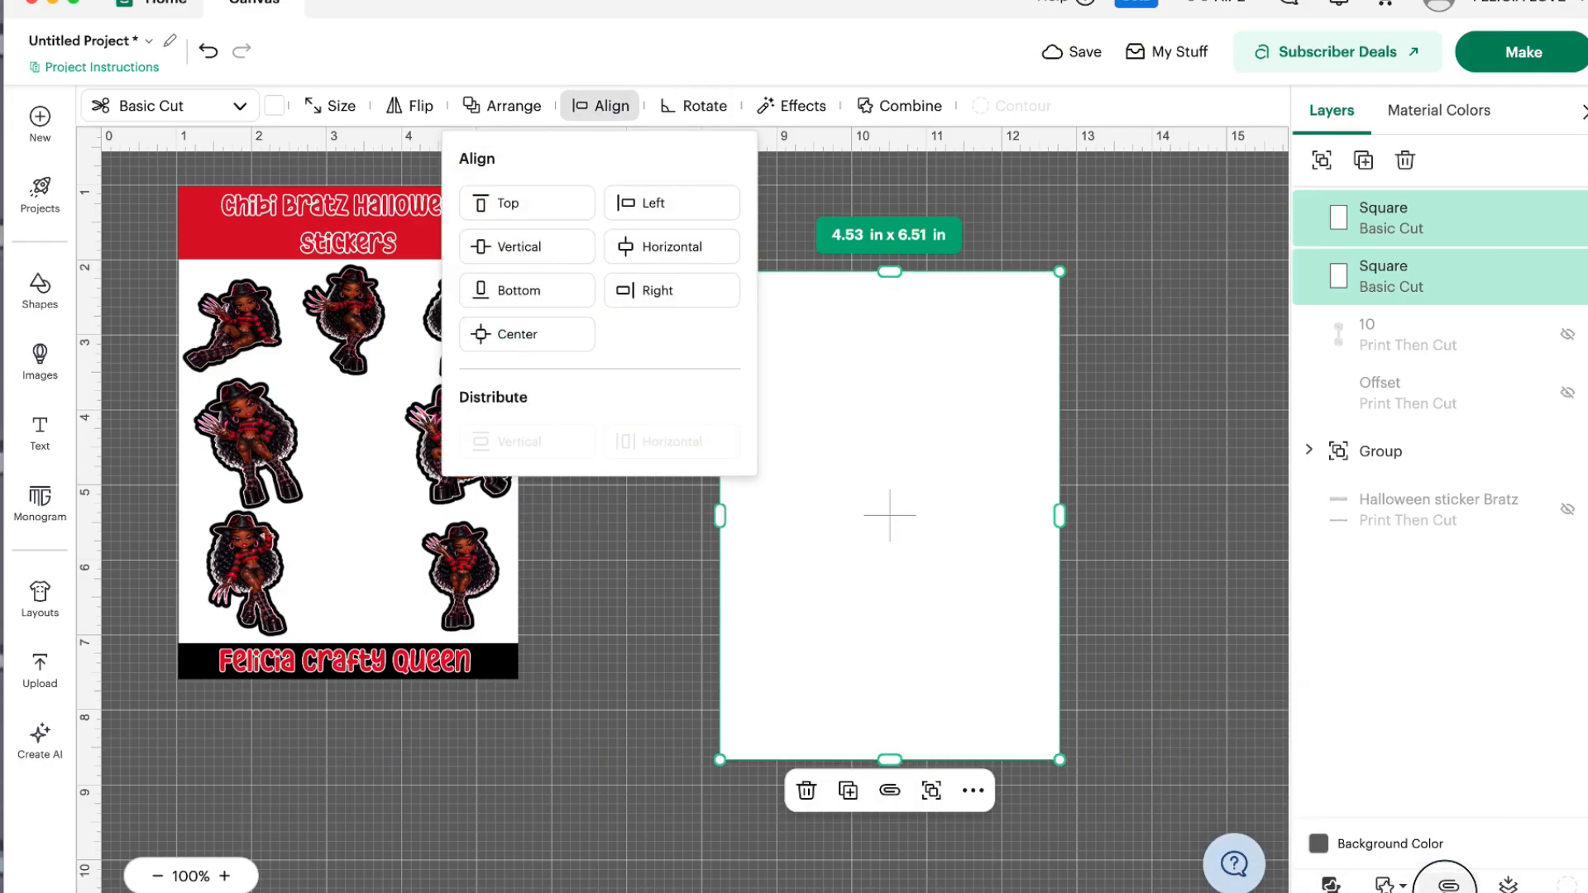
{"action": "left_click", "coordinate": [1450, 884]}
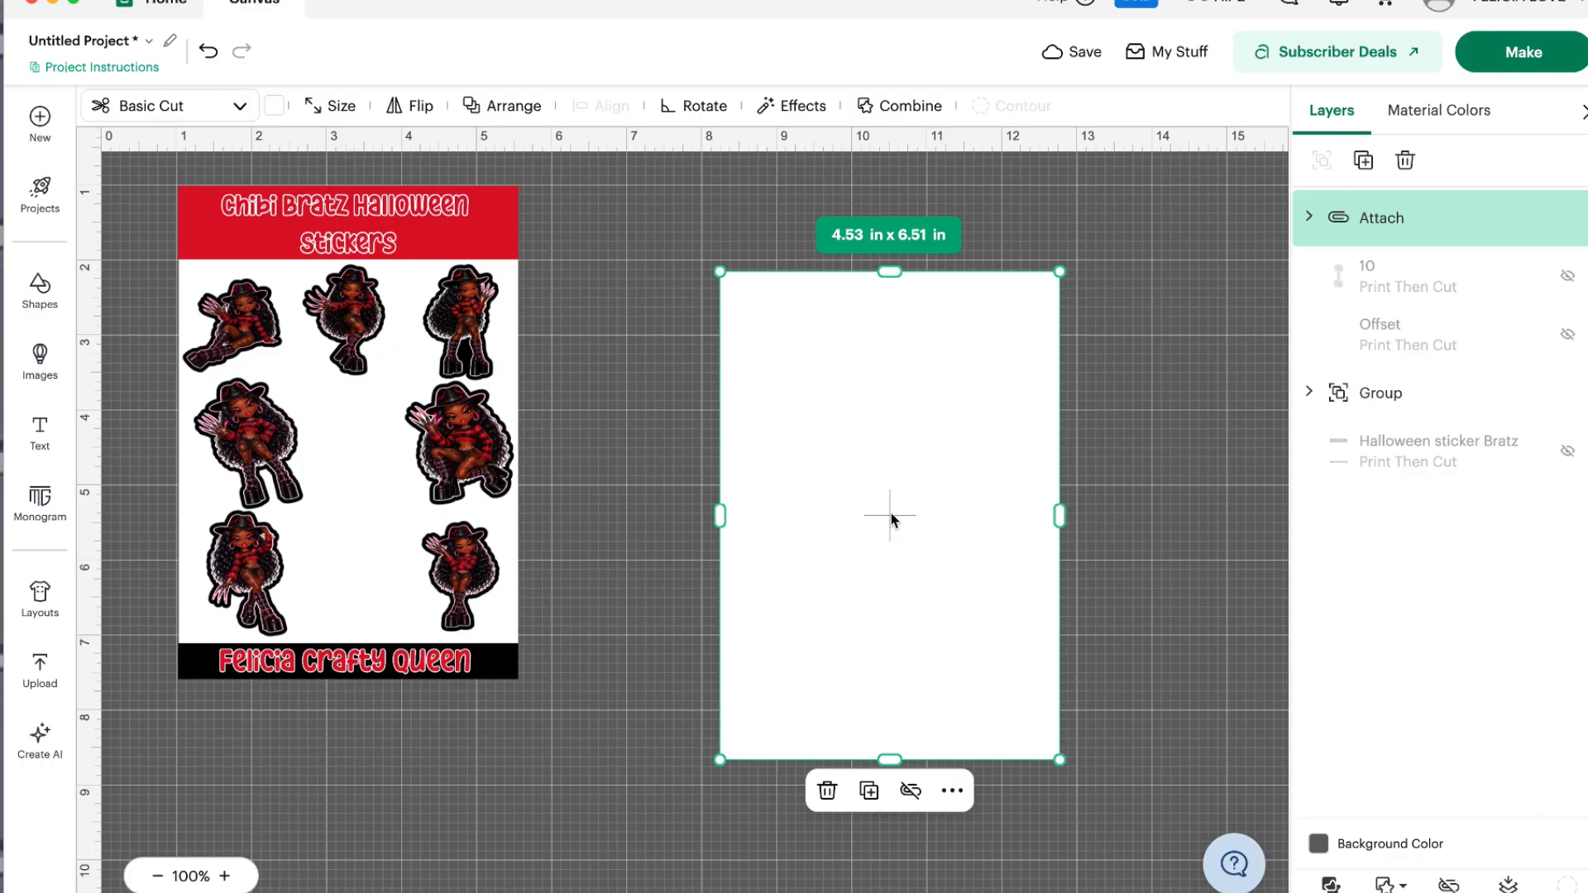
- Move the sticker sheet group over the attached white rectangles and bring it to the front
{"action": "left_click", "coordinate": [411, 219]}
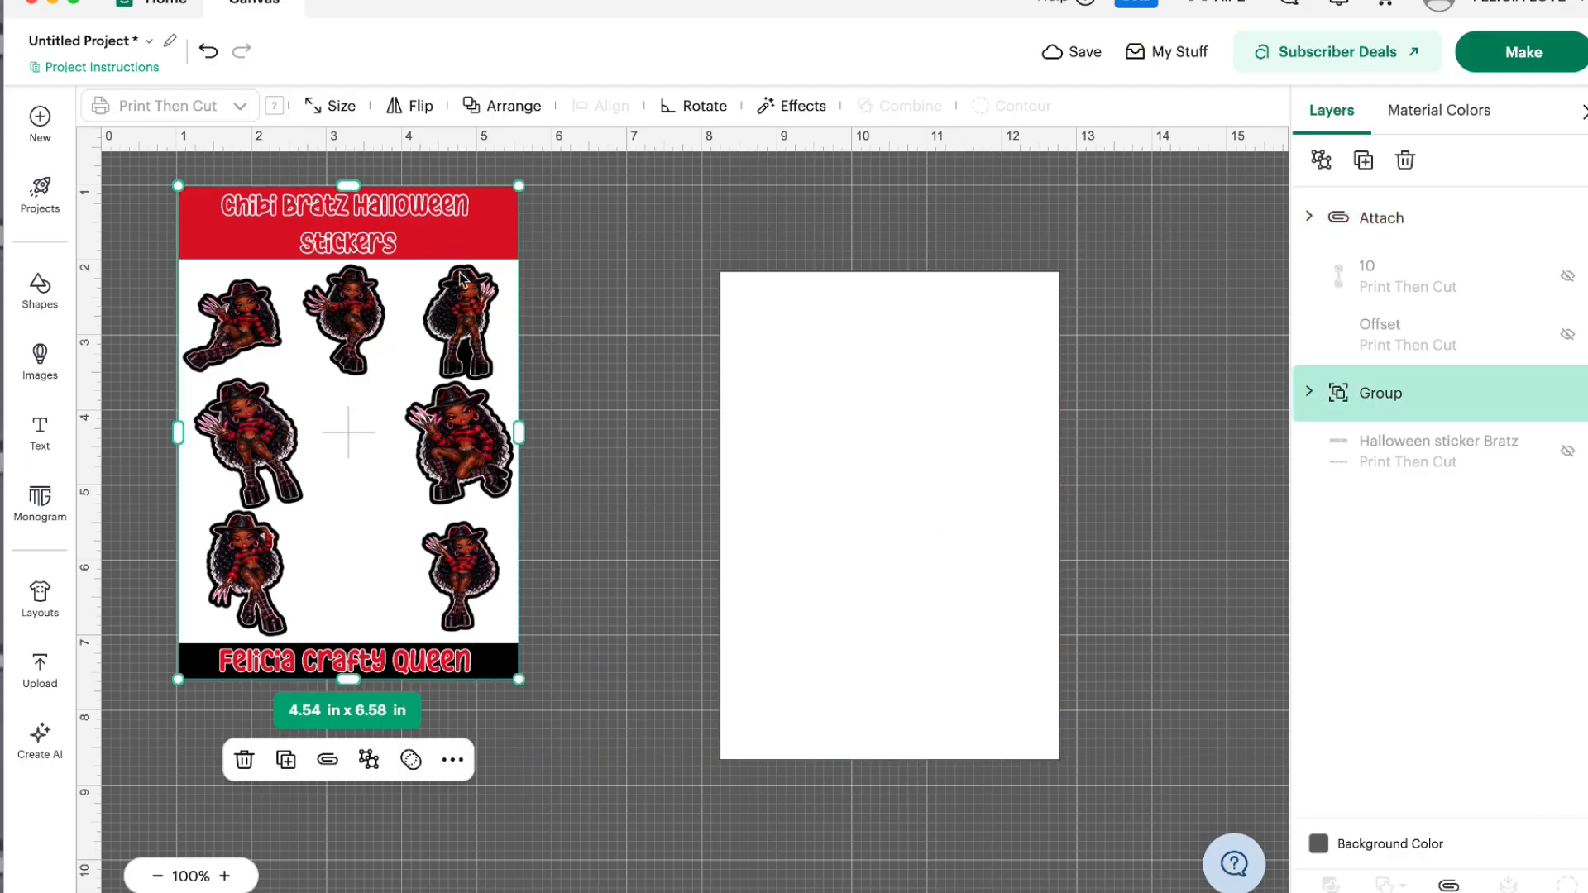
{"action": "left_click_drag", "start_coordinate": [475, 237], "coordinate": [581, 250]}
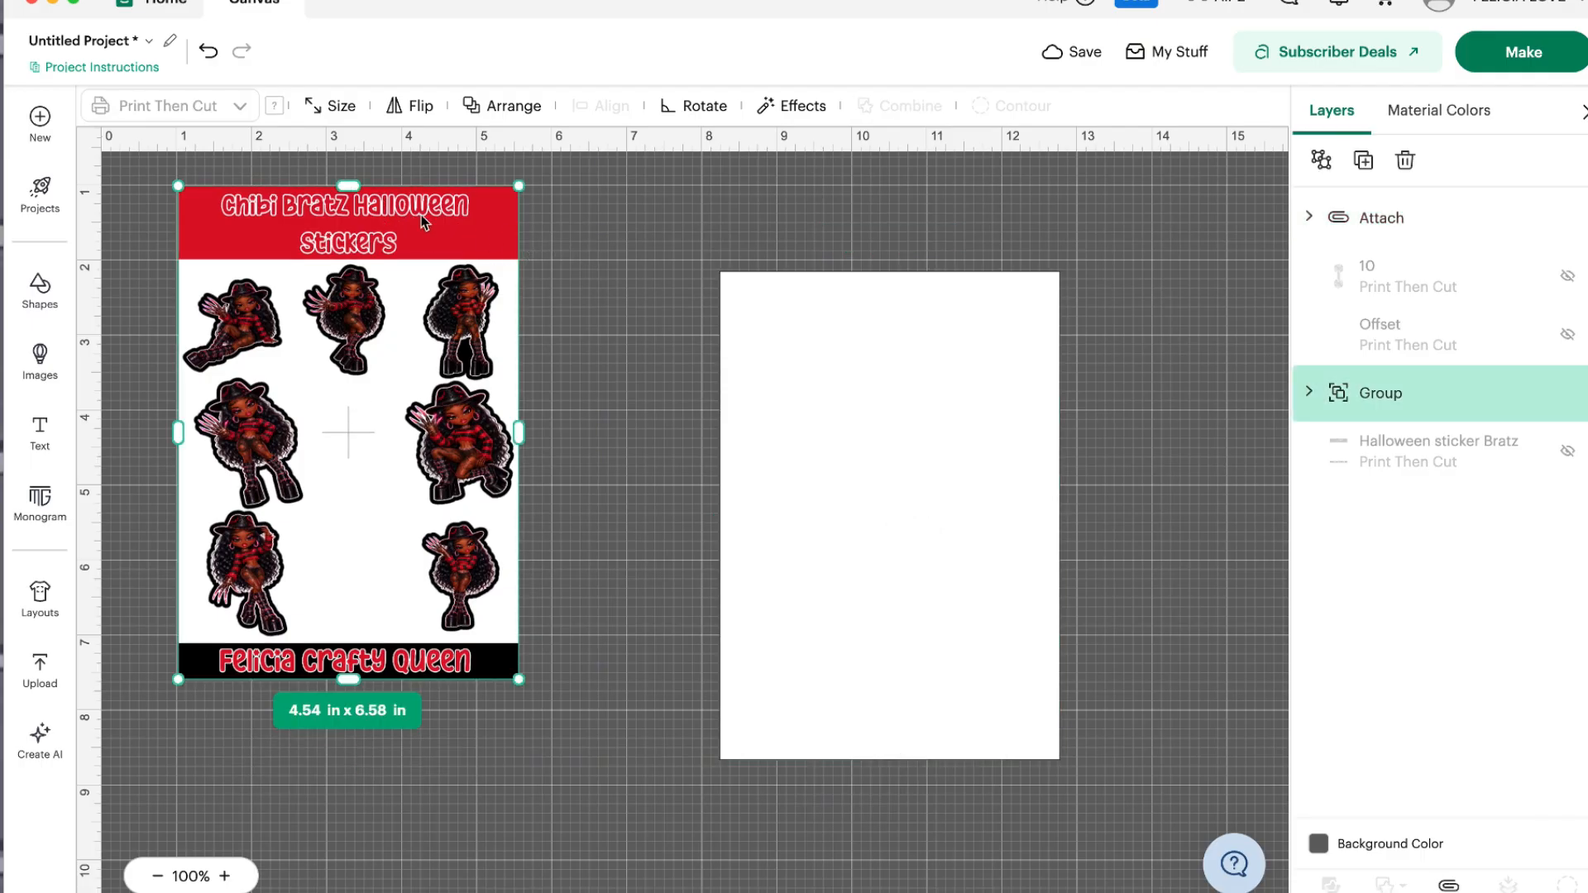
{"action": "left_click_drag", "start_coordinate": [423, 221], "coordinate": [794, 312]}
{"action": "right_click", "coordinate": [801, 323]}
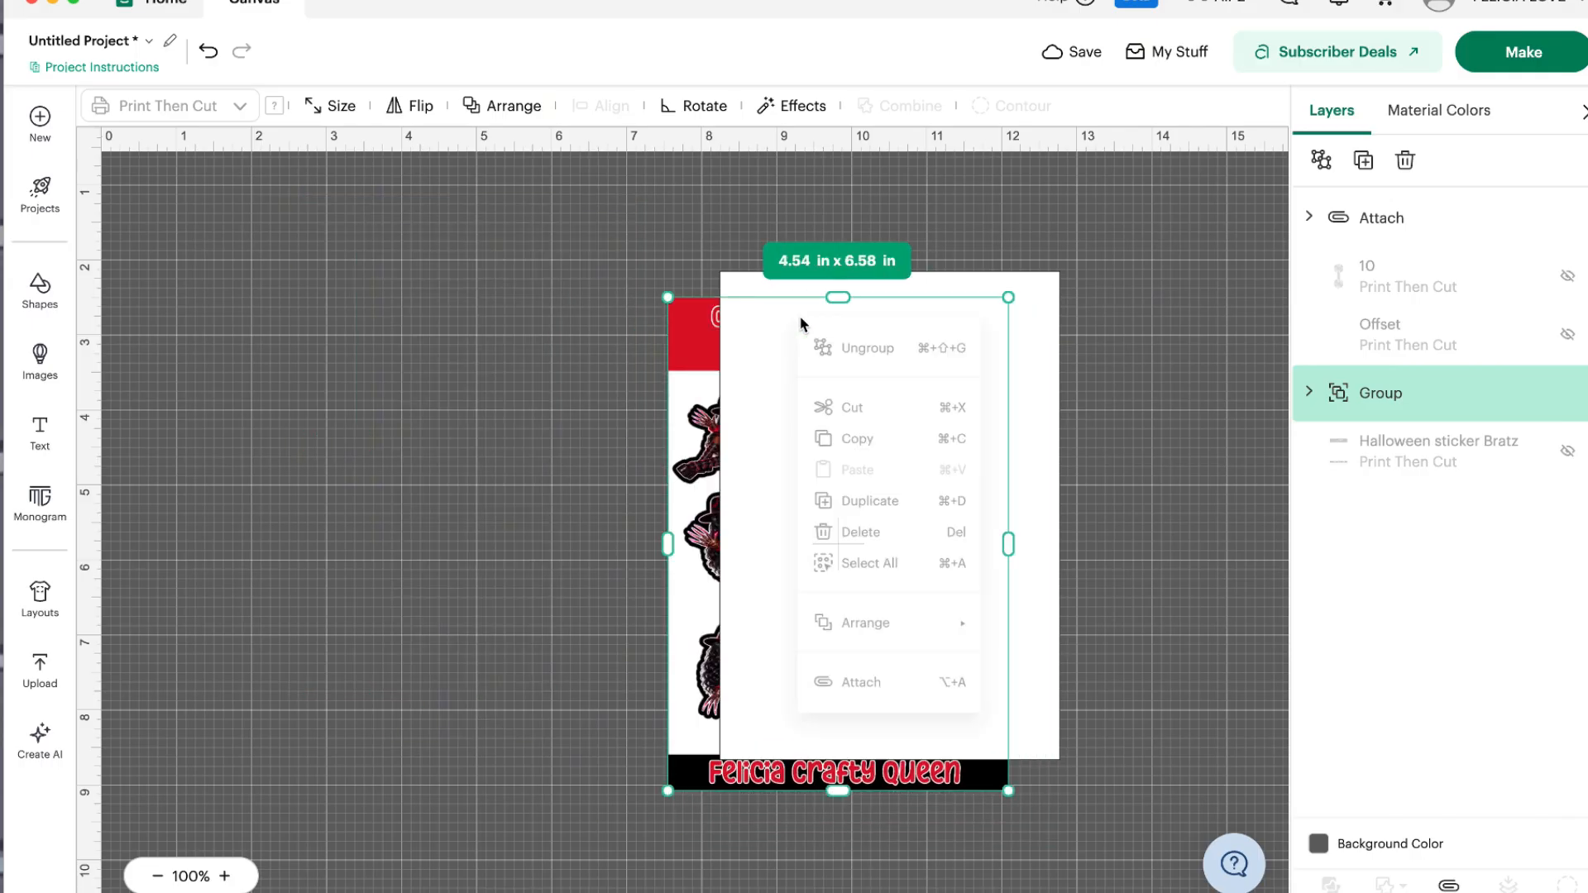
{"action": "left_click", "coordinate": [777, 352]}
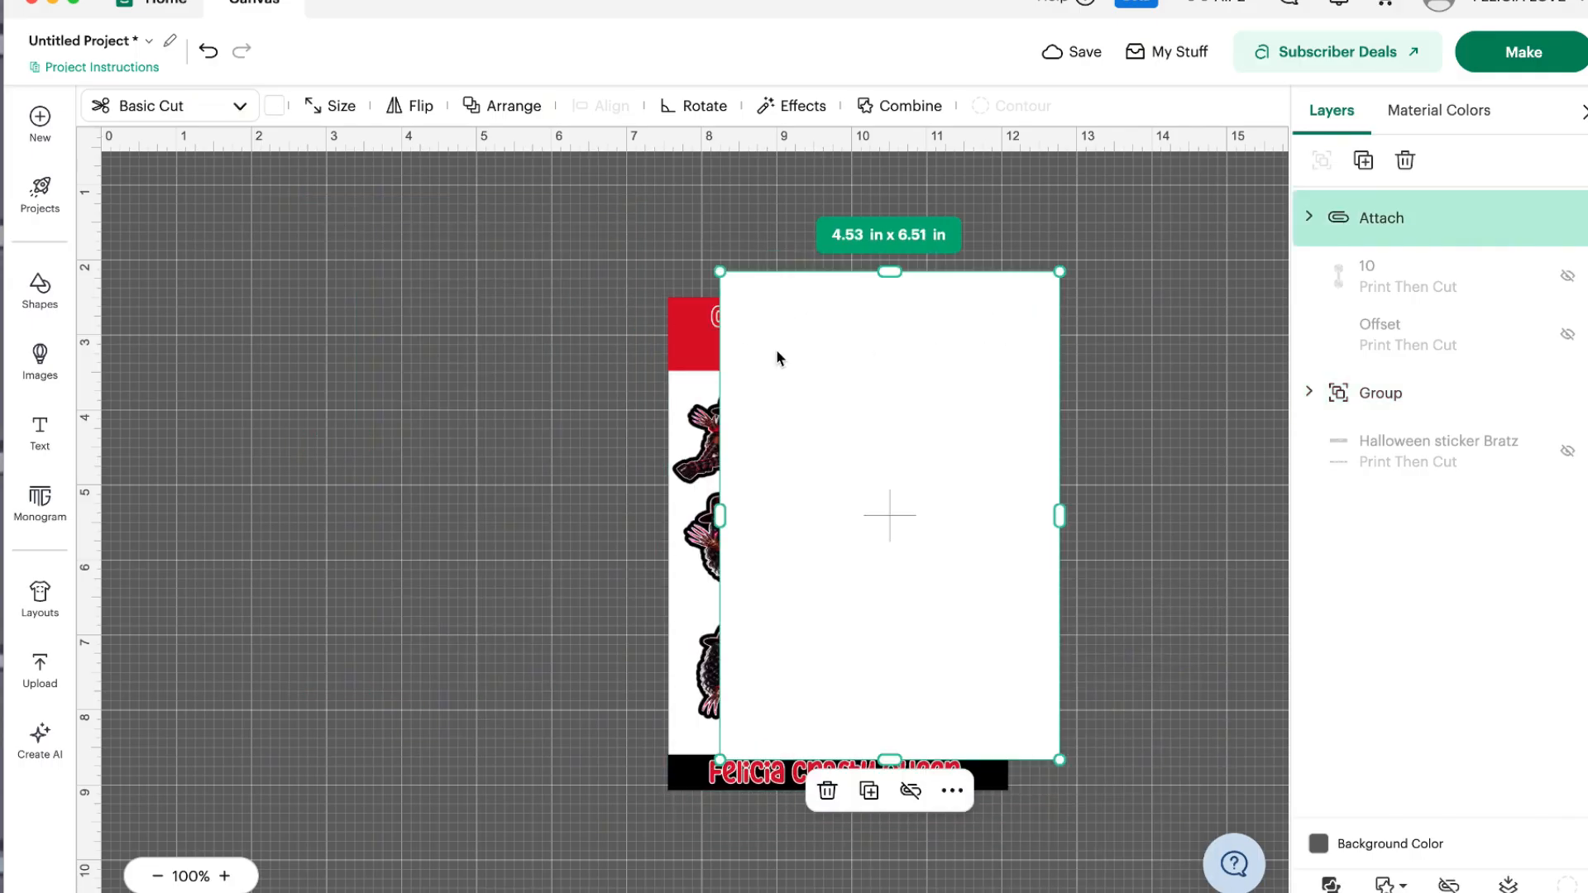
{"action": "left_click", "coordinate": [698, 335]}
{"action": "right_click", "coordinate": [699, 335]}
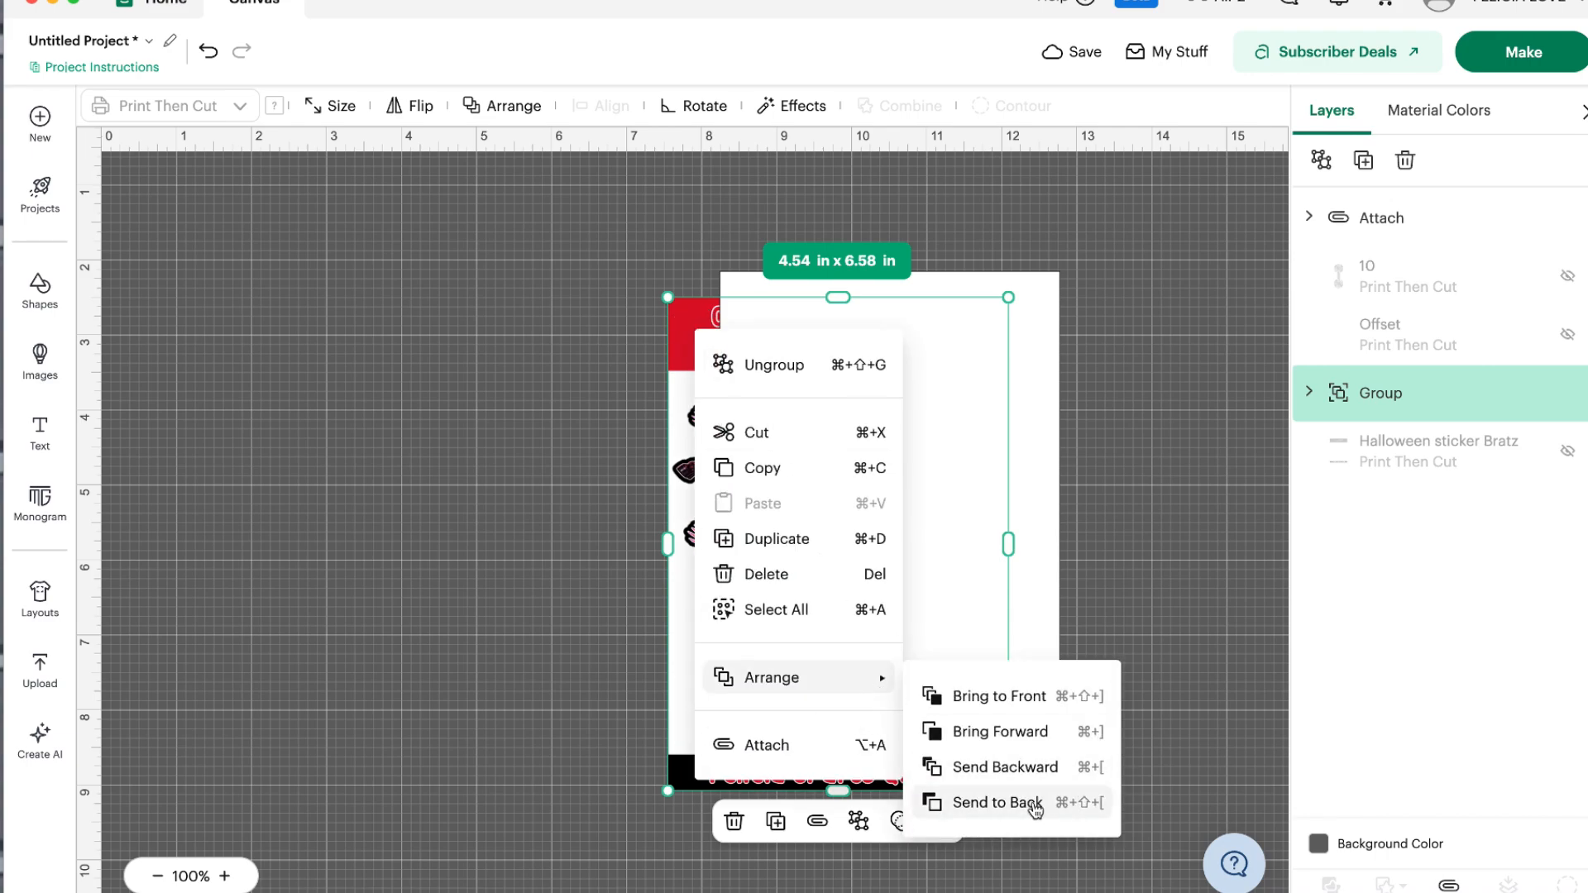
{"action": "left_click", "coordinate": [994, 697]}
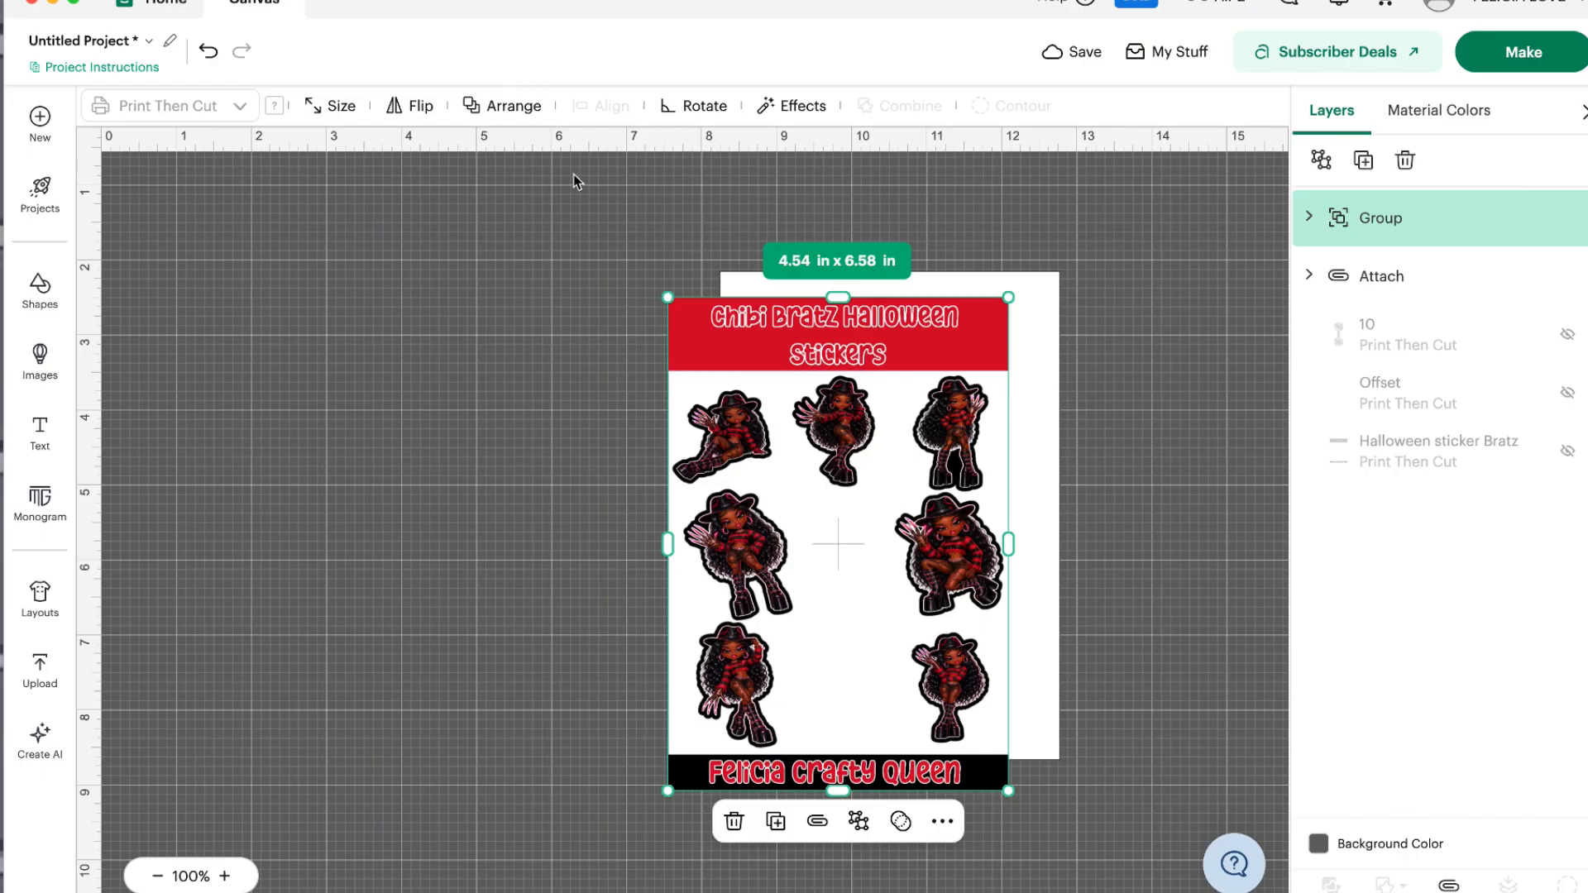
- Align the sticker sheet group and the attached white rectangles by their centers, and group them together
{"action": "left_click_drag", "start_coordinate": [574, 177], "coordinate": [1119, 851]}
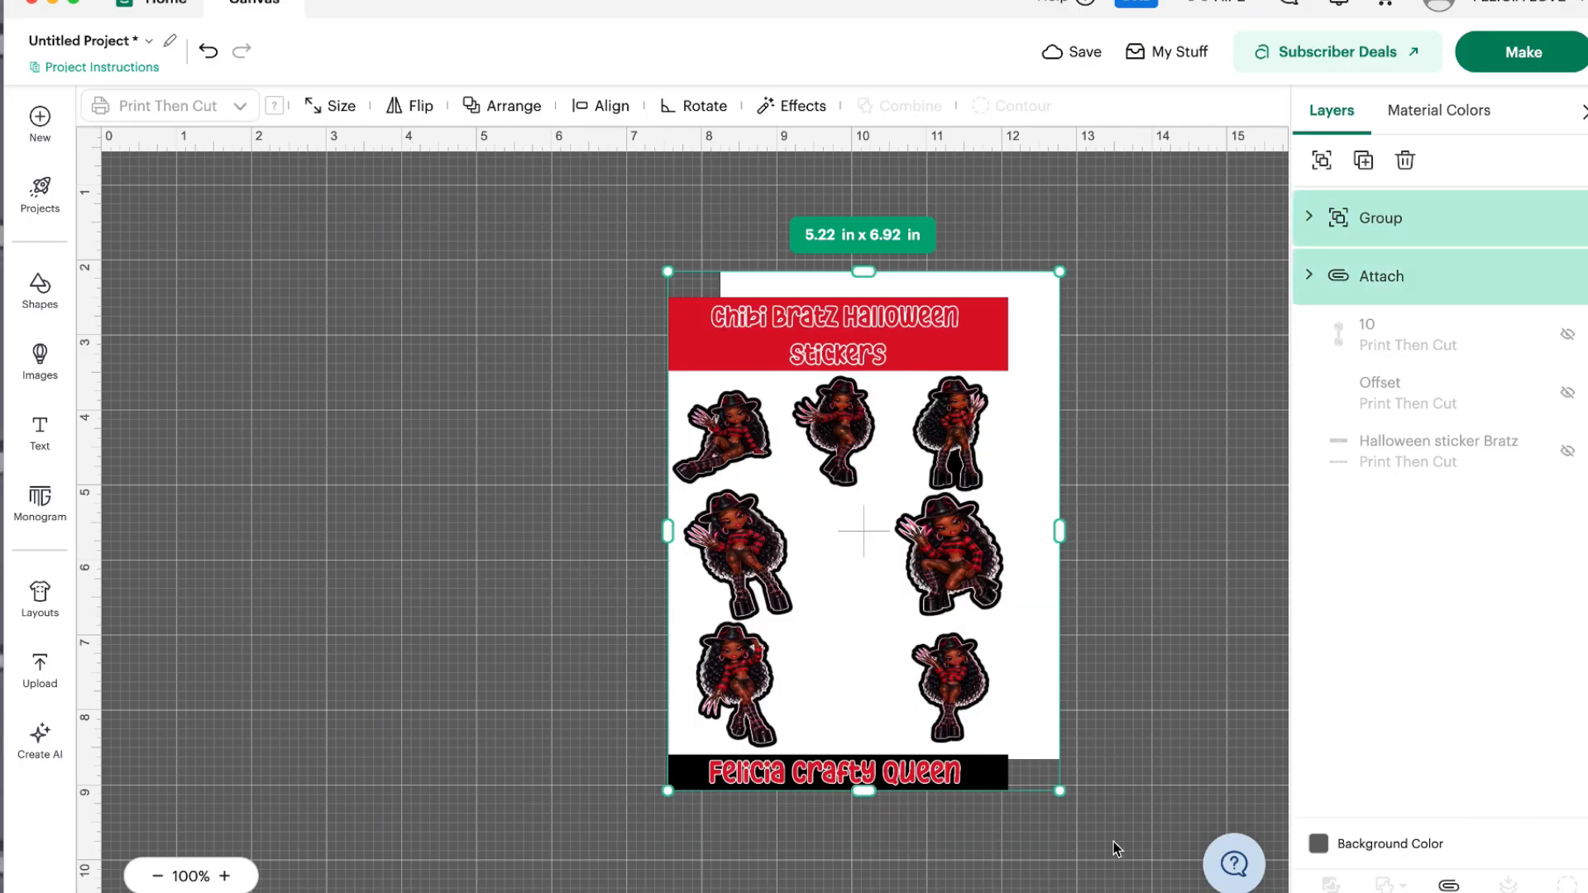
{"action": "left_click", "coordinate": [608, 111]}
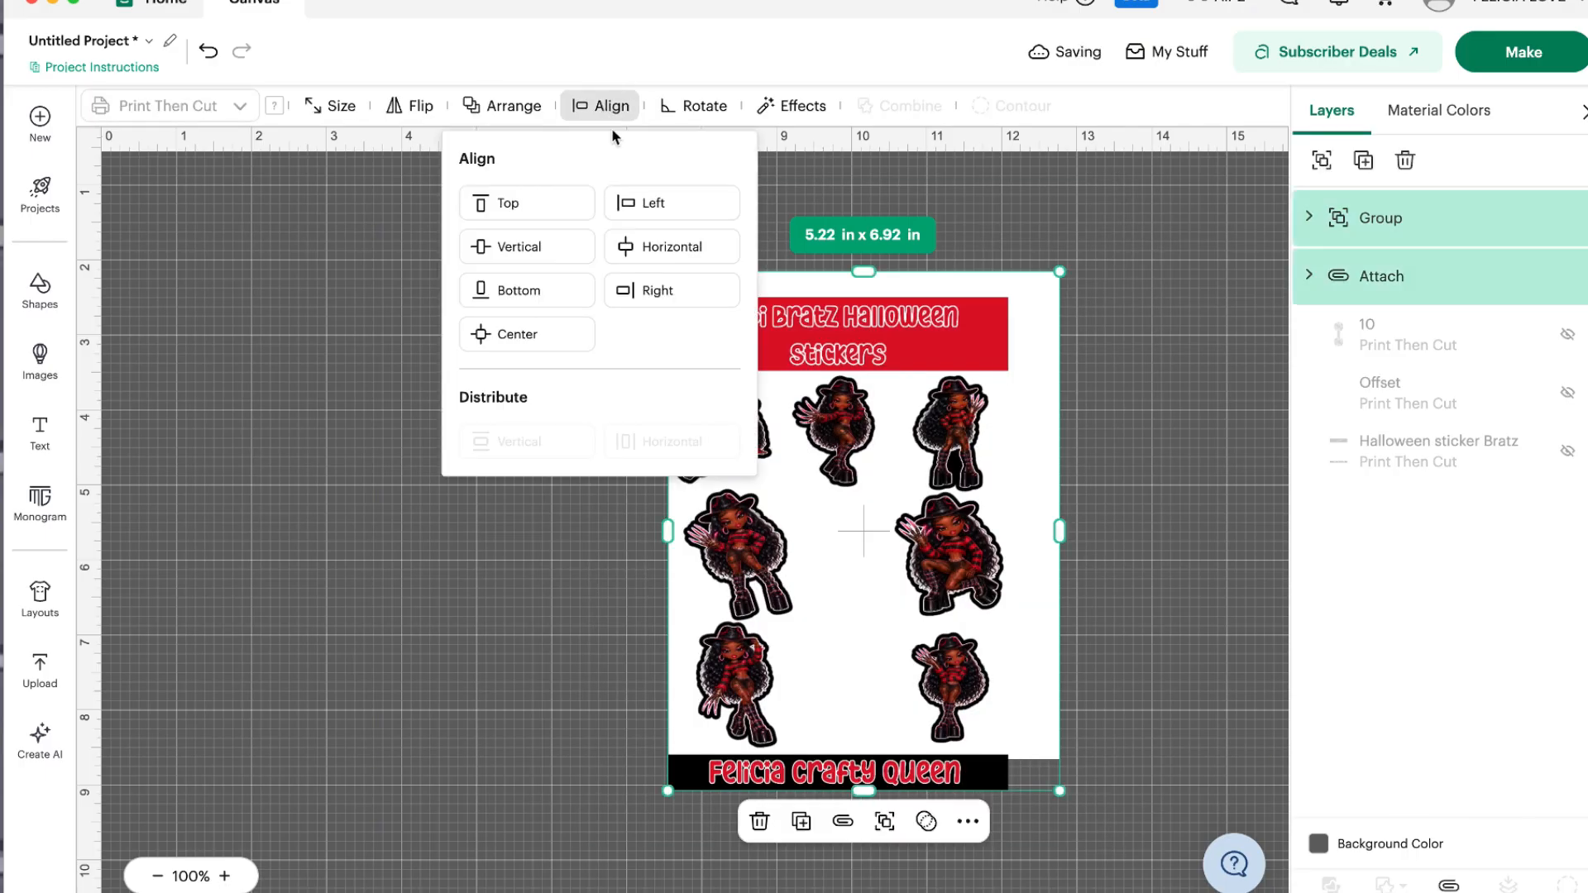
{"action": "left_click", "coordinate": [517, 335]}
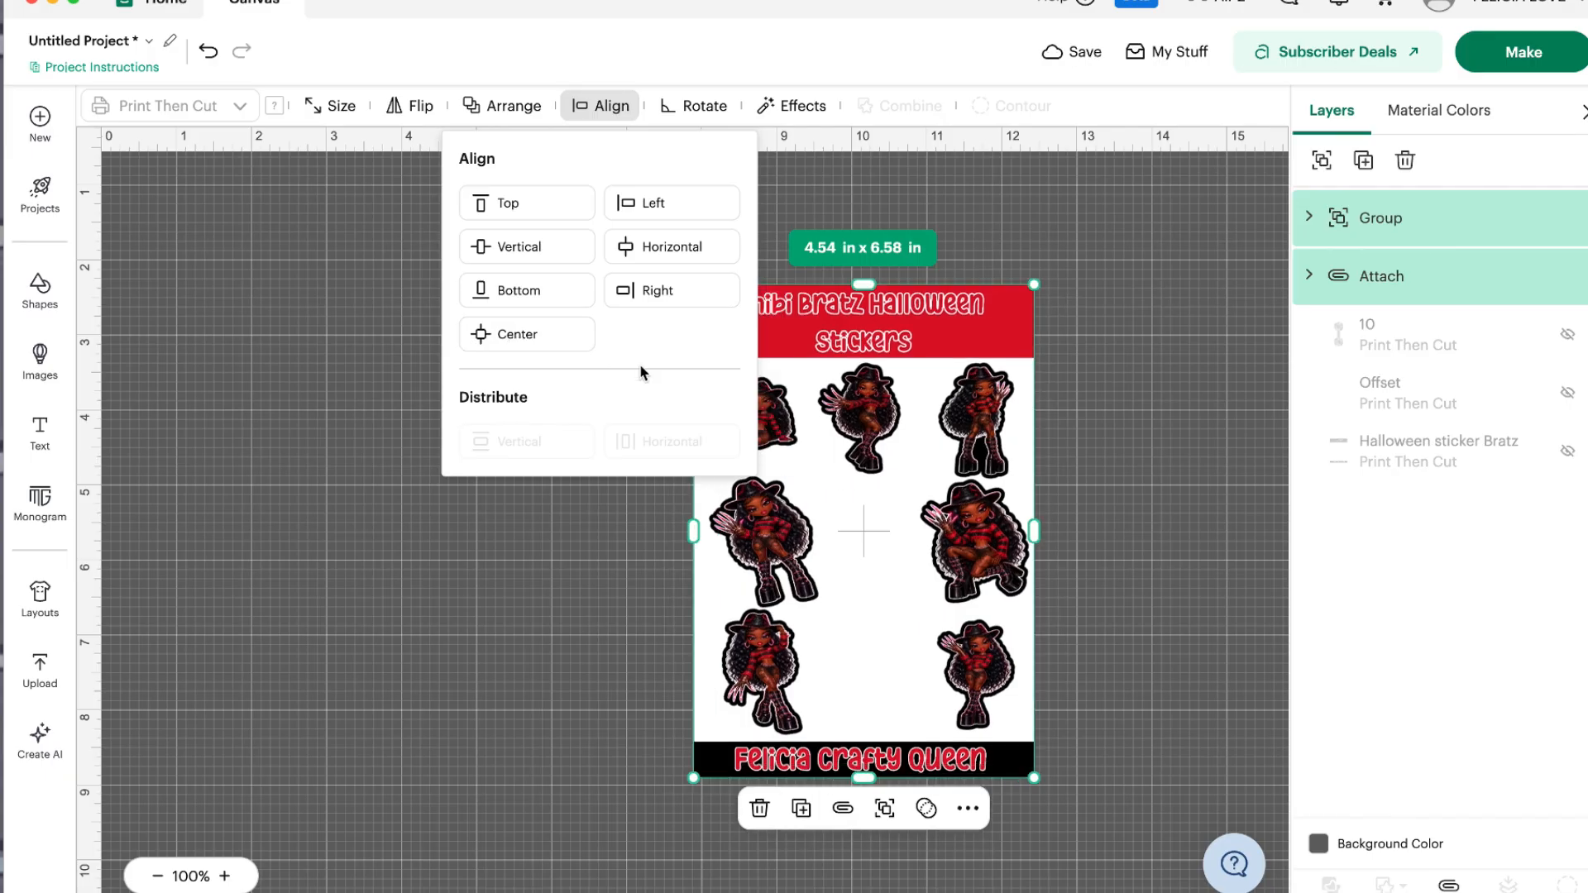
{"action": "left_click", "coordinate": [1214, 411]}
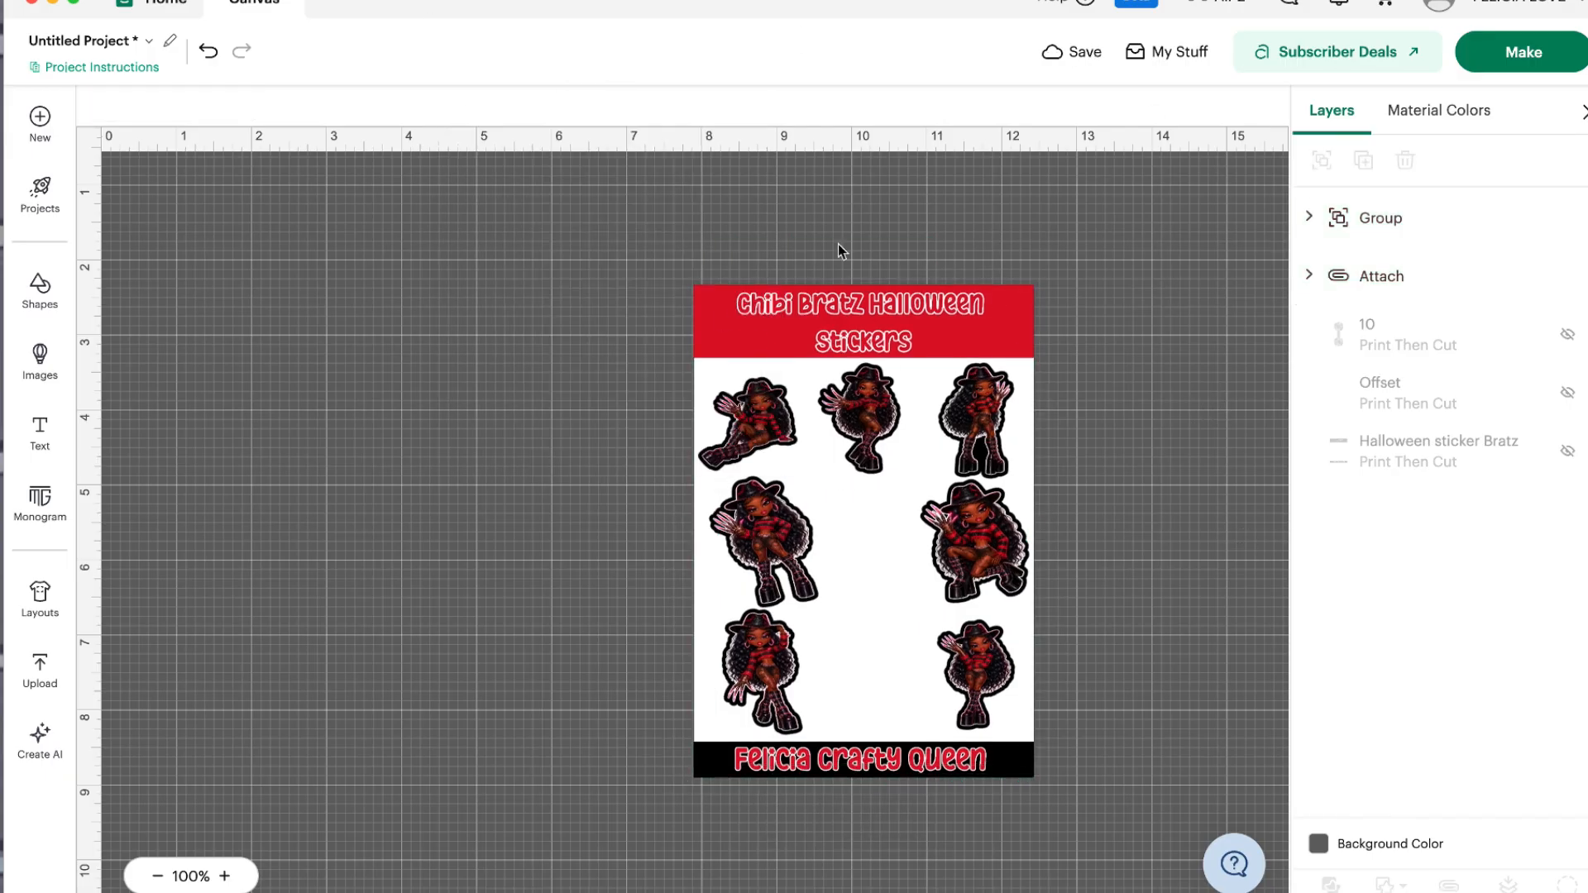
{"action": "left_click", "coordinate": [612, 220]}
{"action": "left_click_drag", "start_coordinate": [663, 230], "coordinate": [1146, 841]}
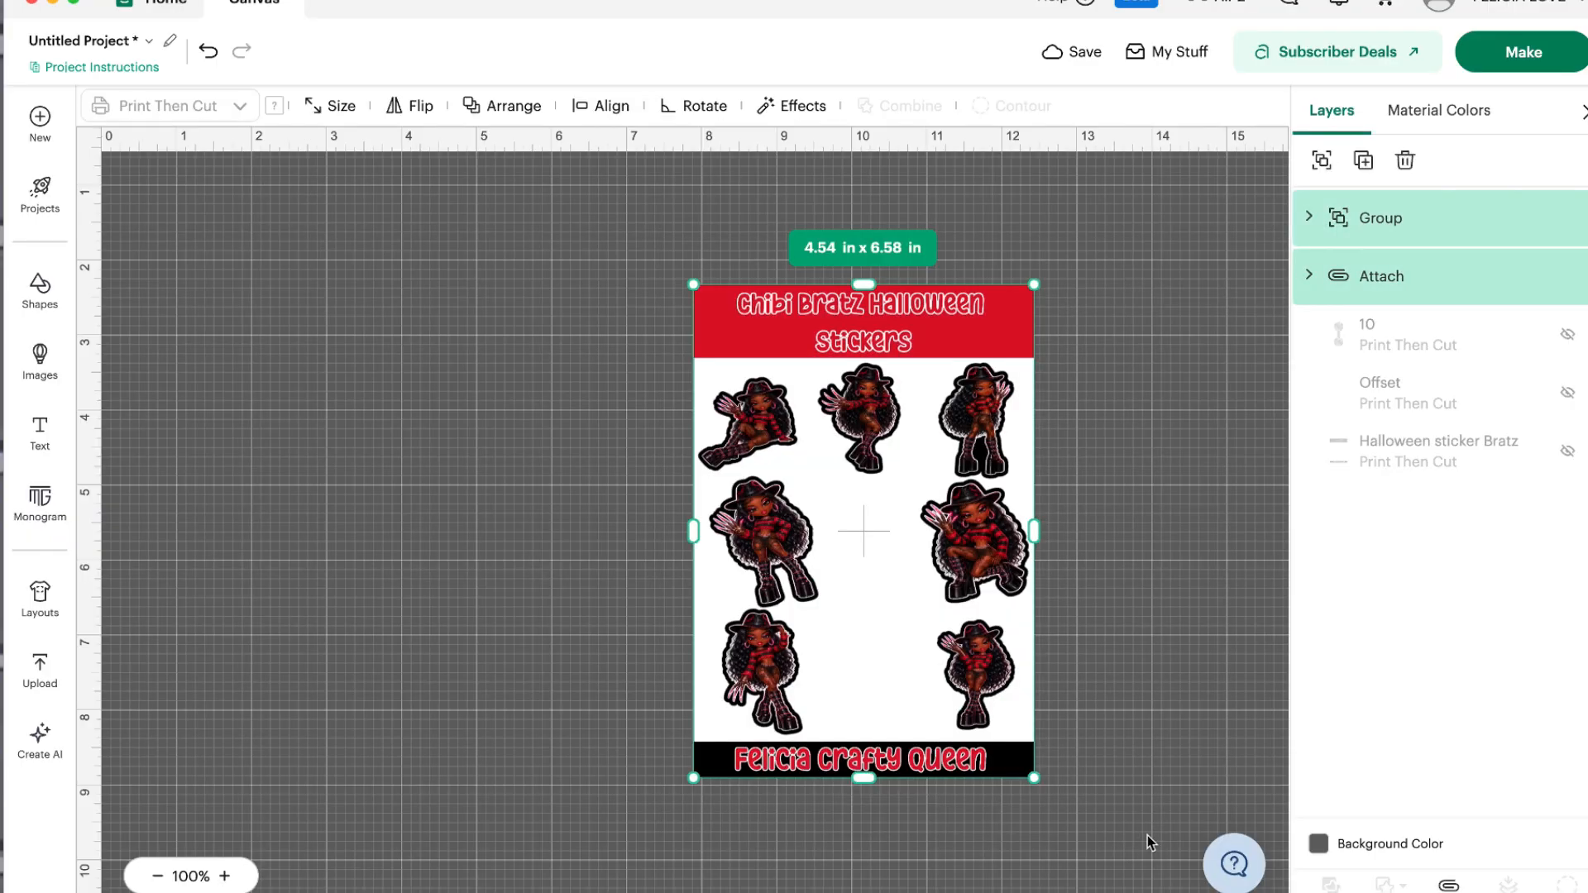
{"action": "left_click", "coordinate": [1322, 172]}
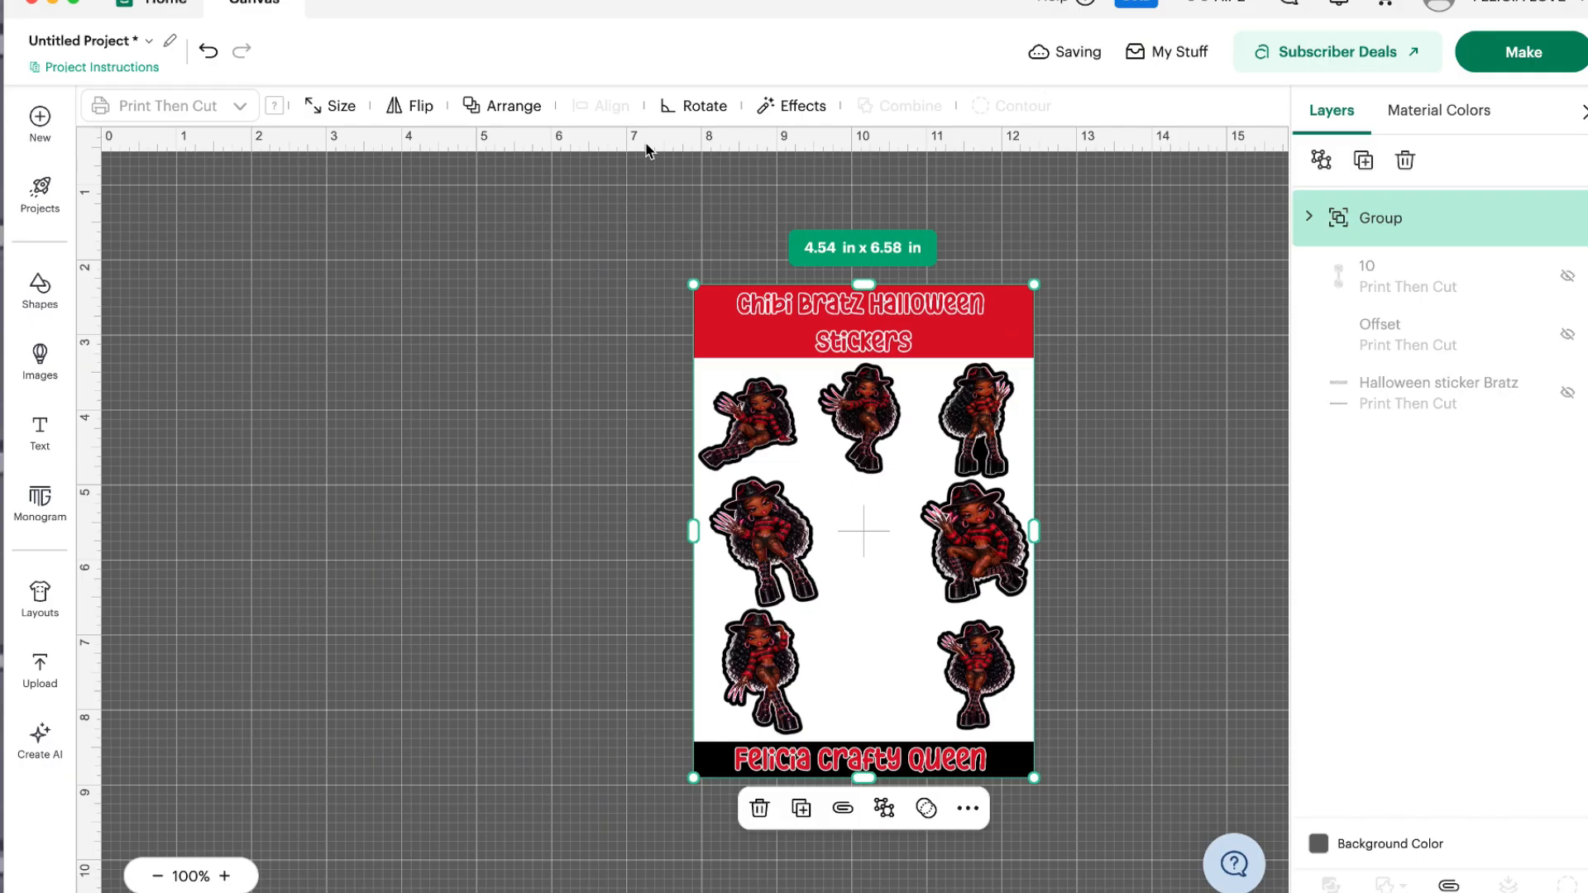
- Resize the combined sticker sheet group to 4.35 in wide by 6.51 in high with the proportions unlocked, and lock the proportions again
{"action": "left_click", "coordinate": [329, 120]}
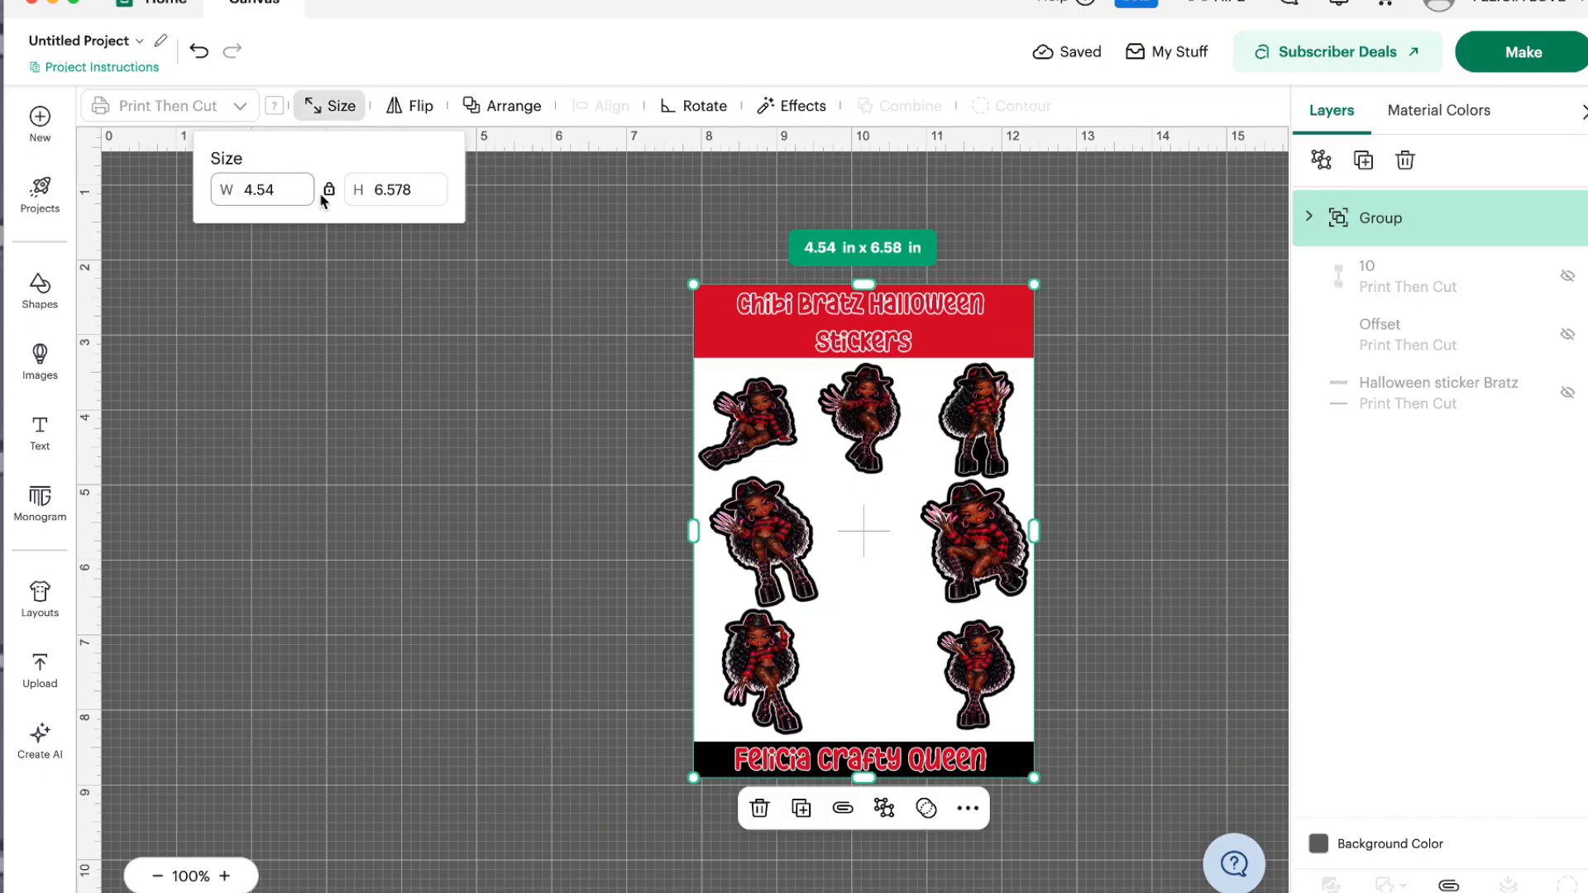
{"action": "left_click", "coordinate": [294, 196]}
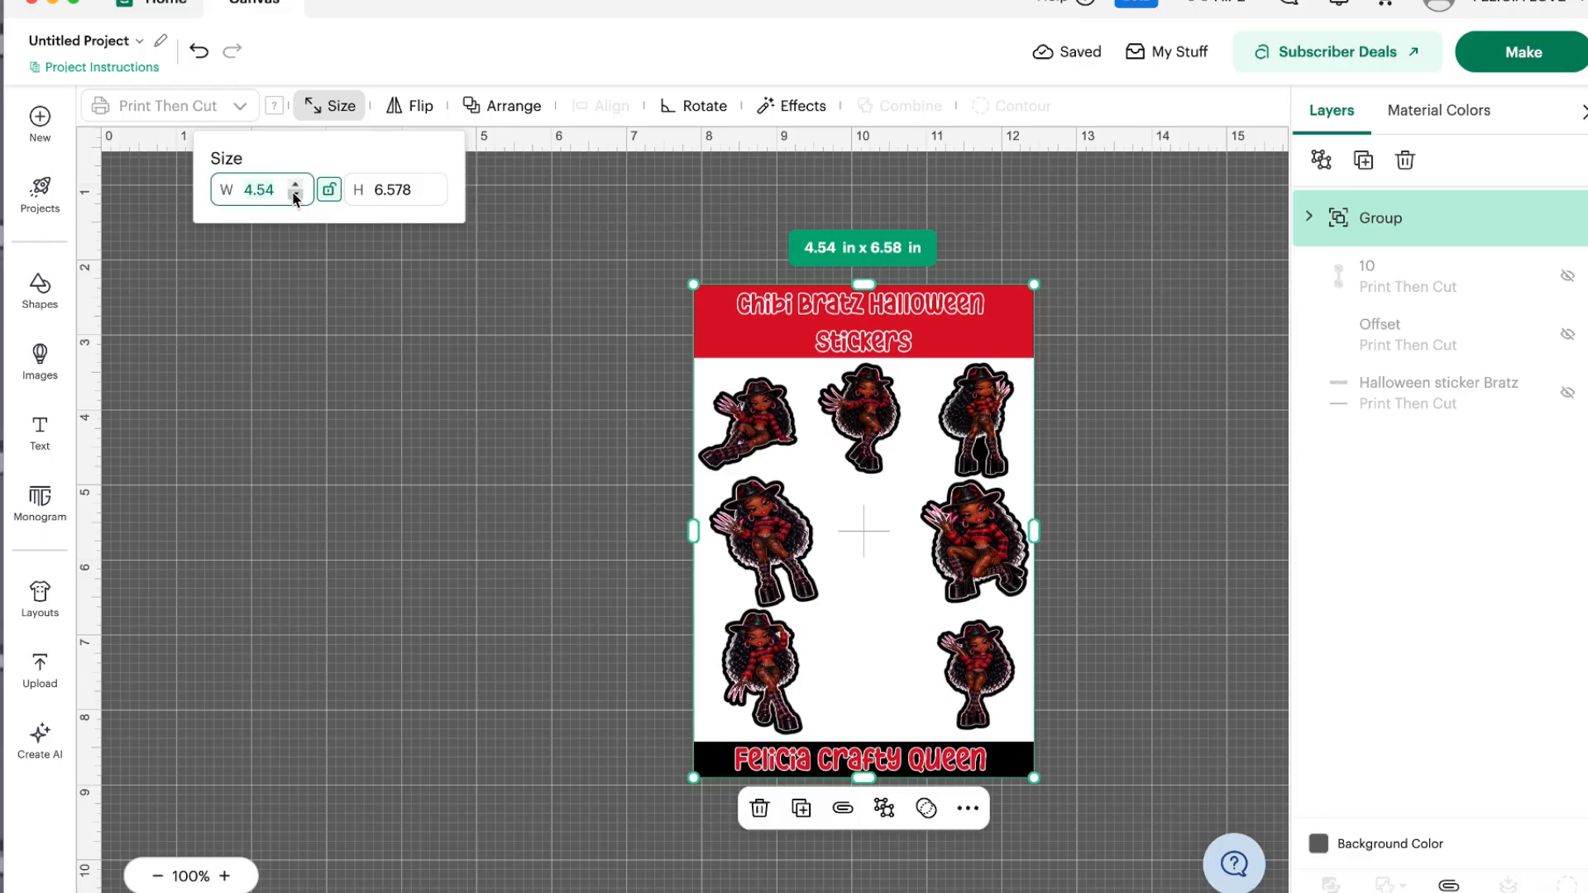
{"action": "type", "text": "4."}
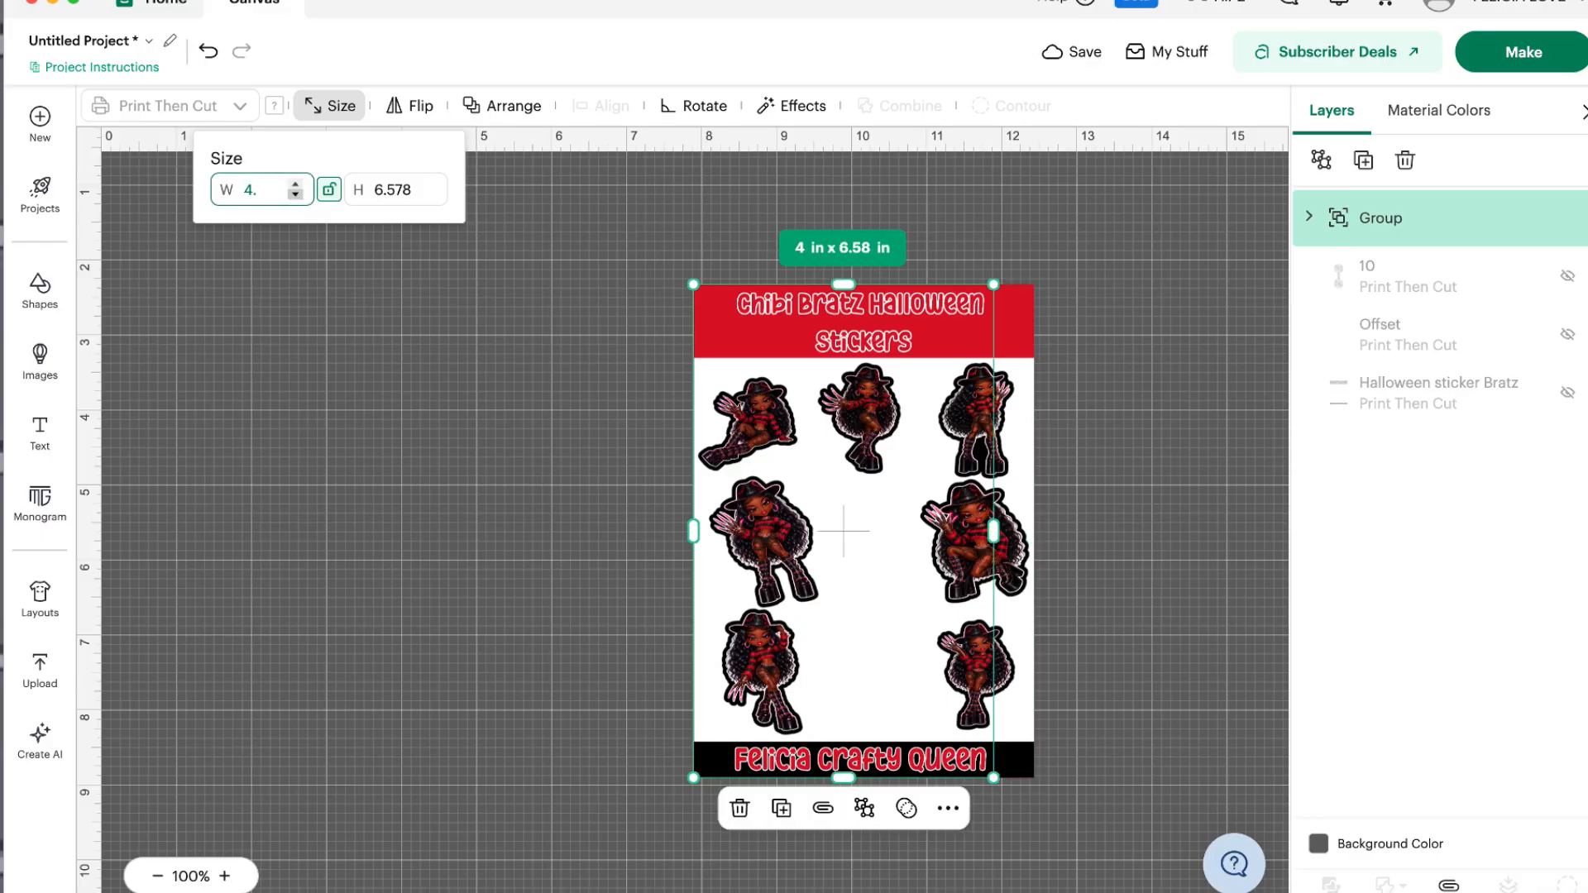
{"action": "type", "text": "35"}
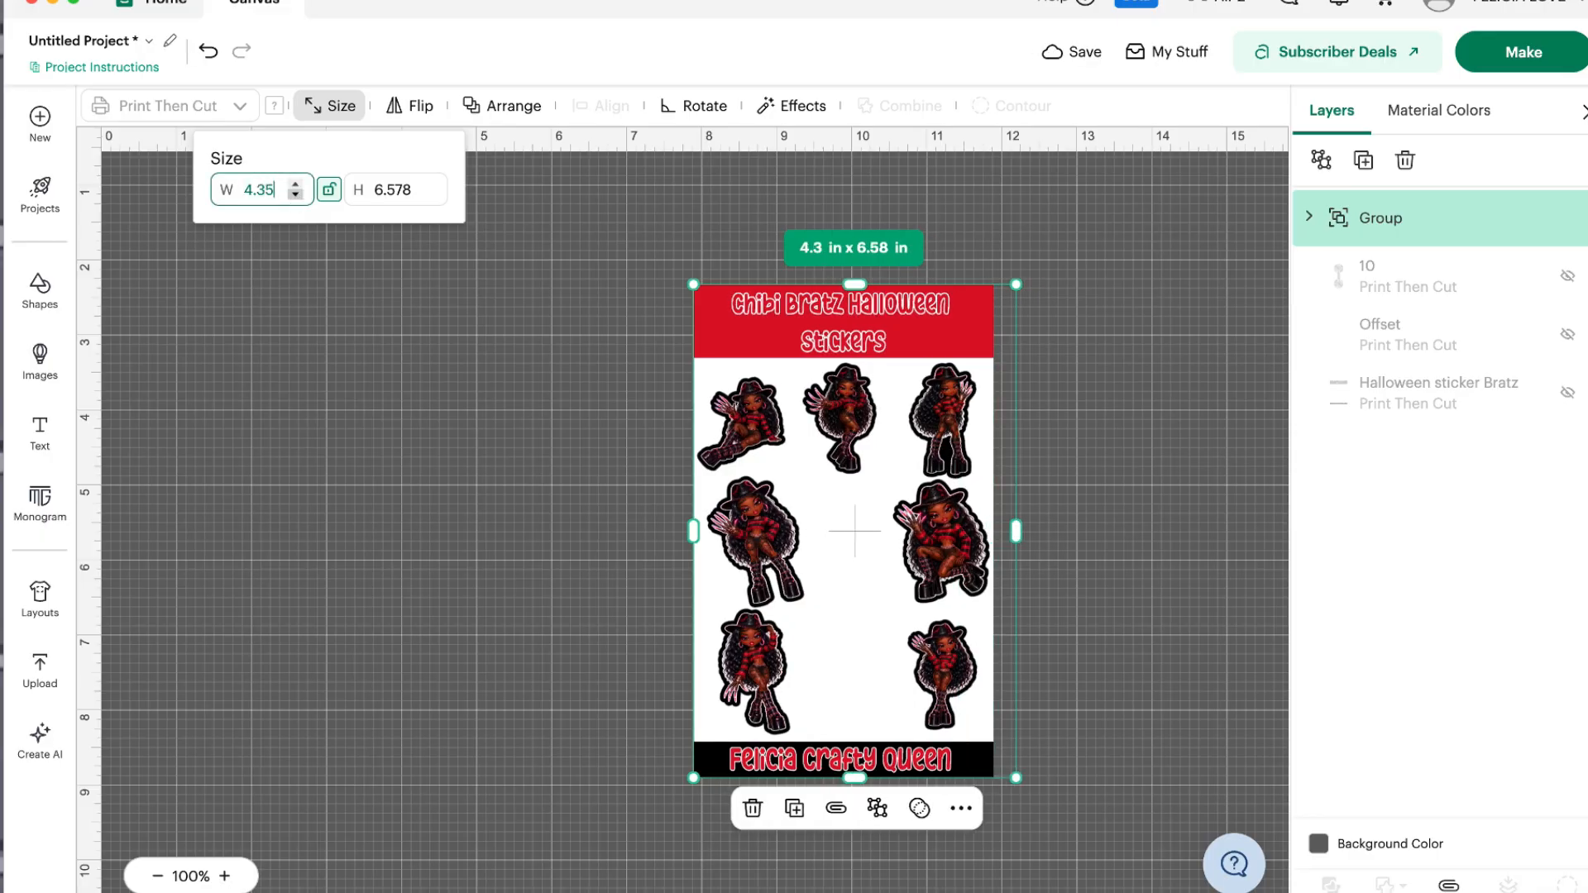
{"action": "key", "text": "Tab"}
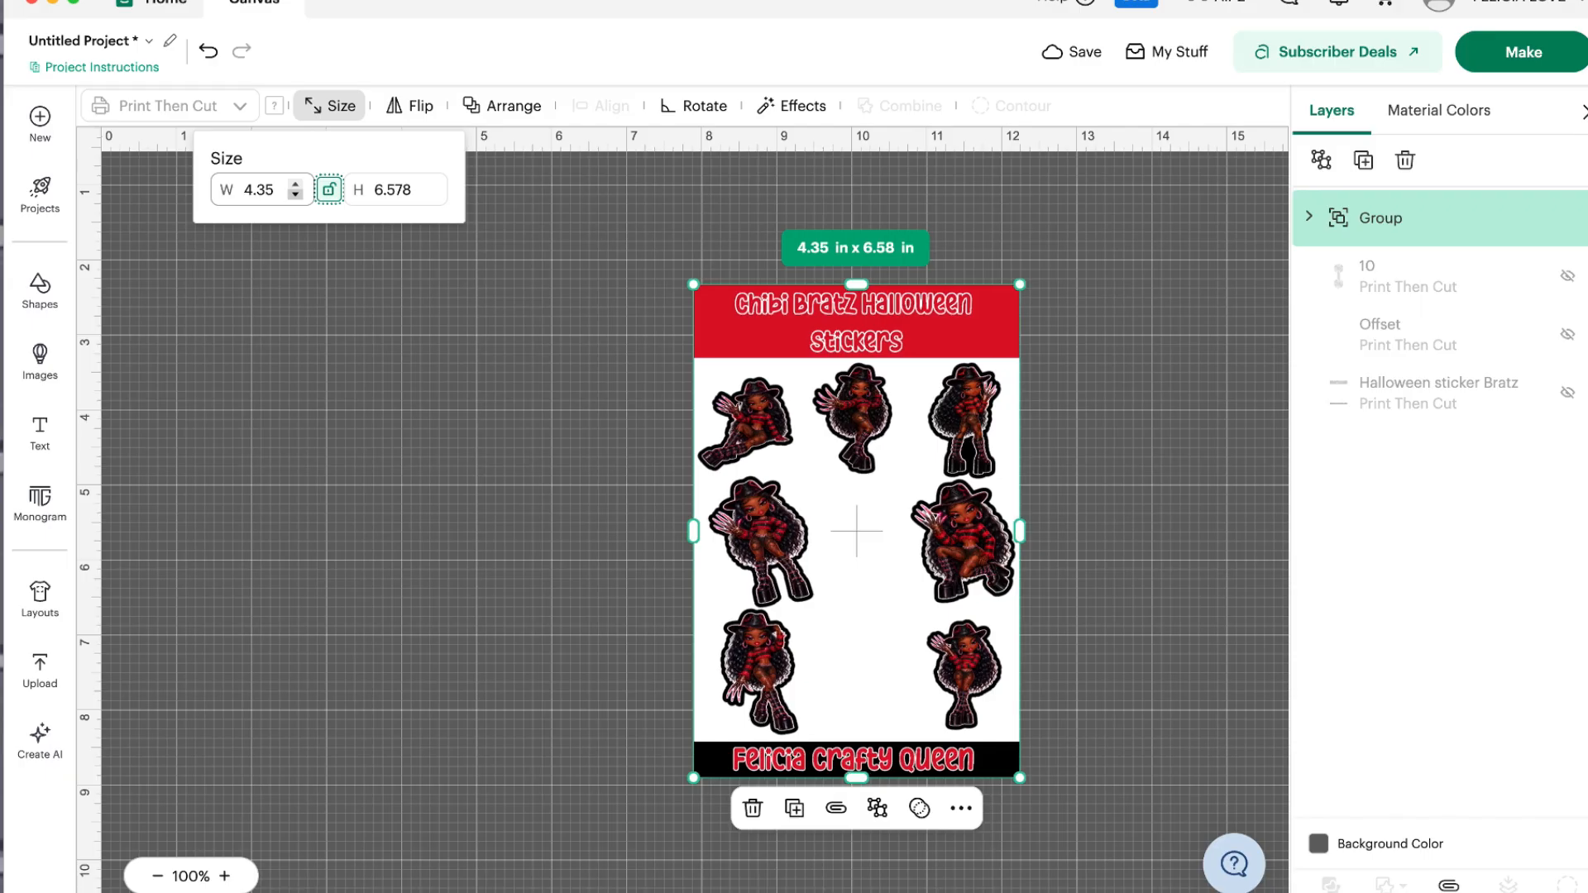
{"action": "key", "text": "Tab"}
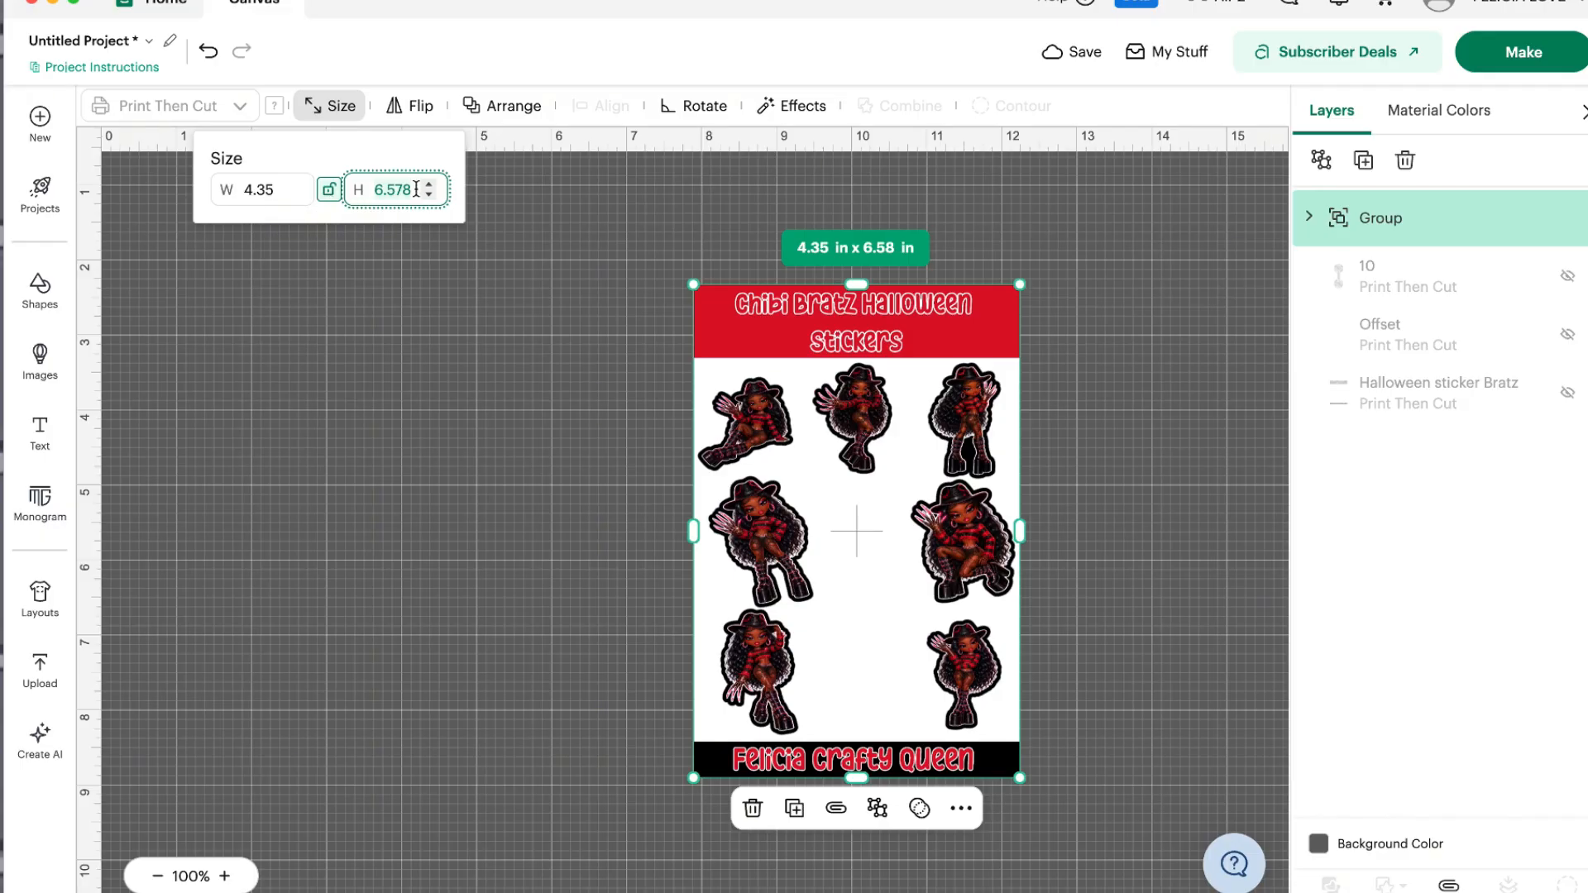
{"action": "type", "text": "6"}
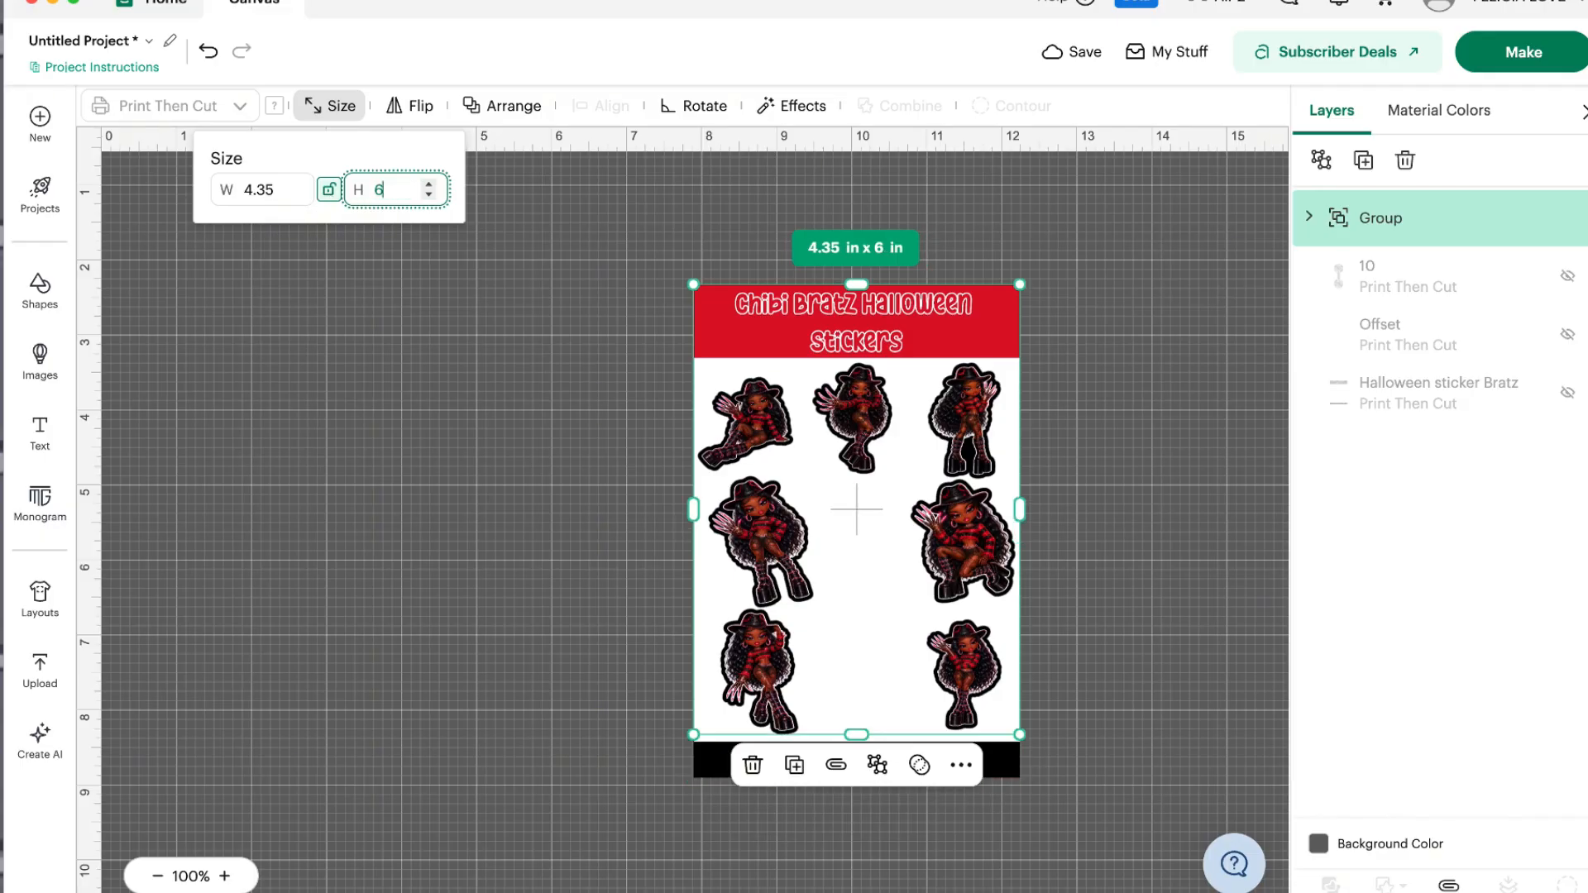
{"action": "type", "text": ".51"}
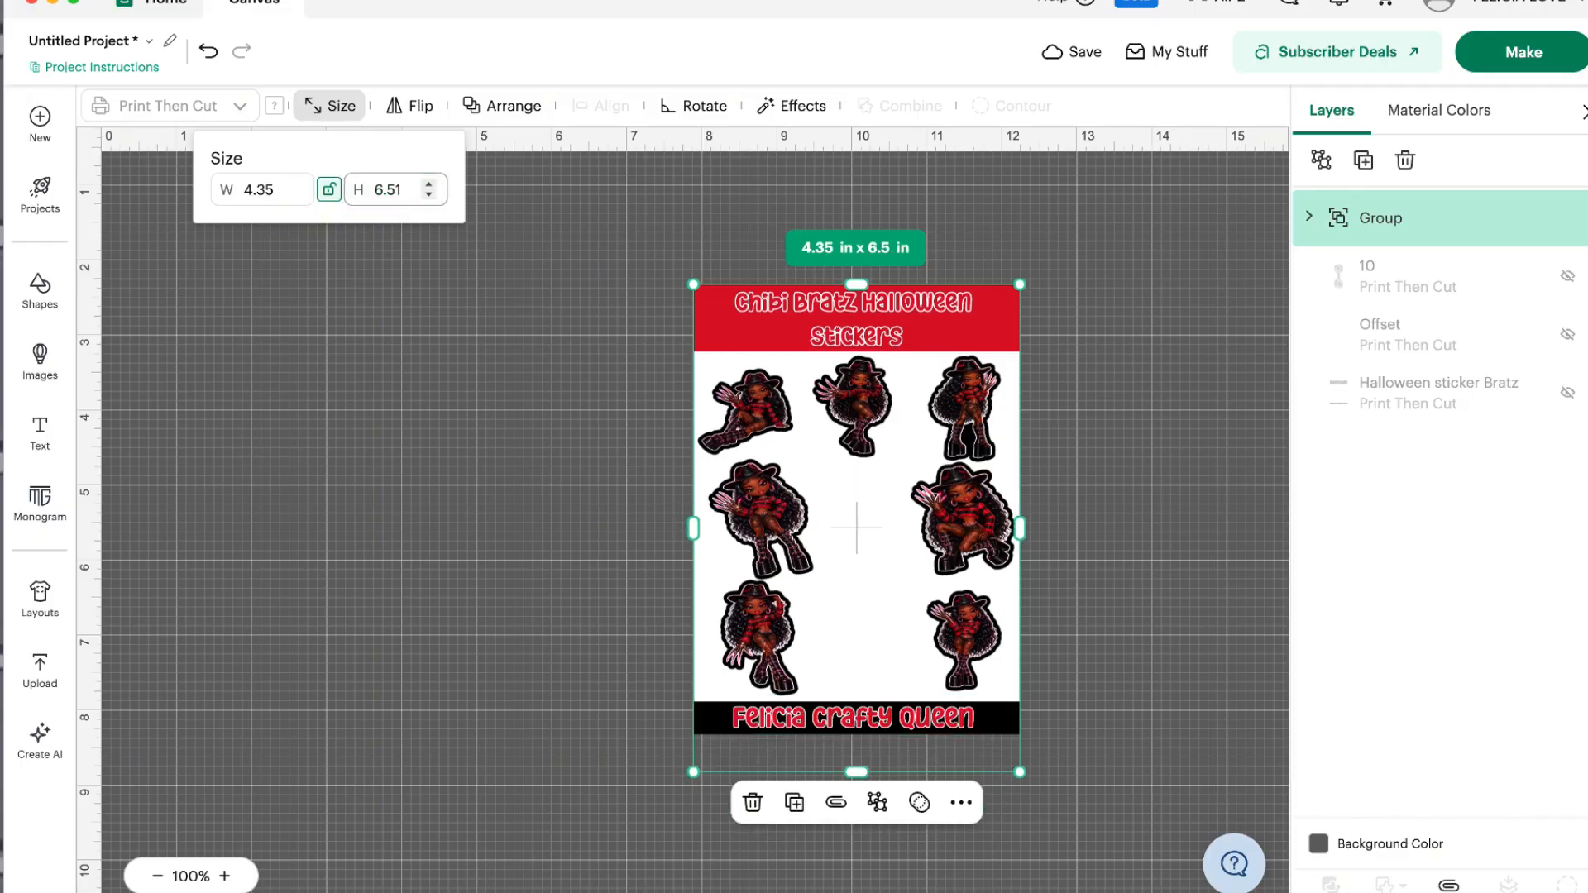
{"action": "key", "text": "Return"}
{"action": "left_click", "coordinate": [331, 194]}
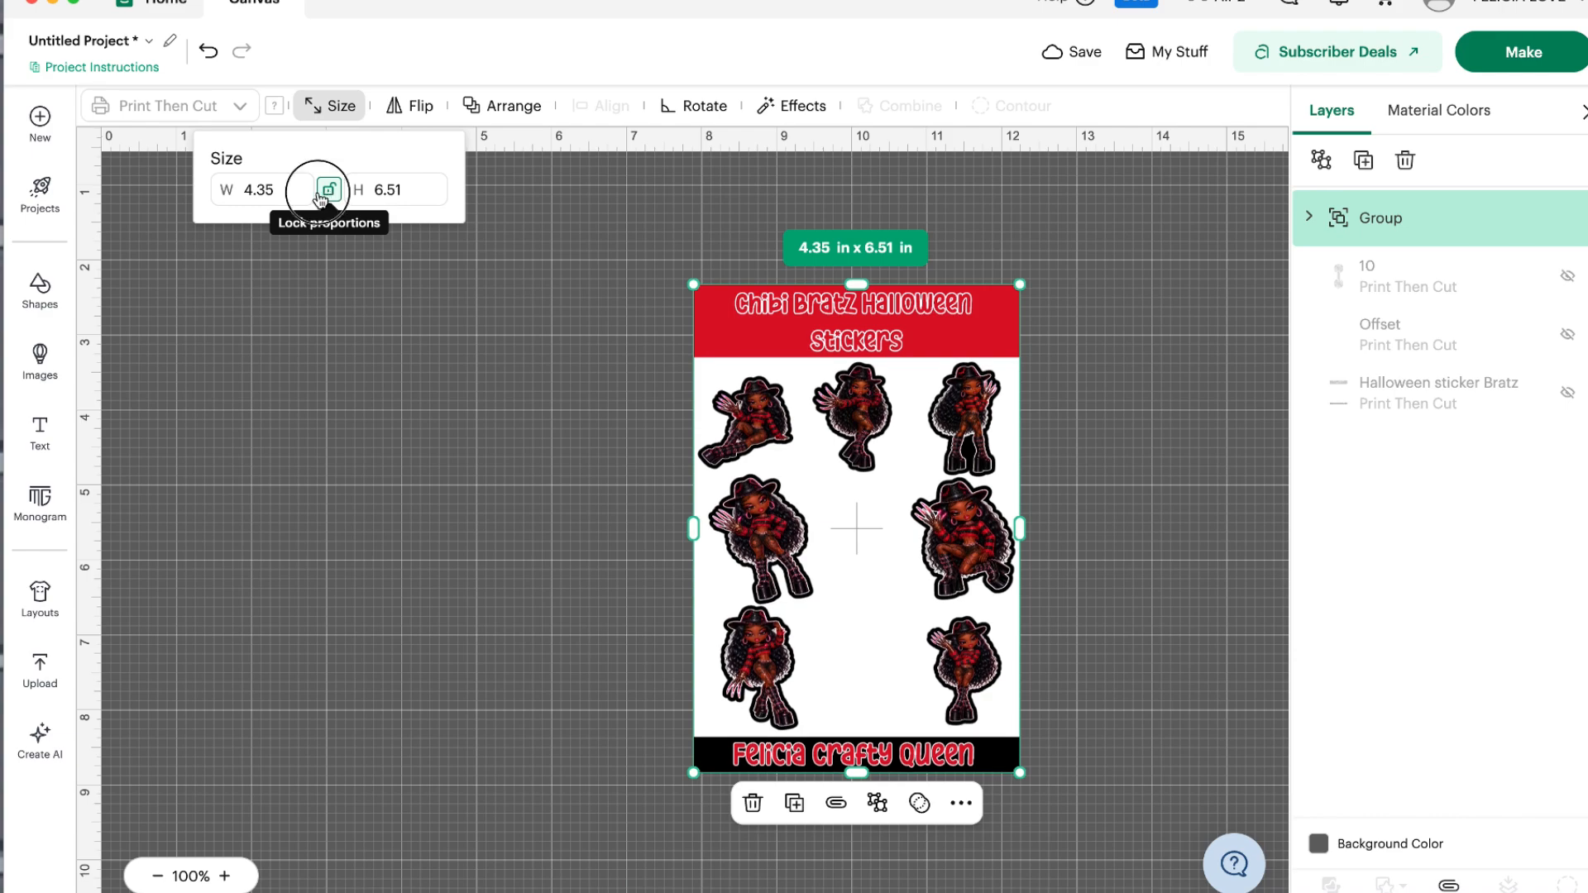
{"action": "left_click", "coordinate": [1140, 390]}
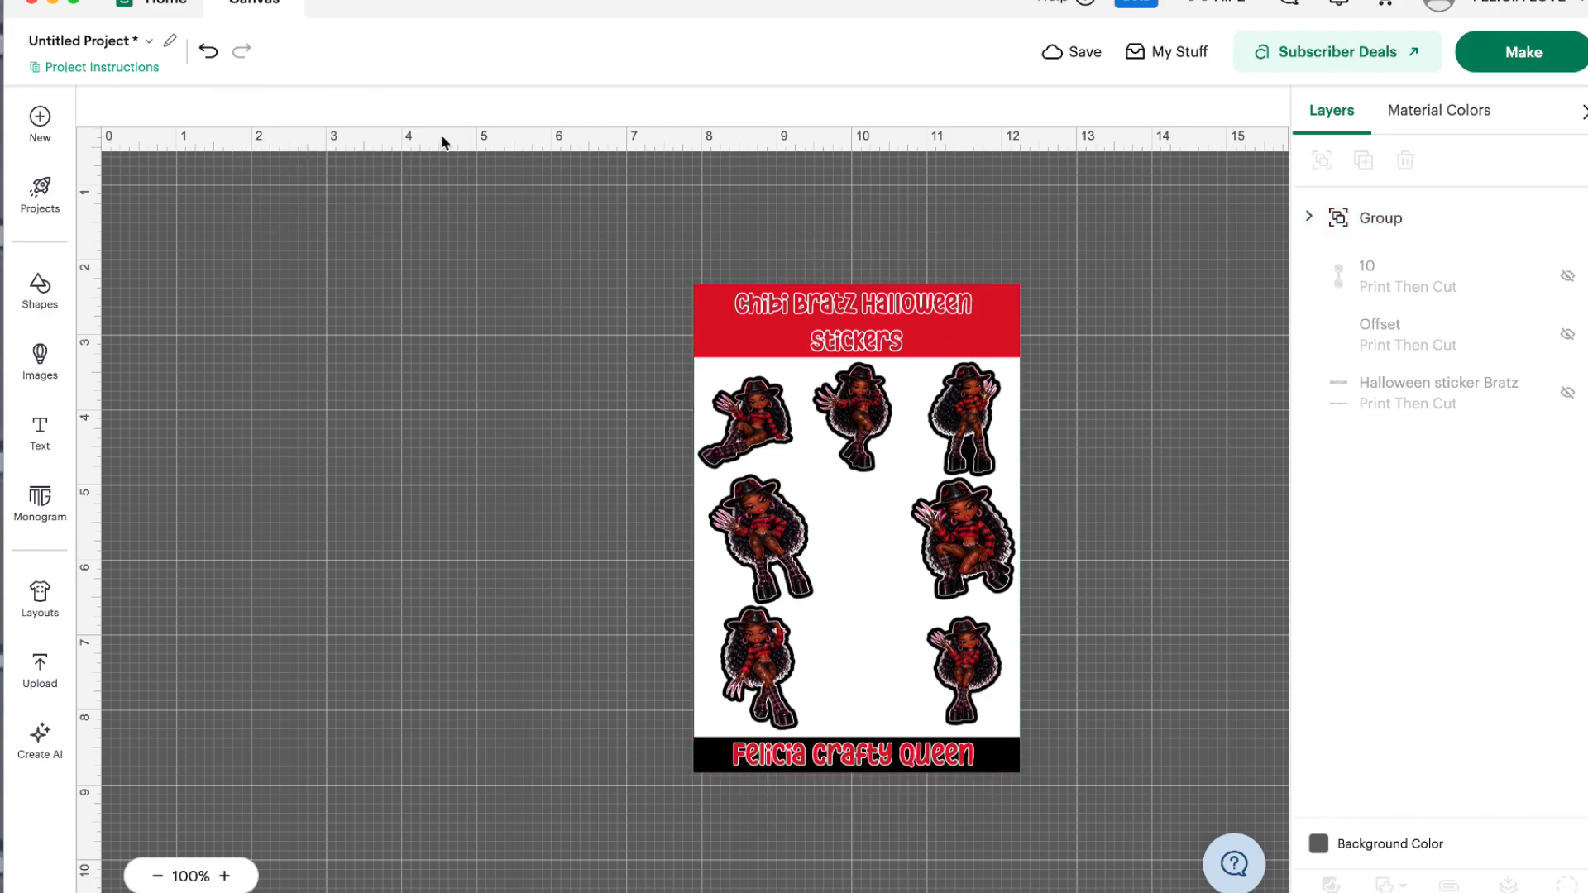
- Add a basic square shape to the canvas
{"action": "scroll", "coordinate": [1004, 360], "scroll_direction": "up", "scroll_amount": 1}
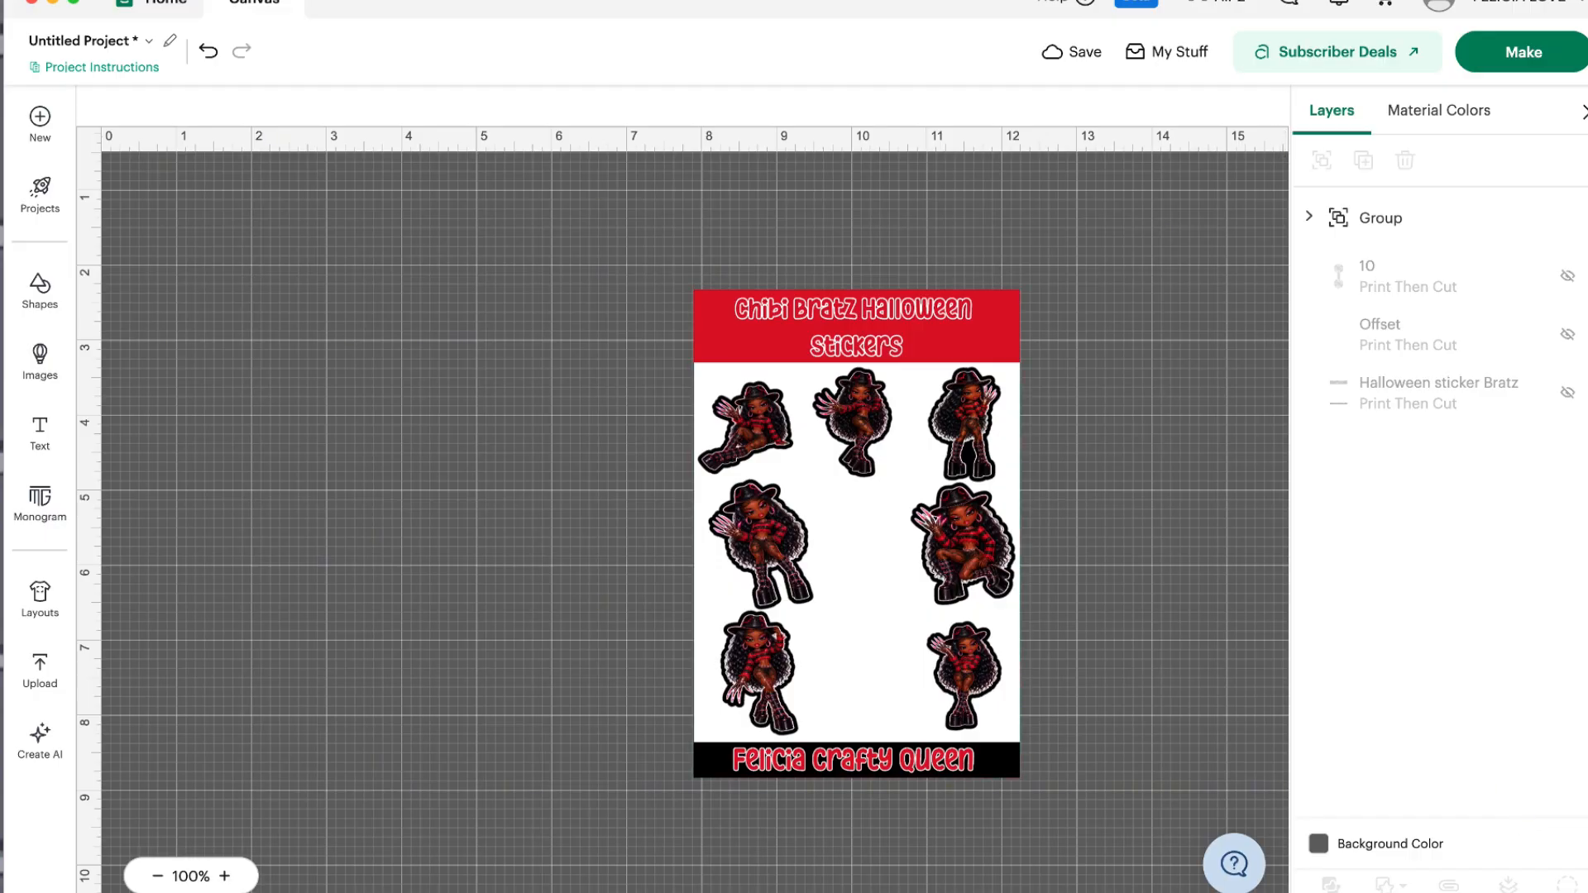
{"action": "left_click", "coordinate": [40, 670]}
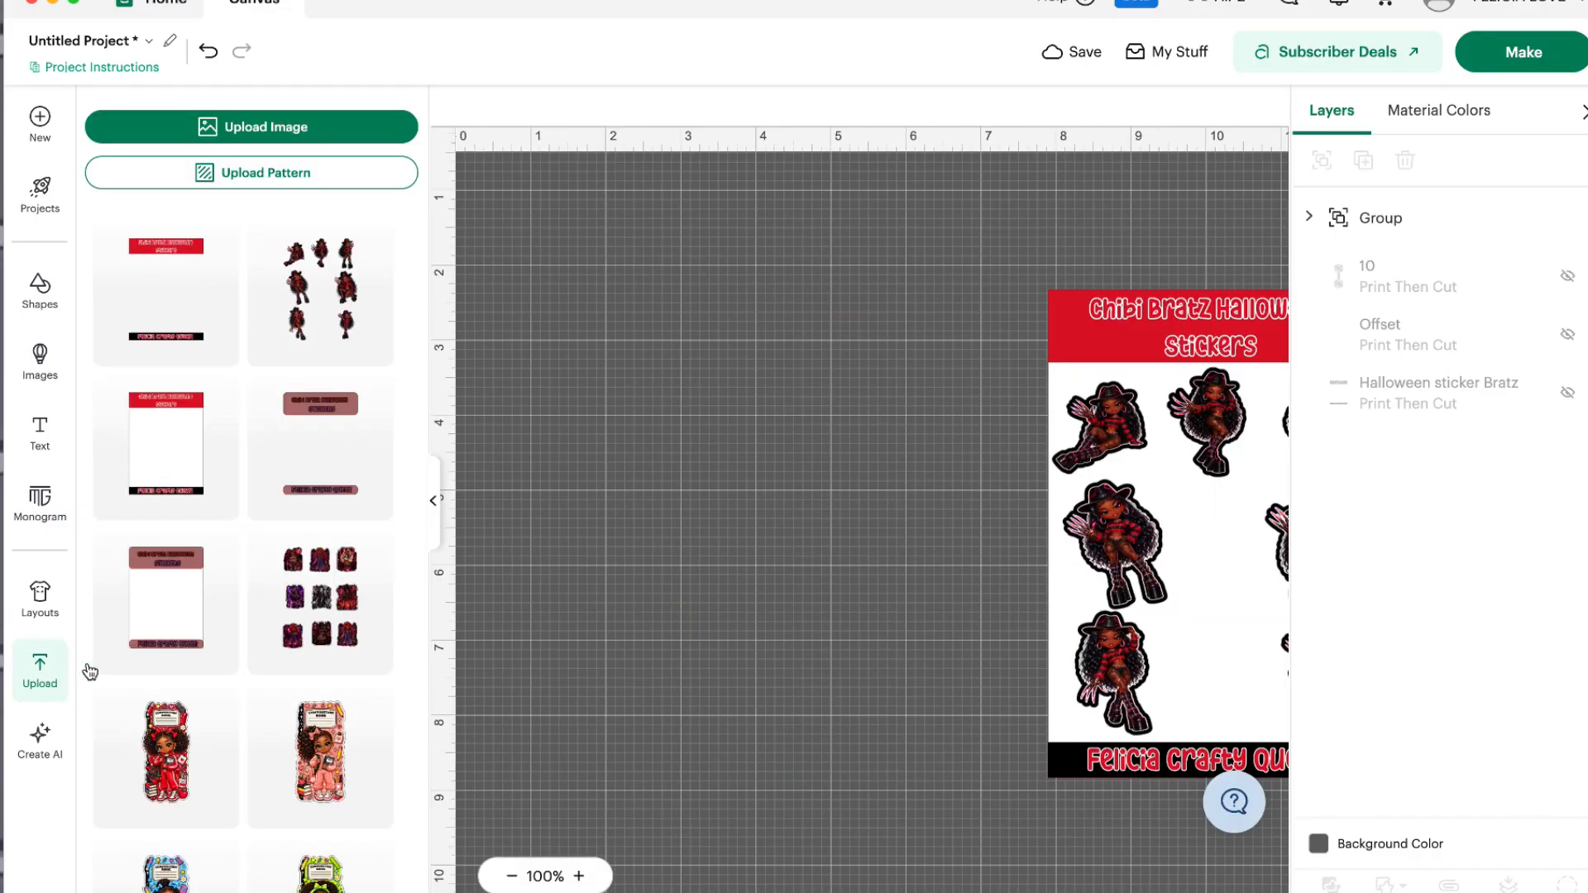
{"action": "left_click", "coordinate": [39, 302]}
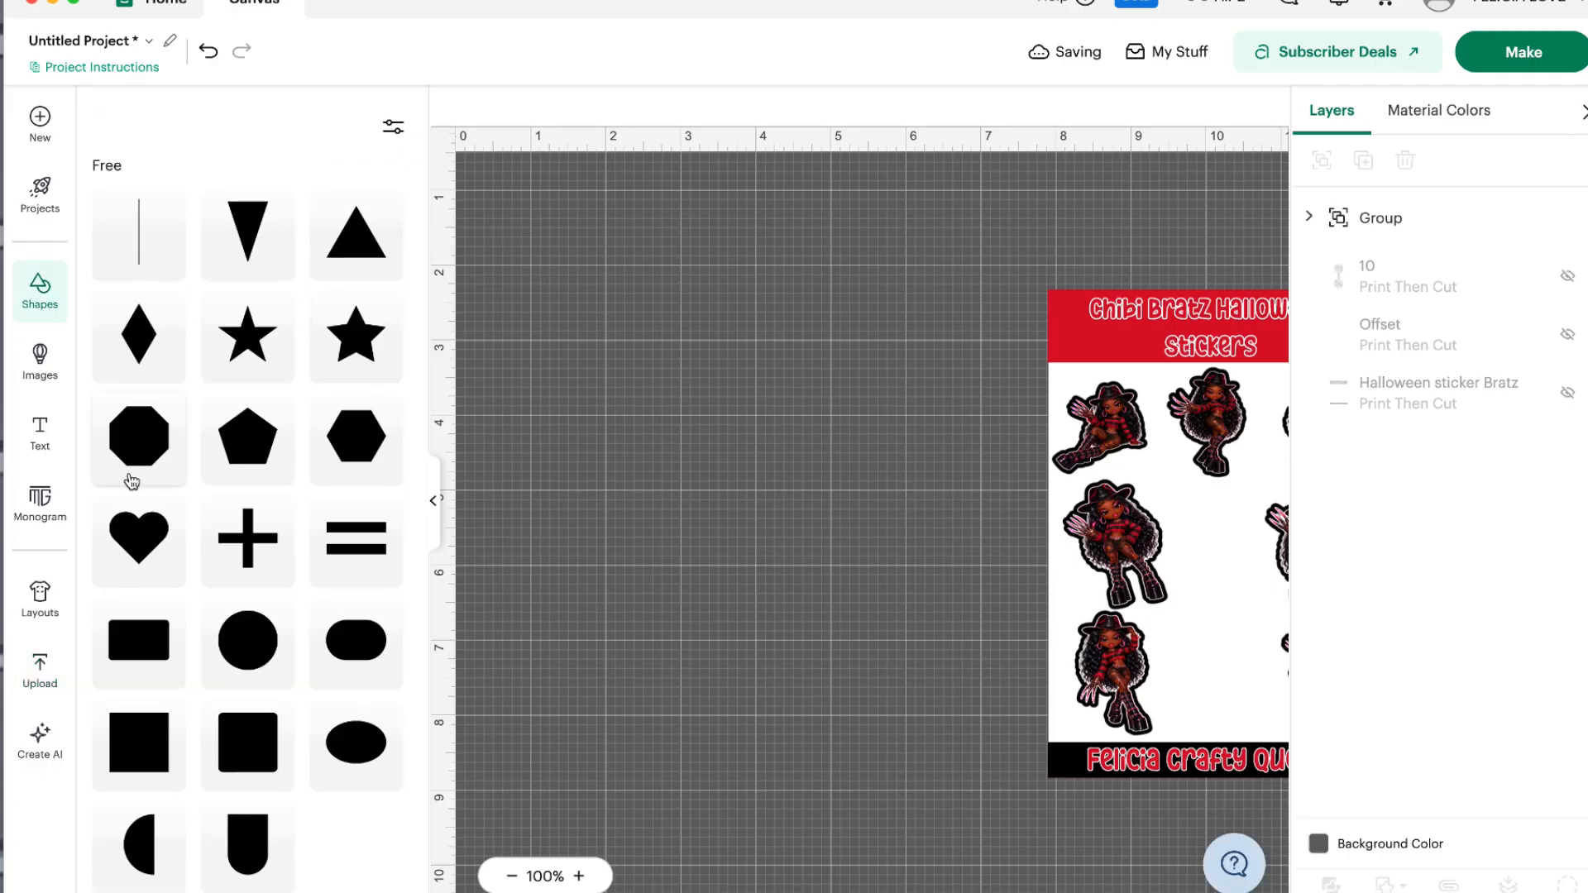
{"action": "left_click", "coordinate": [139, 742]}
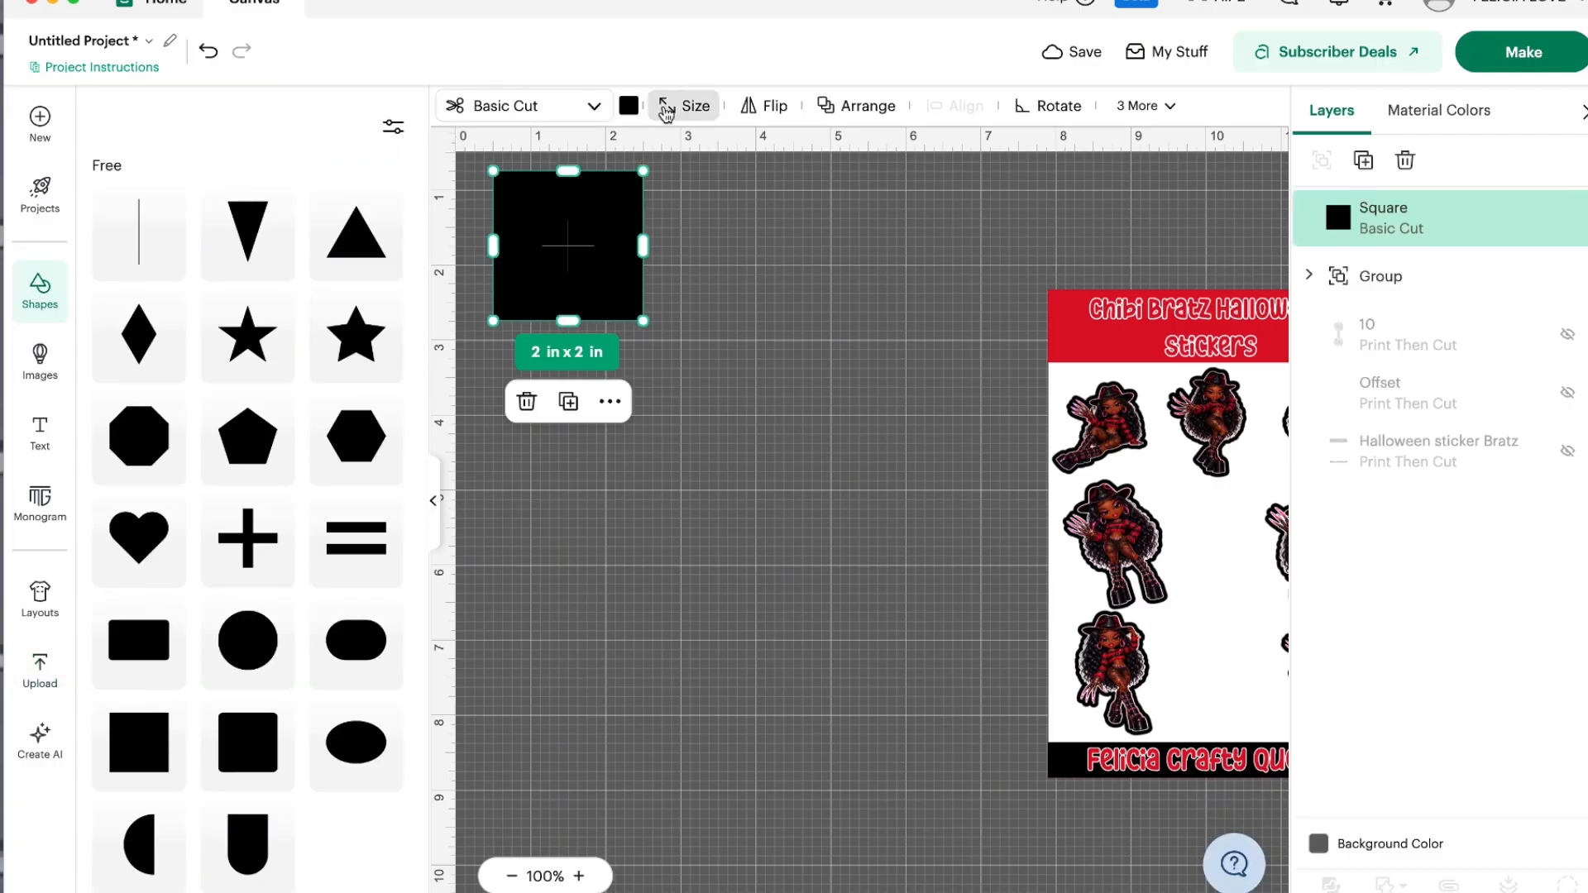
{"action": "left_click", "coordinate": [439, 509]}
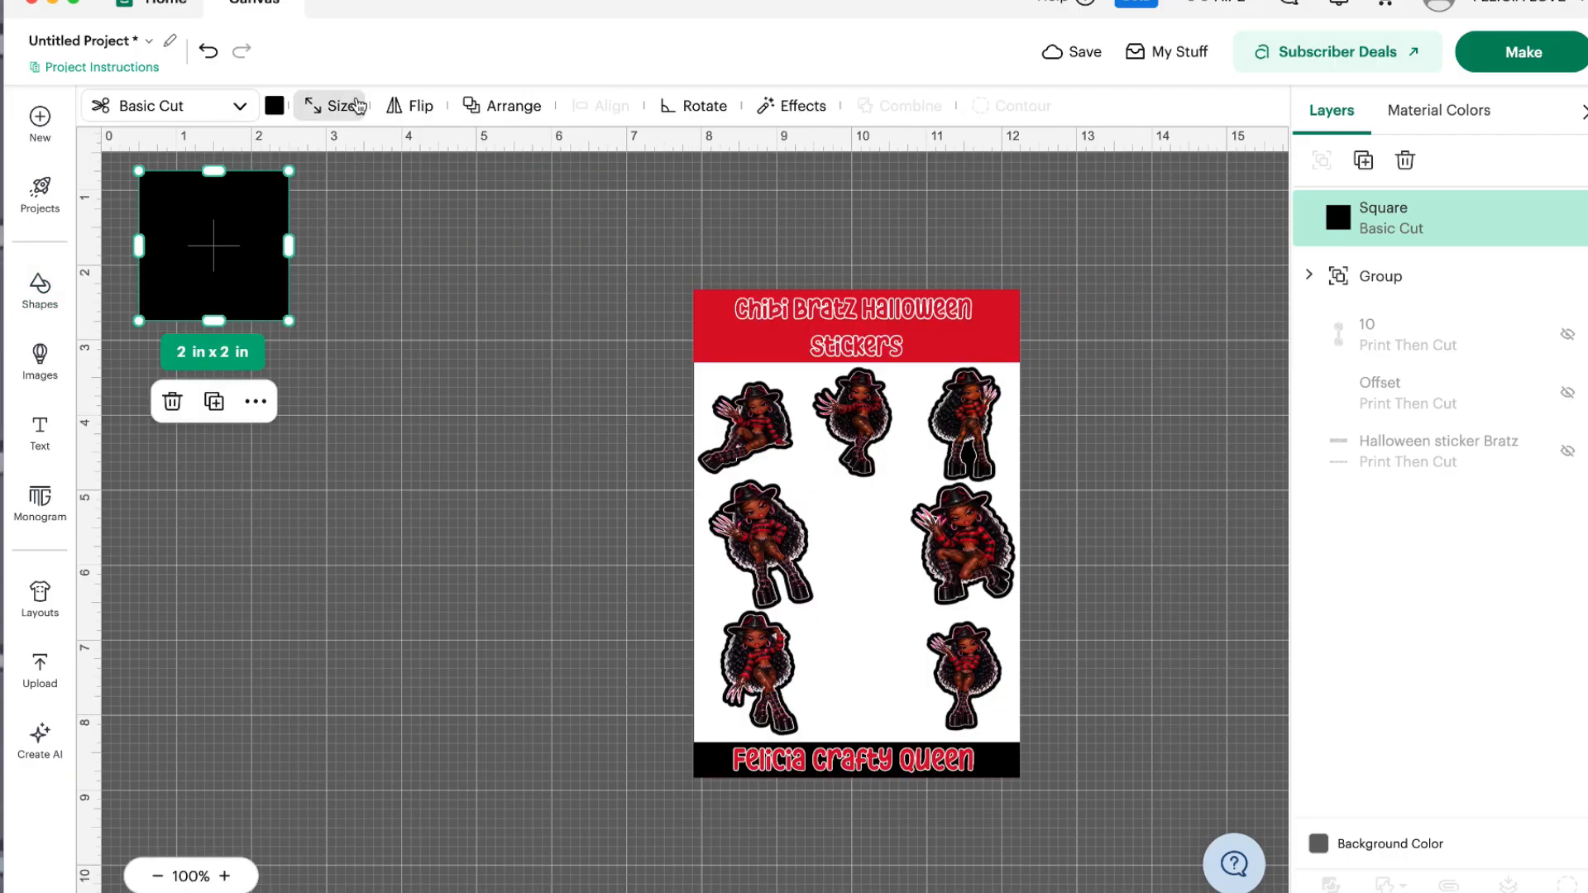
- Resize the black square to 6.82 in wide by 9.32 in high with the proportions unlocked, and lock the proportions again
{"action": "left_click", "coordinate": [334, 116]}
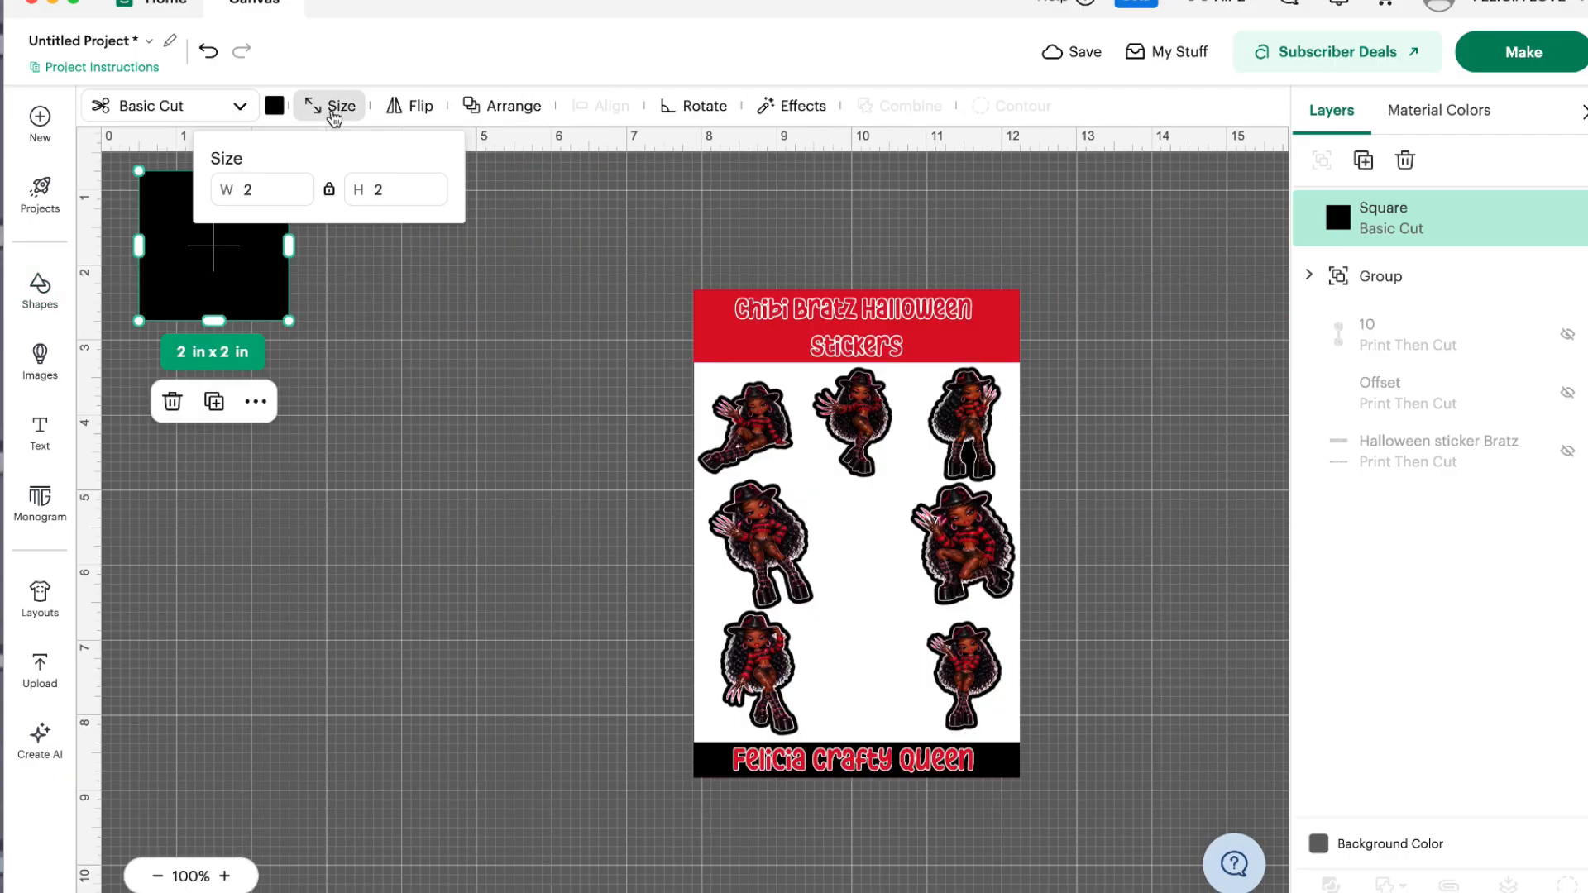
{"action": "left_click", "coordinate": [329, 189]}
{"action": "left_click", "coordinate": [202, 193]}
{"action": "left_click_drag", "start_coordinate": [201, 192], "coordinate": [271, 191]}
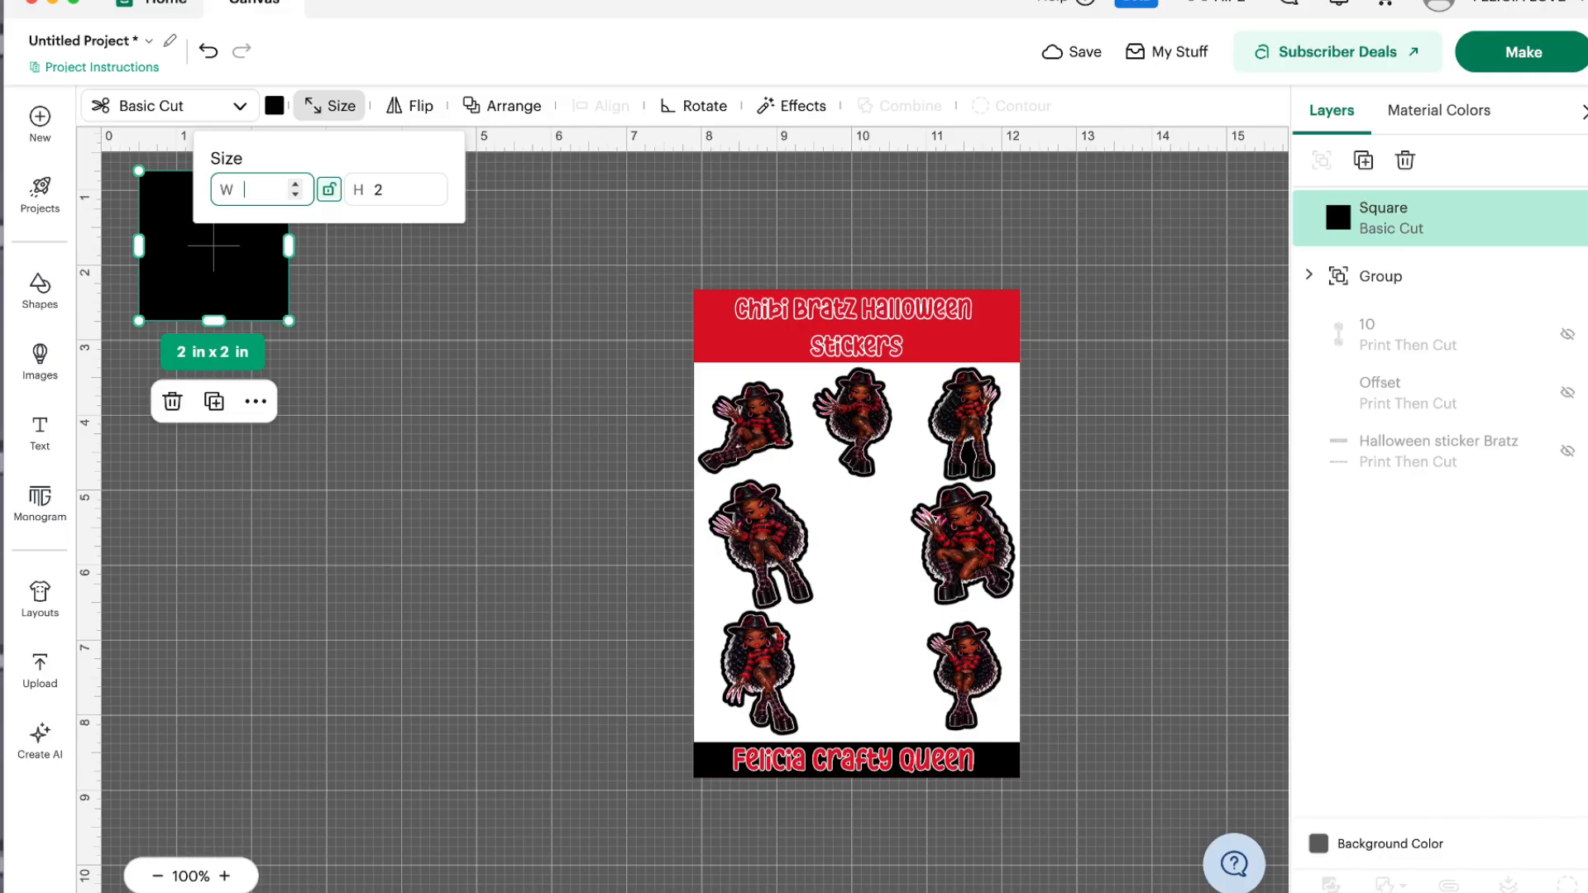
{"action": "type", "text": "6.82"}
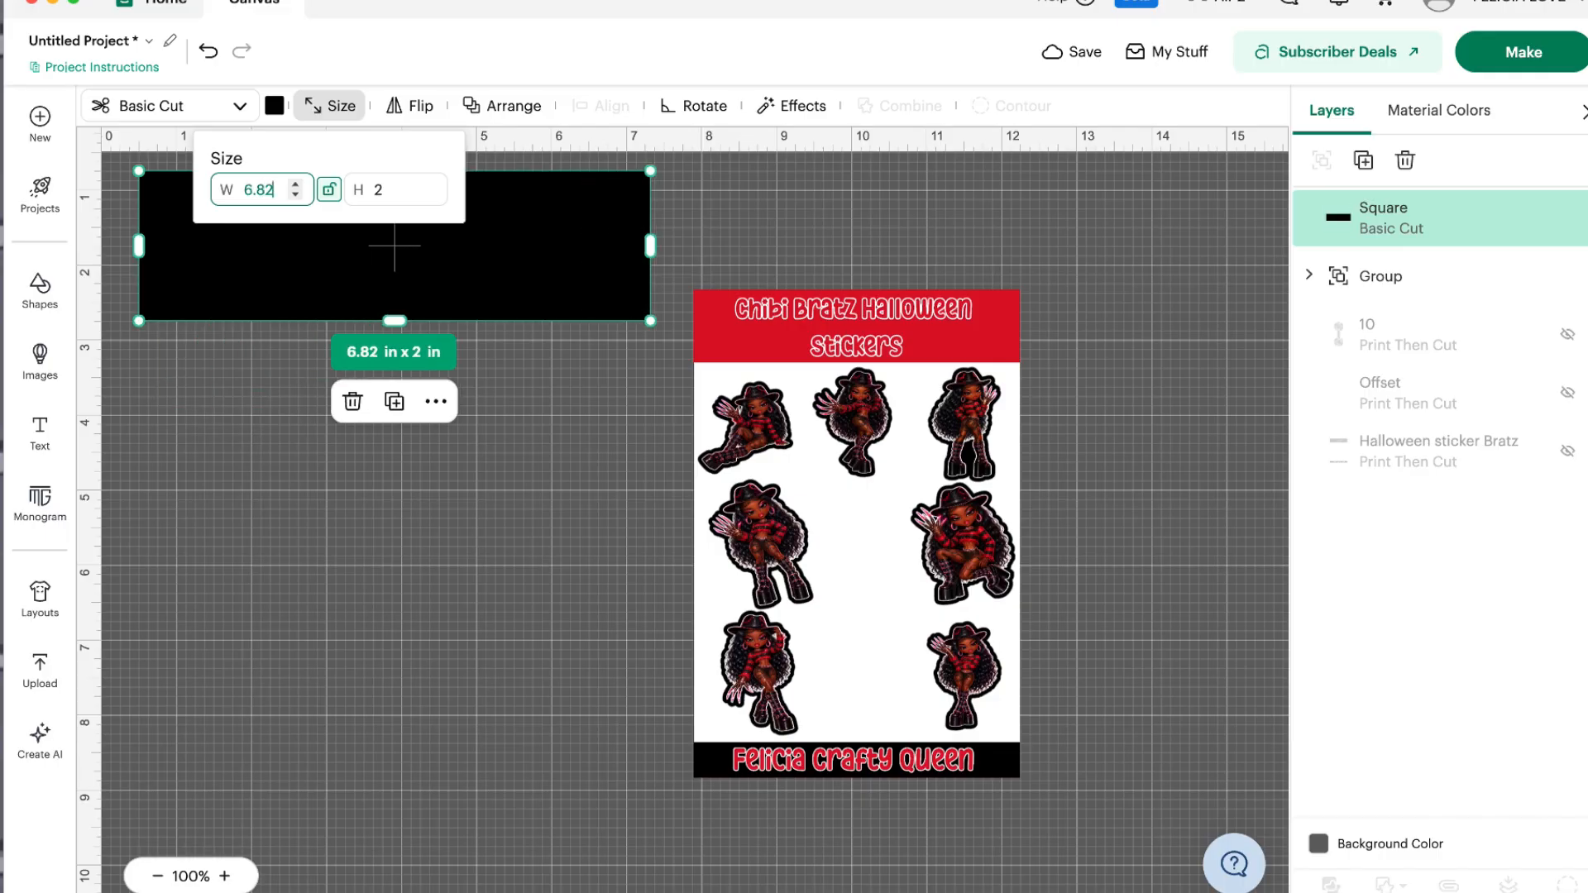
{"action": "key", "text": "Tab"}
{"action": "key", "text": "Tab"}
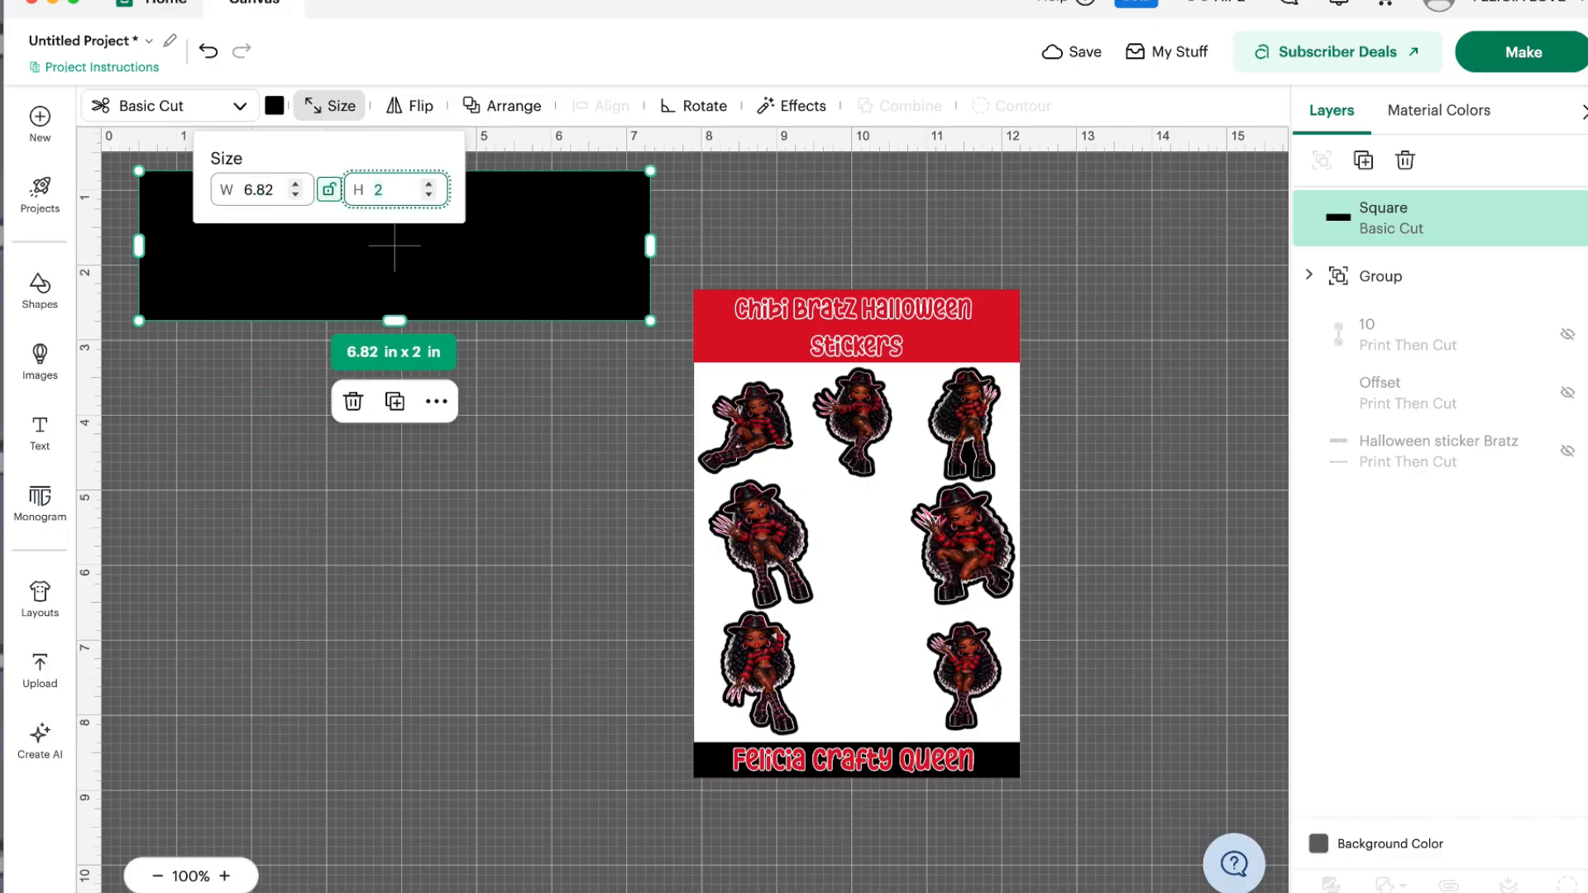
{"action": "type", "text": "9."}
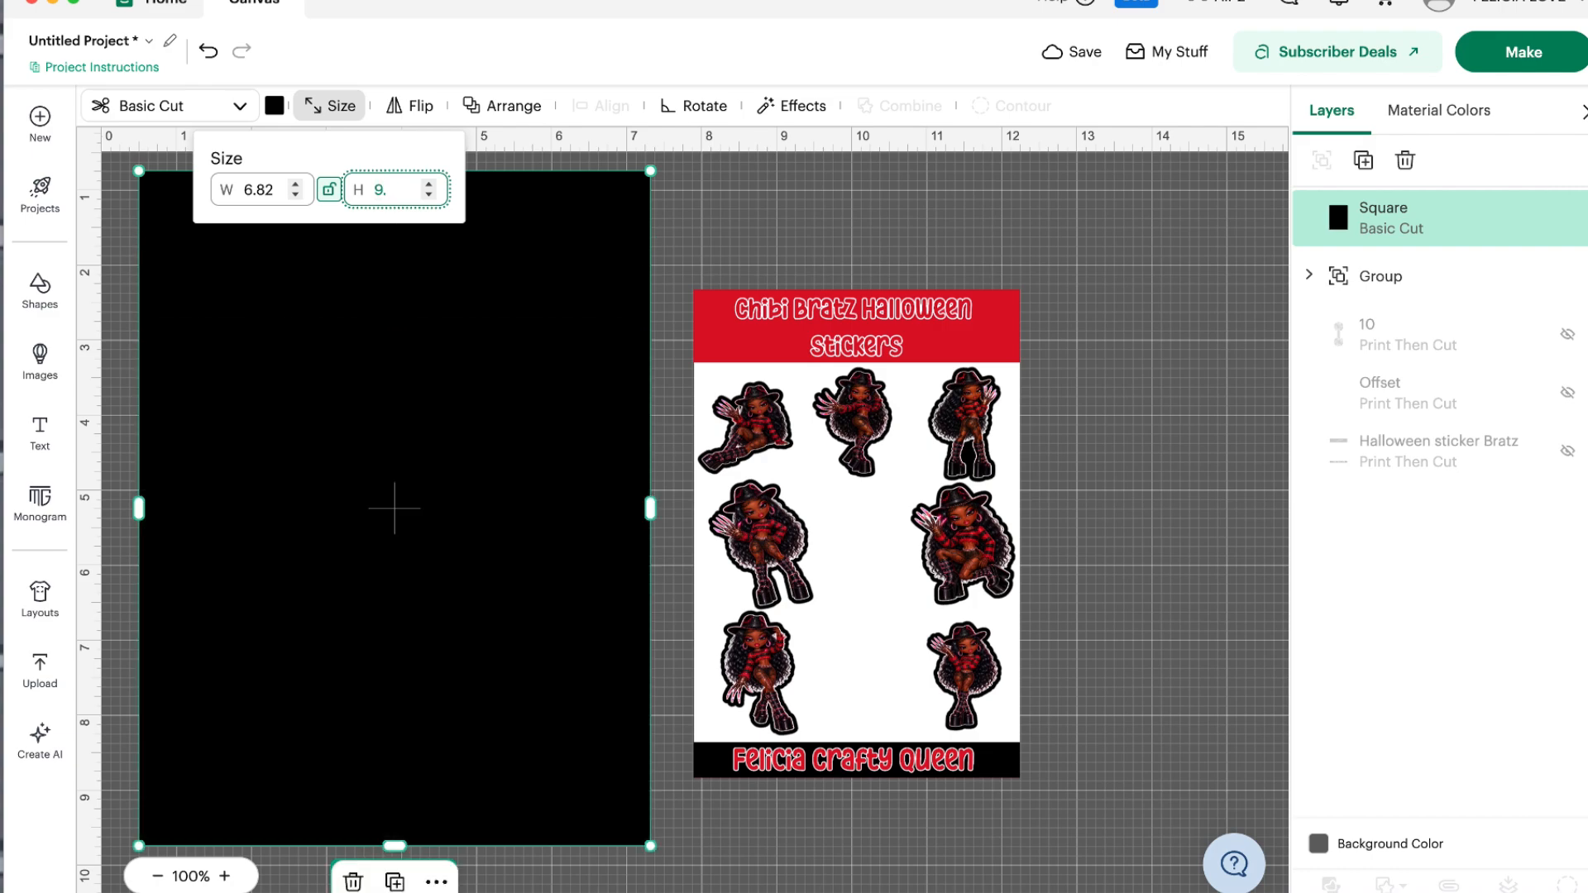
{"action": "type", "text": "32"}
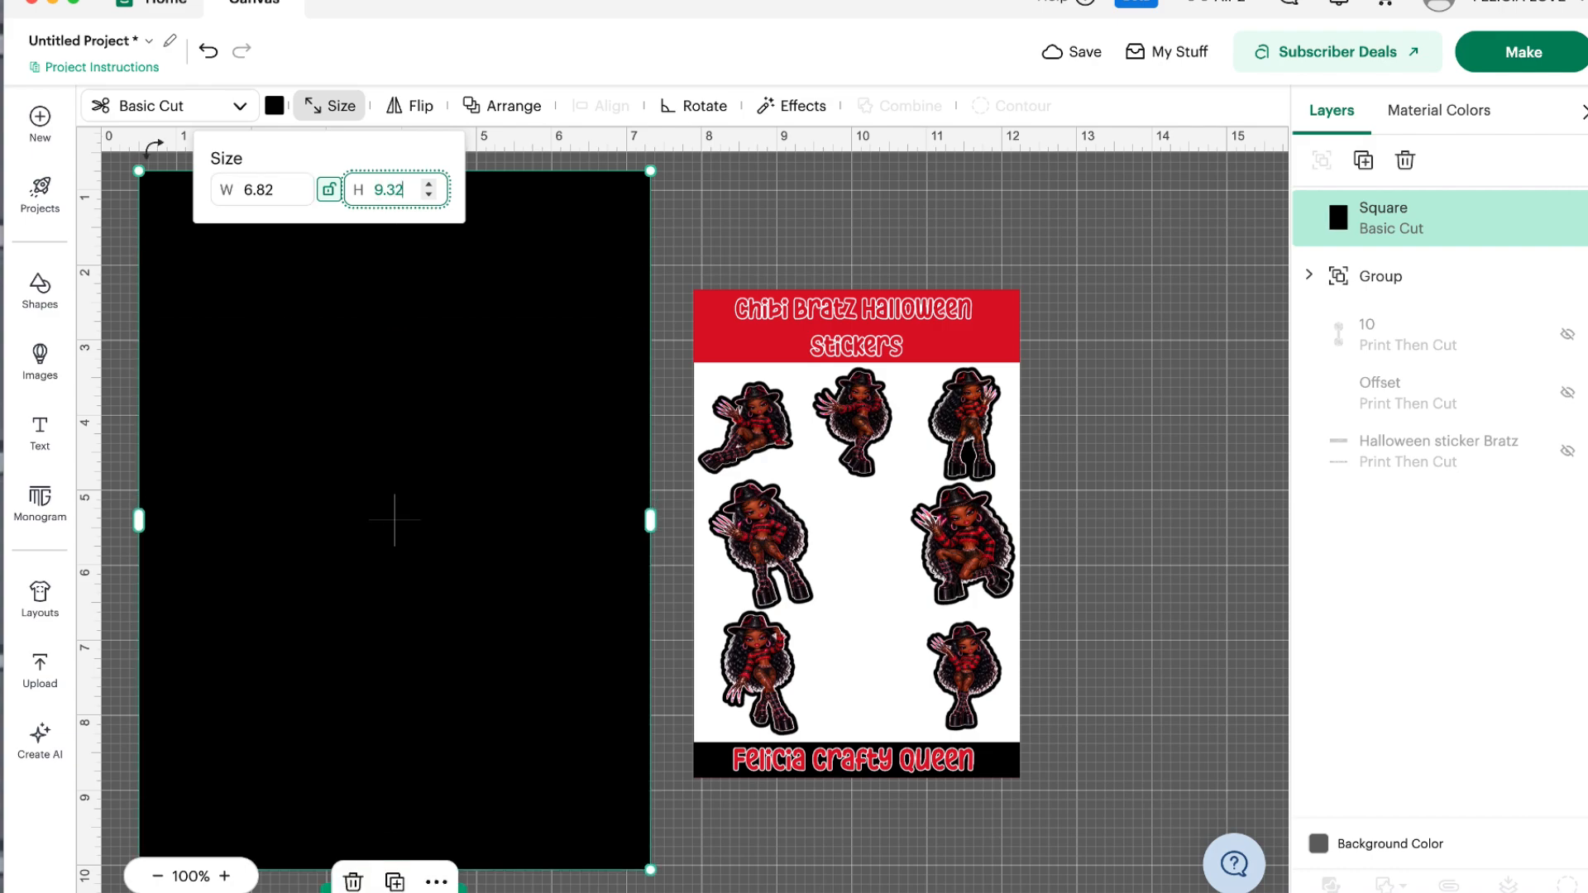
{"action": "left_click", "coordinate": [329, 191]}
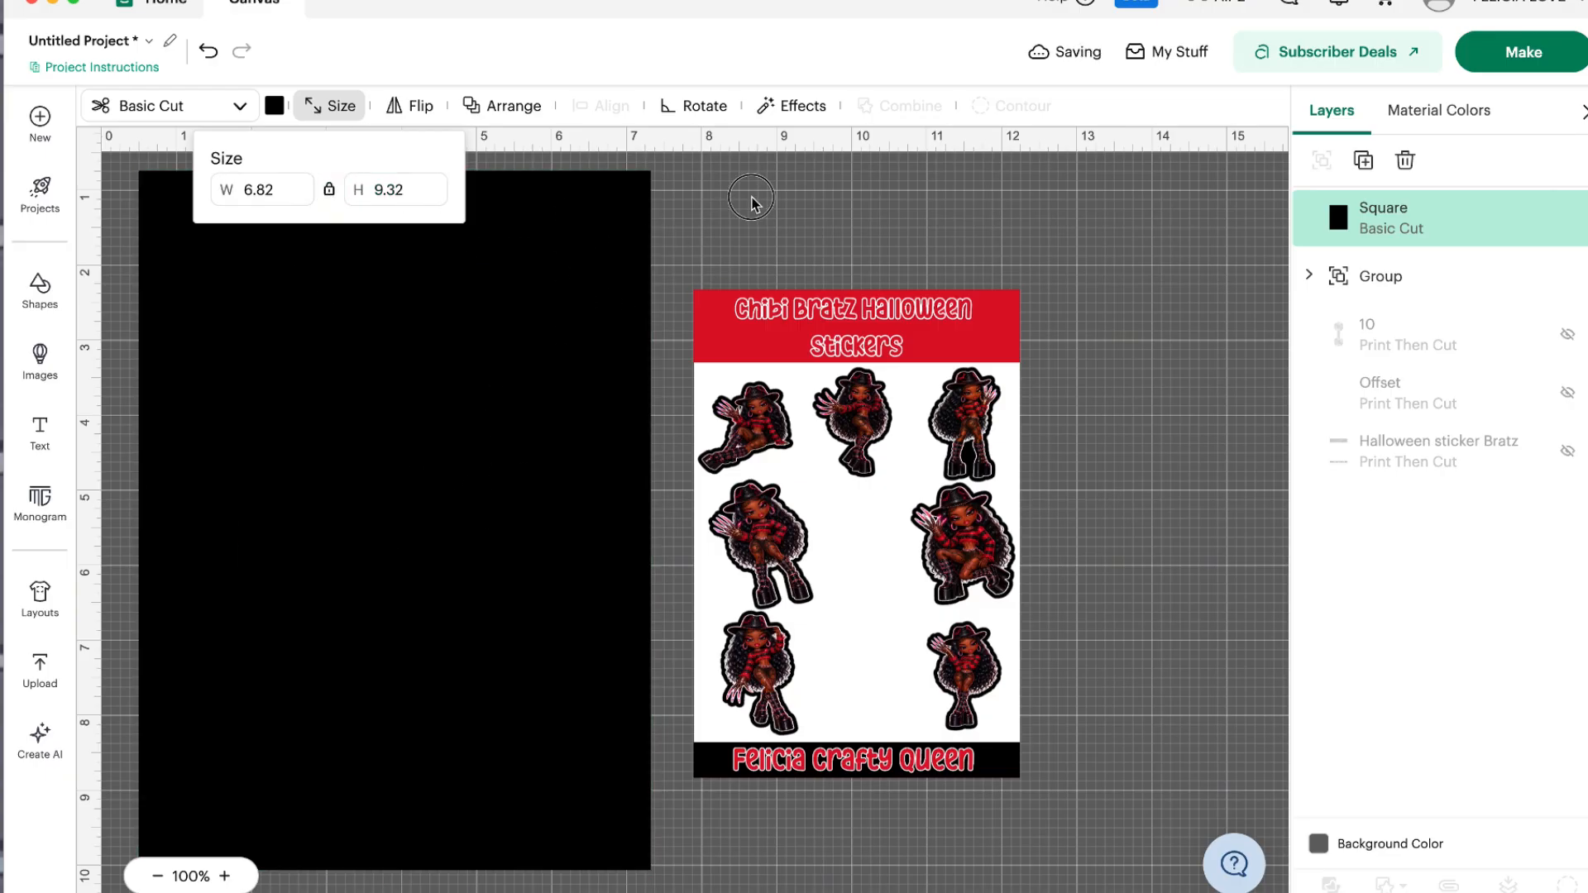
- Shift the black rectangle slightly toward the sticker sheet and send it to the back
{"action": "left_click_drag", "start_coordinate": [504, 267], "coordinate": [464, 259]}
{"action": "right_click", "coordinate": [469, 262]}
{"action": "mouse_move", "coordinate": [653, 554]}
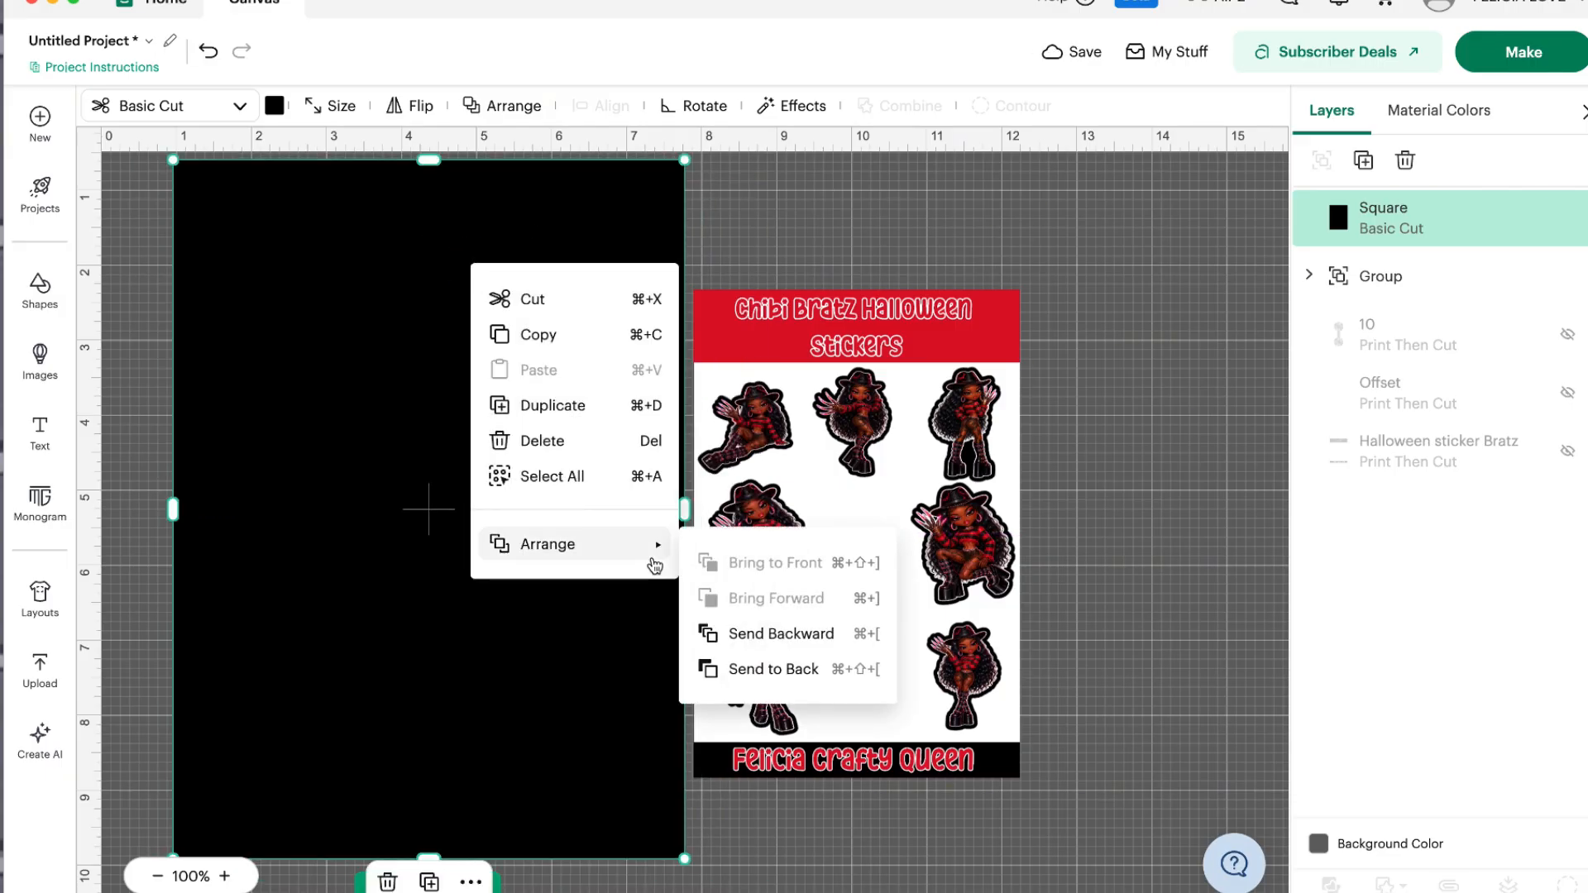
{"action": "left_click", "coordinate": [763, 677]}
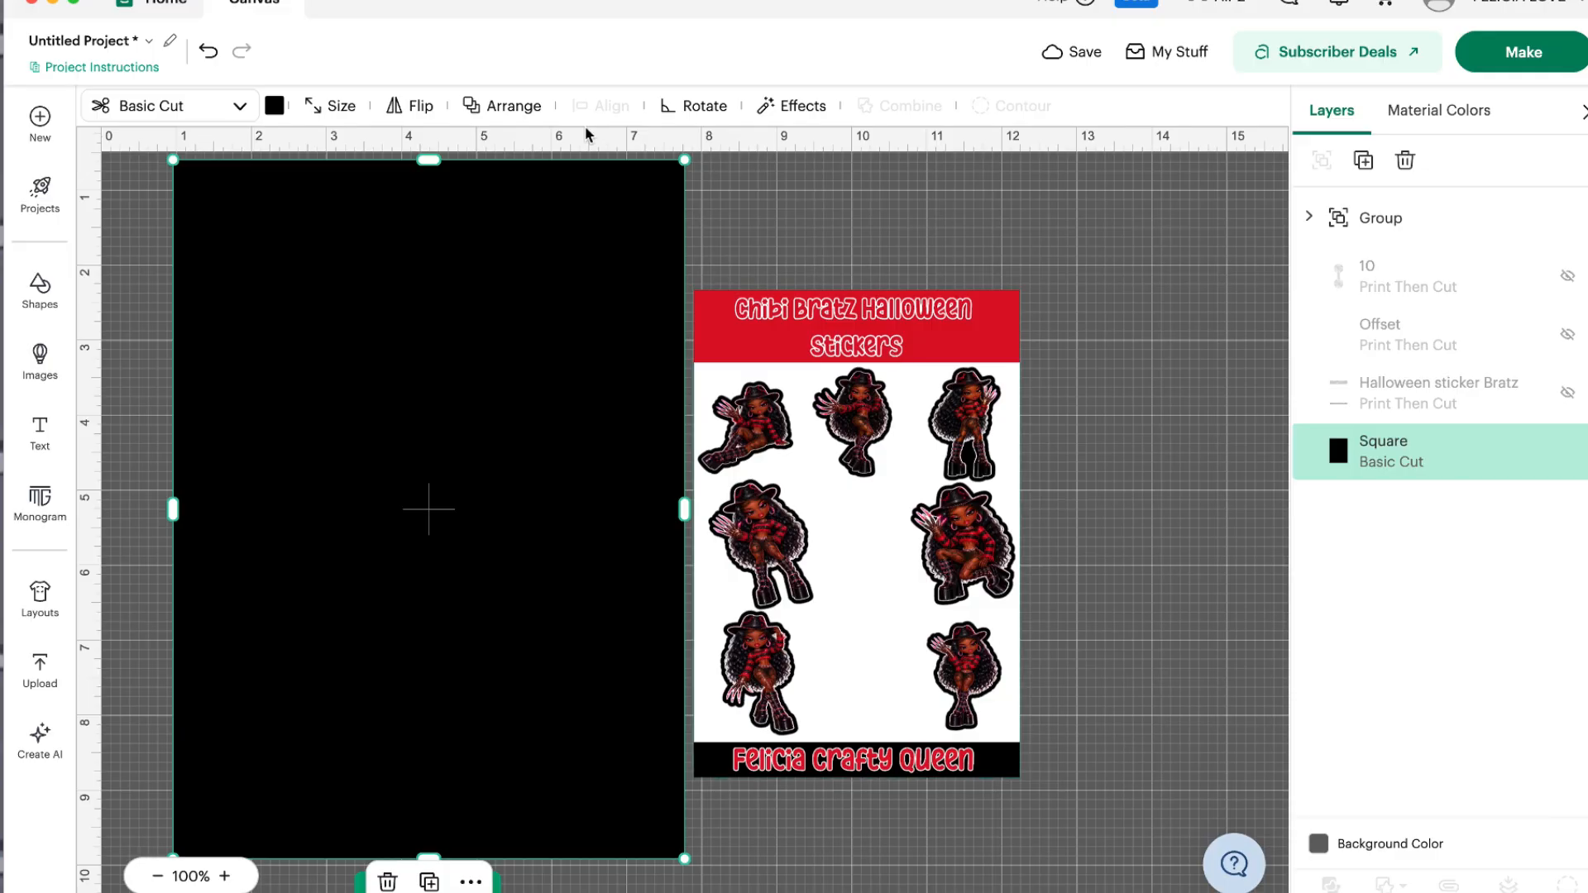
- Place a duplicate of the sticker sheet group on the upper half of the black rectangle, rotated 90 degrees clockwise
{"action": "right_click", "coordinate": [965, 340]}
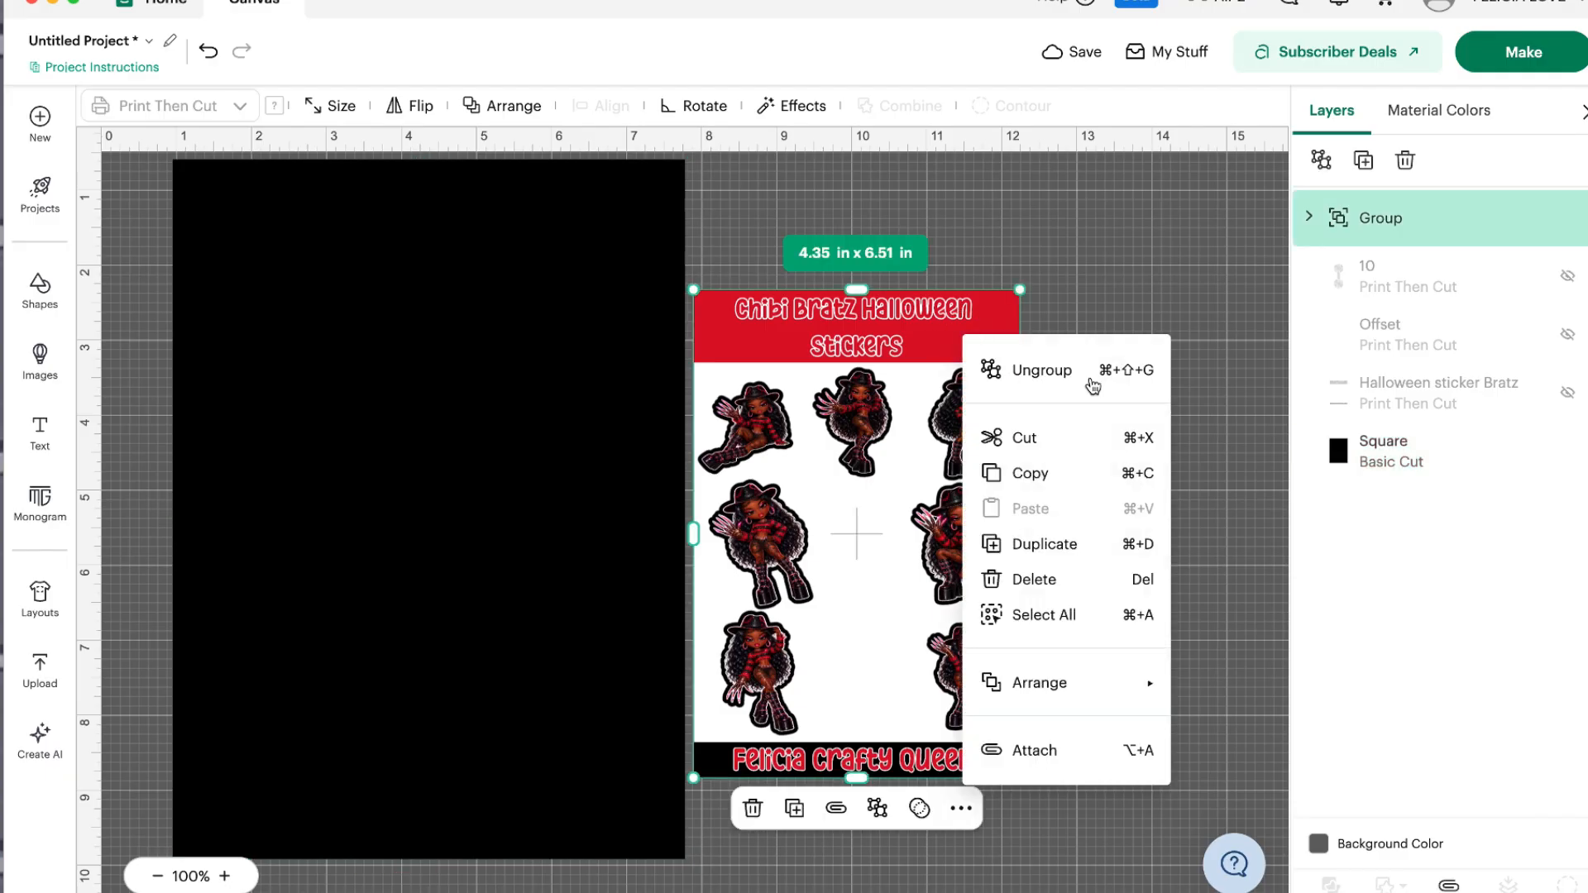
{"action": "left_click", "coordinate": [1042, 545]}
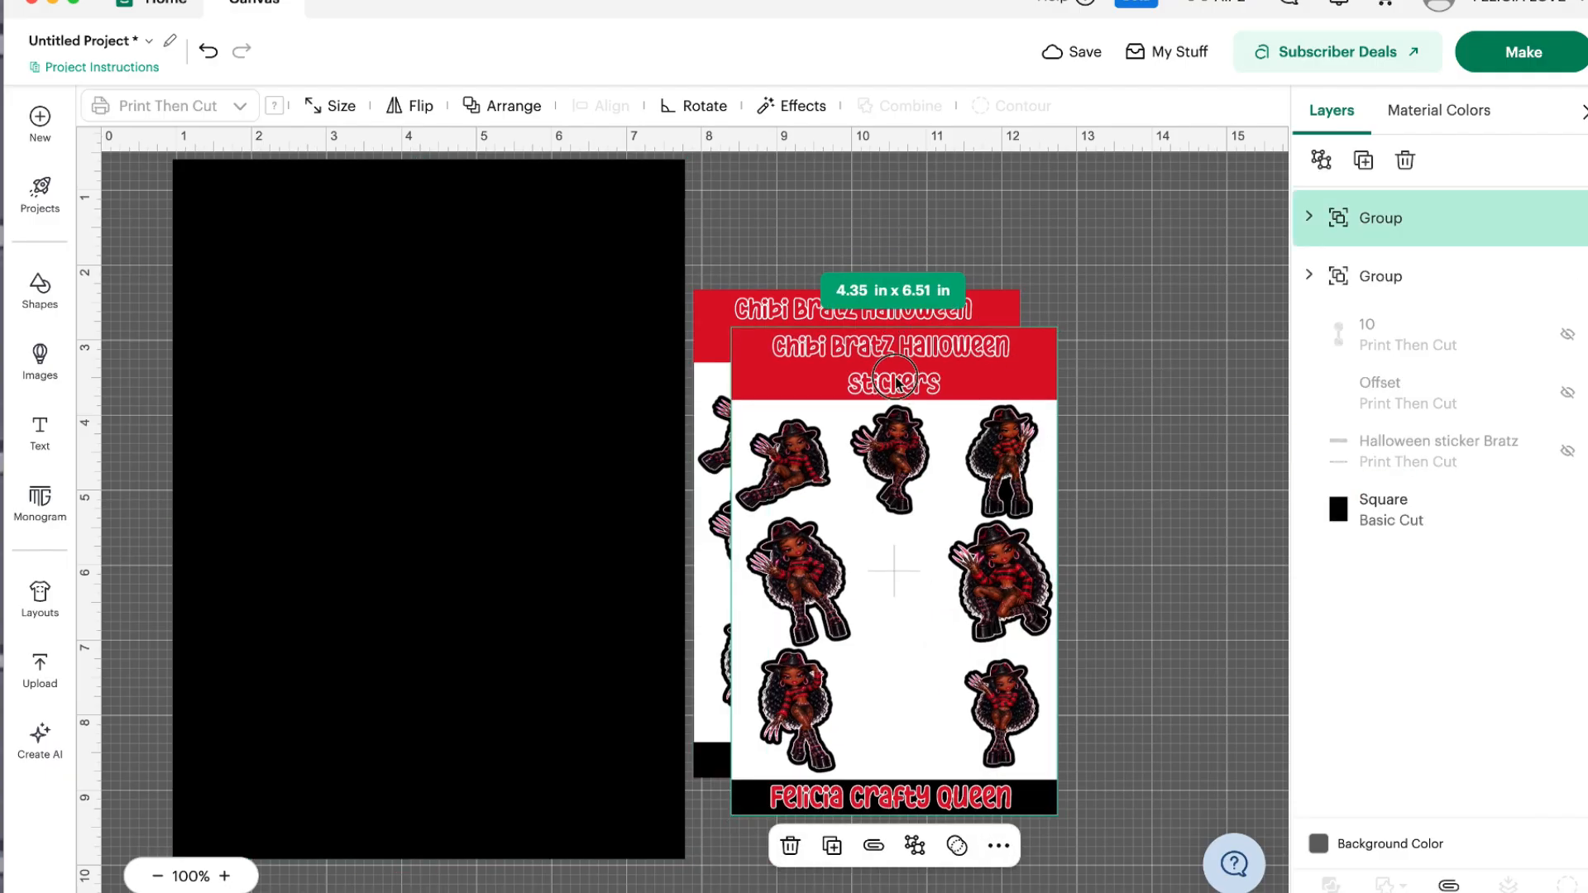
{"action": "left_click_drag", "start_coordinate": [900, 397], "coordinate": [443, 258]}
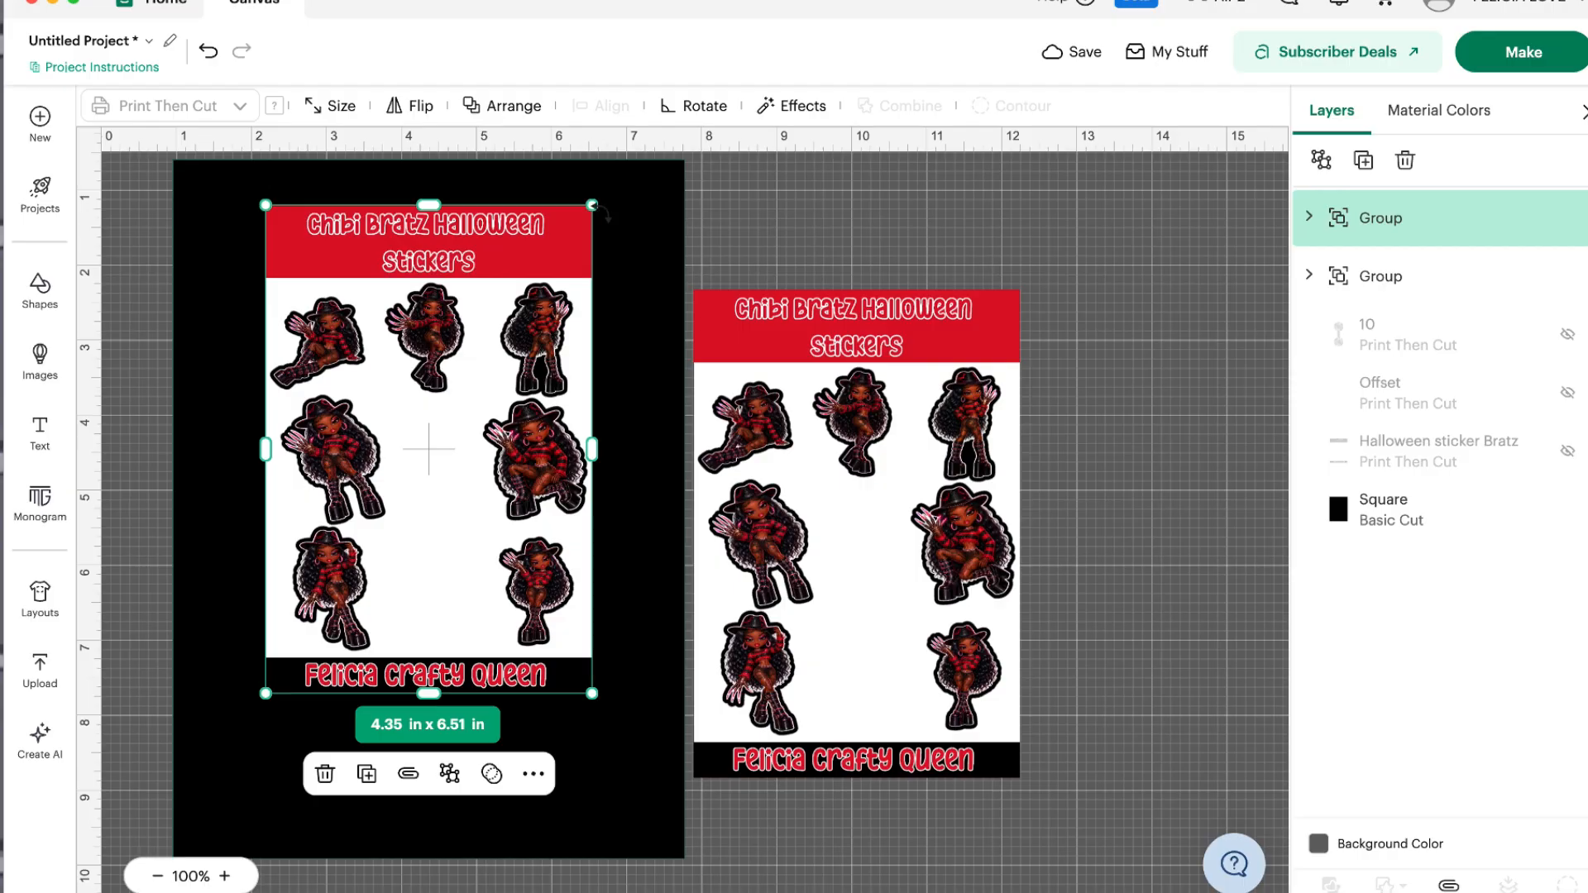
{"action": "left_click_drag", "start_coordinate": [602, 207], "coordinate": [490, 499]}
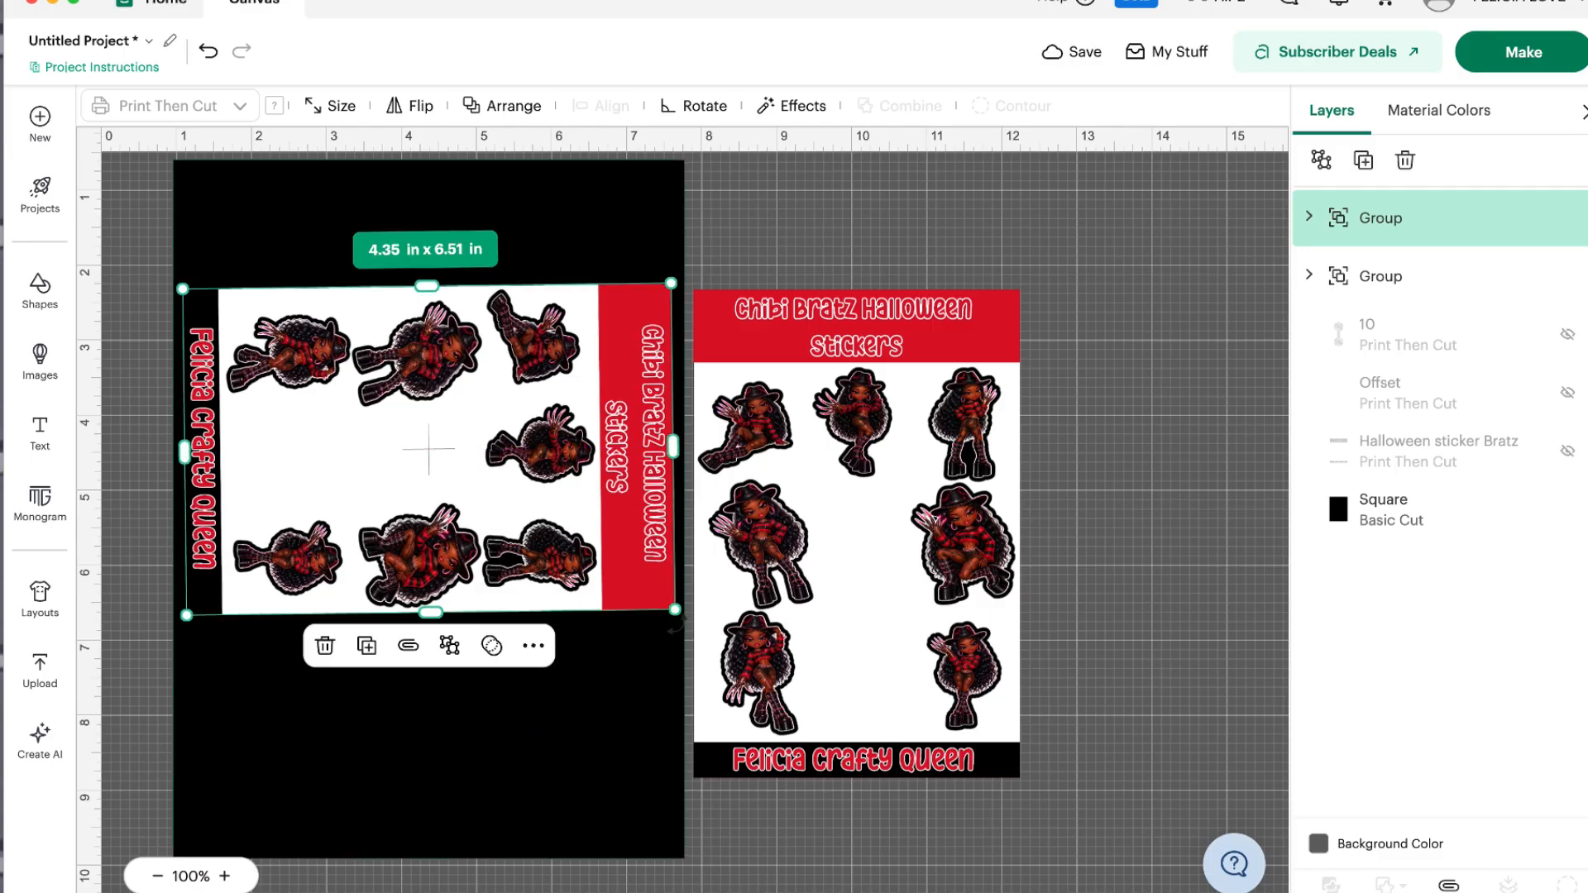
{"action": "left_click_drag", "start_coordinate": [675, 626], "coordinate": [677, 632]}
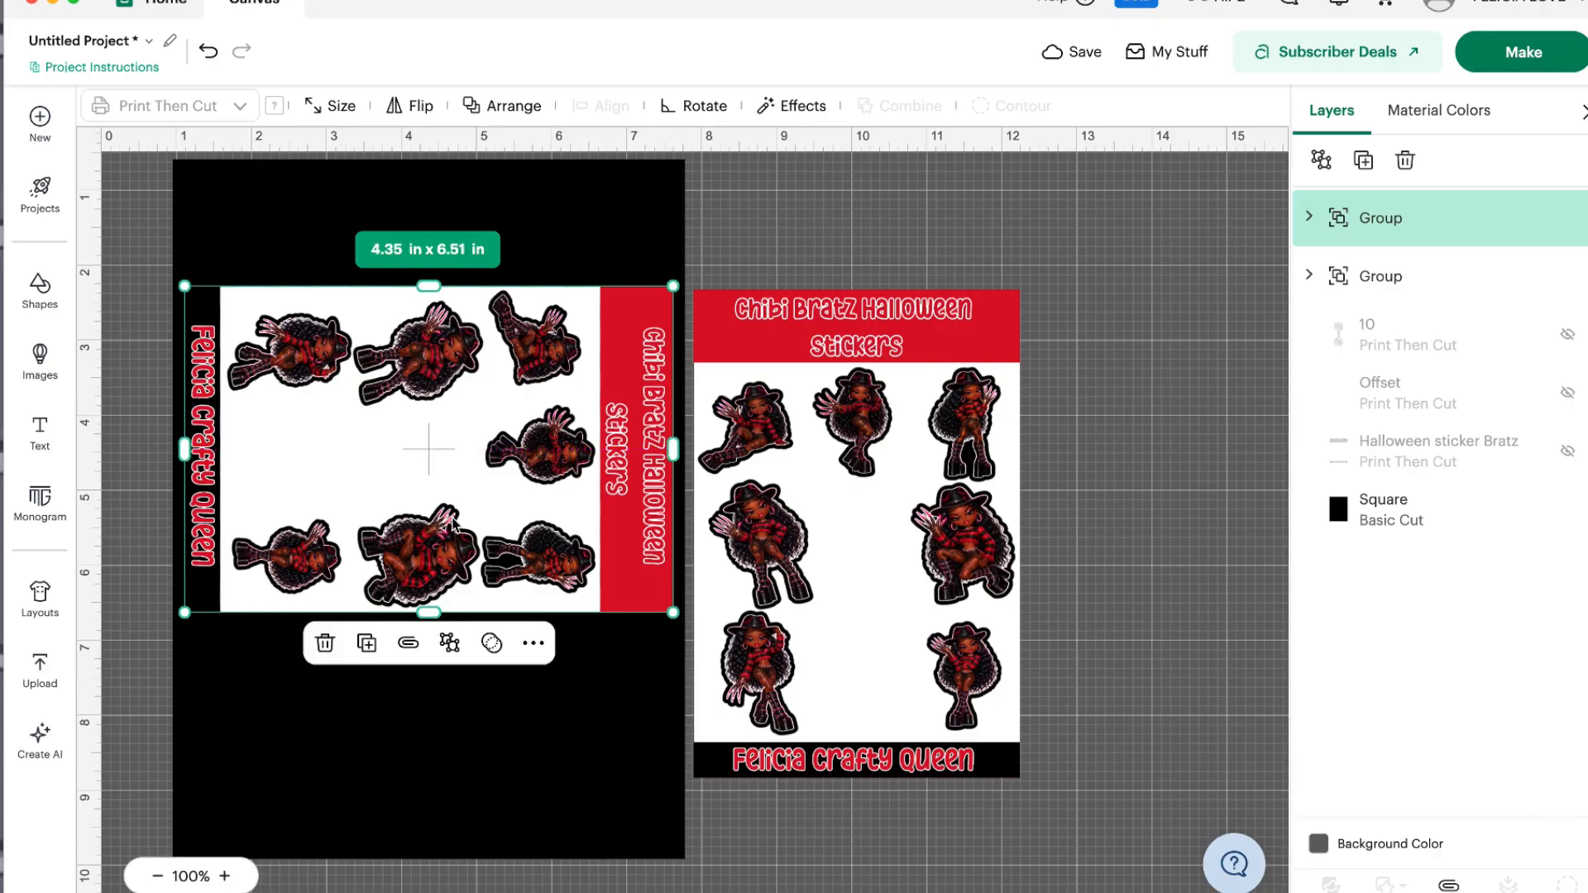
- Move the rotated sticker sheet up to the upper edge of the black rectangle, leaving a narrow black margin
{"action": "left_click_drag", "start_coordinate": [426, 454], "coordinate": [429, 328]}
{"action": "left_click_drag", "start_coordinate": [547, 382], "coordinate": [542, 378]}
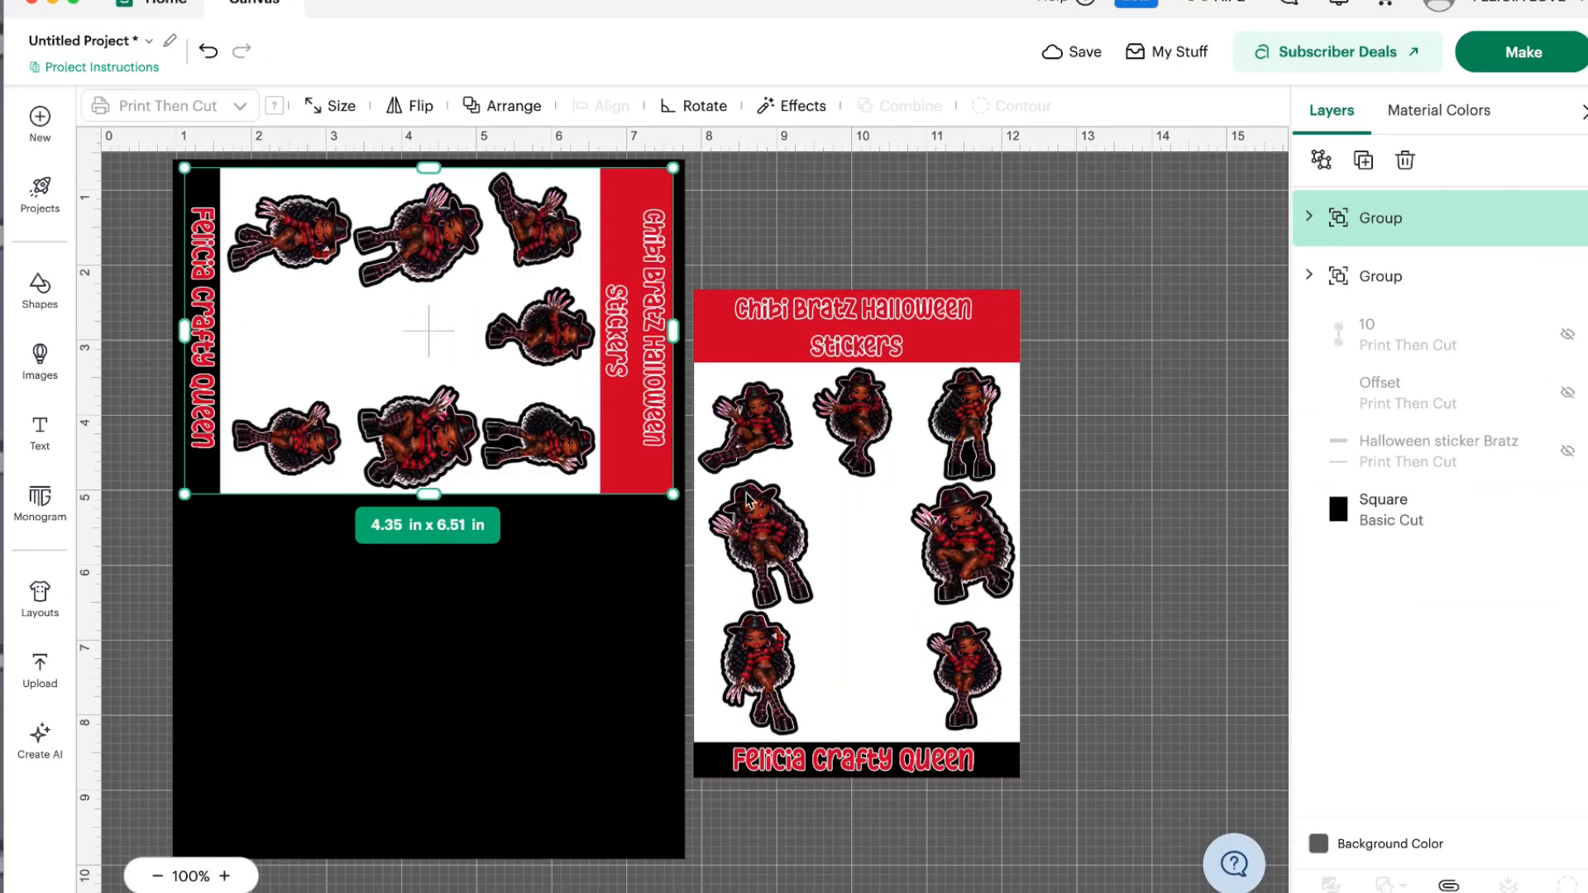
- Attach all the elements of the upright sticker sheet beside the black rectangle
{"action": "left_click", "coordinate": [831, 503]}
{"action": "left_click", "coordinate": [1005, 311]}
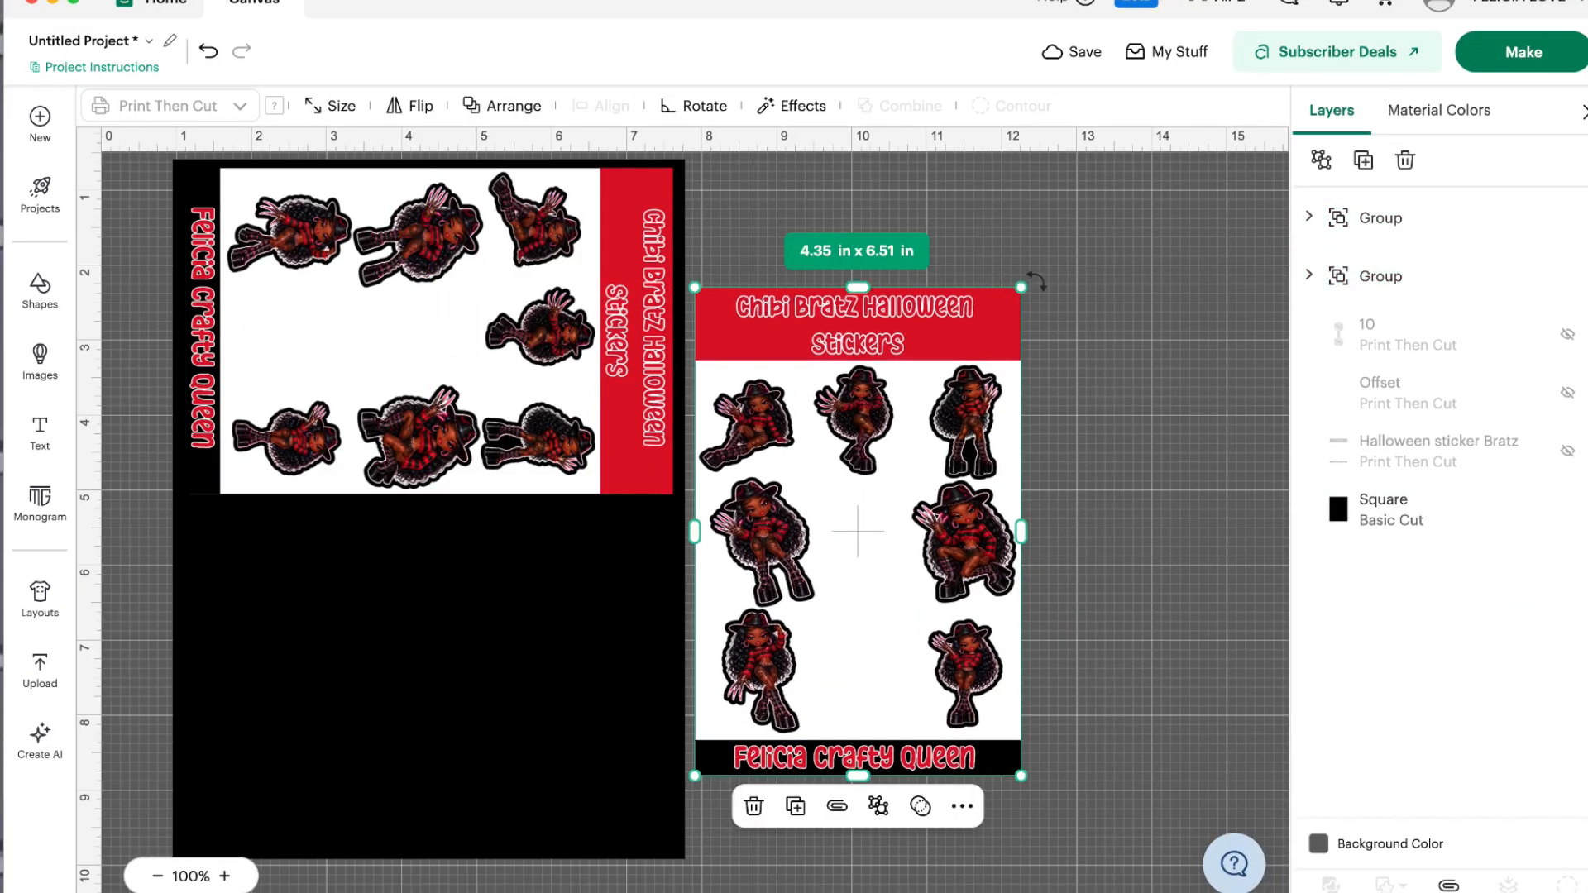
{"action": "left_click_drag", "start_coordinate": [1034, 282], "coordinate": [1009, 329]}
{"action": "left_click", "coordinate": [1080, 293]}
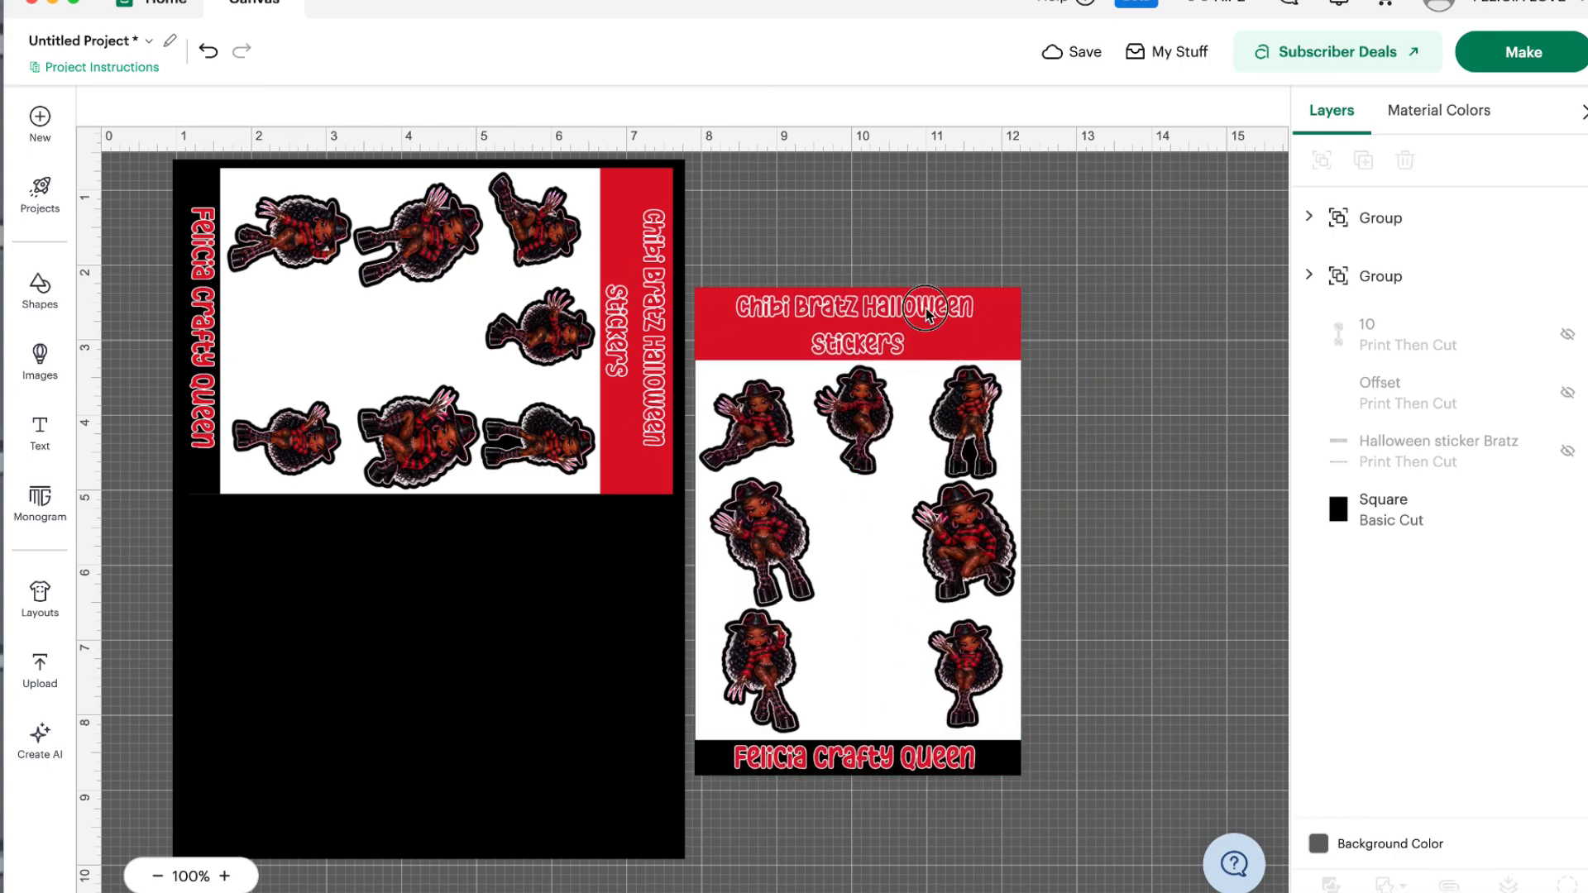
{"action": "left_click_drag", "start_coordinate": [723, 237], "coordinate": [1036, 836]}
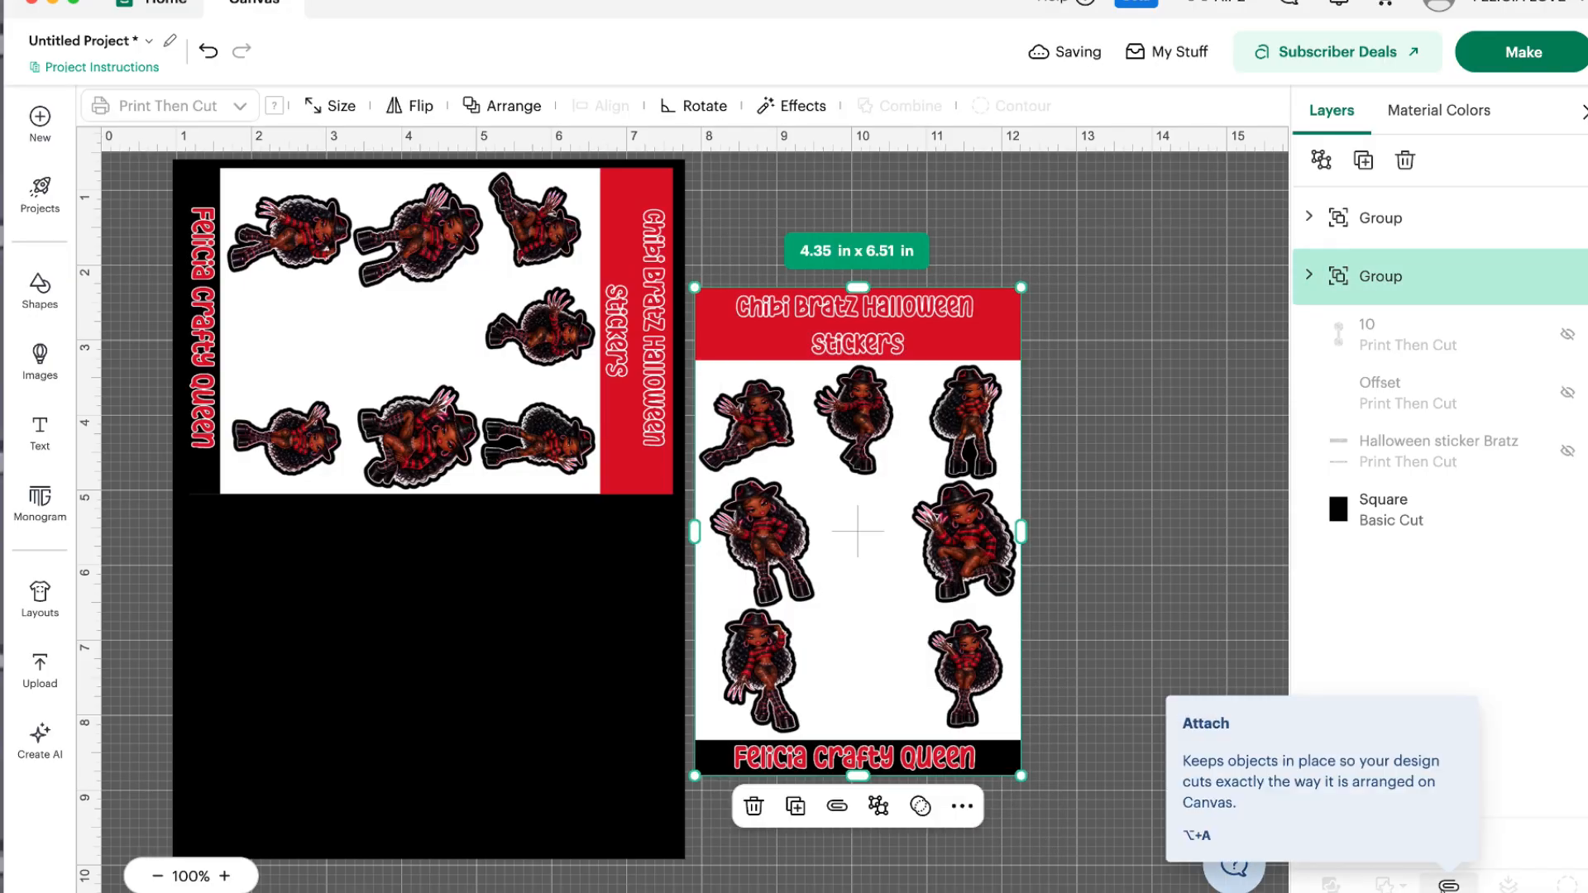
{"action": "left_click", "coordinate": [1455, 883]}
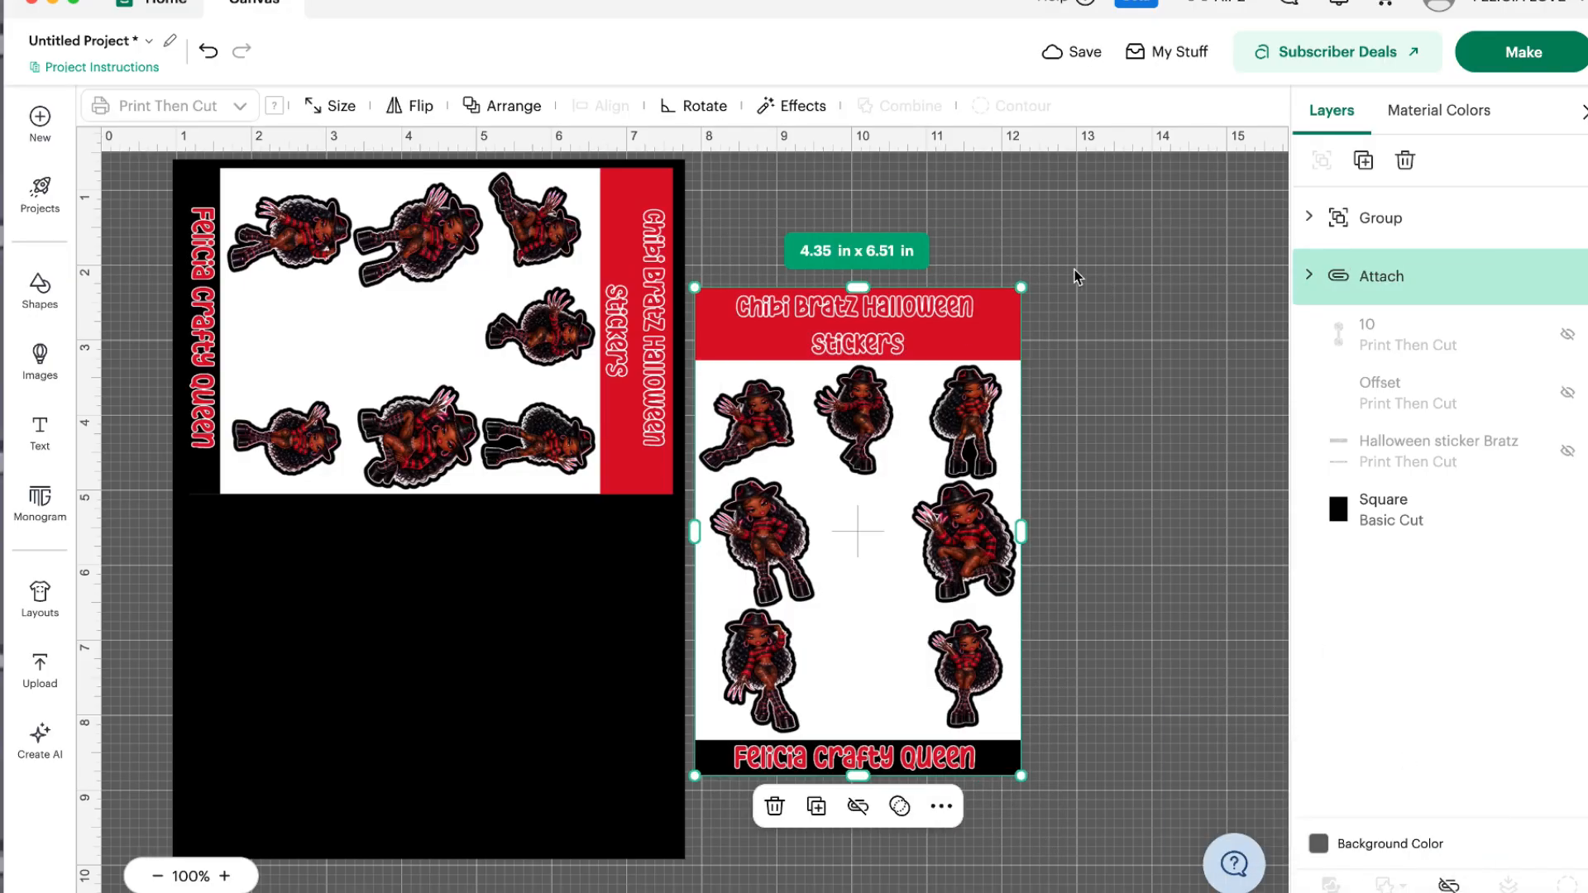
- Rotate the attached sticker sheet 90 degrees clockwise and place it on the lower half of the black rectangle
{"action": "left_click", "coordinate": [1045, 277]}
{"action": "left_click", "coordinate": [985, 291]}
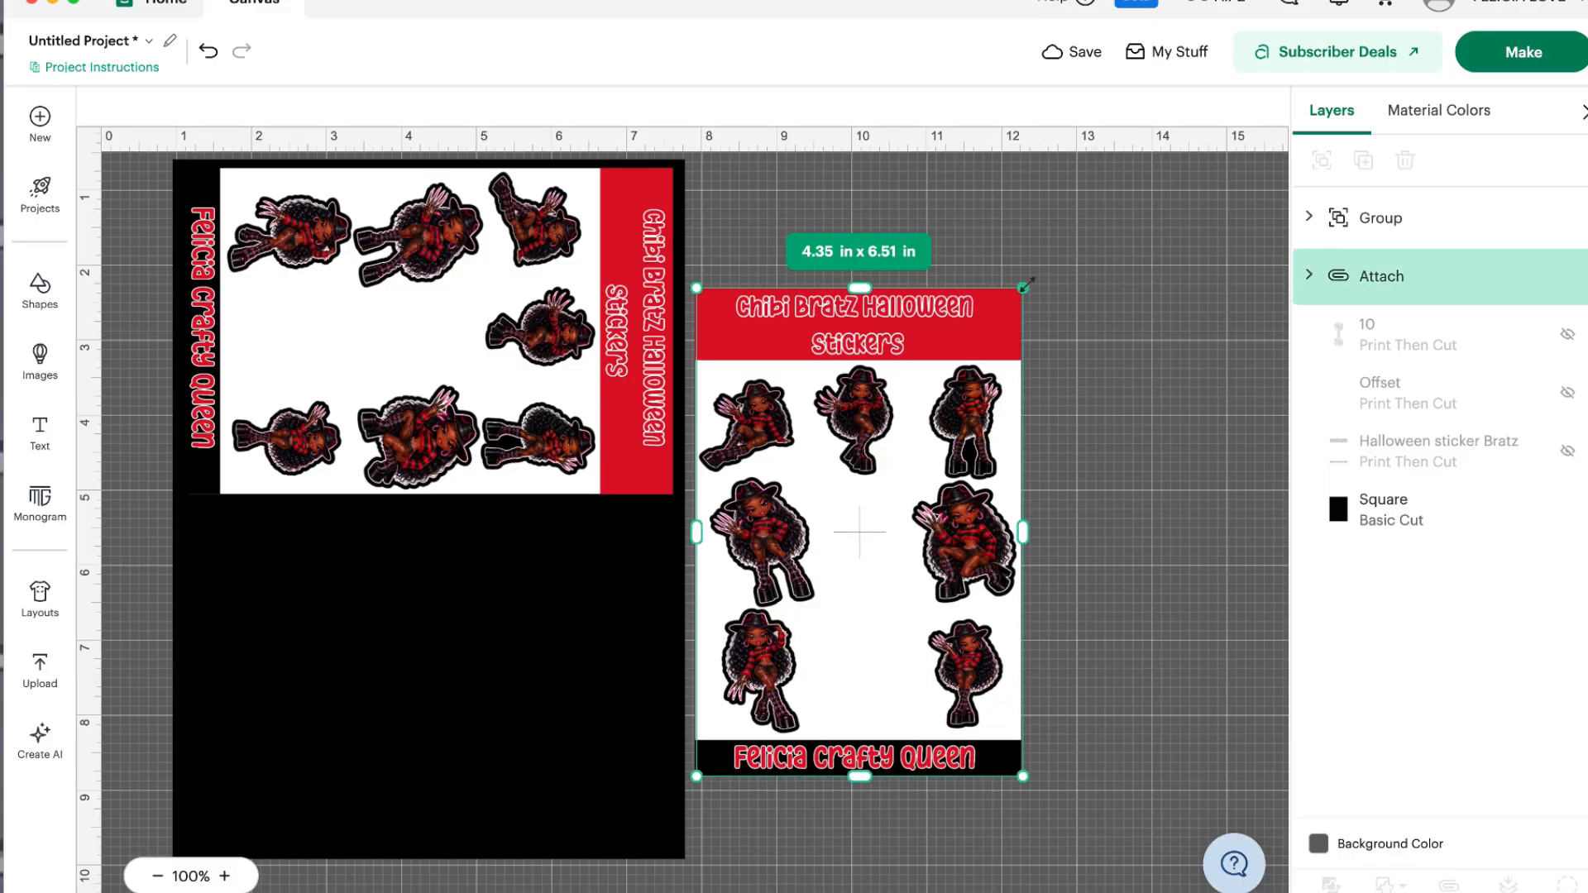
{"action": "left_click_drag", "start_coordinate": [1033, 288], "coordinate": [439, 691]}
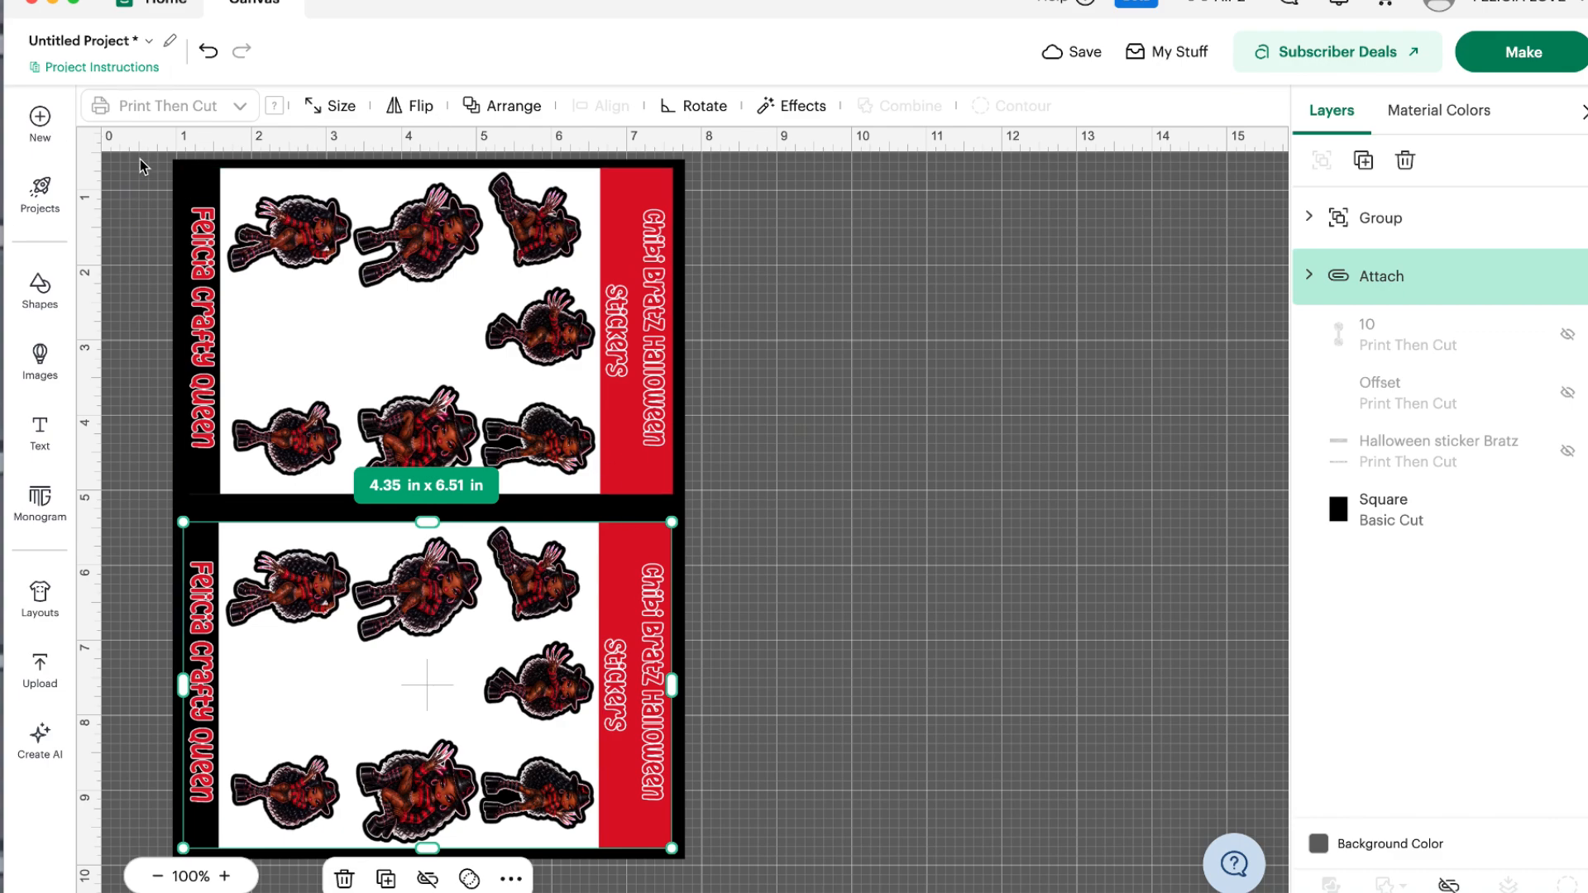
- Try to distribute both sticker sheets and the black rectangle vertically, and undo back past the second sheet's placement
{"action": "left_click_drag", "start_coordinate": [140, 166], "coordinate": [760, 890]}
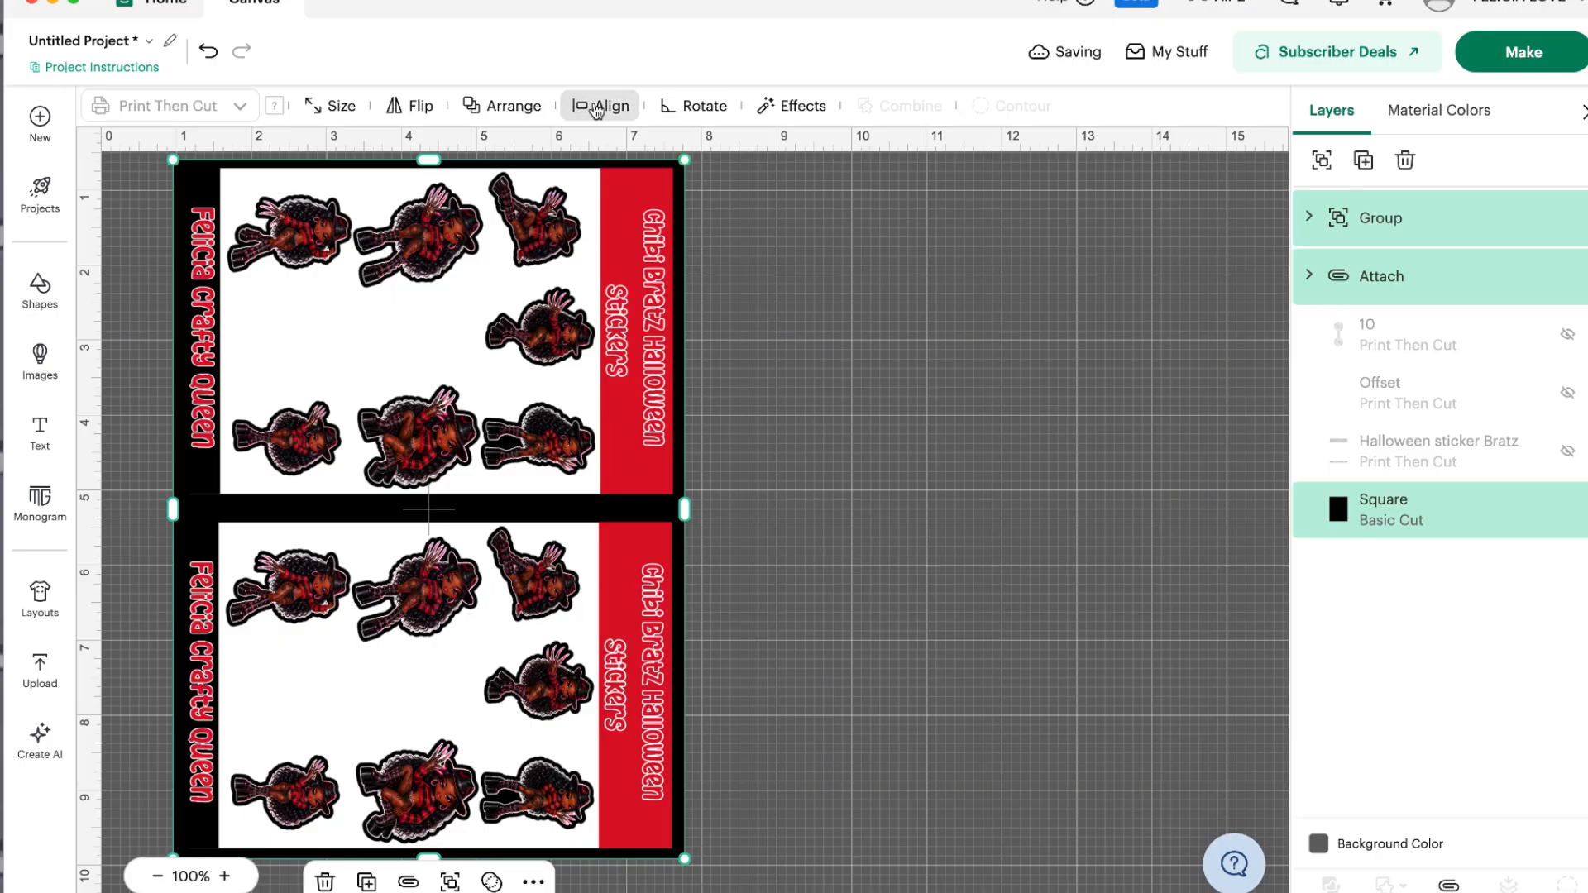
{"action": "left_click", "coordinate": [596, 108]}
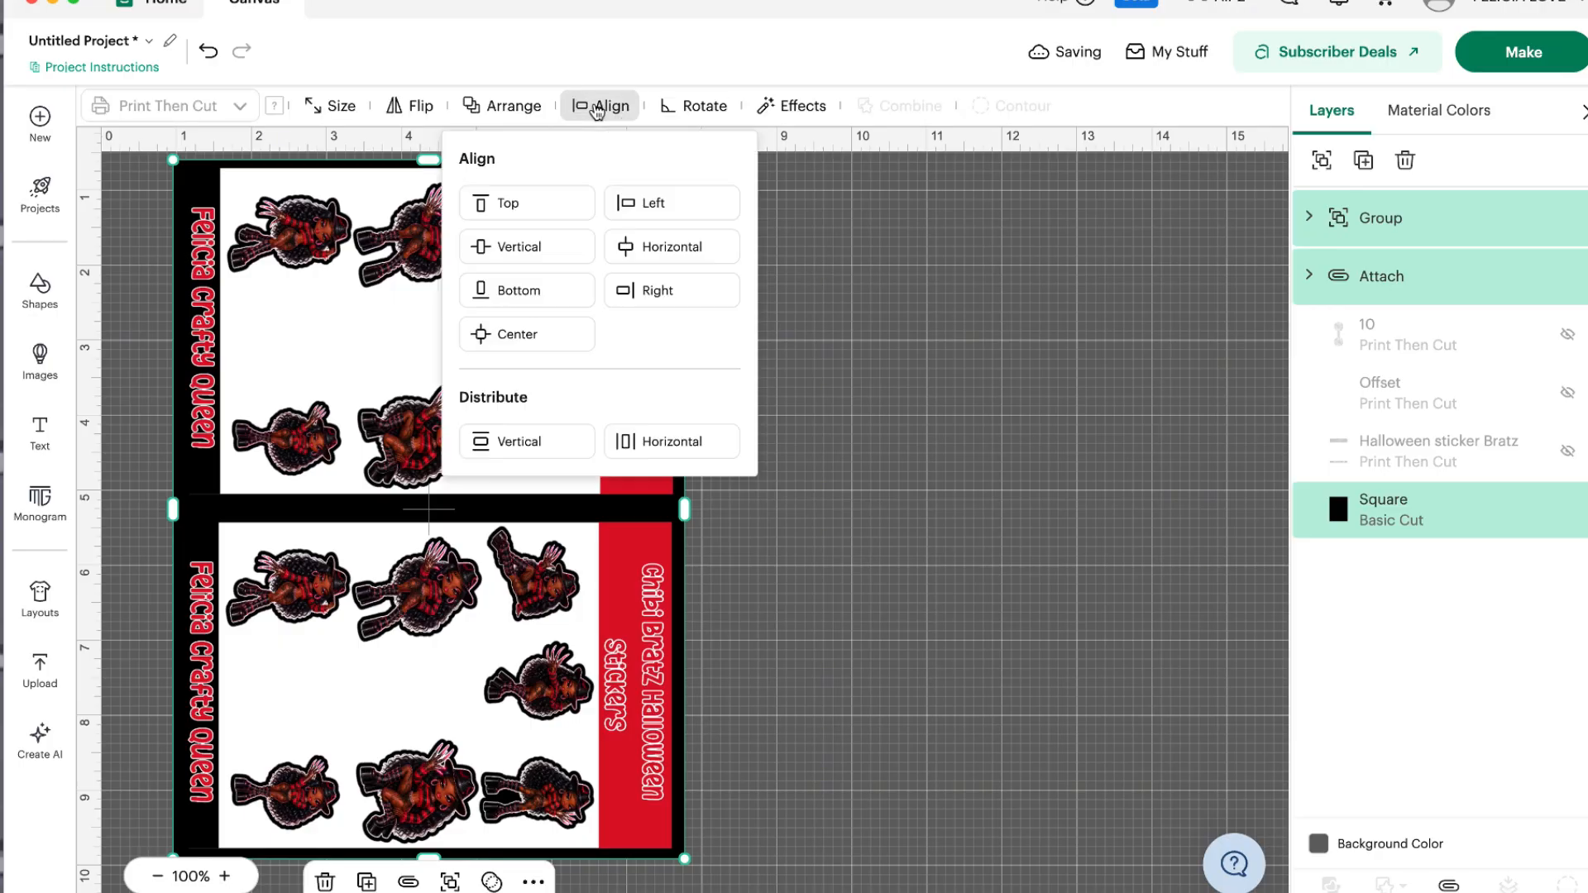
{"action": "left_click", "coordinate": [536, 352]}
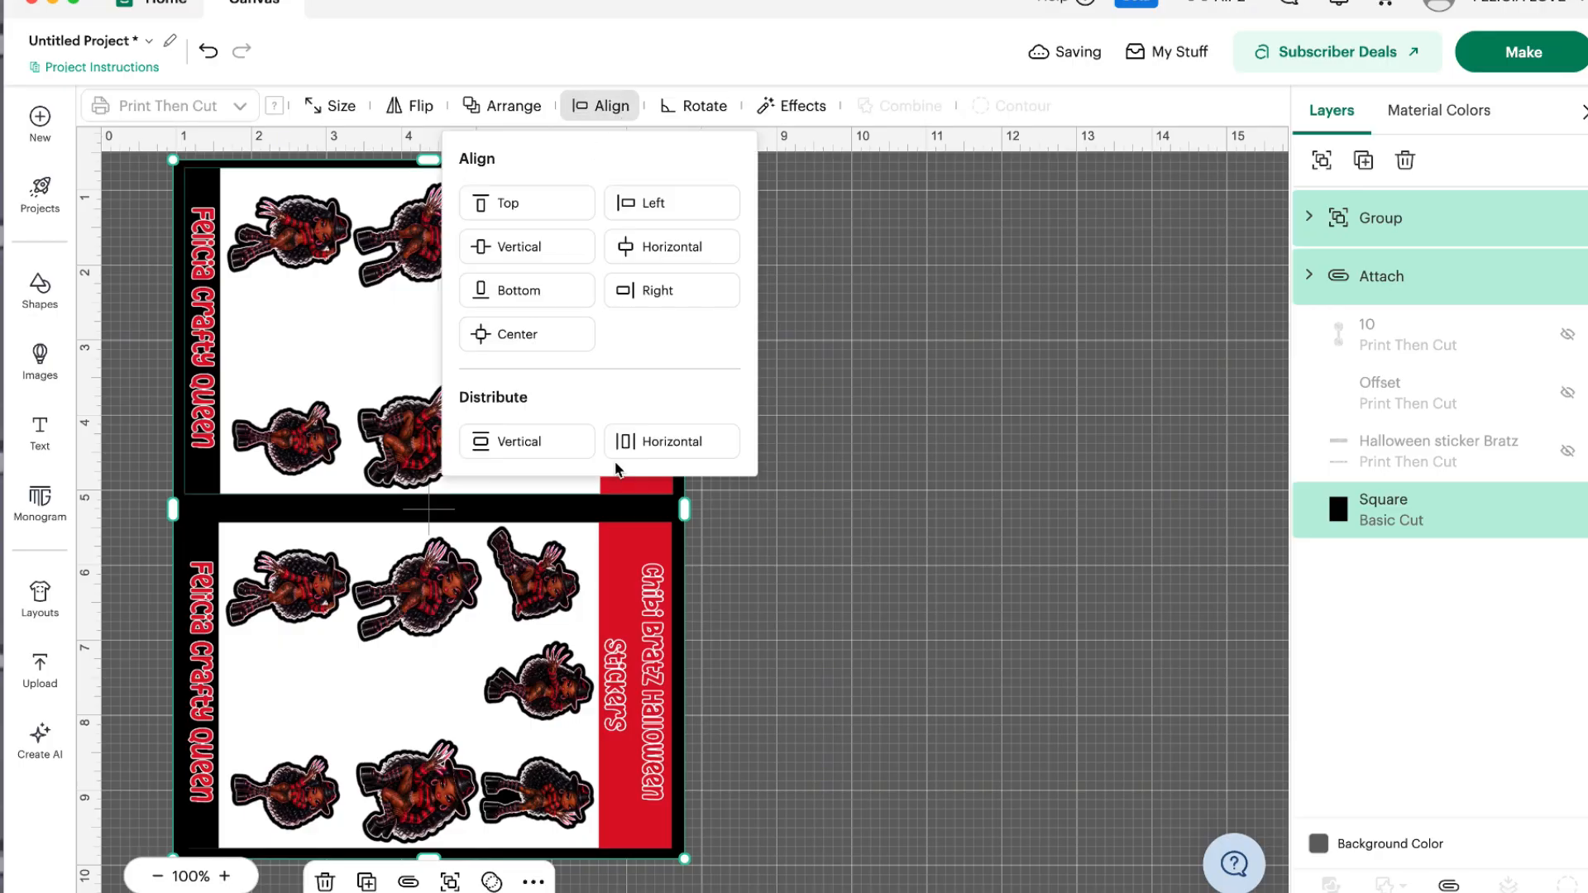
{"action": "left_click", "coordinate": [529, 461]}
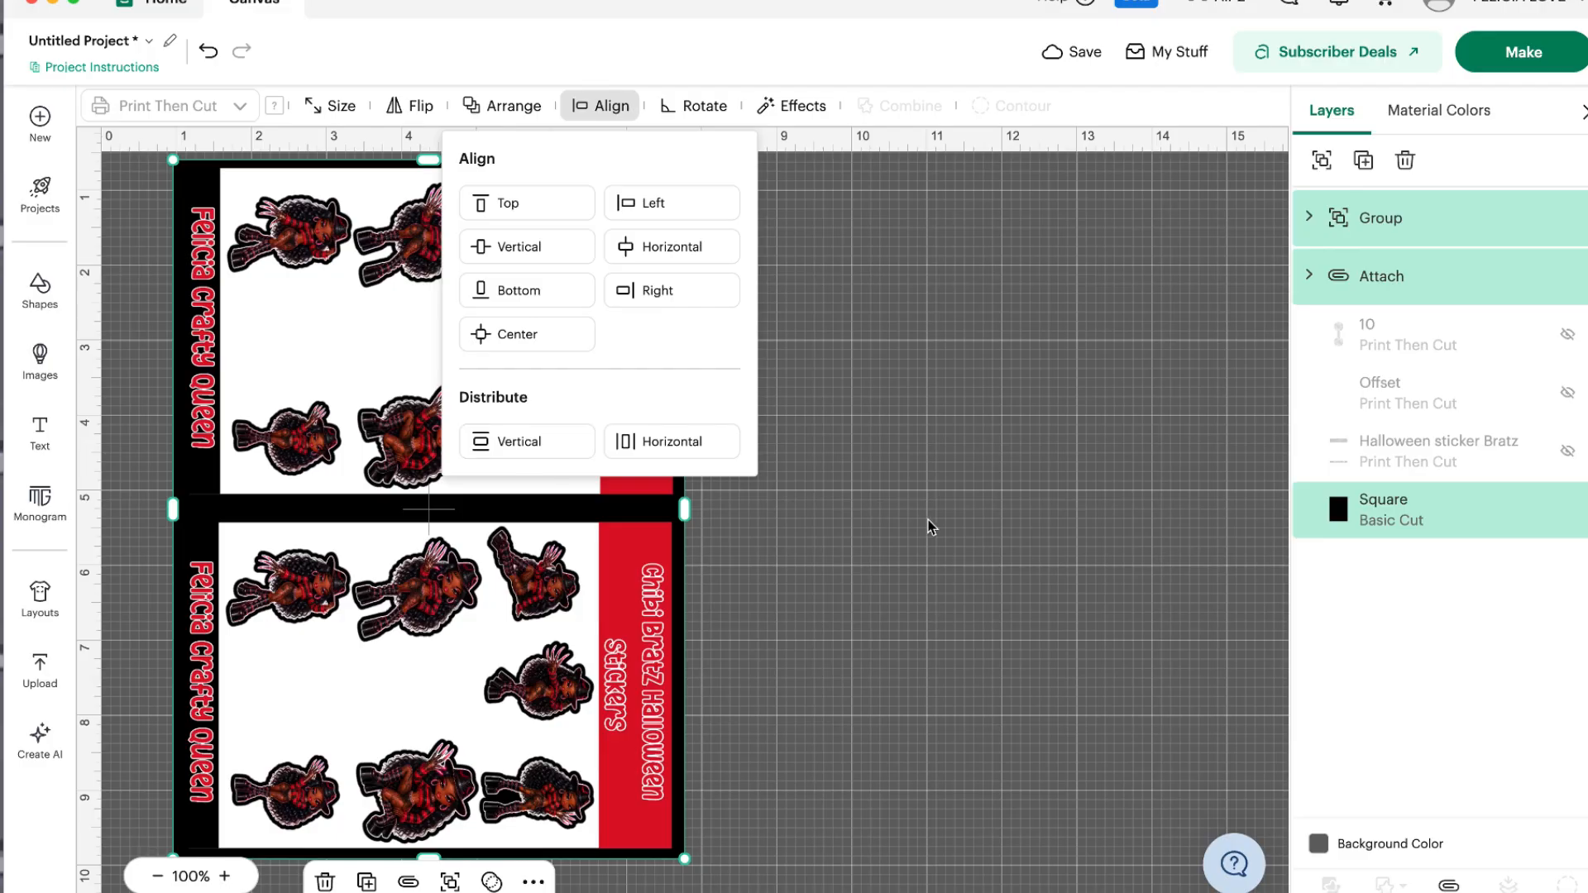
{"action": "left_click", "coordinate": [561, 450]}
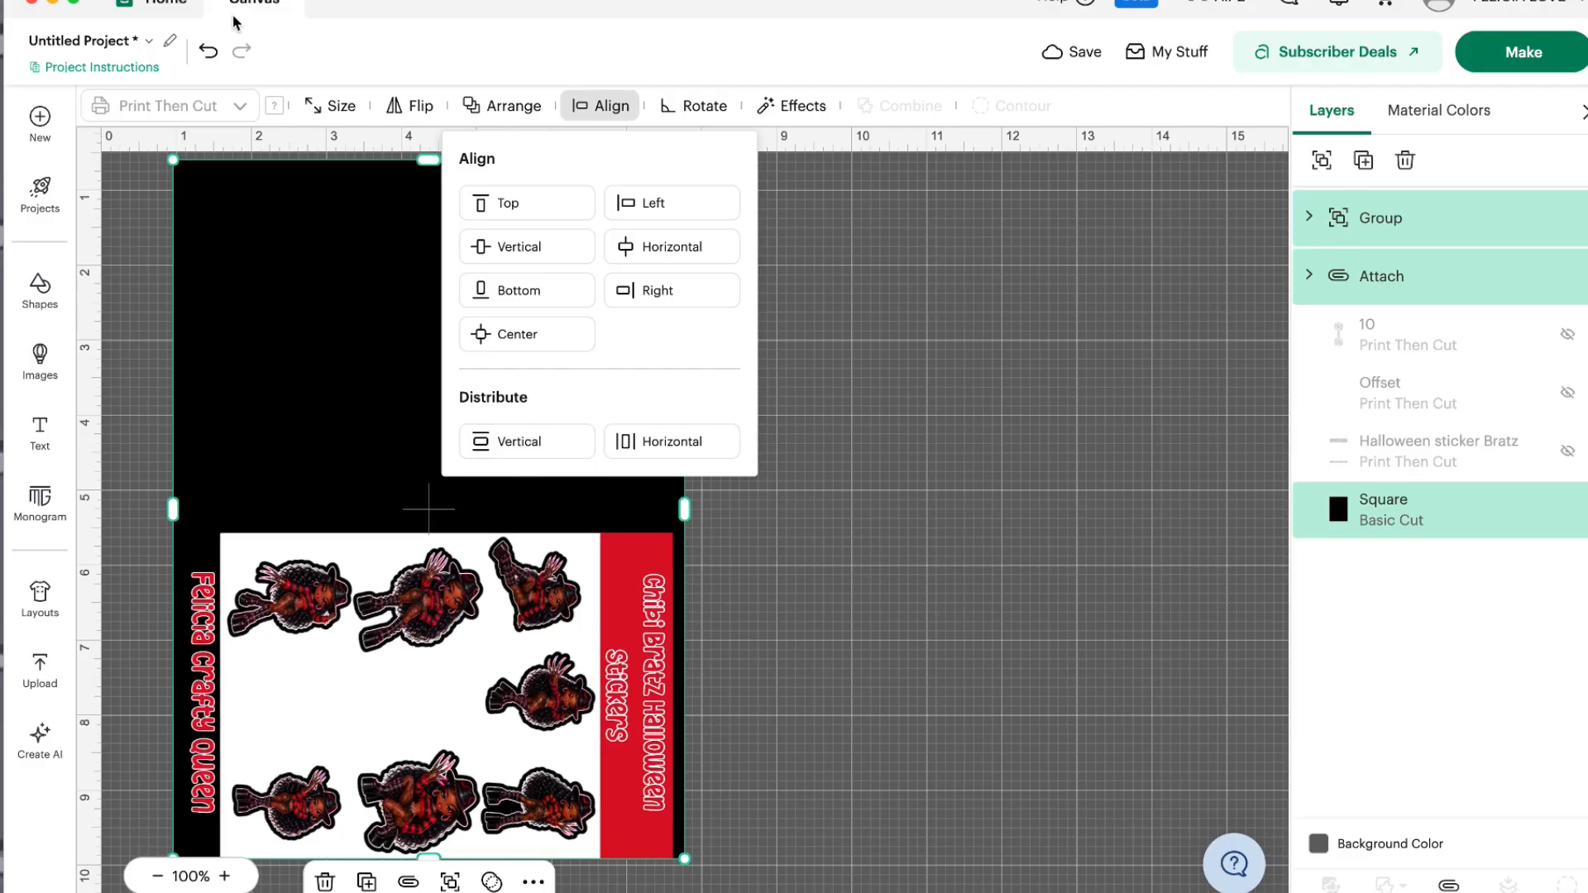
{"action": "left_click", "coordinate": [208, 51]}
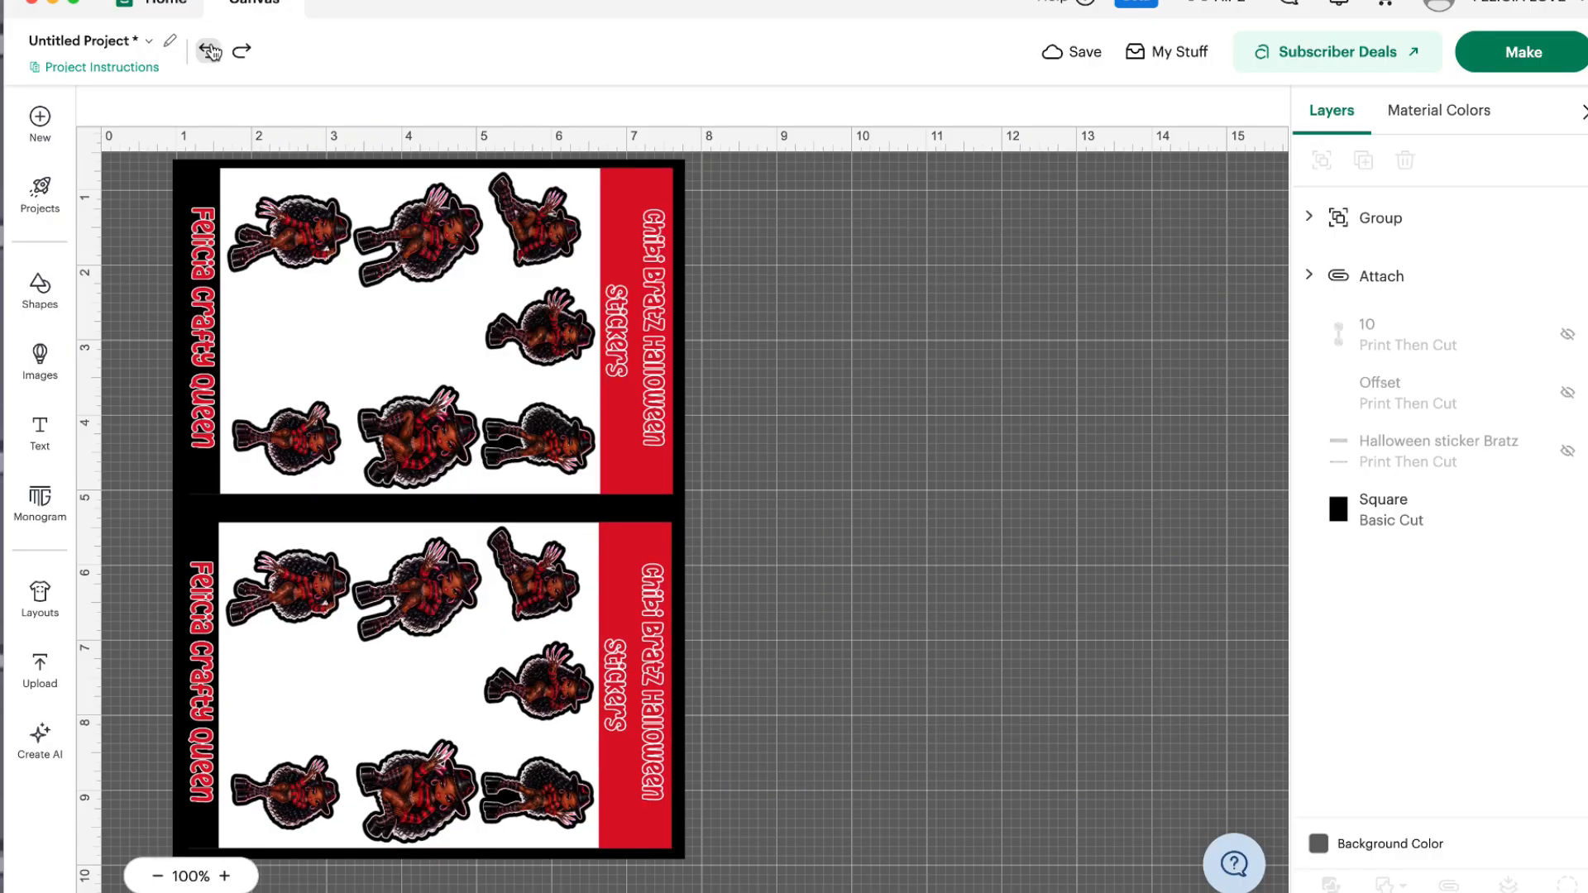
{"action": "left_click", "coordinate": [213, 50]}
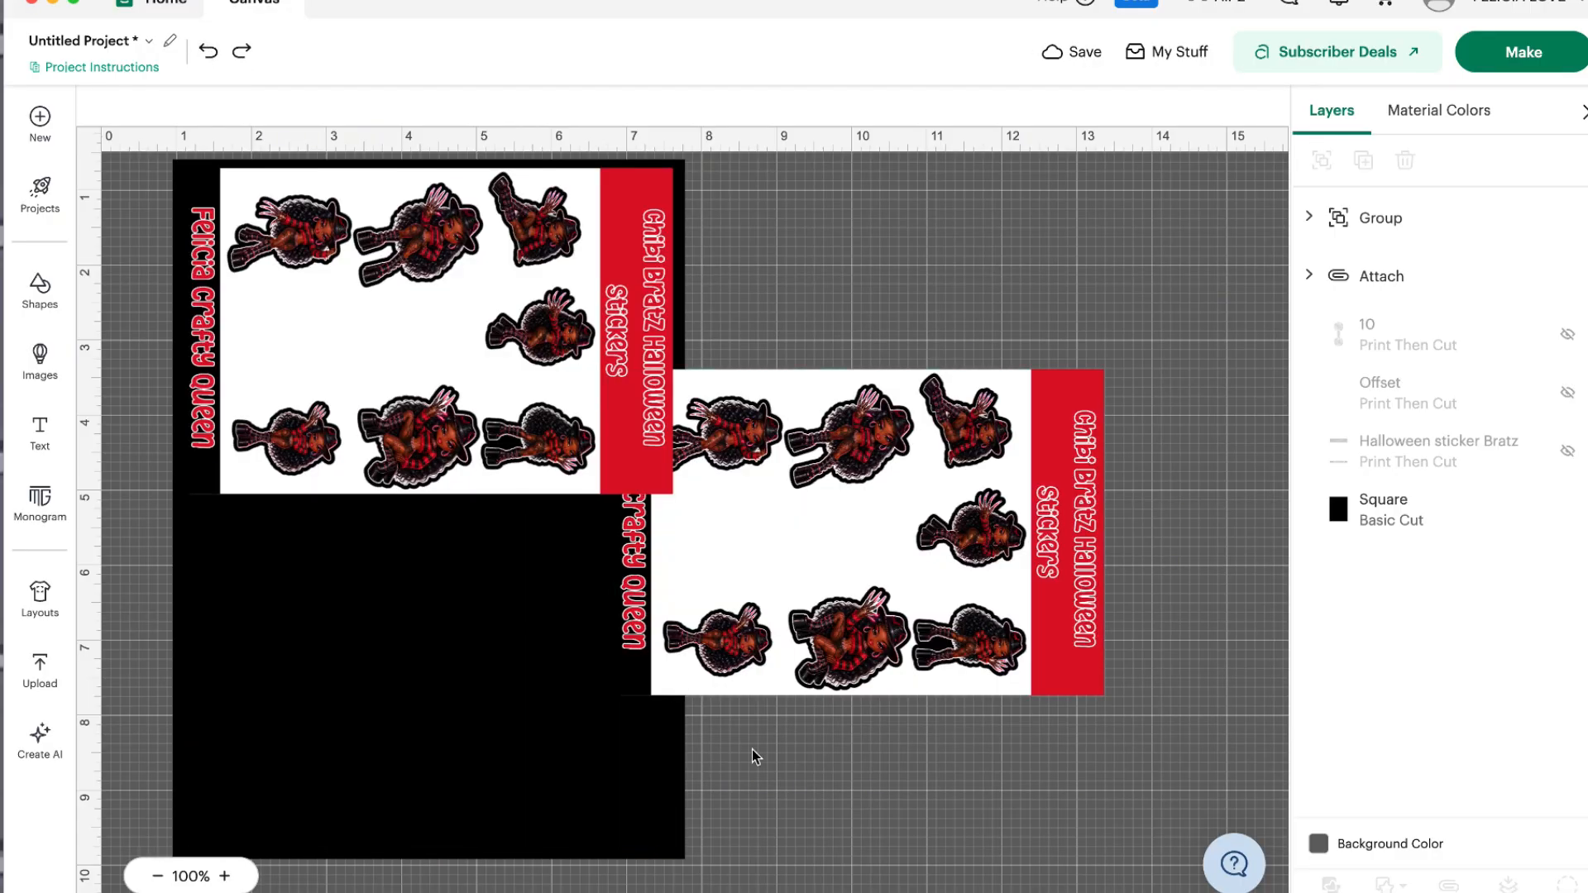
- Place the attached sticker sheet on the lower half of the black rectangle, side edges in line with the upper sheet and a narrow gap between them
{"action": "left_click_drag", "start_coordinate": [803, 579], "coordinate": [379, 713]}
{"action": "left_click", "coordinate": [858, 664]}
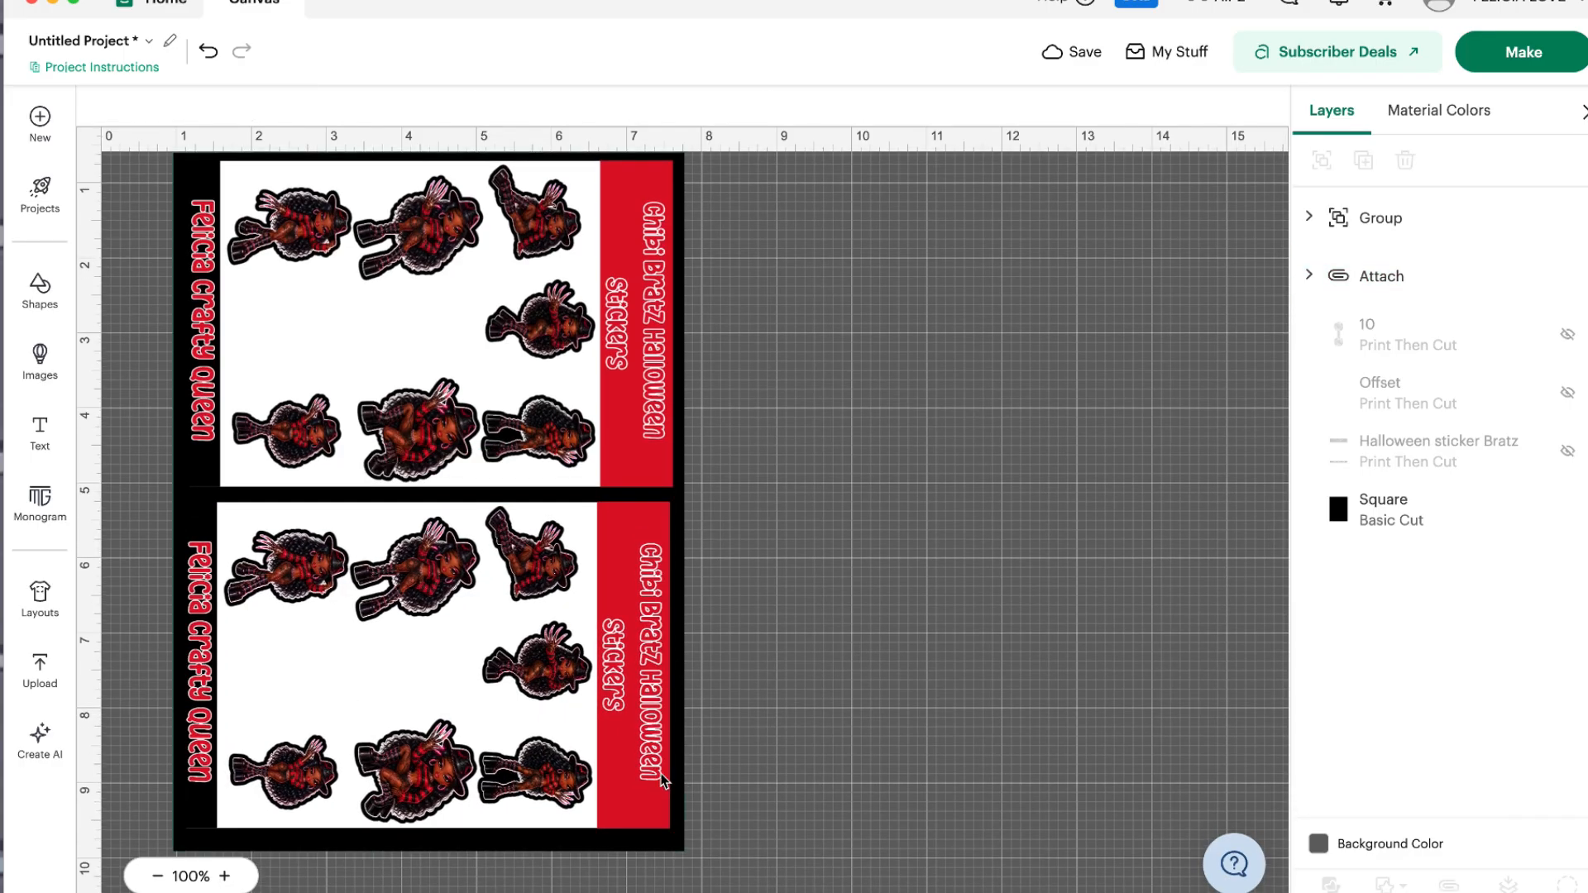
{"action": "scroll", "coordinate": [662, 484], "scroll_direction": "up", "scroll_amount": 1}
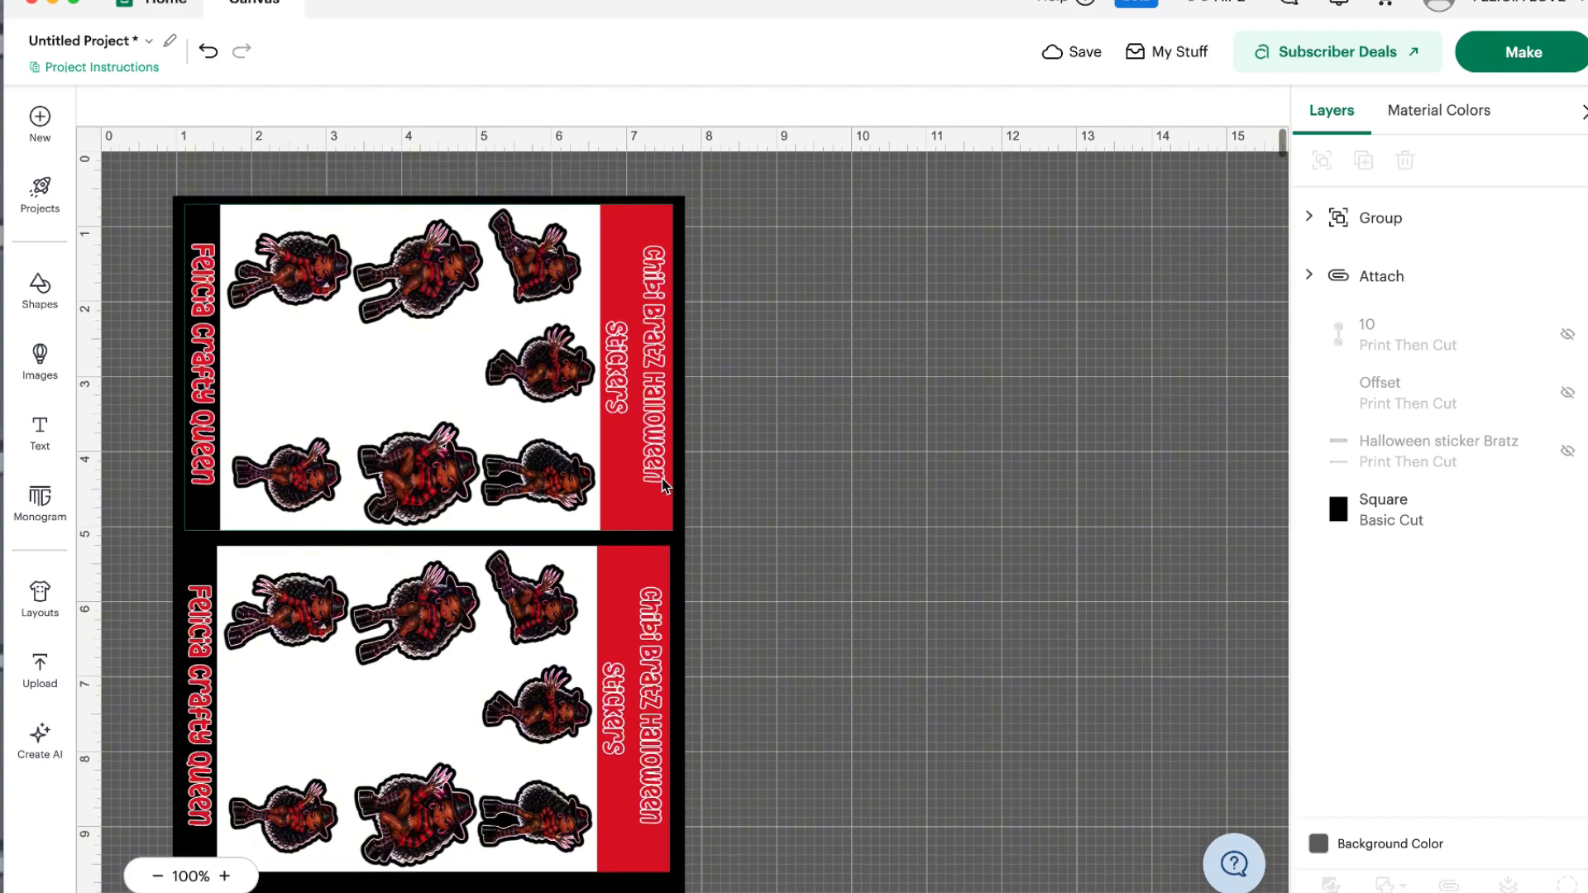
{"action": "left_click_drag", "start_coordinate": [527, 691], "coordinate": [529, 694]}
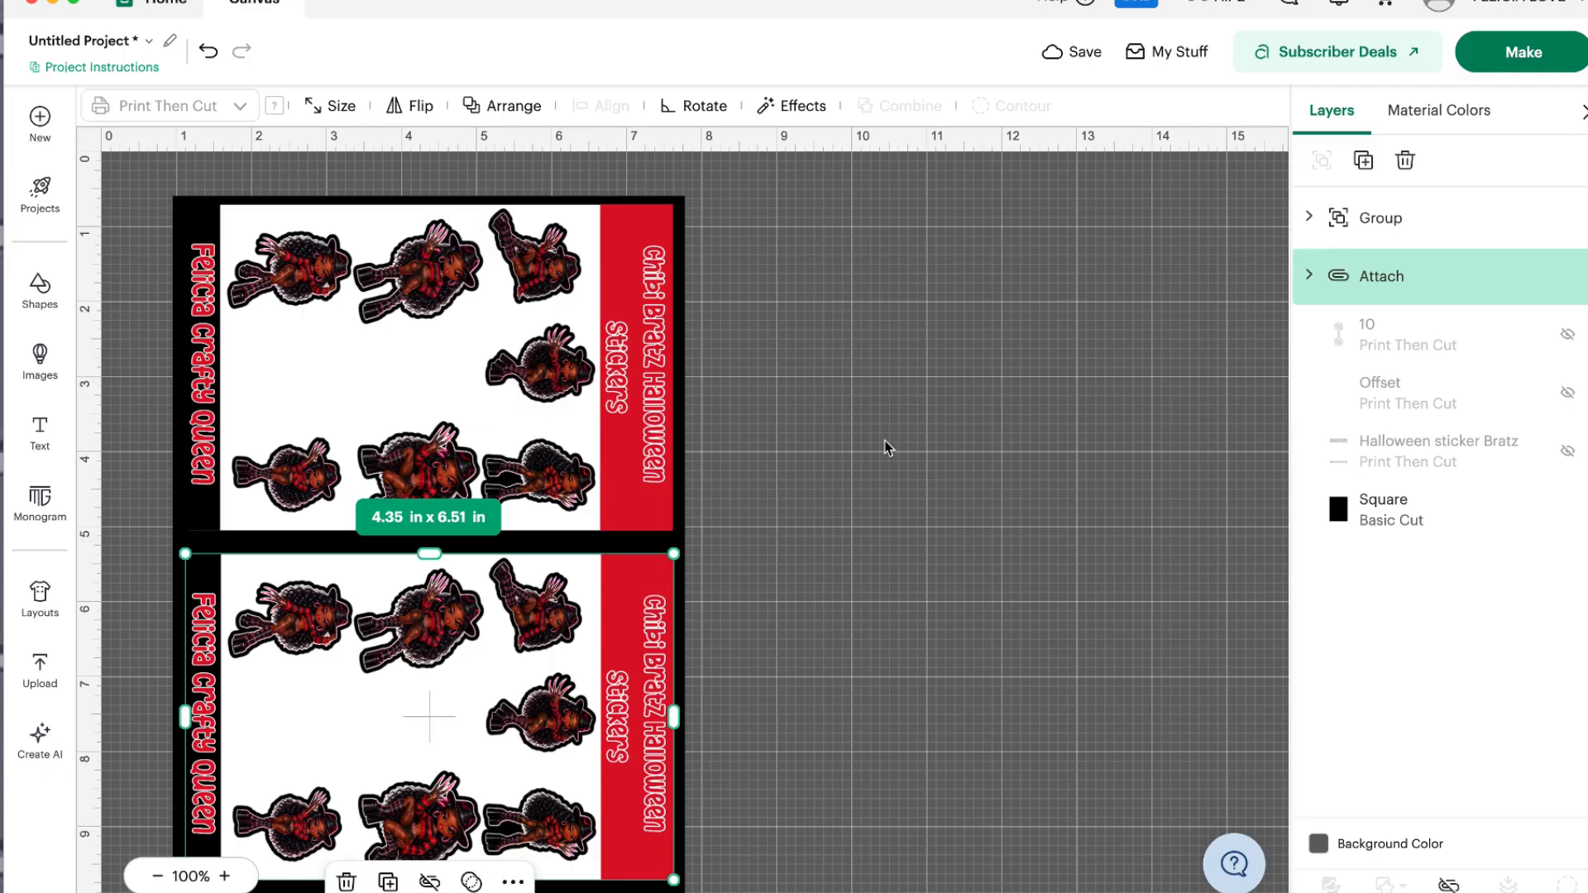
{"action": "left_click", "coordinate": [990, 468]}
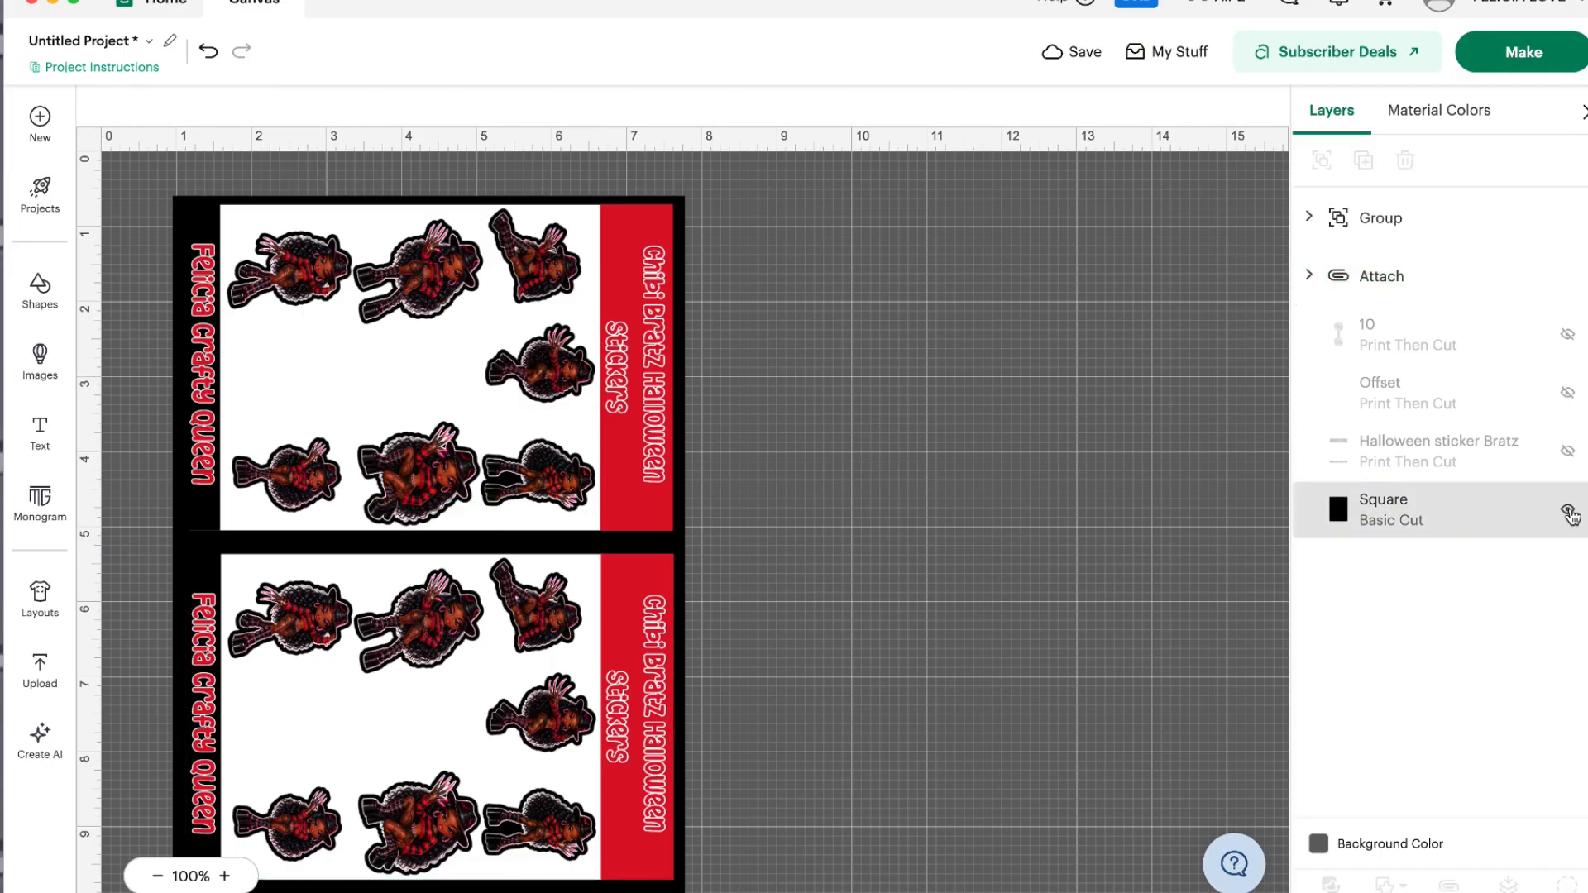
- Hide the black square layer and attach the two sticker sheets to each other
{"action": "left_click", "coordinate": [1568, 511]}
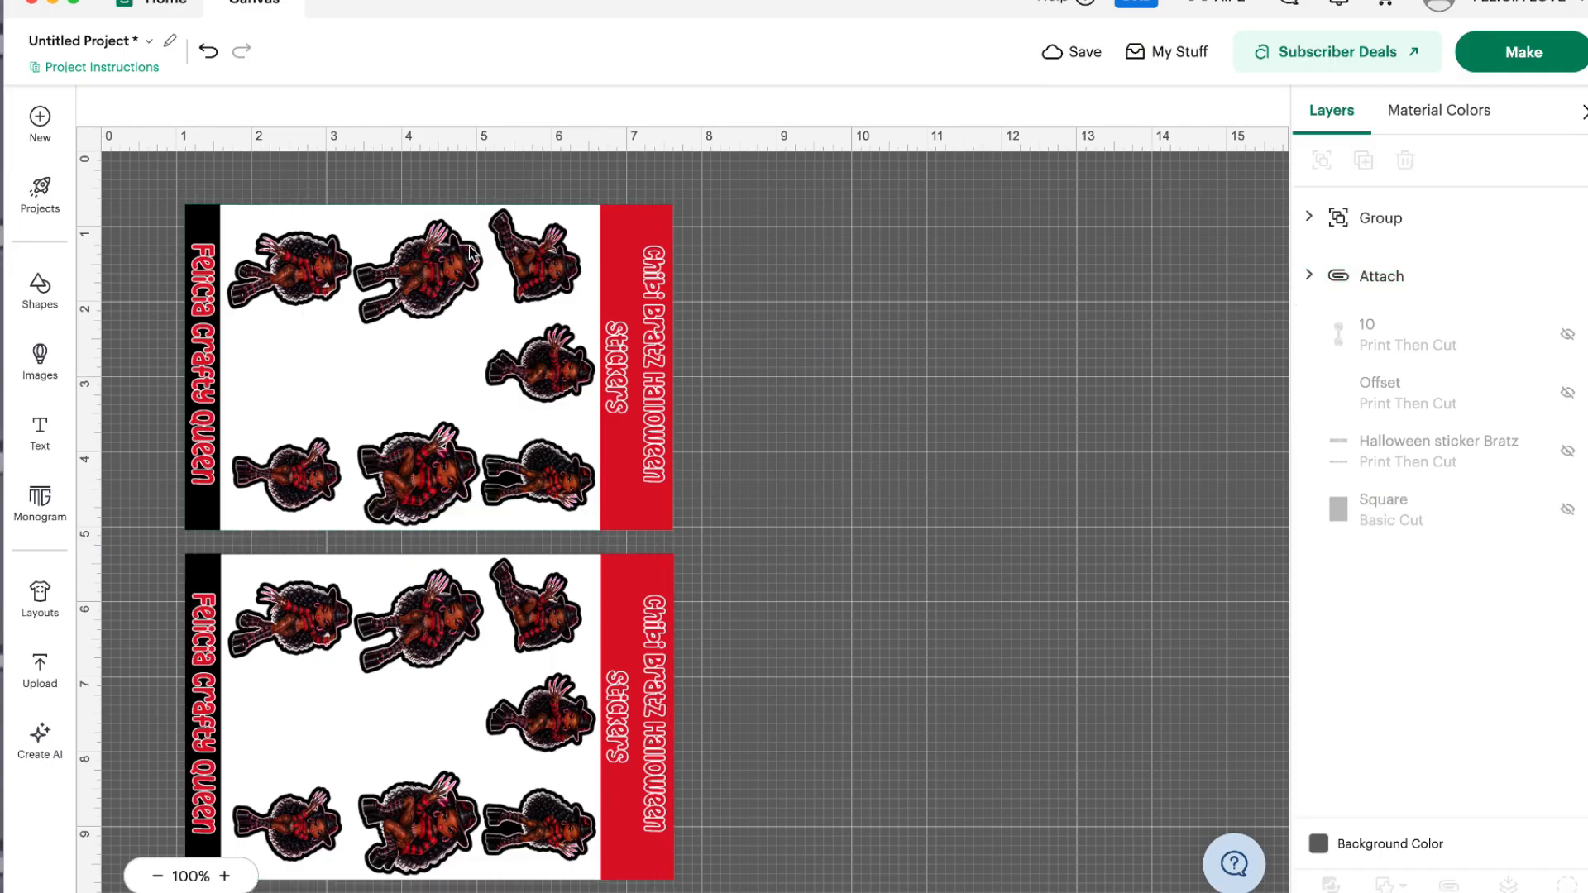
{"action": "left_click_drag", "start_coordinate": [118, 167], "coordinate": [716, 892]}
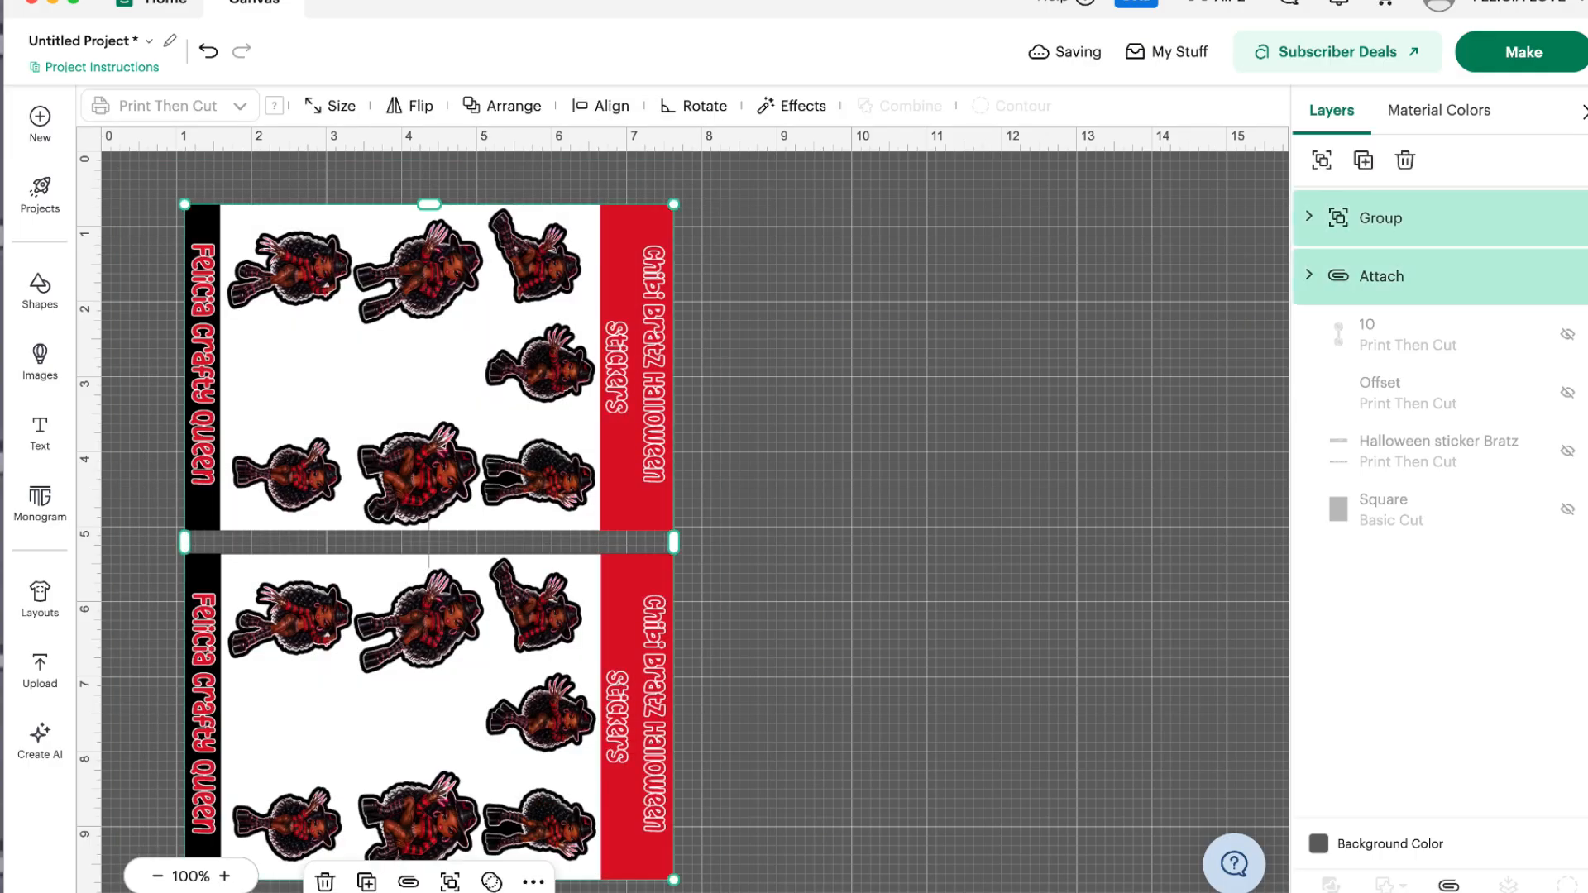
{"action": "left_click", "coordinate": [1448, 883]}
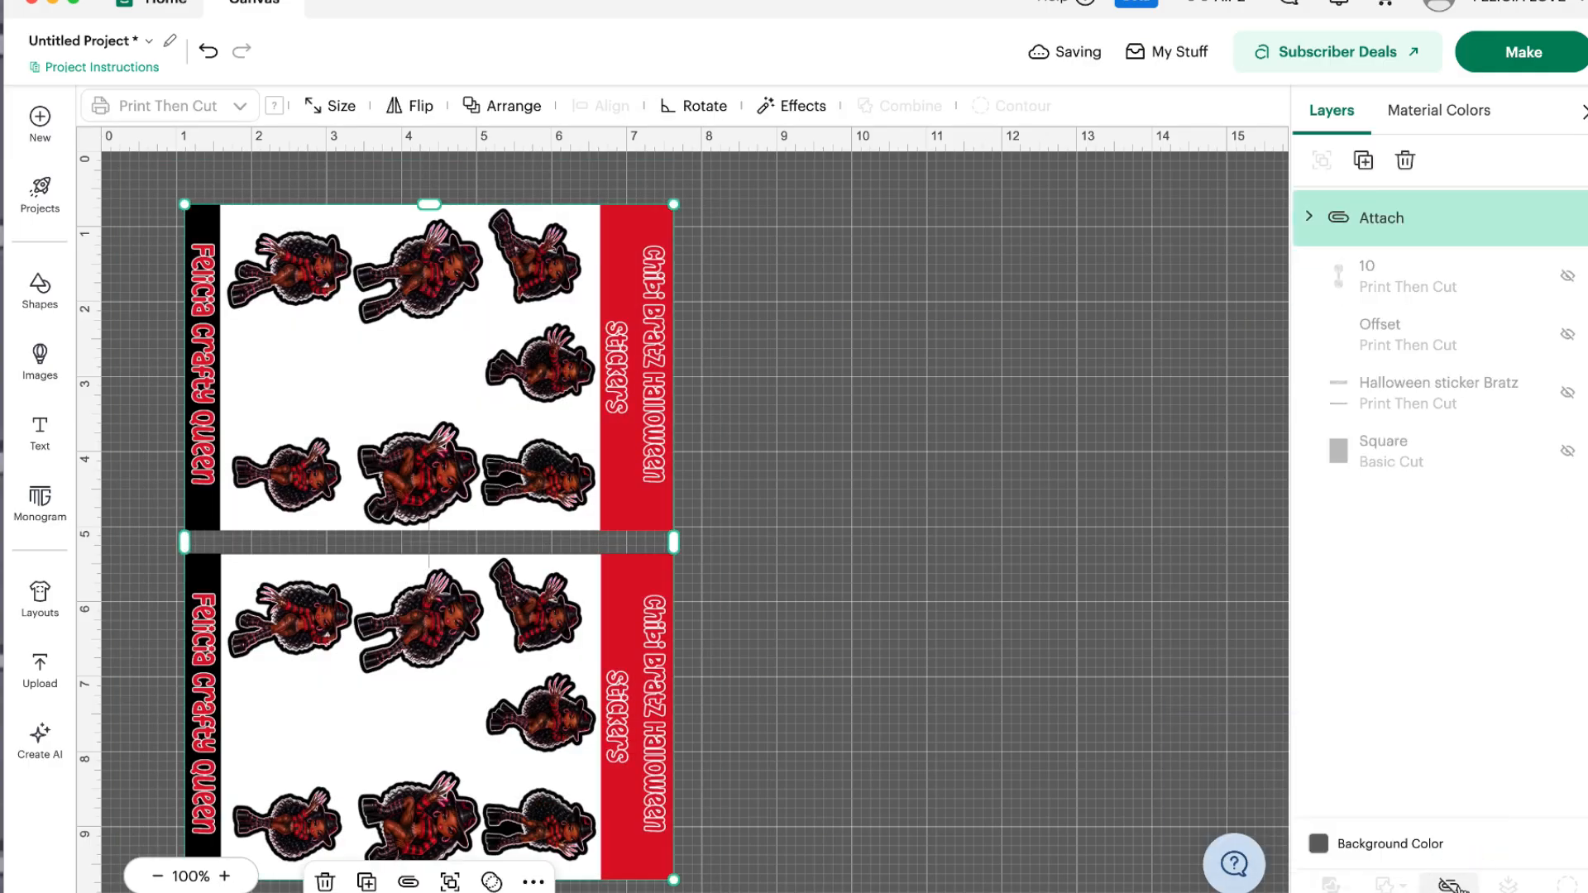
- Shift the attached pair of sticker sheets about 1.5 in to the right on the canvas
{"action": "left_click_drag", "start_coordinate": [422, 532], "coordinate": [484, 506]}
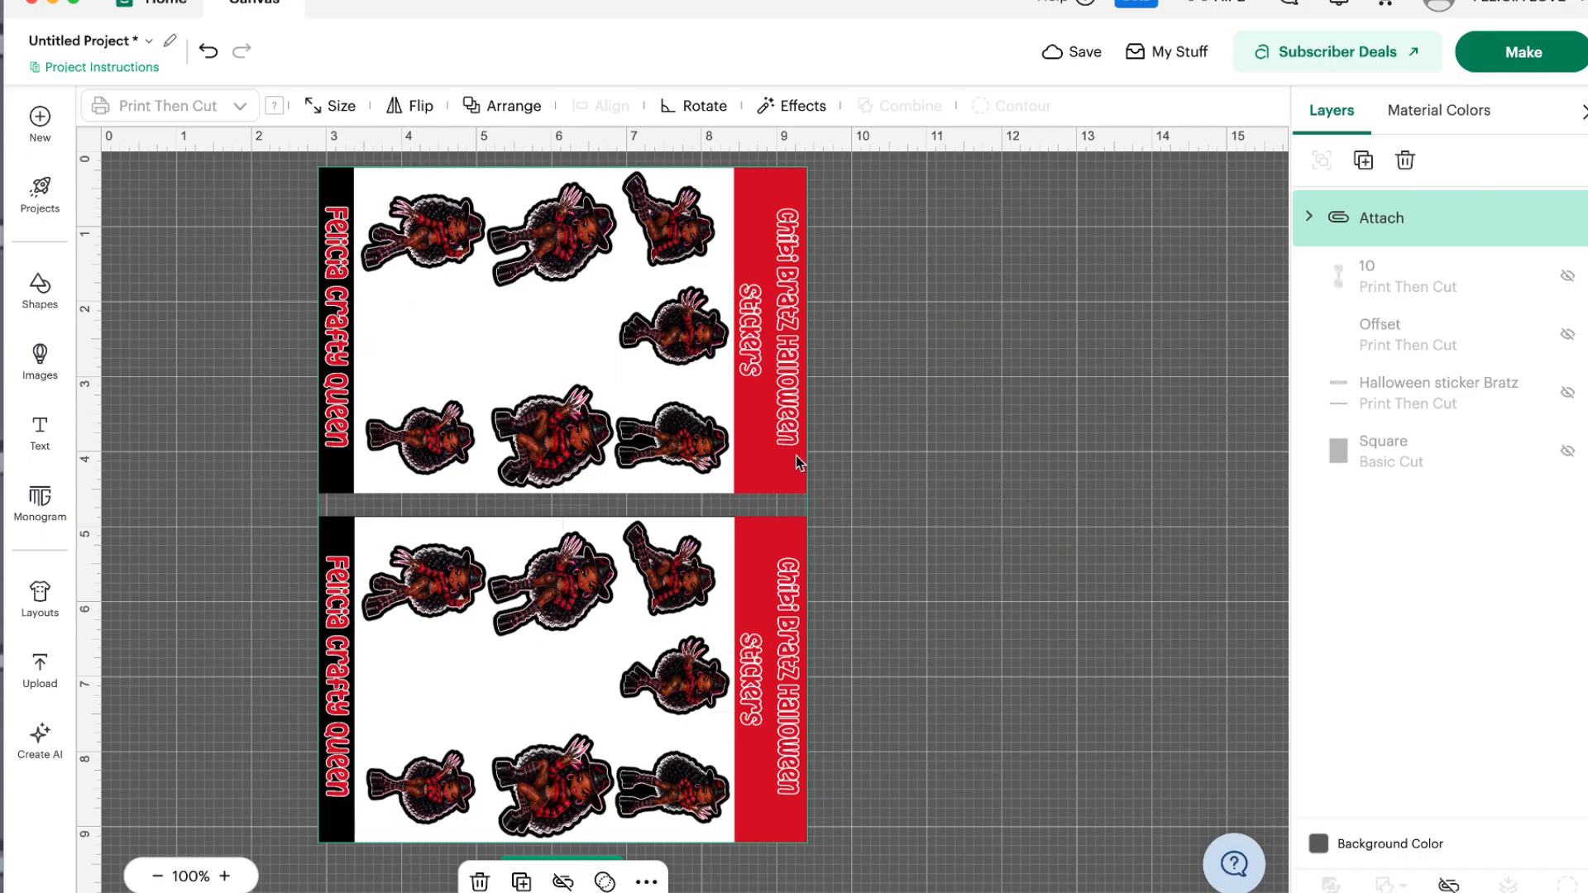
{"action": "left_click", "coordinate": [671, 488]}
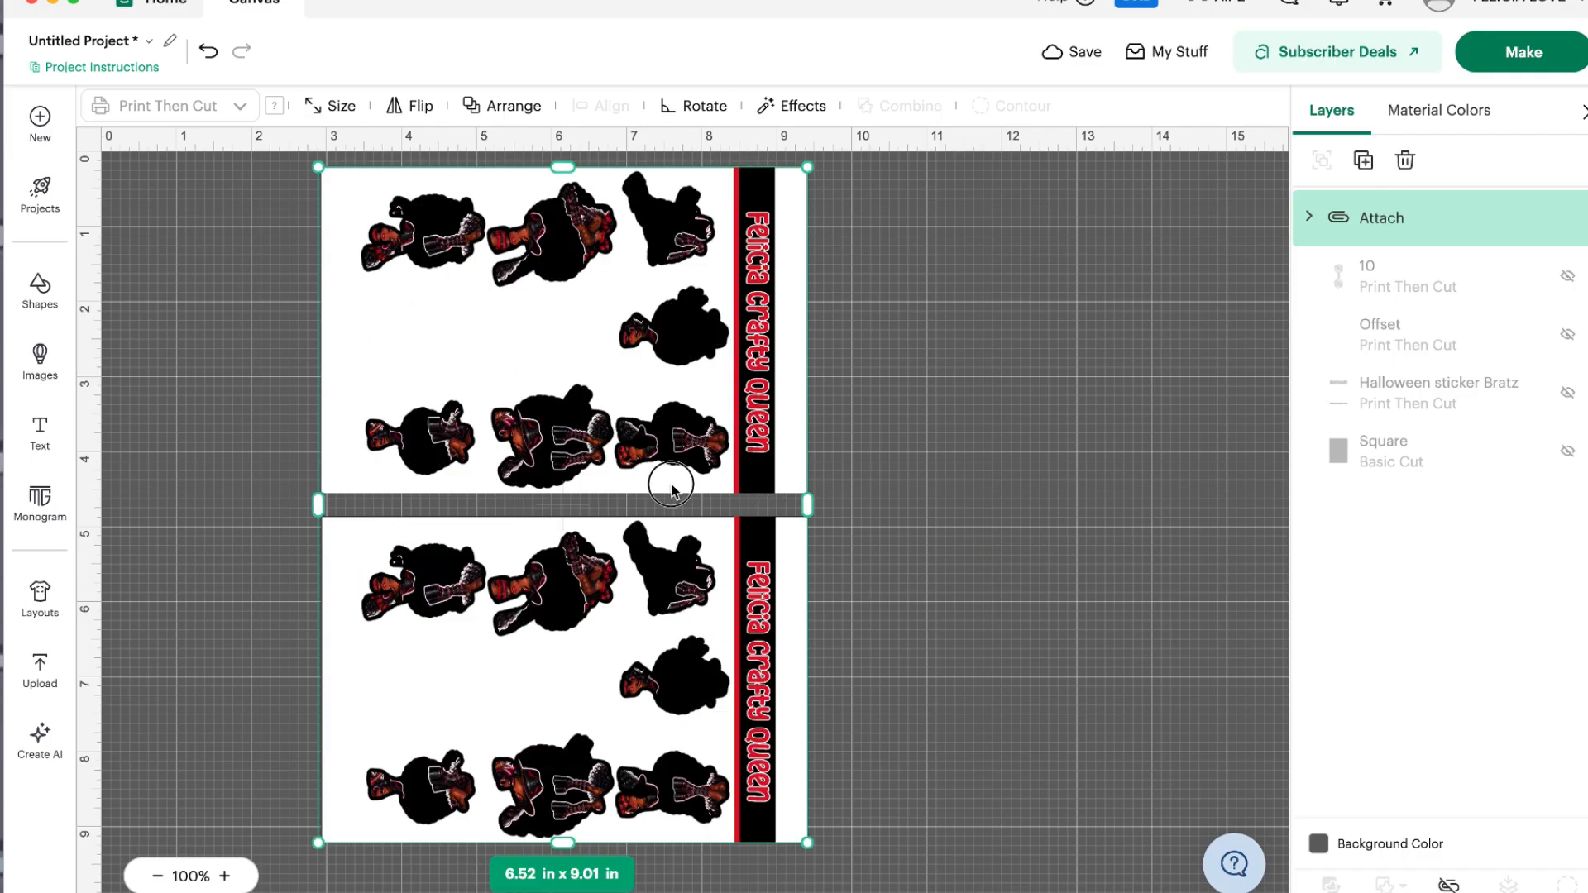
{"action": "left_click_drag", "start_coordinate": [670, 485], "coordinate": [772, 506]}
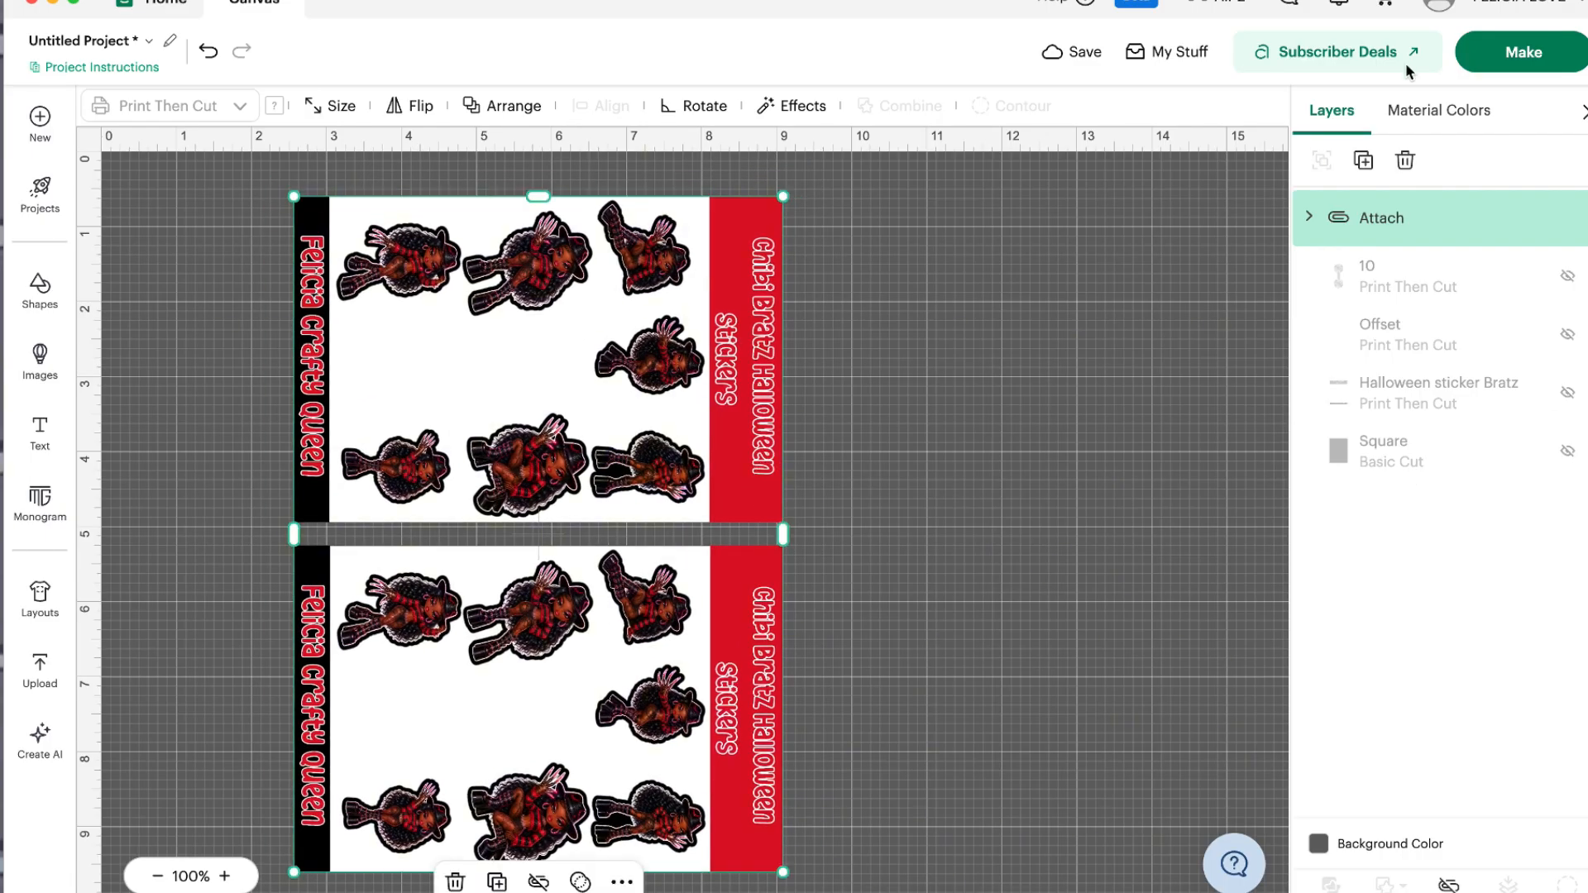